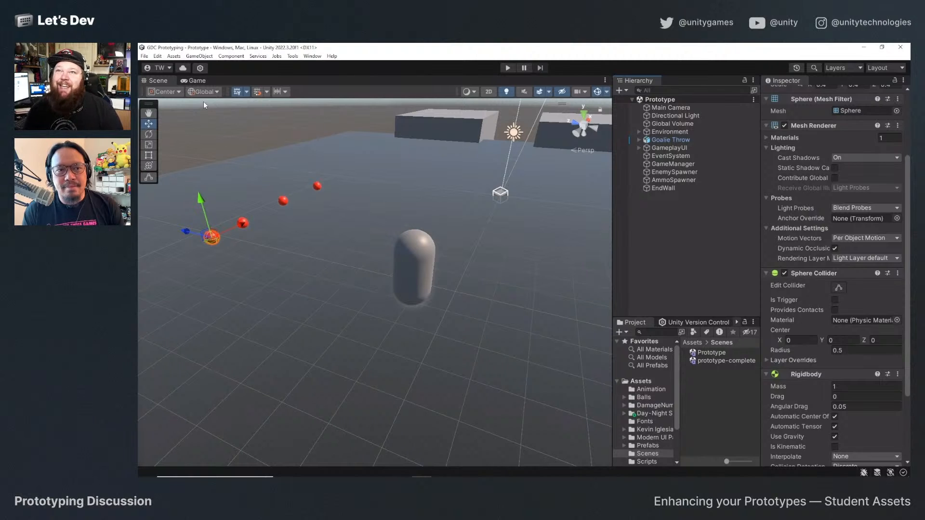
Playtest Rooftop Dodgeball in the Game view, moving the player, collecting balls and throwing them at enemies, and end the play session.
left_click(199, 83)
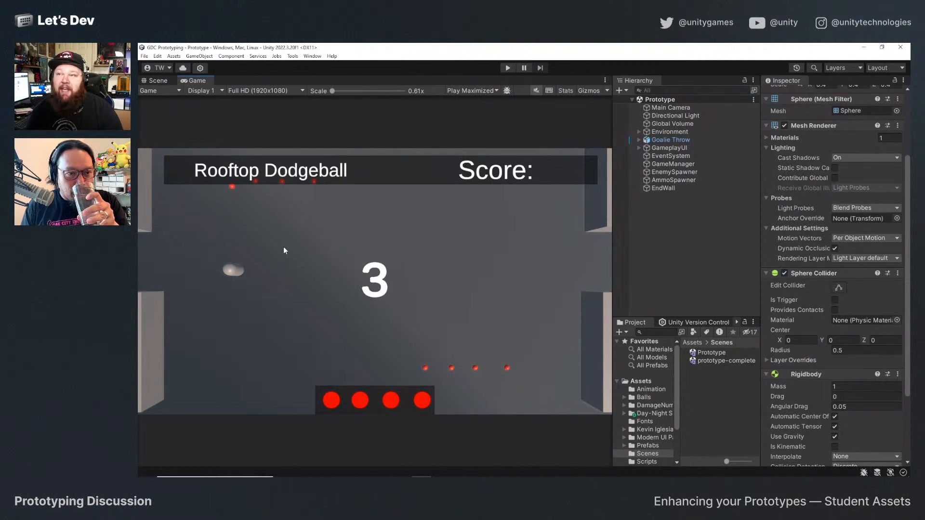
left_click(512, 67)
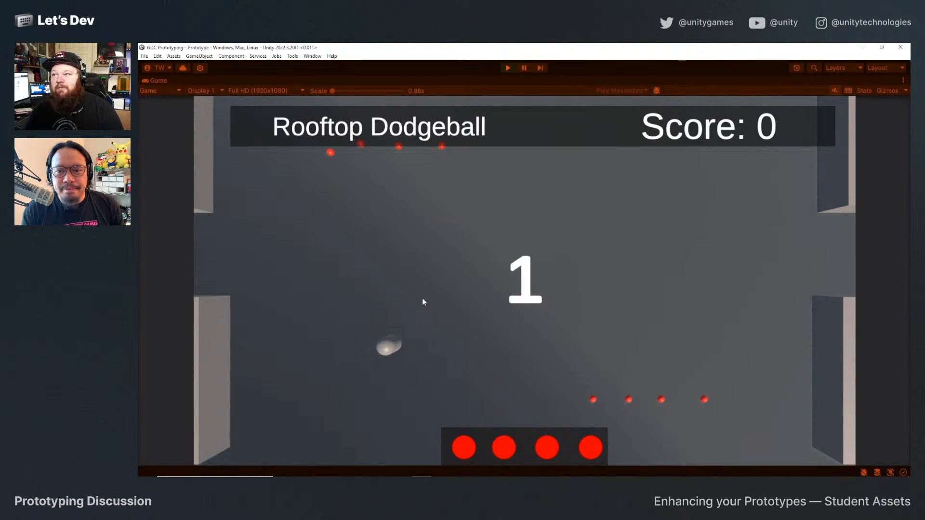
key("w")
key("a")
key("s")
key("d")
key("w")
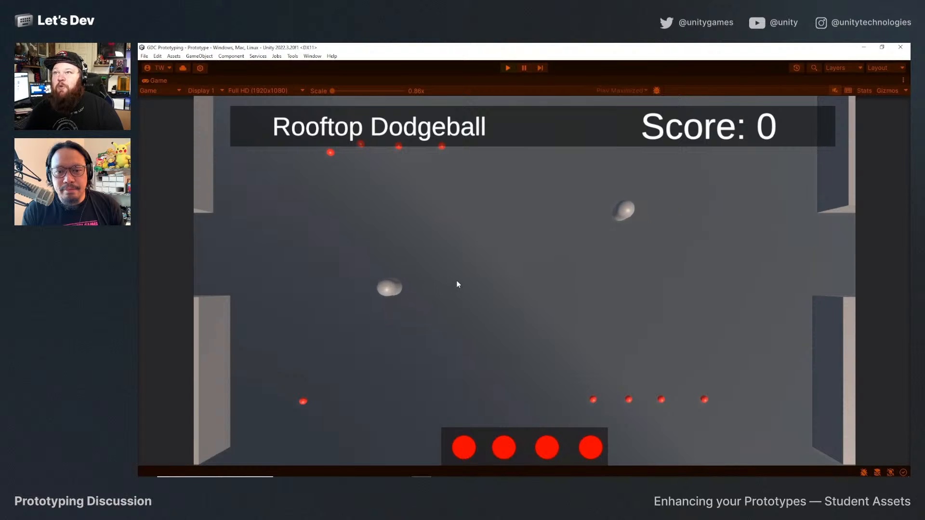
key("d")
left_click(456, 281)
key("s")
key("a")
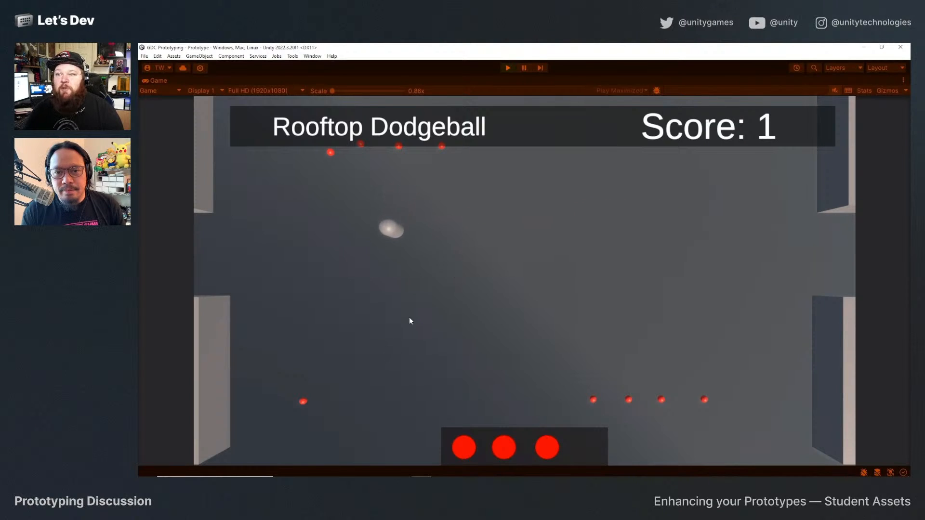
key("a")
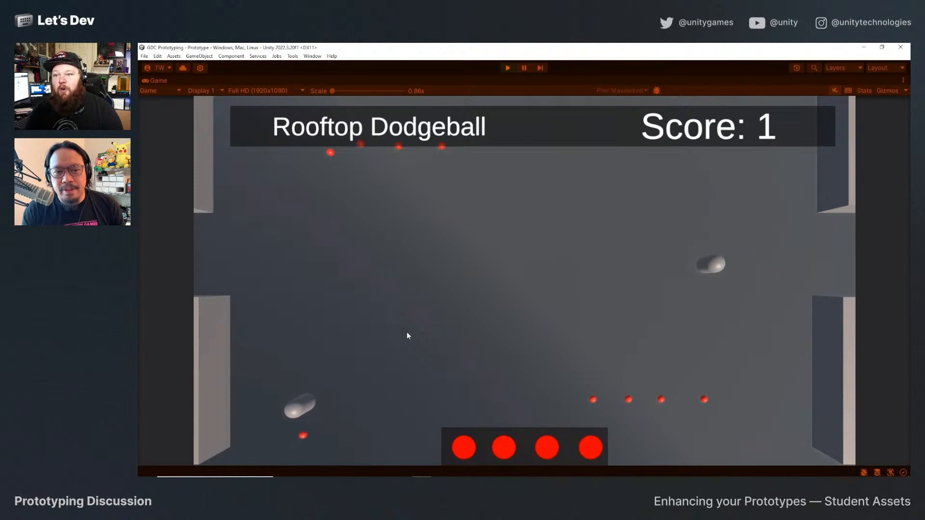
key("w")
key("d")
left_click(407, 333)
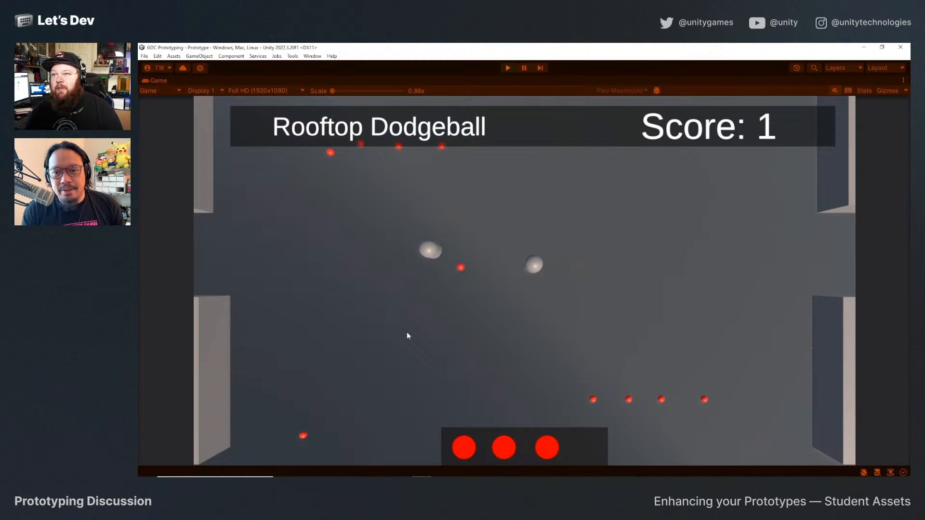
key("s")
key("d")
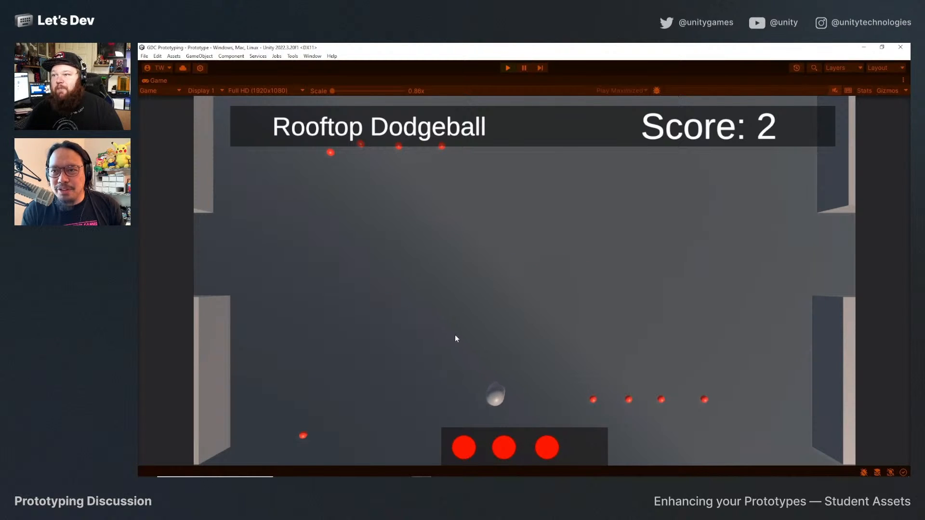
key("w")
key("a")
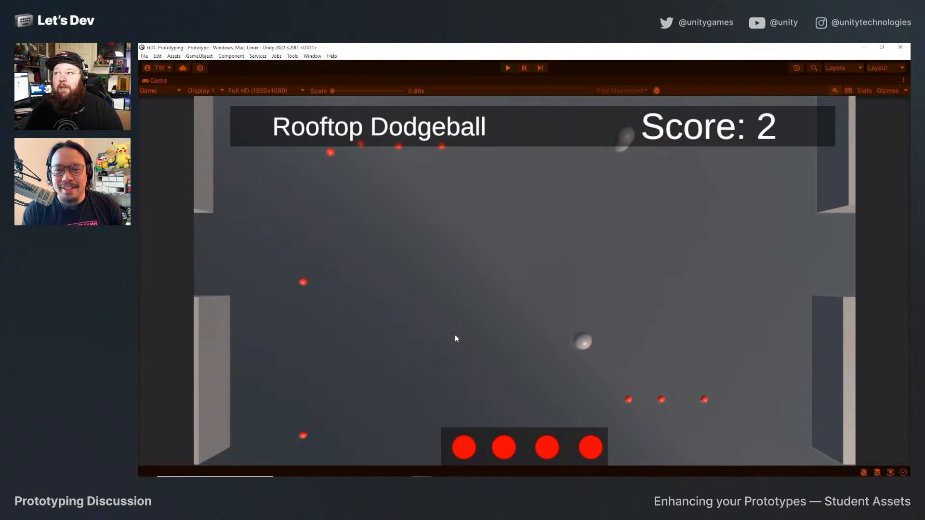
key("w")
key("a")
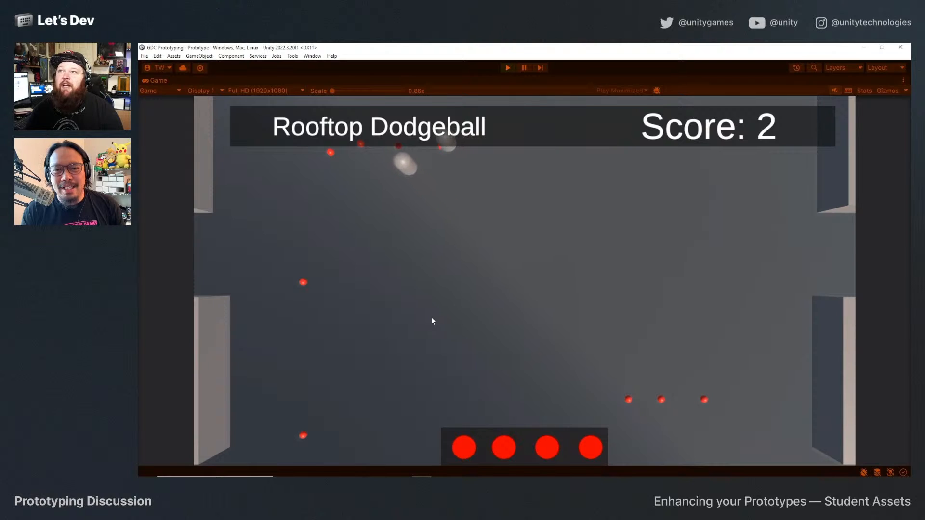
key("s")
key("a")
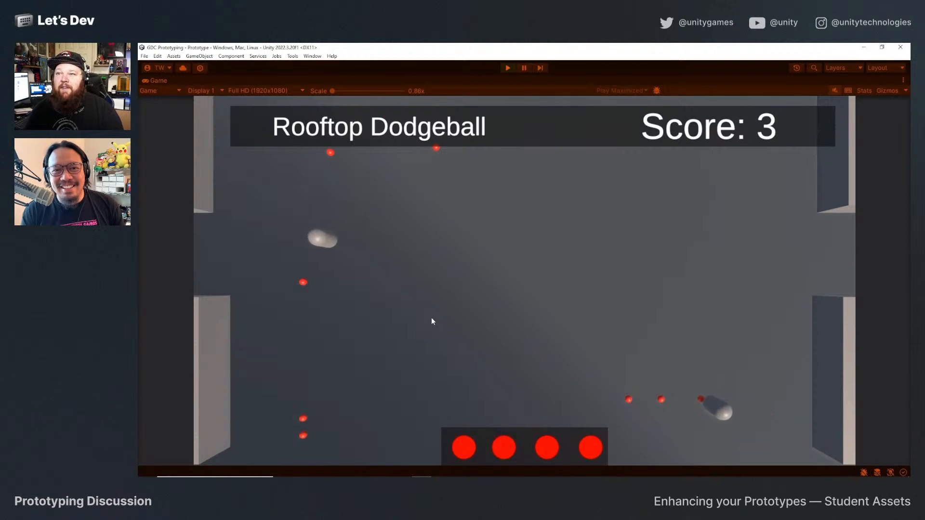
key("s")
key("d")
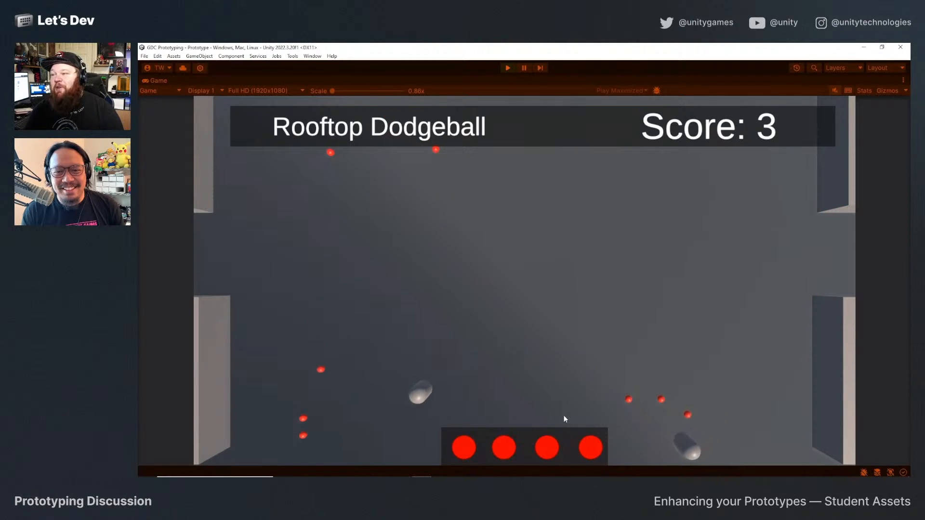
left_click(577, 433)
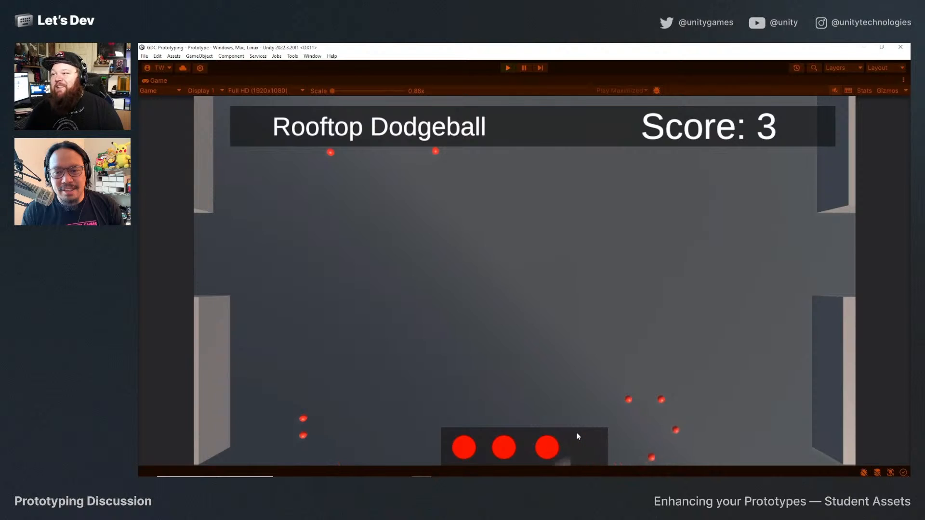
key("w")
key("a")
key("d")
left_click(522, 354)
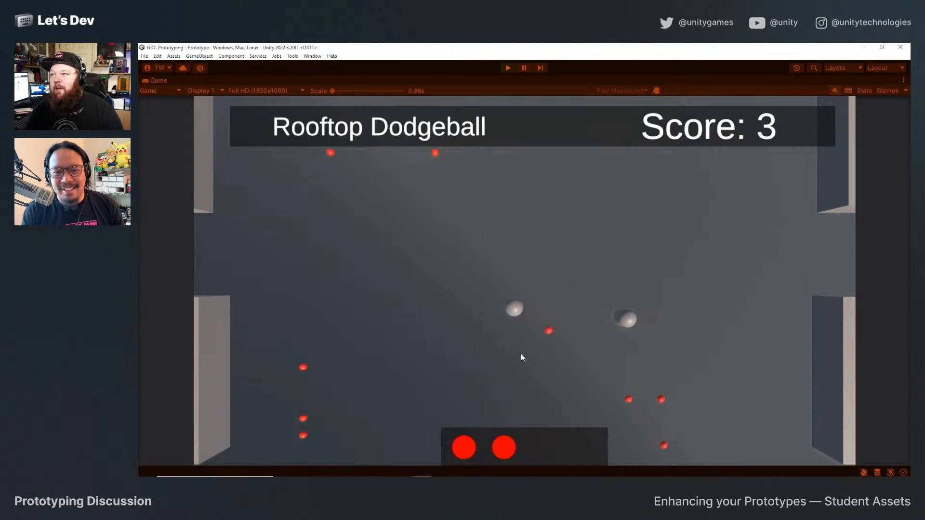
key("a")
key("s")
key("w")
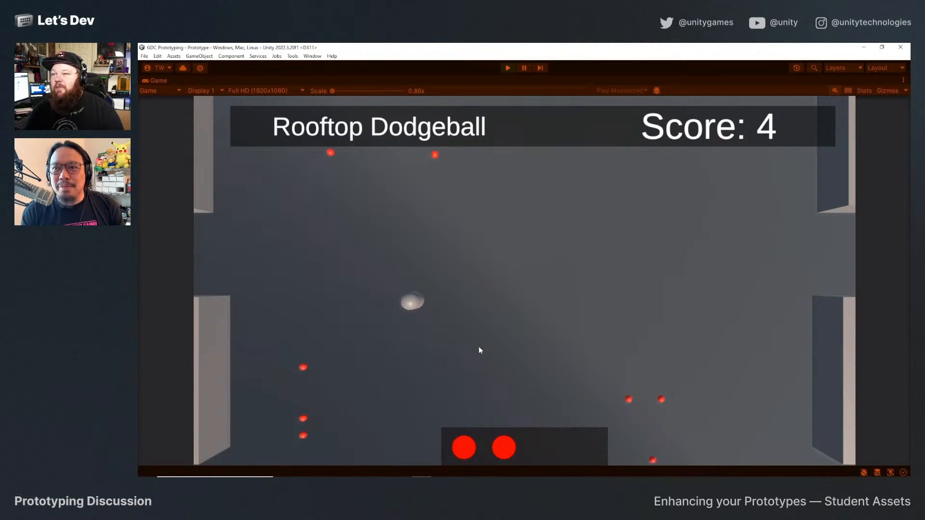
key("w")
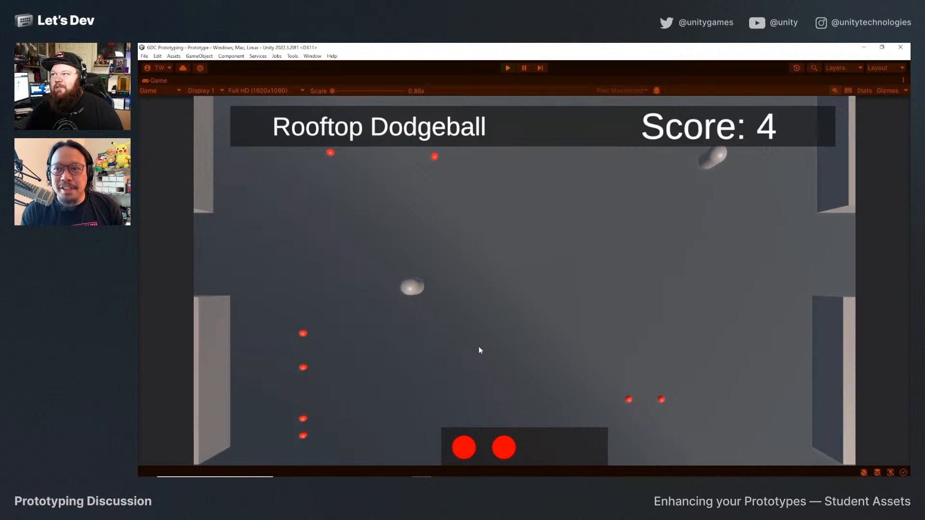
key("d")
key("a")
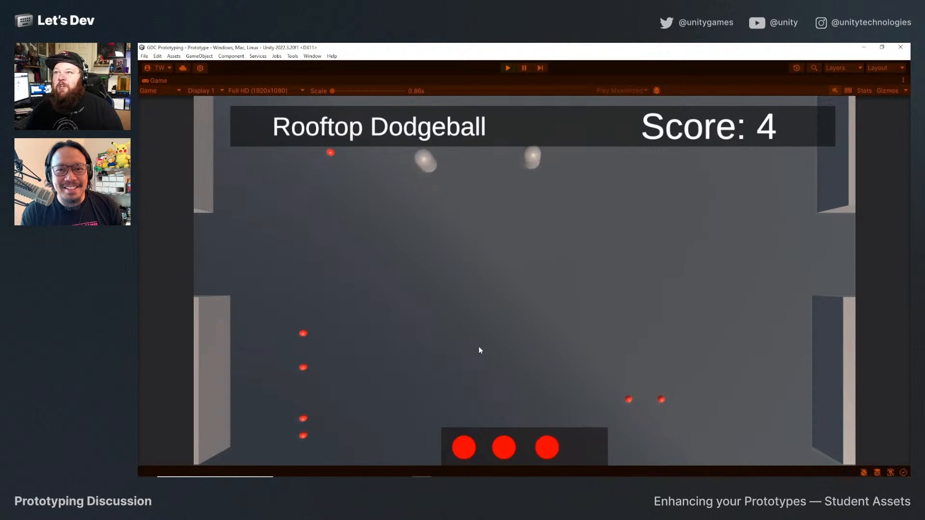
key("s")
key("w")
key("a")
key("s")
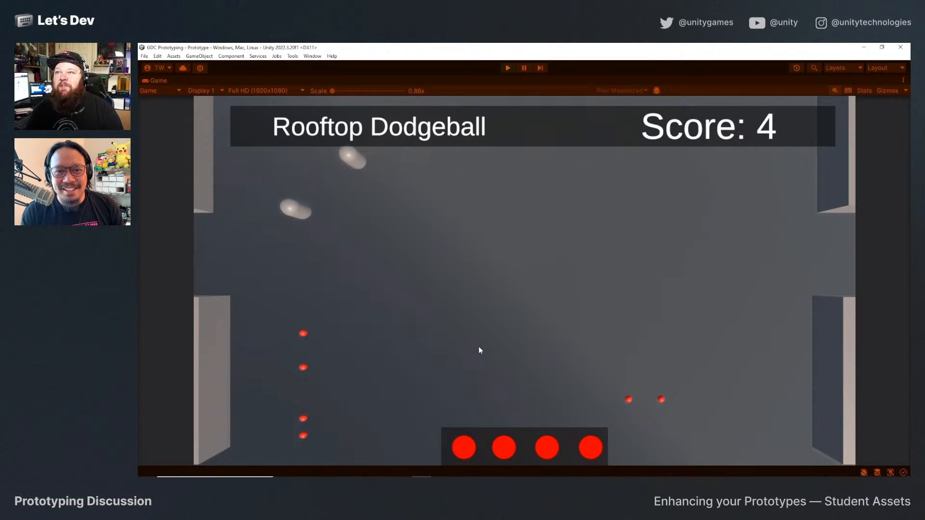
key("d")
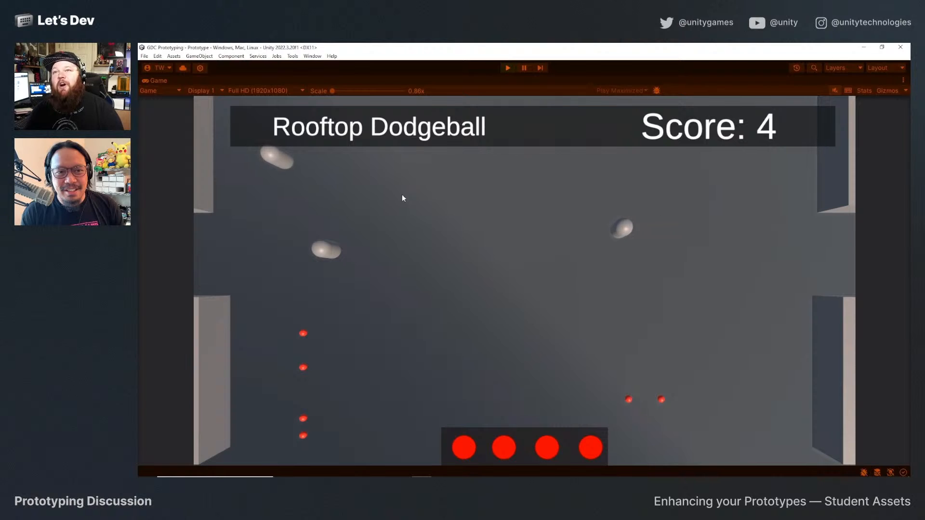
key("w")
key("a")
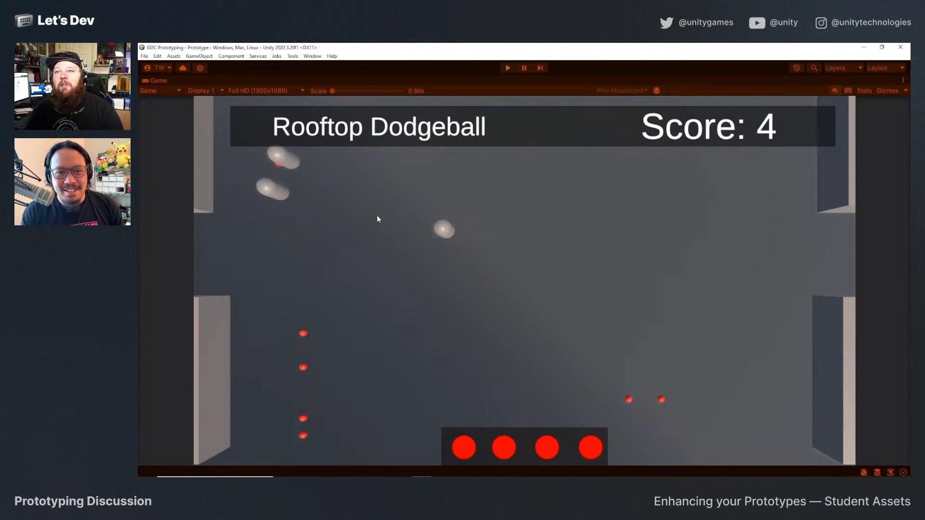
key("s")
key("d")
key("w")
key("d")
key("s")
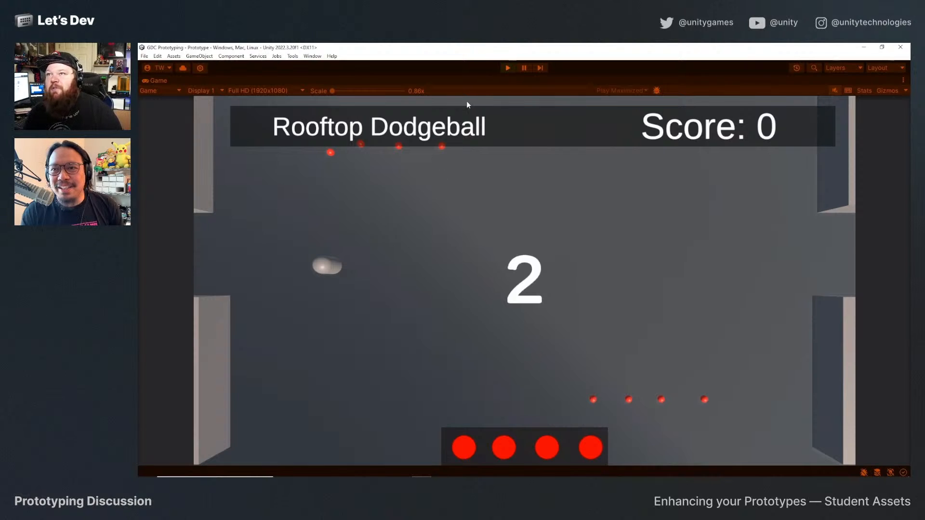
left_click(508, 68)
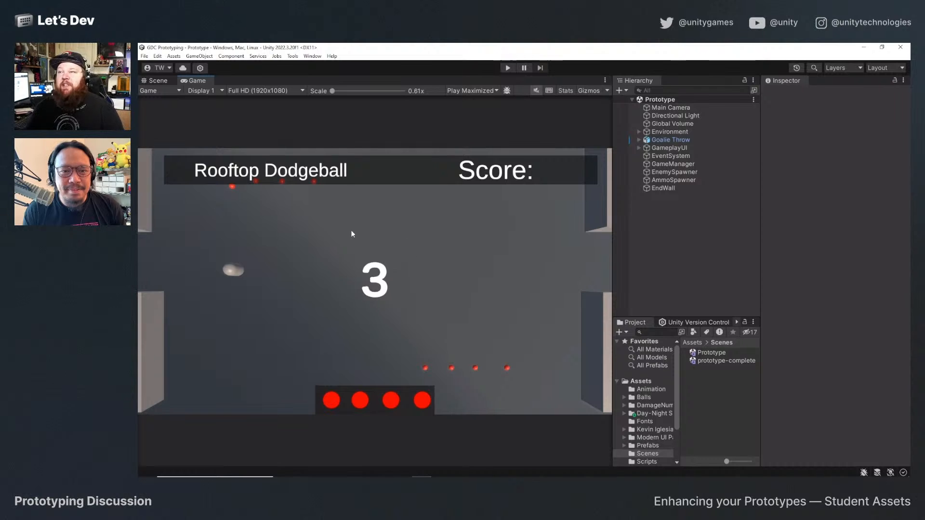
Return to the Scene view, select the Capsule of the Goalie Throw player and frame it.
left_click(153, 80)
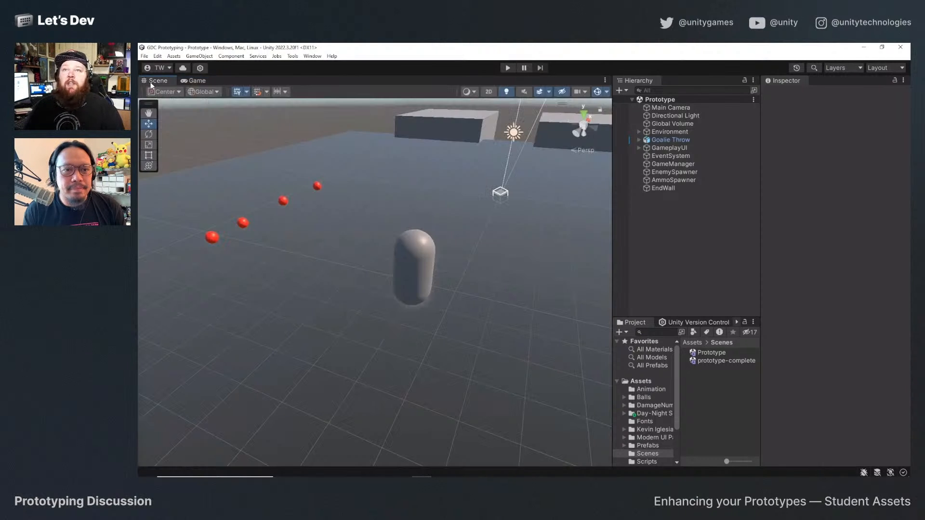
left_click_drag(490, 242, 523, 250, "alt")
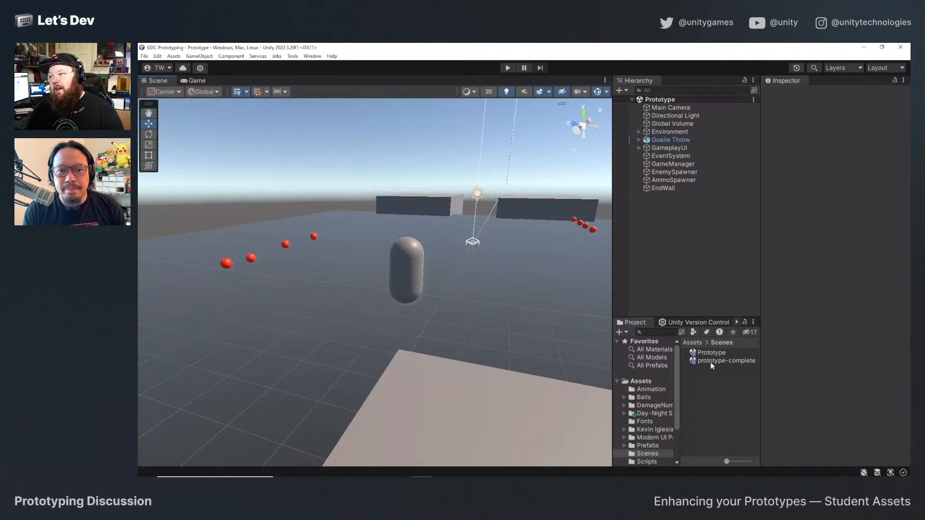
left_click_drag(469, 275, 329, 251, "alt")
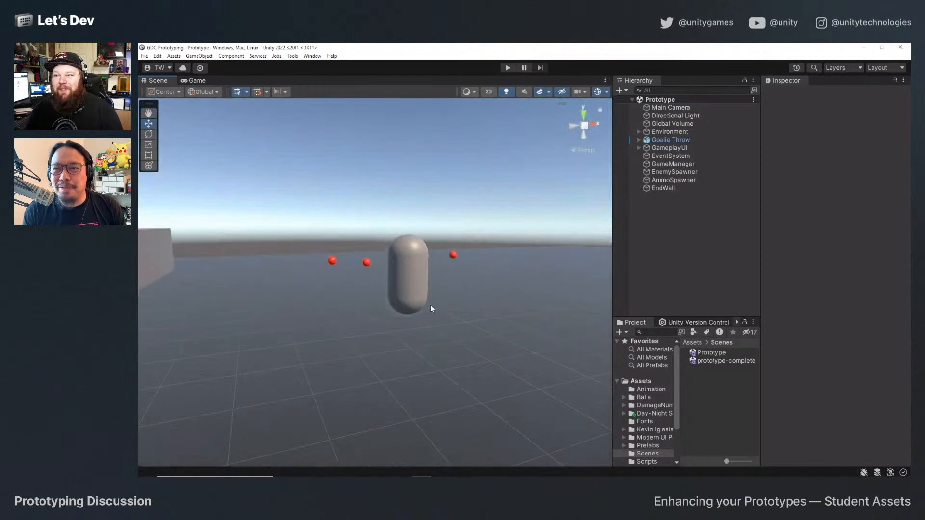
left_click(402, 275)
key("f")
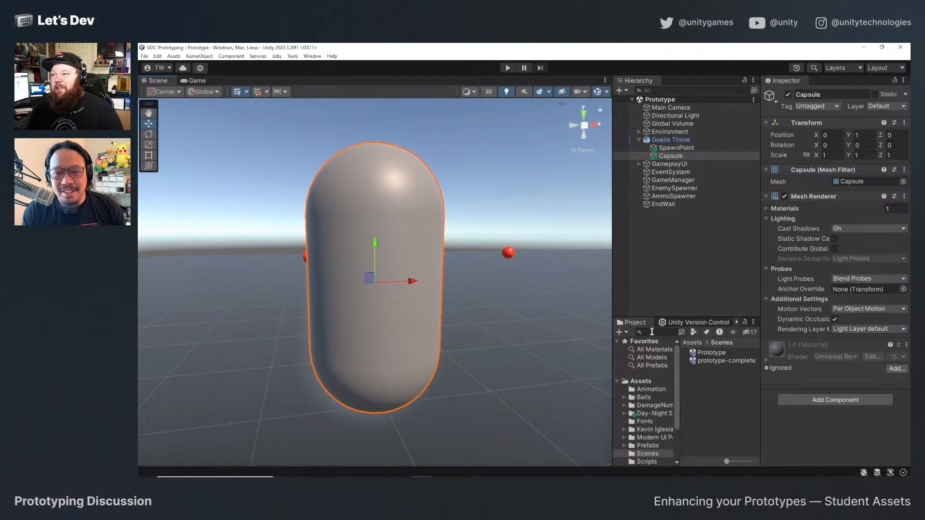
Open the character prefabs folder of the SyntyStudios PolygonCity assets in the project.
scroll(652, 413, "down", 3)
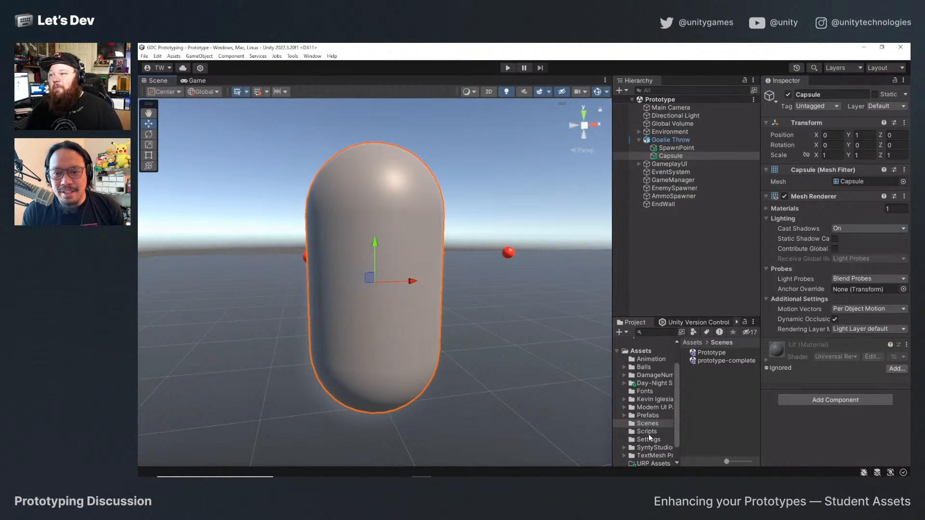
left_click(645, 448)
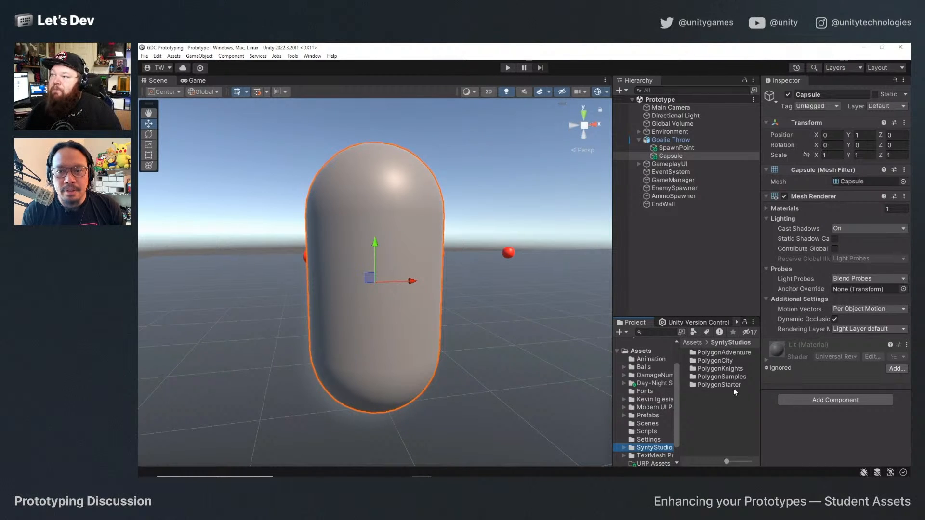
double_click(719, 360)
double_click(710, 377)
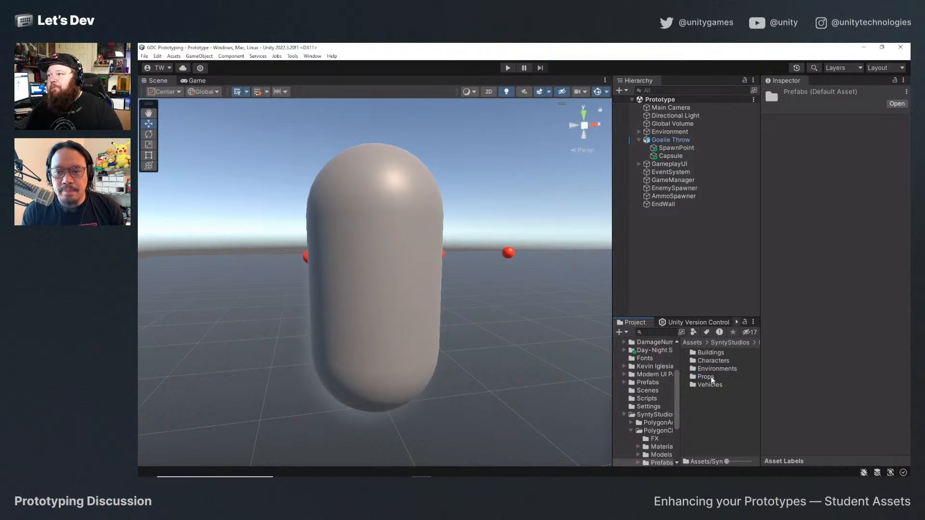
double_click(725, 362)
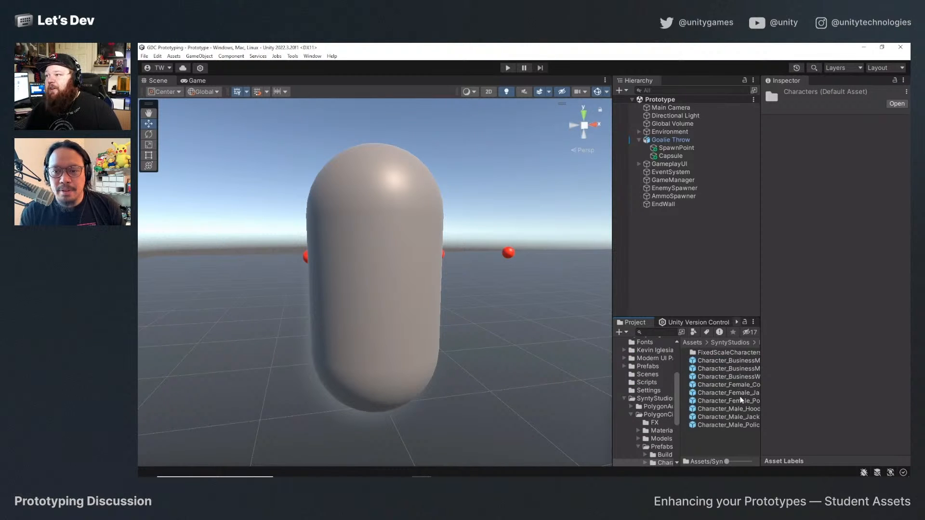
Check the two BusinessMan character prefabs and widen the project browser to make the full prefab names readable.
left_click(754, 362)
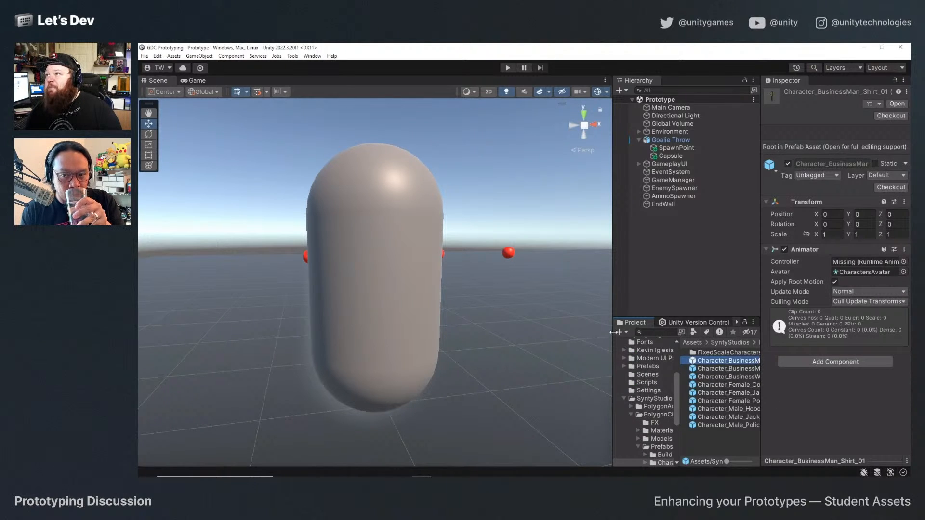
left_click(729, 369)
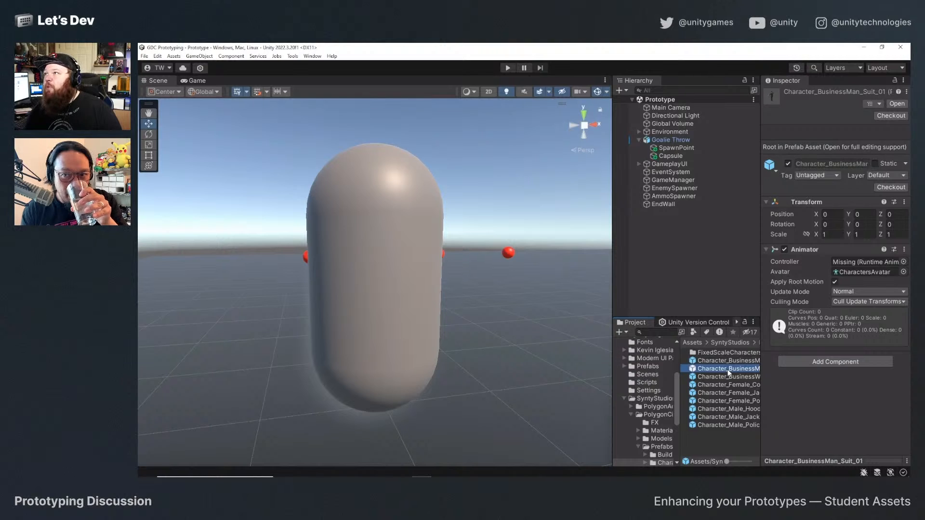
left_click_drag(616, 339, 530, 339)
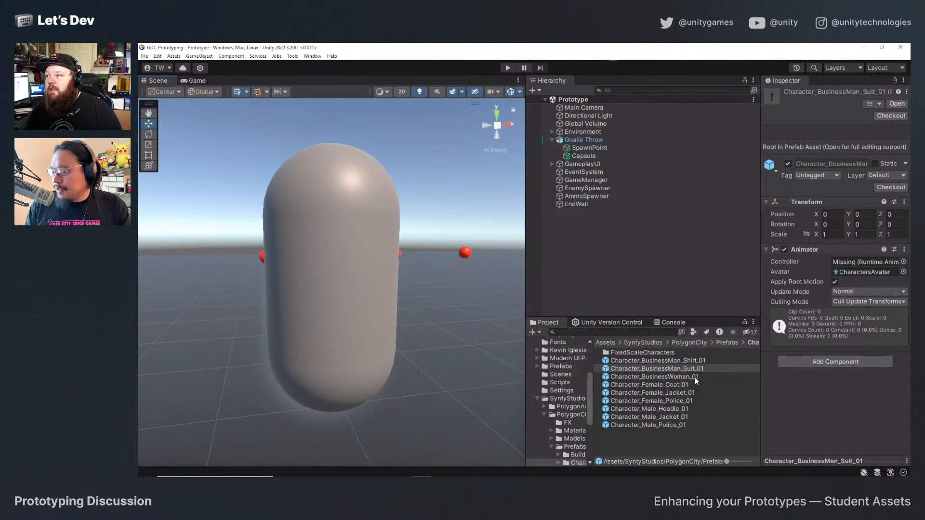
Add the Character_BusinessMan_Shirt_01 prefab to the scene on the ground beside the player's capsule.
left_click(689, 361)
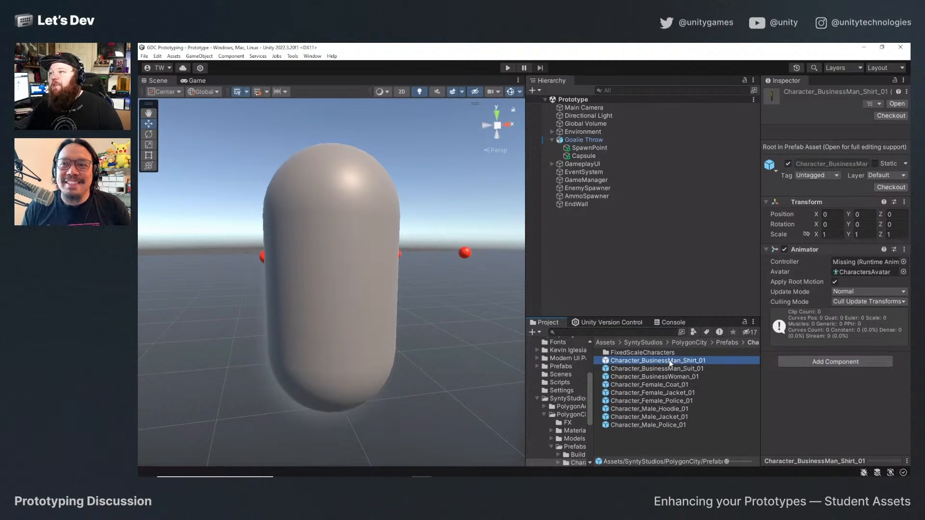
left_click_drag(669, 359, 474, 367)
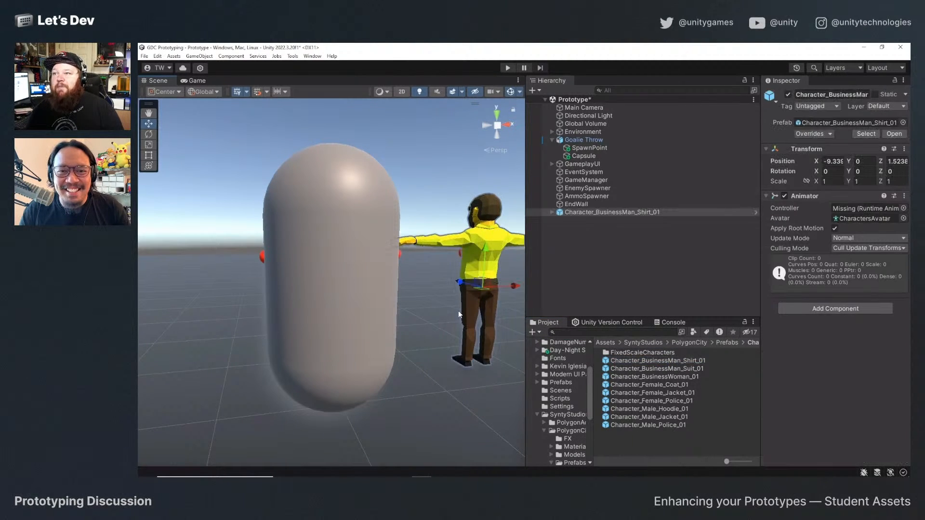
left_click_drag(357, 256, 539, 279, "alt")
middle_click_drag(309, 268, 349, 271)
left_click_drag(349, 270, 482, 256, "alt")
middle_click_drag(305, 253, 404, 276)
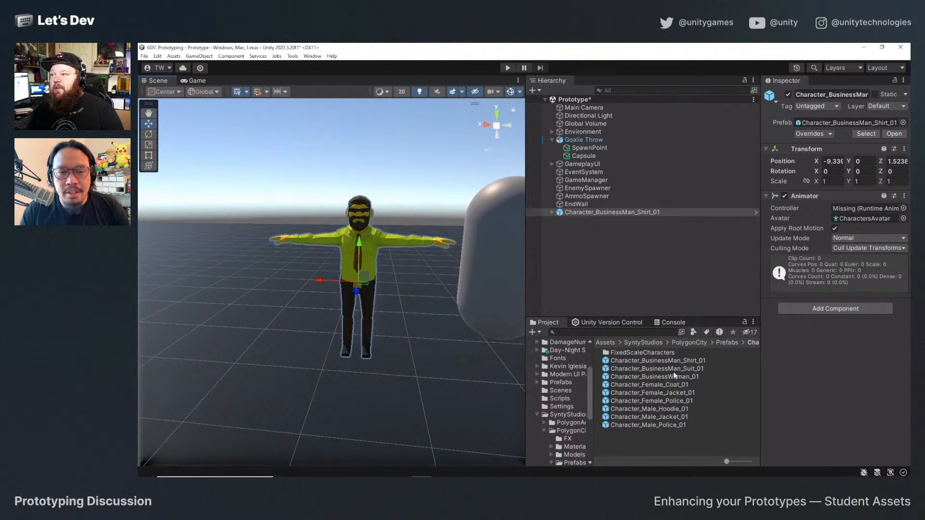
Place the Character_BusinessMan_Suit_01 prefab beside the shirt character, and delete both characters from the scene.
left_click_drag(674, 372, 259, 347)
left_click(260, 265)
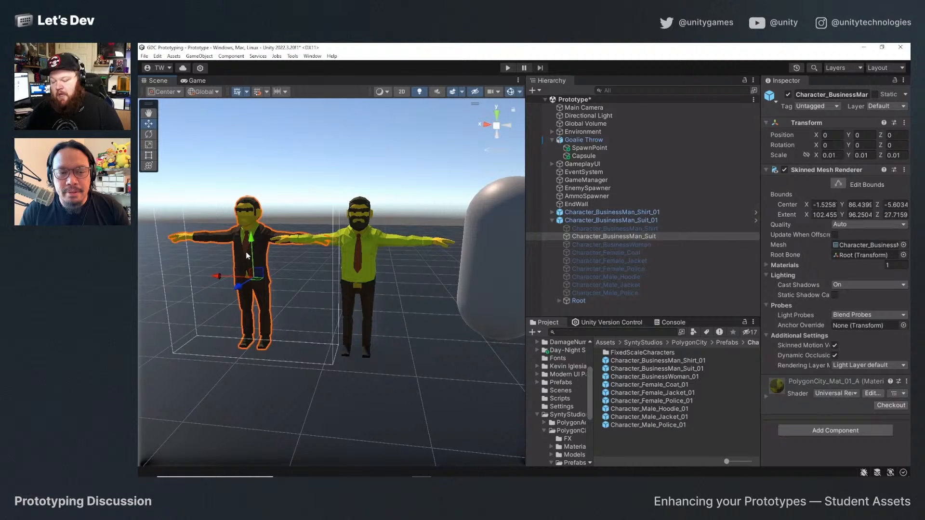
key("Delete")
left_click(358, 251)
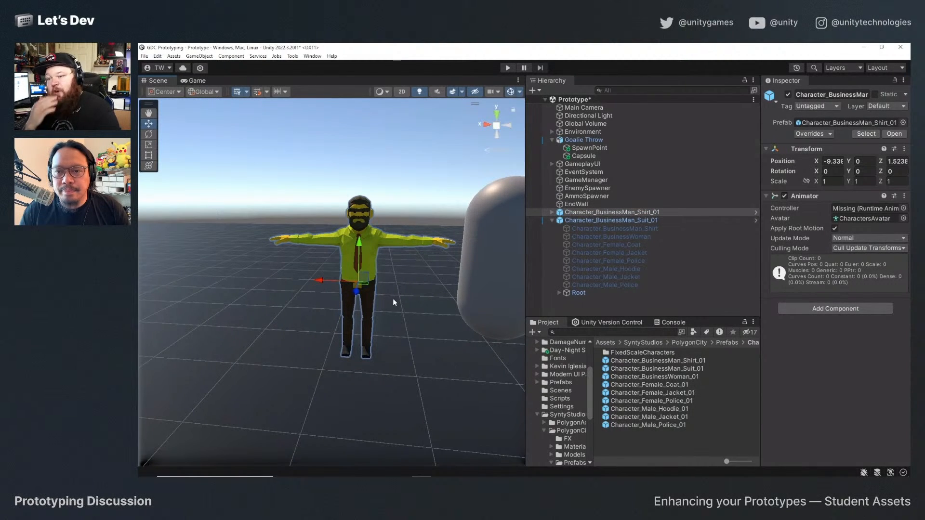
key("Delete")
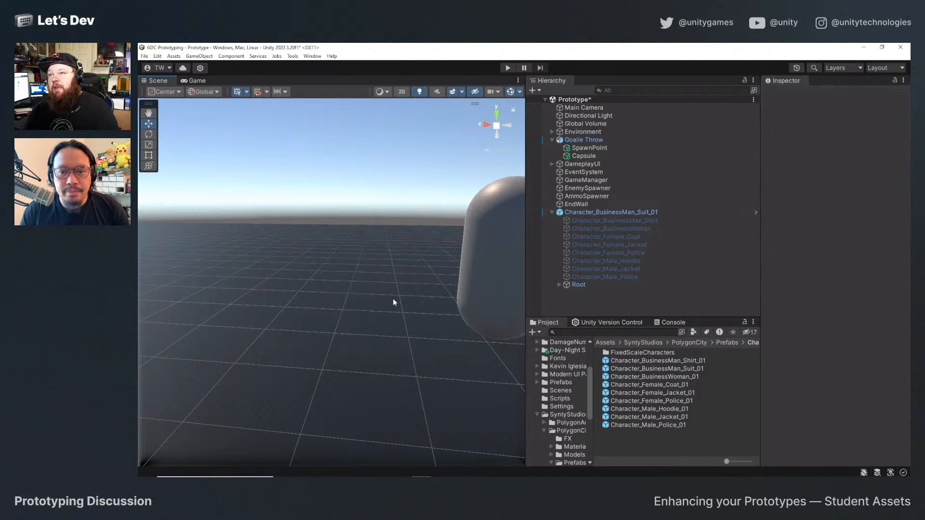
left_click(583, 212)
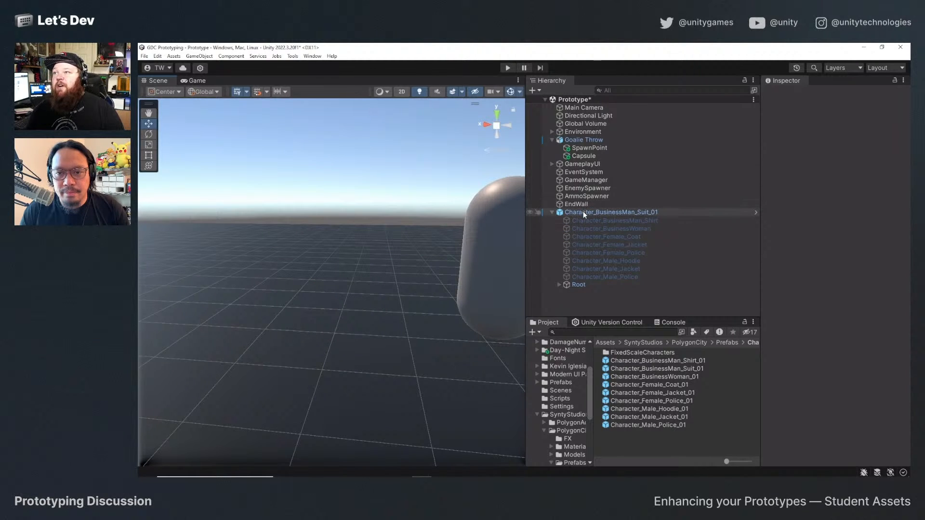
key("f")
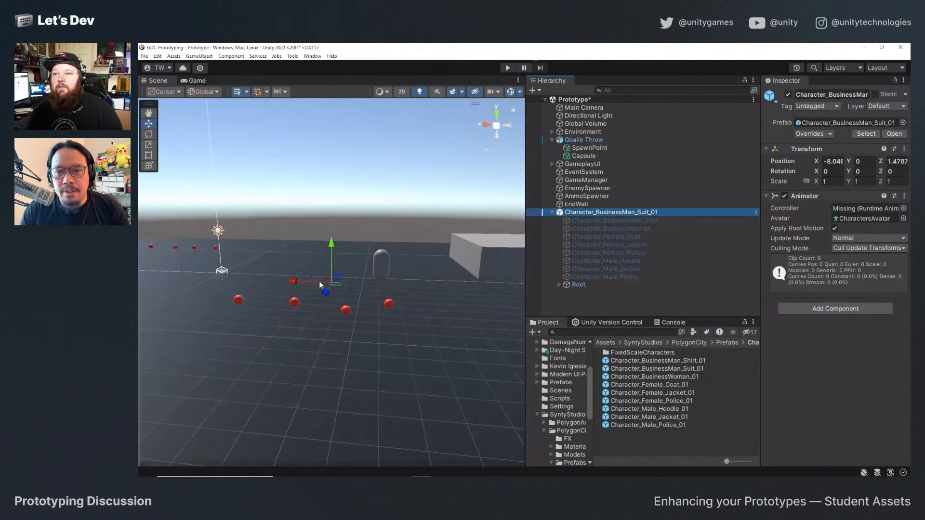
key("Delete")
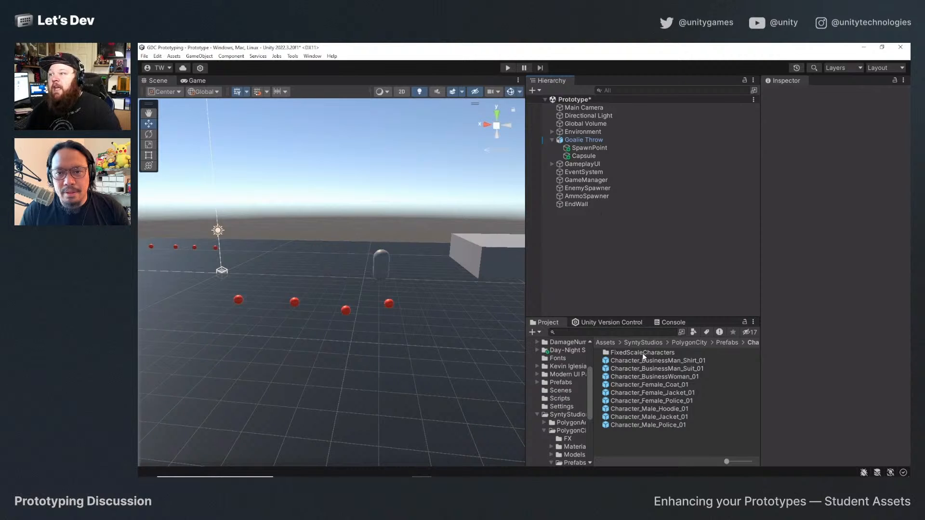
Place the Goalie Throw model from the project's Animation folder on the ground in the scene and frame it.
scroll(565, 411, "up", 3)
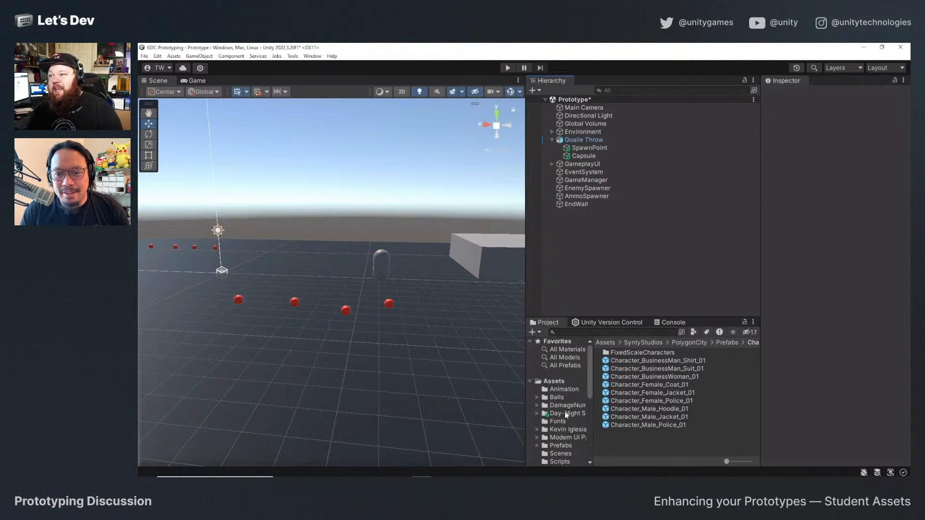
left_click(565, 382)
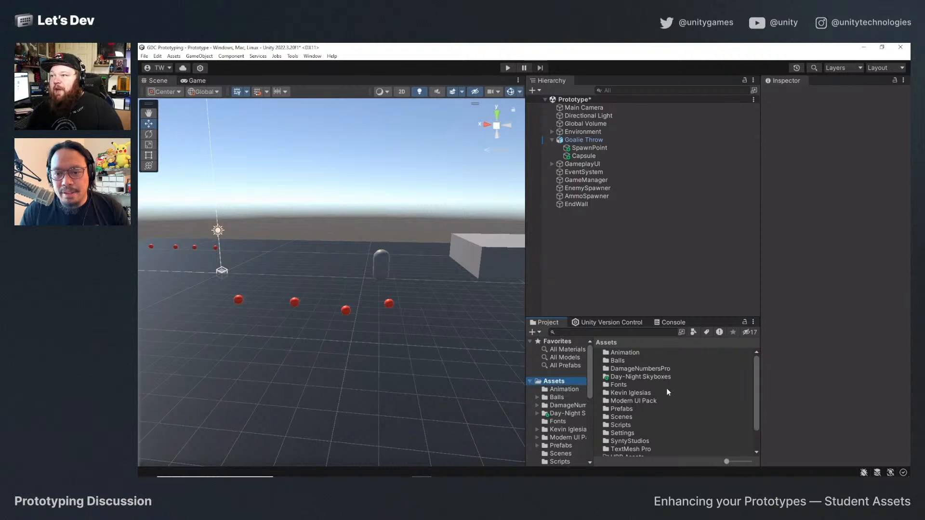
double_click(634, 354)
left_click(631, 361)
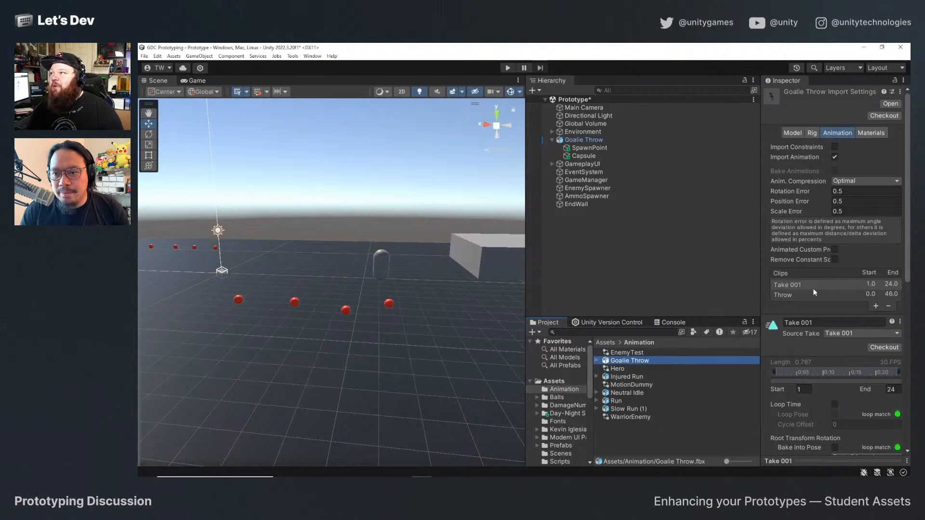
scroll(815, 328, "down", 6)
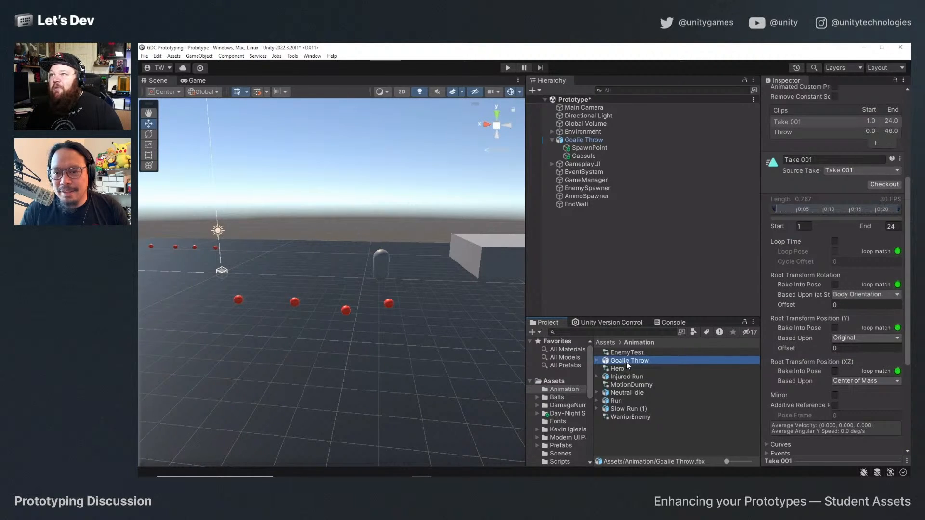
left_click_drag(627, 363, 415, 340)
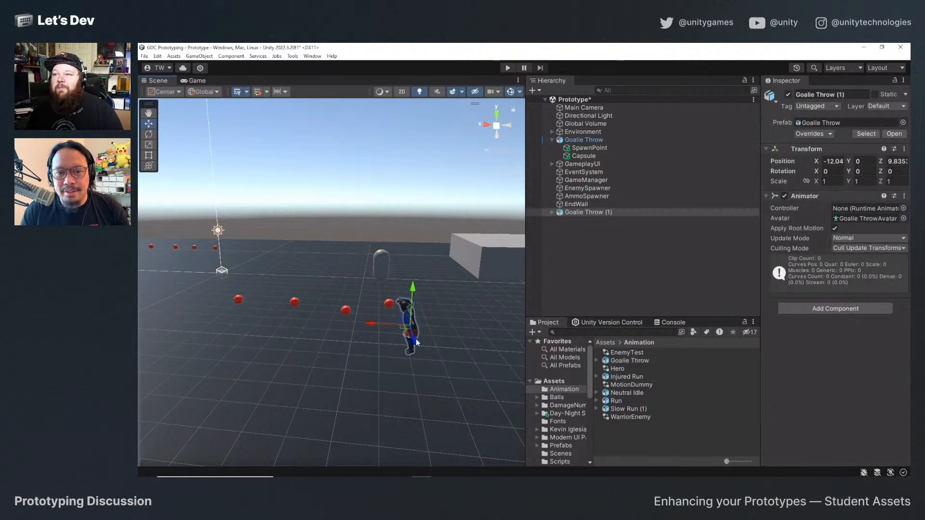
key("f")
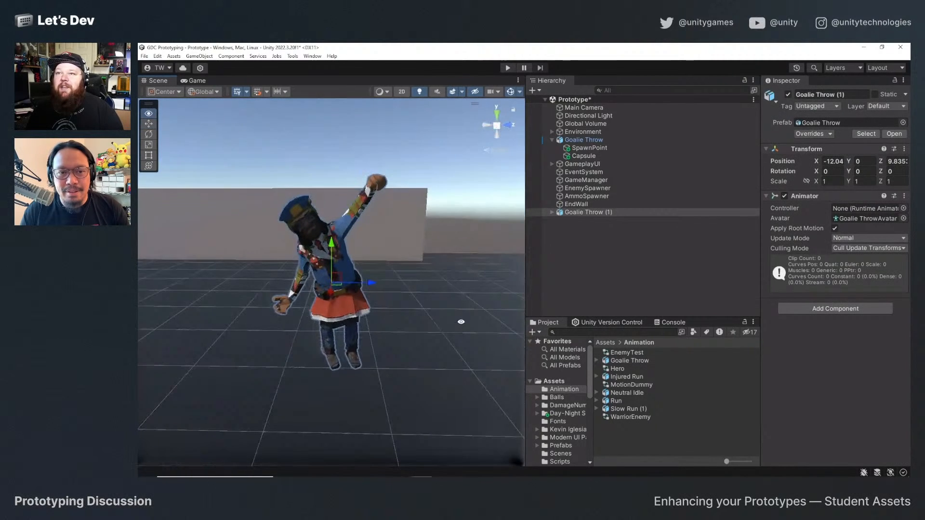
Deactivate every character mesh under Goalie Throw (1) except Character_BusinessMan_Shirt.
left_click(552, 212)
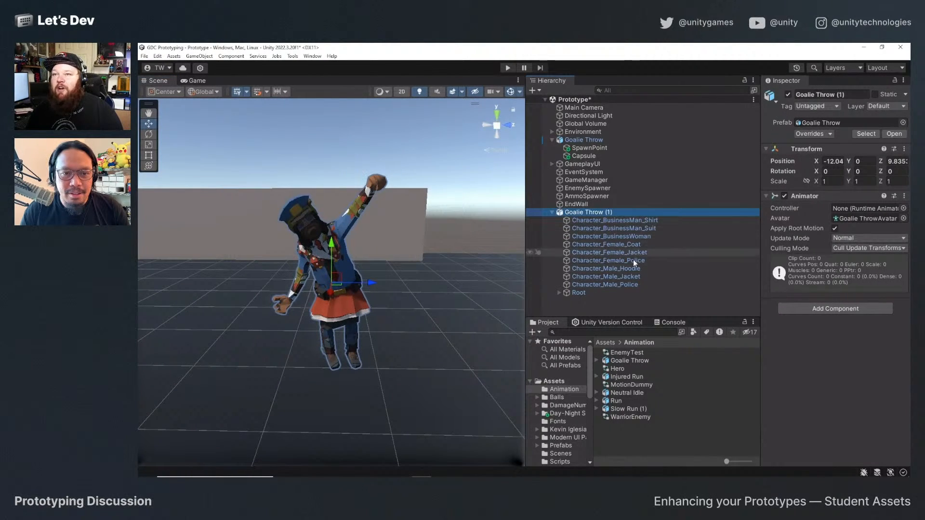
left_click(608, 285)
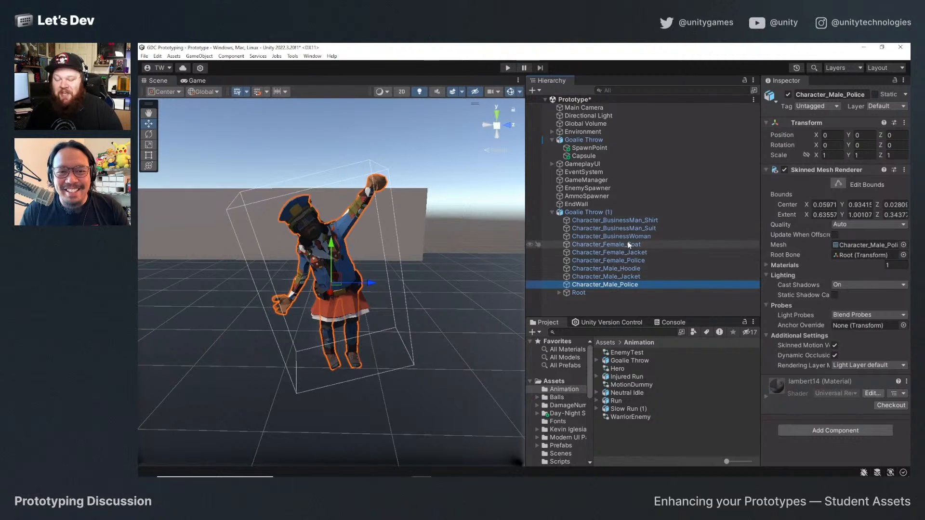
left_click(631, 228, "shift")
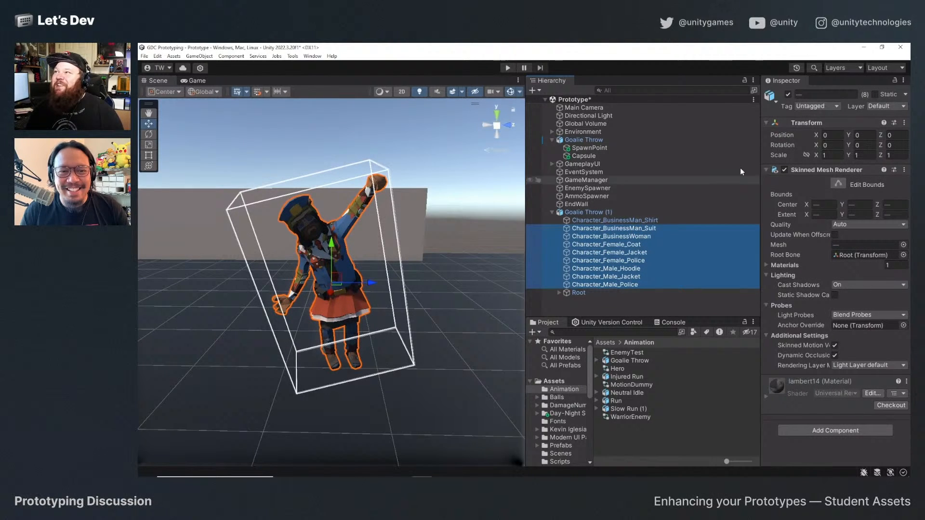
left_click(789, 95)
left_click(616, 220)
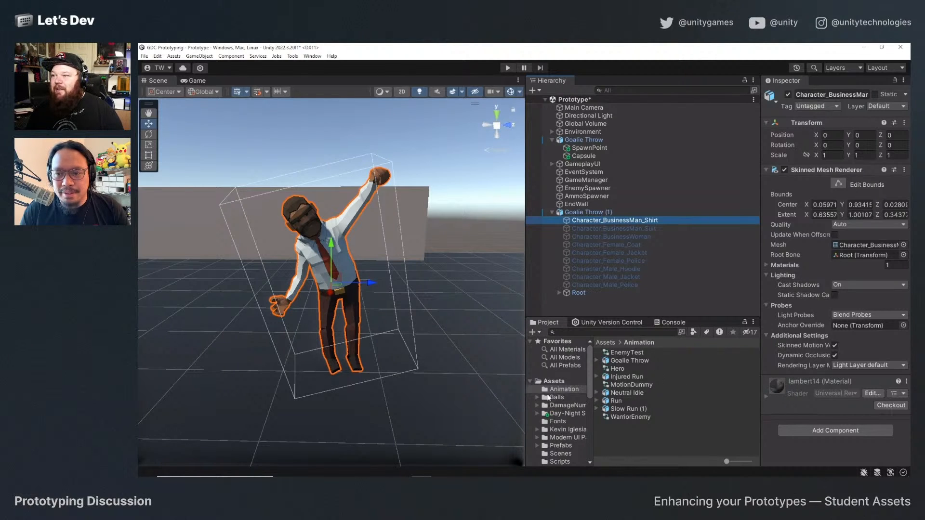
Open the Throw clip's settings in the Goalie Throw model's animation import settings.
left_click(614, 360)
scroll(855, 288, "down", 5)
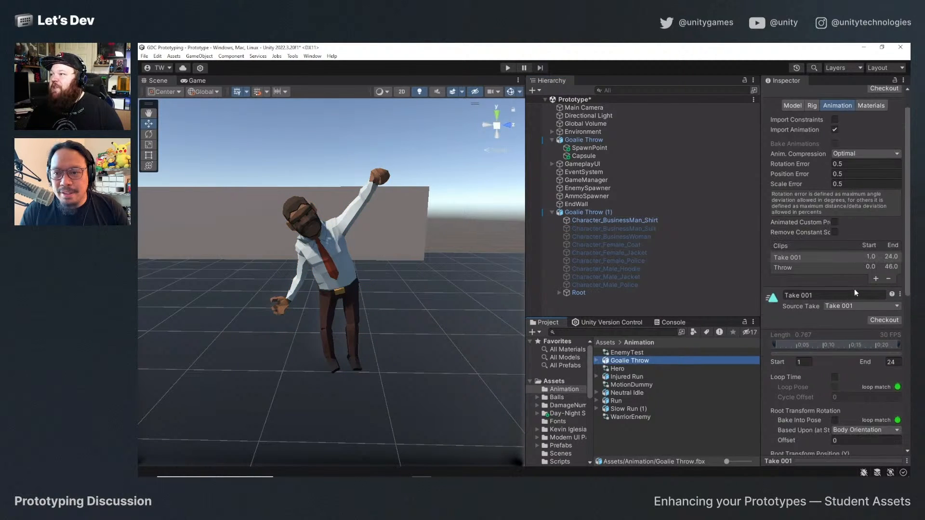
scroll(851, 288, "up", 2)
left_click(794, 241)
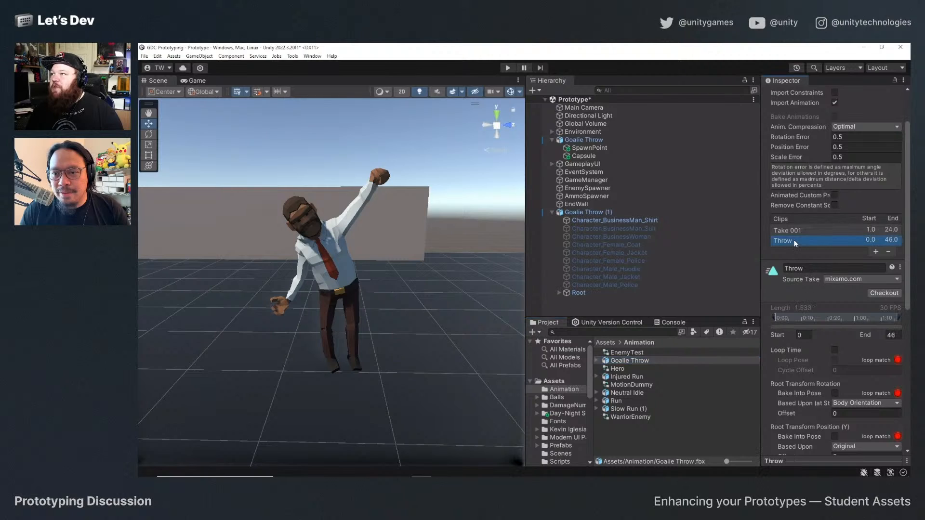
scroll(839, 302, "down", 2)
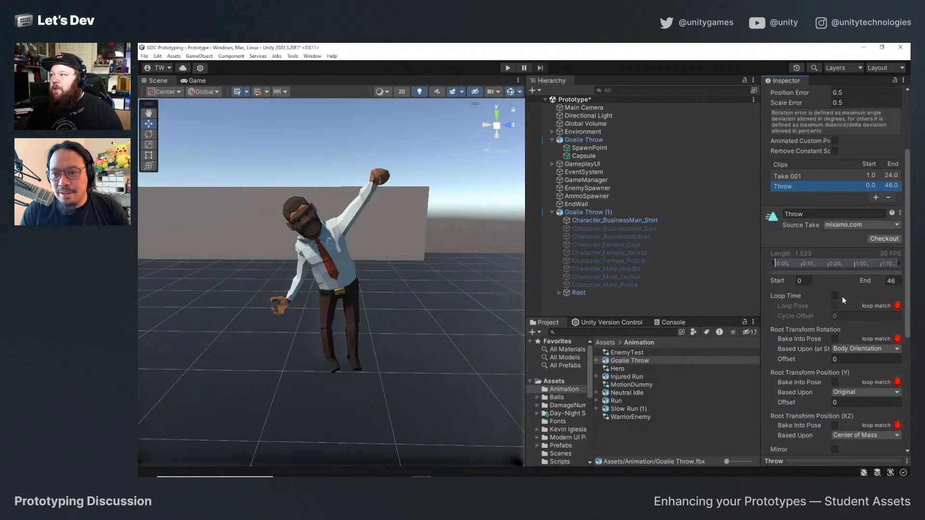
scroll(813, 320, "up", 2)
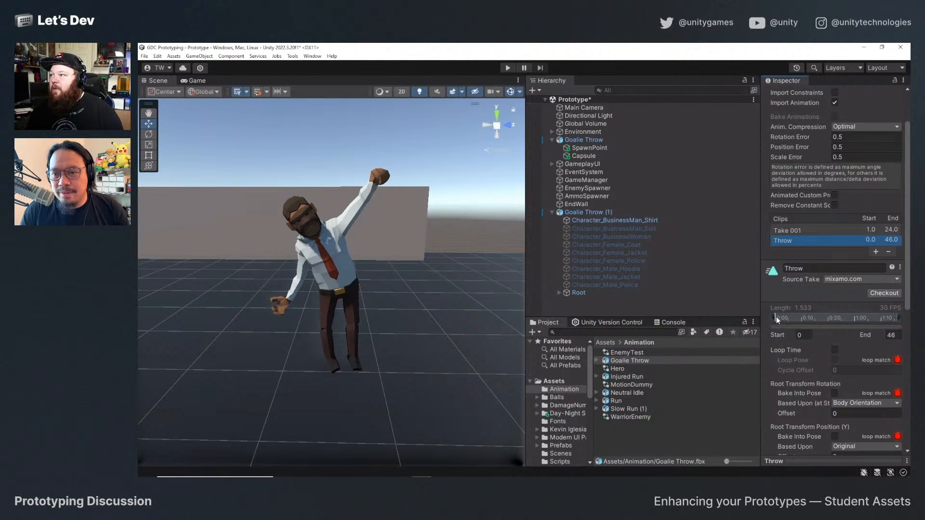
Expand the animation preview of the Throw clip and play it.
left_click_drag(792, 454, 795, 443)
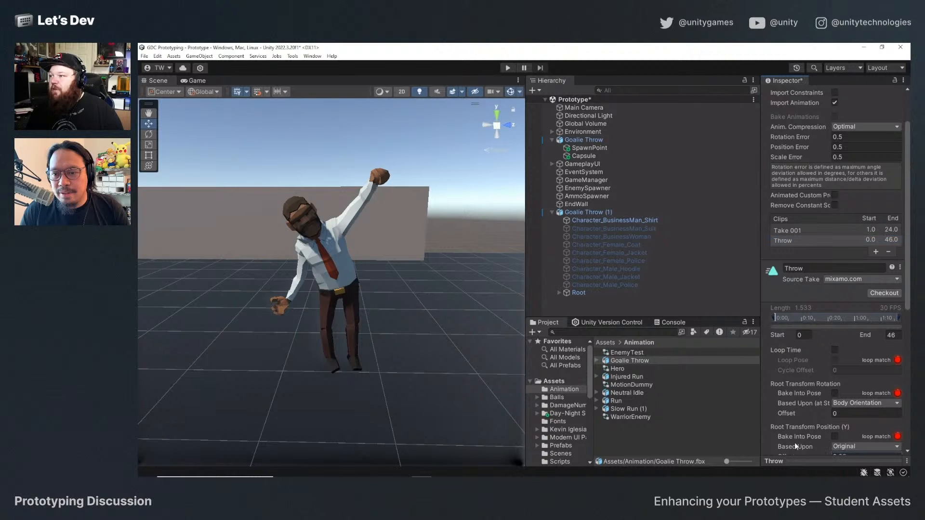
left_click_drag(777, 374, 777, 297)
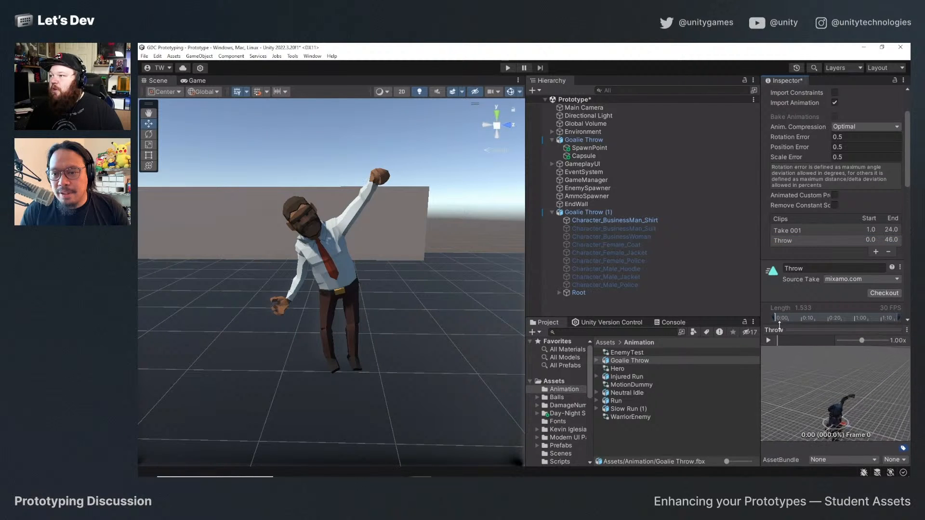
middle_click_drag(848, 403, 845, 362)
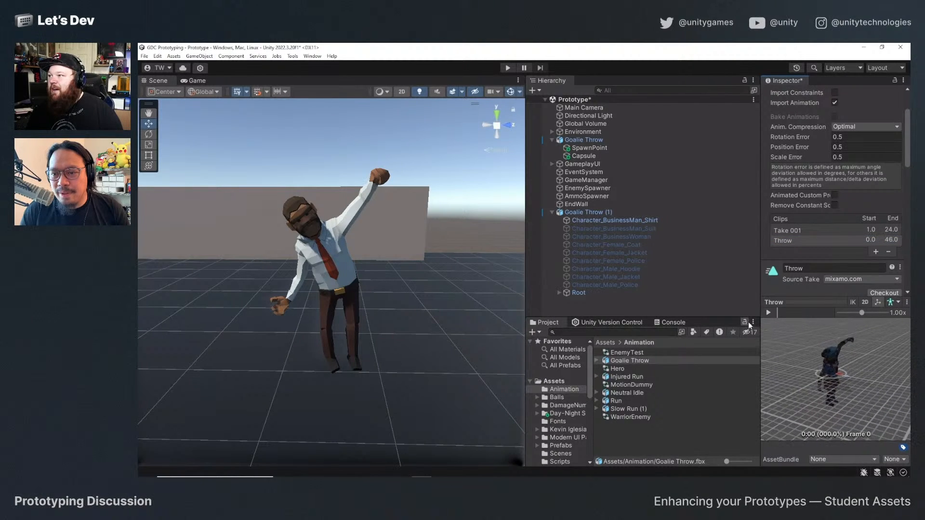
left_click(768, 313)
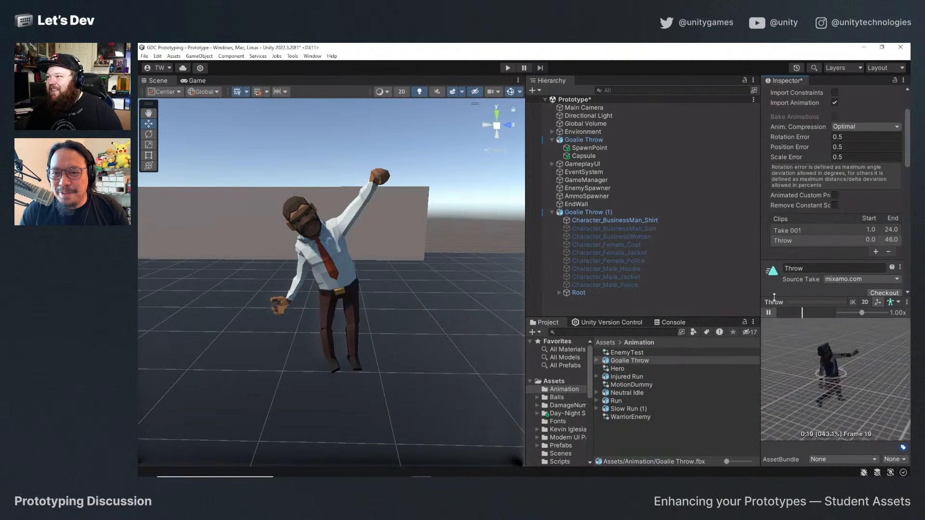
Widen the Inspector and resize the clip preview to watch the throw motion, and pause the playback.
left_click_drag(760, 295, 554, 295)
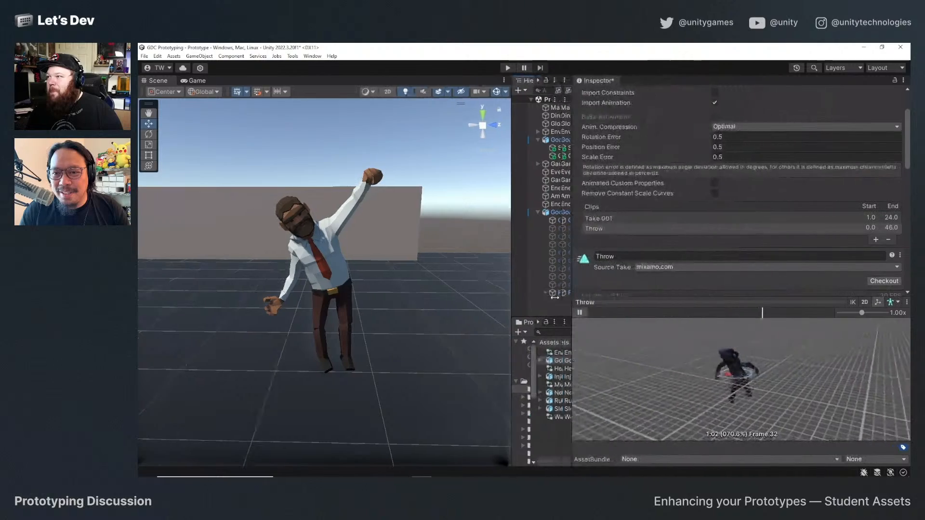
left_click_drag(641, 296, 652, 118)
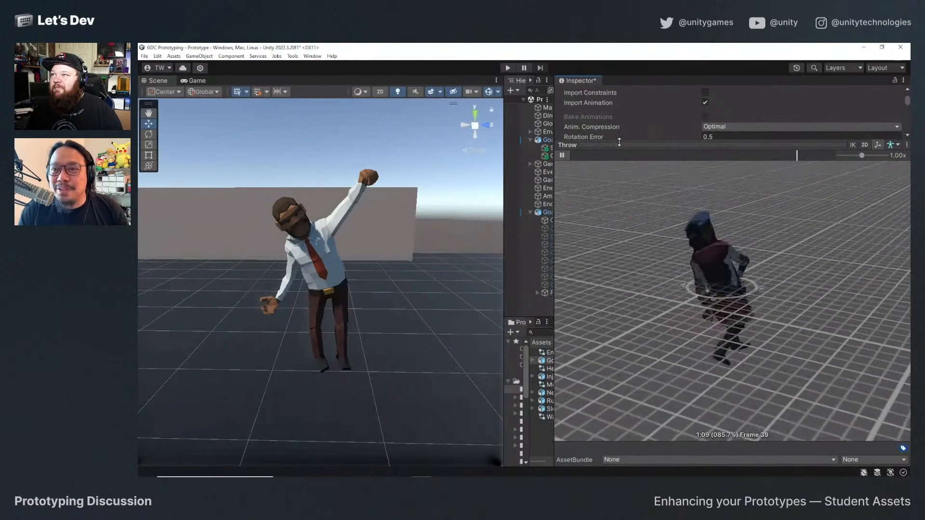
left_click_drag(620, 143, 620, 264)
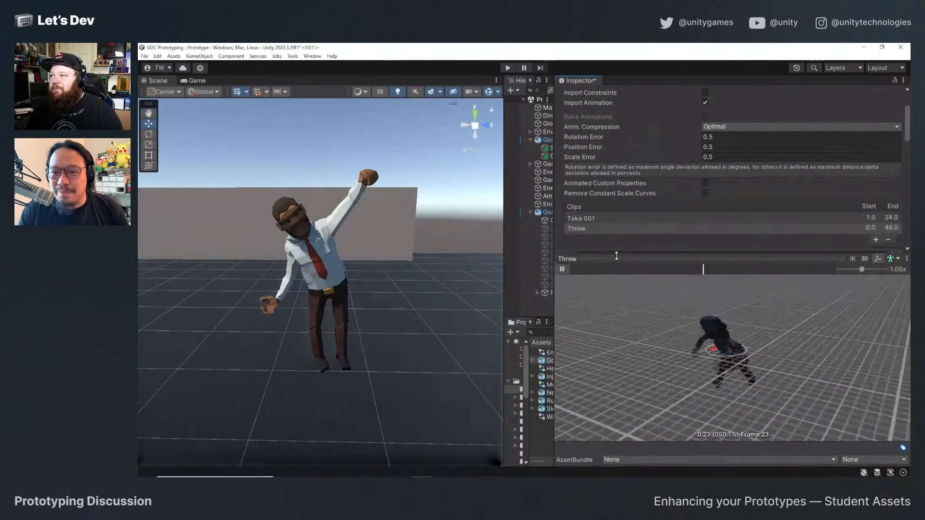
left_click(562, 270)
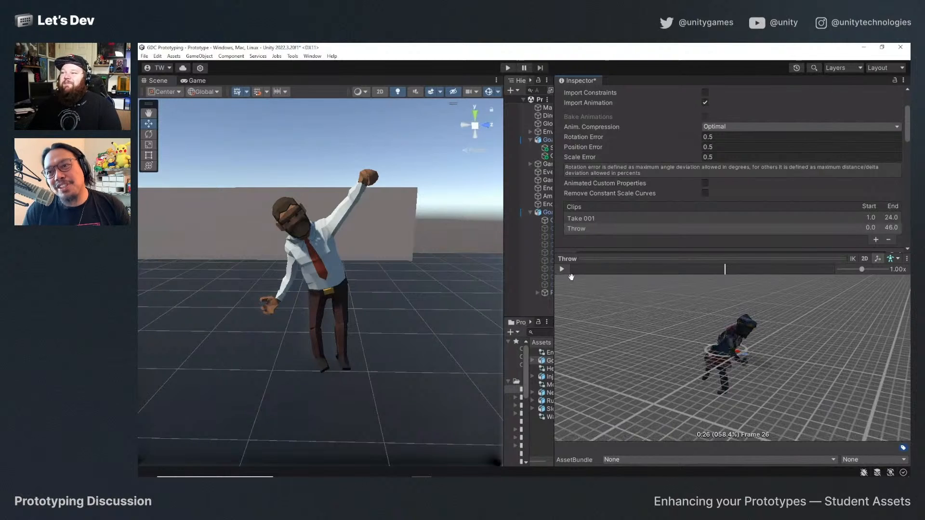
Review the Throw clip's loop and root transform settings, and trim the clip's start to about frame 10.6.
scroll(680, 222, "down", 5)
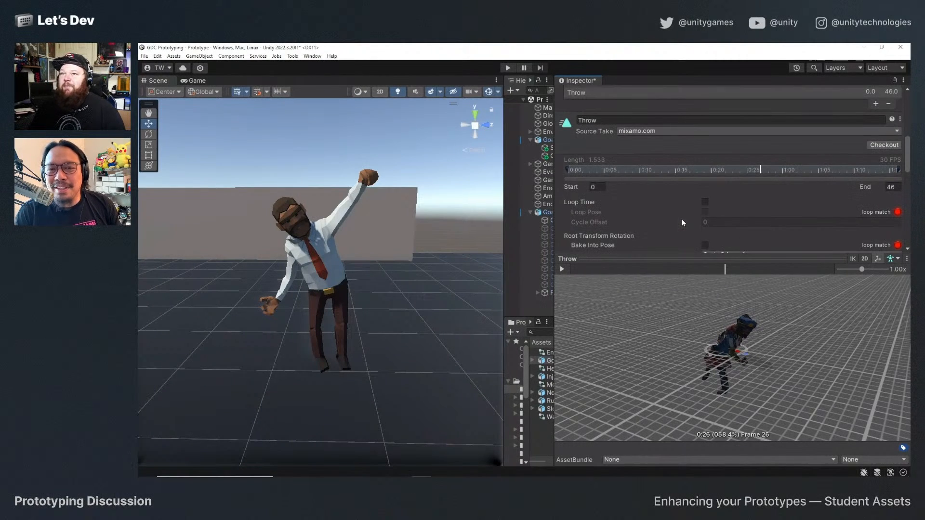
scroll(680, 214, "down", 4)
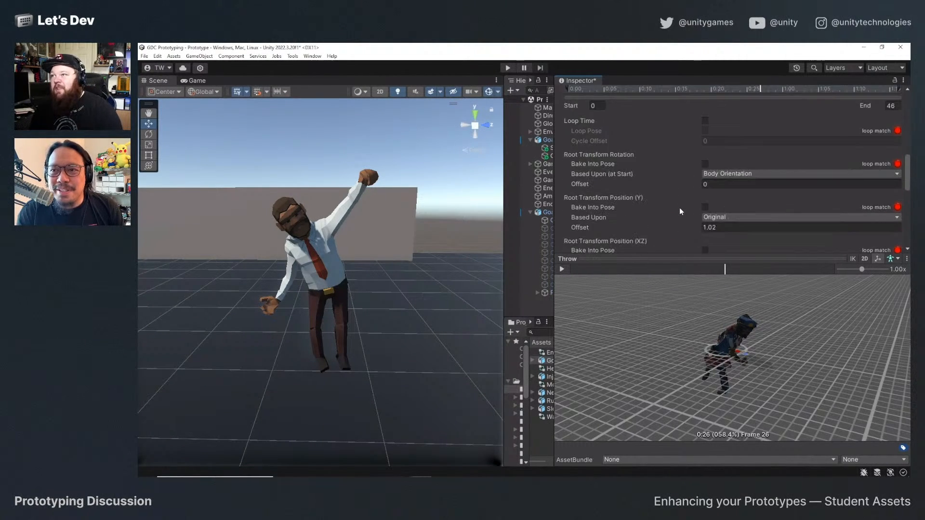
scroll(680, 212, "up", 5)
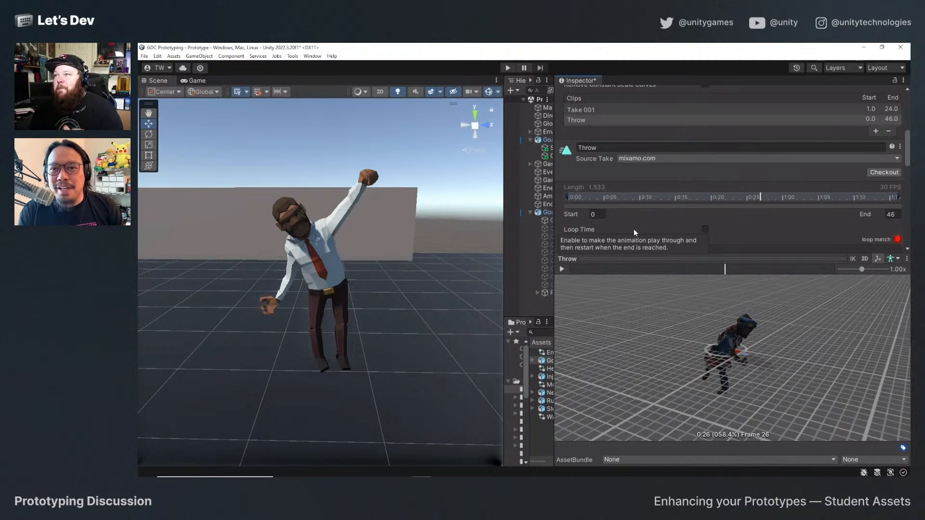
scroll(626, 193, "down", 1)
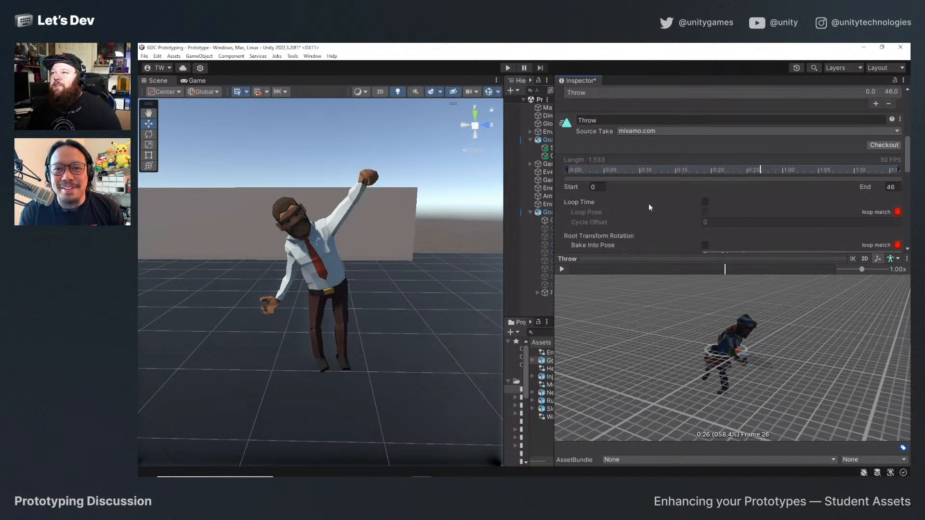
scroll(657, 239, "down", 6)
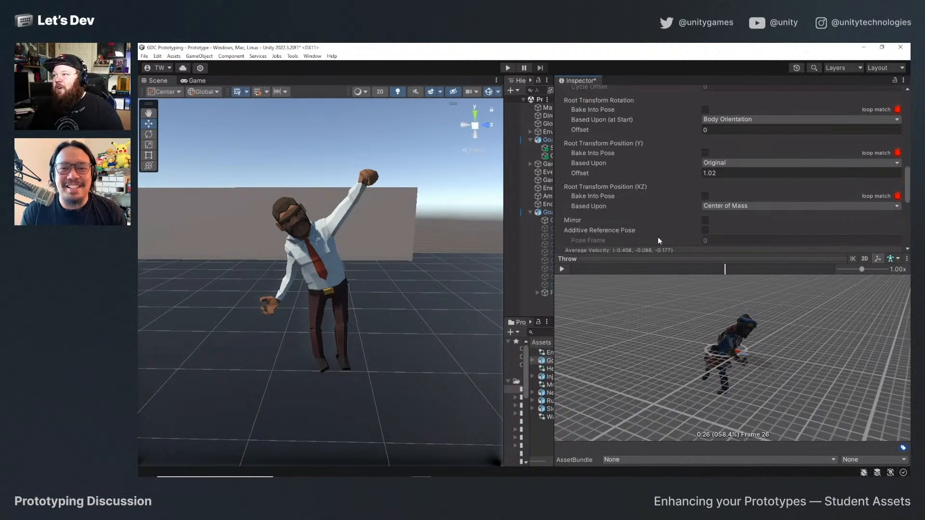
scroll(616, 197, "up", 4)
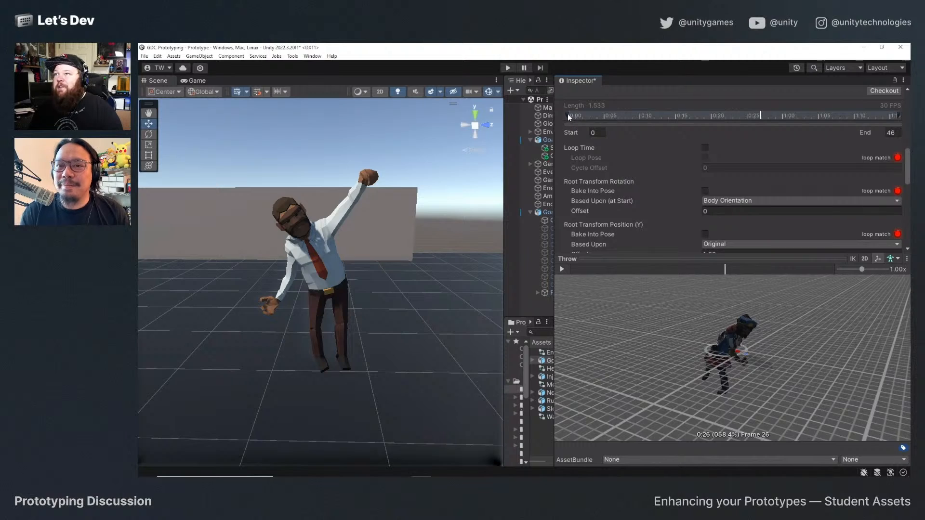
mouse_move(567, 114)
left_mouse_down()
mouse_move(658, 117)
mouse_move(575, 105)
mouse_move(666, 112)
mouse_move(643, 109)
left_mouse_up()
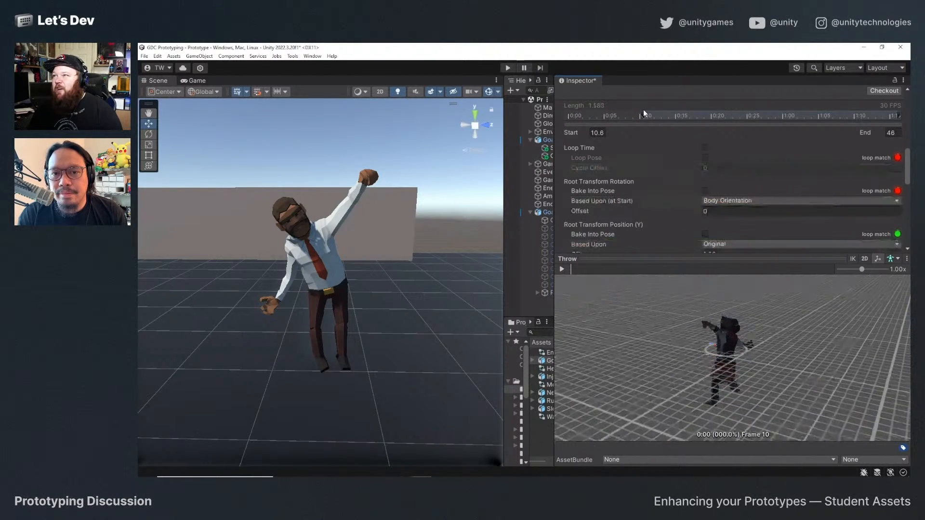
Trim the Throw clip's end to about frame 24.3 and play the shortened throw in the preview.
mouse_move(900, 114)
left_mouse_down()
mouse_move(688, 127)
mouse_move(747, 137)
left_mouse_up()
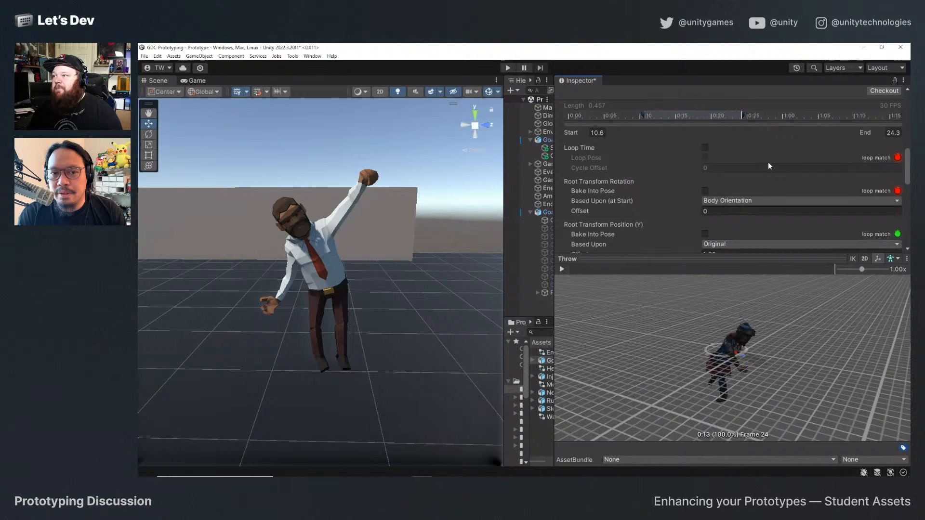
left_click(562, 270)
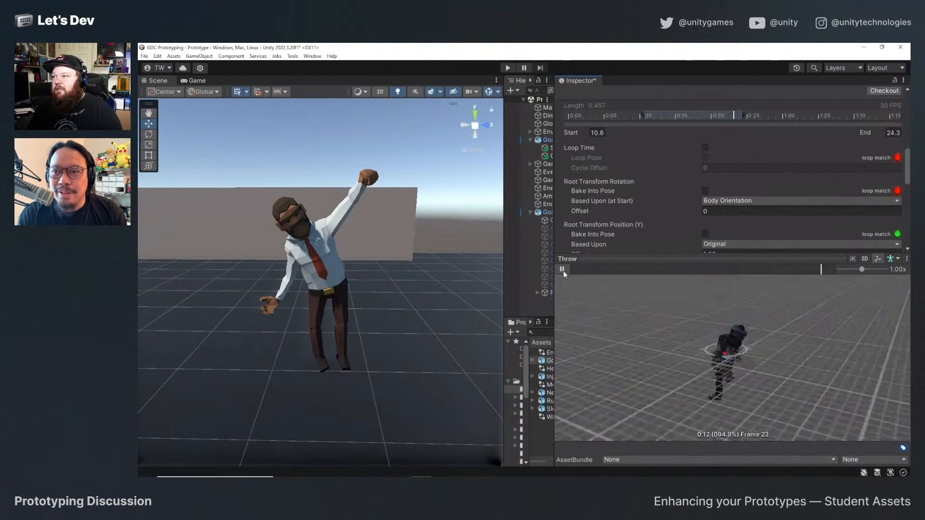
left_click(562, 270)
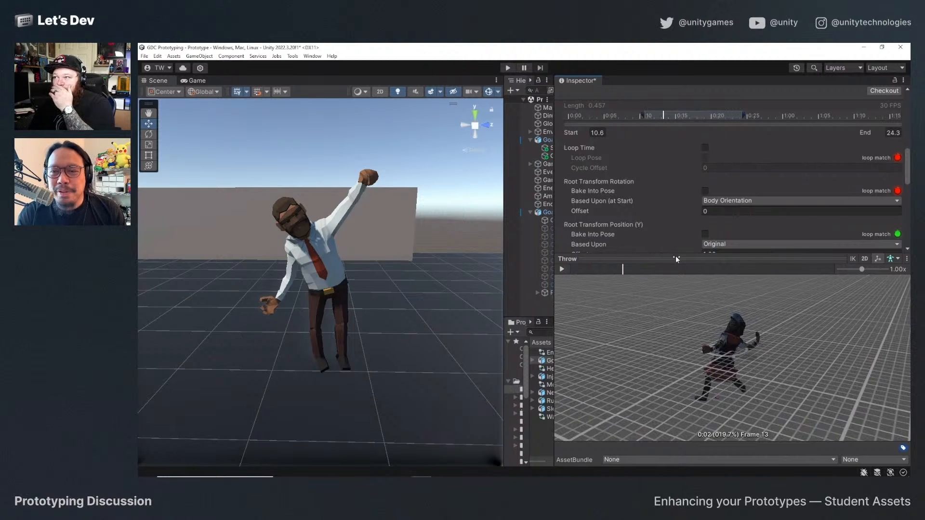
Shrink the clip preview and apply the trimmed Throw clip's import settings.
left_click_drag(678, 264, 684, 386)
scroll(723, 328, "down", 2)
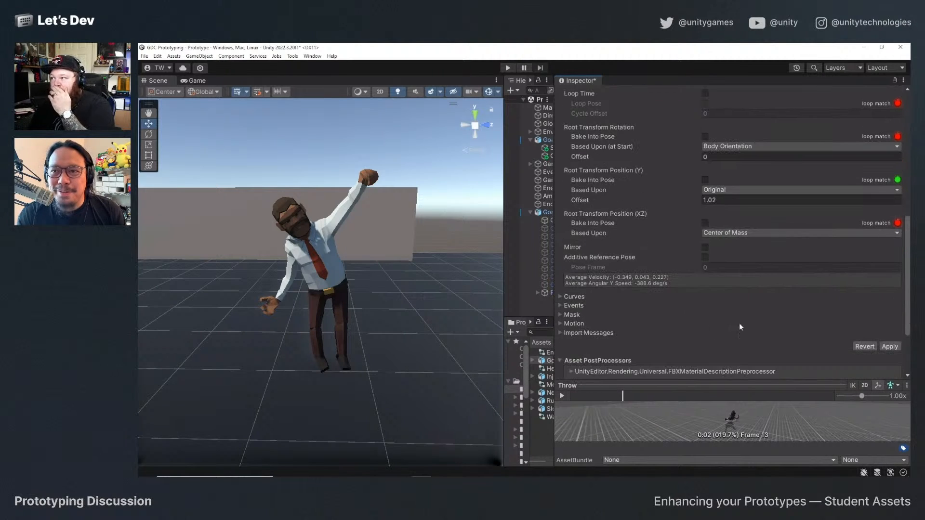
left_click(889, 346)
scroll(686, 334, "up", 6)
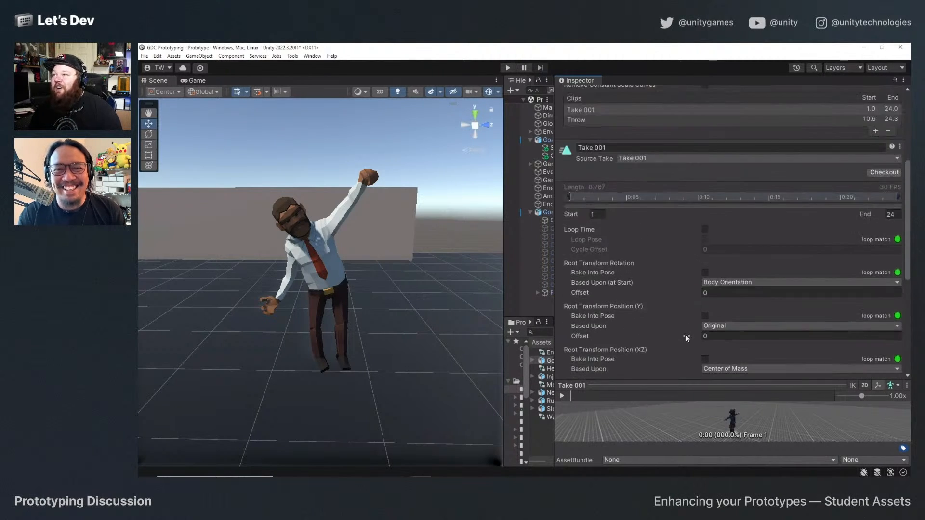
scroll(685, 294, "down", 2)
scroll(689, 250, "up", 4)
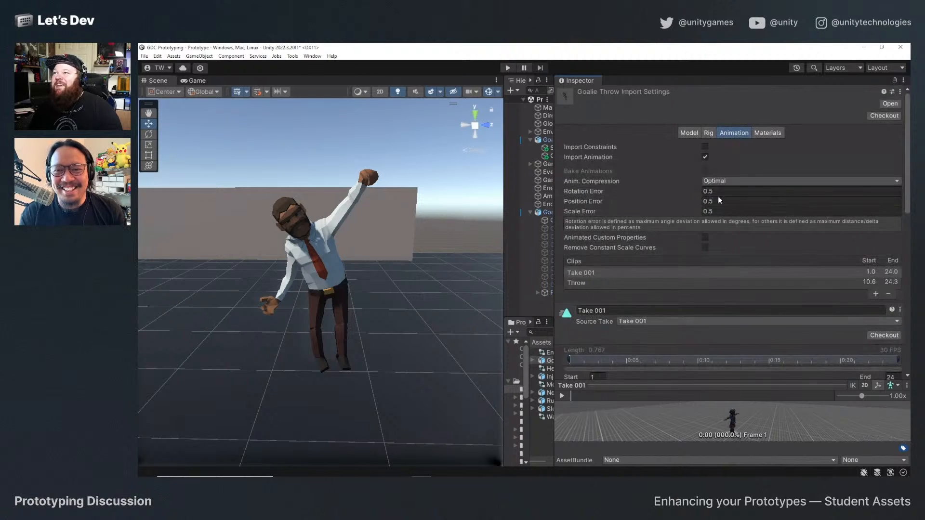
Inspect the Goalie Throw rig's avatar bone mapping and Avatar Definition options, keeping Create From This Model.
left_click(689, 134)
left_click(708, 134)
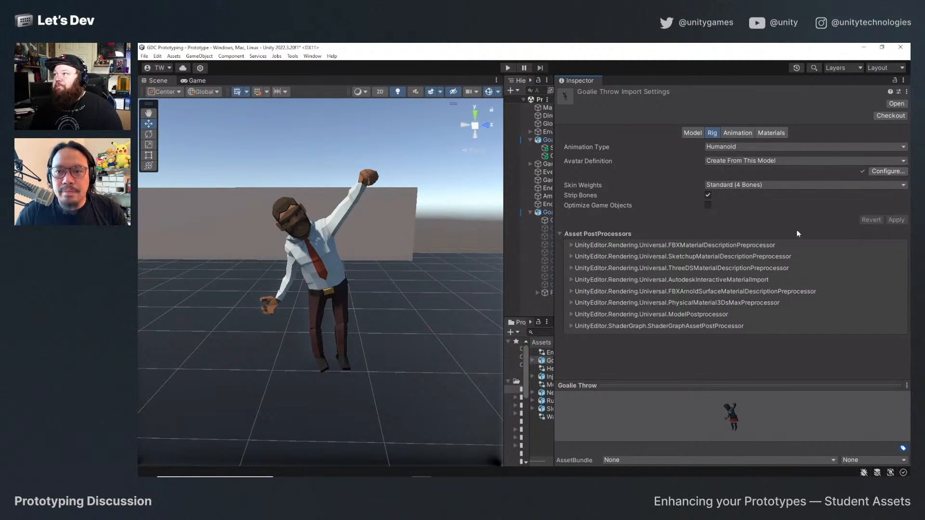
left_click(888, 171)
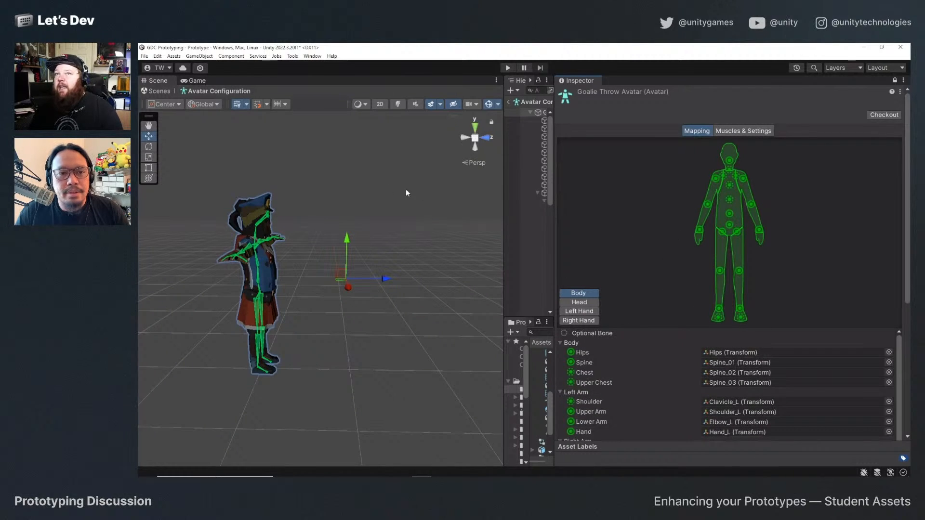
left_click(158, 91)
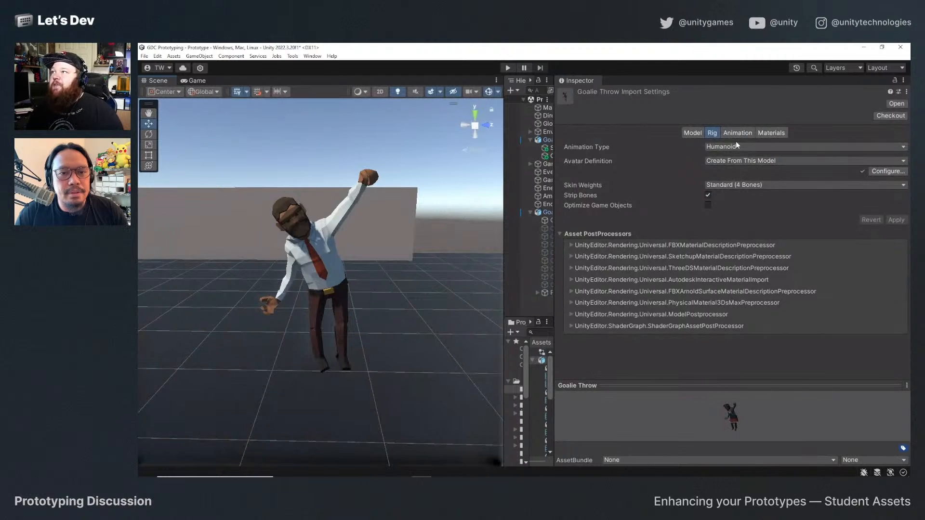
left_click(755, 162)
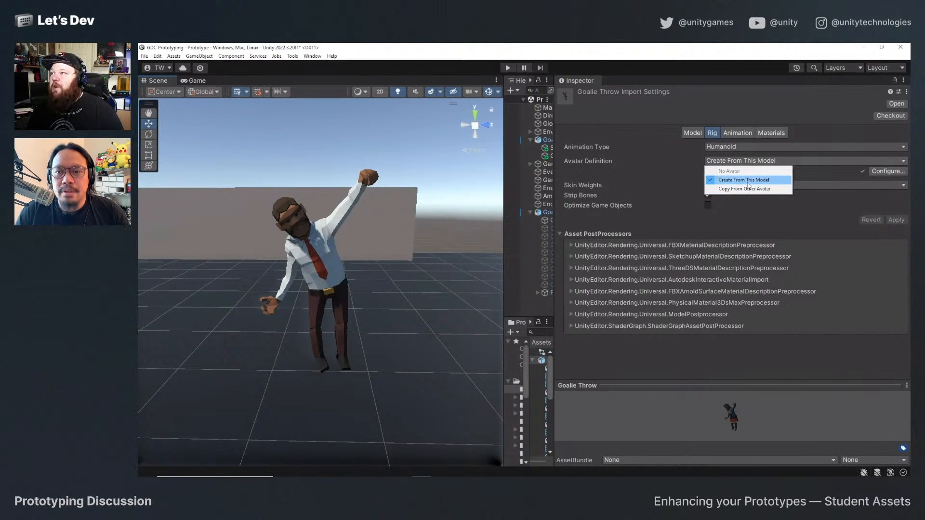
left_click(748, 181)
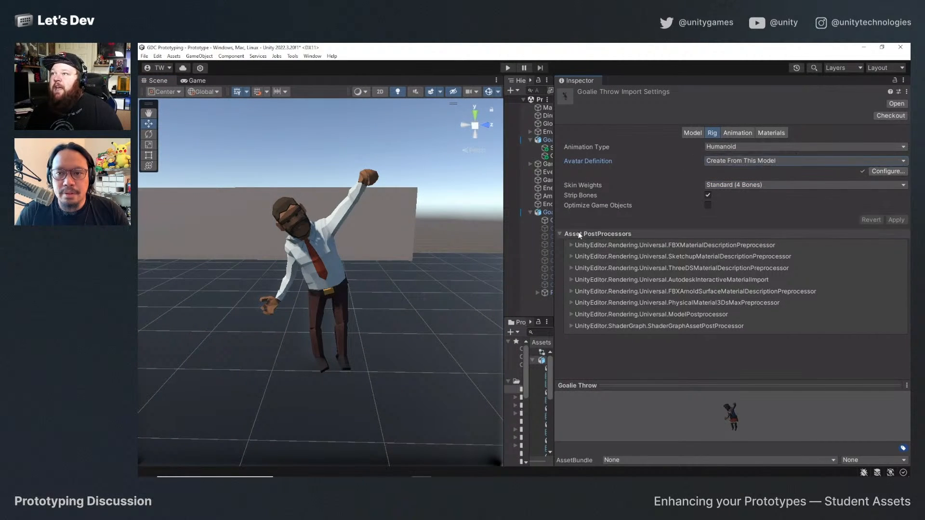
Enable Generate Lightmap UVs in the Goalie Throw model's import settings and apply the change.
left_click(690, 134)
scroll(660, 280, "down", 5)
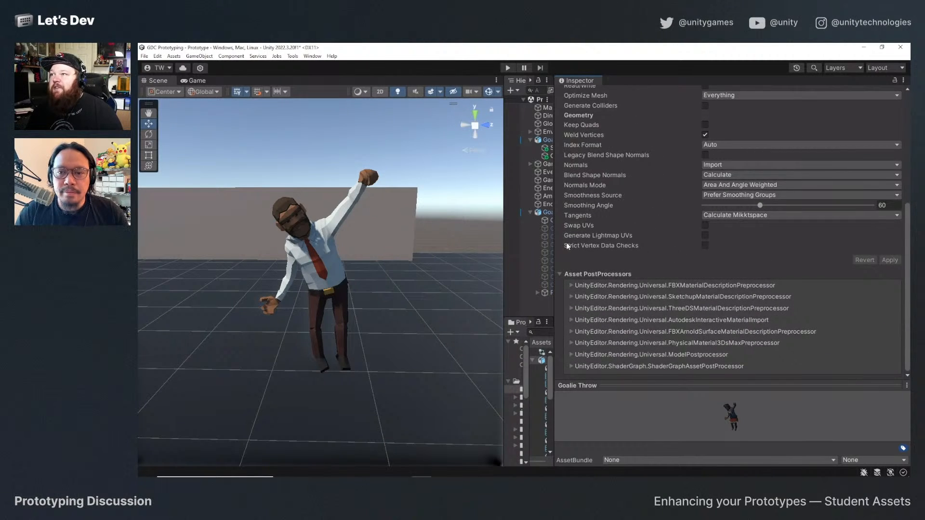
left_click(705, 236)
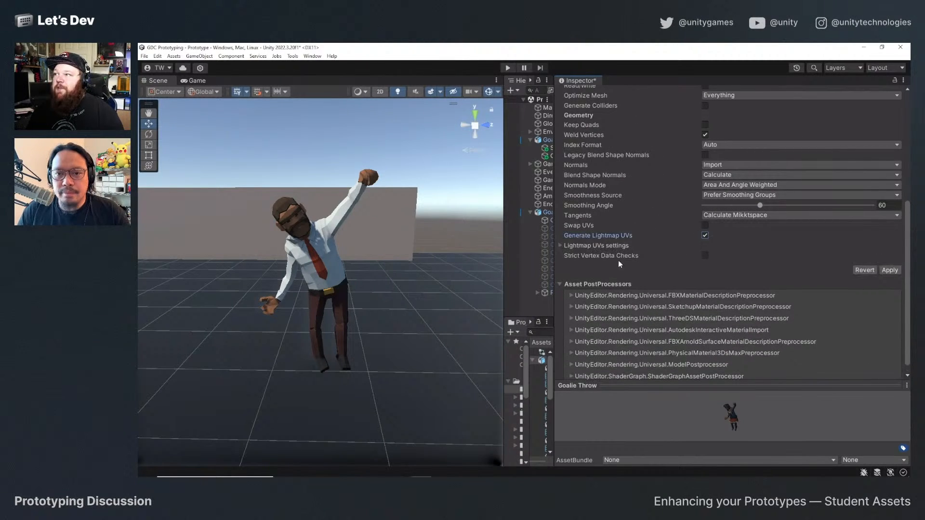
left_click(893, 271)
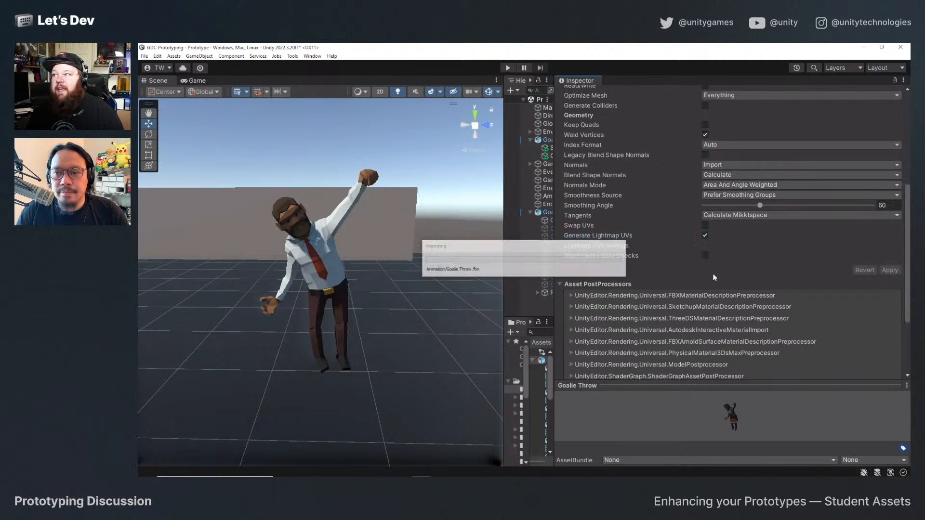
scroll(670, 279, "up", 5)
scroll(673, 275, "up", 2)
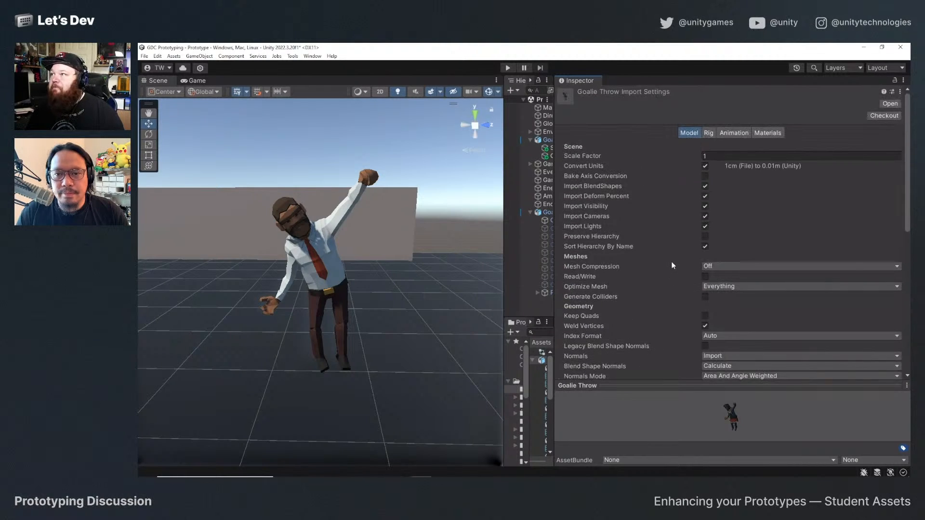
Review the Goalie Throw import settings for model, rig, animation and materials.
left_click(734, 133)
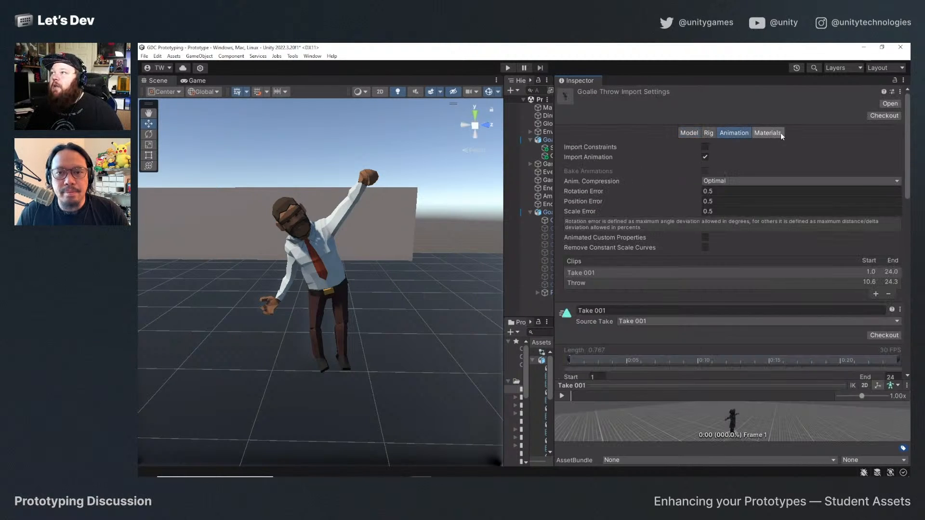
left_click(708, 133)
left_click(734, 133)
left_click(708, 133)
left_click(690, 133)
left_click(709, 133)
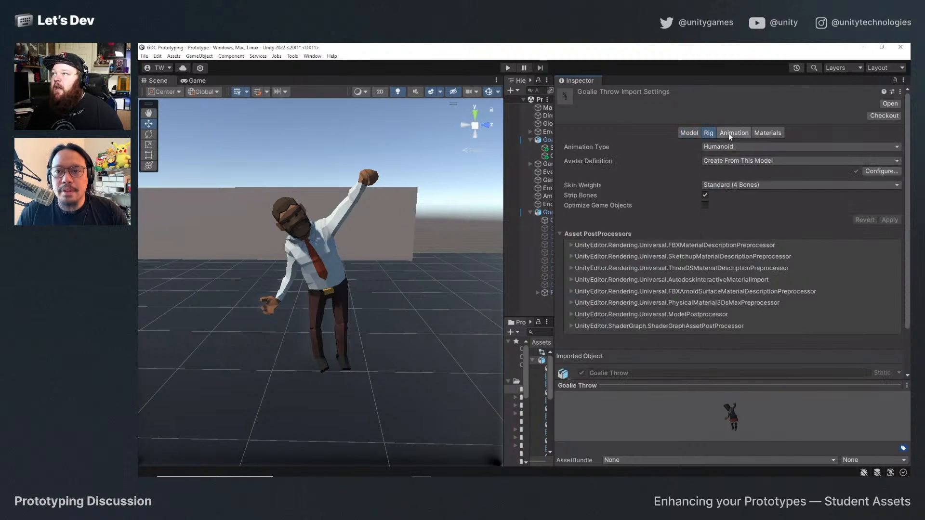
left_click(730, 133)
left_click(775, 132)
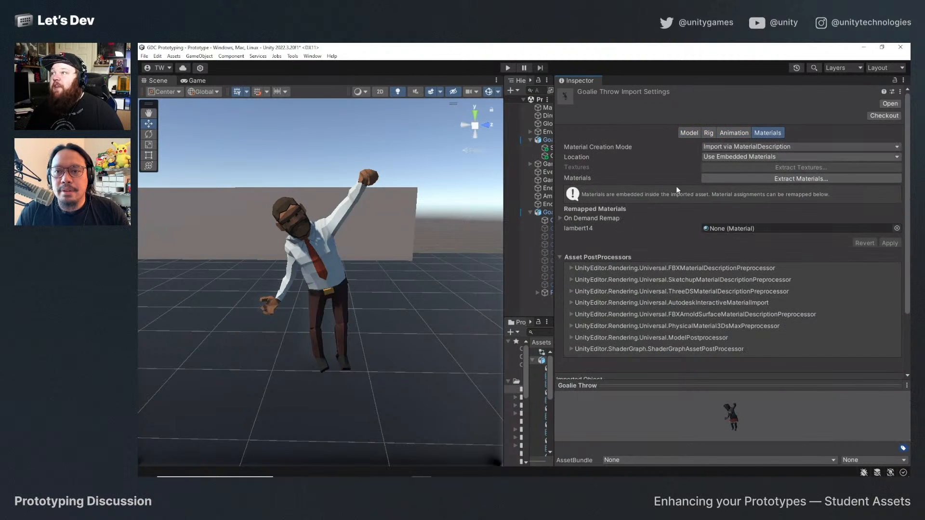
left_click(729, 135)
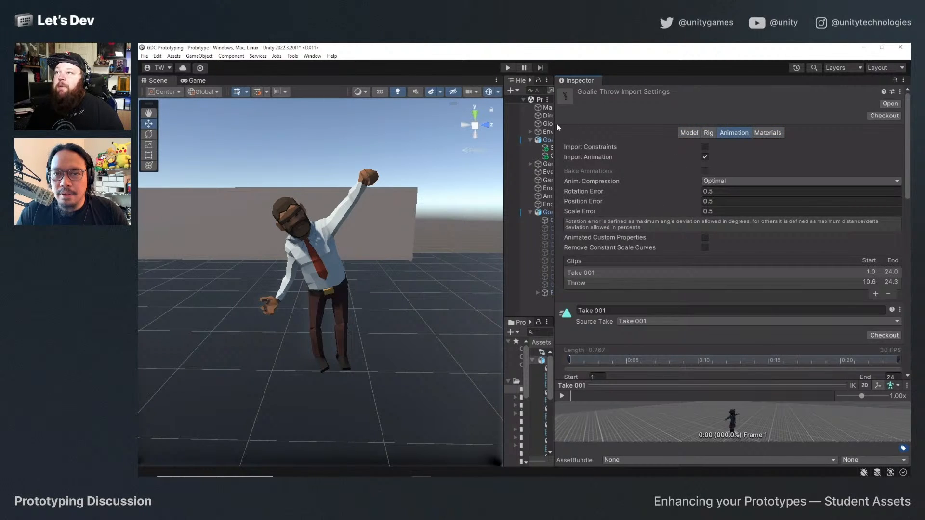
Narrow the Inspector and Scene view, and widen the Project's folder tree to make the asset folders readable.
left_click_drag(557, 123, 758, 126)
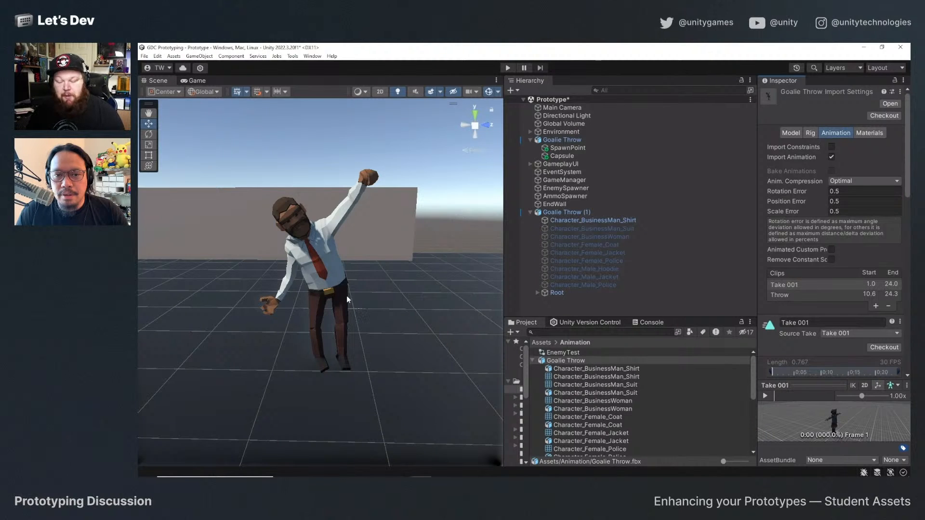
left_click_drag(357, 305, 391, 320, "alt")
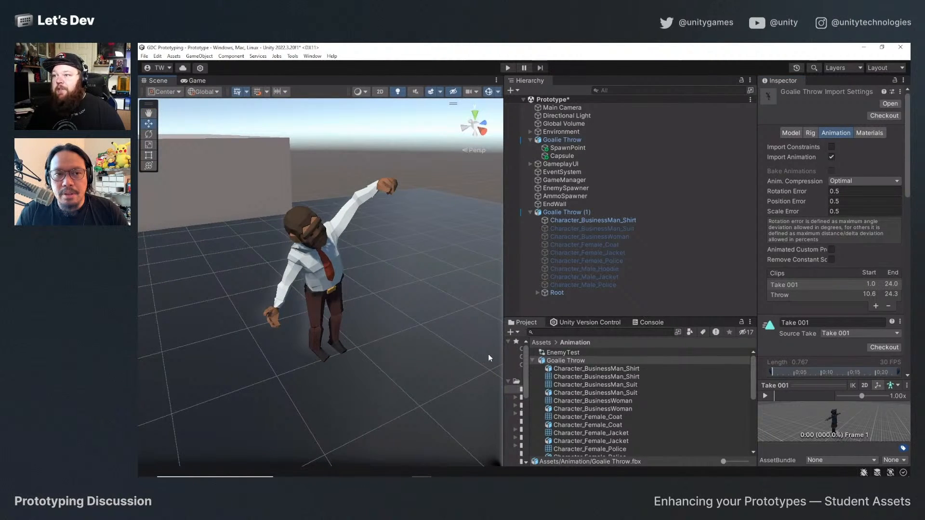
left_click_drag(504, 358, 471, 359)
left_click_drag(546, 361, 632, 362)
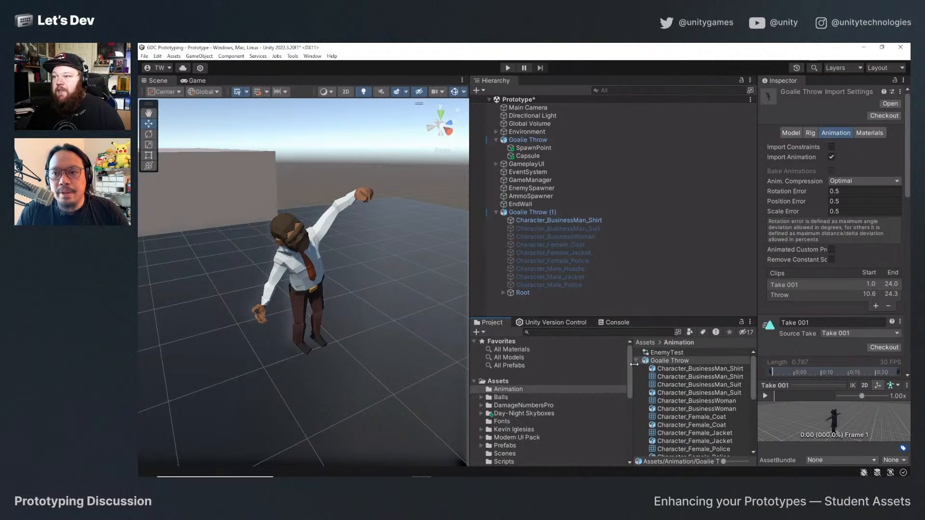
Browse the SyntyStudios PolygonCity building prefabs and examine several apartment pieces.
scroll(519, 424, "down", 5)
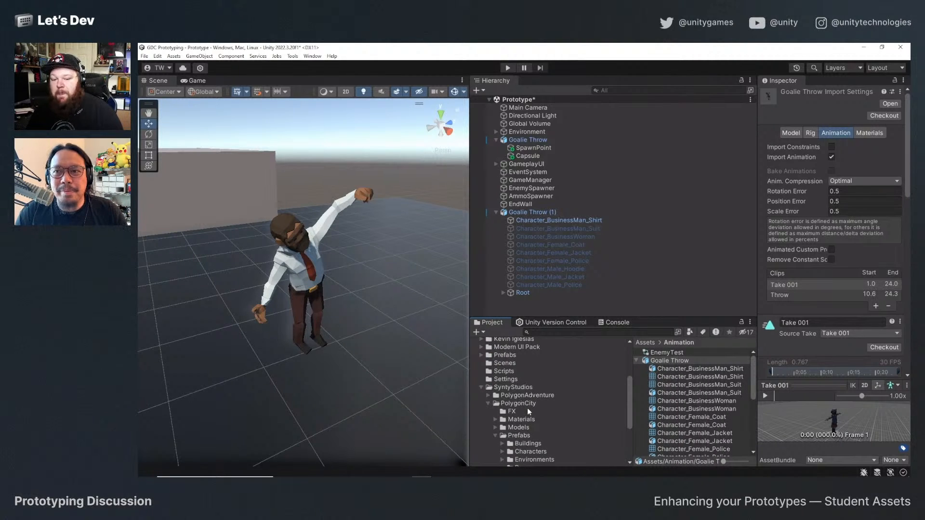
scroll(528, 407, "up", 3)
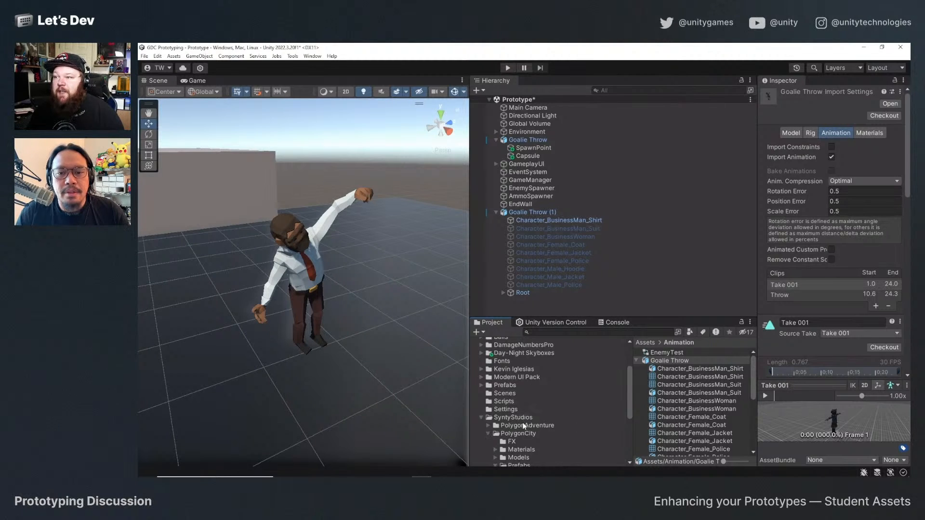
scroll(526, 450, "down", 3)
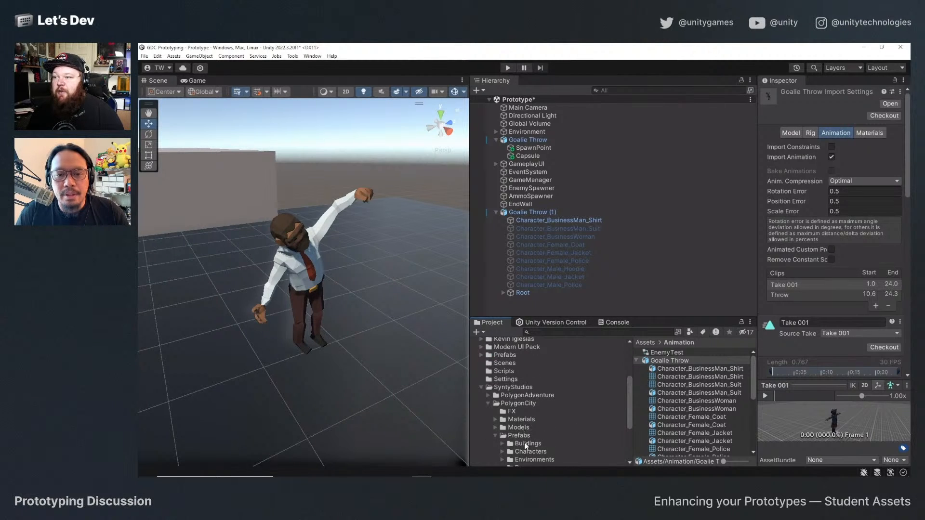
left_click(531, 444)
left_click(675, 401)
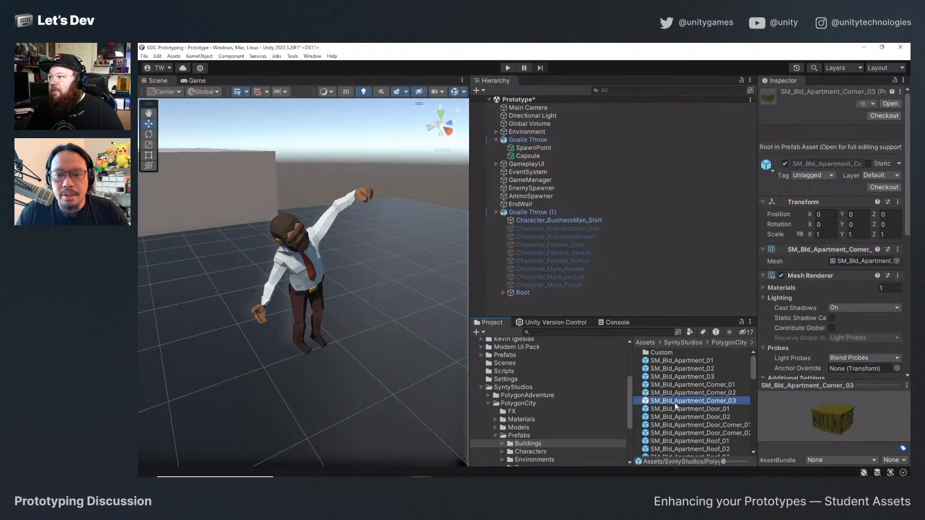
left_click(678, 386)
left_click(682, 433)
scroll(683, 435, "down", 4)
left_click(683, 424)
scroll(684, 425, "down", 3)
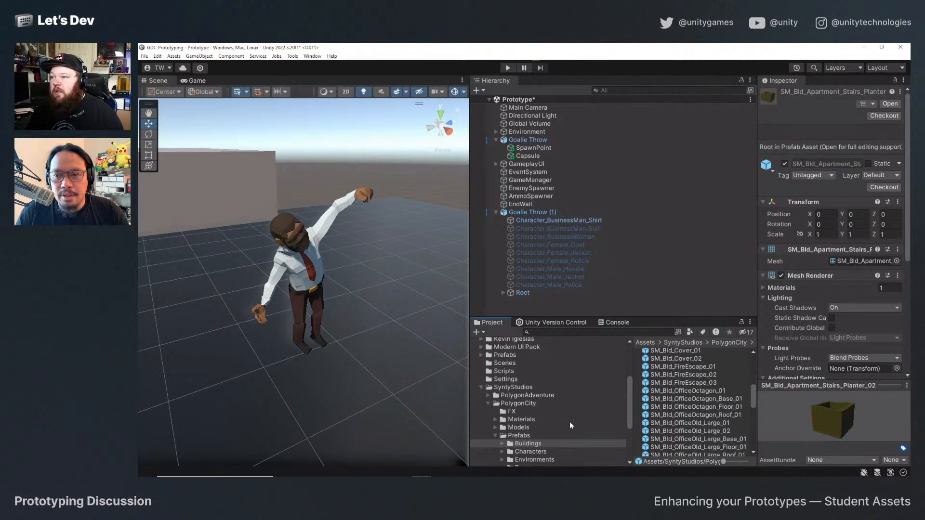
Open the Snow folder within the PolygonKnights environment prefabs.
scroll(525, 400, "down", 6)
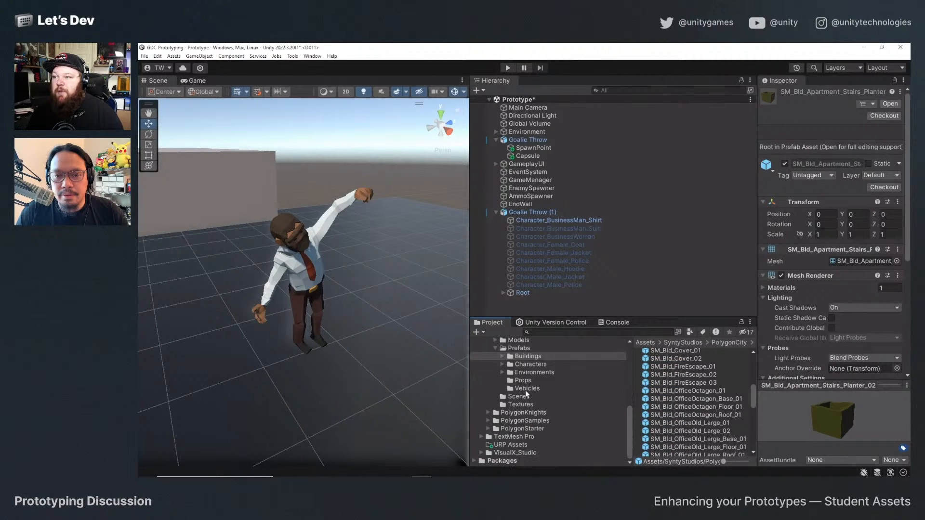
left_click(488, 412)
scroll(487, 413, "down", 2)
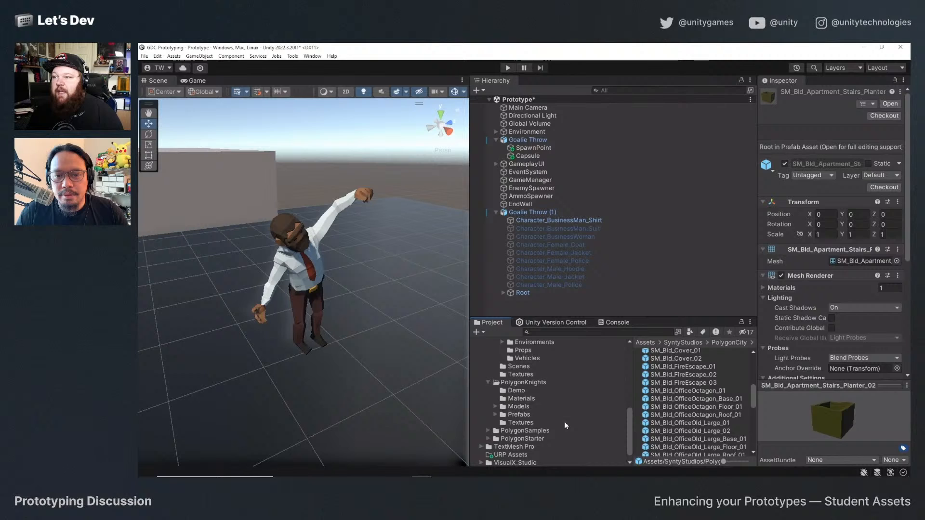
left_click(495, 415)
scroll(564, 418, "down", 2)
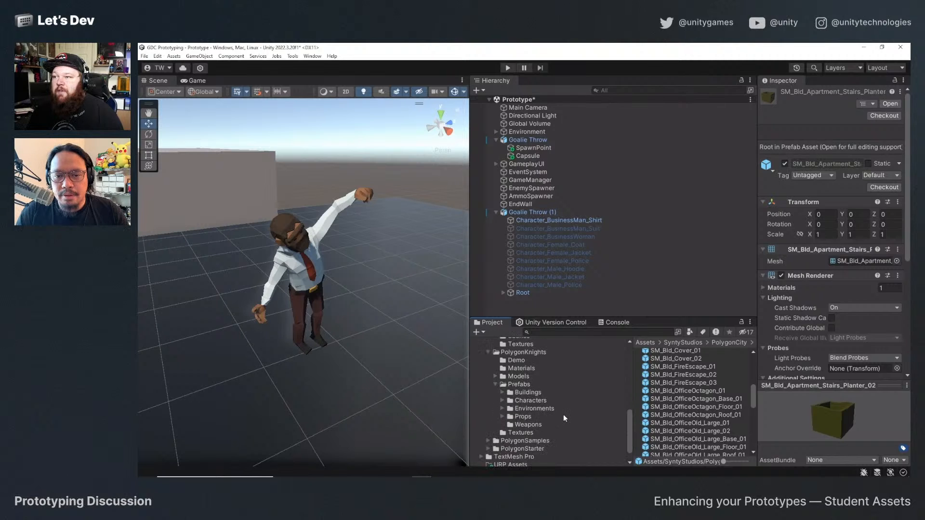
left_click(502, 409)
left_click(530, 416)
Place the SM_Env_RockPile_03_Snow prefab in the scene near the businessman and inspect it from another angle.
left_click(669, 405)
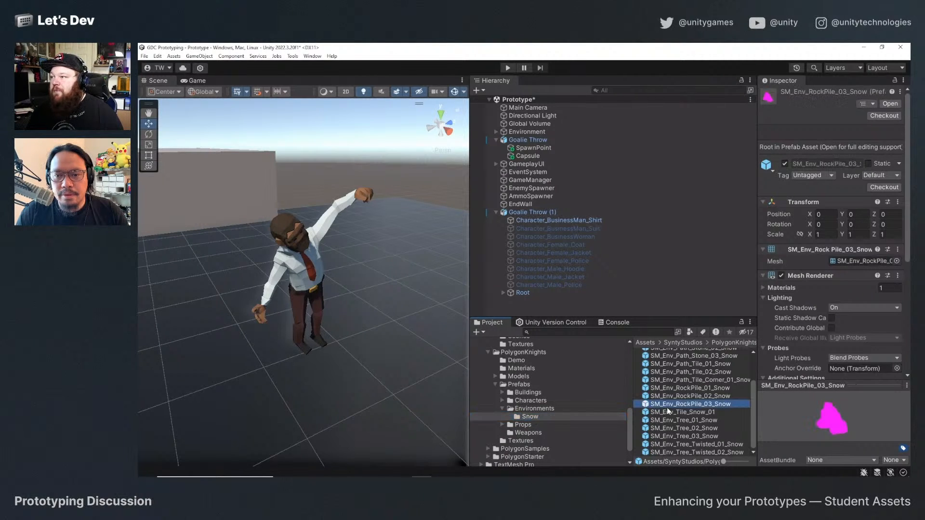
left_click_drag(682, 405, 363, 325)
scroll(363, 325, "down", 5)
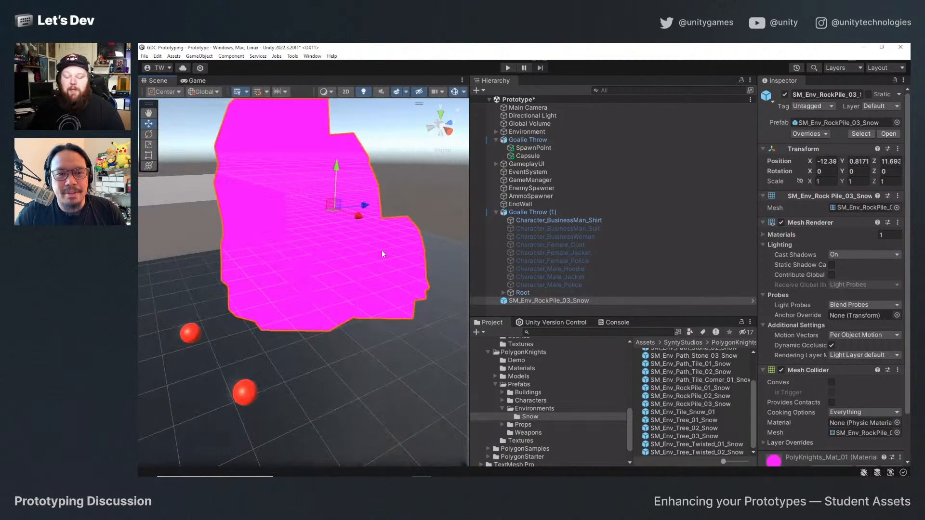
scroll(383, 251, "down", 2)
left_click_drag(319, 256, 406, 277, "alt")
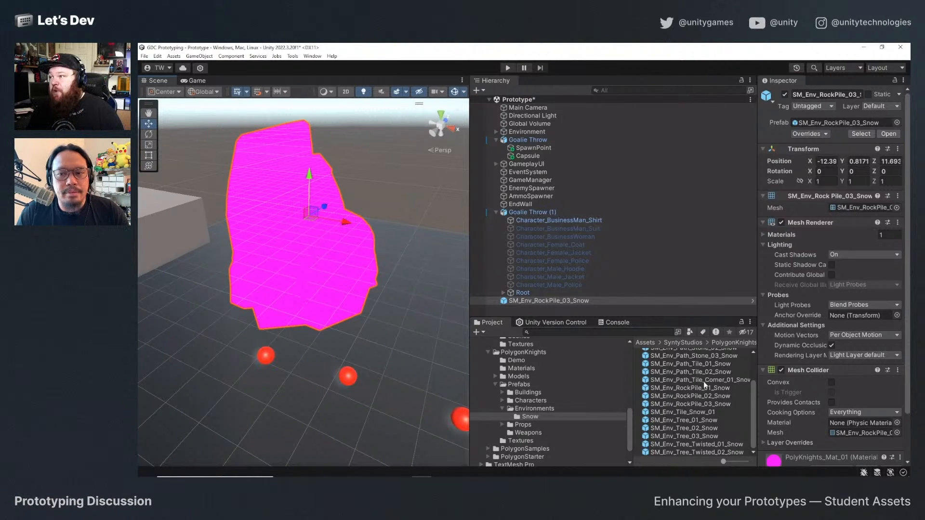
Locate the rock pile's PolyKnights_Mat_01 material in the project and select it.
scroll(790, 381, "down", 1)
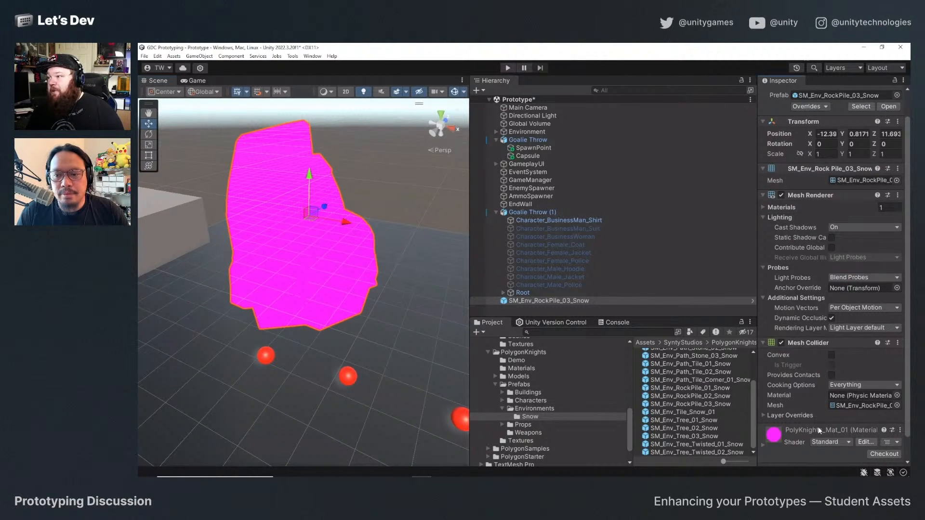
left_click(899, 431)
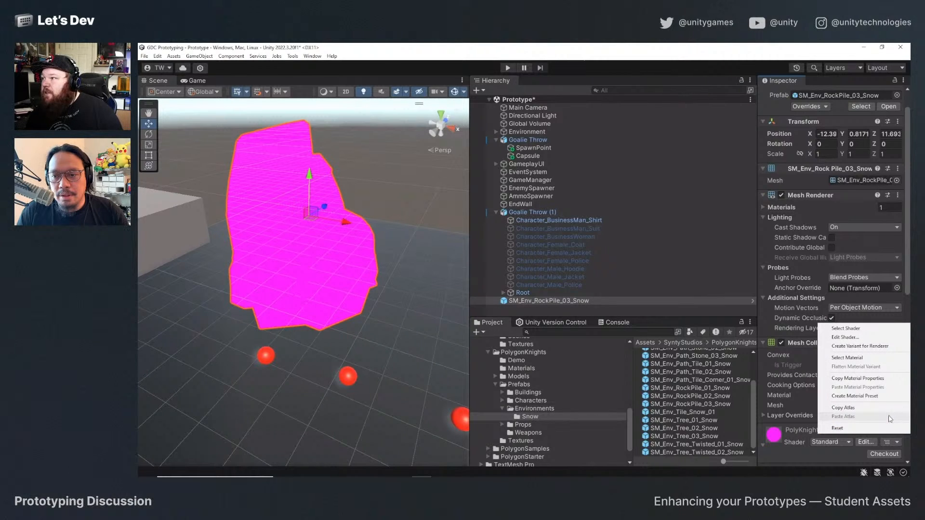
left_click(865, 358)
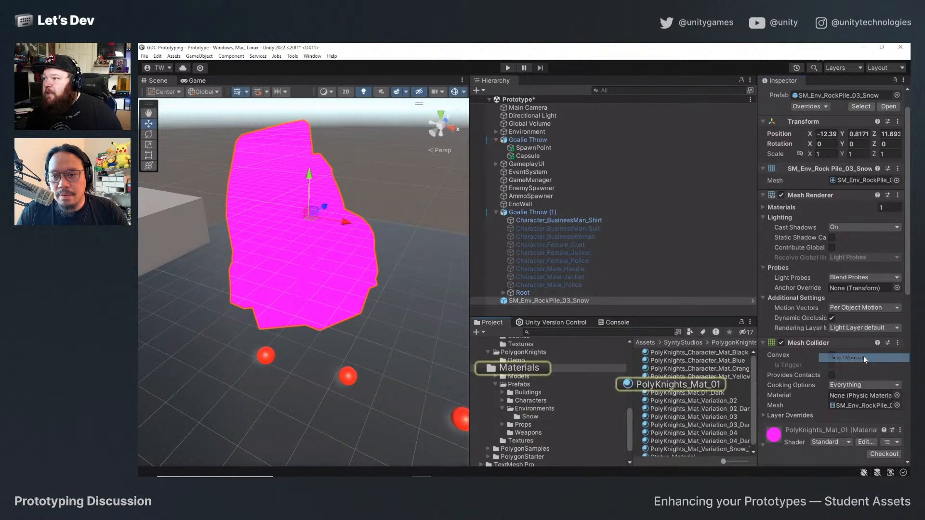
left_click(676, 386)
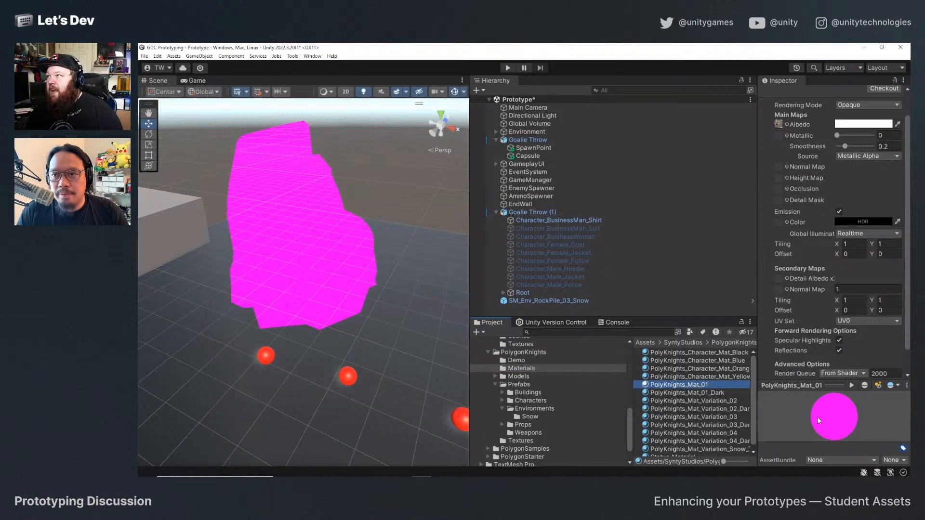
Convert the selected PolyKnights_Mat_01 material with the Material Upgrader, accepting the overwrite, and inspect the rock pile.
left_click(174, 56)
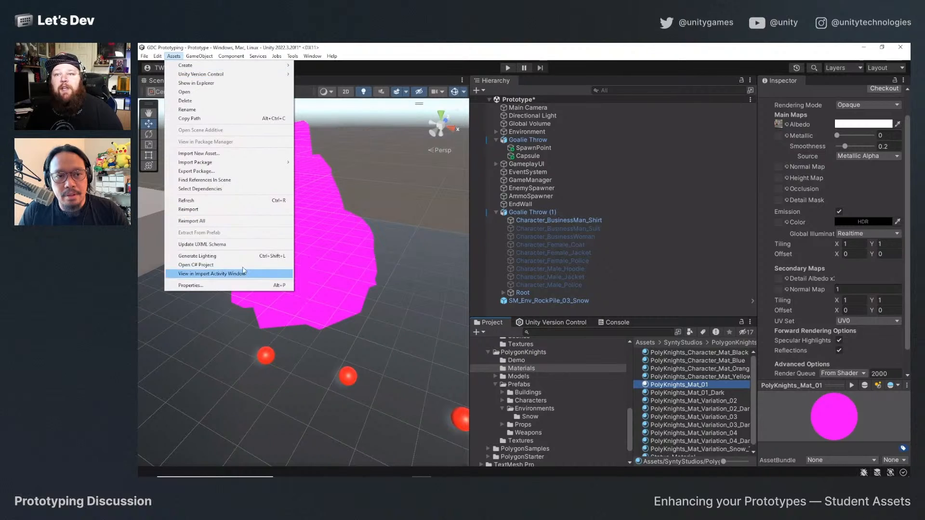
mouse_move(158, 56)
mouse_move(264, 363)
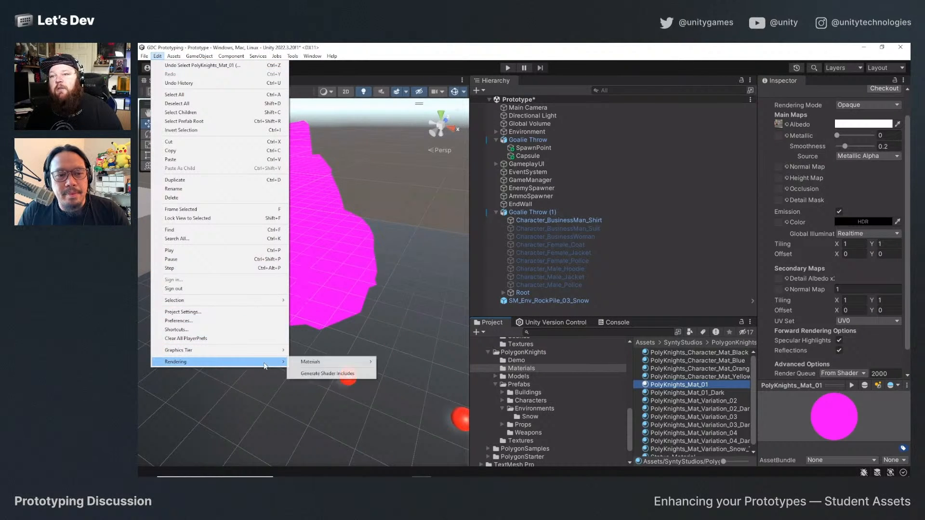
mouse_move(323, 364)
left_click(413, 365)
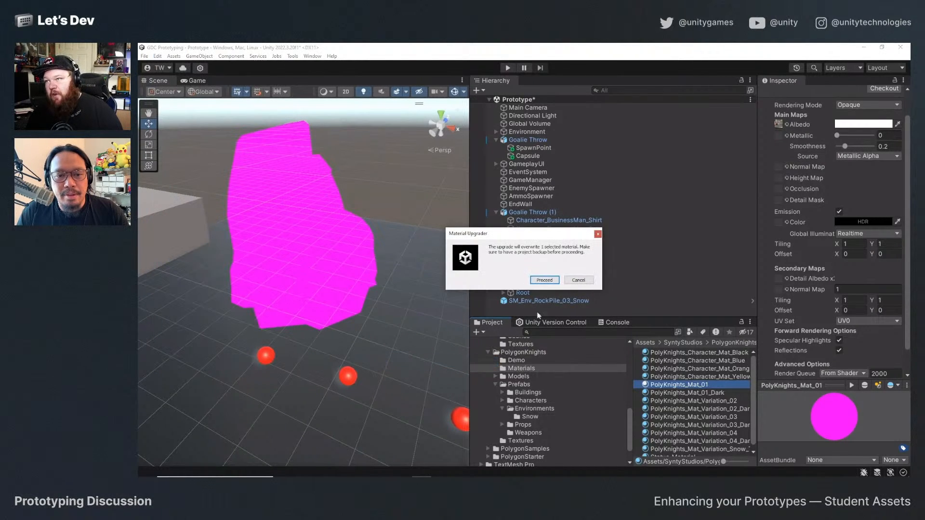
left_click(539, 284)
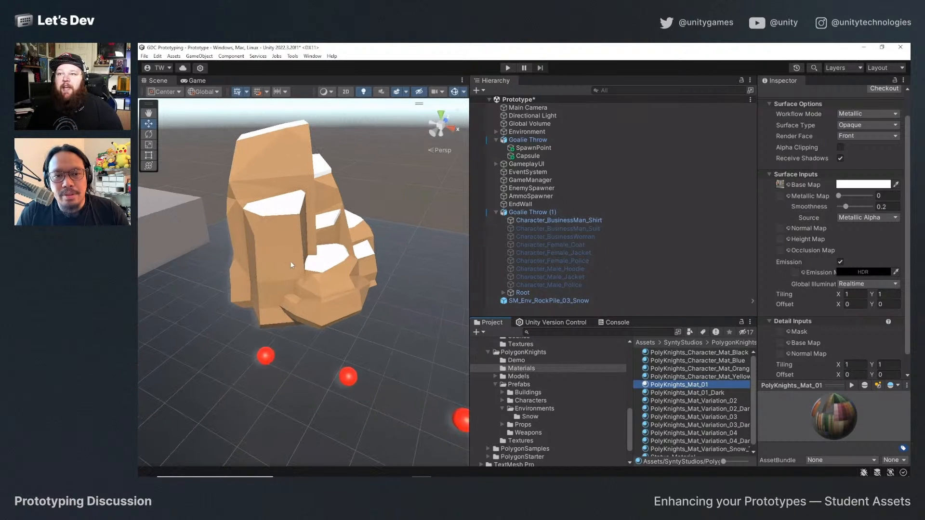
left_click_drag(290, 264, 346, 302, "alt")
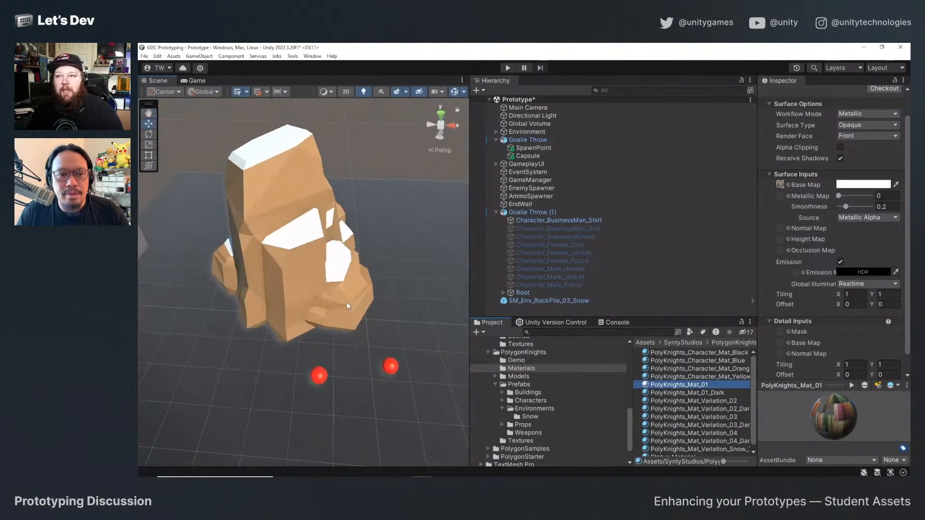
Delete the snowy rock pile from the scene and select the Goalie Throw (1) businessman, viewing him from the front.
left_click(300, 266)
key("Delete")
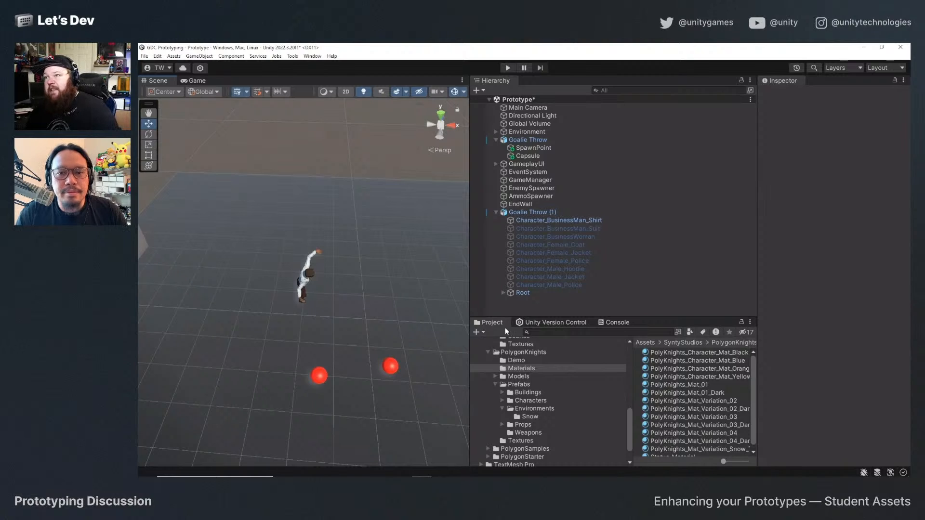
left_click(546, 213)
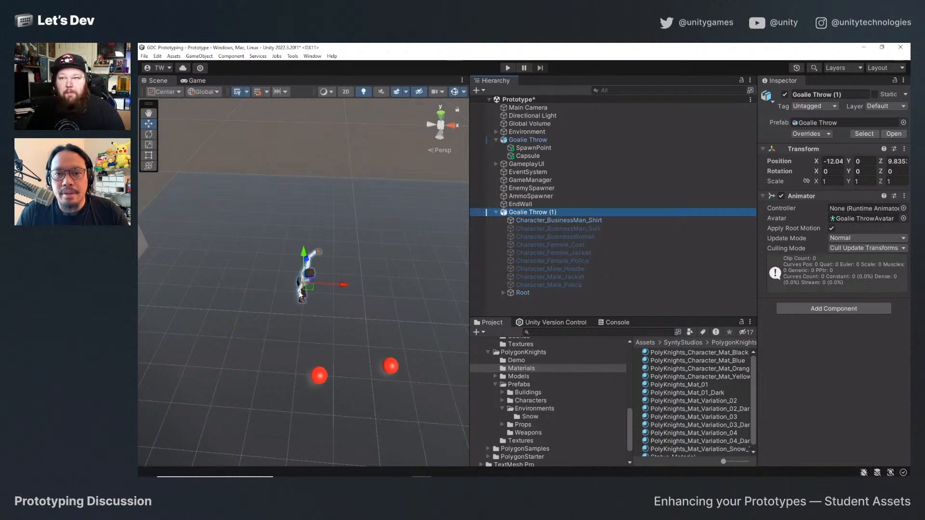
left_click_drag(352, 275, 295, 317, "alt")
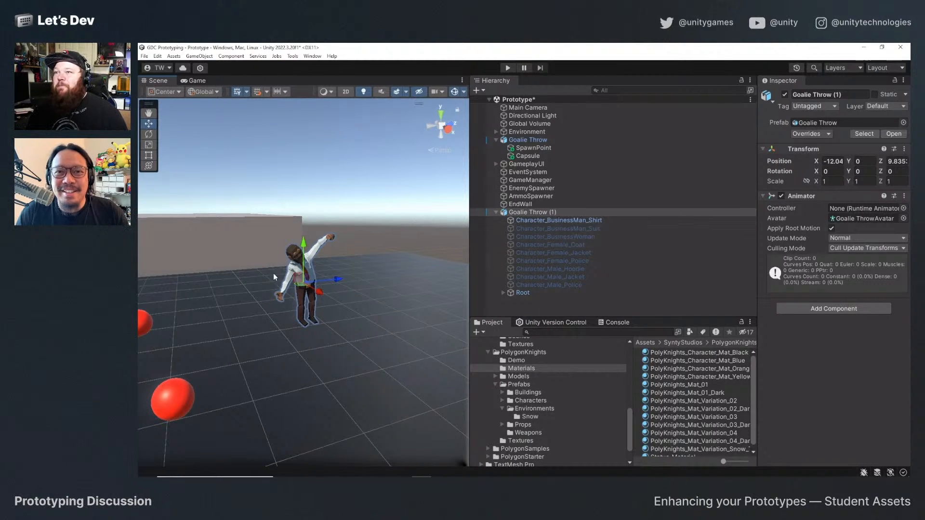
scroll(340, 285, "down", 2)
left_click_drag(340, 285, 353, 337, "alt")
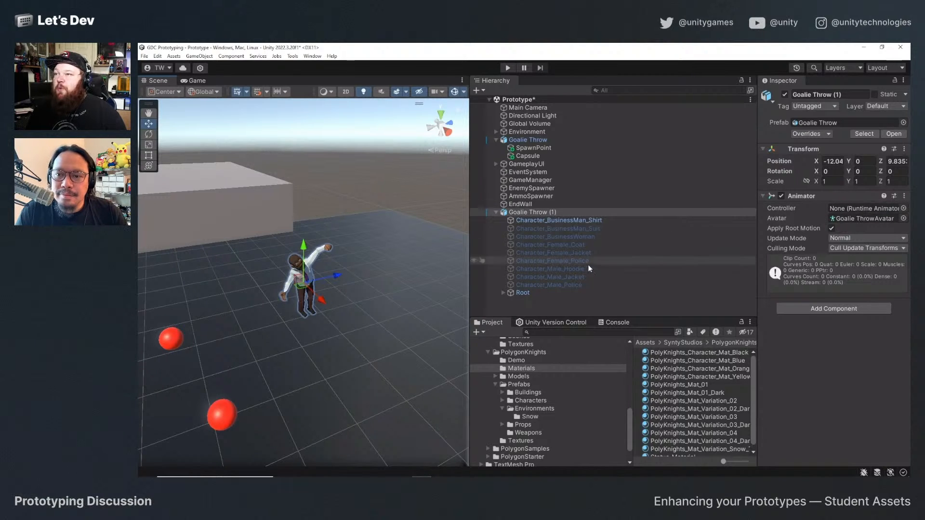
Open the Animation folder in Assets and collapse the Goalie Throw model's contents.
scroll(514, 373, "up", 10)
left_click(512, 381)
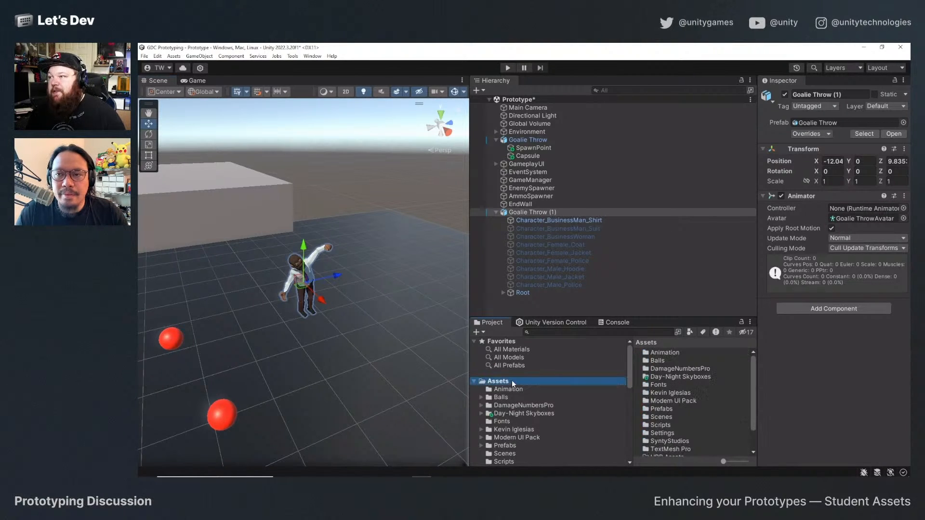
double_click(666, 352)
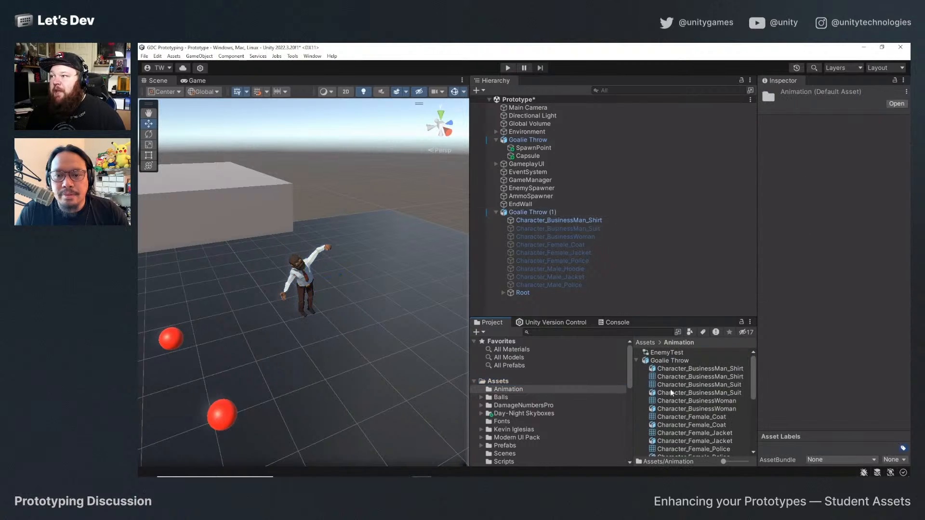
left_click(637, 360)
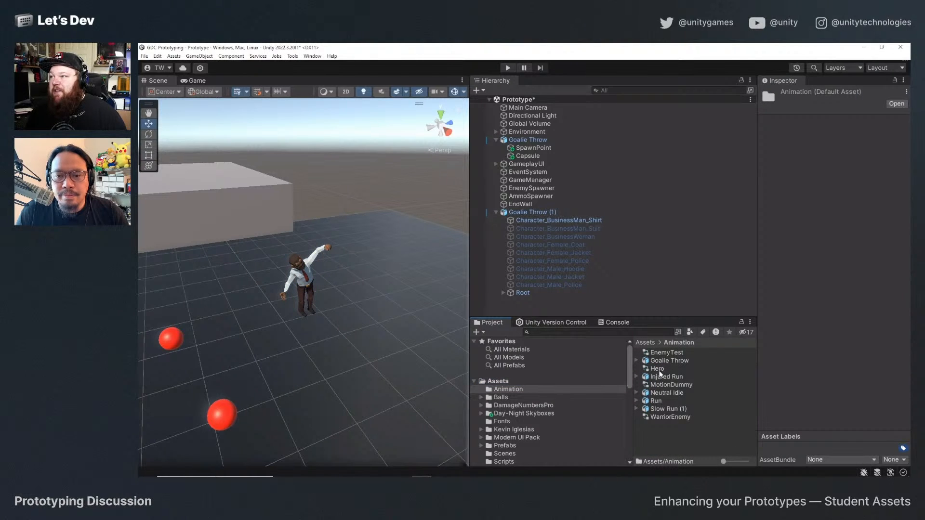
Create an Animator Controller named HeroLive in the Animation folder and open it in the Animator.
right_click(664, 436)
mouse_move(723, 209)
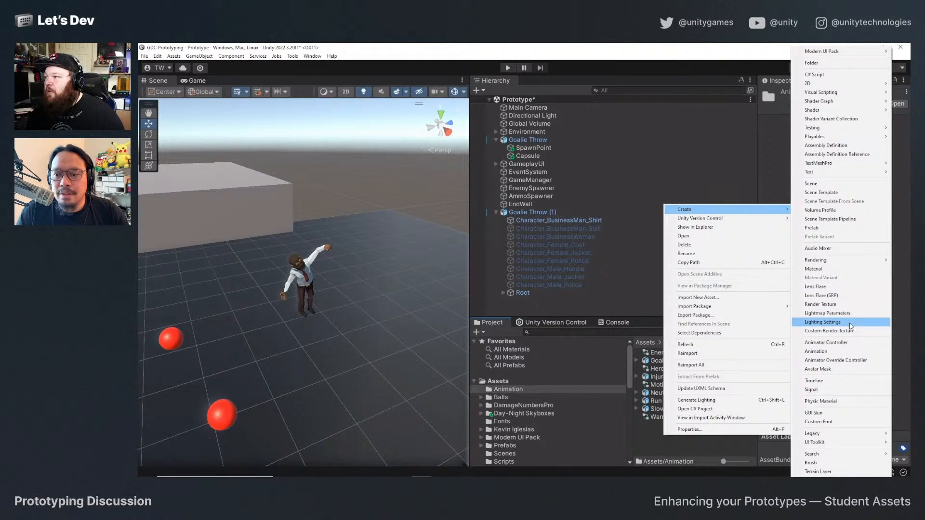
left_click(826, 343)
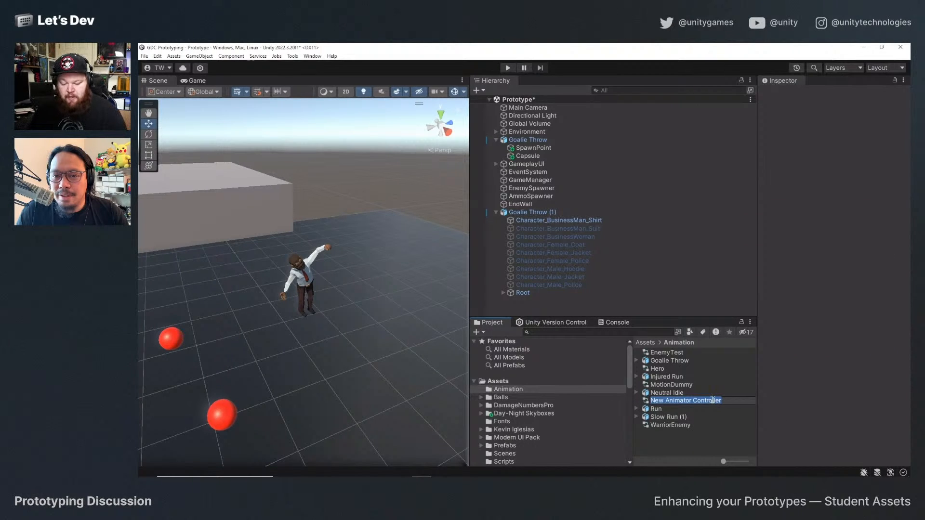
type("HeroLive")
key("Return")
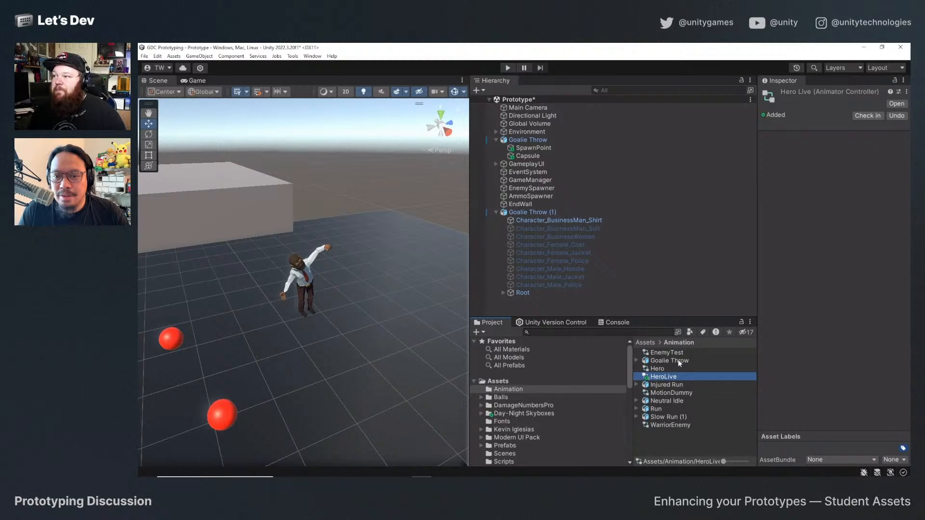
key("Return")
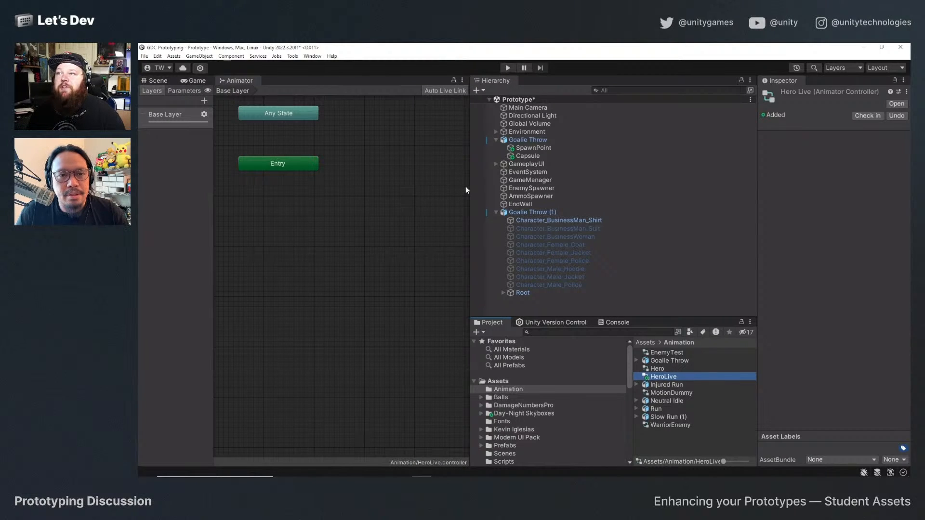
Widen the Animator window to give the HeroLive state graph more room.
left_click_drag(470, 188, 547, 187)
scroll(418, 226, "down", 3)
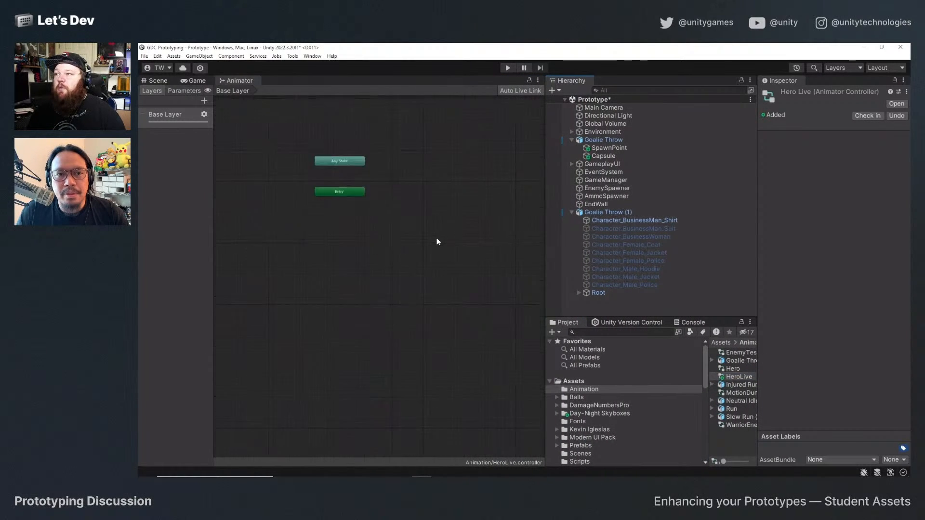
scroll(418, 196, "up", 2)
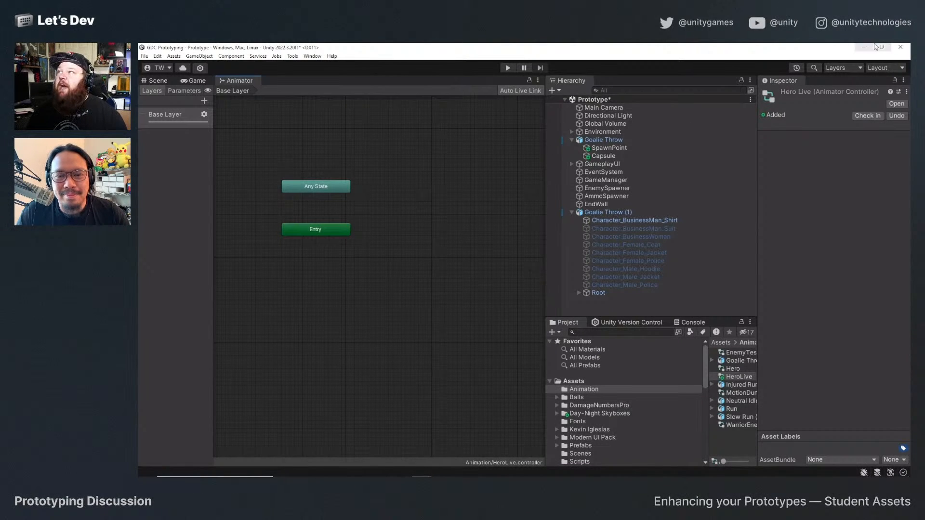
Switch to the Unity Asset Store in Chrome and open the Quick Start Asset Pack bundle page.
left_click(864, 46)
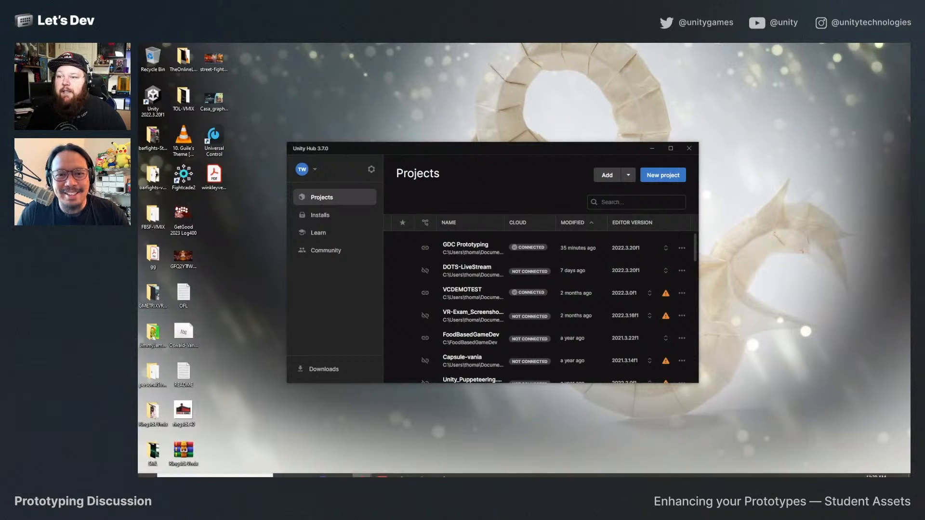
mouse_move(362, 469)
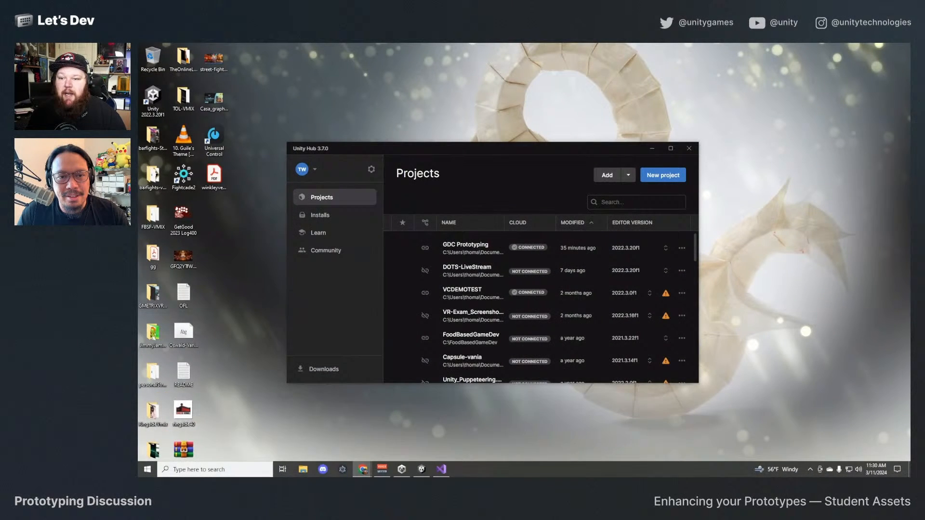
left_click(362, 469)
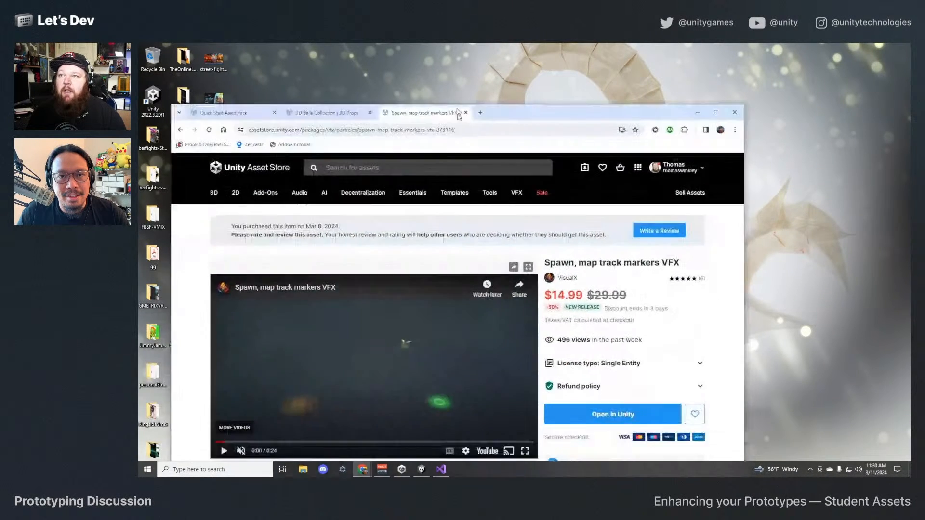
left_click(198, 51)
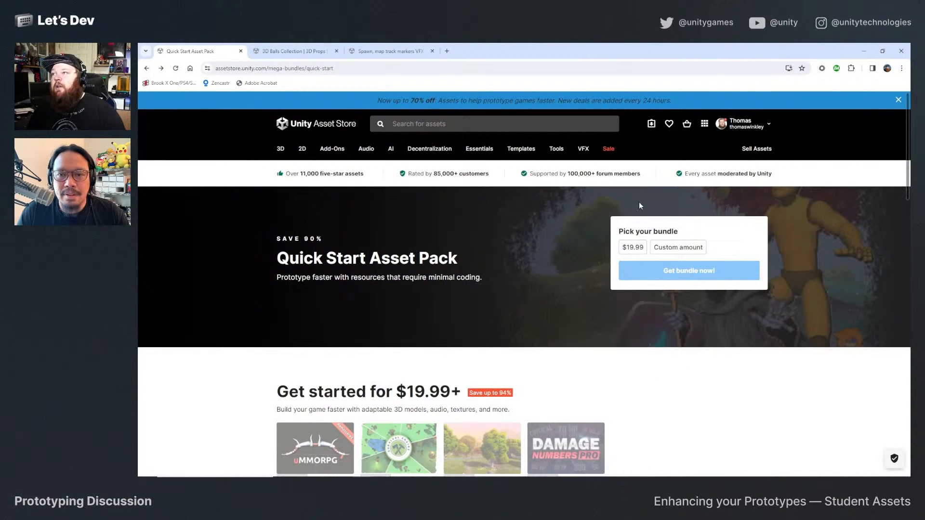
mouse_move(618, 151)
left_click(629, 193)
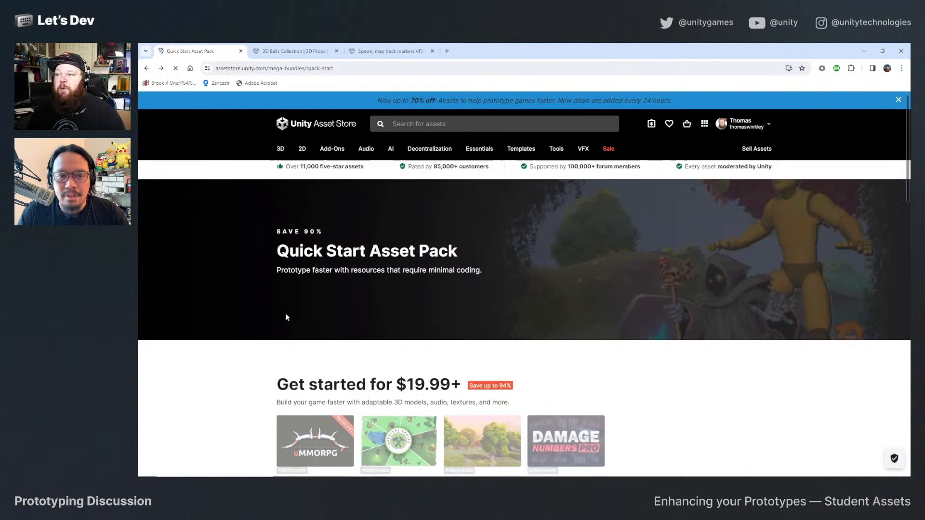
Examine the assets included in the Quick Start Asset Pack, choosing the $19.99 bundle option.
scroll(289, 314, "down", 3)
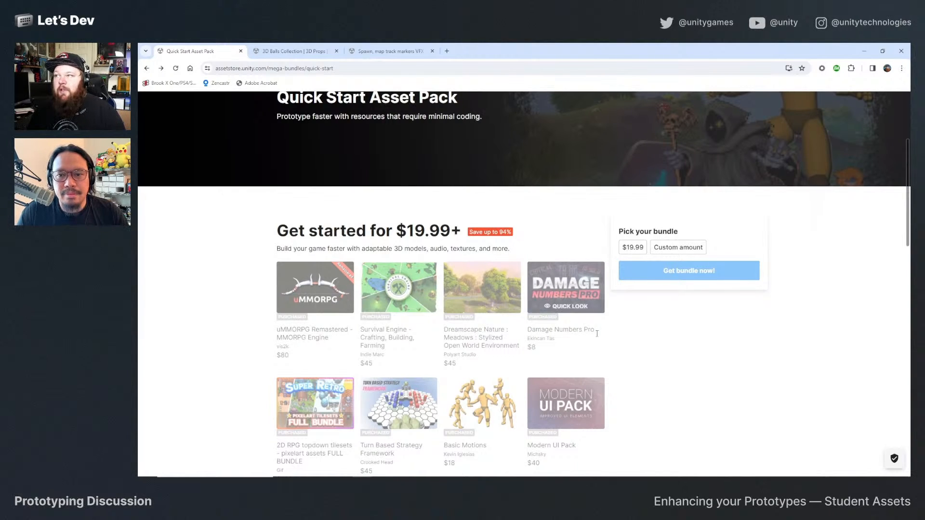
scroll(534, 343, "down", 1)
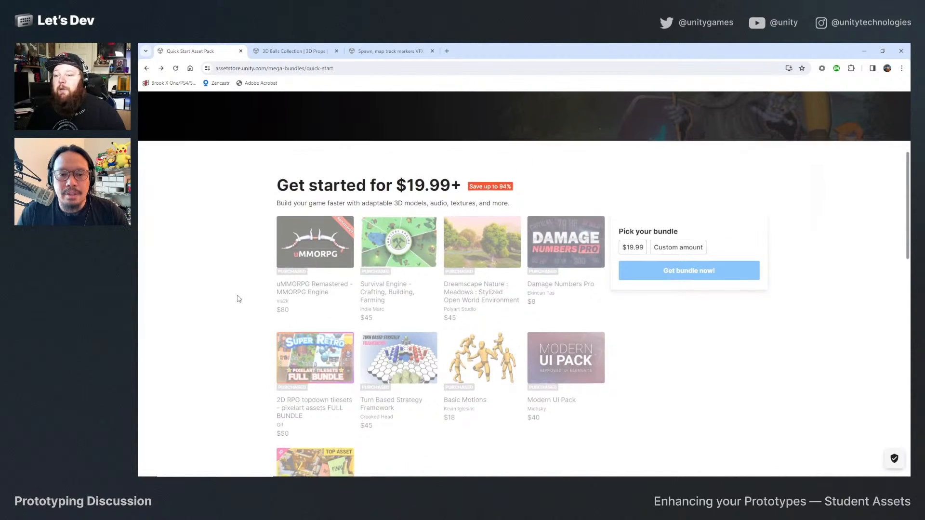
scroll(240, 333, "down", 2)
scroll(465, 392, "up", 1)
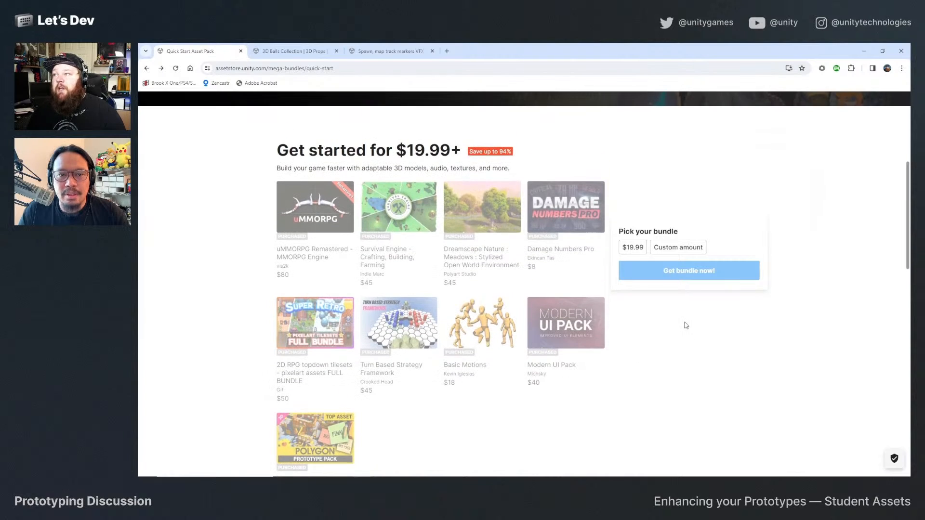
left_click(640, 245)
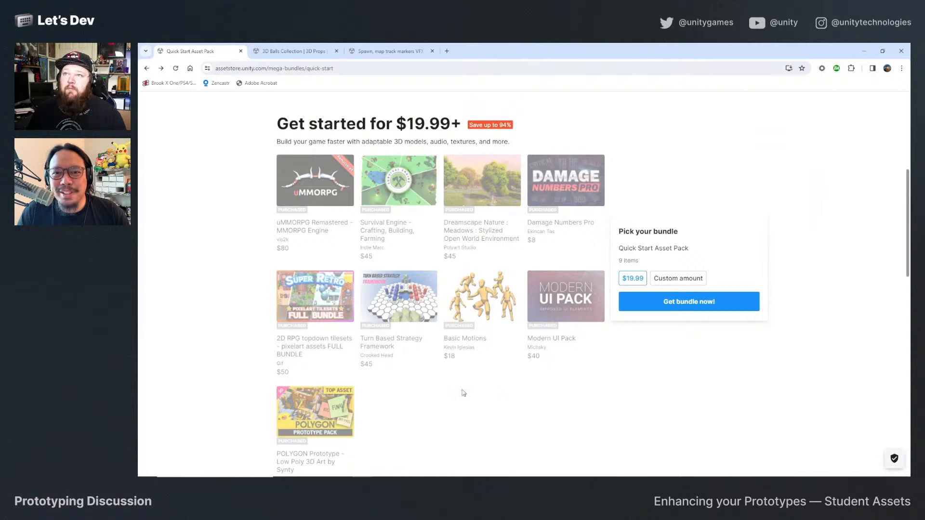
scroll(464, 392, "up", 3)
scroll(470, 335, "up", 2)
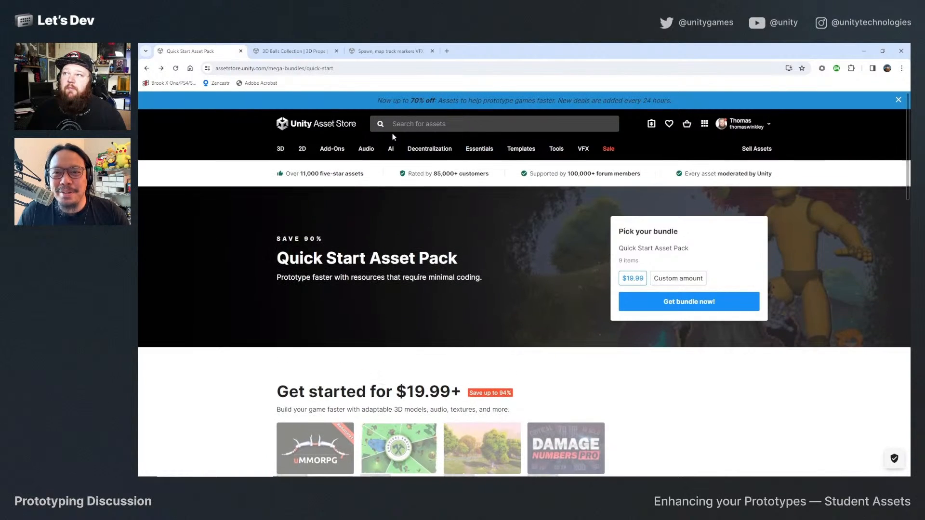
mouse_move(523, 147)
scroll(555, 403, "down", 2)
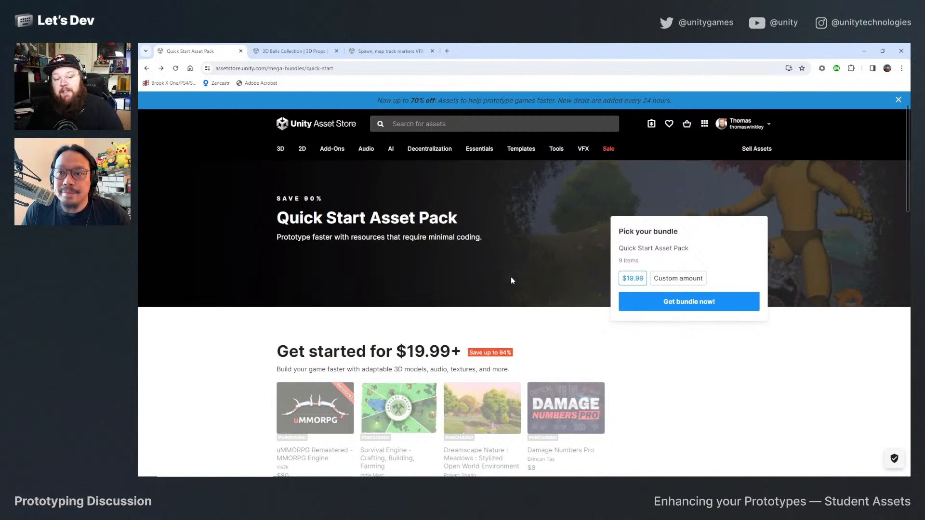
Look over the 3D Balls Collection asset page and its preview picture of the grouped sports balls.
left_click(296, 49)
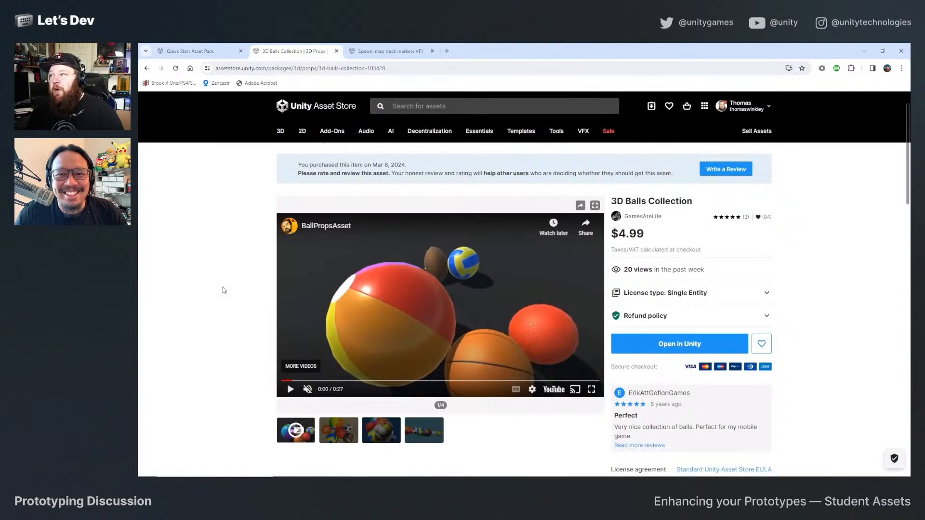
scroll(221, 296, "down", 1)
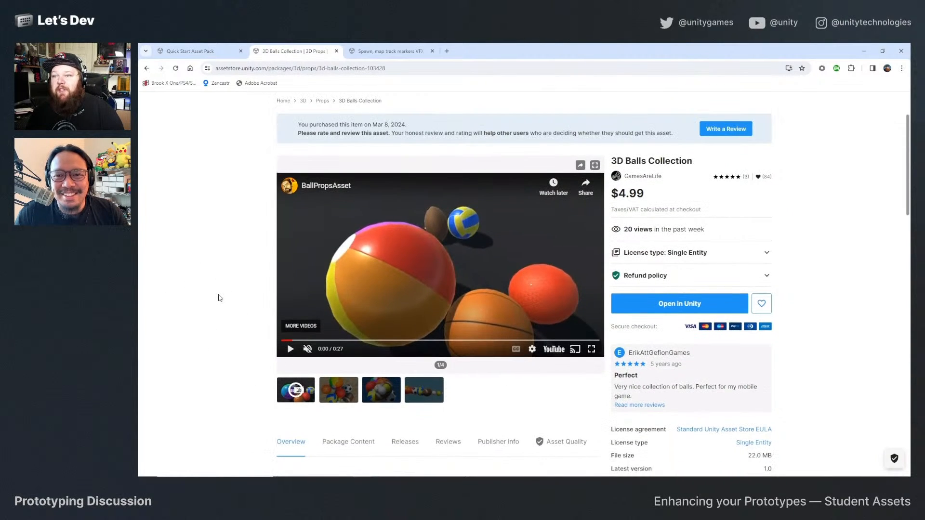
scroll(219, 298, "down", 1)
left_click(380, 356)
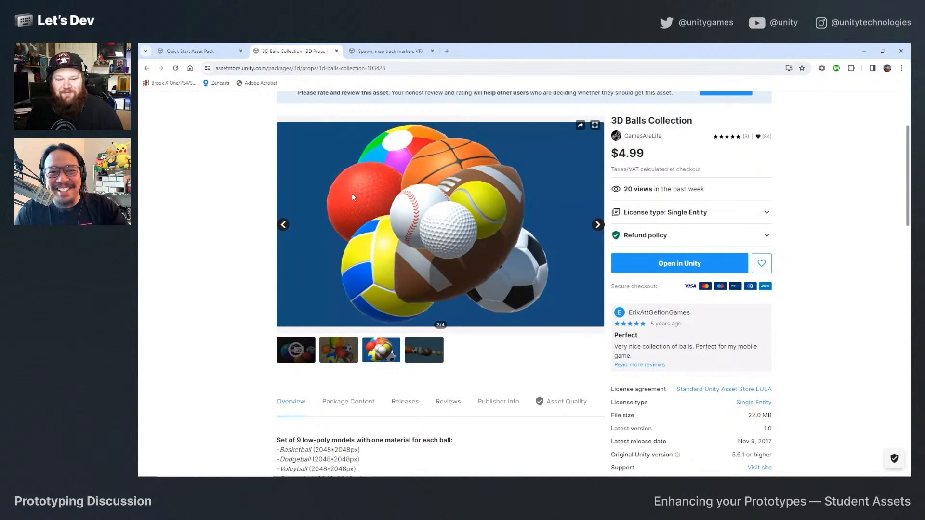
Review the Spawn, map track markers VFX asset page and its preview of the yellow, green, blue and red ring effects.
left_click(386, 51)
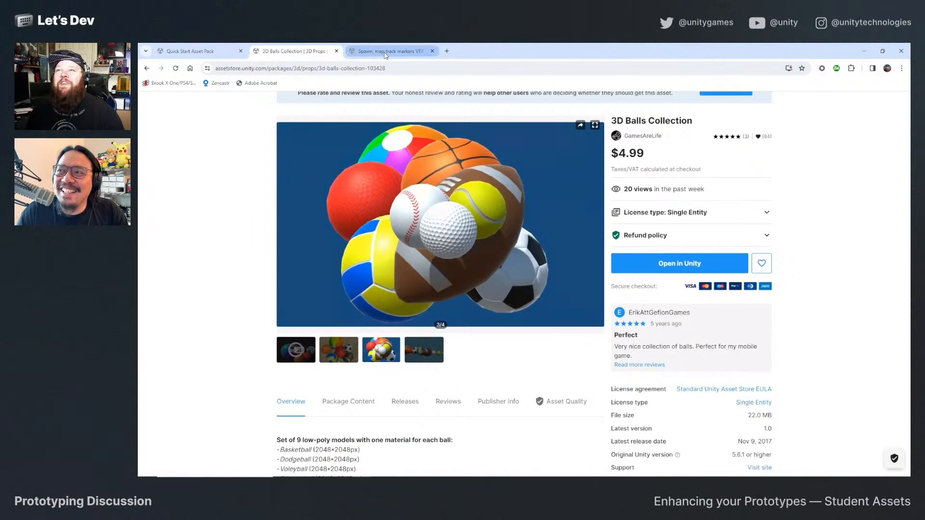
scroll(235, 273, "down", 2)
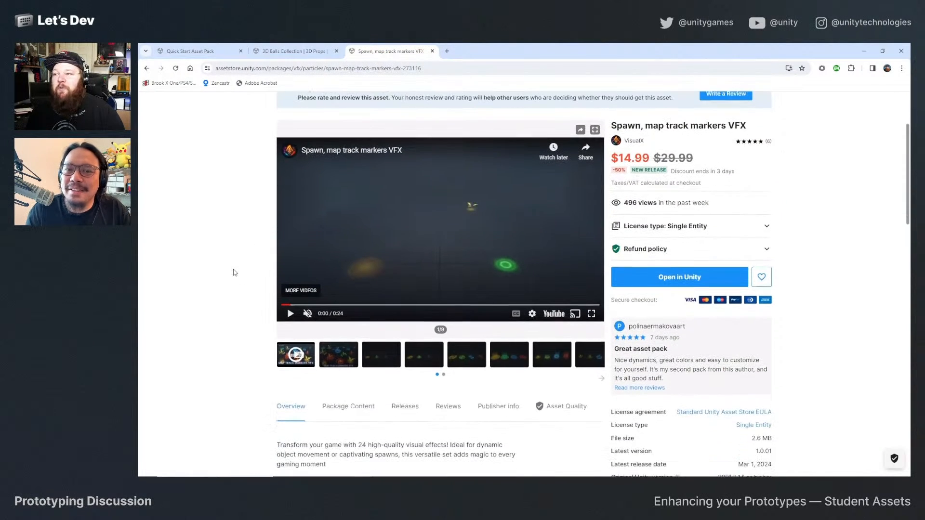
left_click(513, 352)
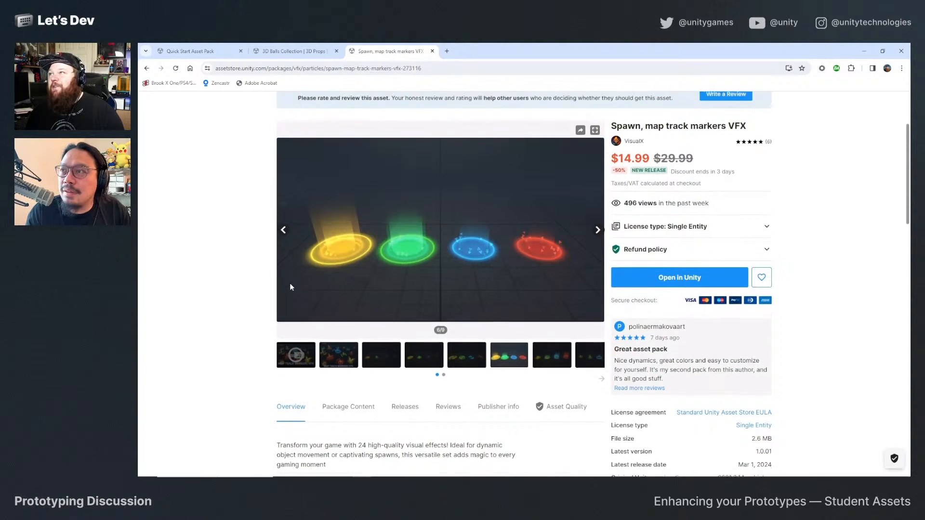
scroll(291, 287, "up", 1)
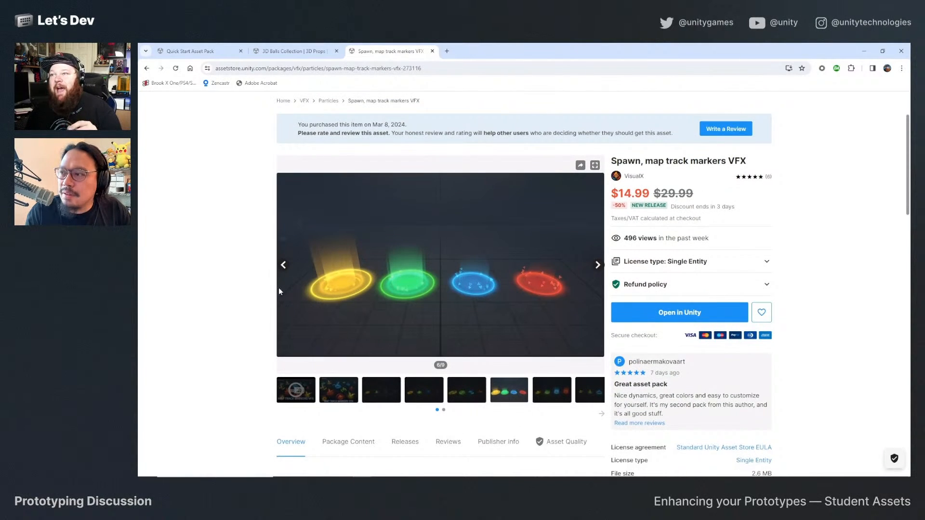
scroll(284, 285, "down", 1)
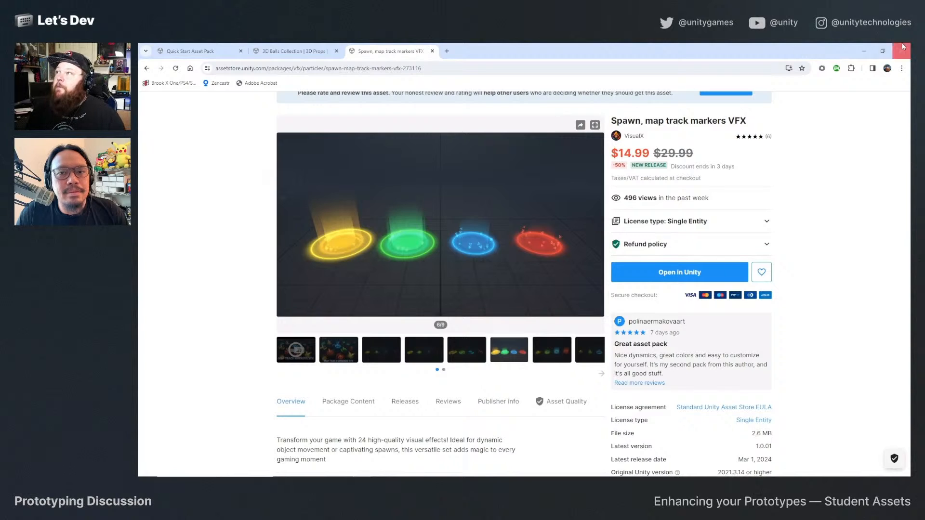
Switch back to the GDC Prototyping project in the Unity editor and enlarge the Animator view of the HeroLive graph.
left_click(866, 52)
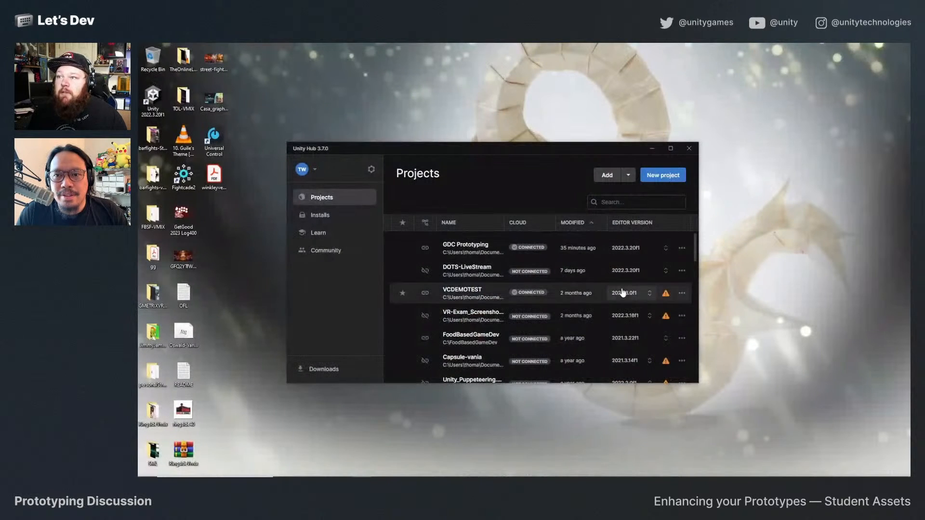
key("alt+Tab")
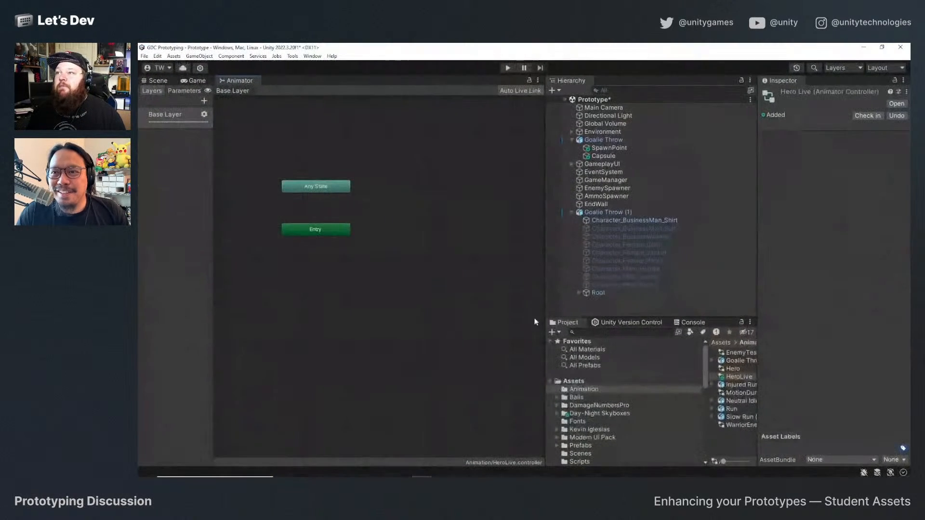
scroll(374, 238, "down", 1)
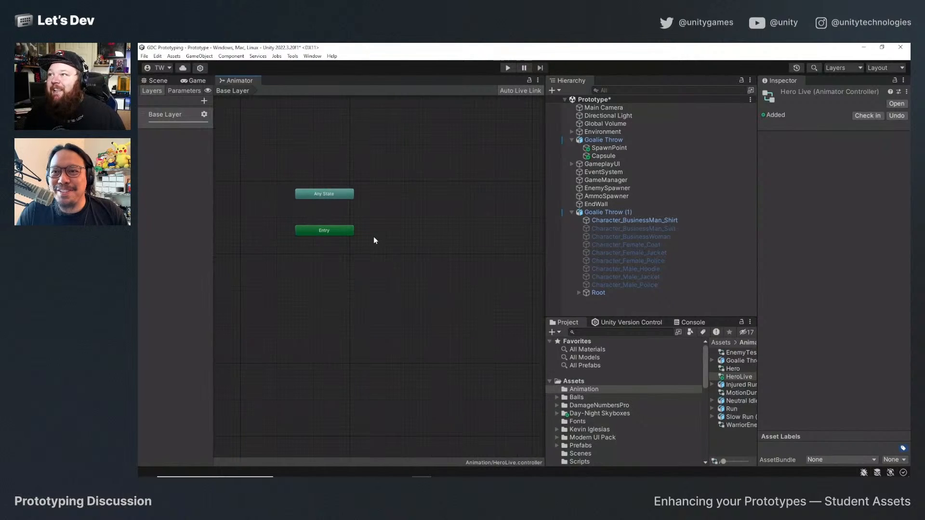
left_click_drag(546, 244, 571, 244)
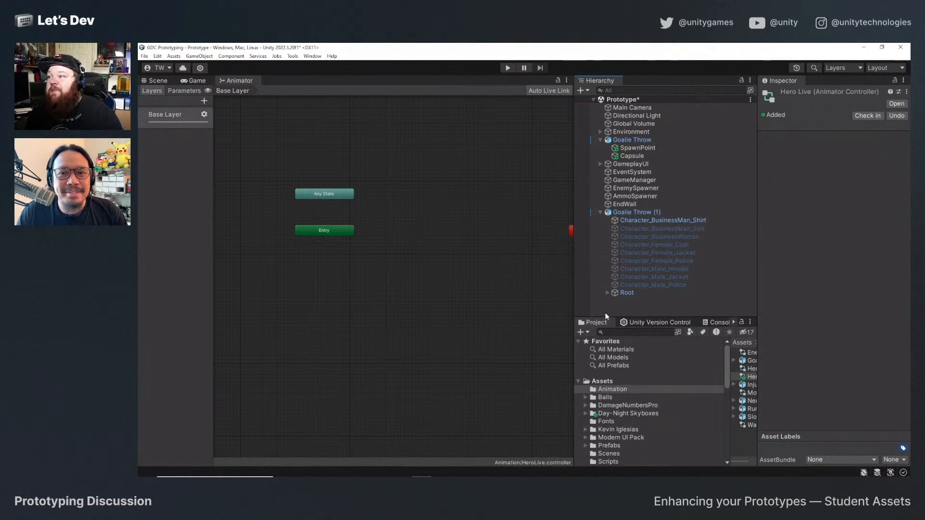
Collapse the SyntyStudios folder and open the Idles folder in the Basic Motions pack's Animations, widening the asset list.
scroll(669, 400, "down", 4)
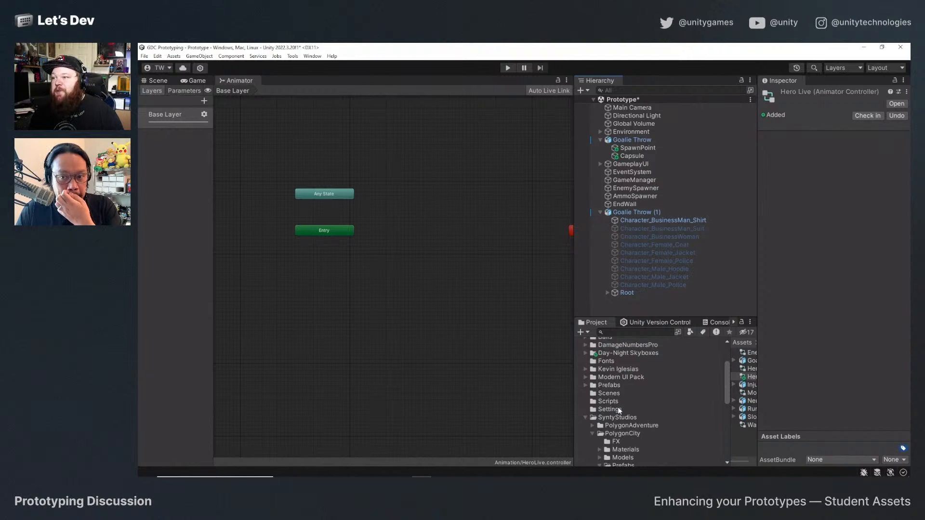
left_click(586, 417)
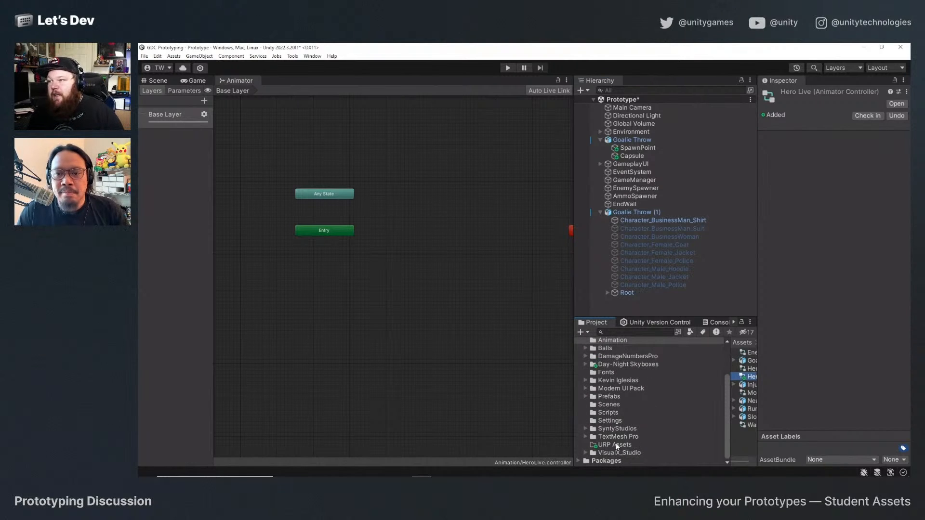
left_click(619, 381)
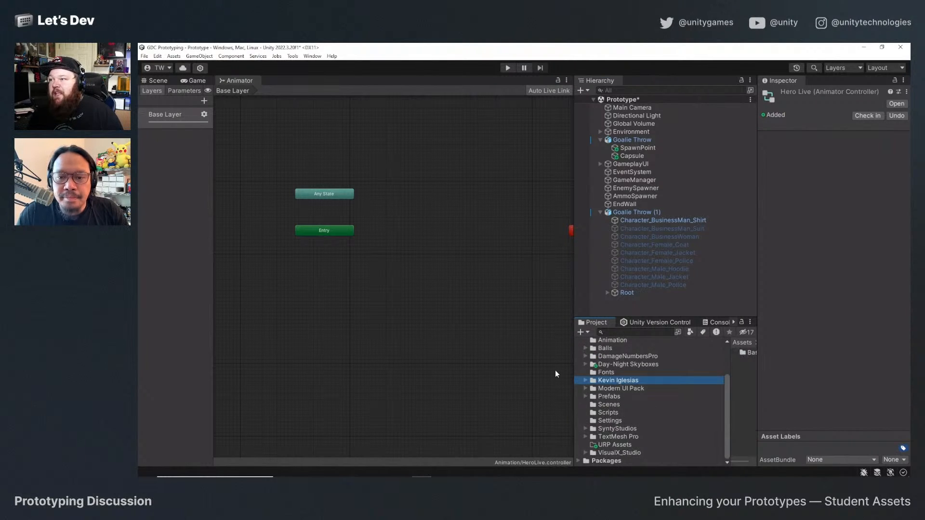
left_click(504, 370)
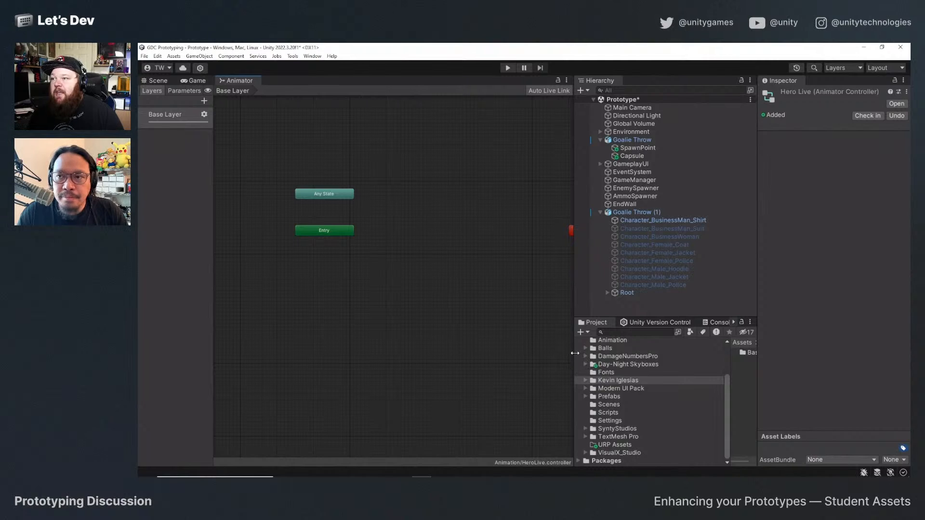
left_click_drag(758, 359, 819, 357)
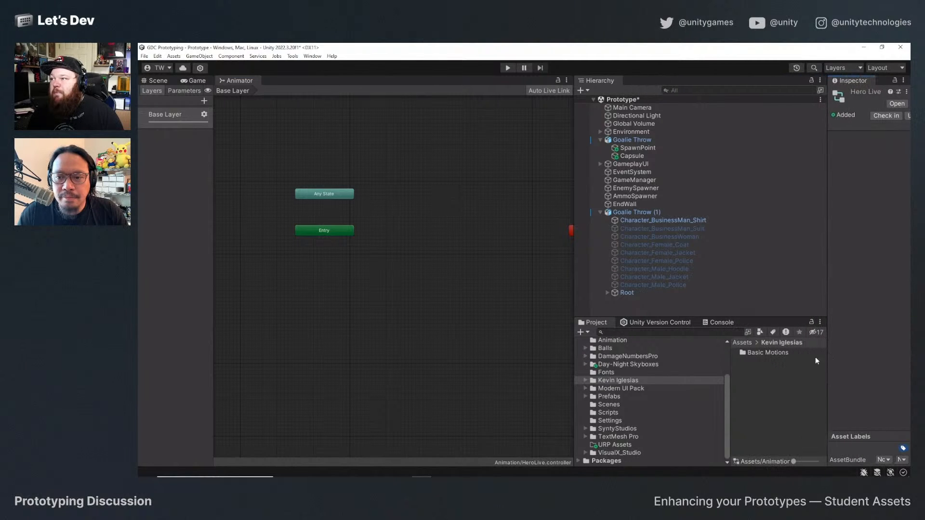
double_click(788, 351)
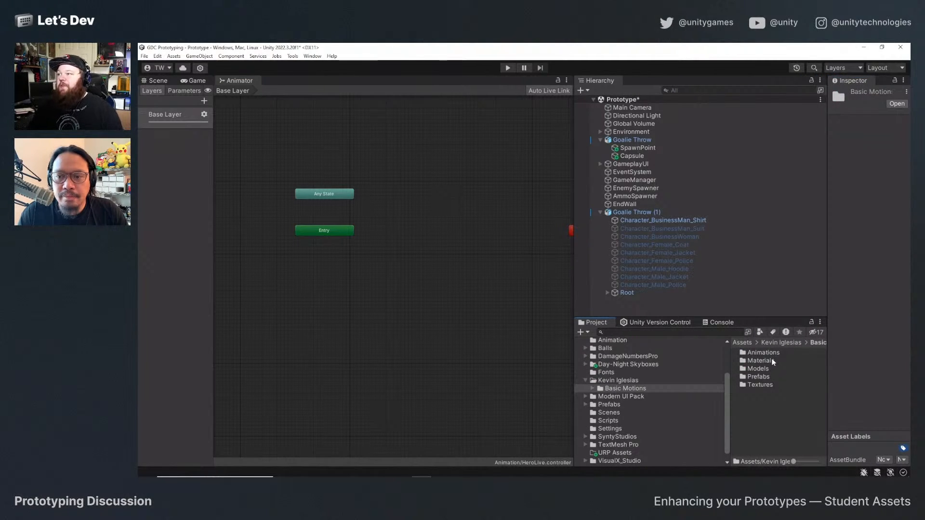
double_click(771, 353)
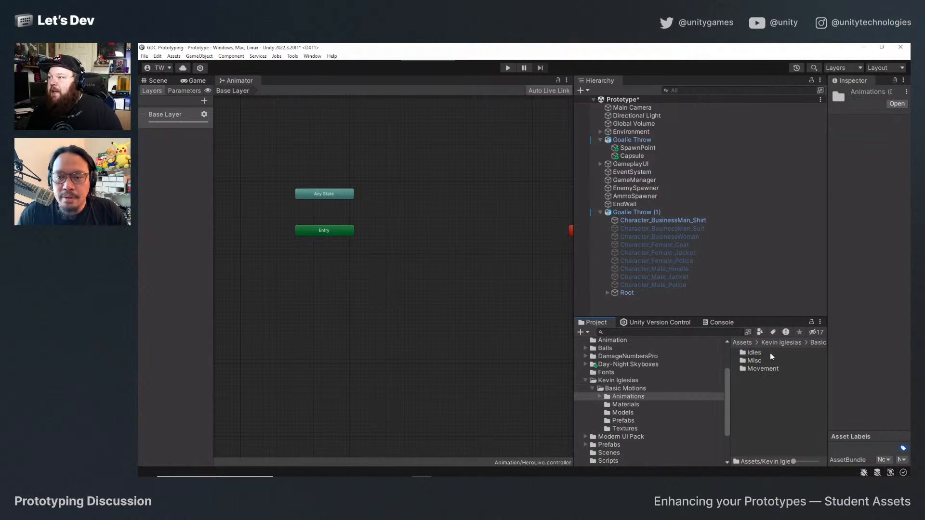
double_click(753, 352)
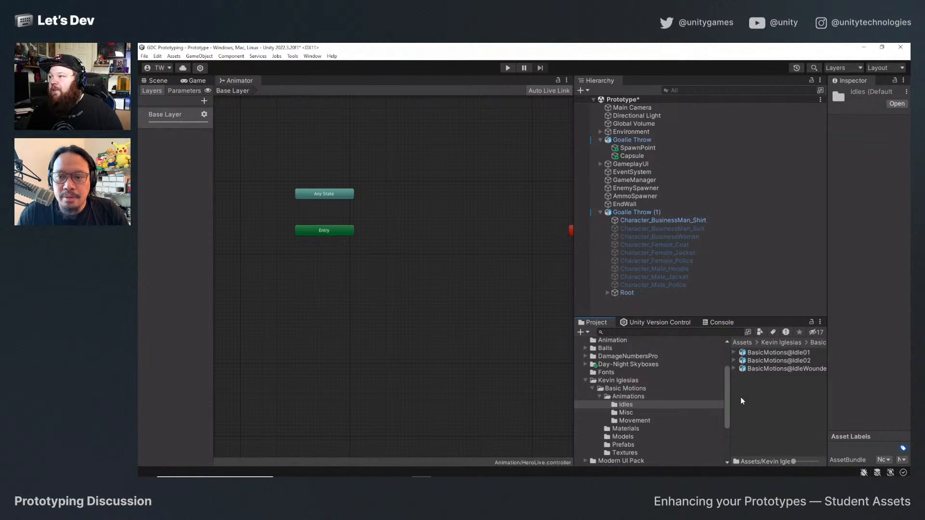
Inspect the rig import settings of the BasicMotions@Idle01 model, including its animation type and source avatar.
left_click(734, 352)
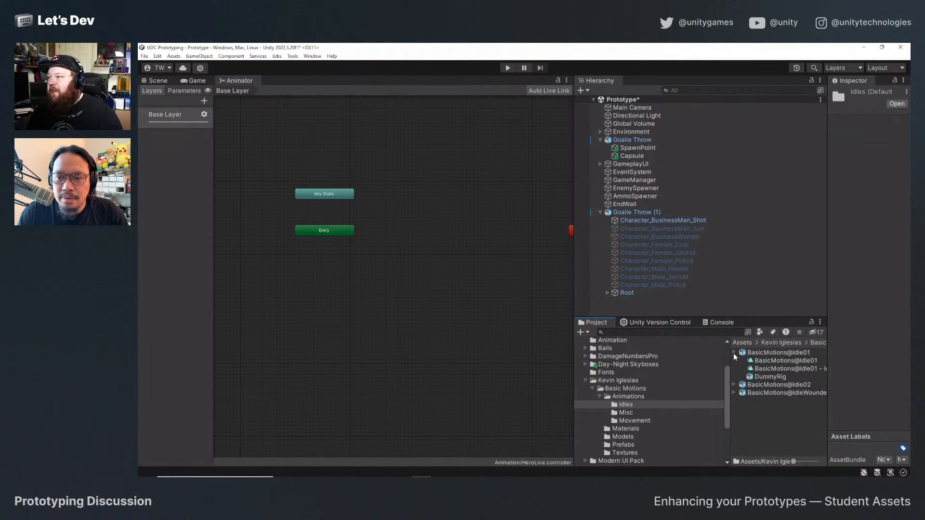
left_click(733, 353)
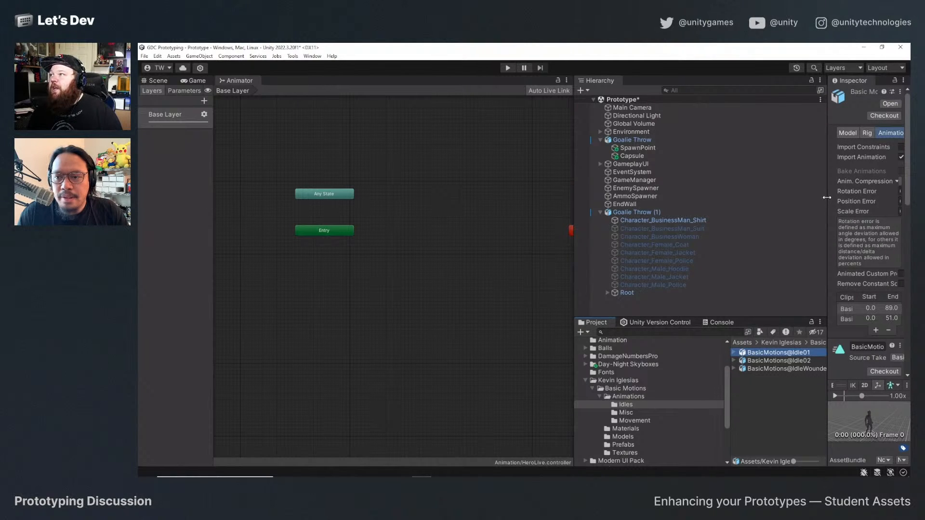
left_click_drag(827, 198, 678, 198)
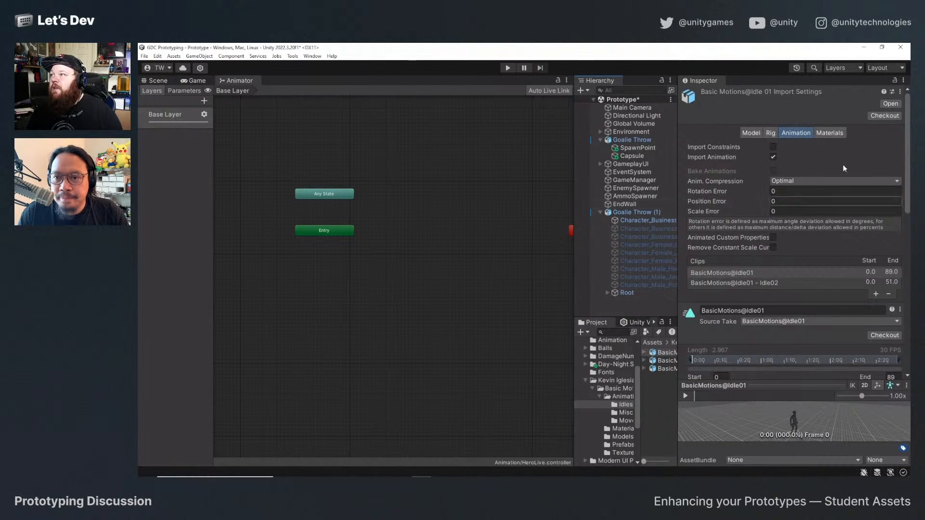
left_click(771, 132)
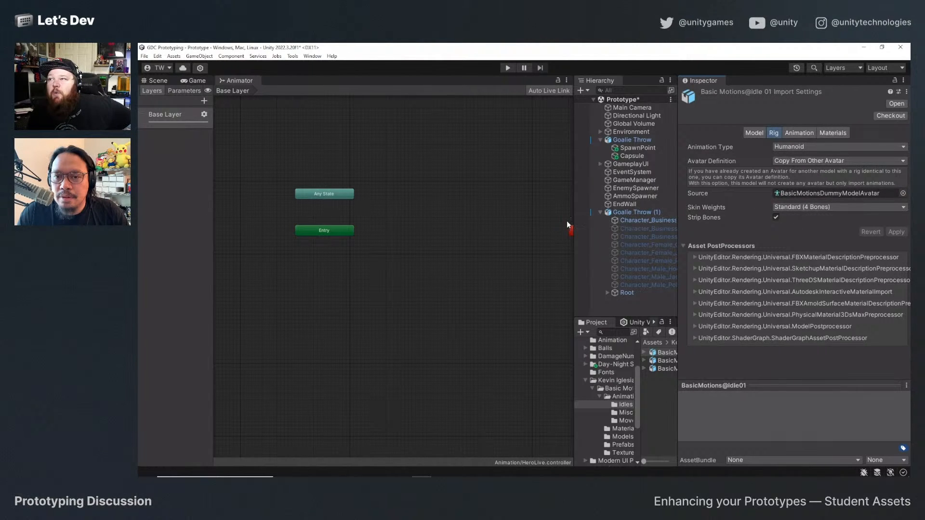
Add the BasicMotions@Idle01 - Idle02 clip to the HeroLive graph as its first state, beside Entry.
mouse_move(676, 230)
left_mouse_down()
mouse_move(700, 232)
mouse_move(682, 236)
left_mouse_up()
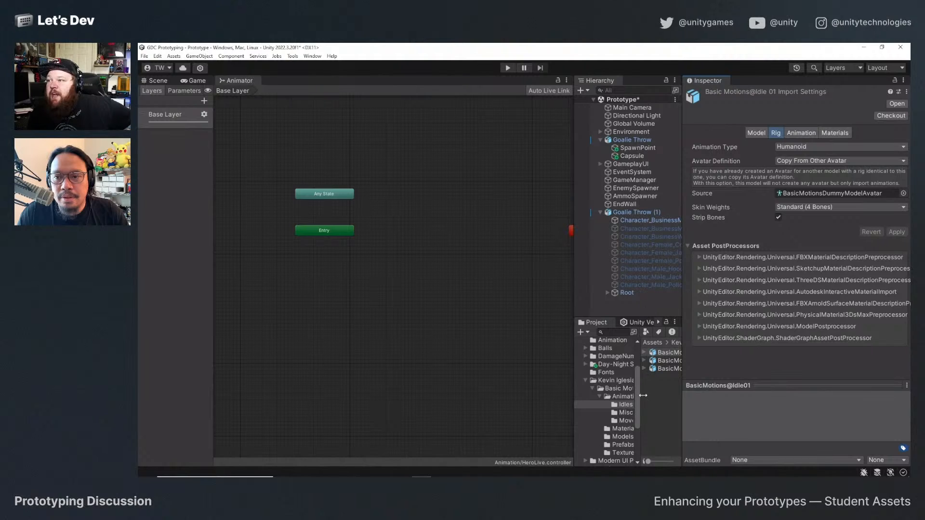
left_click_drag(683, 344, 796, 344)
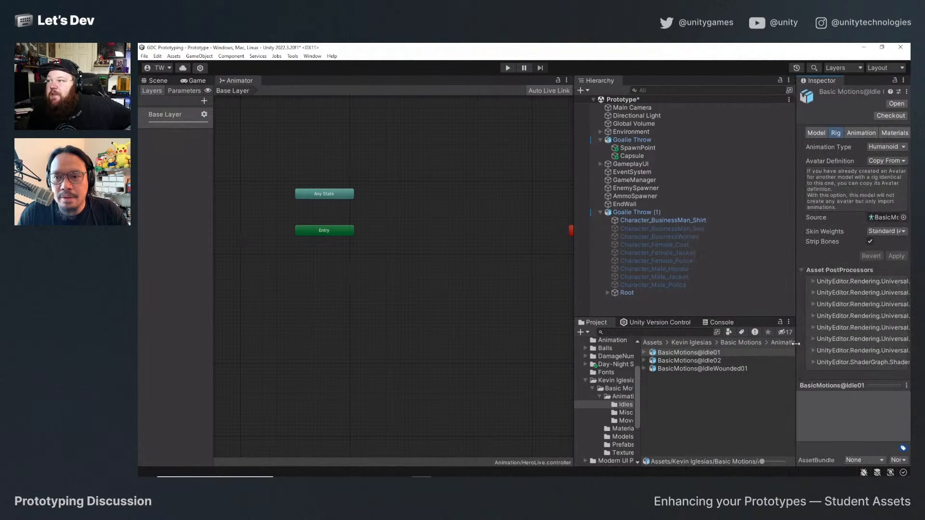
left_click(644, 352)
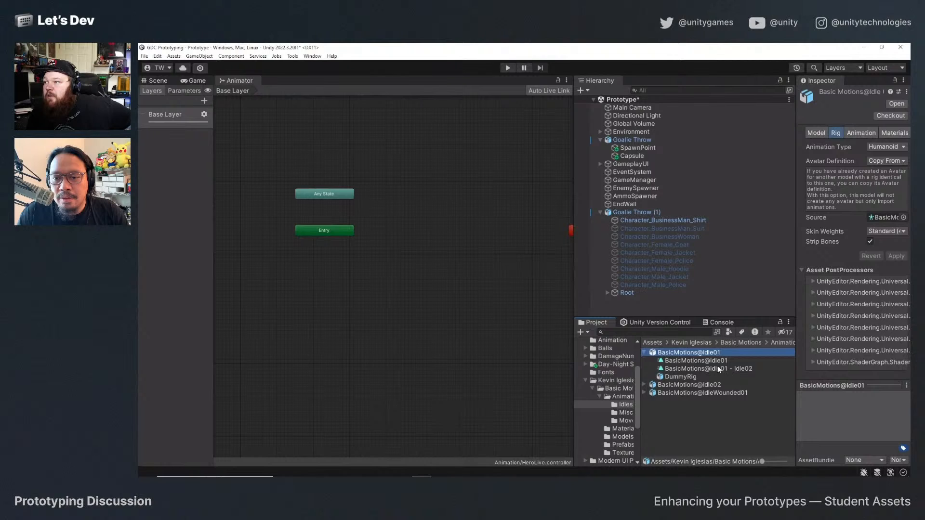
left_click_drag(718, 366, 423, 225)
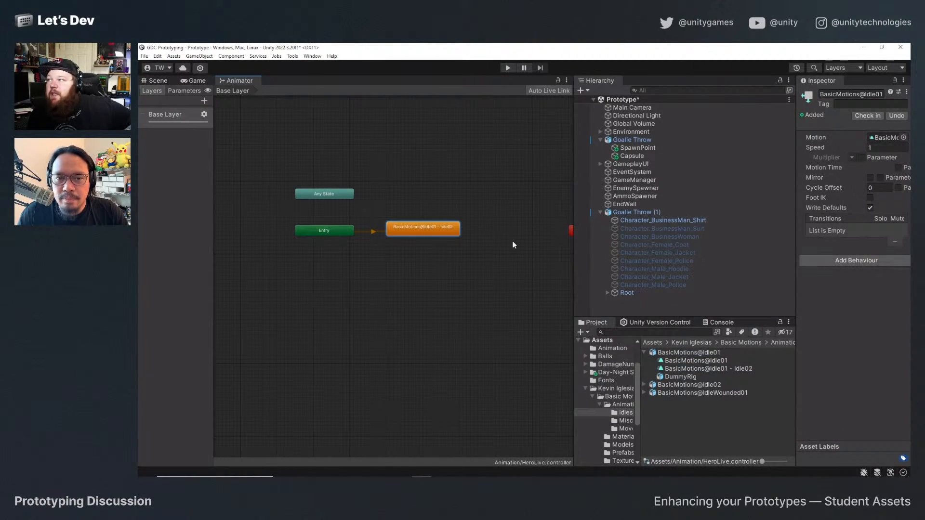
left_click_drag(795, 242, 750, 241)
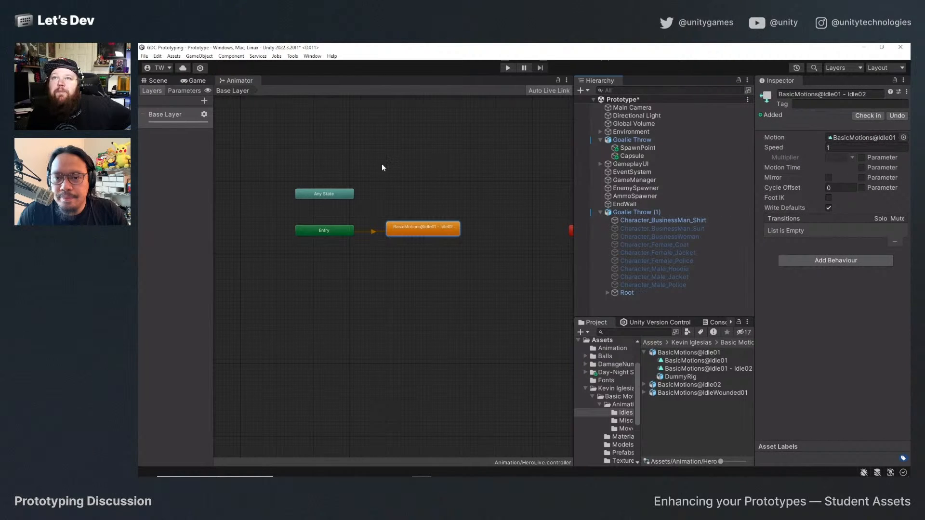
Assign HeroLive as the Animator controller of the Goalie Throw (1) character in the scene.
left_click(140, 81)
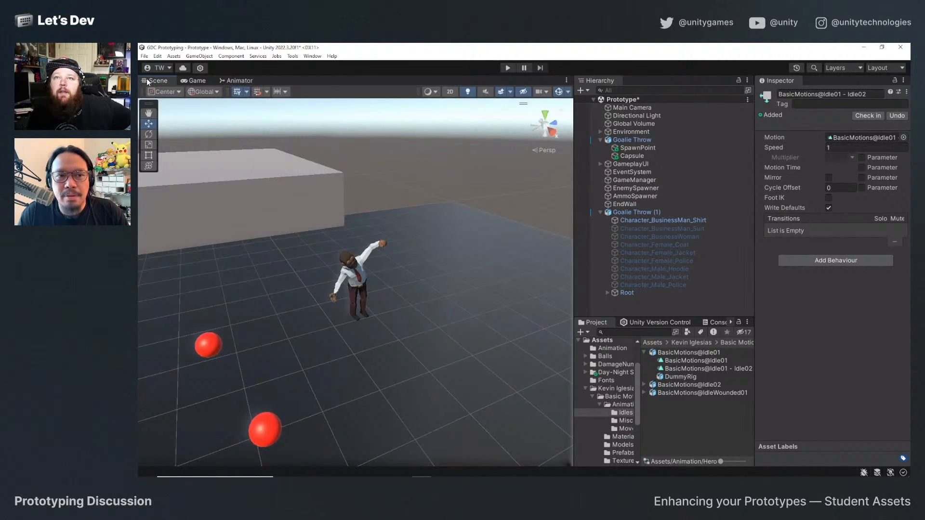
left_click(361, 287)
left_click(904, 209)
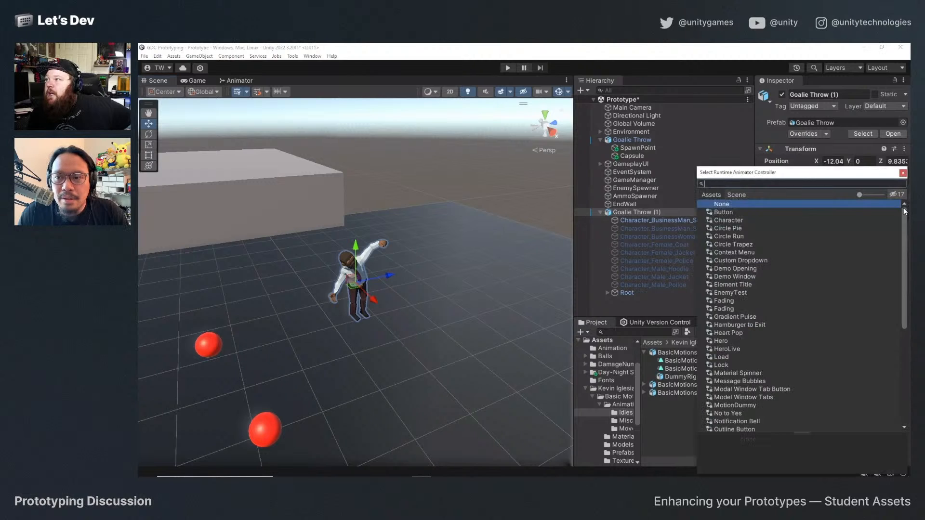
double_click(736, 349)
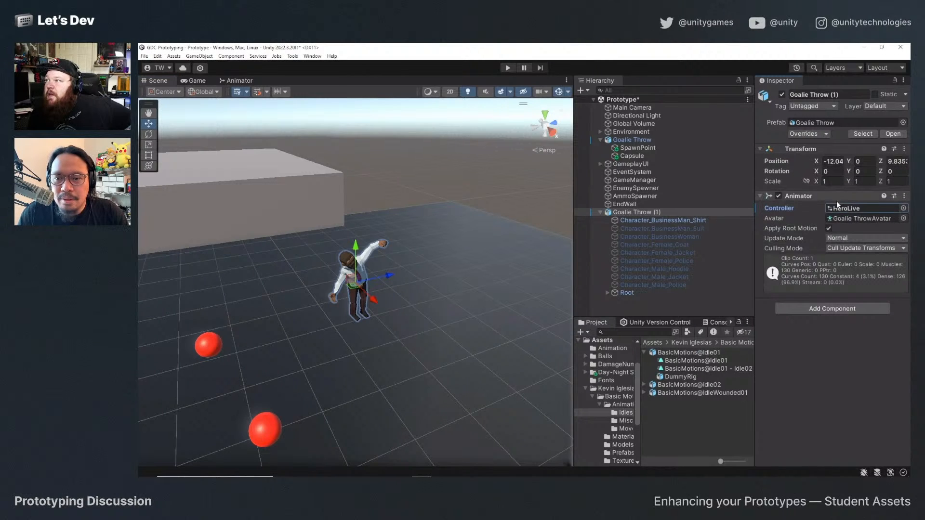
Set the Goalie Throw (1) Animator's avatar to BasicMotionsDummyModelAvatar and run the game to test the idle animation.
left_click(905, 218)
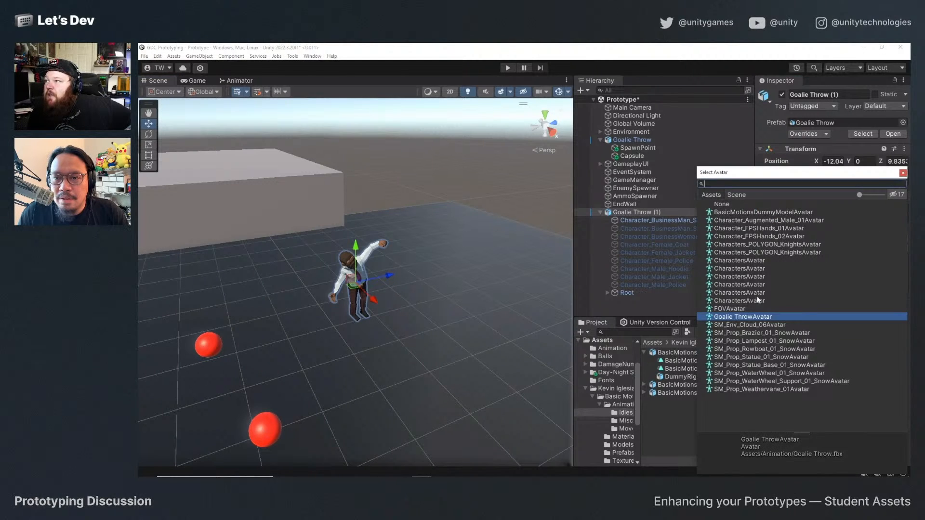
double_click(783, 212)
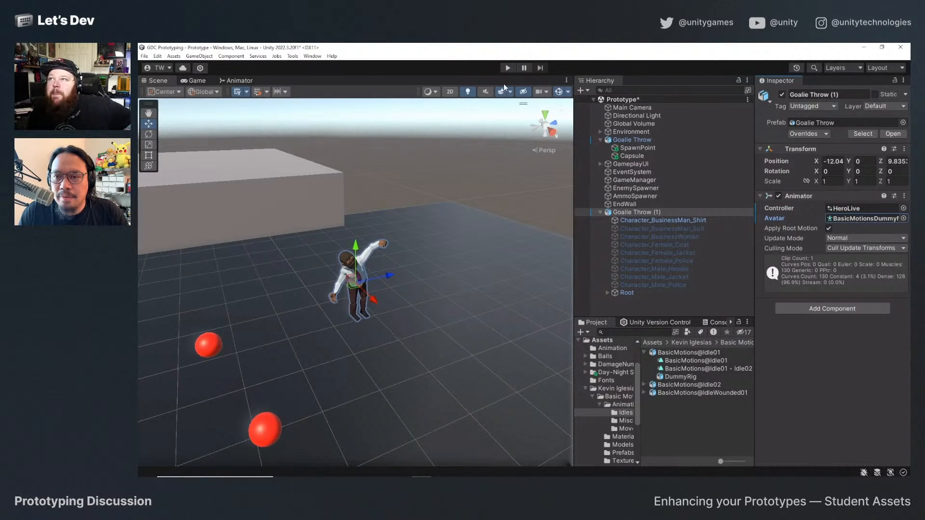
left_click(507, 67)
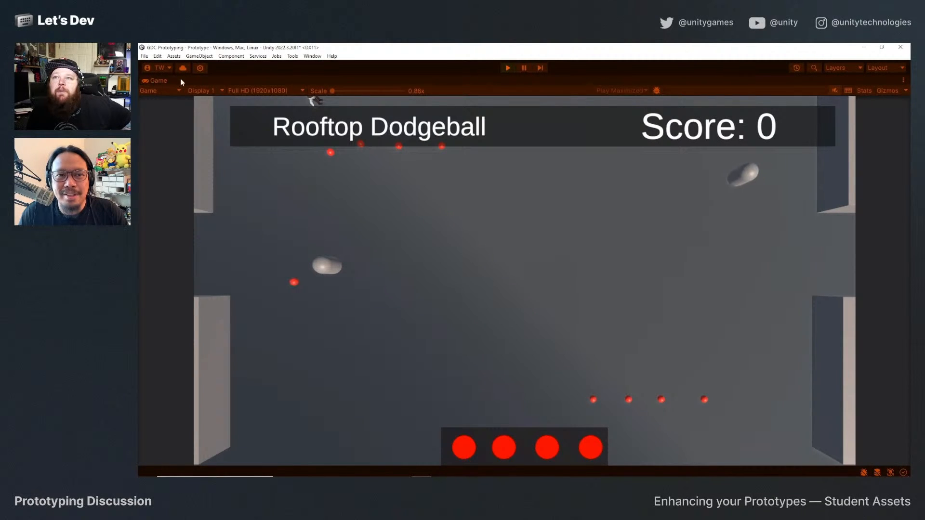
Stop the game and set the position of the Goalie Throw (1) character to 0, 0, 0.
left_click(507, 68)
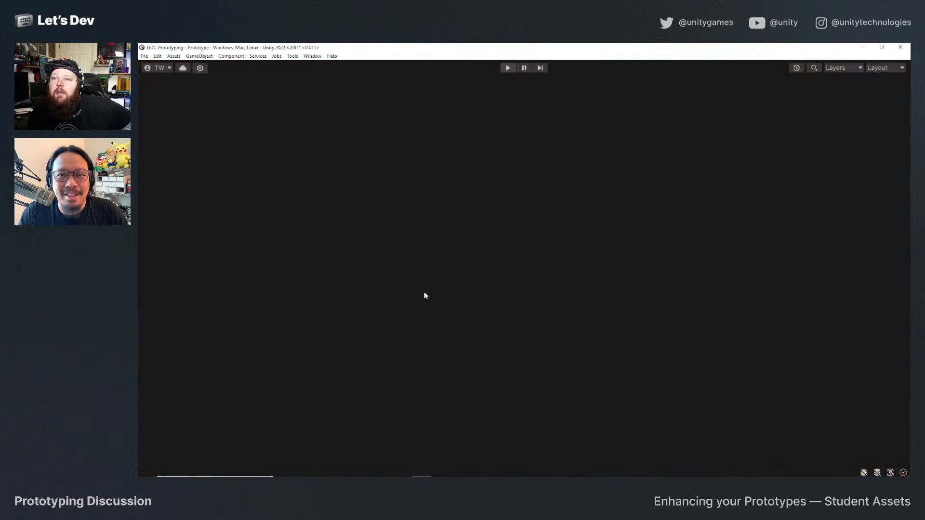
left_click(832, 161)
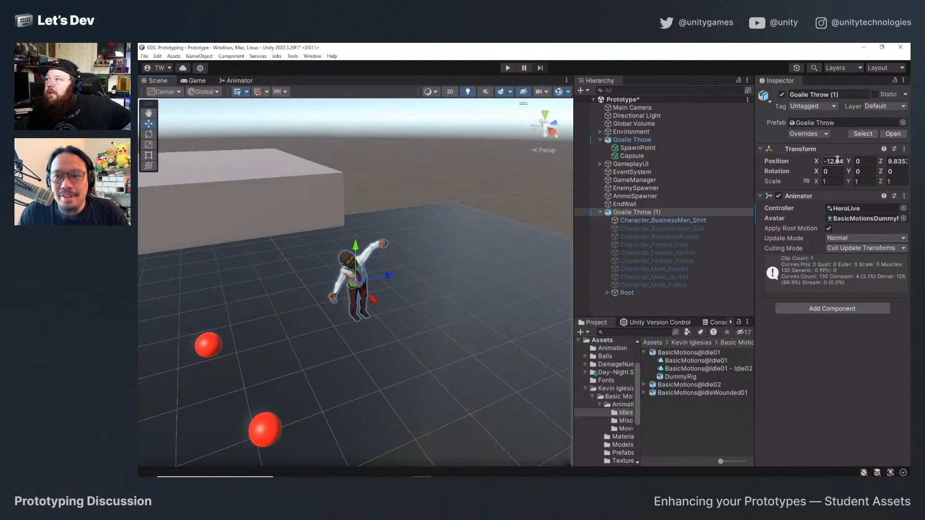
type("0")
key("Tab")
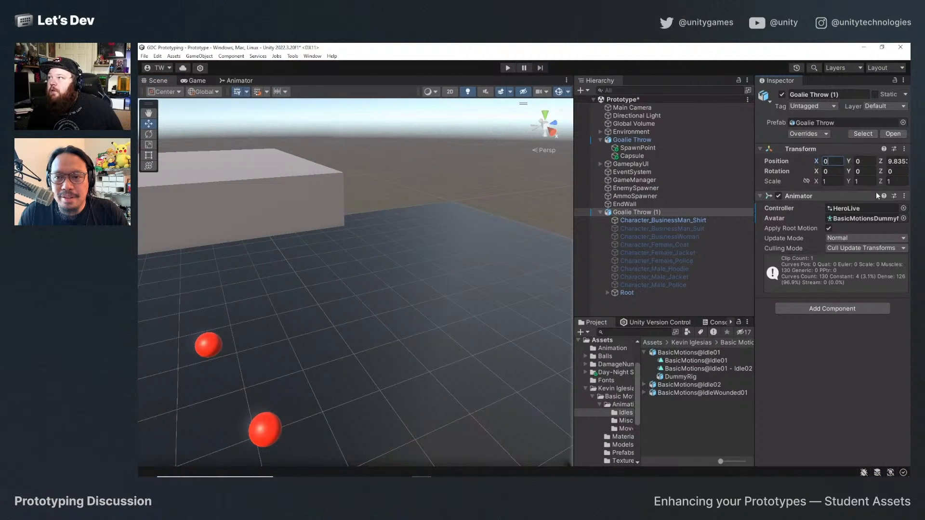
type("f")
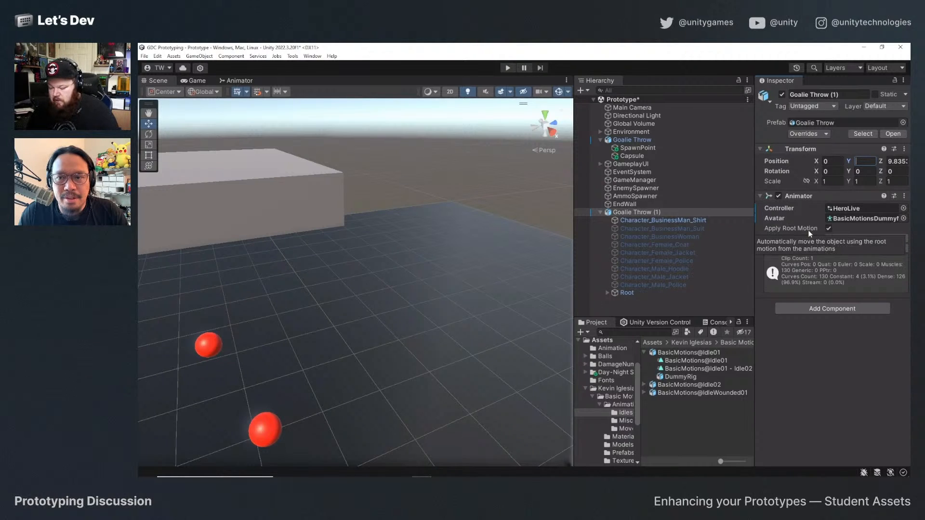
key("Tab")
type("f")
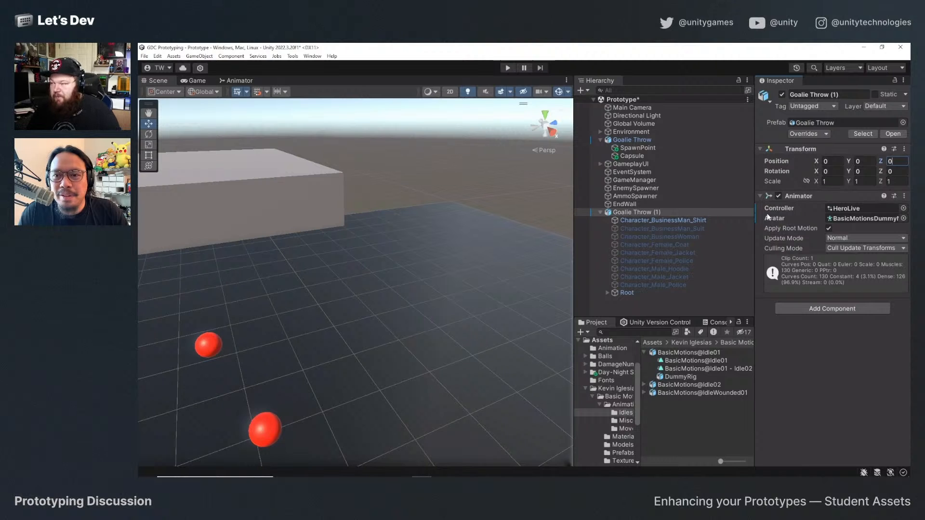
Move the Goalie Throw (1) character along X to about -9.27, beside the player capsule, and run the game to check its animation.
left_click(317, 311)
key("f")
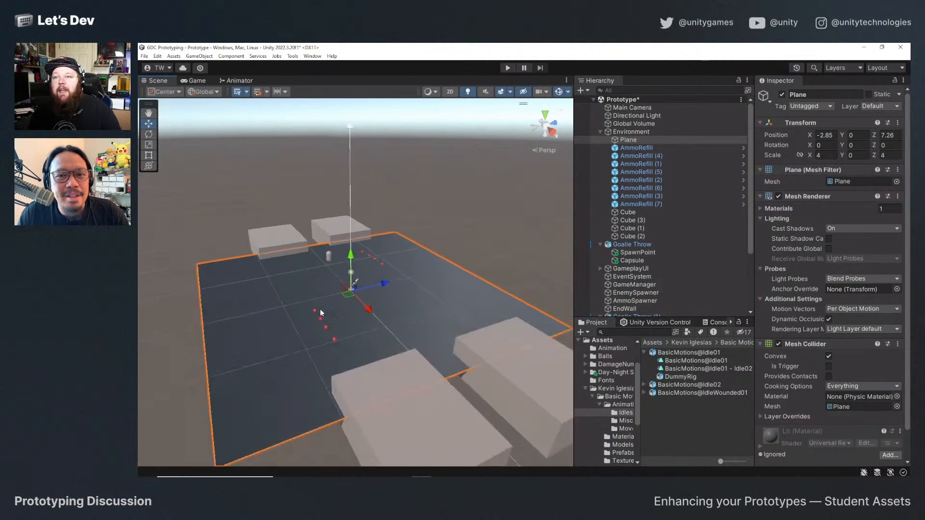
scroll(348, 315, "up", 6)
left_click_drag(390, 326, 423, 289, "alt")
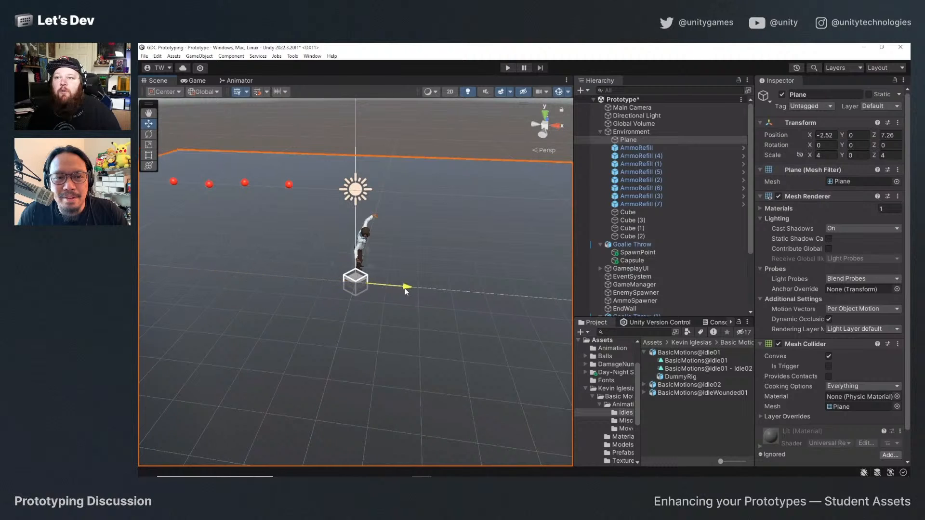
left_click(632, 245)
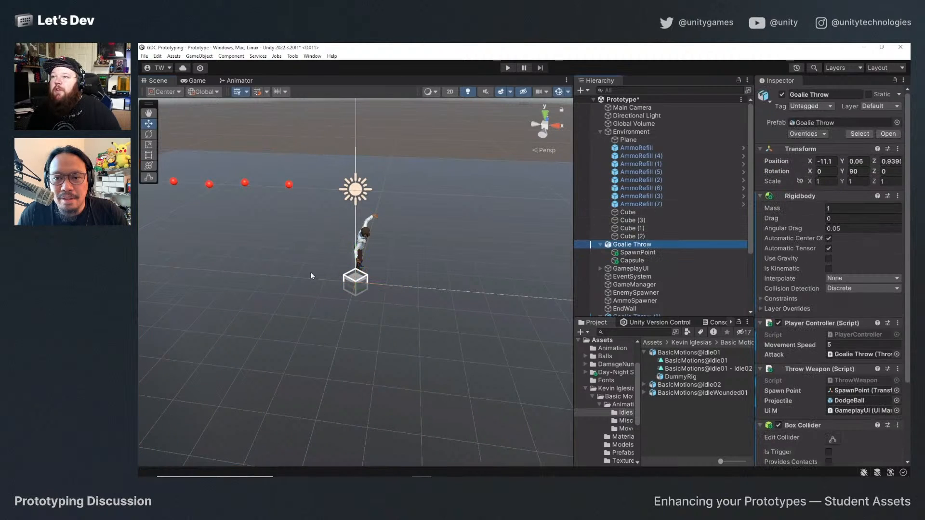
left_click(601, 246)
left_click(637, 301)
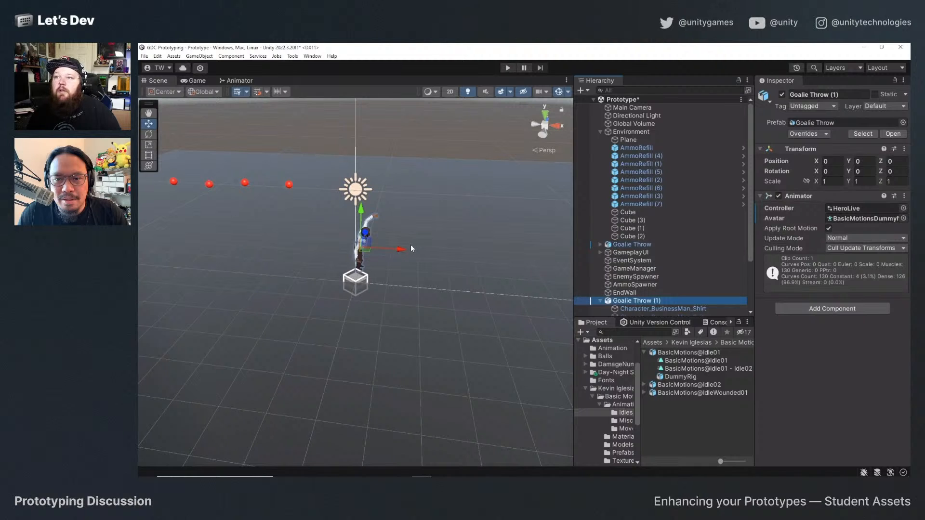
left_click_drag(410, 244, 153, 232)
key("f")
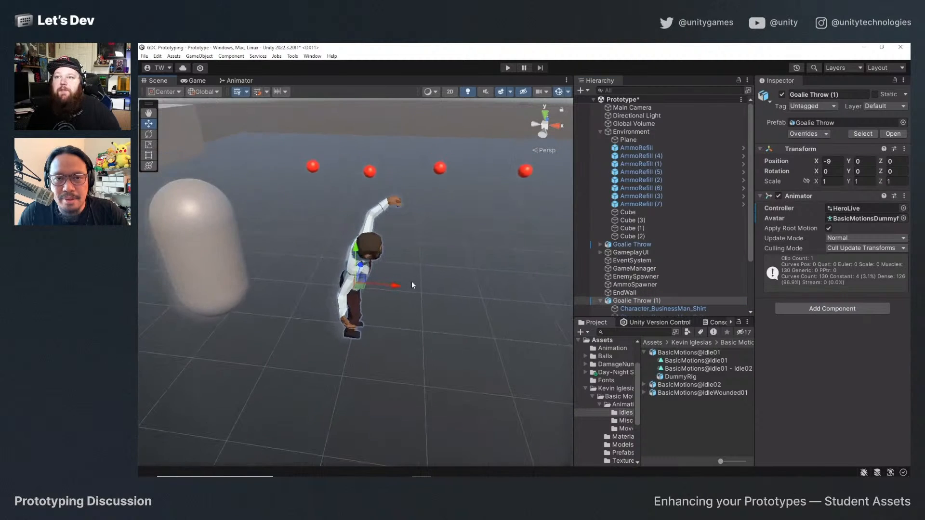
scroll(395, 294, "down", 3)
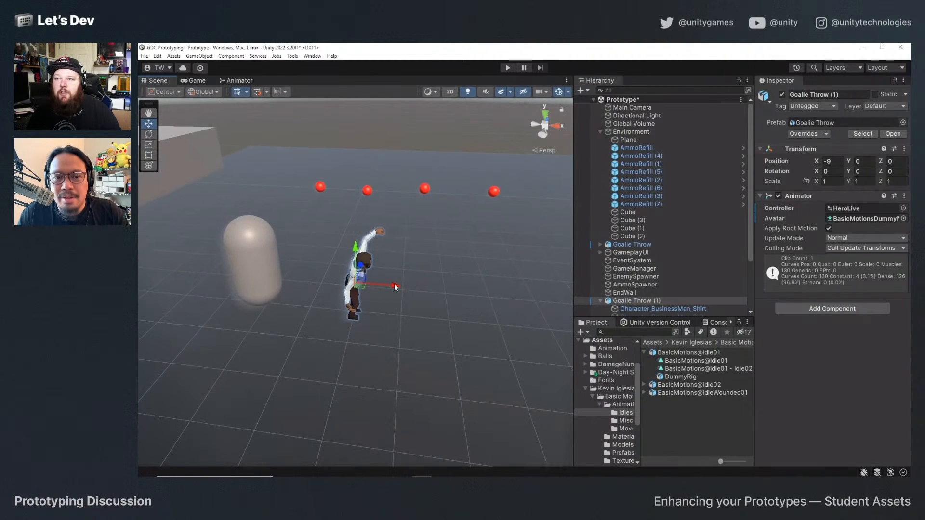
left_click_drag(396, 286, 455, 261)
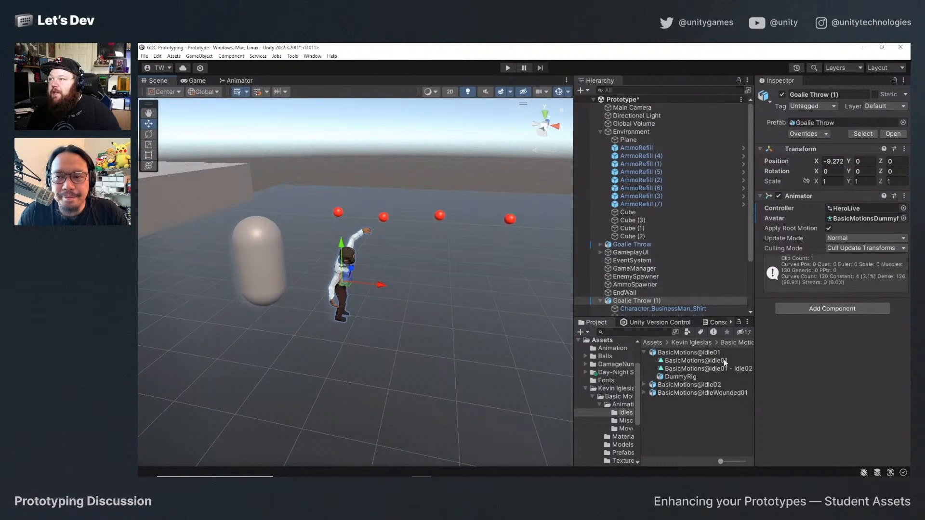
left_click(508, 68)
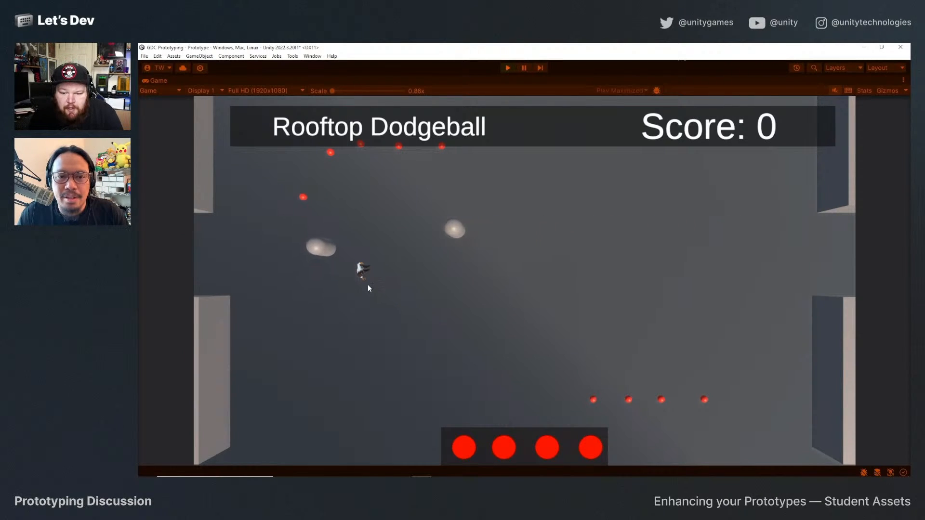
left_click(508, 67)
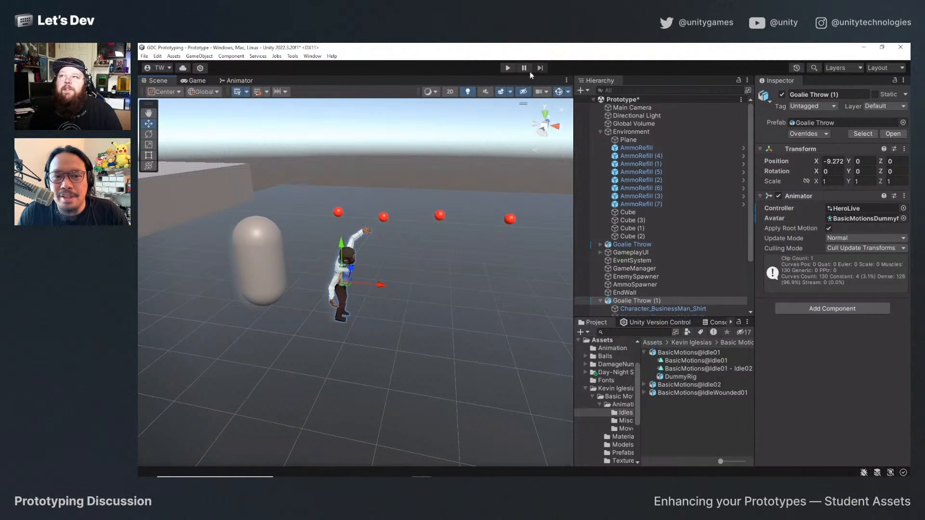
Set the Game view's play mode behaviour to Play Unfocused.
left_click(211, 82)
left_click(467, 90)
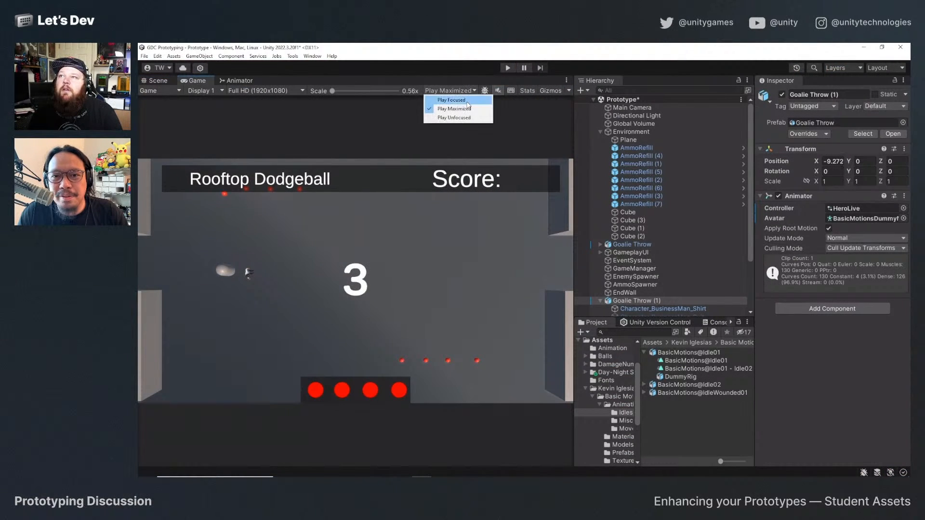
left_click(469, 73)
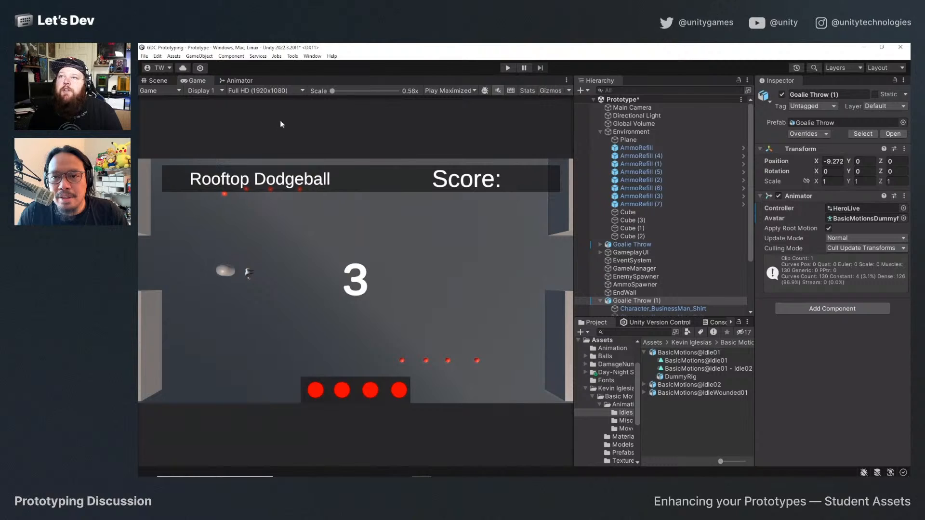
left_click(451, 91)
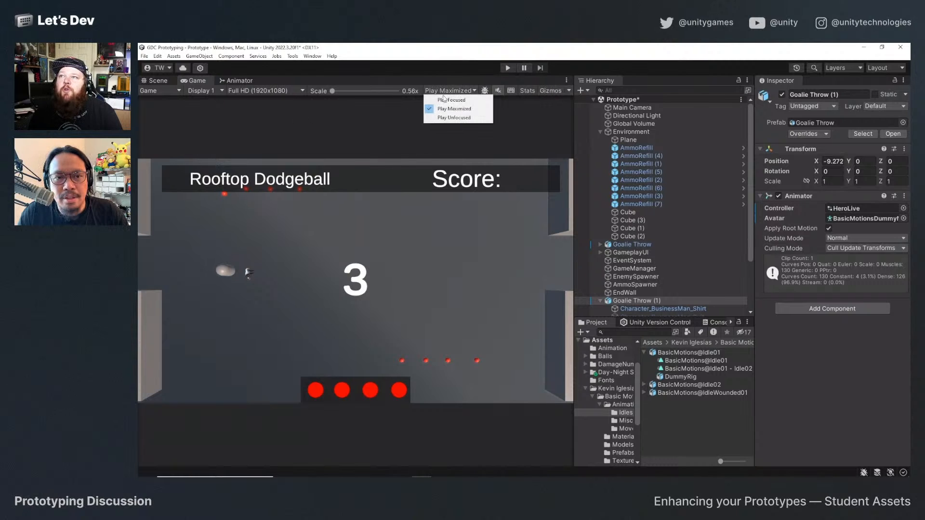
left_click(458, 117)
Dock the Game view below the Scene view and run the game to watch the character in both views.
left_click_drag(197, 80, 515, 253)
left_click_drag(444, 83, 327, 379)
left_click_drag(332, 331, 343, 265)
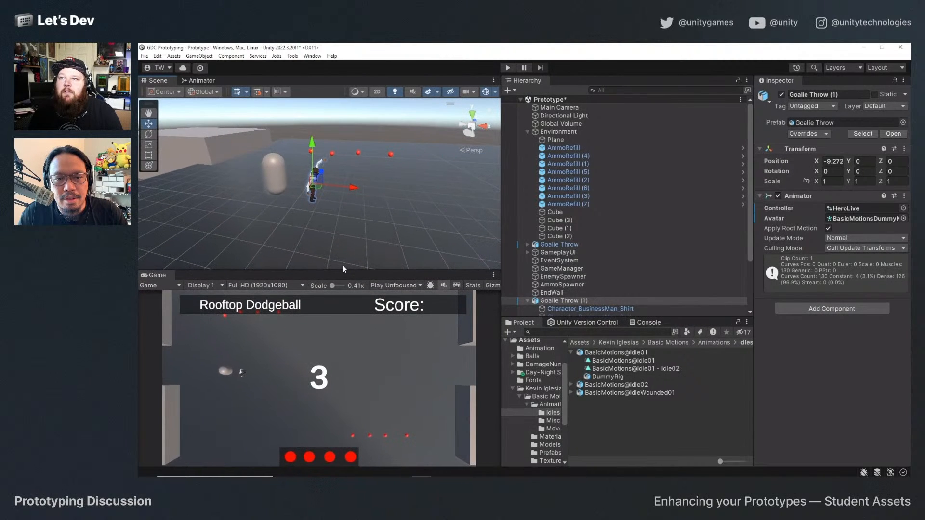
left_click(508, 68)
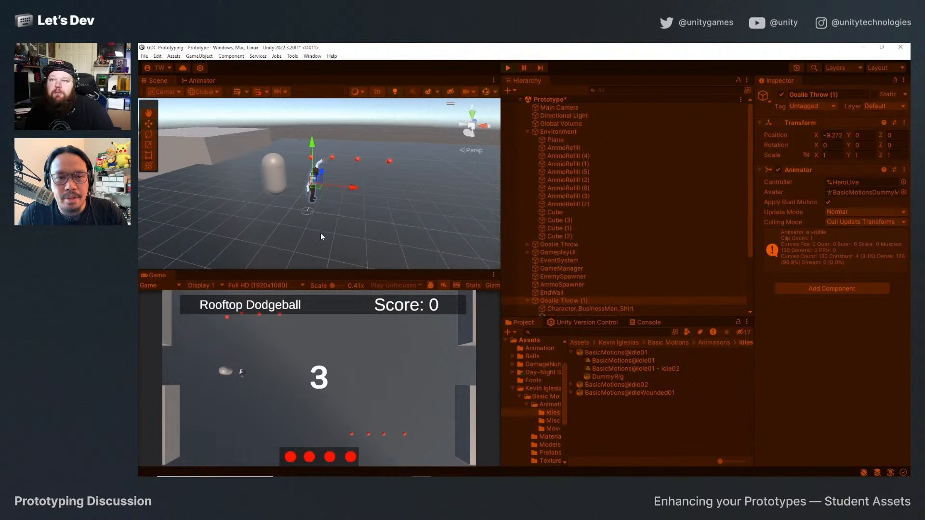
left_click(507, 67)
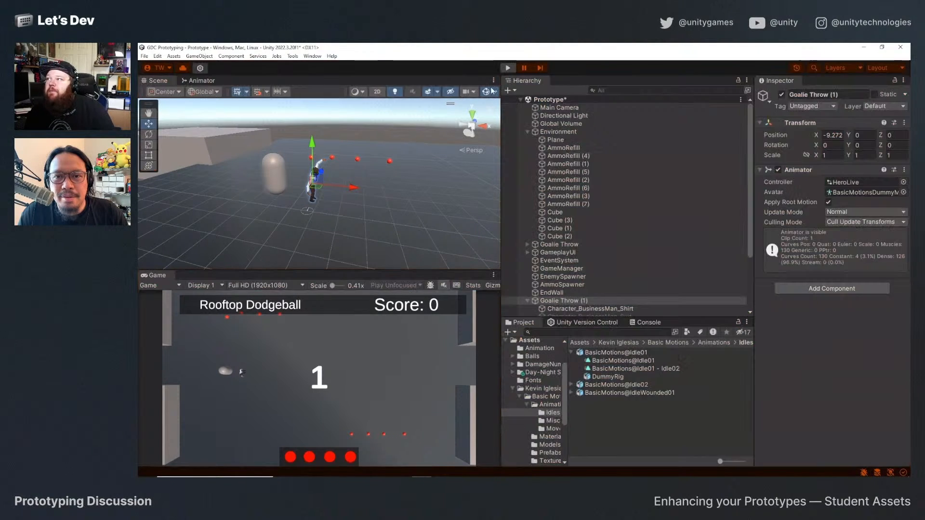
Set the Goalie Throw (1) Animator's avatar to Goalie ThrowAvatar and run the game to test the idle animation.
left_click(904, 220)
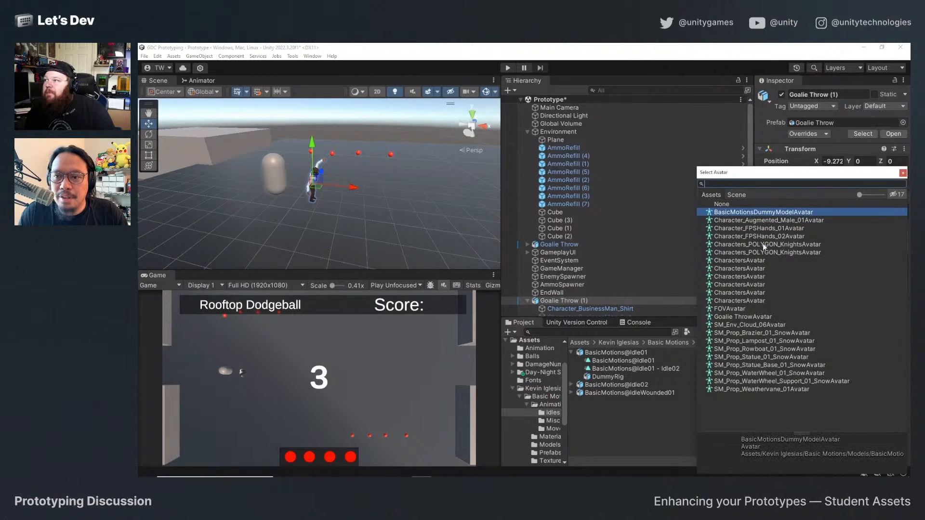
double_click(765, 316)
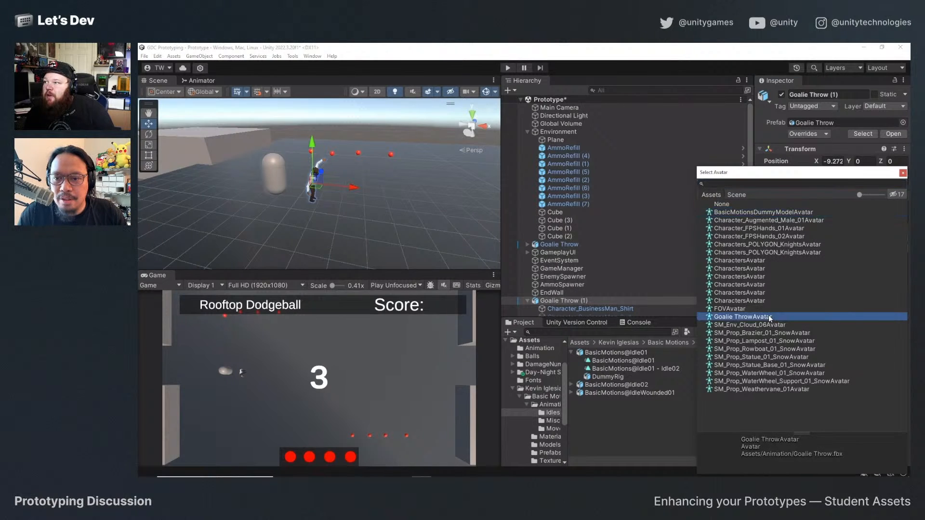
left_click(509, 67)
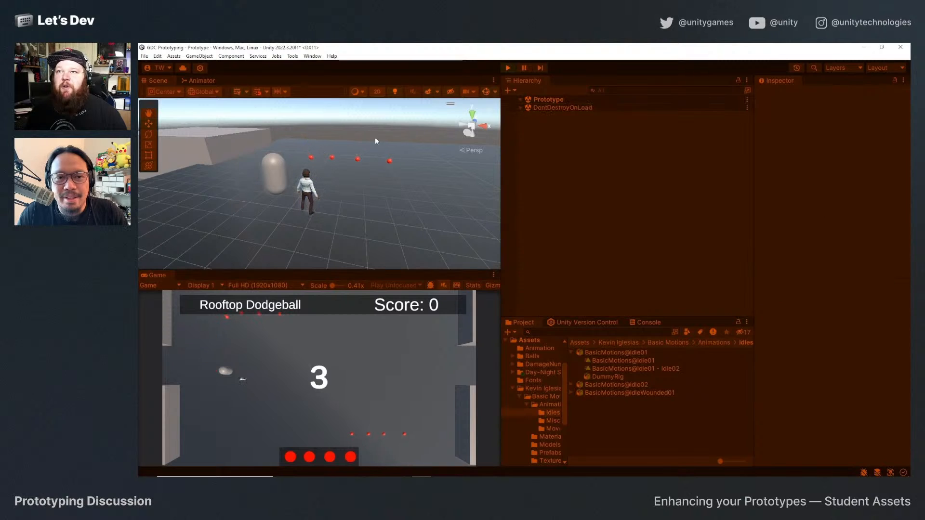
left_click(507, 69)
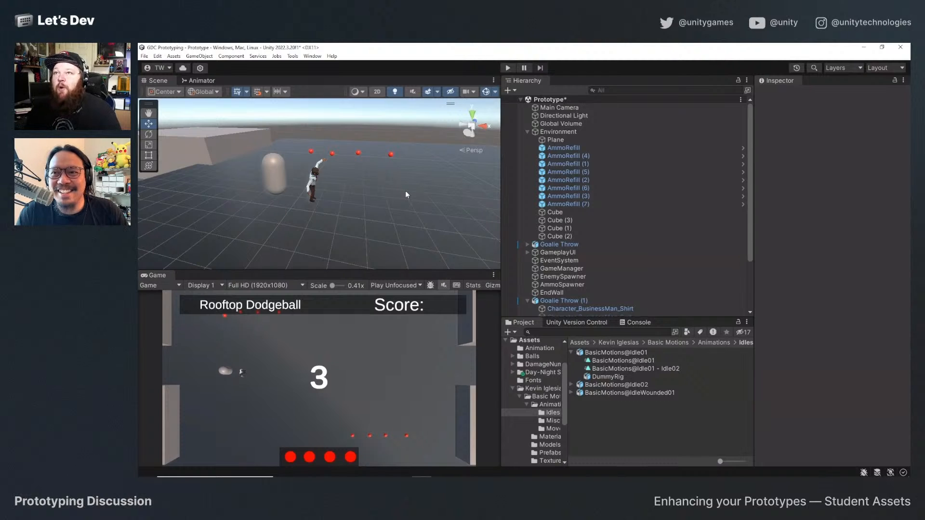
Review the idle state in the HeroLive graph and look inside the BasicMotions@Run01 model in the Movement animations folder.
left_click(207, 82)
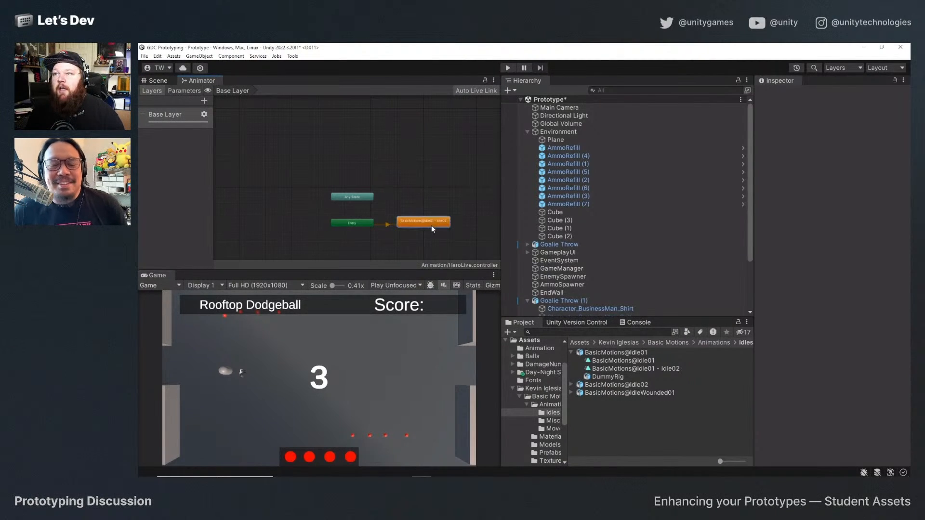
left_click_drag(432, 225, 433, 221)
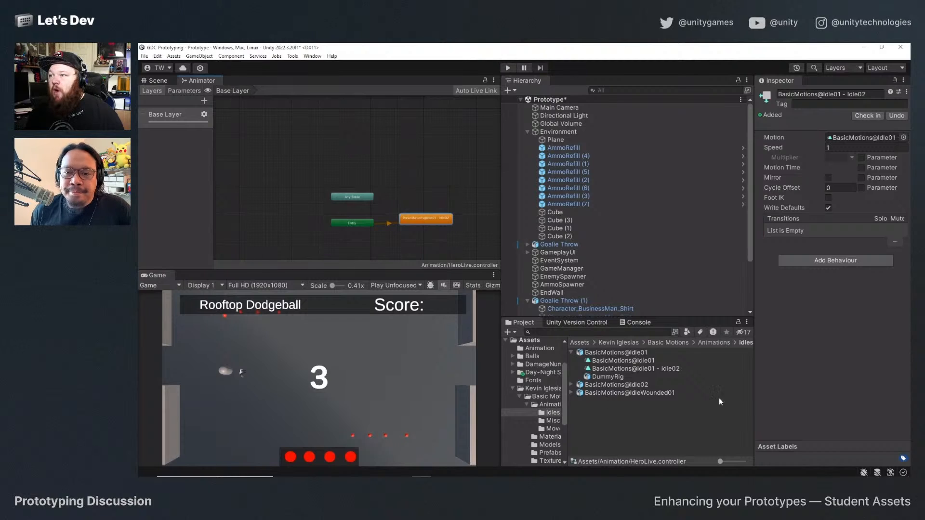
left_click(714, 341)
double_click(604, 369)
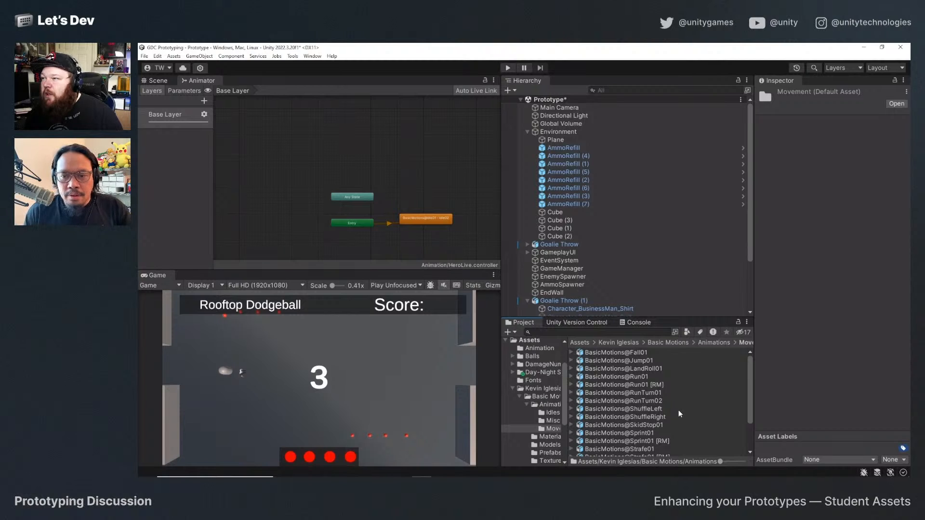
left_click(641, 376)
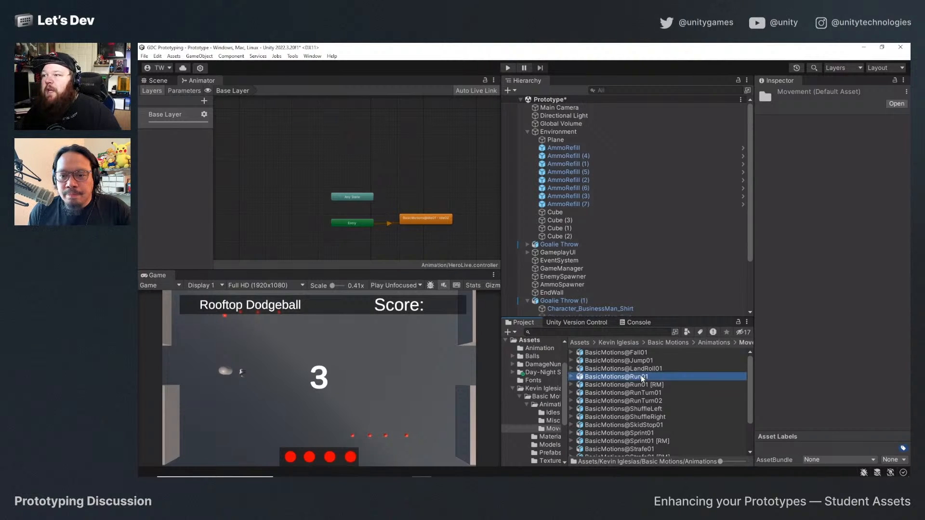
left_click(572, 376)
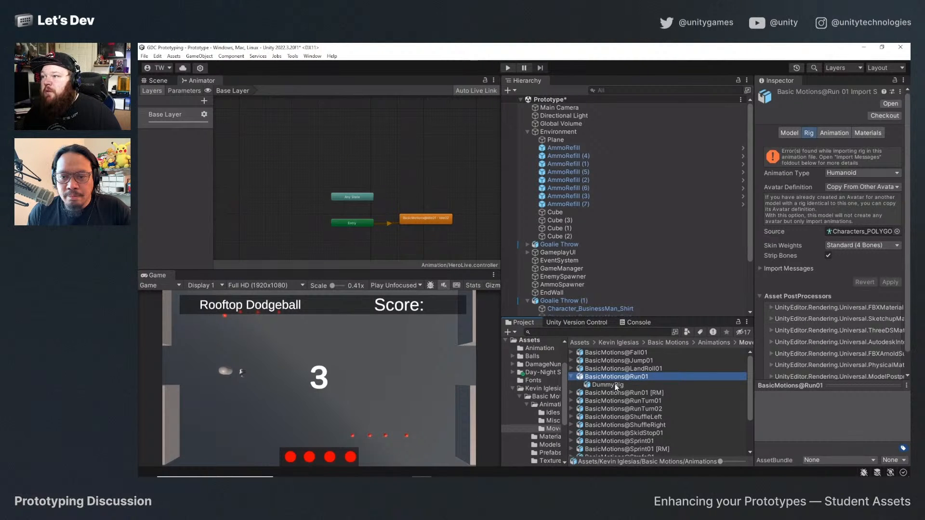
left_click(572, 377)
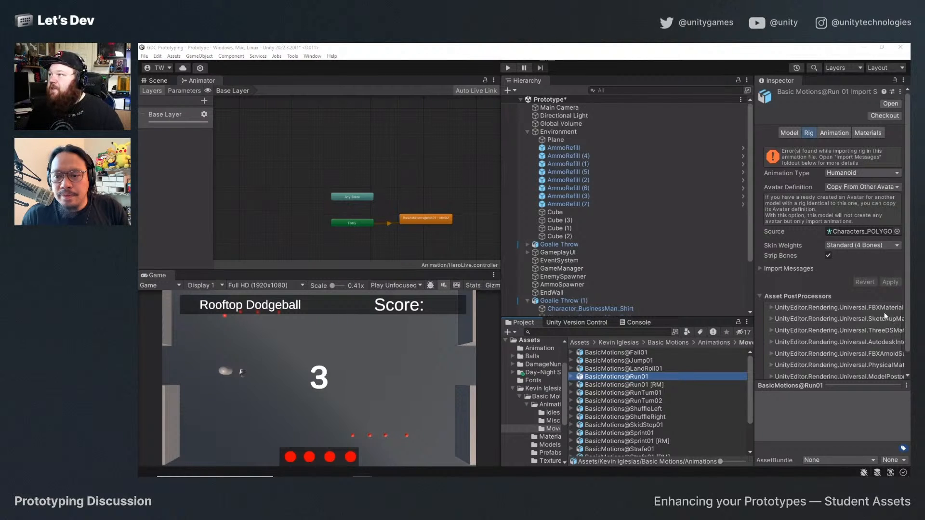
Examine the rig, animation and model import settings of BasicMotions@Run01 in a widened Inspector.
scroll(820, 233, "down", 1)
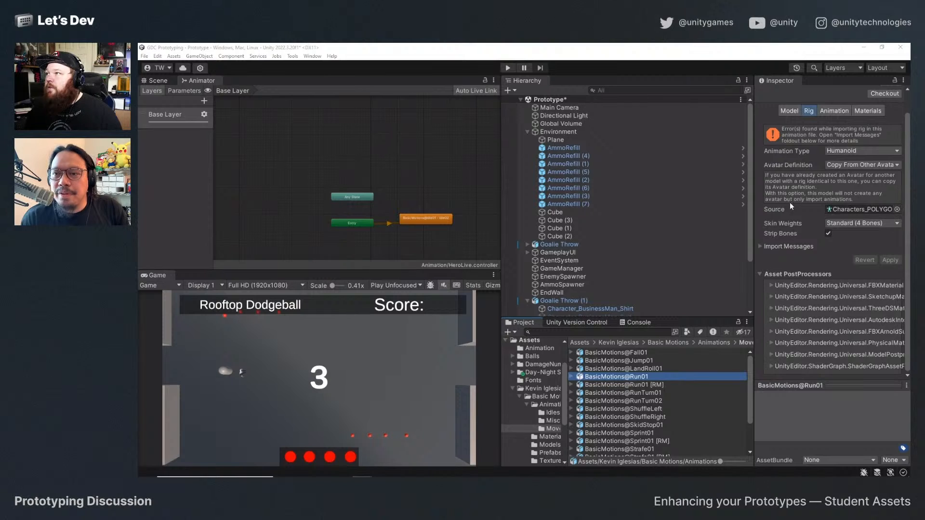
scroll(801, 216, "up", 1)
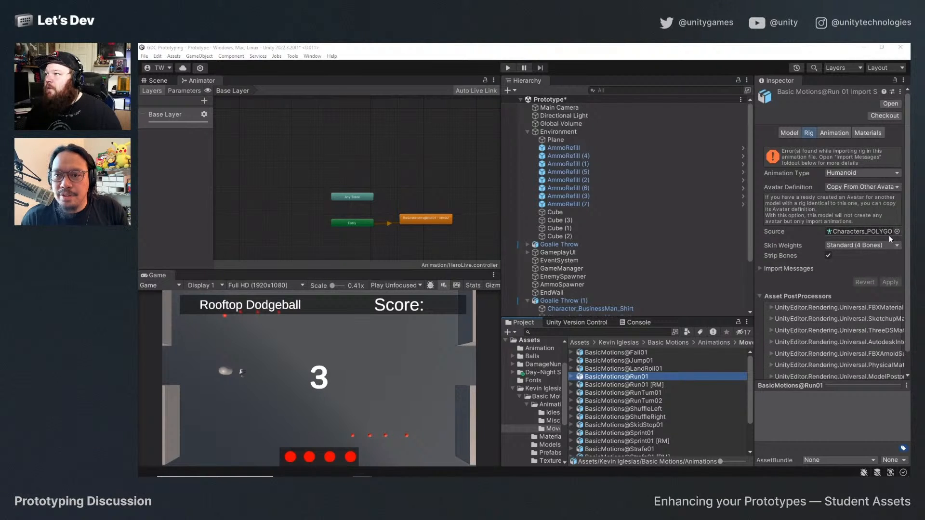
left_click_drag(811, 384, 852, 131)
left_click(835, 133)
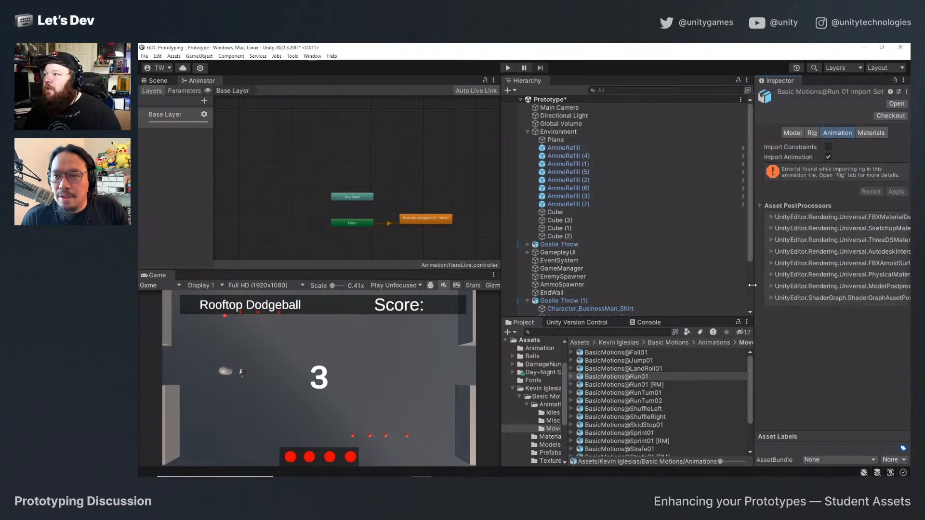
left_click_drag(754, 434, 636, 441)
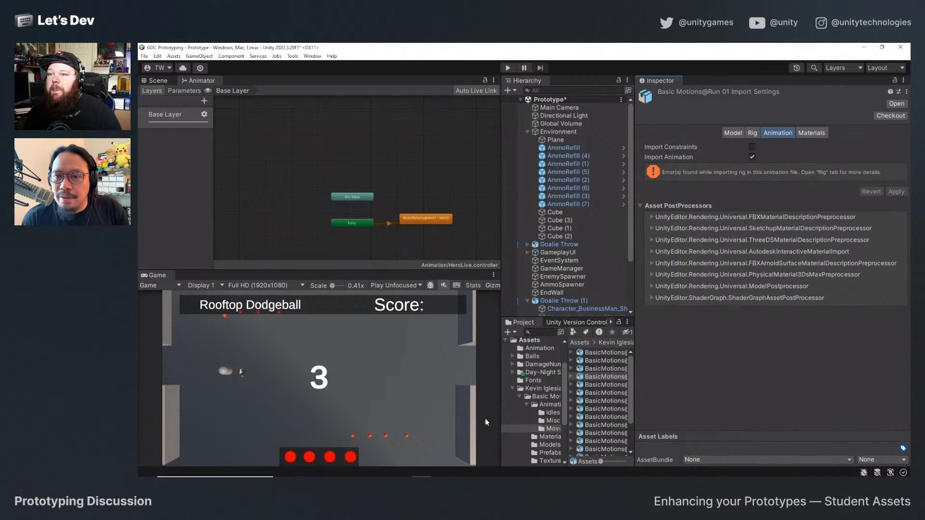
left_click(750, 132)
left_click(736, 132)
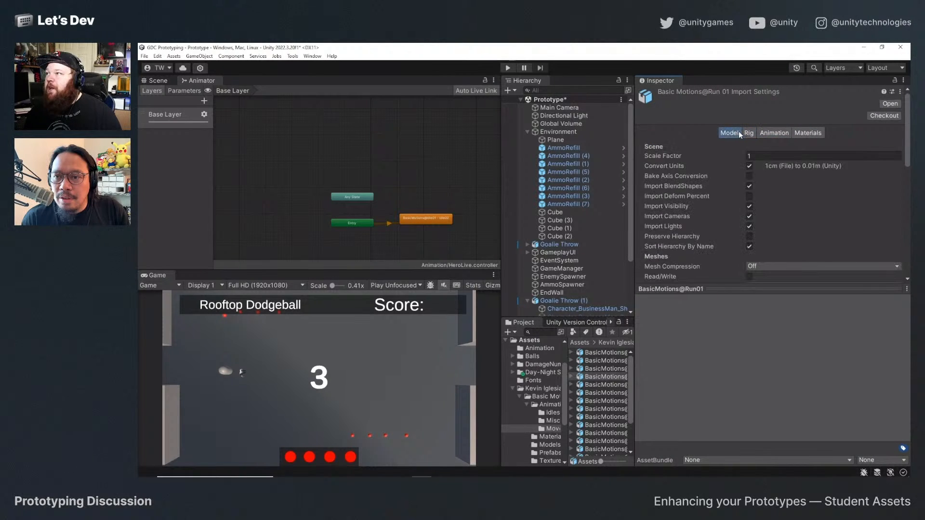
scroll(721, 244, "down", 6)
scroll(726, 256, "up", 10)
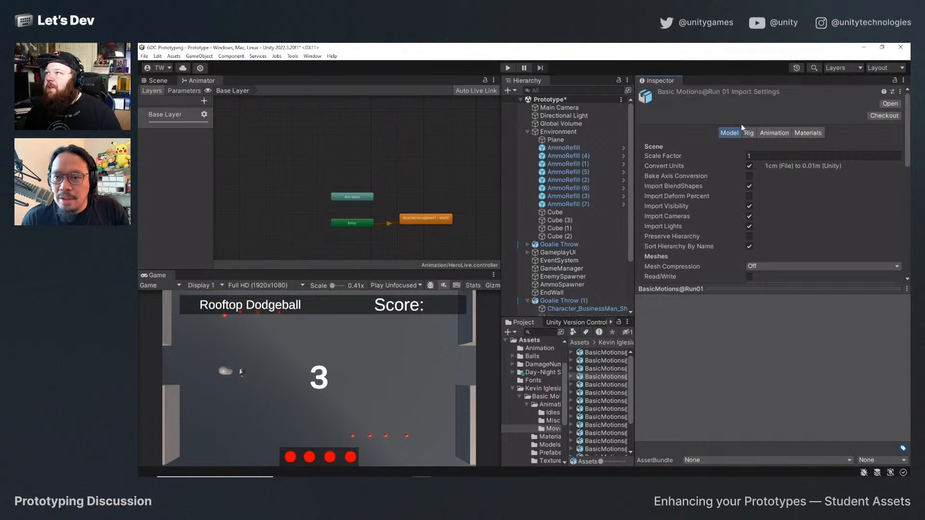
Review the available source avatars for the BasicMotions@Run01 rig and keep the current selection.
left_click(750, 133)
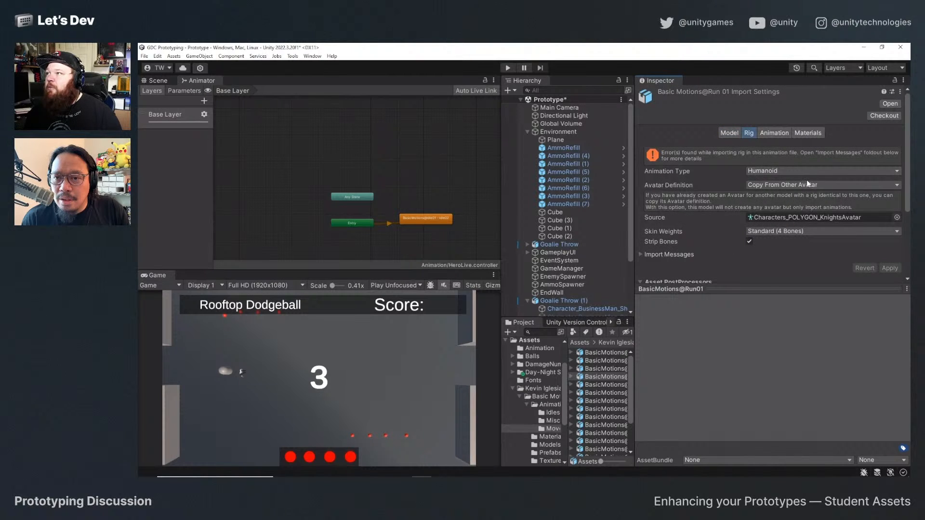
left_click(897, 218)
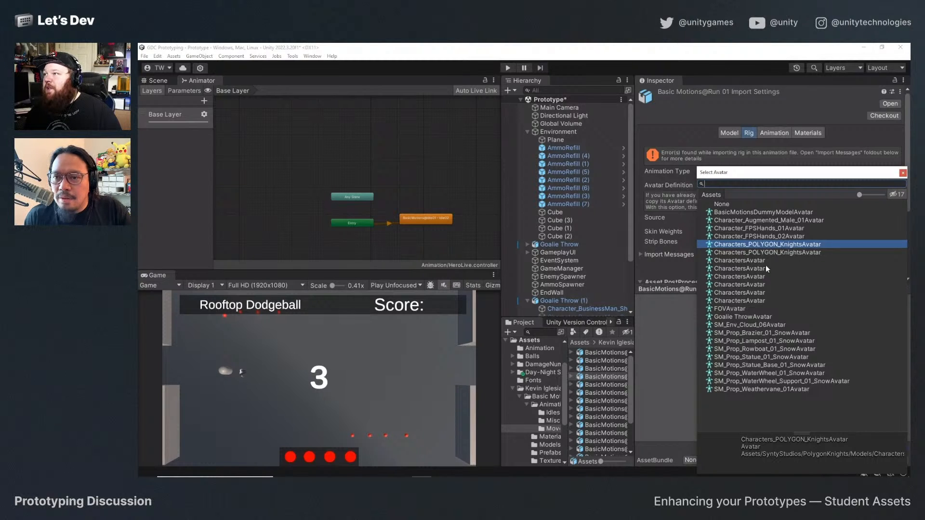
left_click(903, 172)
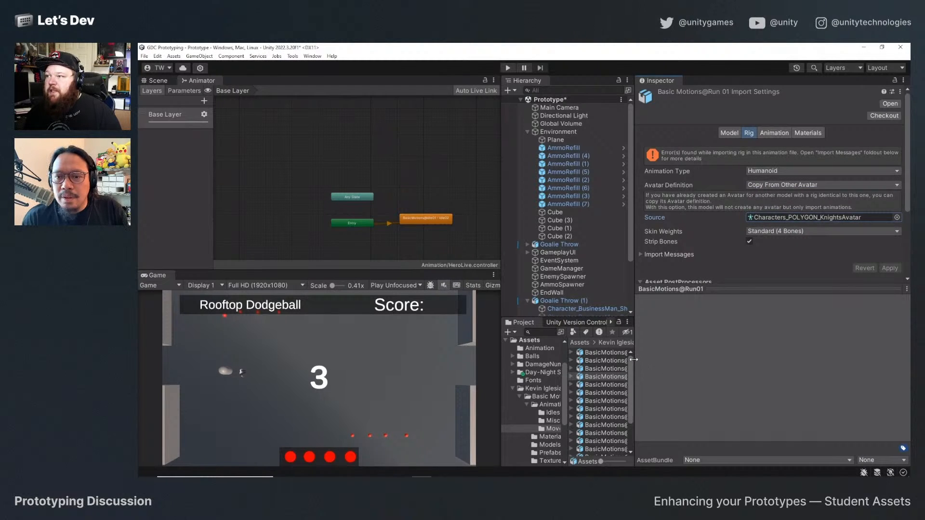
Widen the Project area and compare the contents of the BasicMotions@Run01 and BasicMotions@LandRoll01 models.
left_click_drag(634, 359, 721, 361)
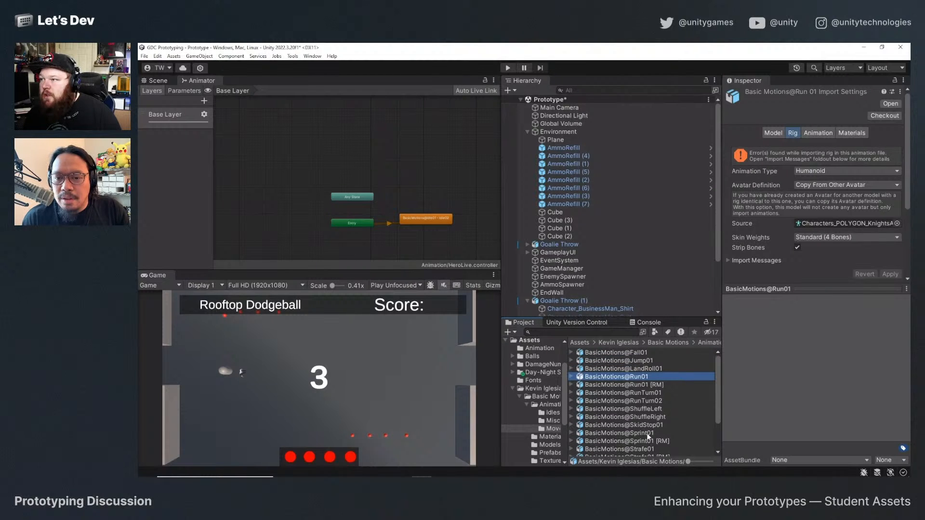
left_click(571, 376)
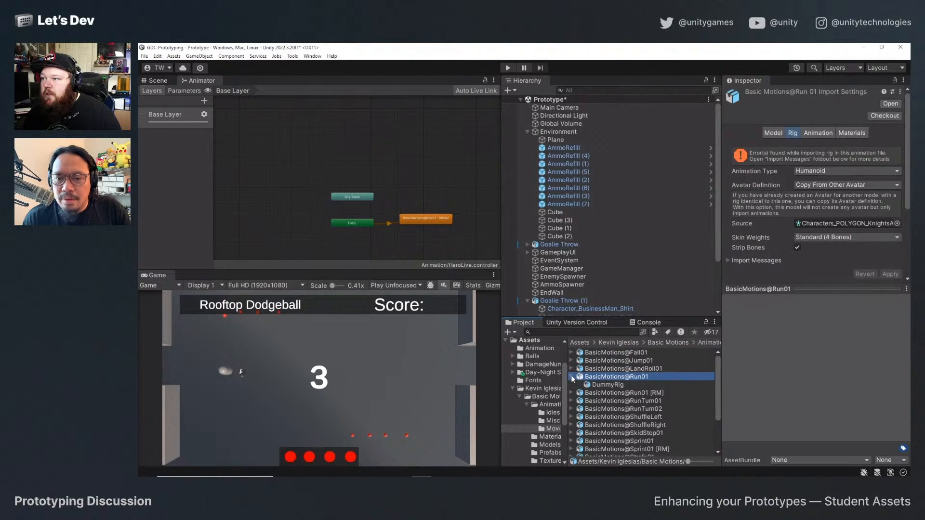
left_click(571, 376)
left_click_drag(570, 370, 570, 369)
left_click(572, 369)
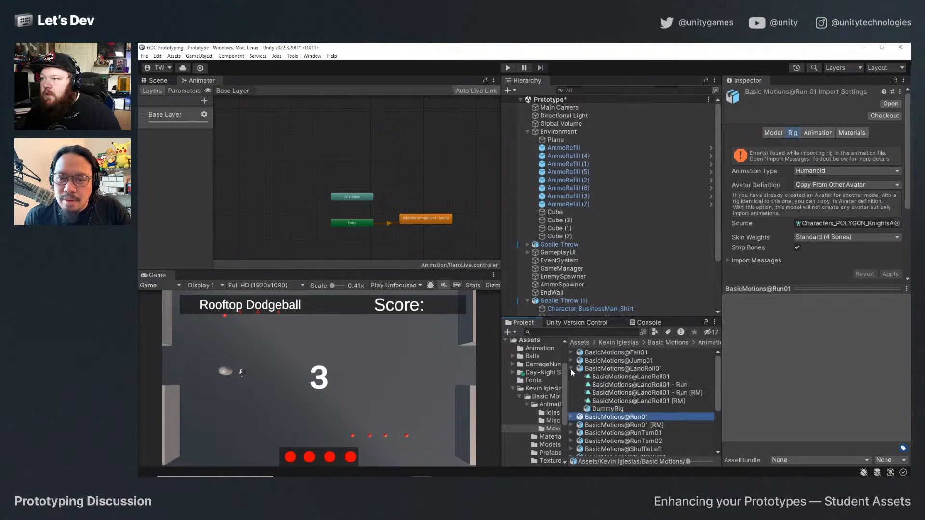
left_click(571, 369)
left_click(570, 376)
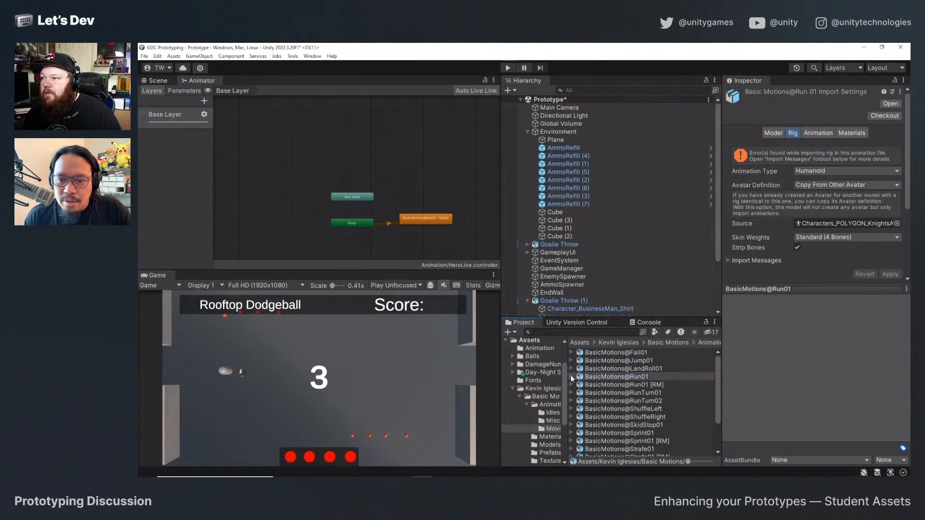
left_click(571, 376)
left_click(571, 375)
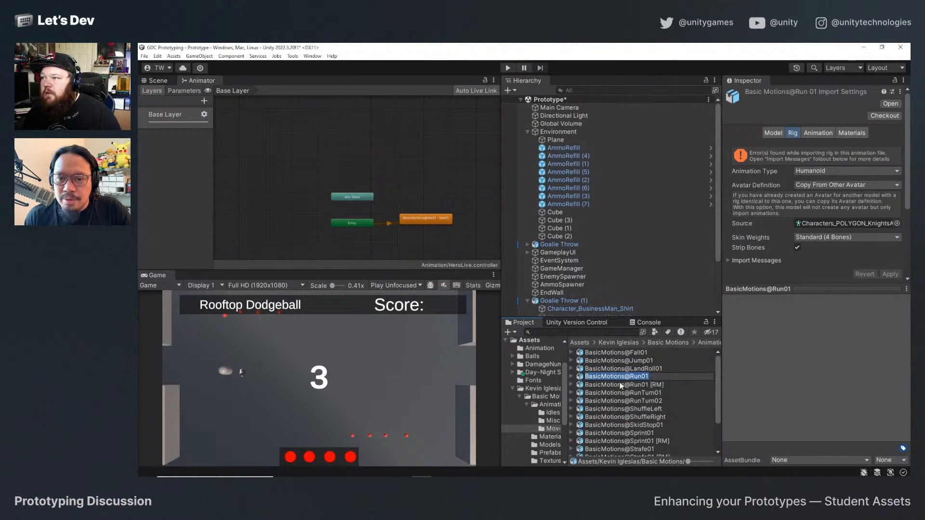
left_click(571, 368)
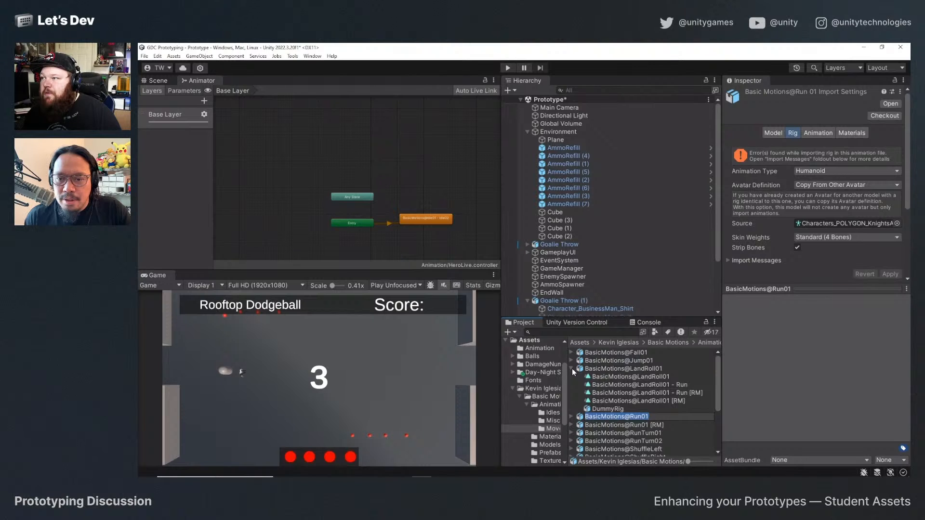
left_click(572, 368)
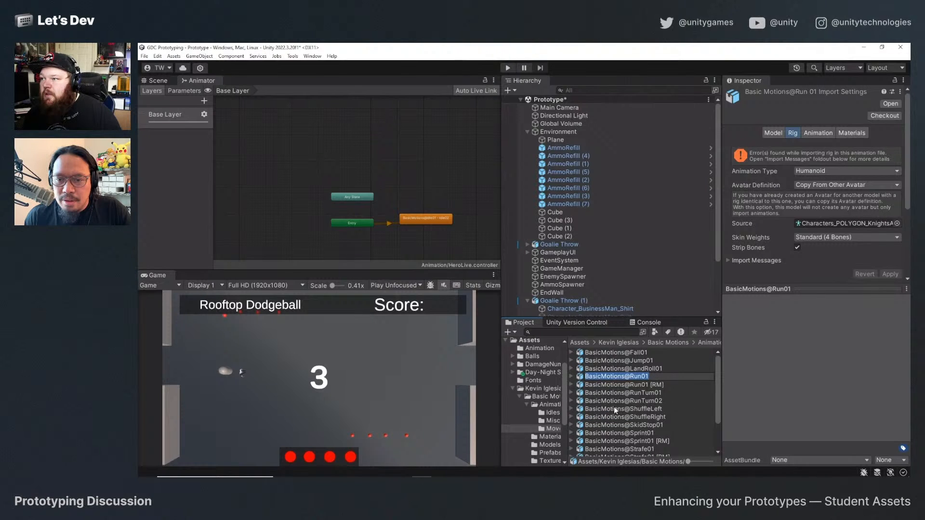
Preview the BasicMotions@Run01 - Forwards [RM] clip inside the BasicMotions@Run01 [RM] model and save the scene.
left_click(640, 384)
left_click(571, 384)
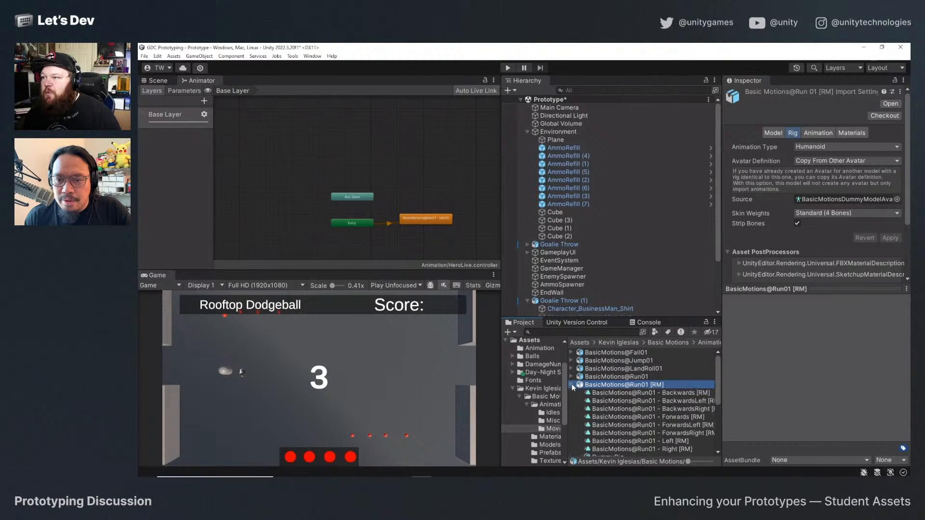
left_click(648, 416)
left_click(730, 299)
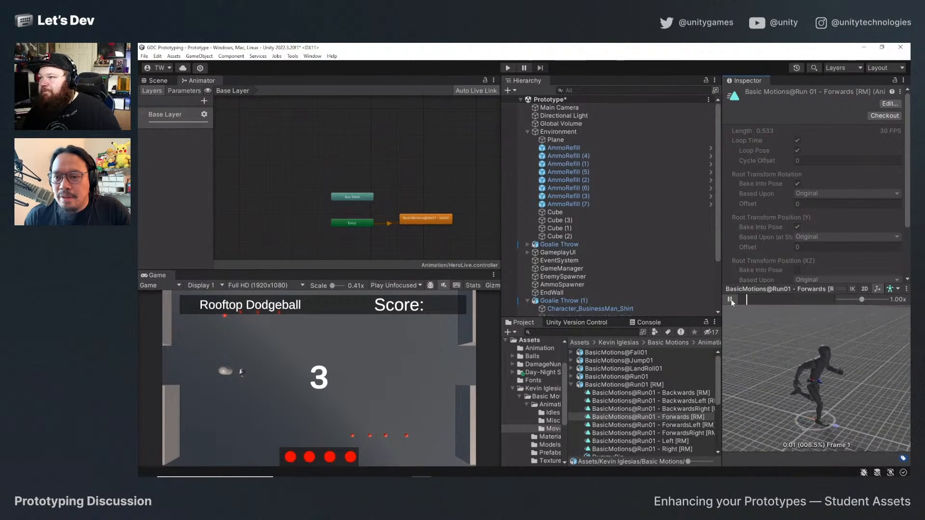
left_click(730, 299)
left_click(645, 382)
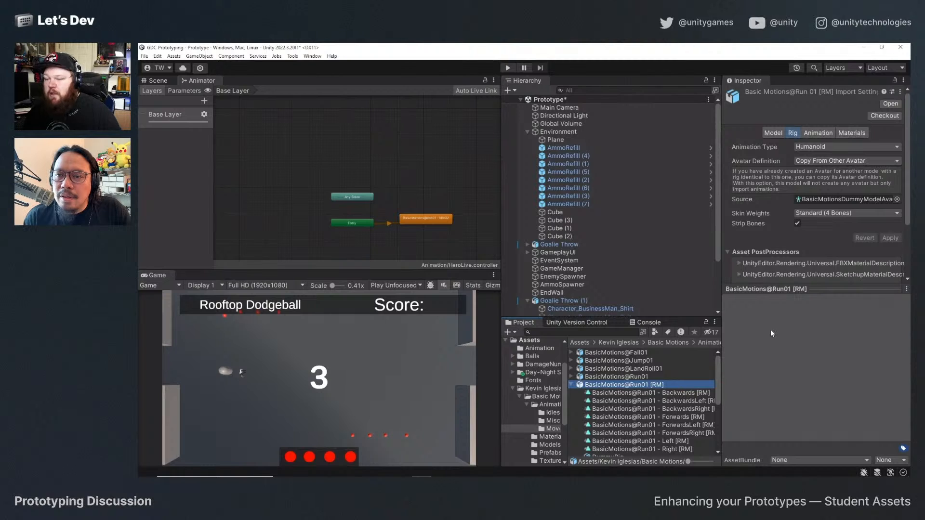
key("ctrl+s")
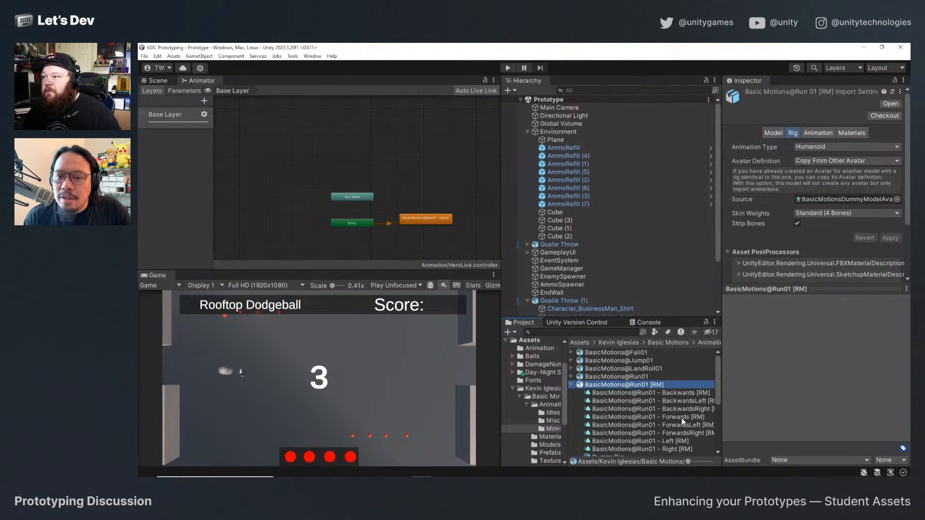
Add the BasicMotions@Run01 - Forwards [RM] clip as a state between idle and Exit in the HeroLive graph, and show the controller's parameters.
left_click_drag(681, 418, 454, 235)
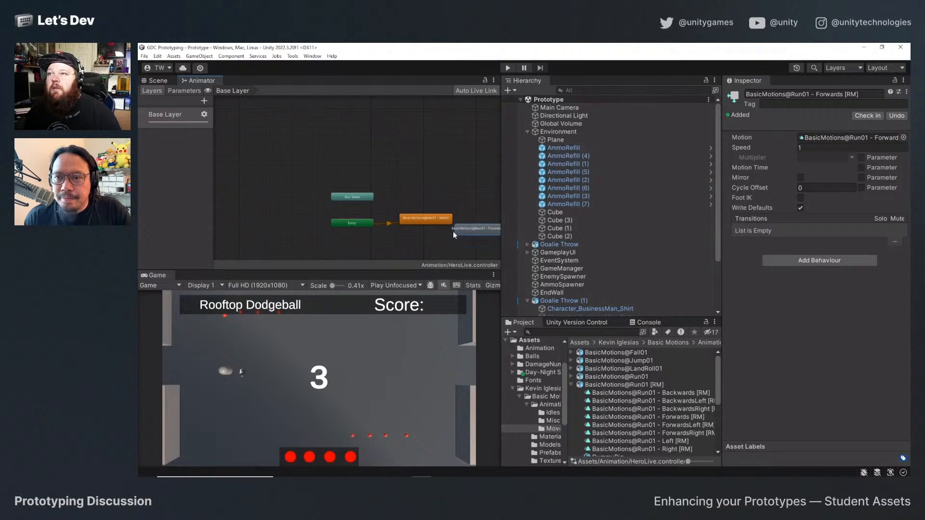
middle_click_drag(467, 244, 358, 222)
scroll(383, 220, "up", 1)
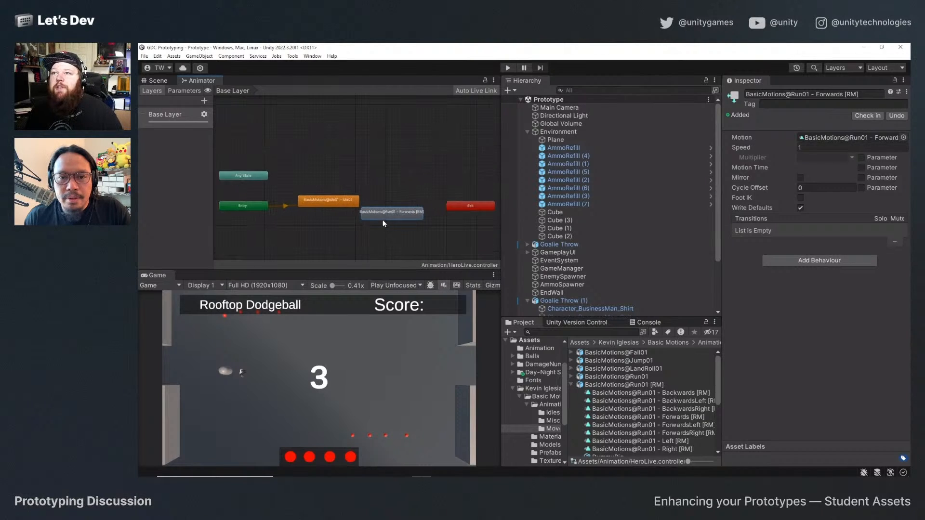
left_click_drag(404, 220, 404, 223)
left_click(183, 92)
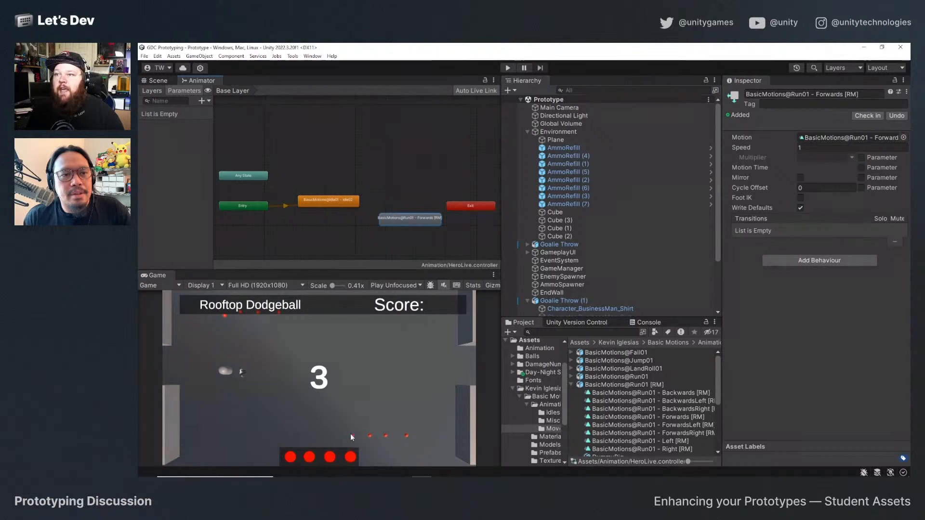
Switch to PlayerController.cs in Visual Studio, uncomment the "walking" if/else block in MoveCharacter, and save the script.
left_click(441, 469)
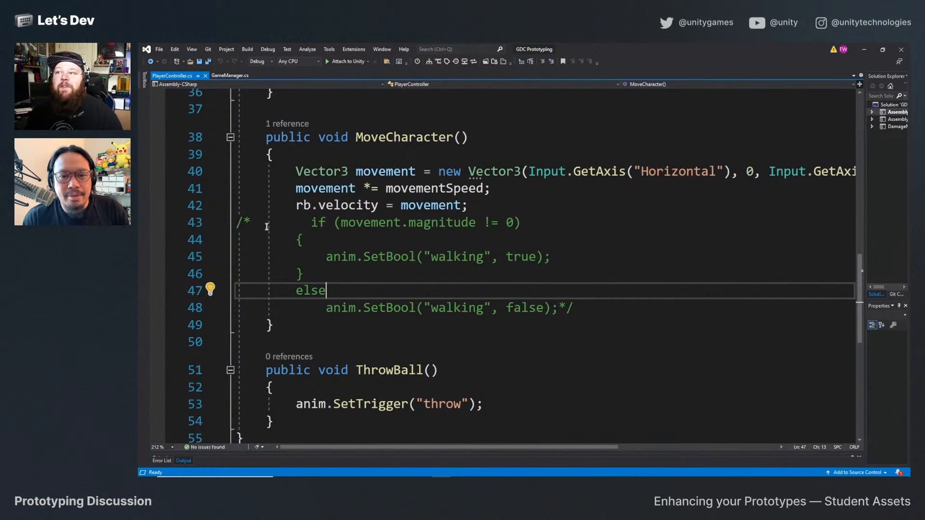
left_click(581, 313)
key("BackSpace")
key("BackSpace")
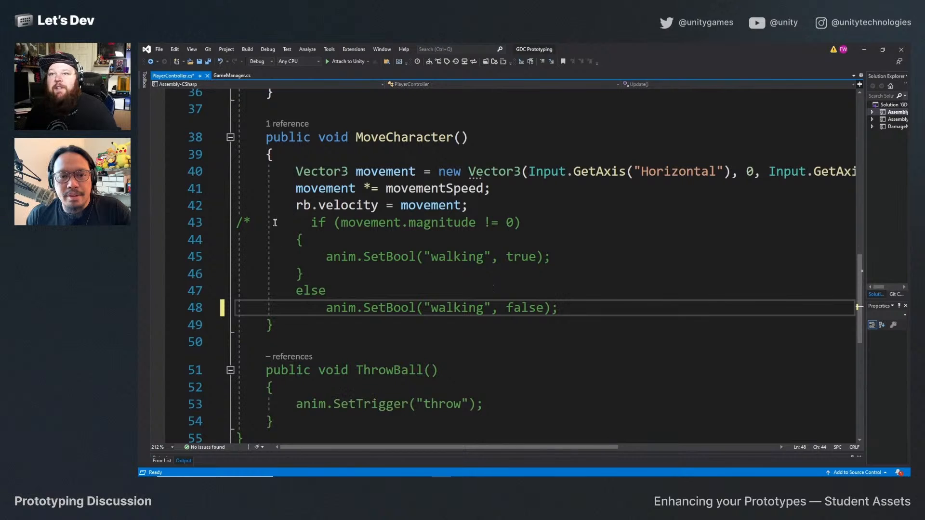
left_click(273, 223)
key("BackSpace")
key("BackSpace")
key("BackSpace")
key("BackSpace")
key("BackSpace")
key("ctrl+s")
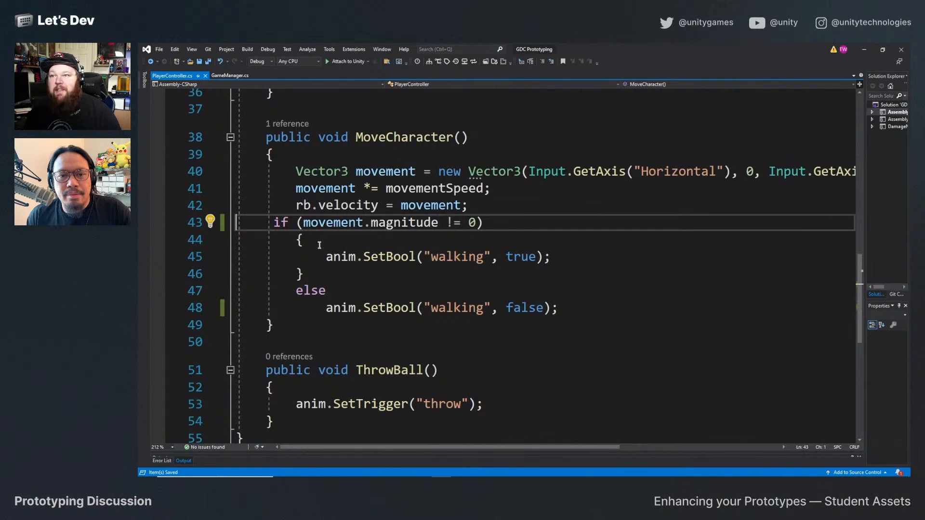
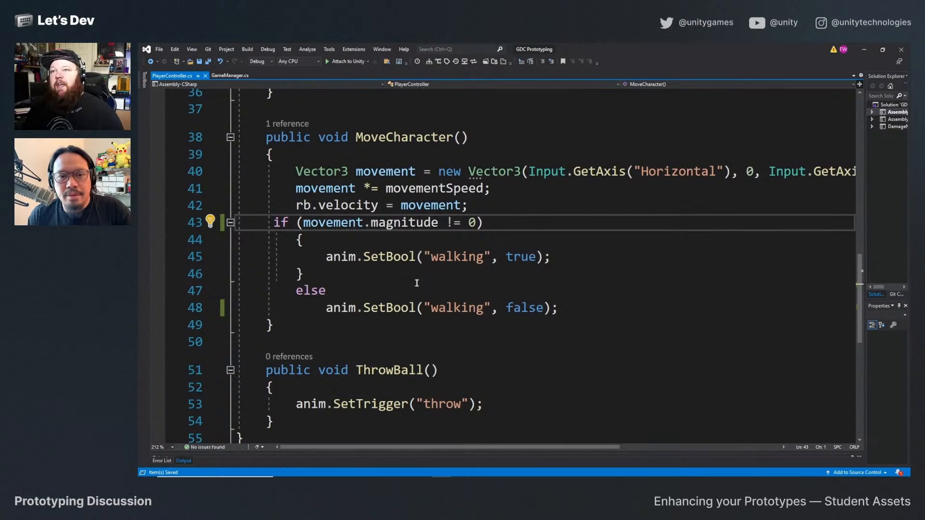
Insert a blank line after the rb.velocity assignment in MoveCharacter and switch back to the Unity editor.
left_click(487, 214)
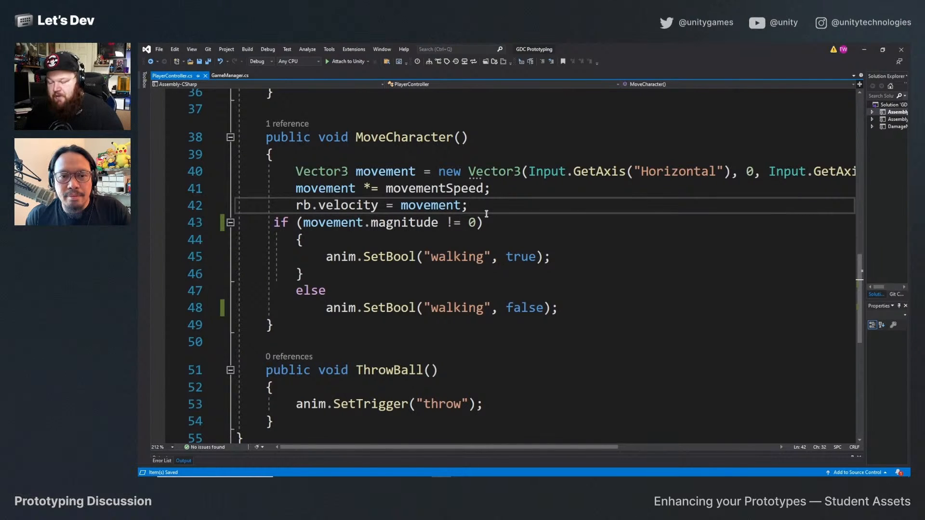
key("Return")
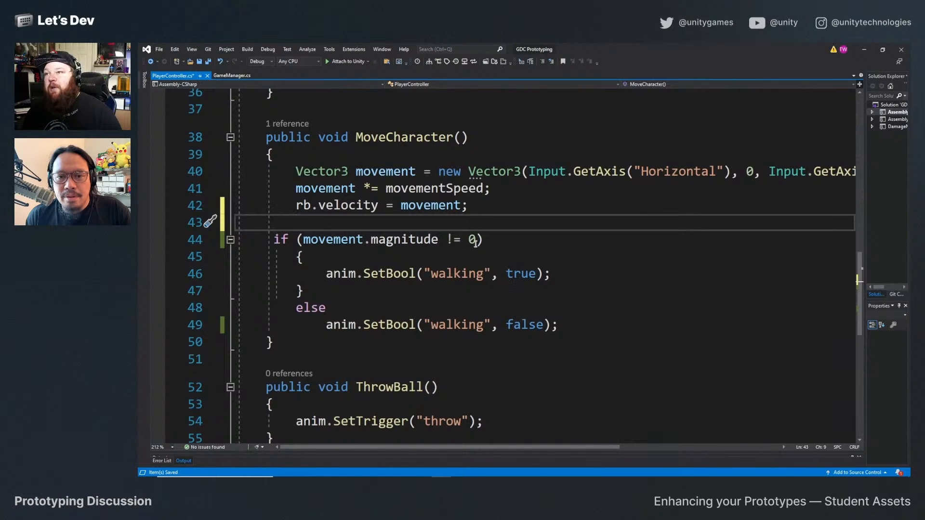
key("alt+Tab")
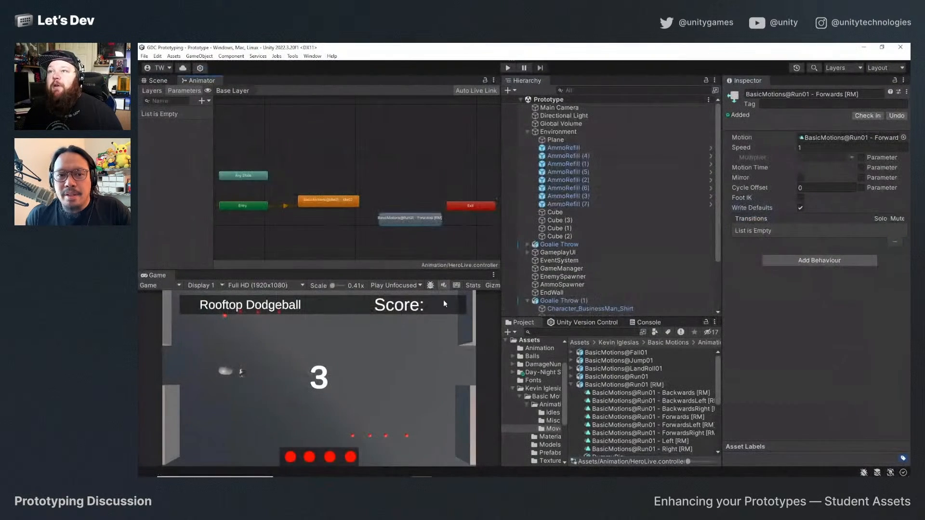
Align the BasicMotions@Run01 - Forwards [RM] state beside the idle state and create transitions between the two in both directions.
mouse_move(412, 217)
left_mouse_down()
mouse_move(412, 205)
mouse_move(401, 203)
left_mouse_up()
right_click(355, 201)
left_click(374, 205)
left_click(402, 209)
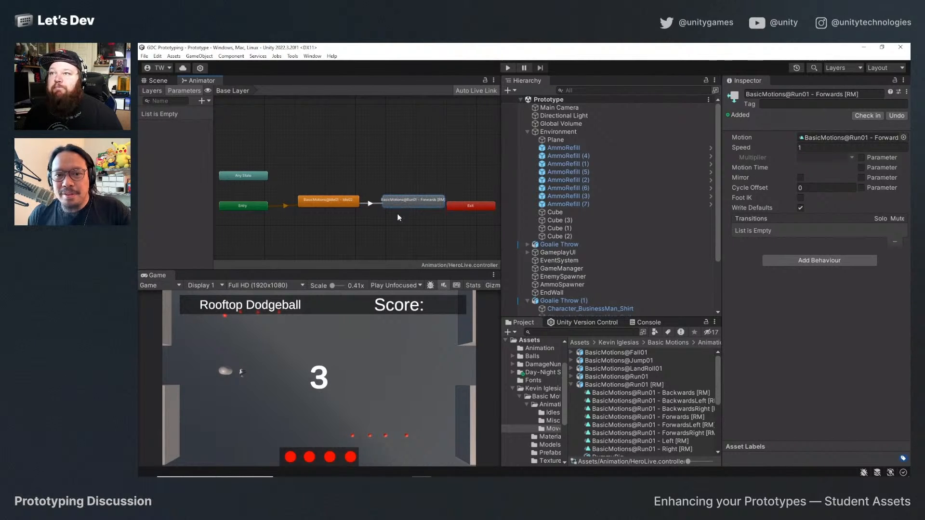
right_click(421, 200)
left_click(445, 215)
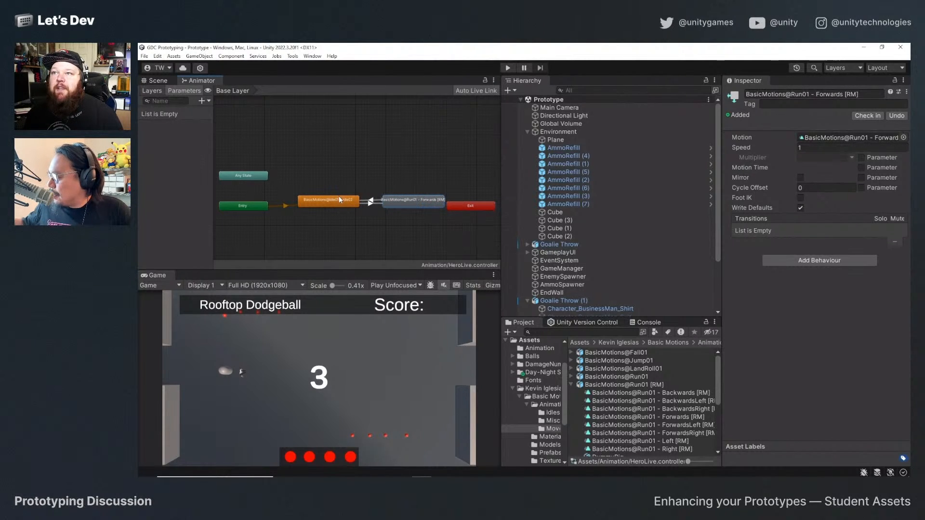
left_click(339, 198)
Add a Bool parameter named walking to the HeroLive controller.
left_click(202, 100)
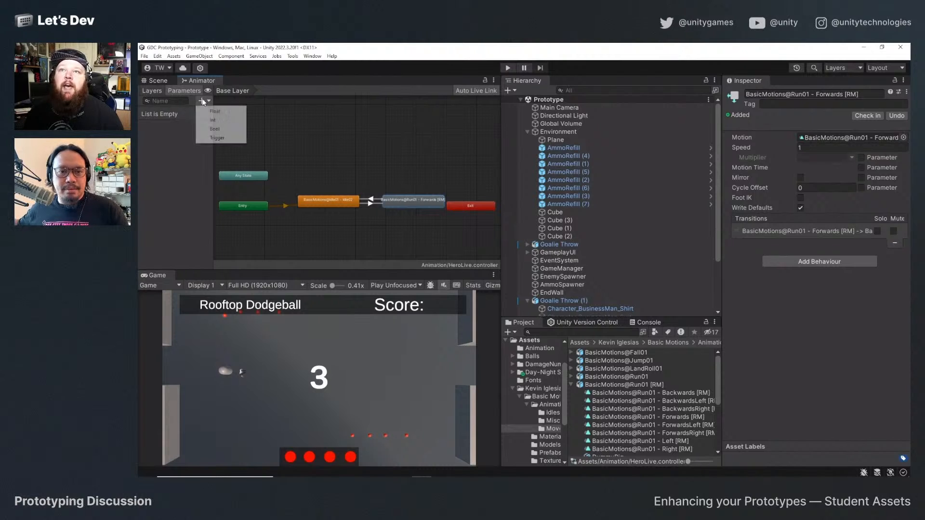
left_click(231, 129)
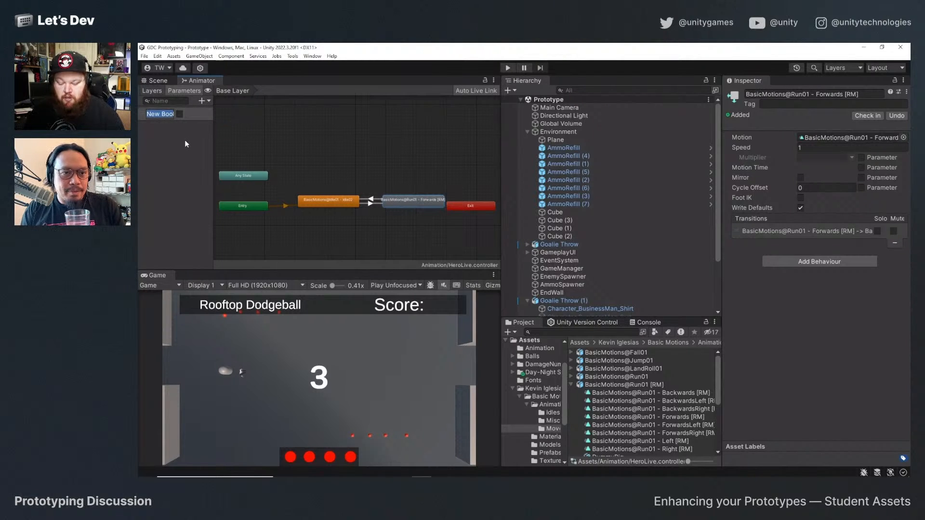
type("walking")
key("Return")
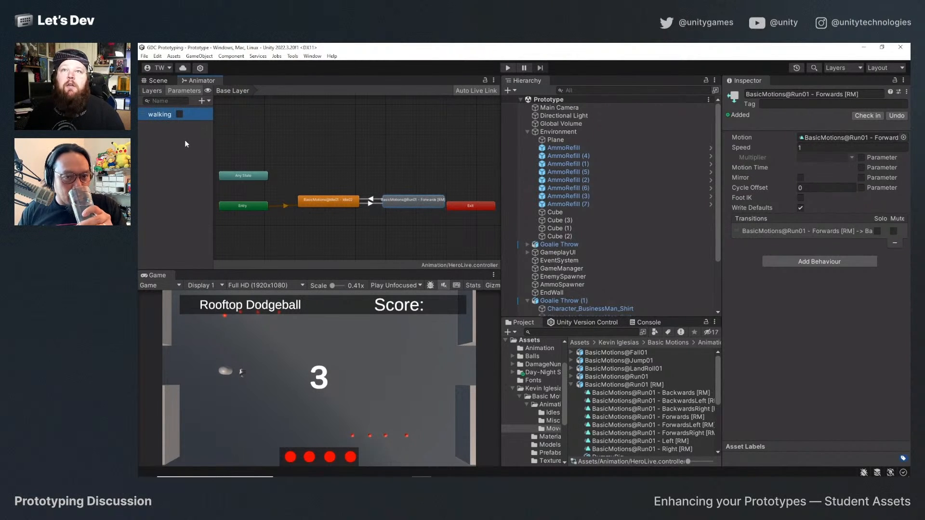
On the idle-to-run transition, disable Has Exit Time and add the condition walking = true.
left_click(364, 203)
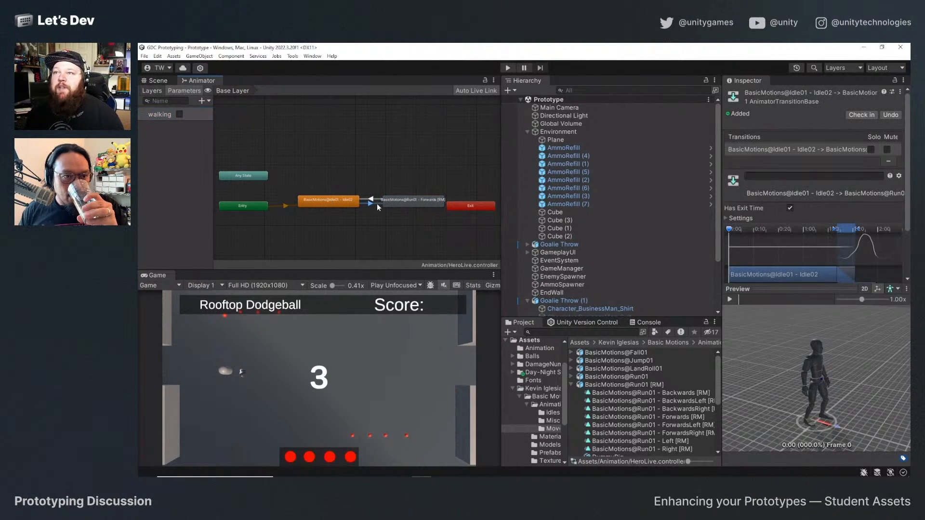
left_click(790, 208)
scroll(793, 212, "down", 3)
scroll(793, 221, "down", 2)
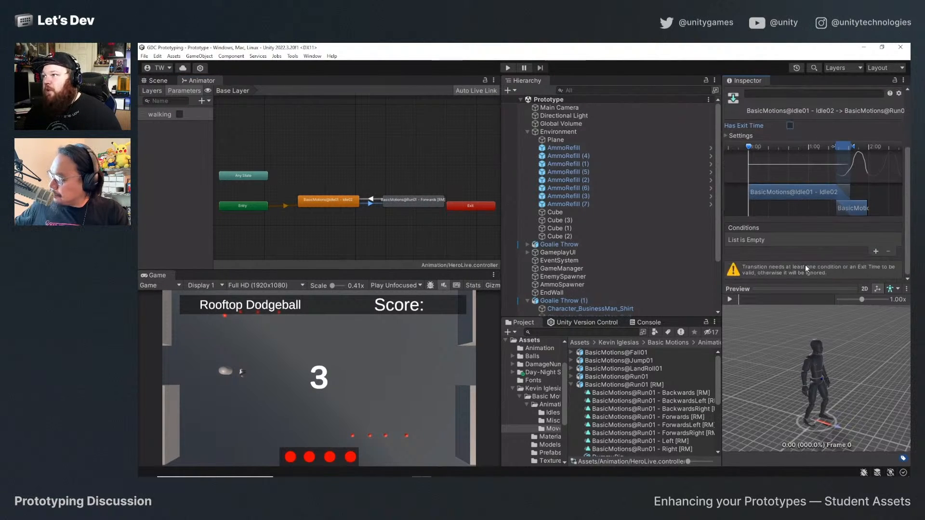
left_click(877, 251)
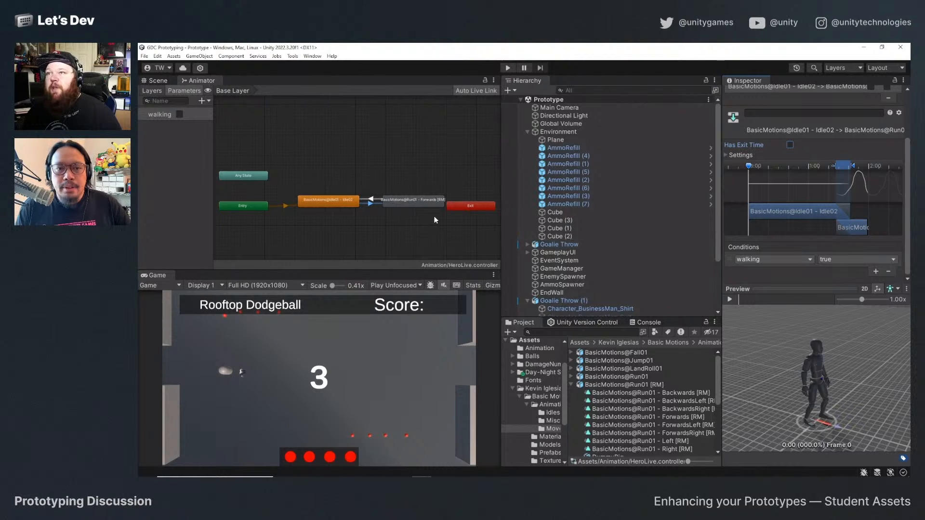
On the run-to-idle transition, add the condition walking = false and disable Has Exit Time.
left_click(366, 198)
left_click(876, 253)
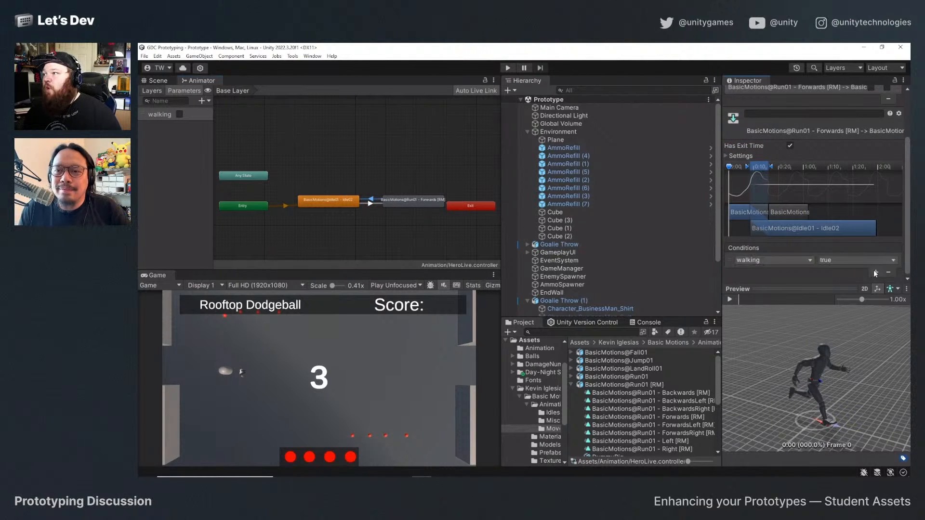
left_click(849, 263)
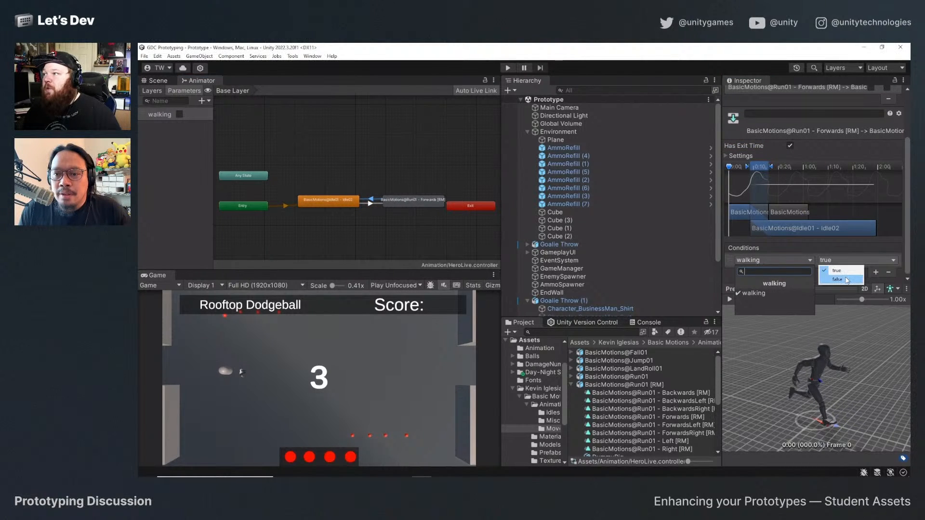
left_click(830, 270)
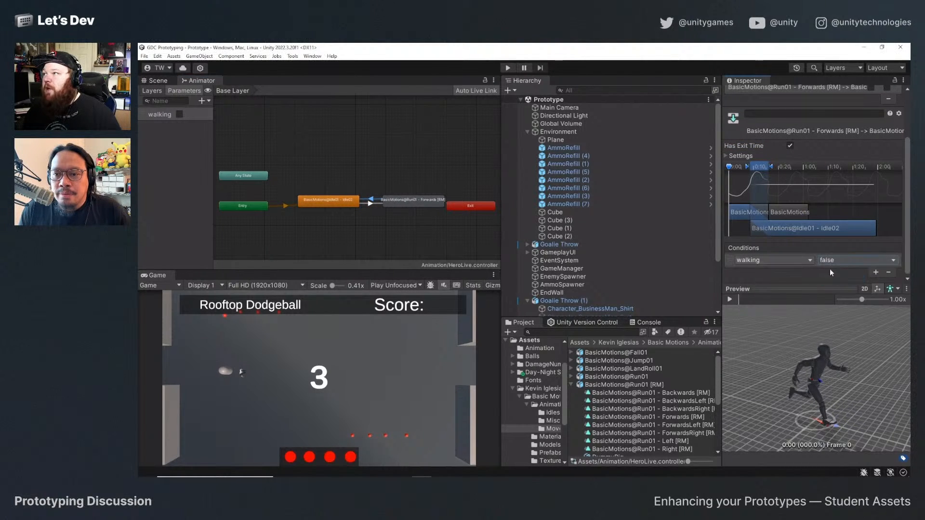
left_click(790, 146)
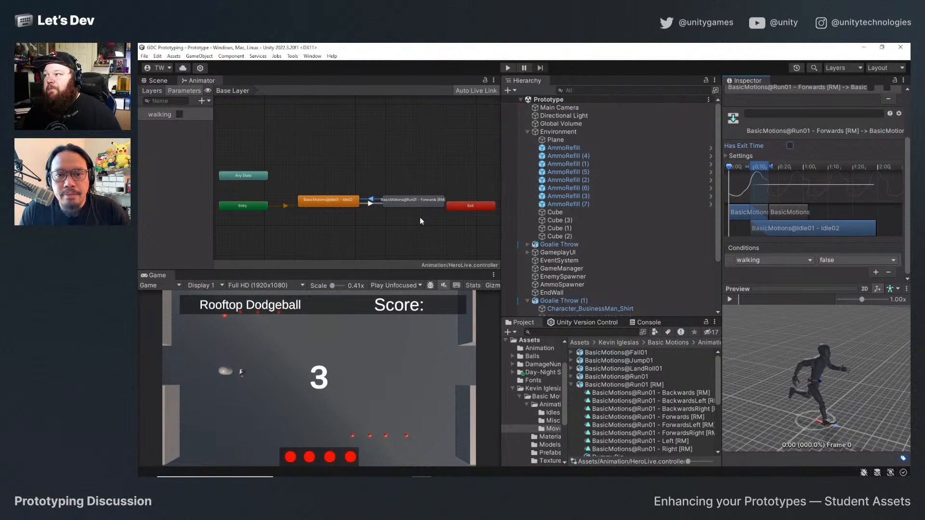
Return to the Scene view, disable Apply Root Motion on the Goalie Throw (1) Animator, and save the scene.
left_click(157, 80)
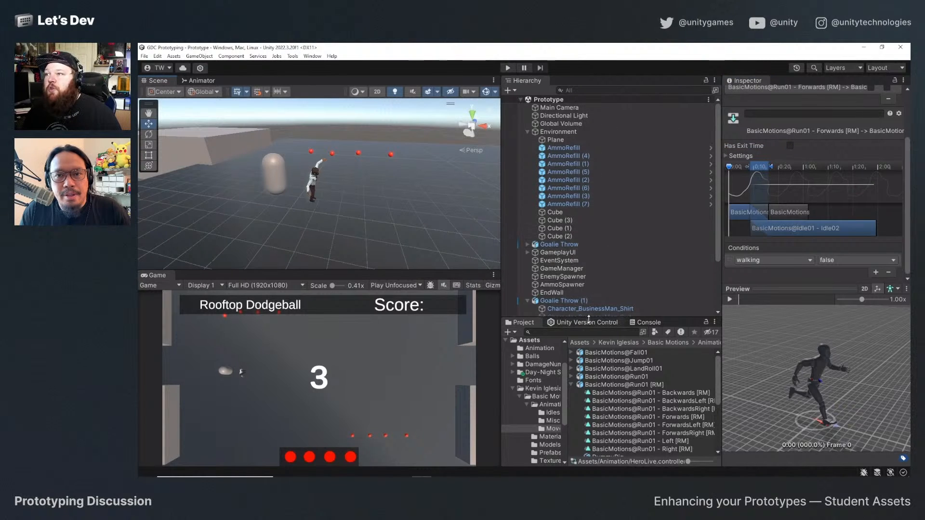
left_click(578, 300)
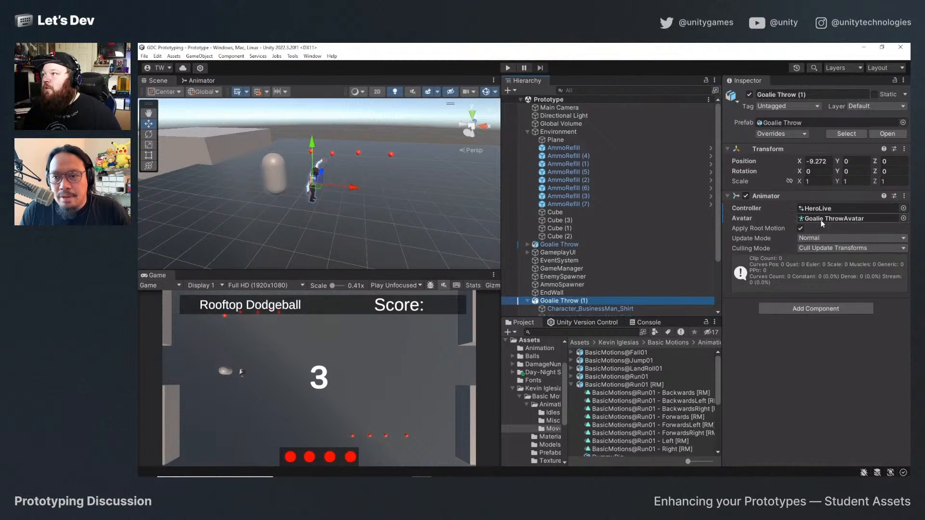
left_click(801, 228)
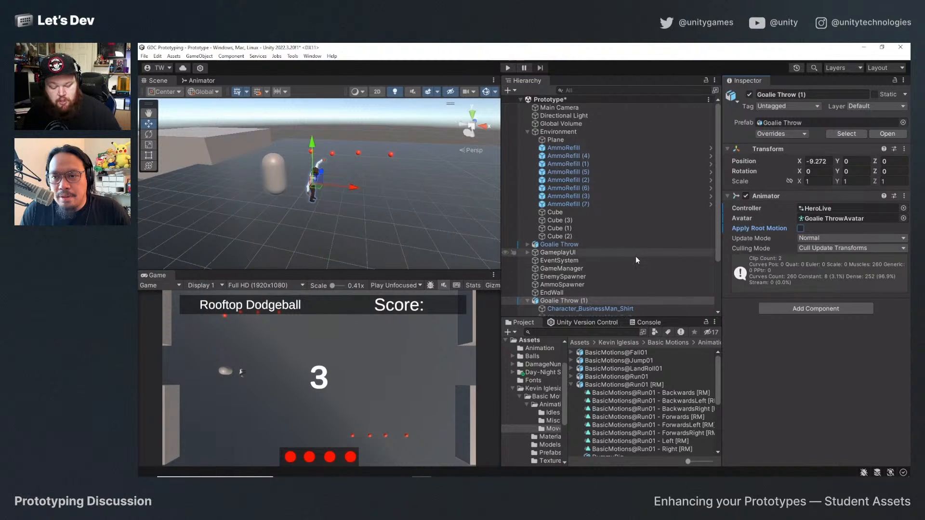
key("ctrl+s")
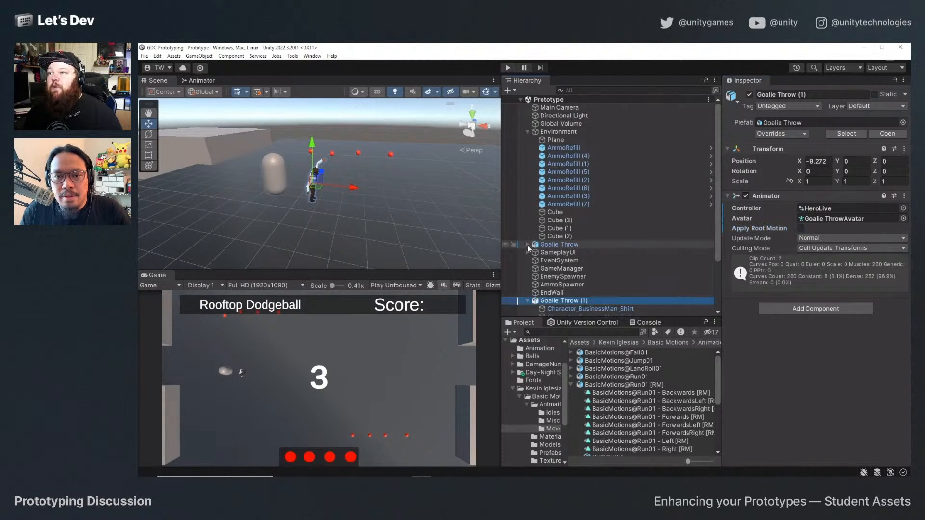
Examine the children and components of the original Goalie Throw object and compare them with Goalie Throw (1).
left_click(527, 245)
left_click(543, 245)
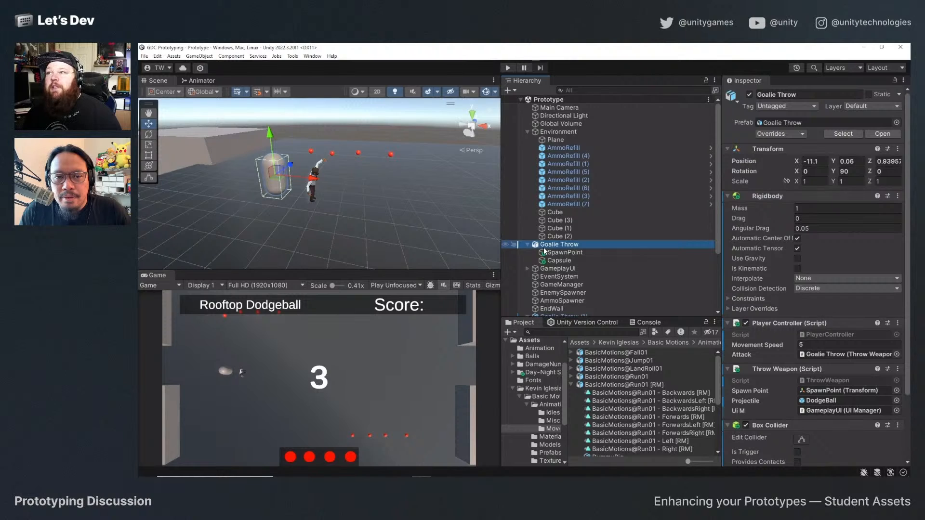
left_click(528, 244)
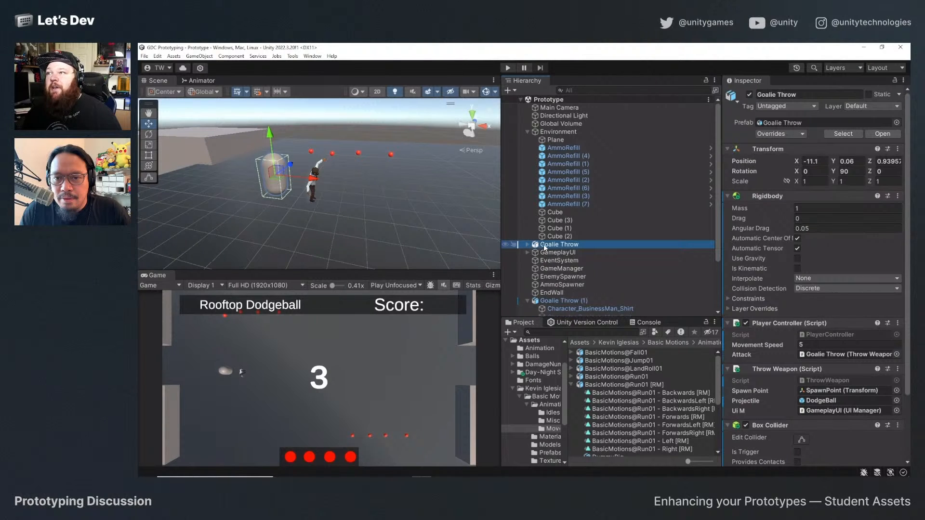
scroll(574, 270, "down", 2)
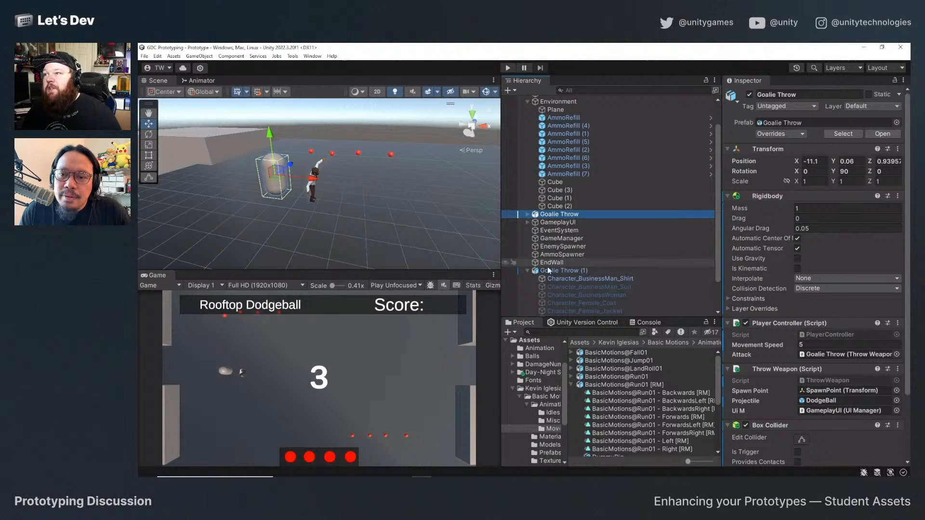
left_click(555, 216)
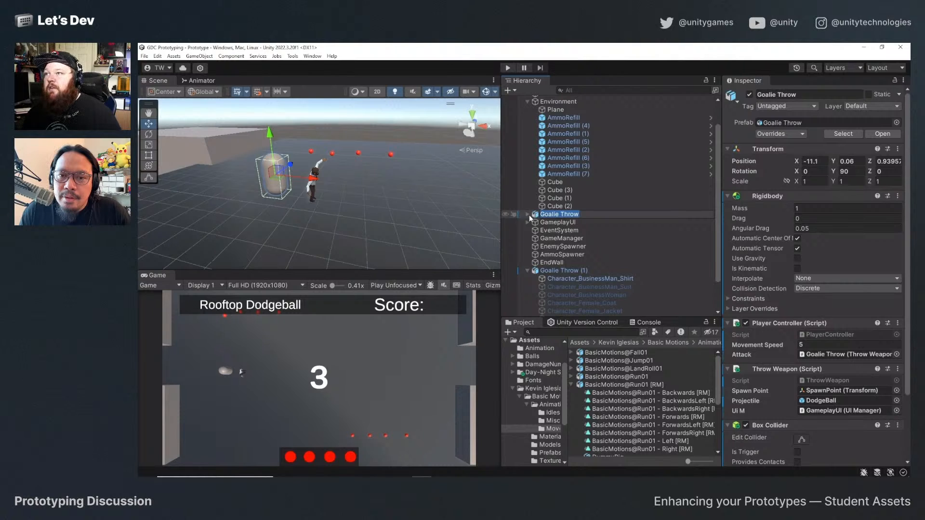
left_click(528, 215)
left_click(528, 215)
left_click(528, 215)
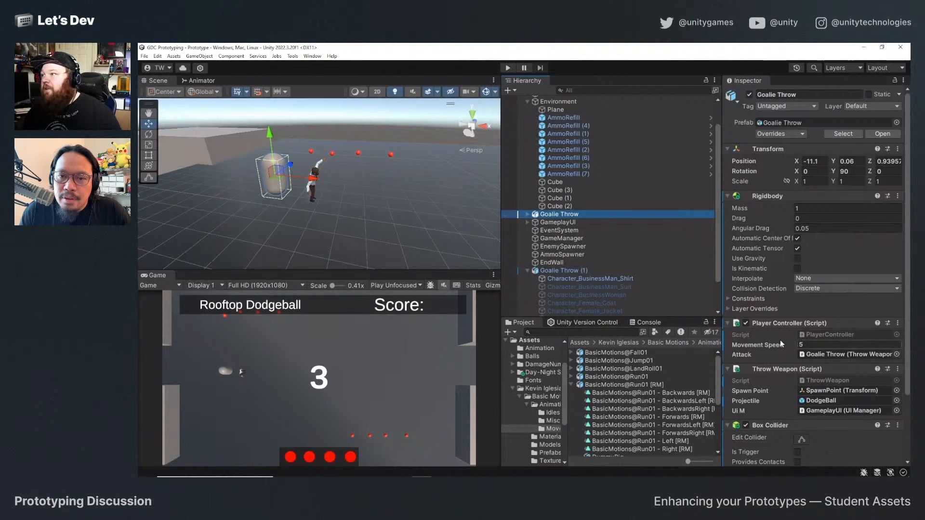
scroll(780, 340, "down", 3)
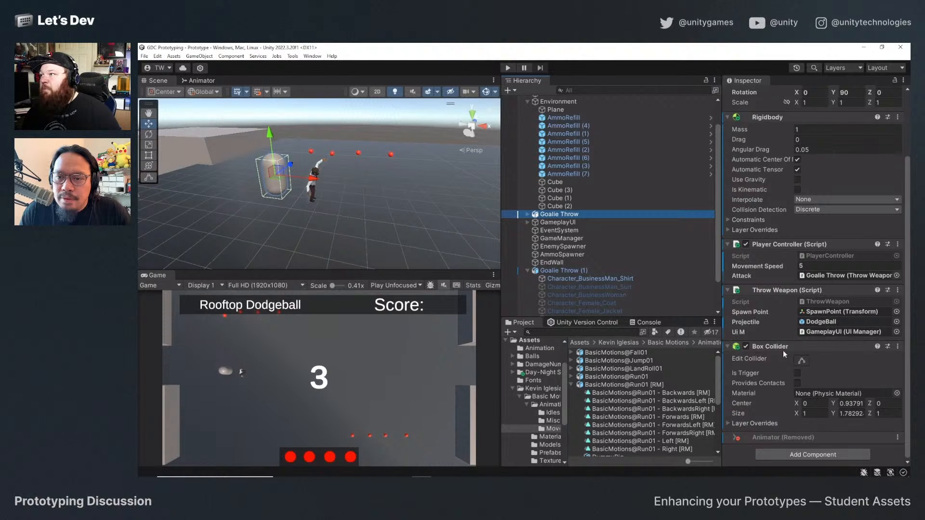
scroll(640, 246, "up", 3)
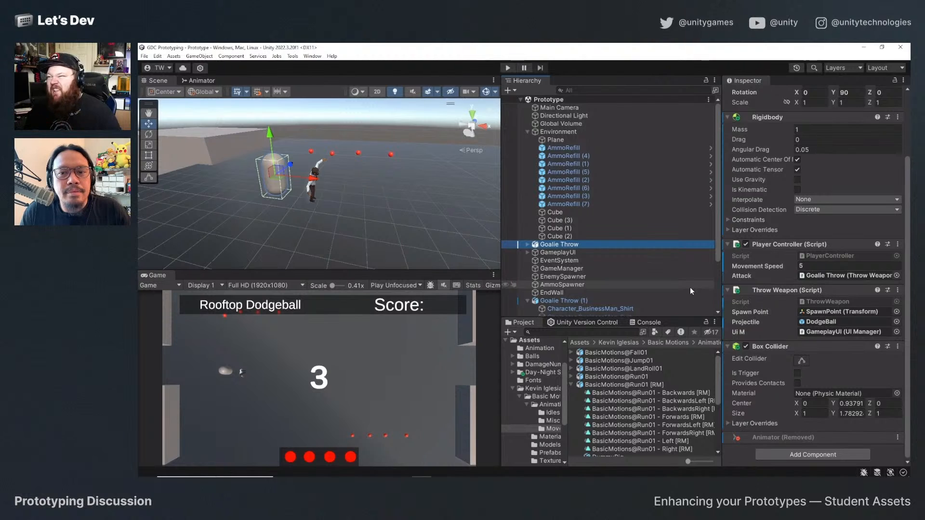
scroll(624, 264, "down", 1)
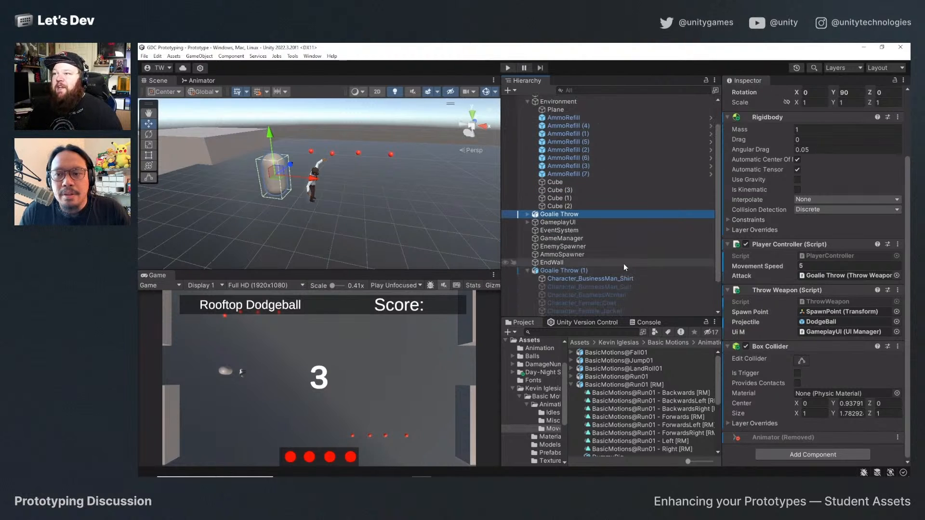
left_click(526, 271)
left_click(537, 302)
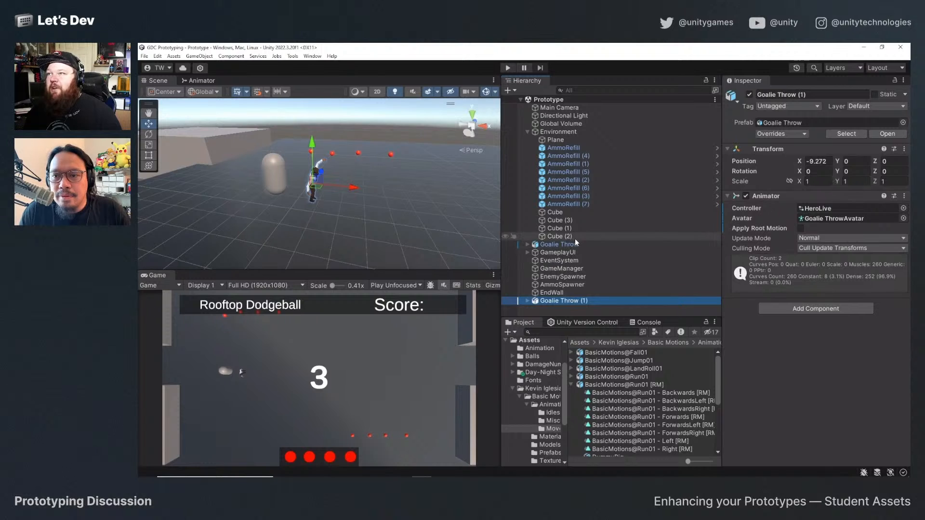
left_click(556, 245)
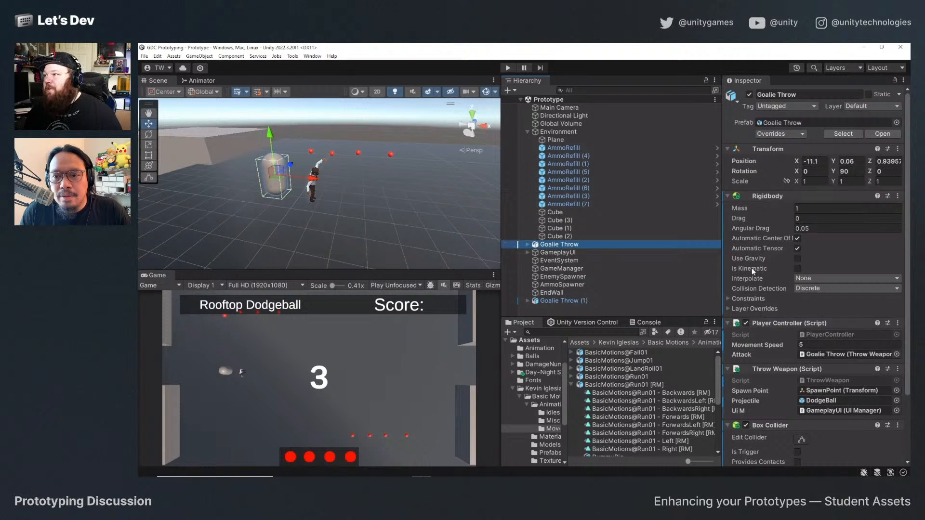
scroll(751, 268, "down", 3)
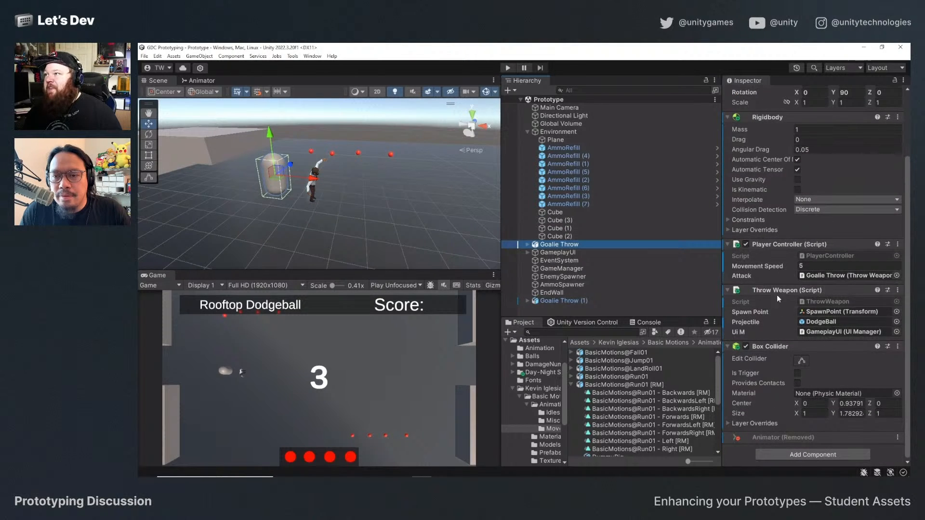
Add the Player Controller script to Goalie Throw (1) and set its Movement Speed to 5.
left_click(549, 301)
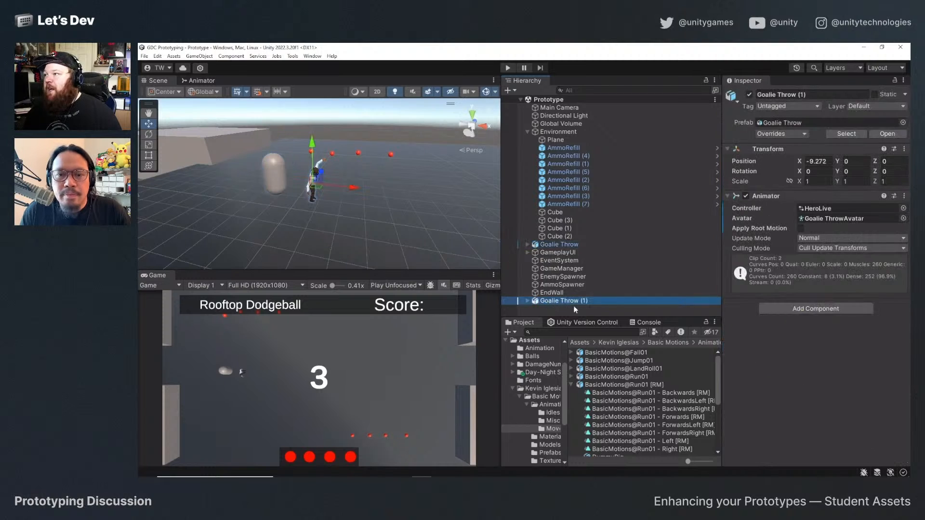
left_click(804, 309)
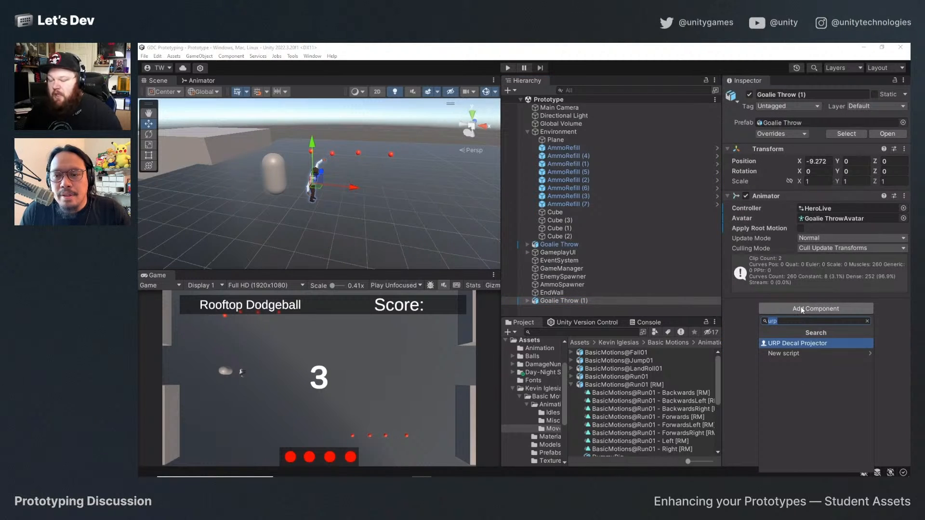
type("player")
key("Return")
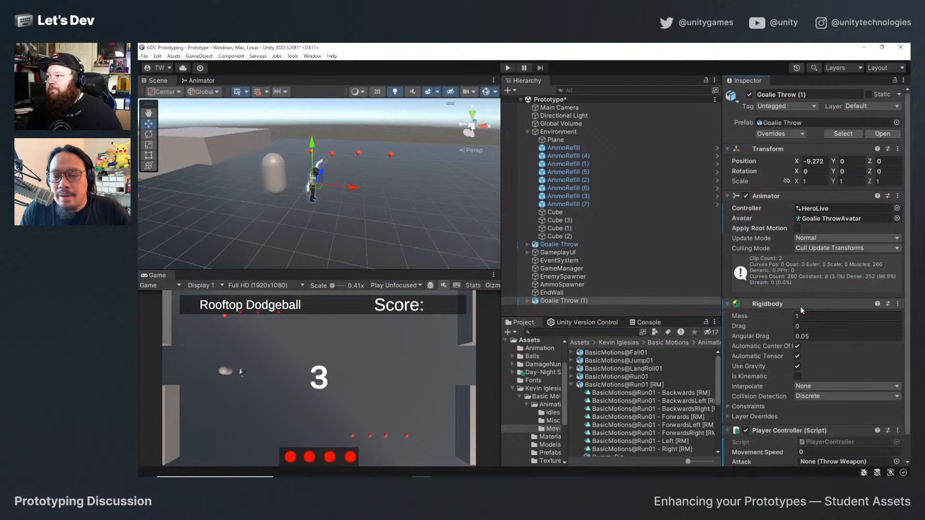
scroll(800, 306, "down", 2)
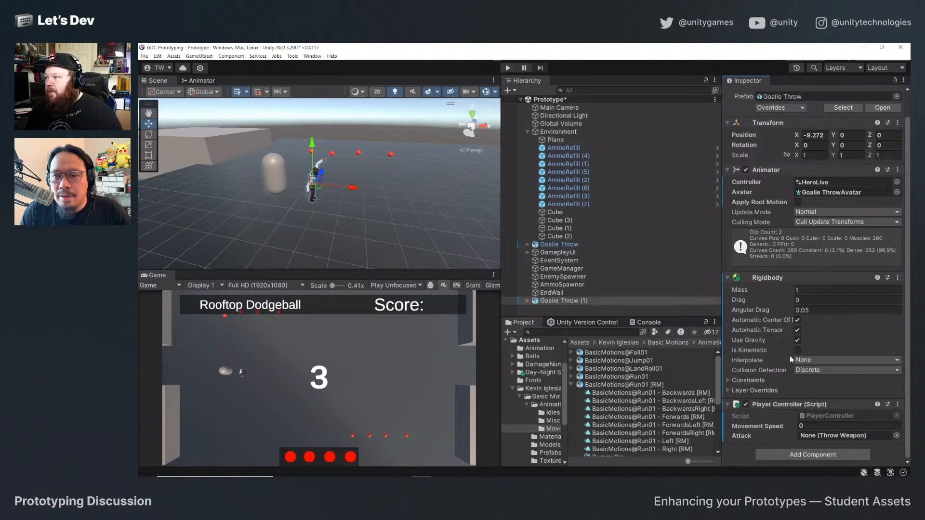
left_click(817, 422)
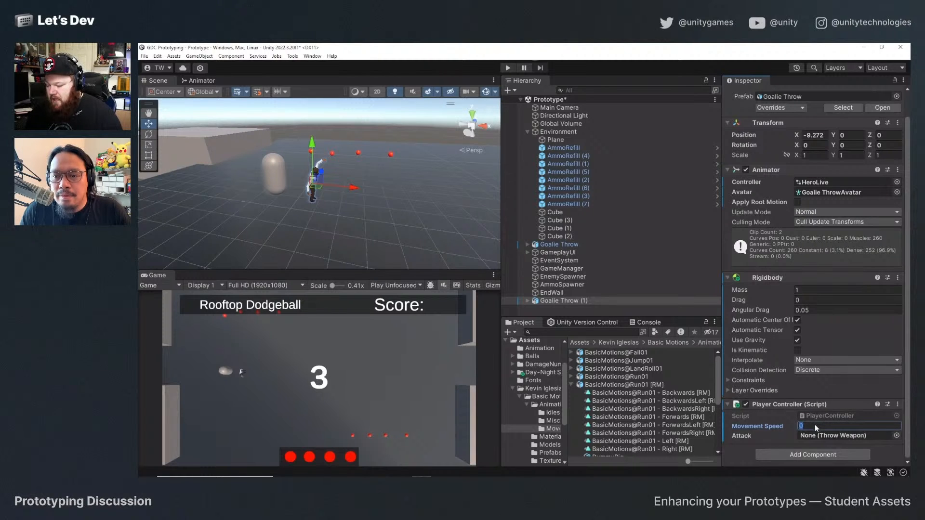
left_click(805, 454)
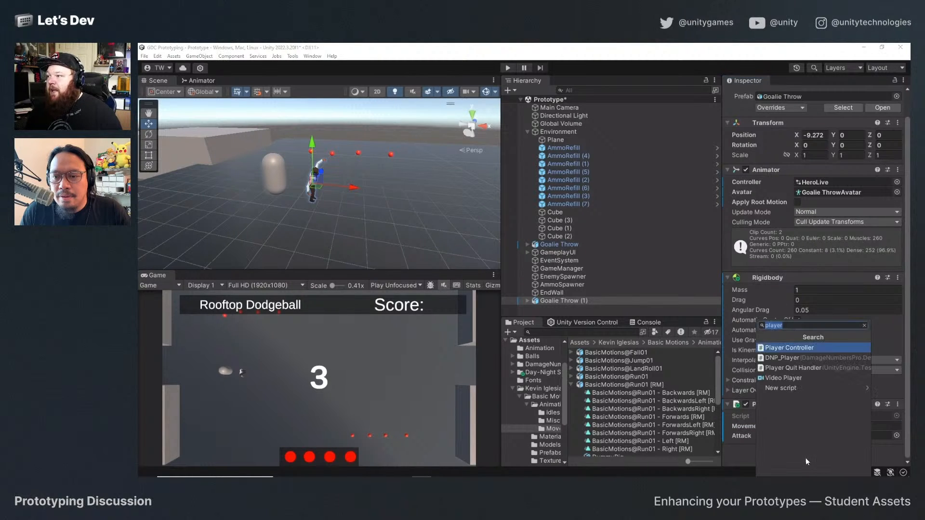
type("att")
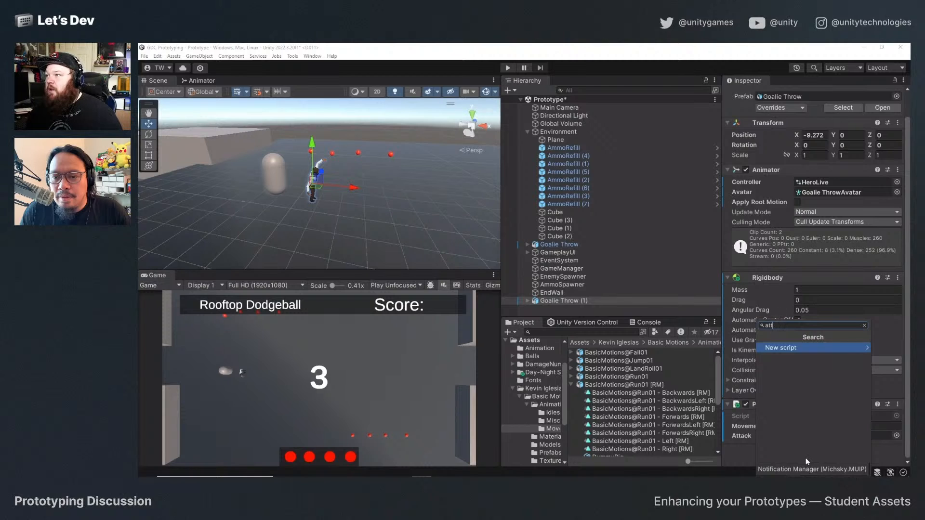
key("BackSpace")
key("BackSpace")
key("BackSpace")
left_click(583, 244)
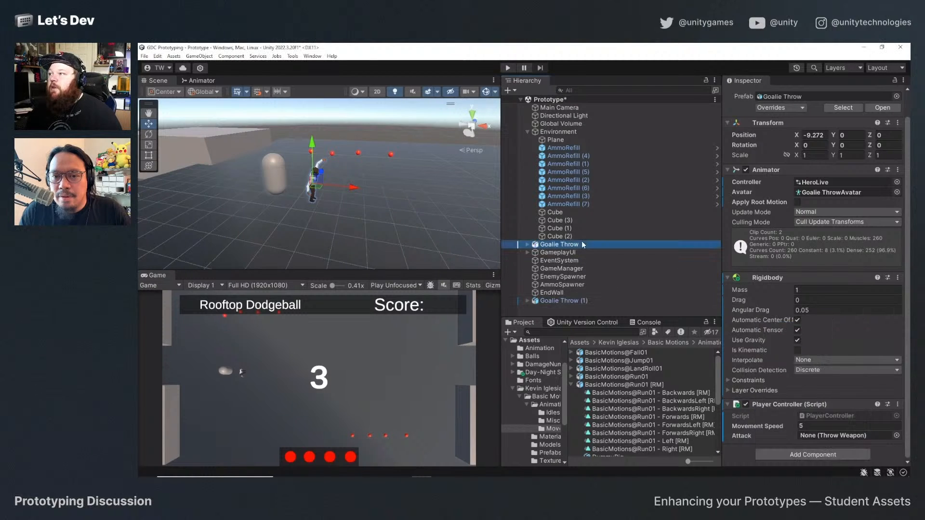
Add the Throw Weapon script to Goalie Throw (1).
left_click(552, 301)
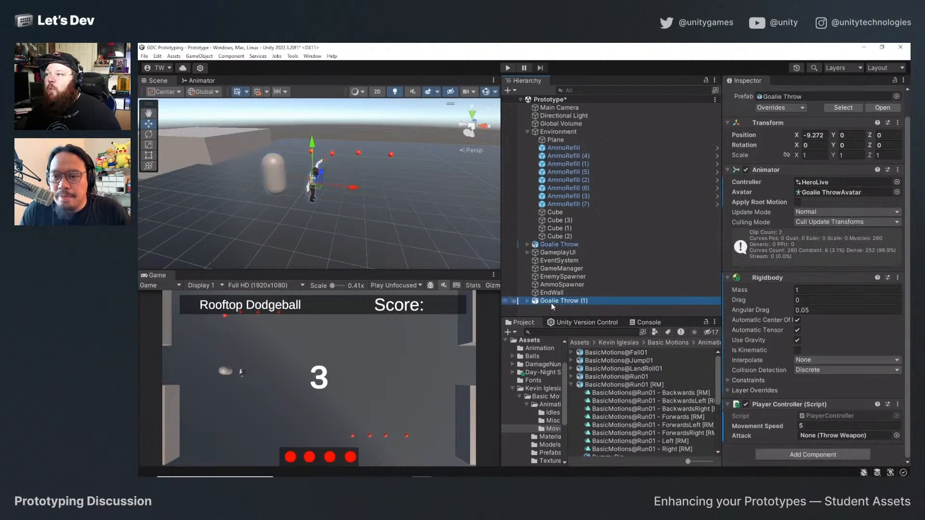
left_click(803, 455)
type("Throw")
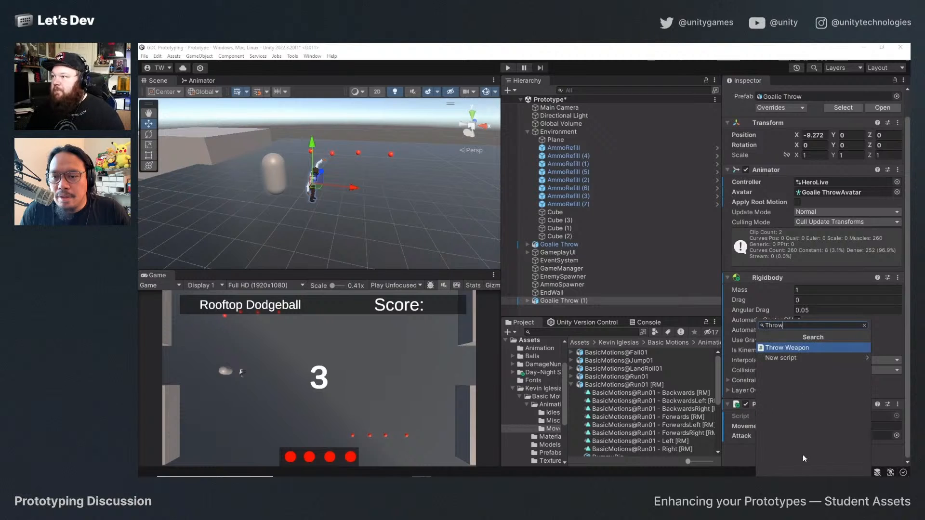
key("Return")
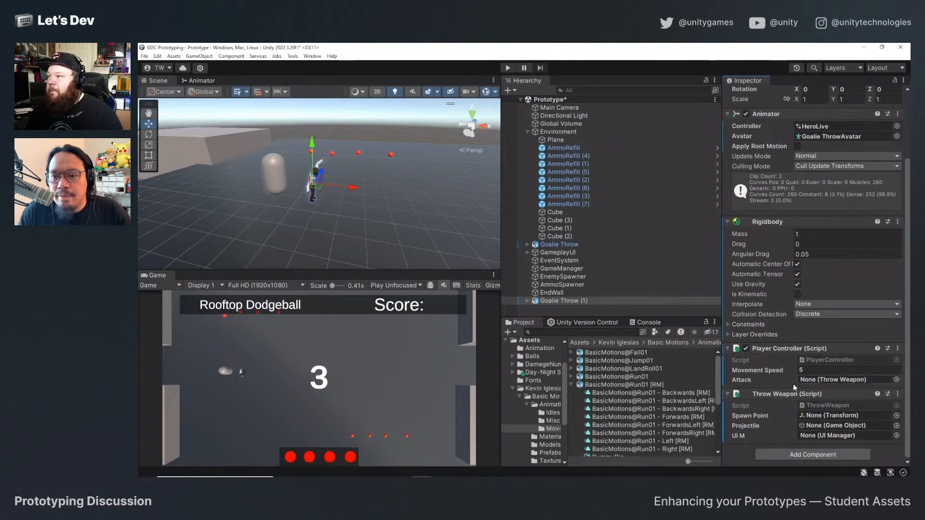
Create an empty child object under Goalie Throw (1) and name it Weapon.
left_click(527, 301)
scroll(571, 284, "down", 3)
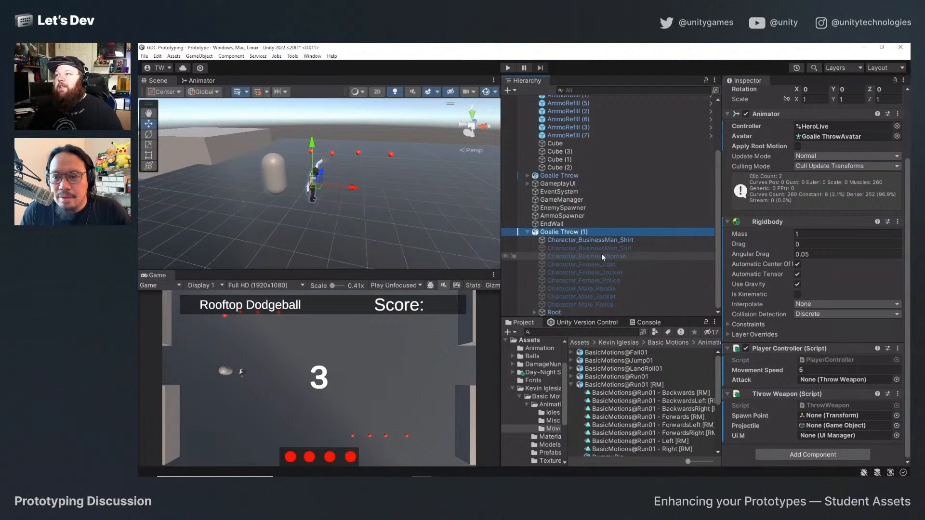
right_click(569, 233)
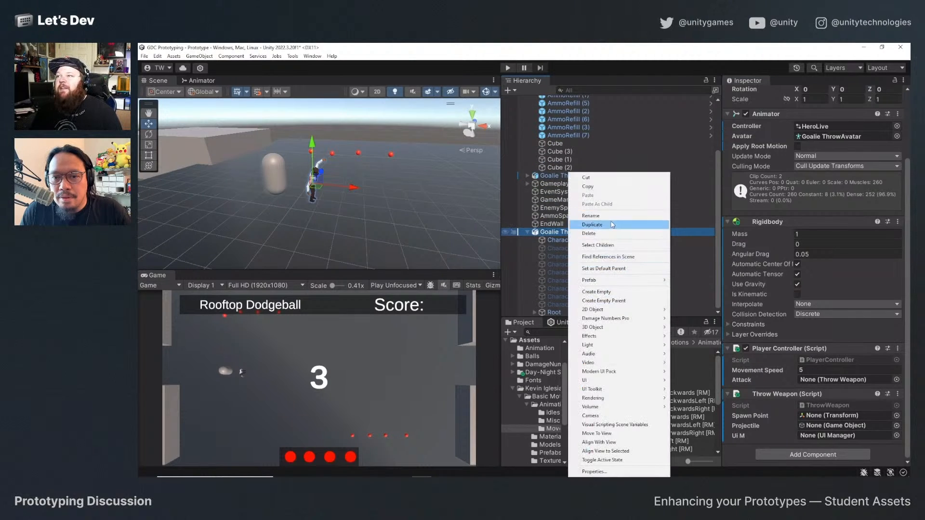
left_click(622, 293)
type("EnemySp")
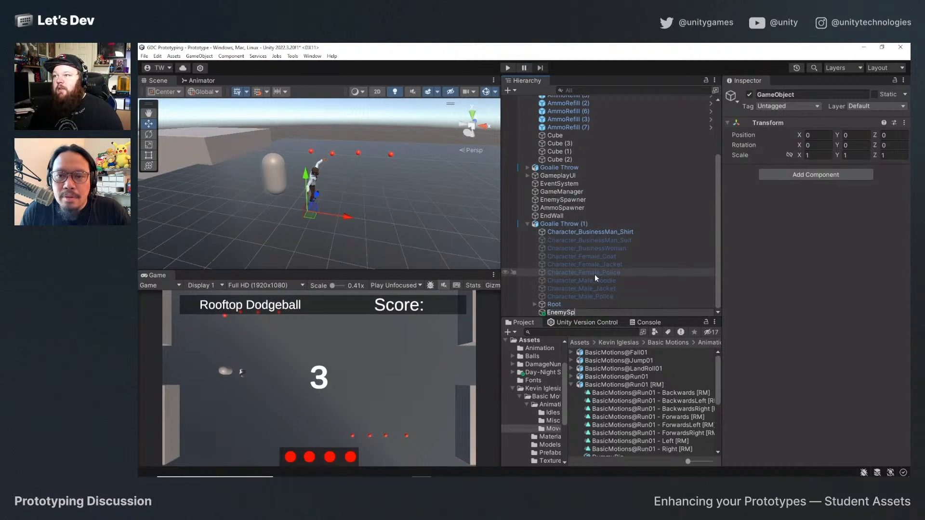
type("awn")
key("BackSpace")
key("BackSpace")
key("BackSpace")
key("BackSpace")
key("BackSpace")
key("BackSpace")
key("BackSpace")
key("BackSpace")
key("BackSpace")
key("BackSpace")
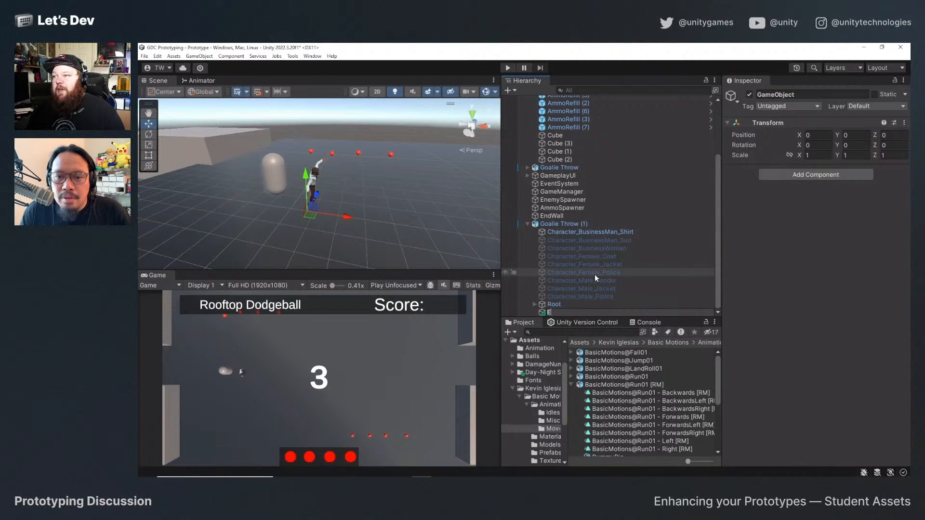
type("Weapon")
key("Return")
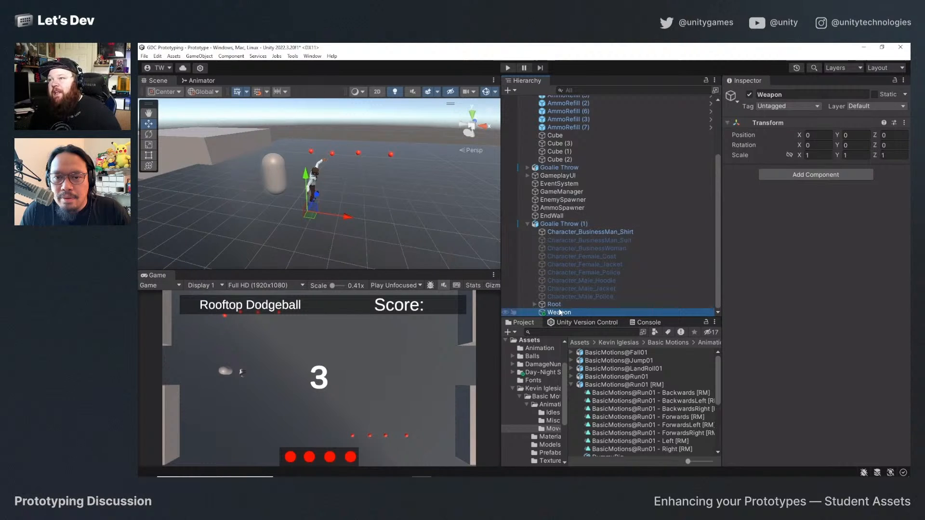
Move the Weapon object up to the character's raised throwing hand, at about X 0.56, Y 1.98, Z 0.95.
left_click_drag(307, 179, 304, 155)
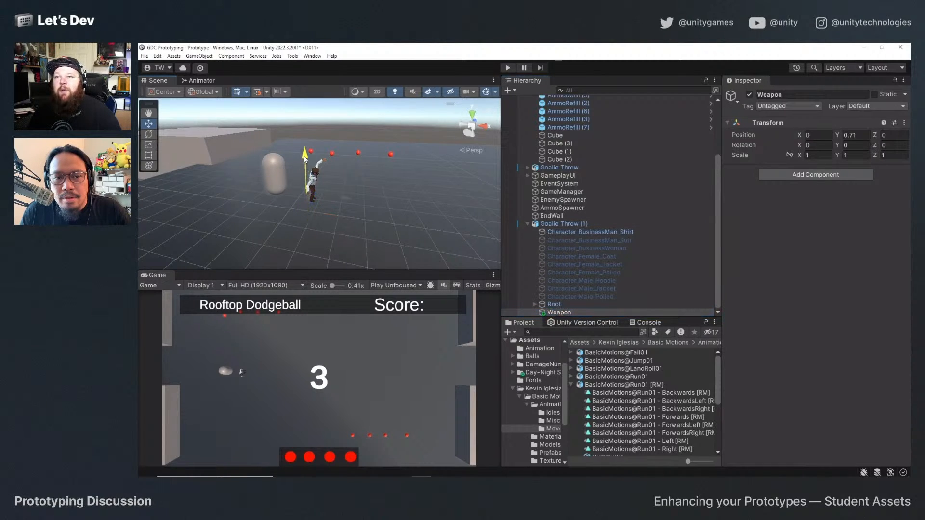
left_click_drag(362, 204, 350, 168, "alt")
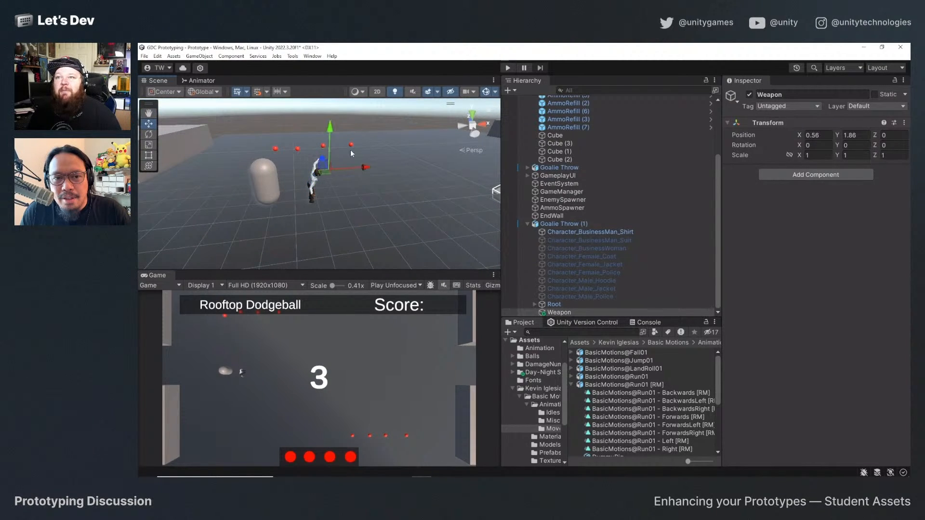
left_click_drag(330, 129, 328, 120)
left_click_drag(409, 166, 354, 179, "alt")
scroll(354, 181, "up", 3)
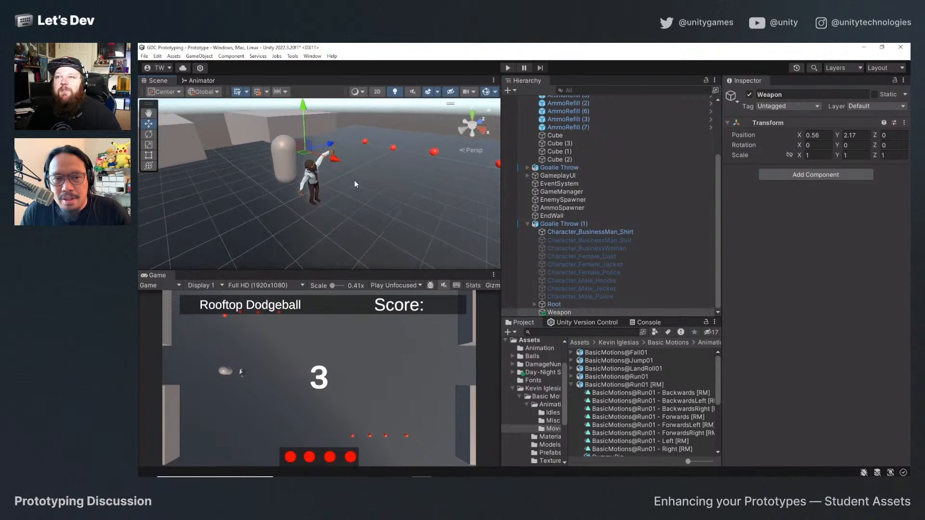
left_click_drag(329, 140, 351, 124)
middle_click_drag(342, 130, 349, 177)
left_click_drag(345, 147, 365, 184)
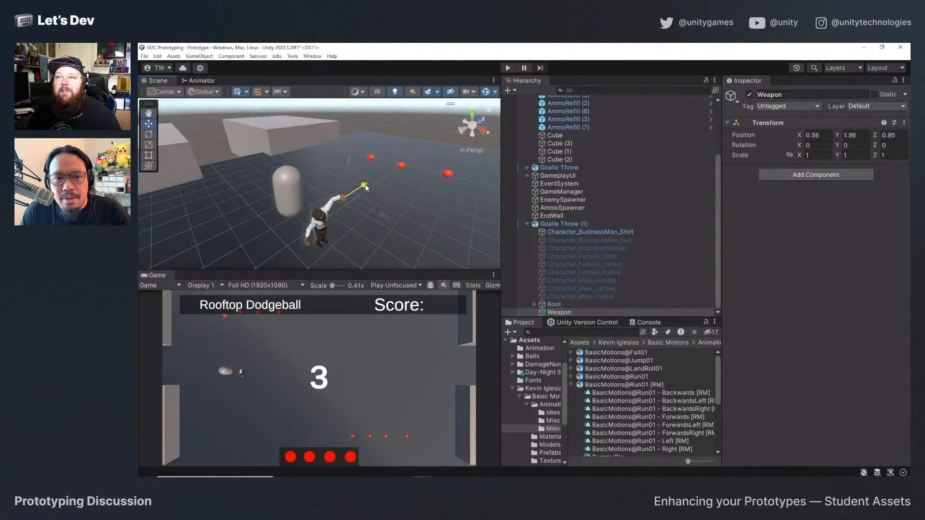
Fine-tune the Weapon object's position inside the character's fist to about X 0.496, Y 1.876, Z 1.037.
scroll(341, 198, "down", 3)
scroll(338, 199, "up", 6)
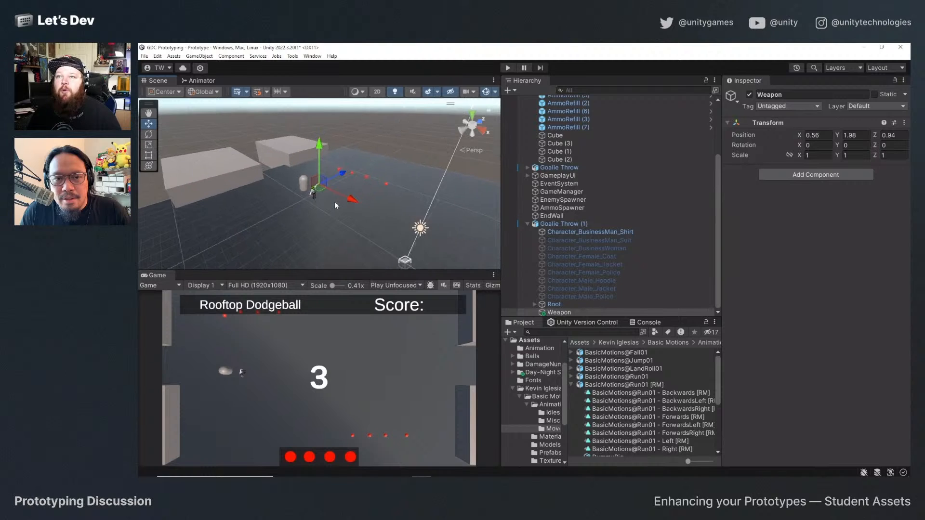
left_click_drag(328, 205, 234, 139, "alt")
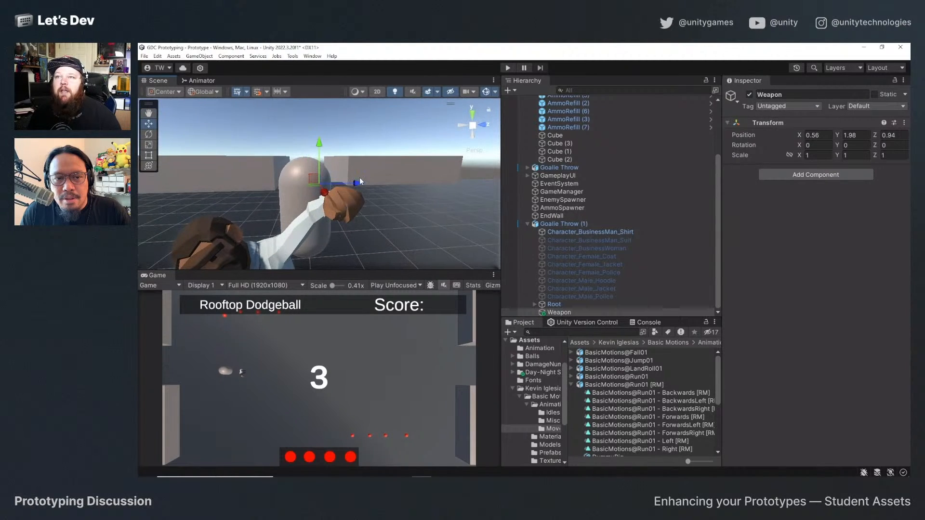
left_click_drag(362, 179, 393, 177)
left_click_drag(354, 142, 353, 164)
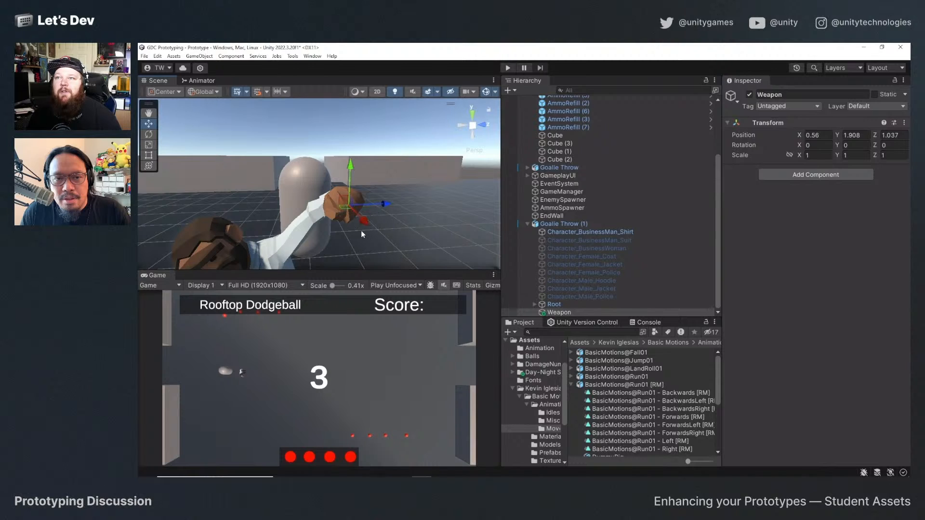
left_click_drag(364, 225, 357, 217)
left_click_drag(351, 157, 352, 171)
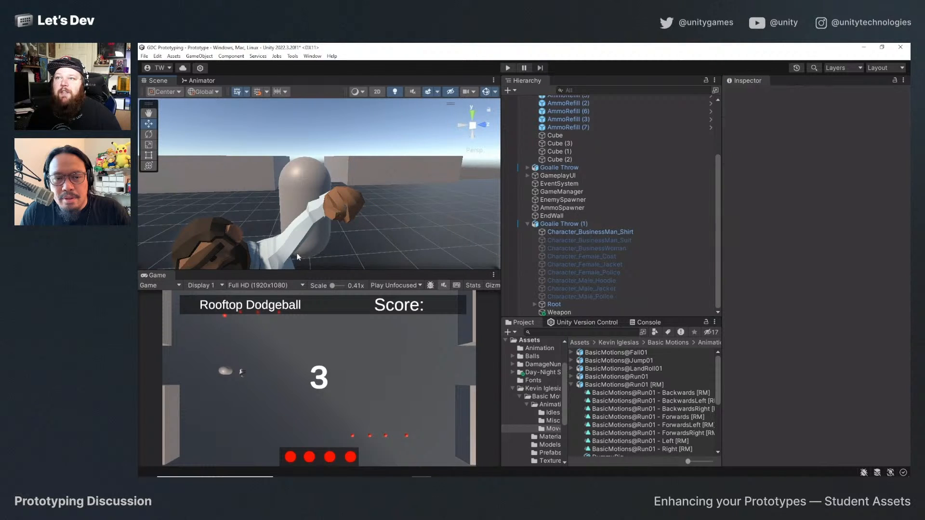
left_click(570, 312)
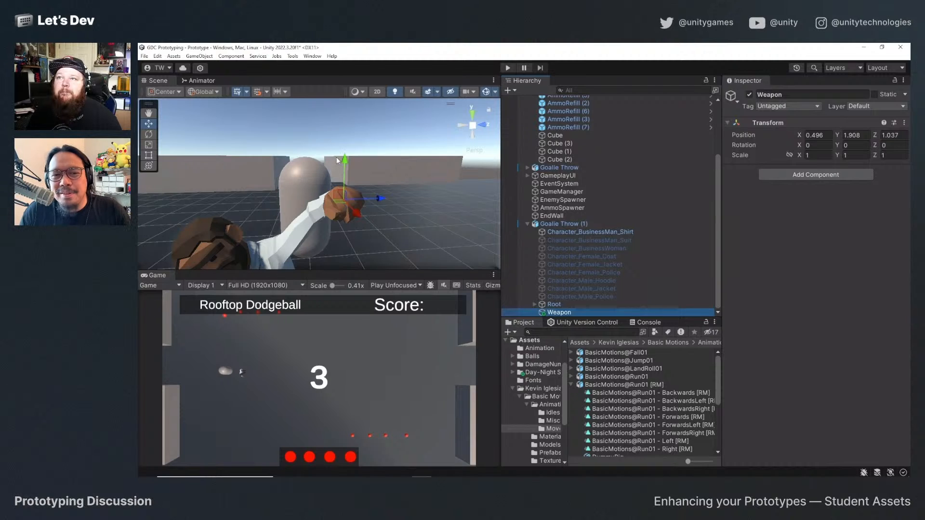
left_click_drag(345, 161, 348, 167)
left_click_drag(241, 210, 324, 226, "alt")
scroll(322, 223, "down", 5)
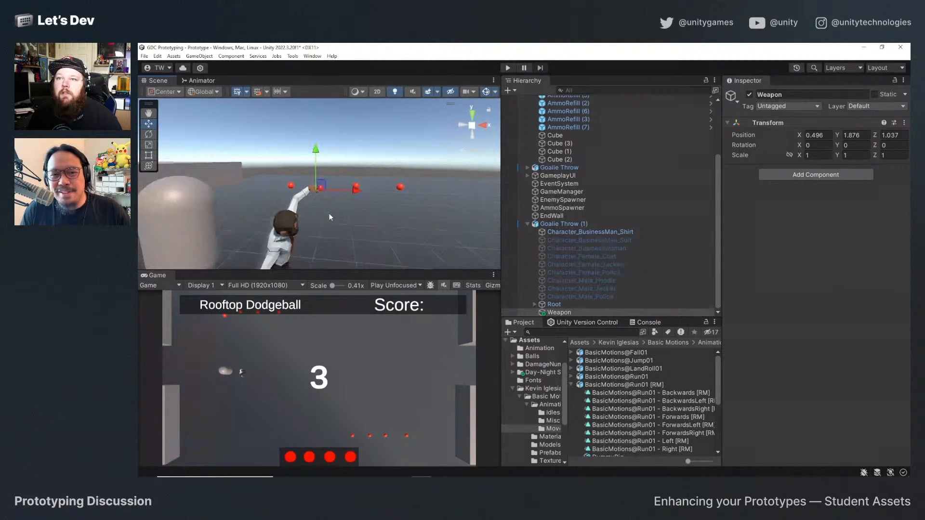
scroll(329, 211, "up", 5)
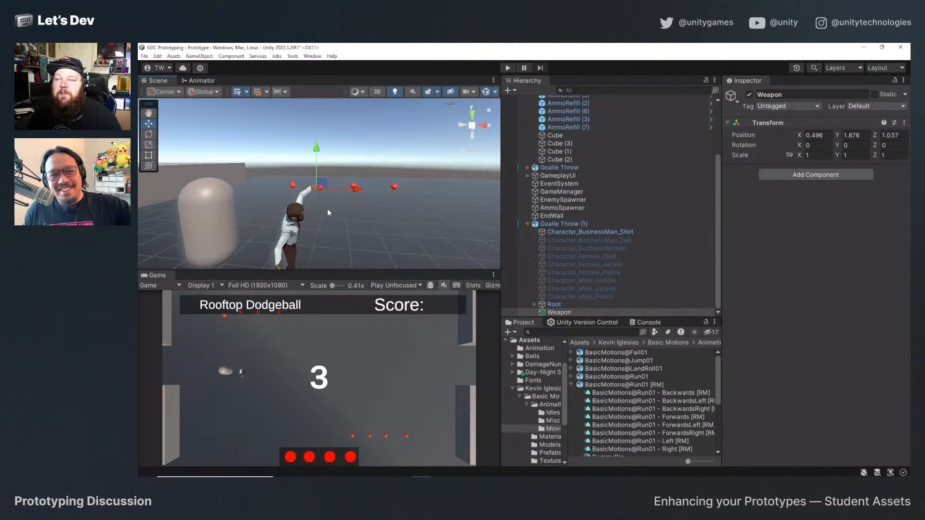
scroll(328, 213, "down", 4)
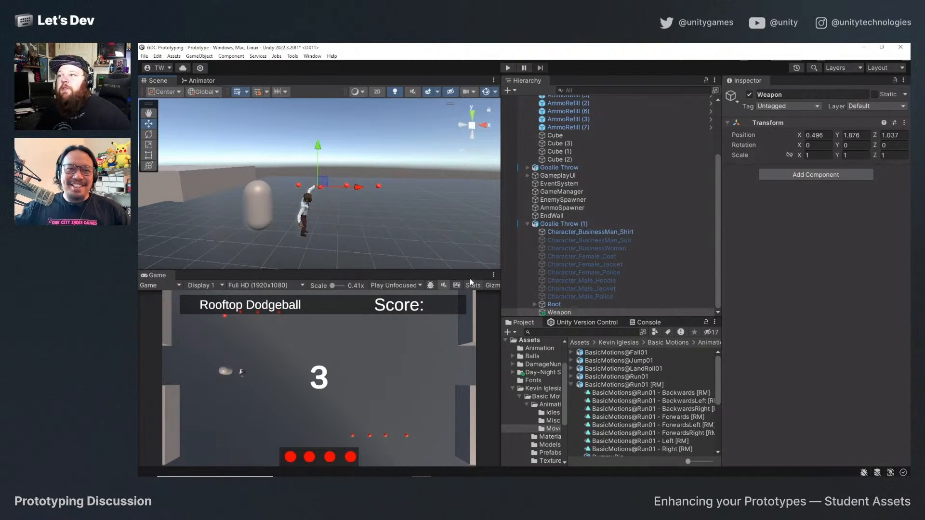
Review the components of Goalie Throw (1), and examine the Rig import settings of the Goalie Throw model in the Animation folder.
left_click(568, 224)
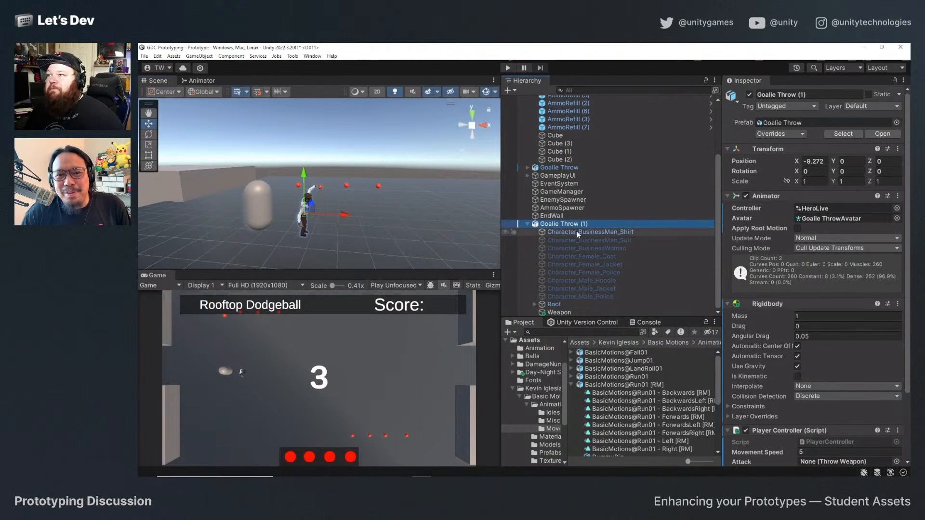
scroll(776, 303, "down", 3)
scroll(784, 266, "up", 3)
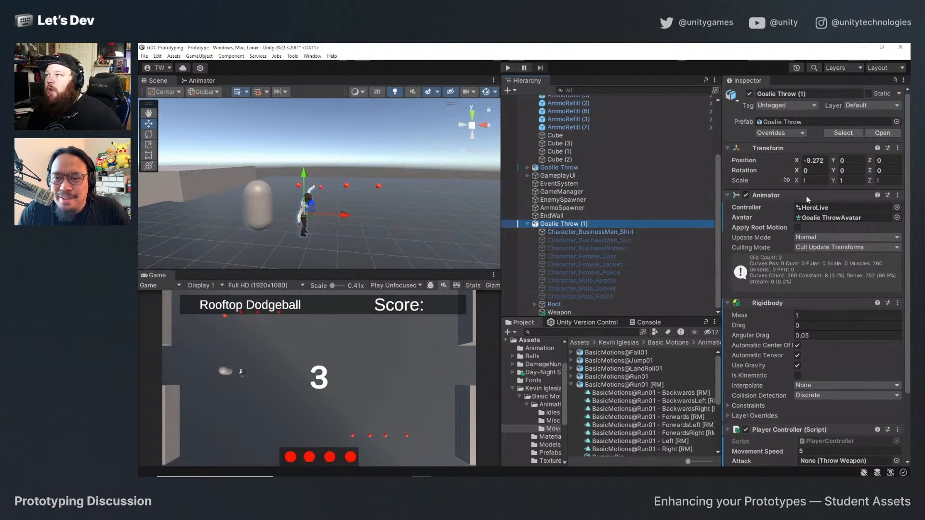
scroll(781, 259, "down", 3)
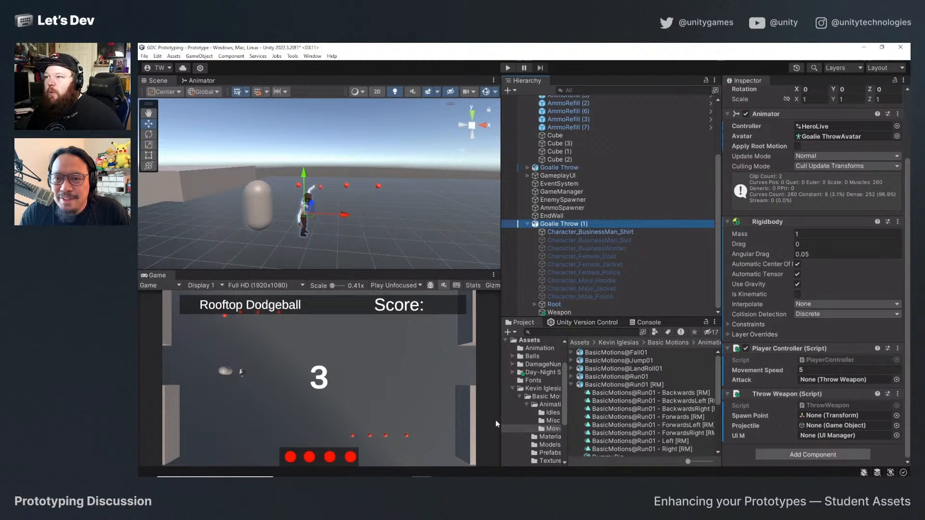
scroll(535, 389, "up", 2)
left_click(537, 382)
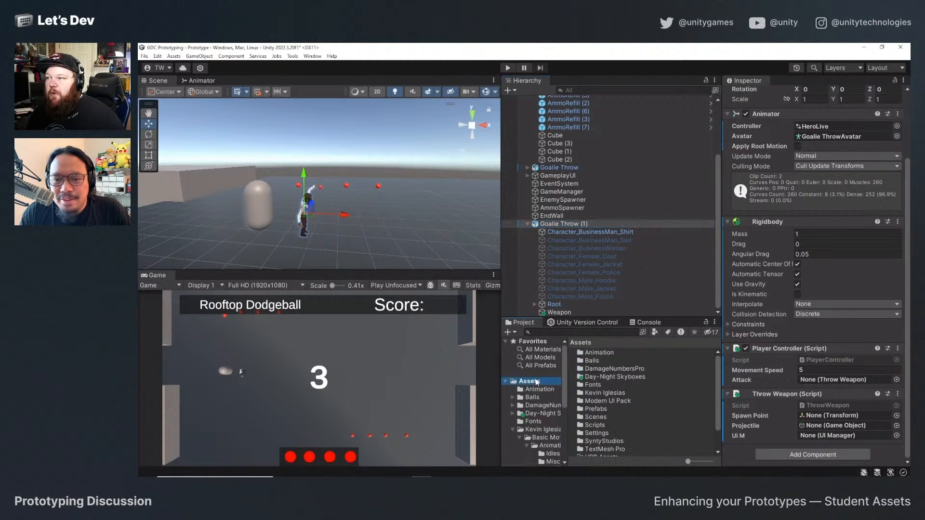
left_click(532, 390)
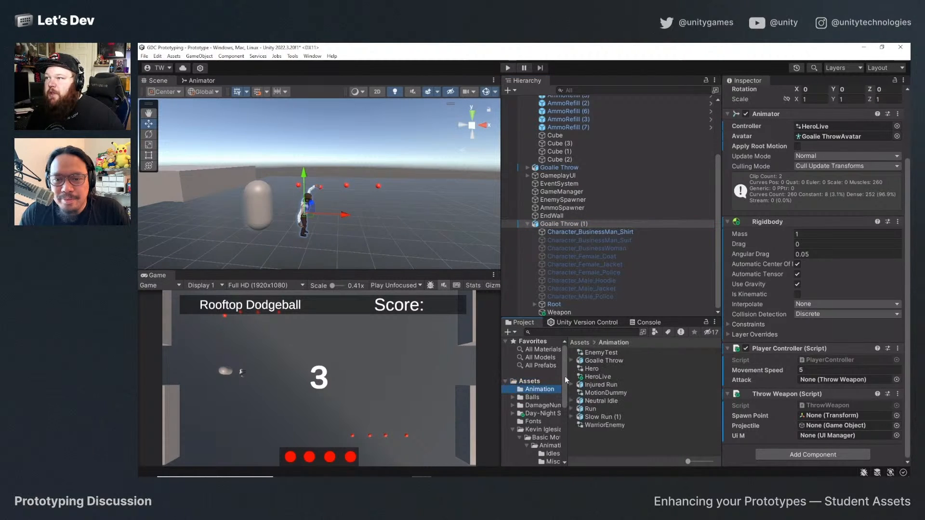
left_click(602, 361)
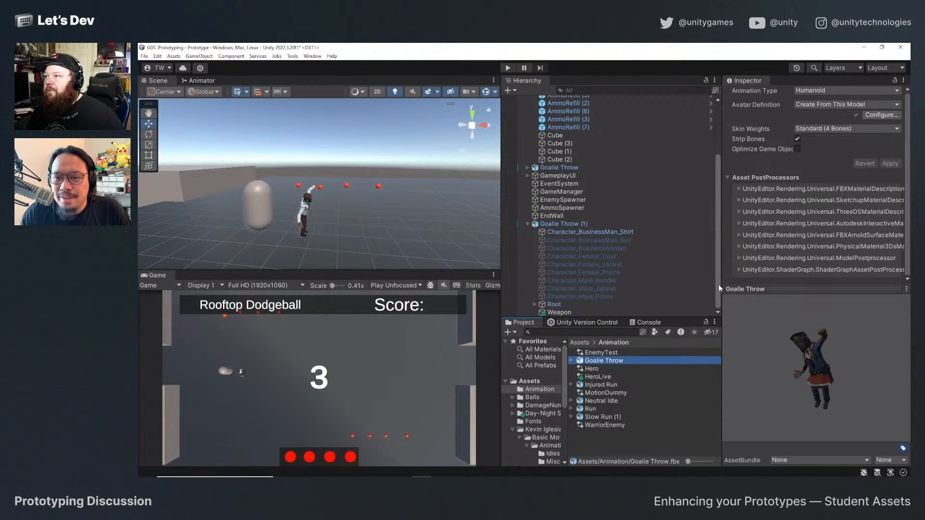
left_click_drag(722, 285, 602, 285)
scroll(720, 191, "up", 3)
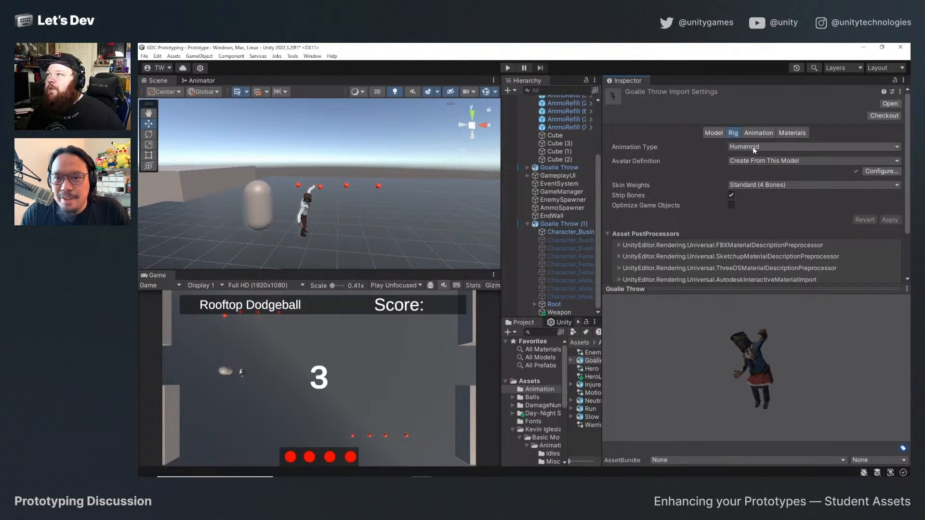
Examine the Goalie Throw model's animation import settings, previewing the Take 001 clip and playing and scrubbing through the Throw clip.
left_click(762, 134)
left_click(610, 299)
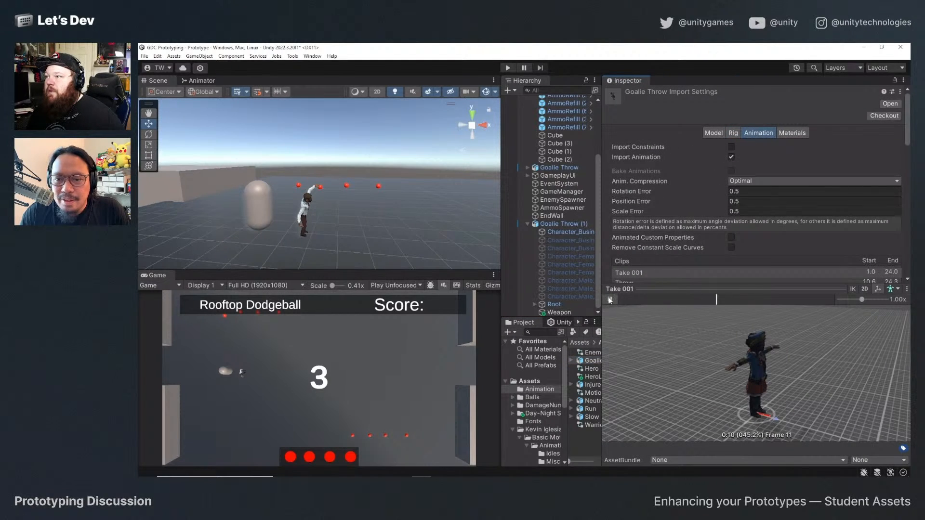
scroll(709, 215, "down", 4)
left_click(627, 174)
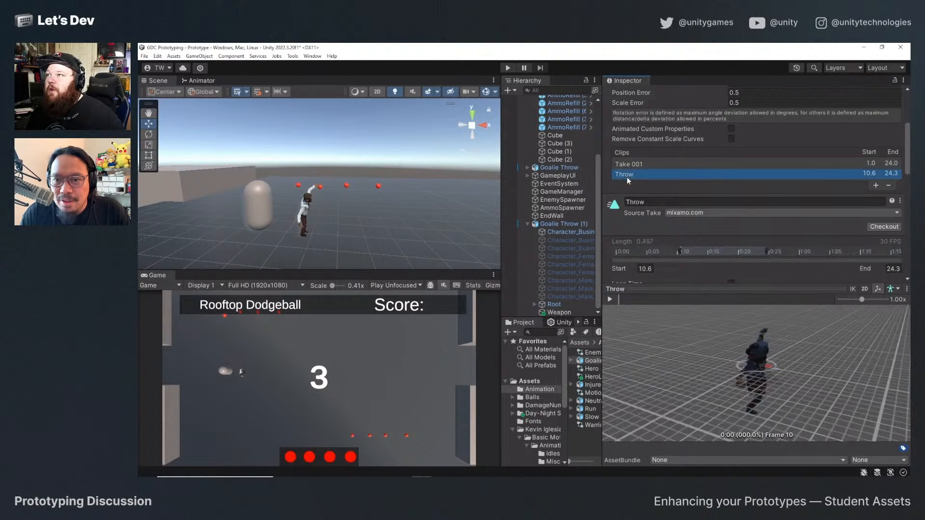
left_click(614, 299)
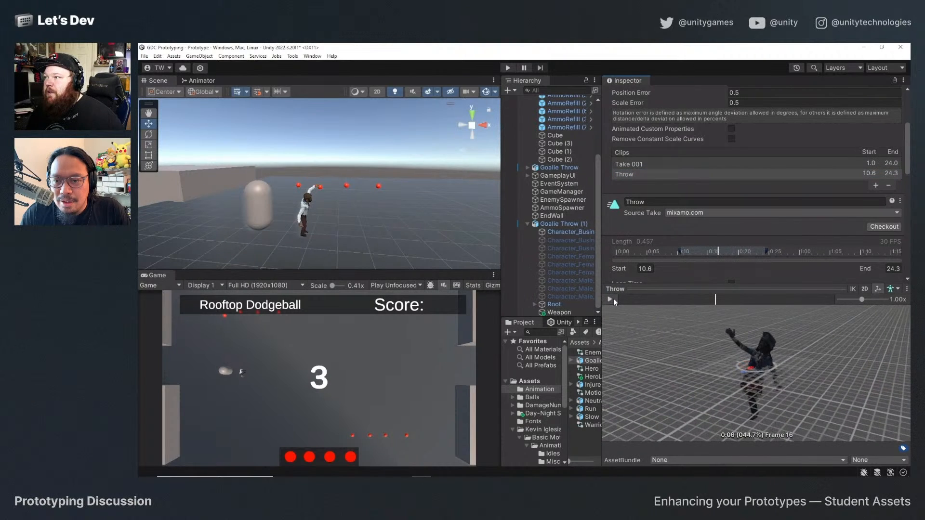
left_click(611, 299)
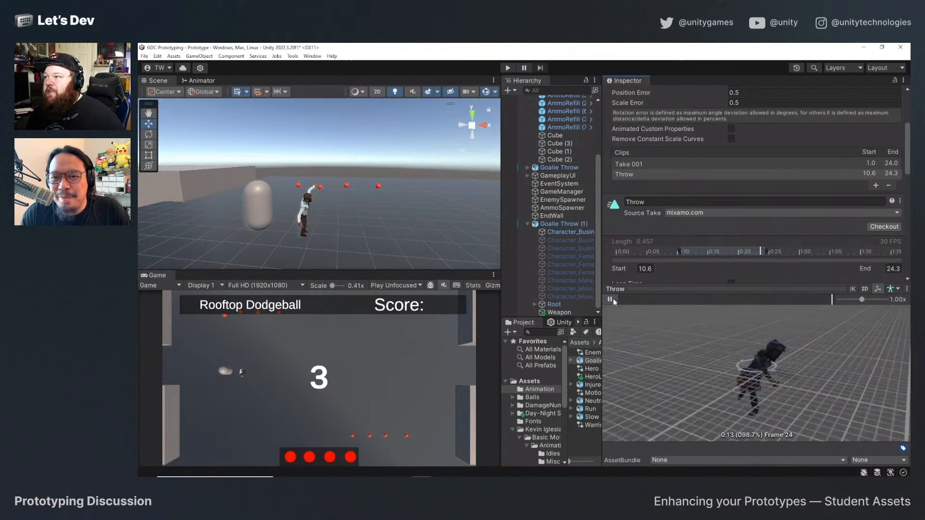
left_click(610, 299)
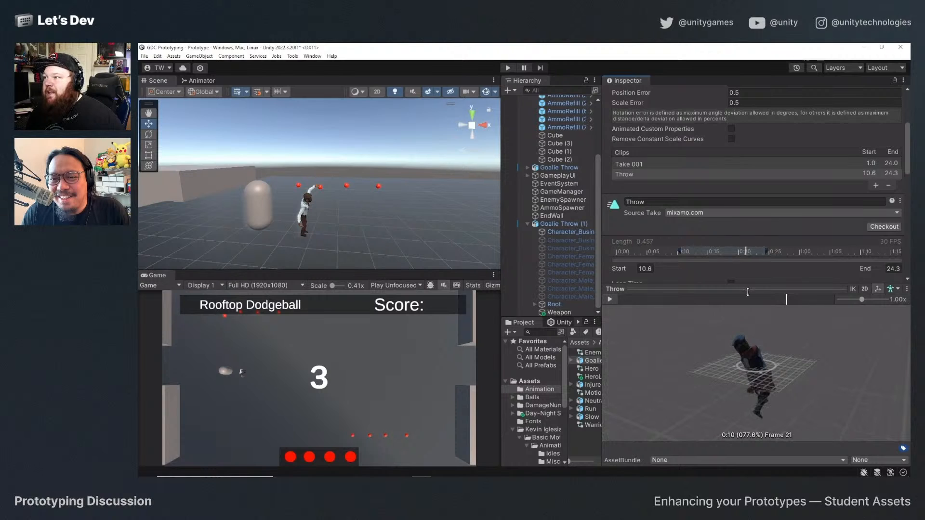
left_click_drag(785, 299, 730, 307)
Move the Weapon object from the raised hand back toward the character's body, to about Y 1.61, Z 0.18.
left_click_drag(386, 189, 341, 246, "alt")
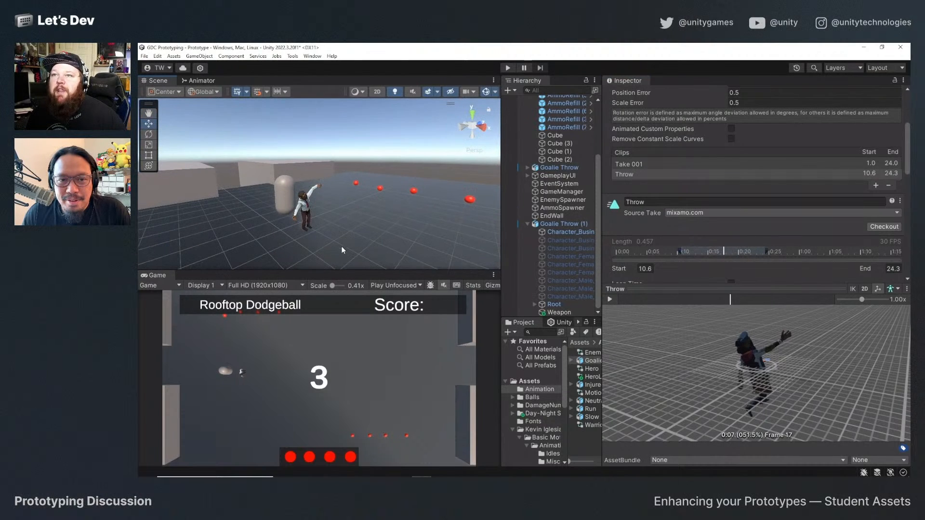
left_click(306, 203)
left_click(560, 312)
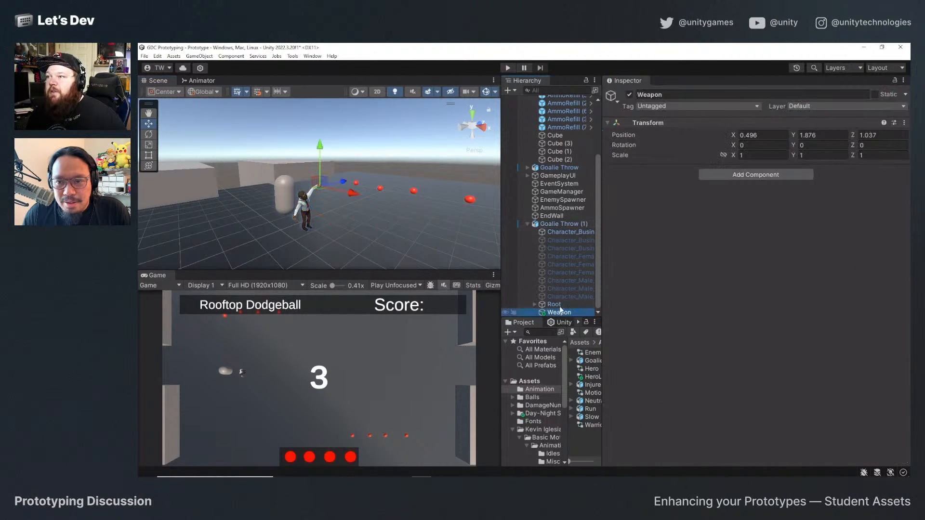
left_click_drag(344, 181, 323, 187)
scroll(309, 208, "up", 5)
scroll(317, 214, "down", 5)
left_click_drag(286, 159, 287, 170)
left_click_drag(323, 196, 346, 221)
scroll(287, 206, "down", 3)
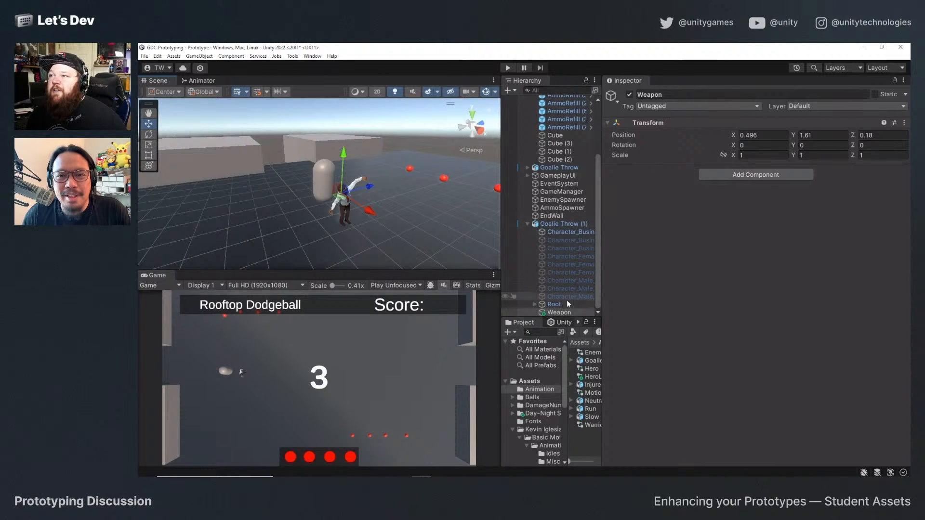
Expand the skeleton of Goalie Throw (1) from Root through the spine and right arm, and select the Hand_R bone.
left_click(535, 304)
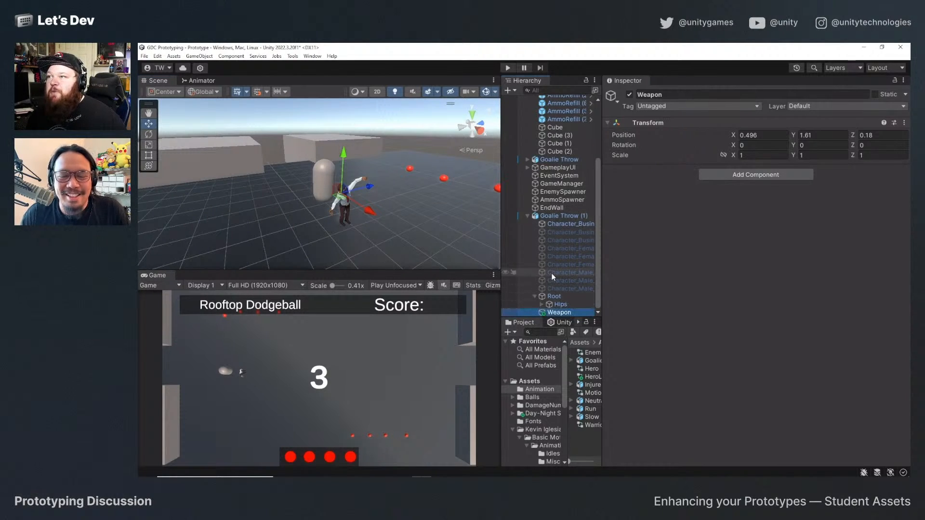
left_click(542, 304)
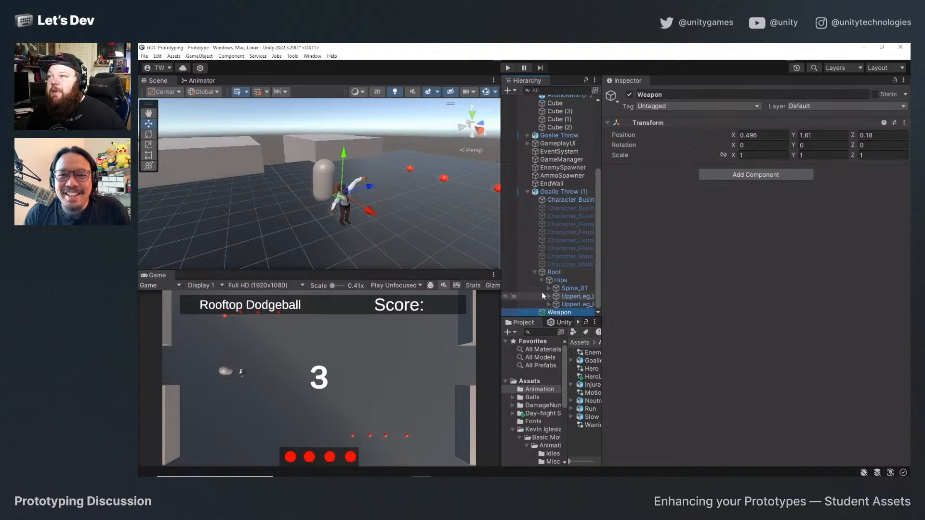
left_click(549, 289)
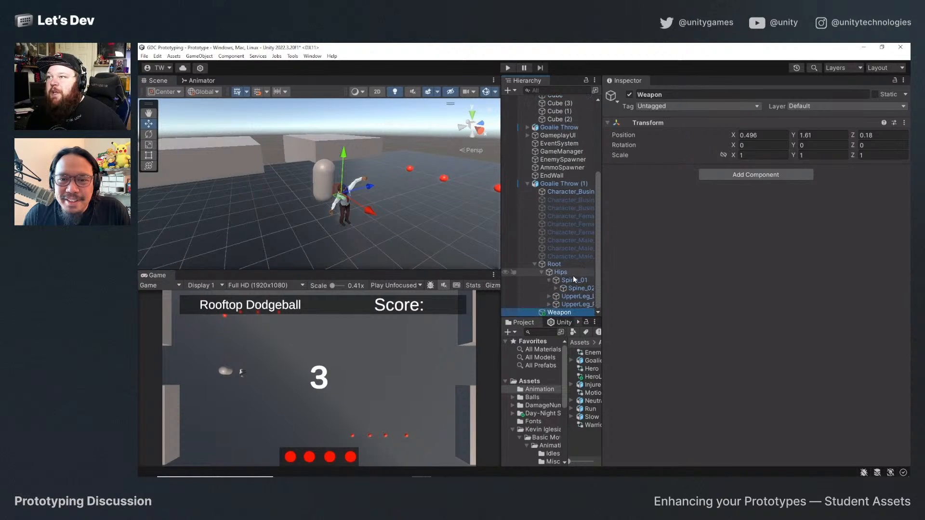
left_click(556, 288)
left_click_drag(602, 293, 703, 293)
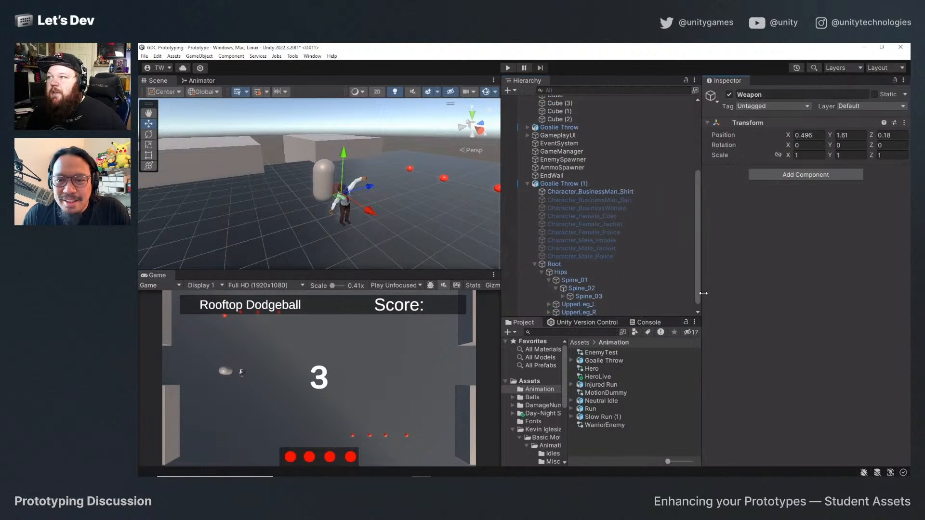
left_click(564, 288)
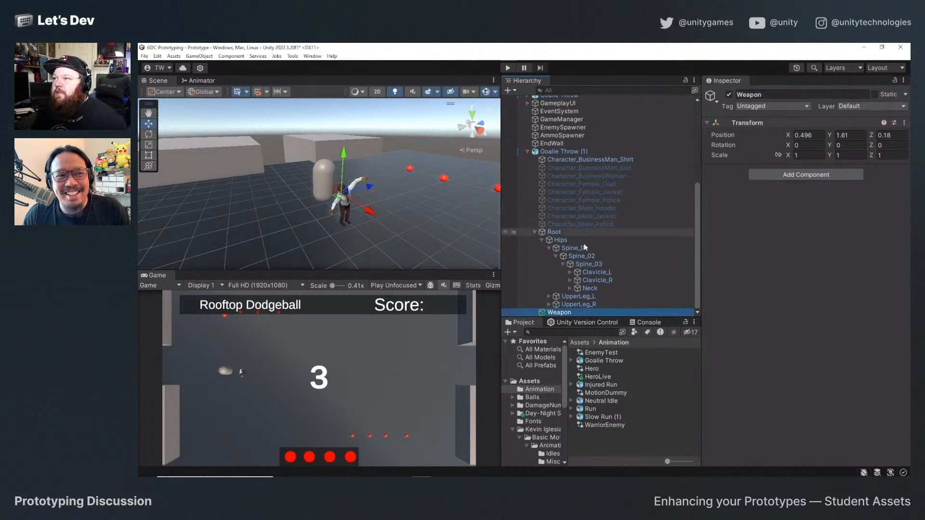
left_click(569, 280)
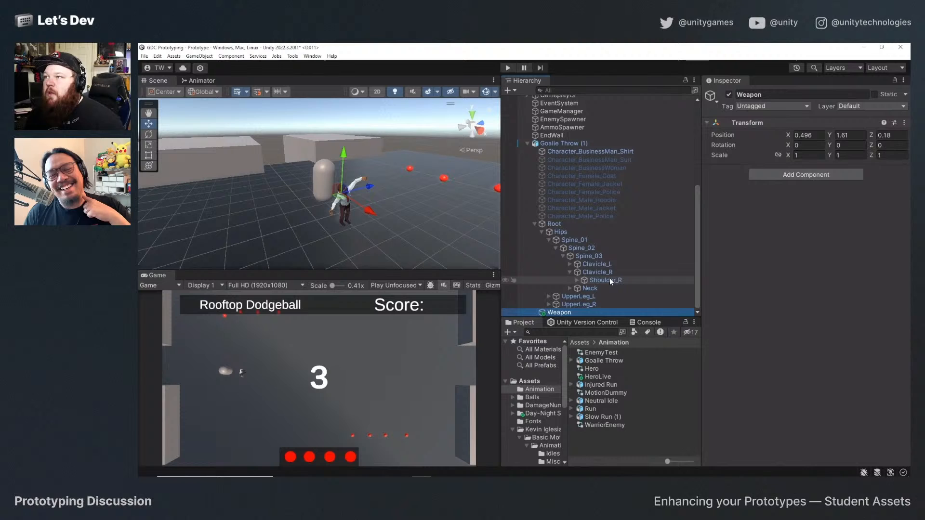
left_click(577, 280)
left_click(583, 280)
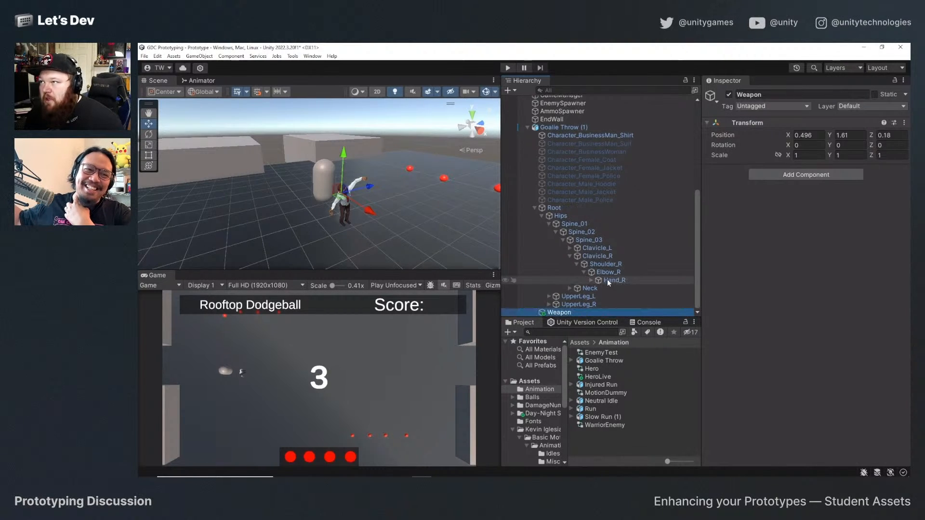
left_click(591, 281)
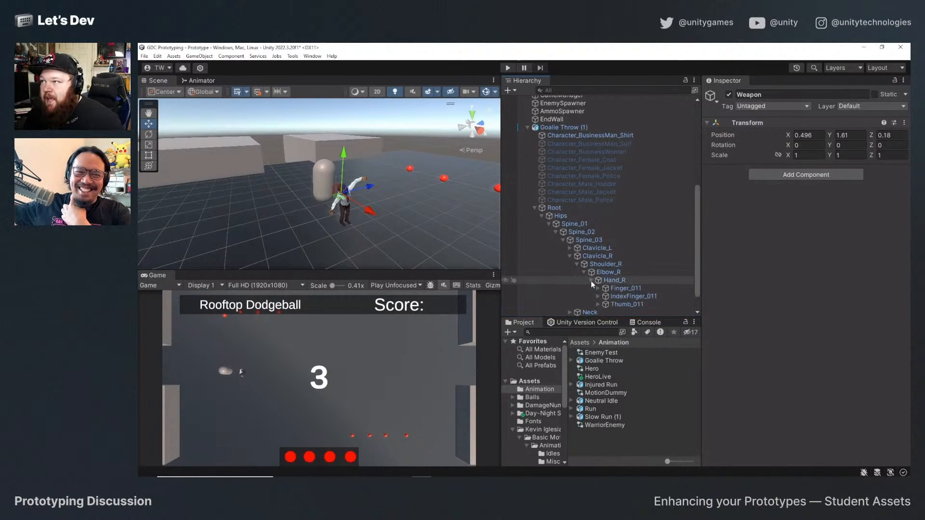
left_click(621, 281)
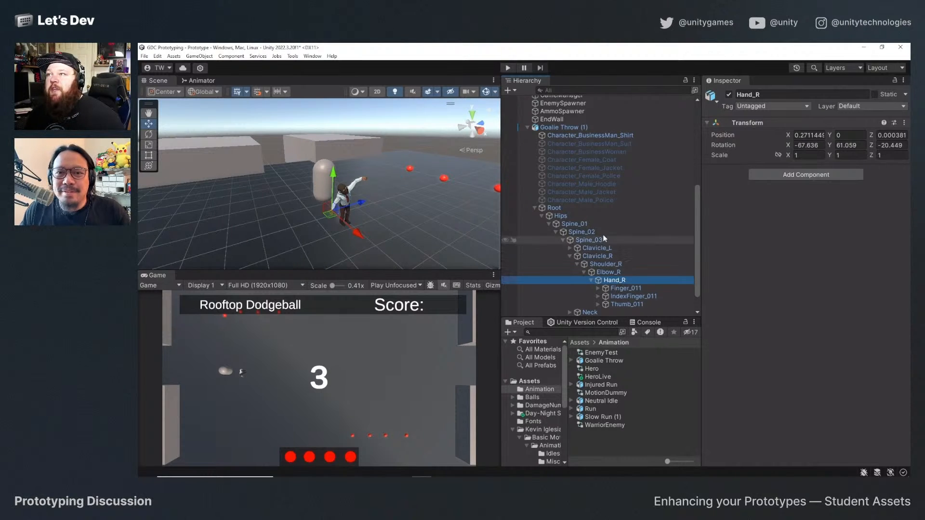
Make the Weapon object a child of the Hand_R bone and reset its local position to 0, 0, 0.
scroll(621, 237, "down", 1)
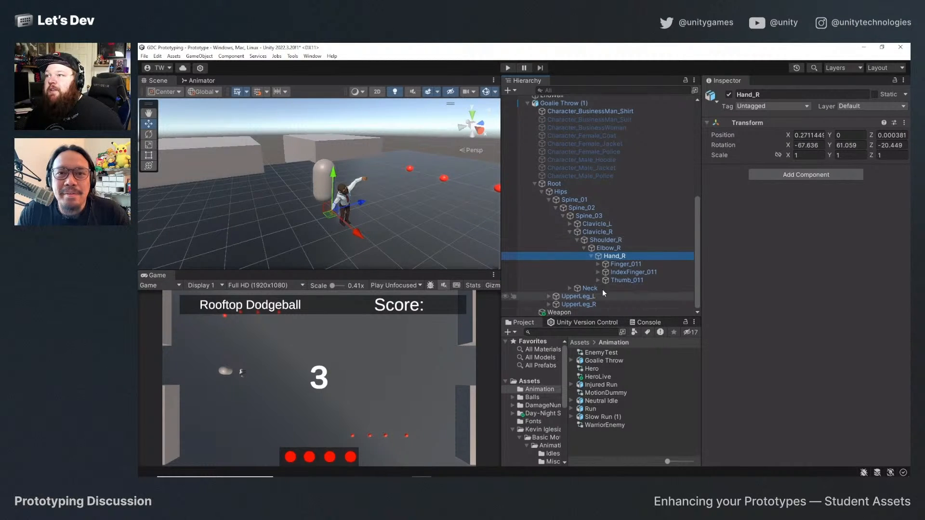
left_click_drag(555, 312, 620, 256)
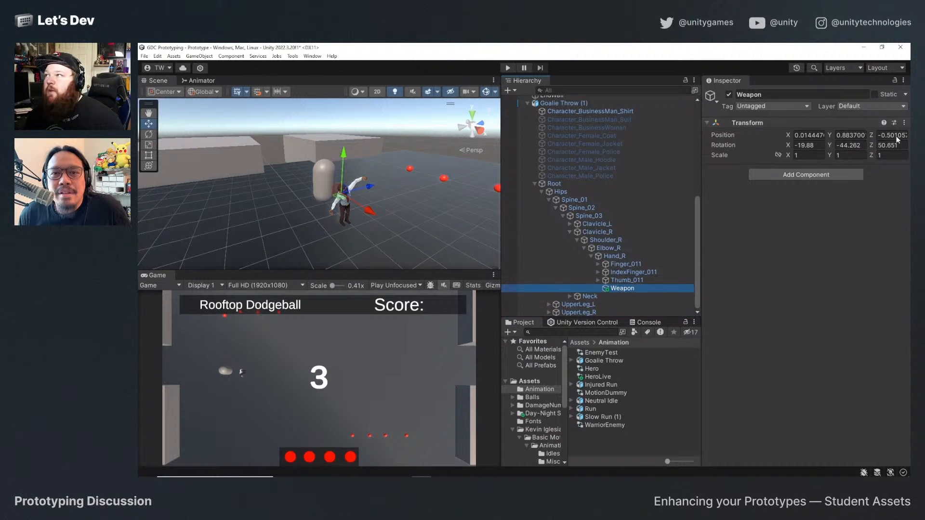
left_click(904, 122)
mouse_move(898, 196)
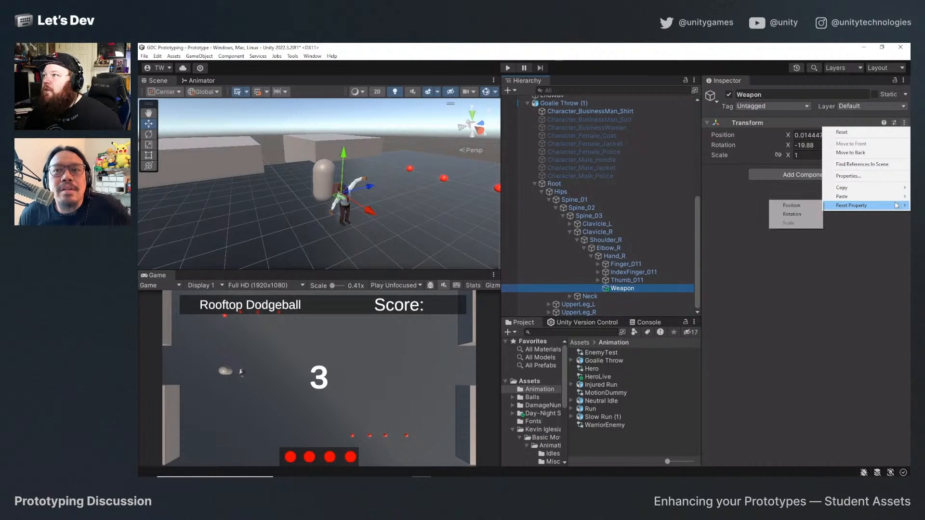
left_click(805, 206)
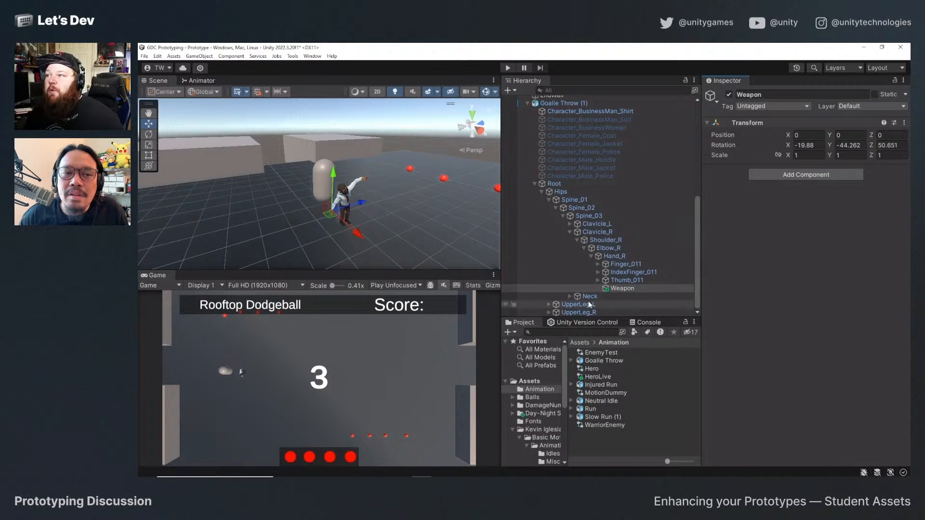
left_click(631, 289)
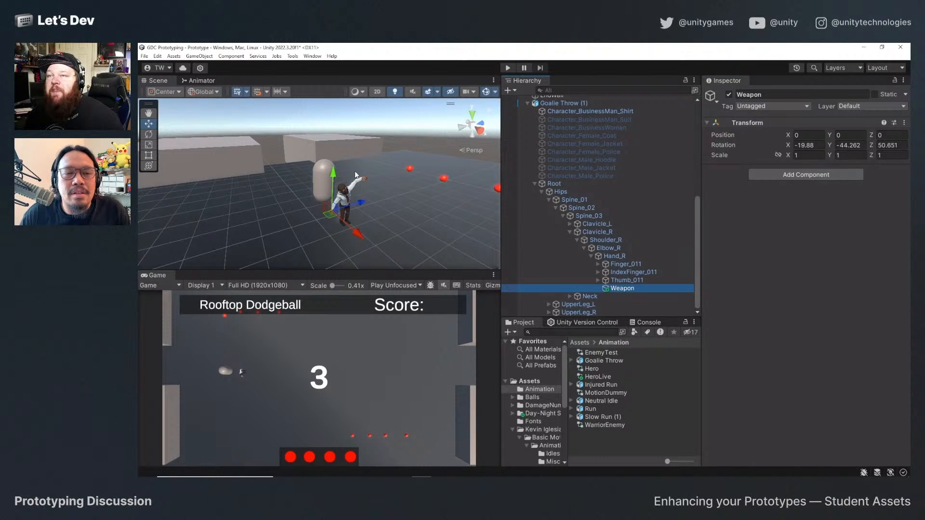
left_click_drag(342, 216, 453, 219, "alt")
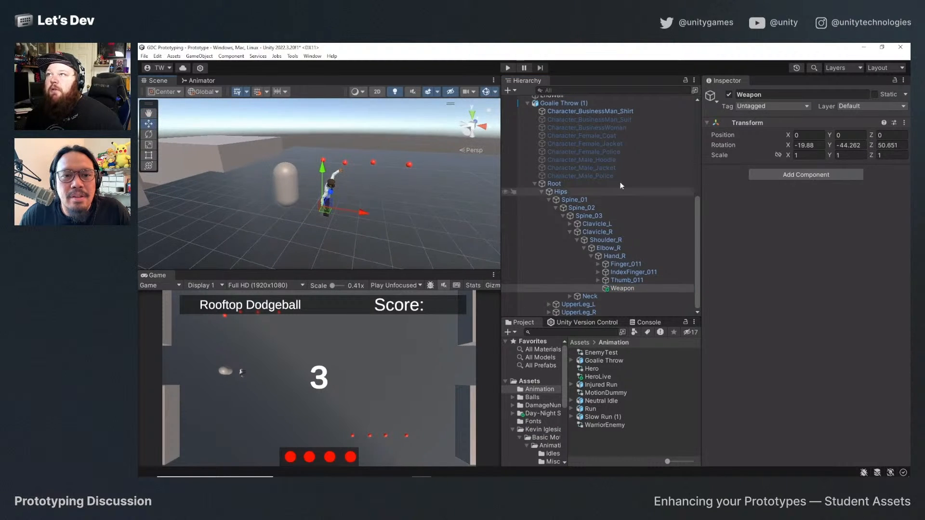
Assign the Weapon object as the Spawn Point of the Throw Weapon script on Goalie Throw (1).
scroll(573, 205, "up", 6)
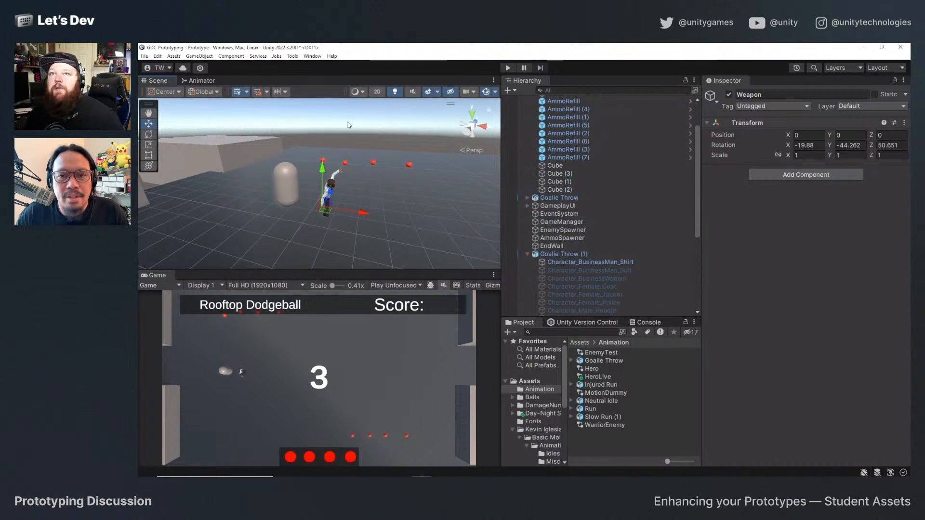
scroll(576, 218, "up", 2)
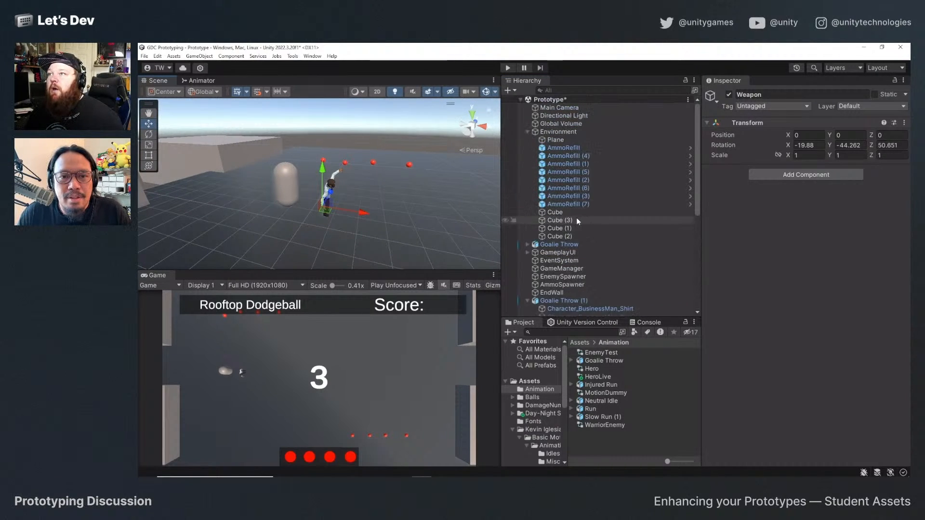
left_click(568, 301)
scroll(796, 302, "down", 3)
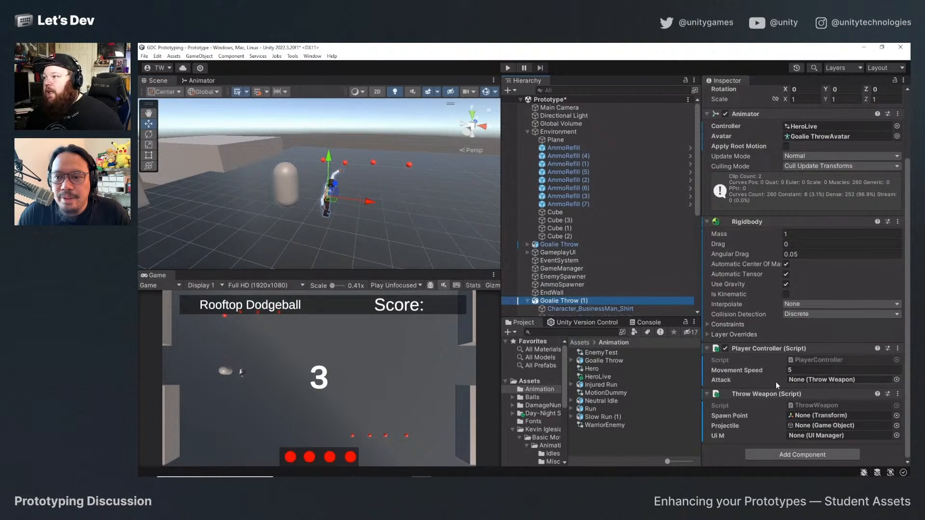
scroll(621, 293, "down", 6)
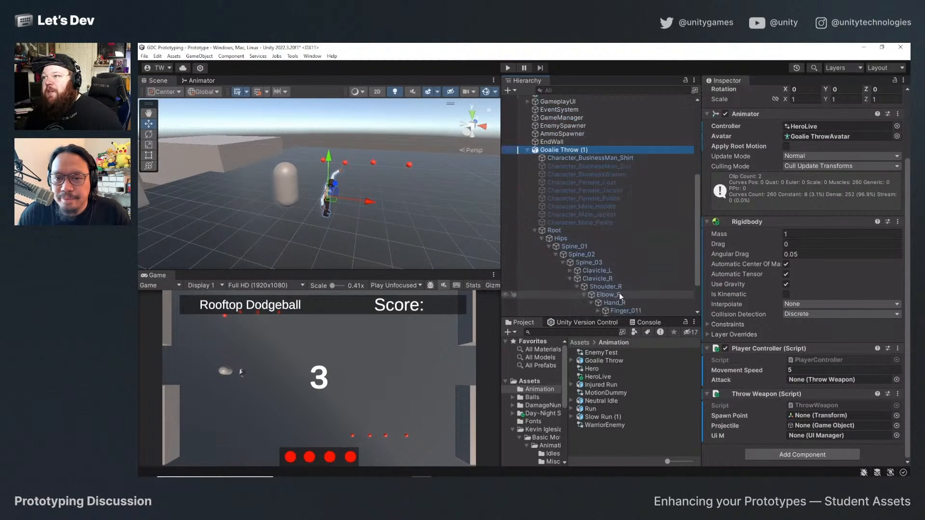
left_click_drag(624, 305, 839, 413)
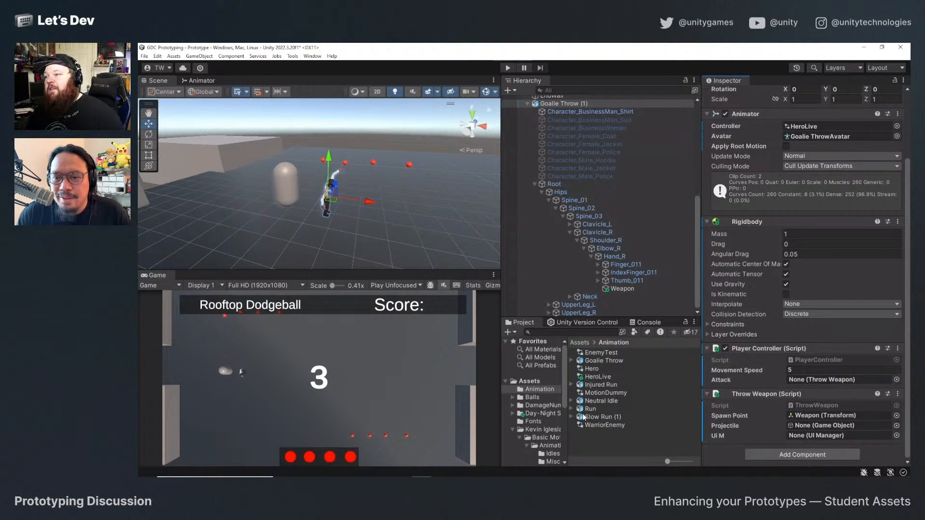
Examine the components of the Dodgeball prefab in the Balls/Prefabs folder, including its Projectile script and Sphere Collider.
left_click(512, 397)
left_click(542, 422)
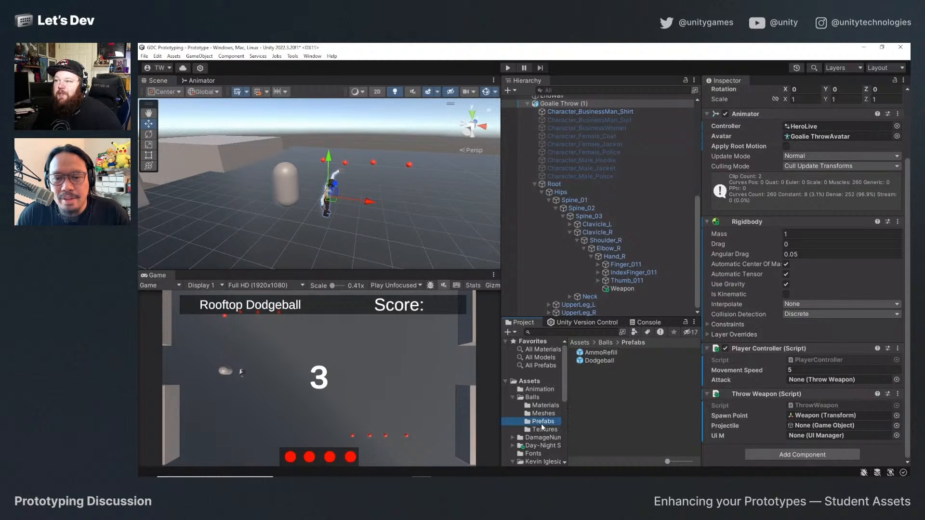
left_click(598, 361)
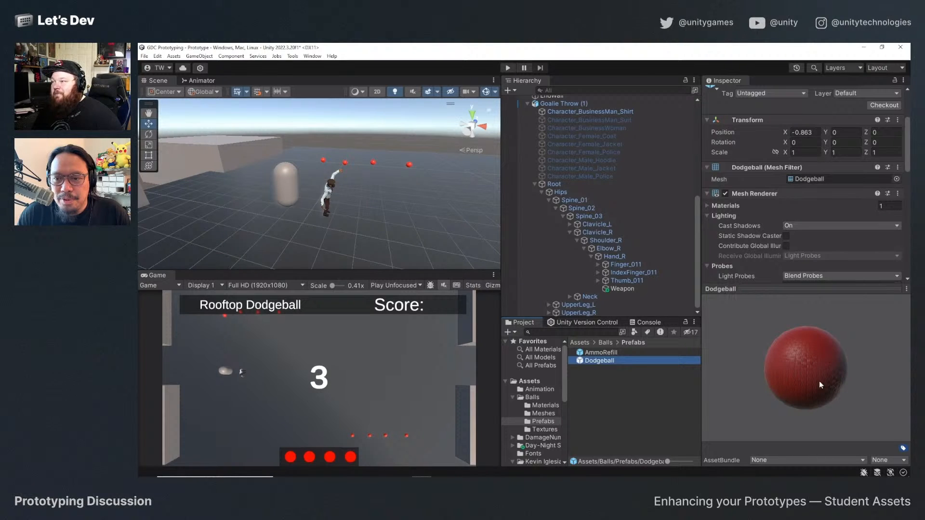
scroll(767, 202, "down", 10)
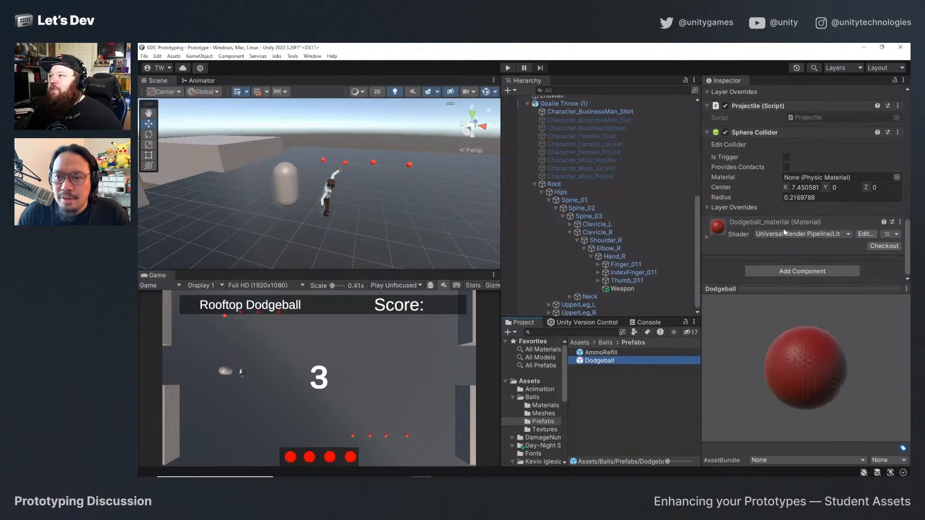
scroll(736, 213, "down", 2)
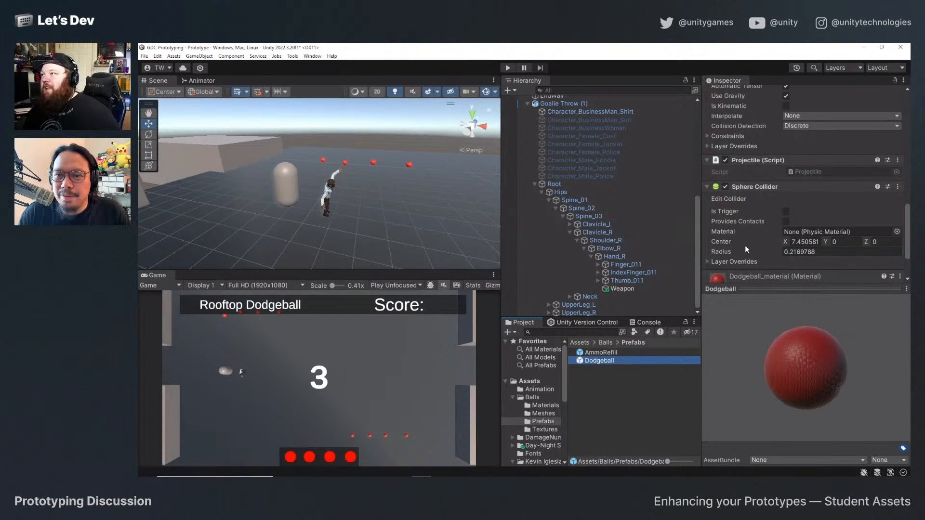
scroll(746, 245, "up", 2)
left_click(898, 187)
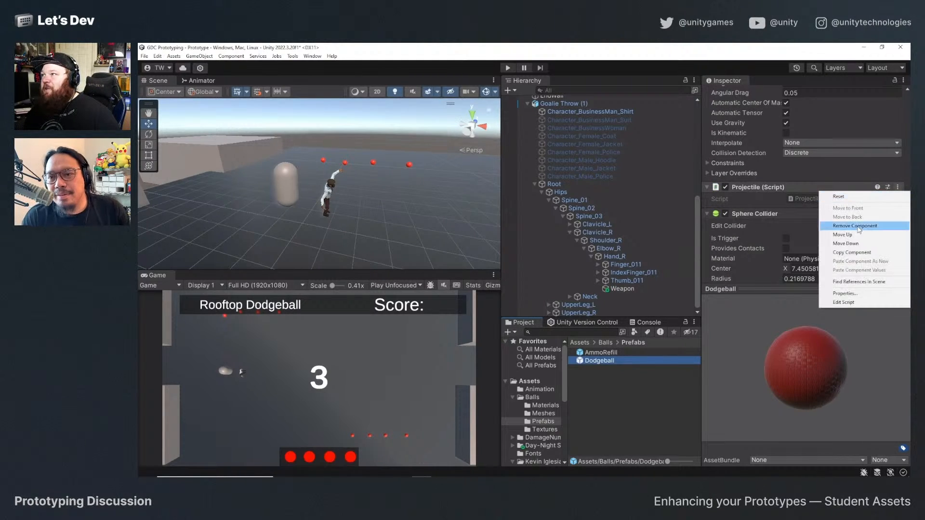
left_click(848, 308)
left_click(898, 216)
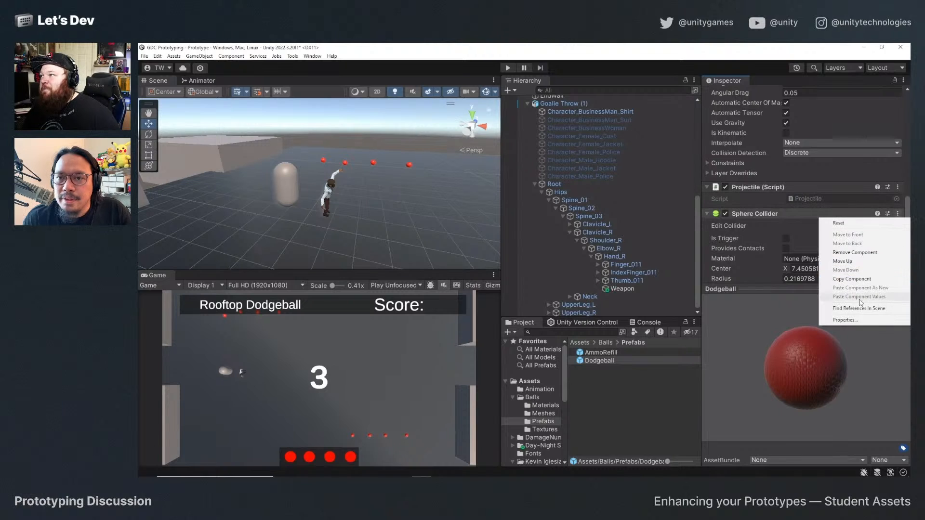
left_click(846, 322)
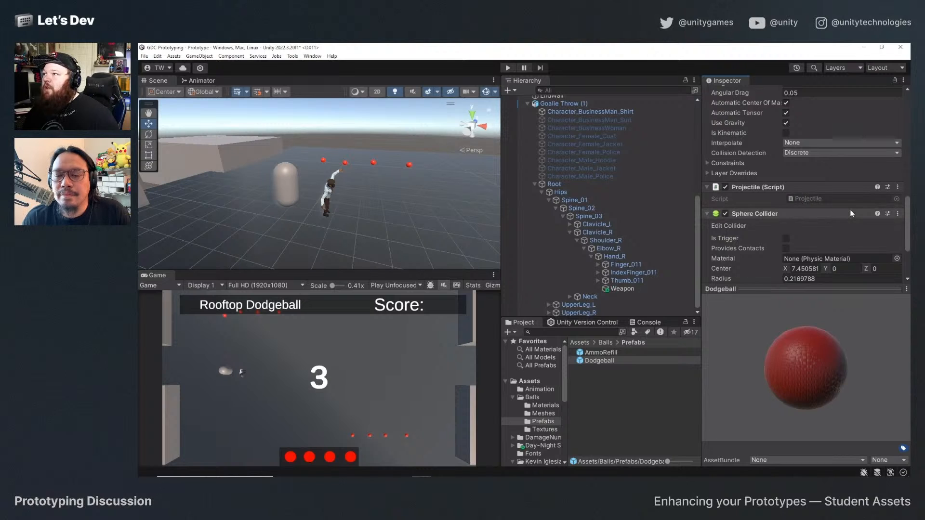
Open the Dodgeball prefab's Projectile script in Visual Studio, review its Start and OnCollisionEnter methods, and return to Unity.
left_click(897, 187)
left_click(870, 301)
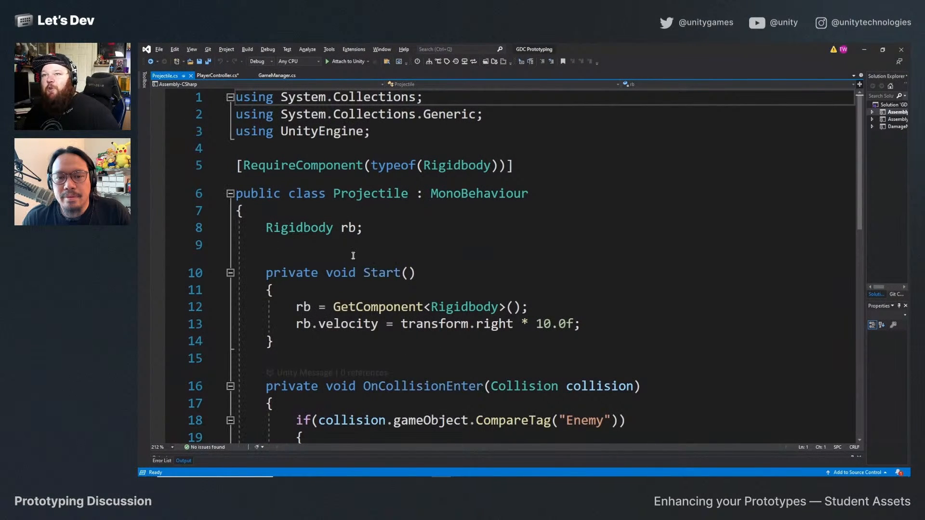
scroll(448, 309, "down", 1)
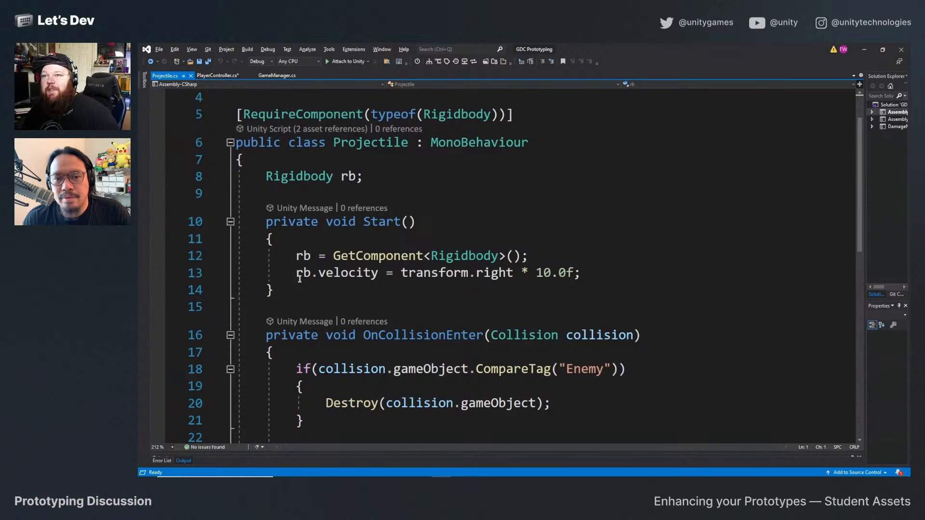
scroll(591, 269, "down", 1)
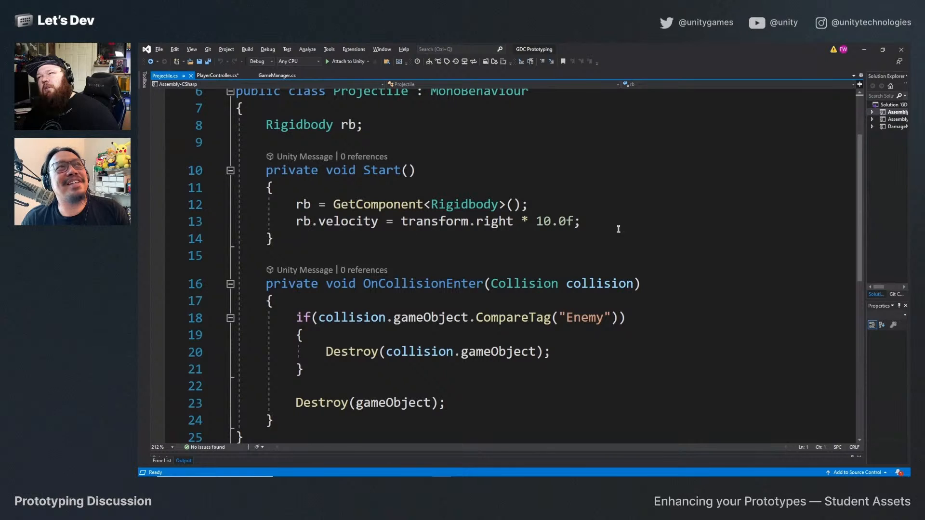
left_click(869, 53)
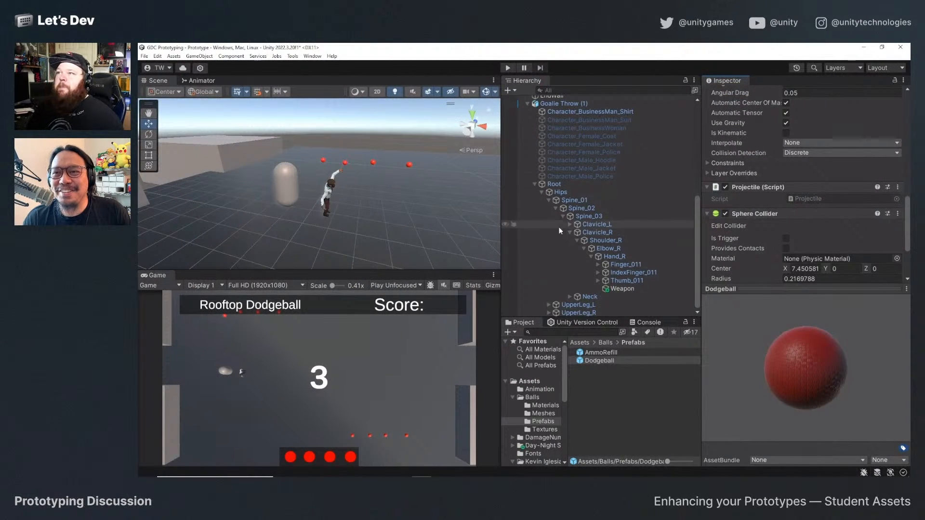
On the Throw Weapon script of Goalie Throw (1), assign the Dodgeball prefab as Projectile and GameplayUI as Ui M.
scroll(554, 155, "up", 3)
left_click(559, 134)
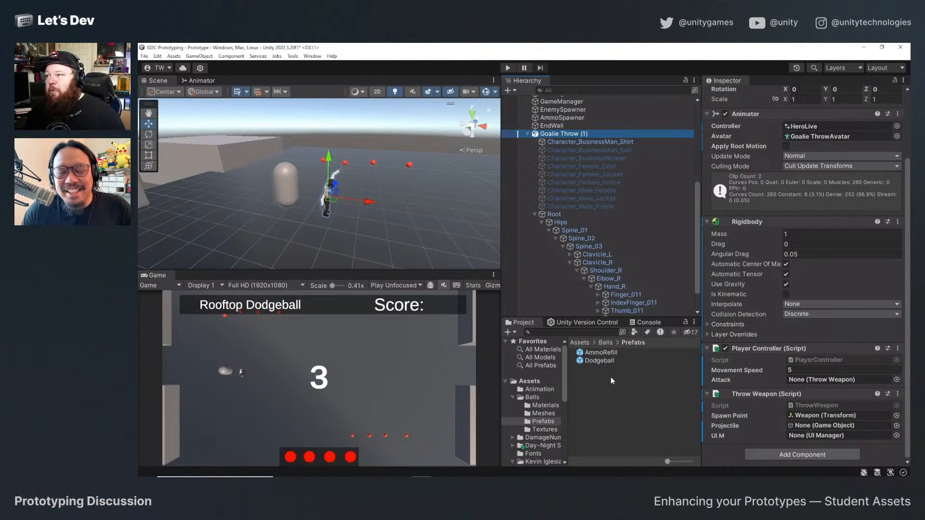
left_click_drag(602, 363, 815, 424)
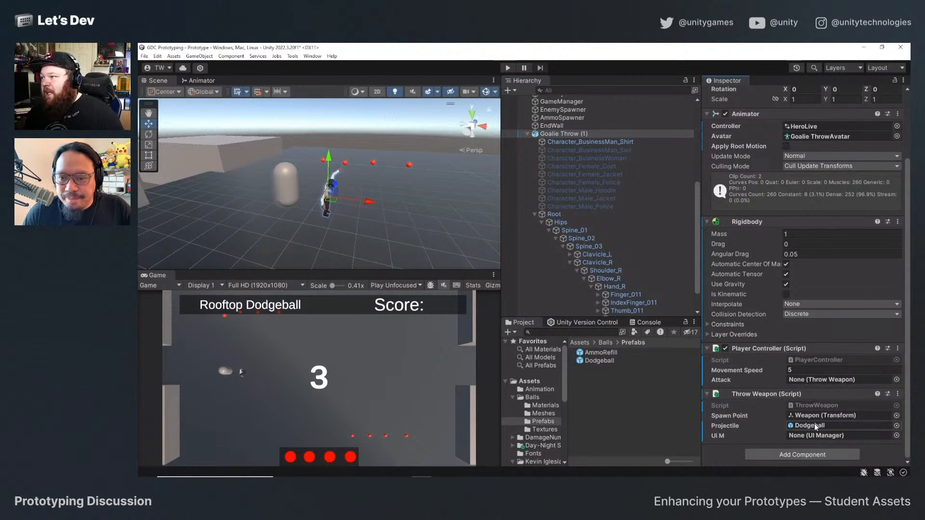
left_click(527, 134)
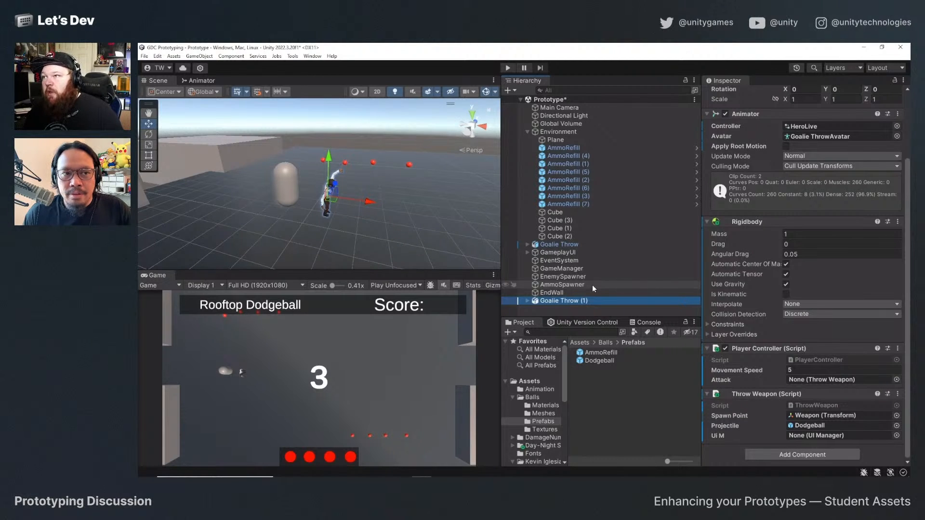
left_click_drag(560, 252, 817, 437)
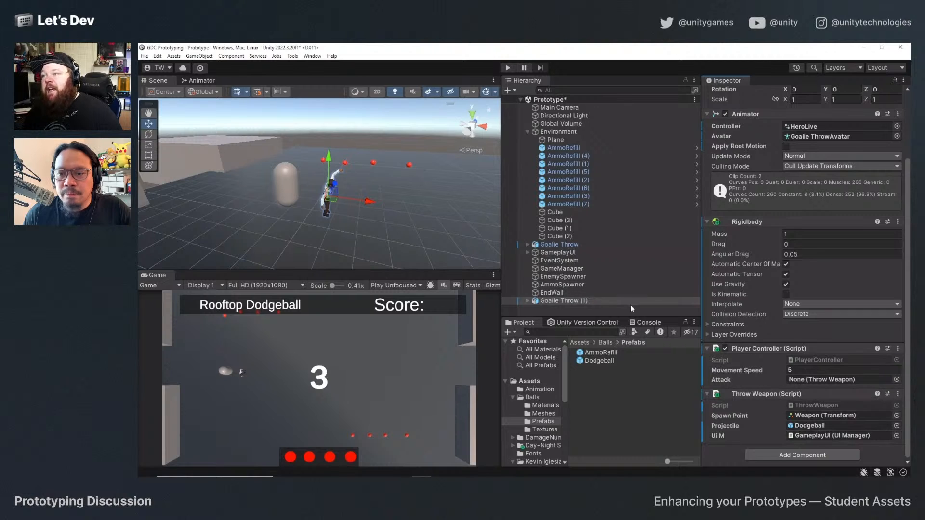
Examine the script references on the original Goalie Throw and the components of GameplayUI, EndWall, EnemySpawner and GameManager.
left_click(555, 246)
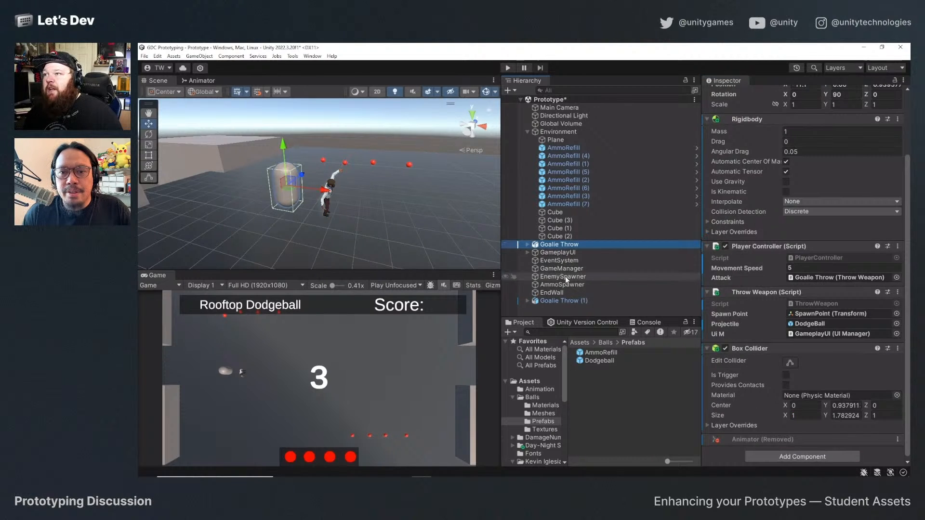
left_click(563, 253)
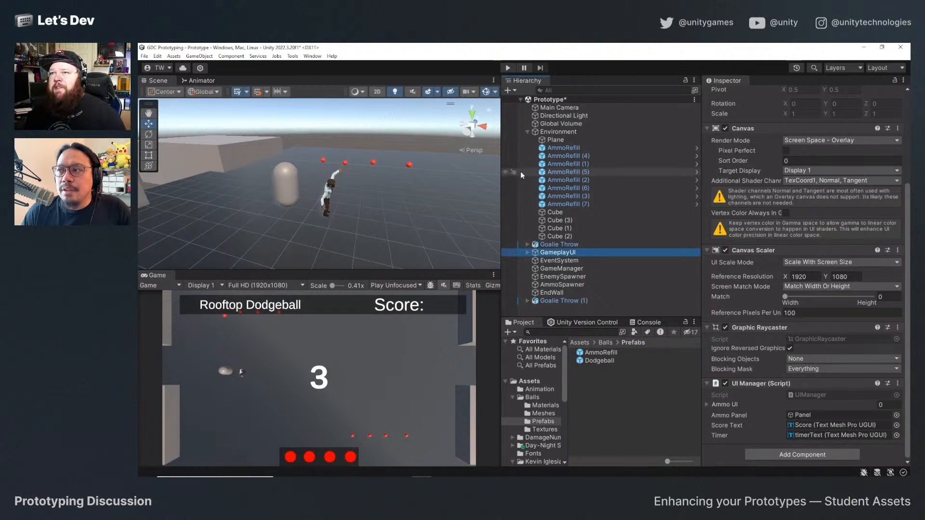
left_click(555, 293)
left_click(562, 278)
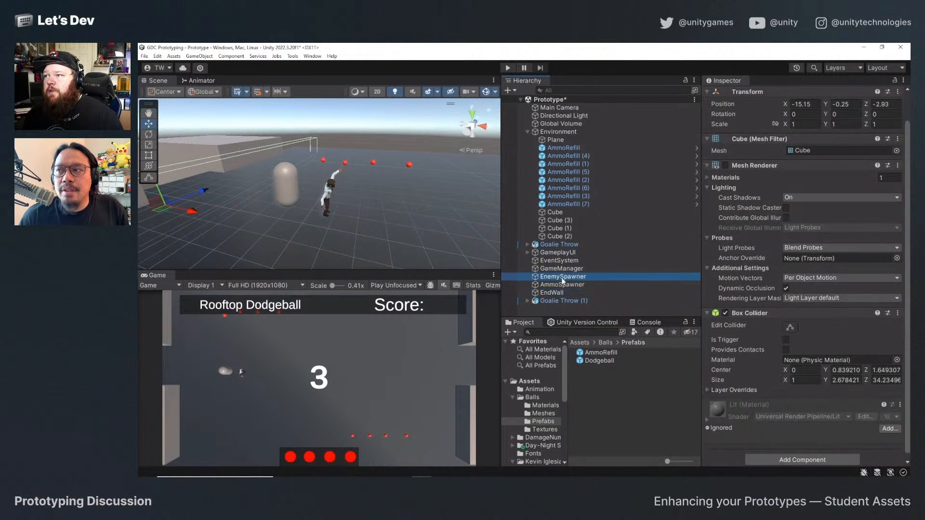
left_click(563, 268)
left_click(567, 254)
left_click(567, 245)
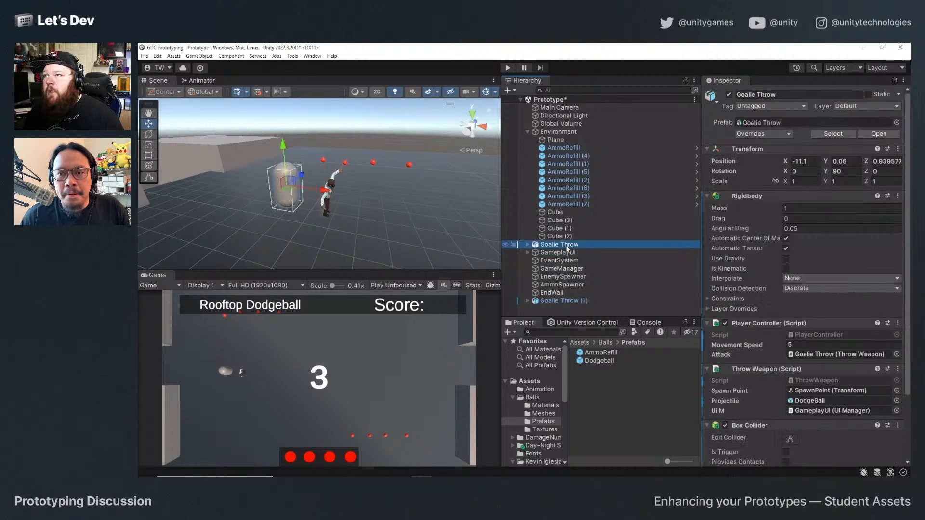
scroll(814, 378, "down", 3)
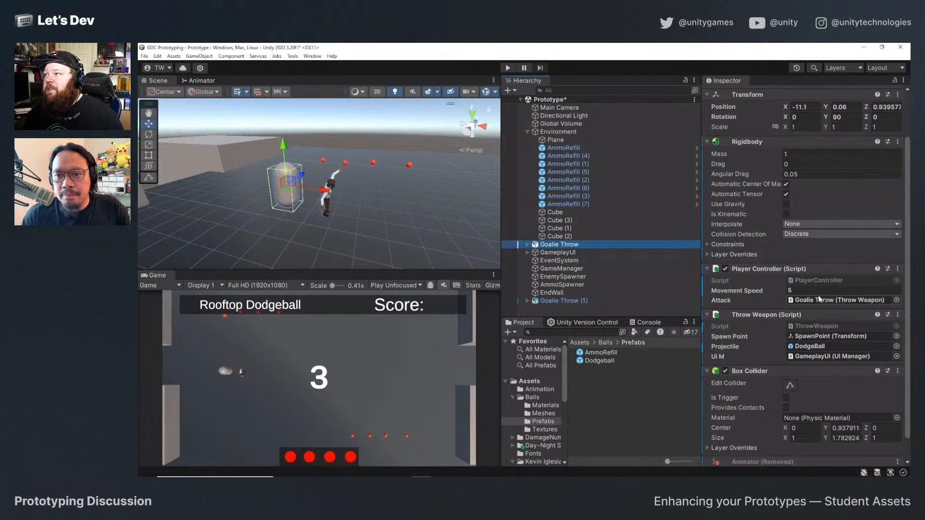
Assign the Throw Weapon component of Goalie Throw (1) as the Attack reference of its Player Controller script.
left_click(578, 301)
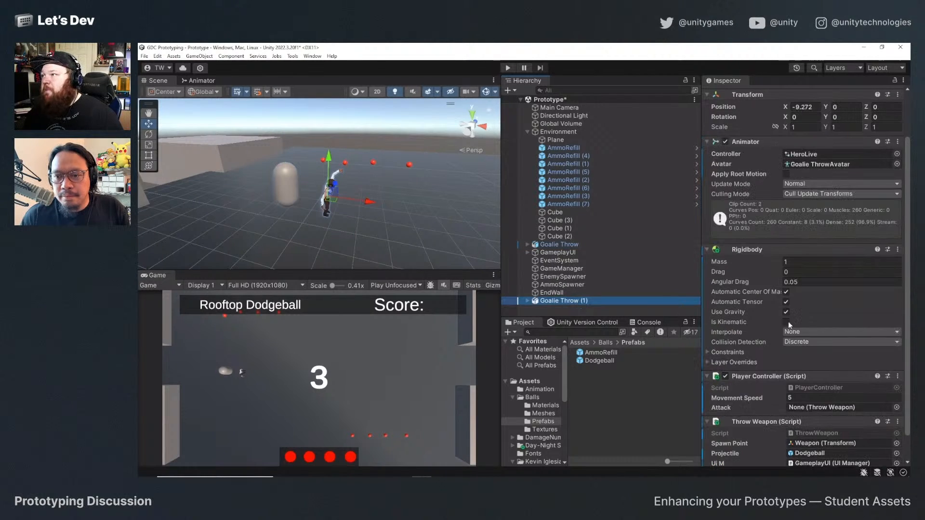
scroll(768, 352, "down", 2)
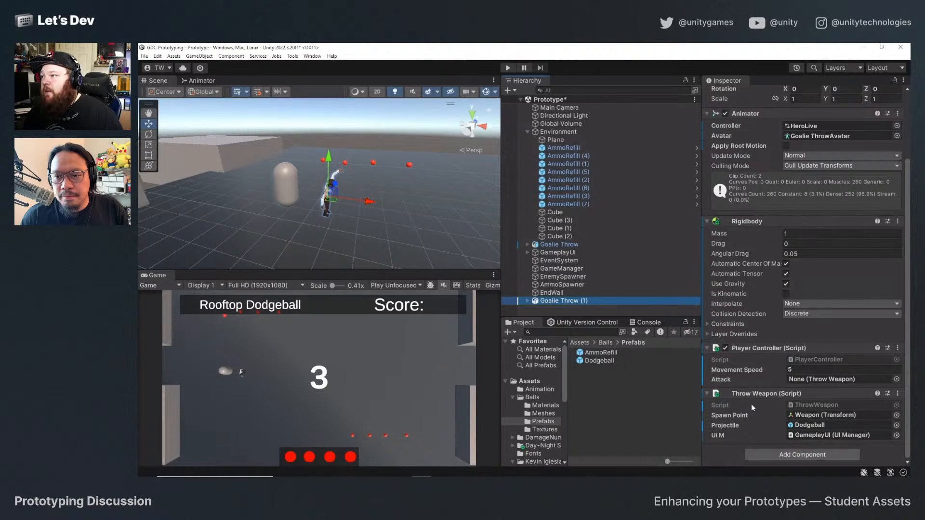
left_click_drag(755, 395, 822, 376)
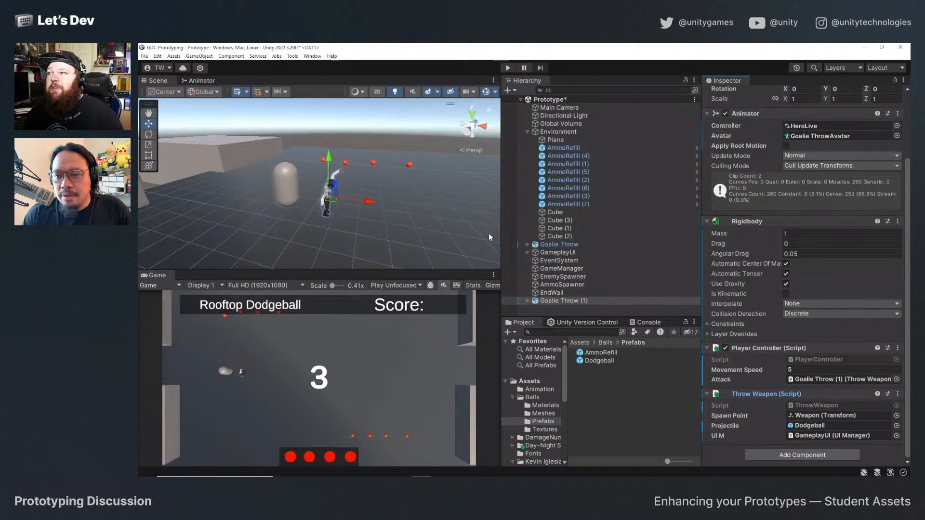
Deactivate the original capsule Goalie Throw object, select Goalie Throw (1), and save the Prototype scene.
left_click(553, 244)
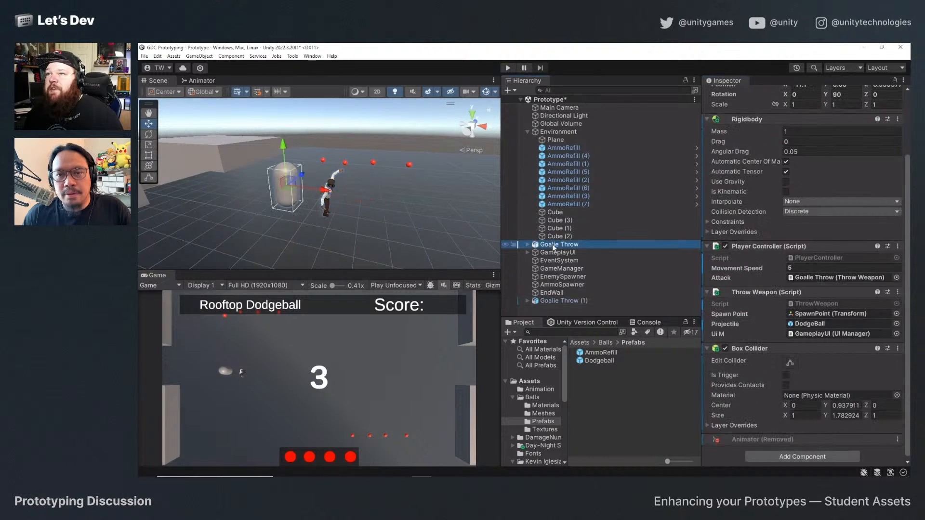
scroll(728, 145, "up", 3)
left_click(729, 94)
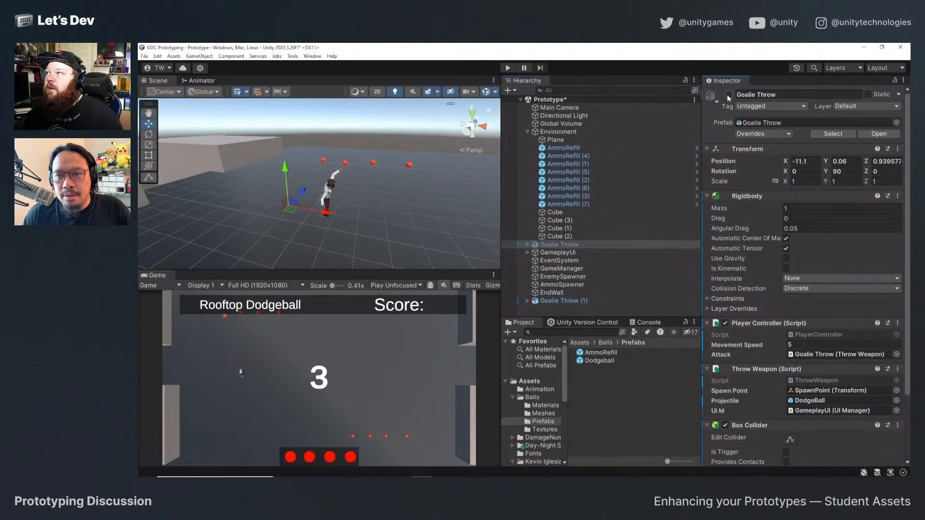
left_click(554, 300)
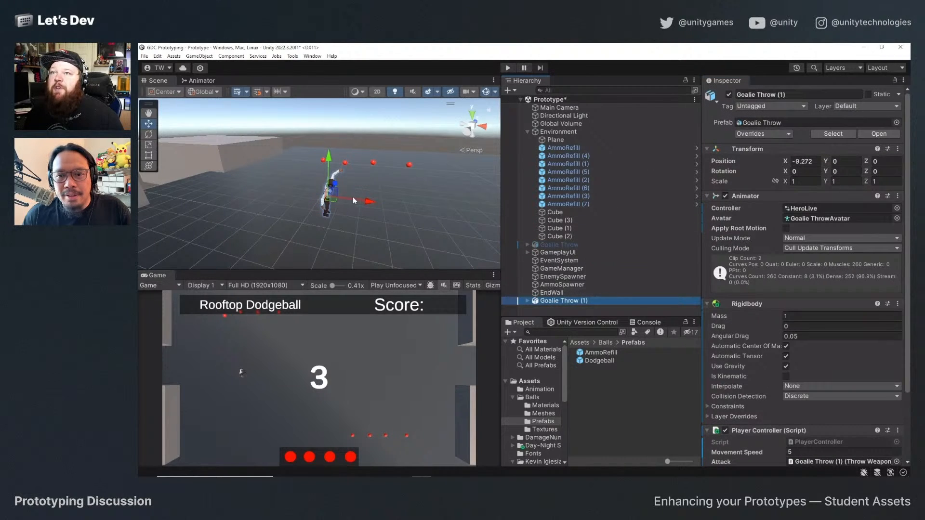
left_click_drag(357, 209, 329, 199, "alt")
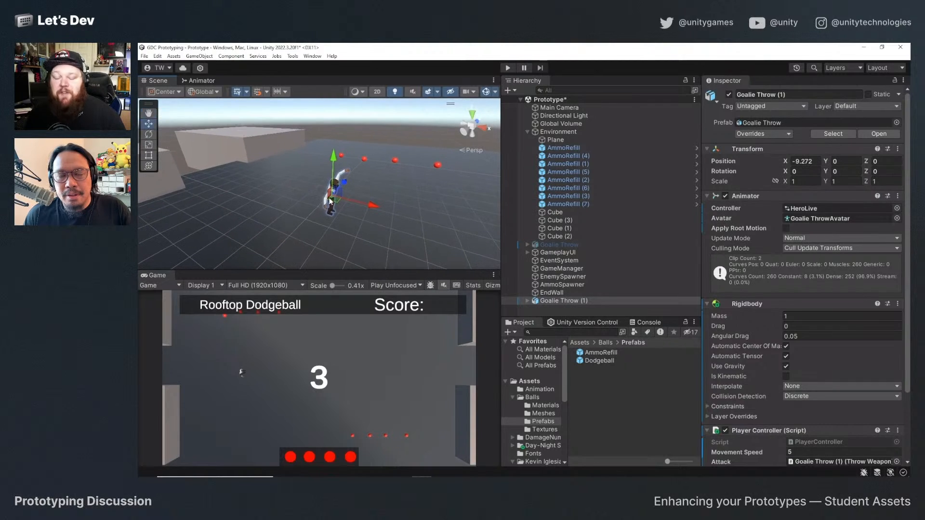
key("ctrl+s")
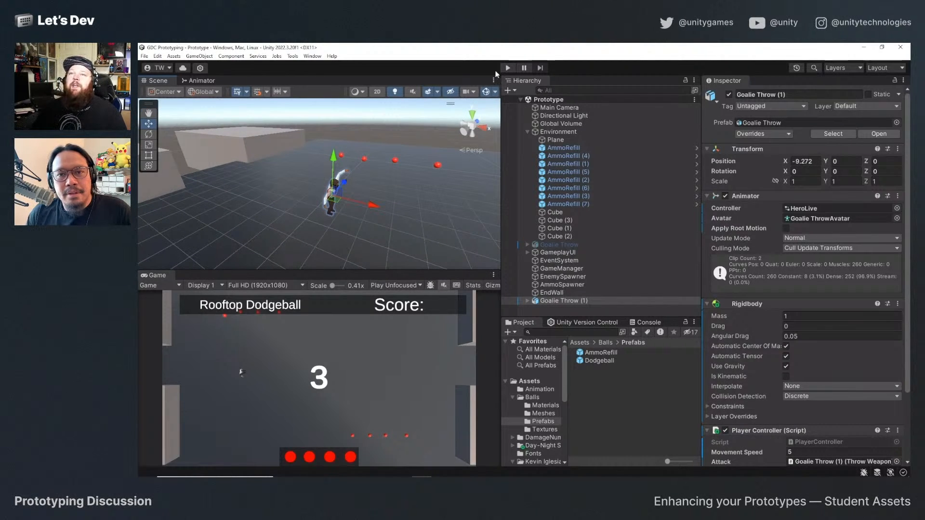
Play-test the scene by moving Goalie Throw (1) in all directions and throwing dodgeballs, and stop play mode.
left_click(507, 68)
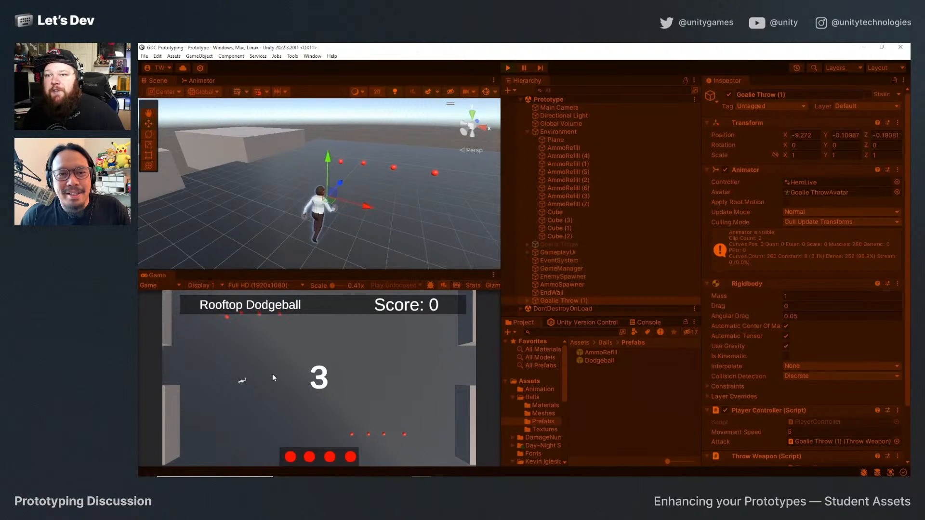
key("a")
key("s")
left_click(285, 368)
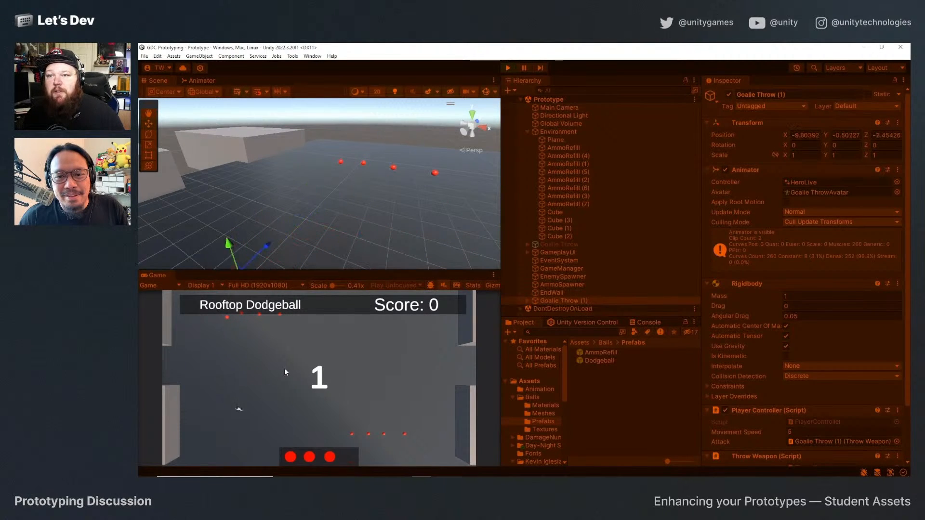
left_click(285, 368)
key("w")
key("a")
left_click(284, 368)
key("d")
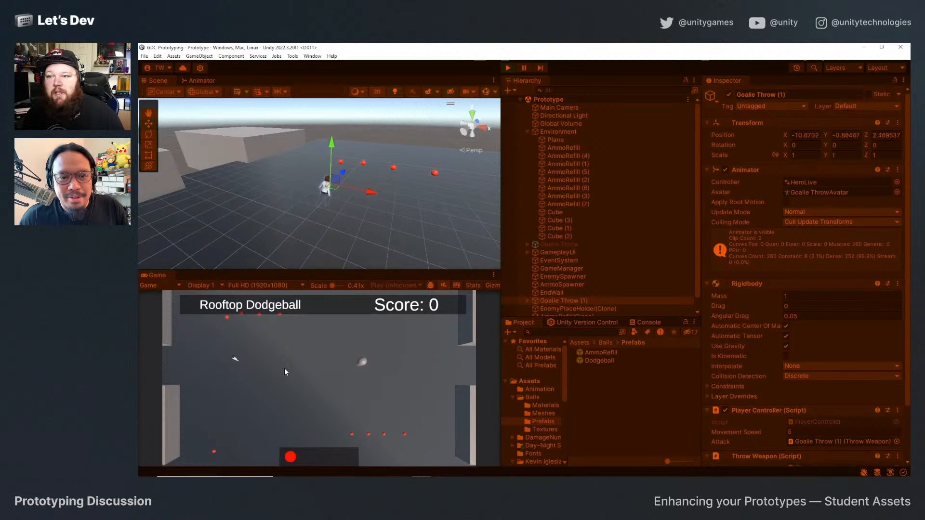
left_click(285, 369)
key("w")
key("a")
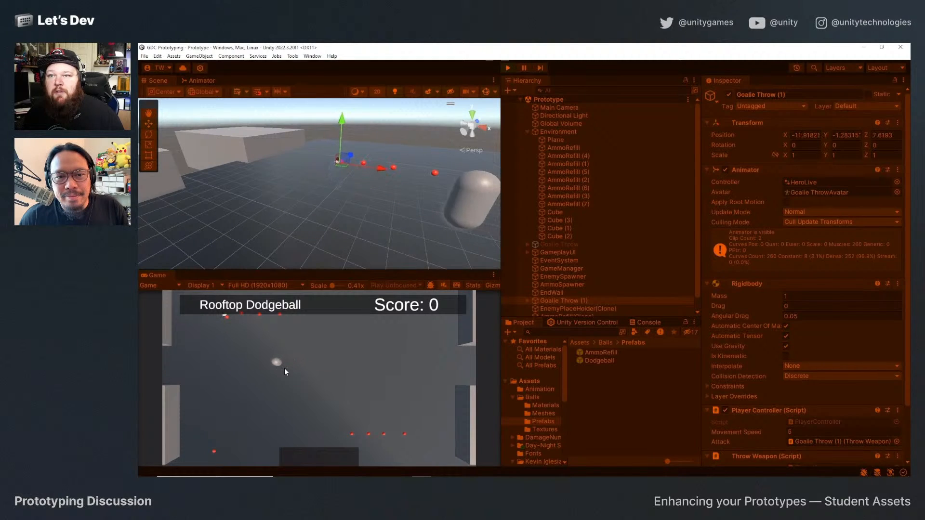
key("s")
key("d")
key("s")
key("a")
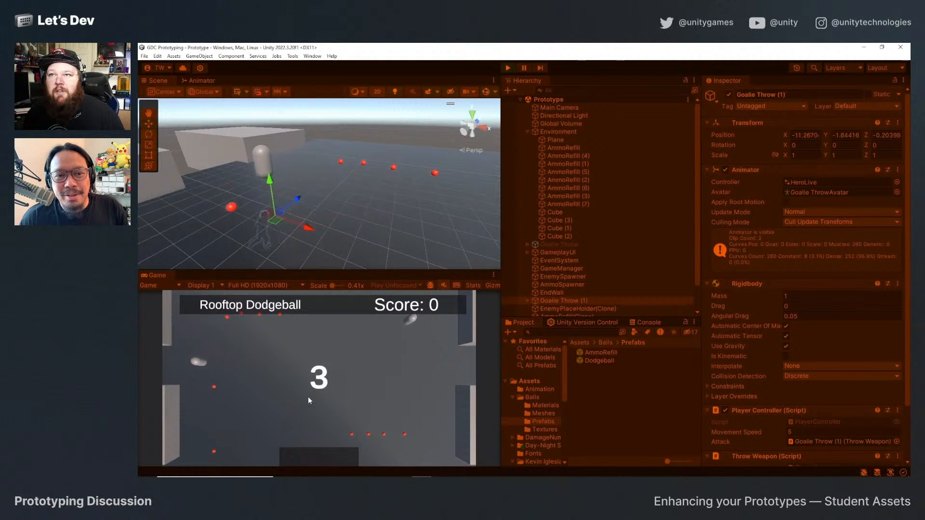
left_click(501, 69)
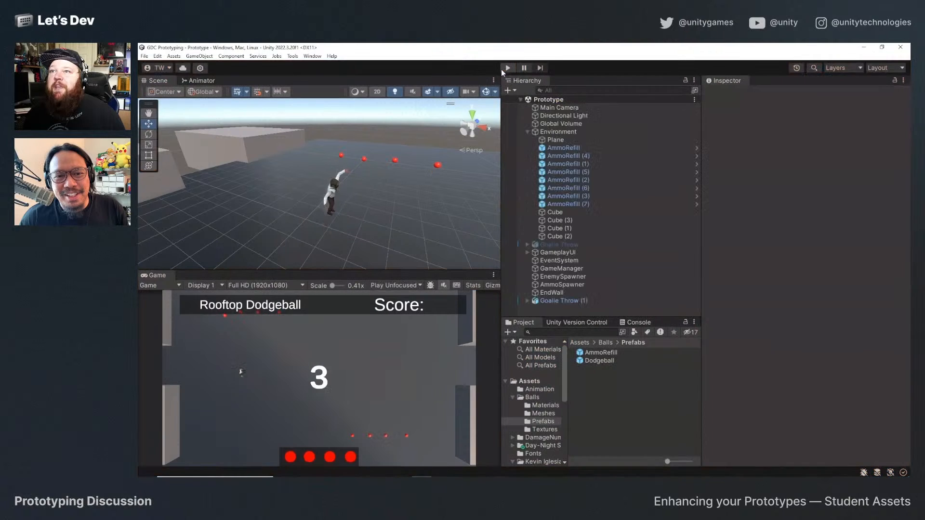
Turn off Use Gravity on the Rigidbody of Goalie Throw (1).
left_click(559, 301)
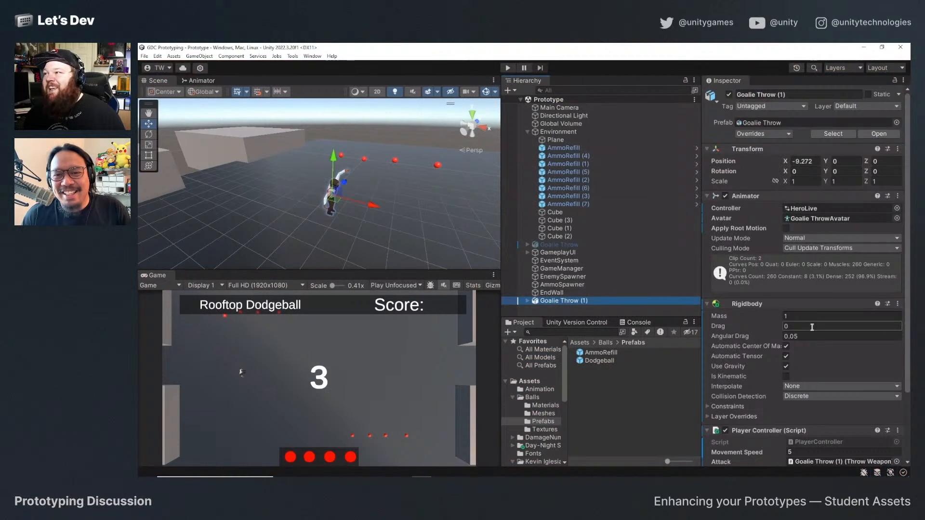
left_click(786, 368)
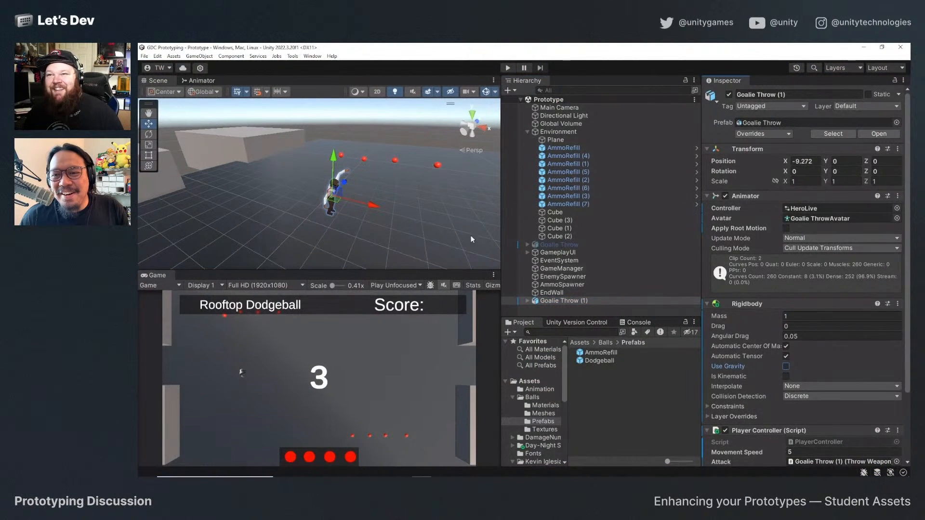
Run the game again with gravity off, moving the hero around while throwing dodgeballs, and exit play mode.
left_click(512, 67)
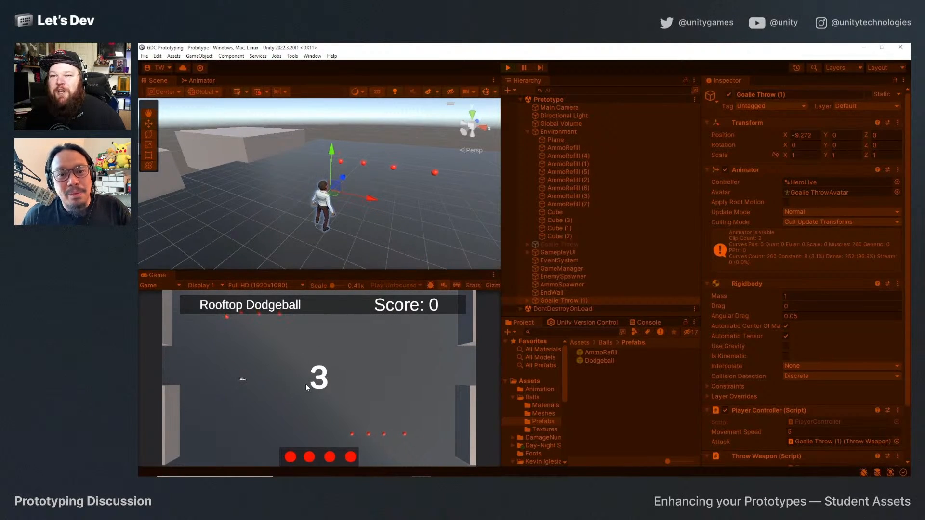
key("a")
key("w")
key("d")
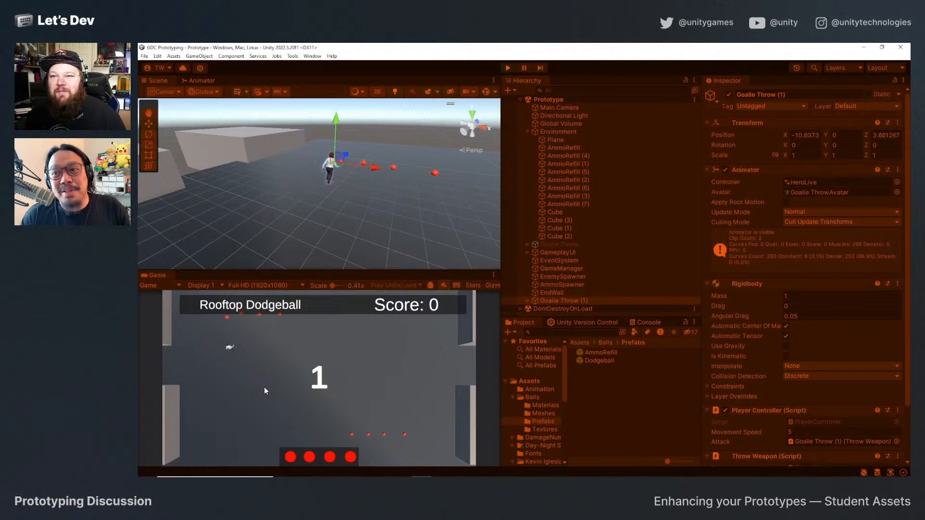
key("s")
left_click(264, 387)
left_click(264, 387)
key("a")
left_click(264, 387)
key("d")
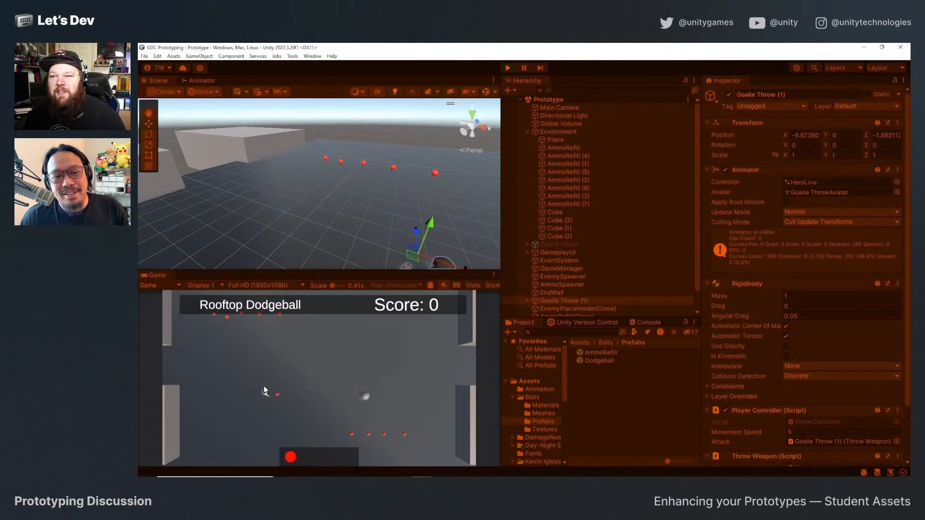
left_click(264, 387)
key("a")
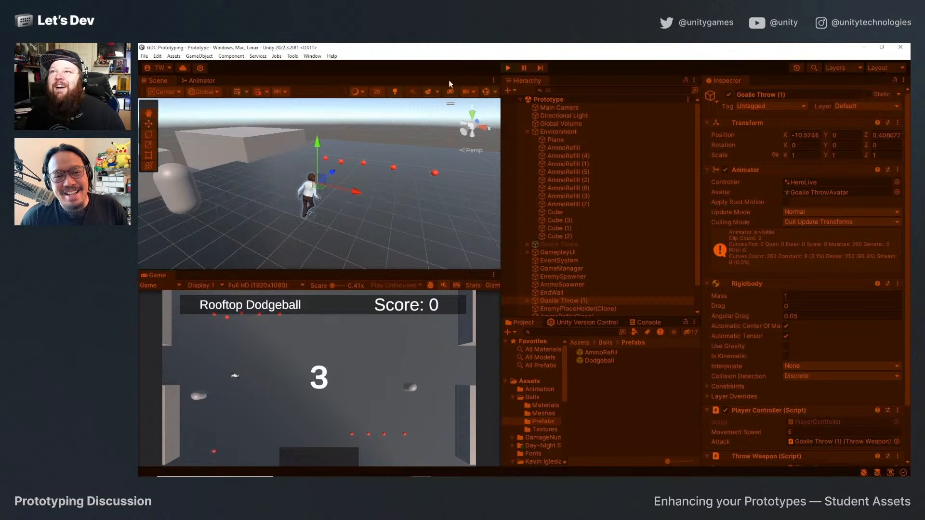
left_click(508, 68)
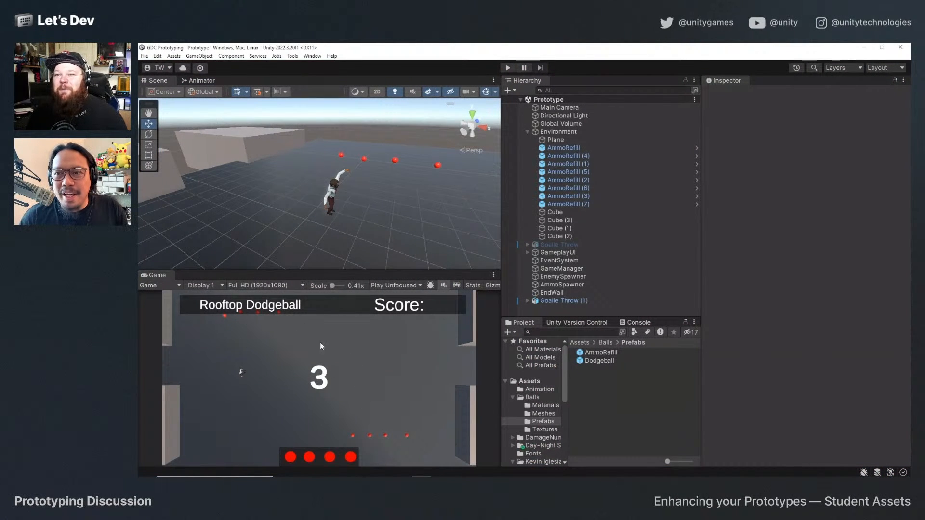
key("alt+Tab")
key("alt+Tab")
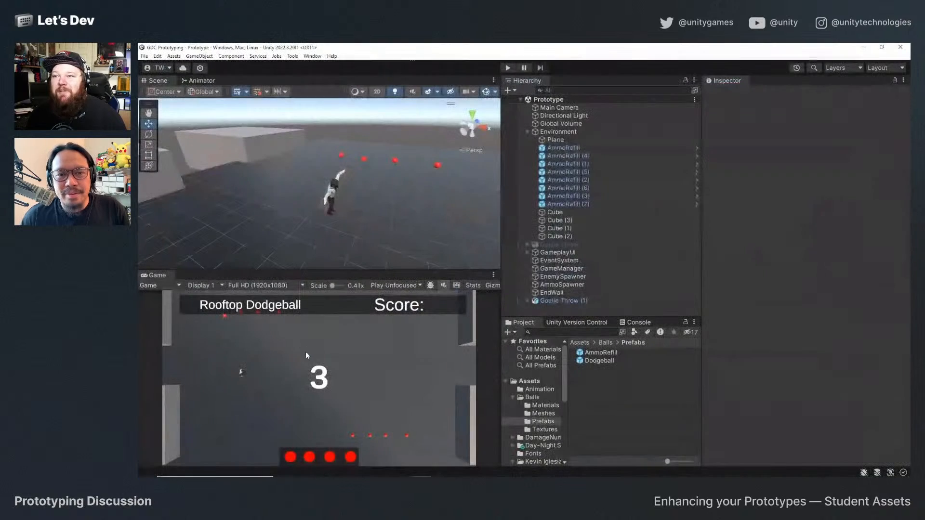
Try Y rotations of 90 and then -90 on the Goalie Throw (1) object.
left_click(330, 200)
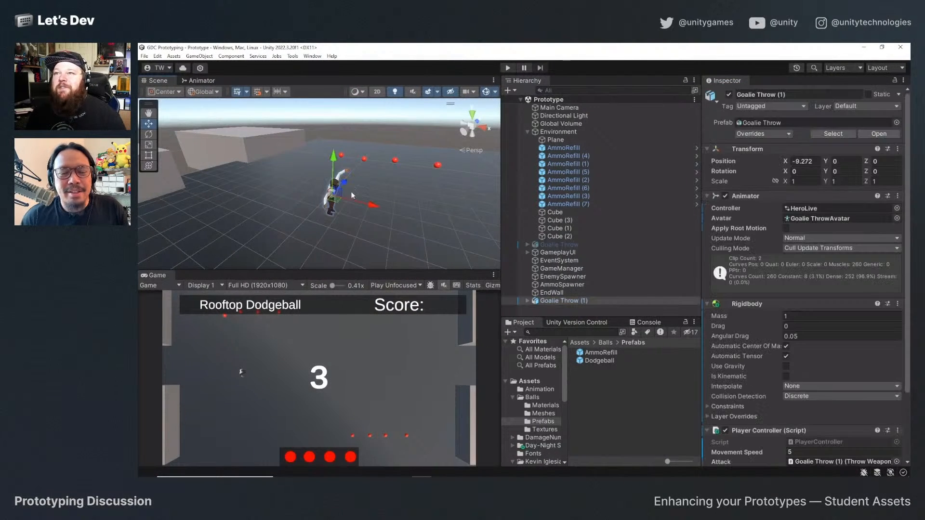
type("90")
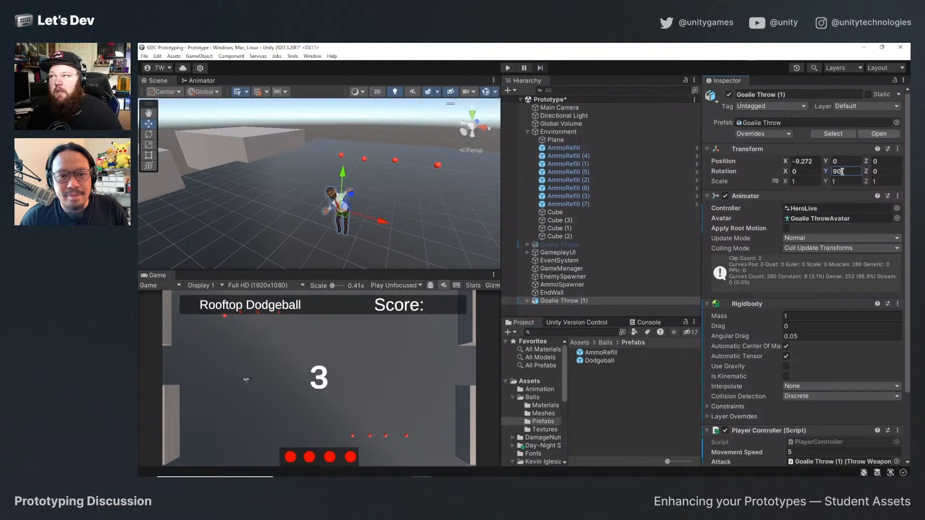
key("BackSpace")
key("BackSpace")
type("-")
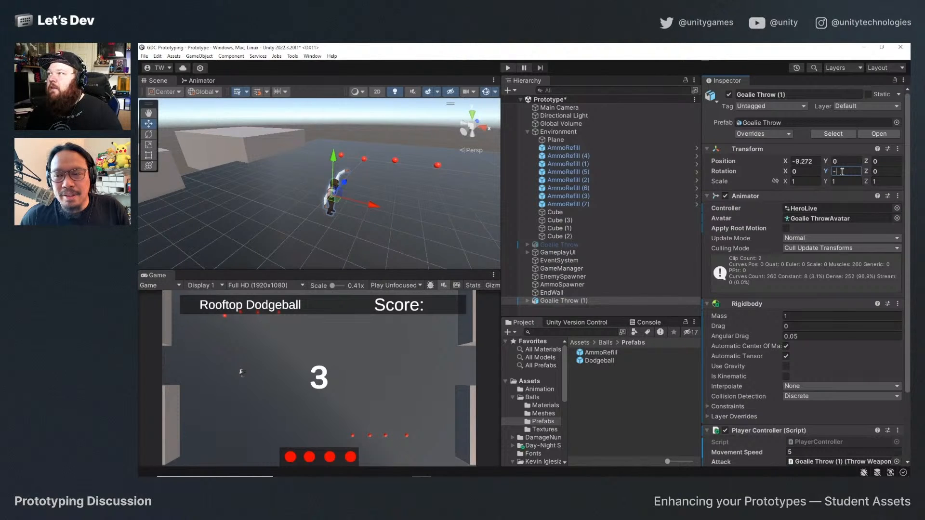
type("90")
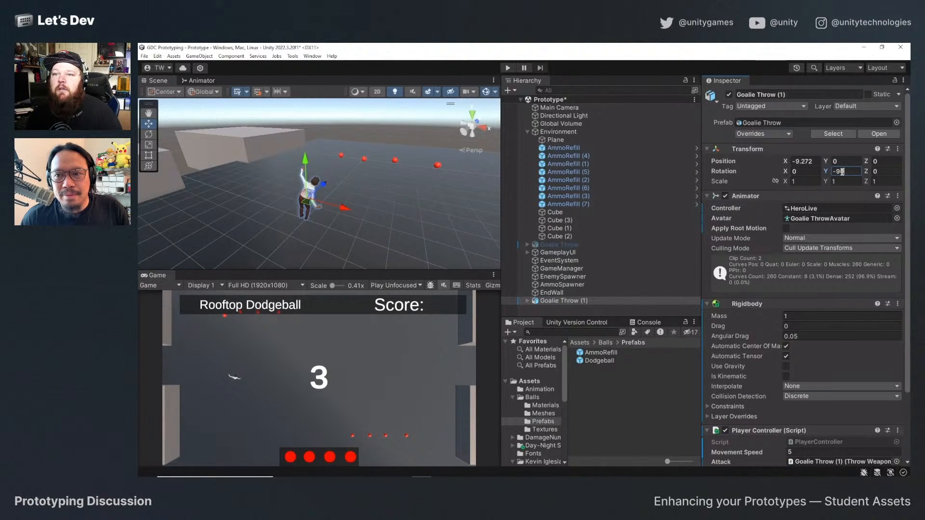
Play-test the rotated hero by moving it sideways and throwing dodgeballs, and stop play mode.
left_click(507, 68)
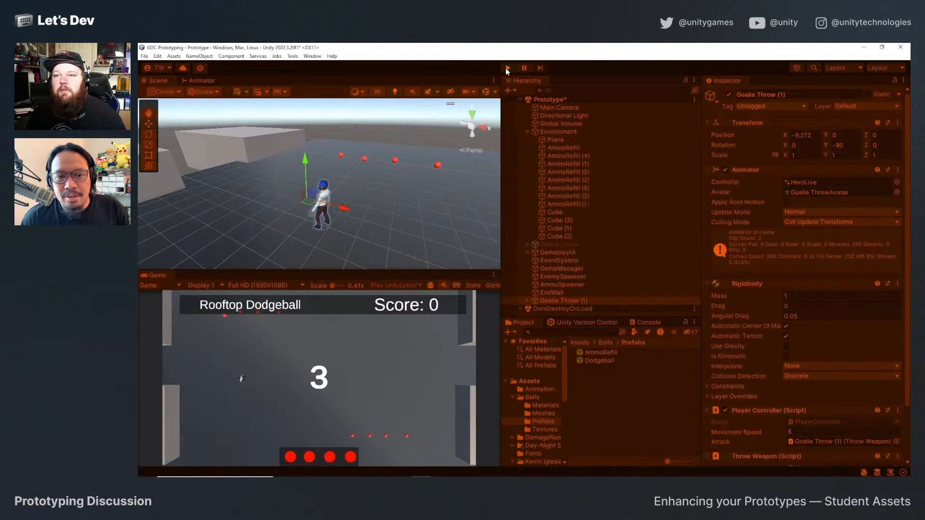
key("d")
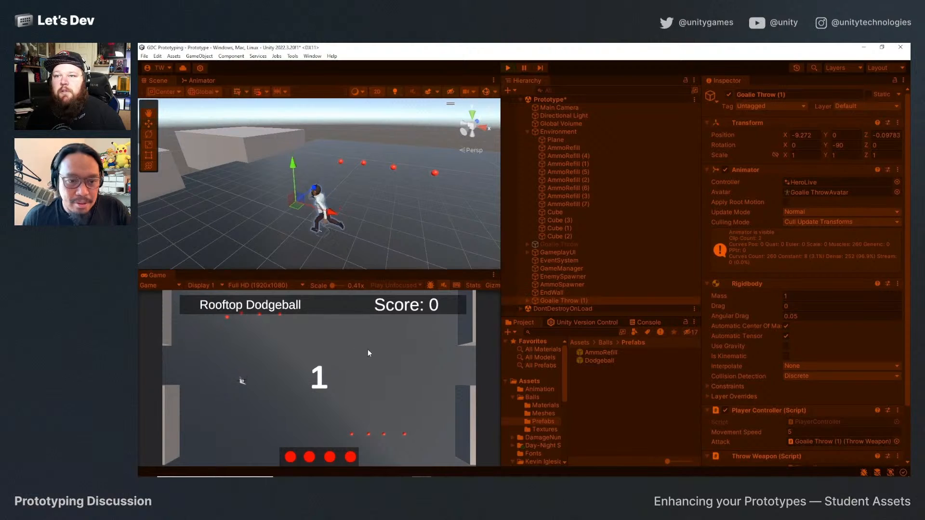
key("a")
left_click(368, 355)
left_click(368, 356)
left_click(368, 356)
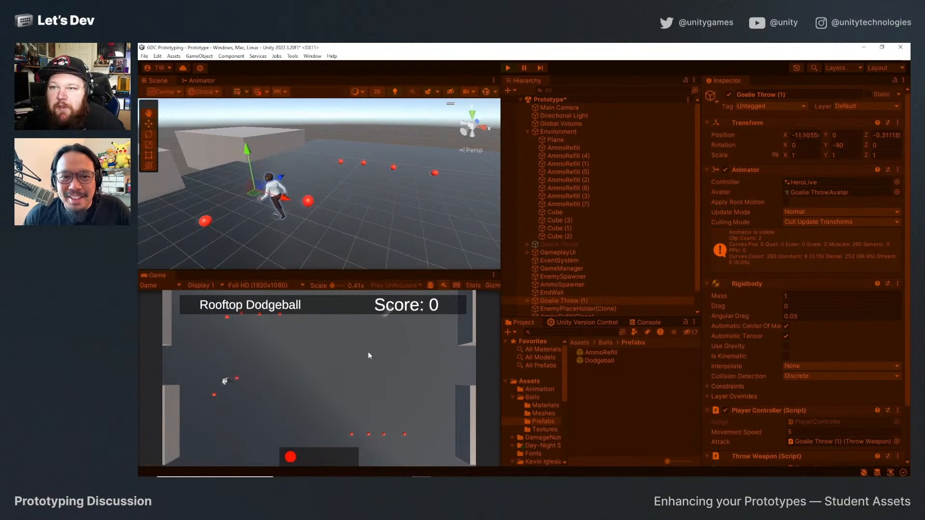
left_click(507, 68)
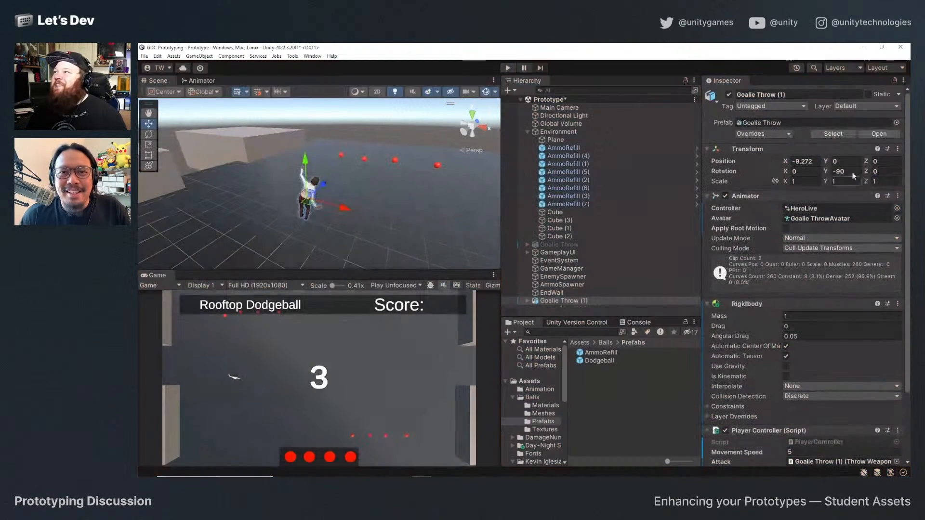
Set the Y rotation of Goalie Throw (1) to 90 and save the Prototype scene.
type("90")
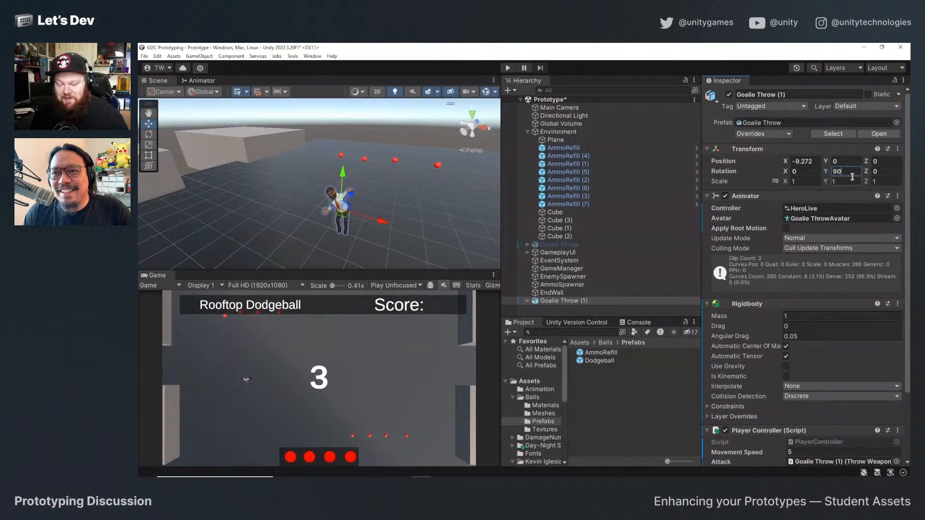
key("ctrl+s")
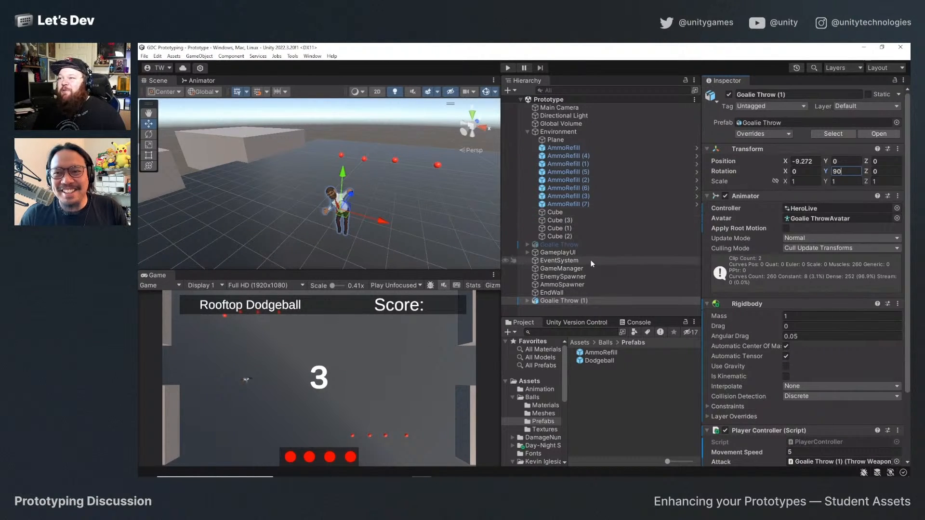
scroll(799, 398, "down", 3)
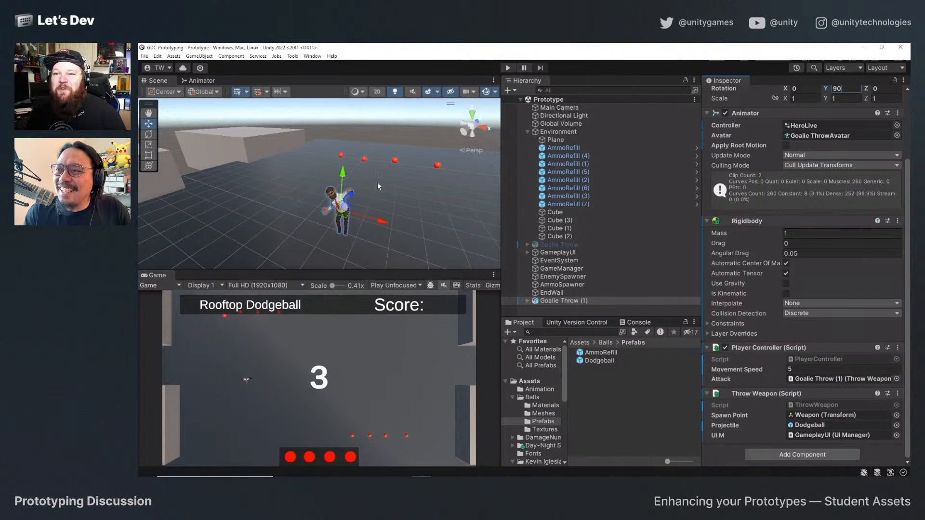
Run the game with the new rotation, moving the hero in all directions while throwing dodgeballs, and exit play mode.
left_click(507, 68)
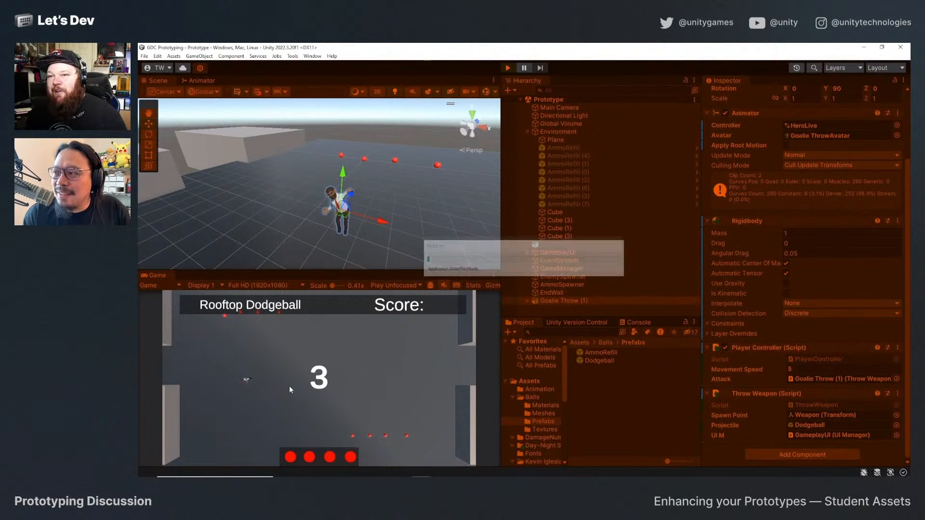
key("d")
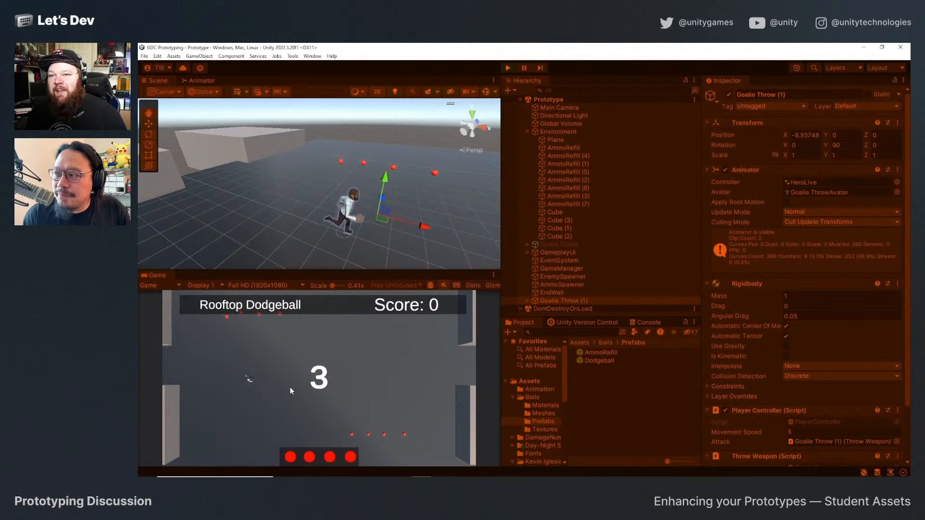
key("s")
key("a")
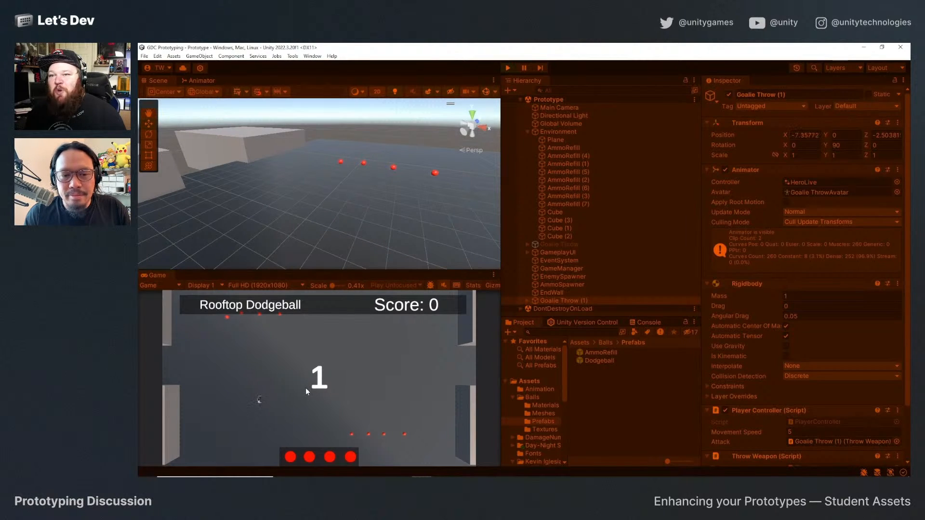
key("d")
left_click(307, 386)
key("a")
key("w")
left_click(308, 386)
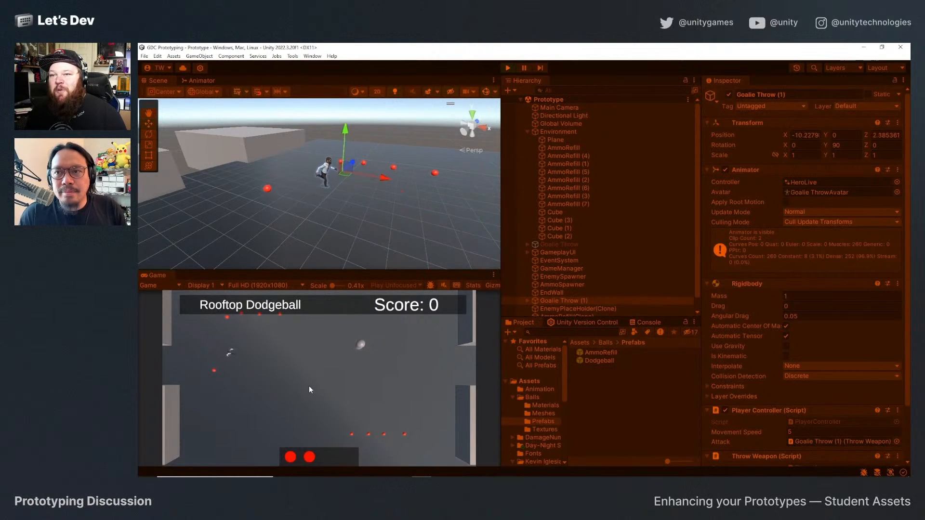
key("d")
left_click(309, 386)
left_click(309, 386)
key("w")
key("s")
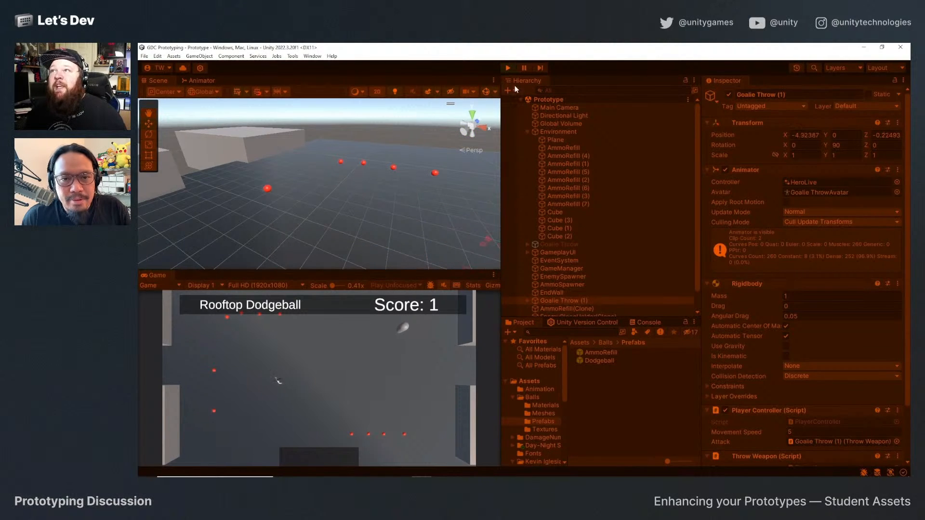
left_click(507, 68)
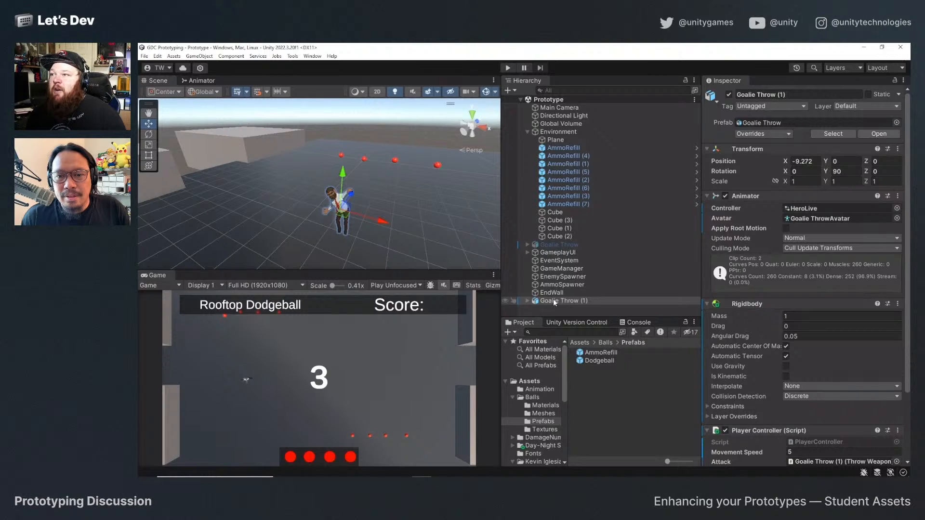
Open the HeroLive animator controller from the Animation folder and reveal the Throw clip inside the Goalie Throw model.
left_click(539, 389)
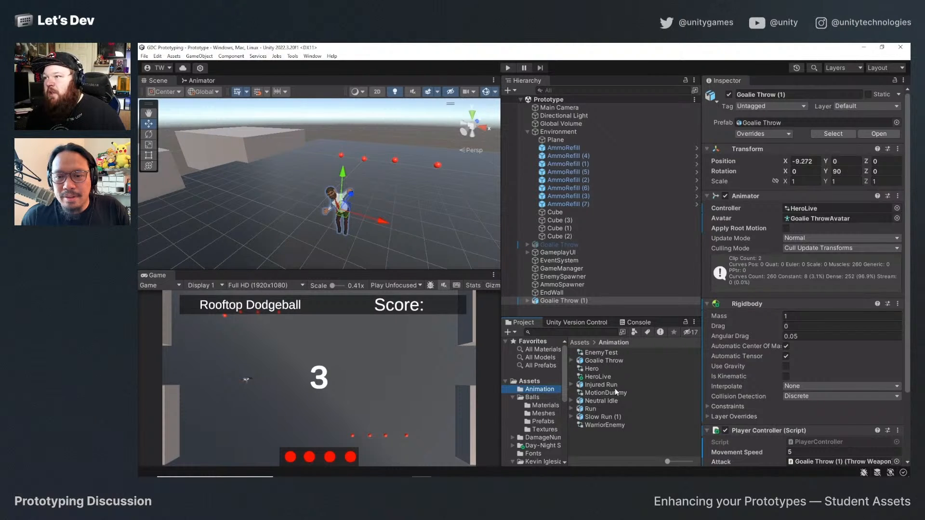
double_click(604, 379)
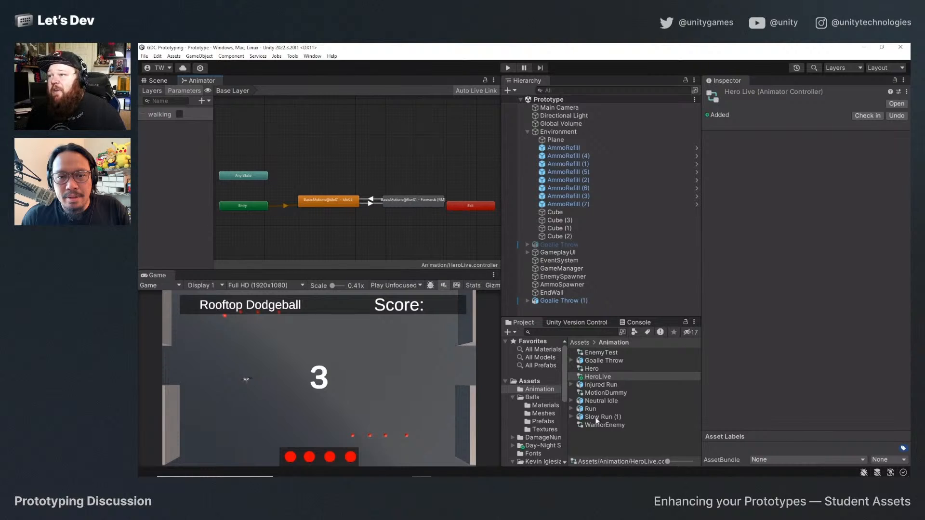
left_click(571, 360)
scroll(652, 412, "down", 3)
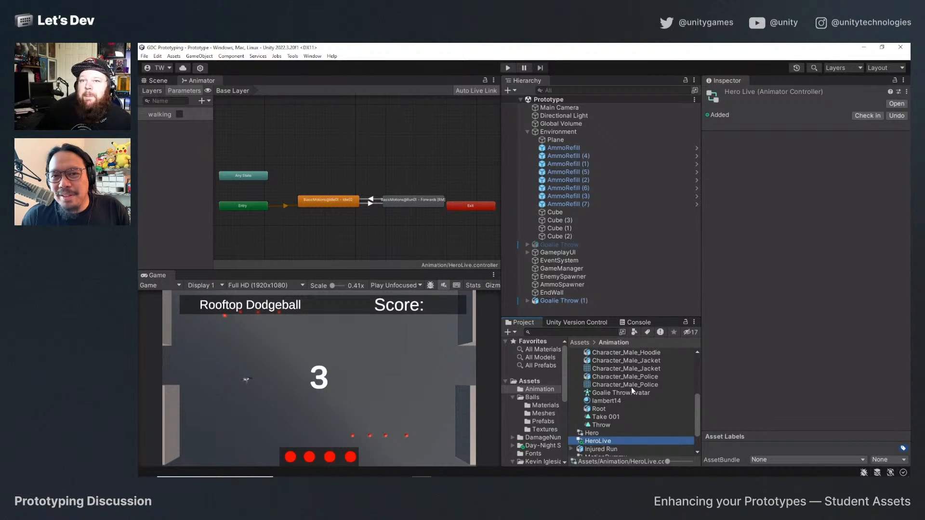
left_click(371, 199)
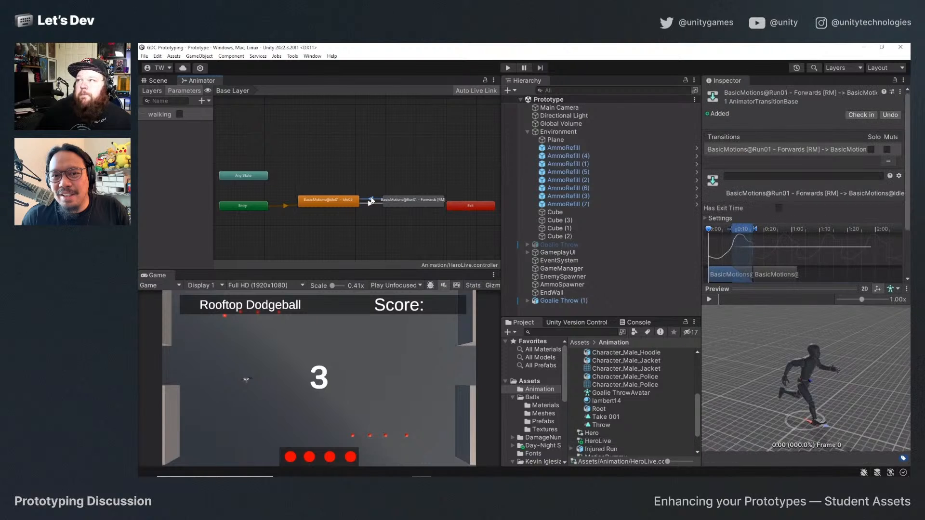
Run the game once more with the Scene view showing the hero, and stop play mode.
left_click(168, 84)
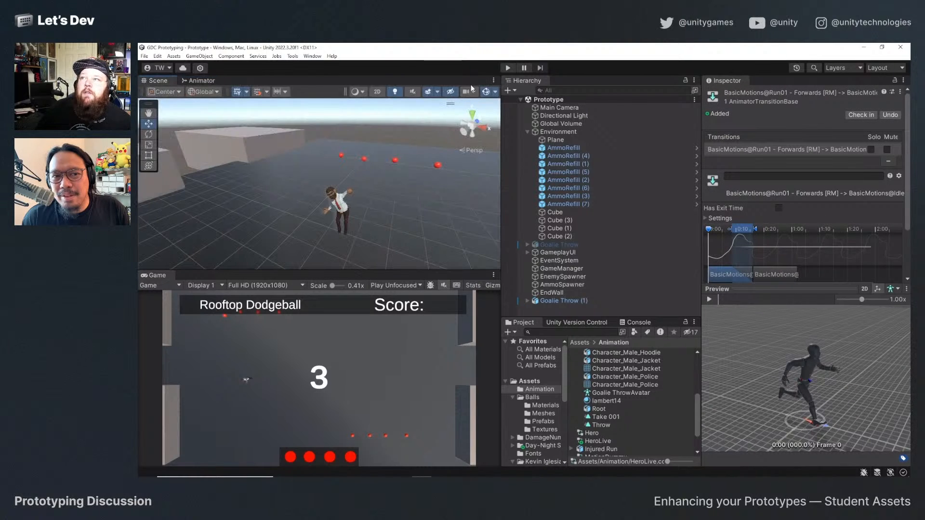
left_click(508, 68)
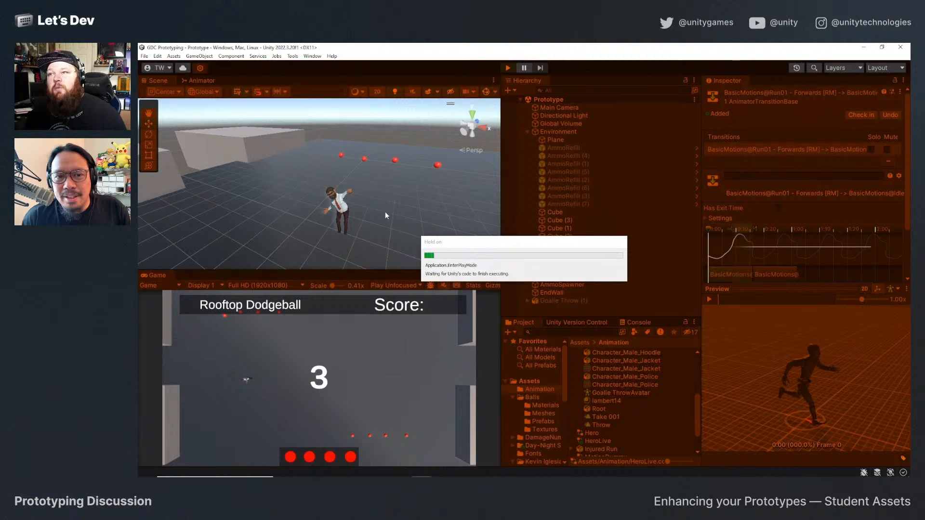
left_click(377, 215)
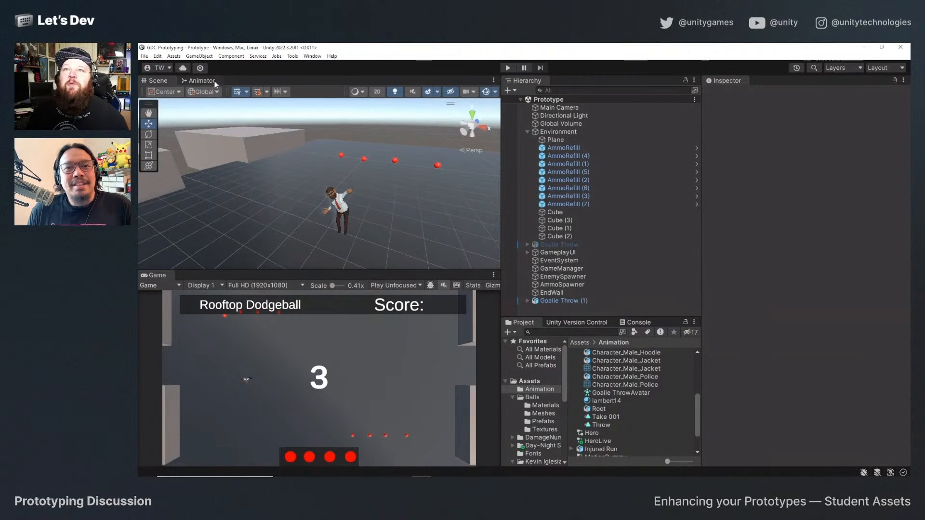
Add the Throw clip as a state in the HeroLive controller and create a transition to it from Any State, placed above it.
left_click(202, 81)
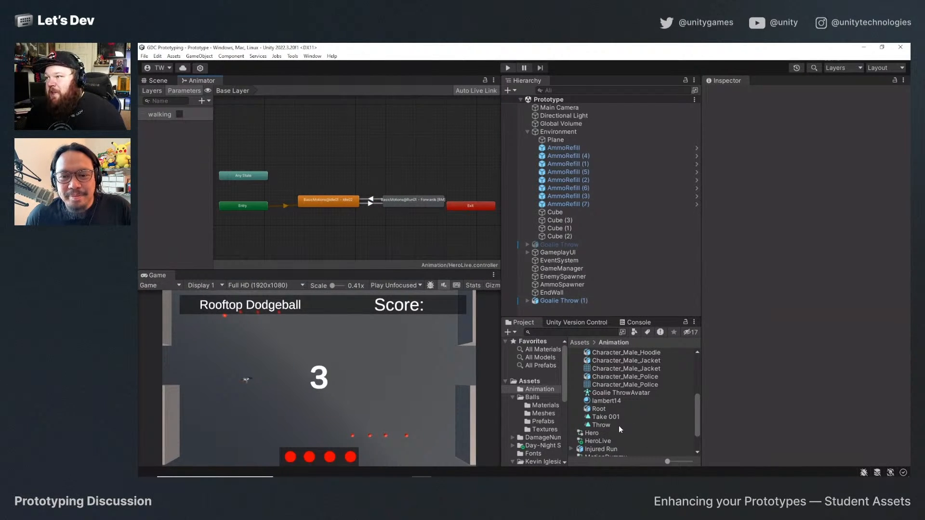
left_click_drag(606, 426, 370, 164)
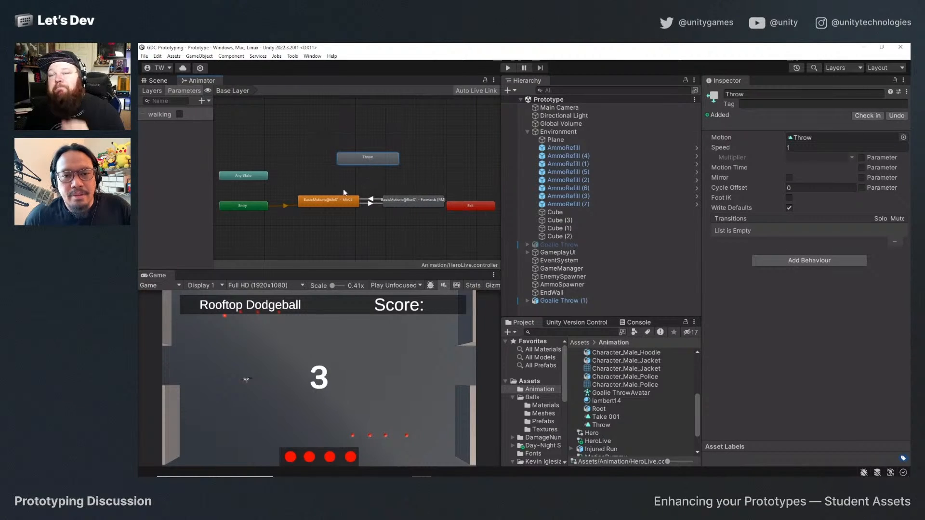
left_click_drag(253, 177, 369, 137)
left_click(315, 136)
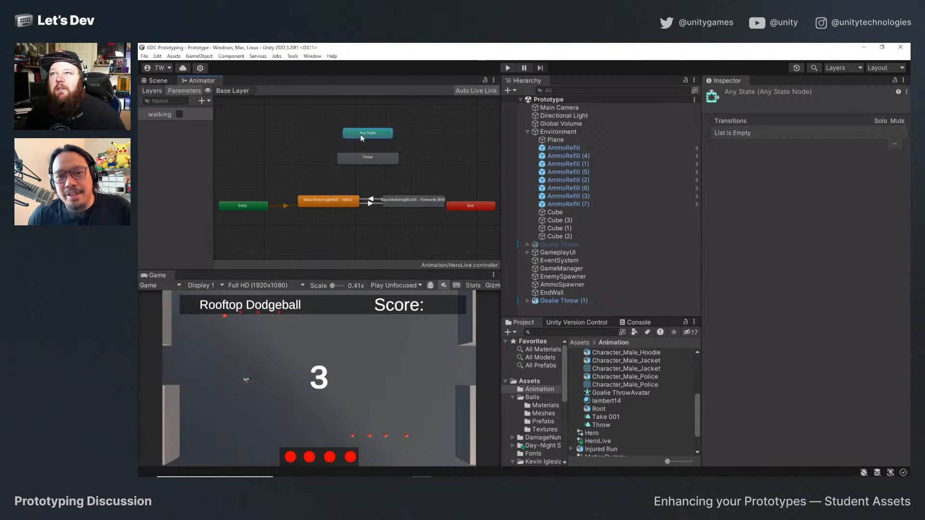
right_click(362, 135)
left_click(383, 140)
left_click(363, 154)
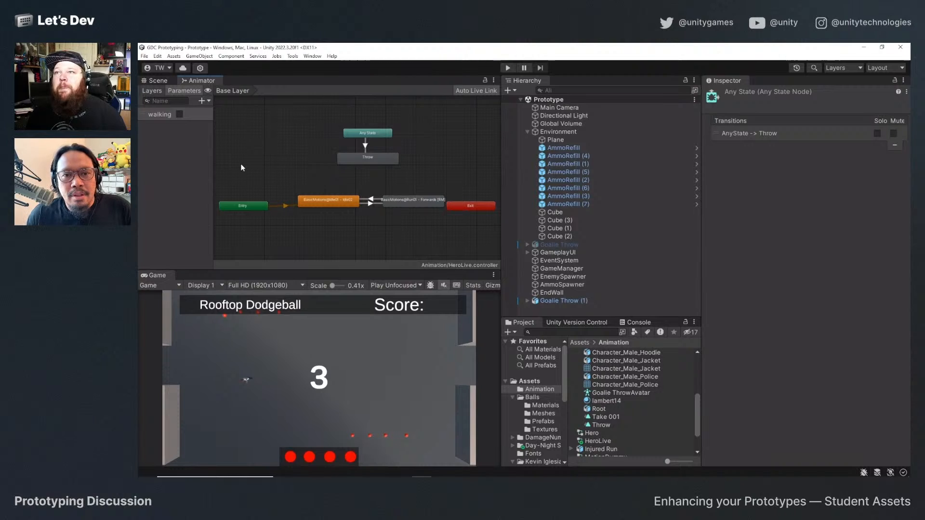
Add a Trigger parameter named "attacking" to the HeroLive controller.
left_click(204, 100)
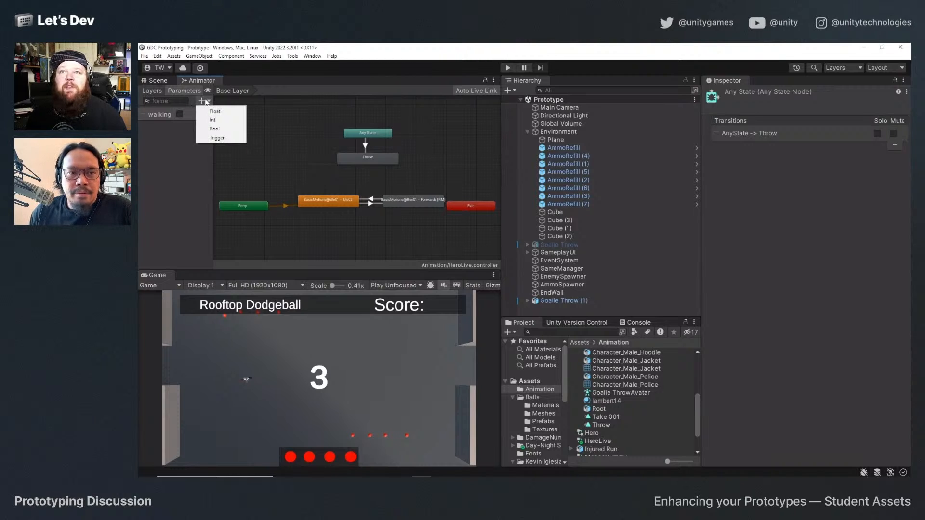
left_click(219, 138)
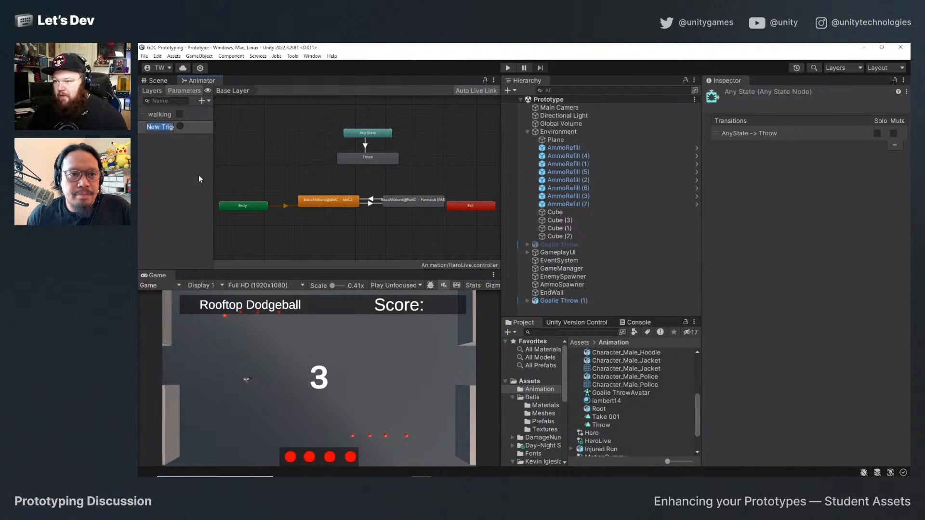
type("attacking")
key("Return")
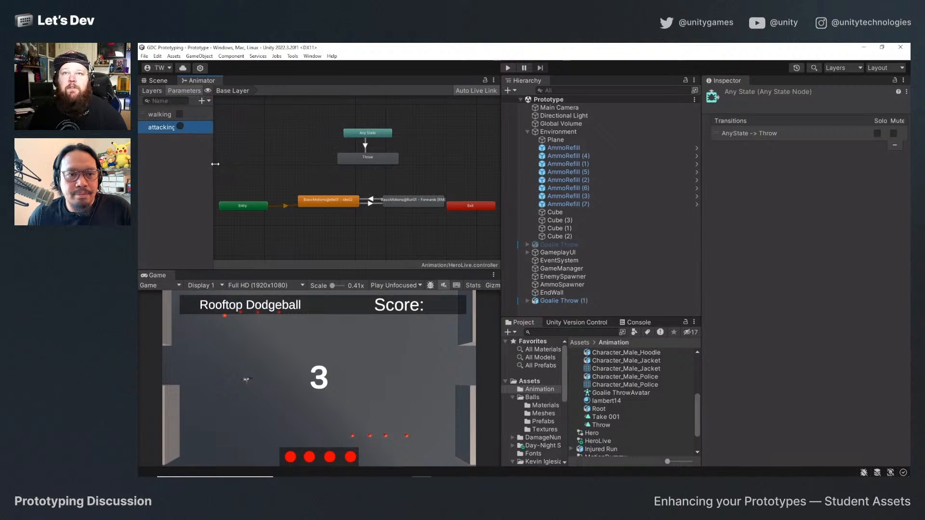
Switch to Visual Studio, save PlayerController.cs, and go to its ThrowBall method.
key("alt+Tab")
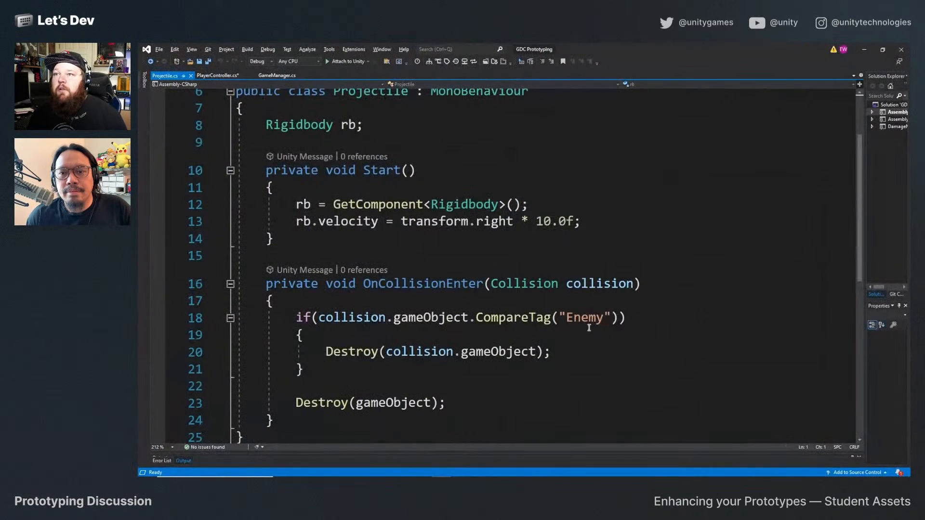
left_click(227, 76)
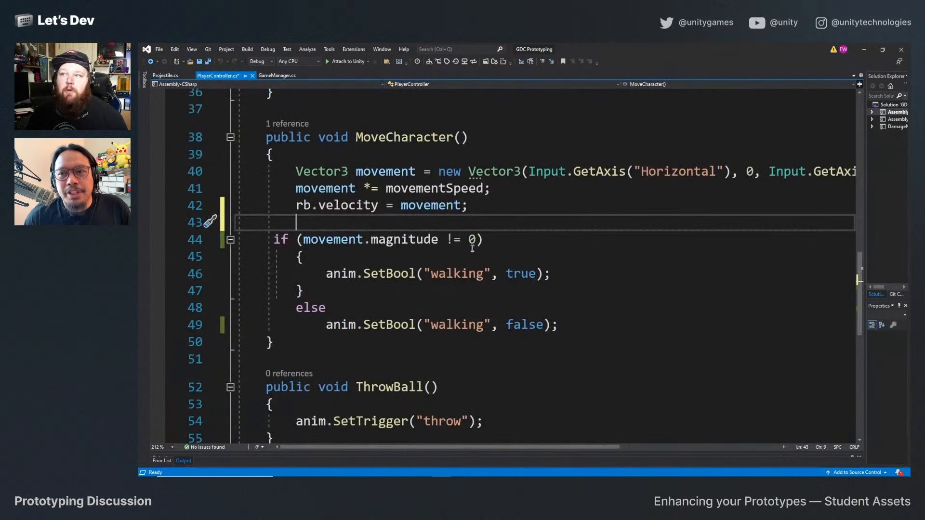
key("ctrl+s")
left_click(497, 252)
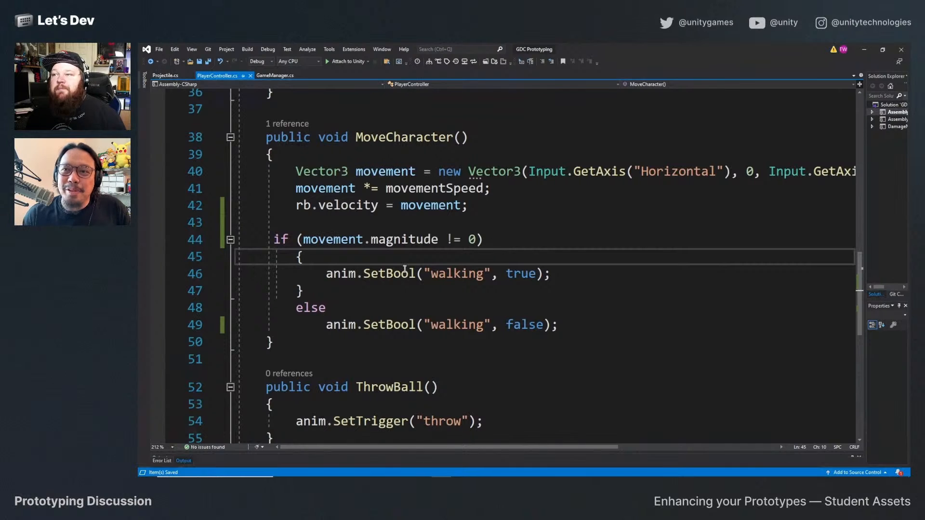
scroll(504, 338, "down", 2)
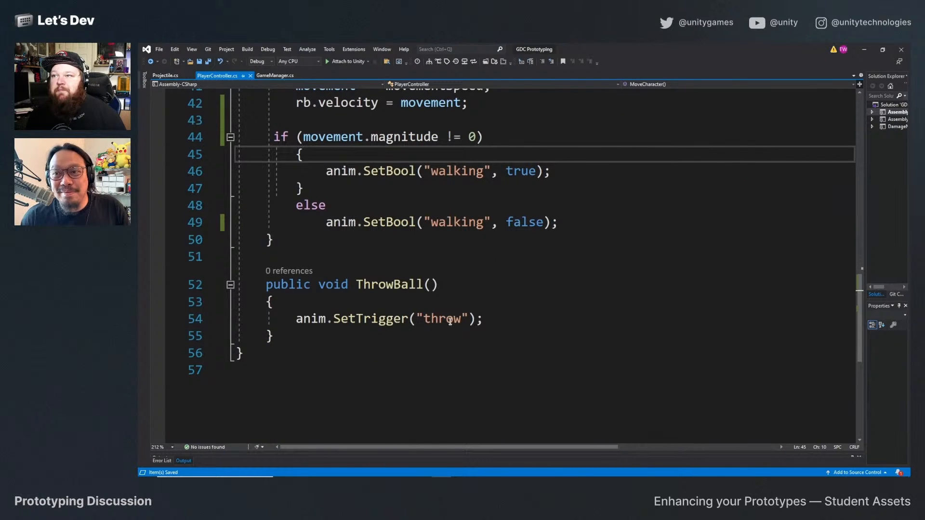
Return to Unity and rename the HeroLive controller's "attacking" trigger parameter to "throw".
left_click(864, 50)
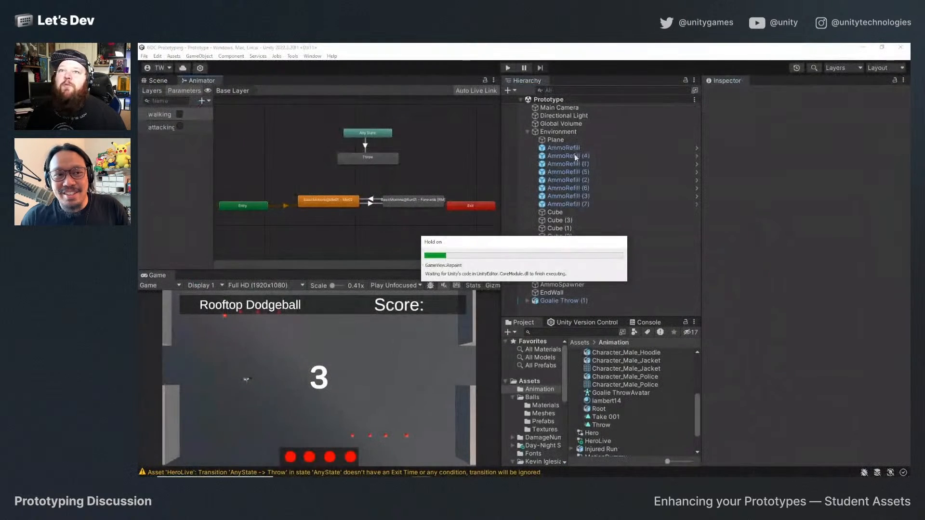
double_click(164, 127)
type("t")
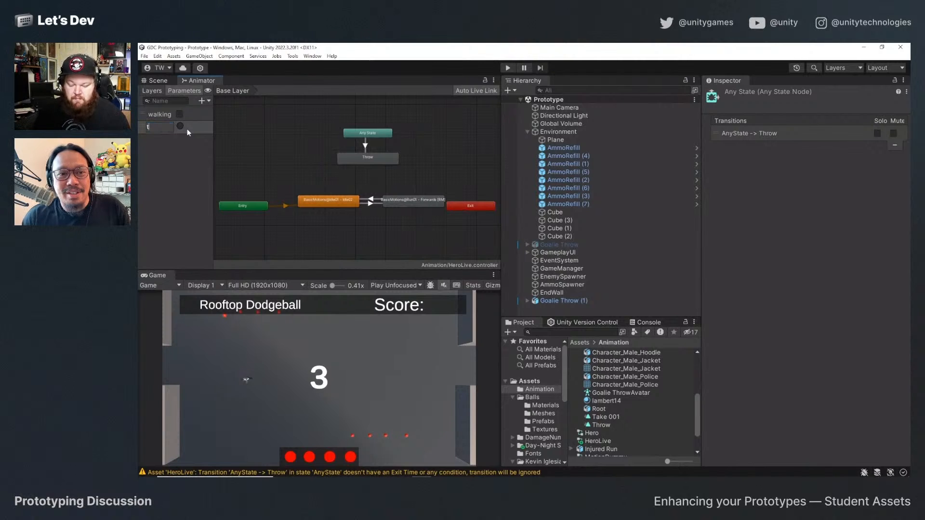
type("hrow")
key("Return")
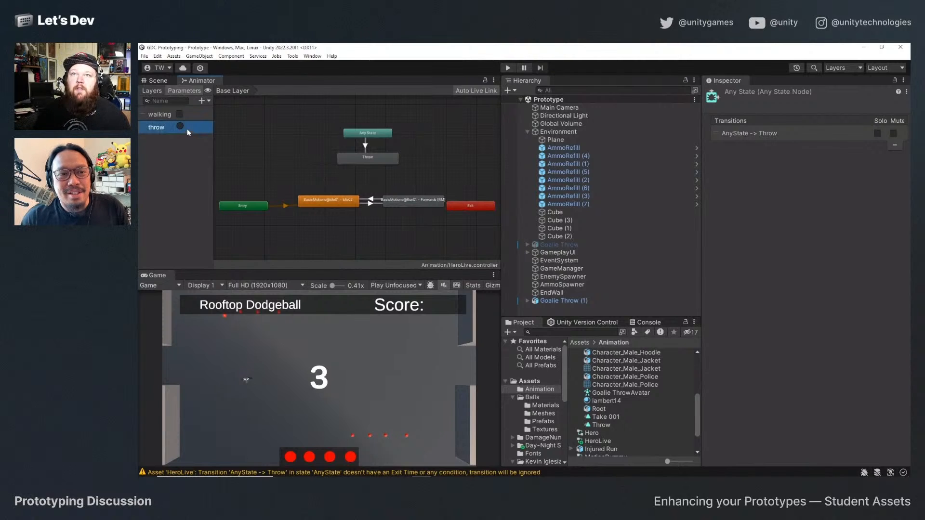
Enable Has Exit Time on the Any State to Throw transition and add the throw trigger as its condition.
left_click(365, 145)
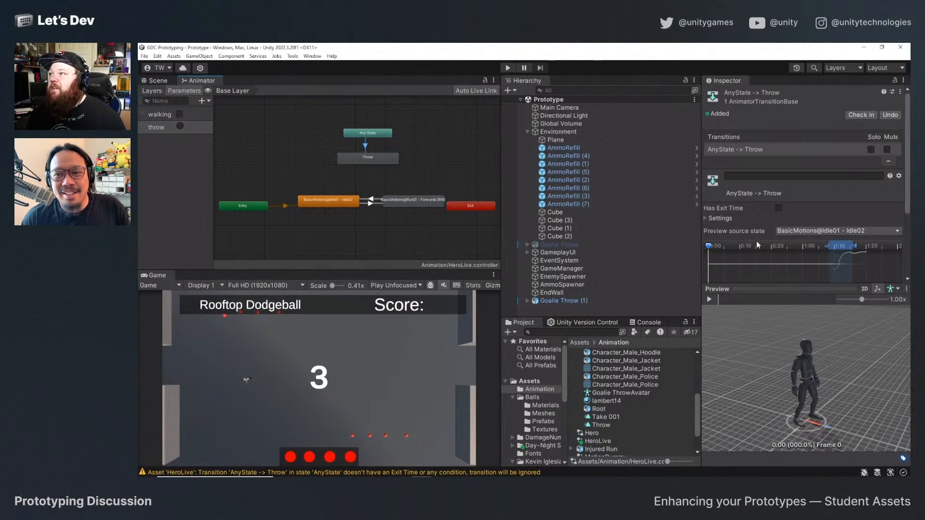
scroll(757, 244, "down", 2)
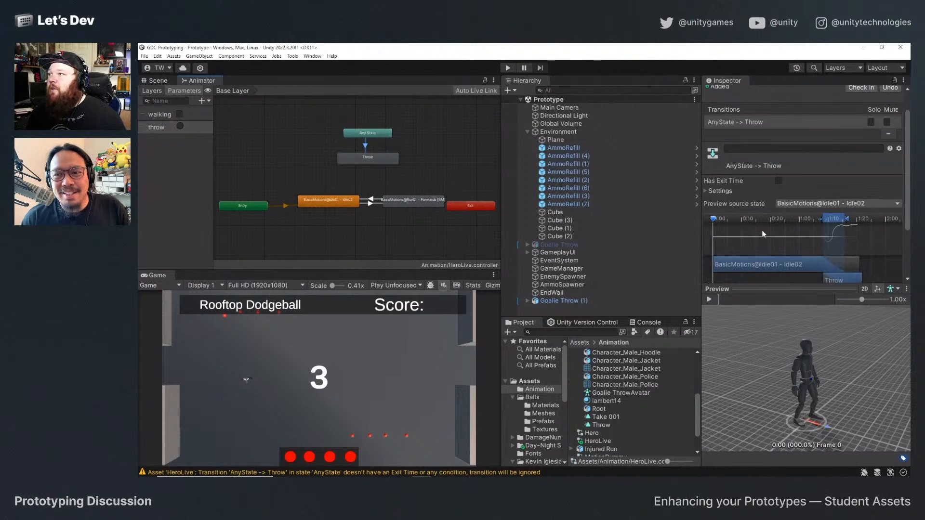
left_click(780, 180)
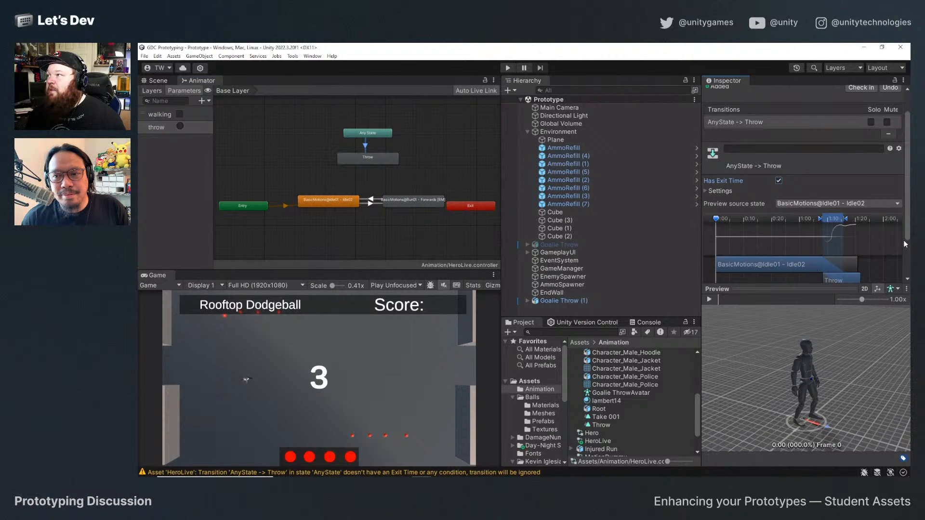
left_click_drag(906, 237, 814, 265)
left_click(872, 273)
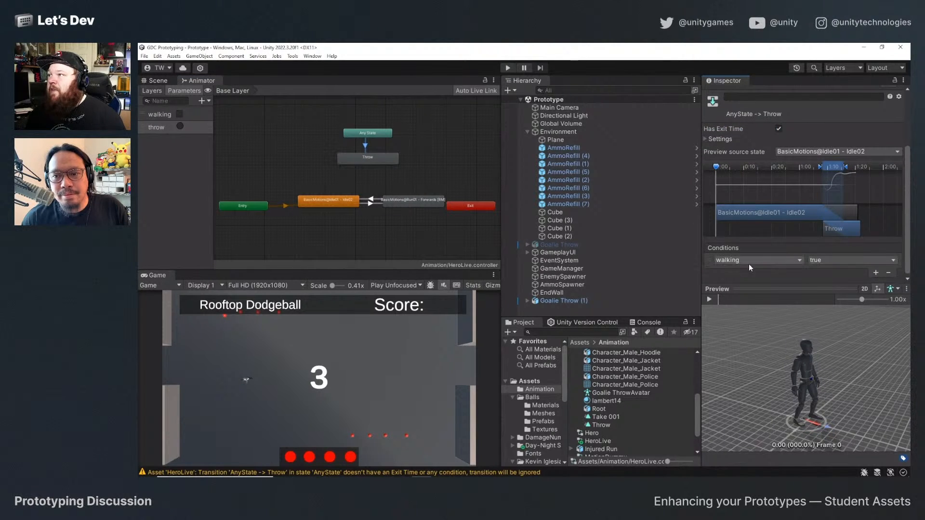
left_click(749, 264)
left_click(747, 301)
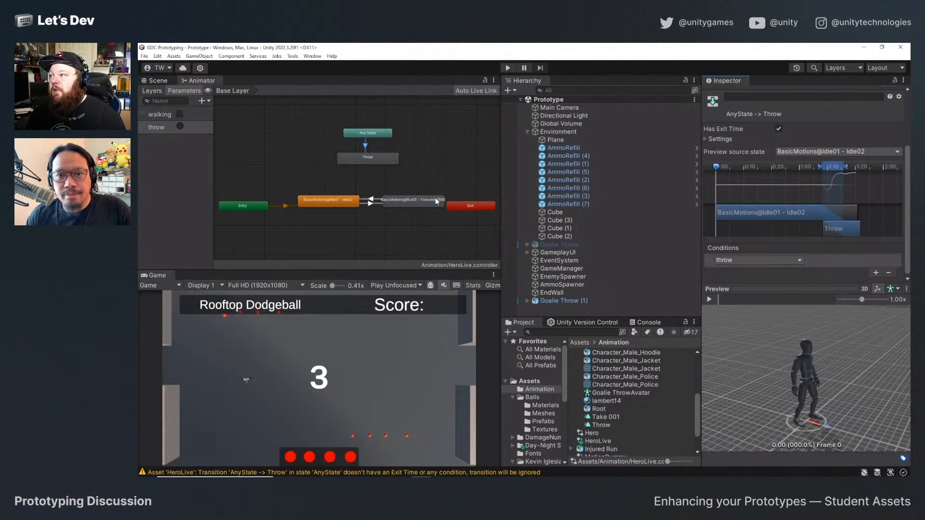
Preview the Any State to Throw transition and inspect the settings of the Any State and Throw nodes.
left_click(711, 300)
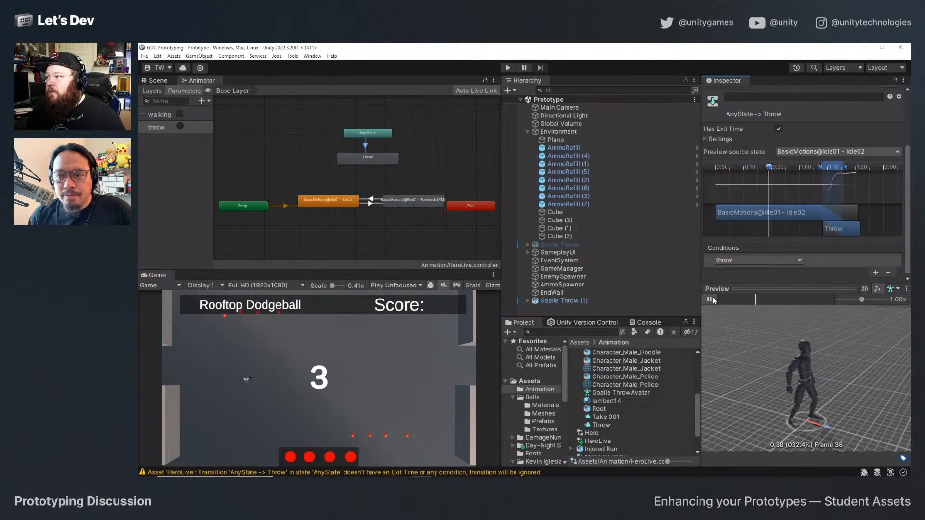
left_click(374, 135)
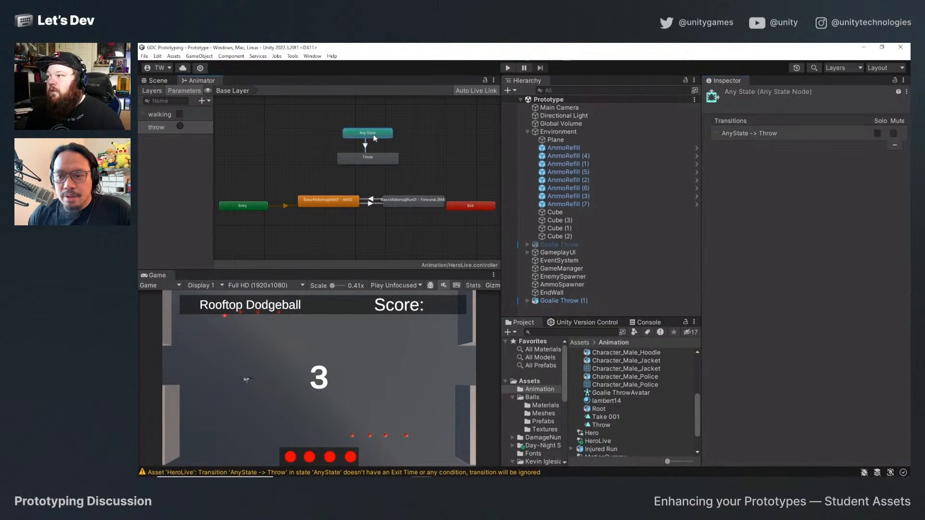
left_click(368, 158)
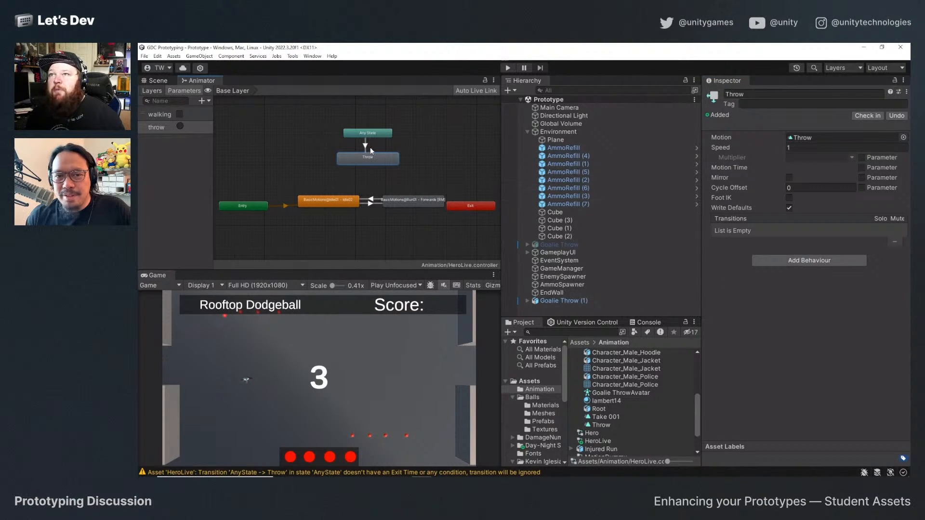
left_click(368, 133)
Run the game to test the hero's throw and movement, check the Console, and stop play mode.
left_click(508, 68)
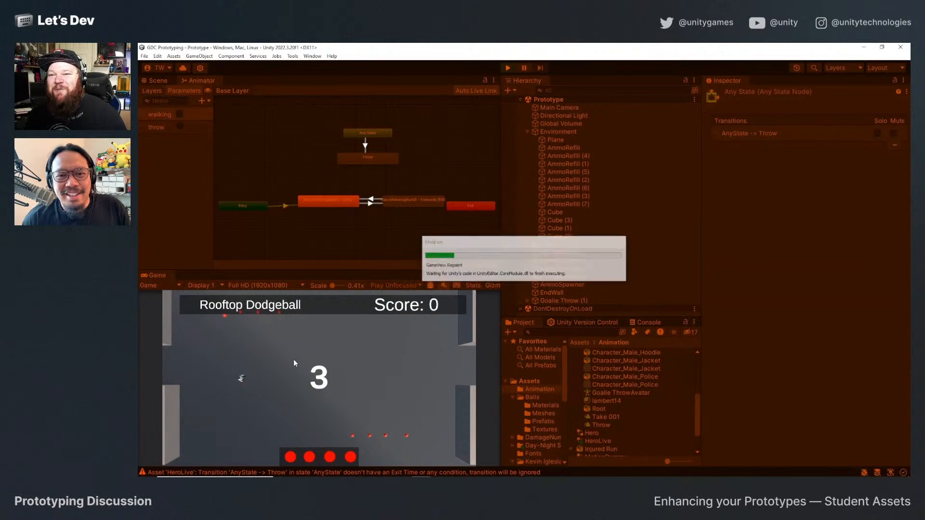
left_click(345, 385)
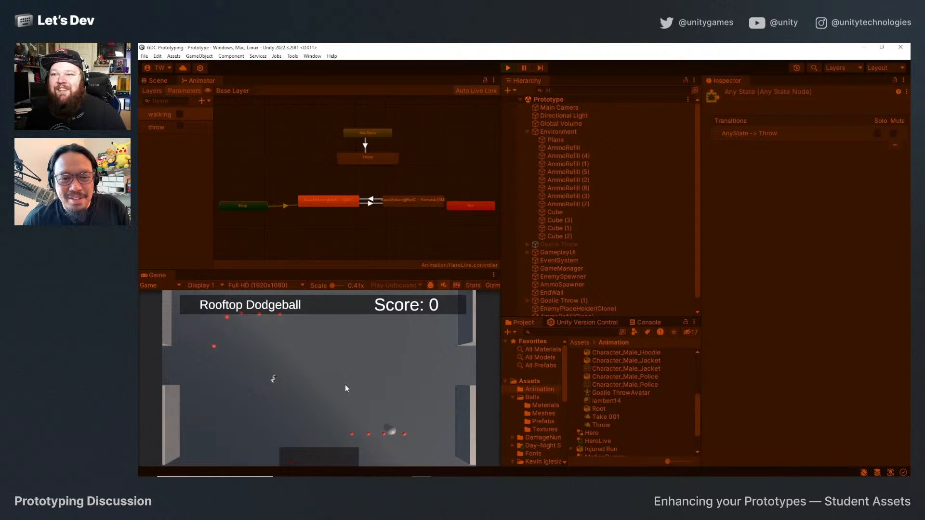
key("s")
key("a")
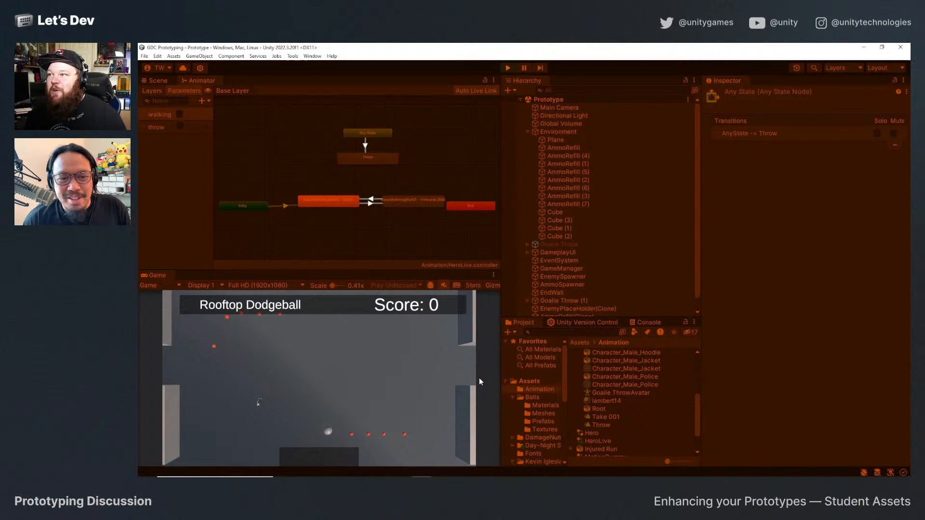
left_click(646, 323)
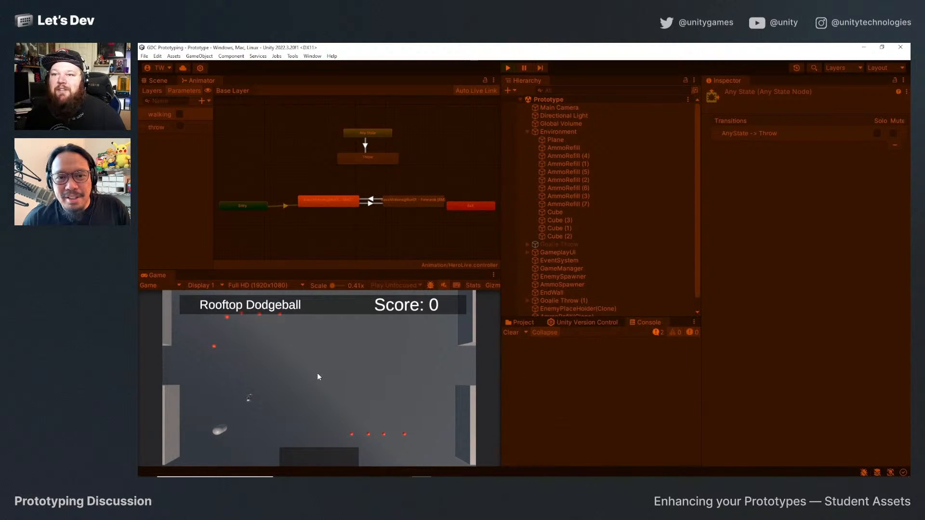
left_click(508, 68)
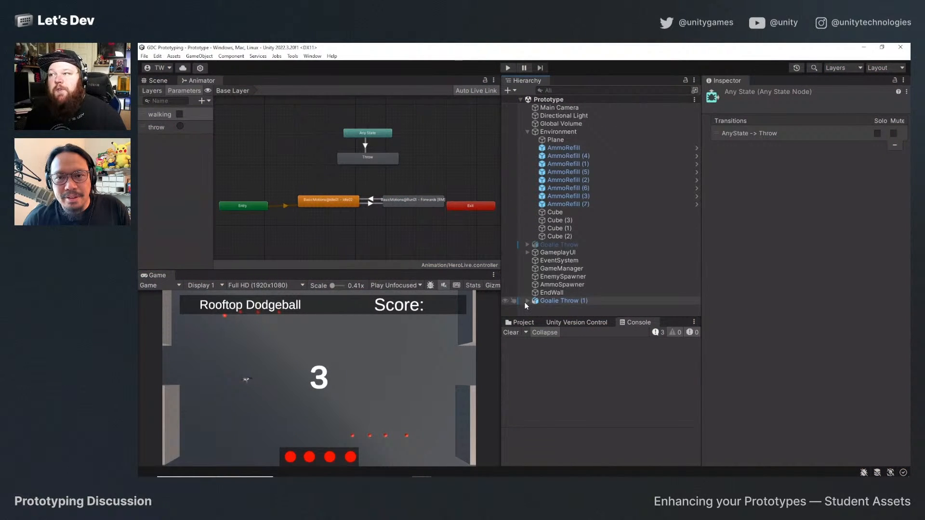
Disable Has Exit Time on the Any State to Throw transition.
left_click(375, 137)
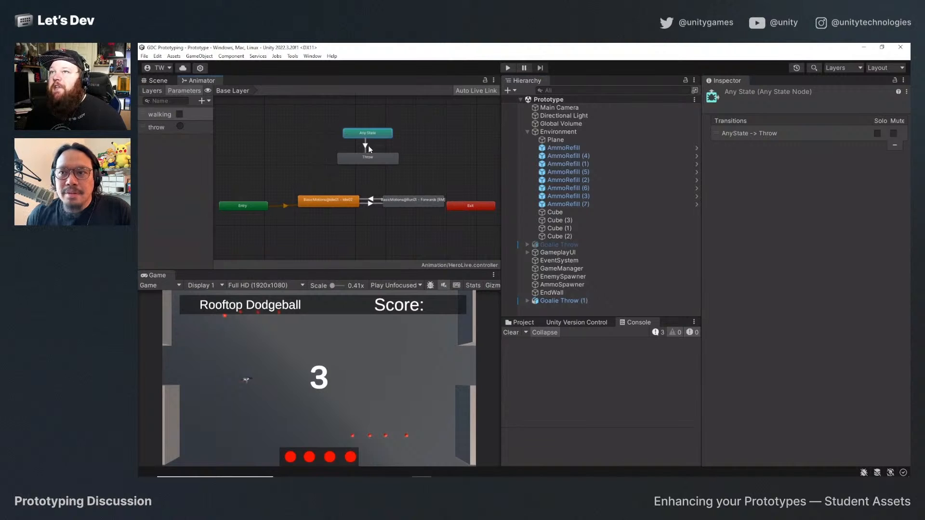
left_click(365, 145)
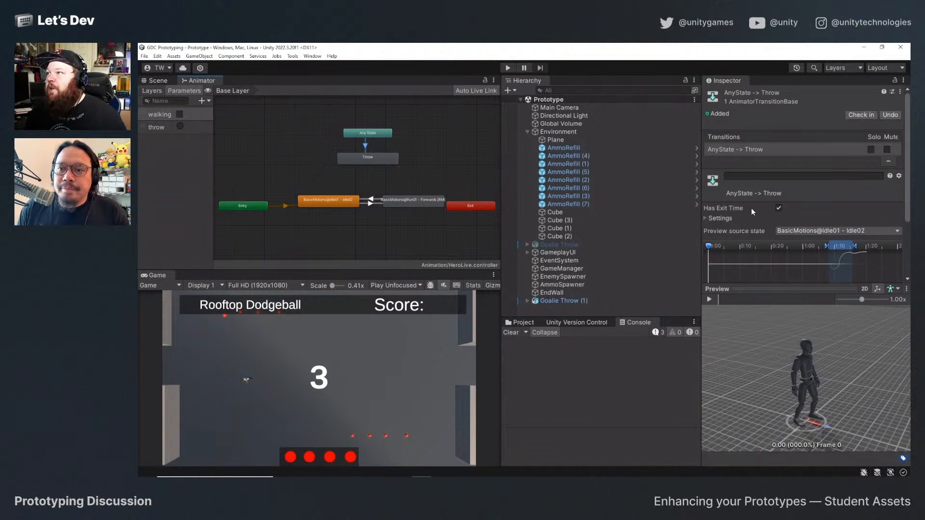
left_click(779, 208)
scroll(784, 217, "down", 1)
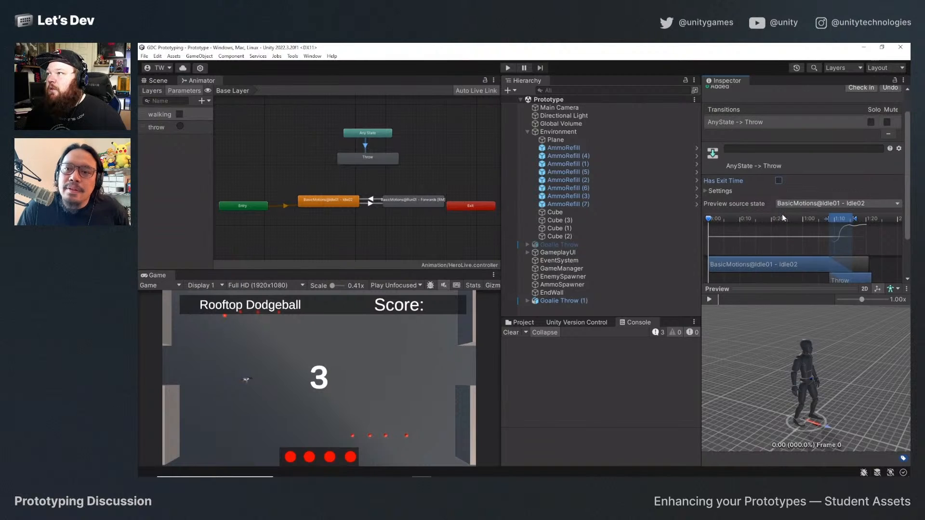
Create transitions from the Throw state to the BasicMotions@Idle01 - Idle02 and BasicMotions@Run01 - Forwards states.
right_click(366, 158)
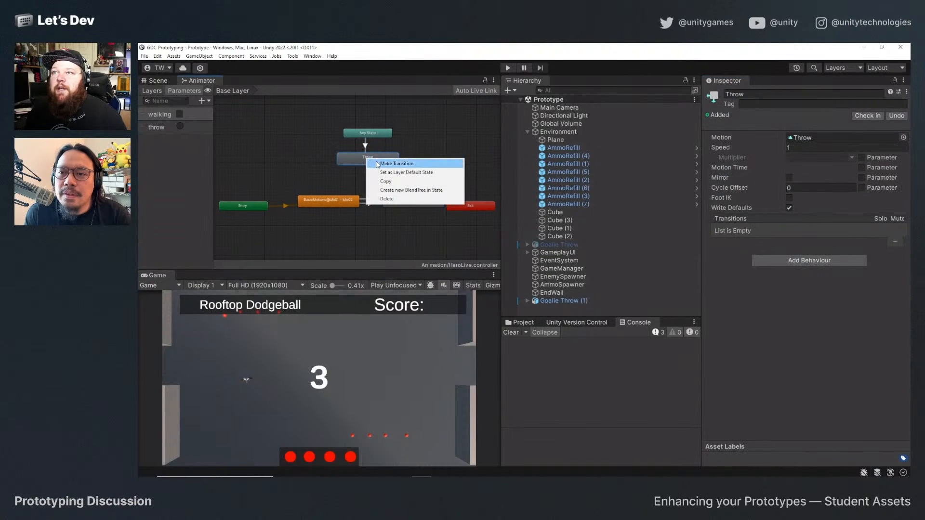
left_click(385, 163)
left_click(331, 201)
right_click(368, 163)
left_click(387, 168)
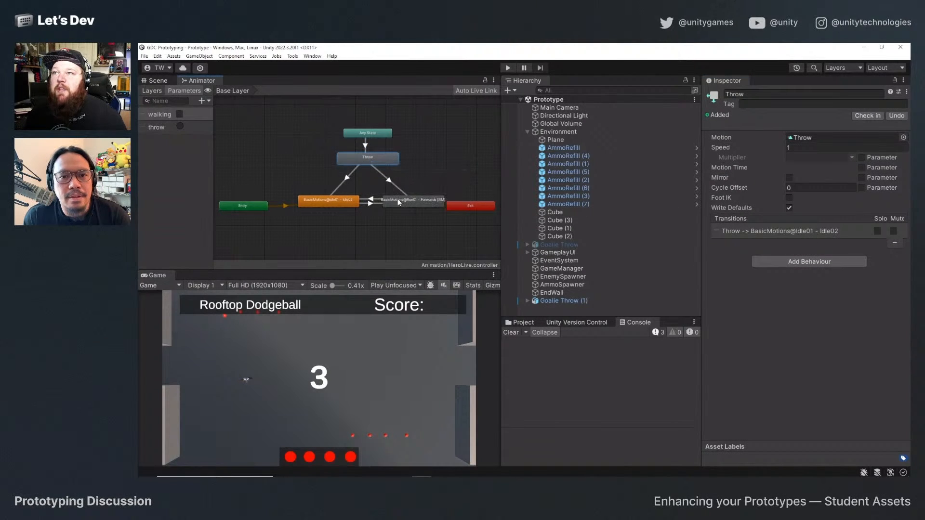
left_click(401, 201)
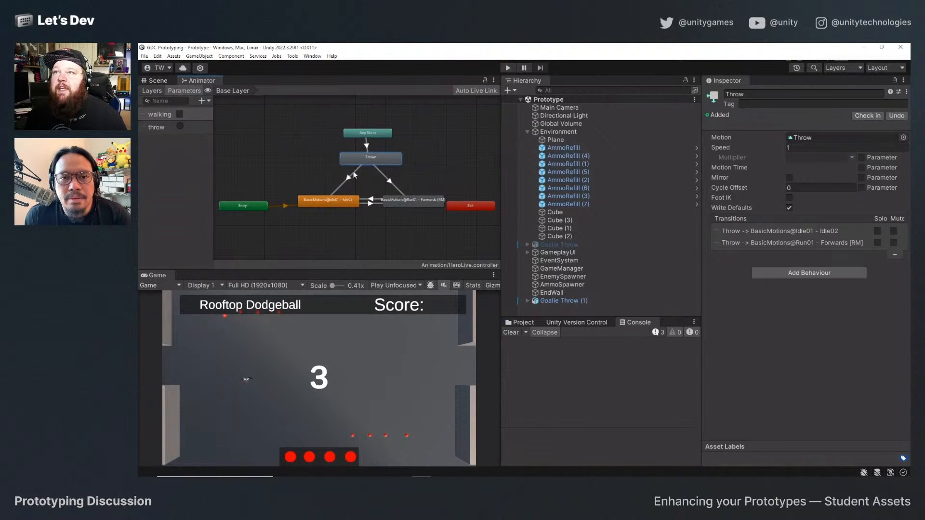
Add a condition to the Throw to Idle transition requiring walking to be false.
left_click(354, 171)
scroll(786, 210, "down", 2)
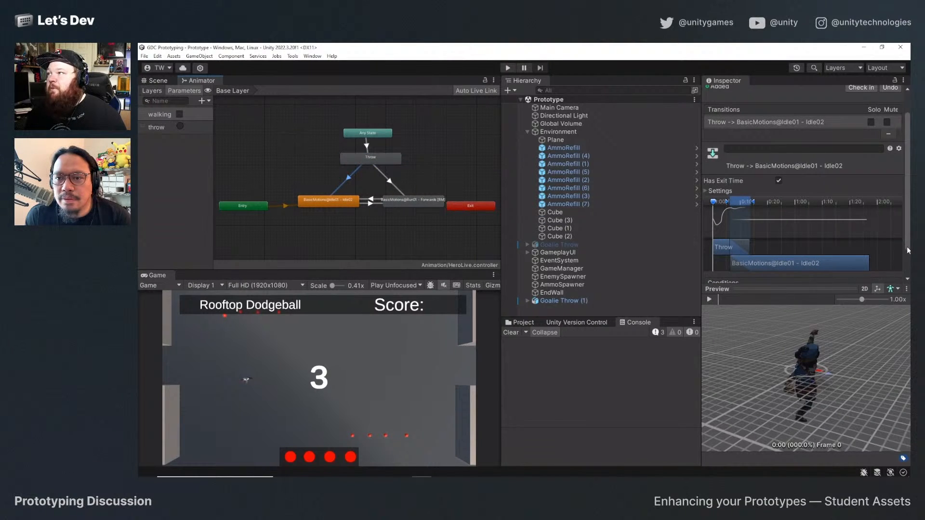
left_click_drag(908, 224, 908, 257)
left_click(876, 271)
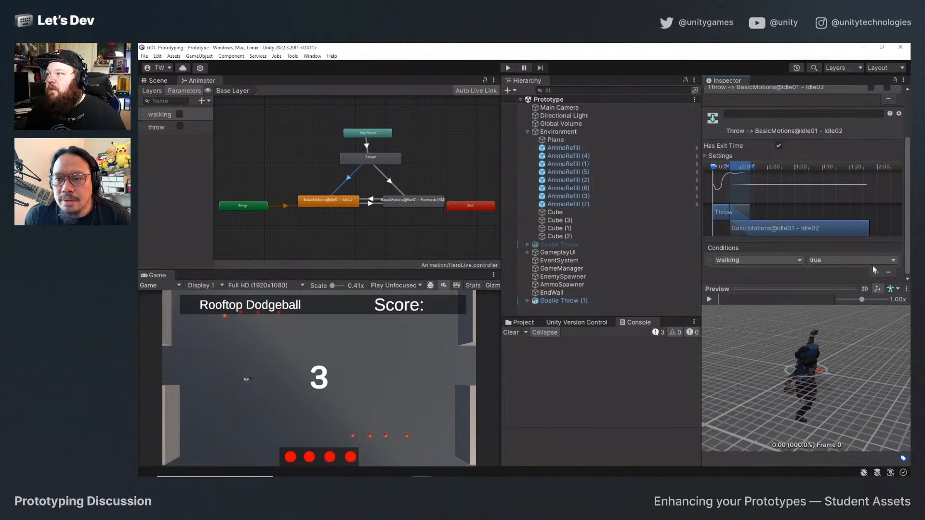
left_click(821, 260)
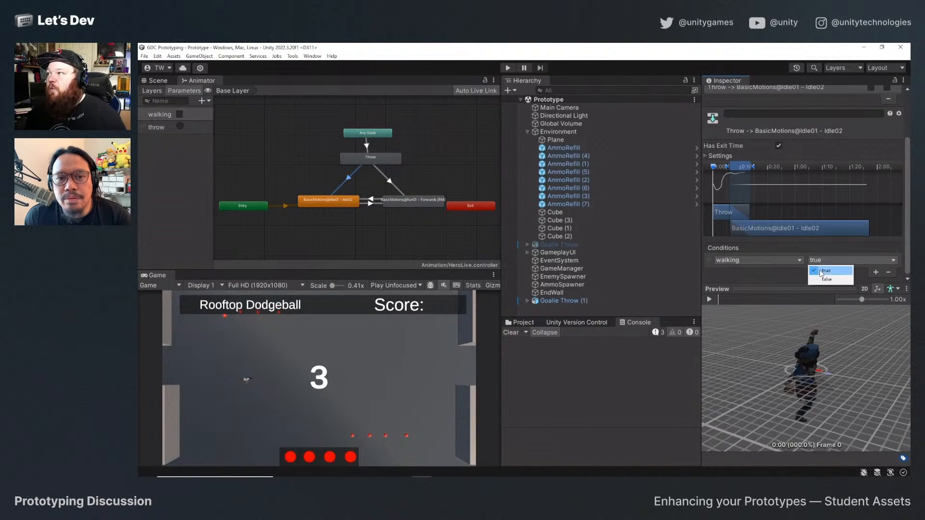
left_click(824, 281)
Add a condition to the Throw to Run transition requiring walking to be true.
left_click(398, 187)
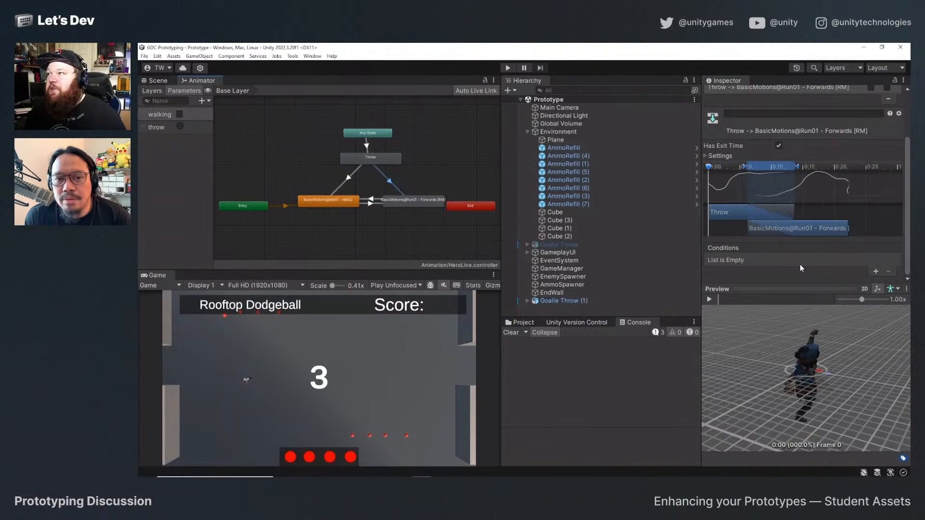
left_click(876, 271)
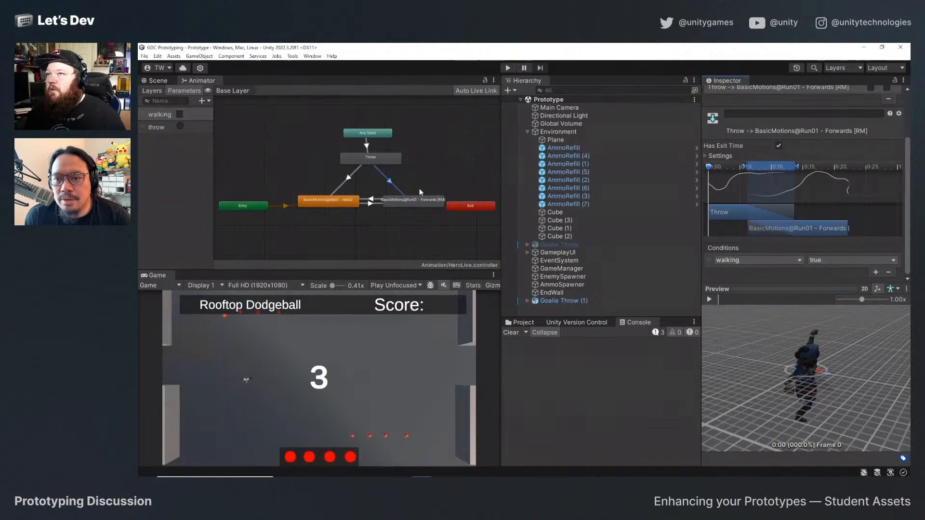
left_click(364, 133)
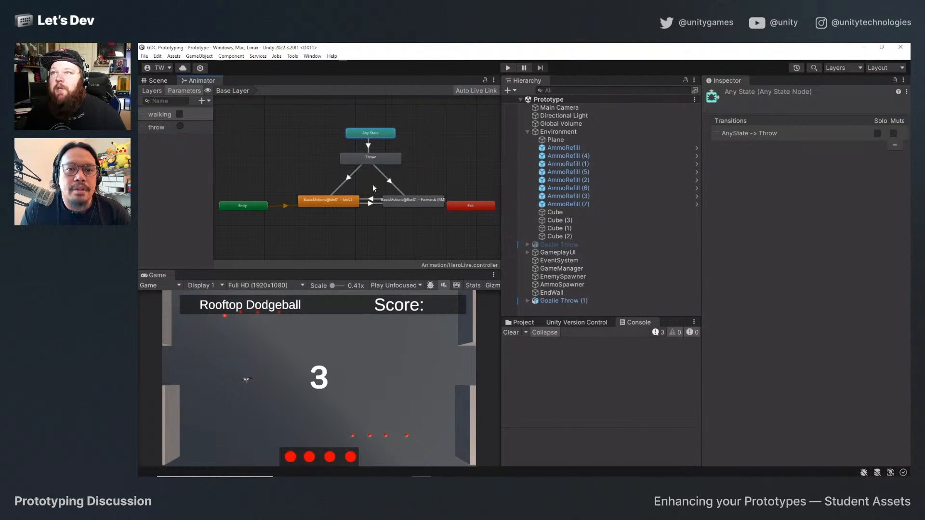
Run the game with the Scene view showing the hero, test running and throwing dodgeballs, and stop play mode.
left_click(509, 69)
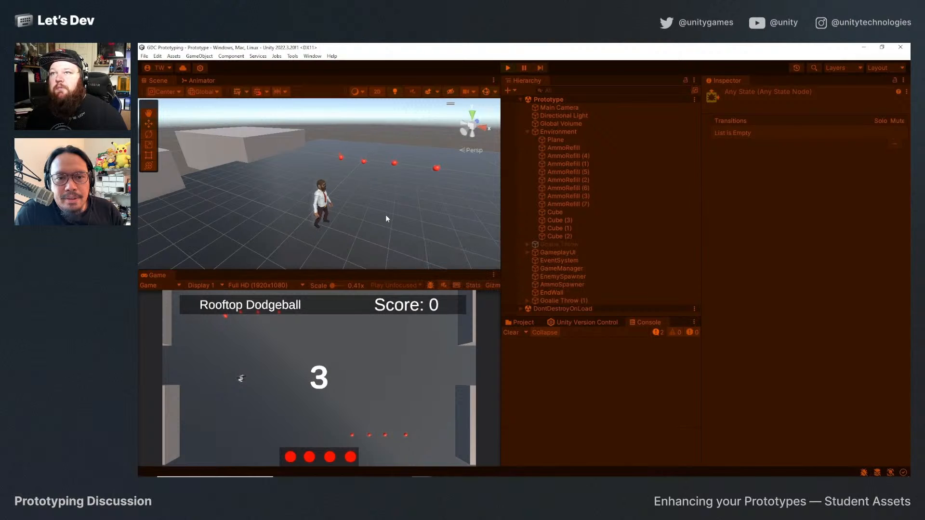
left_click(385, 215)
left_click(295, 368)
key("a")
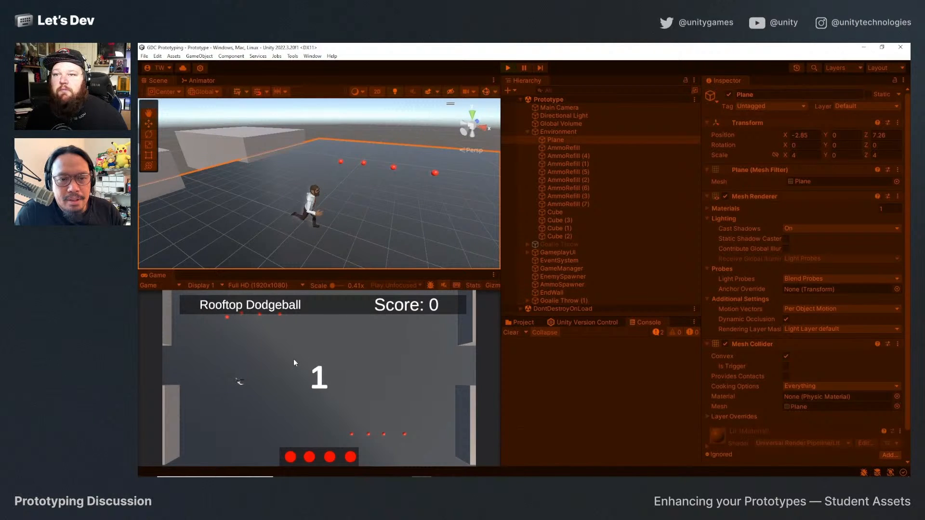
key("space")
key("space")
key("space")
key("space")
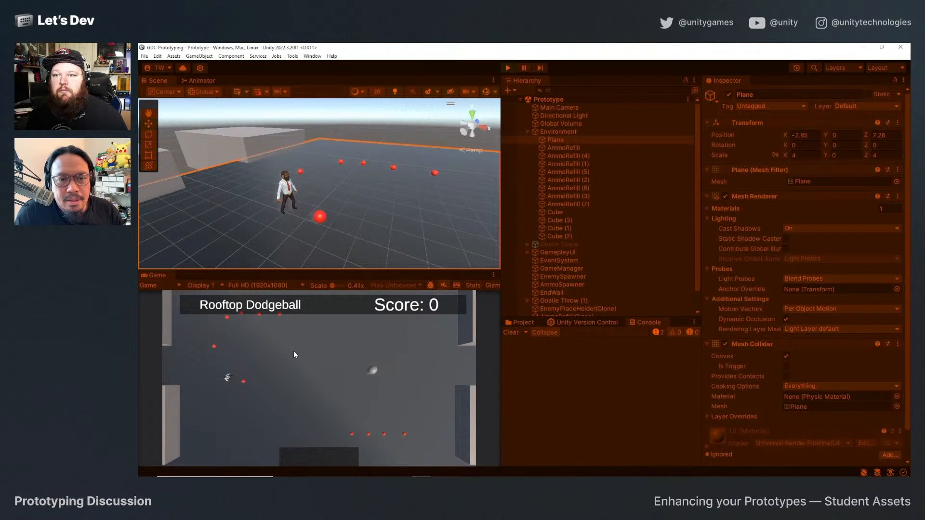
key("d")
key("w")
key("a")
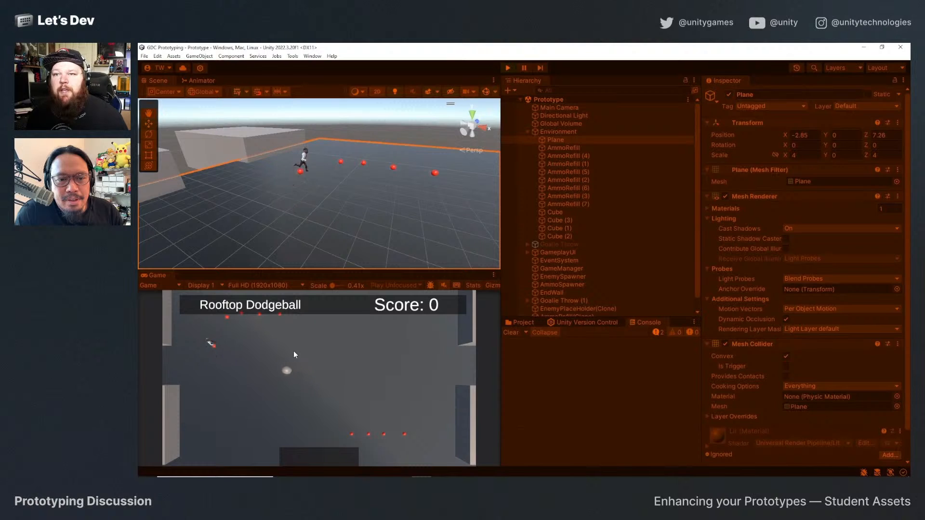
key("d")
key("a")
key("d")
key("s")
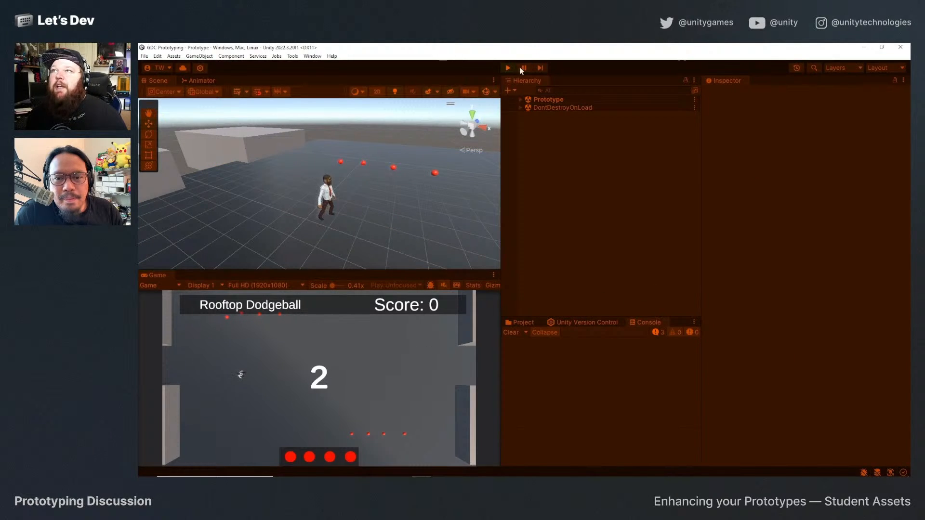
left_click(507, 68)
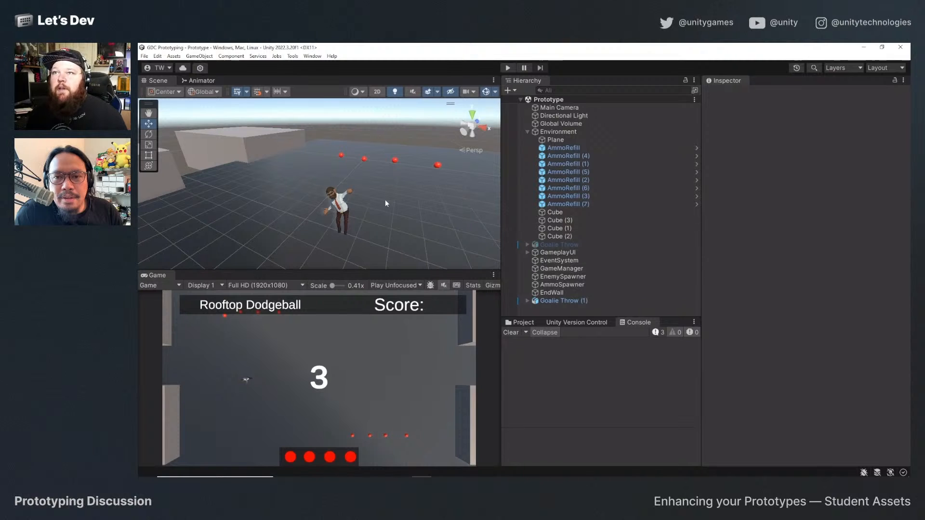
Switch to Visual Studio and examine the throwing code in the Projectile and PlayerController scripts.
key("alt+Tab")
key("alt+Tab")
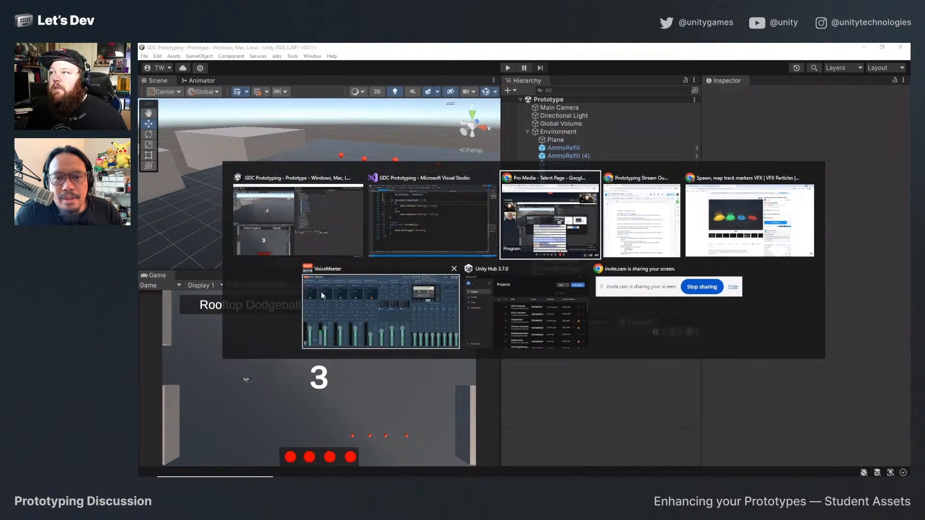
left_click(427, 228)
left_click(166, 75)
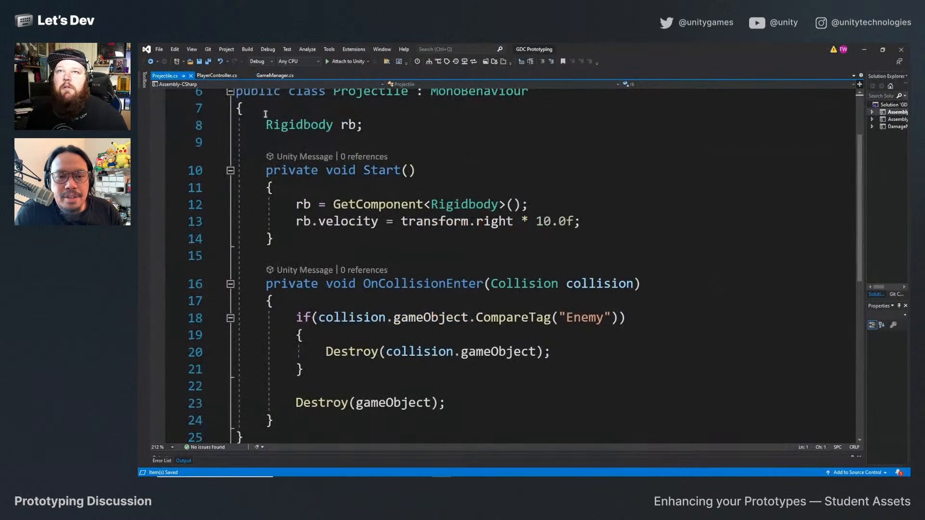
left_click(217, 75)
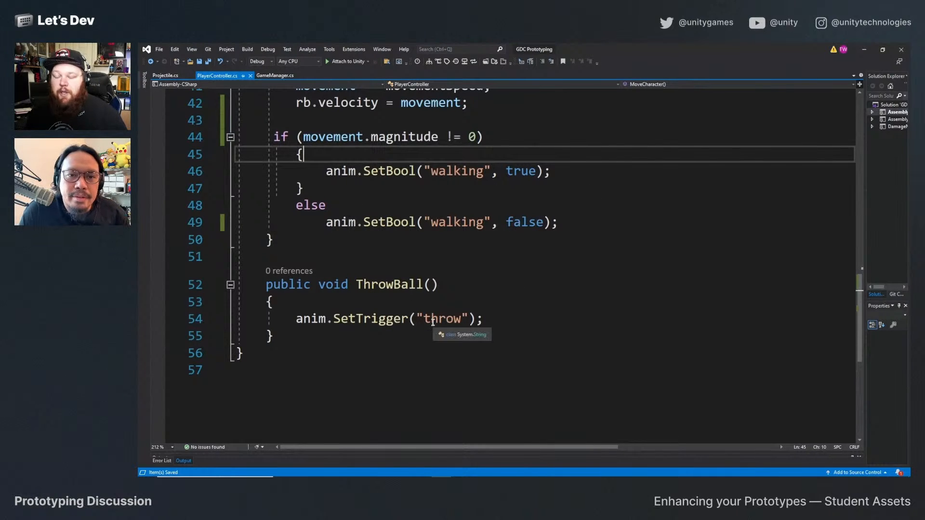
scroll(433, 318, "up", 5)
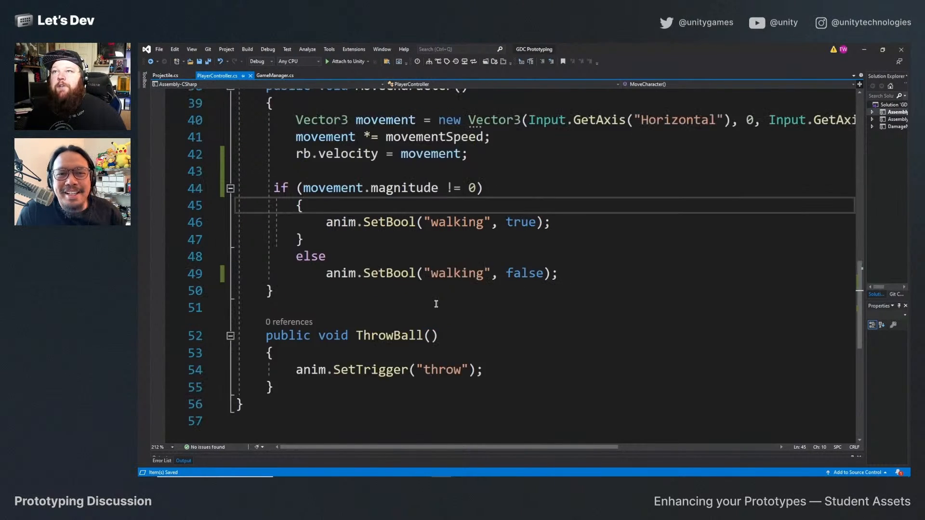
left_click(424, 214)
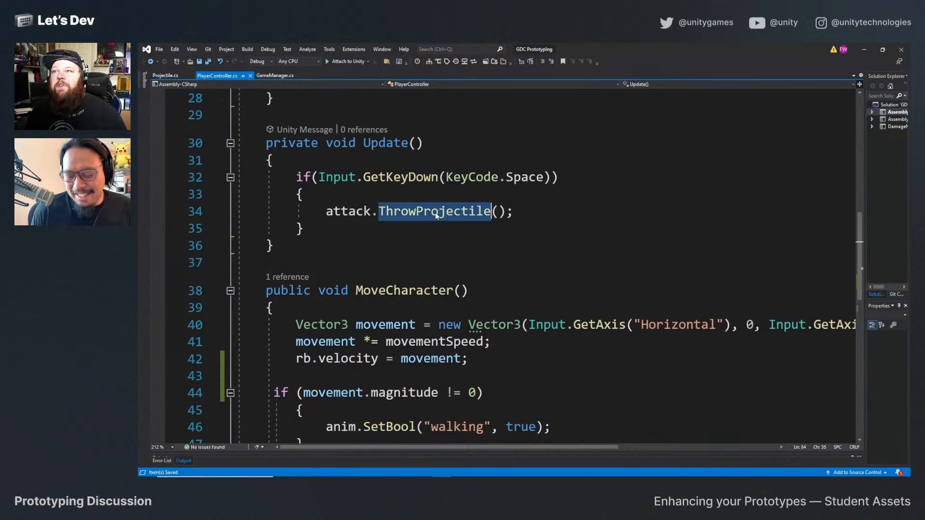
double_click(374, 211)
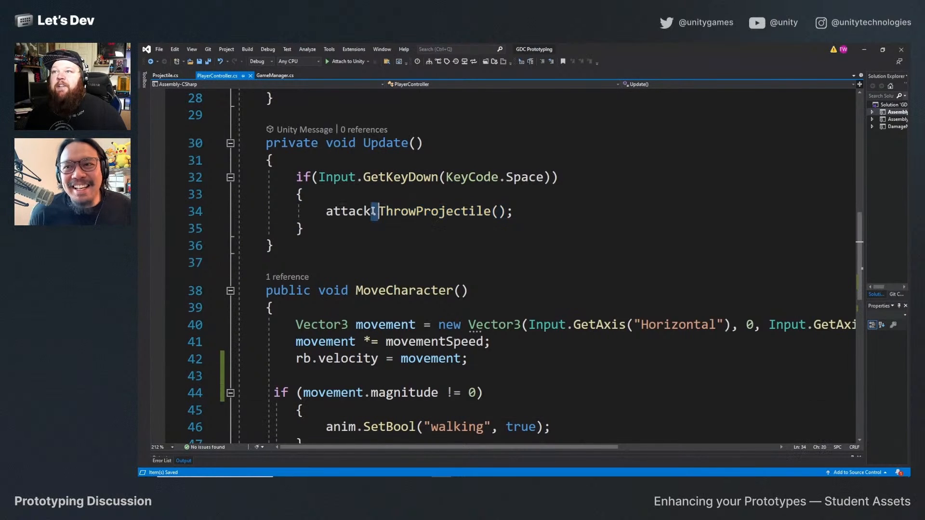
left_click(166, 76)
scroll(393, 336, "up", 2)
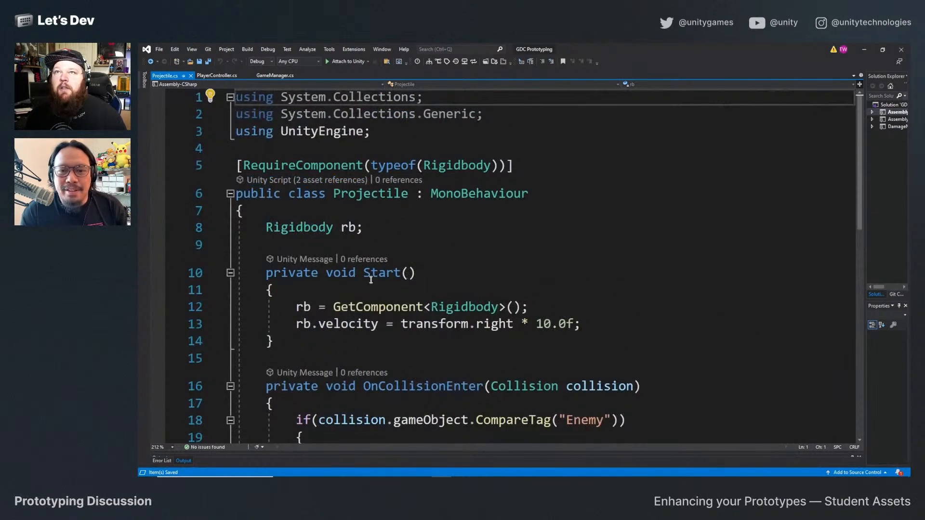
Switch back to Unity and open the ThrowWeapon script from the Goalie Throw (1) hero's Throw Weapon component.
key("alt+Tab")
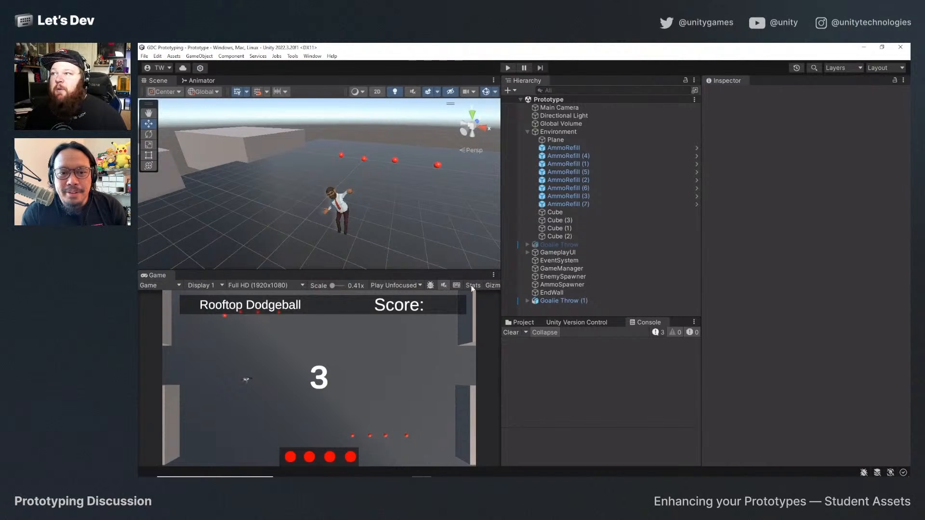
left_click(523, 323)
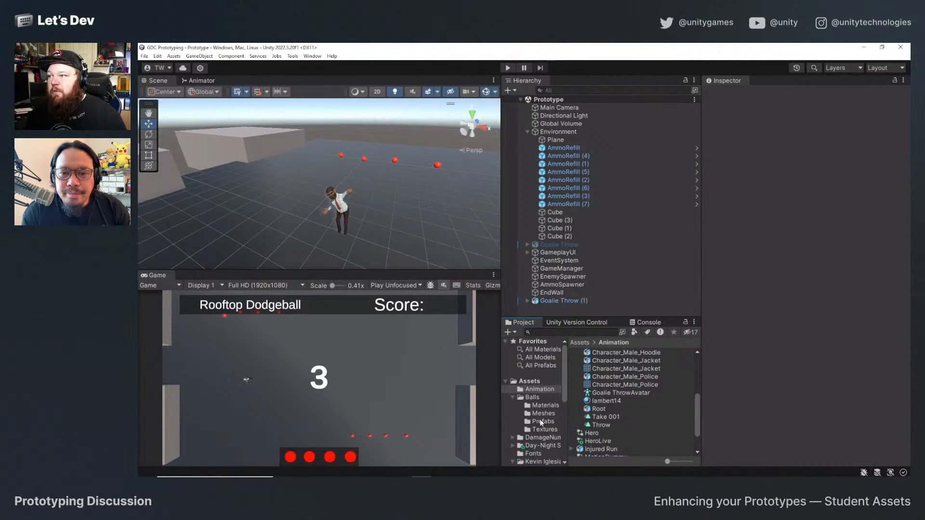
left_click(530, 381)
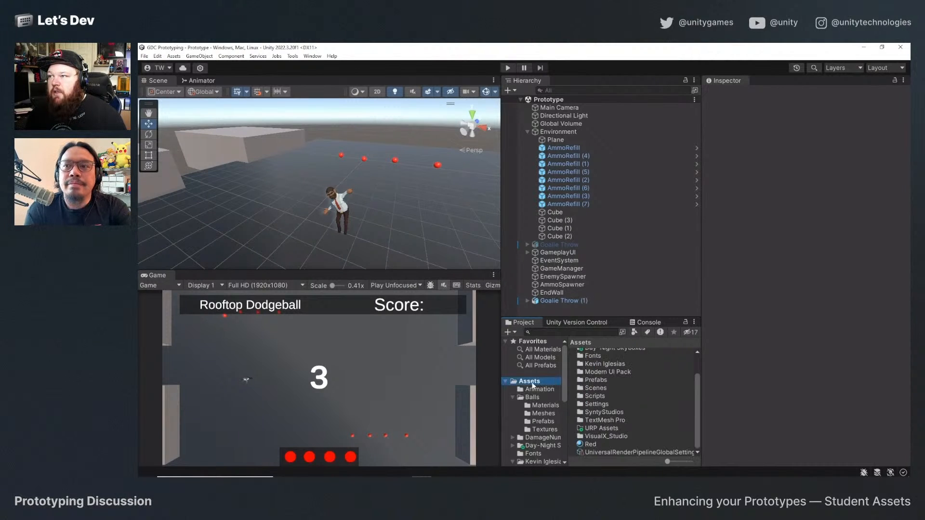
left_click(574, 300)
scroll(779, 334, "down", 4)
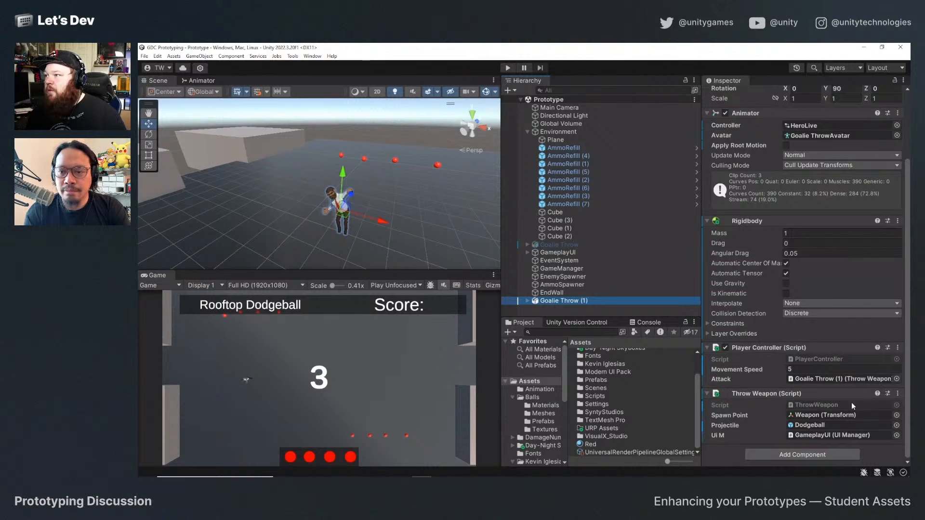
left_click(899, 394)
left_click(878, 393)
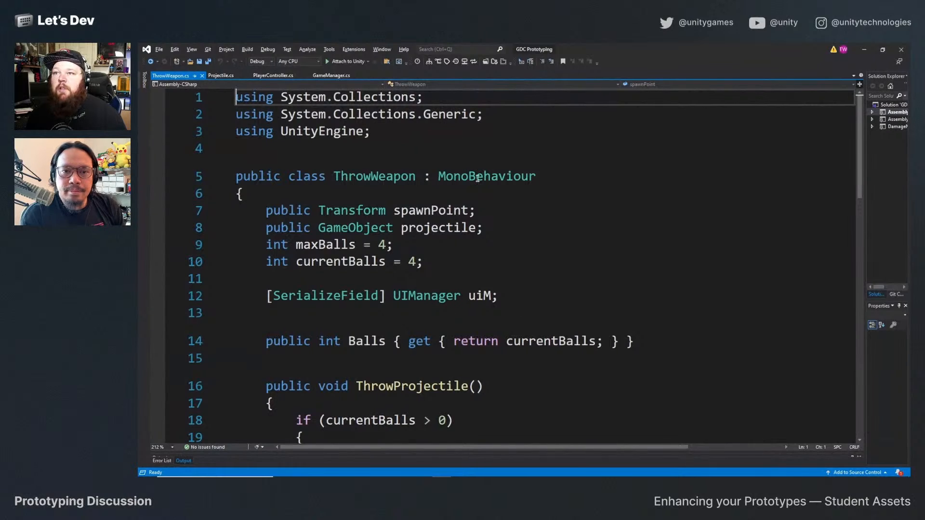
Examine the ammo handling and projectile spawning in the ThrowWeapon script and the collision code in the Projectile script.
scroll(509, 316, "down", 3)
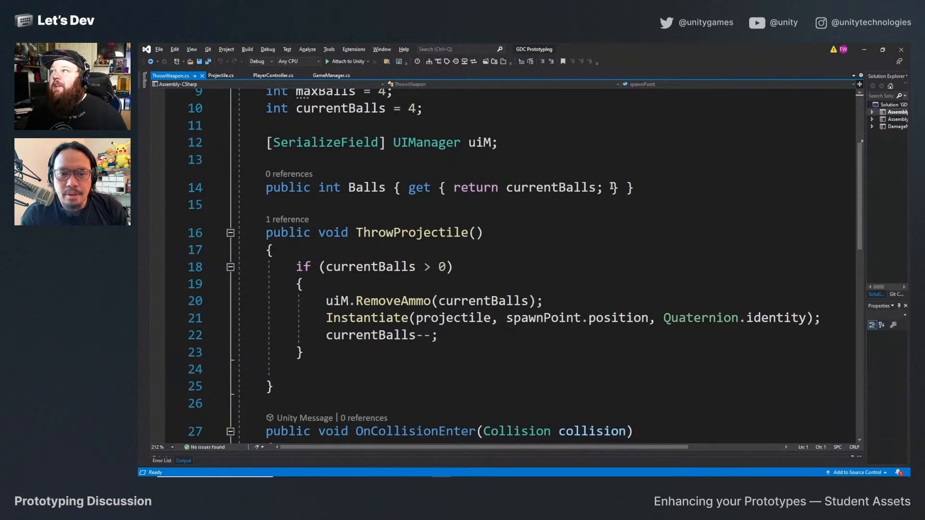
scroll(372, 336, "down", 4)
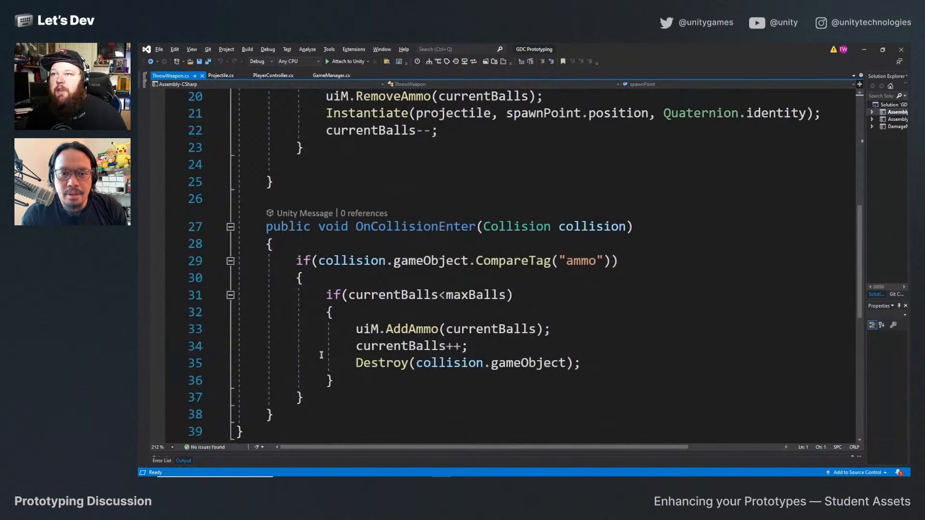
scroll(322, 358, "up", 3)
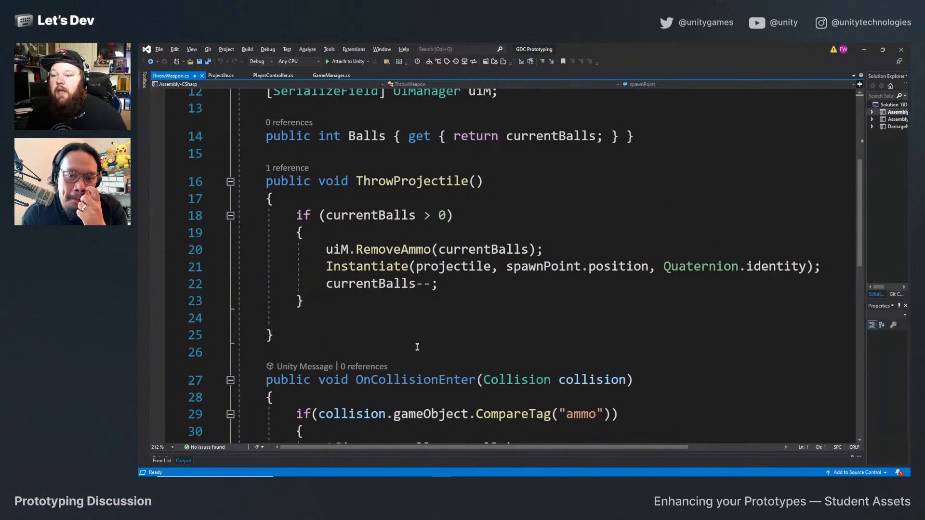
scroll(430, 350, "down", 3)
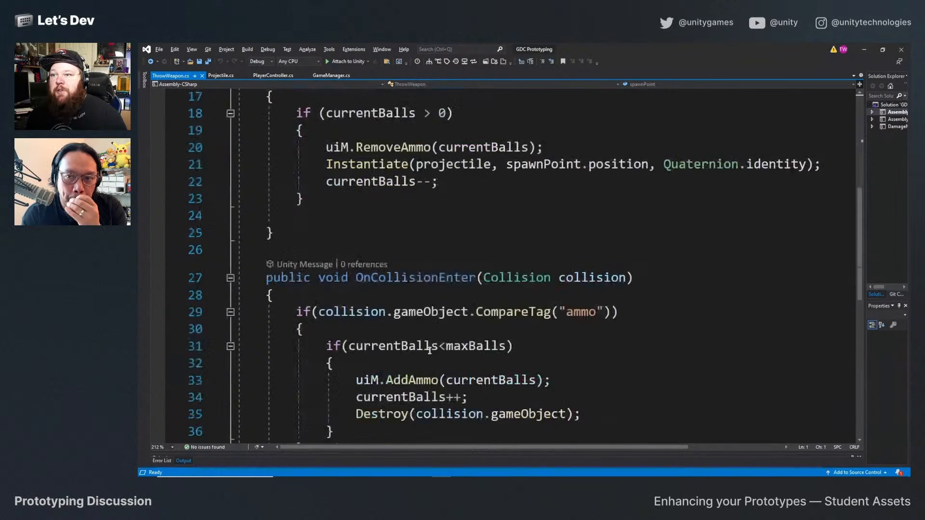
scroll(430, 351, "up", 4)
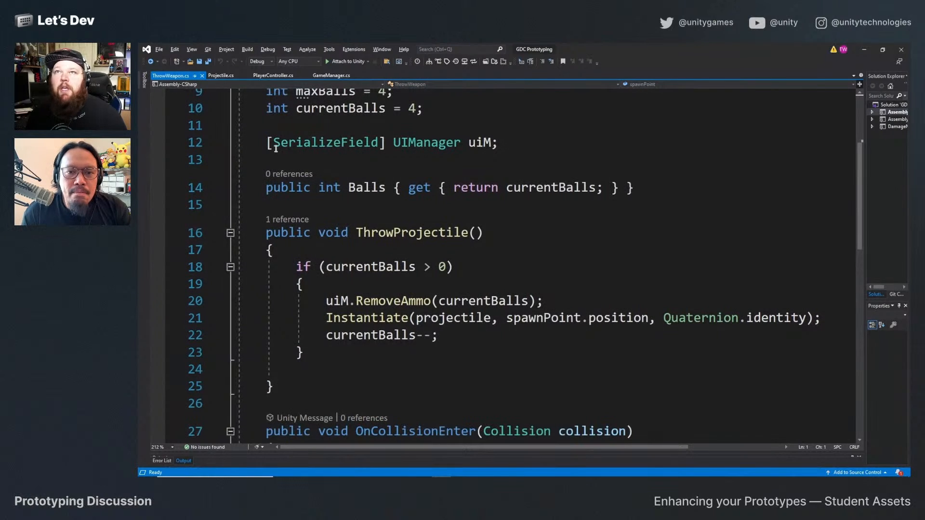
left_click(223, 75)
scroll(408, 264, "down", 5)
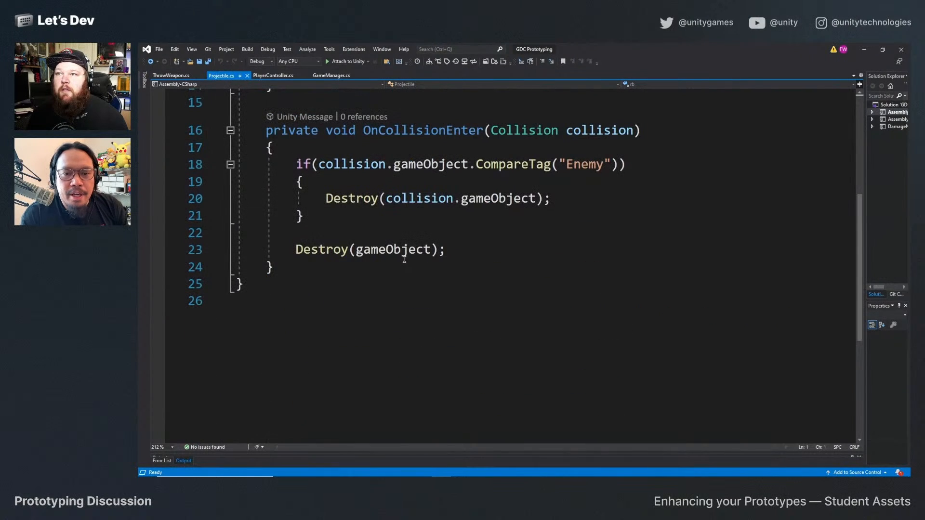
scroll(434, 270, "up", 5)
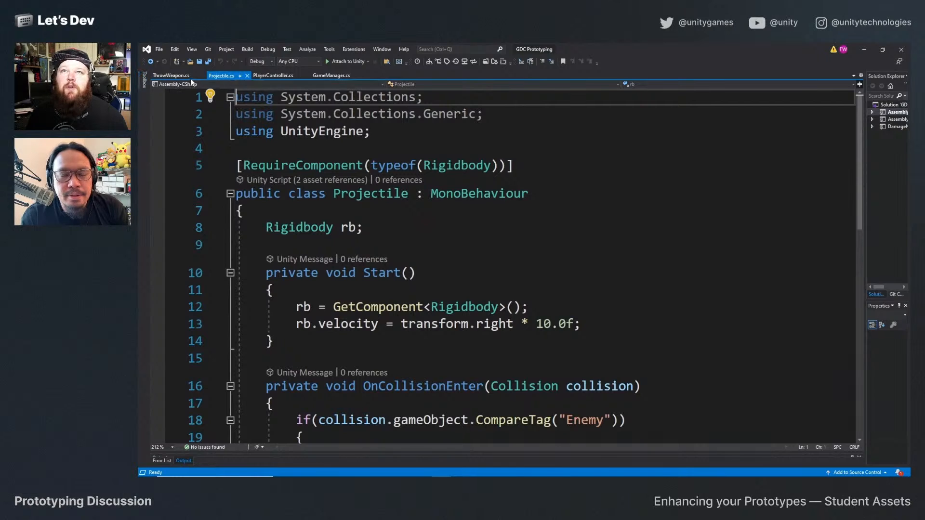
In PlayerController's Update method, start an if condition on attack above the ThrowProjectile call and consult the ThrowWeapon script for its ball-count member.
left_click(273, 76)
scroll(423, 320, "down", 2)
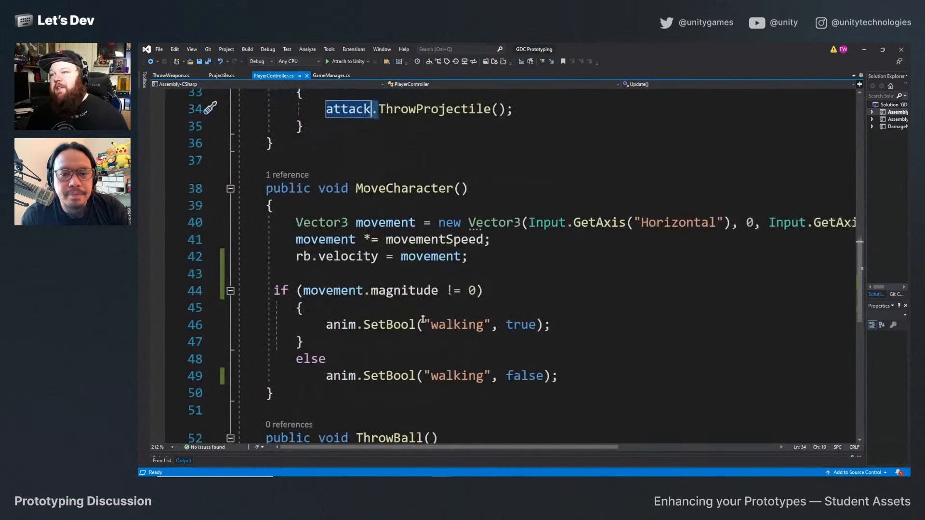
scroll(407, 347, "down", 3)
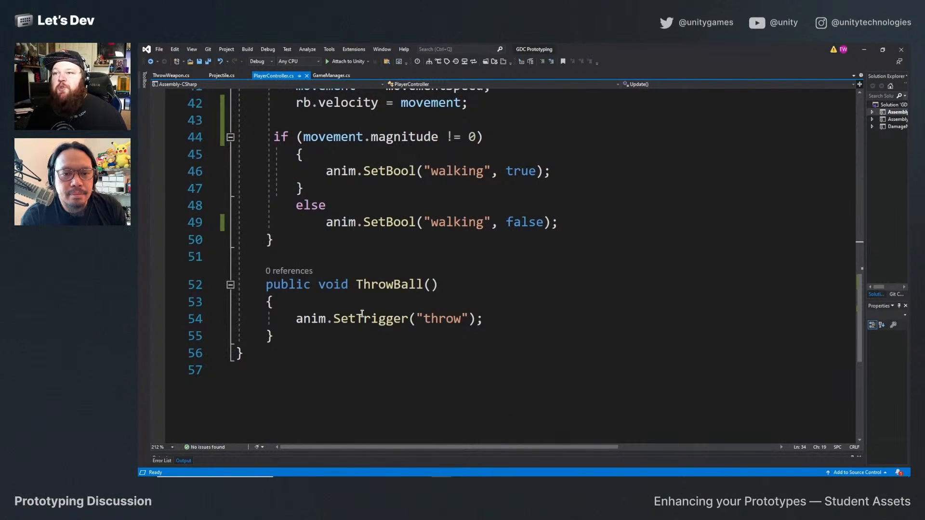
scroll(362, 313, "up", 5)
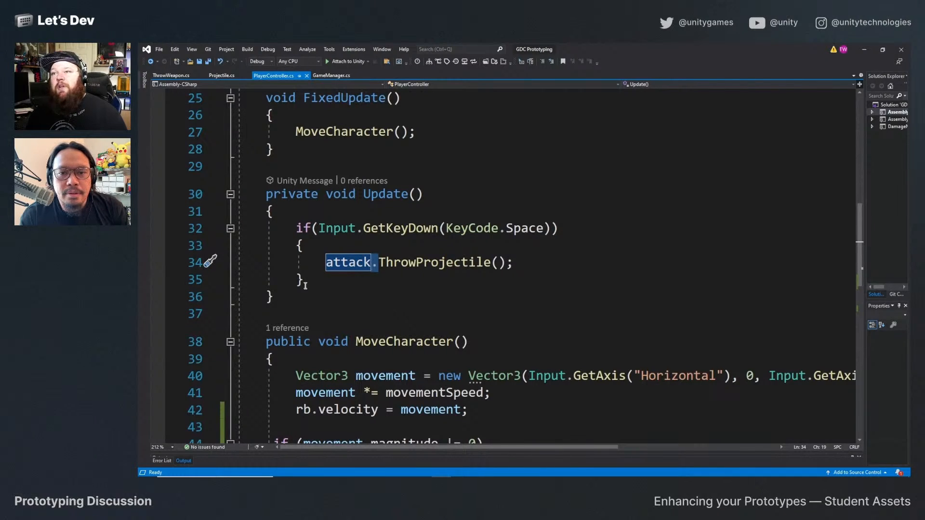
left_click(351, 245)
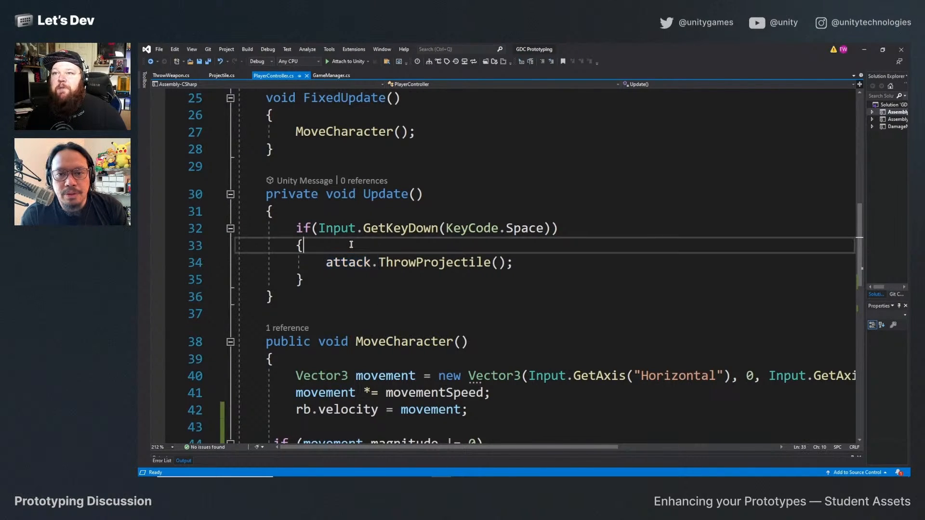
key("Return")
type("if(")
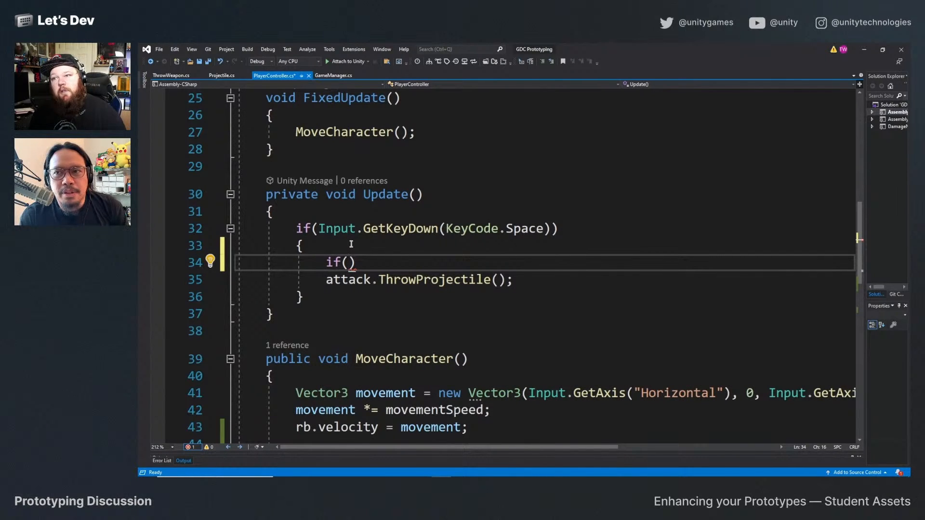
type("attack.")
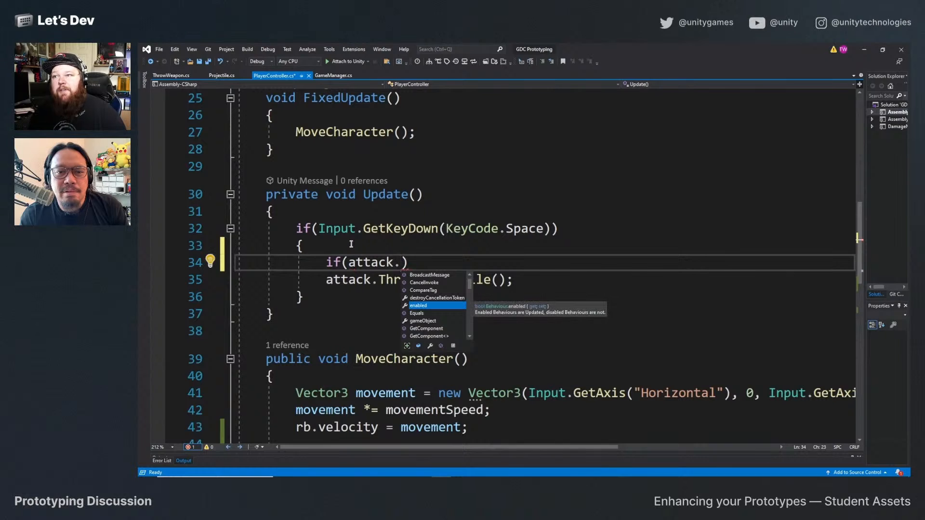
key("Escape")
left_click(351, 244)
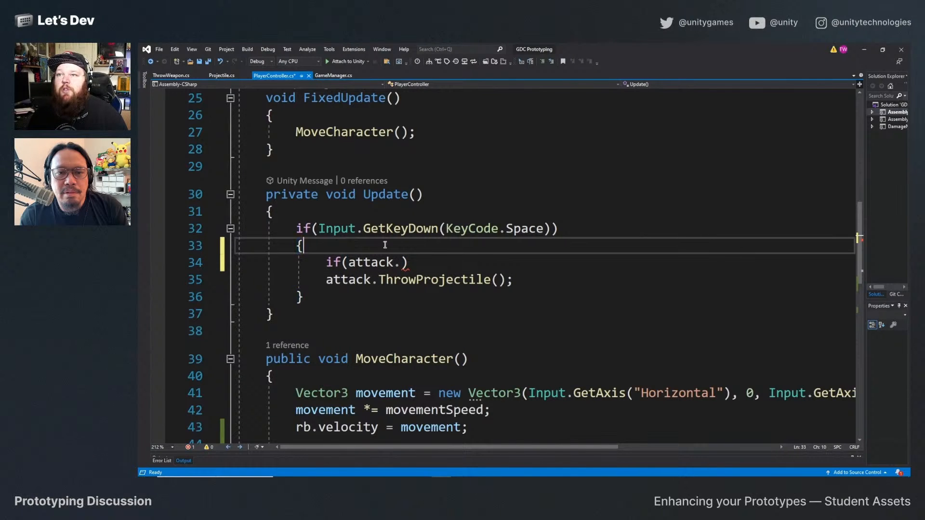
left_click(403, 262)
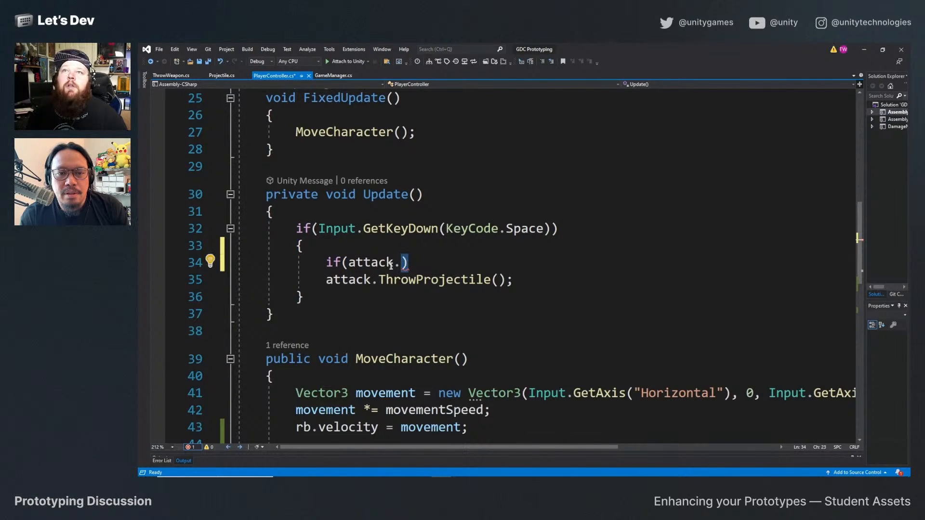
left_click(171, 75)
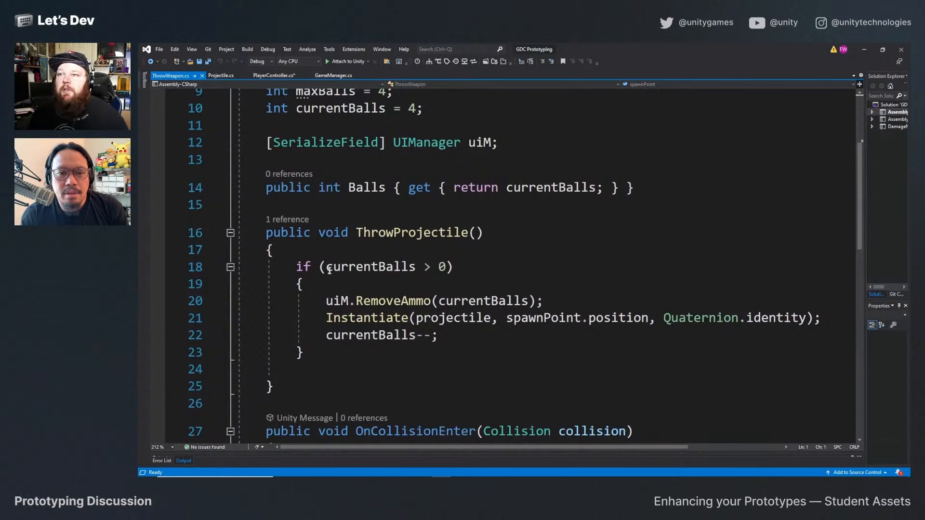
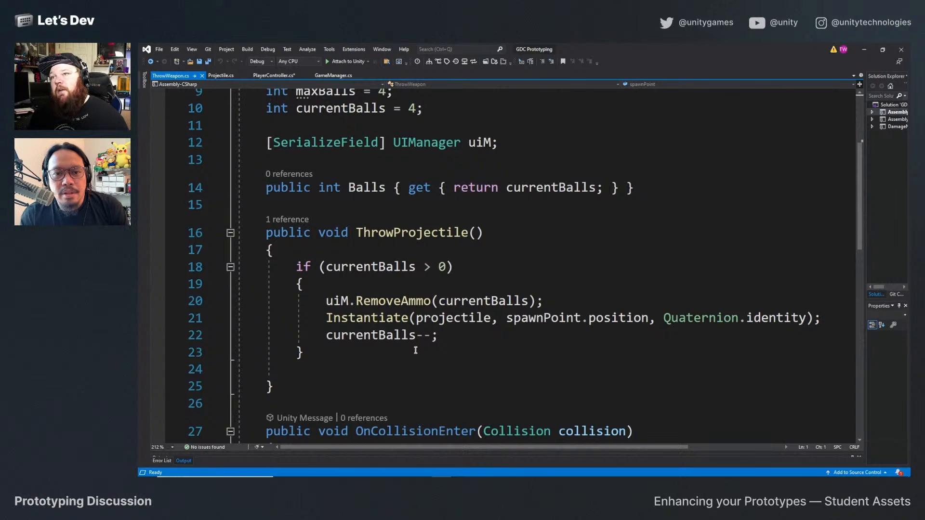
Review the ball-count check in ThrowWeapon and the Projectile script, and complete PlayerController's if condition as attack.Balls > 0.
left_click_drag(311, 285, 289, 263)
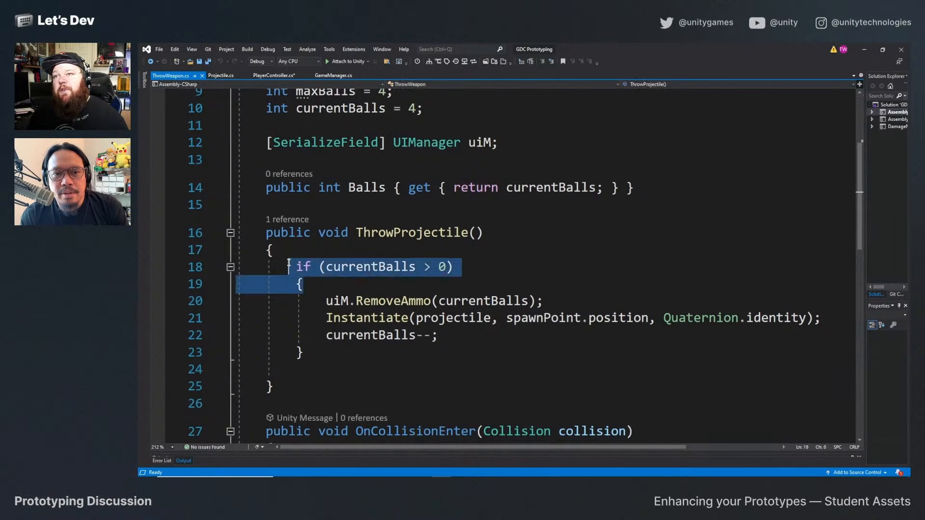
scroll(351, 280, "up", 3)
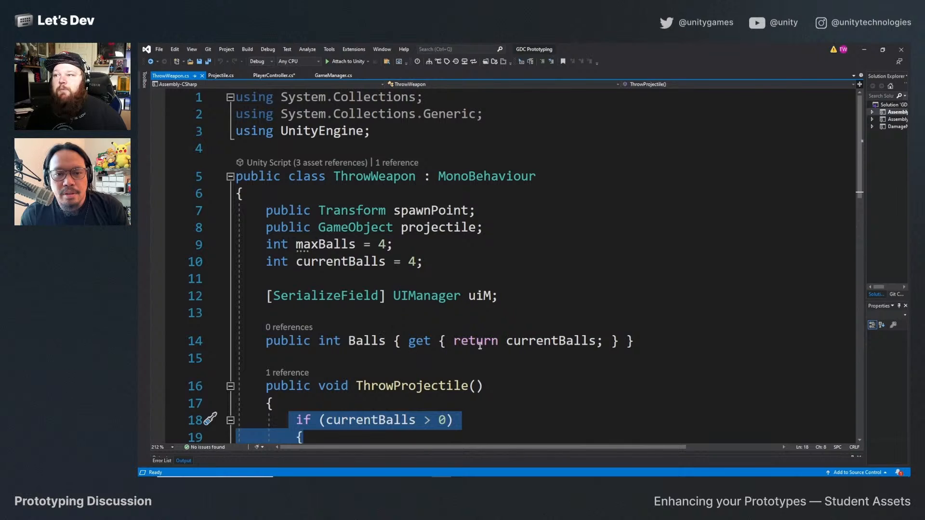
left_click(221, 75)
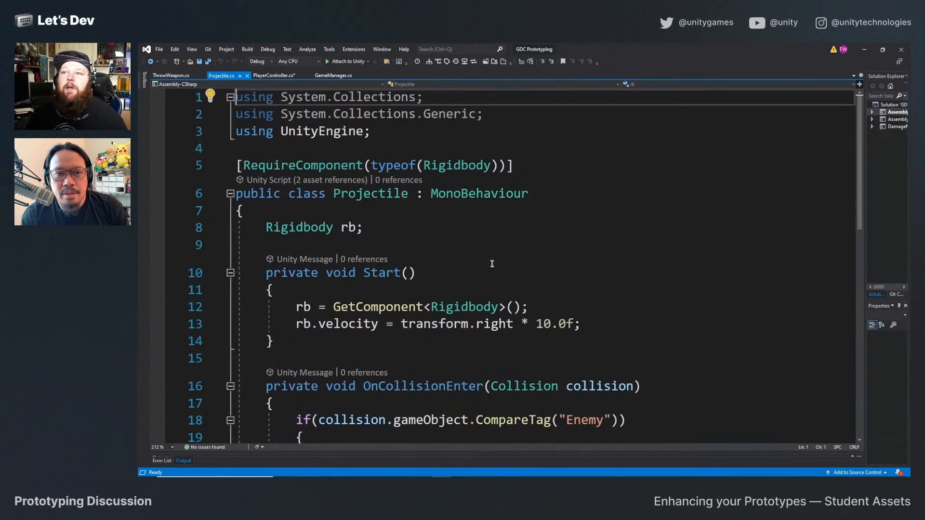
scroll(491, 262, "down", 2)
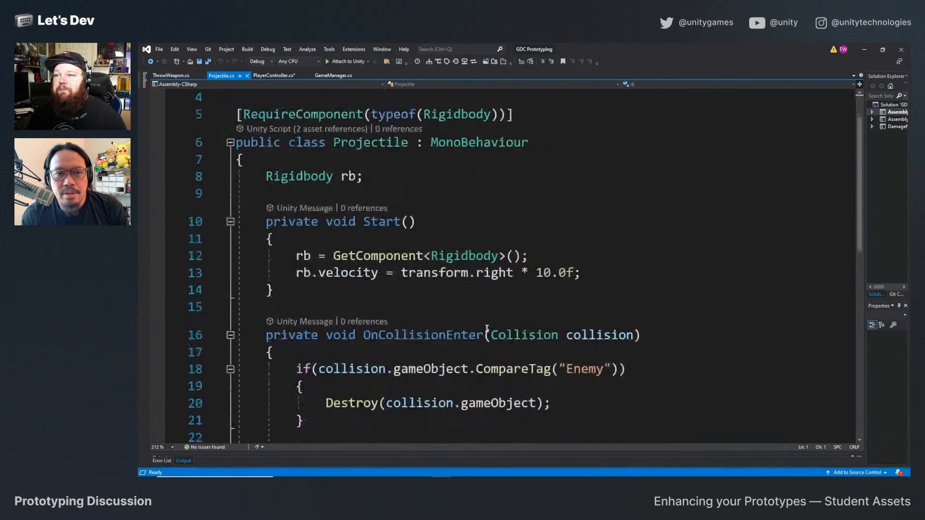
left_click(268, 75)
mouse_move(404, 265)
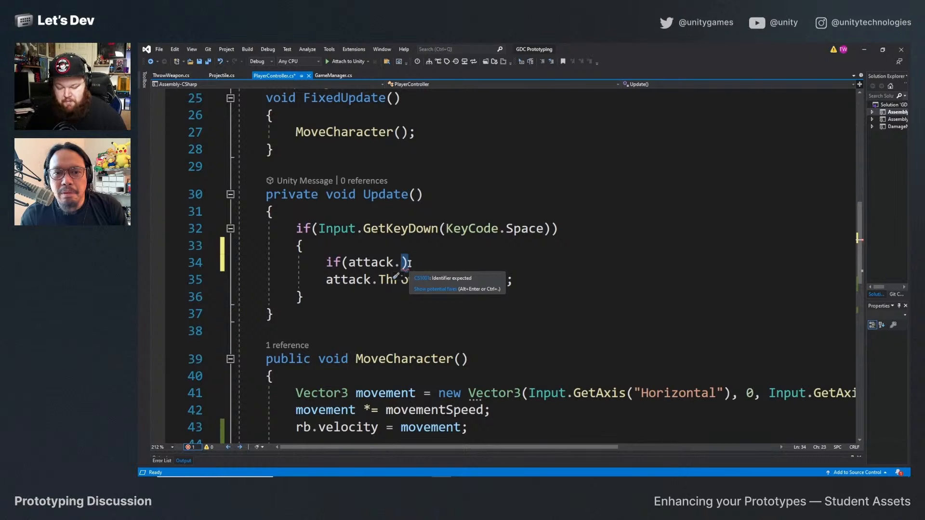
type("Balls>")
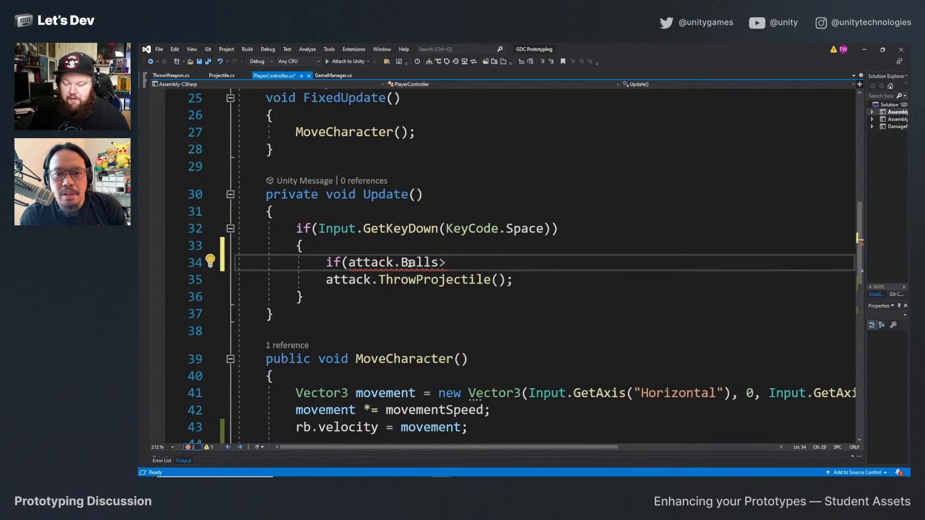
type("0")
key("Down")
key("Up")
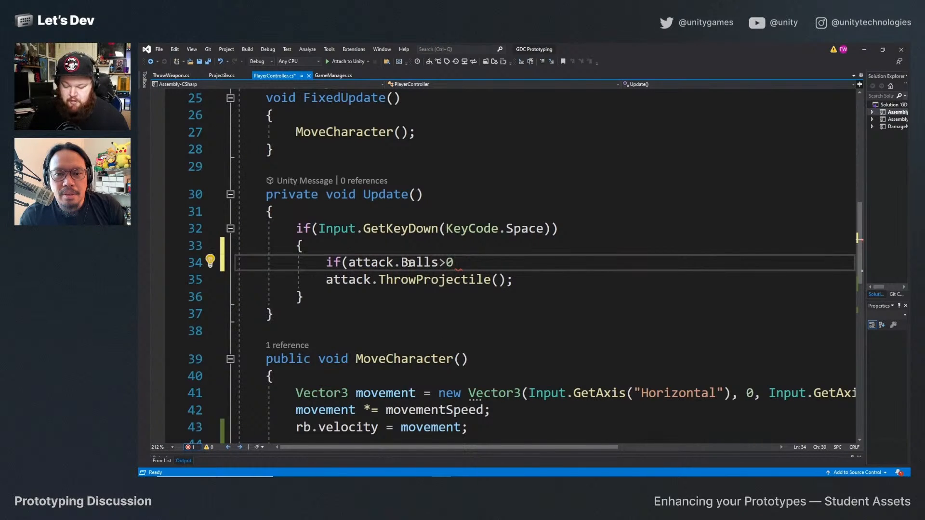
type(")")
Enclose the attack.ThrowProjectile() call in braces under the attack.Balls > 0 condition and save the PlayerController script.
key("Return")
type("{ }")
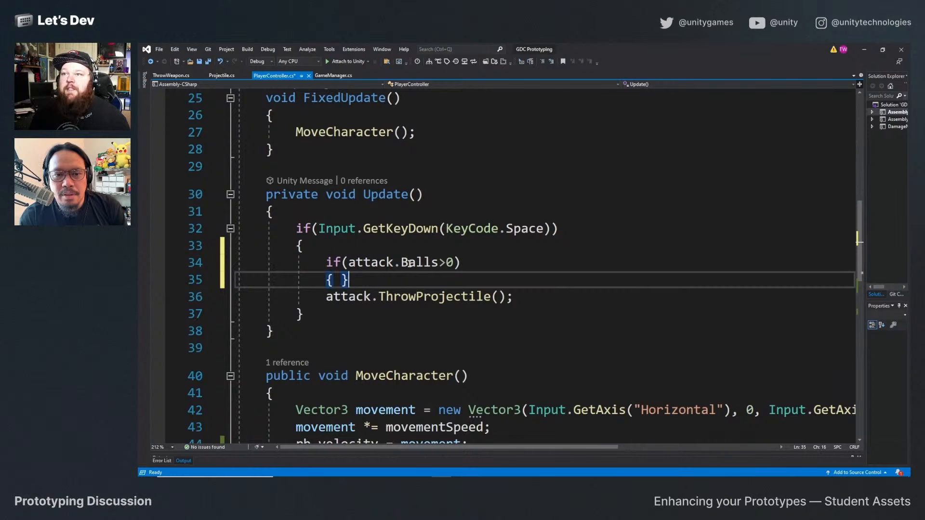
key("BackSpace")
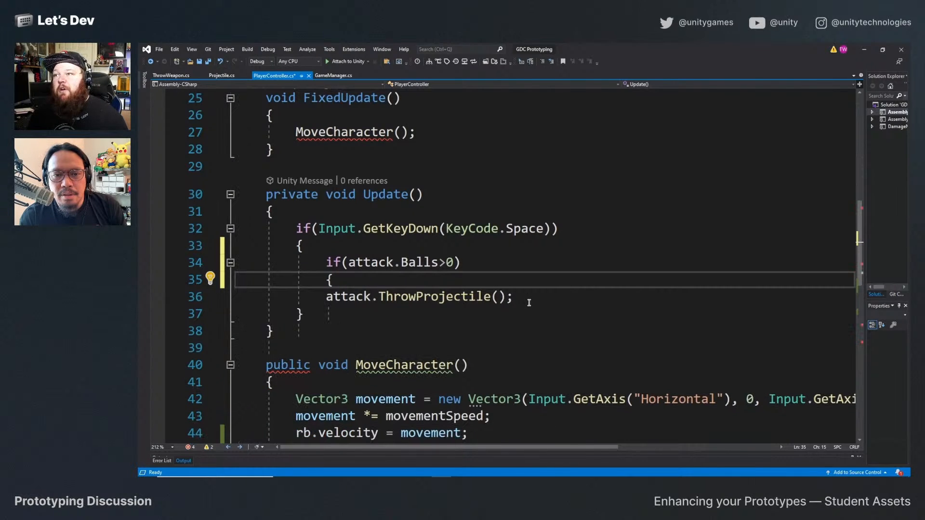
left_click(529, 302)
key("Return")
type("}")
key("ctrl+s")
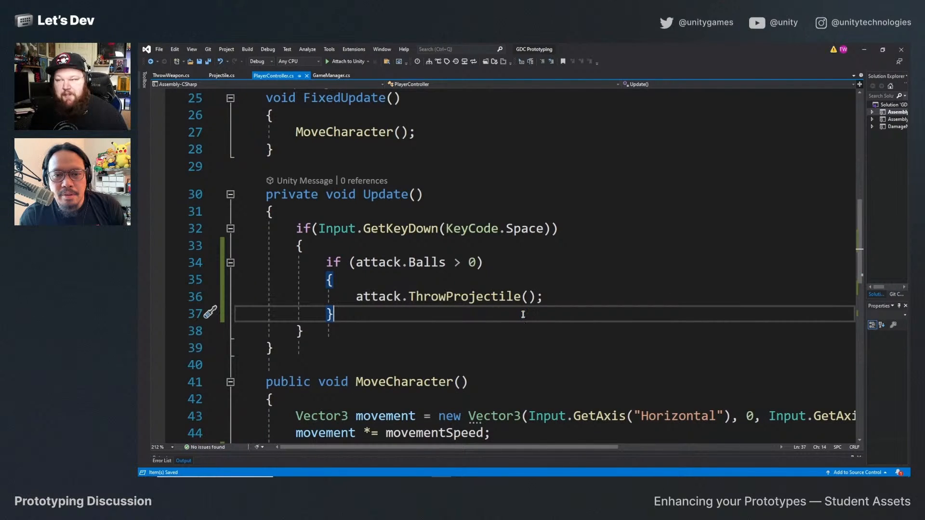
Replace attack.ThrowProjectile() inside the ball-count condition with ThrowBall(), save the script, and check the ThrowBall method.
left_click_drag(543, 297, 357, 298)
key("BackSpace")
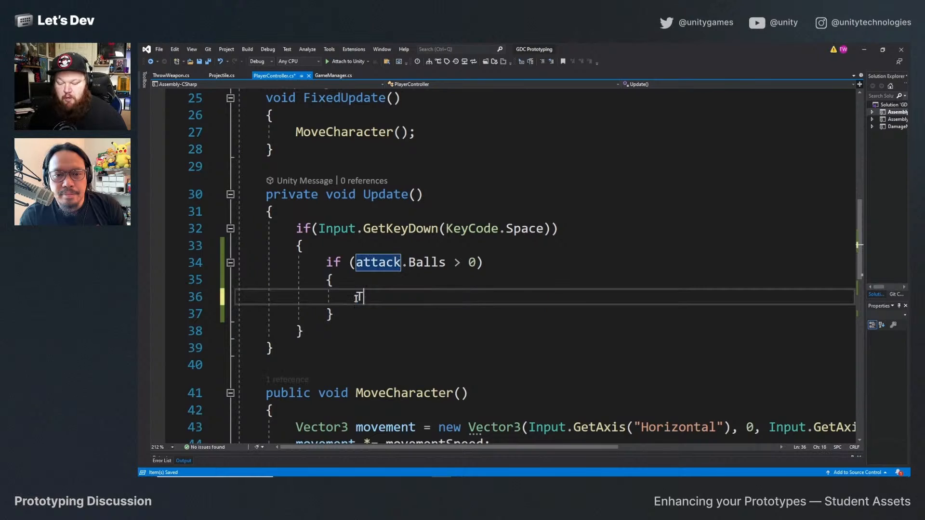
type("ThrowBall")
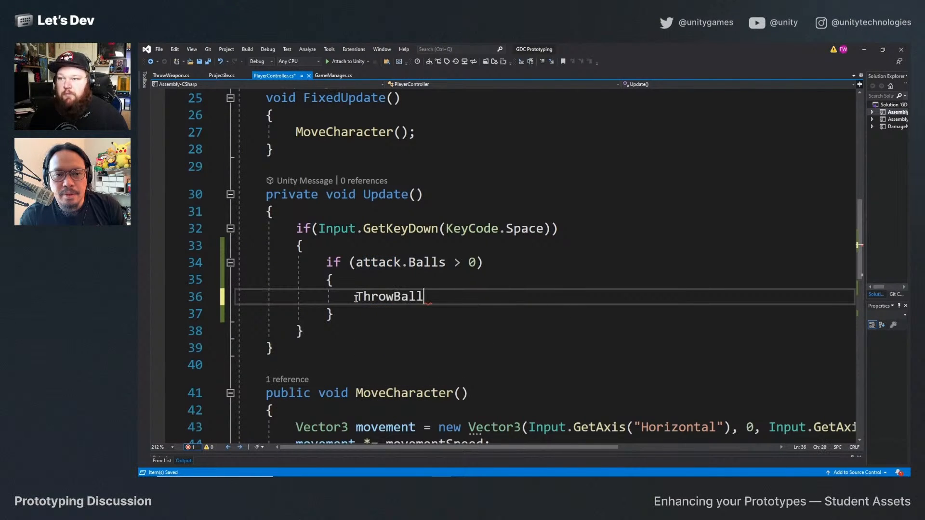
type("();")
scroll(356, 298, "down", 5)
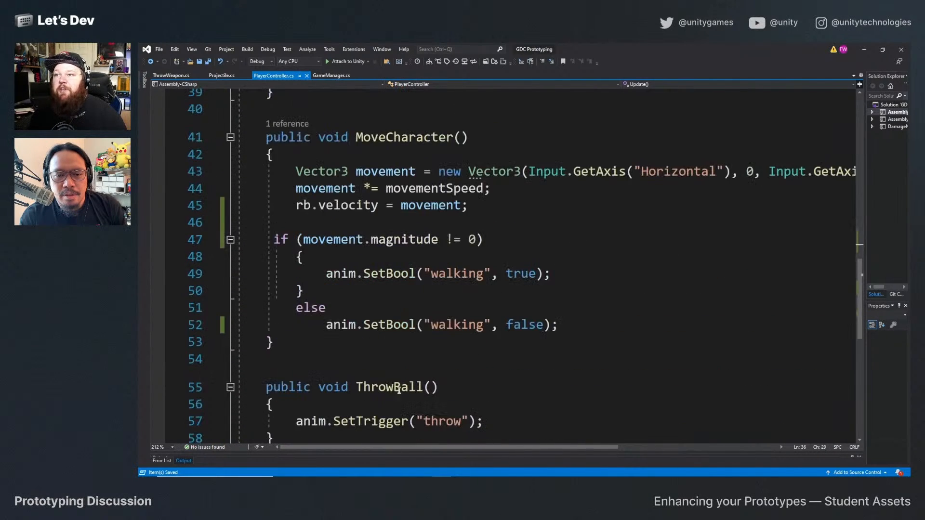
scroll(399, 390, "down", 2)
scroll(434, 339, "up", 7)
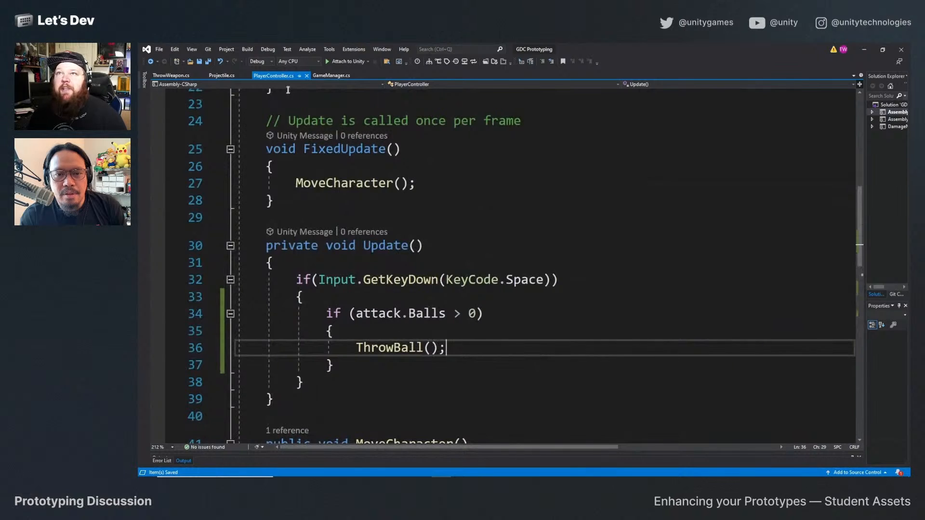
In the ThrowWeapon script, remove the currentBalls > 0 condition and its braces from the ThrowProjectile method.
left_click(186, 76)
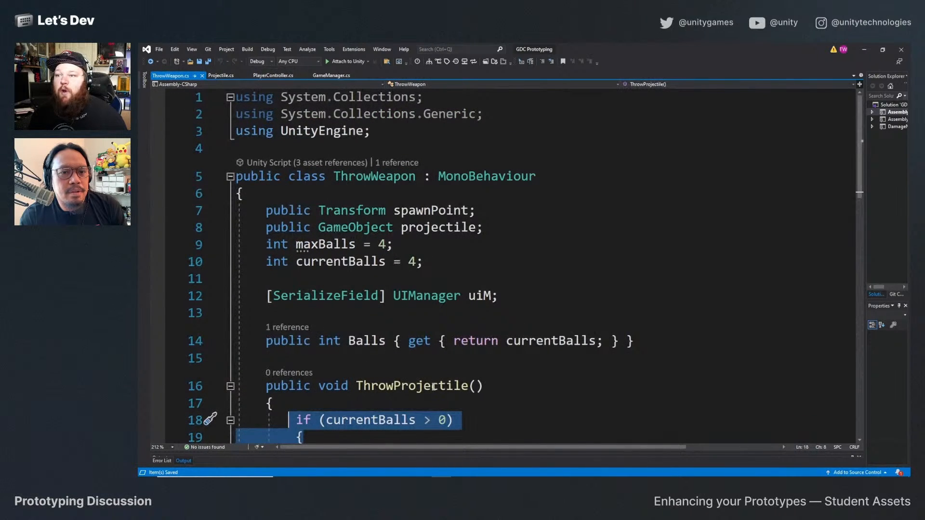
scroll(305, 288, "down", 3)
left_click_drag(317, 283, 291, 270)
key("BackSpace")
left_click(323, 333)
key("BackSpace")
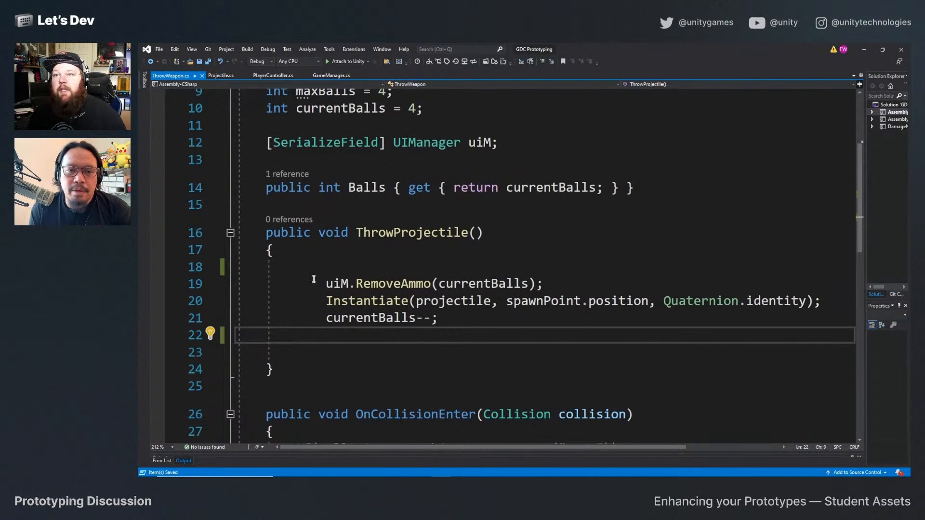
Remove the leftover blank lines in ThrowProjectile, align the uiM.RemoveAmmo line with the Instantiate line, and save ThrowWeapon.
left_click_drag(312, 284, 273, 250)
key("BackSpace")
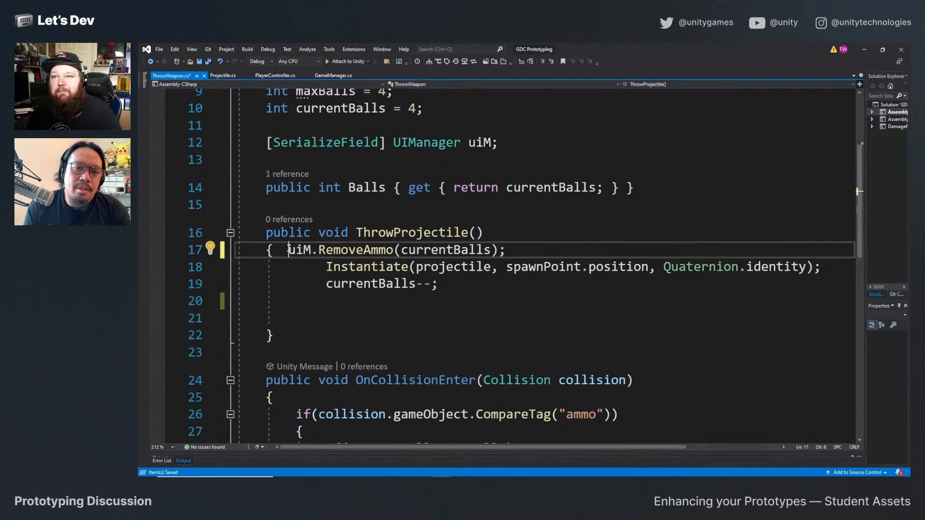
key("Return")
left_click_drag(280, 336, 281, 316)
key("BackSpace")
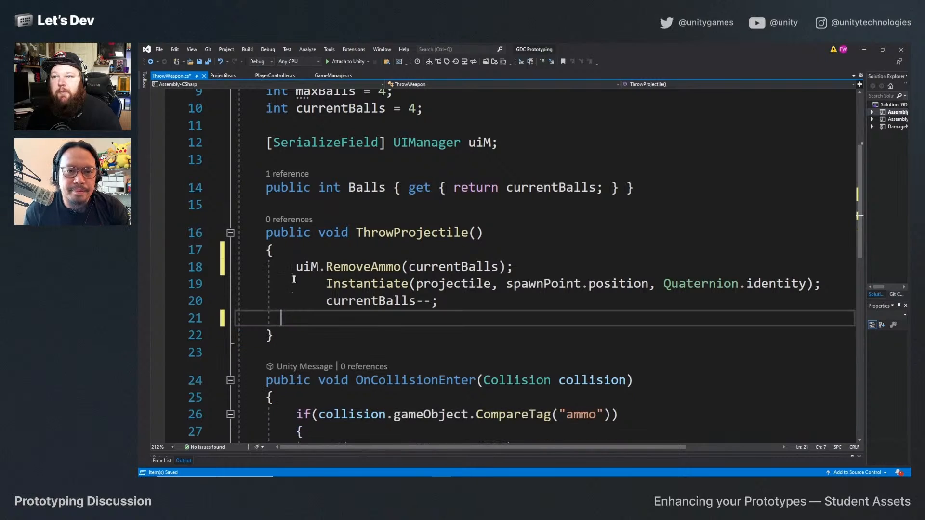
left_click(295, 270)
key("Tab")
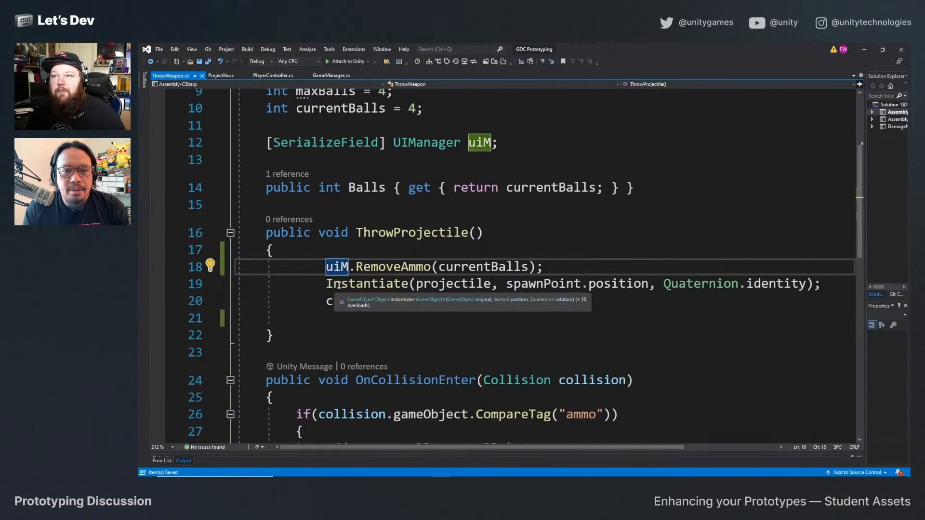
Switch back to Unity and inspect the Throw animation clip of the Goalie Throw model in the Assets/Animation folder.
left_click(864, 50)
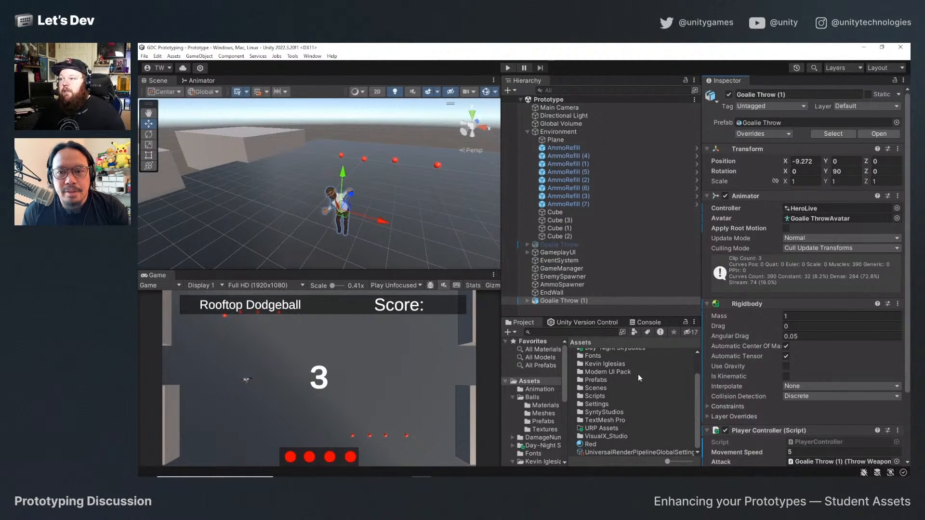
scroll(637, 405, "up", 3)
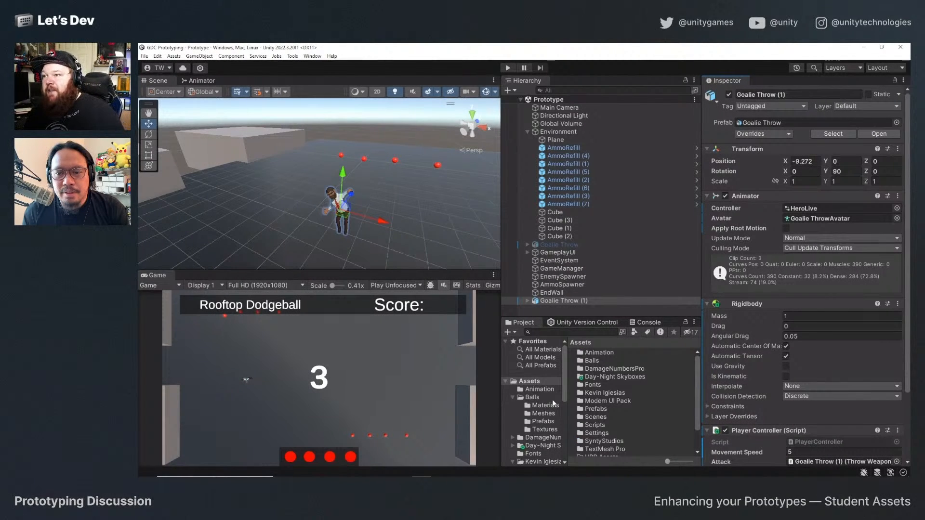
double_click(609, 355)
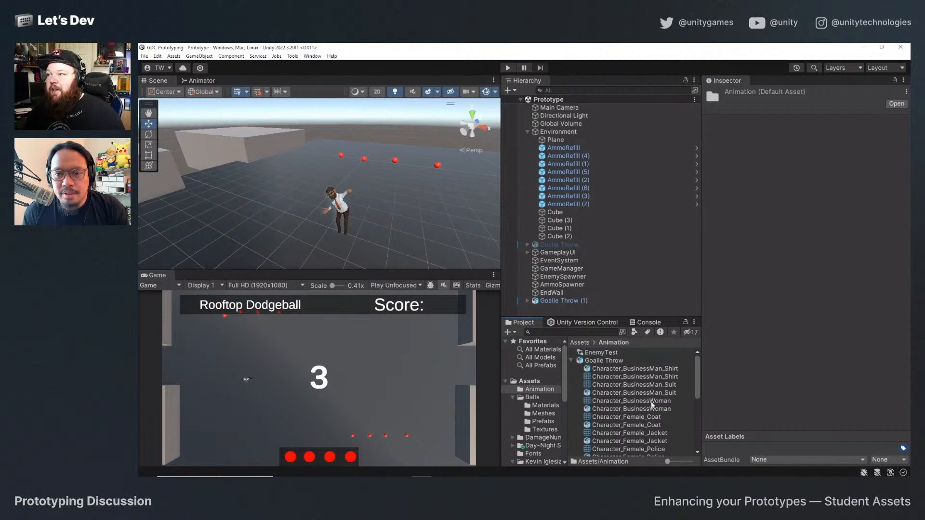
scroll(621, 375, "down", 5)
left_click(602, 425)
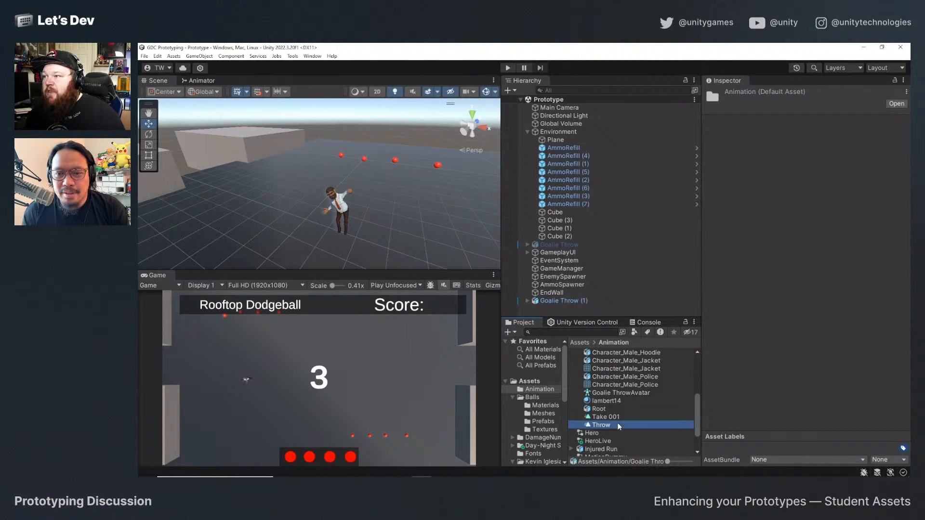
left_click_drag(762, 292, 771, 385)
scroll(606, 430, "up", 5)
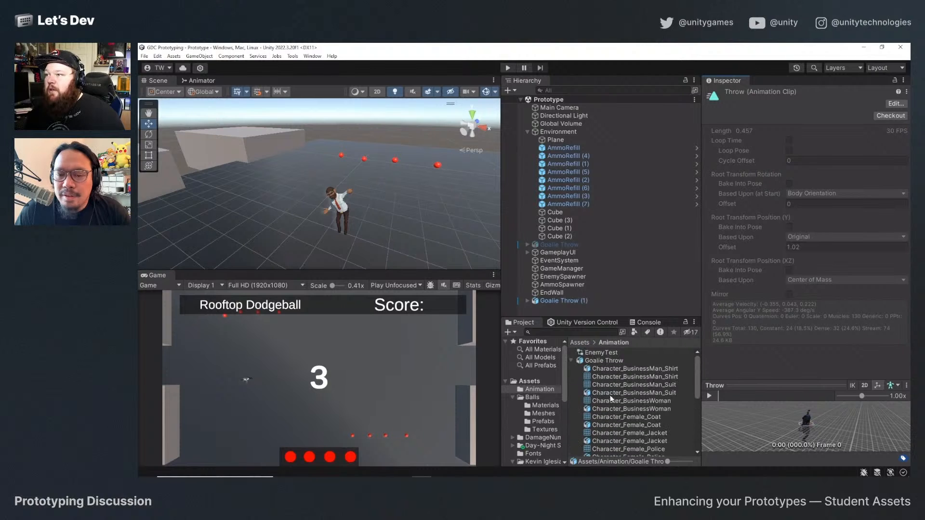
Open the Goalie Throw model's import settings and show the ThrowProjectile event of its Throw clip.
left_click(600, 362)
scroll(753, 227, "down", 2)
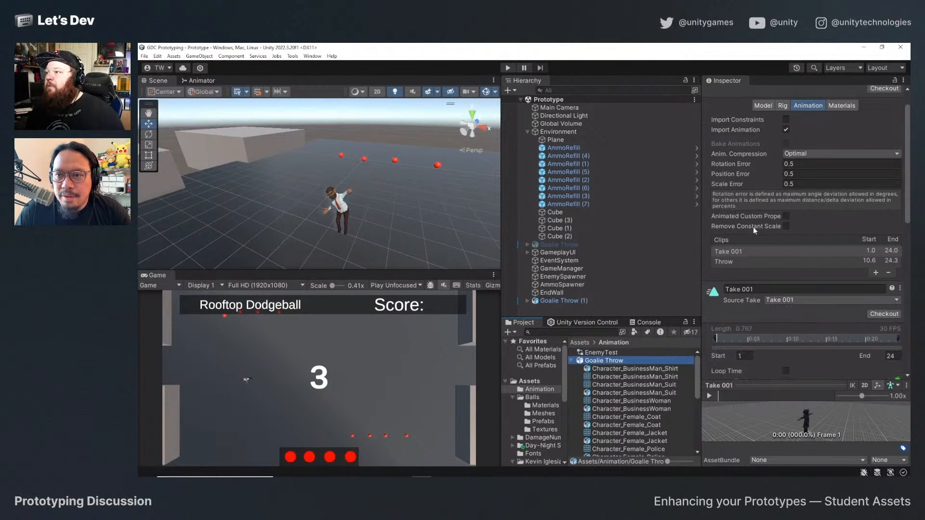
left_click(753, 260)
scroll(746, 299, "down", 5)
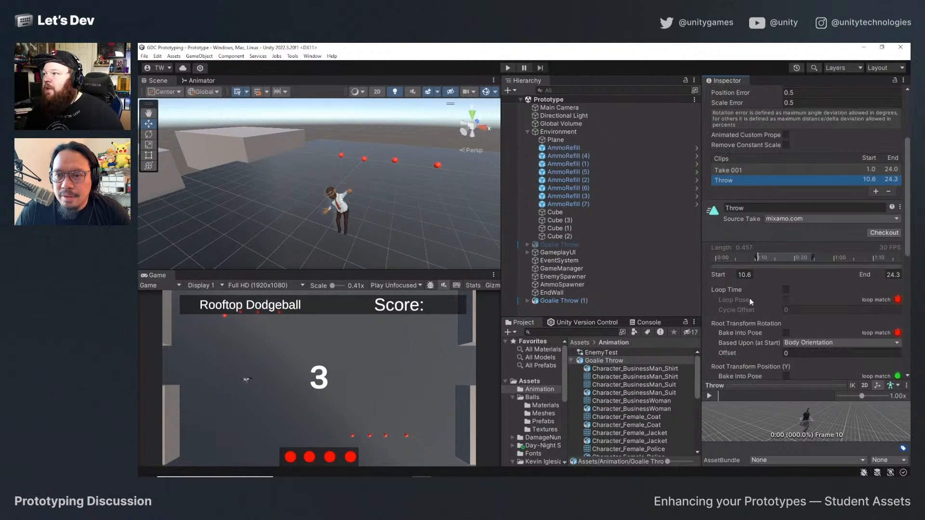
scroll(762, 289, "down", 10)
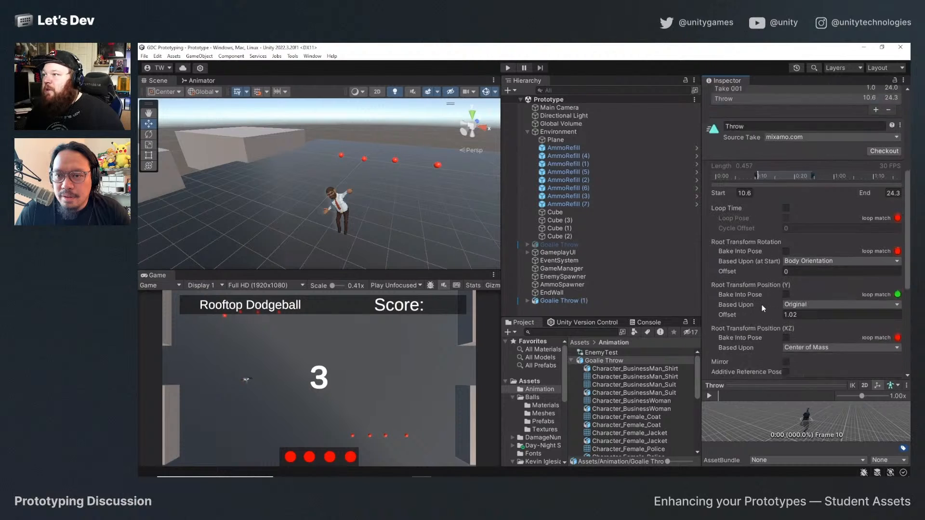
left_click(707, 218)
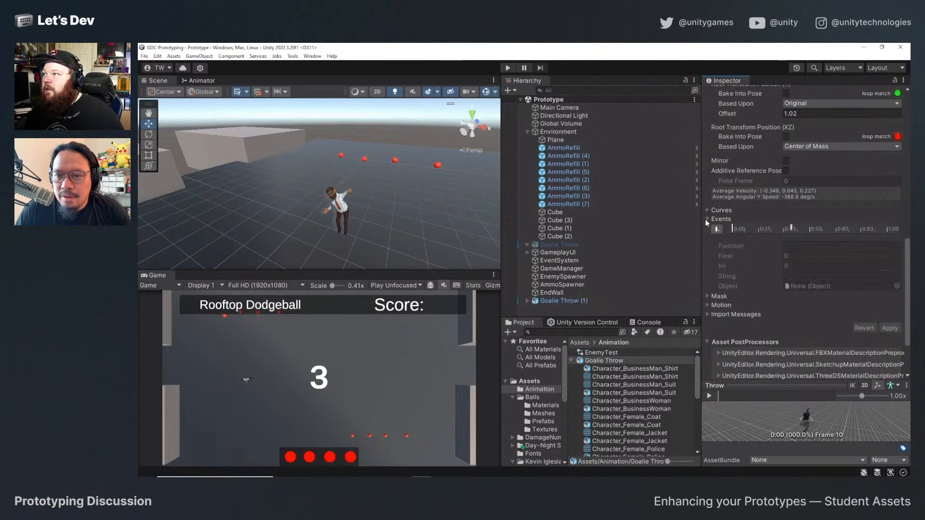
left_click(792, 227)
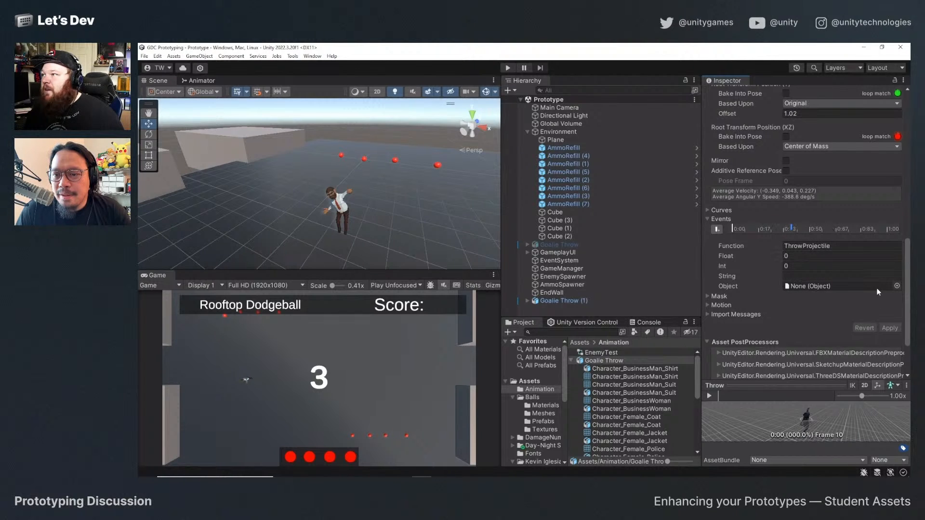
Try to assign the Goalie Throw (1) hero as the Object of the ThrowProjectile animation event.
left_click(897, 286)
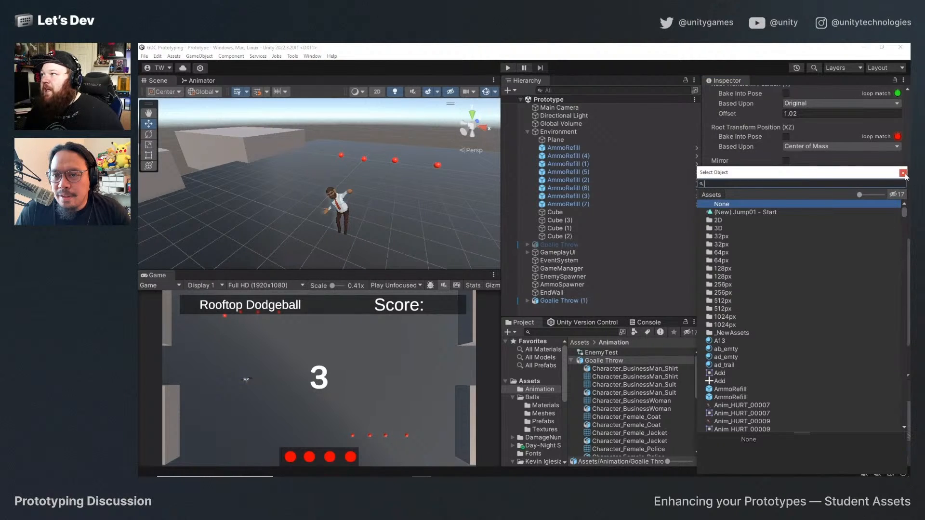
left_click(904, 173)
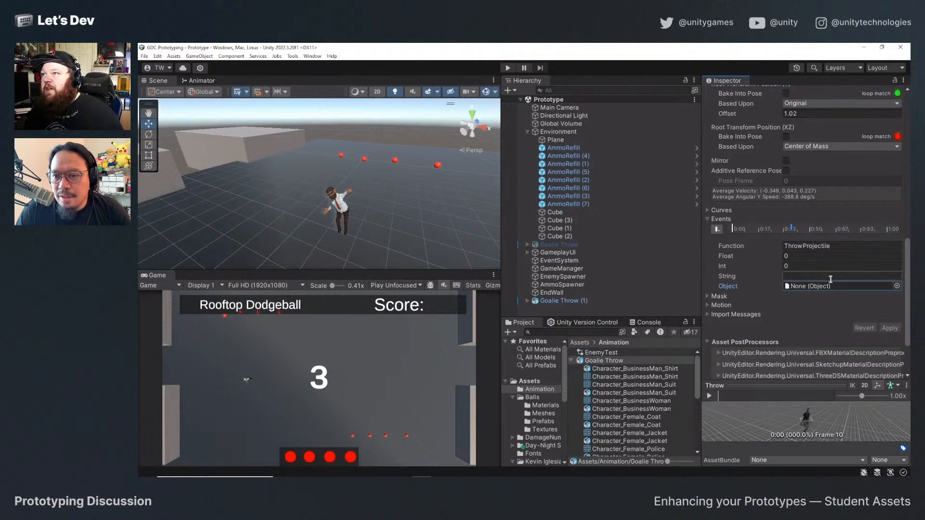
left_click_drag(538, 304, 816, 289)
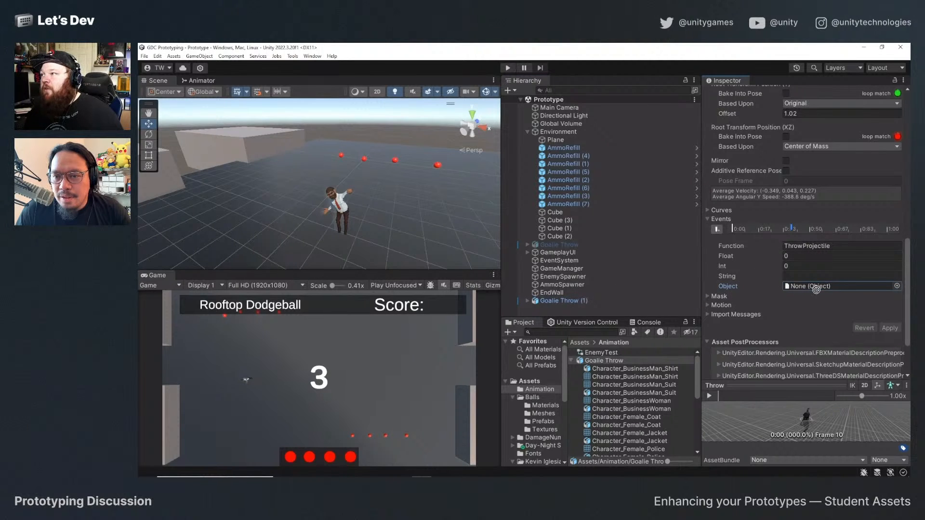
Check the script components on the Goalie Throw (1) hero and return to the Goalie Throw model's import settings.
left_click(527, 301)
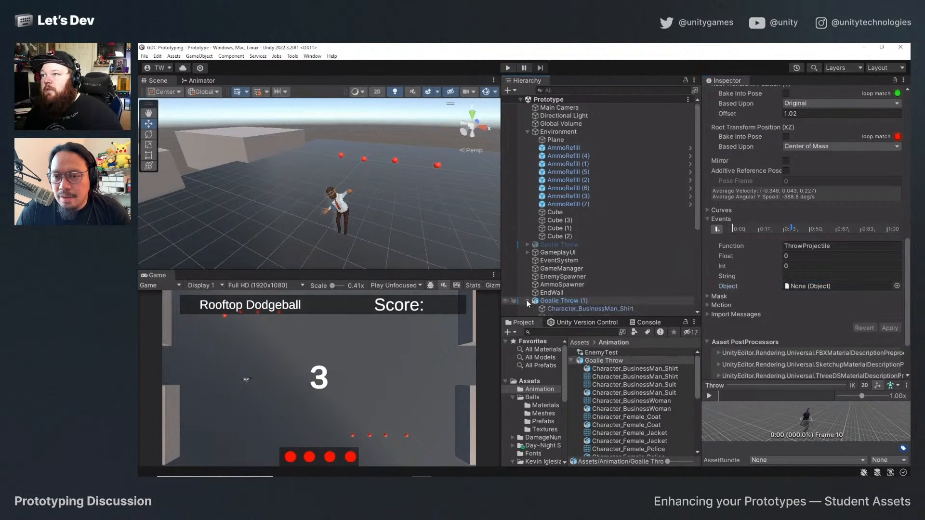
left_click(545, 301)
left_click(567, 303)
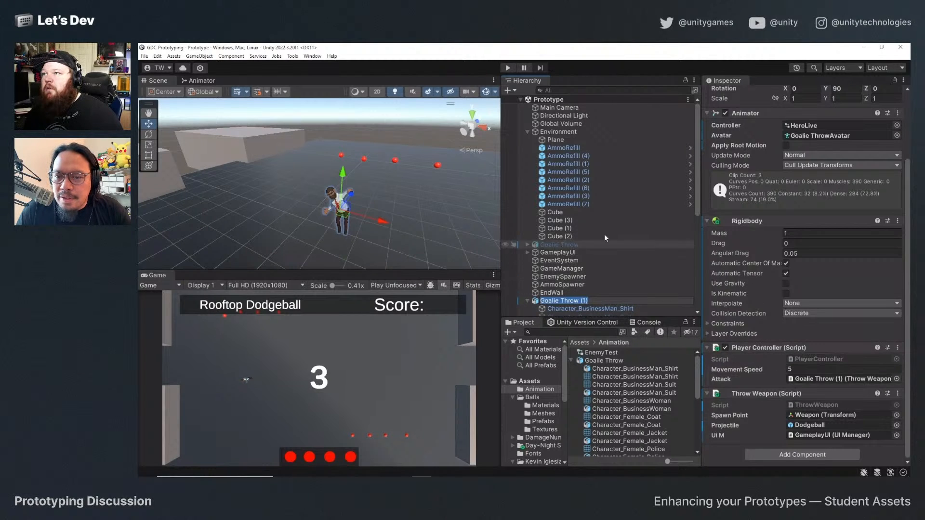
left_click(623, 359)
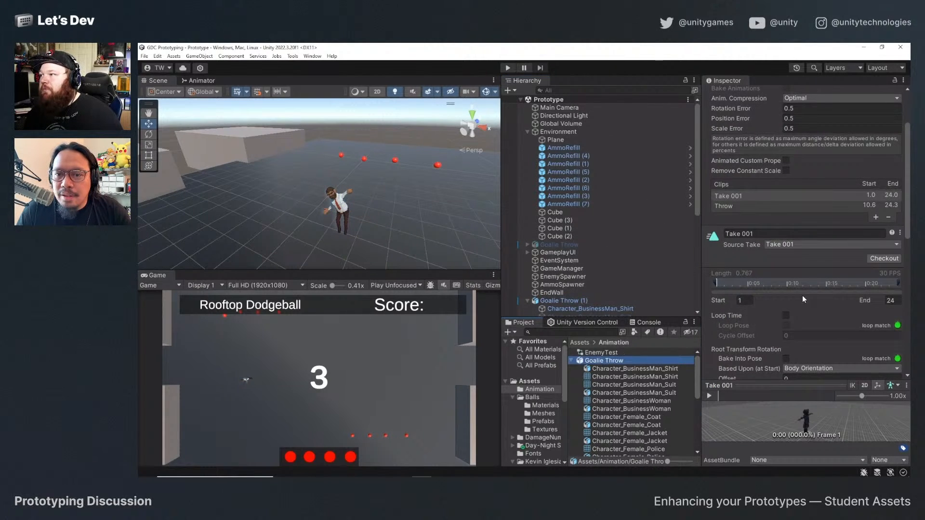
Look through the Take 001 clip's import settings and the script components of the Goalie Throw (1) hero.
scroll(774, 297, "down", 10)
scroll(774, 297, "up", 3)
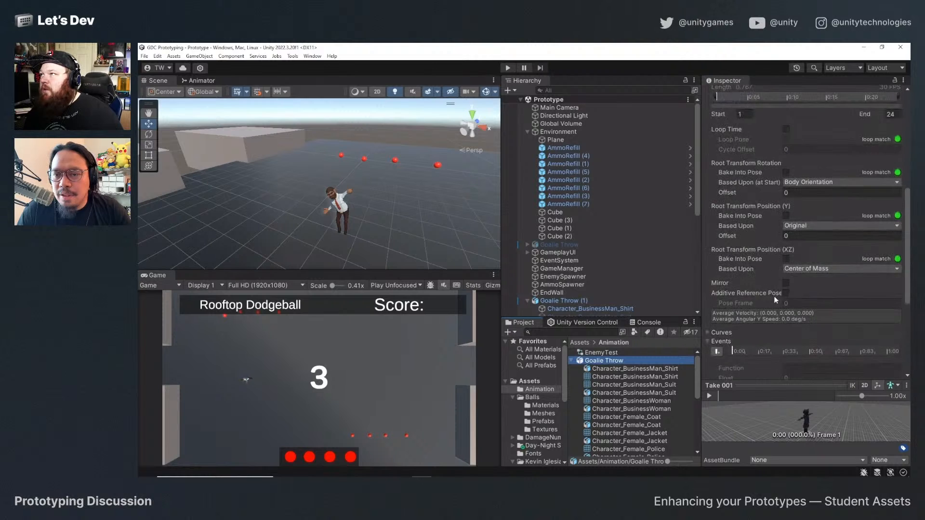
scroll(774, 296, "down", 3)
left_click(561, 301)
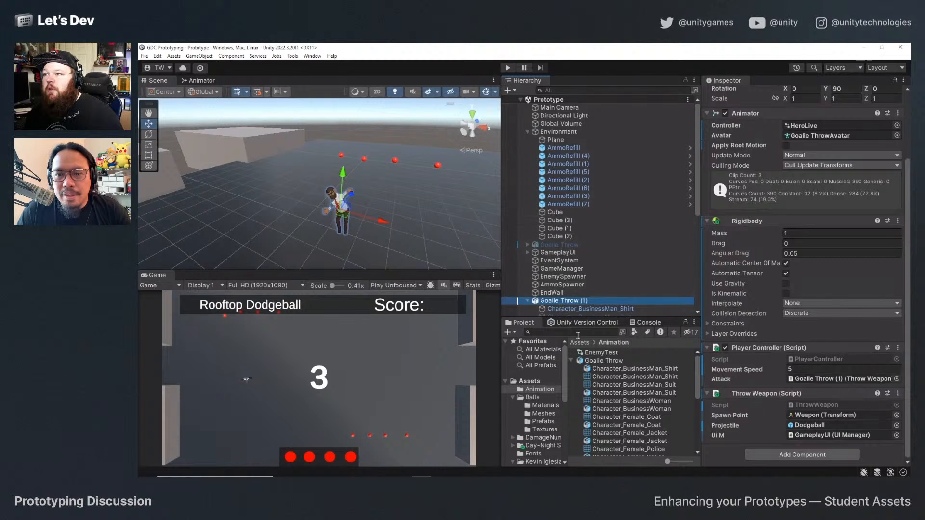
Return to the Goalie Throw model's import settings and open the ThrowProjectile event of its Throw clip.
left_click(615, 365)
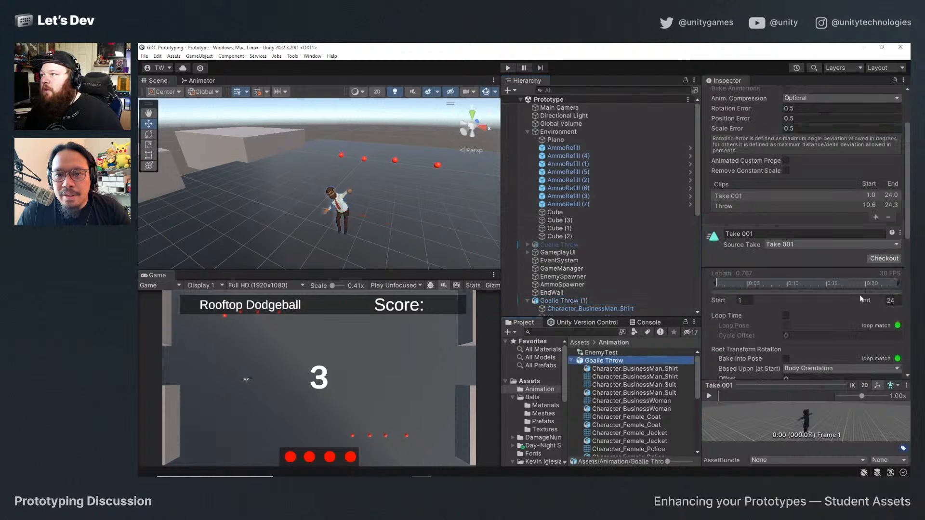
left_click(730, 206)
scroll(749, 304, "down", 3)
scroll(785, 266, "down", 8)
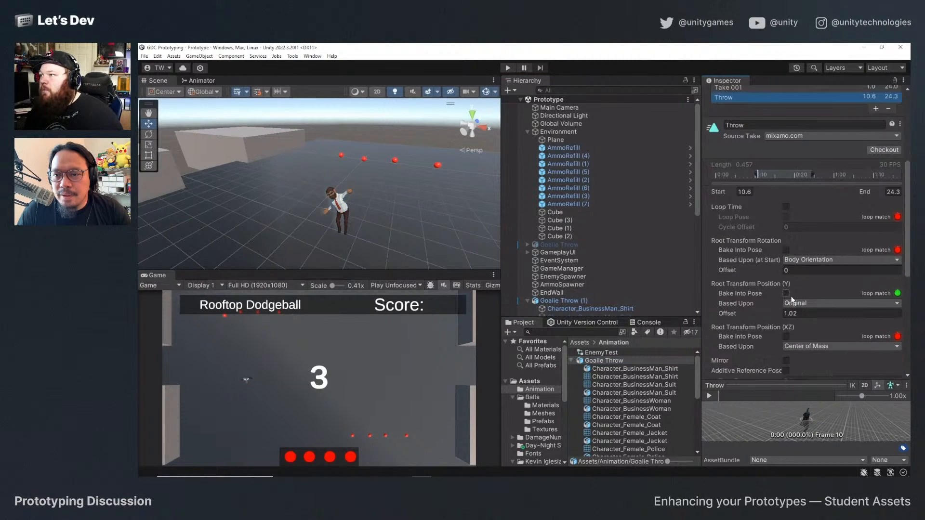
scroll(749, 295, "up", 5)
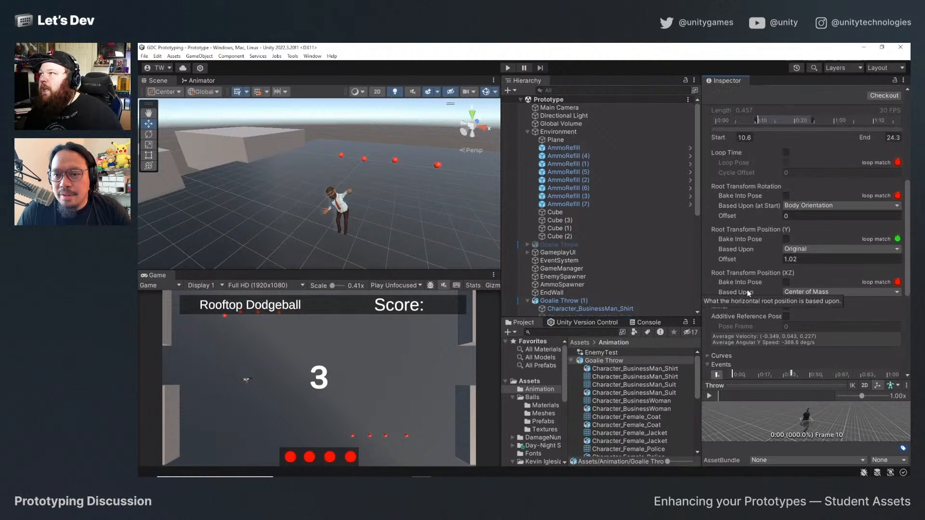
scroll(749, 293, "down", 5)
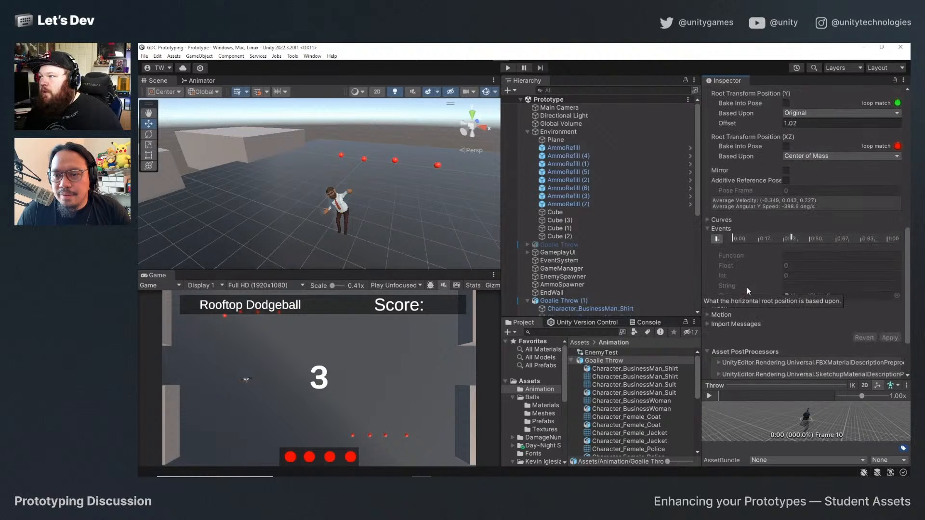
left_click(792, 237)
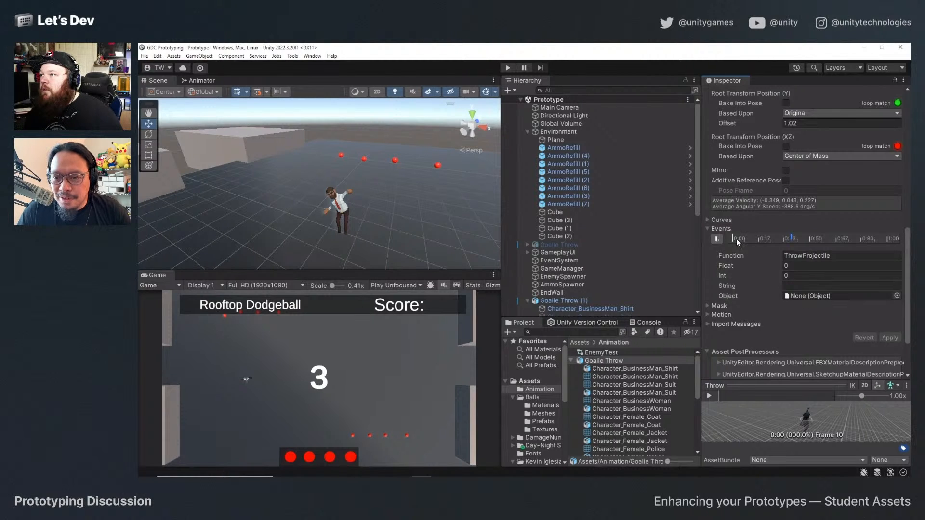
Preview the Throw clip, scrub it to frame 15 to compare the pose with the event's timing, and reselect the ThrowProjectile event.
left_click(710, 395)
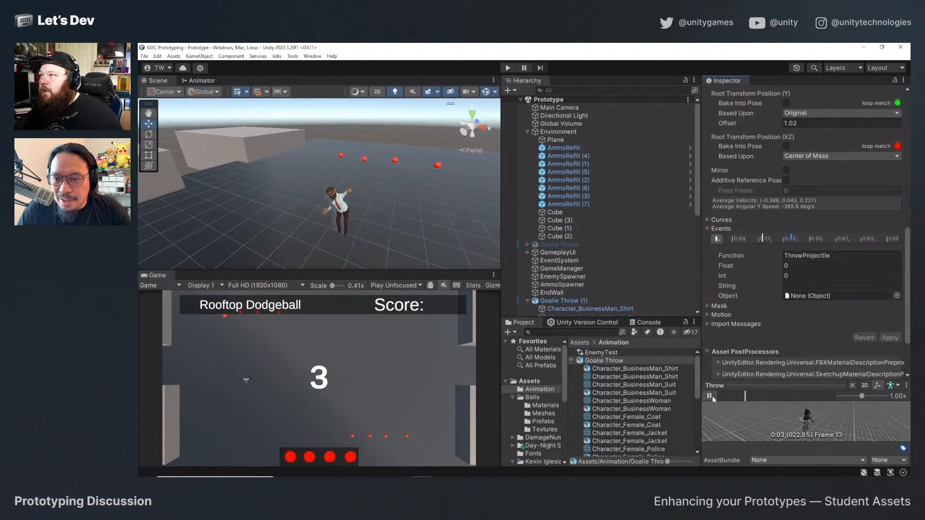
mouse_move(798, 238)
left_mouse_down()
mouse_move(782, 239)
mouse_move(793, 238)
left_mouse_up()
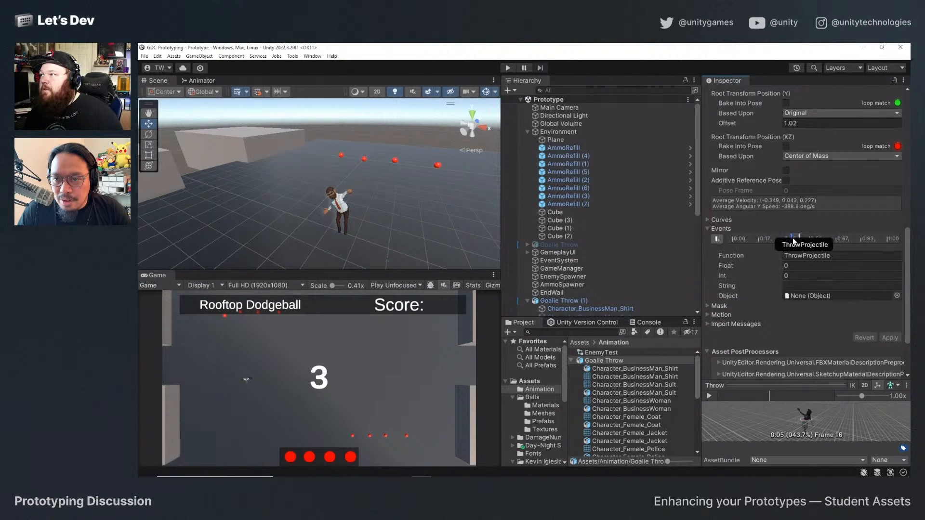
mouse_move(764, 396)
left_mouse_down()
mouse_move(741, 396)
mouse_move(763, 400)
left_mouse_up()
left_click(791, 238)
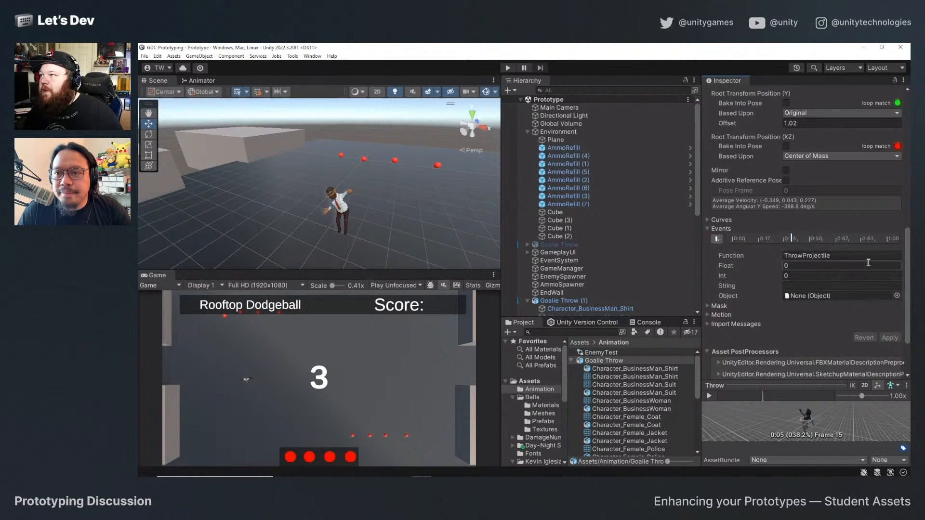
Switch to Visual Studio to check the ThrowProjectile method in ThrowWeapon.cs, and return to Unity.
key("alt+Tab")
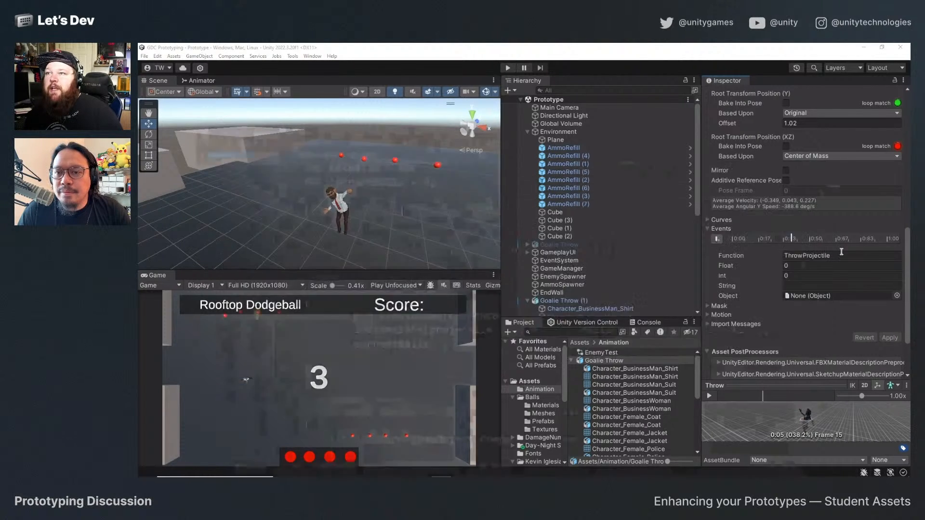
scroll(559, 350, "down", 4)
scroll(559, 350, "up", 5)
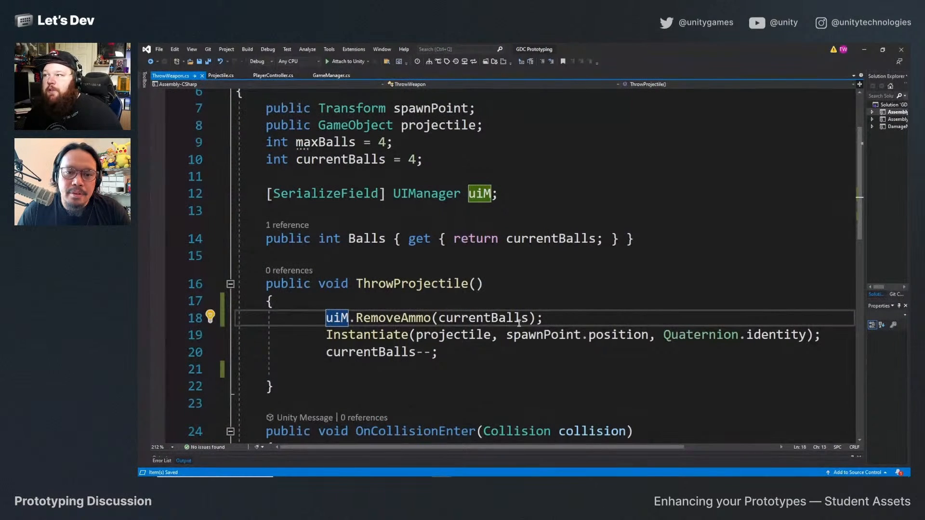
key("alt+Tab")
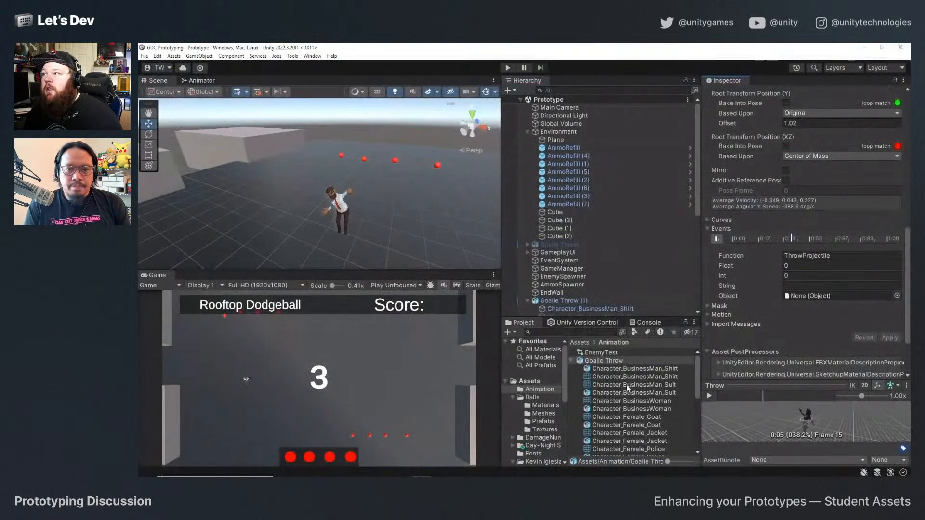
Try to assign an Object to the ThrowProjectile event, from the asset picker and from the Goalie Throw (1) hero in the scene.
left_click(897, 296)
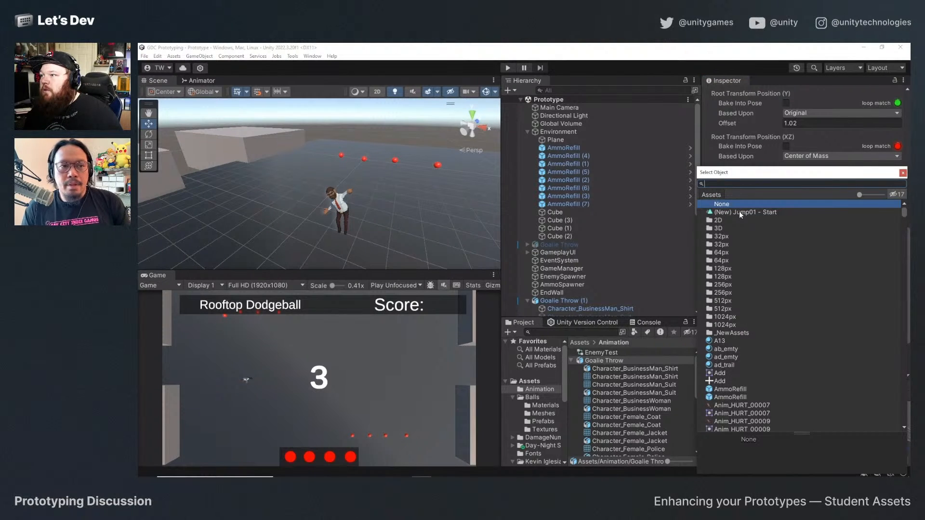
left_click(903, 173)
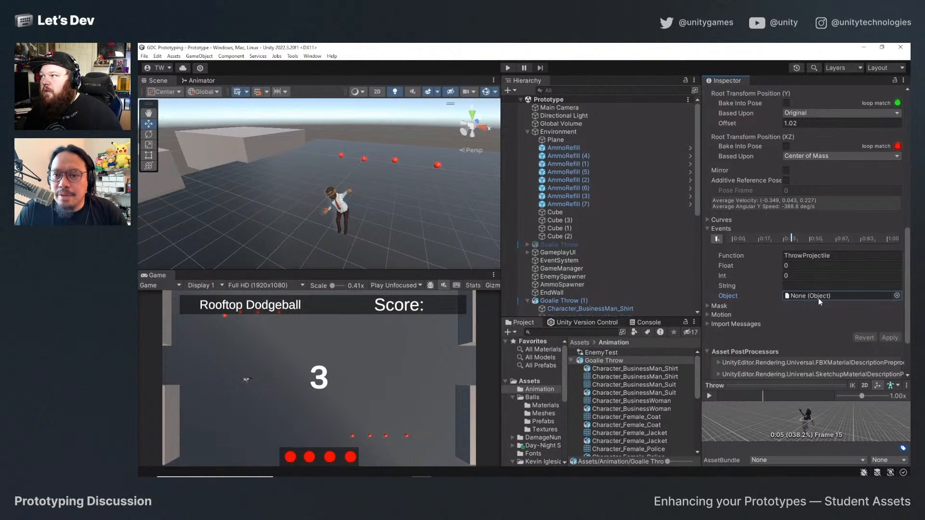
left_click_drag(575, 302, 796, 295)
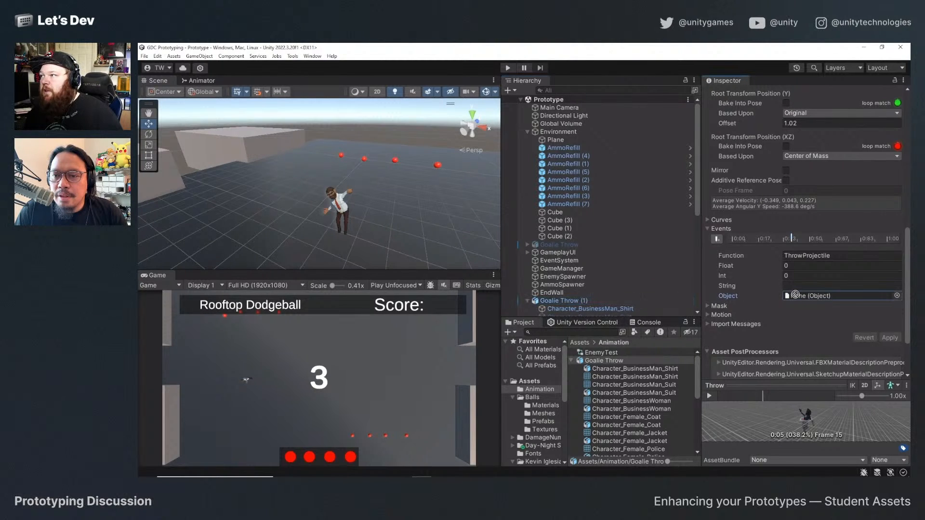
left_click(897, 296)
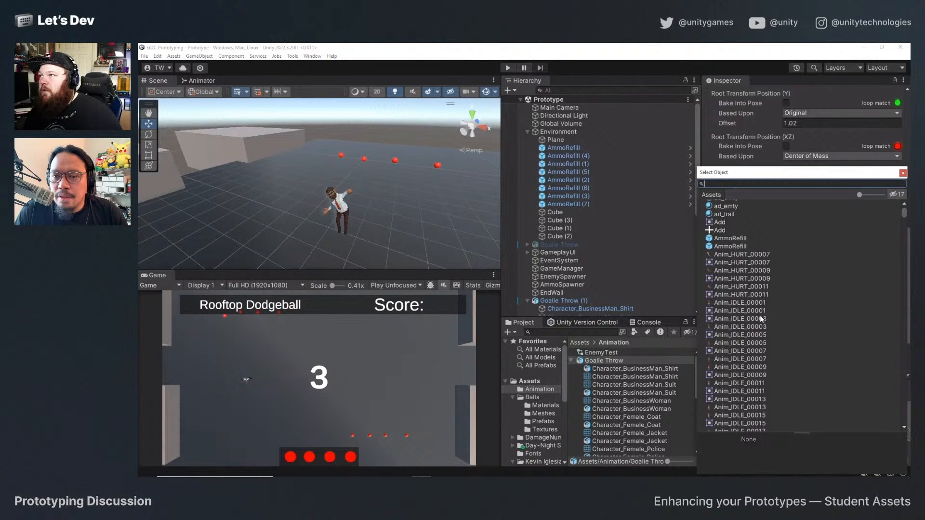
scroll(760, 314, "up", 4)
left_click(903, 173)
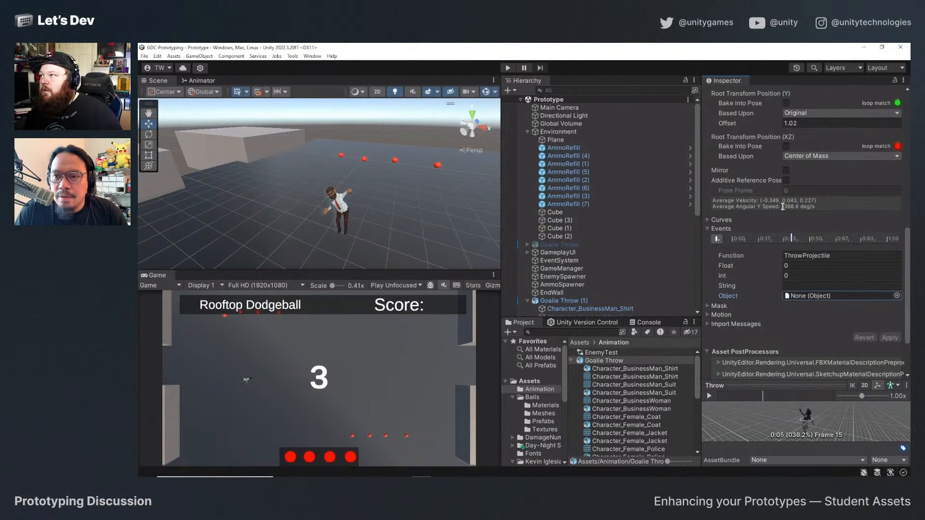
Check the function name of the ThrowProjectile event and expand the clip's import messages.
left_click(840, 254)
left_click(839, 254)
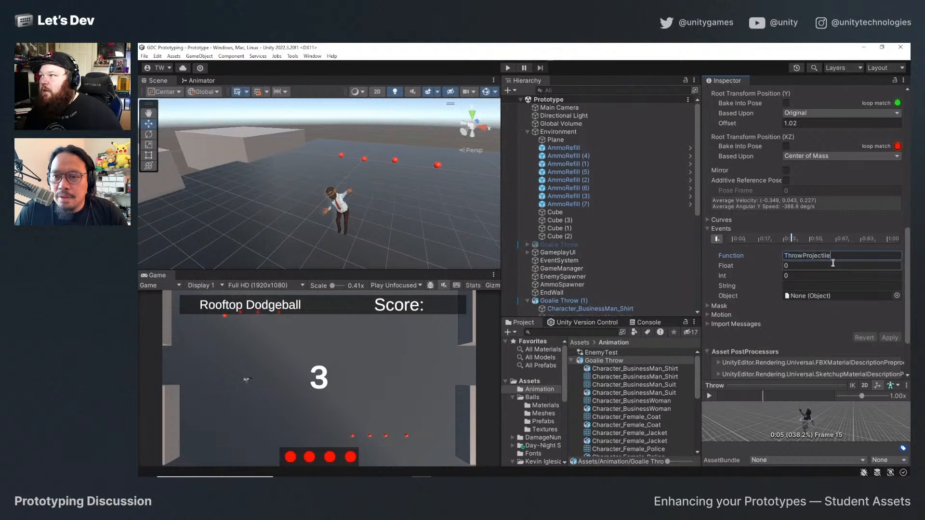
left_click(806, 323)
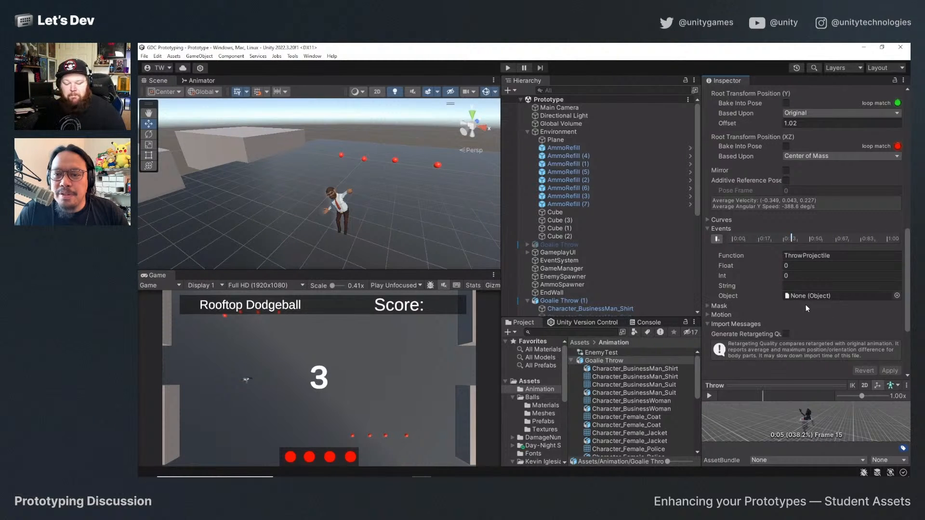
Start the game in Play mode and move the hero around while throwing dodgeballs until the ammo runs out.
left_click(509, 68)
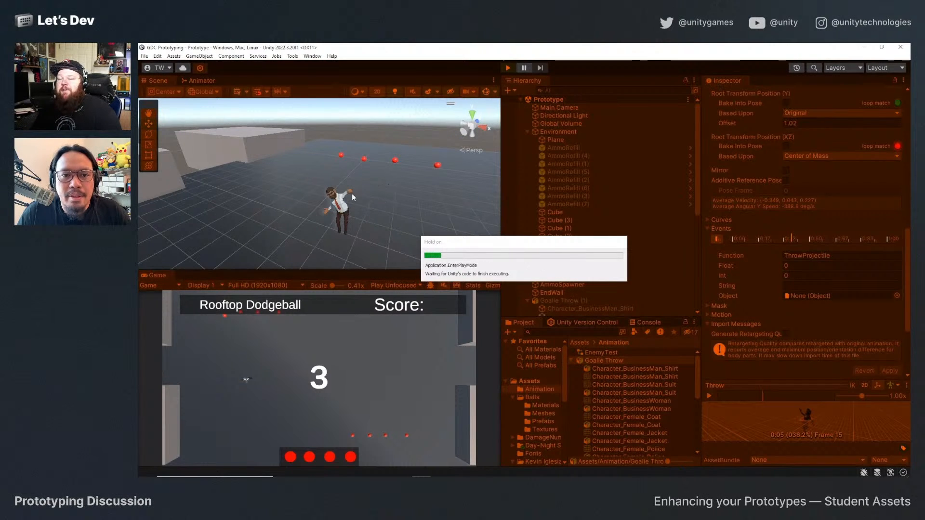
left_click(367, 208)
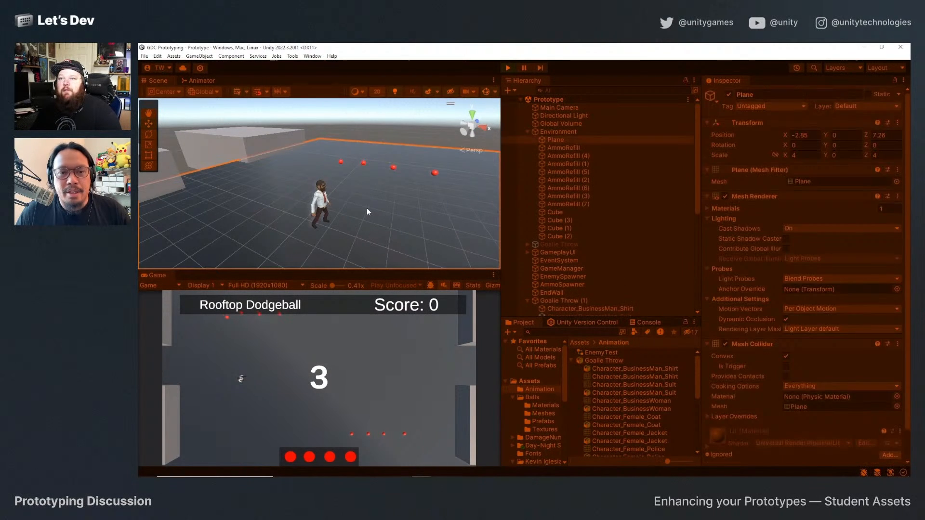
left_click(314, 329)
key("w")
key("d")
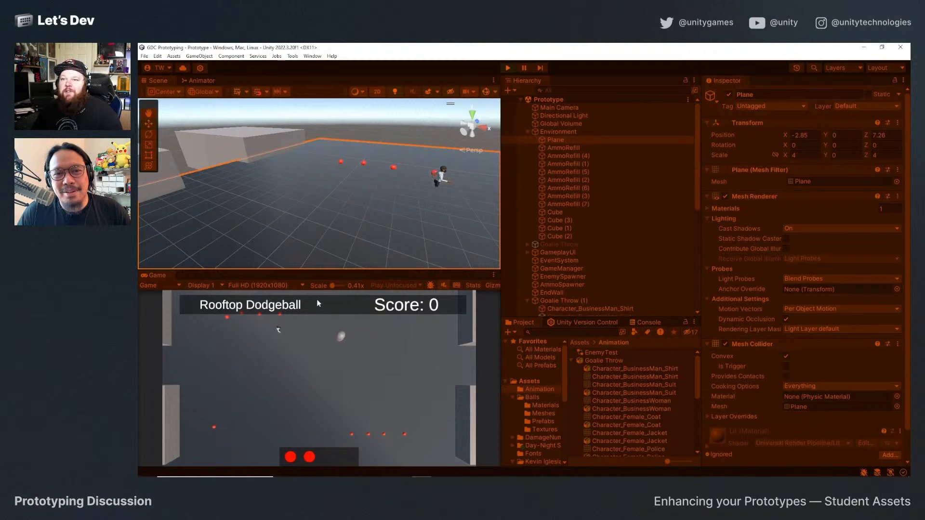
left_click(317, 297)
left_click(317, 297)
key("a")
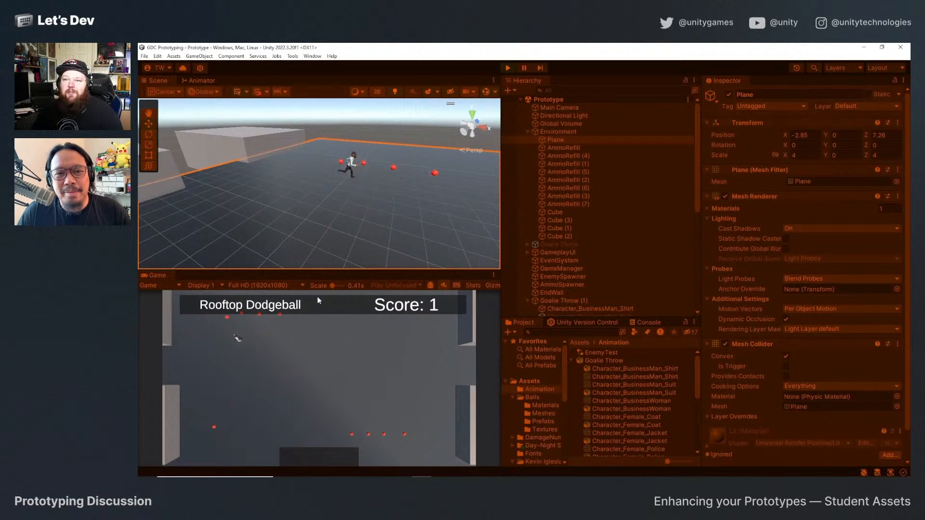
Run the hero over the ammo refills on the ground to test picking up dodgeballs, and stop the game.
key("s")
key("d")
key("a")
key("s")
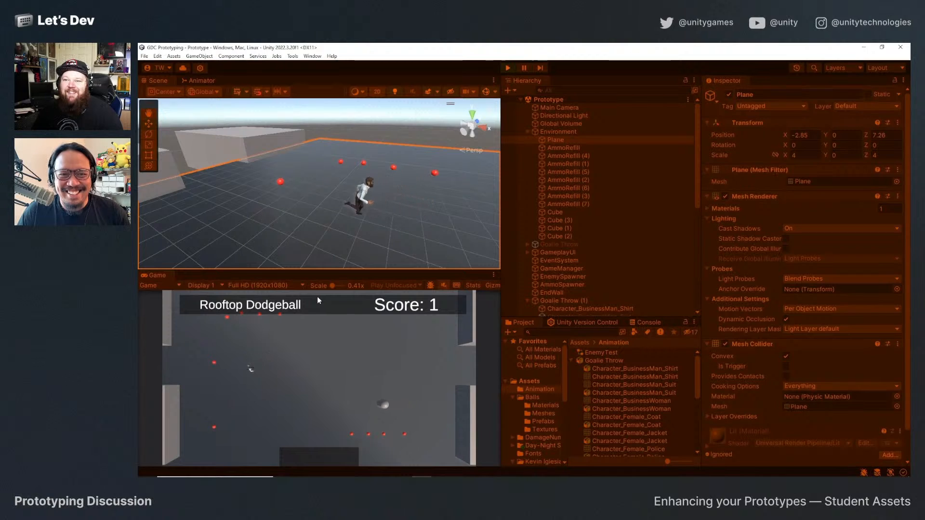
key("a")
key("w")
key("s")
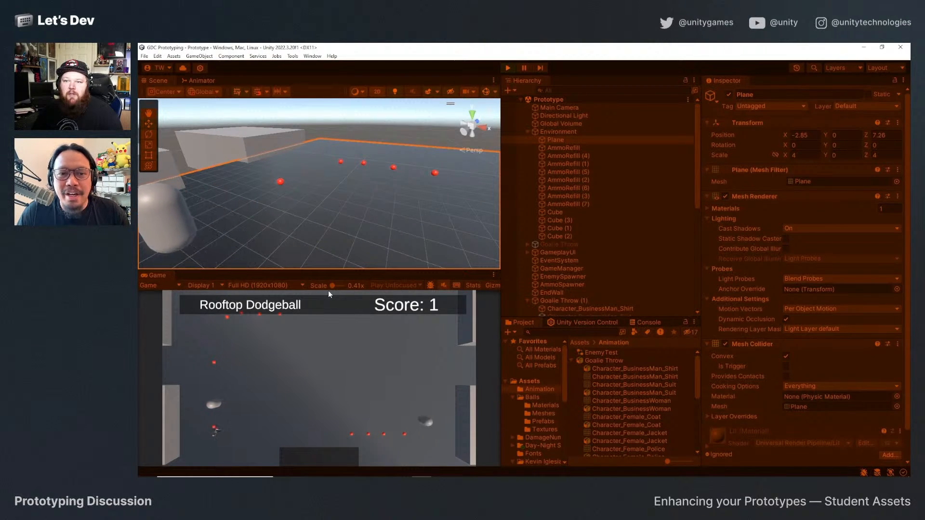
key("w")
left_click(508, 67)
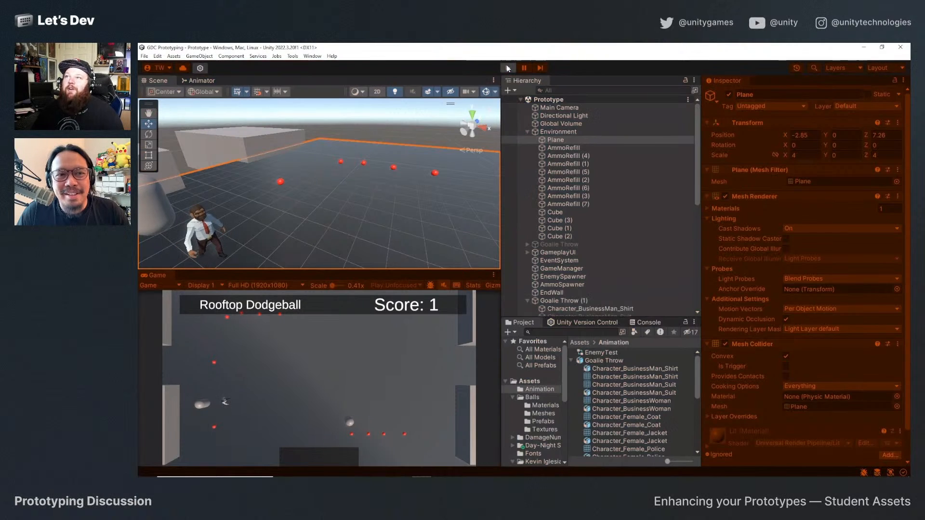
Add a Box Collider component to the Goalie Throw (1) hero.
scroll(572, 249, "down", 5)
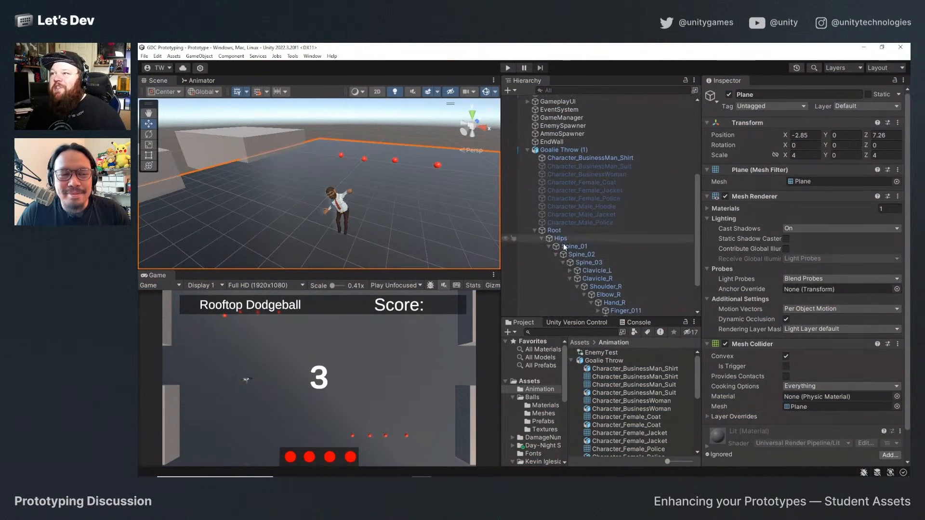
left_click(536, 151)
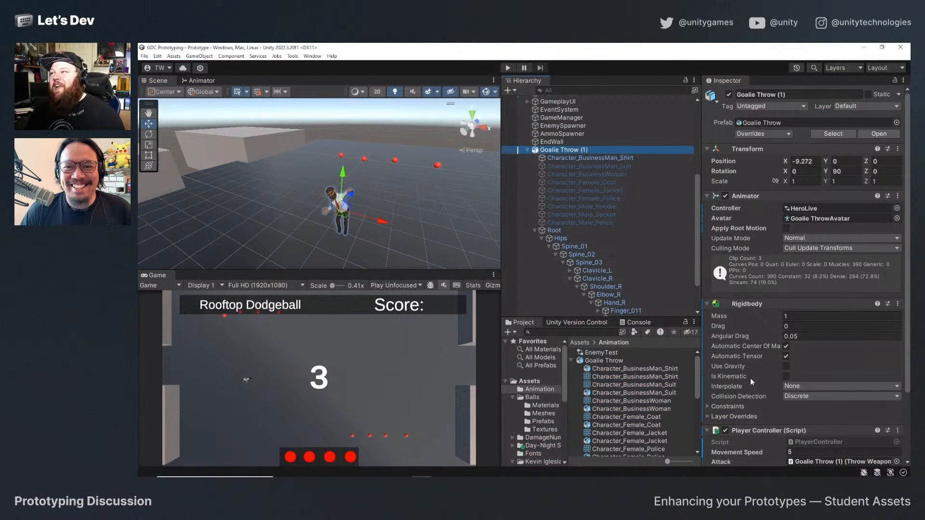
scroll(755, 366, "down", 5)
left_click(789, 449)
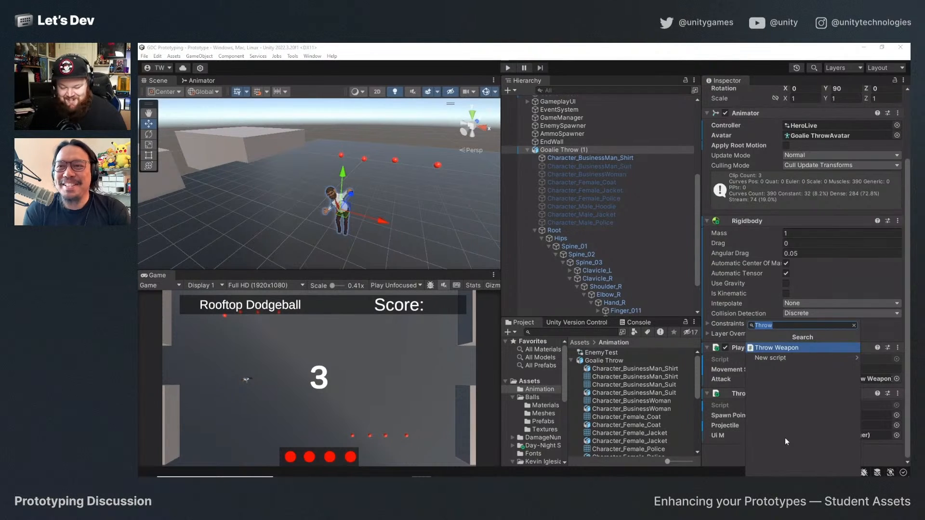
type("box")
key("Return")
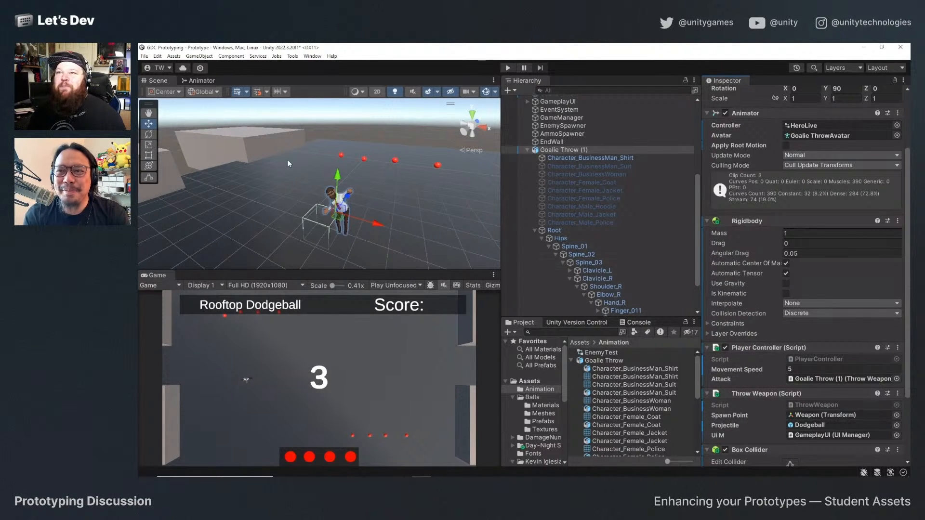
Resize the hero's Box Collider in the scene to body height, about 1.89 high and centred at about Y 0.98.
left_click_drag(332, 231, 397, 192, "alt")
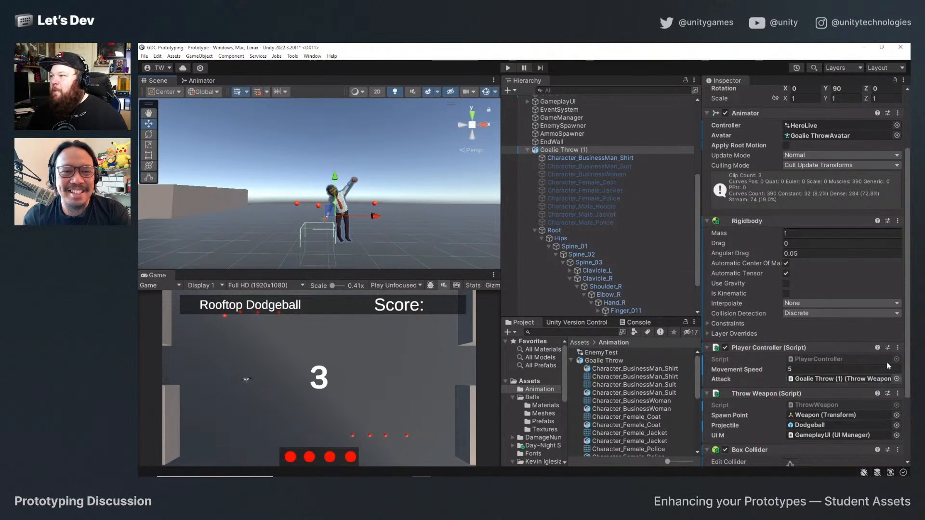
scroll(769, 391, "down", 4)
left_click(791, 374)
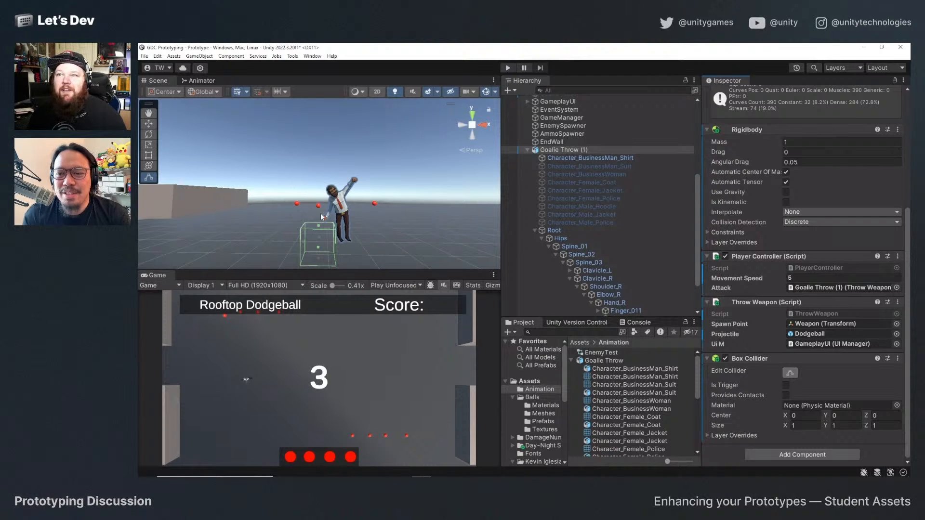
left_click_drag(317, 227, 317, 182)
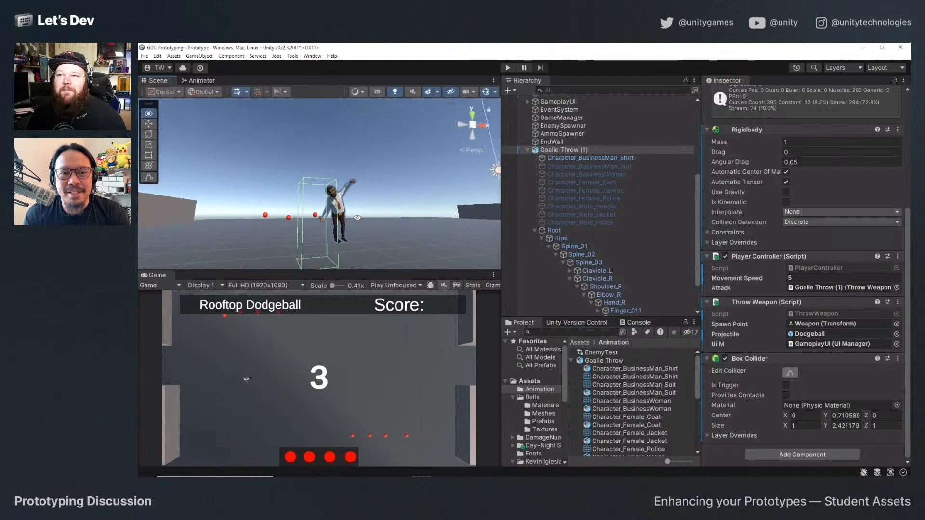
left_click_drag(317, 264, 313, 239)
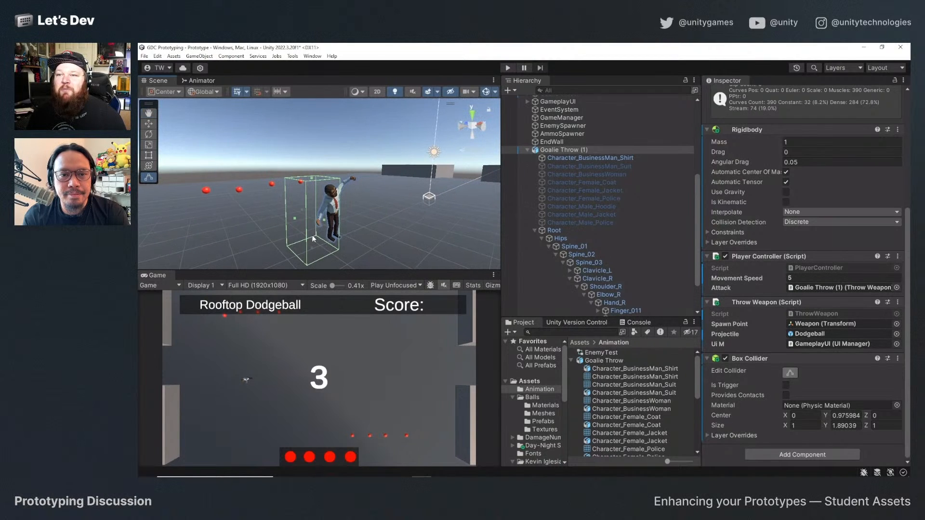
Start the game in Play mode, move the hero around in all directions and throw a dodgeball.
left_click(509, 68)
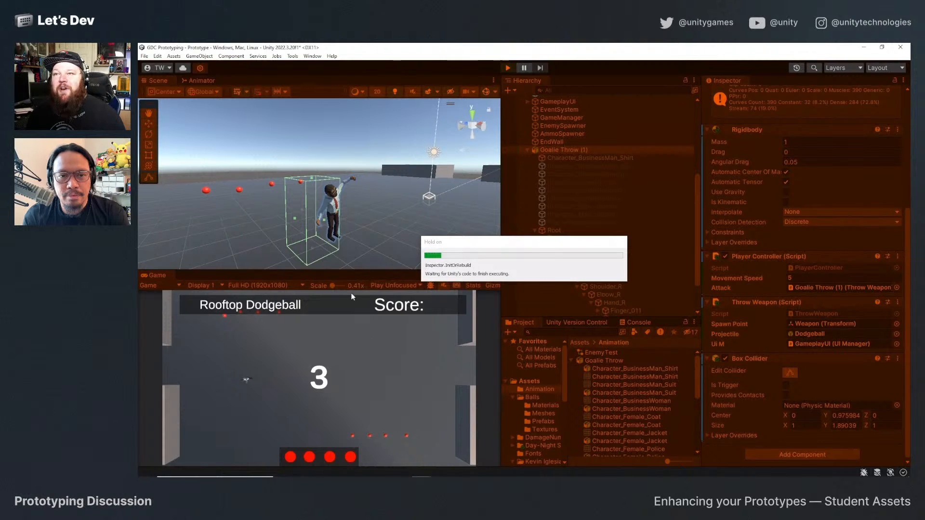
key("d")
key("s")
key("a")
key("w")
left_click(329, 391)
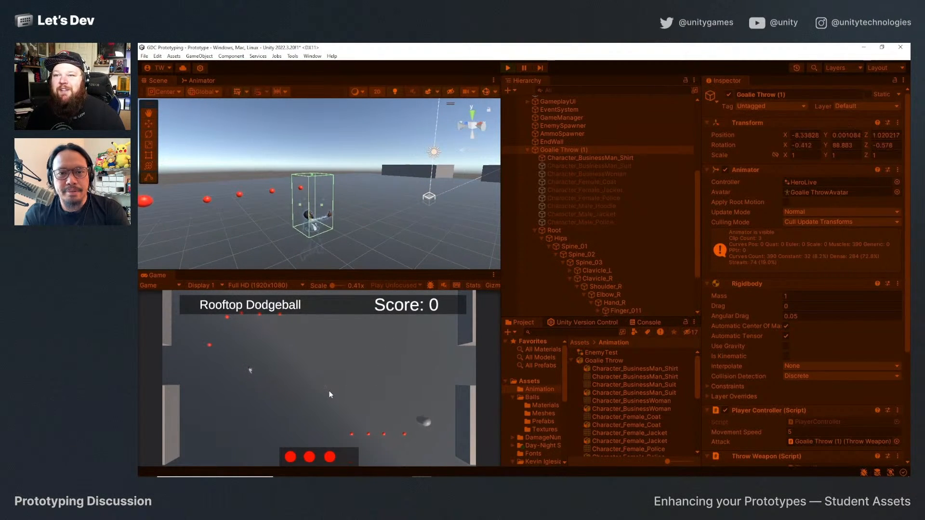
Run the hero over an ammo refill to test the collider, throw more dodgeballs, and stop the game.
key("a")
key("w")
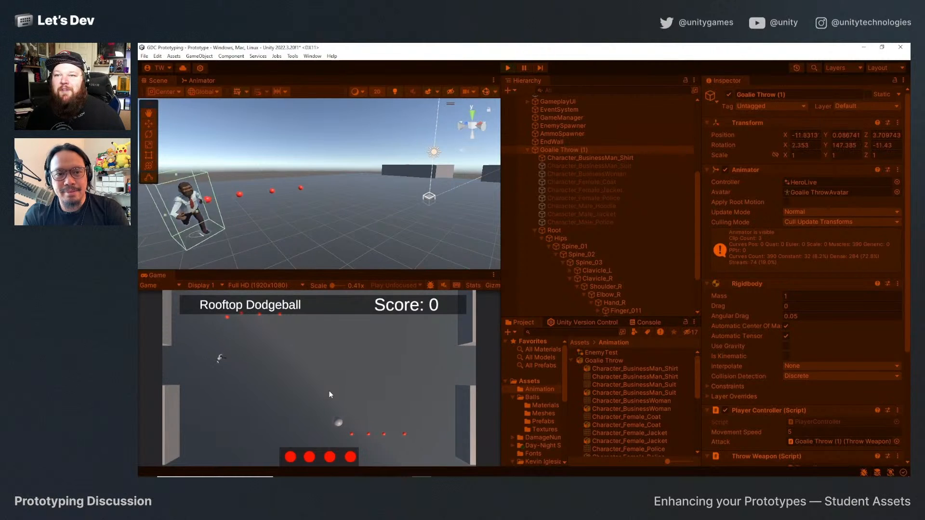
key("s")
key("d")
left_click(331, 390)
left_click(331, 389)
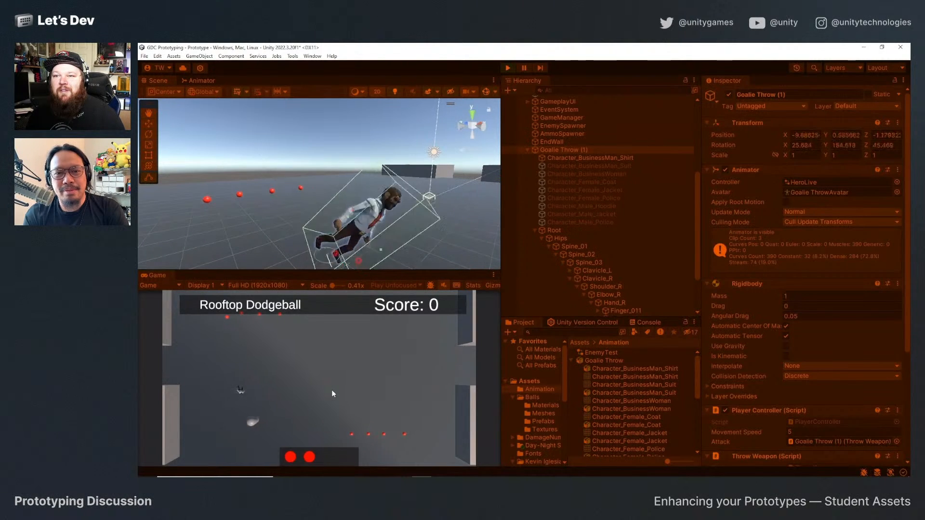
left_click(507, 66)
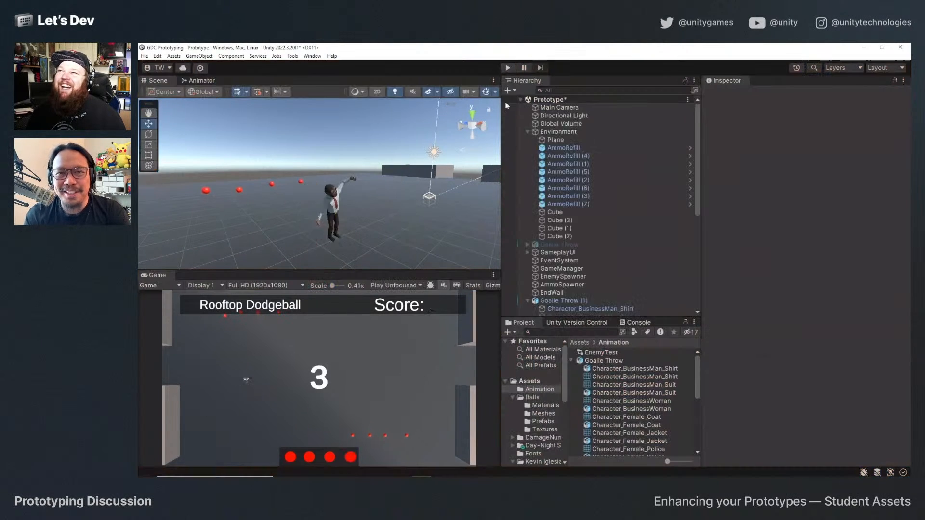
Freeze the Goalie Throw (1) Rigidbody's position on Y and its rotation on X, Y and Z.
left_click(334, 206)
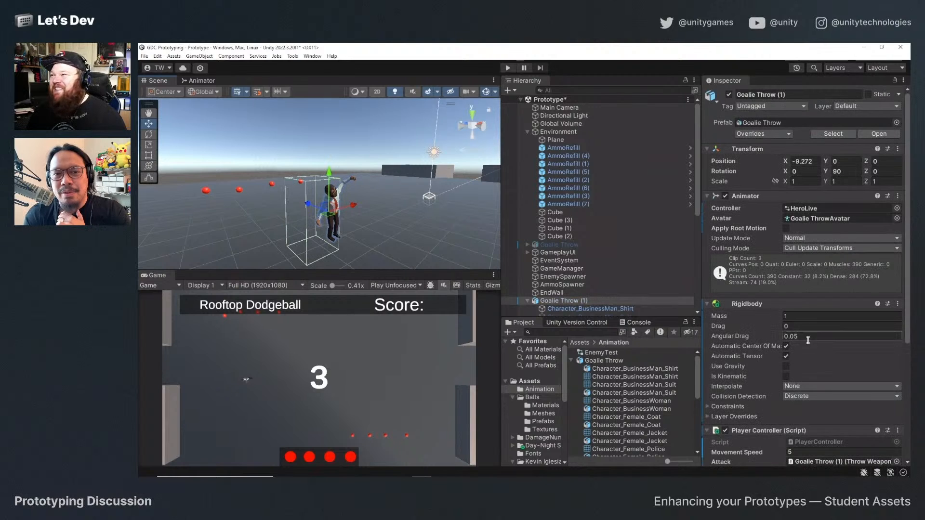
scroll(760, 336, "down", 5)
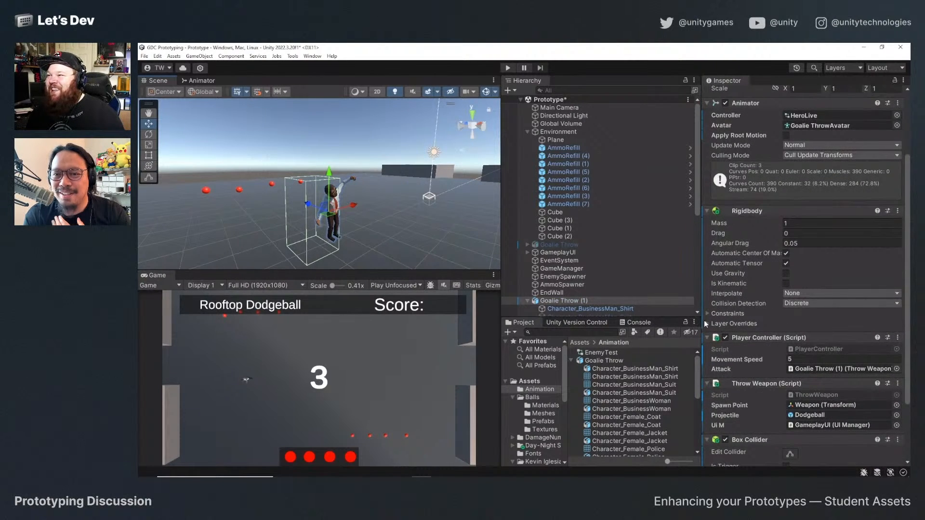
left_click(708, 313)
left_click(800, 325)
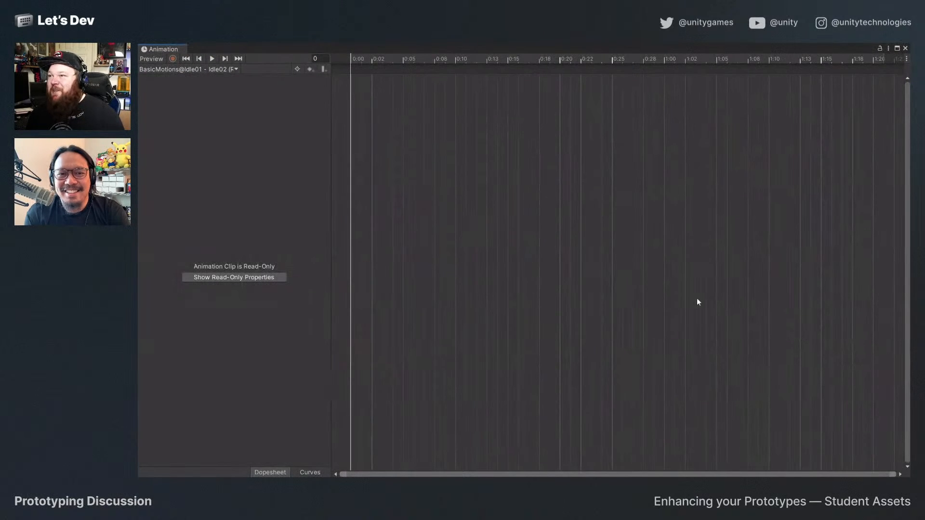
left_click(905, 49)
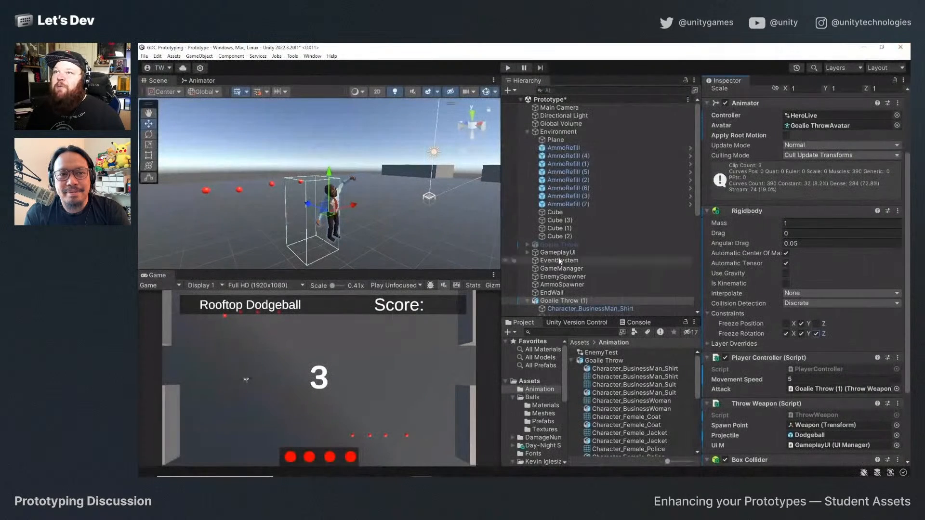
Start the game again and throw dodgeballs while moving the hero to test the frozen Rigidbody axes.
left_click(508, 68)
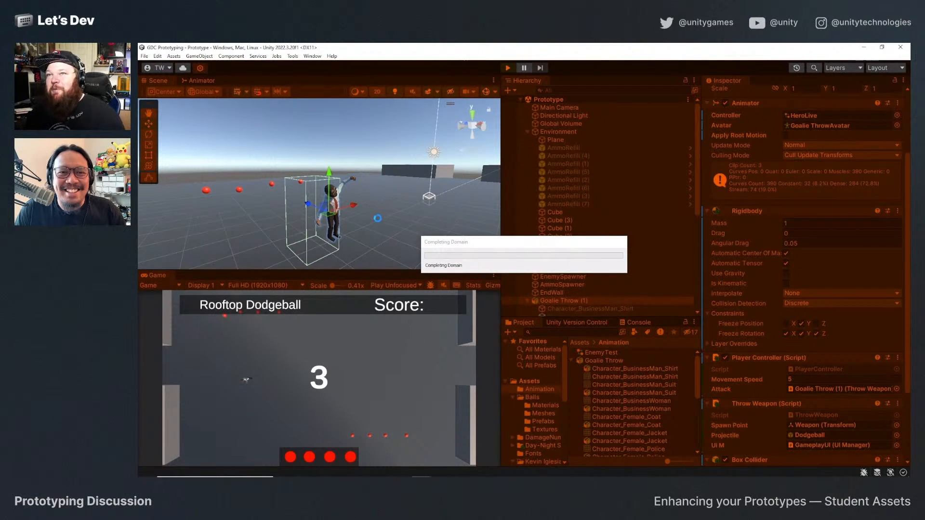
key("s")
key("a")
left_click(354, 351)
key("s")
key("a")
left_click(354, 343)
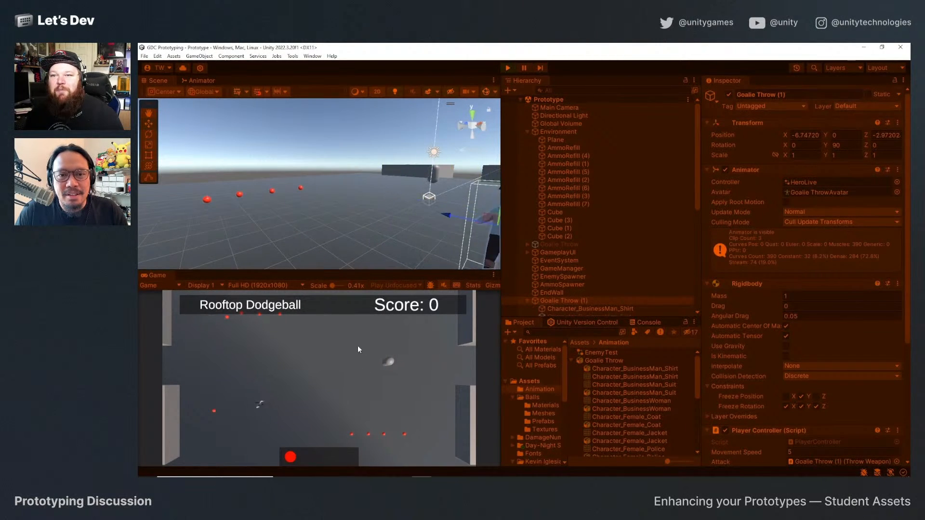
Move the hero over an ammo refill to pick up dodgeballs and throw them until the ammo runs out.
key("a")
key("s")
key("w")
key("d")
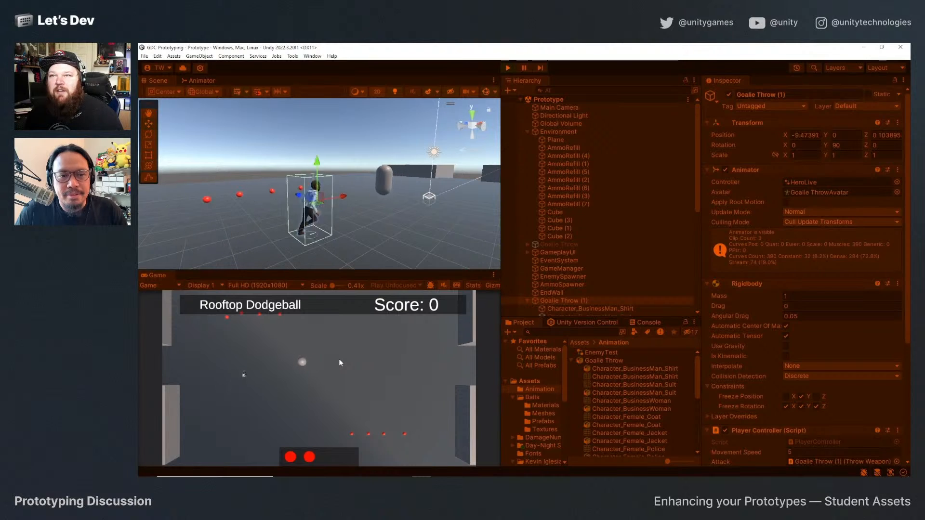
left_click(340, 360)
key("s")
left_click(315, 298)
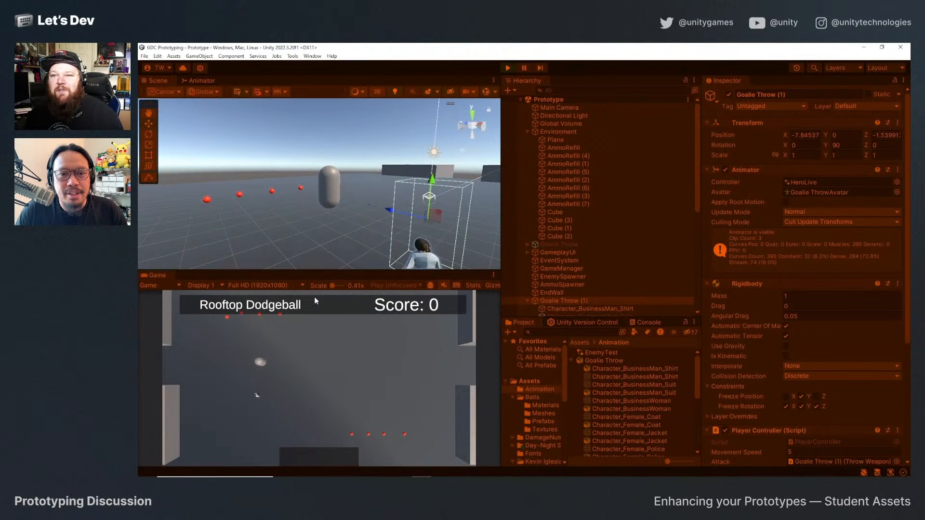
Run the hero away from the enemies toward the far row of ammo refills, try another throw, and stop the game.
key("w")
key("a")
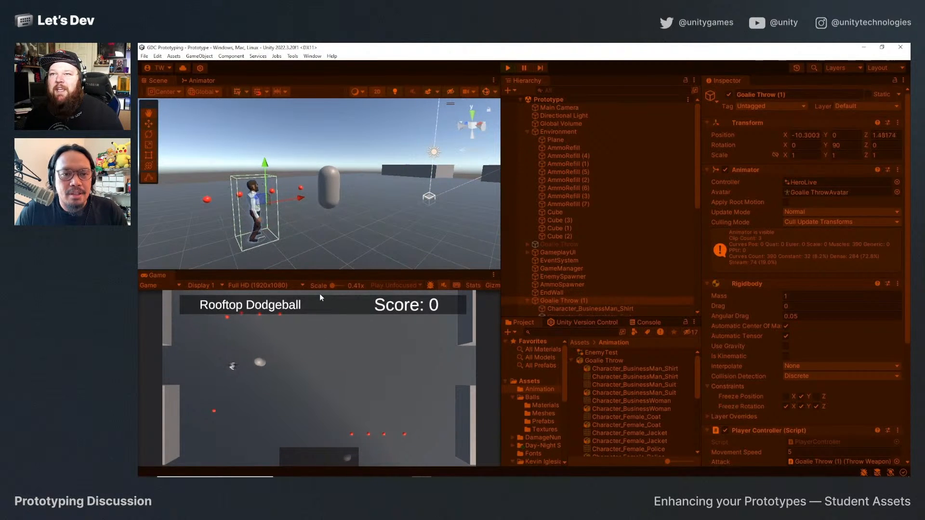
key("w")
key("a")
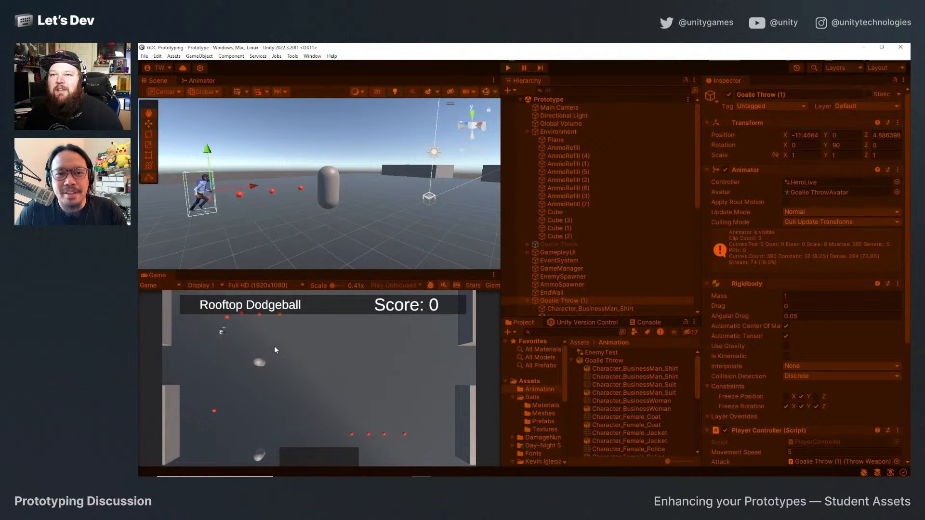
key("w")
key("d")
left_click(277, 344)
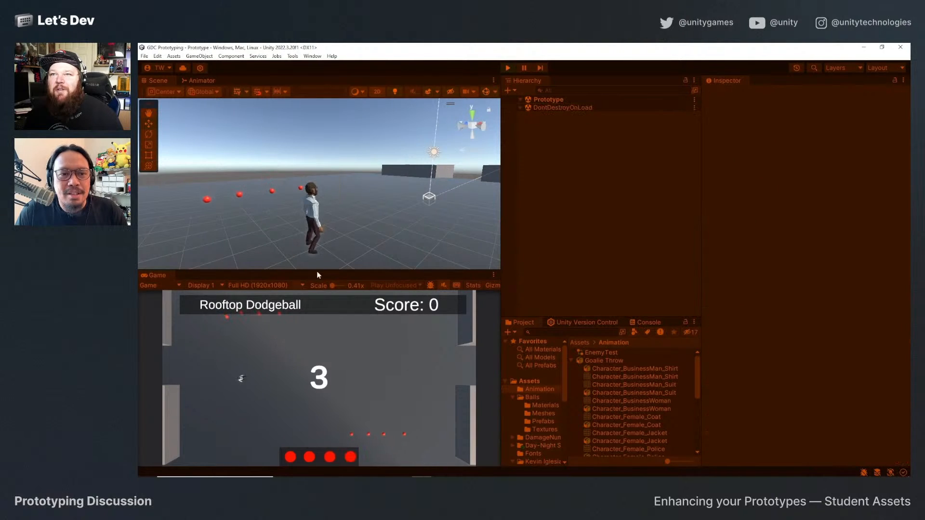
left_click(508, 68)
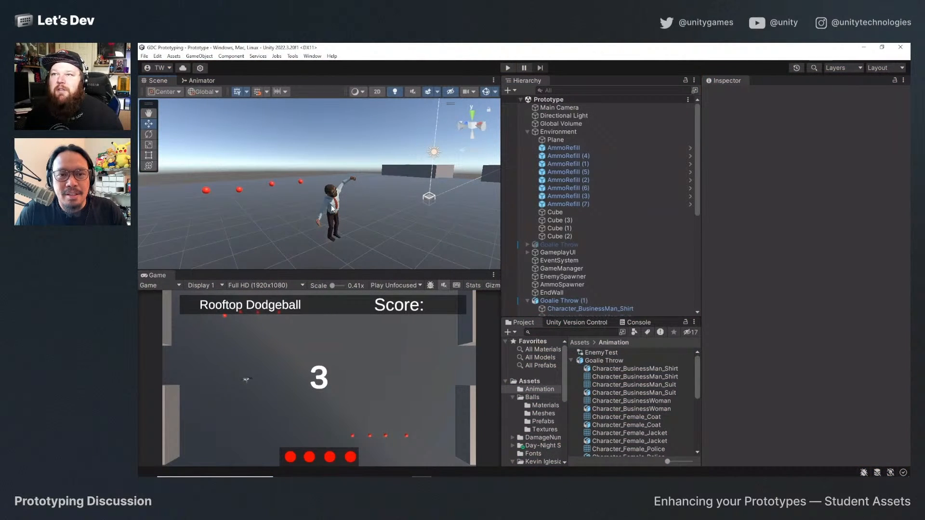
Review the Goalie Throw asset's Take 001 clip settings and assign the Hero animator controller to Goalie Throw (1).
left_click(332, 209)
left_click(605, 362)
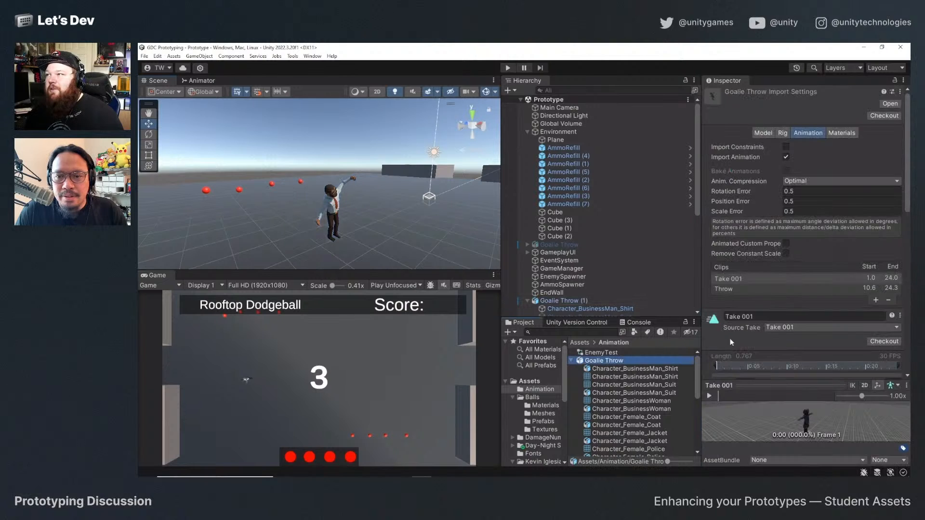
scroll(771, 252, "down", 6)
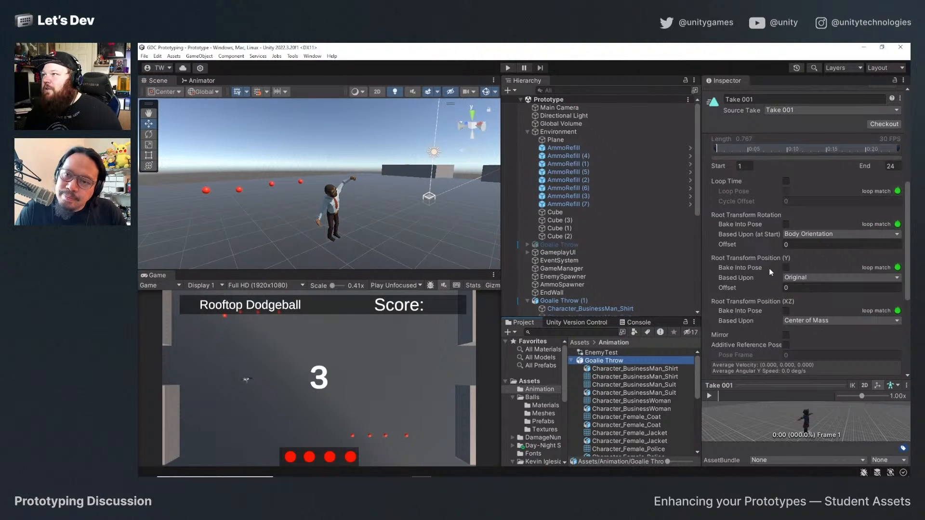
scroll(771, 272, "down", 2)
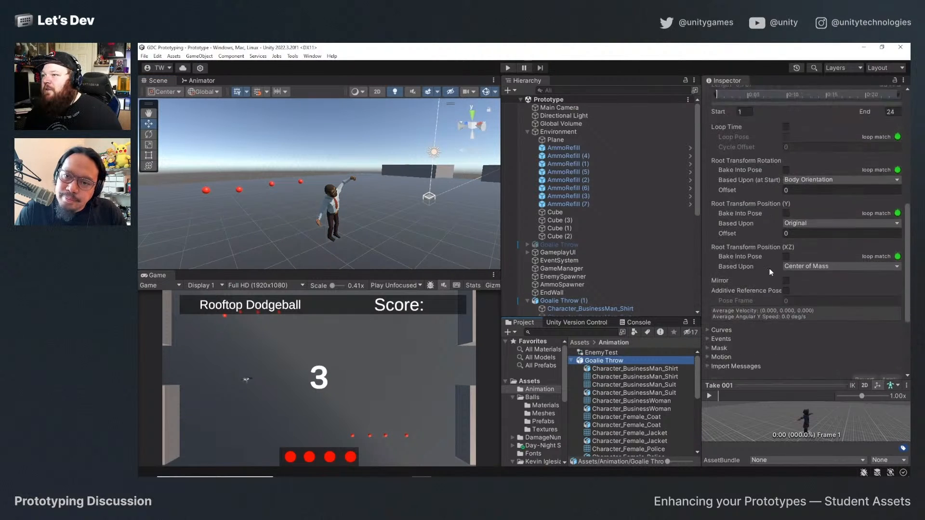
left_click(569, 301)
scroll(751, 328, "up", 6)
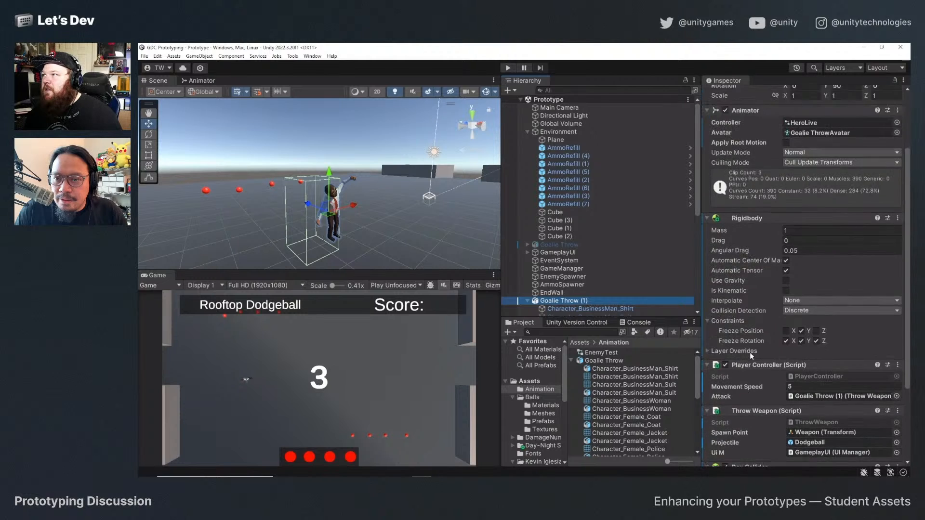
scroll(750, 344, "up", 2)
scroll(722, 342, "up", 1)
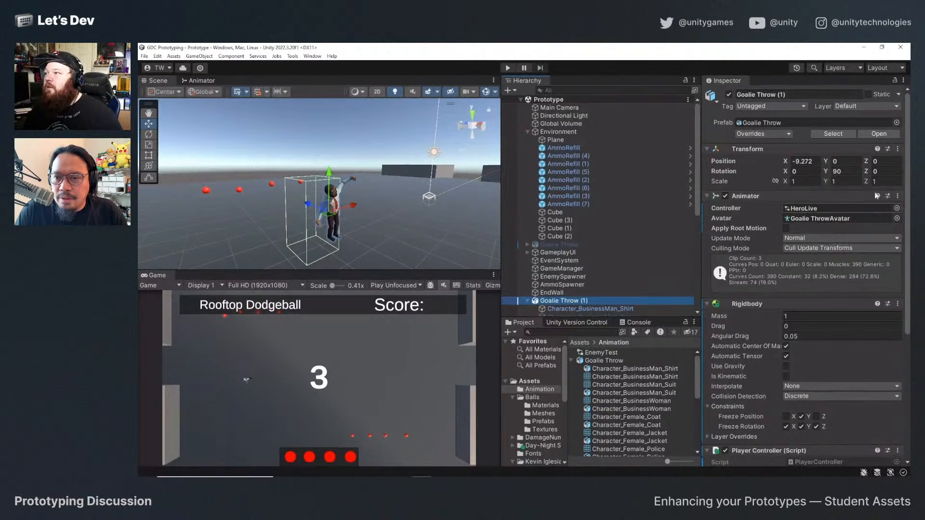
left_click(897, 209)
double_click(741, 309)
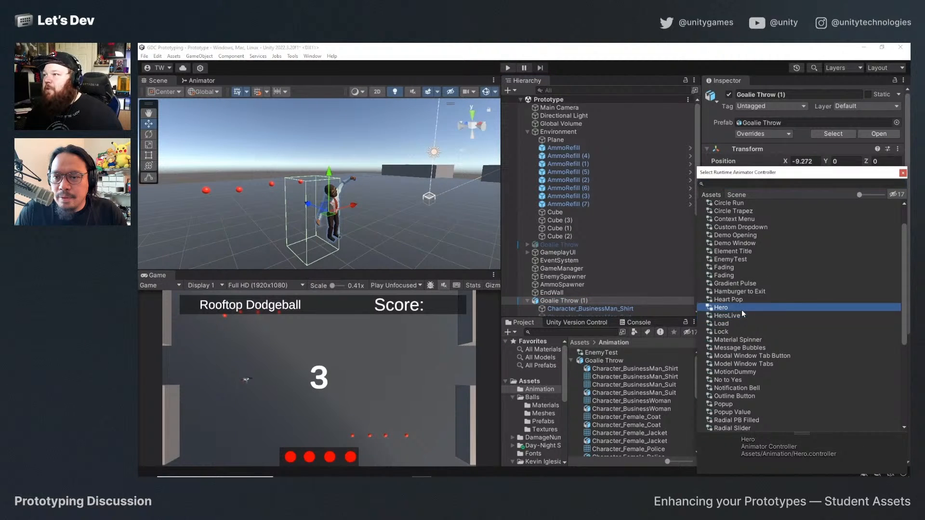
Play the game with the Hero controller, test the hero's movement and throw animation, and stop the game.
left_click(507, 69)
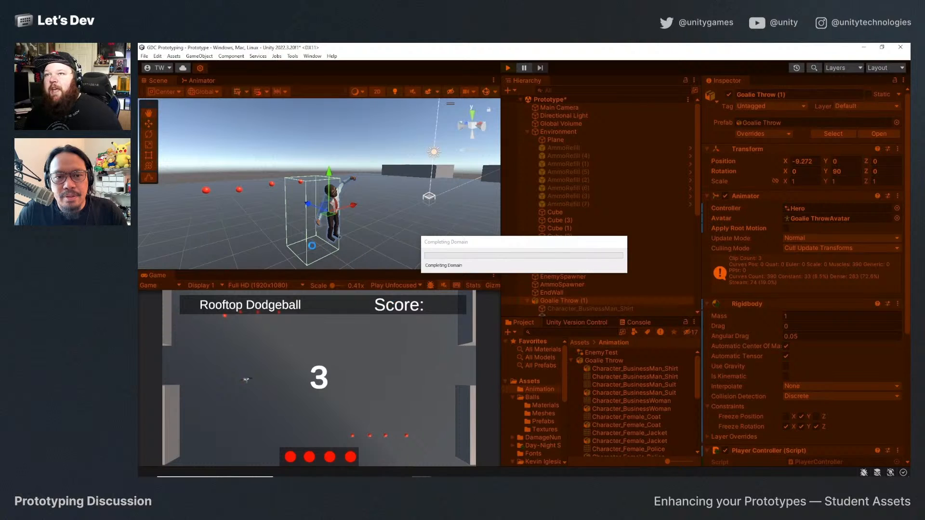
left_click(345, 234)
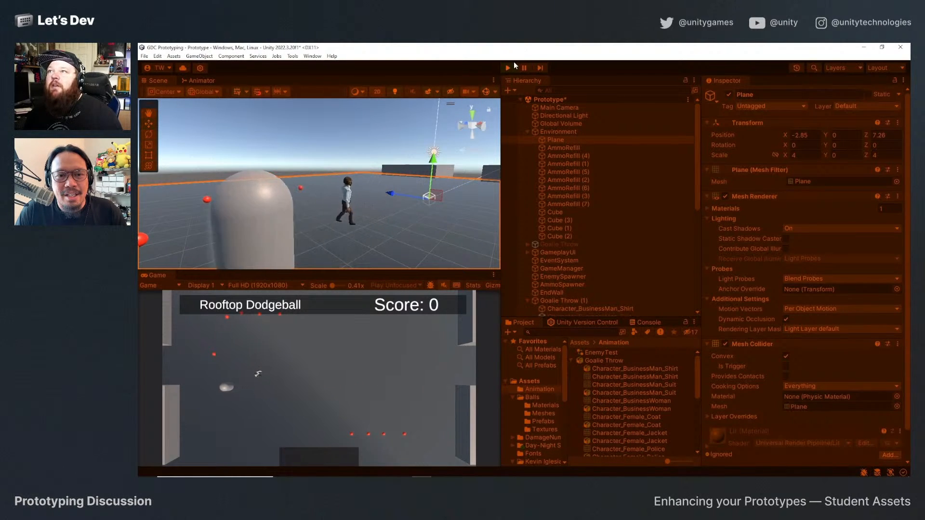
left_click(269, 359)
key("a")
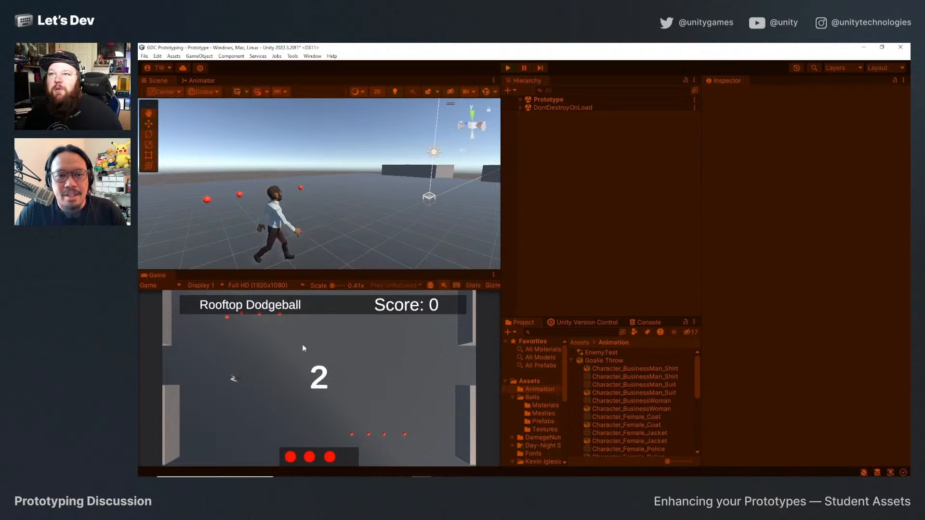
left_click(506, 69)
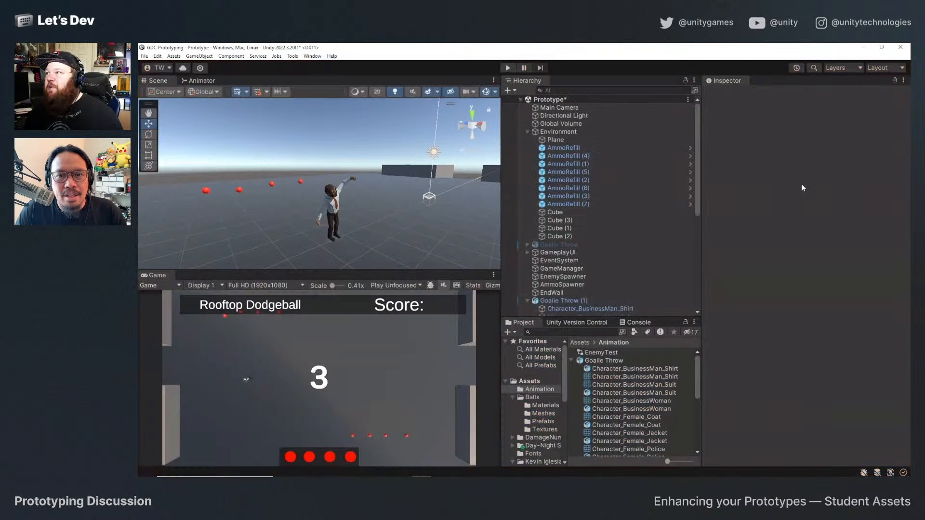
Inspect the Goalie Throw (1) hero's physics components and the Goalie Throw asset's import settings, and collapse the asset's contents.
left_click(588, 300)
scroll(785, 283, "down", 5)
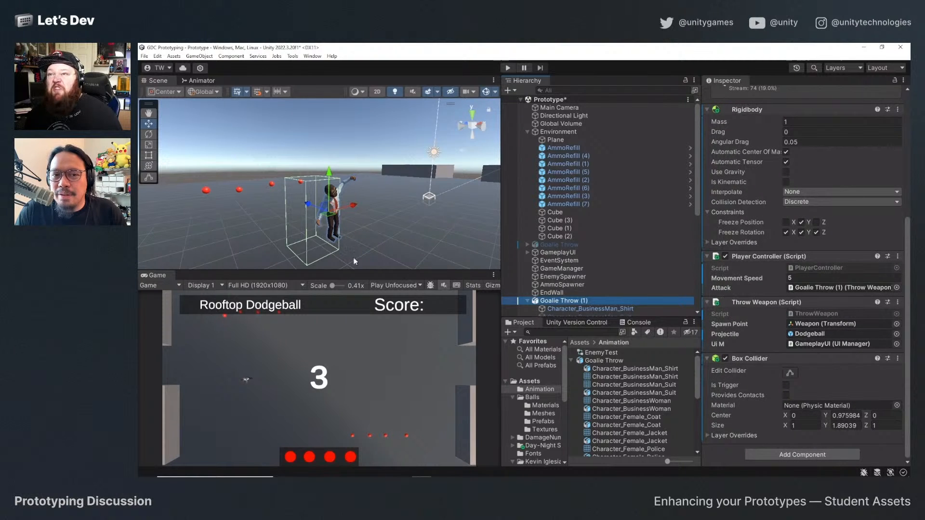
left_click_drag(251, 233, 357, 225, "alt")
left_click(626, 363)
scroll(765, 246, "down", 6)
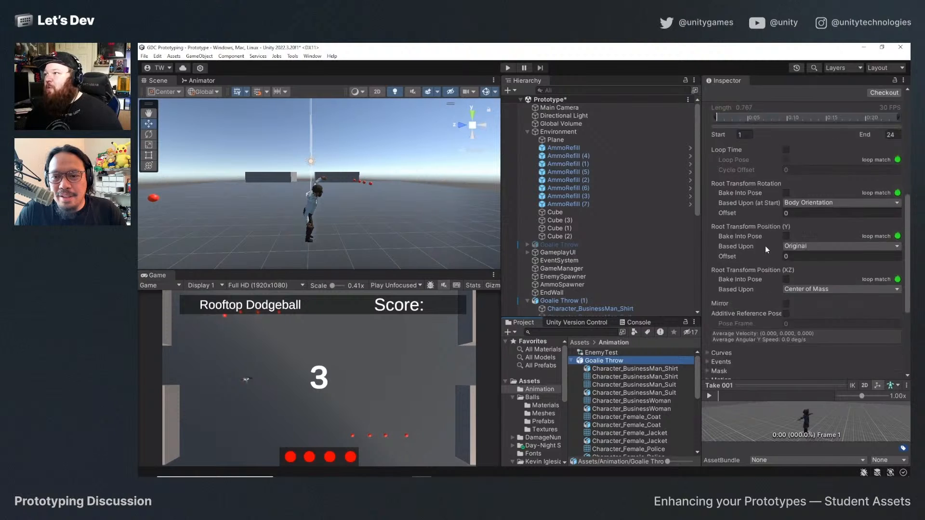
left_click(572, 361)
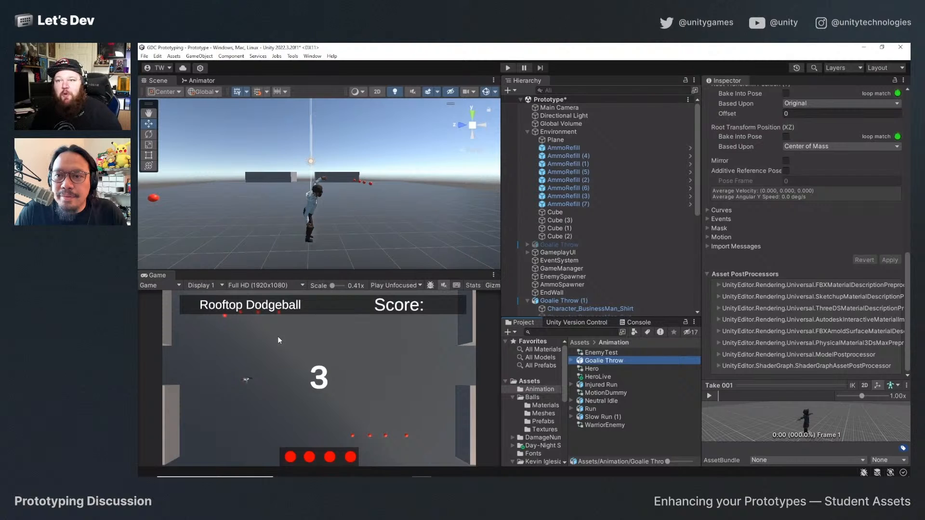
Compare the hero's Box Collider with its body in the scene, and check its components and the Goalie Throw clip settings.
left_click(311, 236)
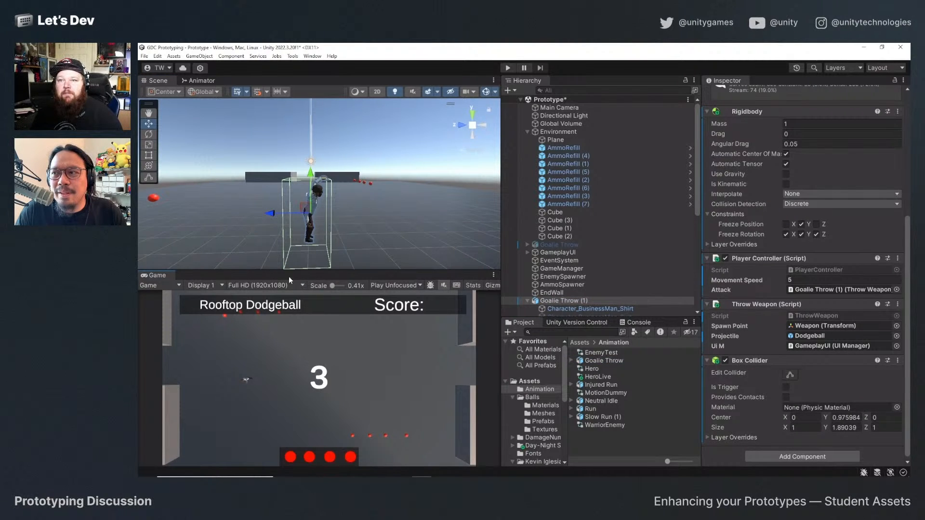
left_click(288, 226)
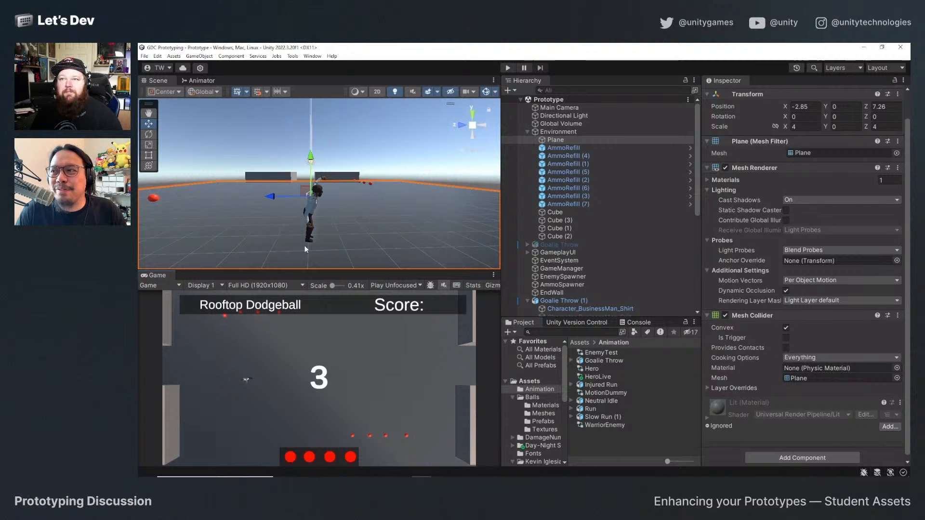
left_click(308, 231)
left_click_drag(308, 230, 377, 220, "alt")
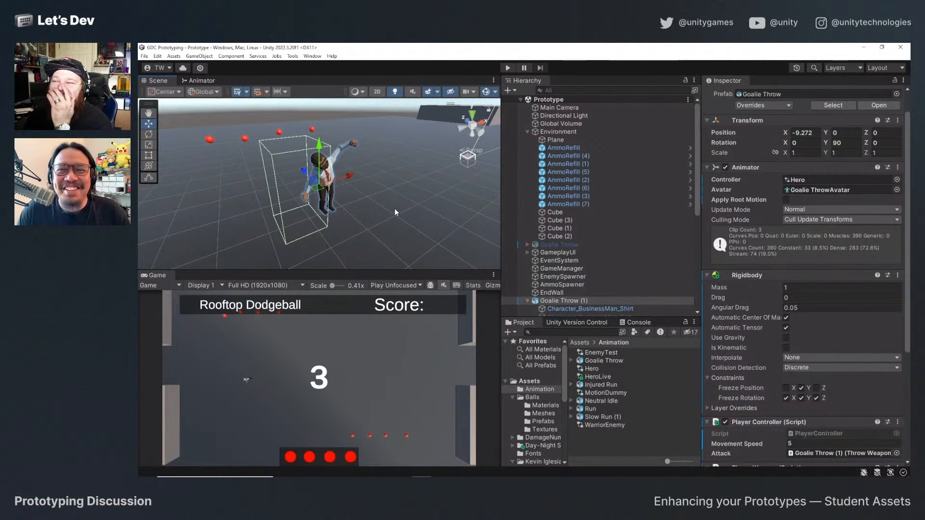
scroll(762, 334, "down", 4)
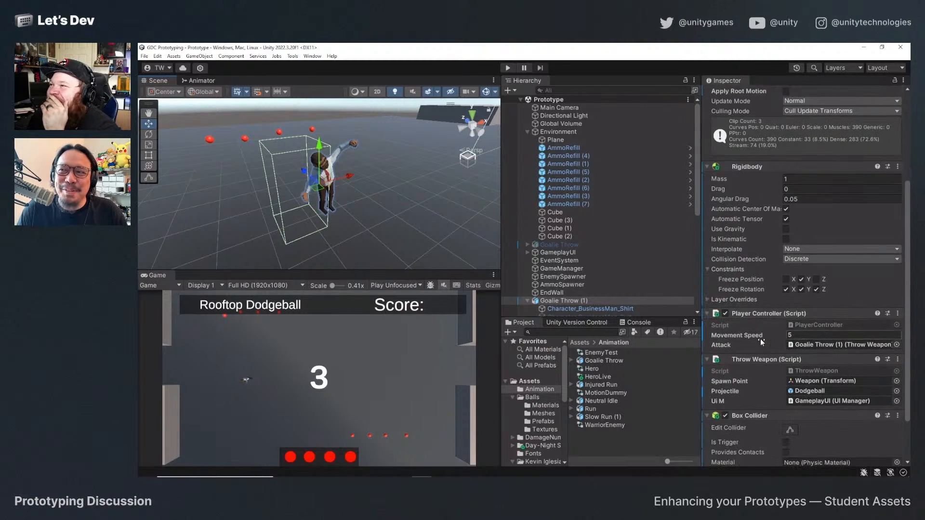
left_click(597, 361)
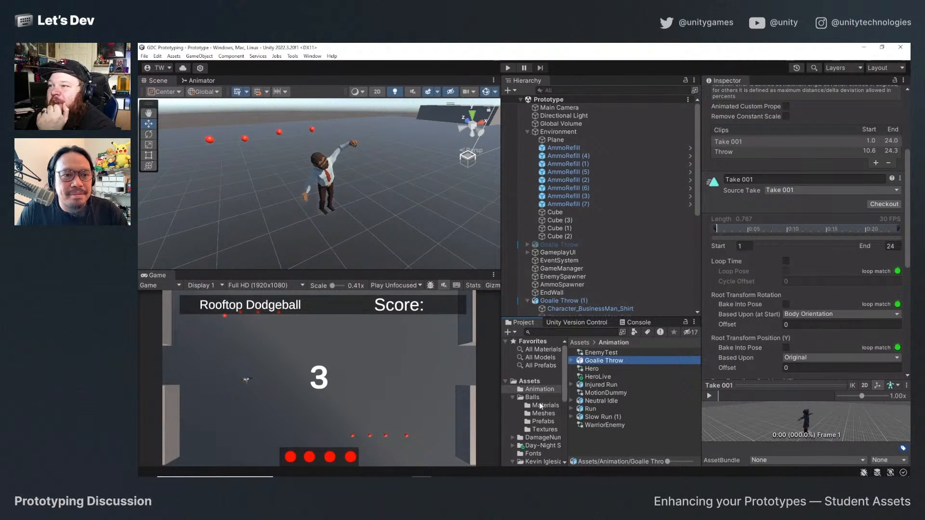
Look through the Balls folder's Materials, Meshes, Prefabs and Textures subfolders for usable assets.
left_click(546, 422)
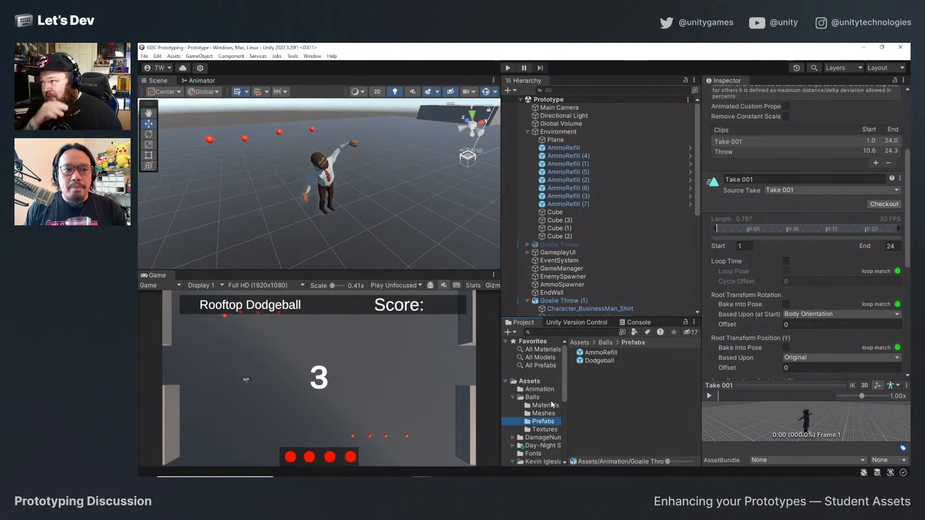
left_click(552, 407)
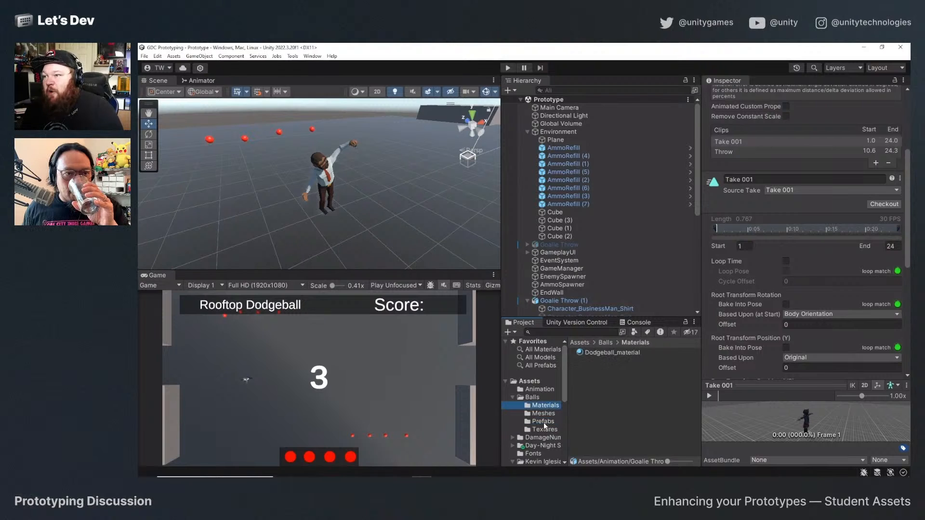
left_click(551, 414)
left_click(551, 422)
left_click(555, 430)
left_click(552, 421)
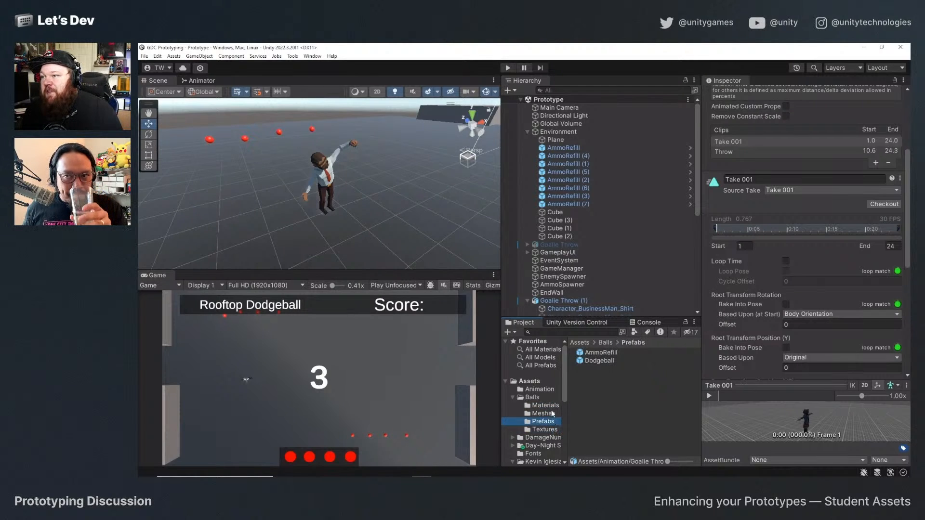
left_click(551, 413)
left_click(546, 406)
left_click(540, 397)
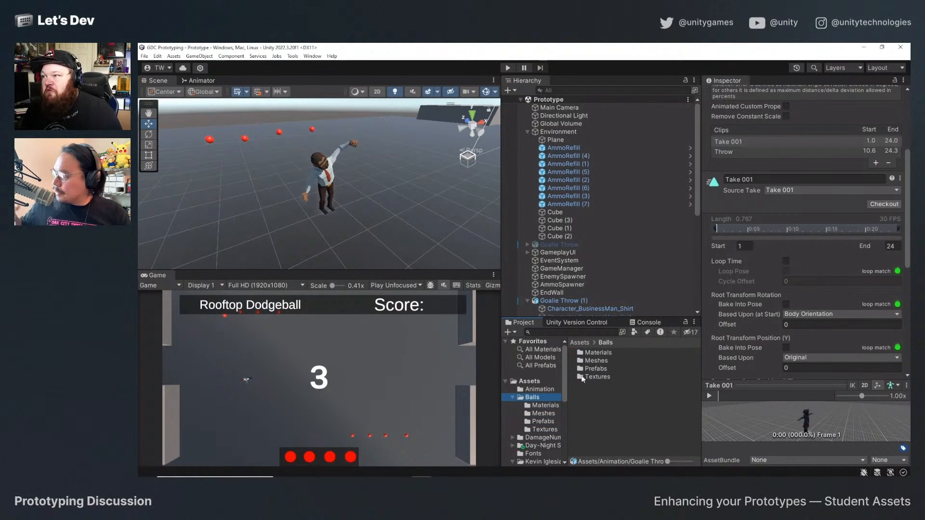
Place the Character_Shopkeeper_Black Variant, VikingEnemy and WarriorEnemy prefabs from Assets/Prefabs/Enemies side by side in the scene near the hero.
left_click(530, 382)
double_click(596, 409)
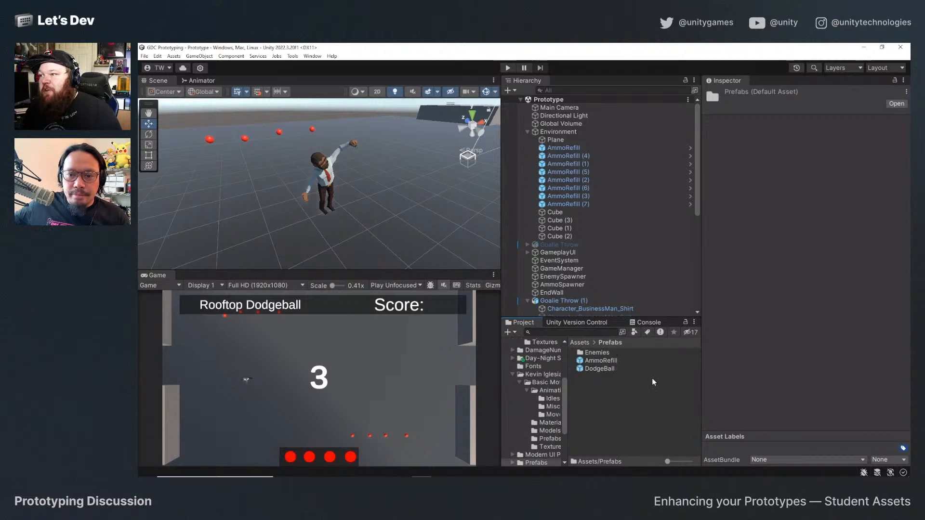
double_click(598, 354)
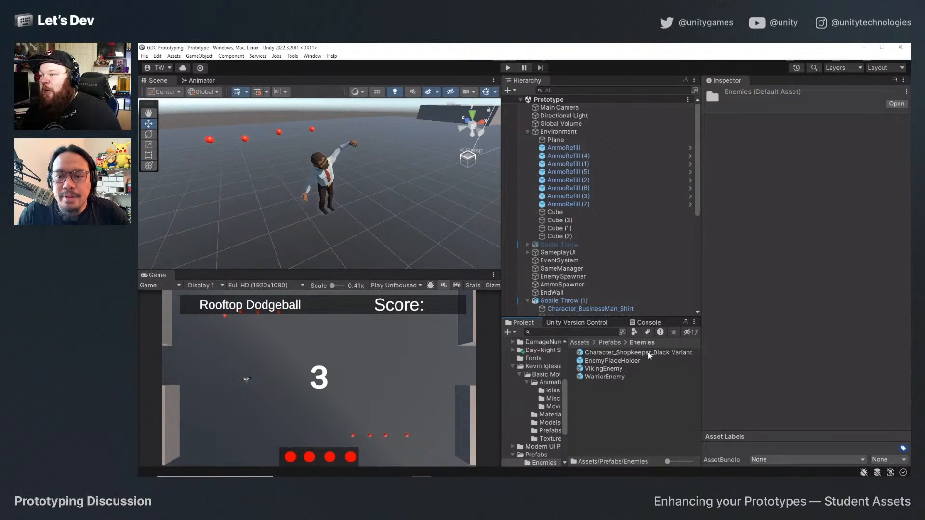
left_click_drag(649, 353, 403, 182)
left_click_drag(589, 367, 434, 189)
left_click_drag(613, 380, 372, 163)
key("f")
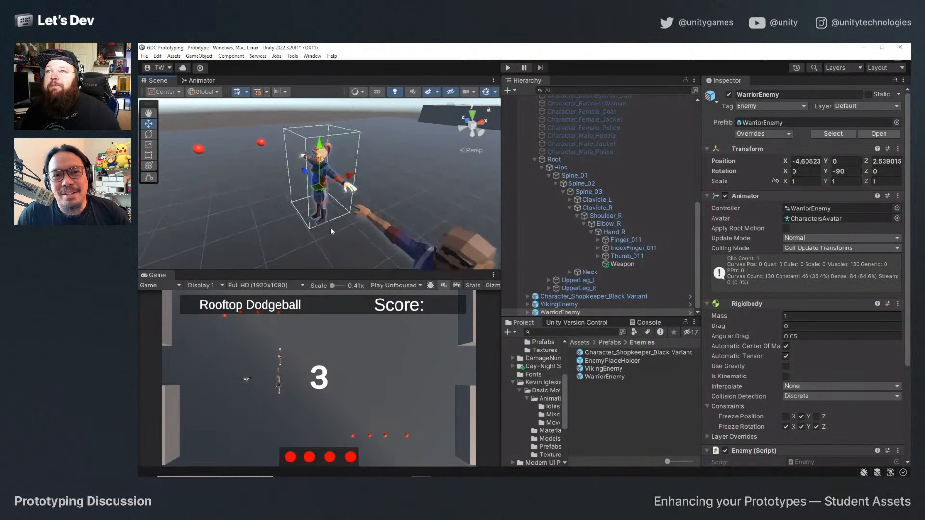
Examine the three placed enemy characters in the scene from several angles, selecting the shopkeeper and the viking for a closer look.
left_click_drag(330, 228, 435, 213, "alt")
middle_click_drag(435, 213, 334, 195)
left_click(334, 195)
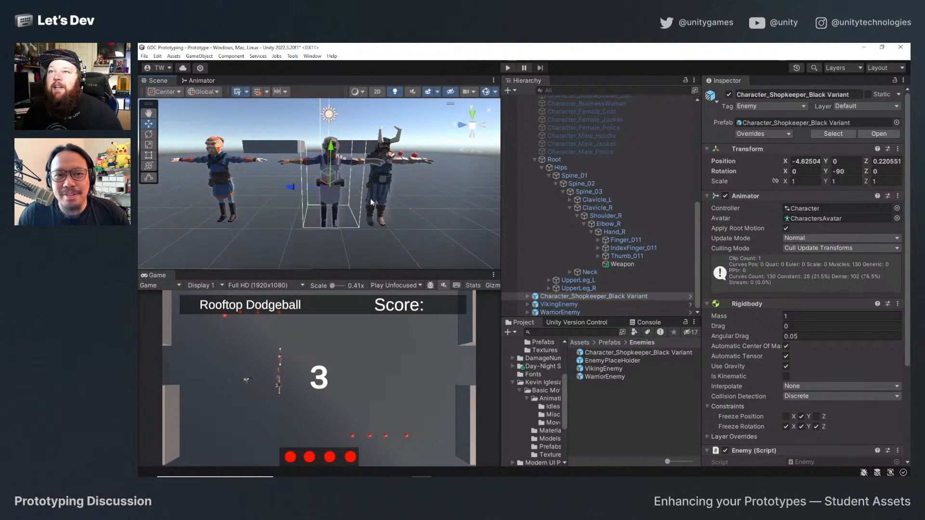
left_click(380, 172)
left_click(336, 161)
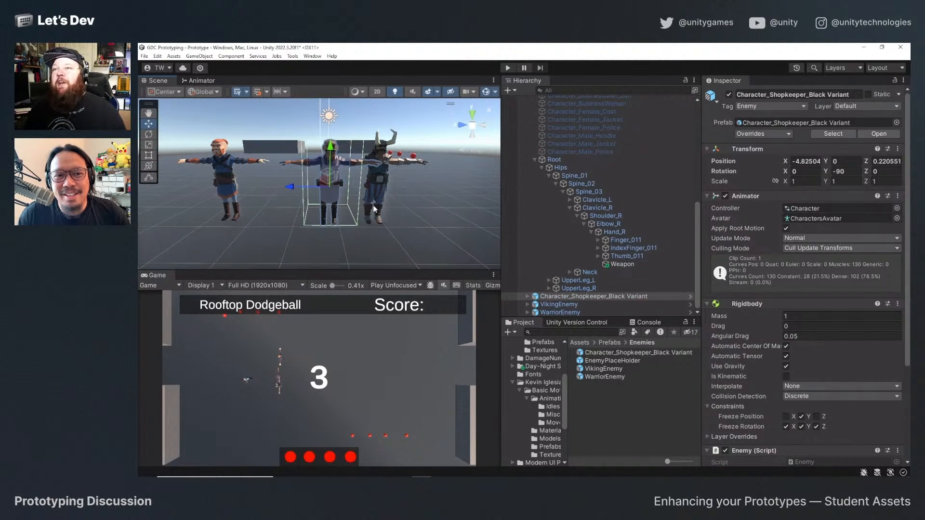
middle_click_drag(369, 208, 384, 219)
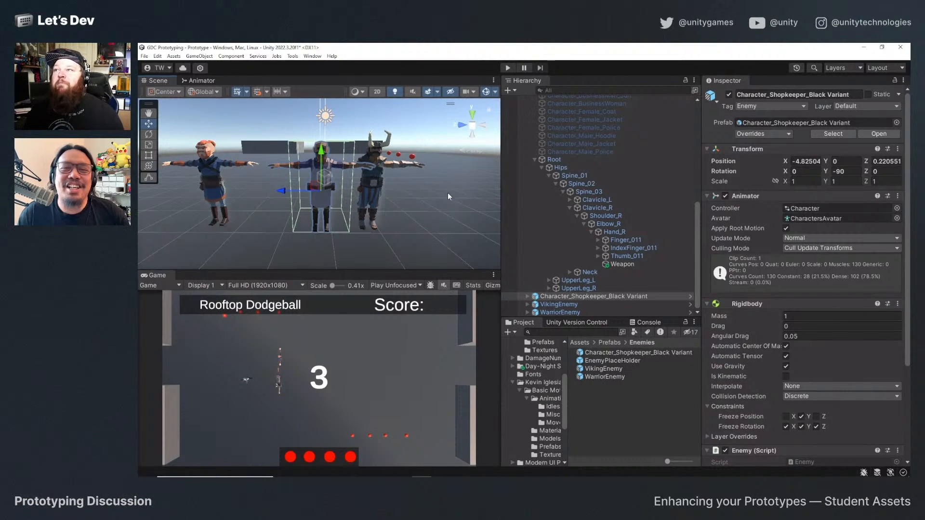
scroll(356, 203, "down", 3)
left_click_drag(378, 215, 374, 187, "alt")
left_click(364, 184)
key("f")
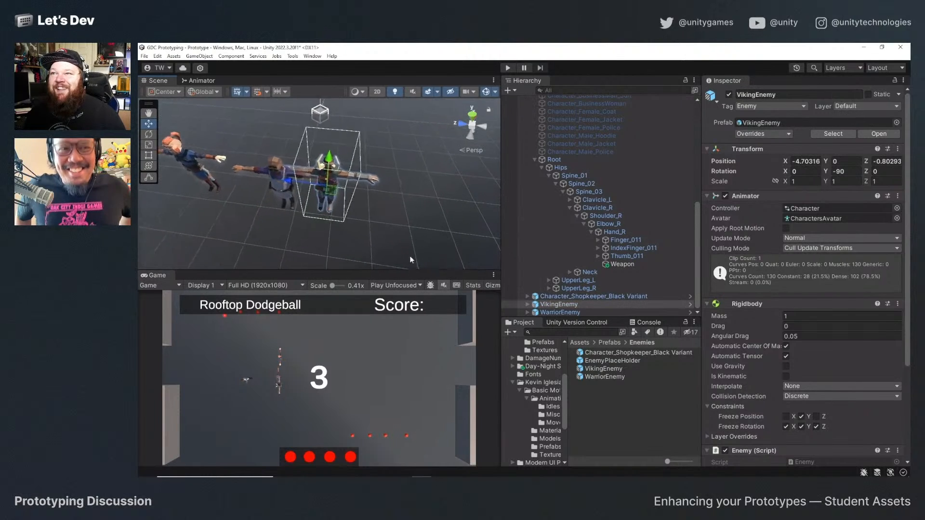
left_click_drag(410, 256, 409, 184, "alt")
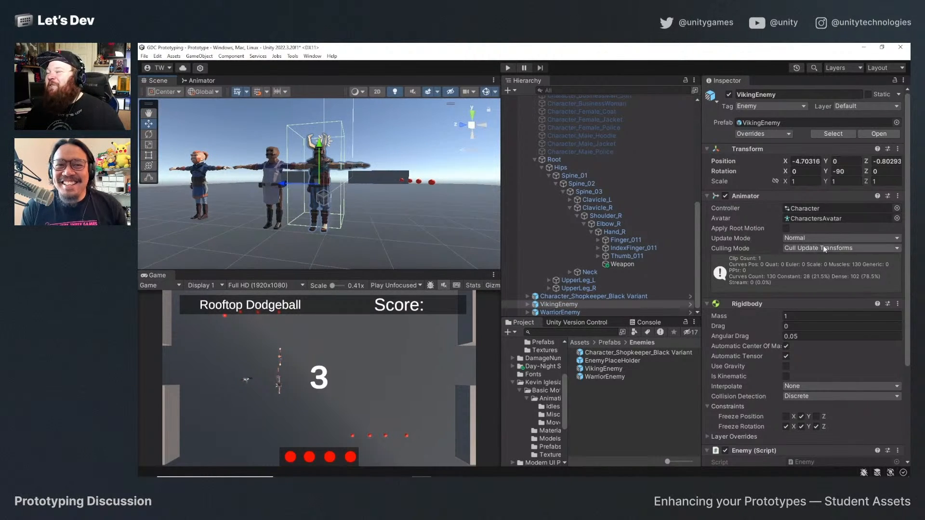
Open the Character animator controller assigned to VikingEnemy and inspect its injured run state.
left_click(819, 209)
left_click(611, 355)
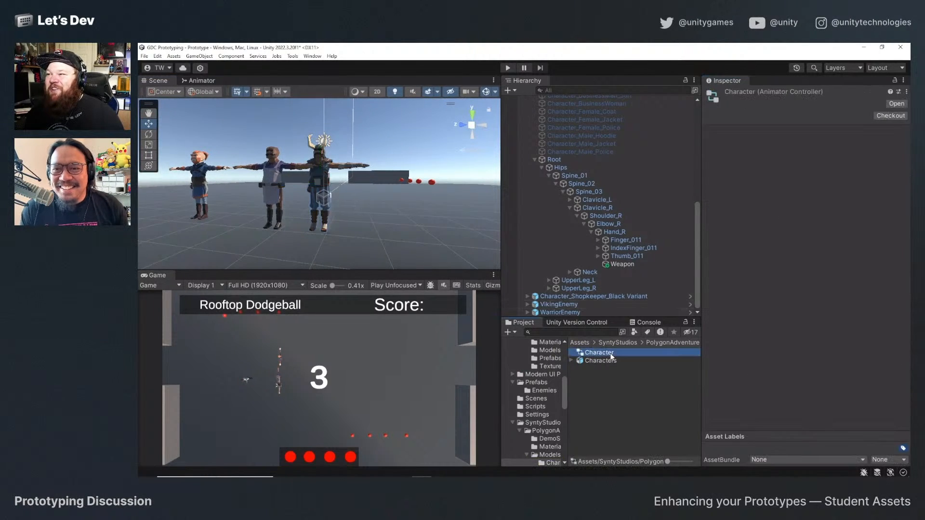
double_click(611, 356)
left_click(337, 212)
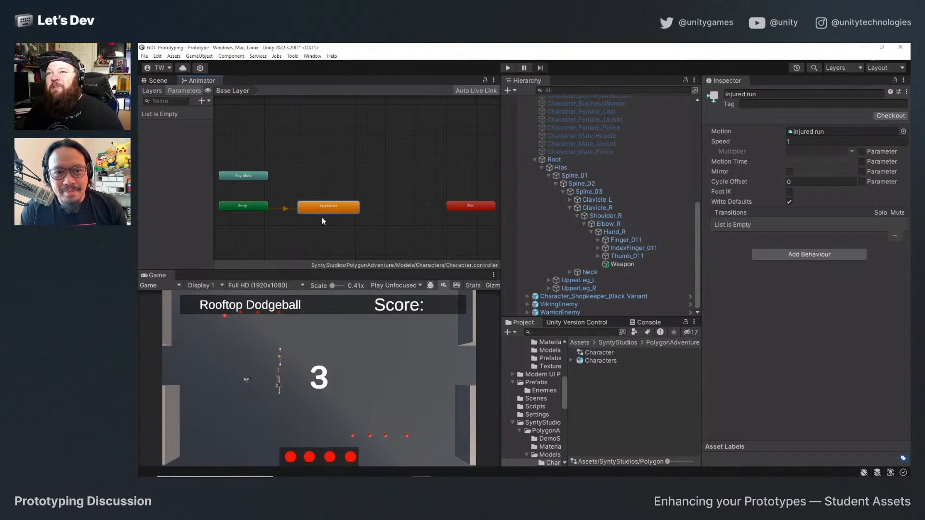
Find the BasicMotions@Run01 [RM] asset in Kevin Iglesias' Basic Motions movement animations and preview its Forwards clip in an enlarged preview.
scroll(542, 392, "up", 5)
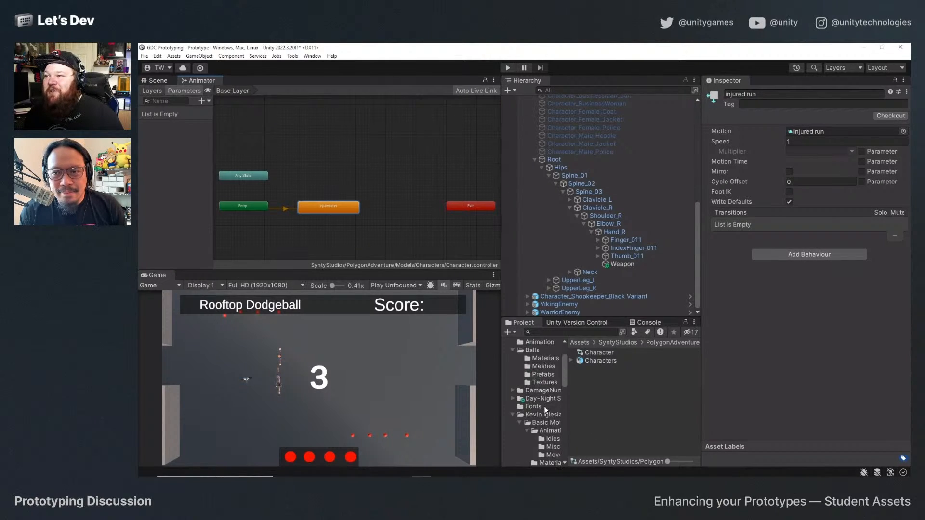
left_click(533, 416)
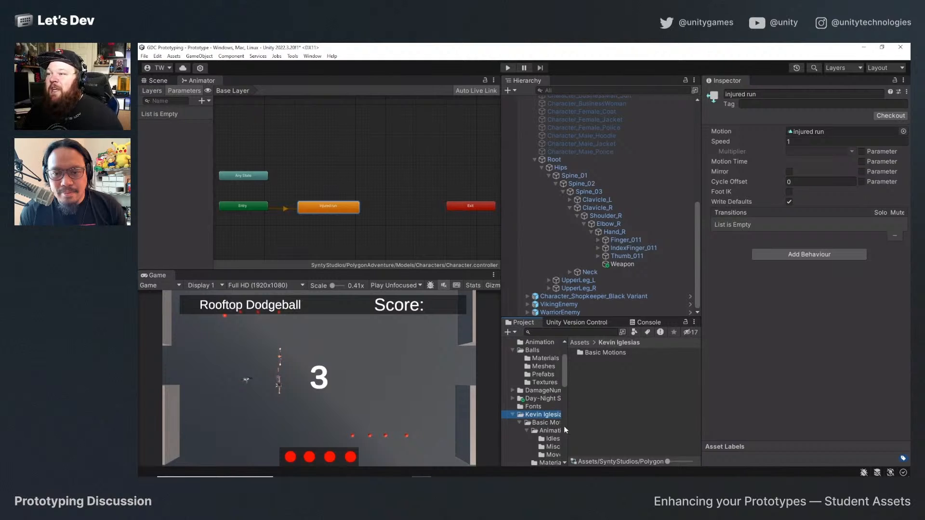
left_click(527, 425)
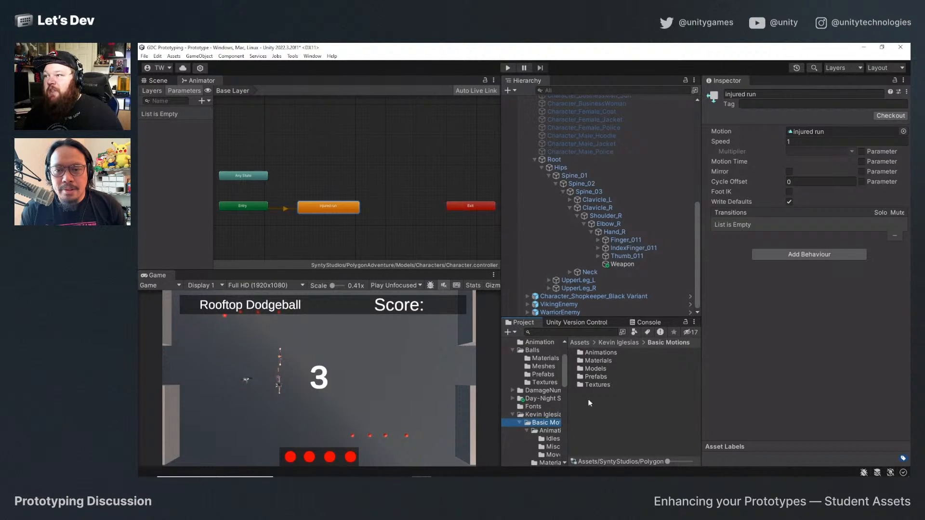
double_click(600, 353)
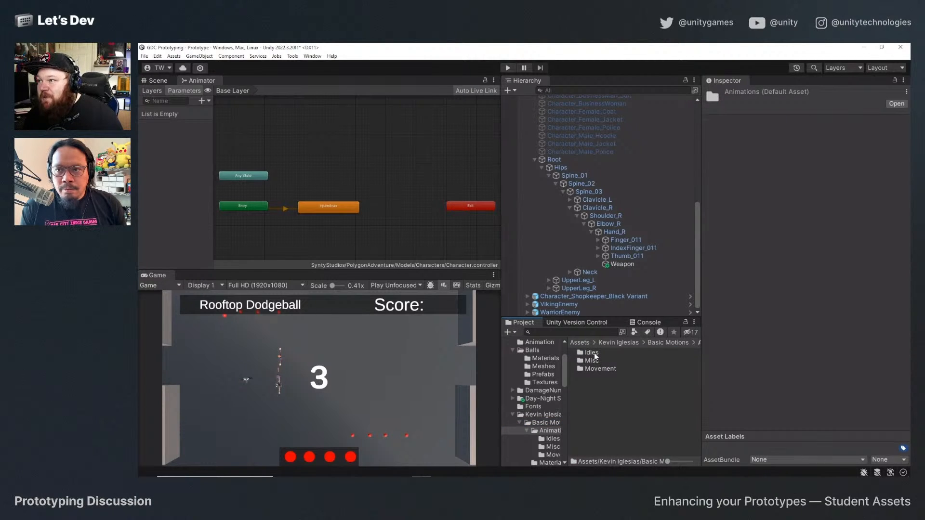
double_click(597, 369)
left_click(635, 385)
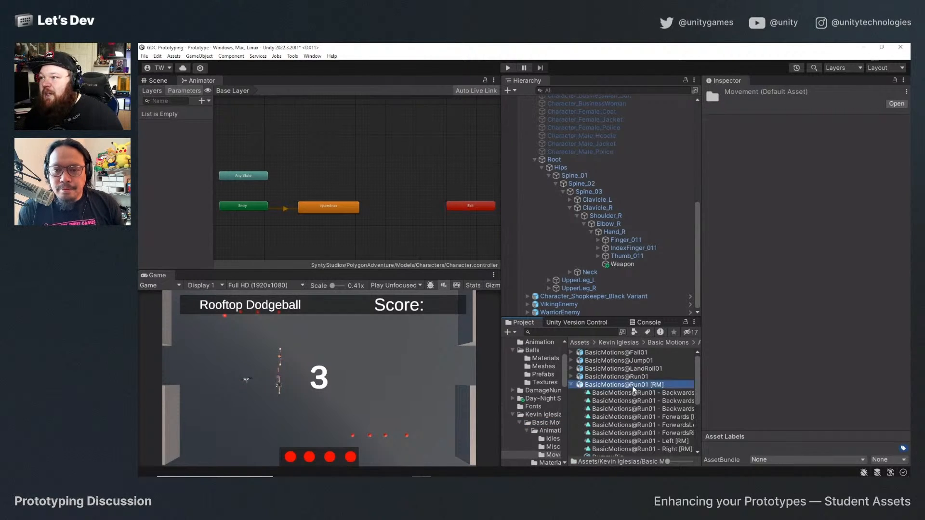
left_click(622, 377)
left_click(653, 385)
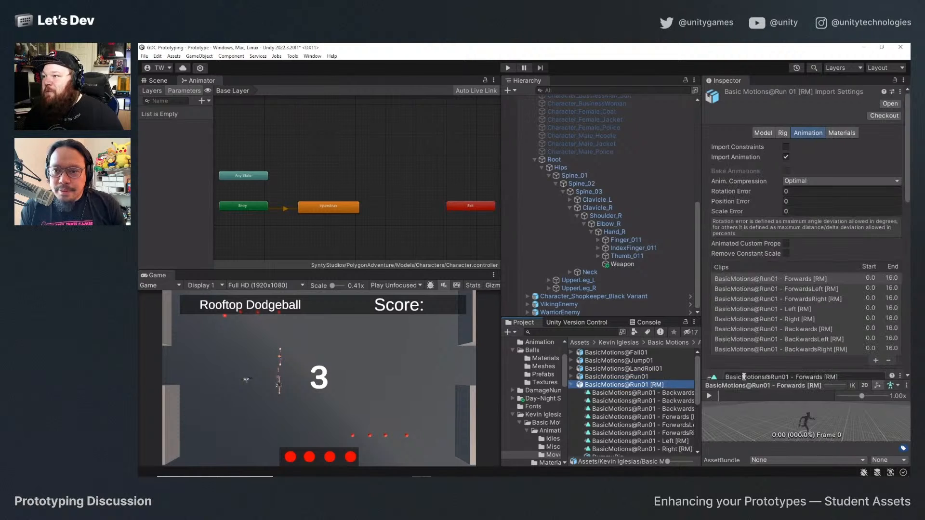
left_click_drag(743, 377, 750, 140)
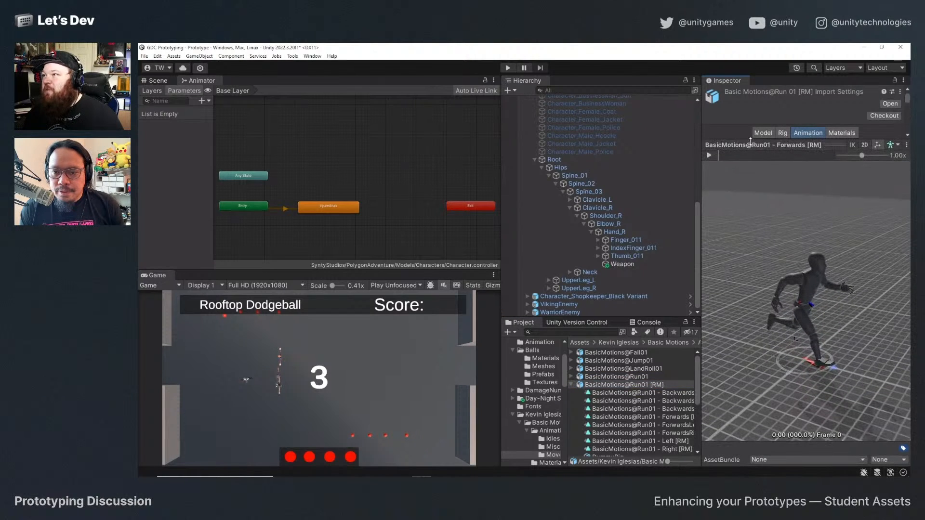
left_click(713, 156)
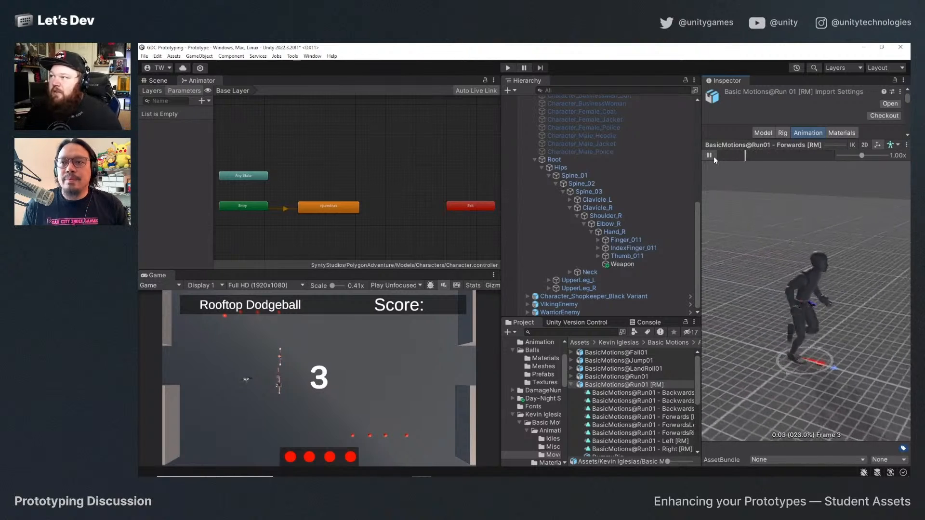
left_click(713, 156)
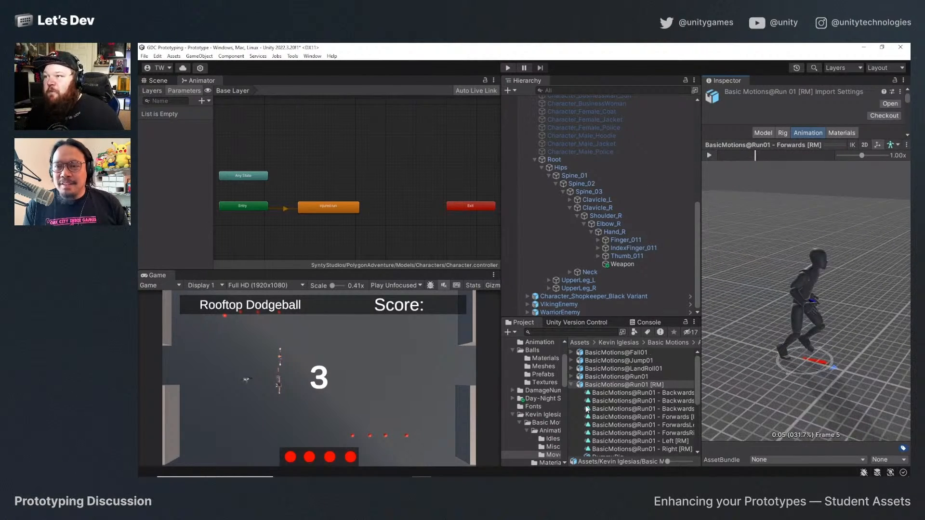
Preview the injured run clip of the Injured Run asset in the Animation folder, enlarging the preview, and stop playback.
scroll(535, 374, "up", 3)
left_click(537, 390)
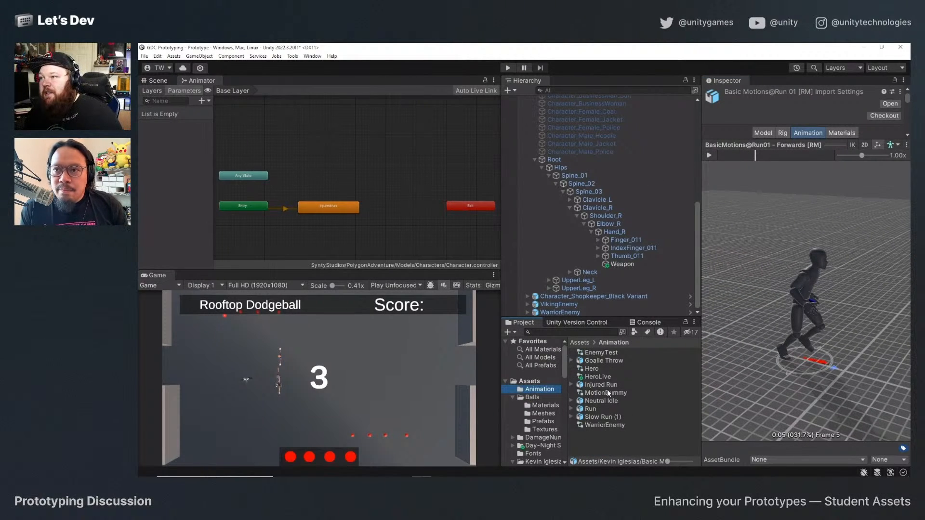
left_click(603, 385)
left_click(711, 155)
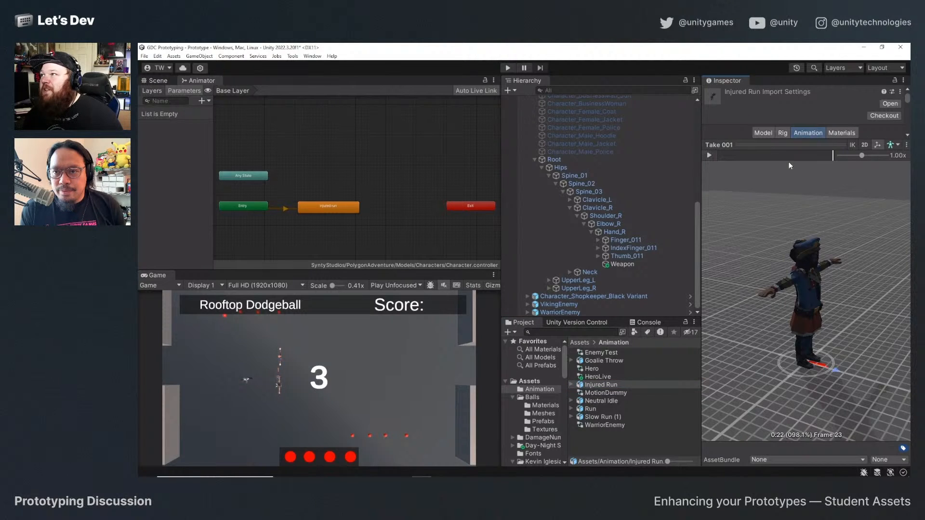
left_click_drag(787, 145, 786, 303)
scroll(765, 285, "down", 3)
left_click(739, 181)
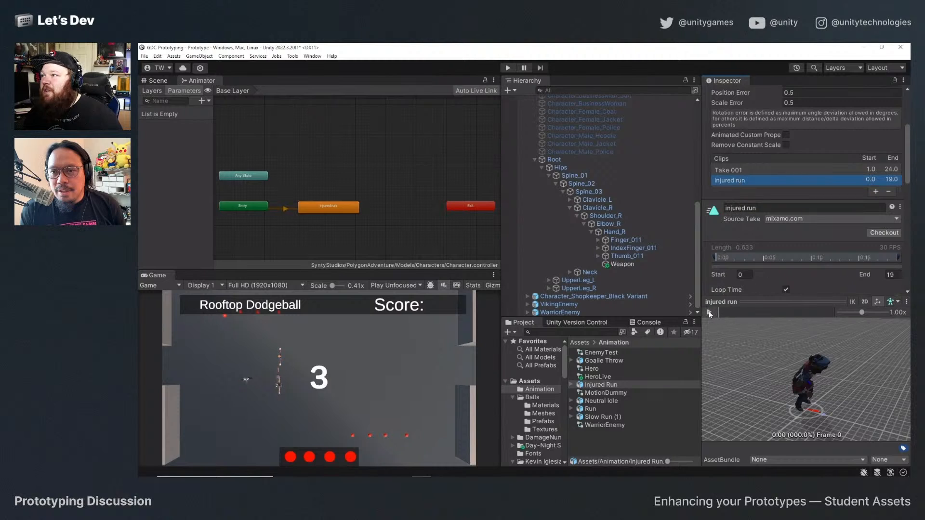
left_click(709, 312)
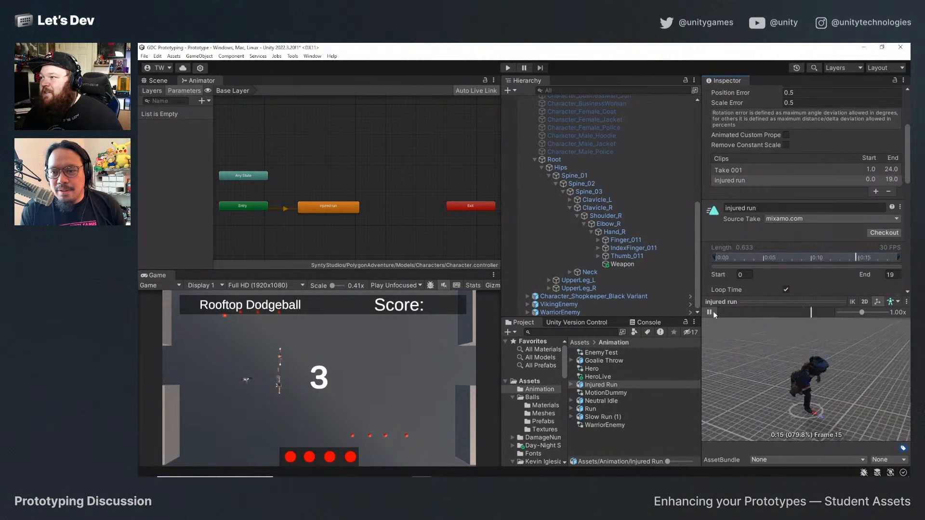
left_click_drag(770, 303, 777, 167)
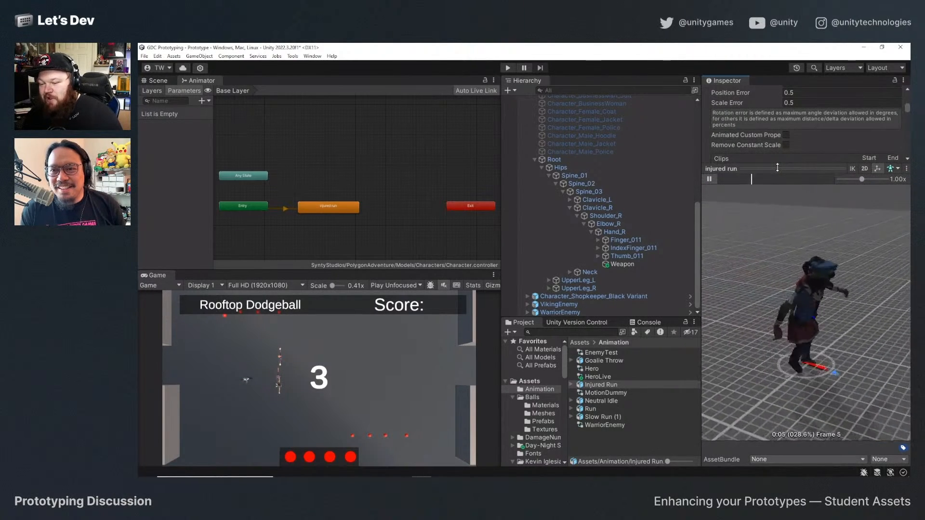
left_click(711, 179)
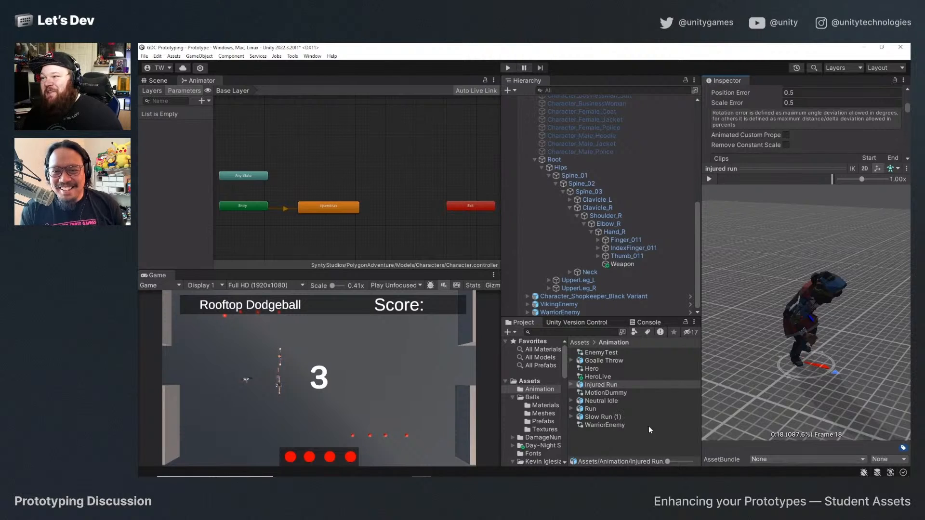
Preview the bentOverRun clip of the Run asset in an enlarged preview, shrink the preview back, and pause playback.
left_click(600, 410)
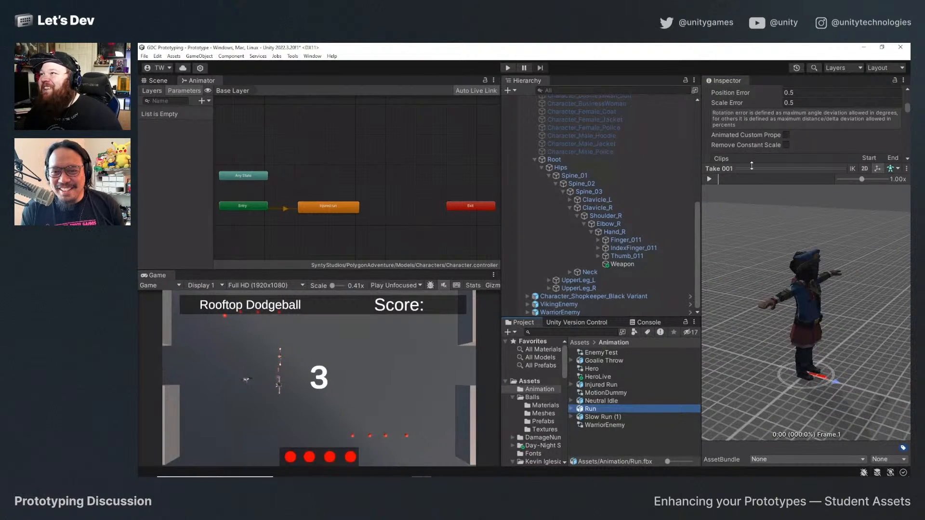
left_click(744, 180)
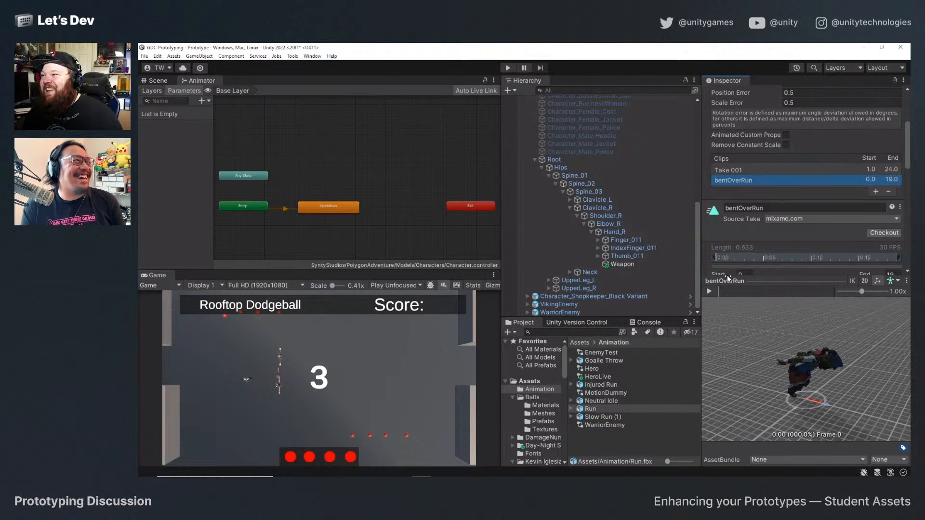
left_click_drag(729, 286, 723, 171)
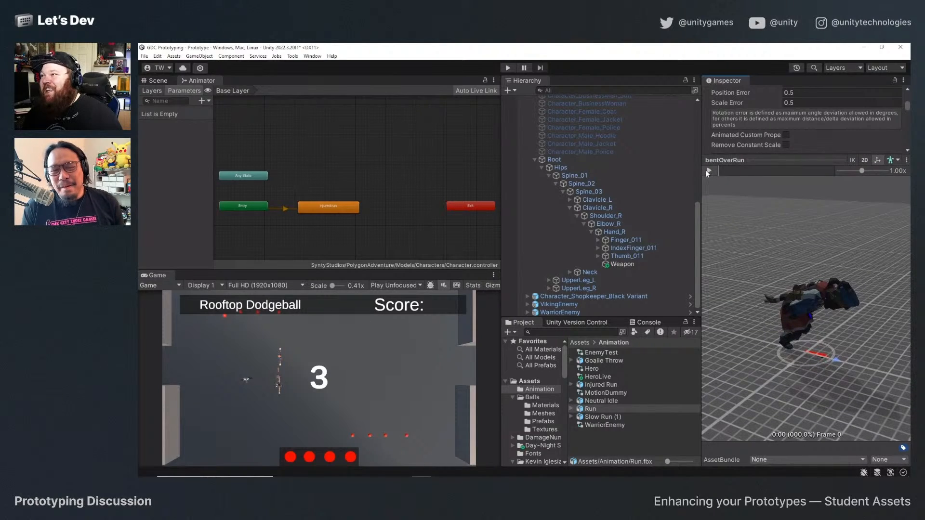
left_click(709, 171)
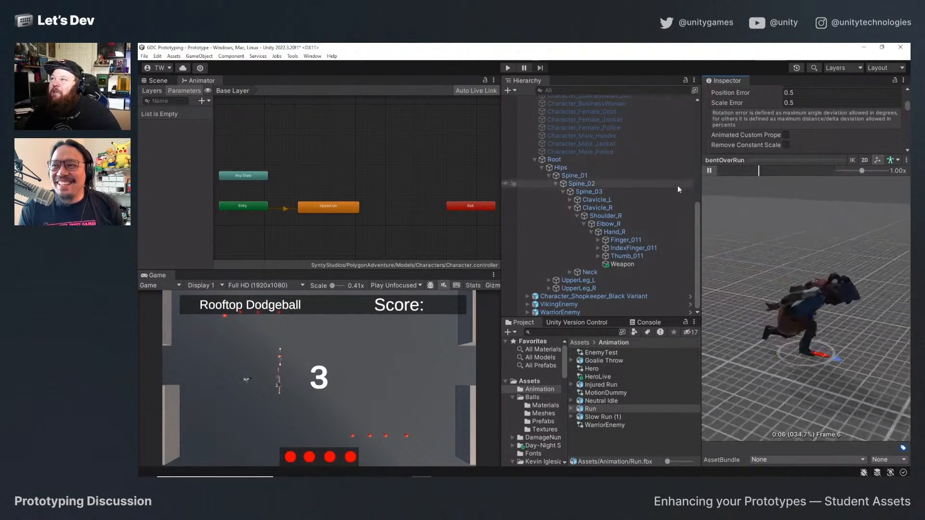
left_click_drag(745, 159, 723, 296)
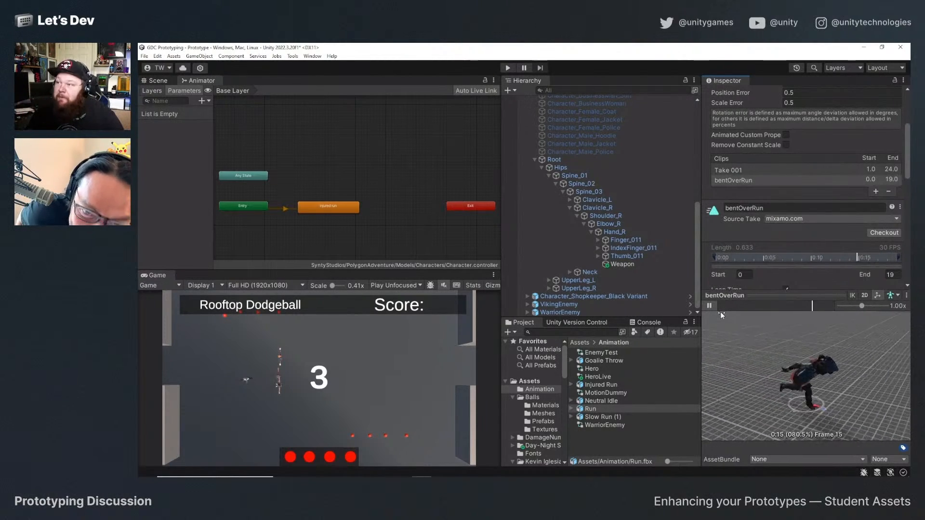
left_click(711, 305)
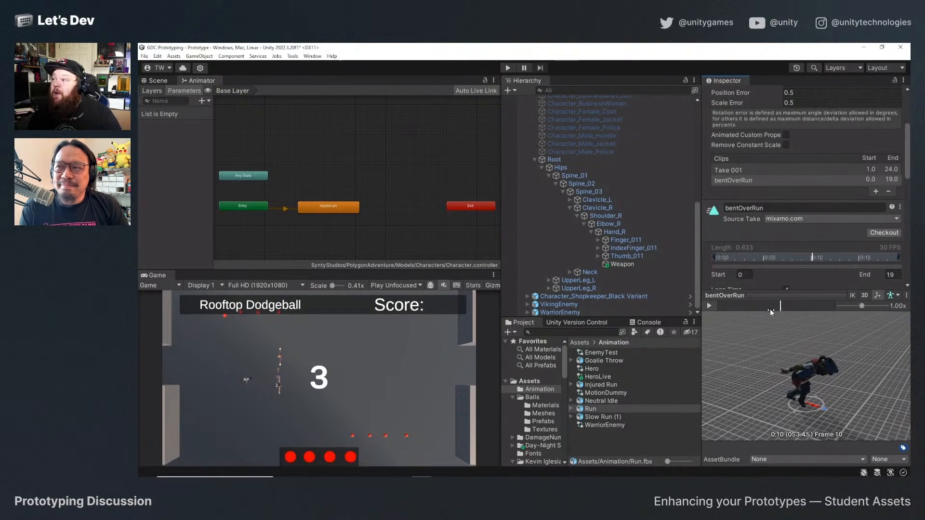
Review the Run asset's model, rig and animation import settings, including the bentOverRun clip's options.
scroll(779, 217, "up", 1)
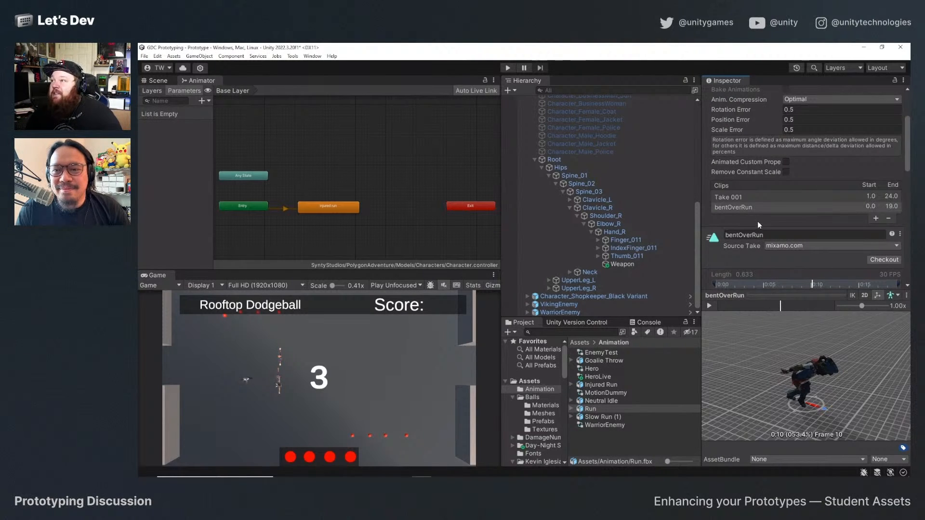
scroll(751, 241, "up", 3)
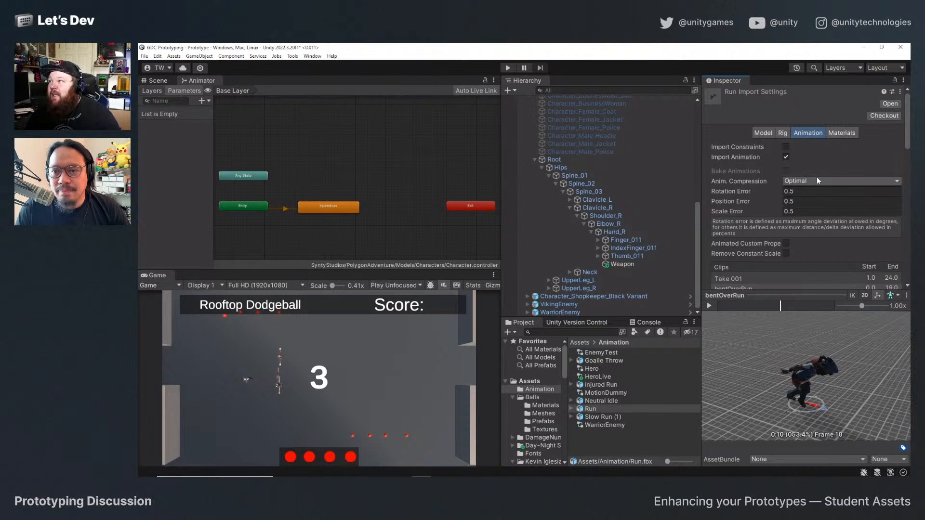
left_click(770, 133)
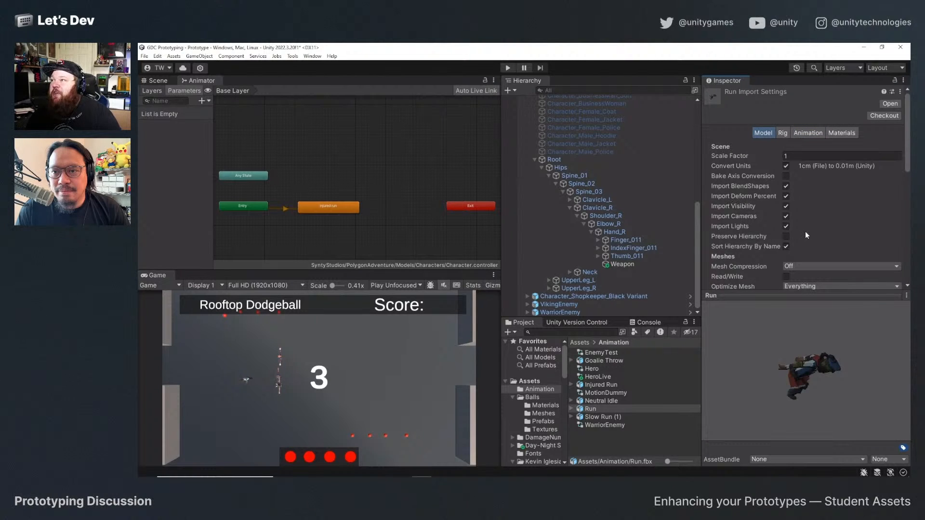
scroll(805, 235, "down", 3)
scroll(810, 222, "up", 3)
left_click(784, 133)
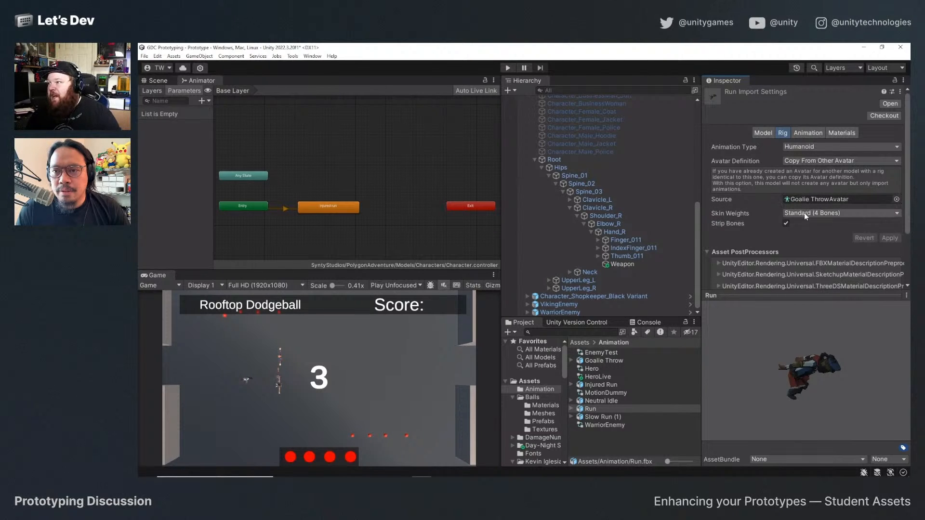
left_click(809, 134)
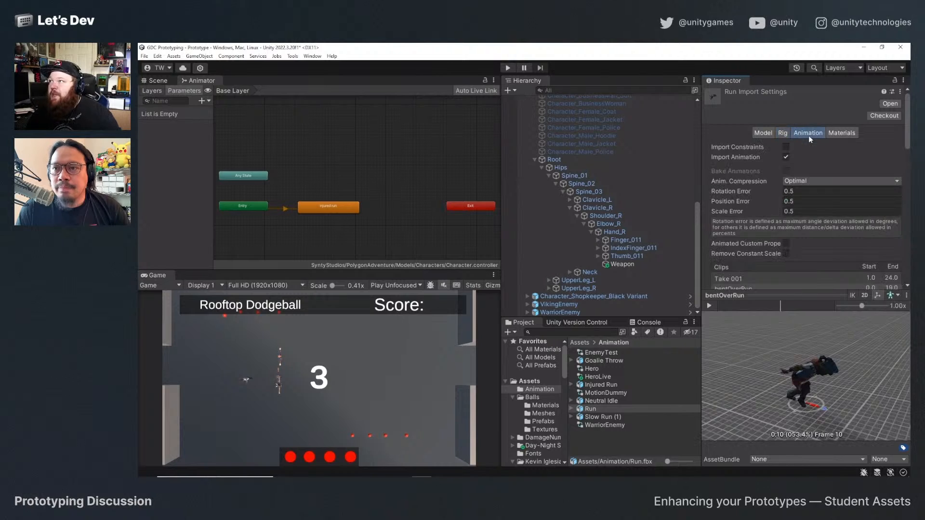
scroll(761, 194, "down", 2)
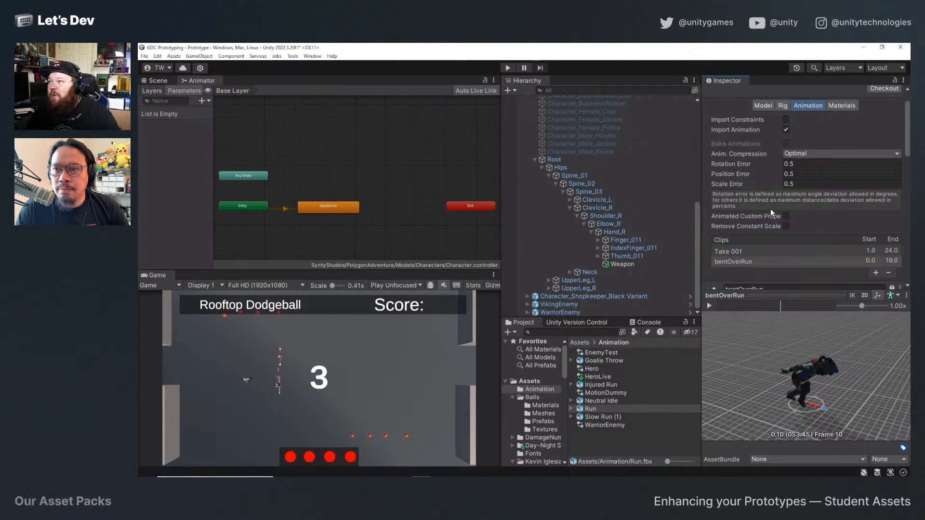
scroll(771, 210, "down", 3)
scroll(771, 207, "down", 3)
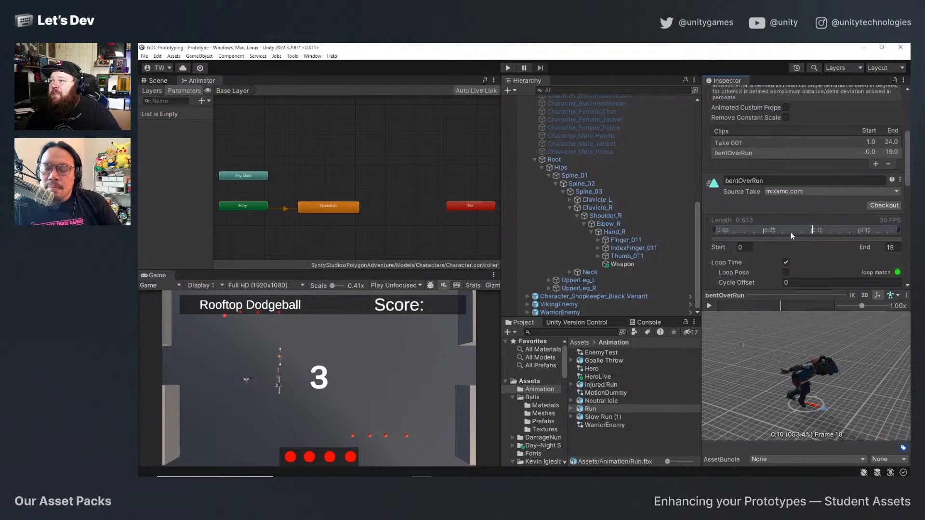
scroll(738, 215, "down", 2)
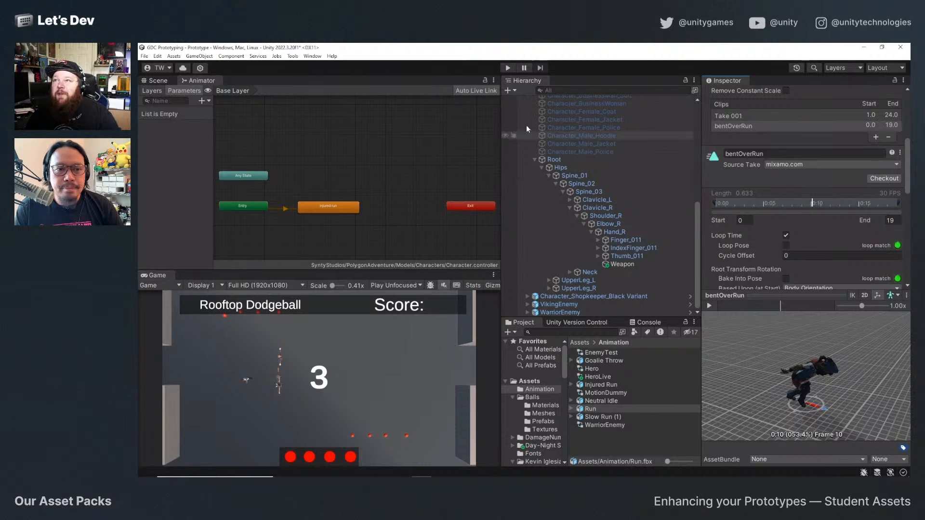
Run the dodgeball game briefly, stop it, and return to the Scene view.
left_click(508, 67)
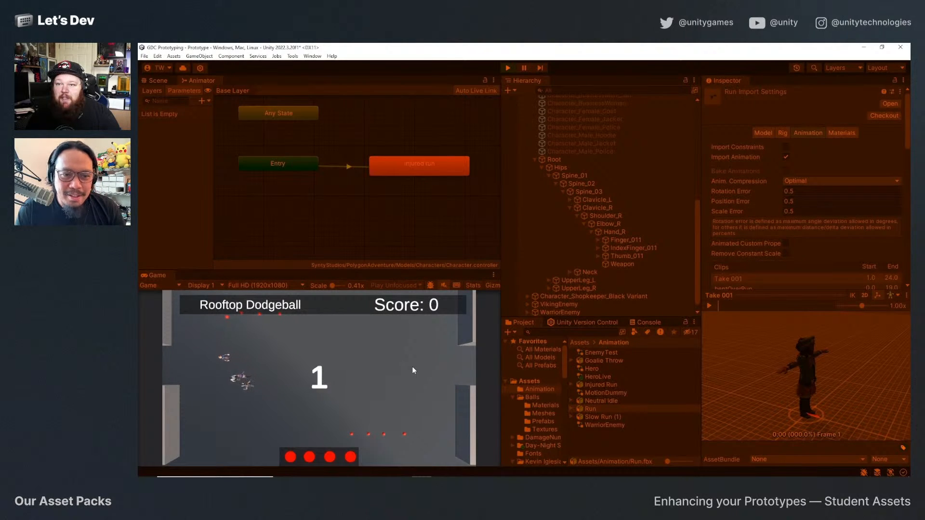
left_click(508, 68)
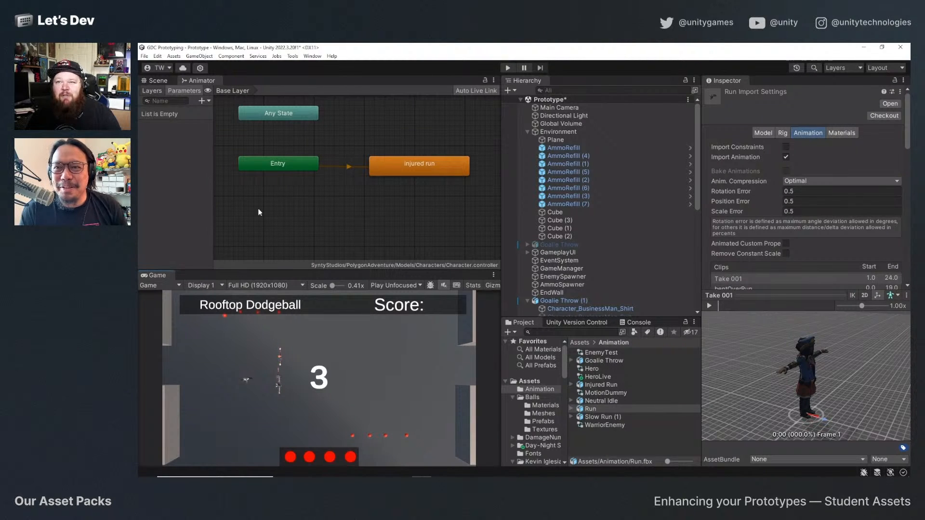
key("ctrl+1")
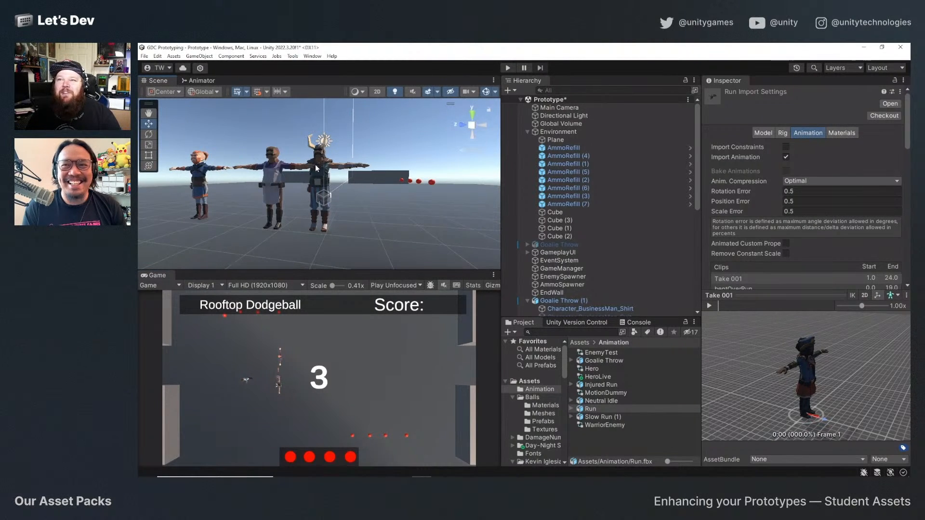
Delete the three enemy characters from the scene: Character_Shopkeeper_Black Variant, VikingEnemy and WarriorEnemy.
left_click(273, 185)
left_click(200, 193, "shift")
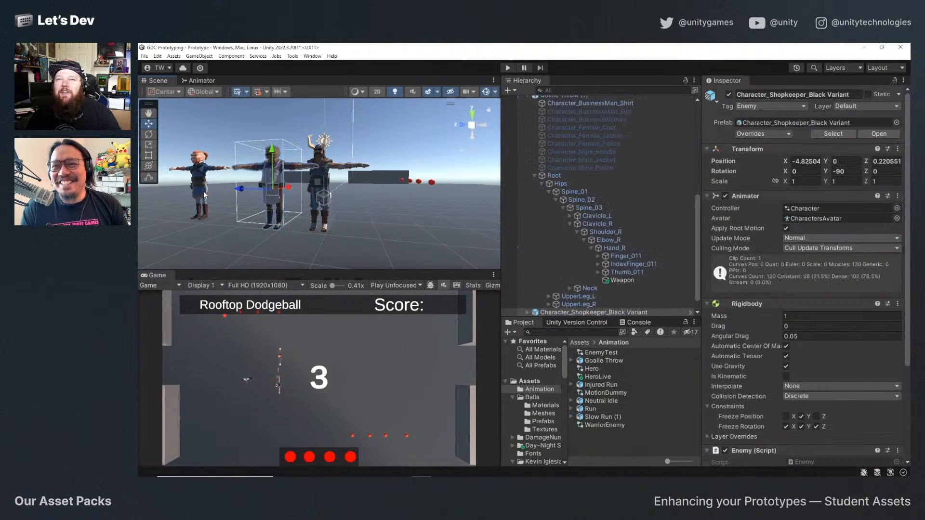
left_click(326, 182, "shift")
key("Delete")
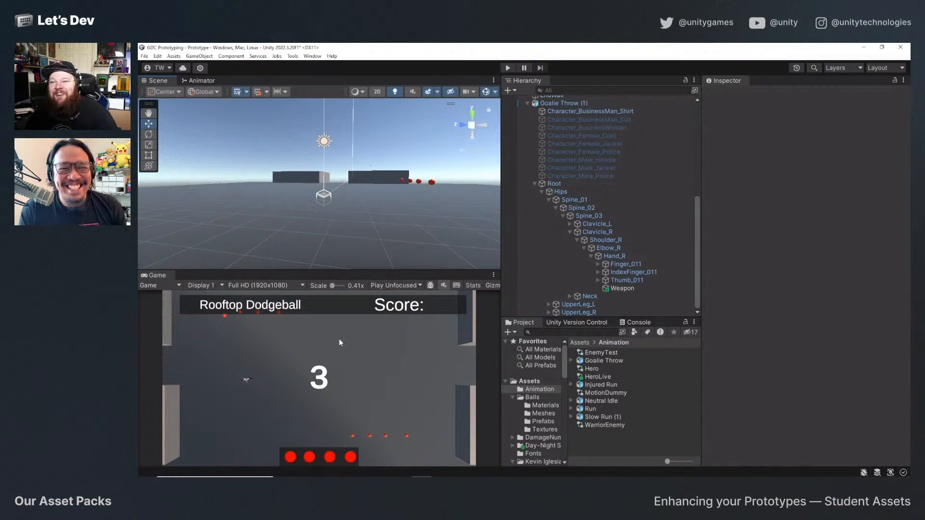
left_click_drag(321, 238, 339, 217)
key("super")
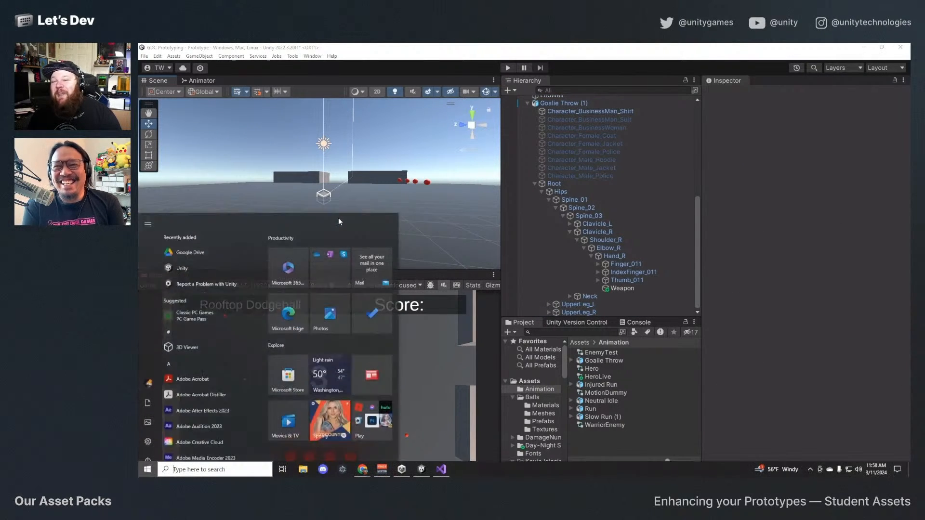
left_click(422, 66)
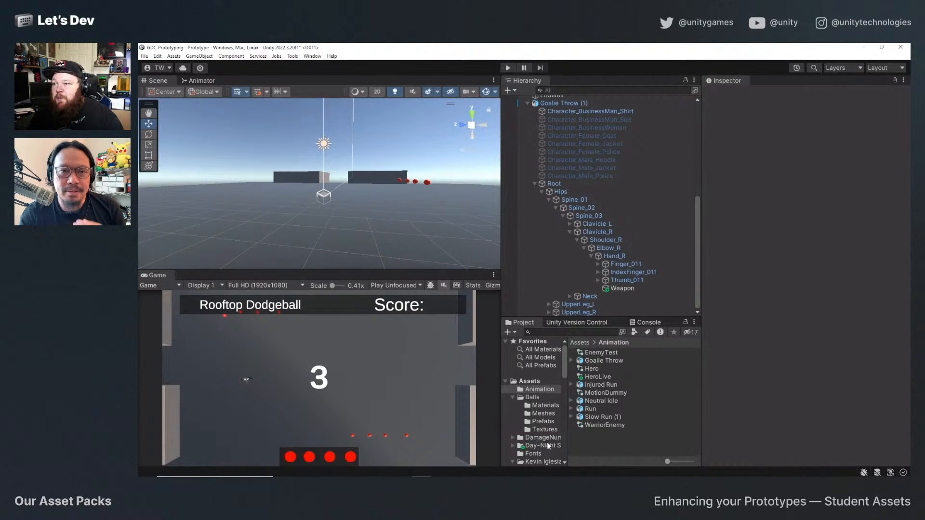
Open the Characters prefab folder of the SyntyStudios PolygonKnights pack in the project assets.
scroll(548, 446, "down", 3)
scroll(538, 403, "up", 3)
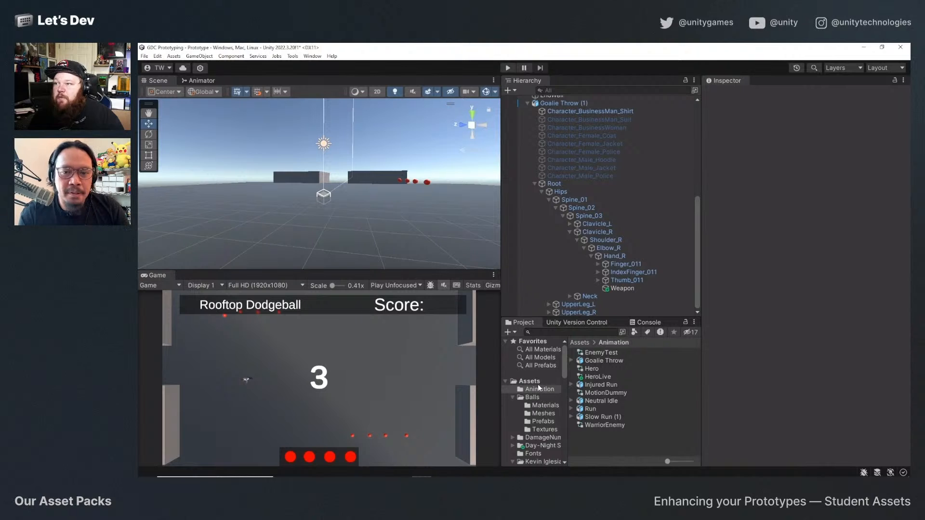
left_click(538, 383)
scroll(620, 388, "down", 3)
double_click(621, 412)
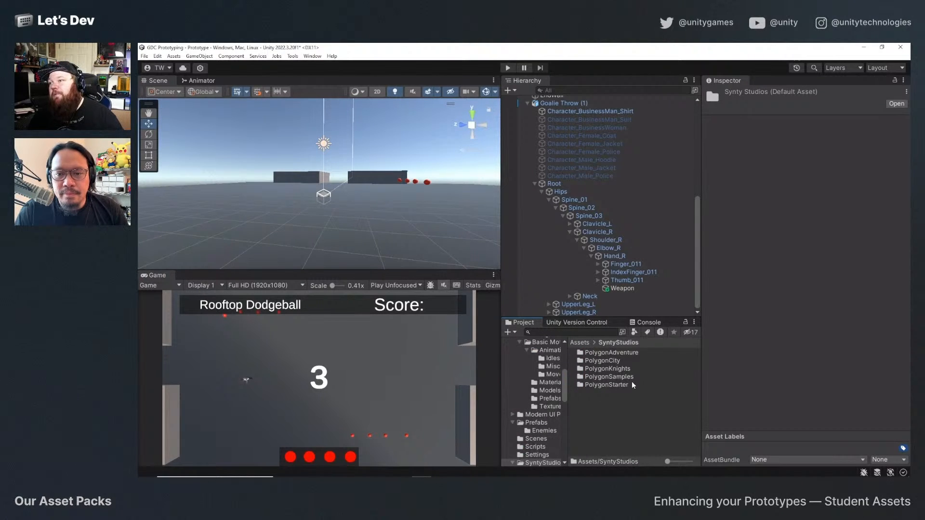
double_click(610, 369)
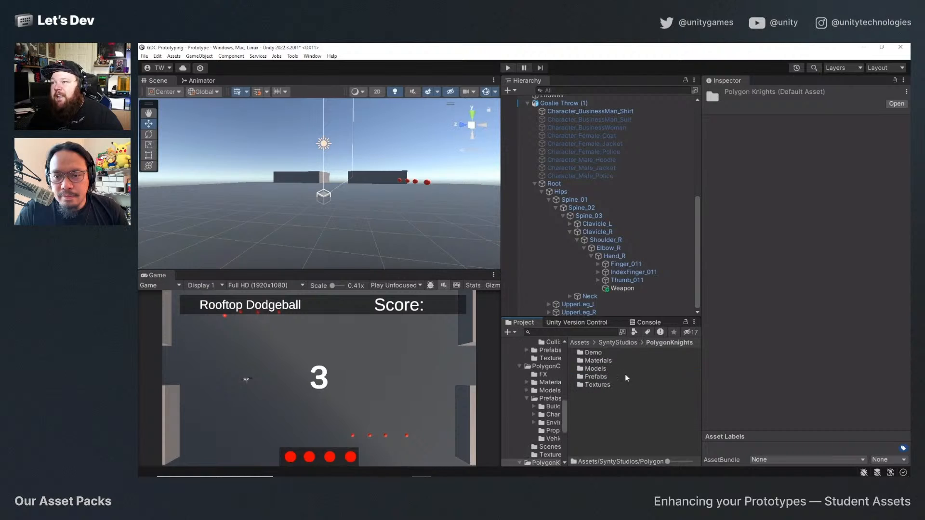
double_click(598, 377)
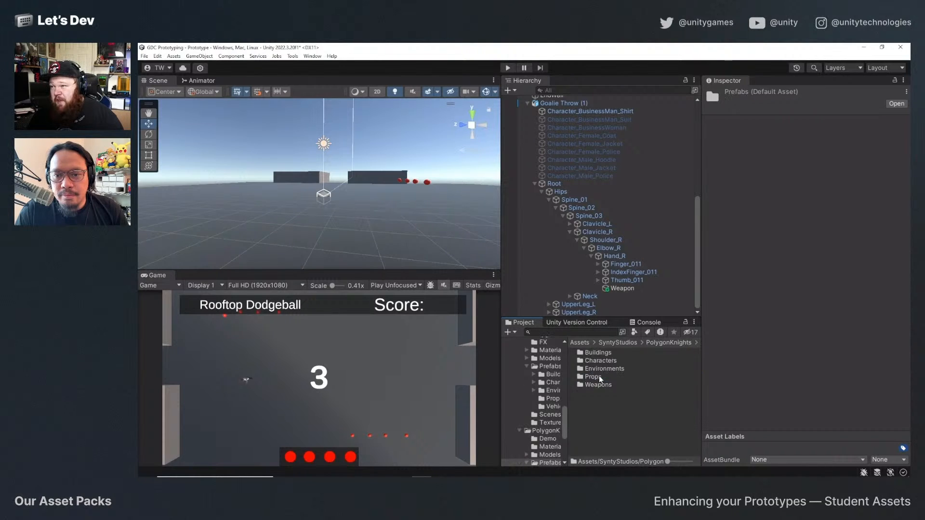
double_click(592, 361)
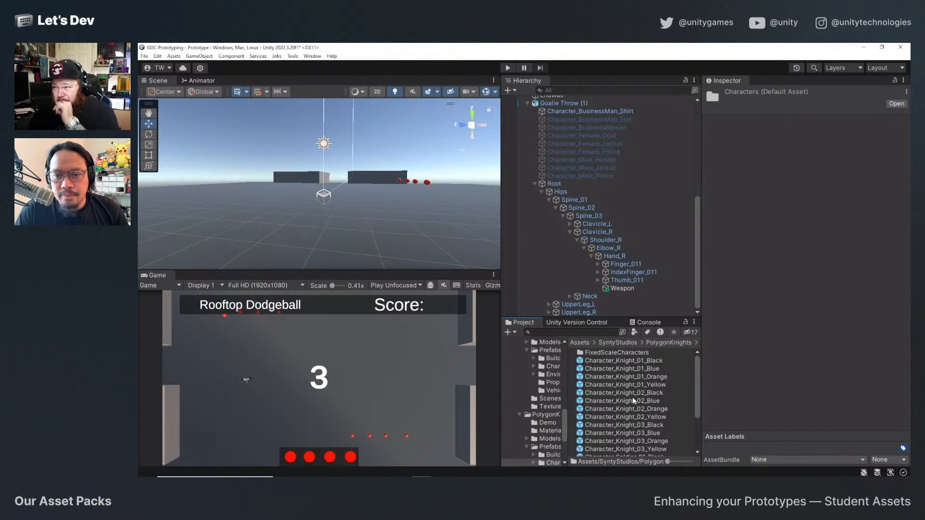
Place the Character_Soldier_02_Orange prefab in the scene and frame it from the front.
scroll(633, 397, "down", 3)
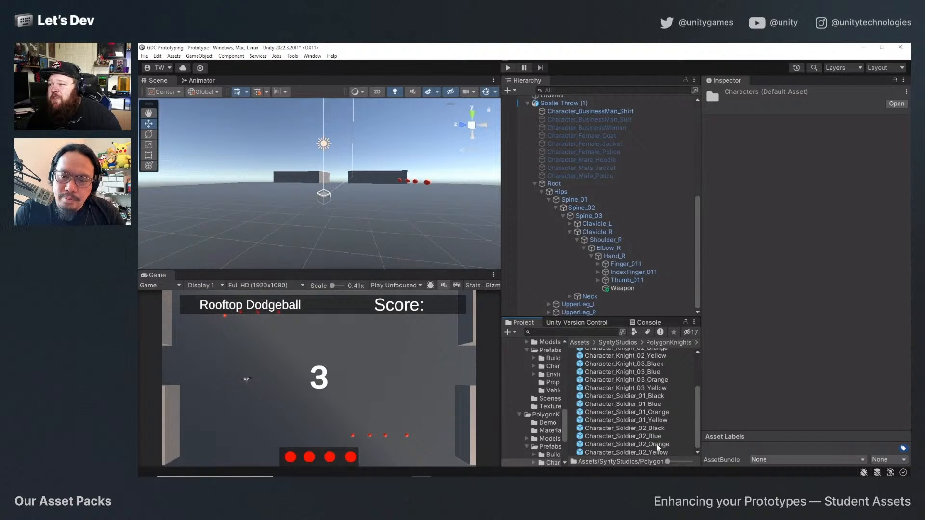
left_click_drag(657, 447, 393, 222)
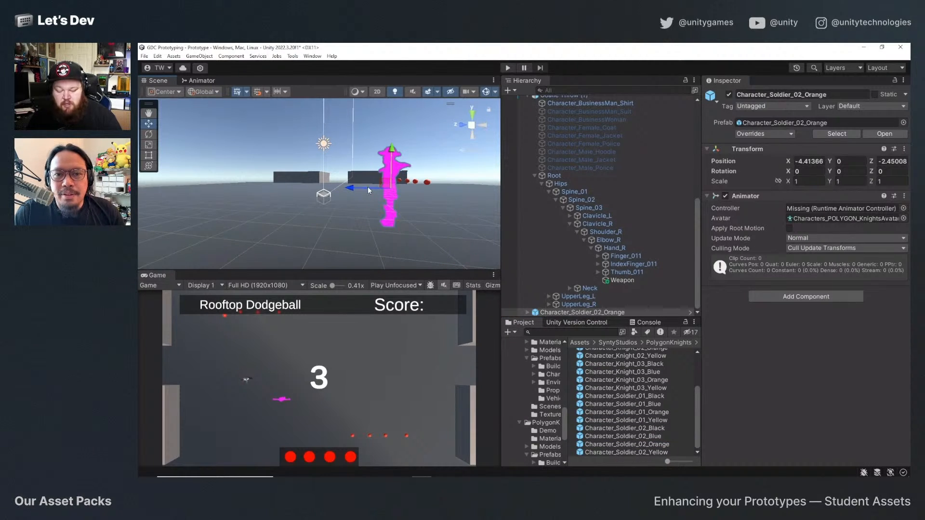
key("f")
left_click_drag(308, 200, 388, 197, "alt")
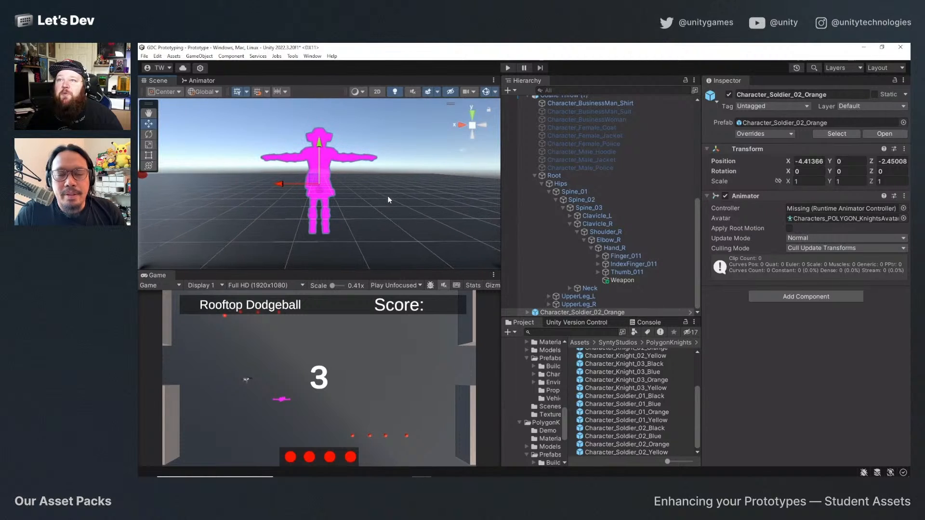
Trace the Character_Soldier_02 mesh of the placed soldier to its PolyKnights_Character_Mat_Orange material and select that material in the project.
left_click(659, 443)
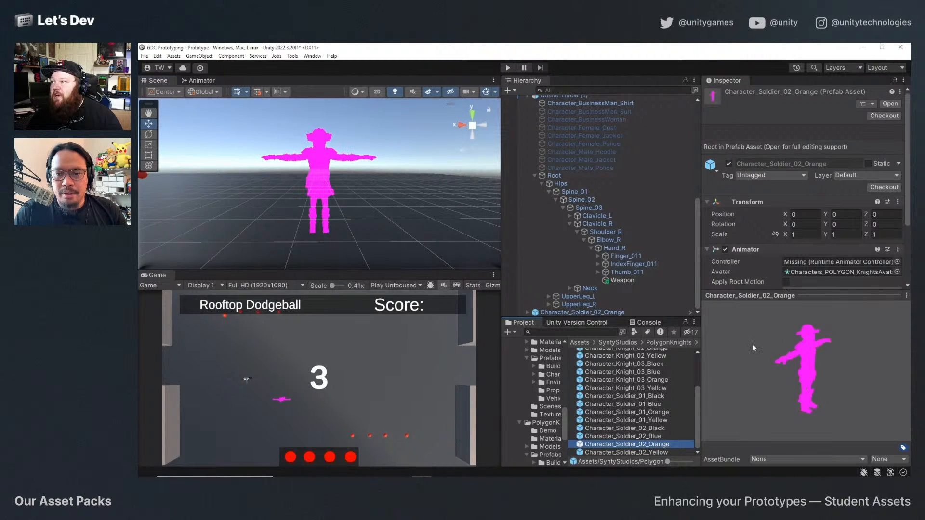
left_click_drag(757, 290, 762, 395)
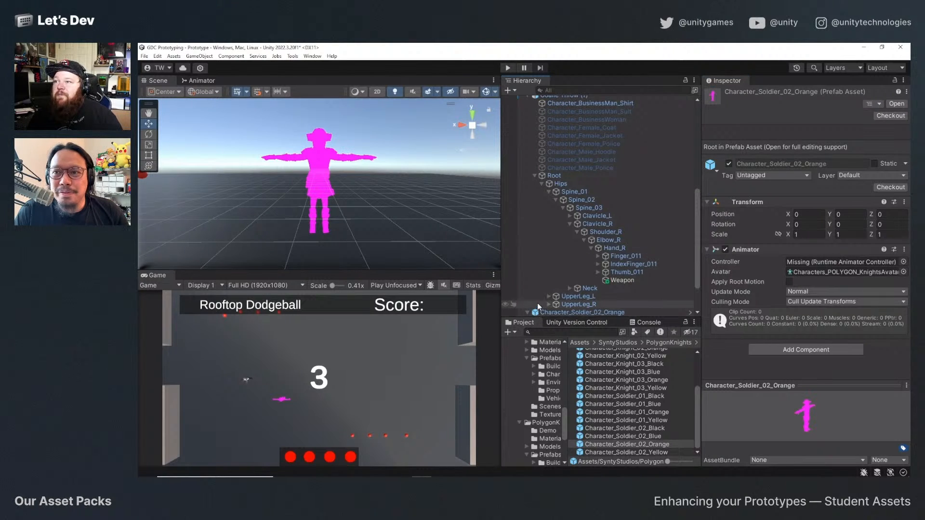
left_click(528, 312)
left_click(573, 304)
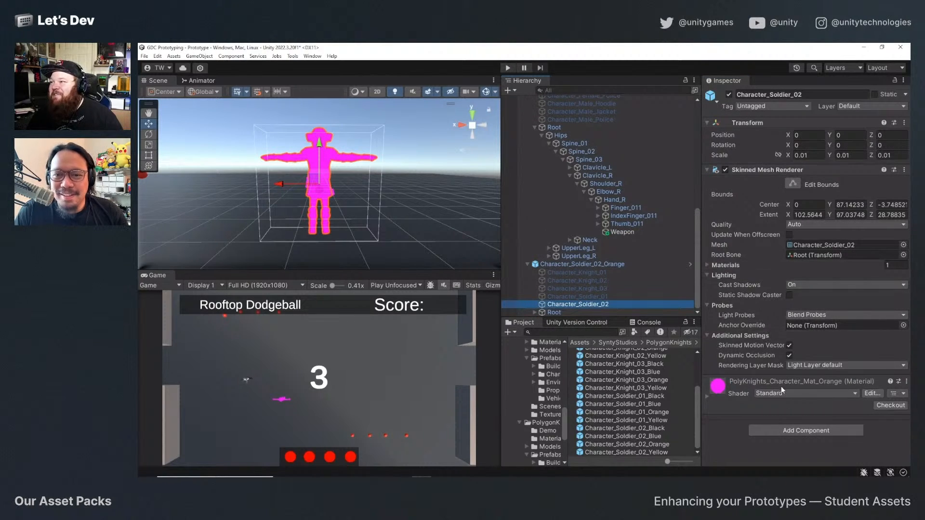
left_click(738, 382)
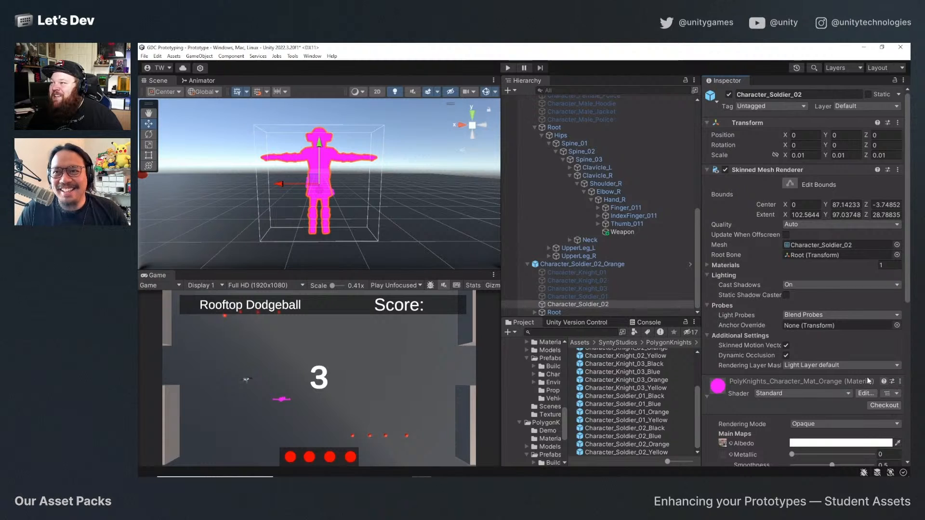
left_click(900, 381)
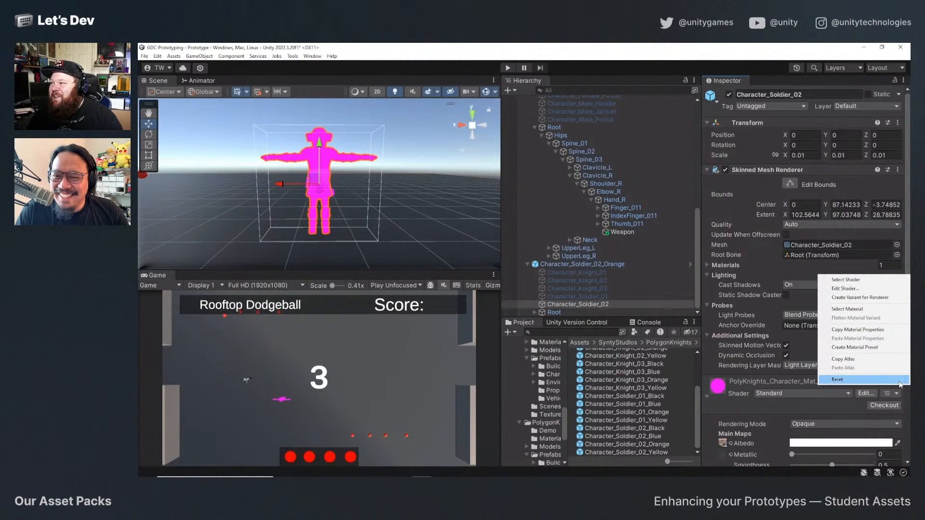
left_click(878, 308)
left_click(636, 368)
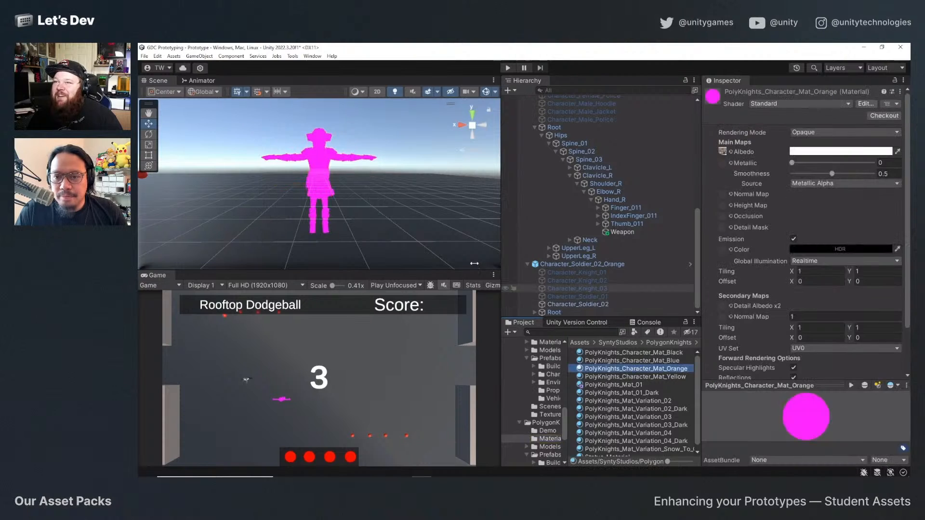
Run the material upgrader on the selected PolyKnights_Character_Mat_Orange material and accept overwriting it.
left_click(158, 56)
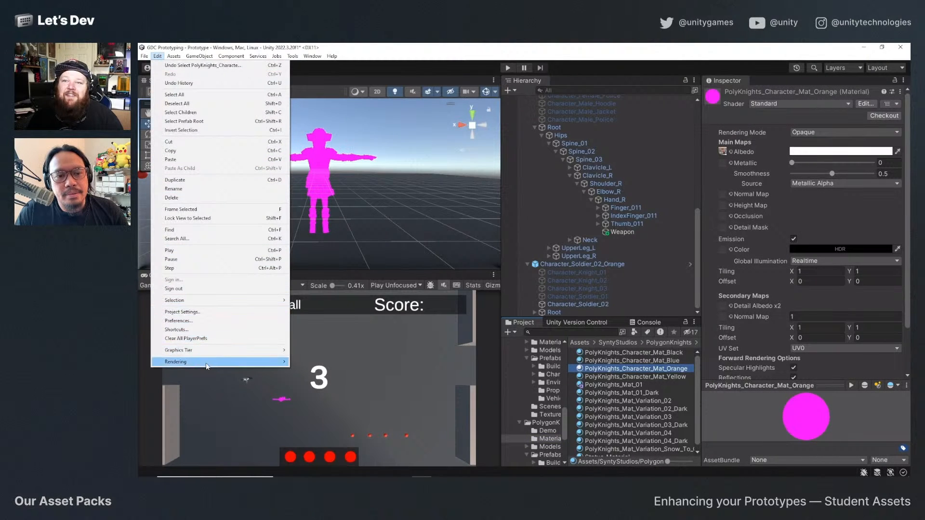
mouse_move(220, 362)
mouse_move(338, 362)
left_click(421, 365)
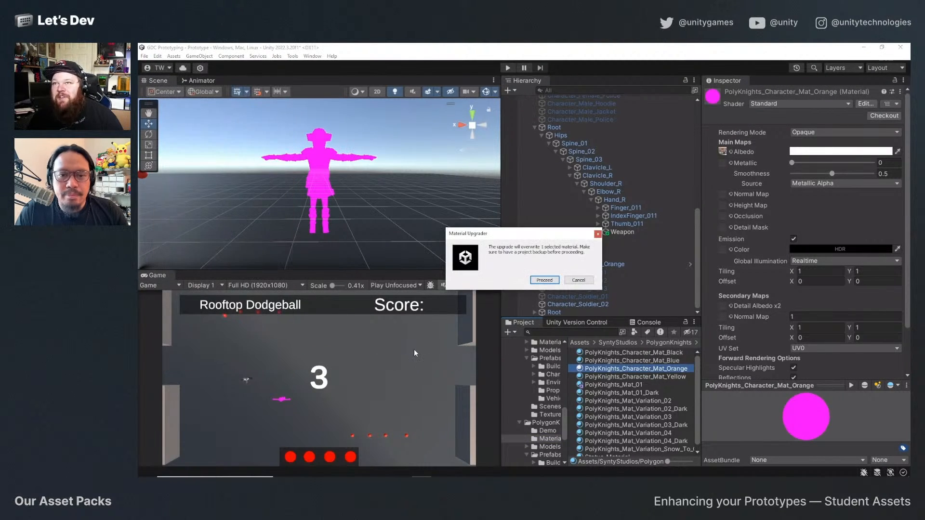
left_click(552, 282)
Select the Character_Soldier_02_Orange character in the scene and examine its materials up close from several angles.
left_click(326, 222)
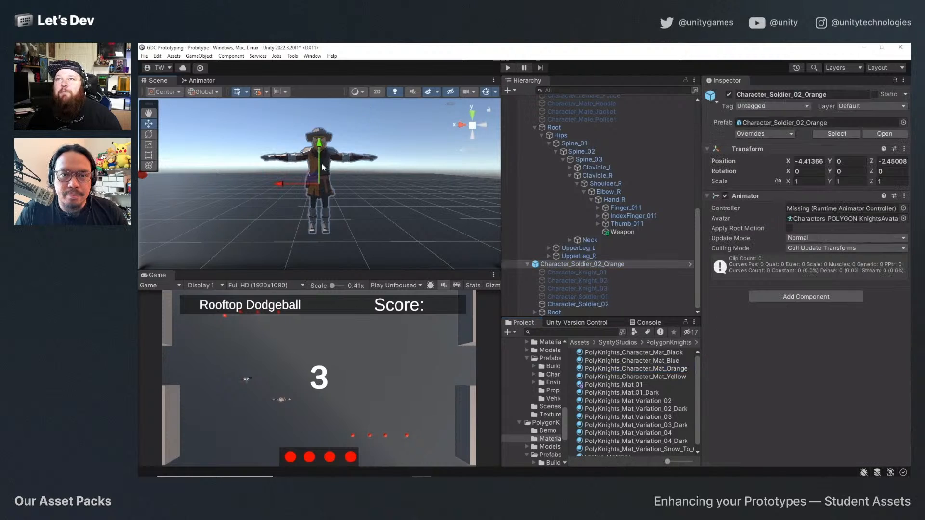
left_click_drag(325, 222, 361, 195, "alt")
scroll(361, 195, "up", 4)
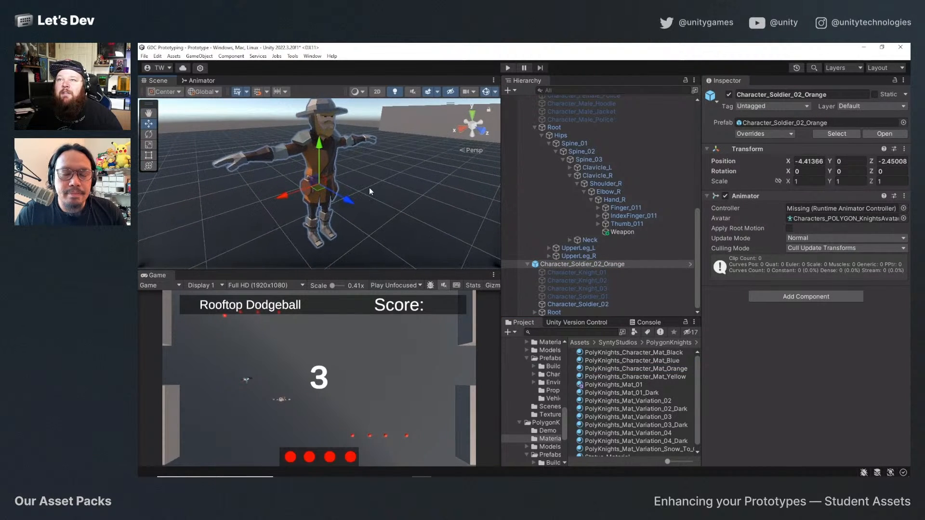
middle_click_drag(369, 187, 318, 208)
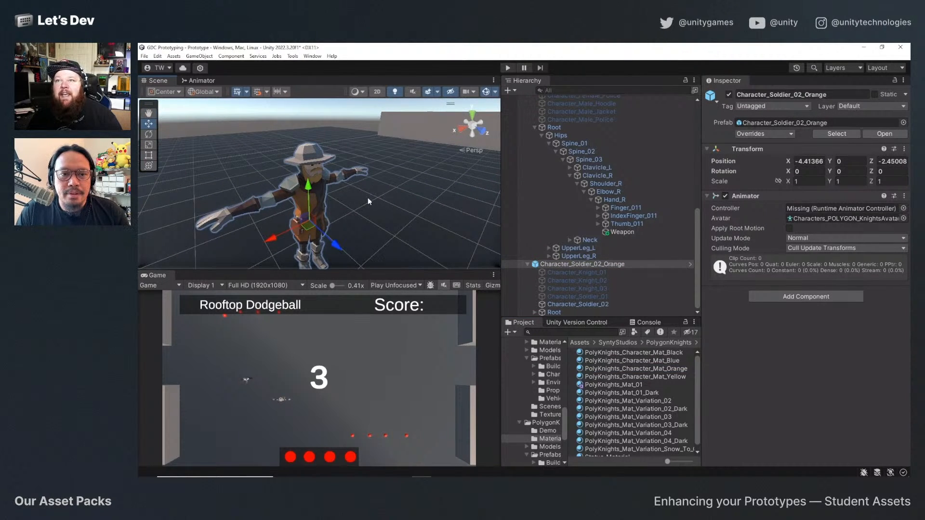
left_click_drag(368, 198, 429, 230, "alt")
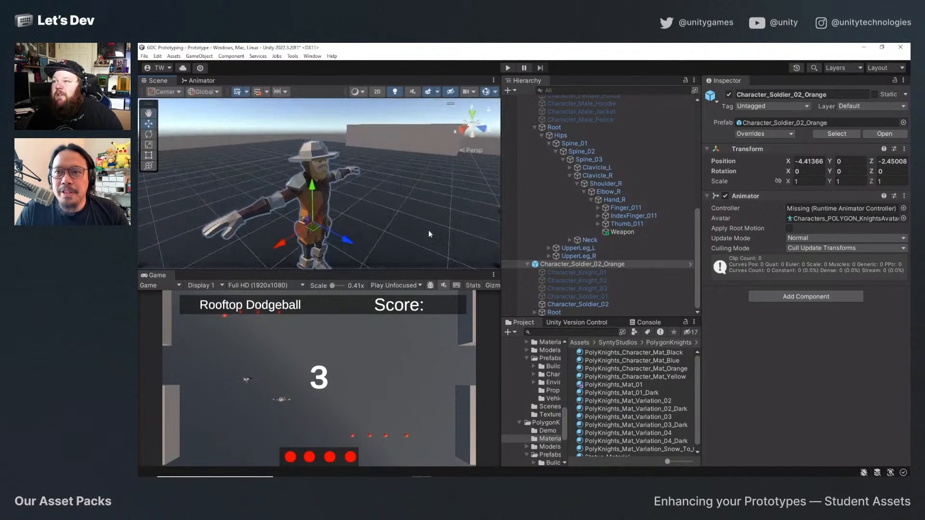
Browse to the PolygonCity pack's Models folder and expand its Characters model to list the contained meshes.
left_click(550, 447)
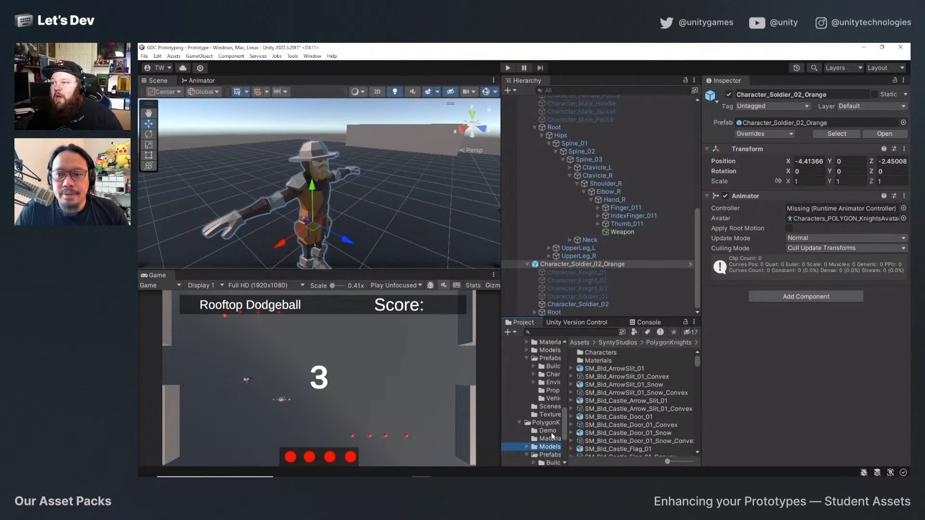
scroll(642, 407, "down", 5)
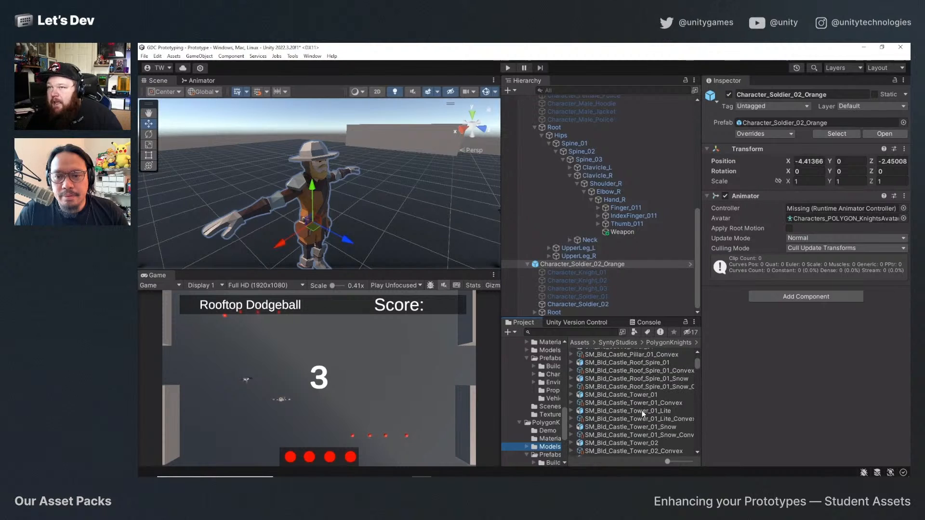
scroll(642, 411, "up", 5)
left_click(617, 343)
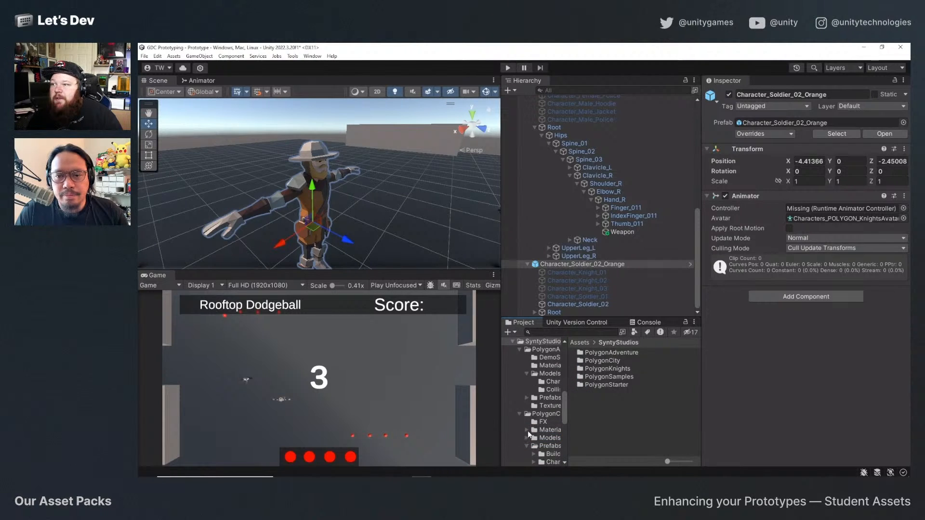
left_click(550, 438)
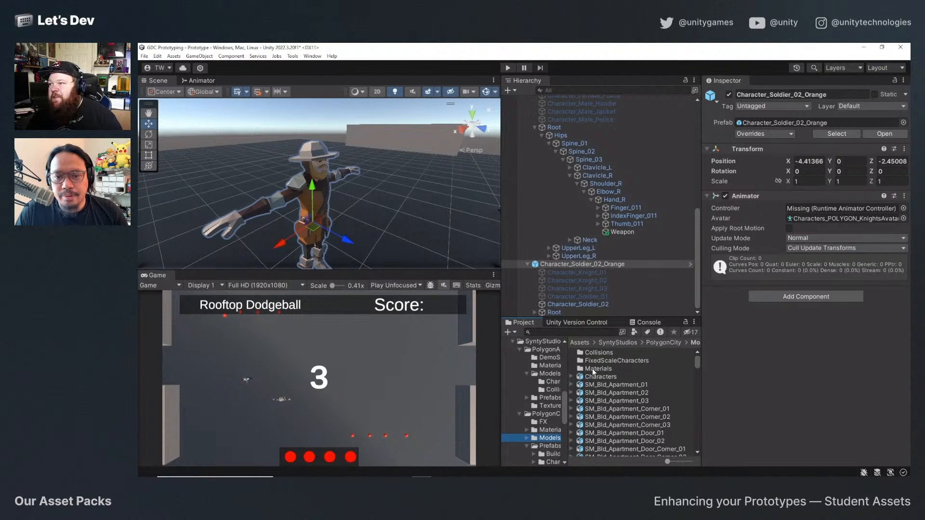
left_click(581, 380)
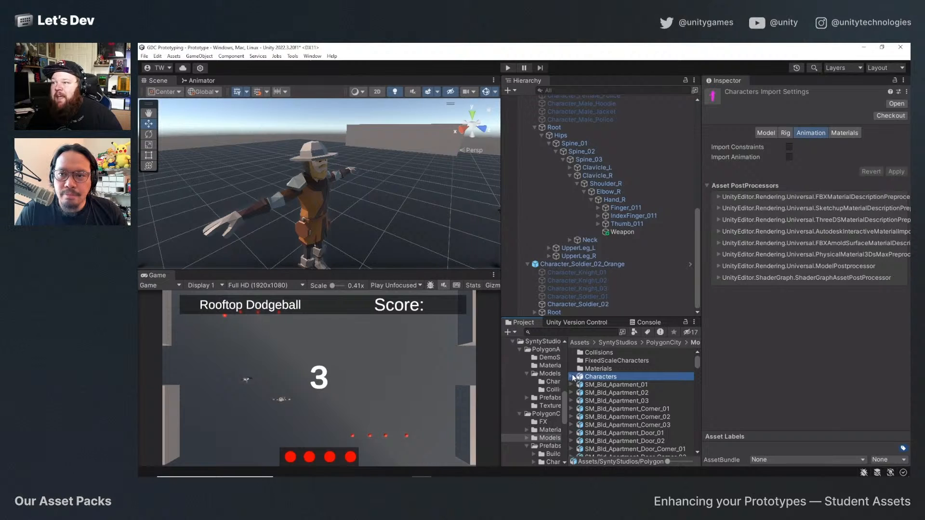
left_click(572, 377)
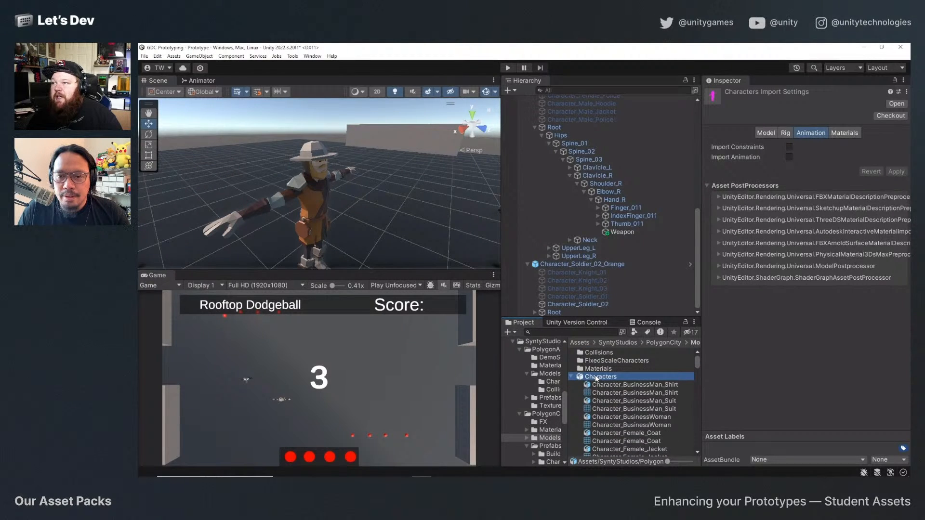
Try placing the PolygonCity Characters model in the scene beside the orange soldier, and delete it again.
left_click_drag(595, 375, 406, 216)
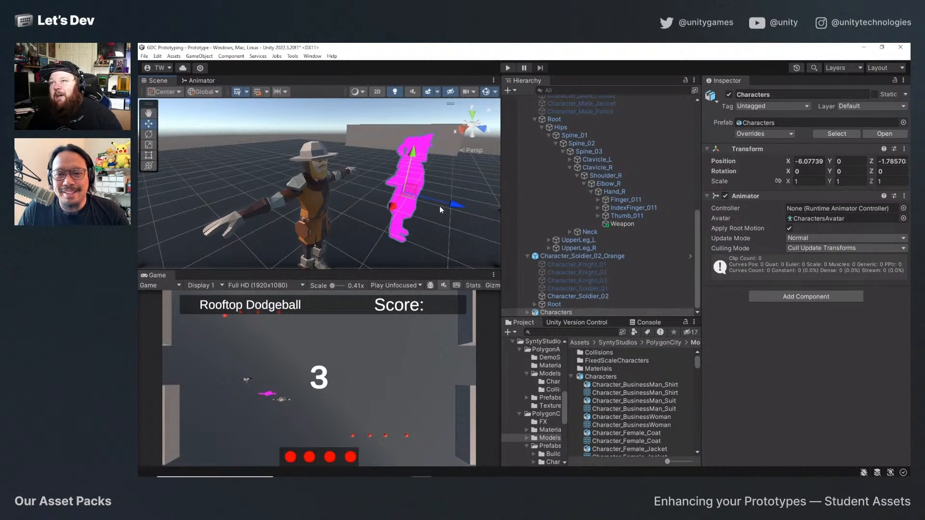
left_click(600, 377)
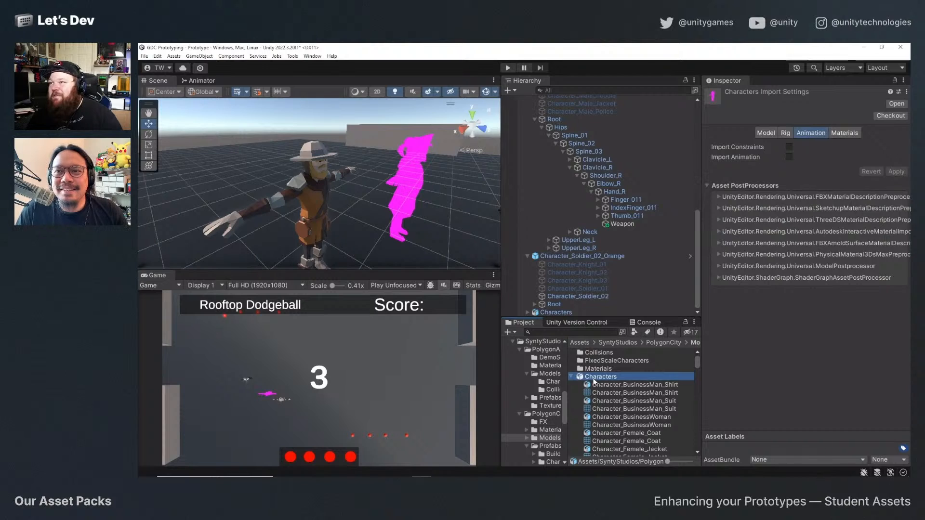
left_click(413, 174)
key("Delete")
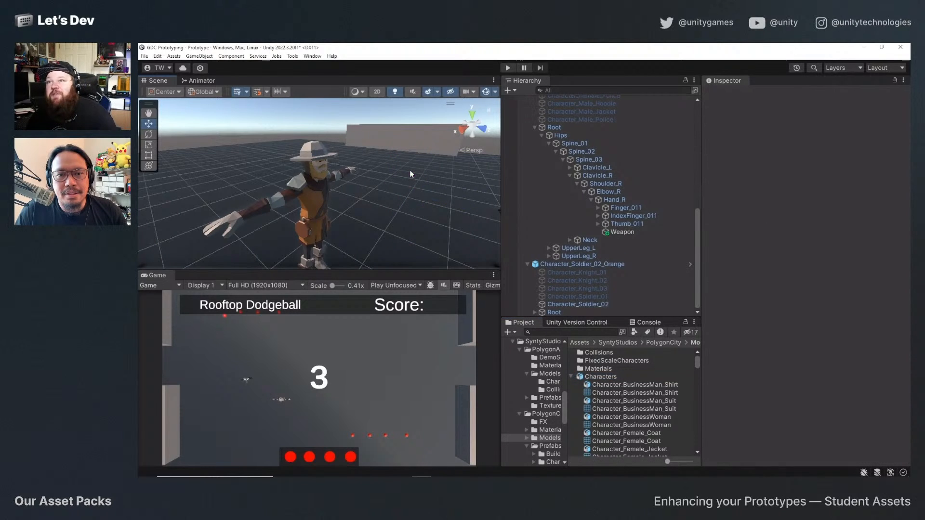
Examine the PolygonCity Characters model's avatar and its model, materials, animation and rig import settings.
left_click(597, 377)
scroll(618, 403, "down", 10)
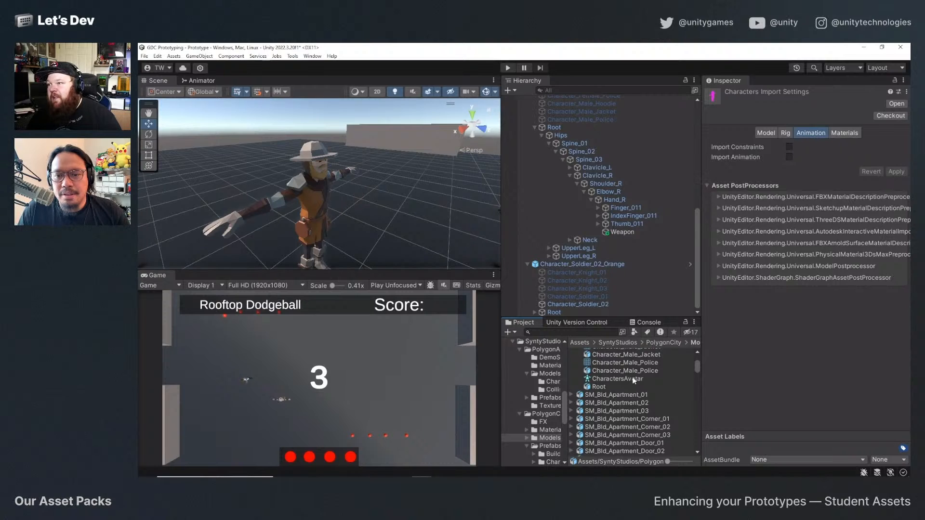
left_click(633, 379)
scroll(624, 381, "up", 10)
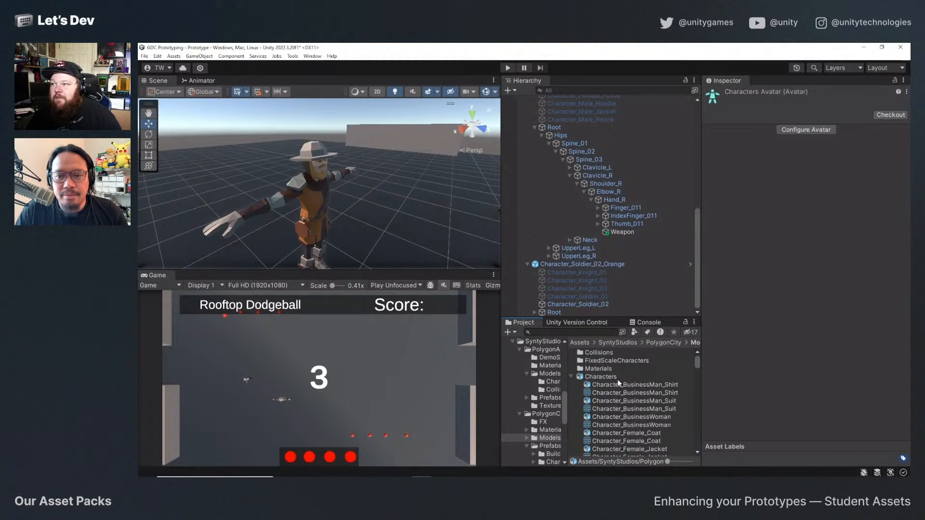
left_click(619, 377)
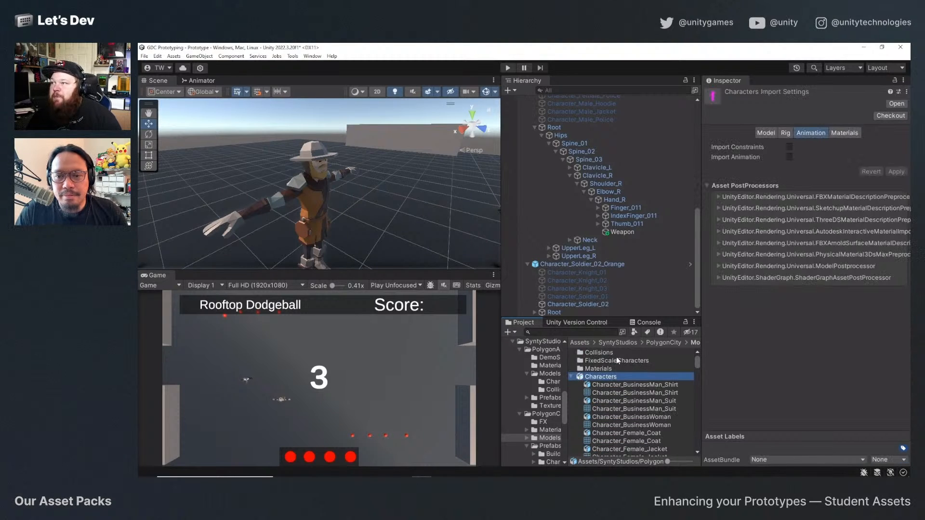
left_click(765, 133)
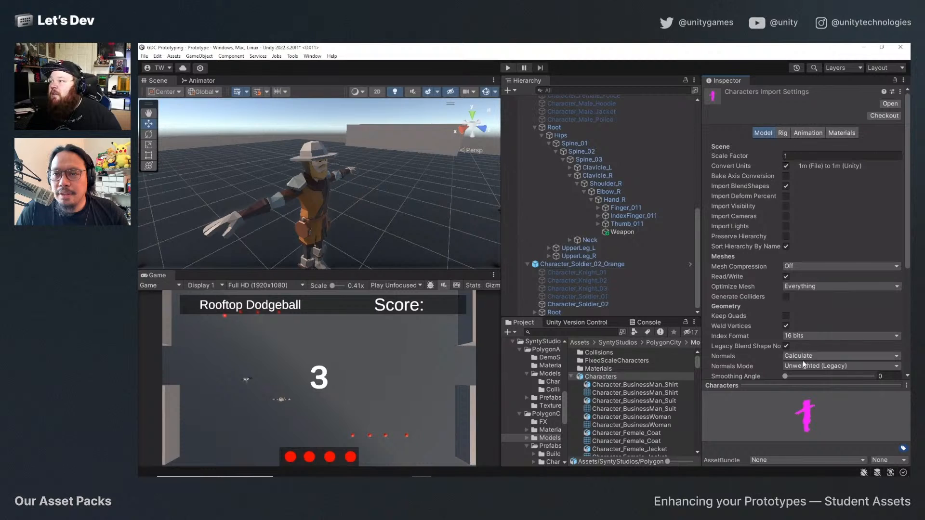
left_click(813, 133)
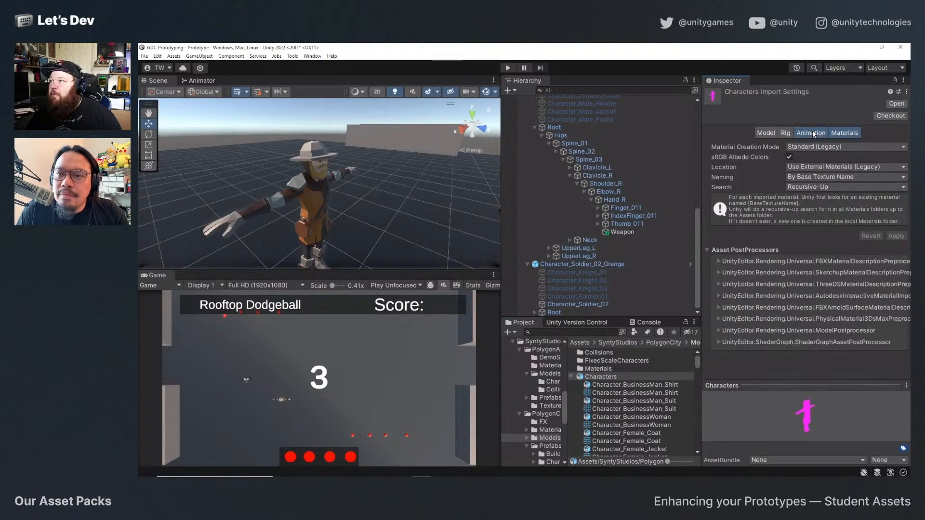
left_click(790, 133)
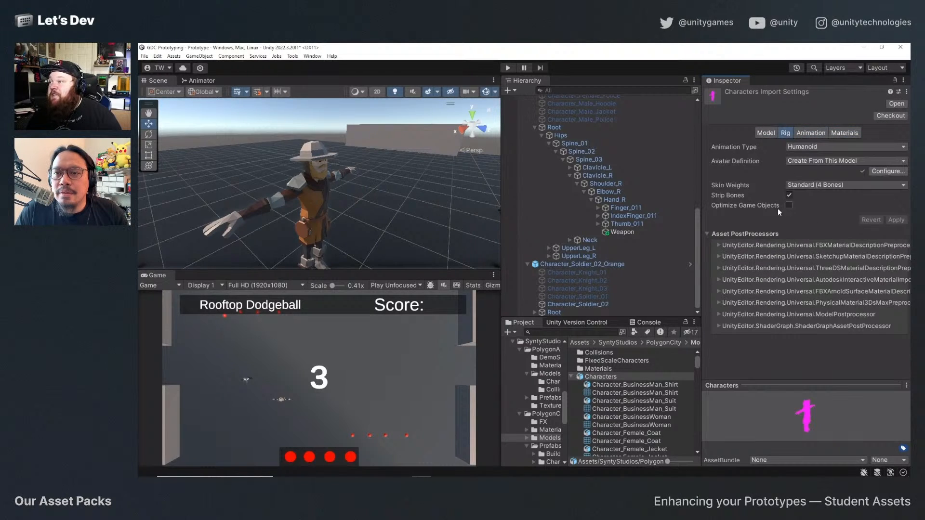
left_click(808, 135)
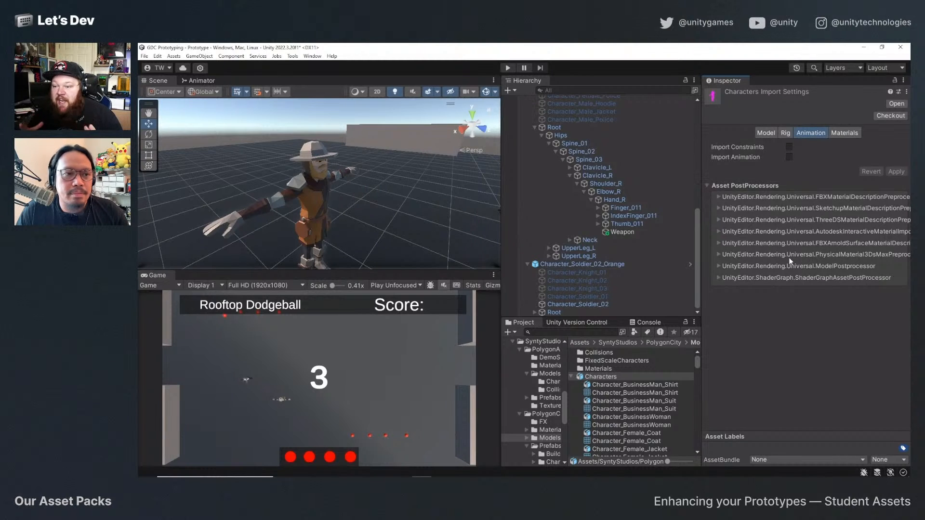
left_click(785, 133)
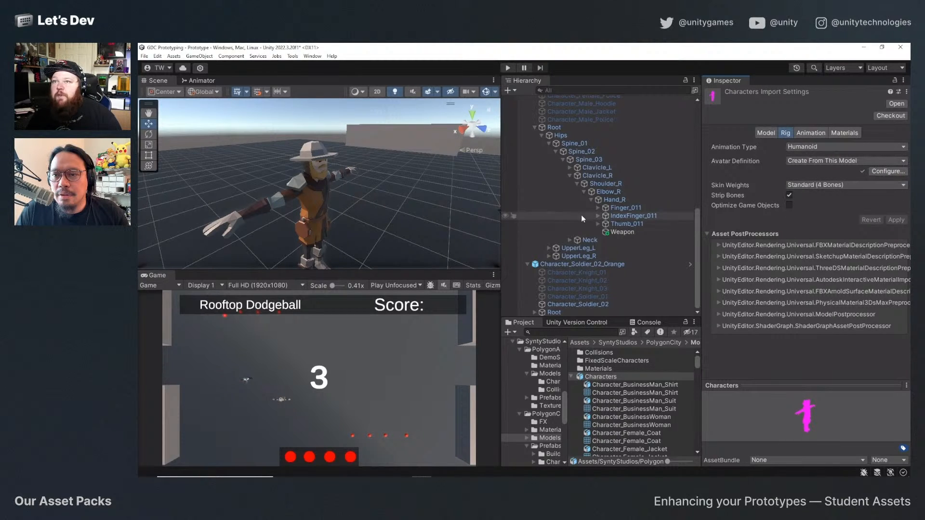
left_click(348, 214)
scroll(357, 213, "down", 3)
left_click_drag(357, 215, 401, 223, "alt")
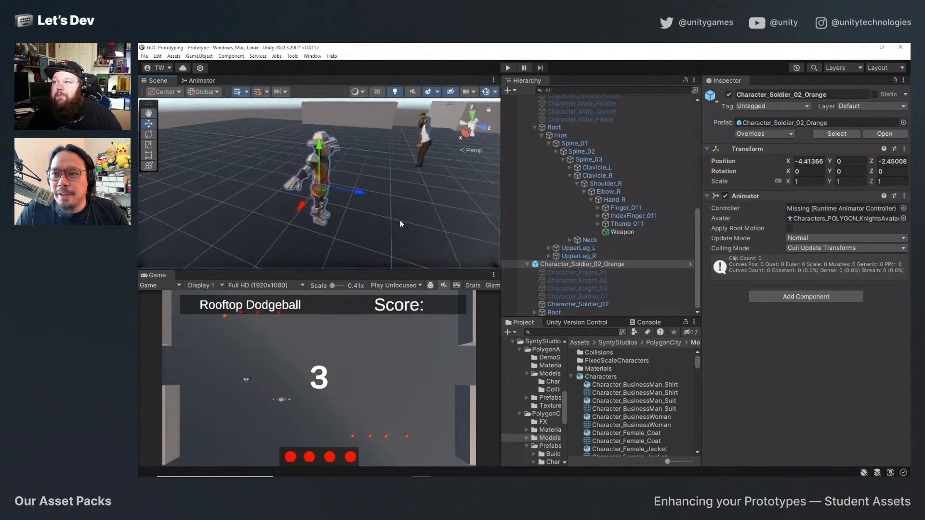
Create an animator controller named WarriorOrangeRun in the project's Animation folder and open its state graph.
left_click(571, 377)
scroll(529, 399, "up", 5)
scroll(529, 400, "up", 3)
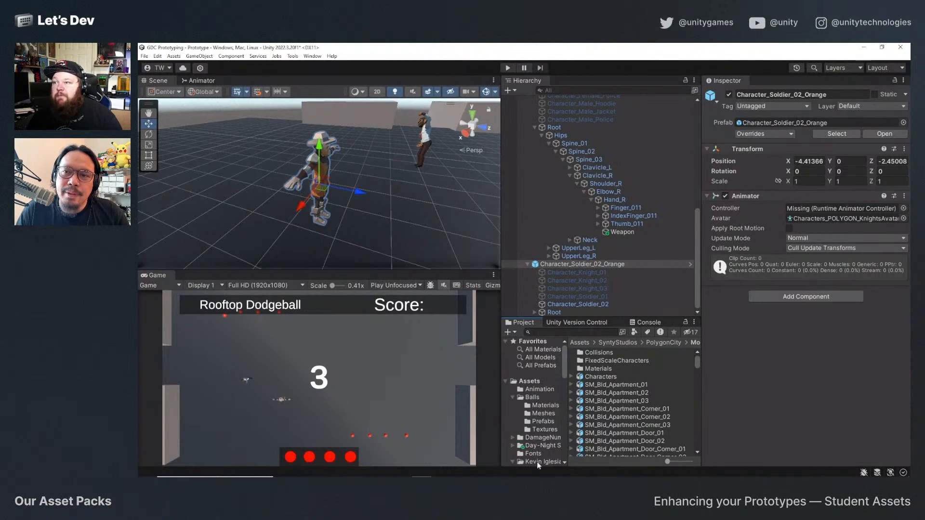
left_click(539, 389)
right_click(604, 442)
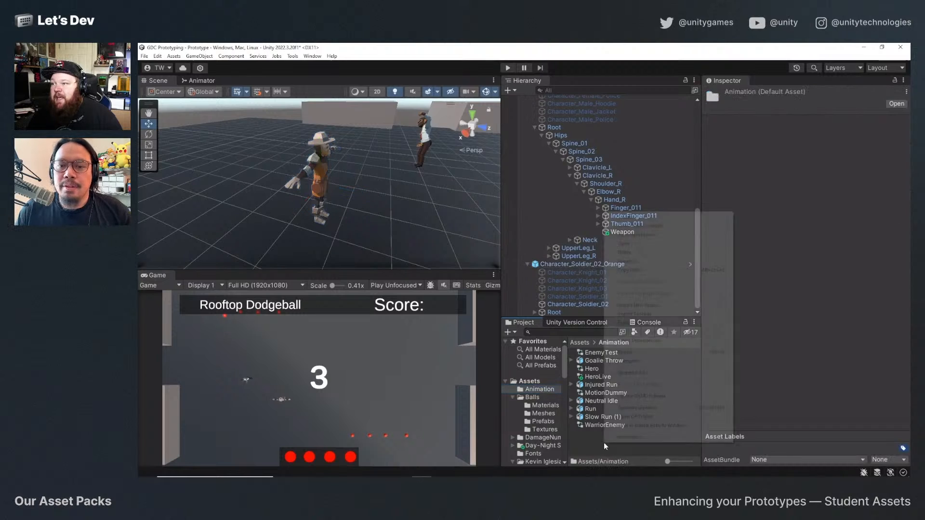
mouse_move(627, 217)
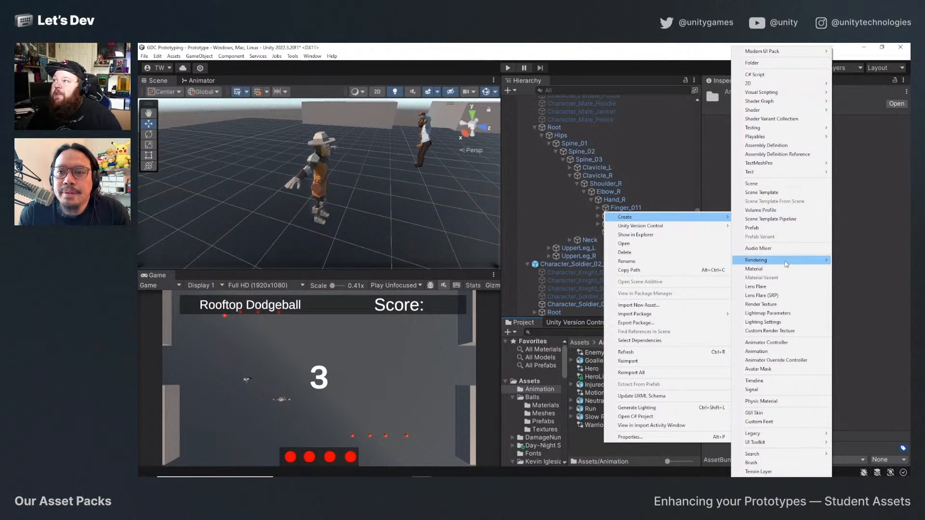
left_click(778, 349)
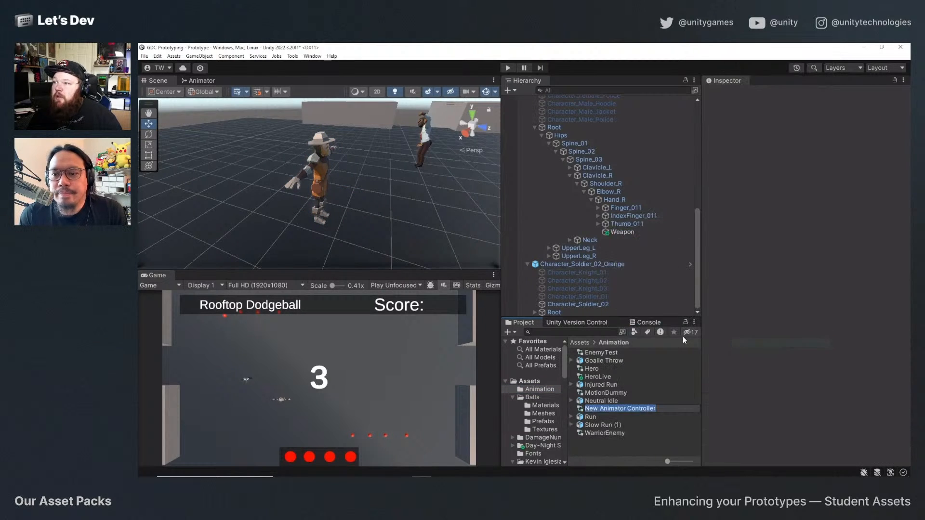
type("WarriorOrangeRun")
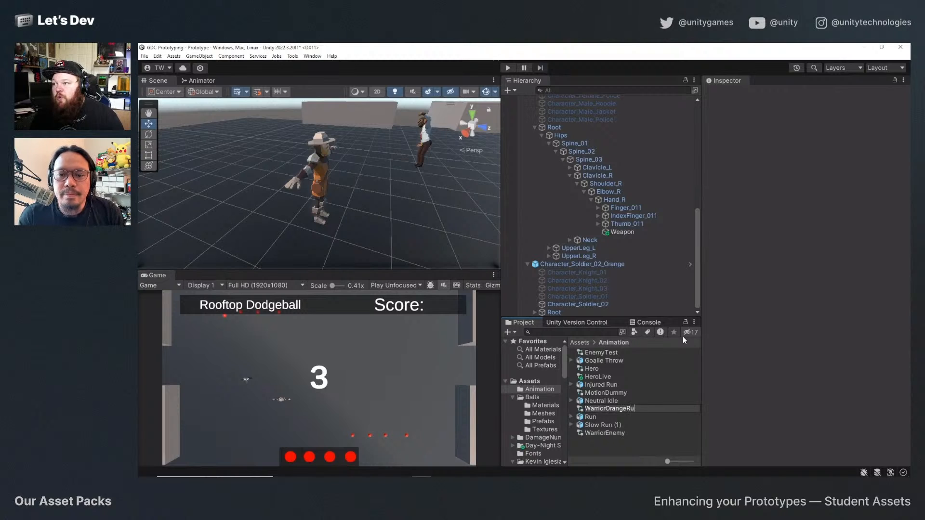
key("Return")
double_click(634, 436)
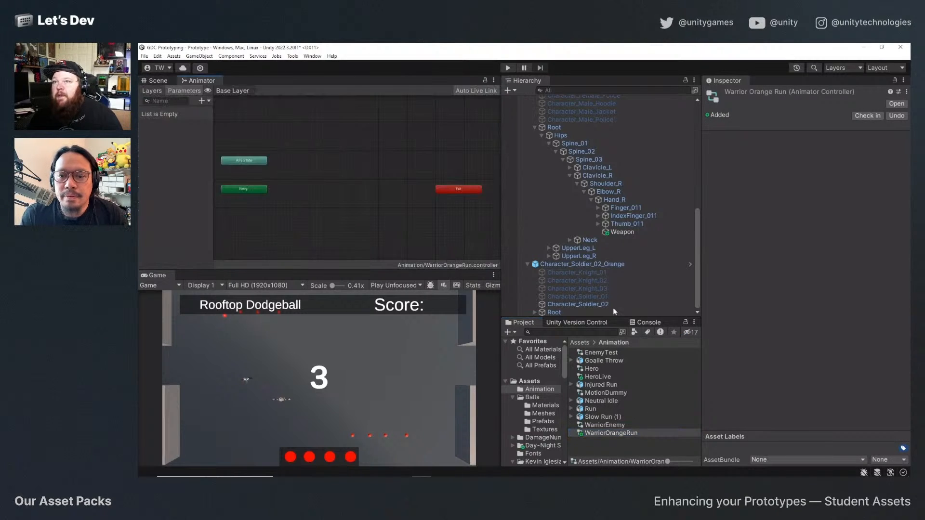
Open the Movement folder within the Basic Motions pack's Animations to find a run clip.
left_click(572, 408)
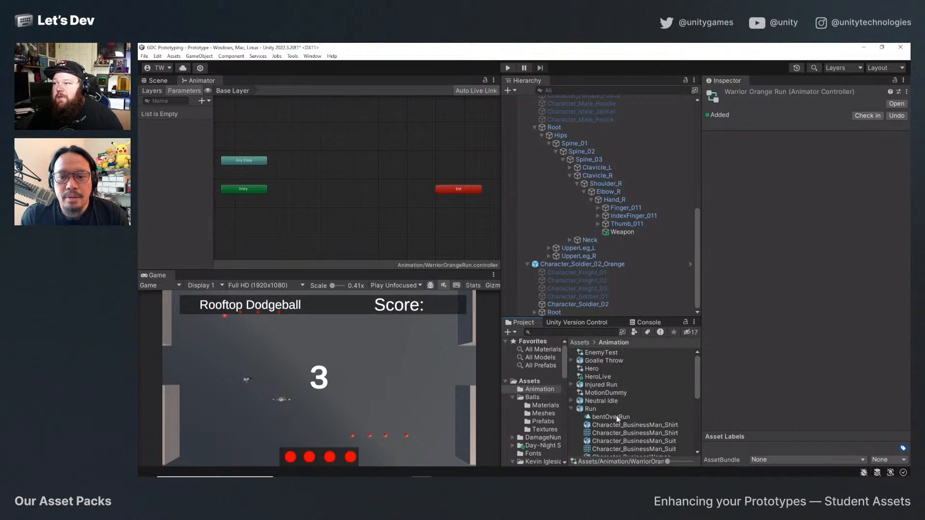
left_click(571, 409)
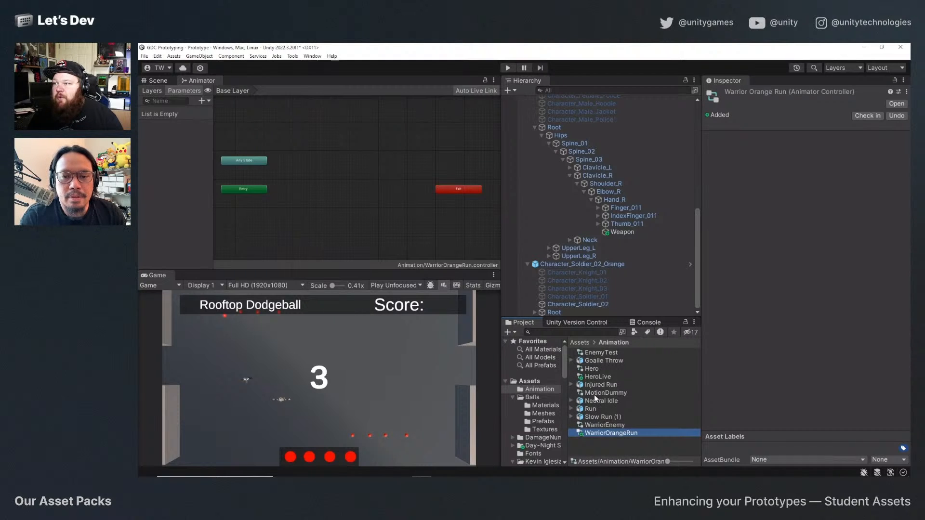
scroll(542, 443, "down", 4)
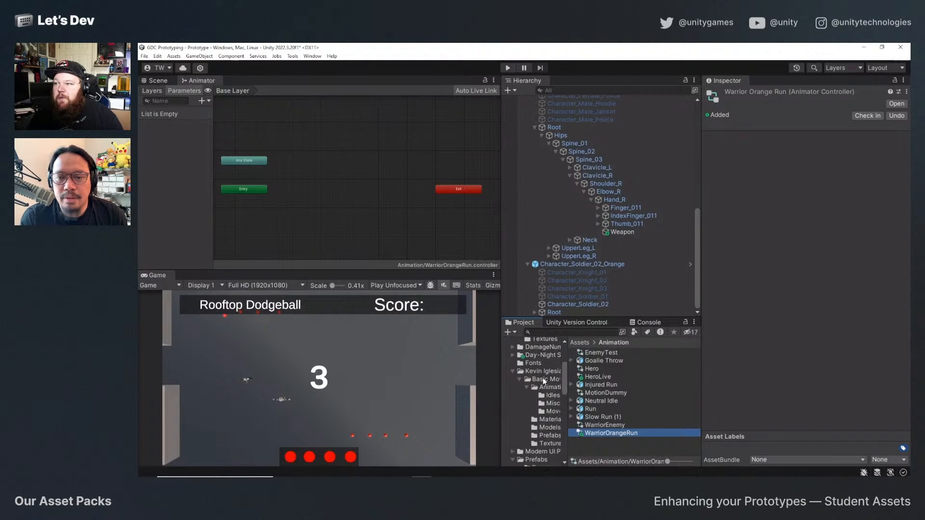
left_click(544, 372)
double_click(595, 352)
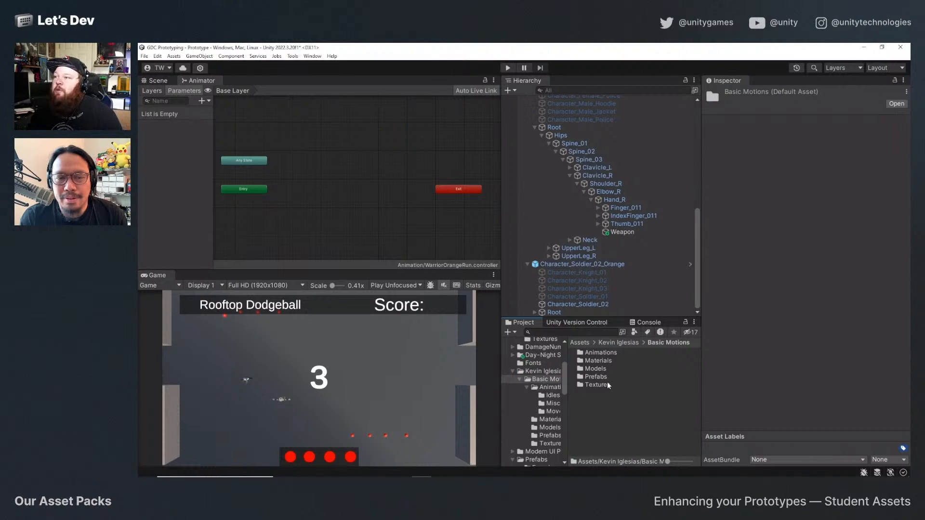
double_click(611, 352)
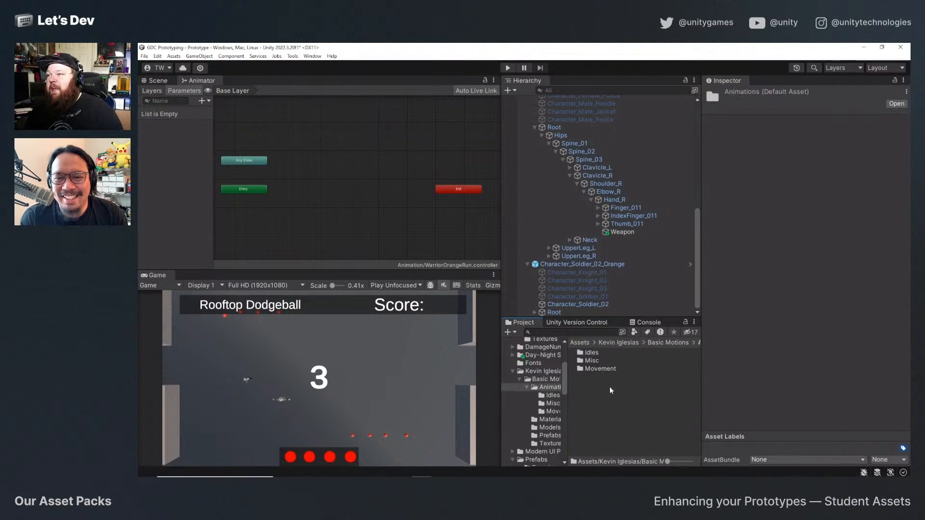
double_click(598, 369)
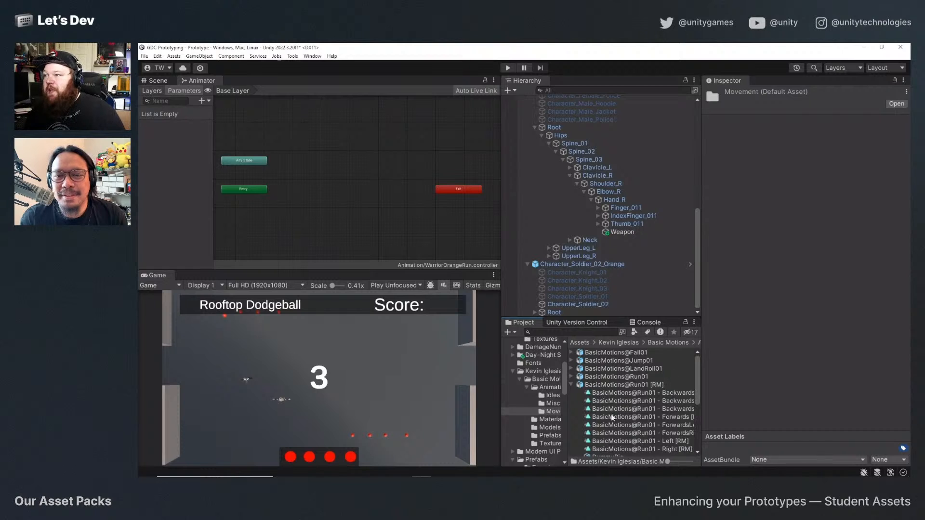
Widen the asset list and add the BasicMotions@Run01 - Forwards [RM] clip to the WarriorOrangeRun graph as its default state.
scroll(674, 438, "down", 2)
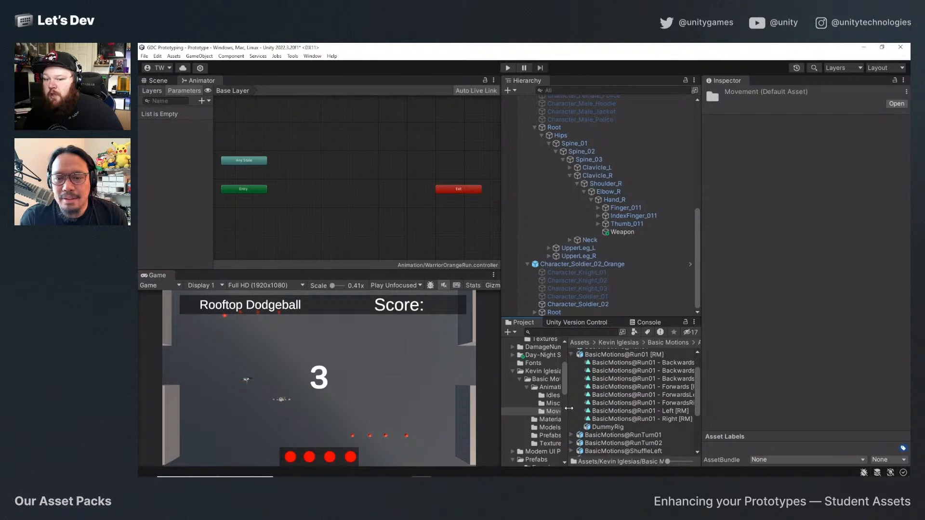
left_click_drag(567, 411, 523, 410)
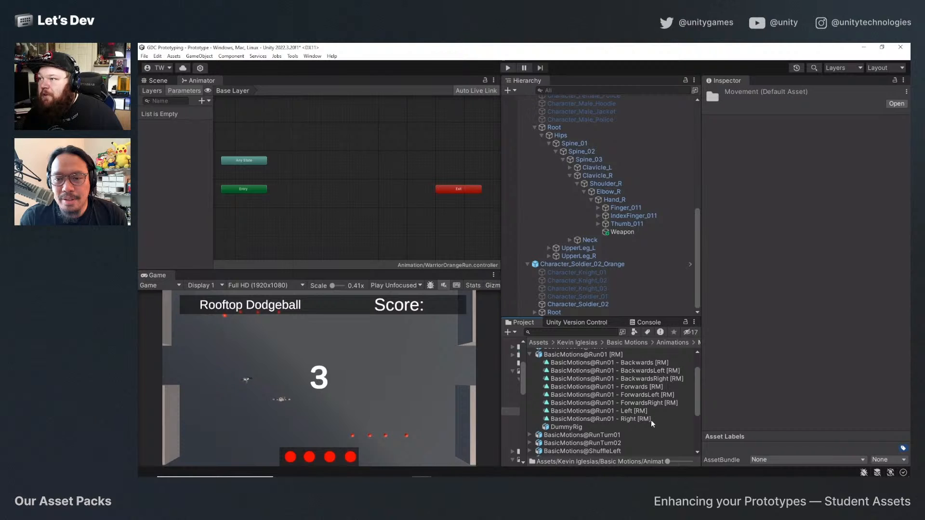
scroll(650, 418, "up", 2)
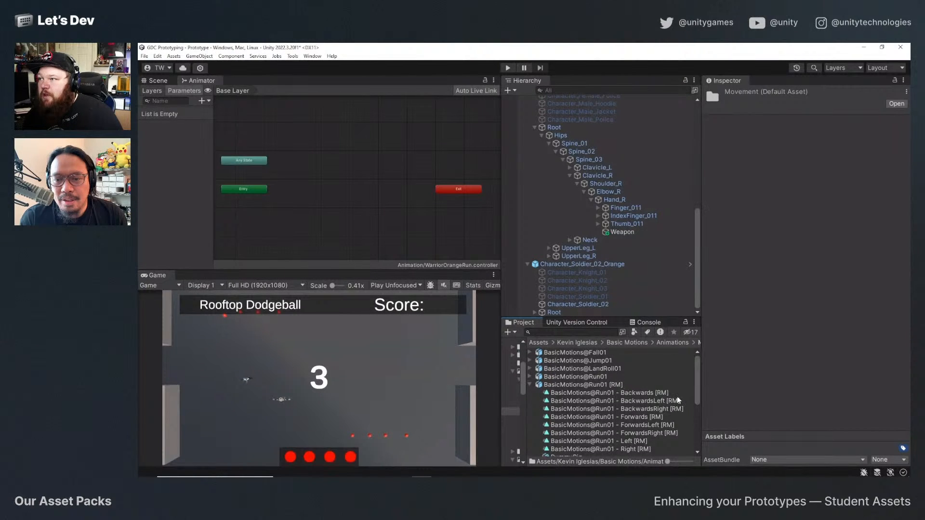
scroll(658, 404, "down", 2)
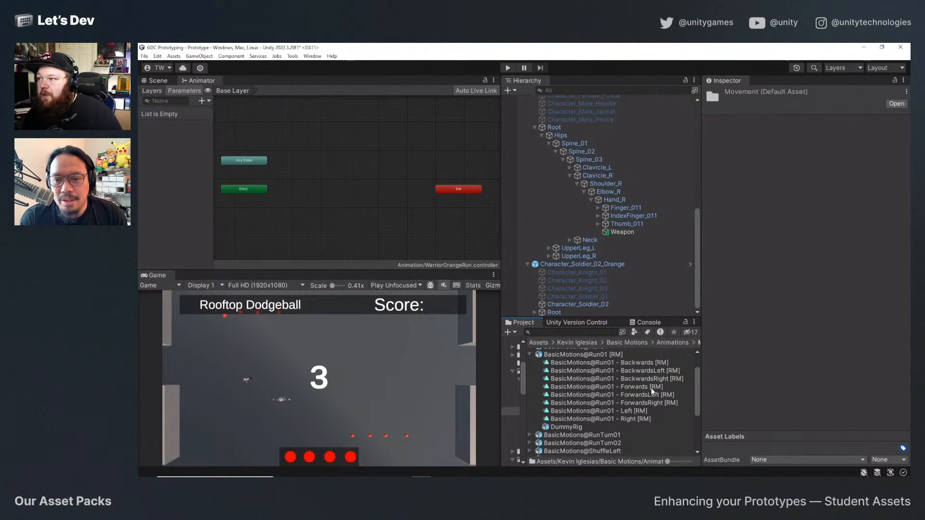
left_click_drag(652, 388, 332, 199)
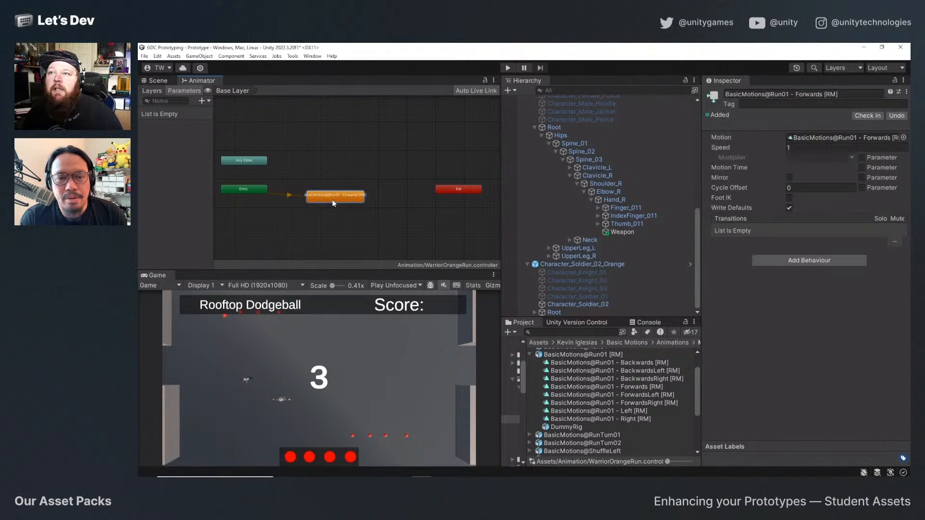
Check the loop settings of the Forwards clip in the BasicMotions@Run01 [RM] import settings and reselect its state in the graph.
left_click(580, 355)
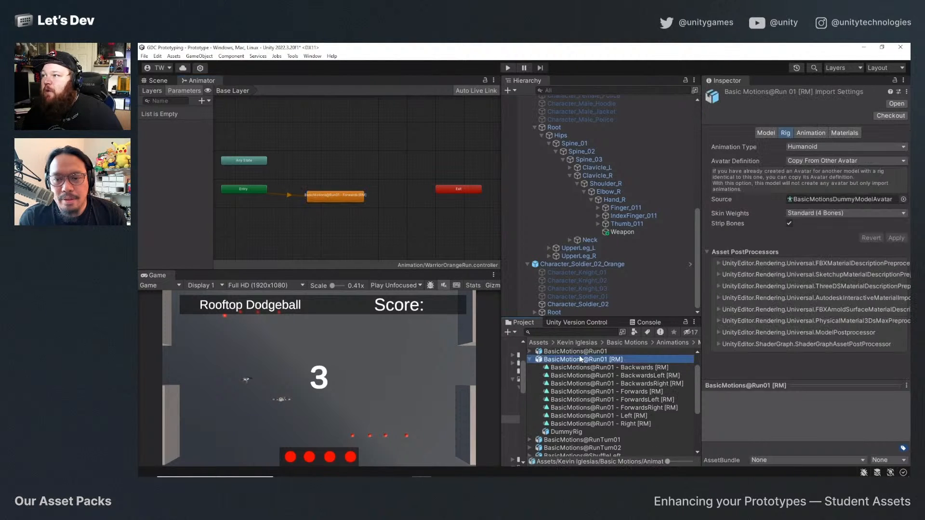
left_click(817, 133)
scroll(754, 250, "down", 10)
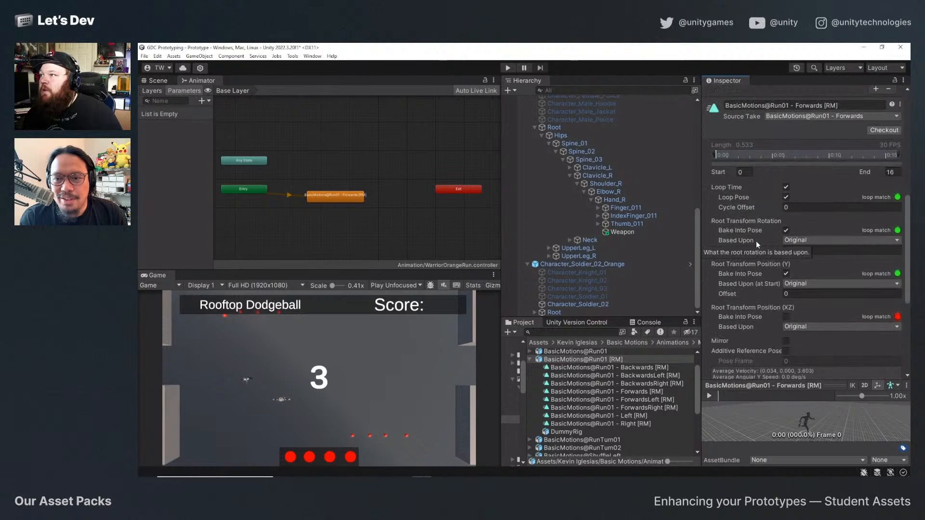
left_click(787, 188)
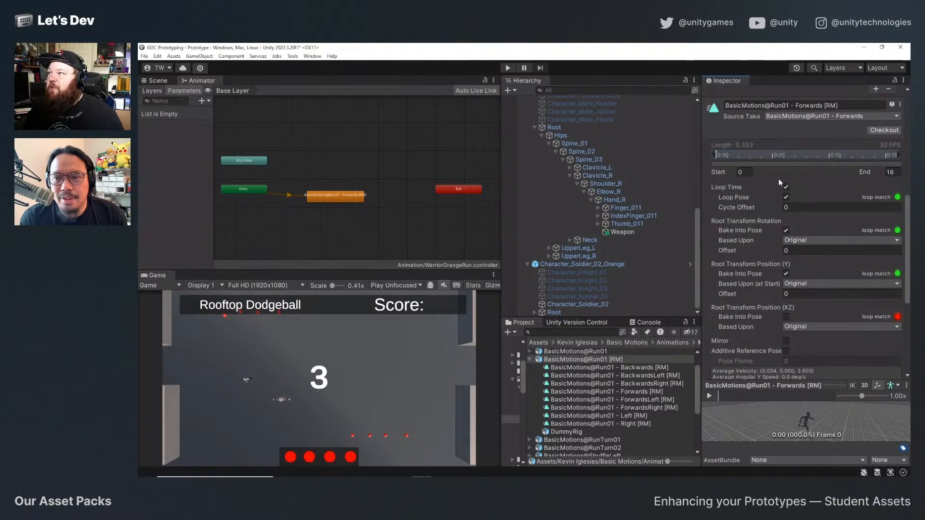
scroll(726, 225, "up", 5)
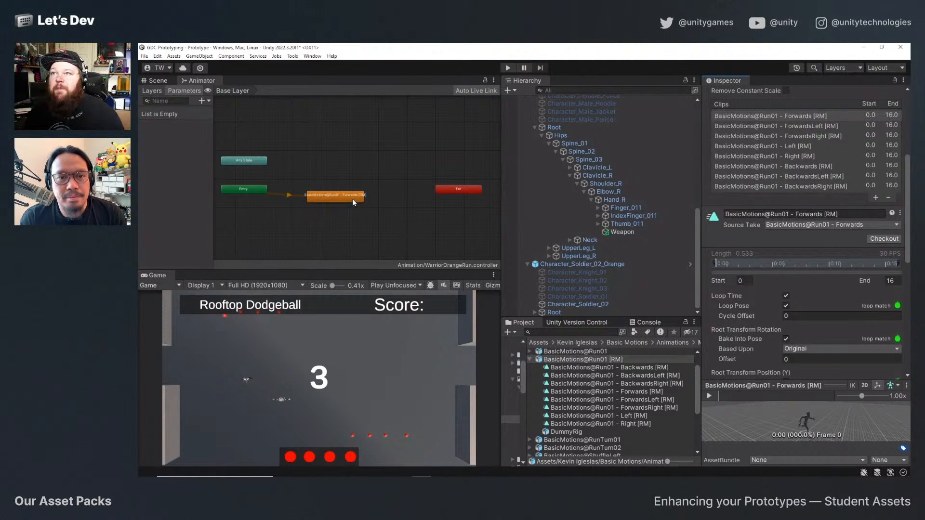
left_click(352, 196)
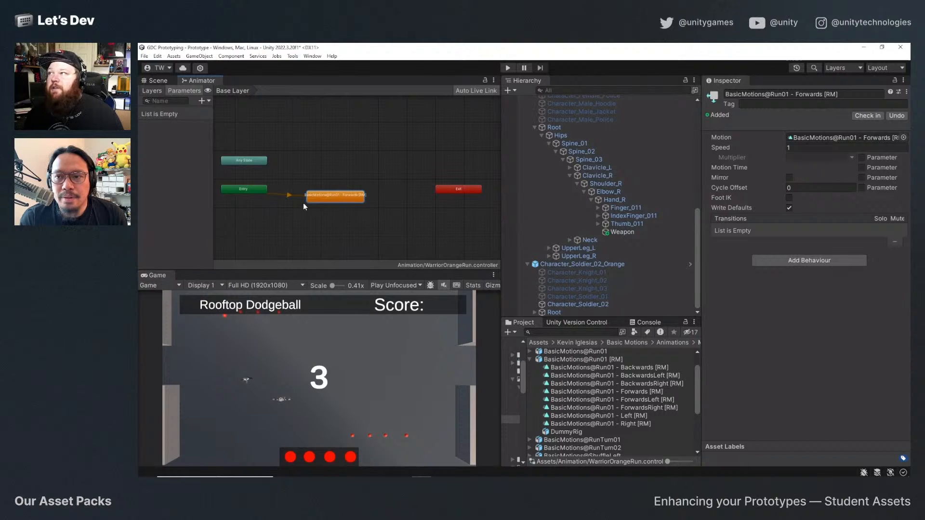
Add the Enemy script to the orange soldier in the scene and turn off gravity on its Rigidbody.
left_click(160, 81)
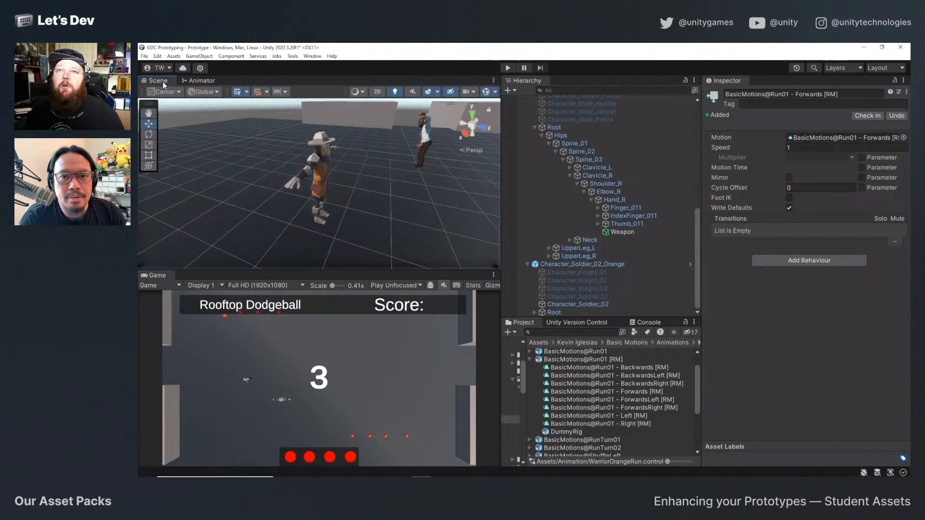
left_click(316, 157)
left_click(783, 297)
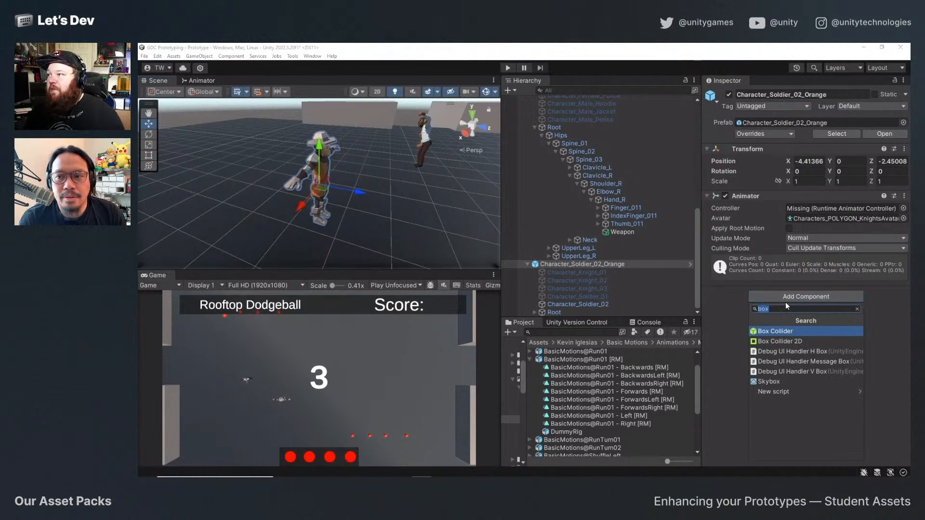
type("Enemy")
key("Return")
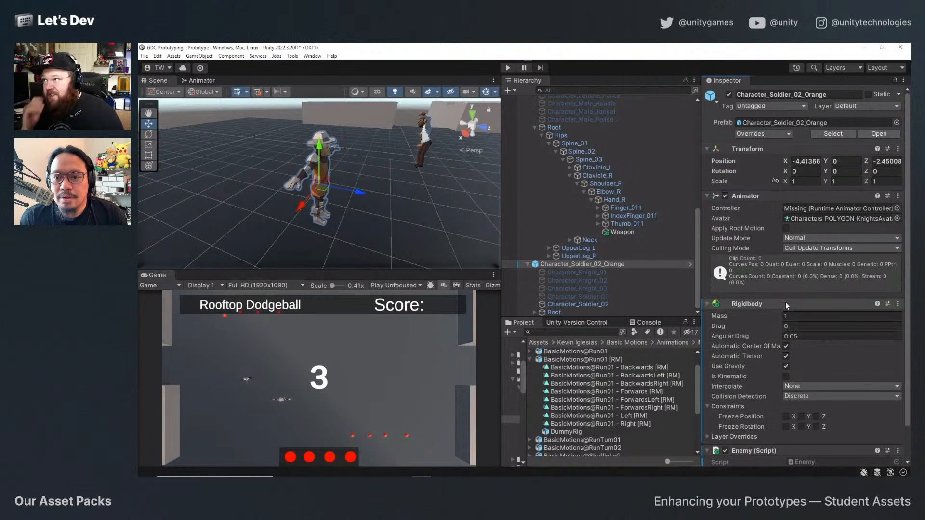
left_click(786, 366)
Set the Enemy script's speed to 2.5 and freeze the Rigidbody's Y position and its X, Y and Z rotation.
scroll(806, 342, "down", 2)
left_click(801, 436)
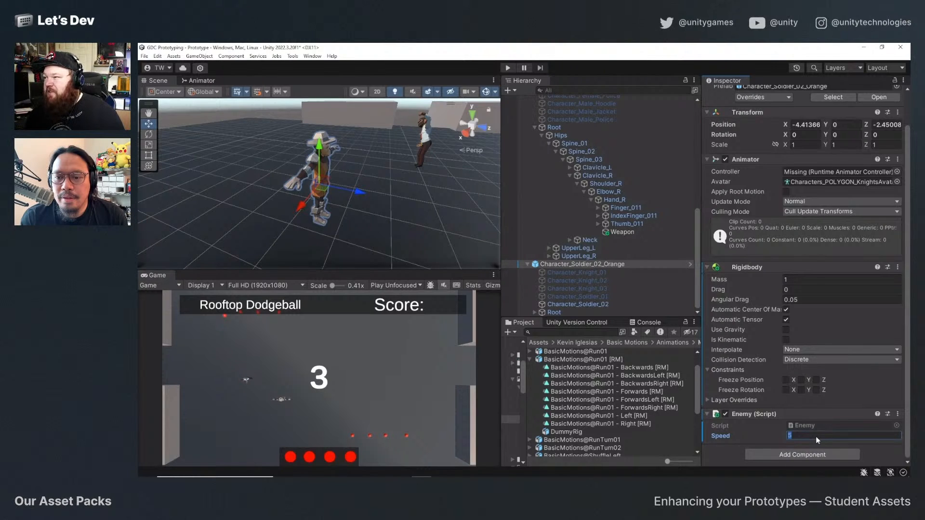
type("2.5")
key("Return")
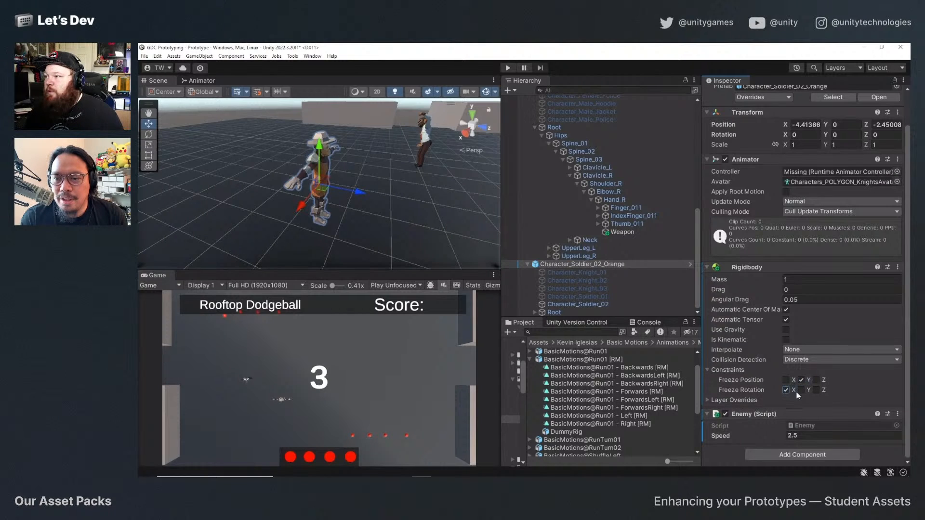
left_click(817, 390)
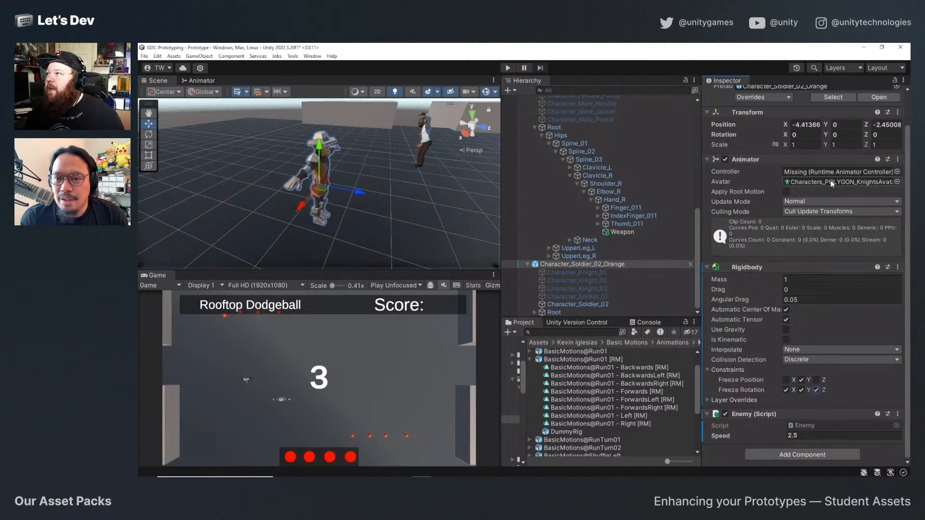
Assign WarriorOrangeRun as the controller of the orange soldier's Animator.
left_click(897, 172)
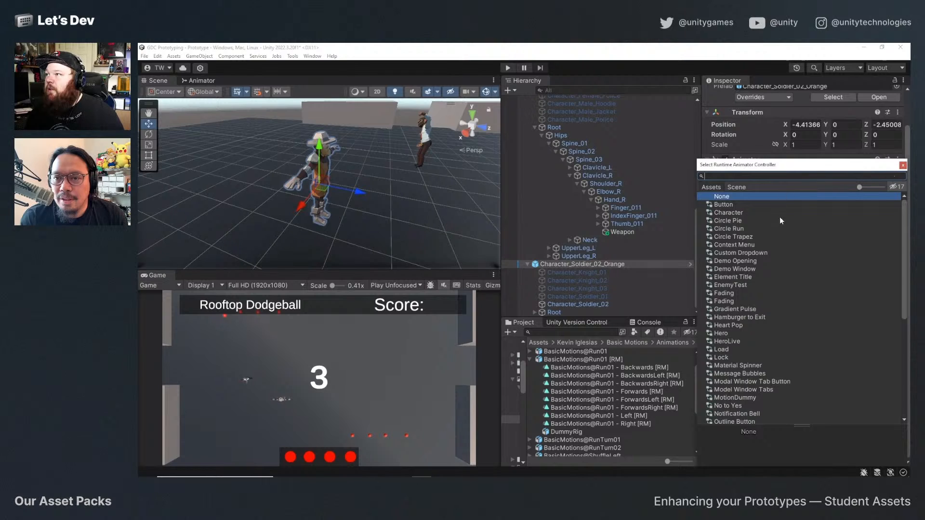
scroll(751, 272, "down", 3)
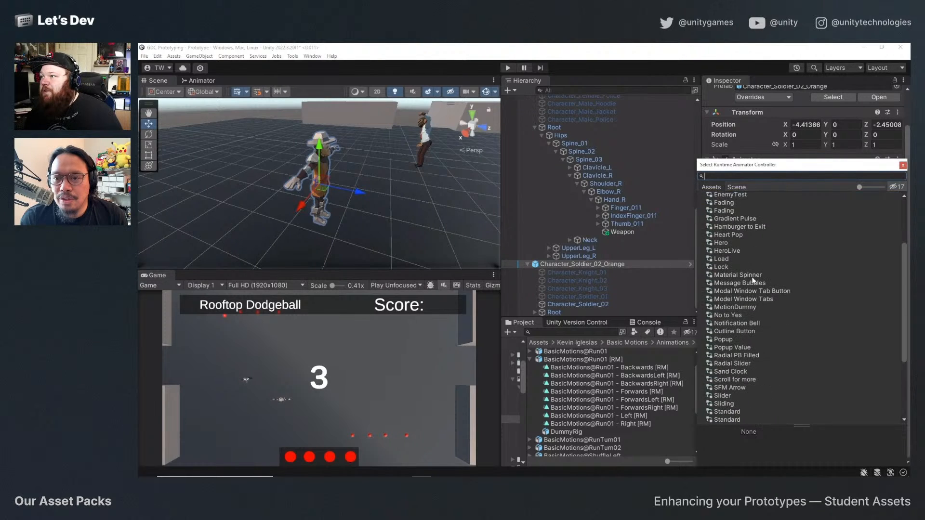
scroll(752, 280, "down", 3)
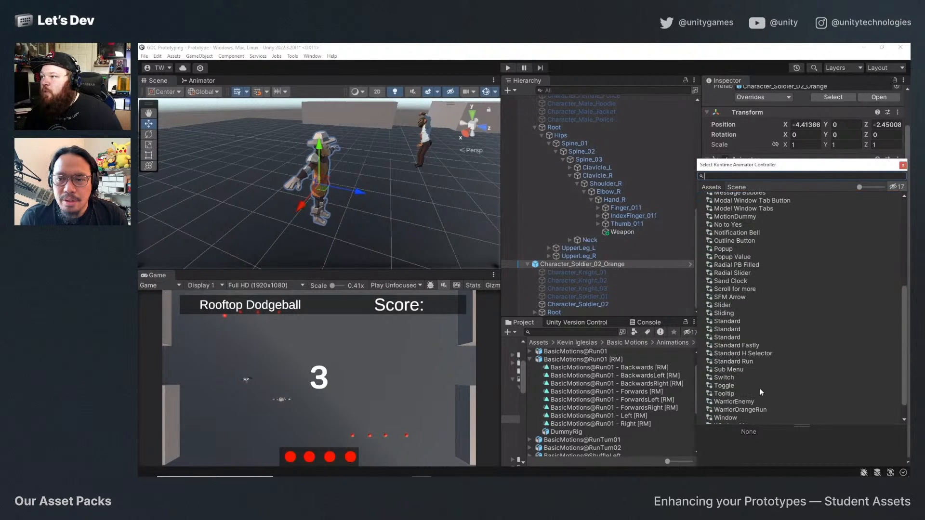
scroll(750, 366, "down", 1)
double_click(757, 391)
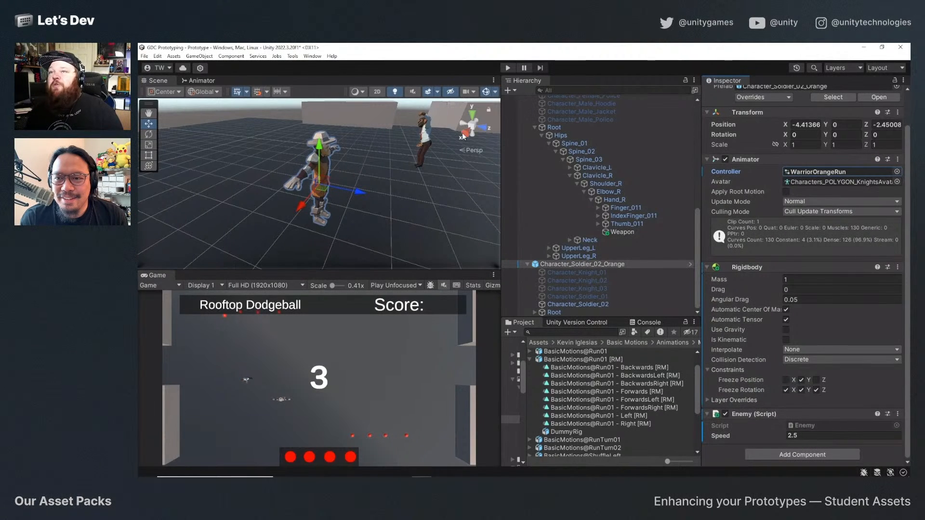
Set the orange soldier's Y rotation to -90 and move it along the X axis to about 0.887.
scroll(405, 172, "down", 5)
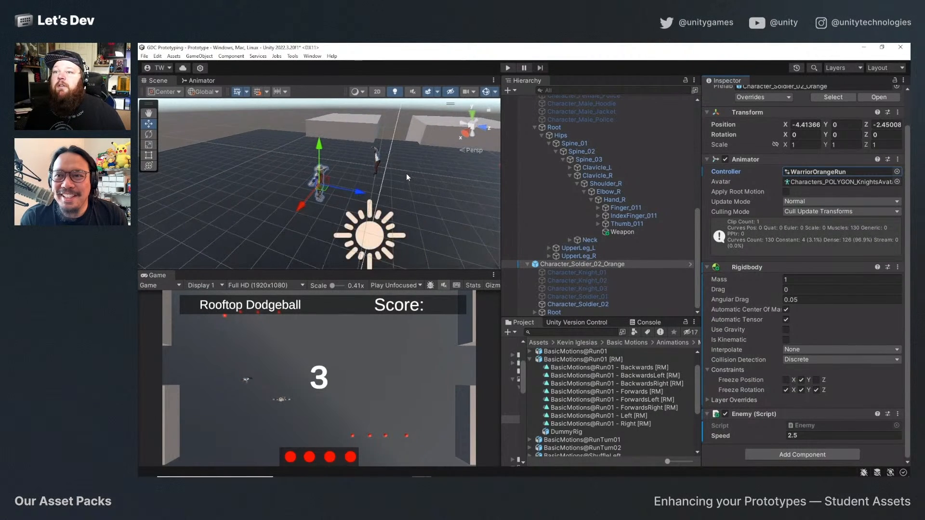
scroll(856, 129, "up", 2)
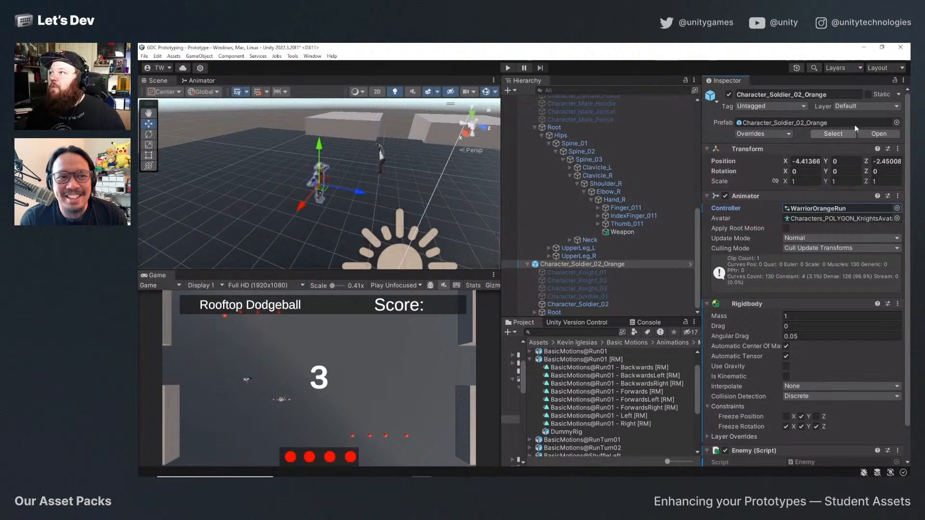
left_click(844, 172)
type("-90")
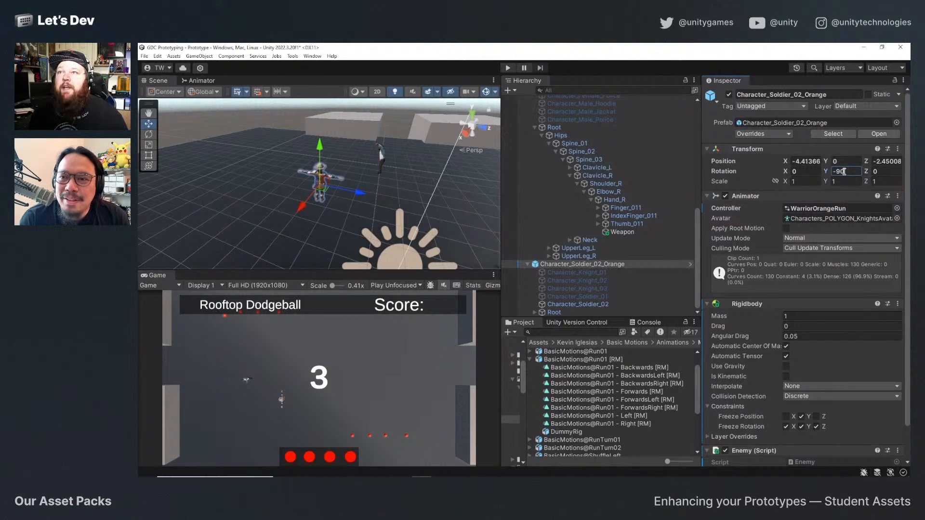
left_click_drag(303, 210, 208, 365)
Run the game briefly to watch the orange soldier's run movement and stop it again.
left_click(507, 69)
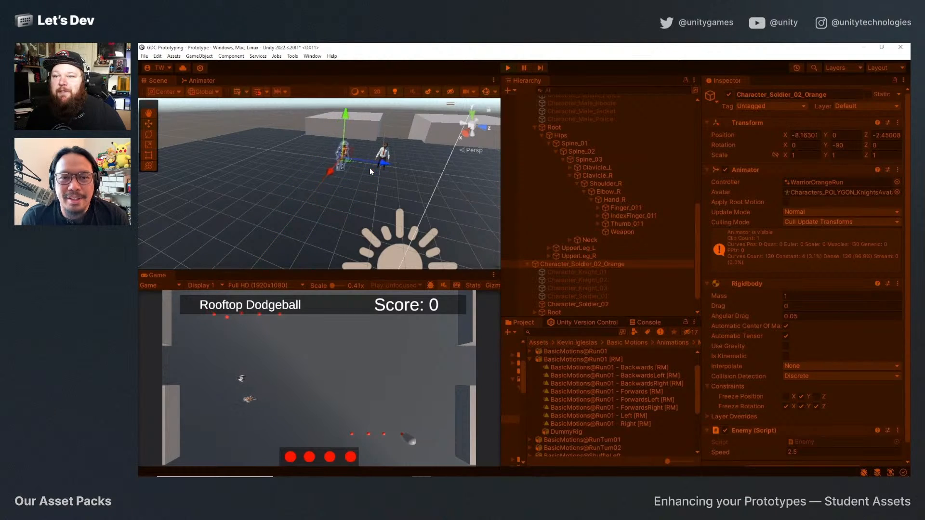
left_click(507, 68)
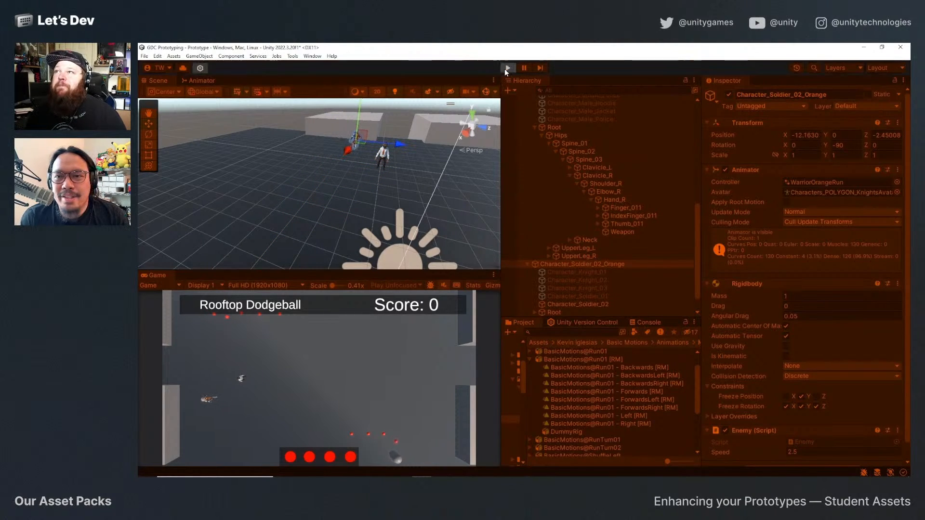
Collapse the Character_Soldier_02_Orange and Goalie Throw (1) objects in the scene hierarchy.
left_click(527, 265)
left_click(534, 175)
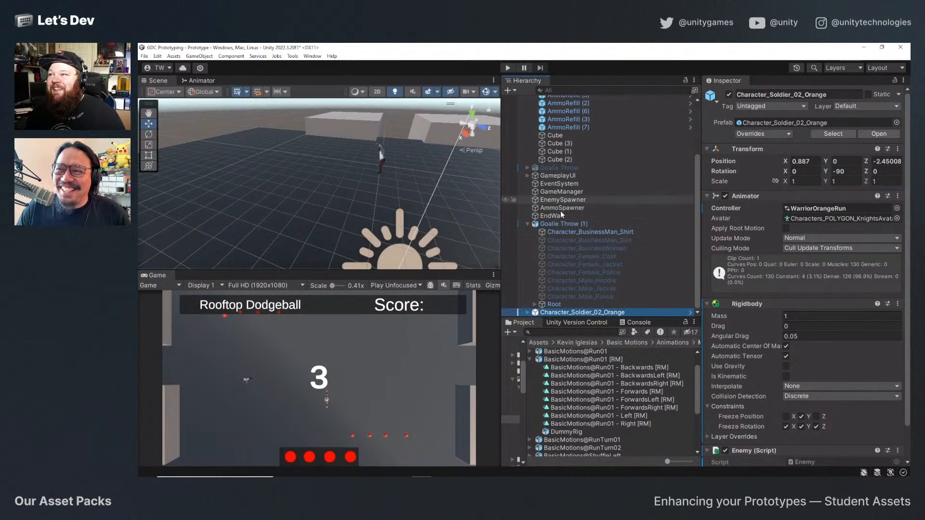
left_click(527, 225)
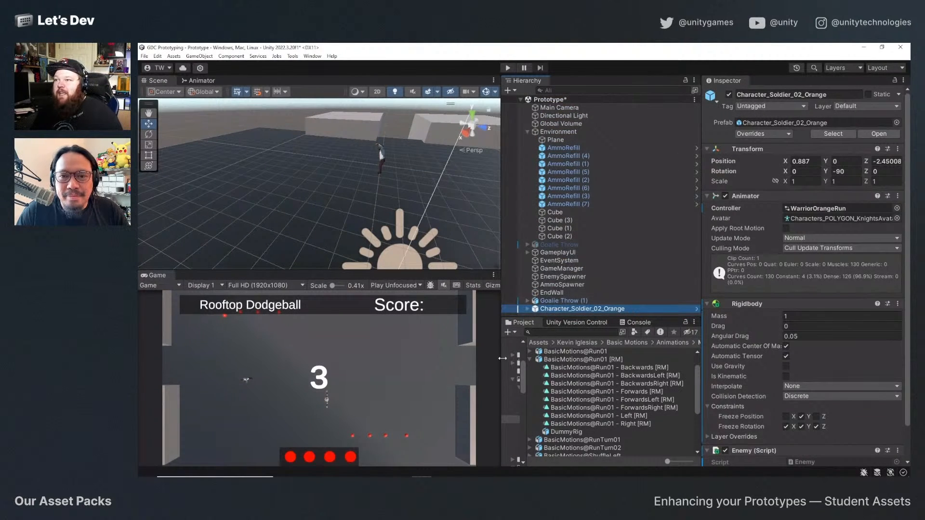
Open the Enemies folder within Prefabs and save Character_Soldier_02_Orange there as a new original prefab.
left_click_drag(527, 360, 634, 361)
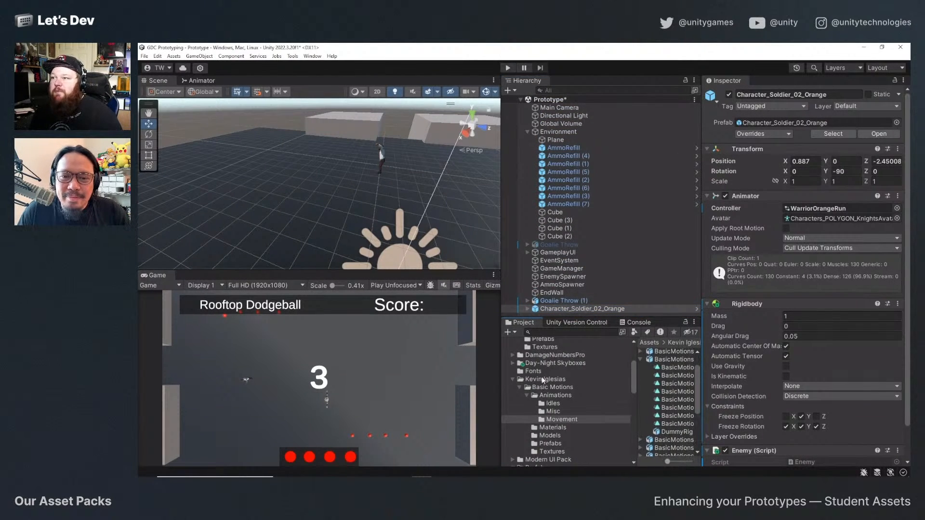
left_click(545, 422)
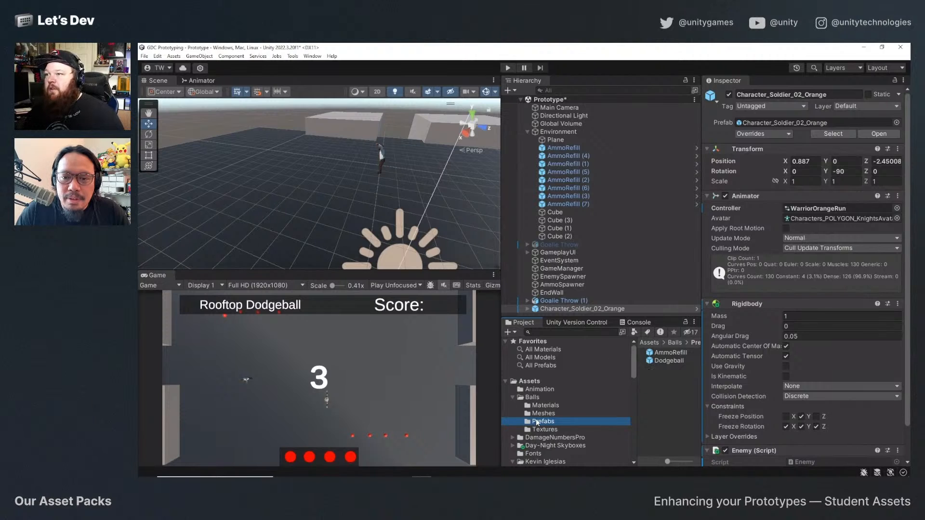
left_click(527, 382)
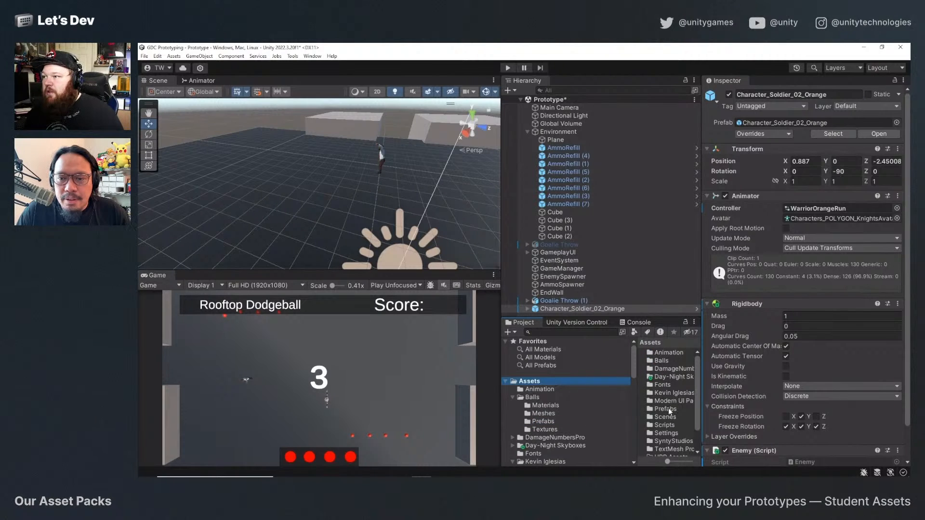
double_click(669, 409)
double_click(668, 353)
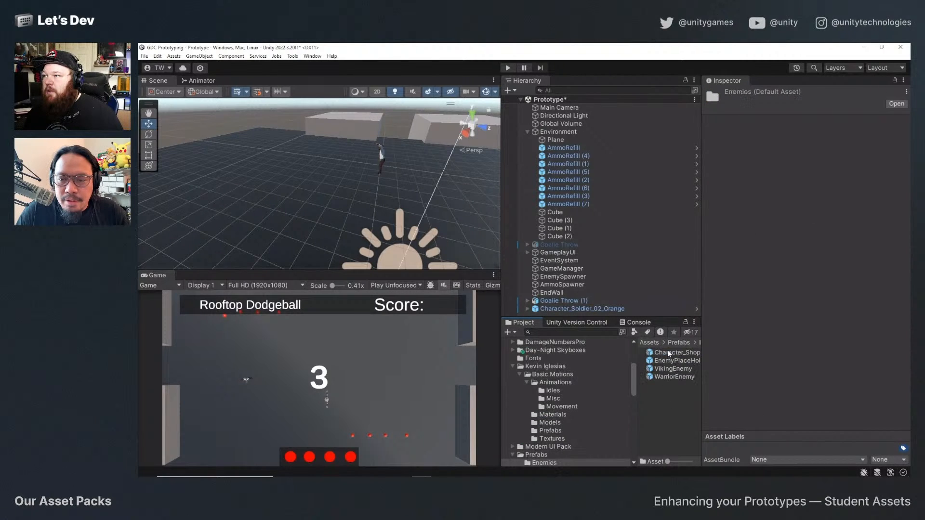
left_click_drag(551, 309, 667, 401)
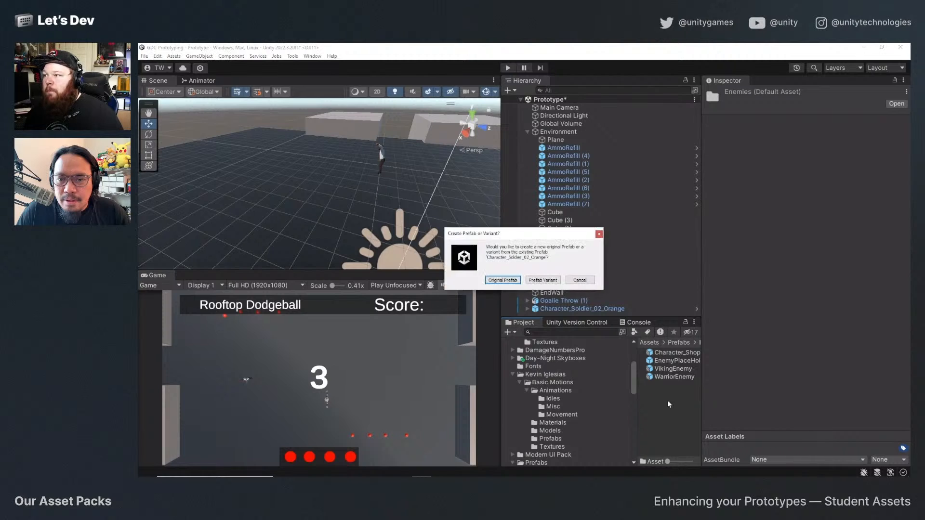
left_click(503, 280)
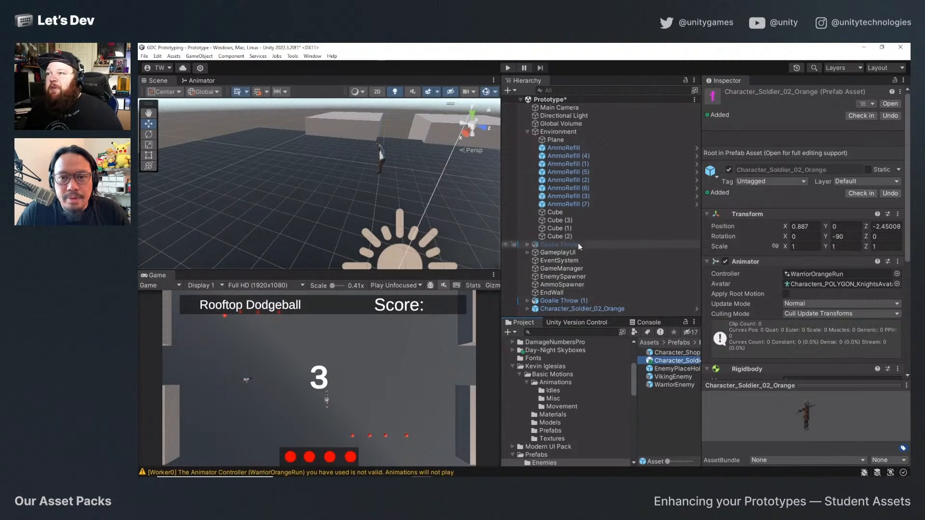
Fill the EnemySpawner's Enemies list with the Character_Shopkeeper_Black Variant, Character_Soldier_02_Orange, VikingEnemy and WarriorEnemy prefabs.
left_click(581, 277)
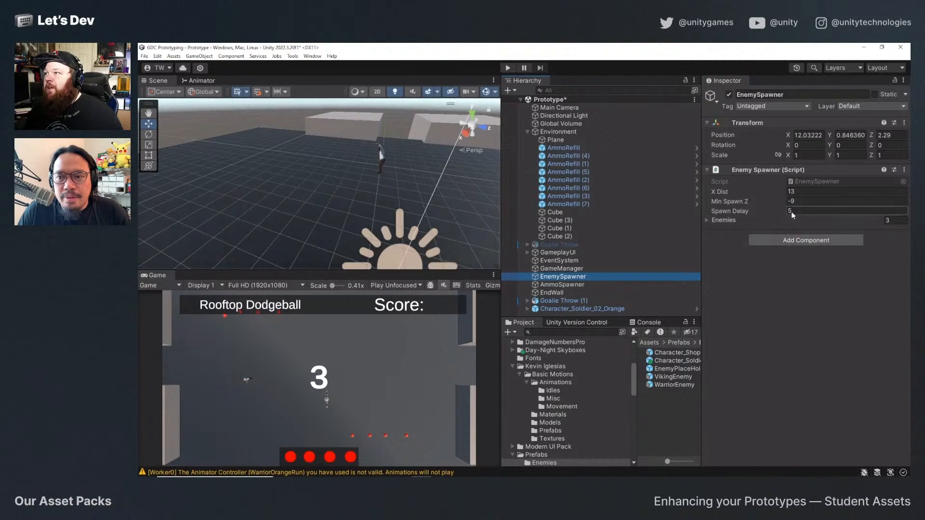
left_click(707, 220)
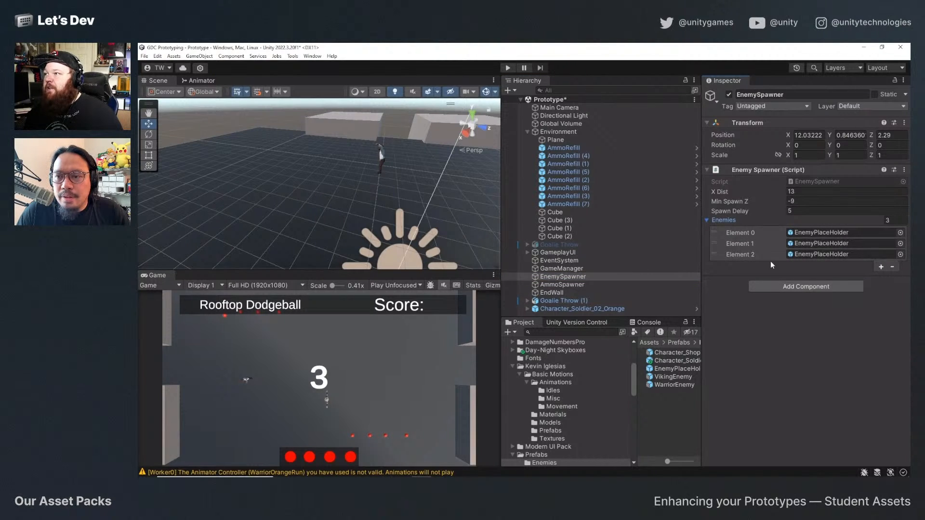
left_click_drag(823, 289, 819, 233)
left_click_drag(775, 322, 838, 244)
left_click_drag(673, 377, 730, 221)
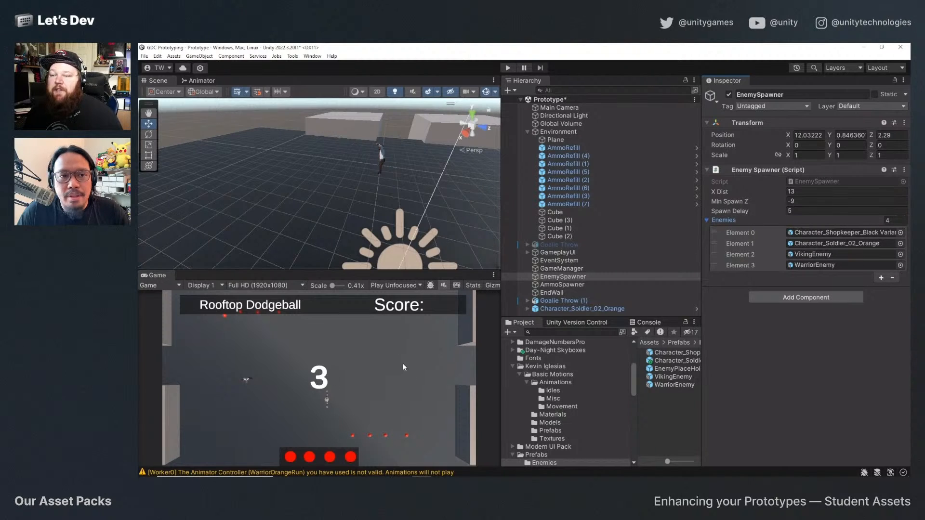
Delete the Character_Soldier_02_Orange instance from the scene.
left_click(568, 309)
key("Delete")
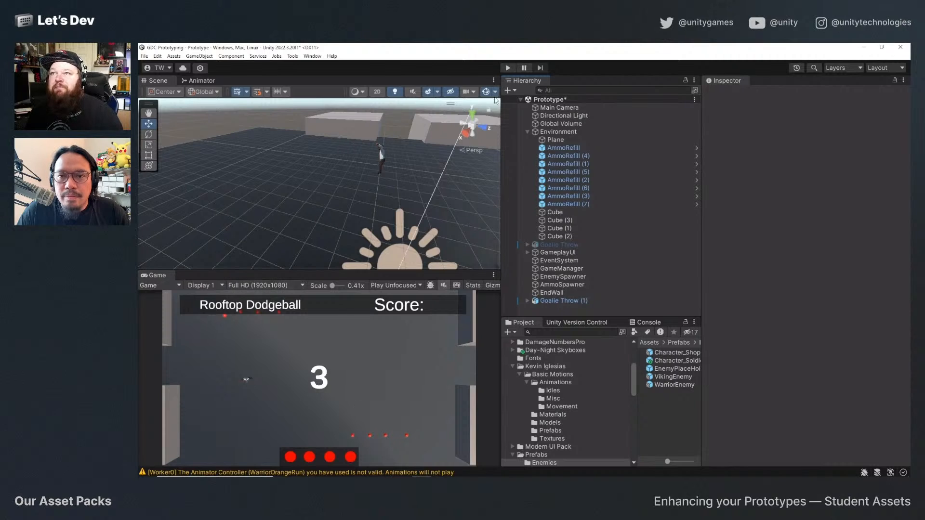
Start play mode and move the player around the court through the countdown, throwing a dodgeball once the first enemy spawns.
left_click(508, 68)
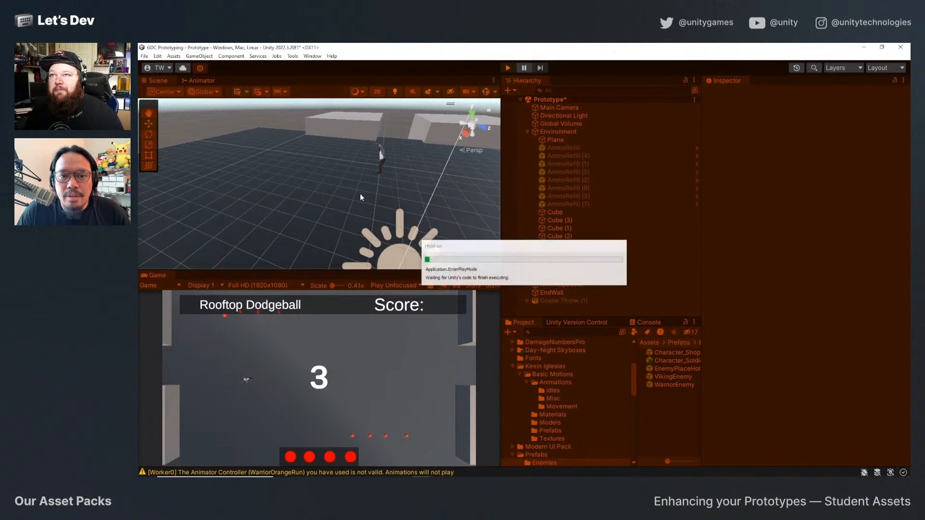
left_click(377, 181)
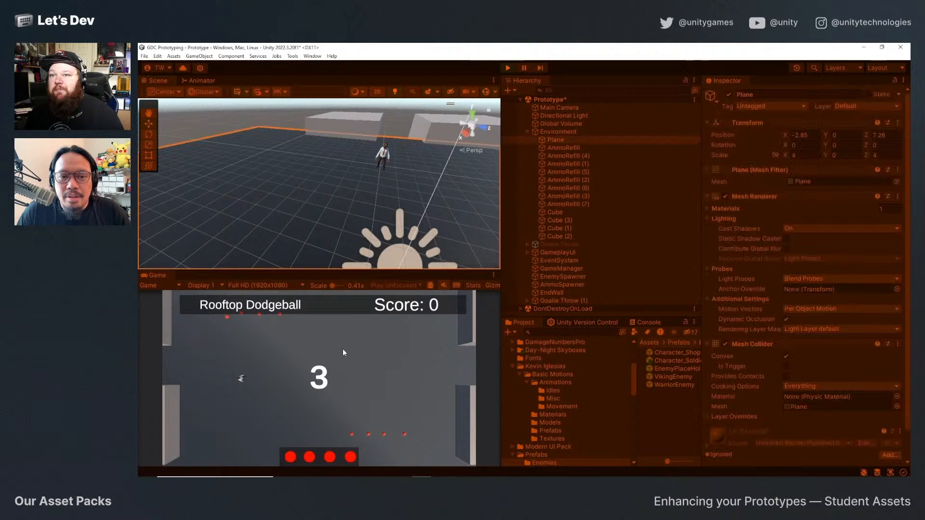
key("d")
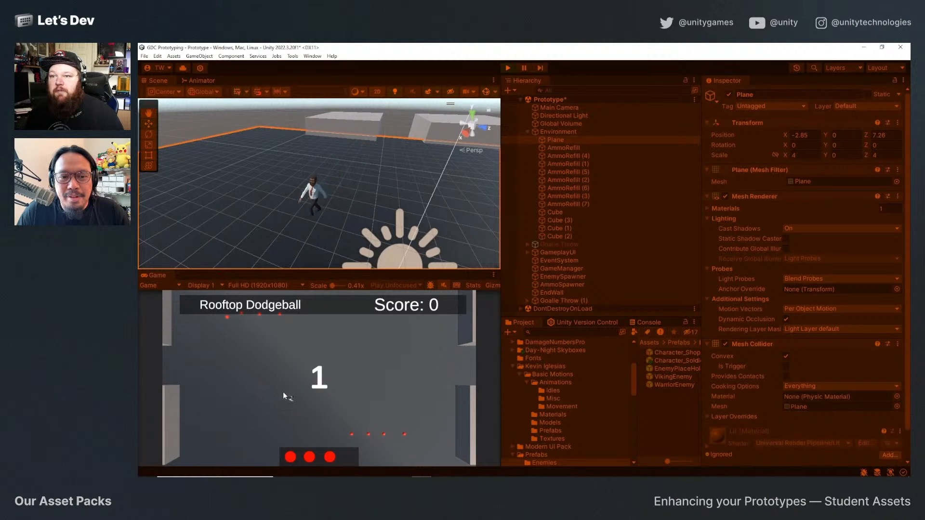
key("a")
key("w")
key("w")
key("d")
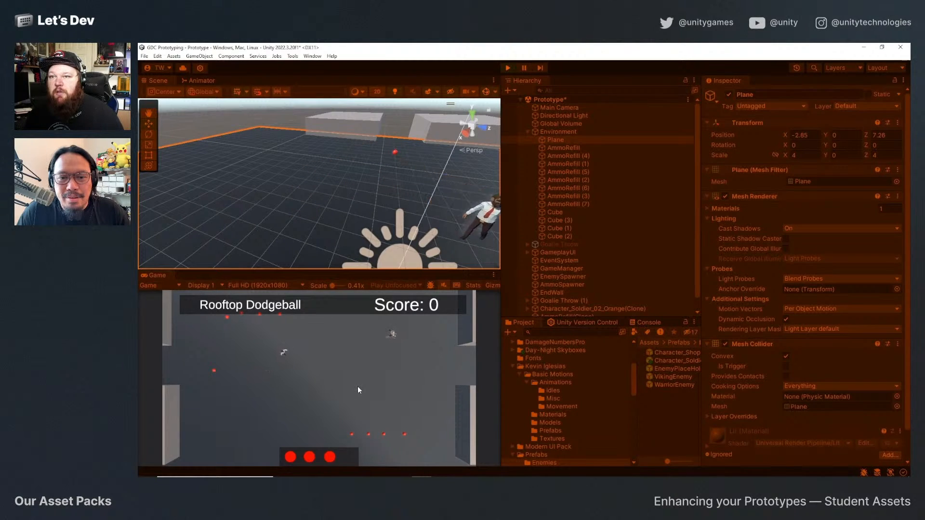
key("s")
key("d")
left_click(329, 370)
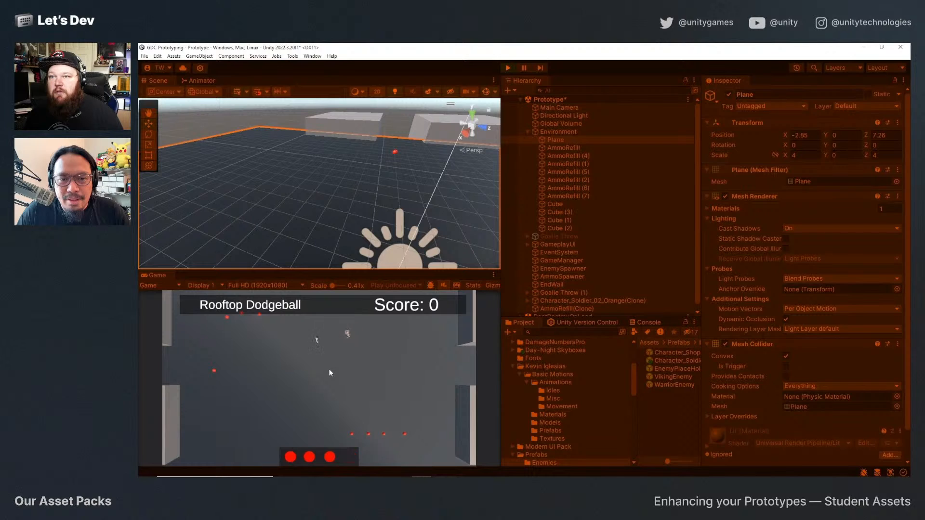
Keep dodging the spawned soldier and warrior enemies, collecting ammo and throwing balls to check their run animations, and exit play mode.
key("a")
key("s")
key("w")
key("a")
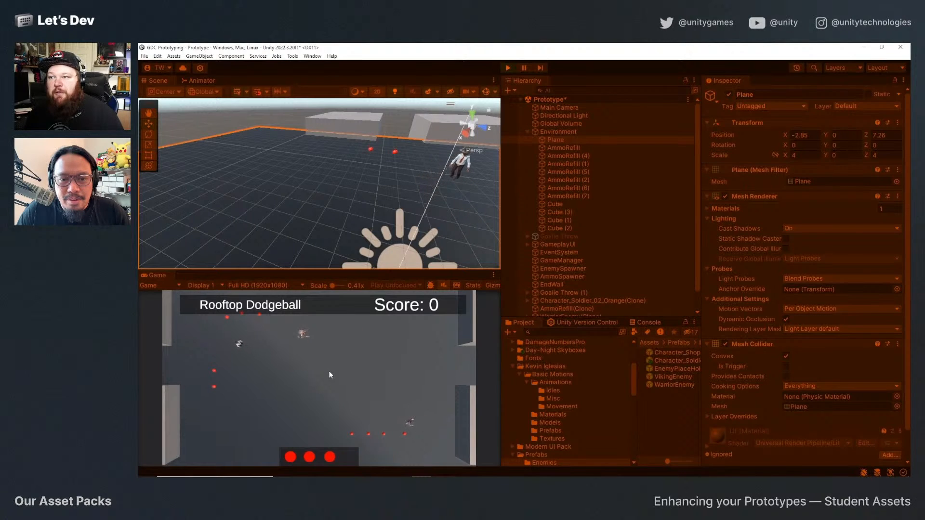
key("s")
key("d")
key("w")
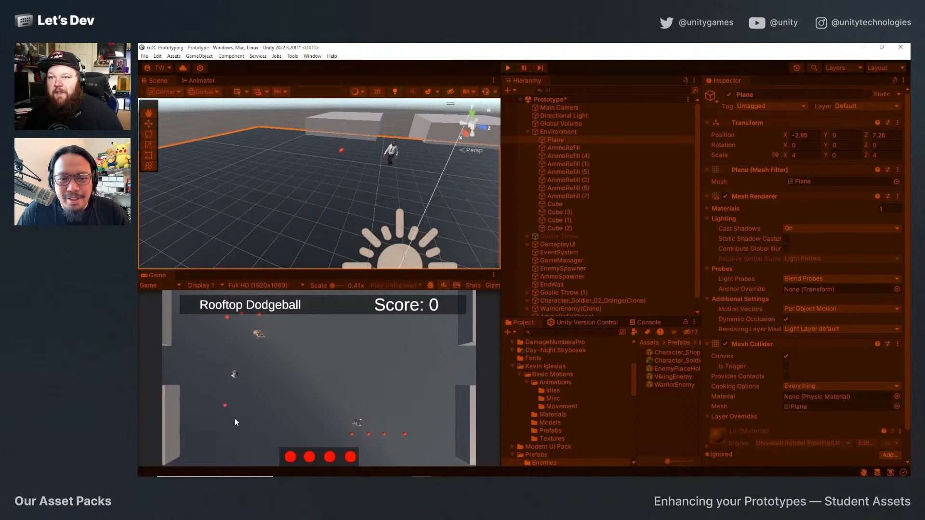
key("a")
key("s")
key("d")
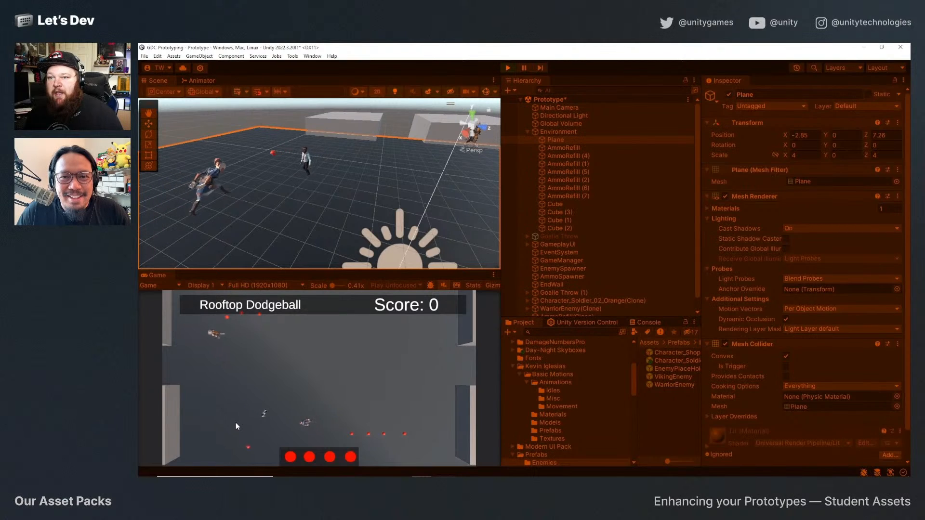
left_click(236, 423)
key("w")
key("a")
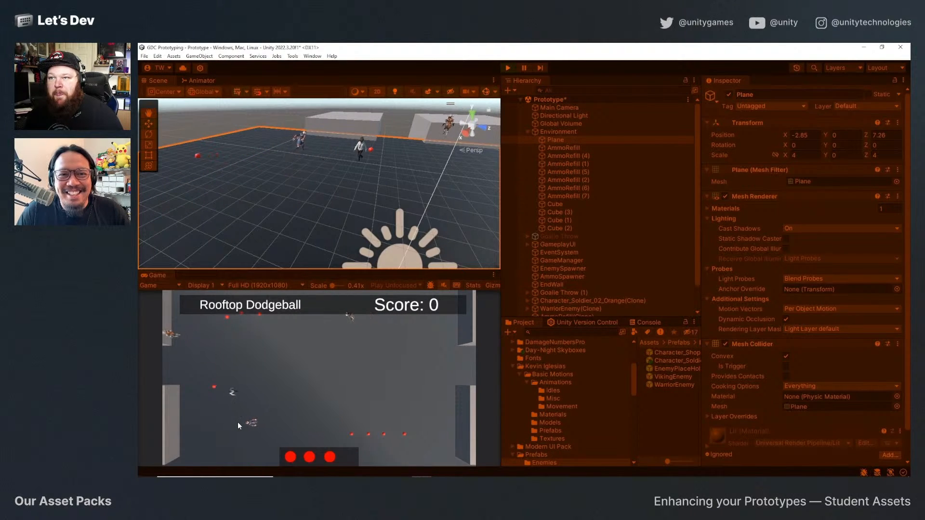
key("d")
key("a")
key("d")
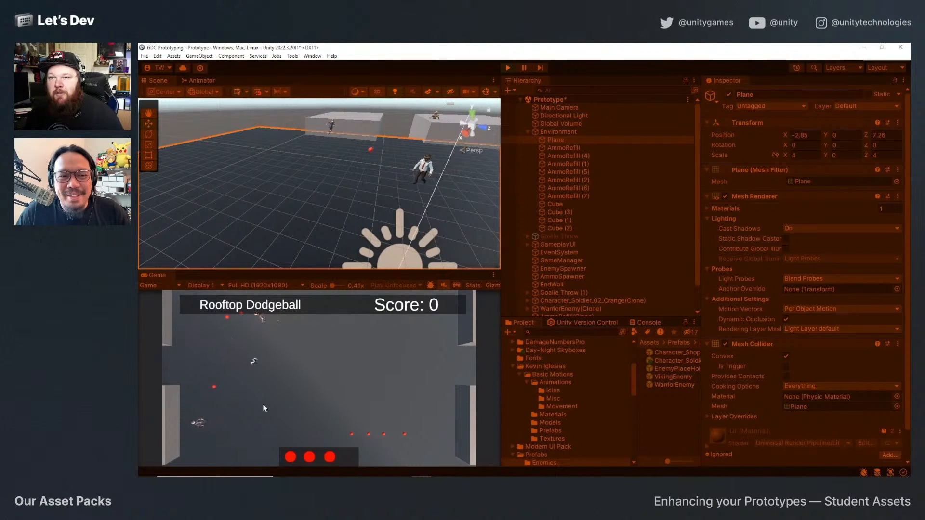
left_click(508, 68)
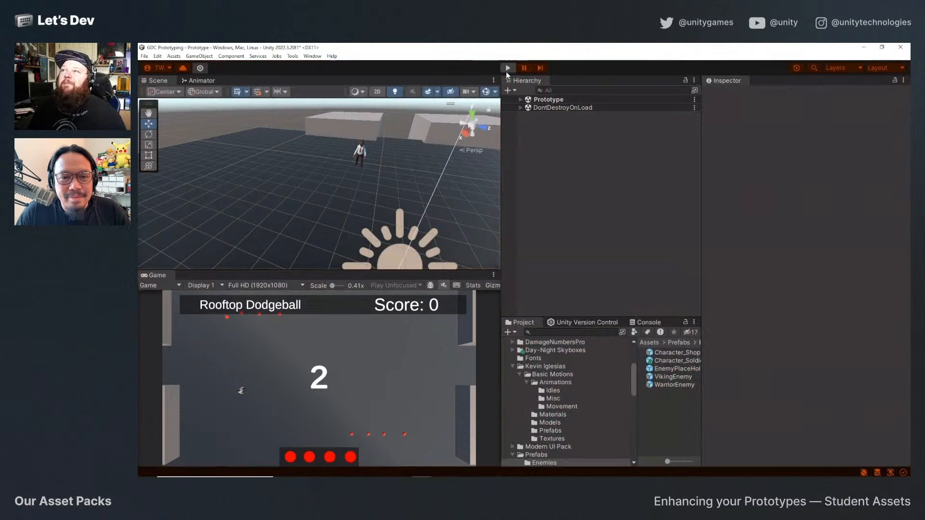
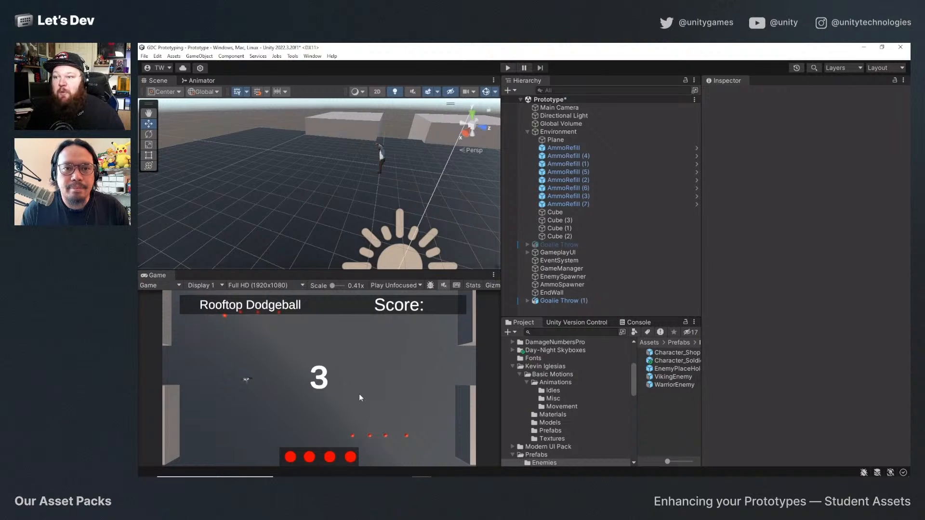
Select and frame an AmmoRefill ball near the court wall and review its renderer, collider, rigidbody and material settings.
scroll(303, 191, "down", 3)
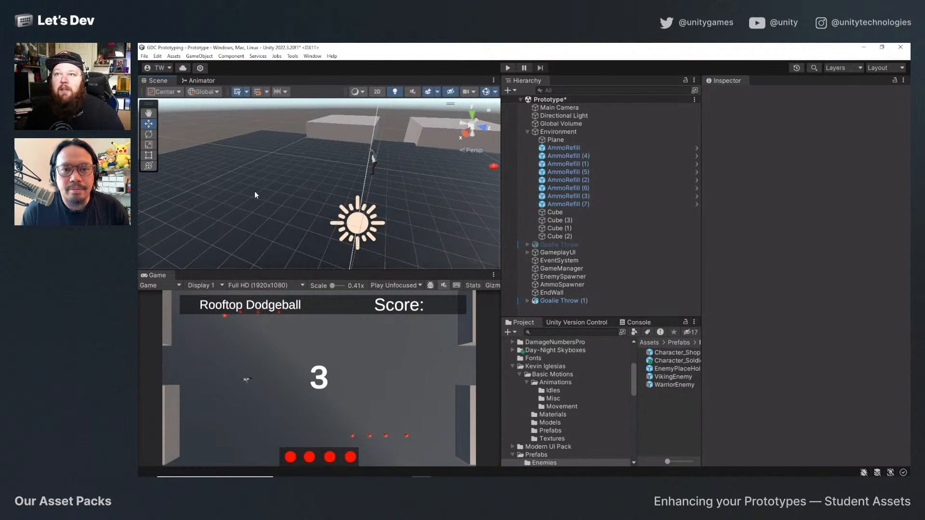
middle_click_drag(232, 200, 205, 211)
left_click(472, 180)
key("f")
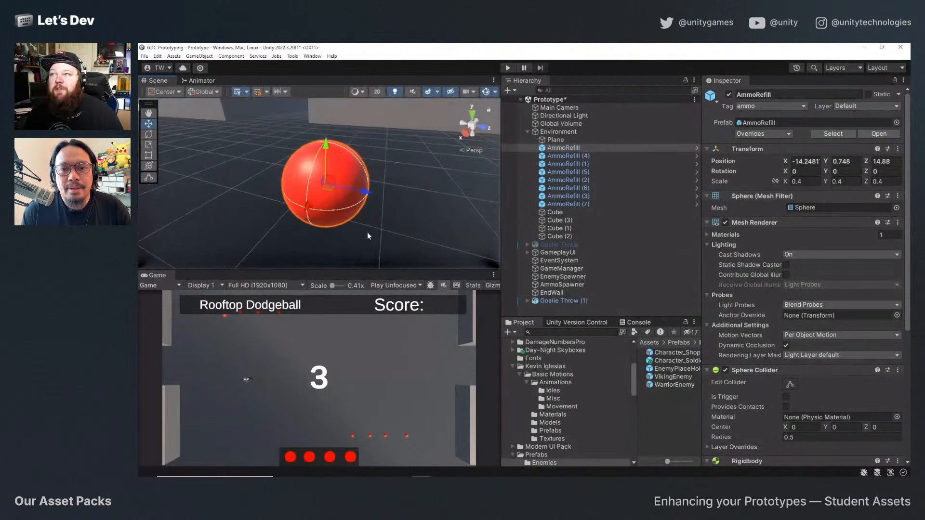
left_click(345, 232)
left_click(323, 182)
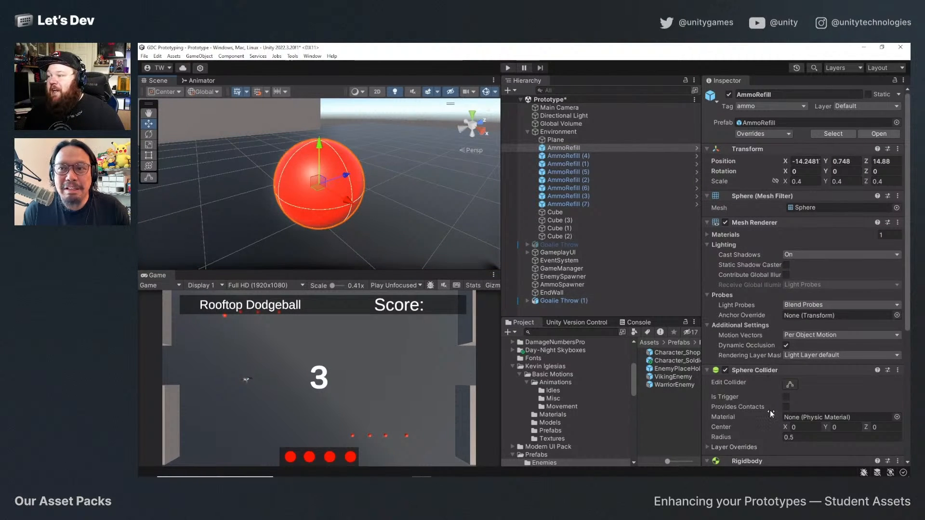
scroll(770, 410, "down", 3)
scroll(769, 411, "down", 1)
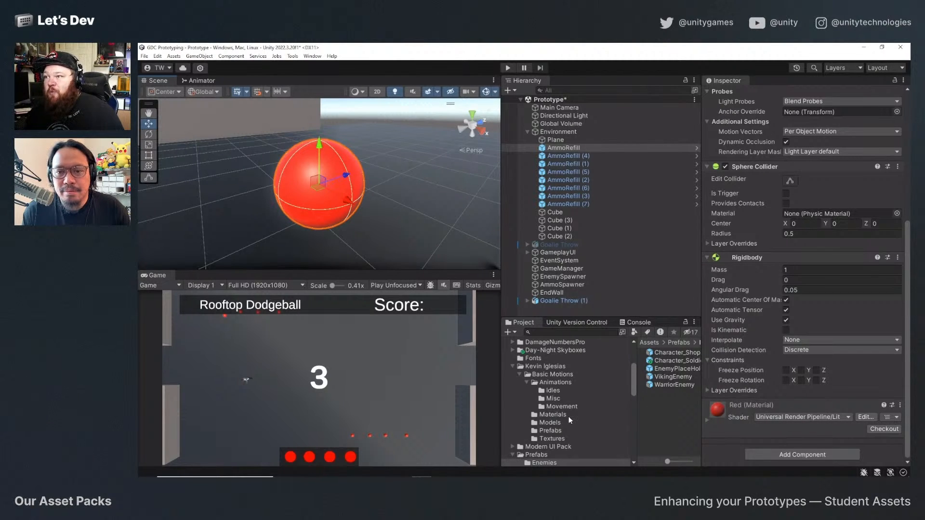
Inspect the surface settings of Dodgeball_material in the Balls/Materials folder.
scroll(571, 422, "up", 3)
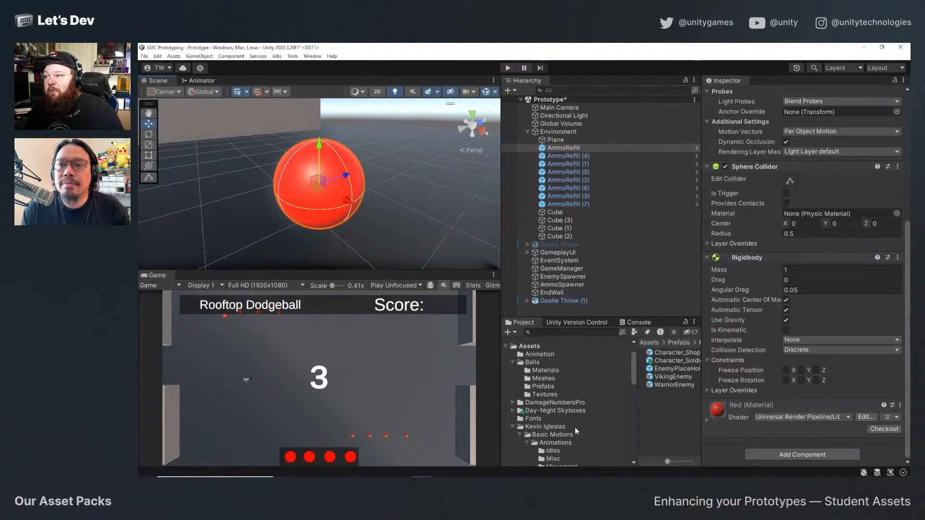
left_click(545, 370)
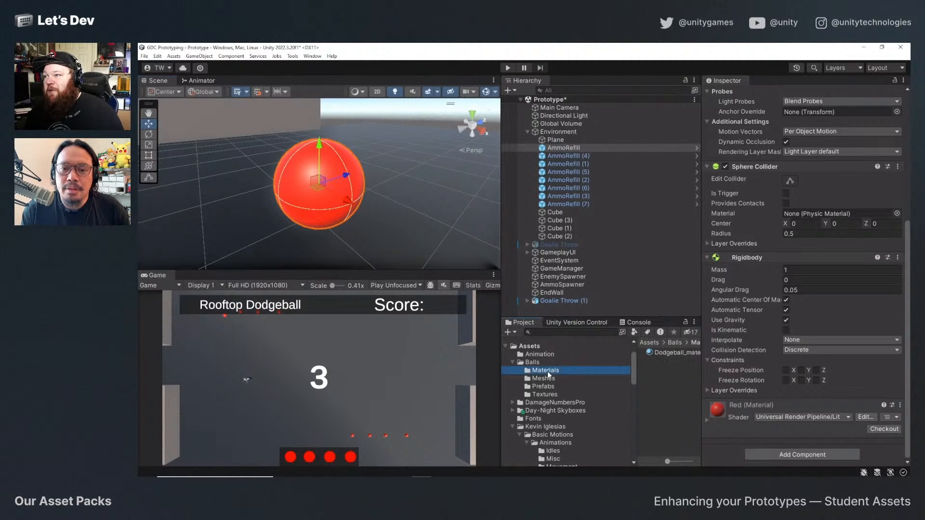
left_click(673, 354)
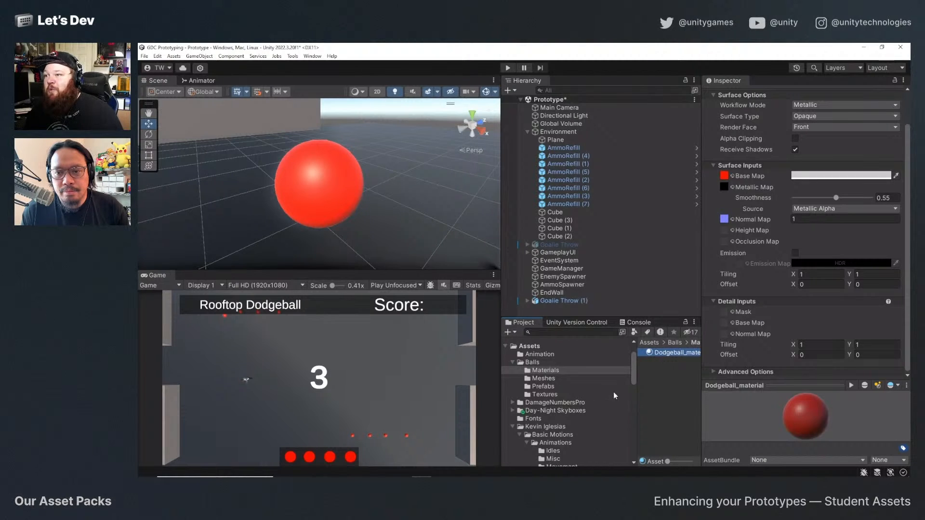
Open the AmmoRefill prefab from Assets/Prefabs for editing and widen the scene view.
scroll(553, 408, "down", 3)
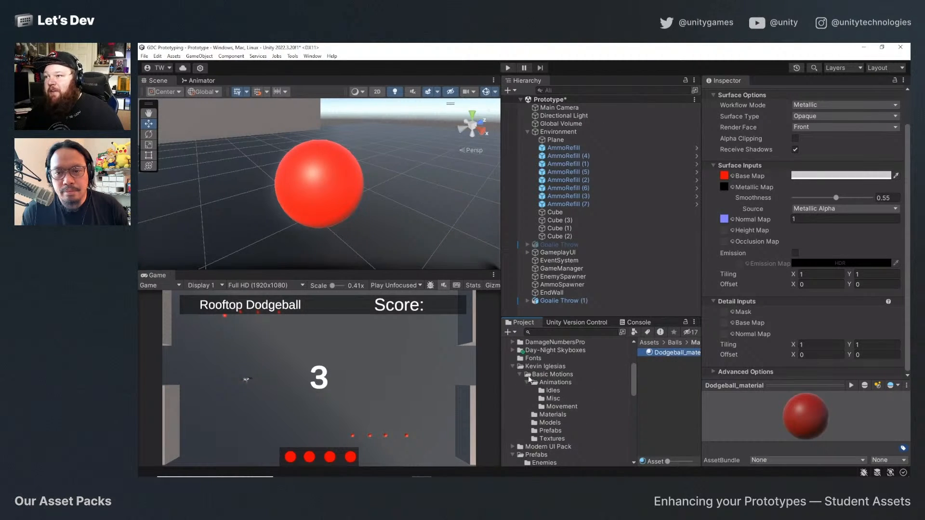
scroll(571, 421, "down", 5)
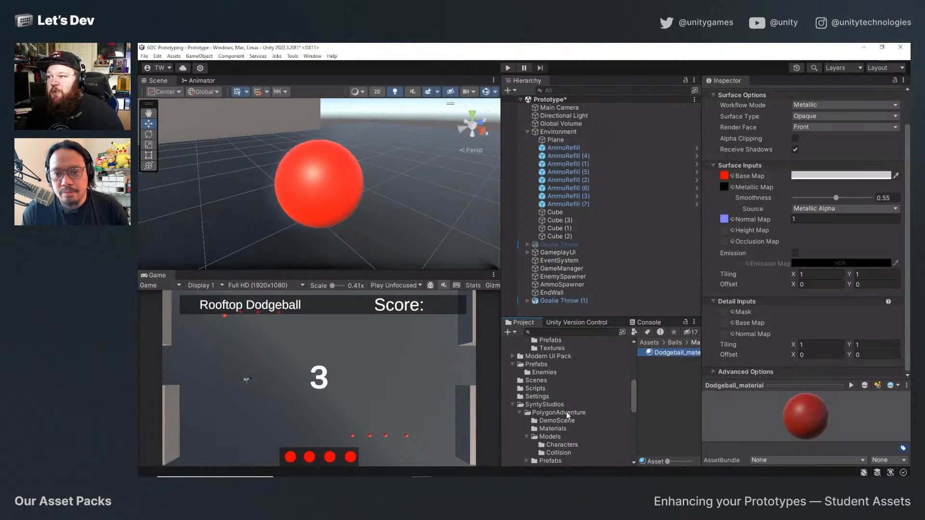
scroll(568, 415, "up", 10)
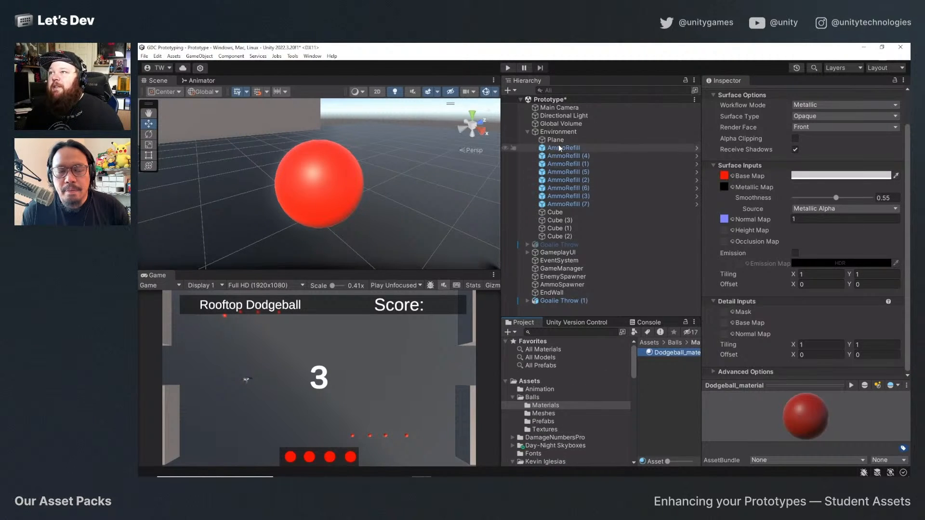
left_click(529, 381)
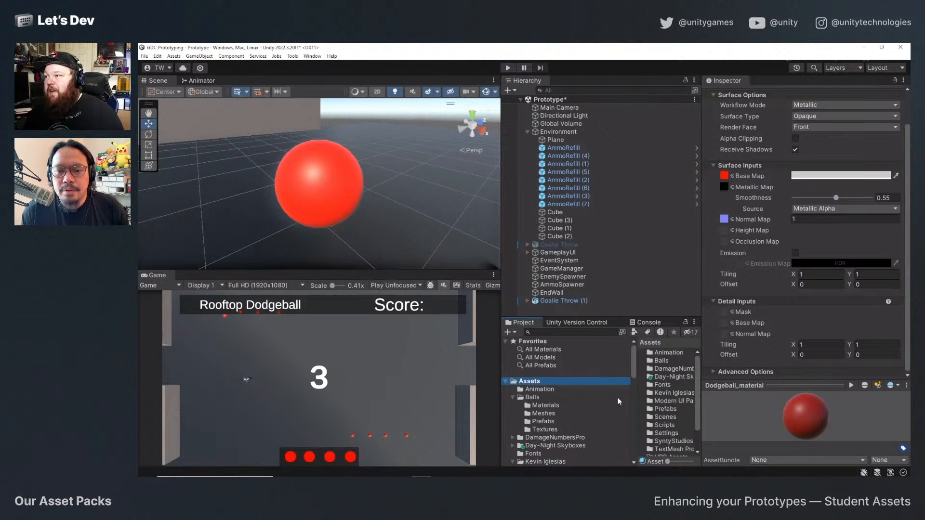
double_click(669, 410)
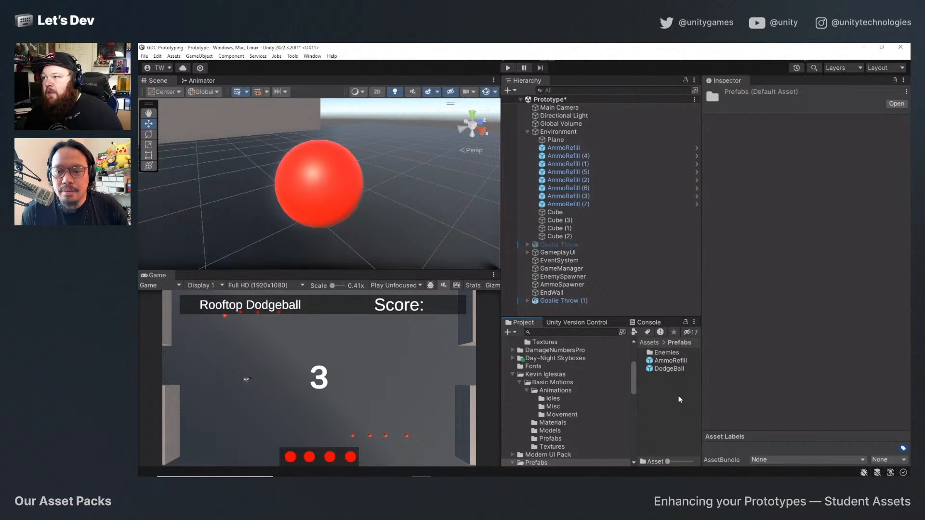
double_click(670, 361)
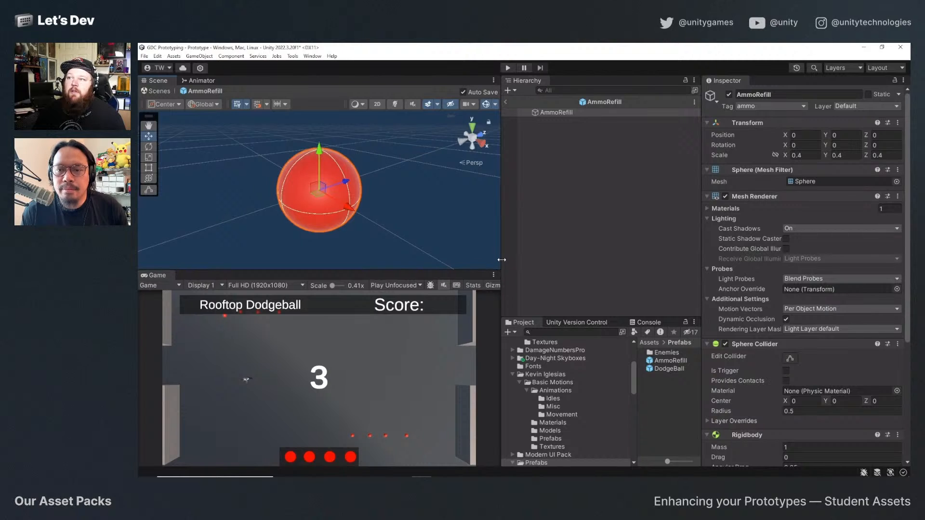
left_click_drag(500, 260, 580, 259)
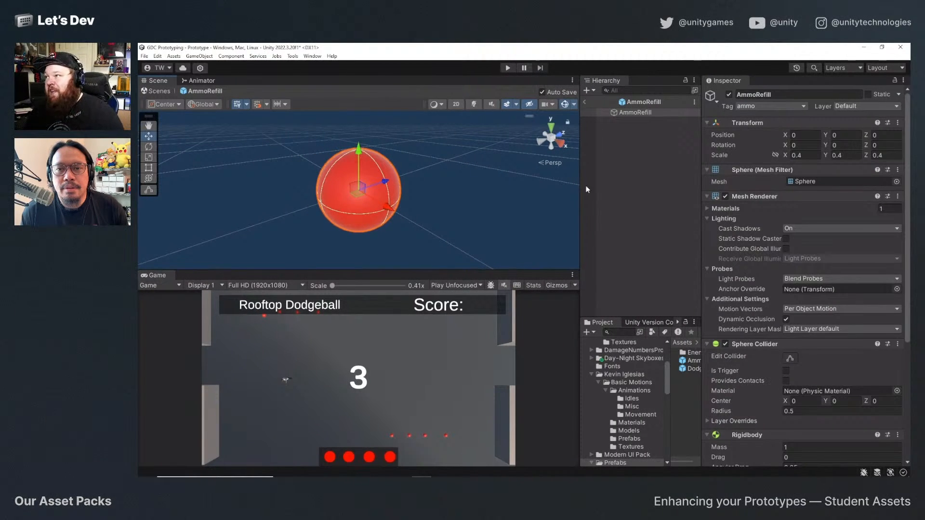
Apply Dodgeball_material to the AmmoRefill prefab's sphere, replacing its Red material, and return to the Prototype scene.
scroll(748, 300, "down", 5)
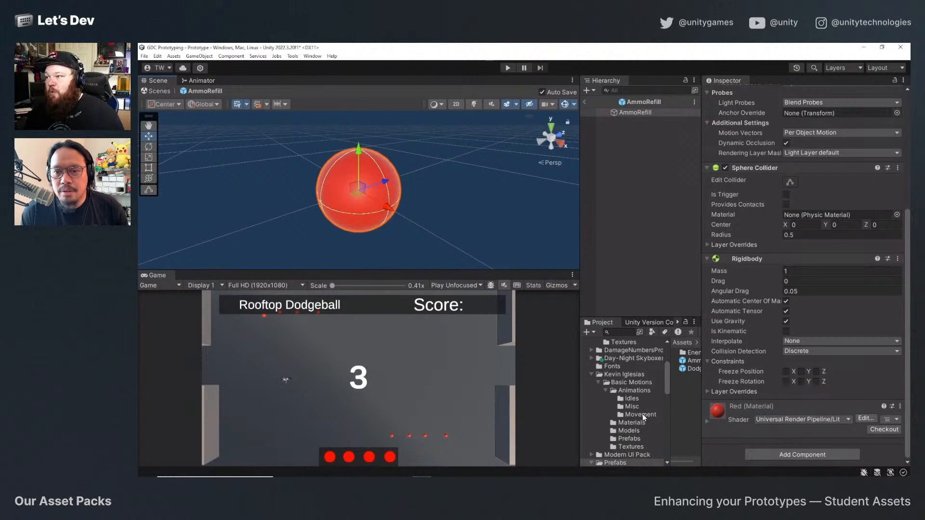
scroll(639, 400, "down", 3)
left_click(635, 393)
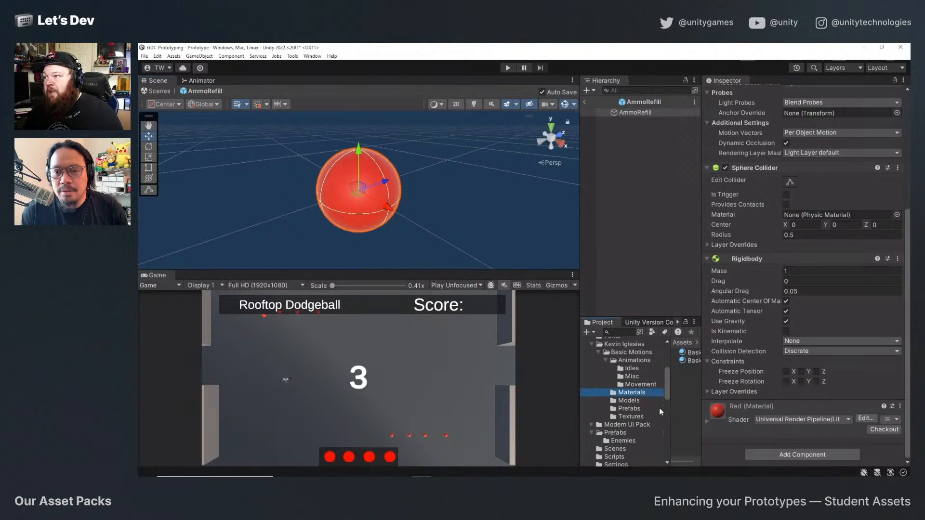
left_click_drag(702, 359, 750, 359)
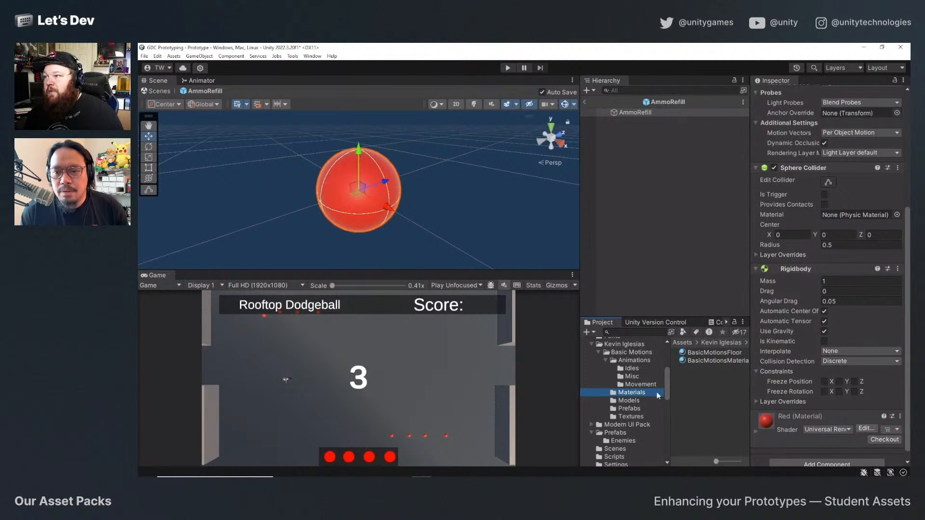
scroll(635, 380, "up", 9)
left_click(621, 379)
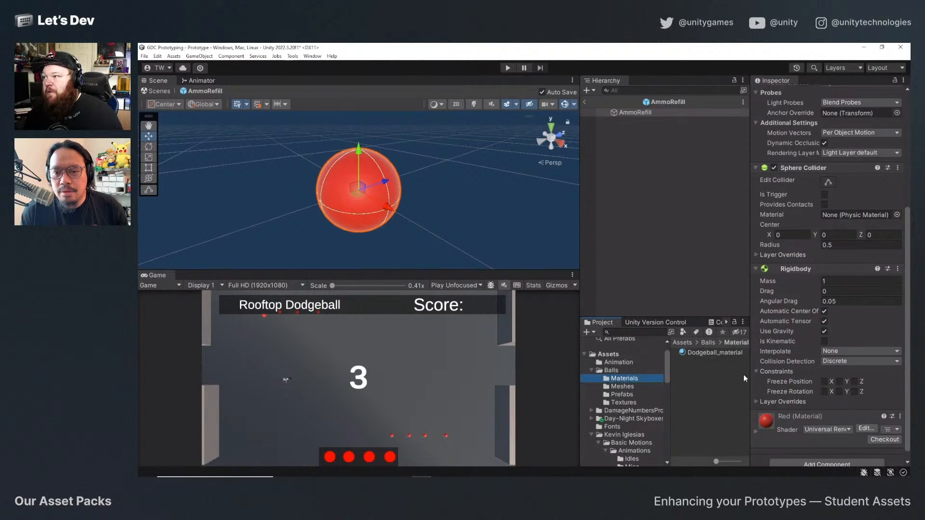
left_click_drag(728, 353, 359, 191)
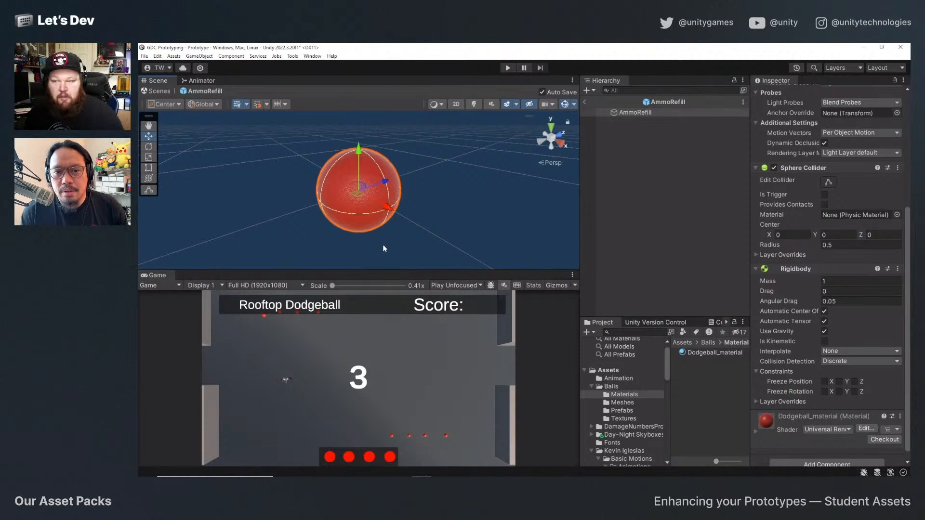
left_click(160, 91)
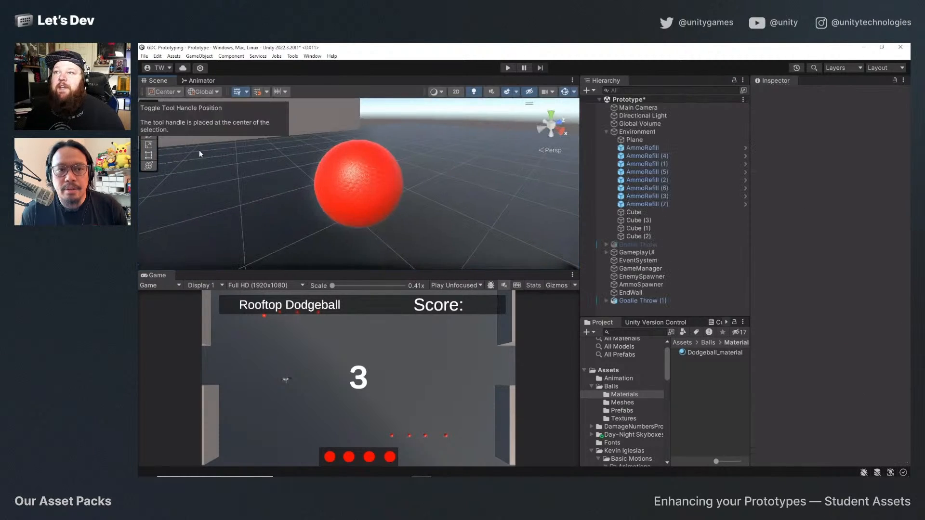
Examine the new material's texture on the AmmoRefill (1) and AmmoRefill (2) balls up close from several angles.
scroll(428, 227, "down", 6)
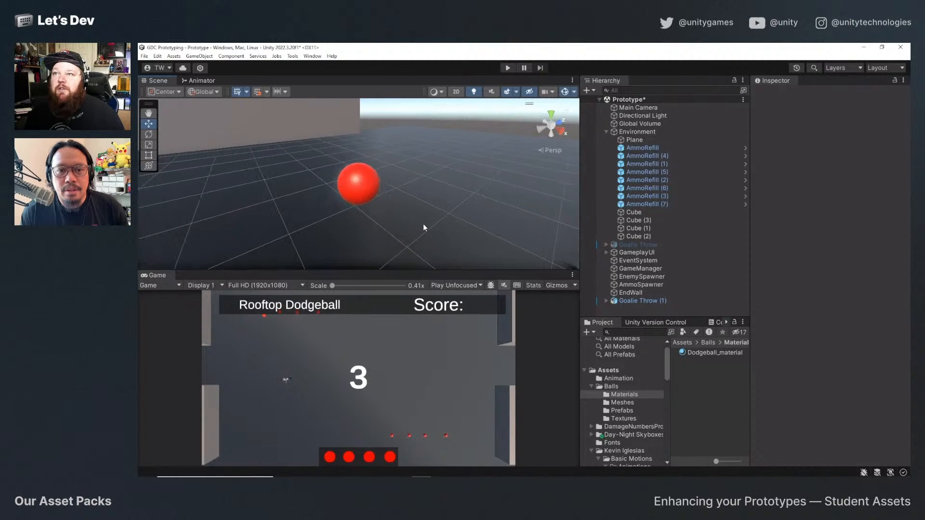
middle_click_drag(369, 229, 272, 182)
left_click(369, 193)
key("f")
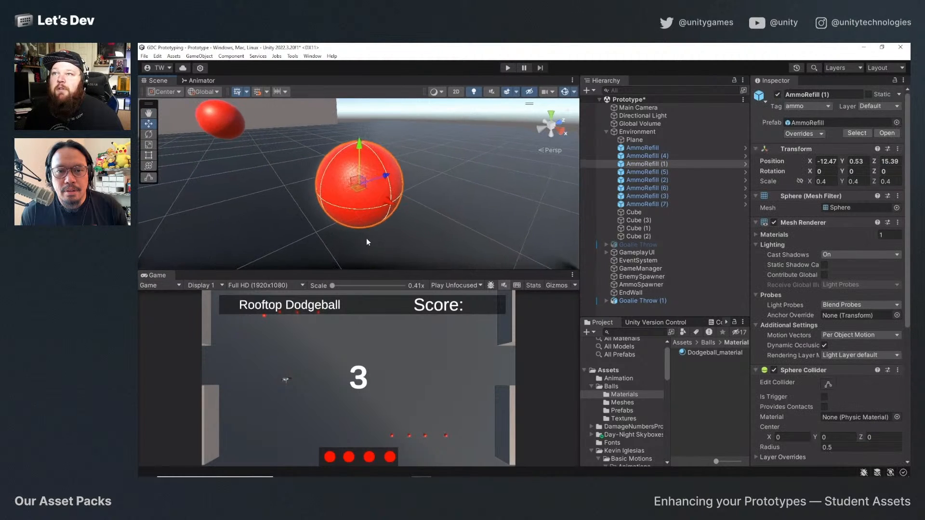
left_click_drag(366, 238, 471, 216, "alt")
scroll(473, 218, "down", 3)
right_click_drag(473, 218, 479, 205)
key("d")
scroll(479, 208, "down", 2)
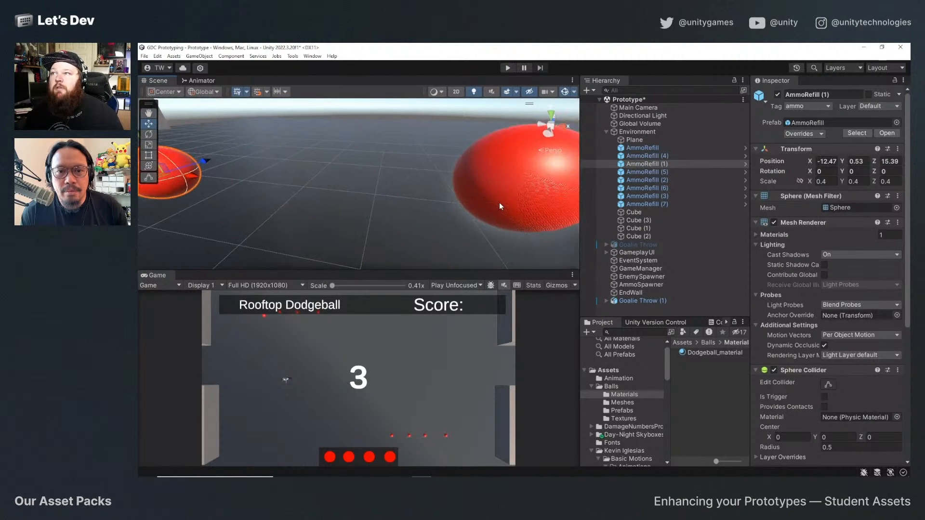
left_click(500, 203)
key("f")
left_click_drag(303, 232, 414, 201, "alt")
scroll(364, 209, "up", 4)
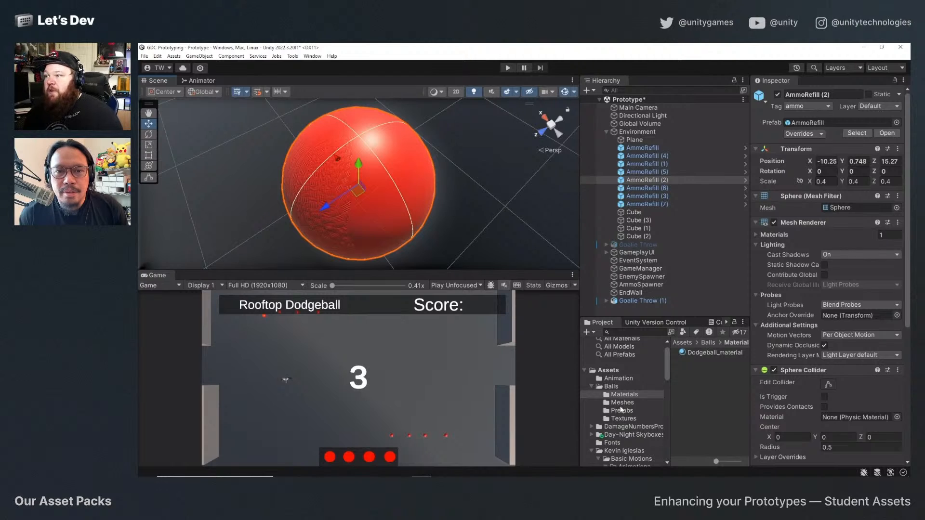
Place the Dodgeball prefab from Balls/Prefabs into the scene and enlarge the scene view around it.
left_click(621, 410)
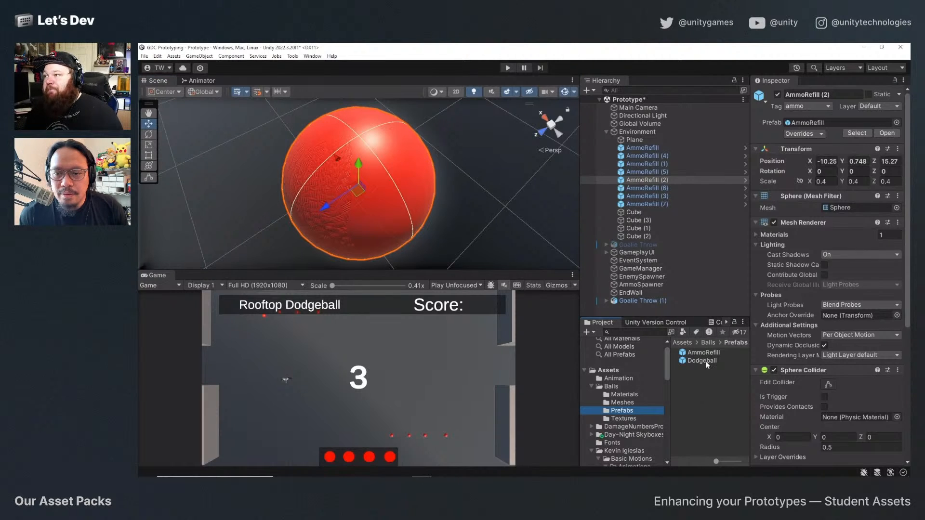
mouse_move(707, 364)
left_mouse_down()
mouse_move(603, 289)
mouse_move(495, 165)
mouse_move(490, 198)
left_mouse_up()
mouse_move(482, 271)
left_mouse_down()
mouse_move(482, 180)
mouse_move(512, 338)
left_mouse_up()
left_click_drag(541, 283, 429, 231, "alt")
scroll(430, 231, "down", 4)
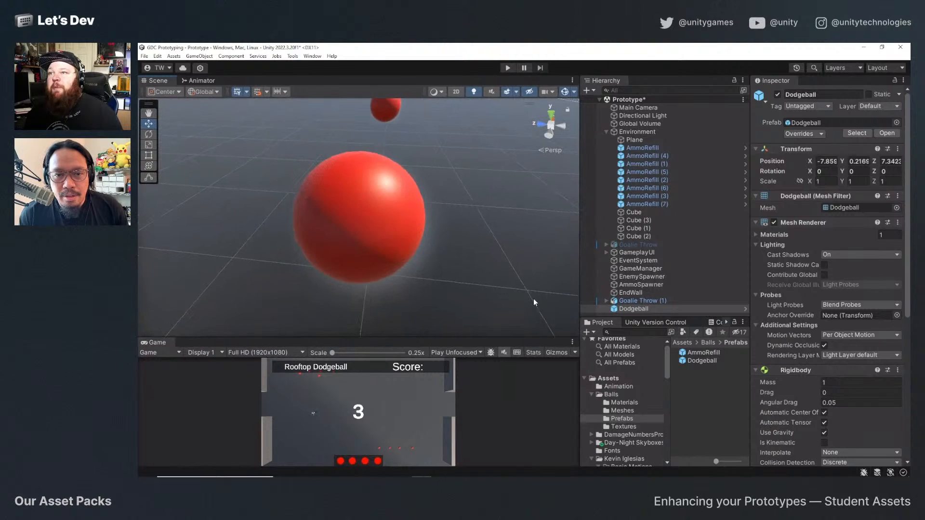
scroll(528, 302, "down", 4)
mouse_move(527, 300)
middle_mouse_down()
mouse_move(459, 166)
mouse_move(506, 277)
middle_mouse_up()
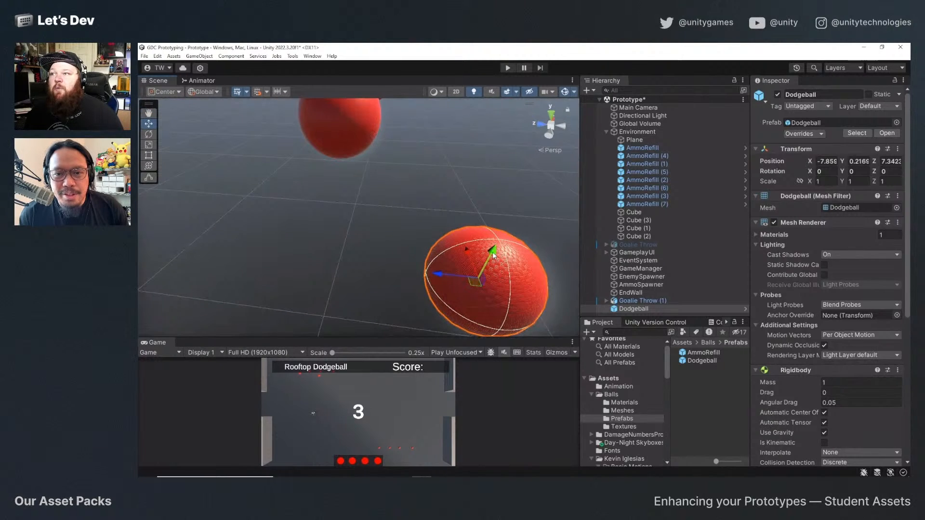
Move the Dodgeball beside an AmmoRefill ball, to about X -7.864, Y 0.637, Z 8.12, to compare their surfaces.
mouse_move(492, 253)
left_mouse_down()
mouse_move(514, 163)
mouse_move(485, 202)
mouse_move(225, 194)
left_mouse_up()
left_click_drag(418, 179, 212, 209, "alt")
mouse_move(338, 149)
left_mouse_down()
mouse_move(348, 149)
mouse_move(338, 149)
left_mouse_up()
left_click_drag(295, 116, 292, 102)
mouse_move(337, 207)
left_mouse_down("alt")
mouse_move(362, 177)
mouse_move(423, 193)
mouse_move(467, 163)
mouse_move(472, 173)
mouse_move(450, 203)
mouse_move(501, 211)
mouse_move(496, 198)
left_mouse_up("alt")
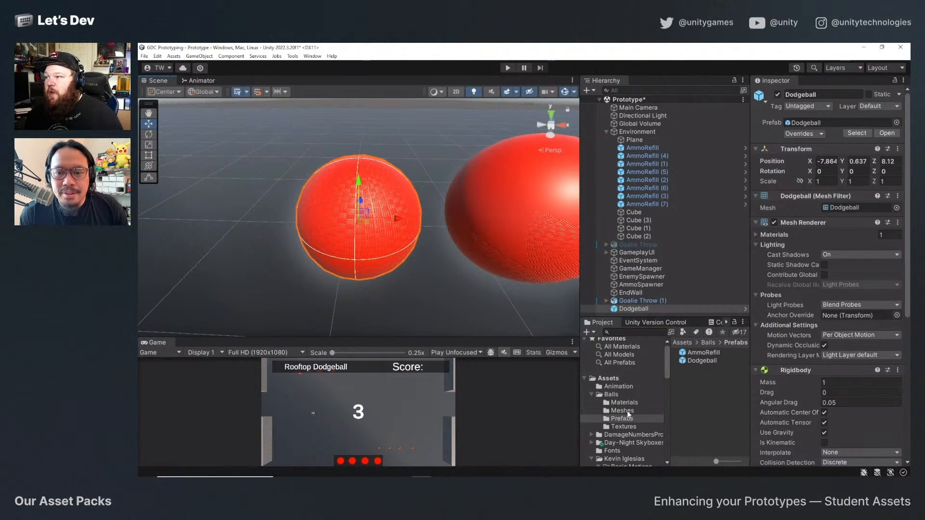
Set the Dodgeball mesh's import Scale Factor to 1, apply it, and compare its size with the AmmoRefill ball.
left_click(627, 412)
left_click(703, 353)
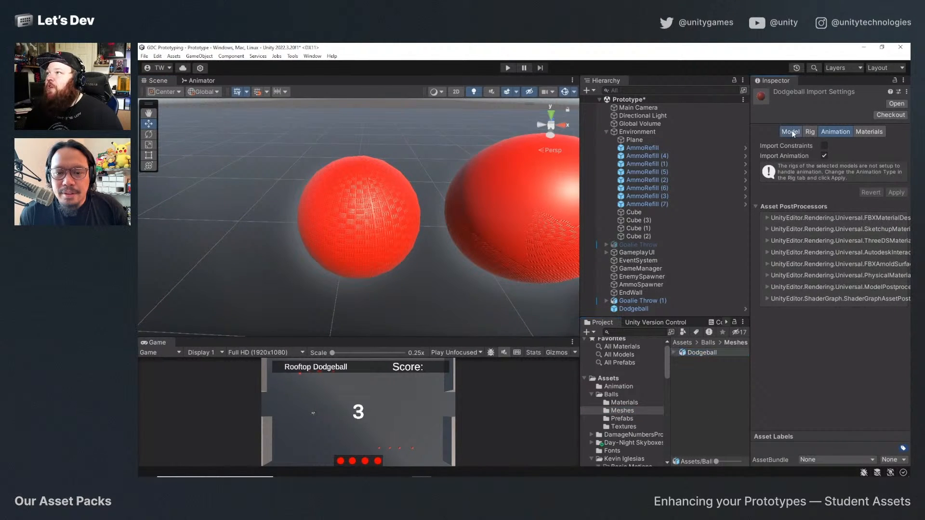
left_click(791, 131)
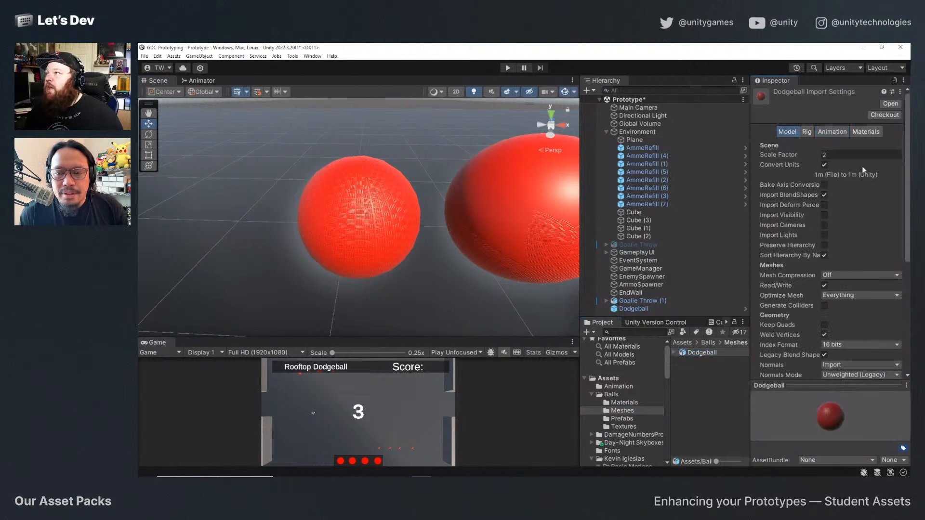
left_click(832, 155)
type("1")
key("Return")
scroll(860, 296, "down", 5)
left_click(897, 314)
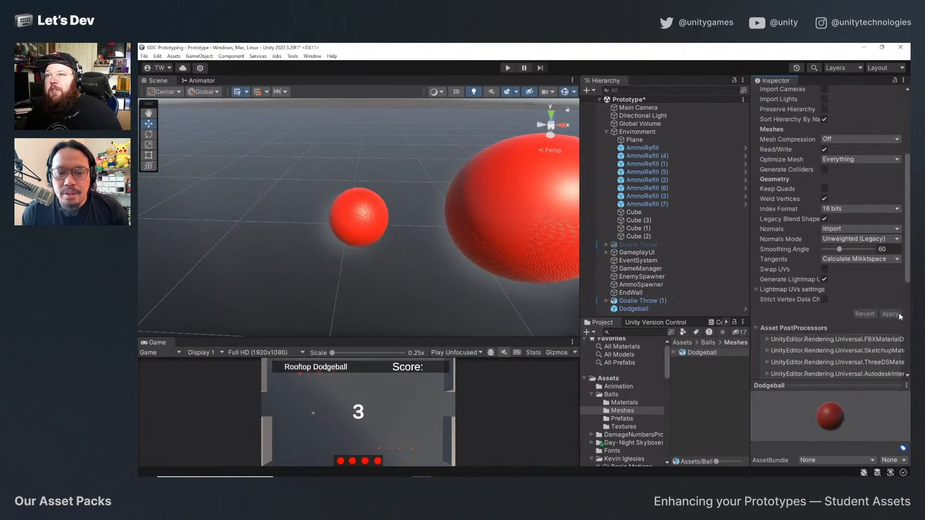
mouse_move(418, 244)
left_mouse_down("alt")
mouse_move(593, 226)
mouse_move(448, 229)
mouse_move(559, 223)
mouse_move(556, 206)
mouse_move(450, 242)
mouse_move(500, 210)
left_mouse_up("alt")
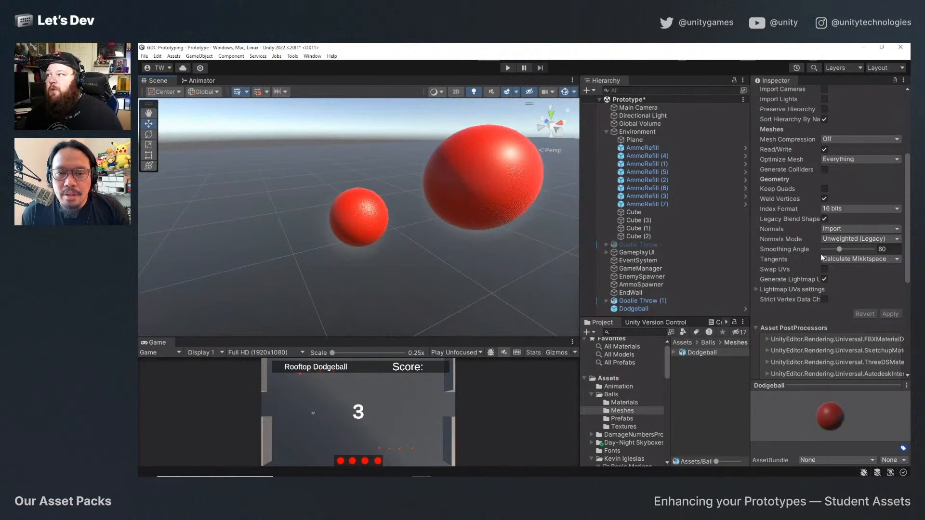
Set the Dodgeball mesh's import Scale Factor to 2 and apply the import settings.
scroll(847, 296, "up", 5)
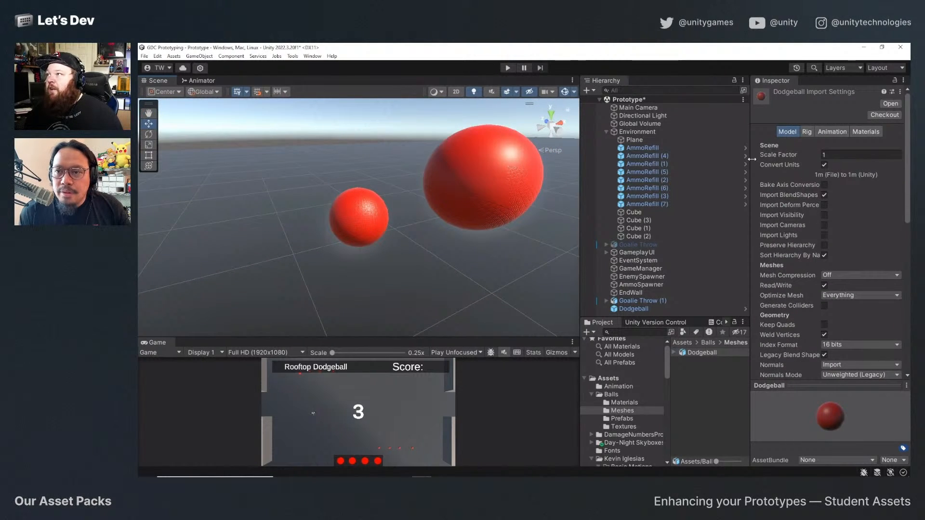
left_click(836, 154)
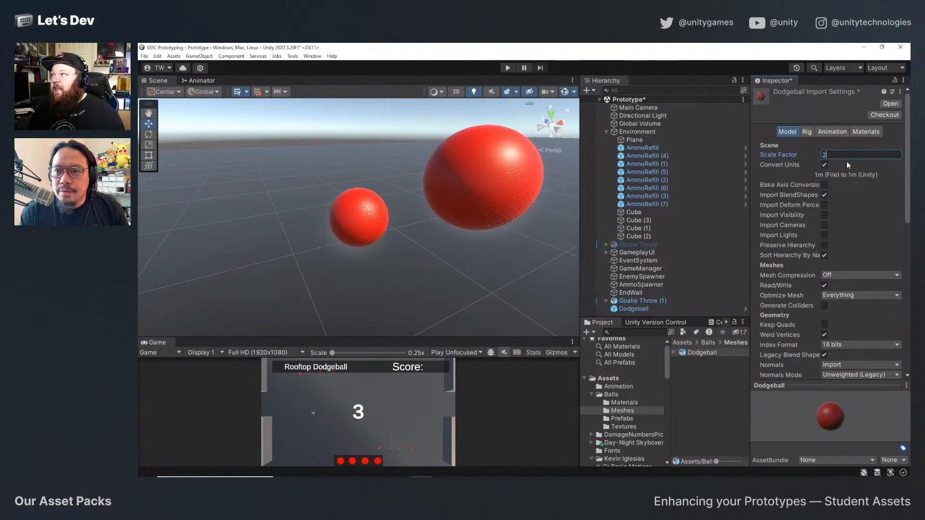
scroll(867, 231, "down", 5)
left_click(899, 315)
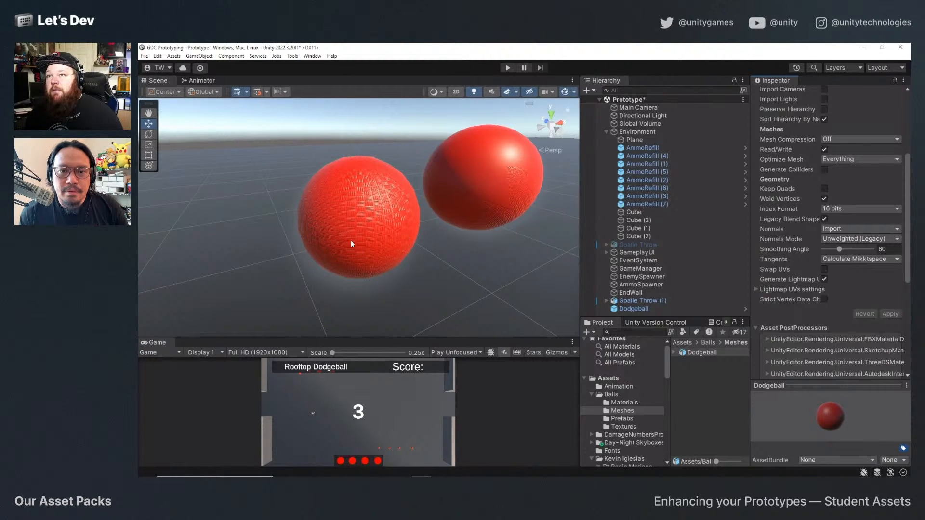
Make the Dodgeball a child of the first AmmoRefill object under Environment.
mouse_move(351, 241)
left_mouse_down("alt")
mouse_move(492, 236)
mouse_move(459, 238)
mouse_move(377, 212)
mouse_move(427, 205)
left_mouse_up("alt")
scroll(434, 222, "down", 8)
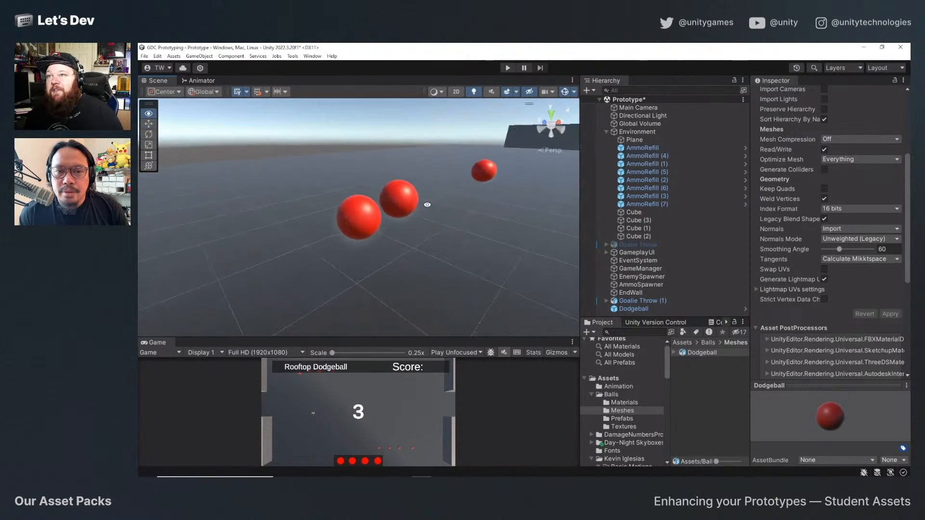
left_click(367, 214)
key("f")
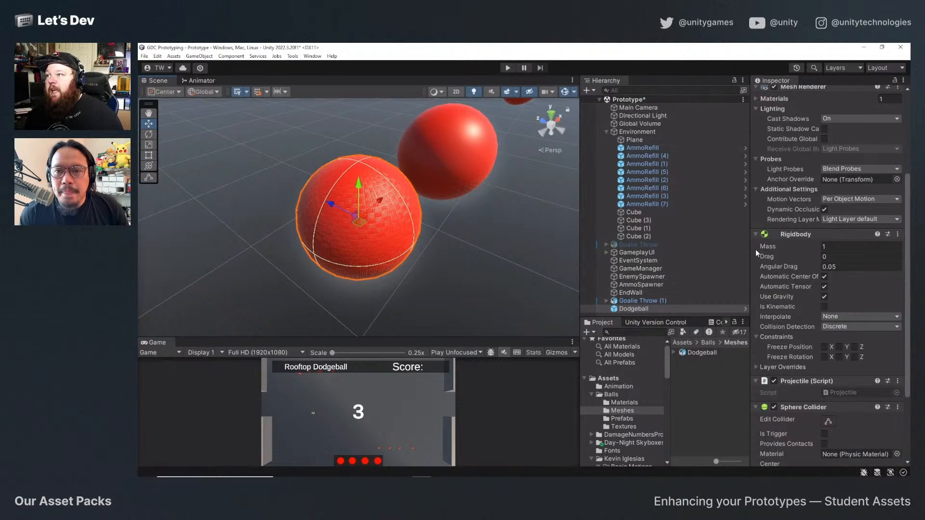
left_click_drag(629, 312, 654, 149)
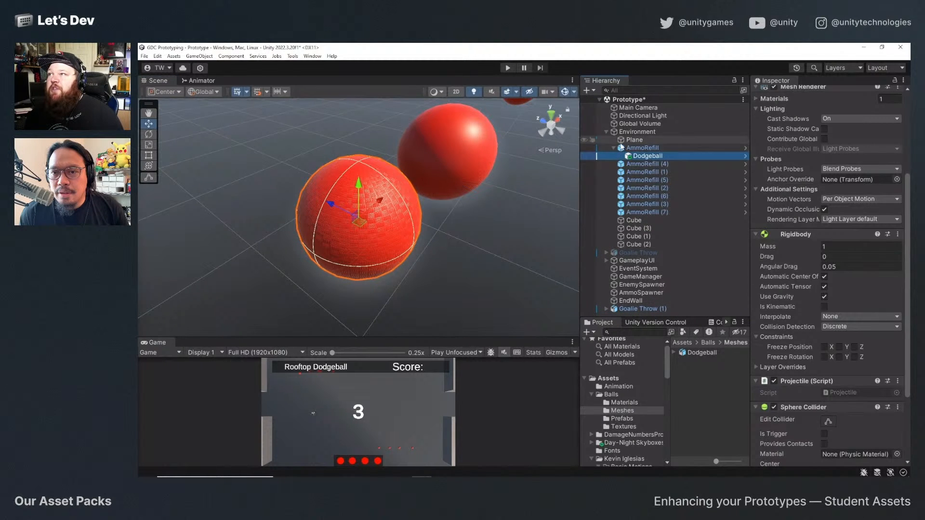
left_click(639, 148)
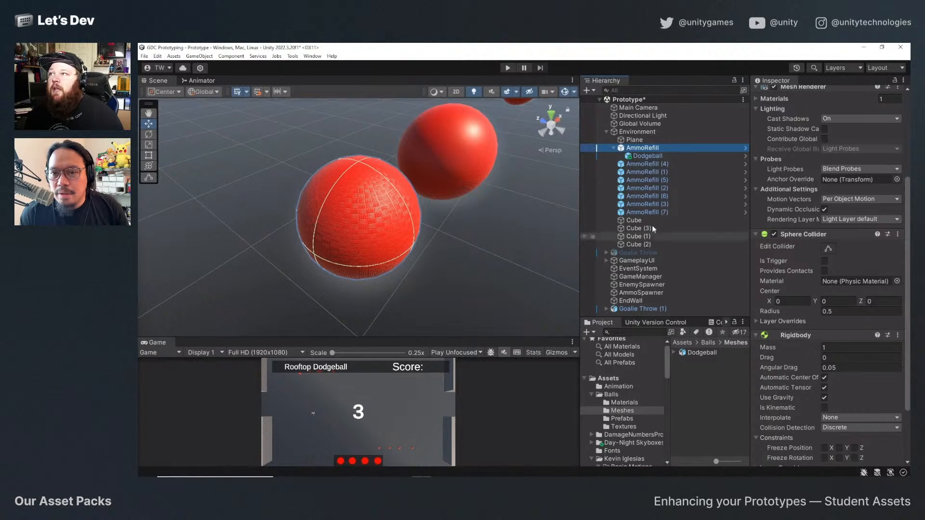
Reset the nested Dodgeball's Transform position to 0, 0, 0, leaving its rotation and scale alone.
left_click(686, 155)
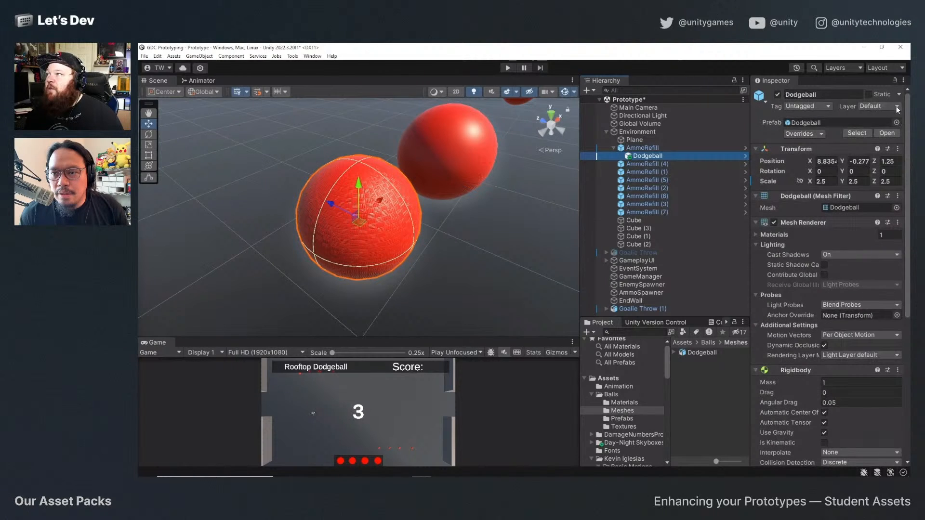
left_click(898, 148)
mouse_move(846, 239)
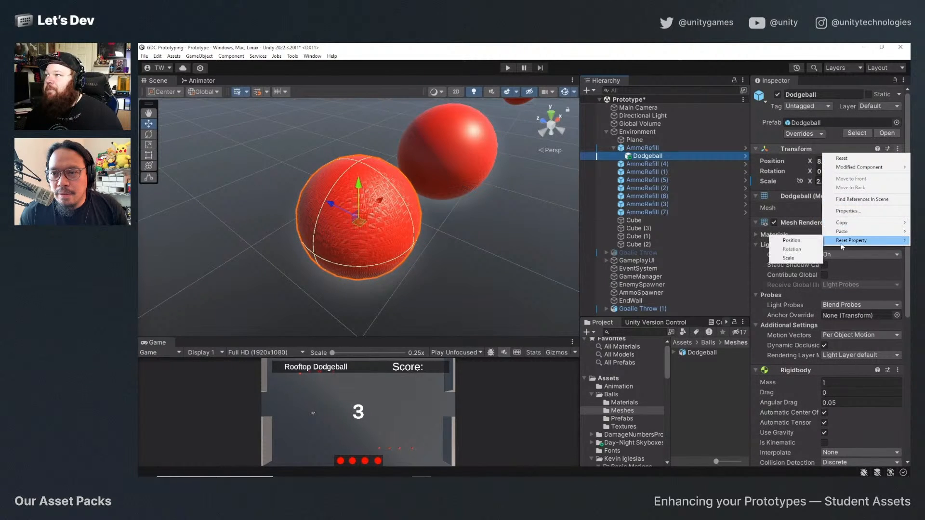
left_click(804, 242)
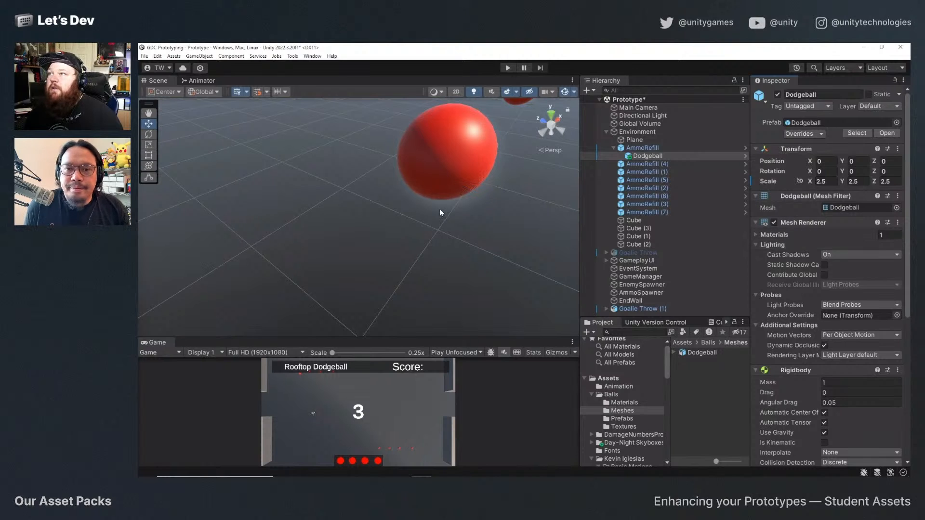
scroll(435, 236, "down", 3)
scroll(450, 227, "down", 2)
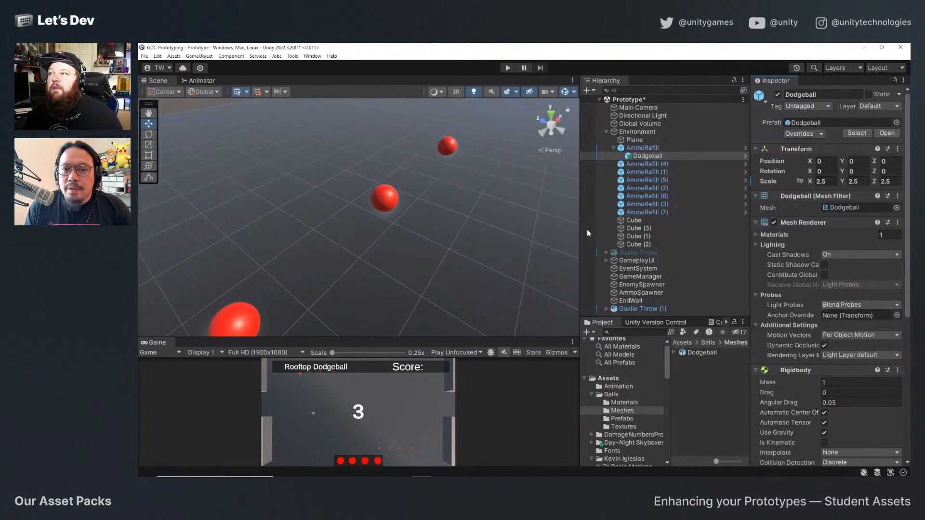
Disable the first AmmoRefill's Mesh Renderer, comparing the ball with it on and off.
left_click(641, 147)
left_click(774, 222)
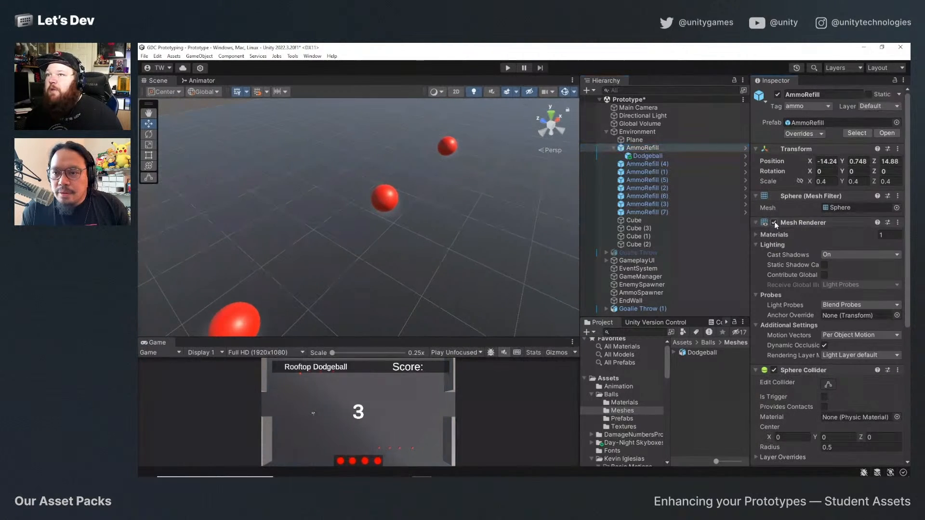
left_click(774, 222)
double_click(597, 148)
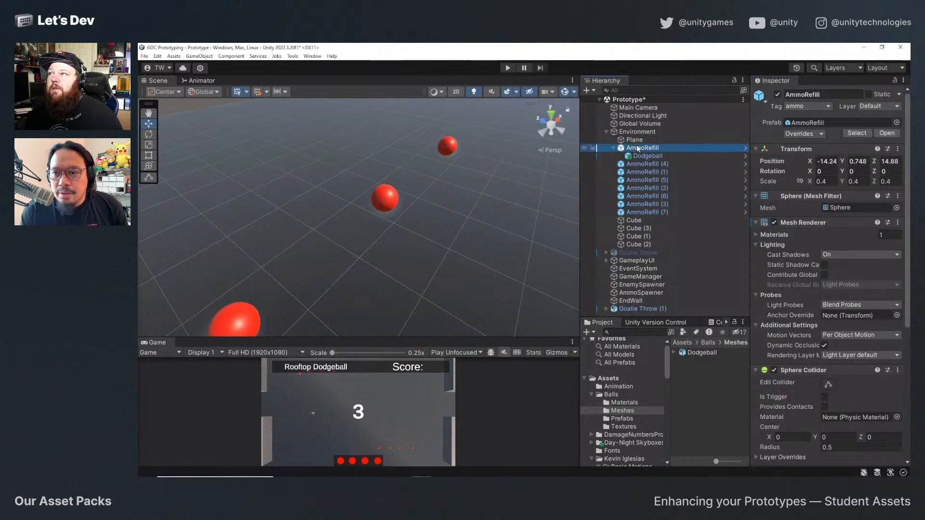
left_click_drag(426, 222, 447, 205, "alt")
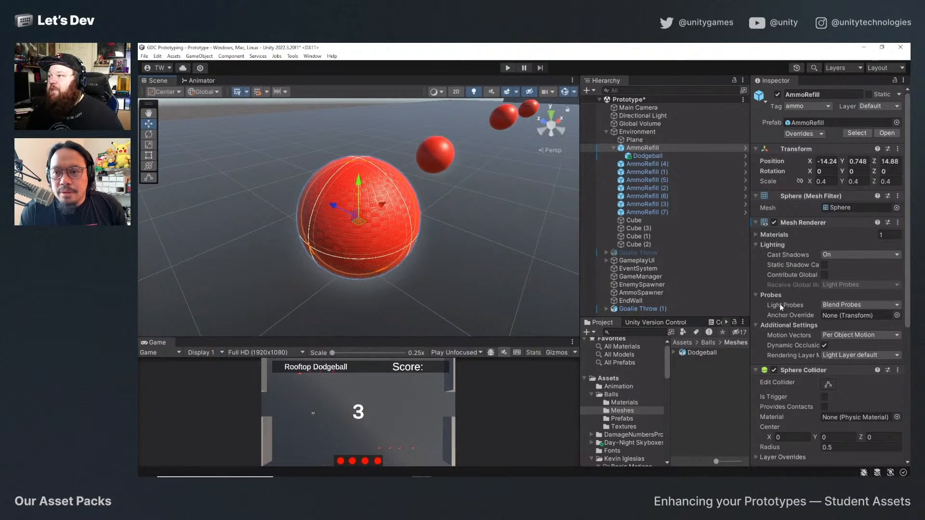
left_click(774, 222)
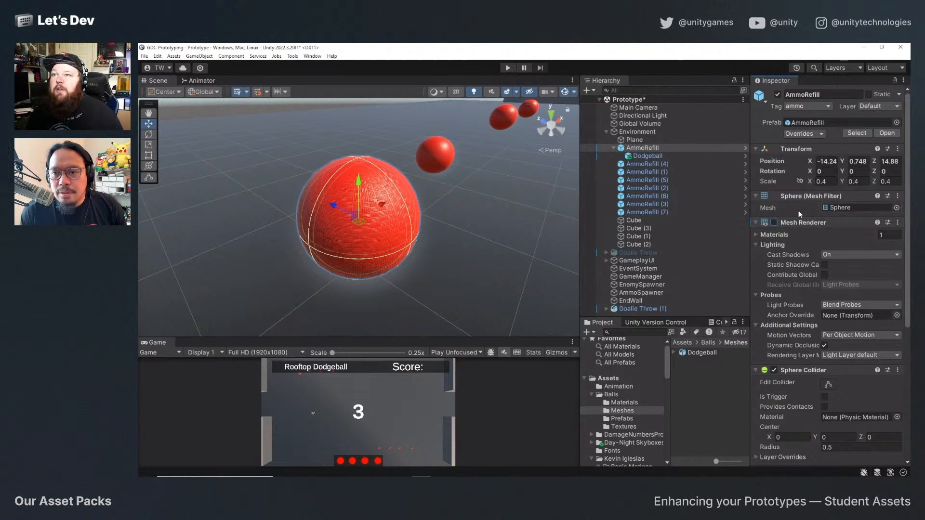
scroll(826, 238, "down", 2)
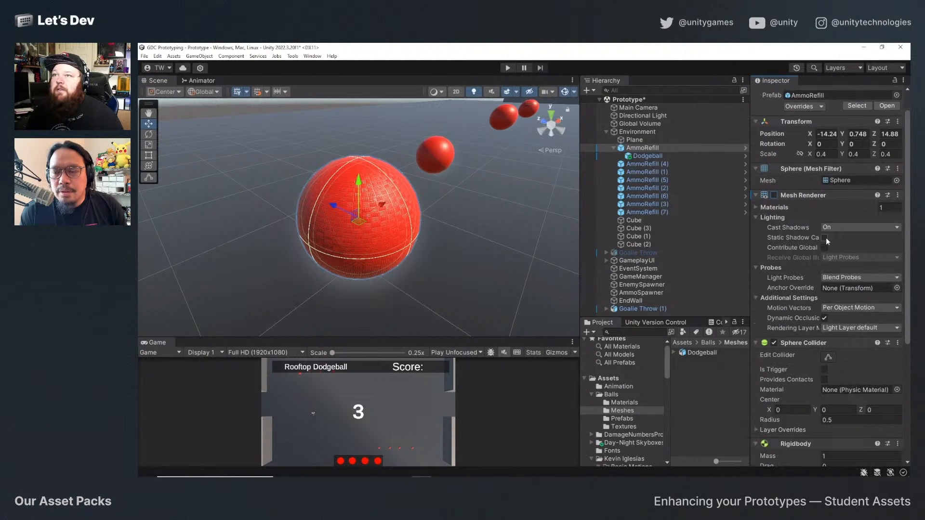
left_click(775, 196)
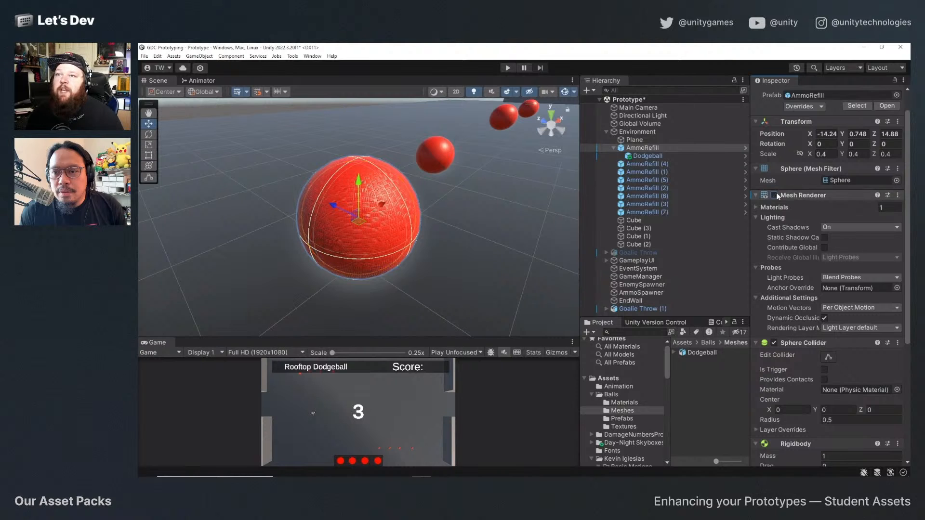
mouse_move(375, 249)
left_mouse_down("alt")
mouse_move(463, 195)
mouse_move(474, 255)
mouse_move(391, 256)
left_mouse_up("alt")
Compare the AmmoRefill and nested Dodgeball outlines, and apply all of the Dodgeball's overrides to its prefab.
left_click(648, 156)
left_click(643, 148)
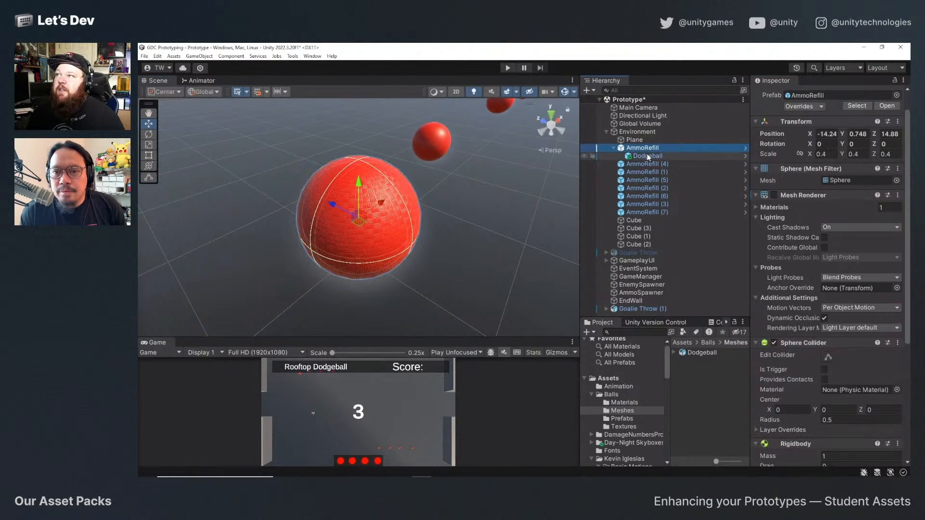
left_click(648, 156)
left_click(647, 149)
left_click(648, 156)
left_click(647, 149)
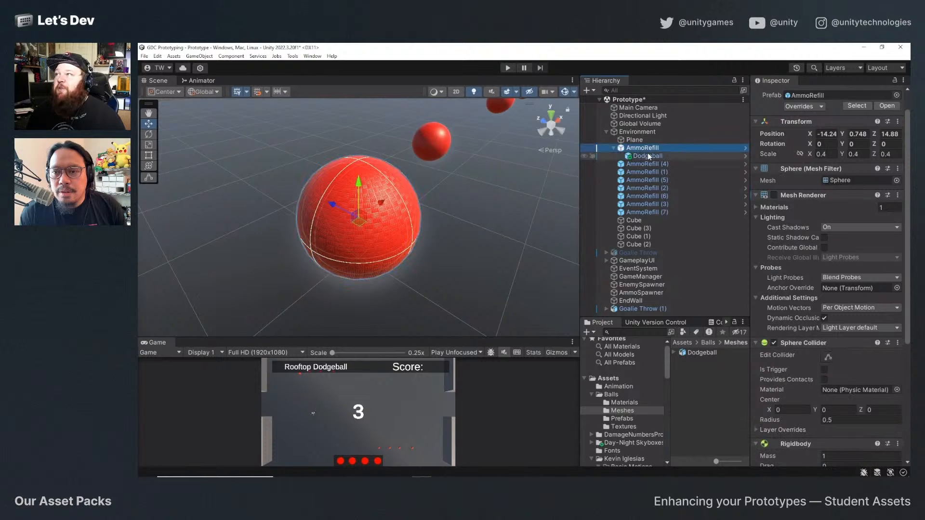
left_click(650, 156)
scroll(819, 145, "up", 1)
left_click(803, 134)
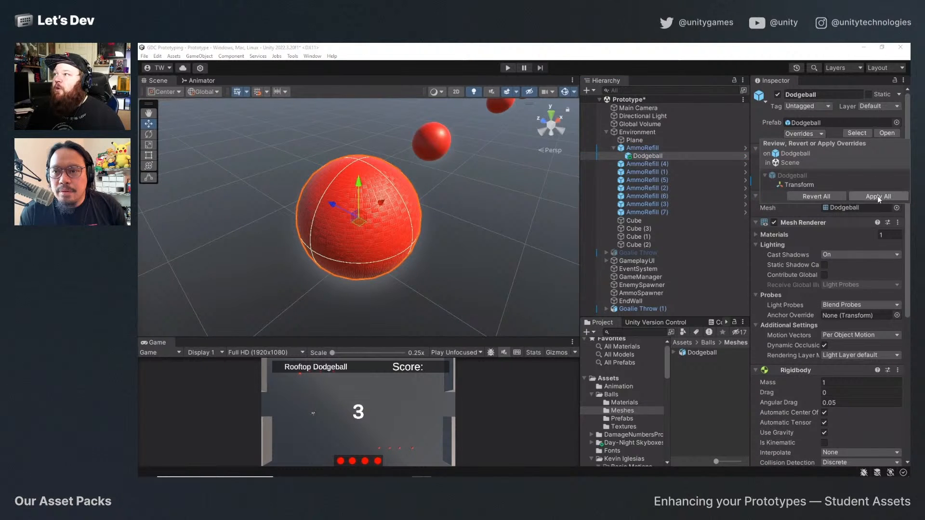
left_click(876, 196)
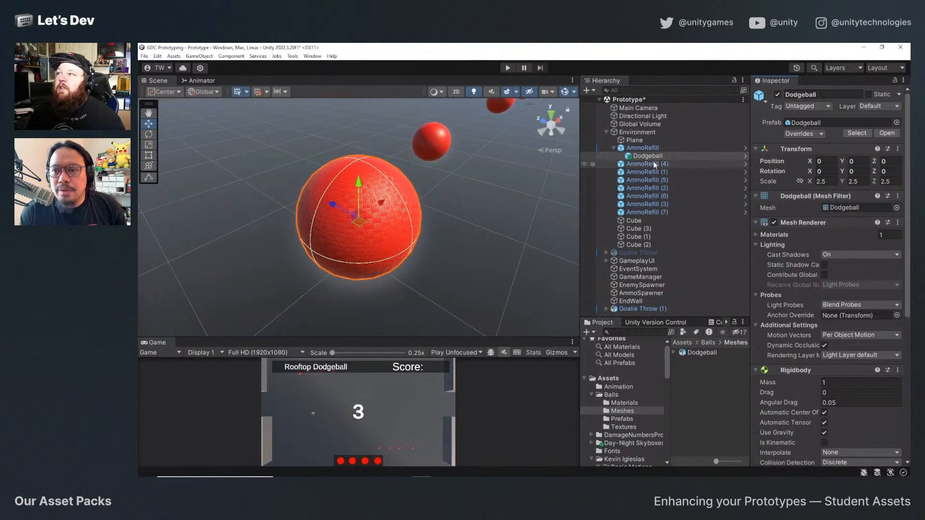
Apply all of the first AmmoRefill's overrides to the AmmoRefill prefab.
left_click(643, 148)
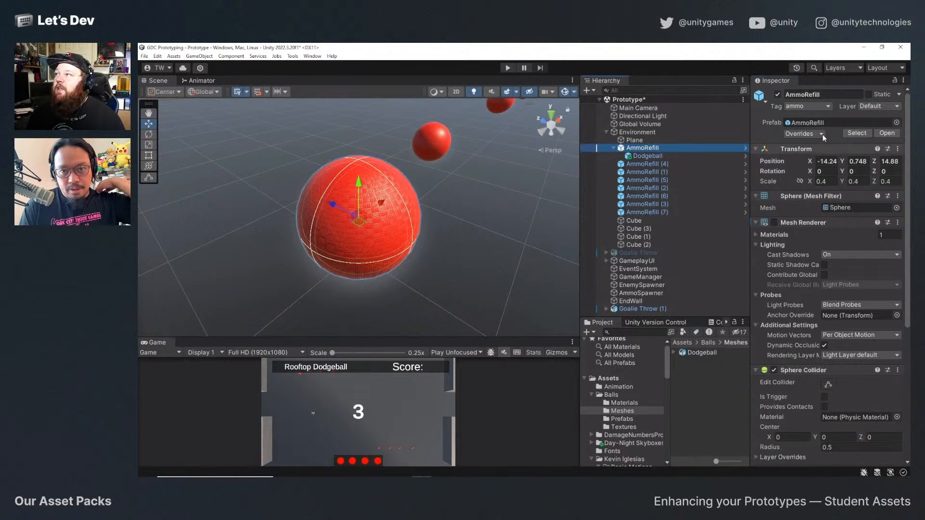
left_click(814, 134)
left_click(874, 205)
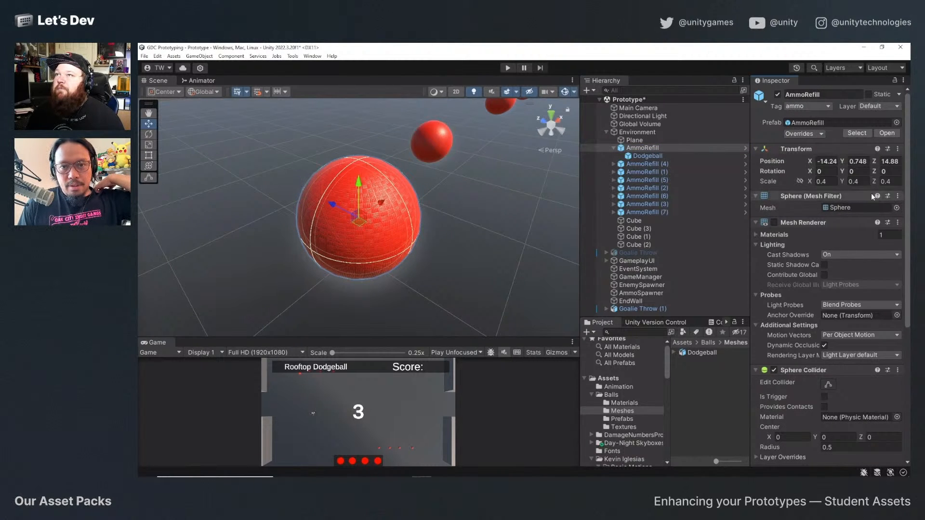
Check the nested Dodgeball on AmmoRefill (4), and inspect AmmoRefill (5) and (6) up close in the scene.
left_click(614, 164)
left_click(648, 172)
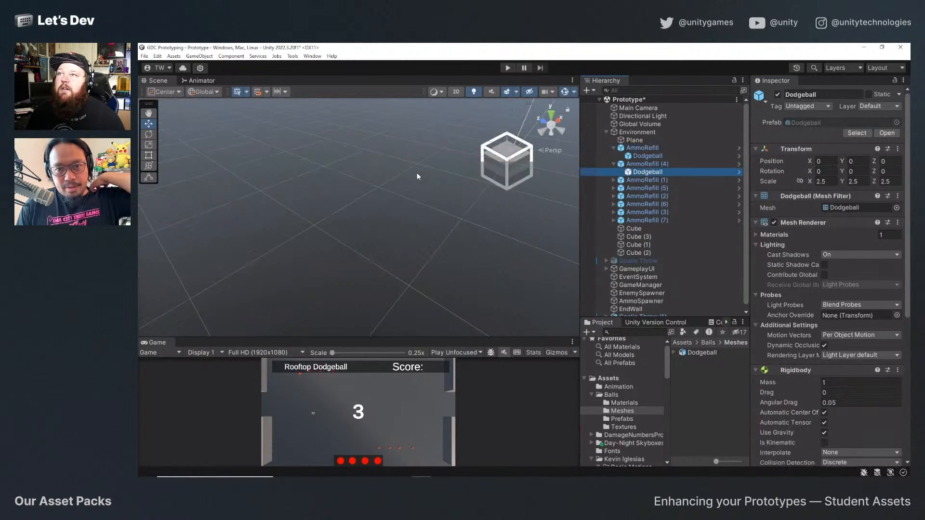
left_click_drag(414, 206, 434, 200, "alt")
scroll(434, 200, "down", 4)
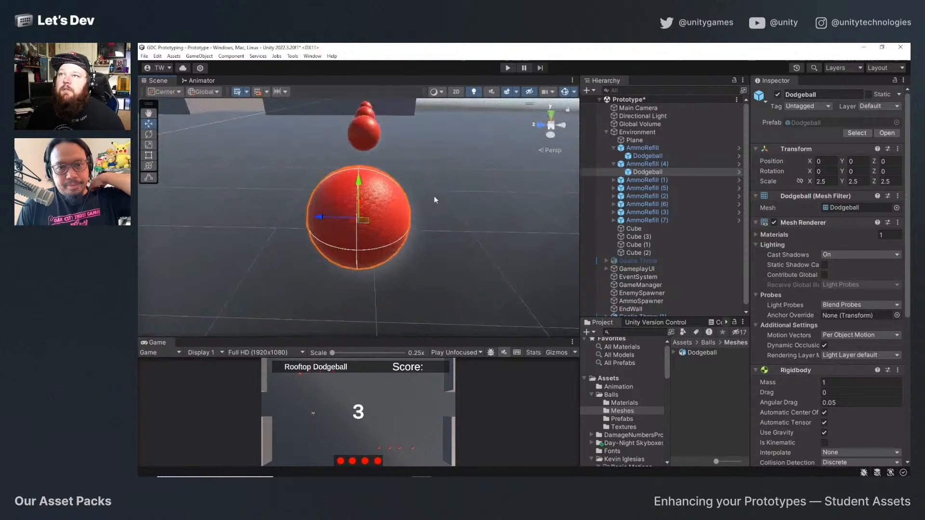
left_click(357, 133)
key("f")
left_click_drag(369, 192, 402, 226, "alt")
scroll(344, 199, "down", 2)
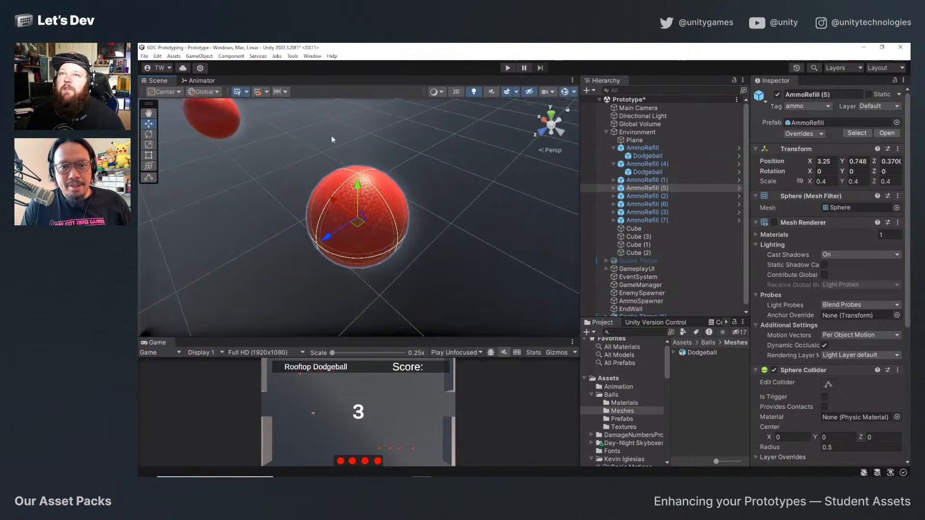
left_click(197, 126)
key("f")
left_click_drag(366, 207, 448, 190, "alt")
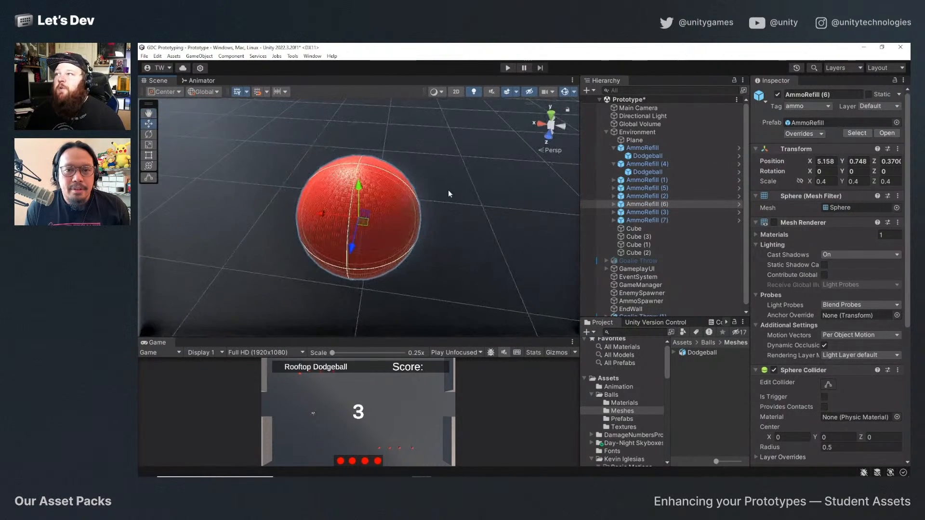
left_click(614, 163)
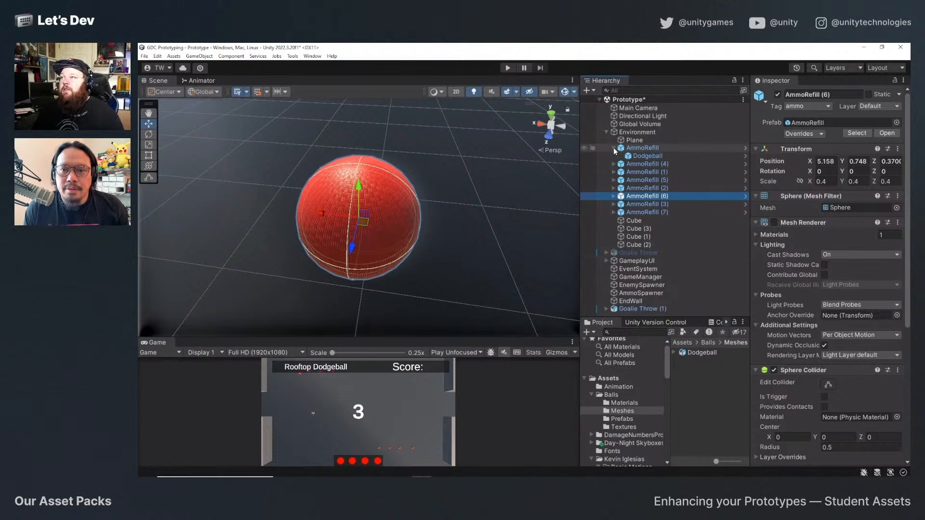
left_click(614, 148)
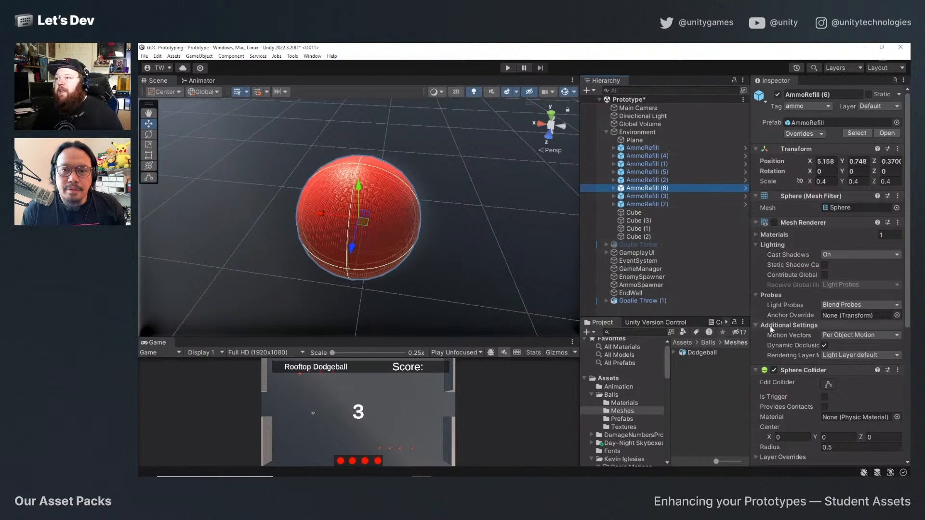
Open the DodgeBall prefab from Assets/Prefabs for editing and select its root object.
left_click(608, 379)
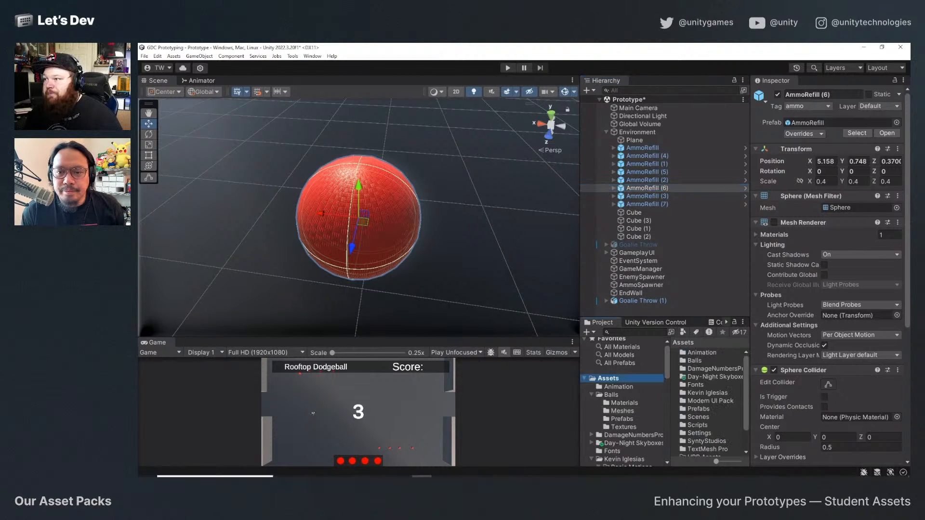
scroll(707, 397, "down", 1)
double_click(709, 385)
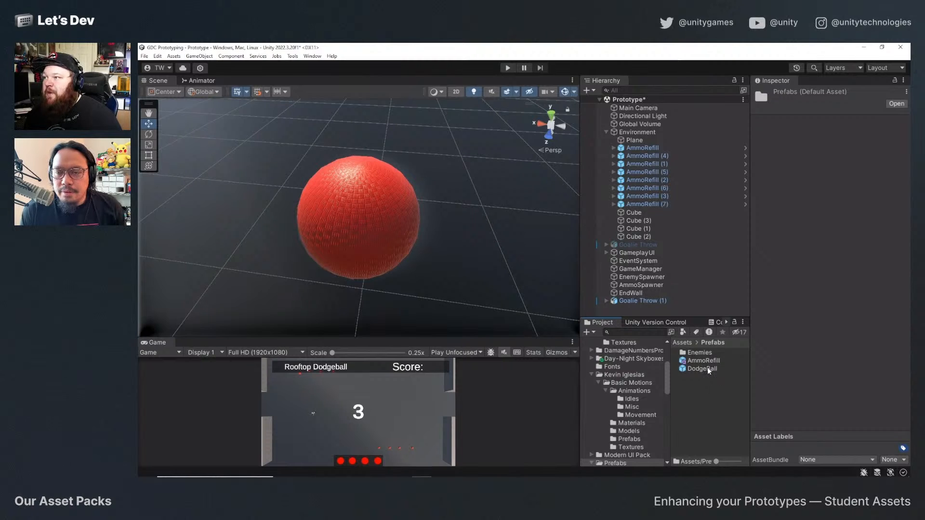
double_click(706, 368)
mouse_move(371, 235)
left_mouse_down("alt")
mouse_move(386, 199)
mouse_move(370, 225)
left_mouse_up("alt")
left_click(639, 114)
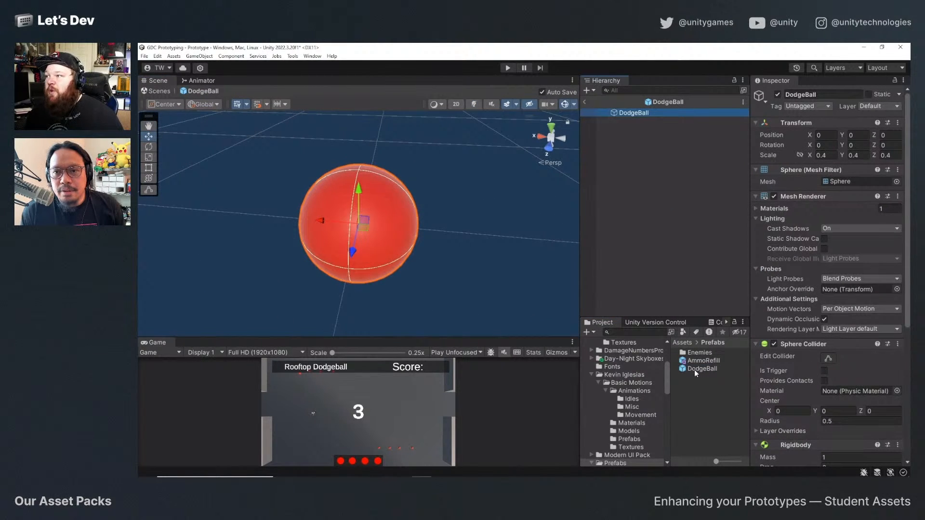
Nest the Dodgeball prefab from Balls/Prefabs under the root object of the DodgeBall prefab.
scroll(626, 377, "up", 3)
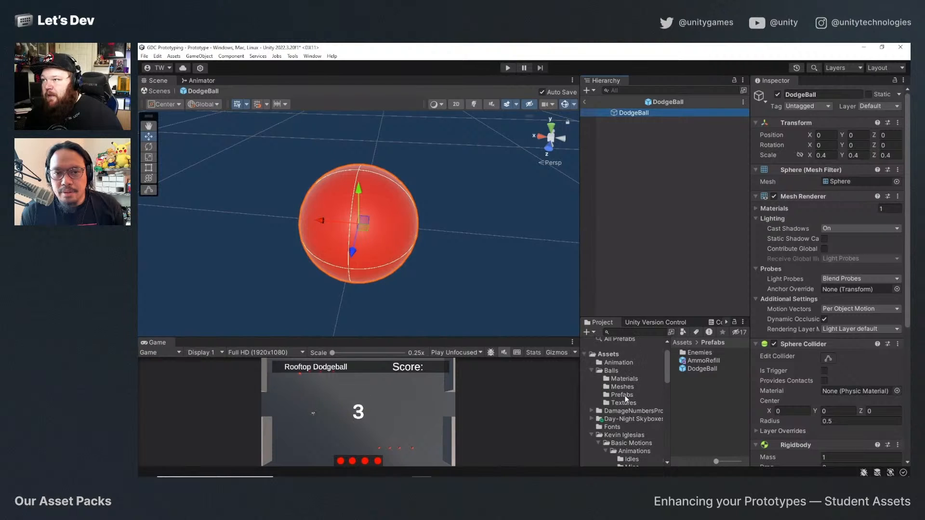
left_click(623, 395)
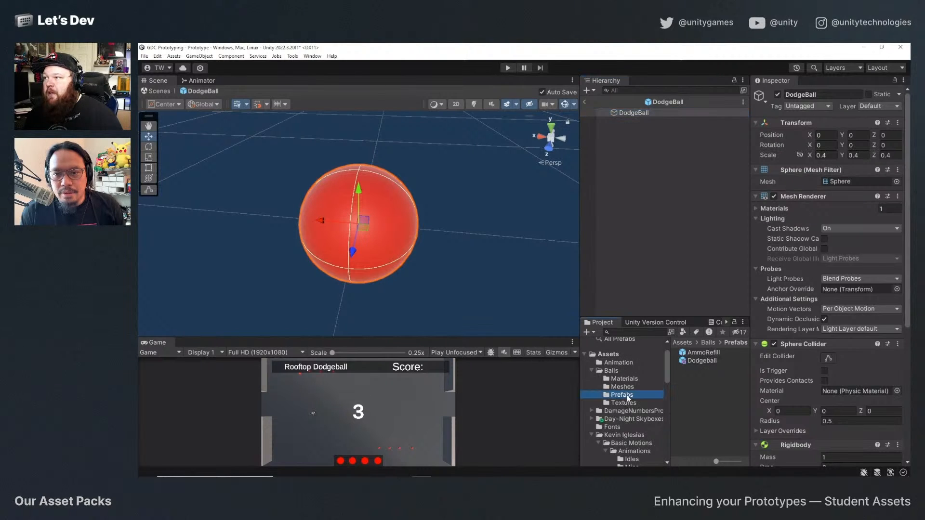
left_click_drag(707, 365, 637, 116)
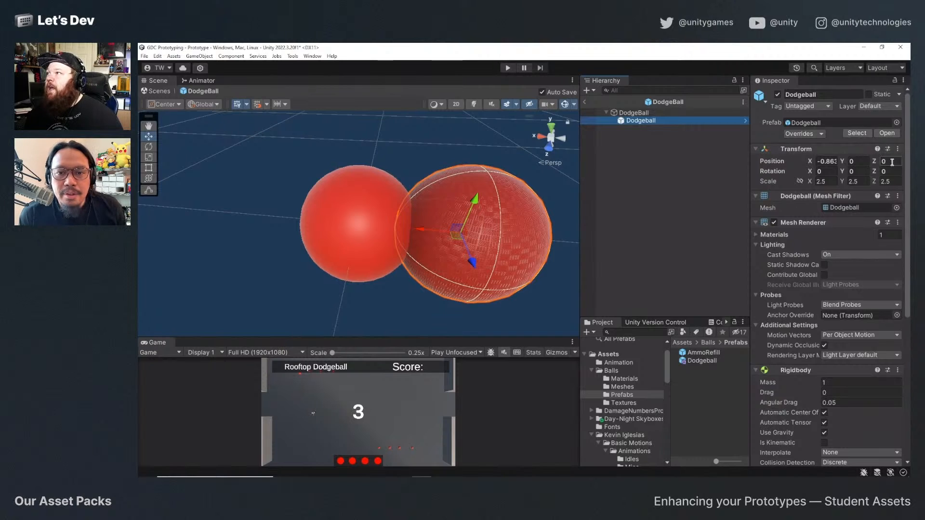
Set the nested Dodgeball's X position to 0 and disable the root DodgeBall's Mesh Renderer.
left_click(837, 161)
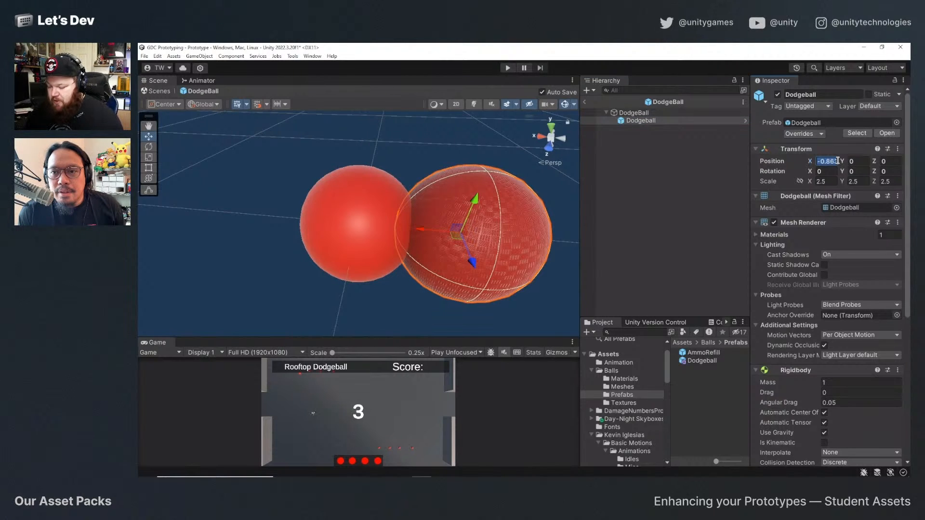
type("0")
left_click(634, 113)
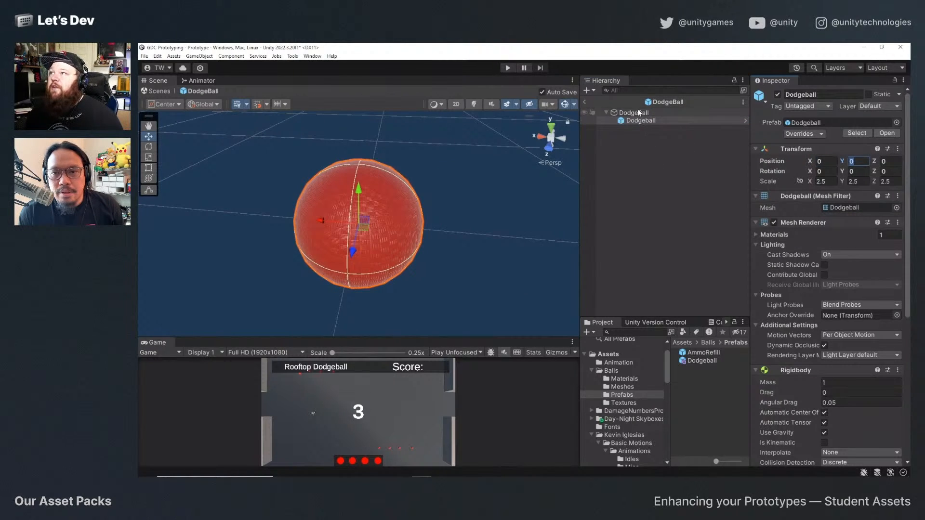
left_click(774, 196)
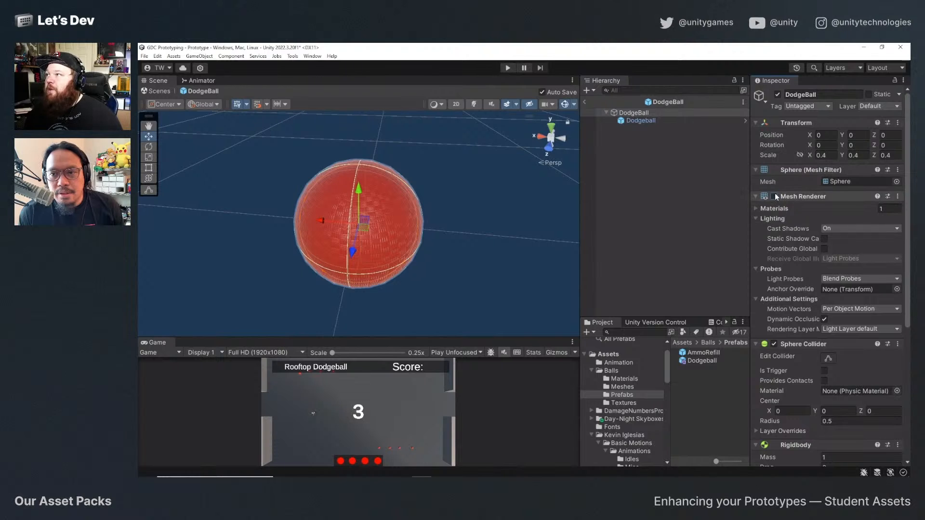
Try to remove the Rigidbody component from the Dodgeball nested inside the DodgeBall prefab.
scroll(788, 236, "down", 5)
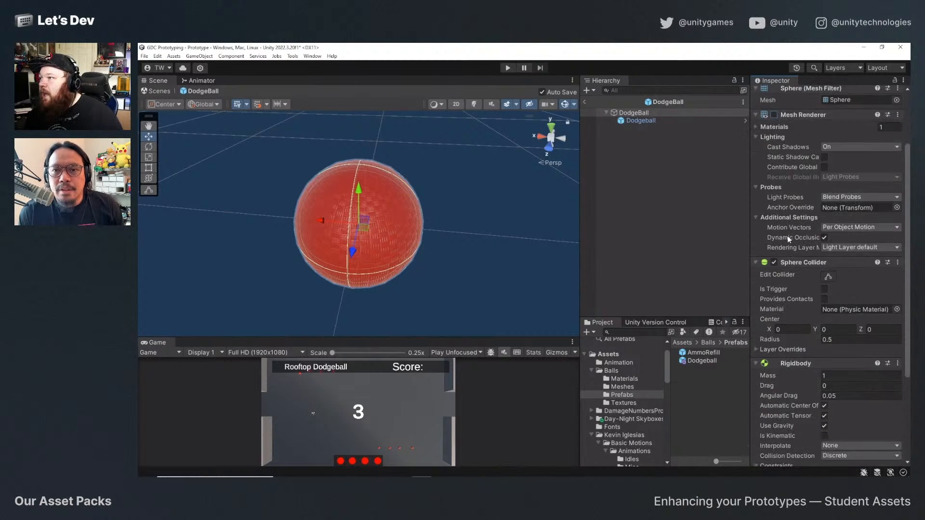
left_click(641, 121)
scroll(816, 251, "down", 2)
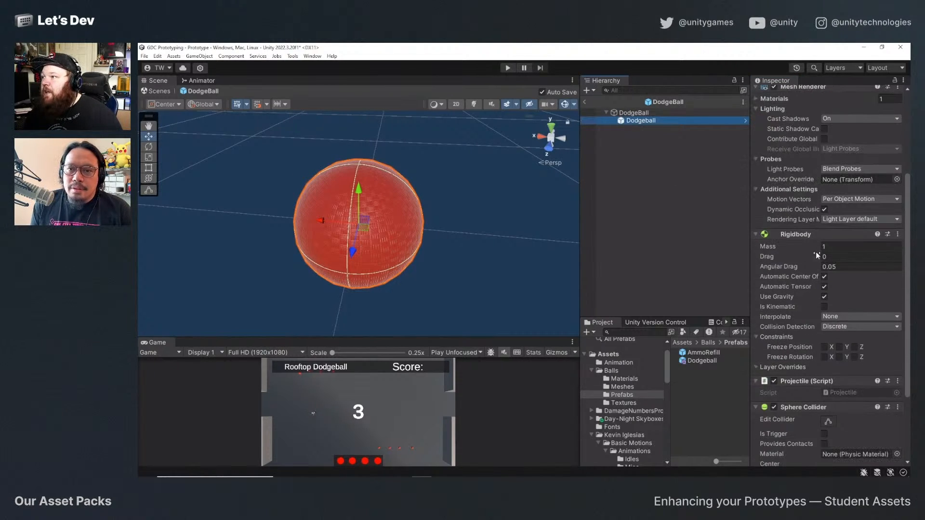
left_click(897, 235)
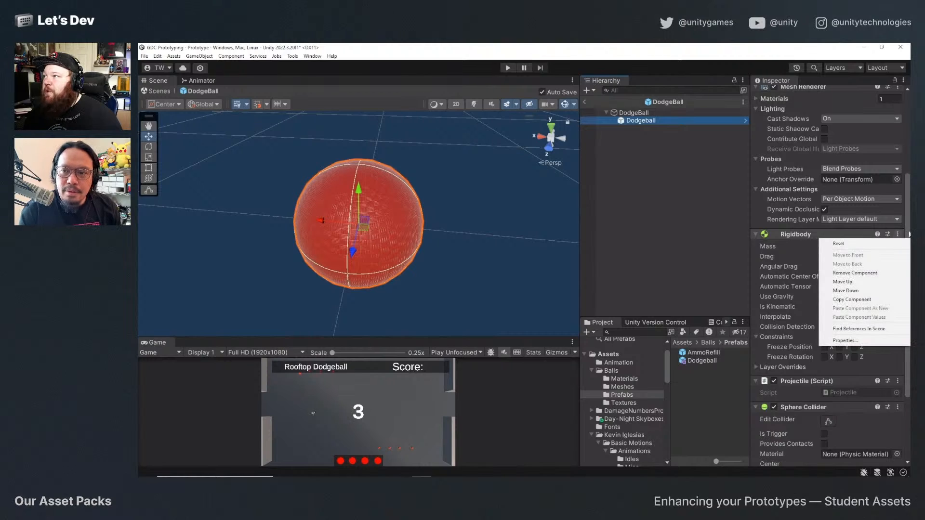
left_click(855, 273)
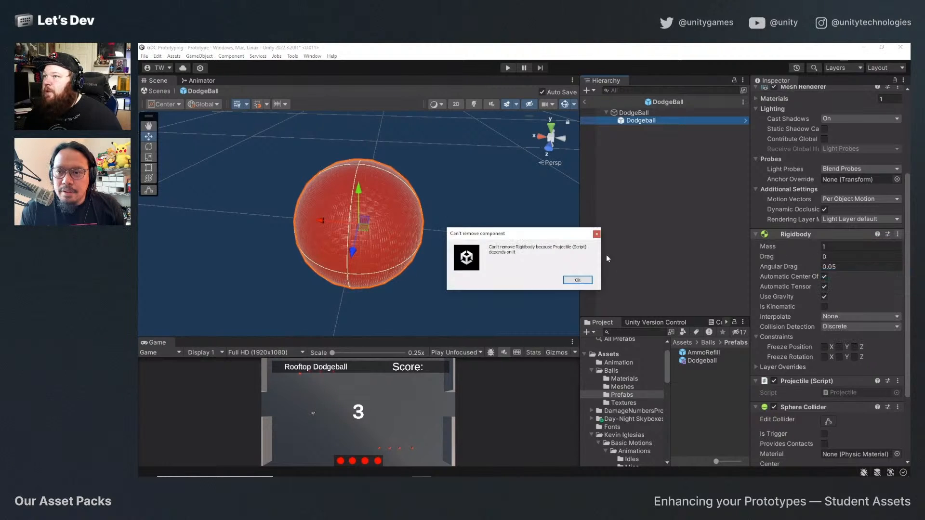
left_click(578, 280)
Remove the Projectile script and the Sphere Collider from the nested Dodgeball.
scroll(843, 289, "down", 2)
left_click(898, 326)
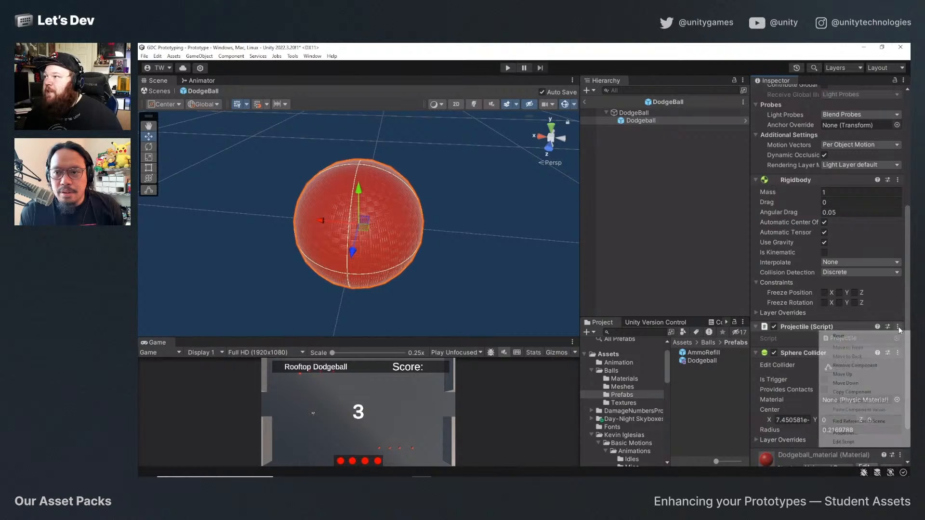
left_click(863, 366)
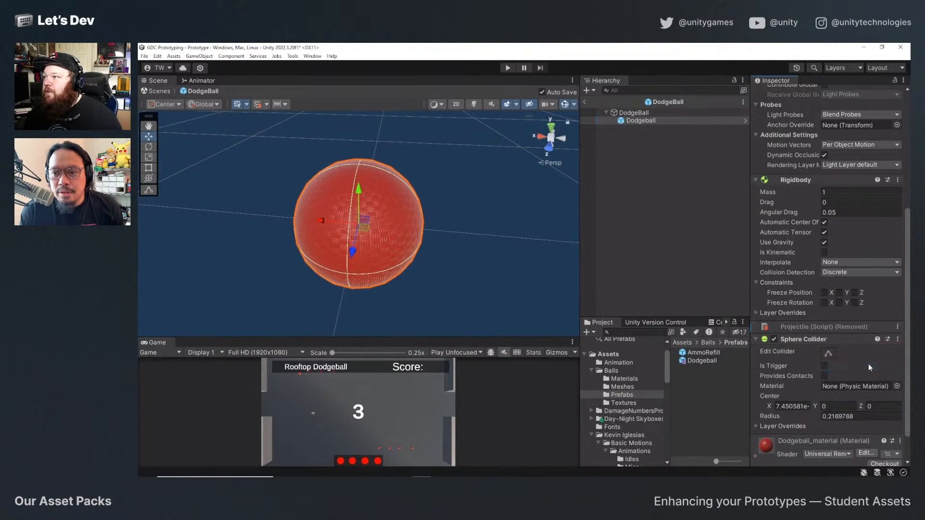
right_click(886, 343)
left_click(877, 376)
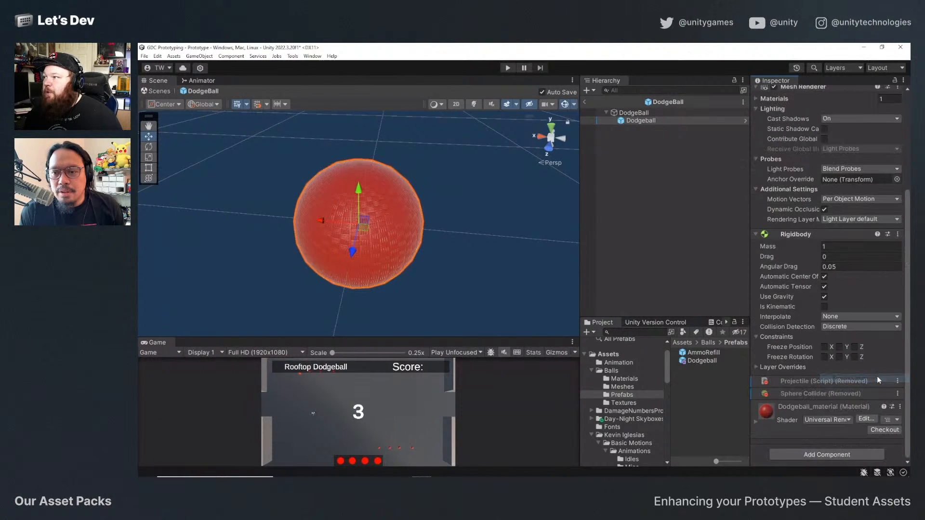
Try to remove the Mesh Renderer from the nested Dodgeball.
scroll(794, 305, "up", 2)
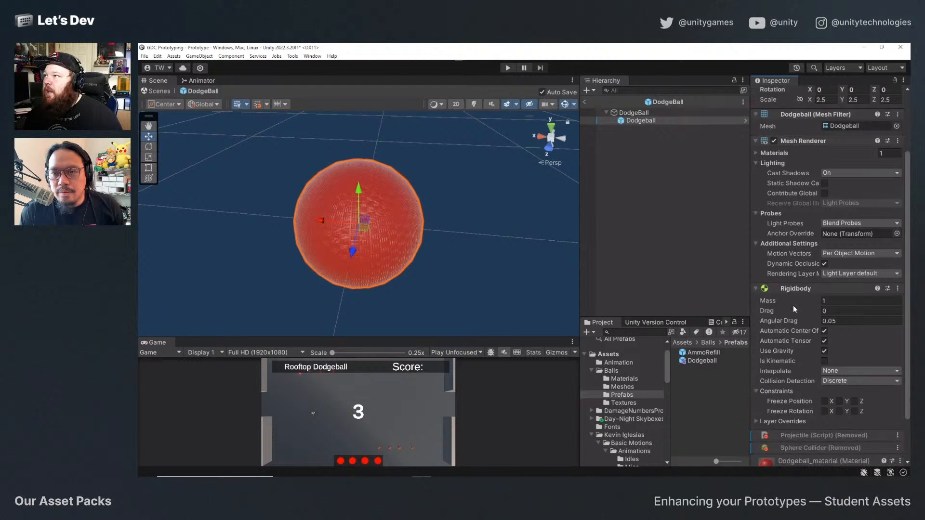
left_click(897, 142)
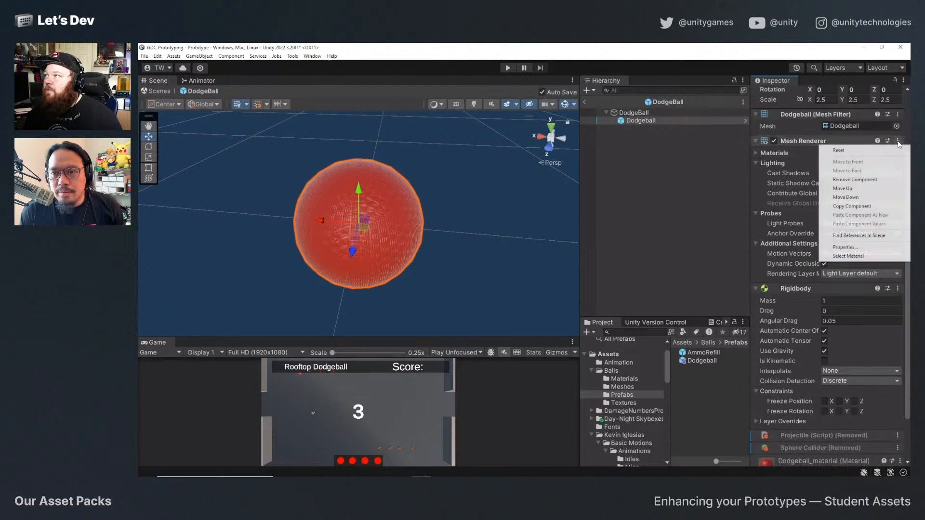
left_click(866, 179)
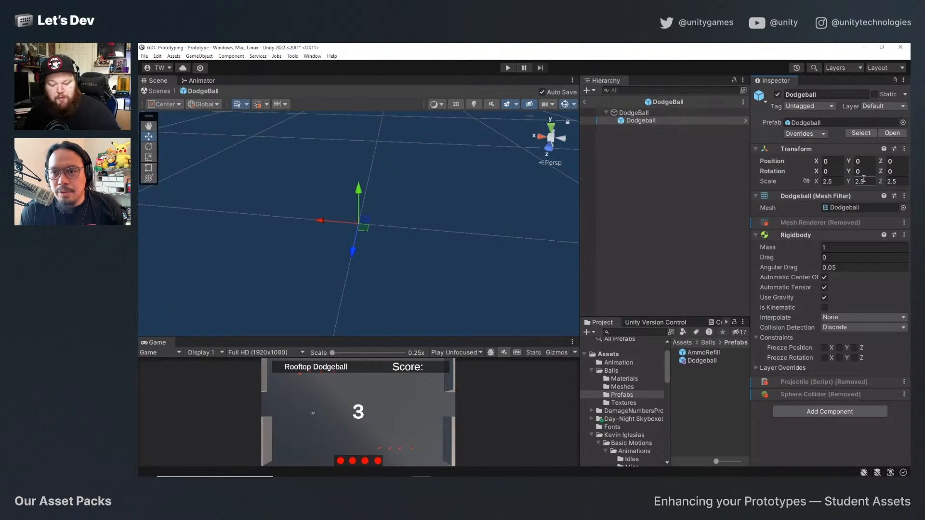
Remove the Mesh Renderer and the Sphere Mesh Filter from the root DodgeBall object.
left_click(647, 112)
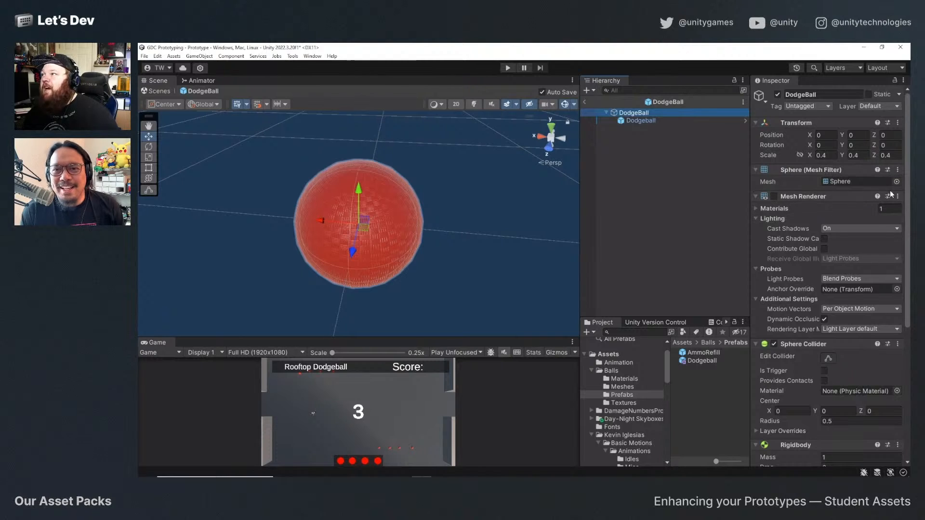
left_click(897, 196)
left_click(857, 232)
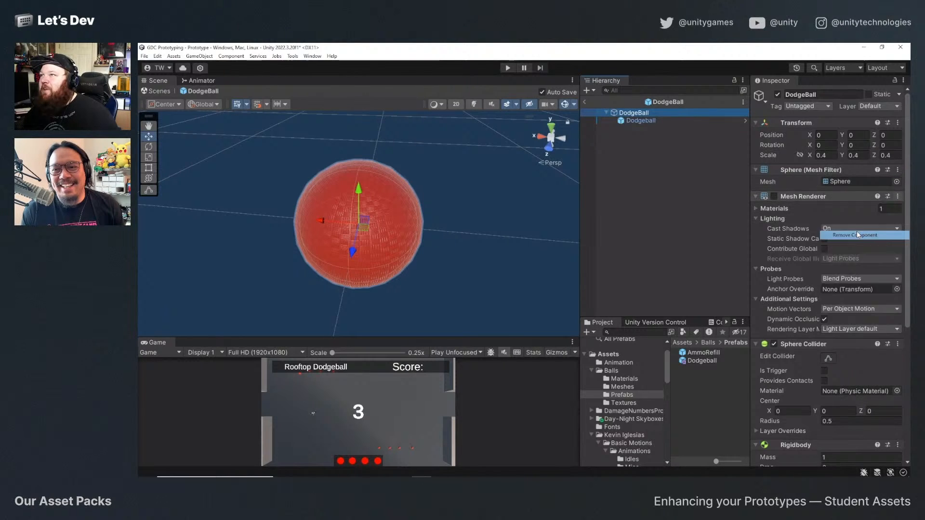
left_click(898, 170)
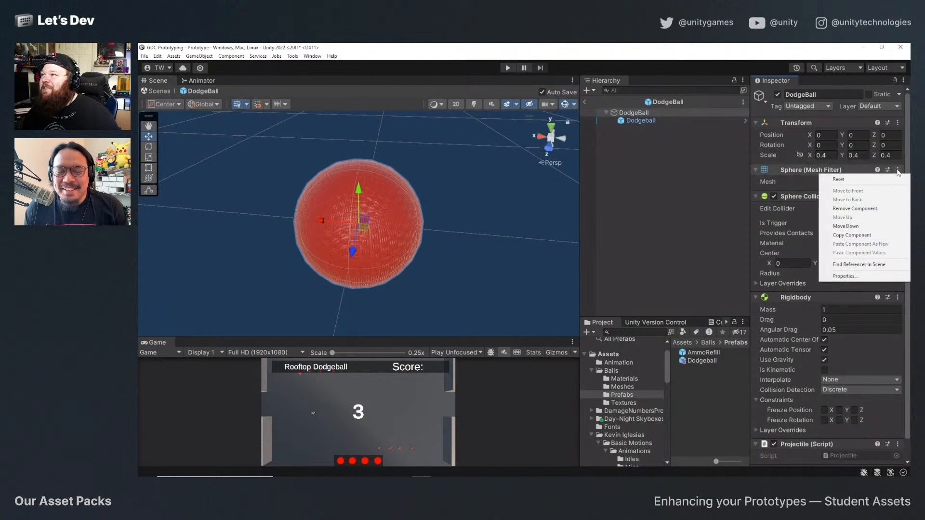
left_click(867, 208)
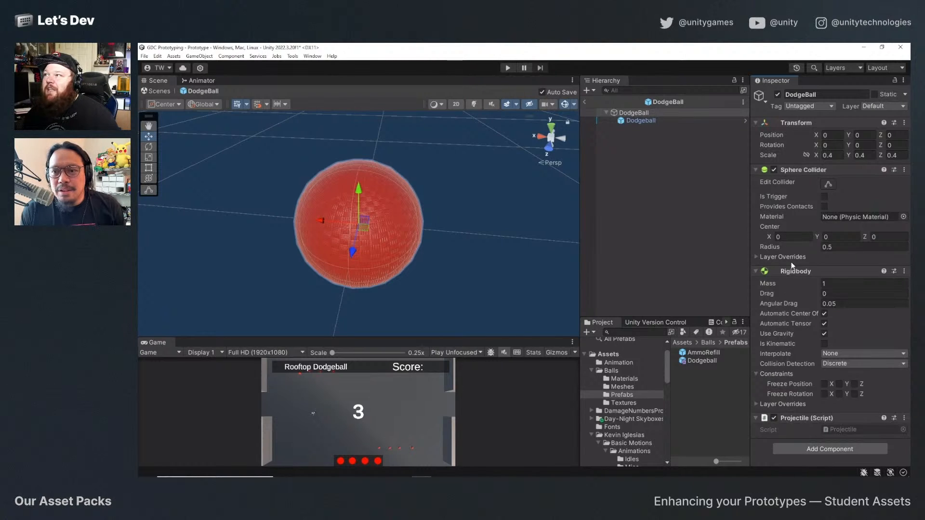
Remove the Rigidbody from the nested Dodgeball and apply all its overrides to the source Dodgeball prefab.
left_click(646, 120)
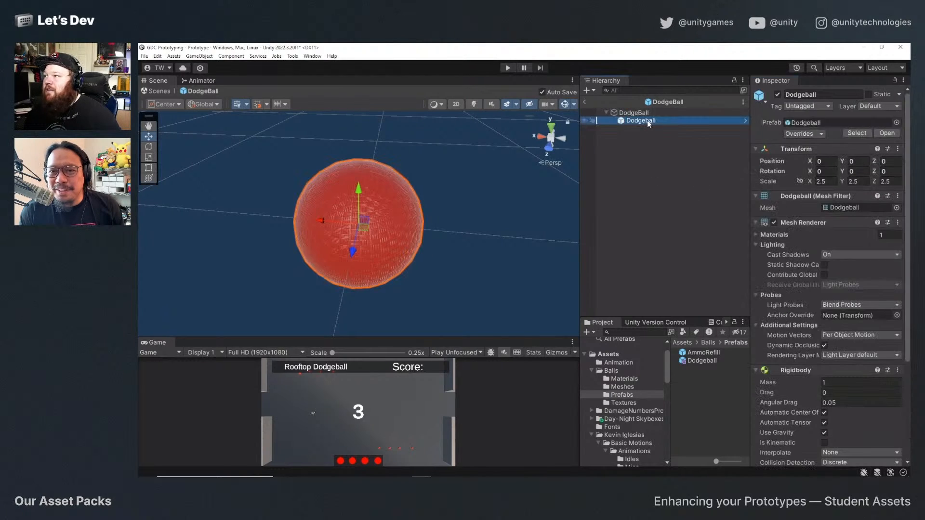
scroll(793, 280, "down", 5)
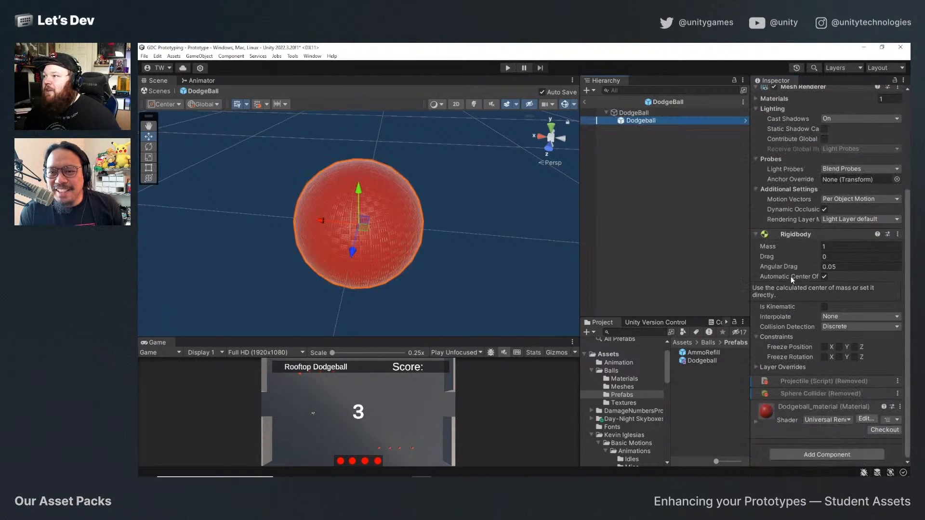
left_click(898, 234)
left_click(867, 273)
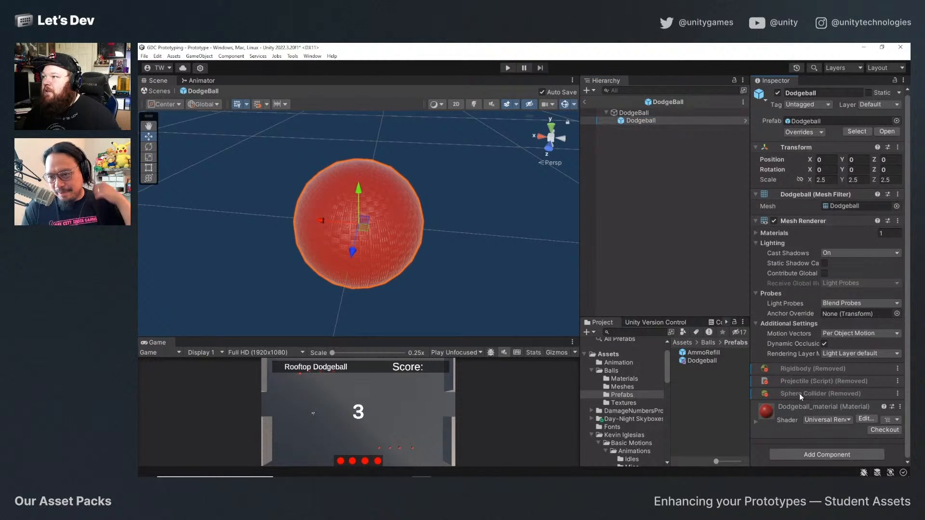
left_click(819, 134)
left_click(865, 216)
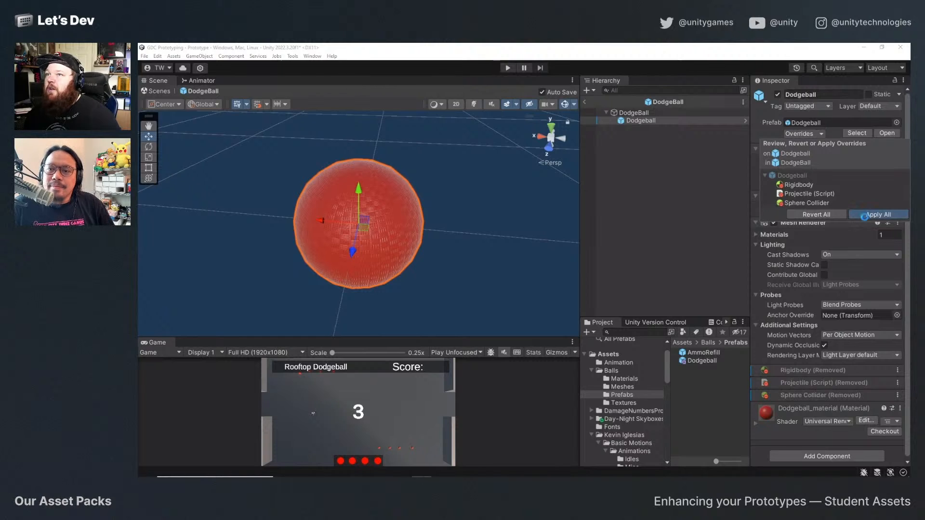
Check the root DodgeBall's components, then return to the Prototype scene and inspect AmmoRefill (6) and AmmoRefill (2).
left_click(631, 114)
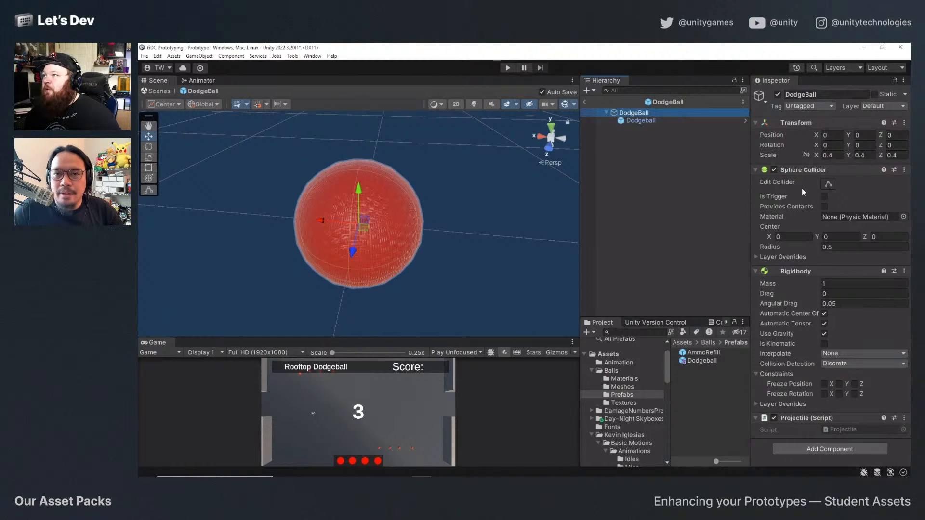
left_click(584, 102)
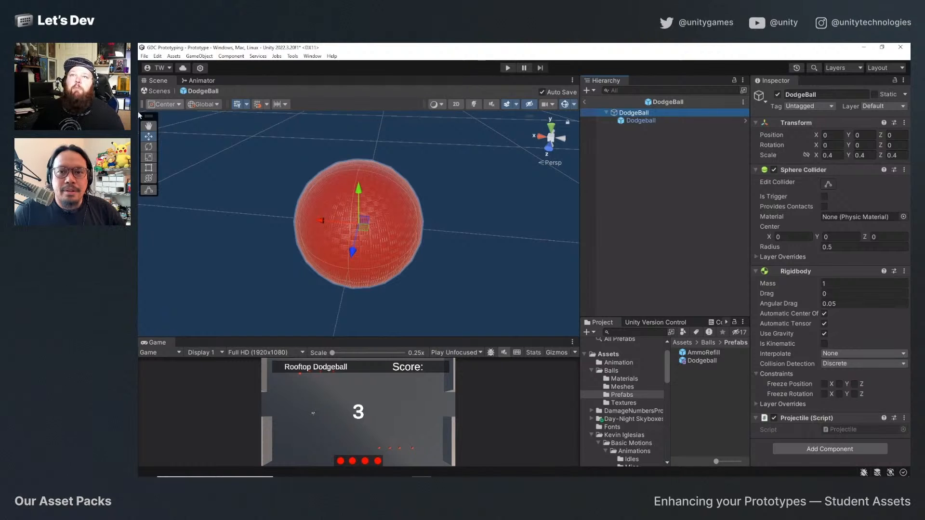
left_click_drag(459, 213, 357, 225, "alt")
left_click(357, 224)
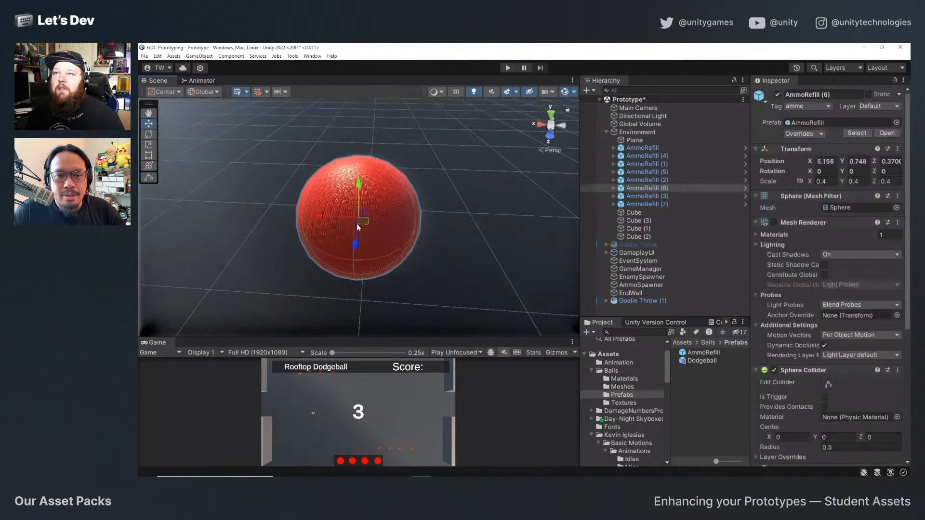
left_click_drag(393, 257, 440, 257, "alt")
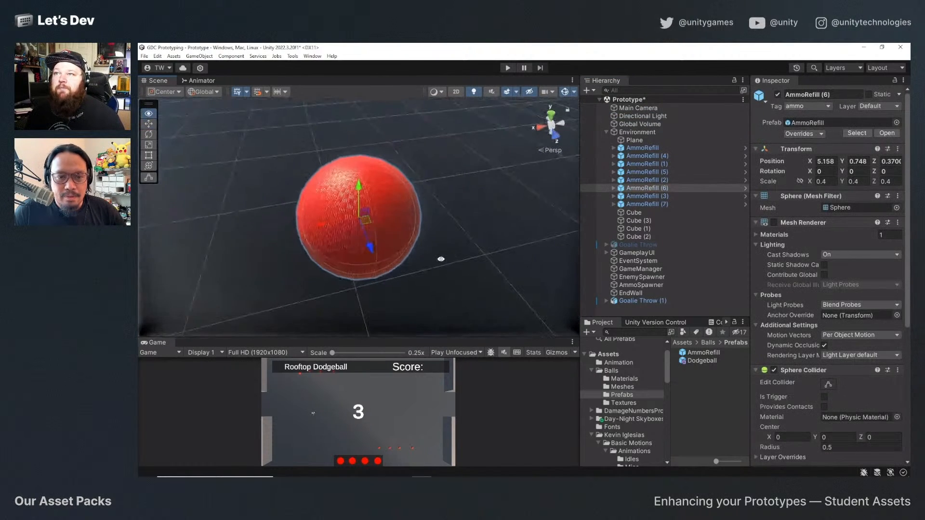
left_click(642, 180)
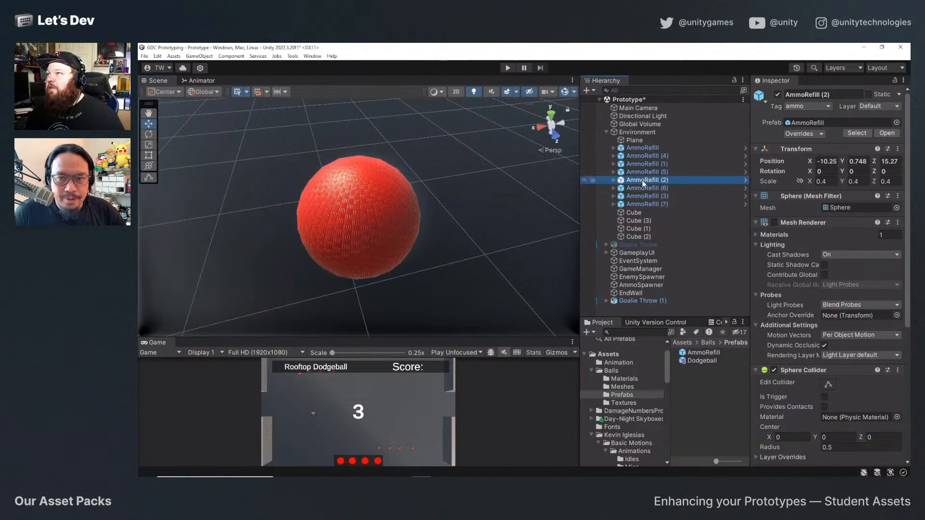
Open the AmmoRefill prefab from Balls/Prefabs, toggle its Mesh Renderer off and on to check the ball, and return to the scene.
double_click(719, 353)
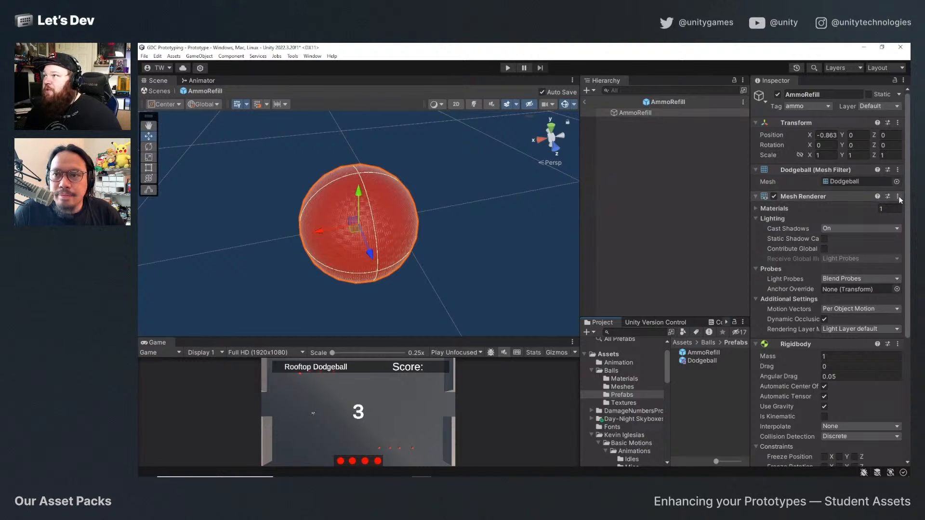
left_click(774, 196)
left_click(774, 196)
left_click(774, 196)
left_click(774, 196)
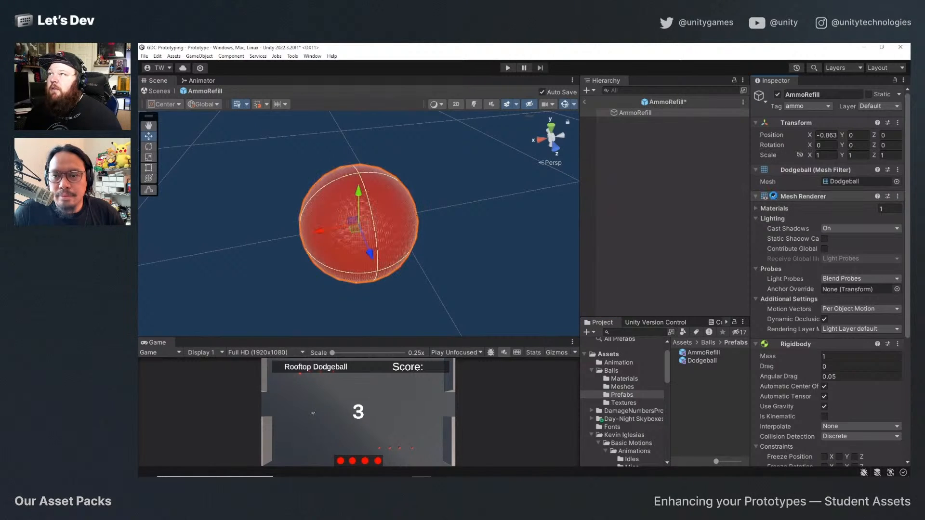
left_click(774, 196)
left_click(774, 196)
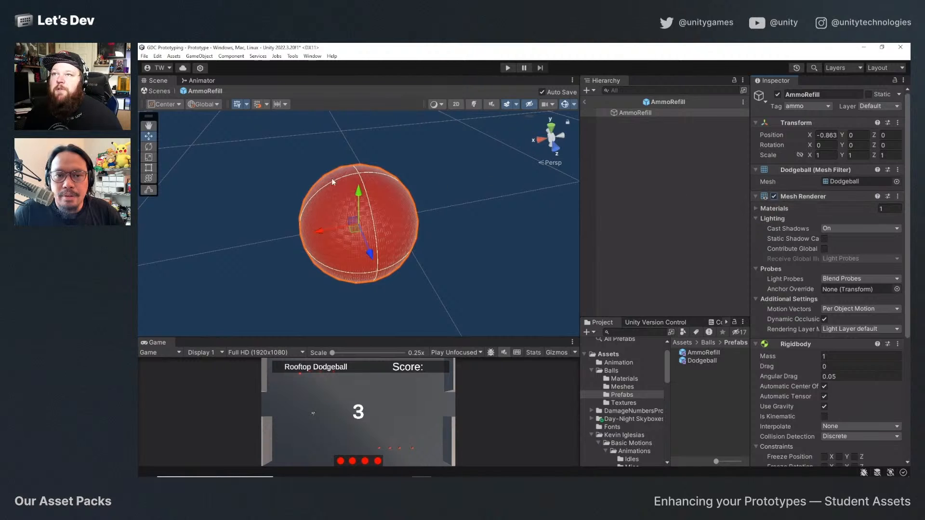
left_click_drag(328, 241, 367, 226, "alt")
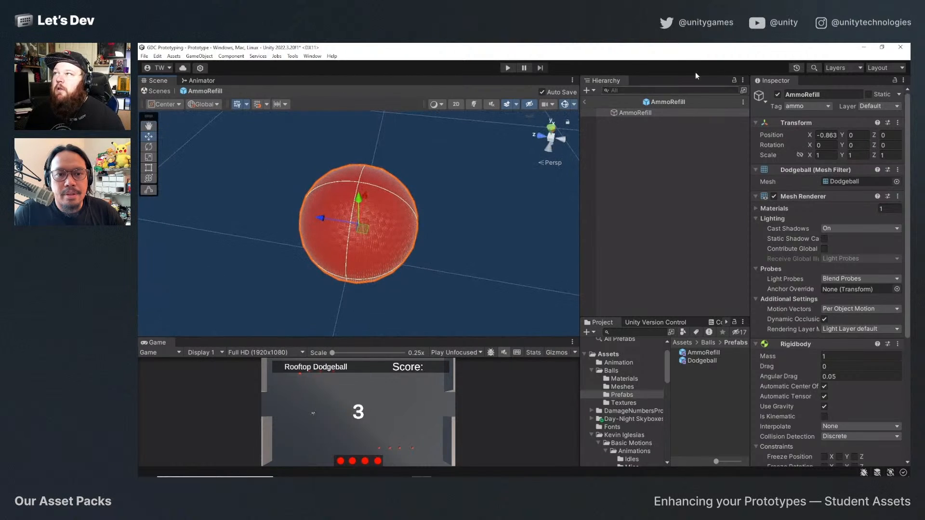
left_click(584, 103)
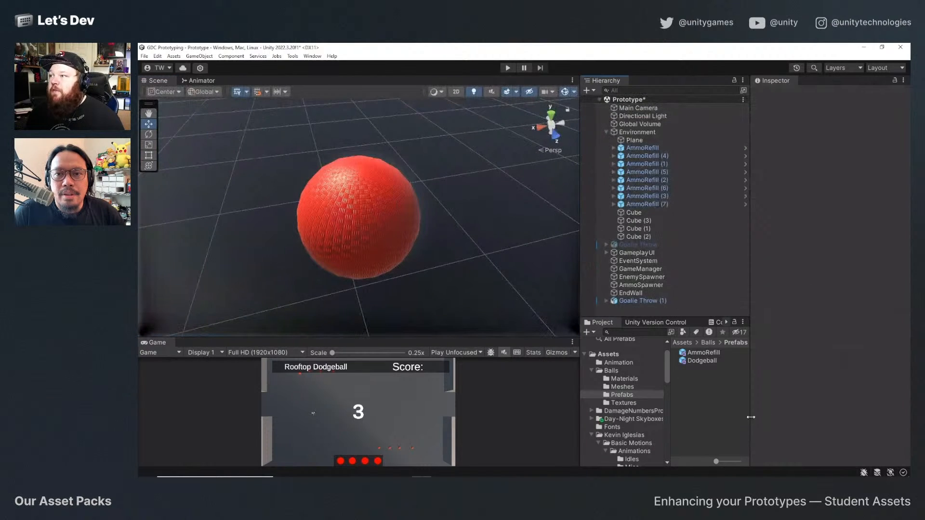
Open the AmmoRefill prefab from Assets/Prefabs for editing and expand its root object to show the nested Dodgeball.
left_click(647, 149)
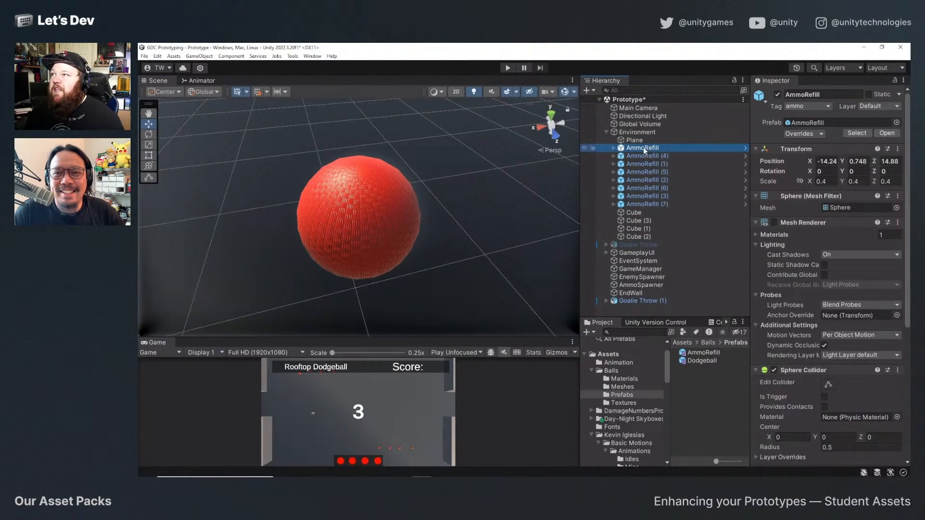
left_click(608, 355)
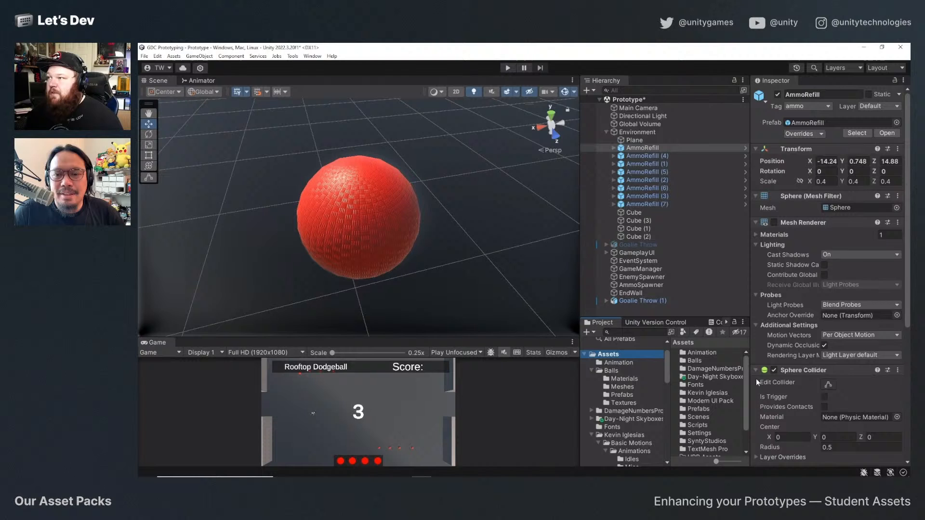
double_click(695, 410)
double_click(704, 361)
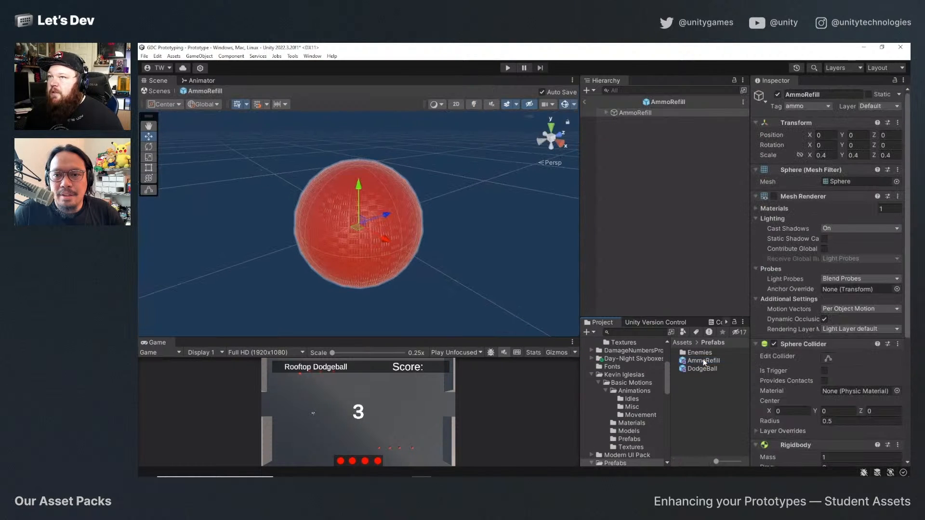
left_click(606, 113)
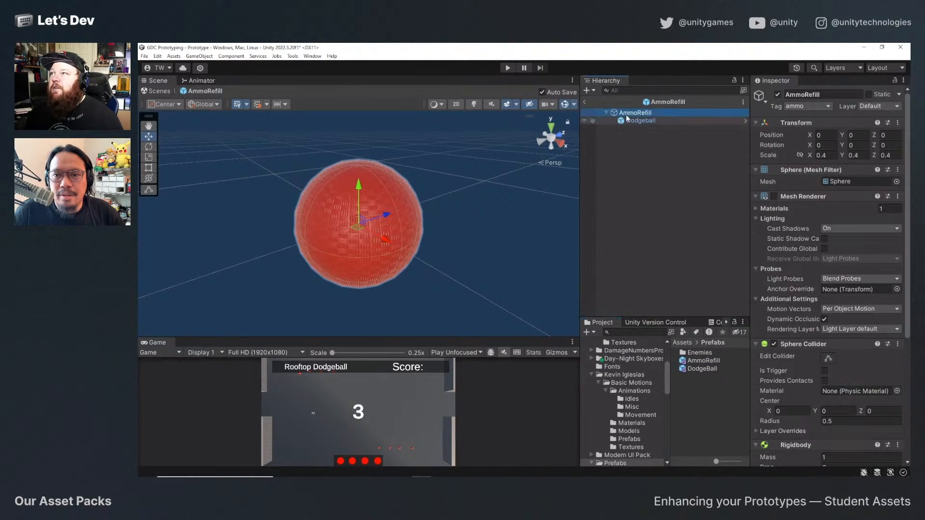
Remove the Mesh Renderer from the root AmmoRefill object and select its nested Dodgeball.
left_click(627, 113)
left_click(897, 196)
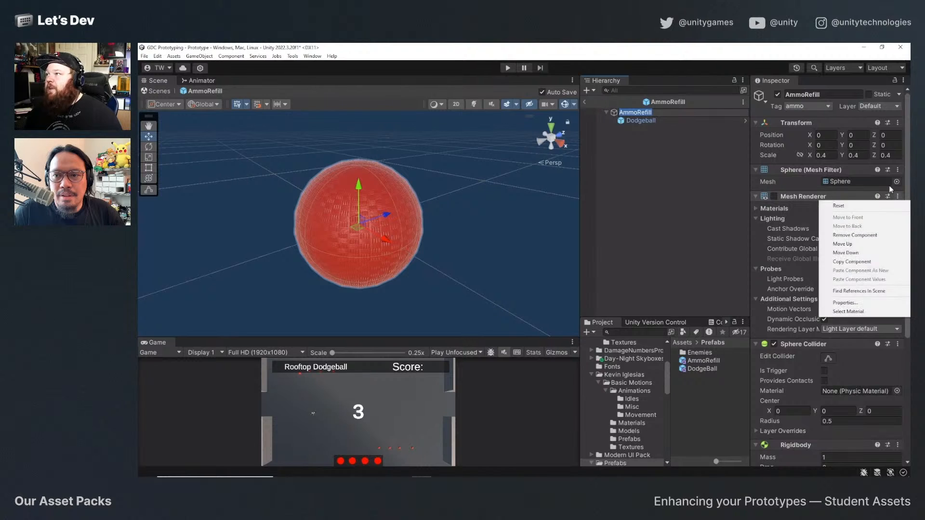
left_click(825, 233)
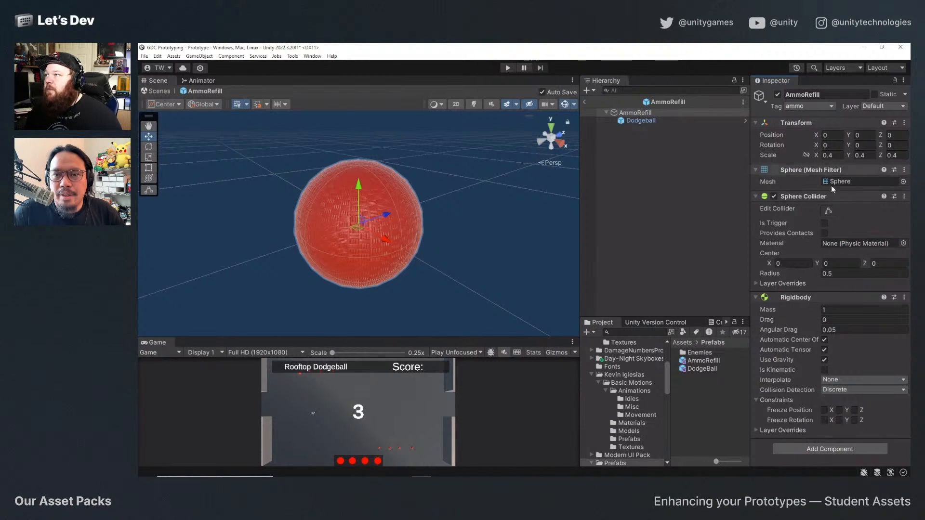
left_click(643, 121)
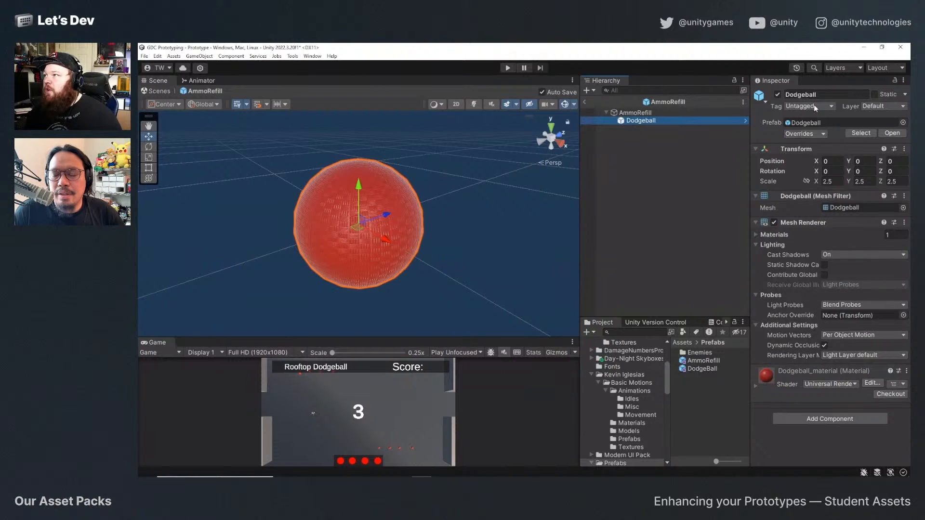
Compare the components of the root AmmoRefill object with those of its nested Dodgeball.
left_click(626, 112)
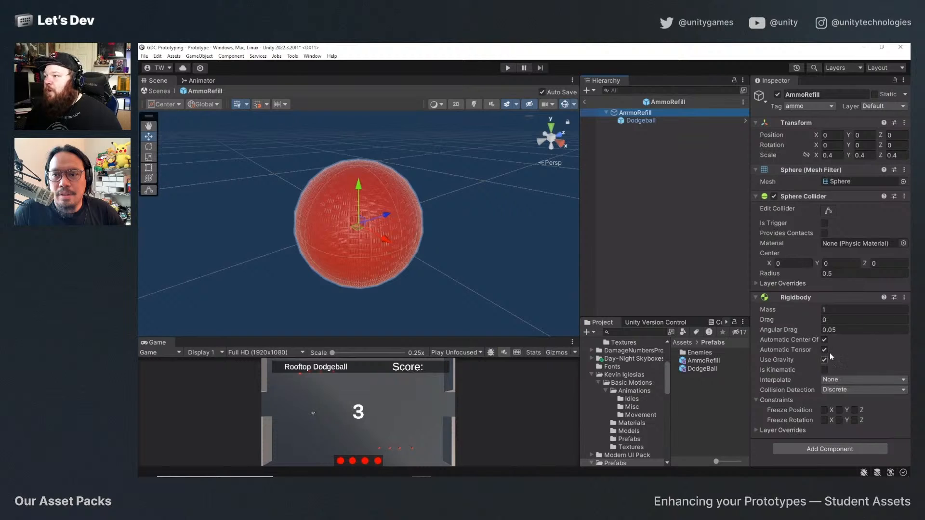
left_click(643, 121)
left_click(640, 112)
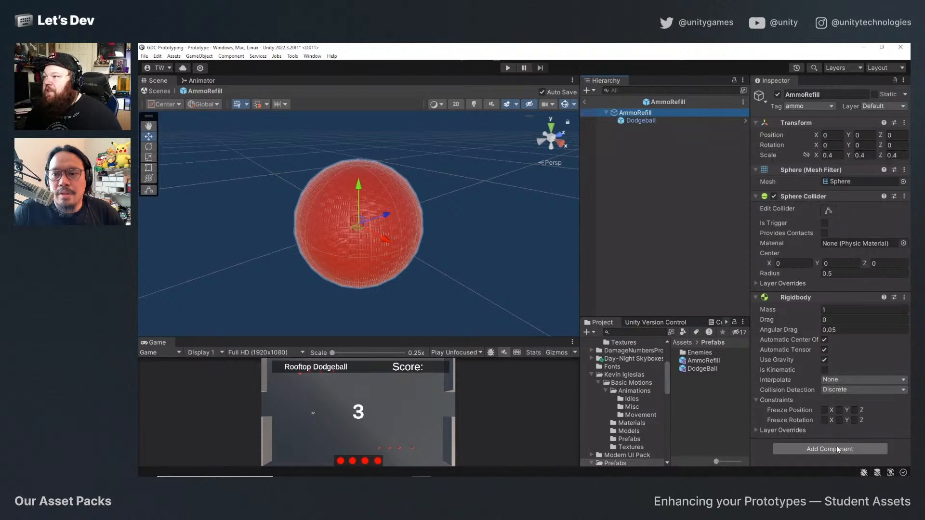
left_click(837, 450)
type("r")
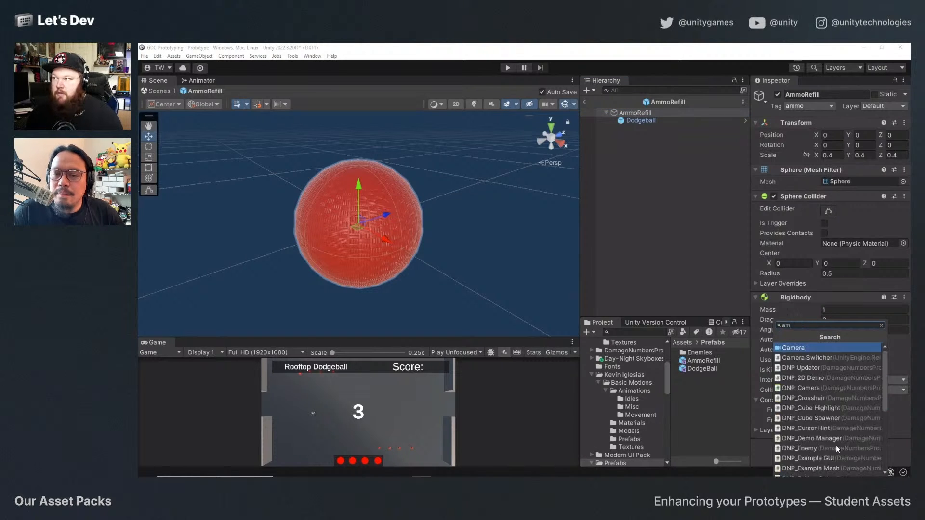
type("ef")
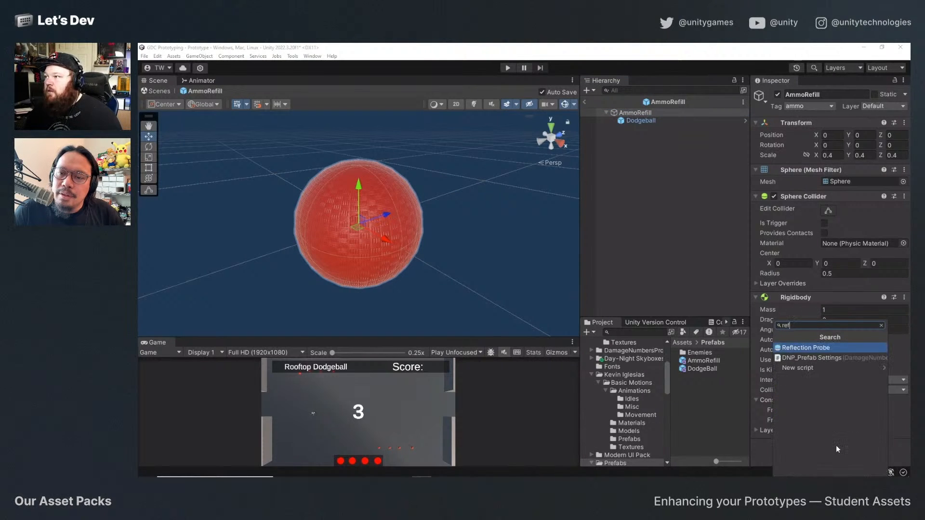
key("BackSpace")
key("BackSpace")
key("BackSpace")
left_click(700, 193)
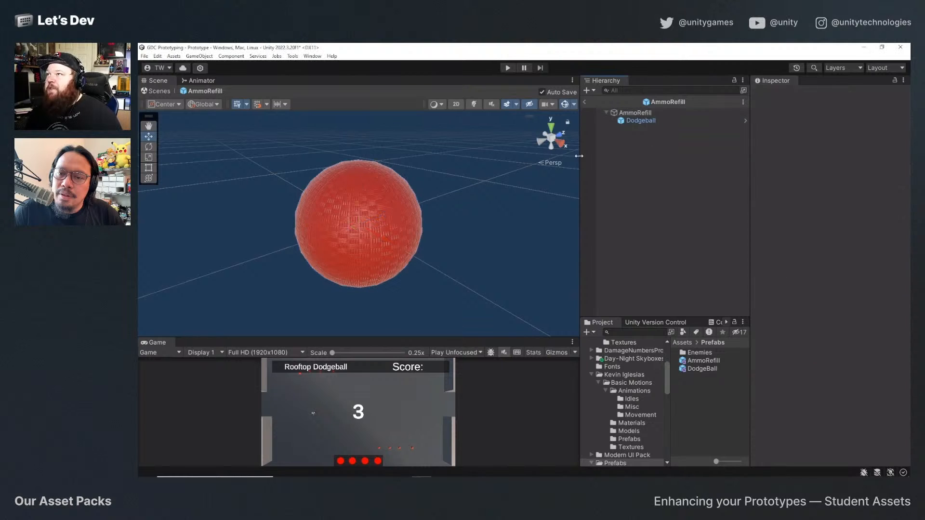
Return to the Prototype scene, look over the ammo balls on the floor, and frame the GameplayUI canvas from the front.
left_click(166, 92)
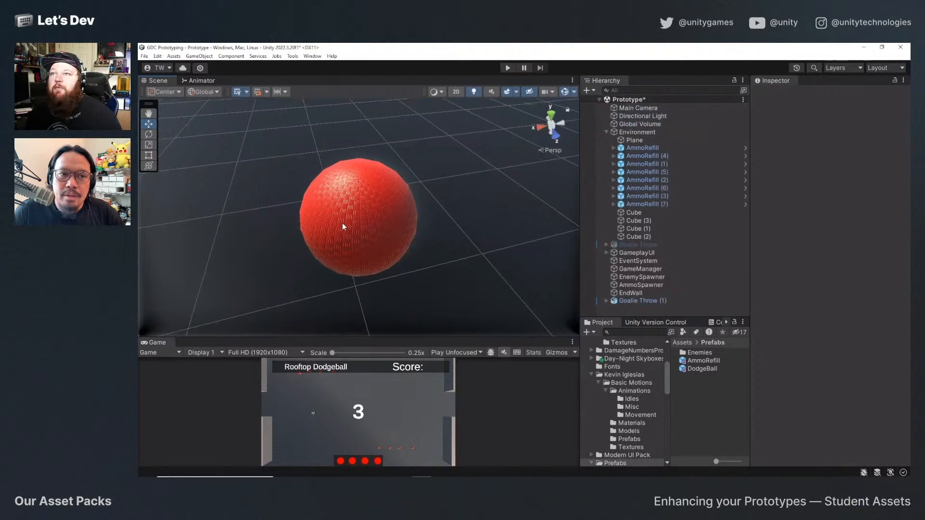
scroll(343, 223, "down", 5)
scroll(474, 221, "down", 2)
left_click_drag(363, 208, 532, 208, "alt")
scroll(451, 222, "down", 12)
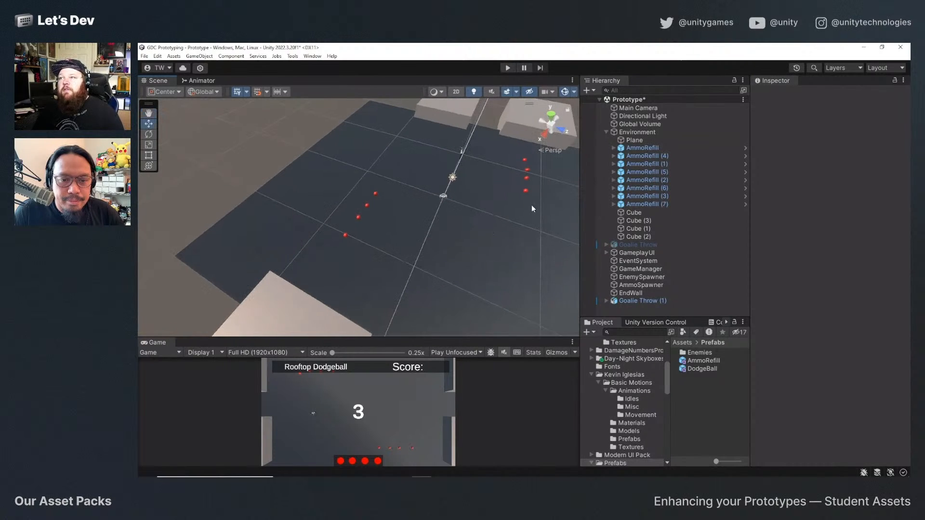
left_click(527, 191)
key("f")
scroll(372, 235, "up", 3)
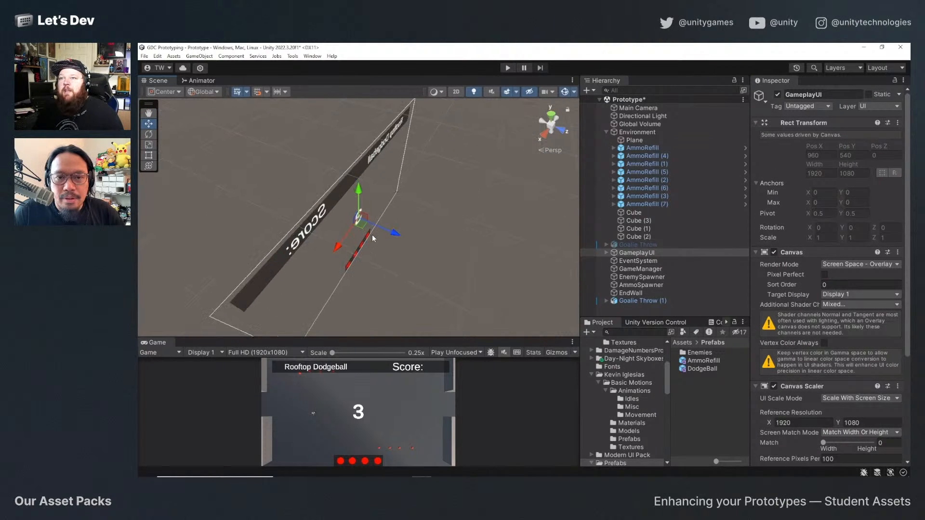
left_click_drag(372, 235, 543, 198, "alt")
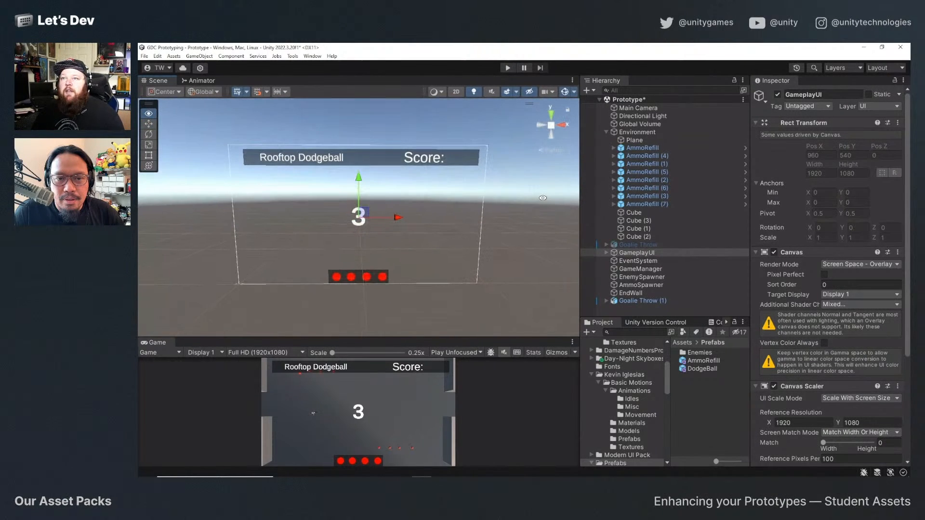
left_click(199, 81)
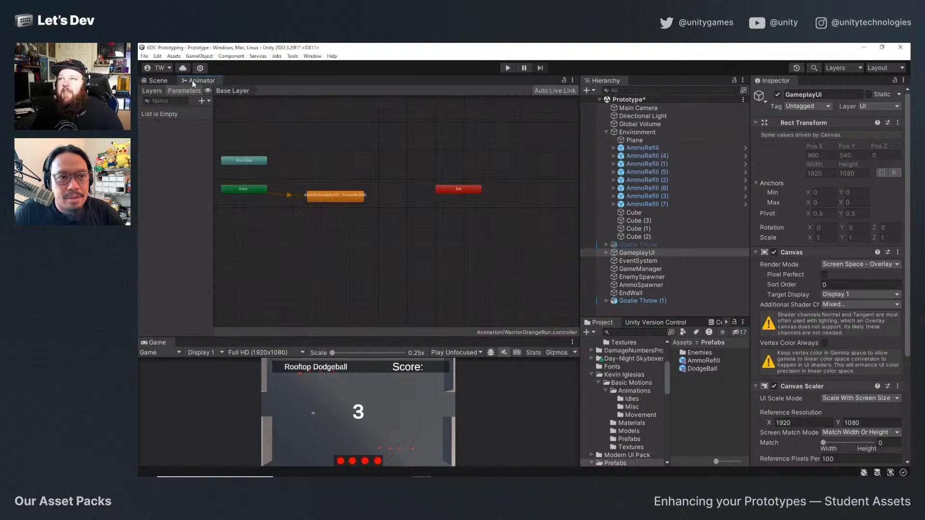
left_click(159, 81)
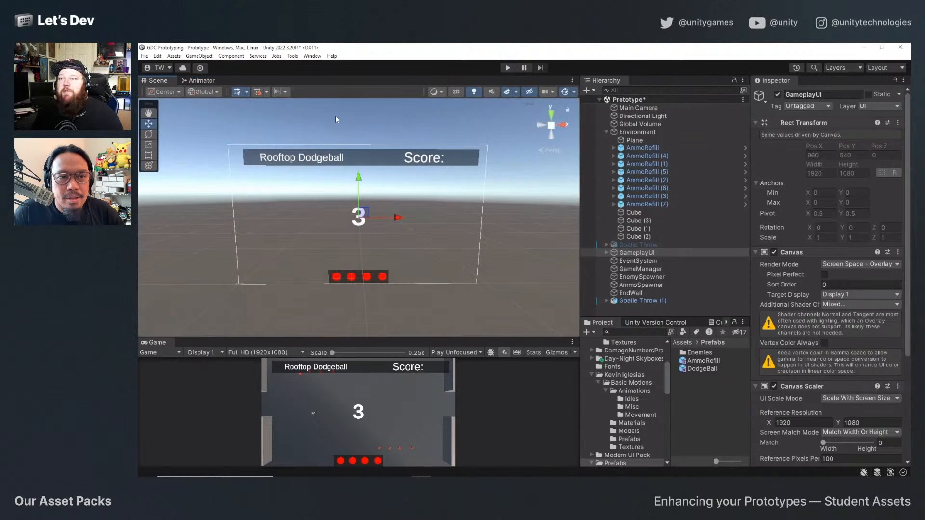
Playtest the game by throwing all four dodgeballs across the rooftop, and exit play mode.
left_click(505, 67)
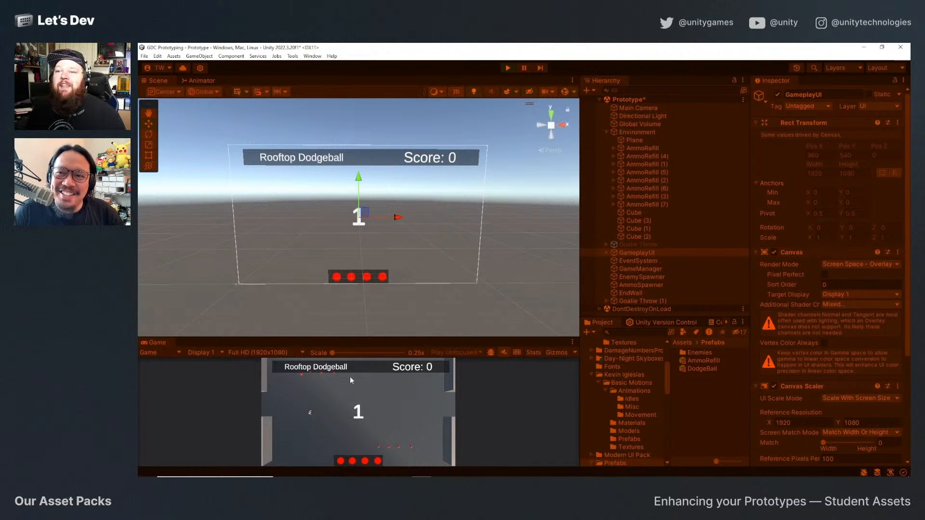
left_click(335, 440)
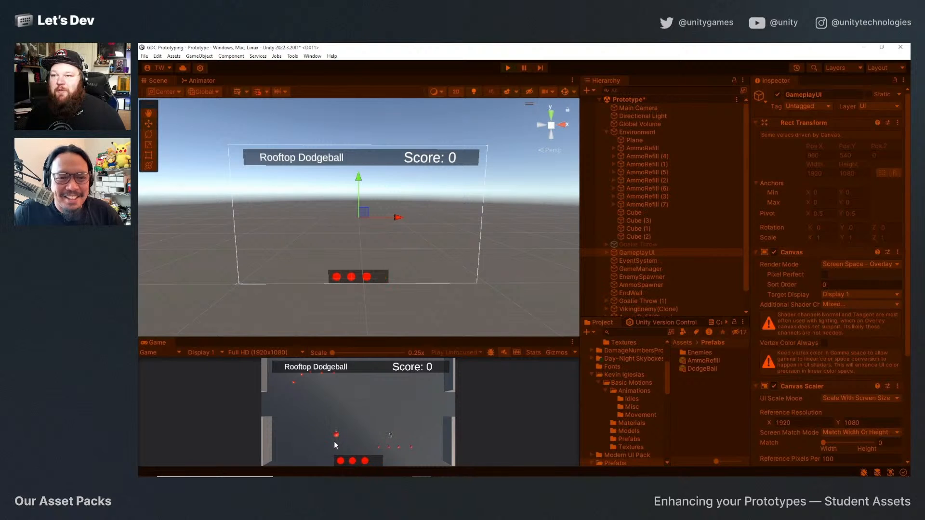
left_click(335, 442)
left_click(334, 441)
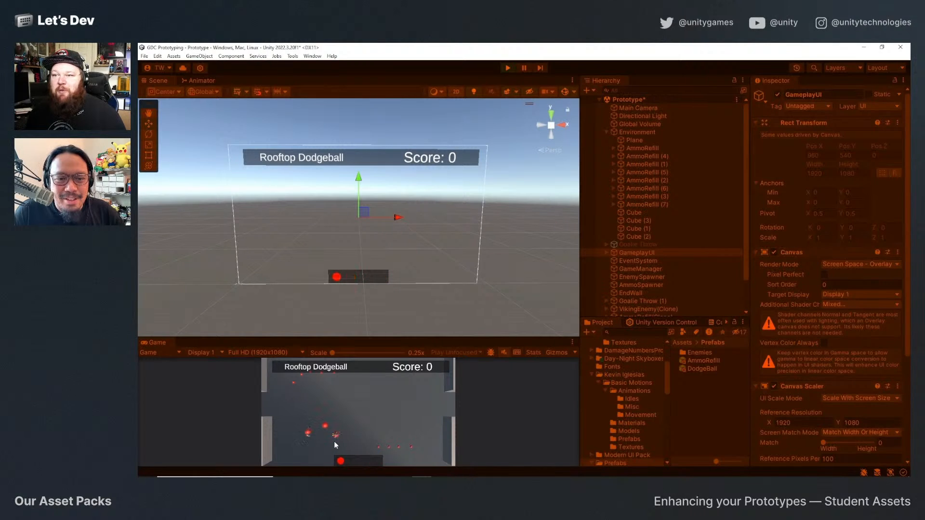
left_click(334, 442)
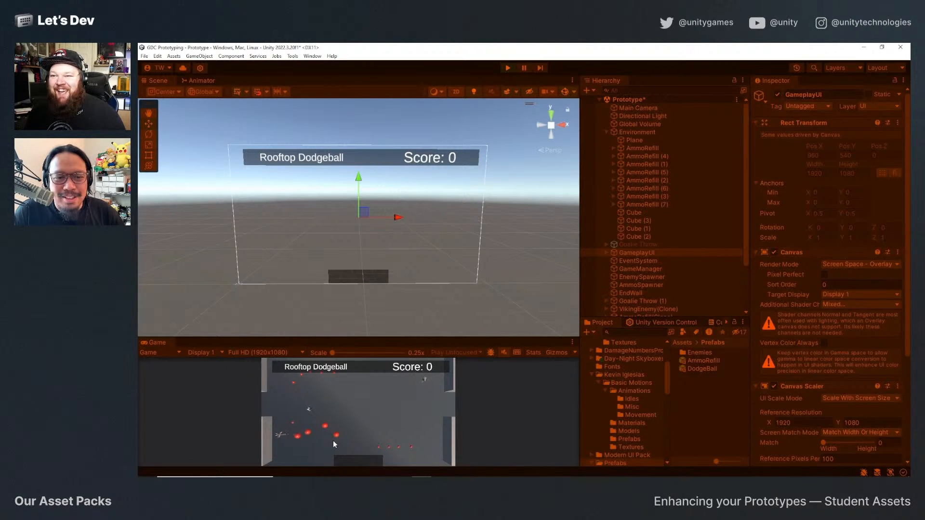
left_click(508, 68)
Enlarge the scene view slightly and select the Rooftop Dodgeball title text inside the GameplayUI.
mouse_move(314, 338)
left_mouse_down()
mouse_move(317, 212)
mouse_move(317, 350)
left_mouse_up()
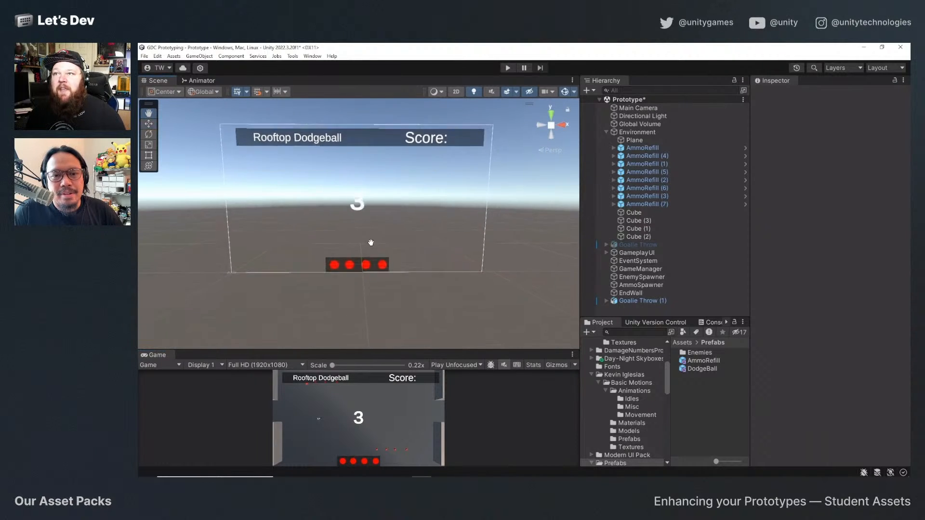
left_click(303, 153)
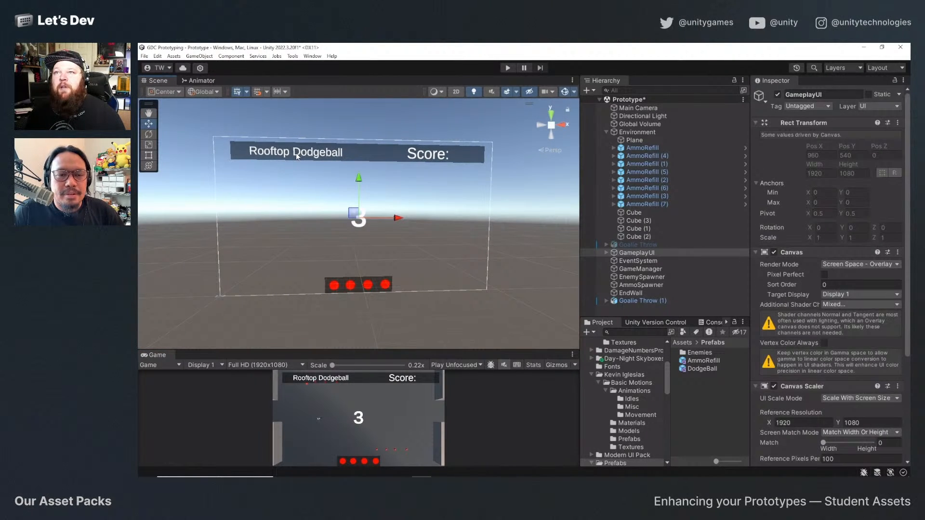
left_click(298, 157)
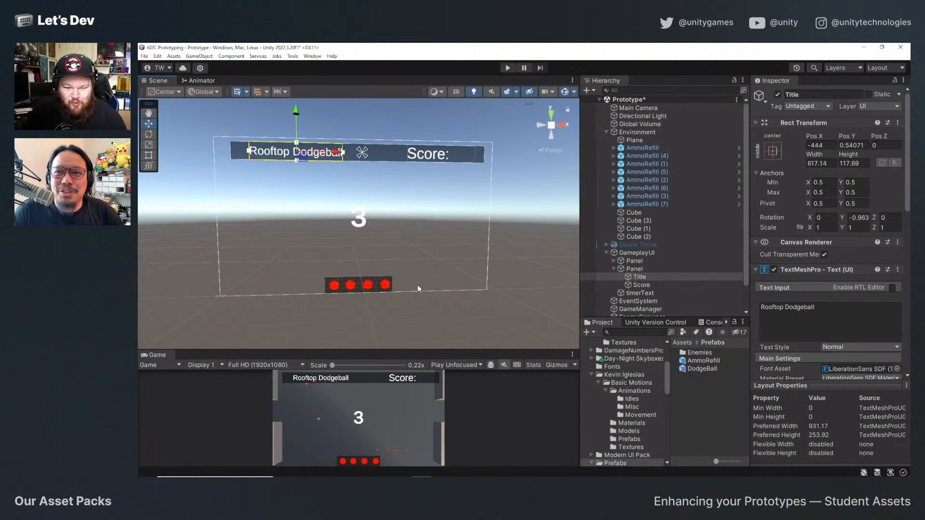
Open the Fonts folder in the project's root Assets folder.
scroll(619, 380, "up", 4)
left_click(610, 382)
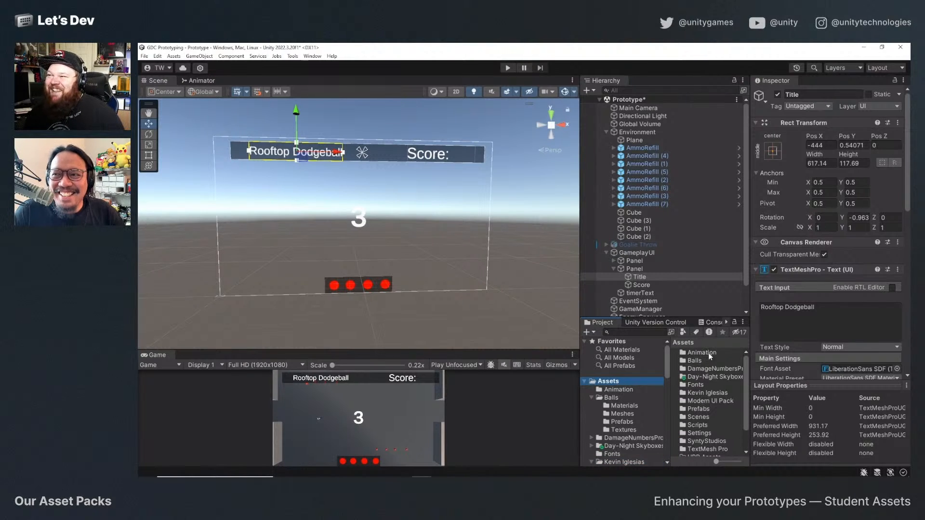
left_click(707, 384)
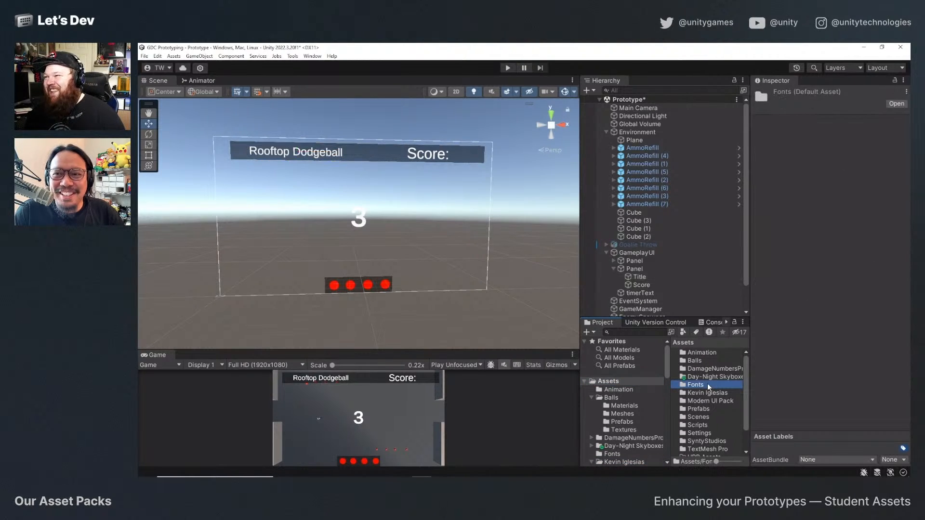
double_click(706, 385)
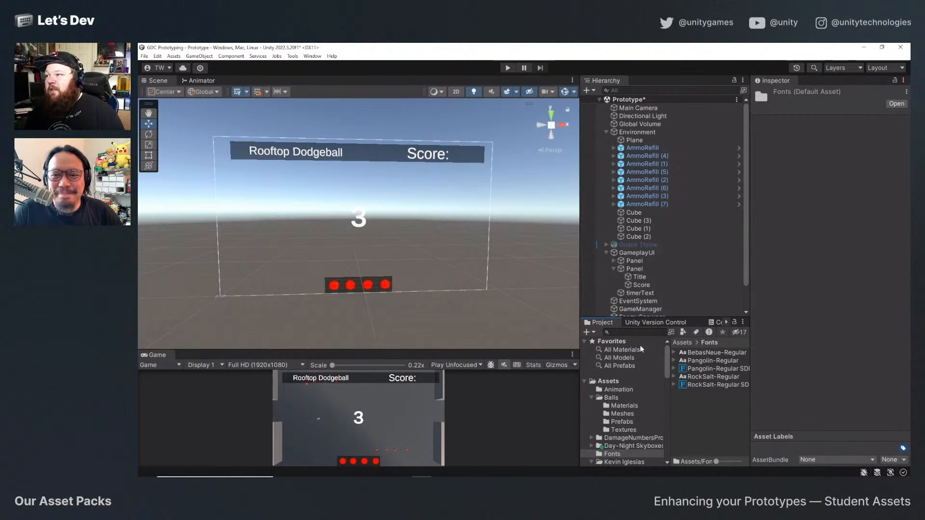
Generate a TextMeshPro font atlas from Pangolin-Regular with the Font Asset Creator and save it over Pangolin-Regular SDF.asset.
left_click(312, 56)
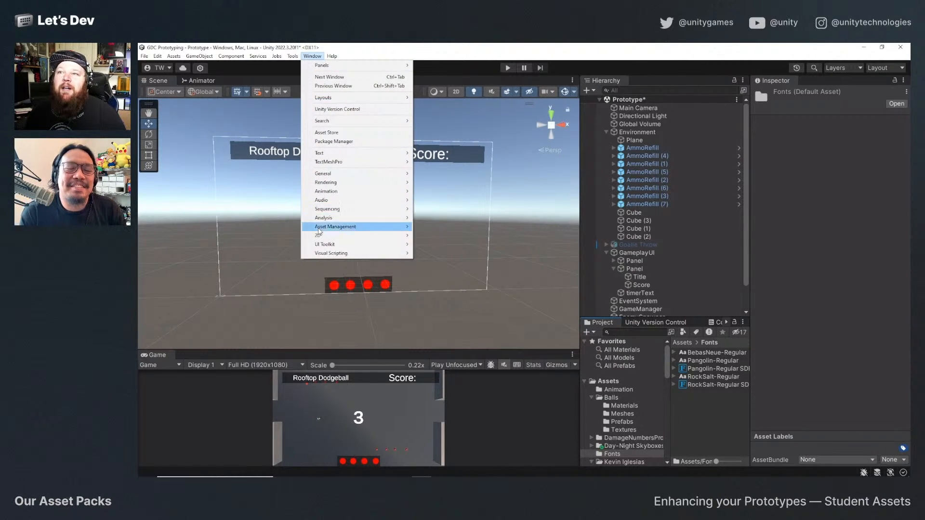
mouse_move(381, 166)
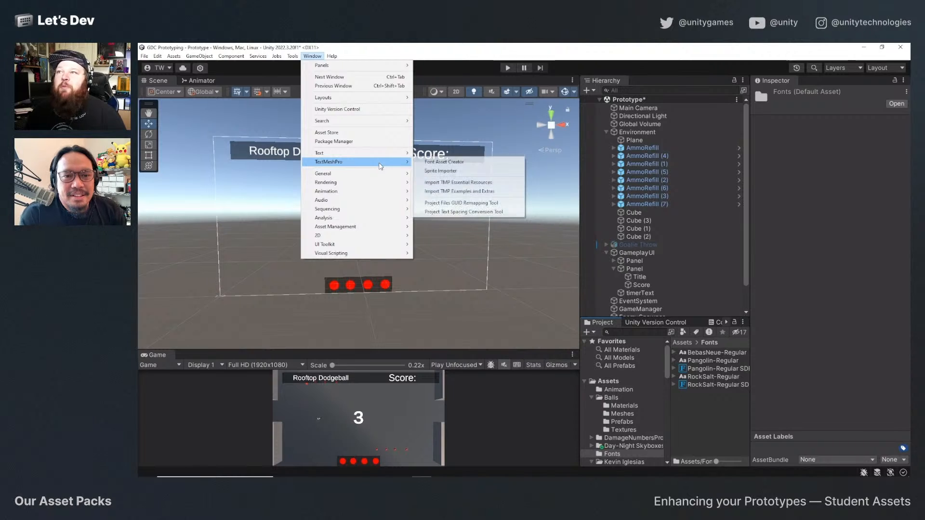
left_click(480, 163)
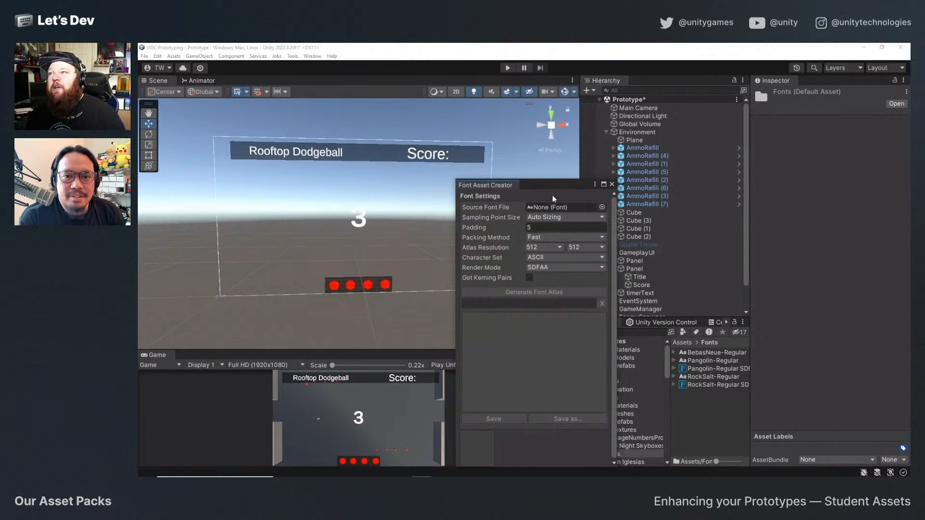
left_click_drag(555, 189, 414, 146)
left_click(458, 161)
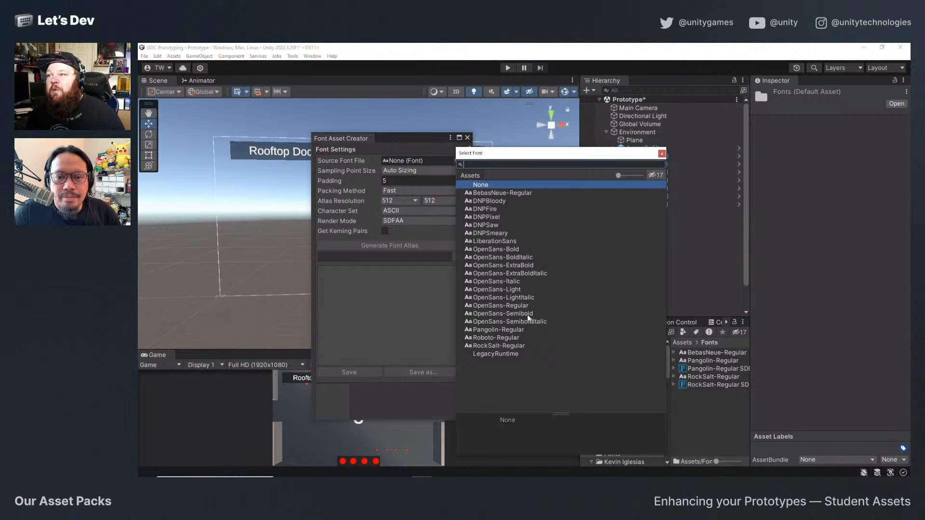
double_click(498, 331)
left_click(379, 245)
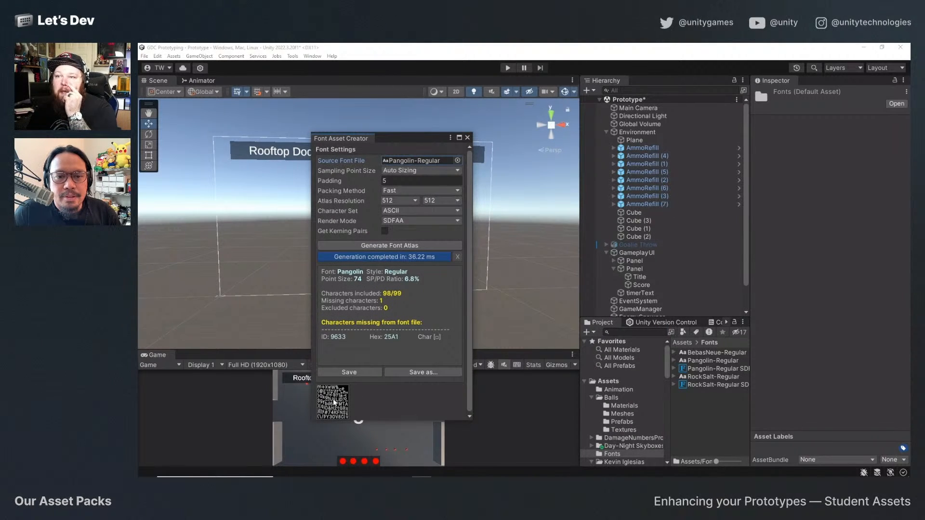
left_click(368, 371)
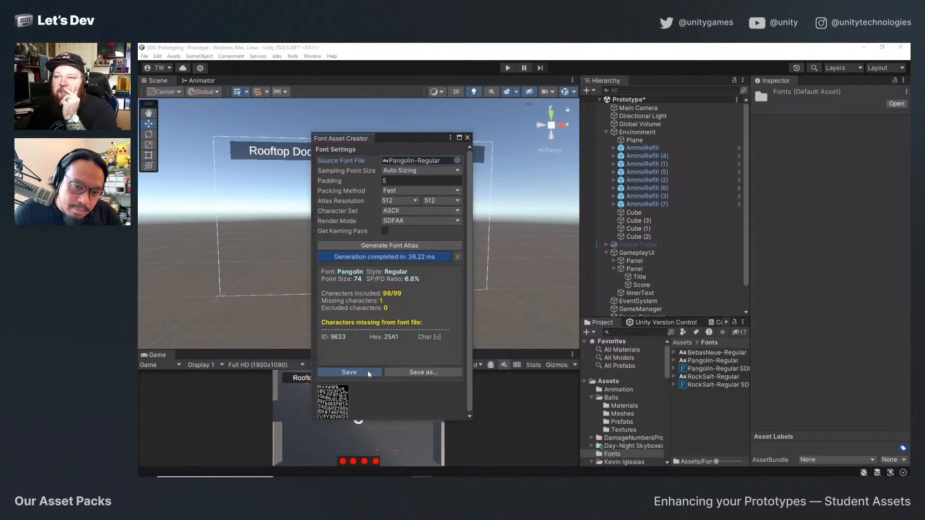
left_click(286, 206)
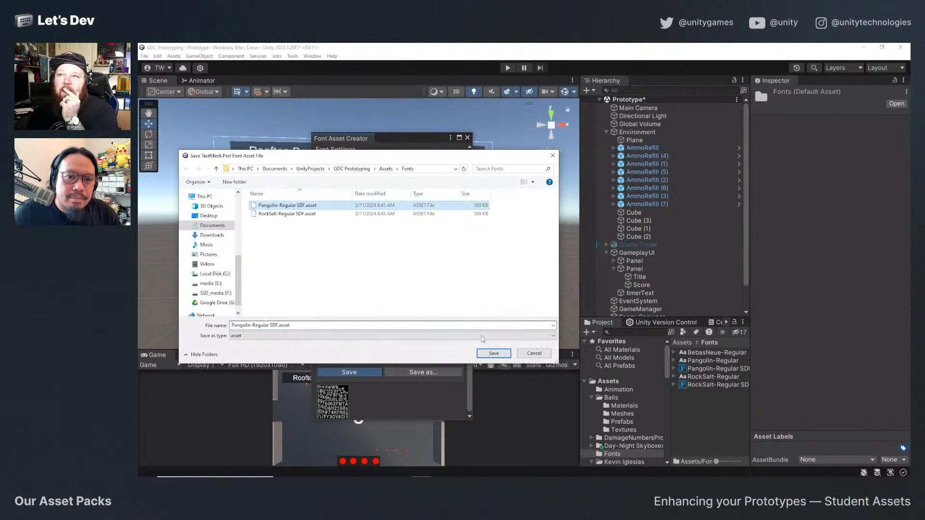
left_click(484, 354)
left_click(543, 263)
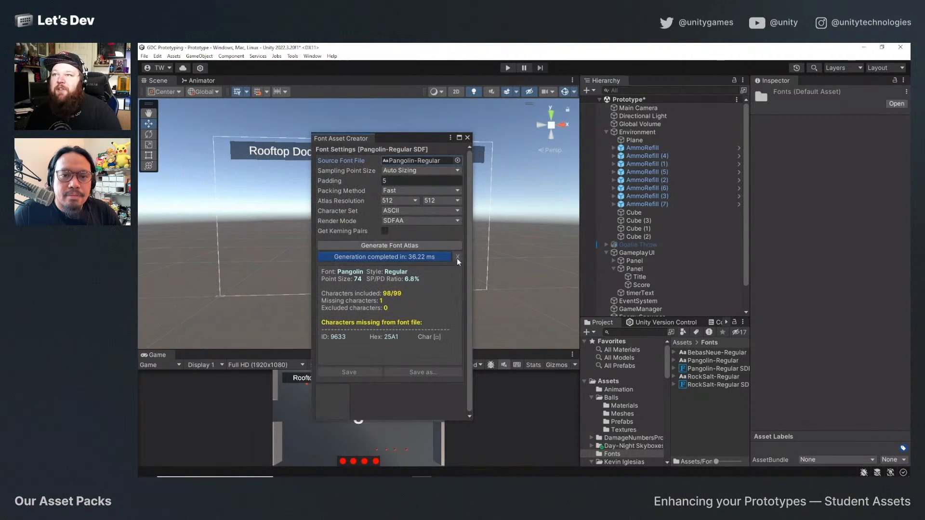
Generate a font atlas from RockSalt-Regular, save it over RockSalt-Regular SDF.asset, and close the Font Asset Creator.
left_click(457, 160)
double_click(511, 345)
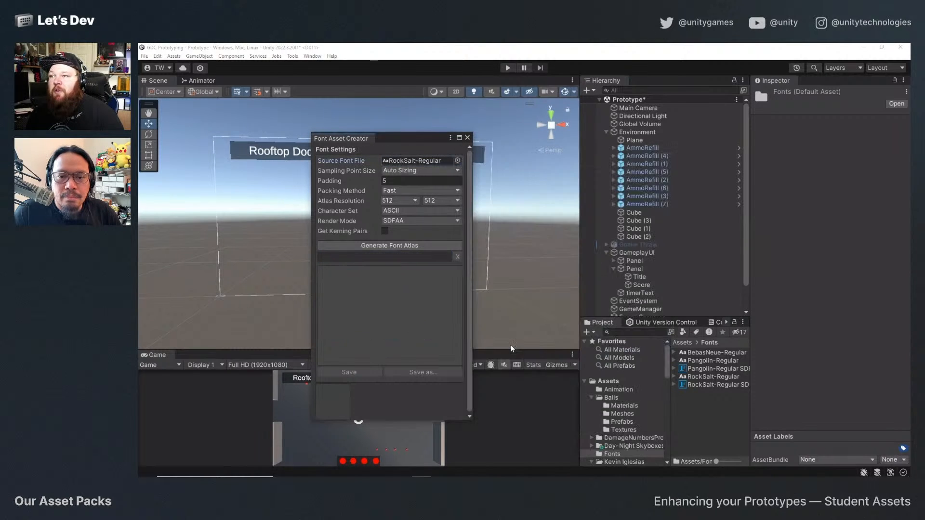
left_click(365, 246)
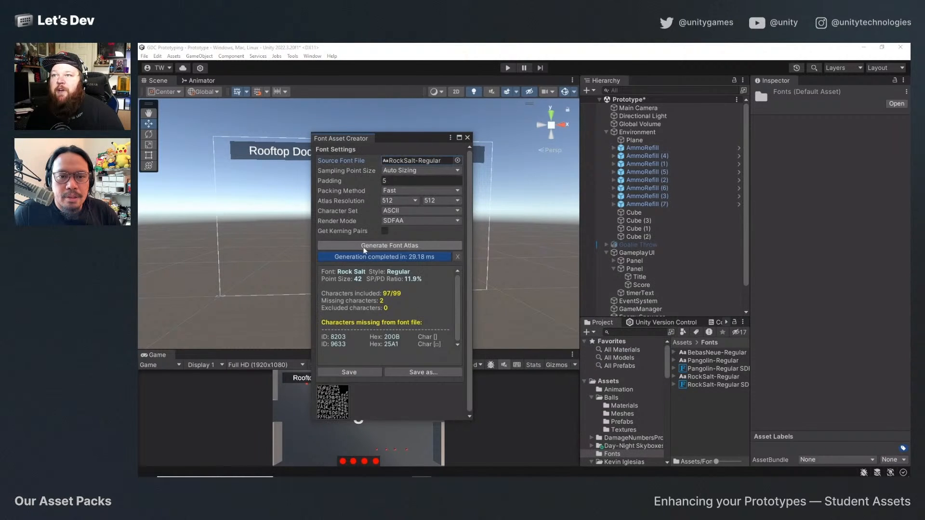
left_click(371, 371)
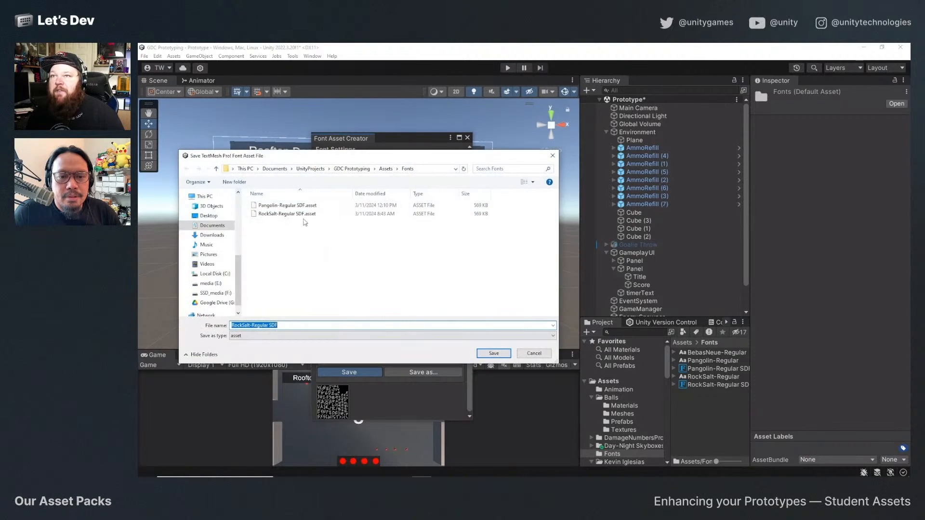
left_click(306, 216)
left_click(494, 353)
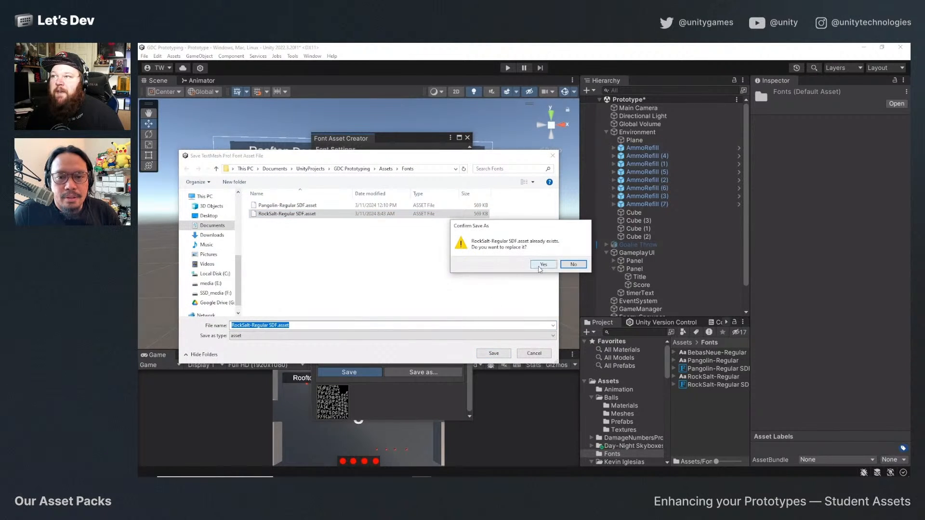
left_click(546, 264)
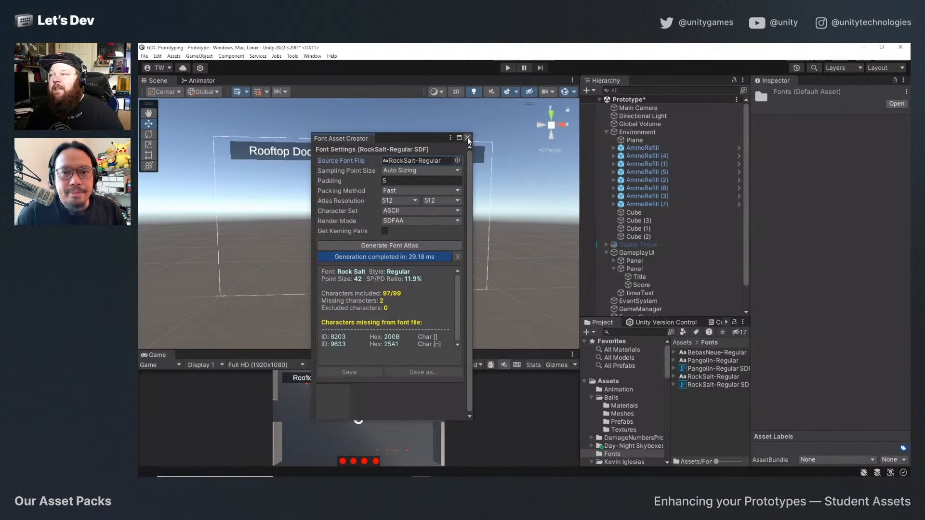
left_click(467, 137)
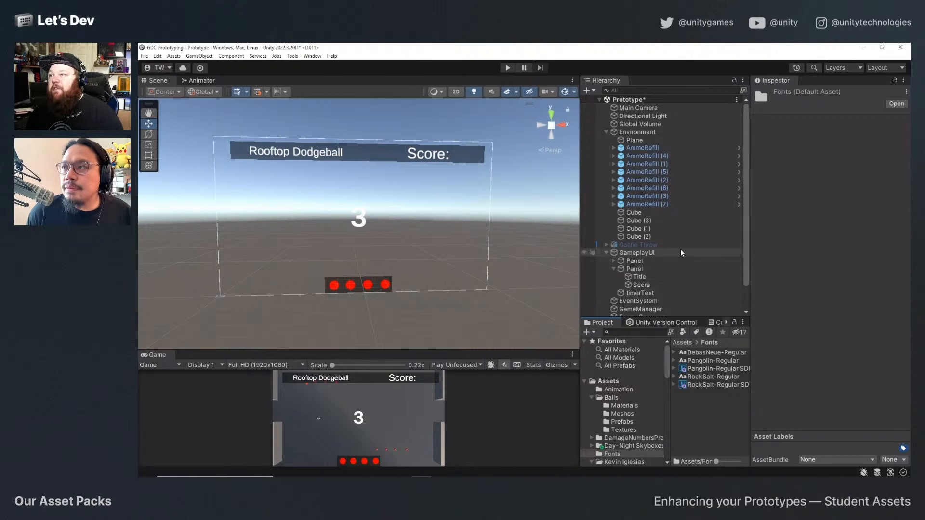
Try Pixel-Outline on the GameplayUI Title text and set its font asset to RockSalt-Regular SDF.
scroll(684, 270, "down", 2)
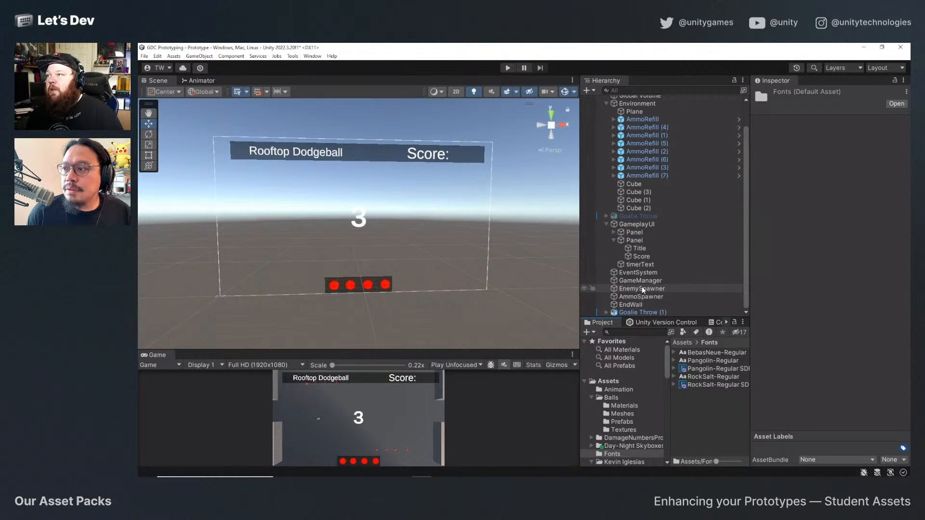
left_click(635, 249)
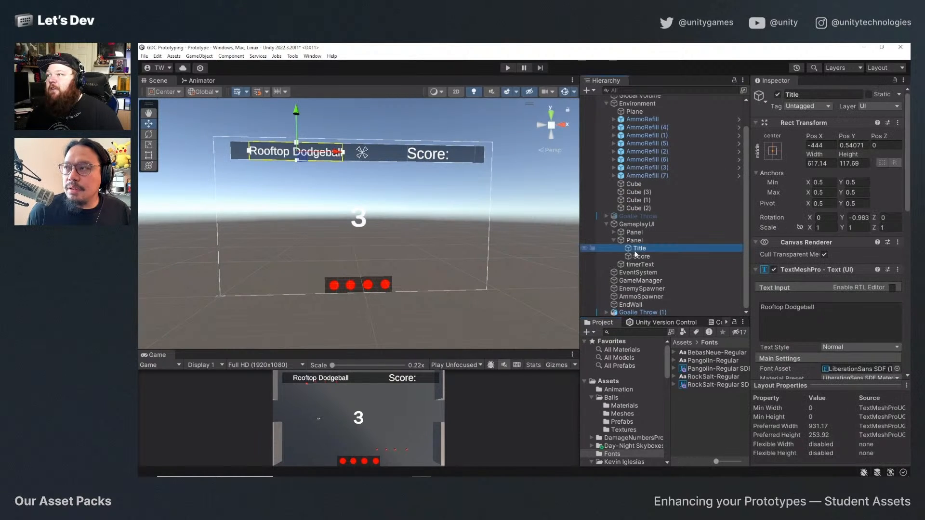
scroll(850, 298, "down", 3)
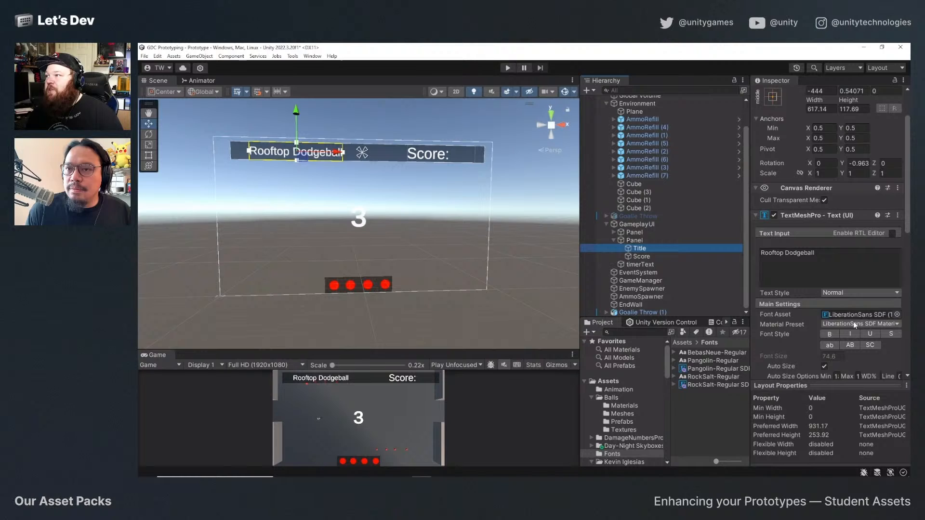
left_click(899, 314)
scroll(745, 372, "down", 3)
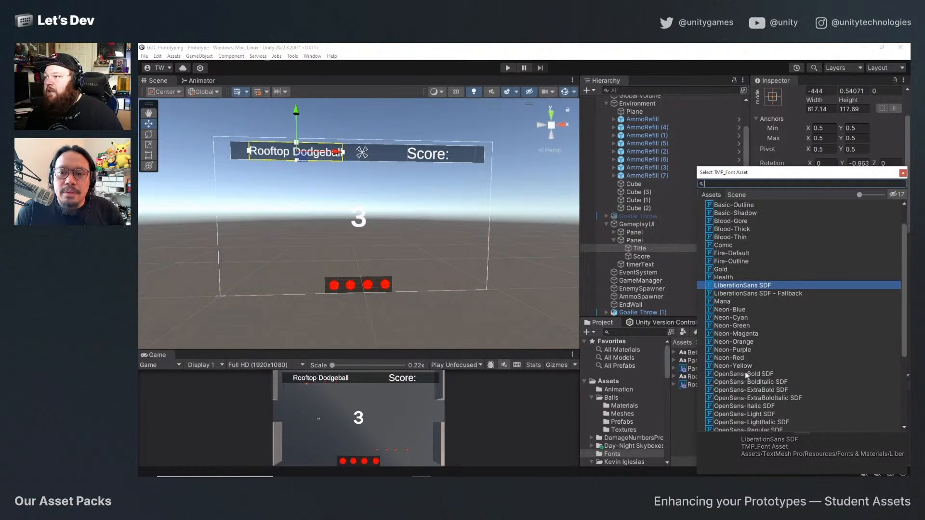
scroll(745, 379, "down", 5)
scroll(755, 371, "up", 2)
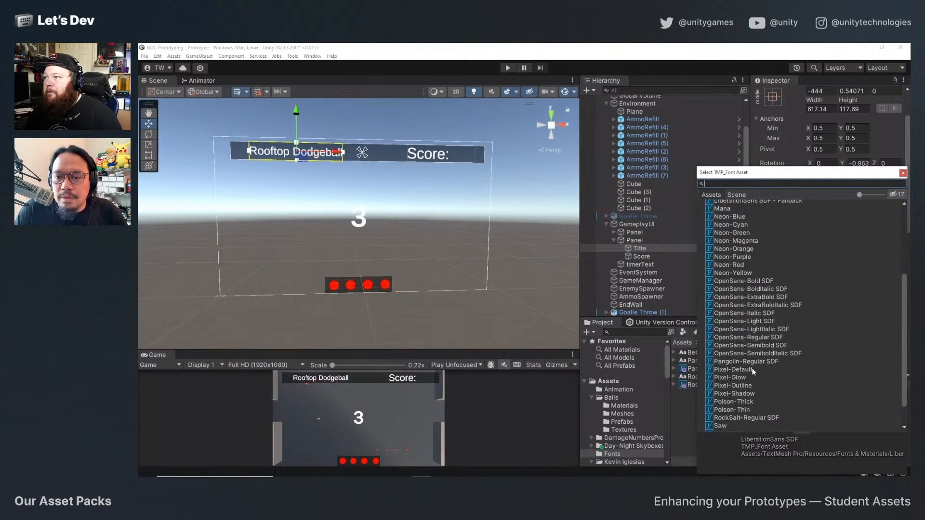
scroll(746, 369, "up", 6)
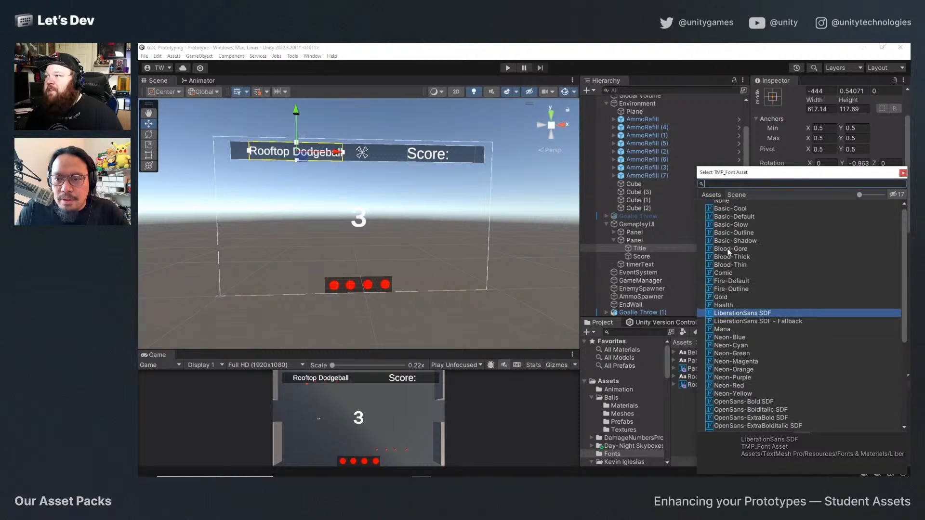
scroll(741, 368, "down", 1)
scroll(742, 368, "down", 7)
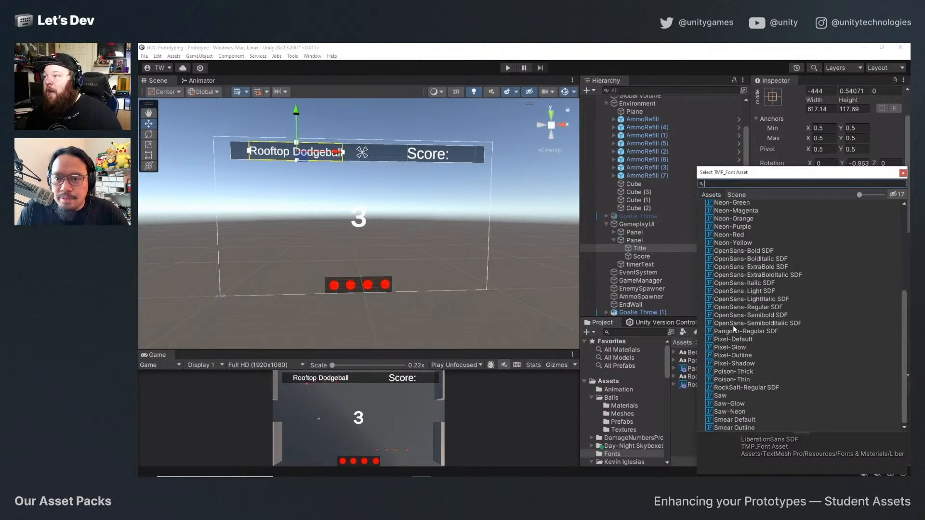
left_click(731, 362)
left_click(732, 355)
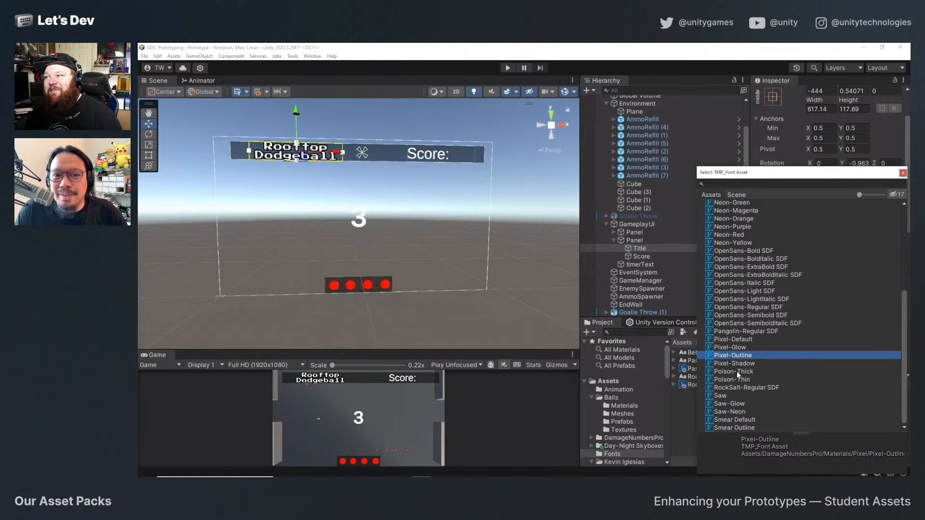
left_click(735, 387)
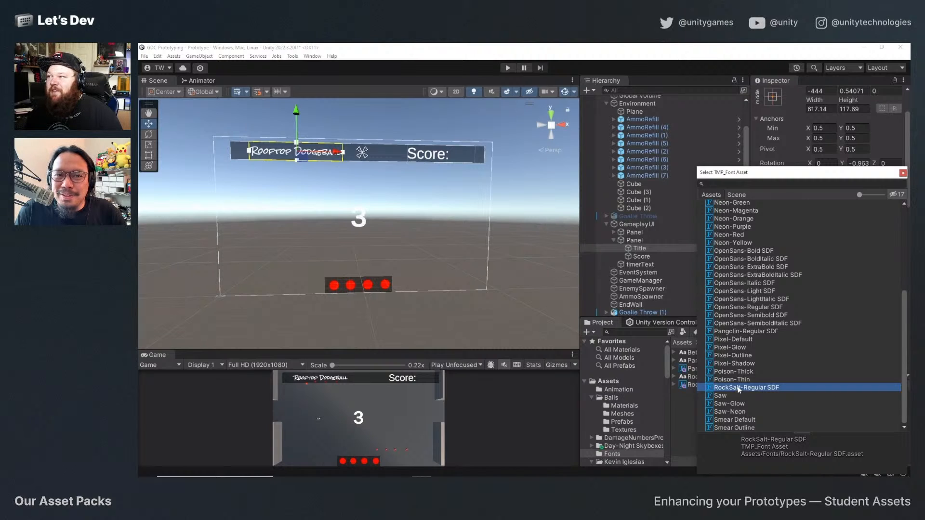
double_click(739, 389)
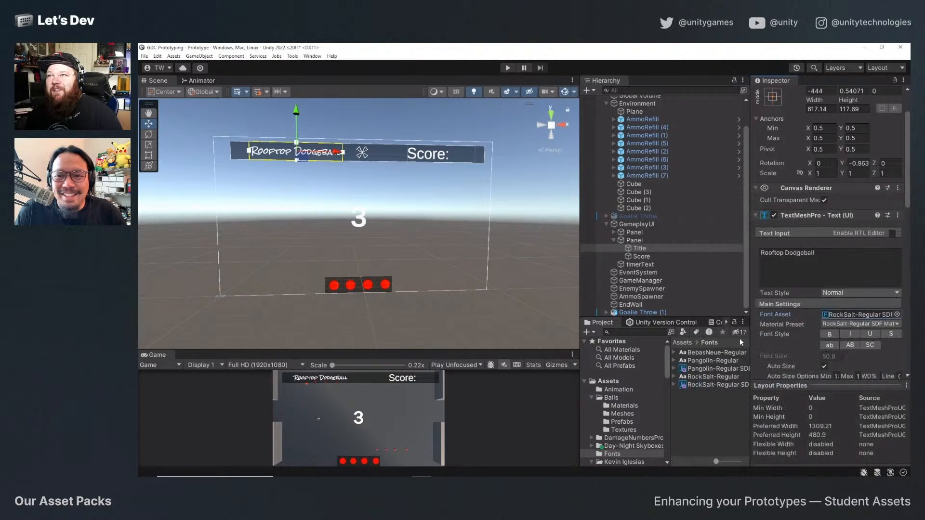
Change the Score text's font asset to Pangolin-Regular SDF.
left_click(626, 257)
left_click(896, 317)
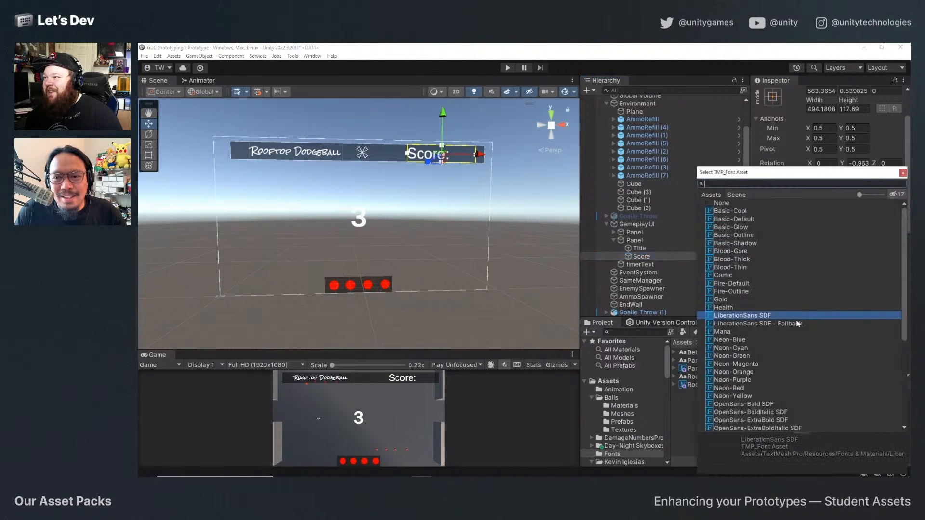
scroll(738, 395, "down", 5)
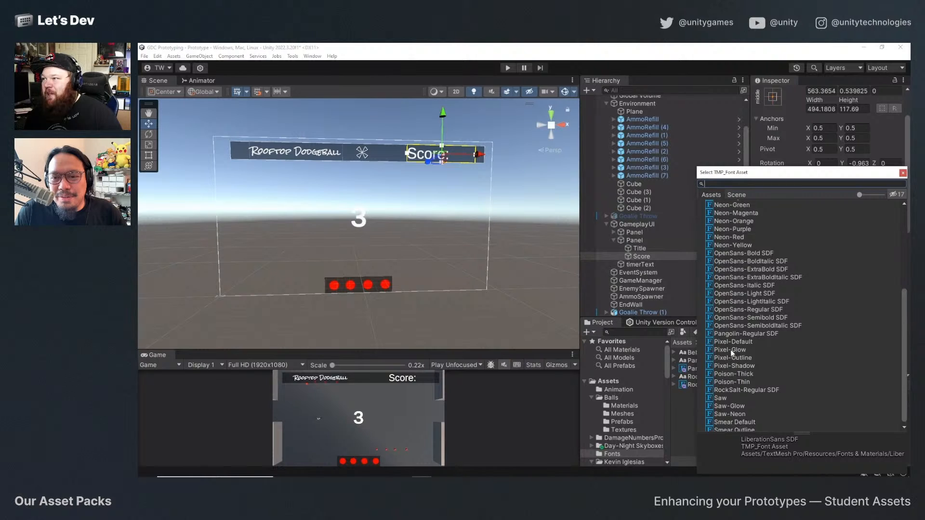
double_click(731, 333)
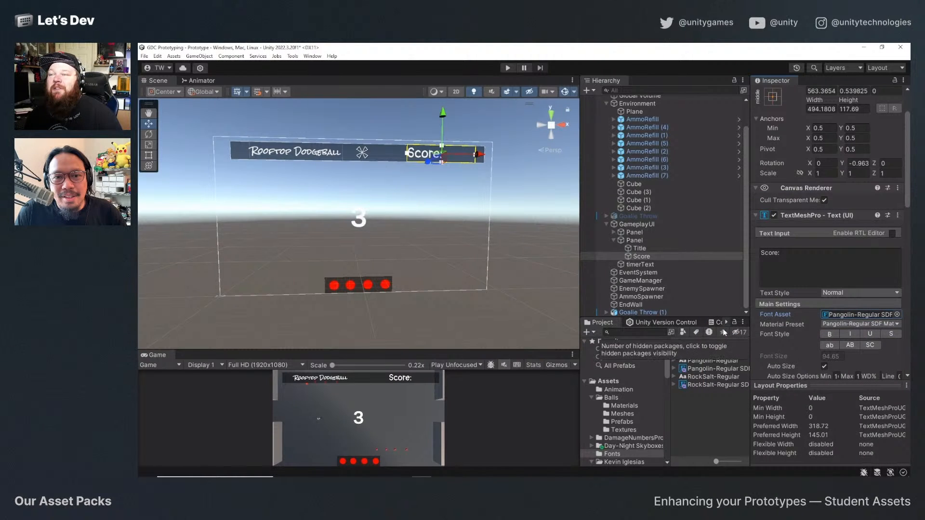
left_click(424, 209)
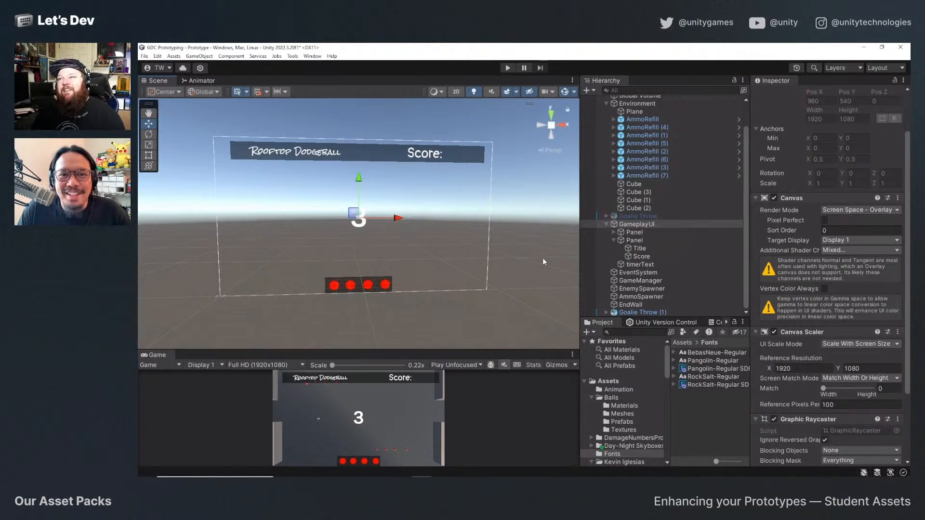
Inspect the ammo panel's nested objects and its first ball image inside GameplayUI, and collapse the panel again.
left_click(644, 233)
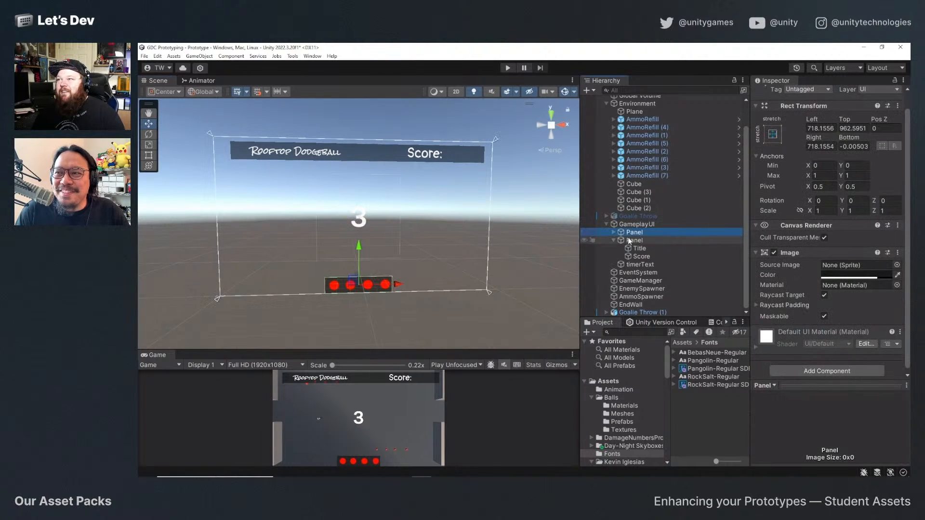
left_click(613, 232)
left_click(619, 242)
left_click(621, 240)
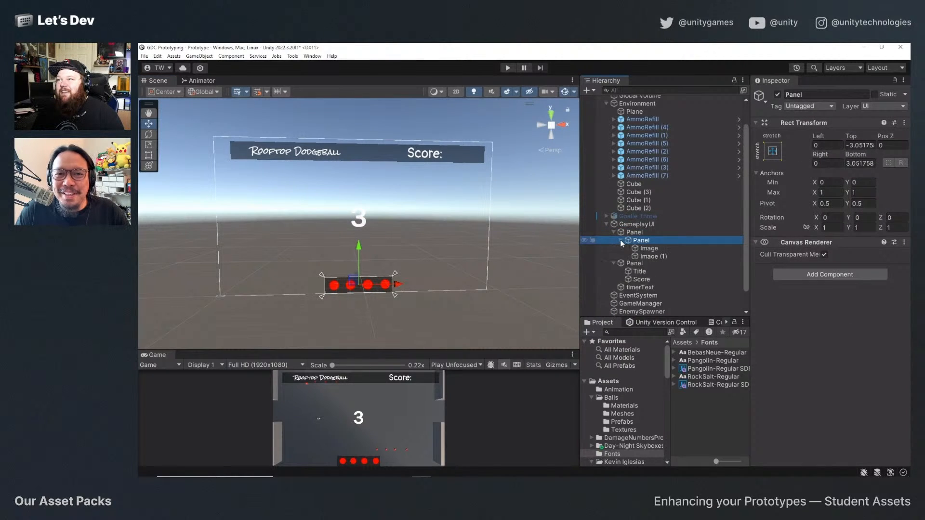
key("Down")
left_click(621, 240)
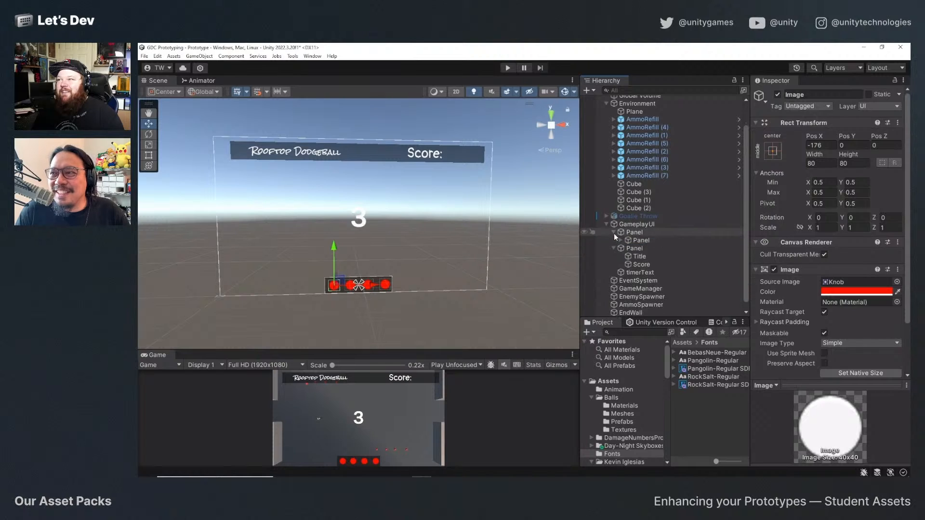
left_click(614, 232)
Set the Title text's font asset to Pangolin-Regular SDF and make it bold.
left_click(638, 256)
left_click(640, 248)
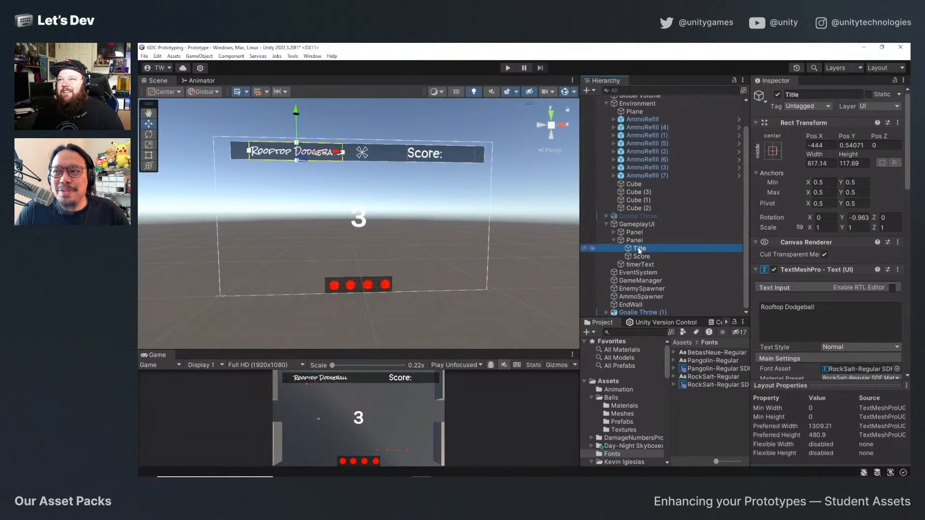
left_click(643, 256)
left_click(639, 248)
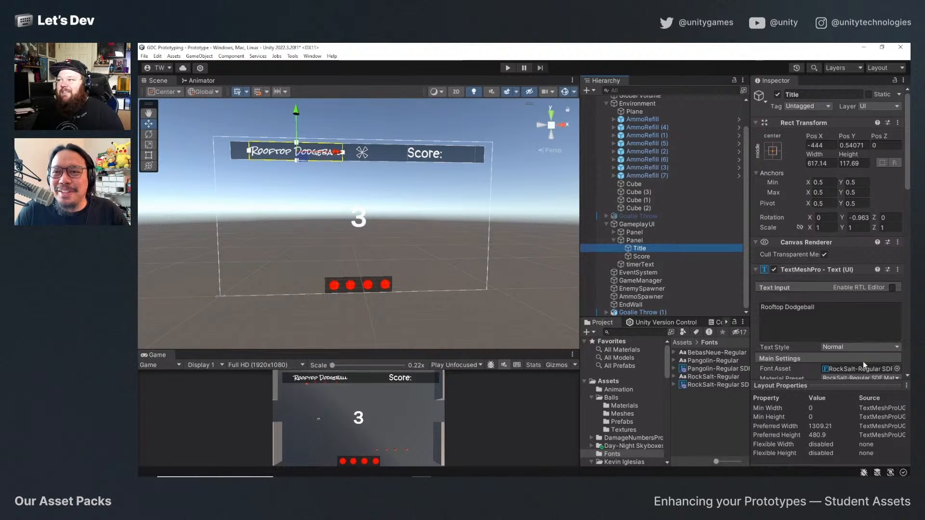
left_click(897, 369)
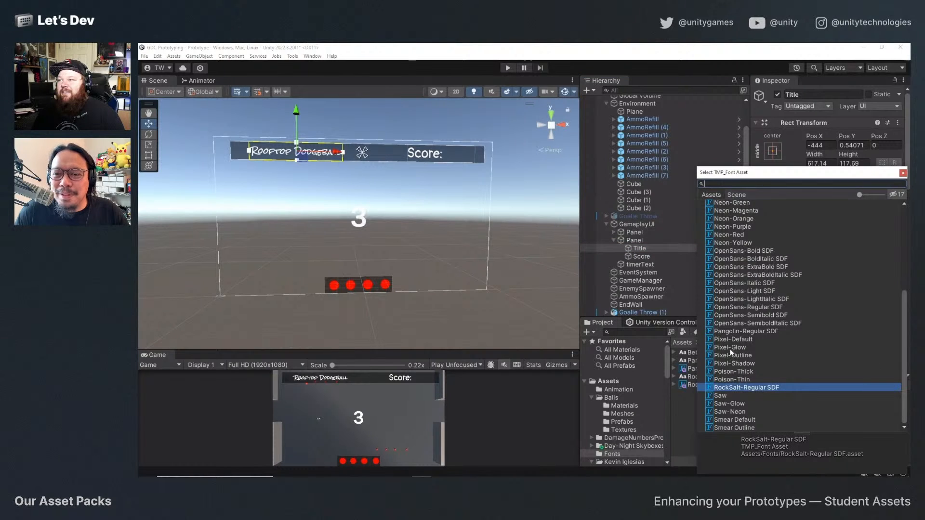
double_click(735, 333)
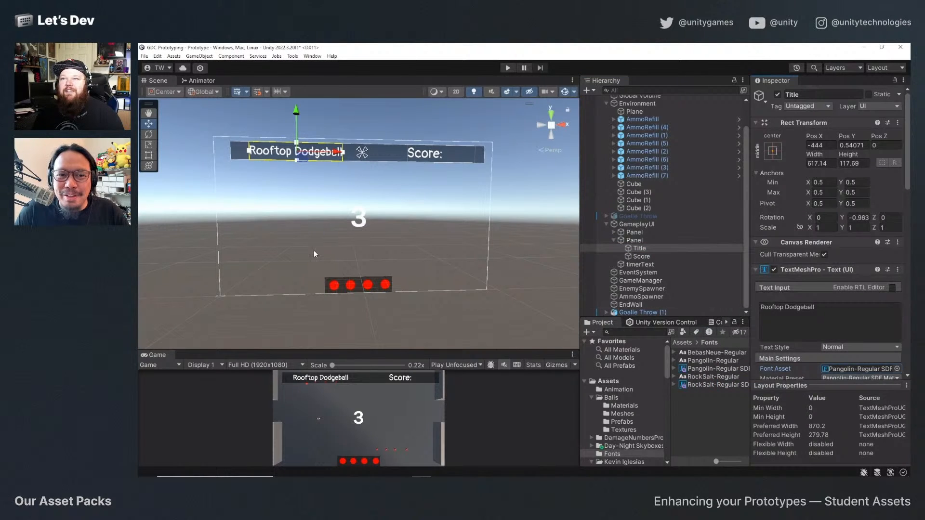
scroll(822, 266, "down", 2)
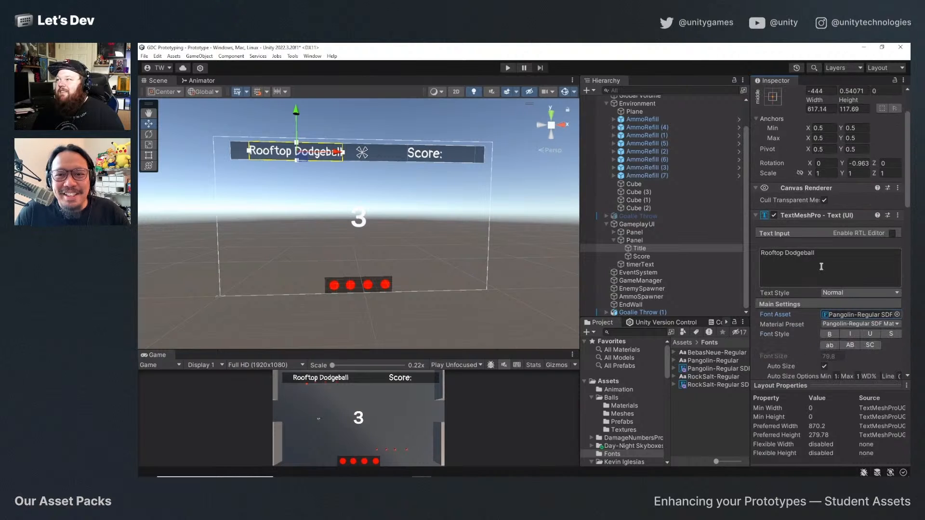
left_click(829, 335)
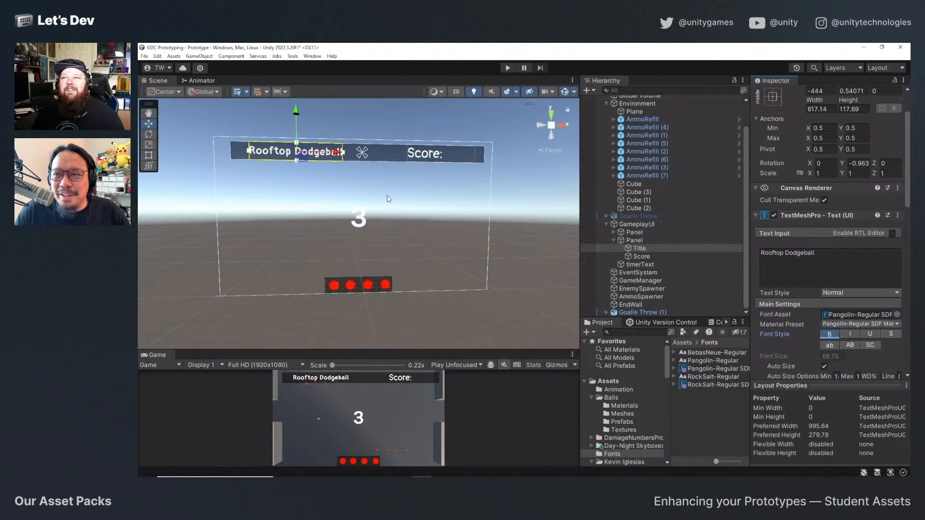
Clear the selection and enlarge the Game view so it takes up about half of the shared view area.
left_click(200, 201)
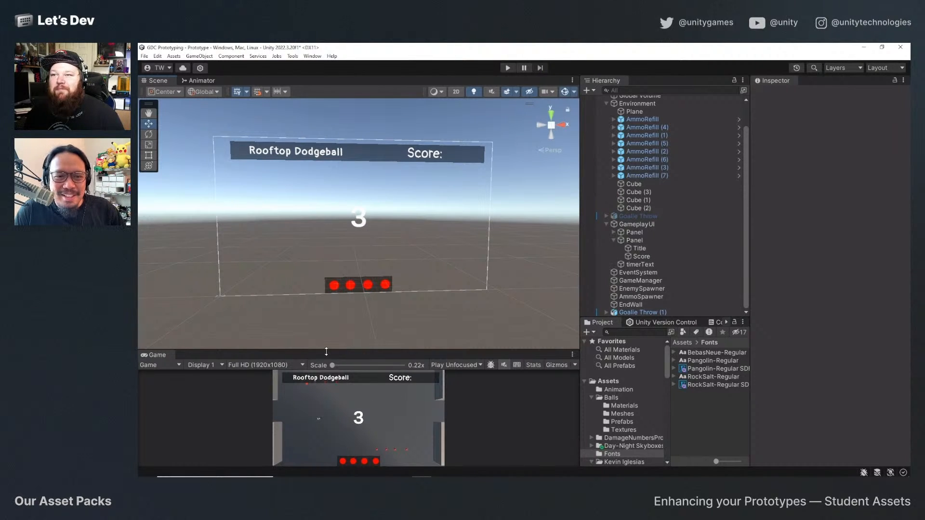
left_click_drag(326, 352, 324, 126)
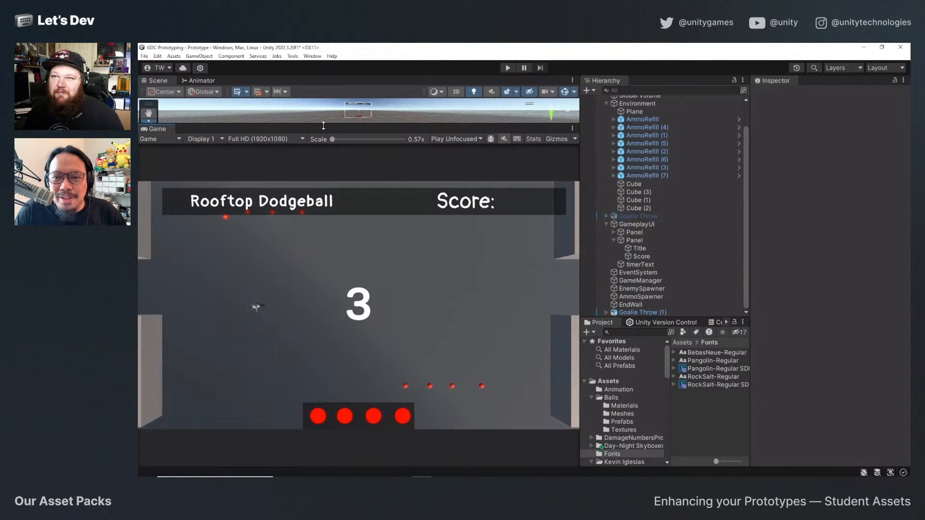
left_click_drag(324, 125, 323, 250)
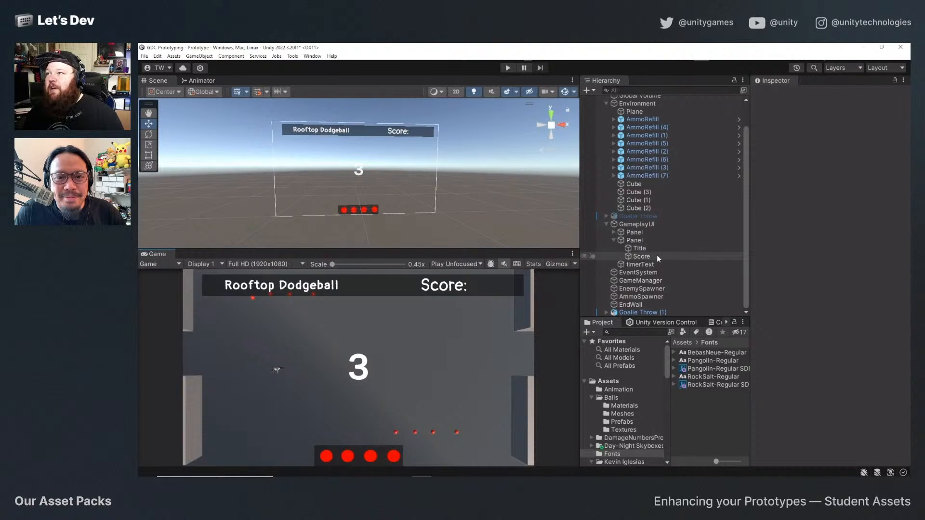
Assign Pangolin-Regular SDF as the font asset of timerText.
left_click(631, 267)
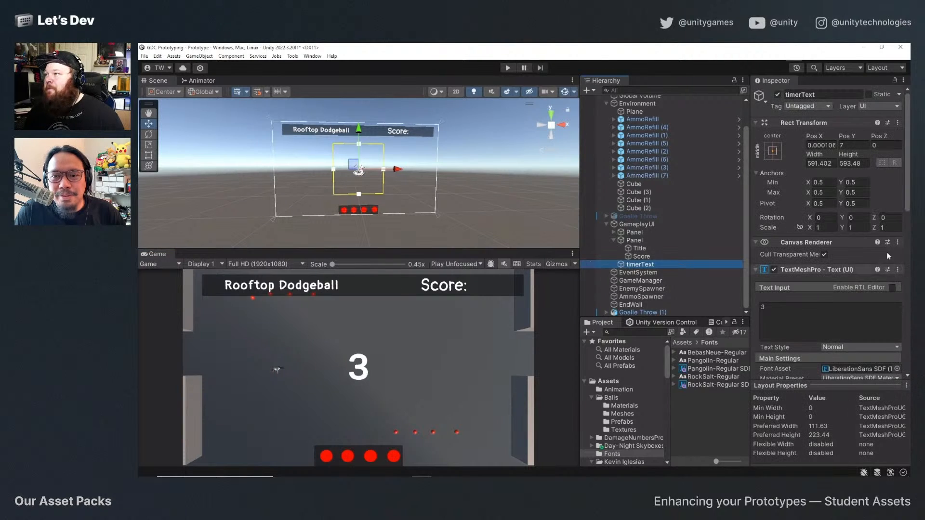
scroll(886, 253, "down", 3)
left_click(897, 287)
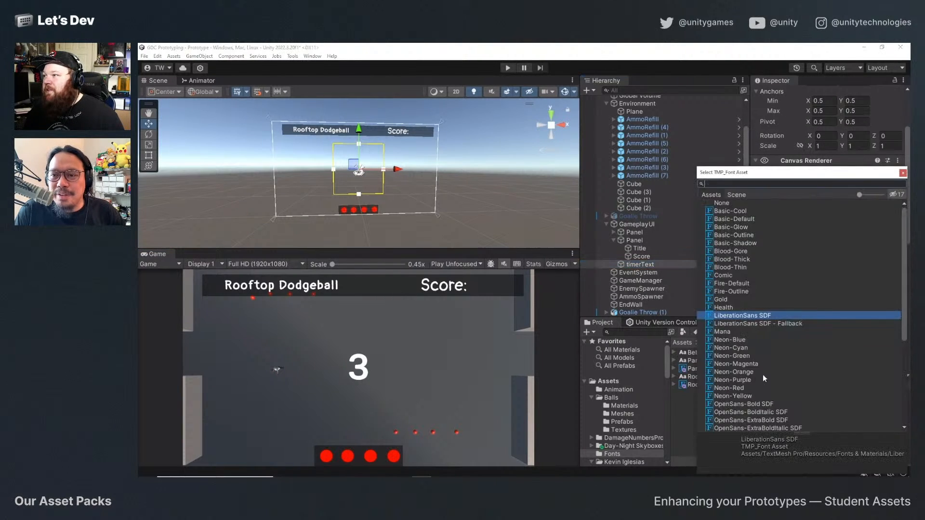
double_click(744, 363)
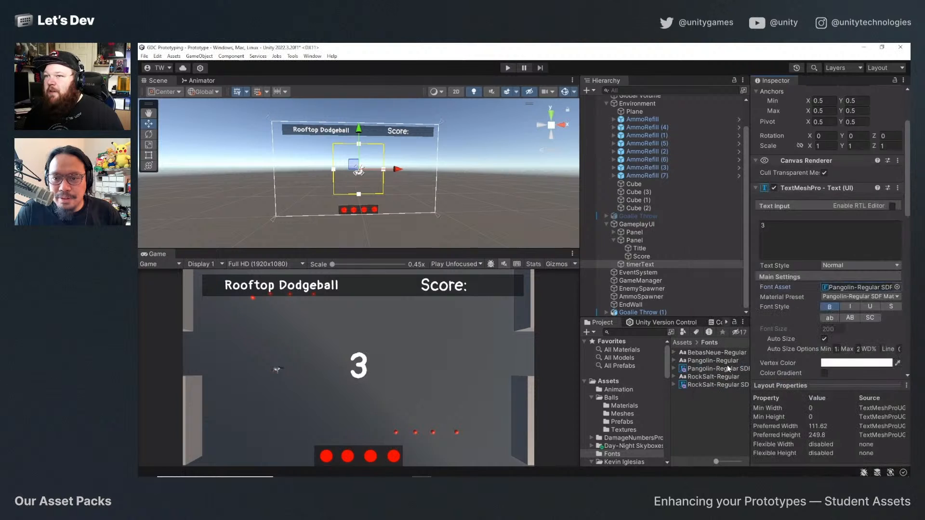
Widen the Scene and Game views and set the Game view to Play Maximized.
left_click_drag(578, 215, 652, 216)
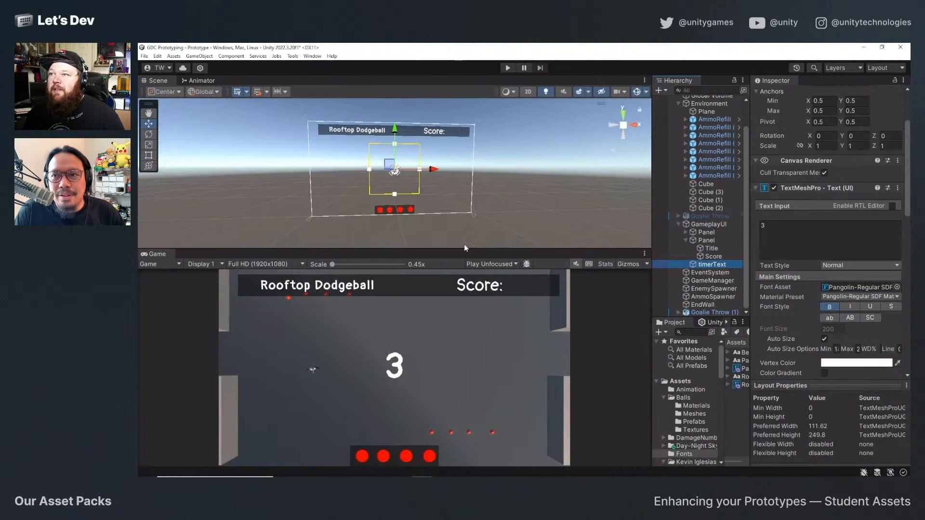
left_click(499, 264)
left_click(496, 282)
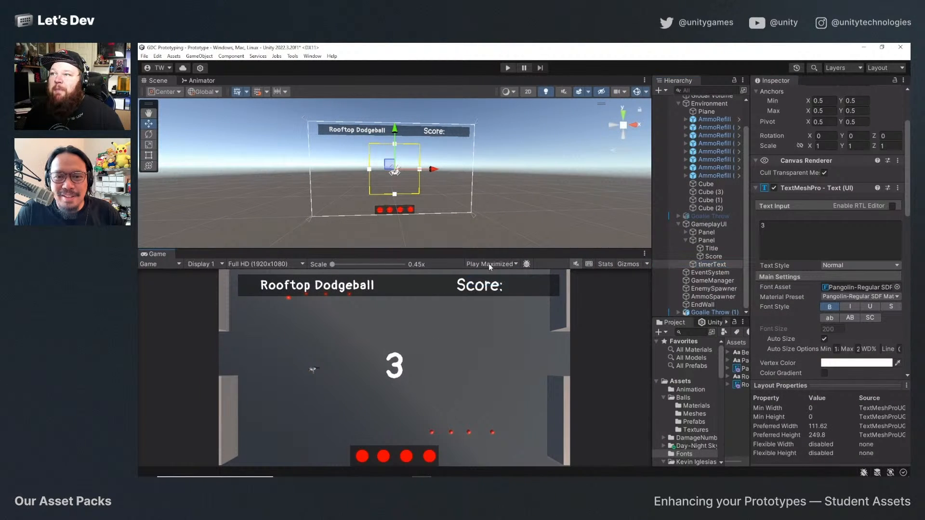
Play-test the maximized game with the Pangolin text, moving the player and throwing dodgeballs, and exit play mode.
left_click(508, 68)
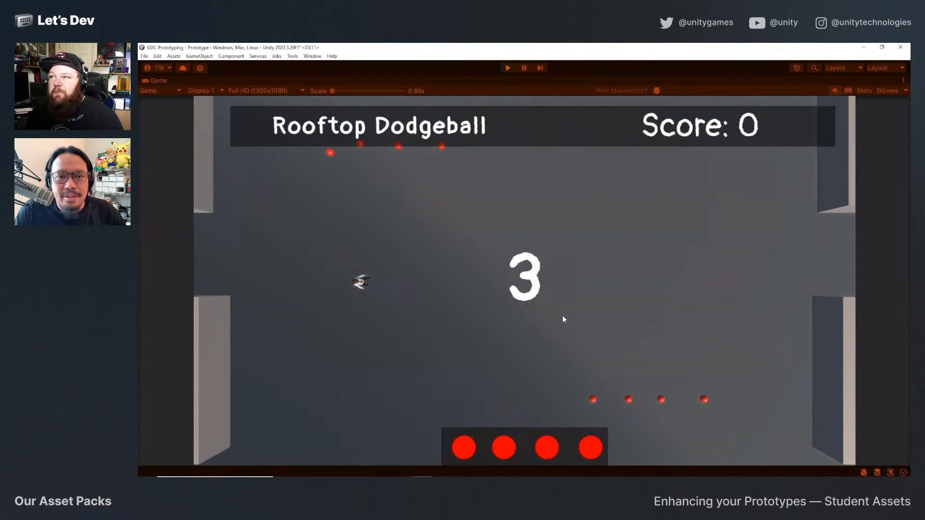
left_click(442, 328)
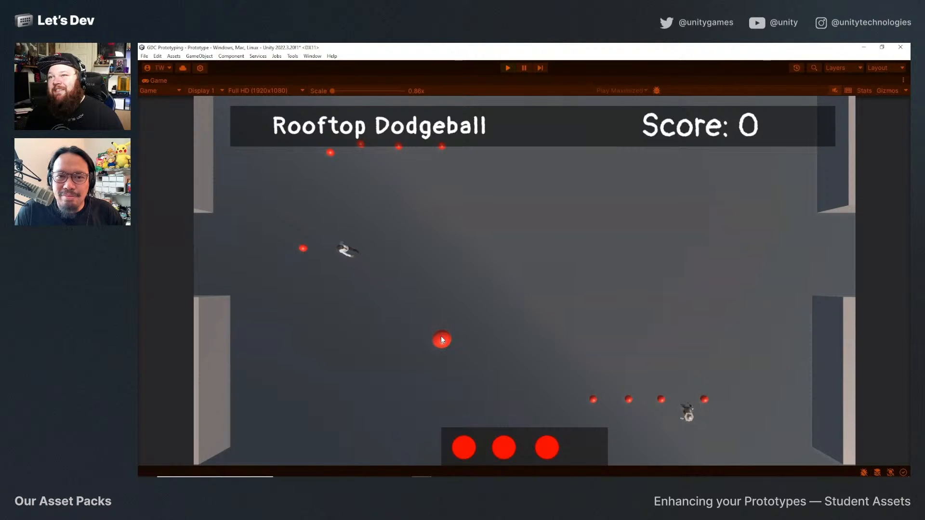
key("s")
key("d")
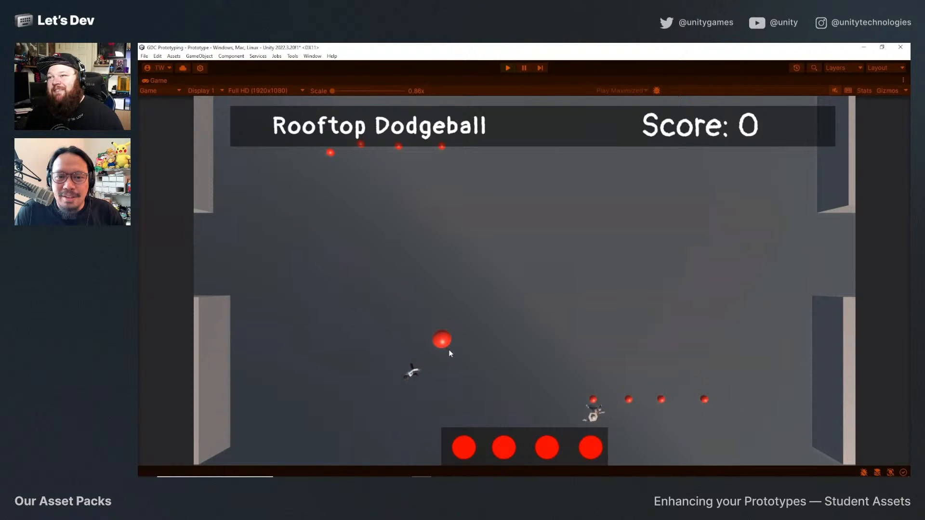
left_click(449, 349)
left_click(449, 349)
key("a")
left_click(449, 350)
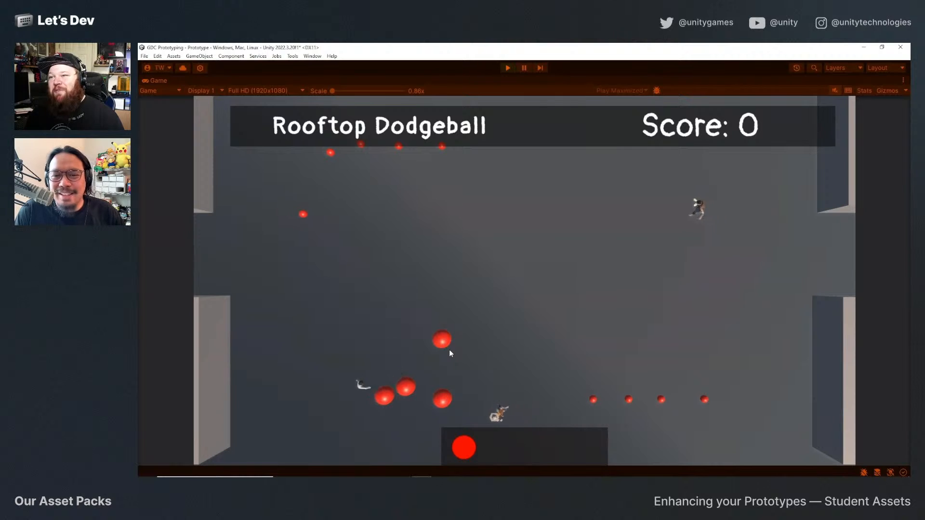
left_click(449, 350)
key("w")
key("d")
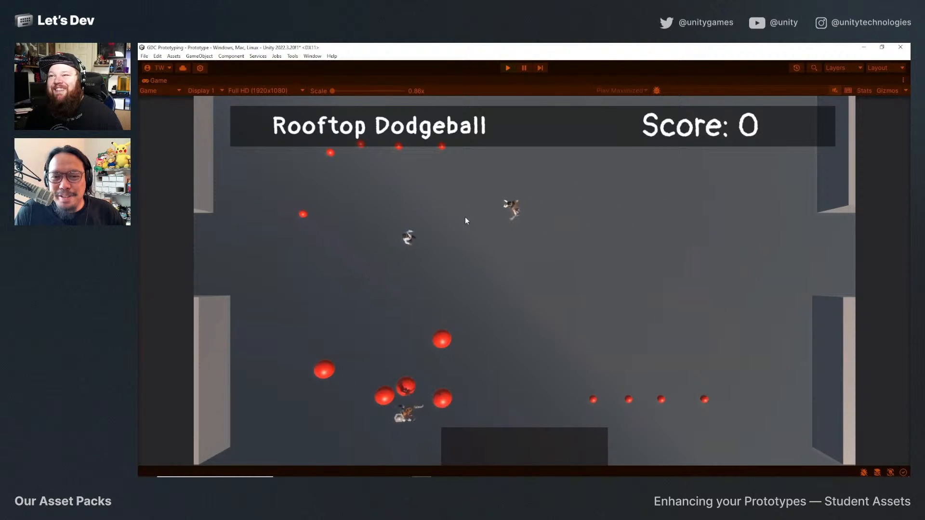
key("a")
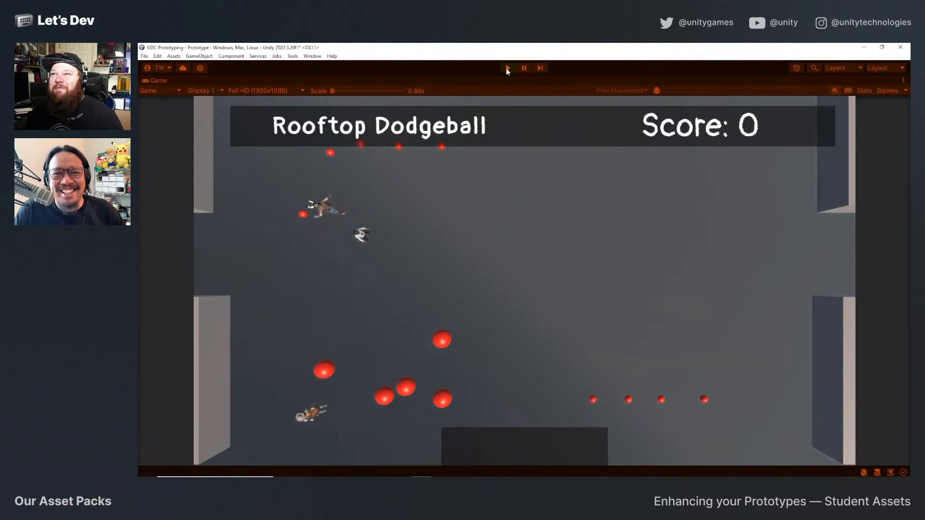
left_click(507, 68)
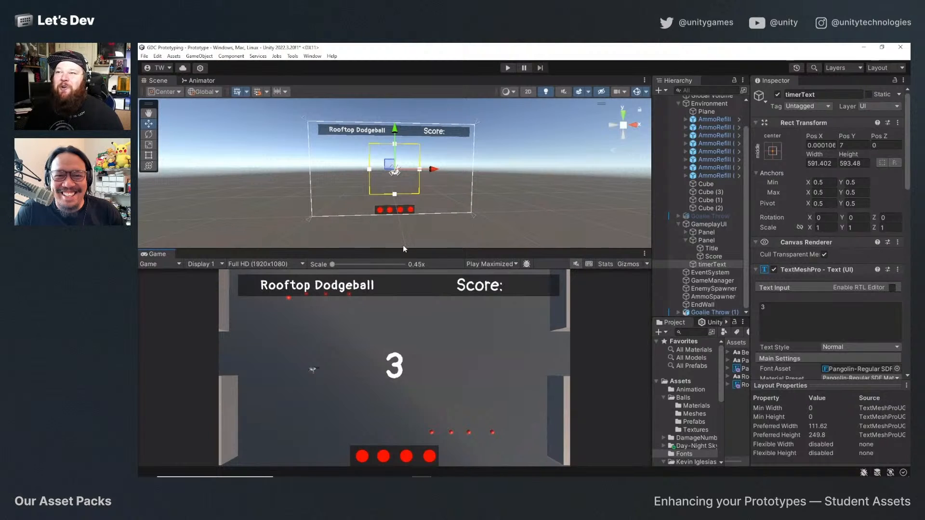
Enlarge the Scene view so it fills about two thirds of the area shared with the Game view.
left_click_drag(404, 249, 407, 323)
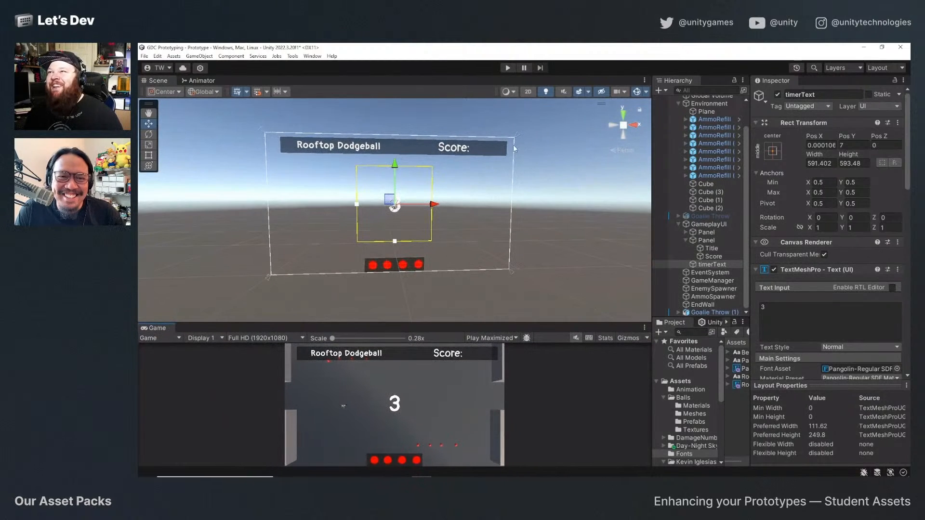
left_click(532, 92)
left_click(530, 91)
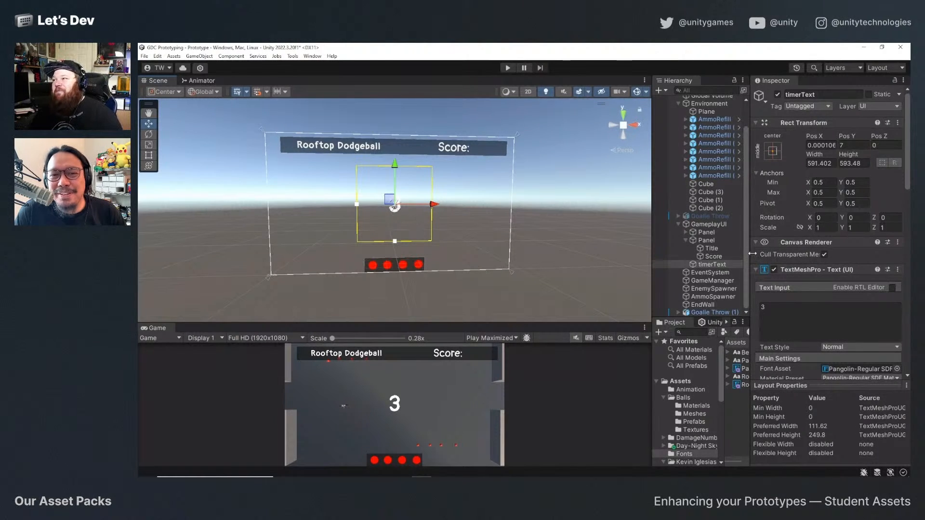
Try RockSalt-Regular SDF as the font asset of the timerText, Title and Score texts.
left_click(898, 368)
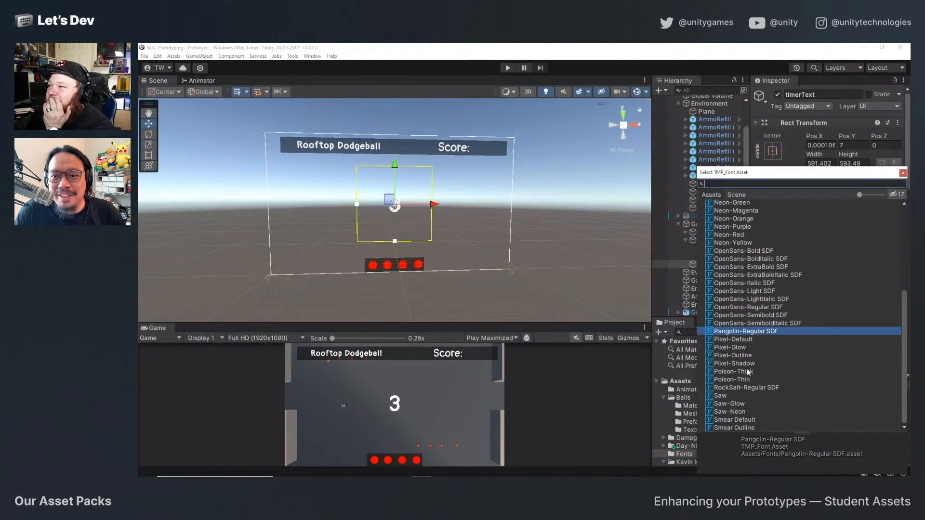
double_click(748, 387)
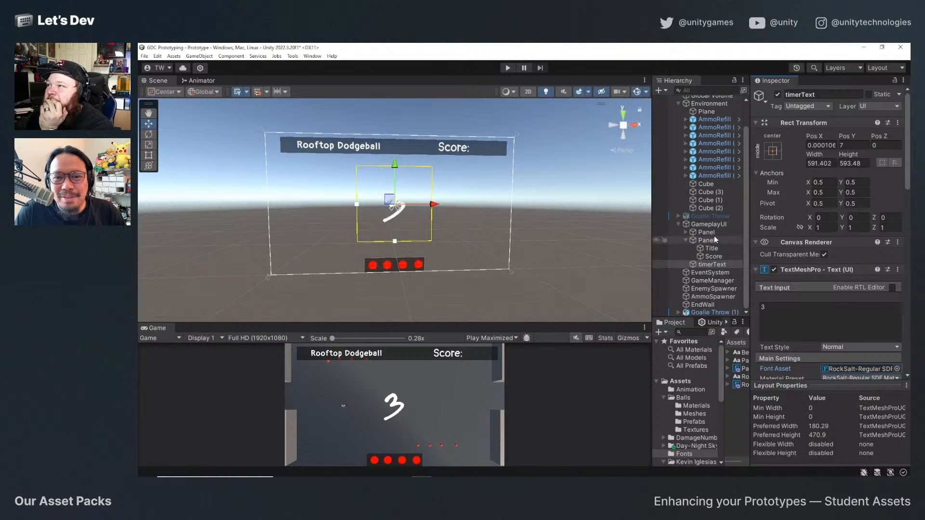
left_click(707, 249)
left_click(897, 369)
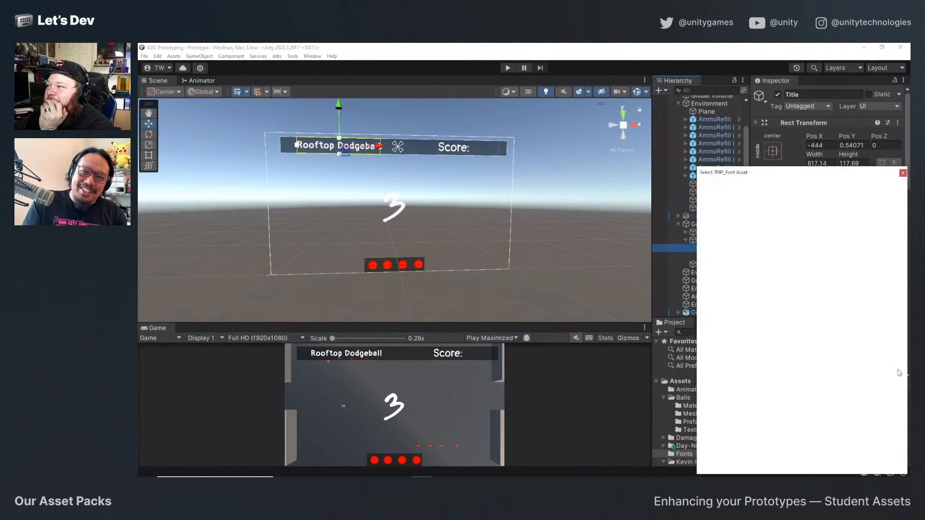
double_click(743, 388)
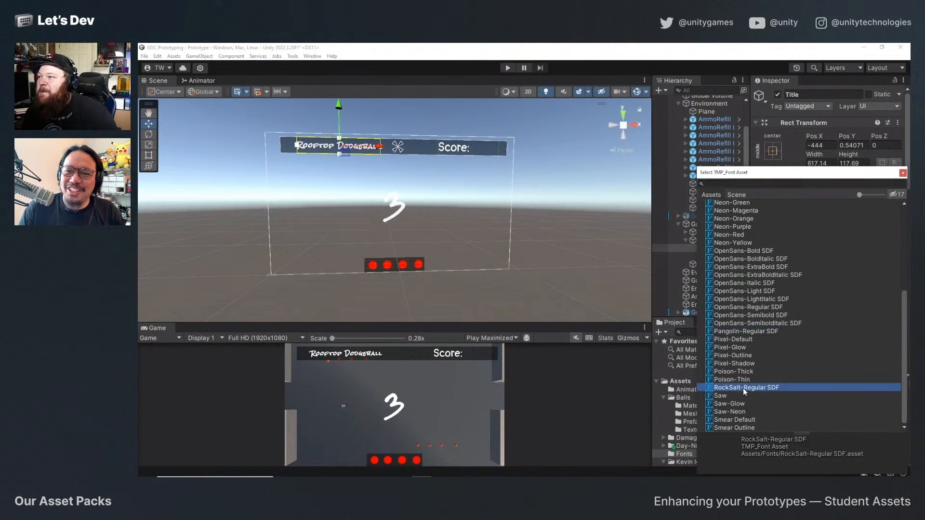
left_click(712, 256)
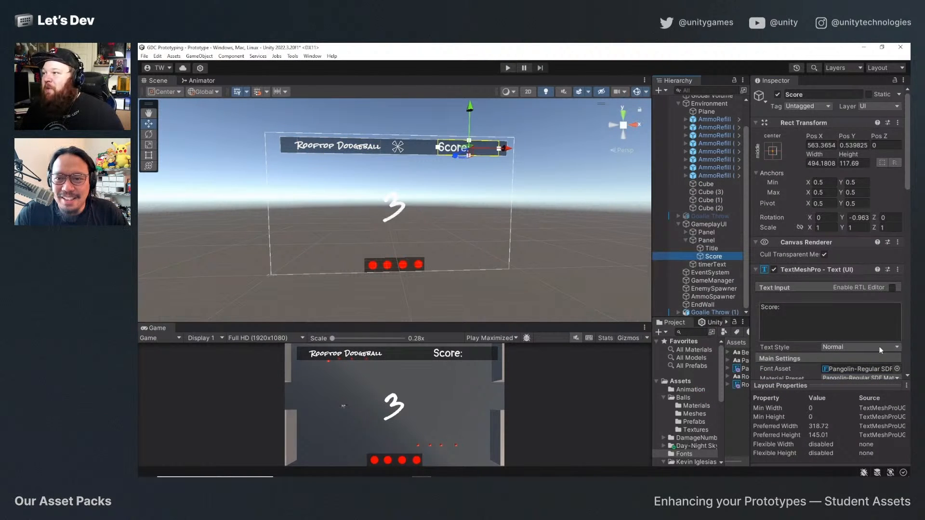
left_click(898, 368)
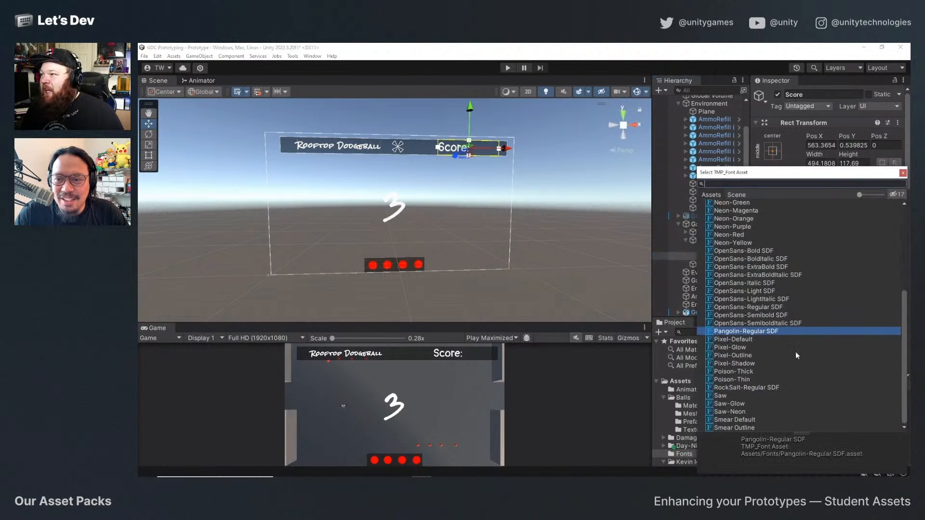
double_click(739, 389)
Play-test the game with the RockSalt text, moving the player and throwing a dodgeball, and exit play mode.
left_click(507, 68)
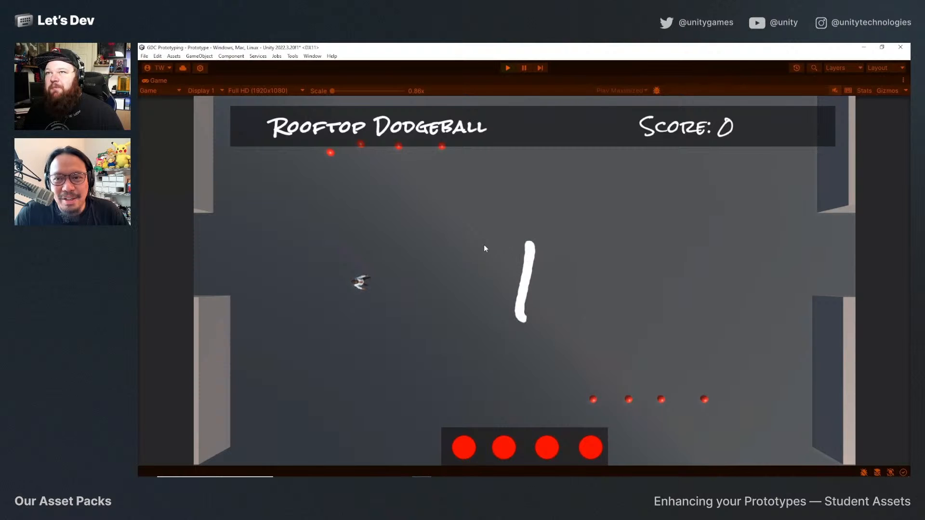
key("d")
key("w")
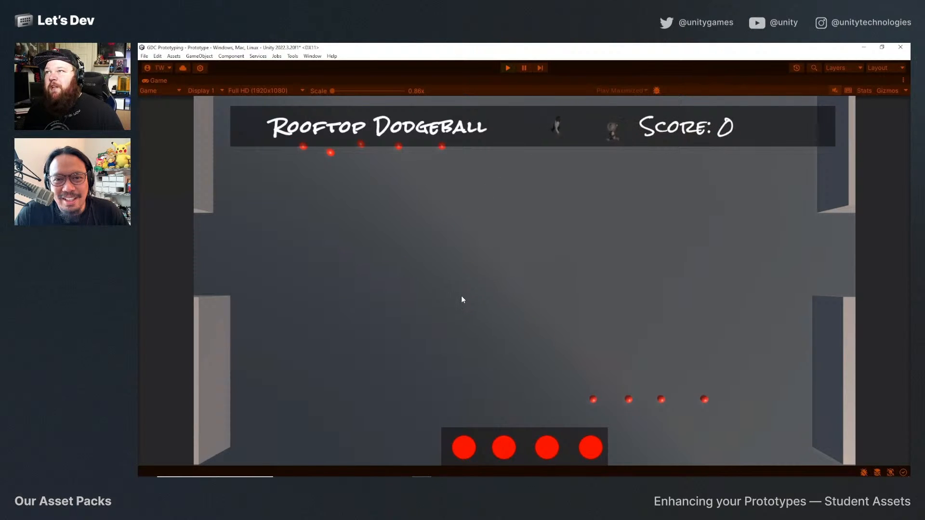
left_click(461, 296)
key("a")
key("s")
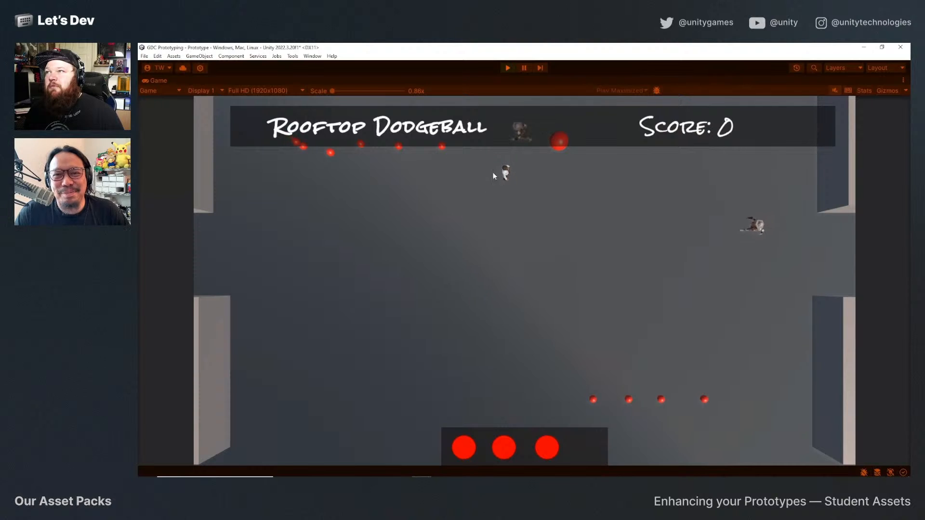
left_click(509, 70)
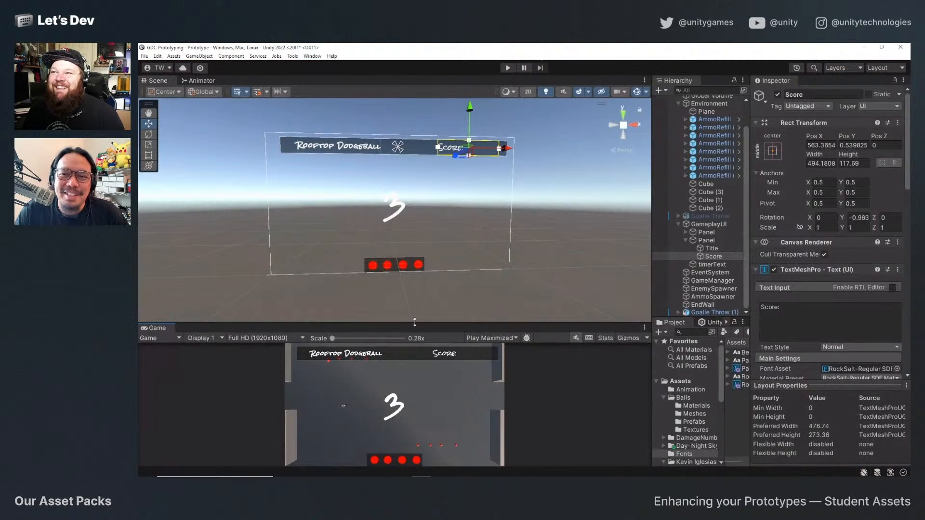
Set the font asset of the Score, Title and timerText texts back to Pangolin-Regular SDF.
left_click_drag(415, 322, 418, 315)
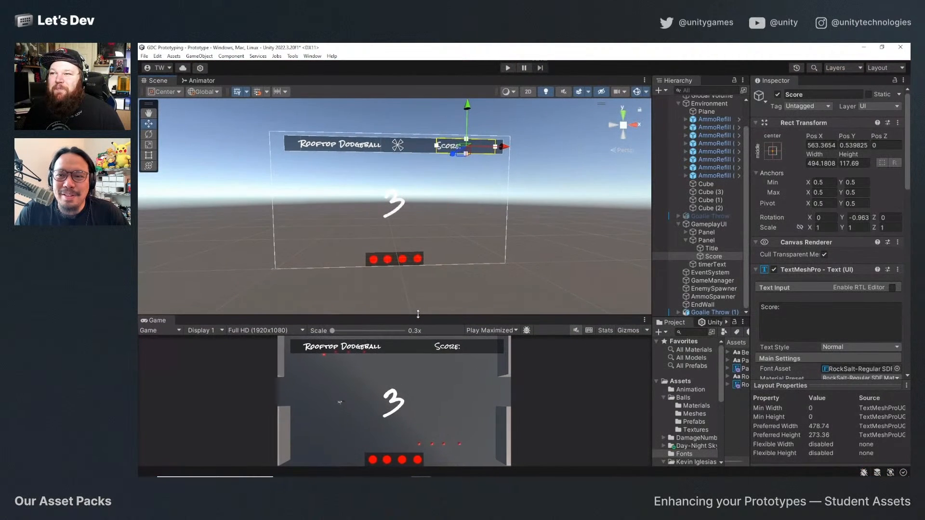
left_click(897, 368)
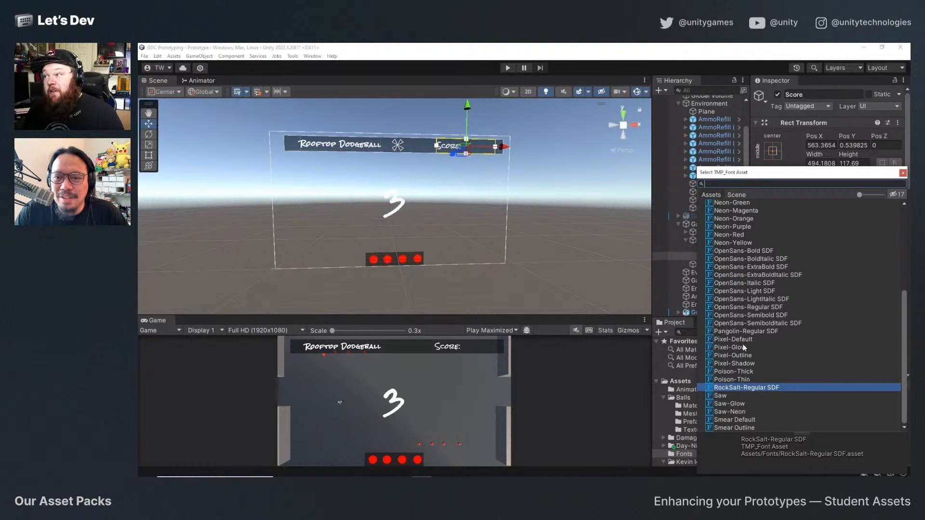
double_click(744, 332)
left_click(701, 249)
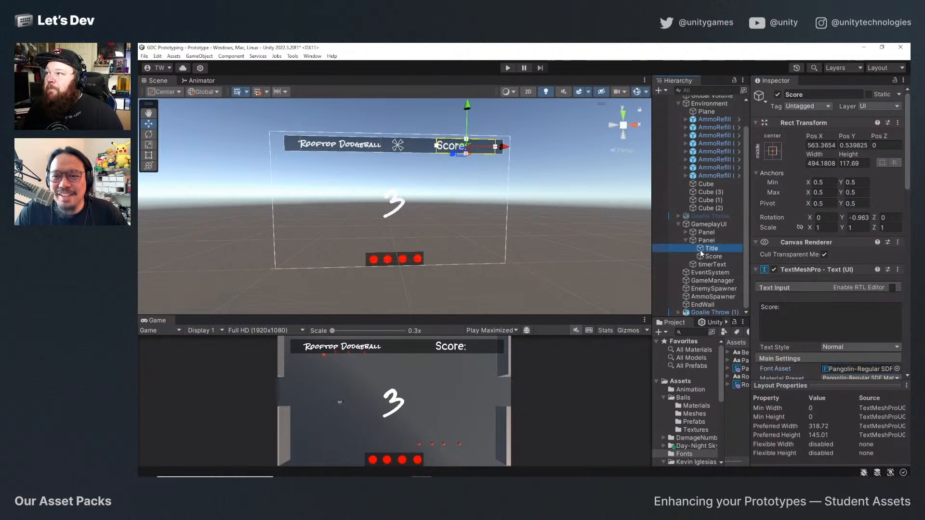
left_click(898, 369)
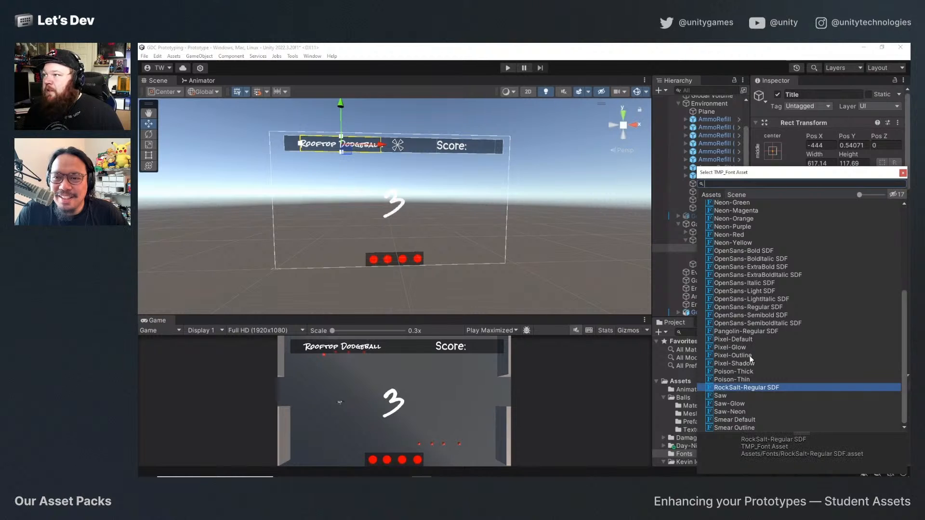
double_click(744, 332)
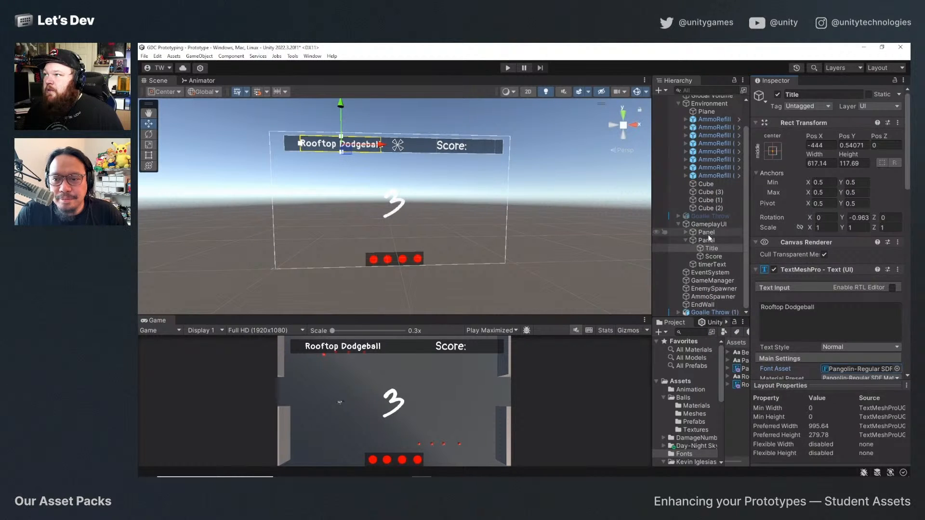
left_click(708, 263)
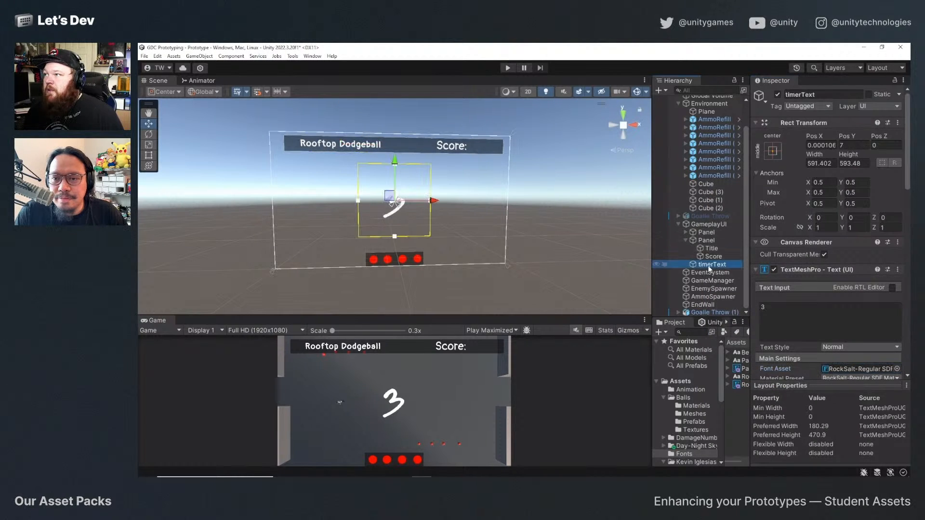
left_click(897, 369)
double_click(738, 331)
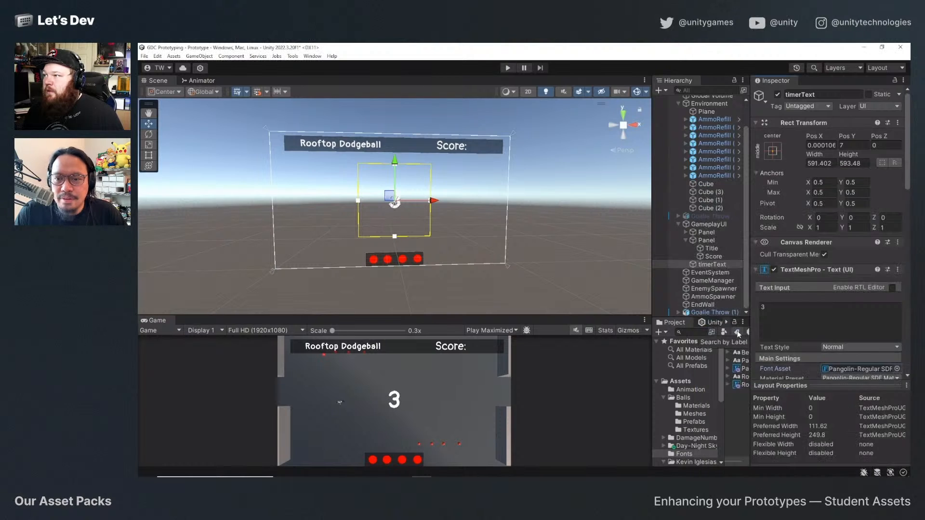
Collapse the title and score Panel, widen the Hierarchy and Project area, and inspect the DodgeBall prefab in Assets/Prefabs.
left_click(685, 240)
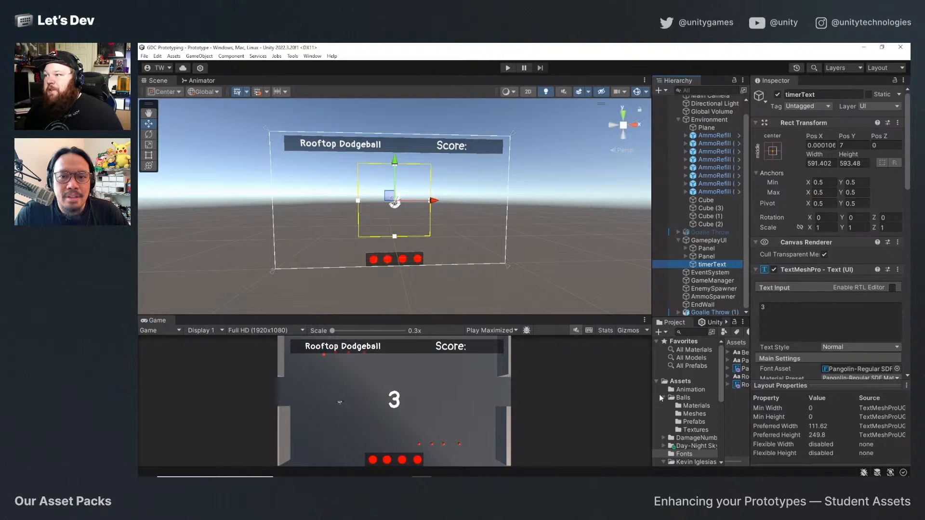
left_click(694, 422)
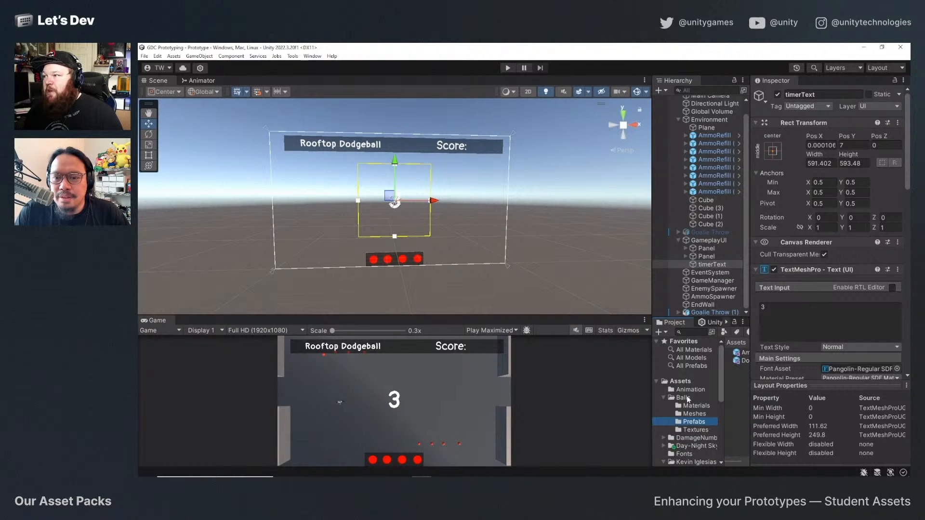
left_click(686, 382)
left_click_drag(650, 382, 546, 382)
double_click(641, 409)
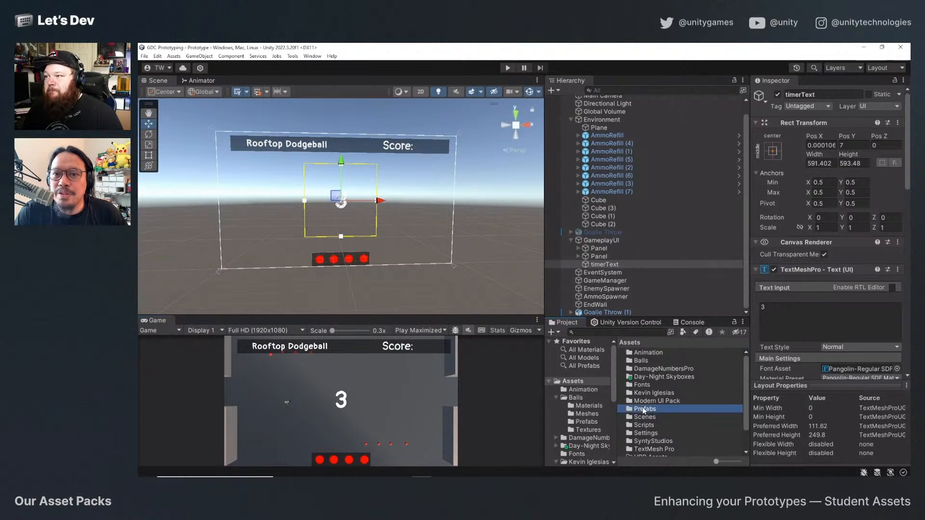
left_click(649, 368)
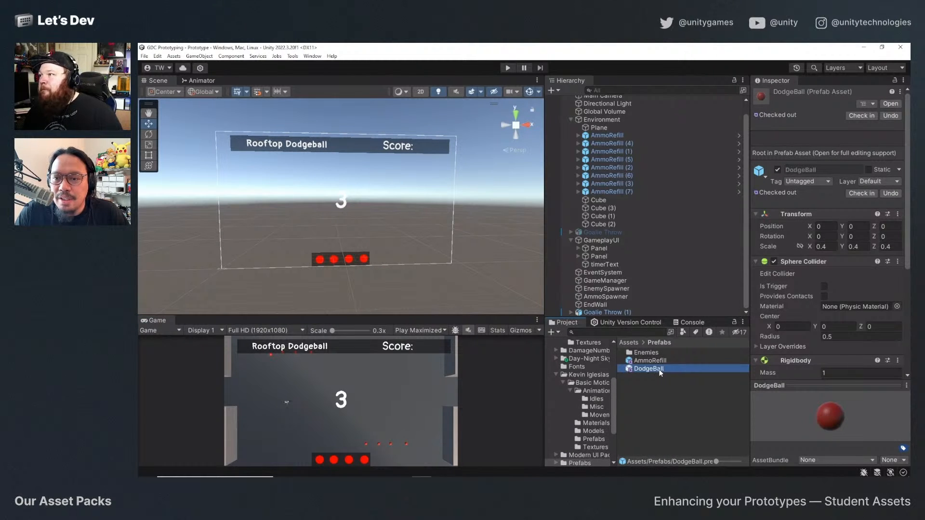
scroll(796, 309, "down", 5)
scroll(788, 333, "up", 5)
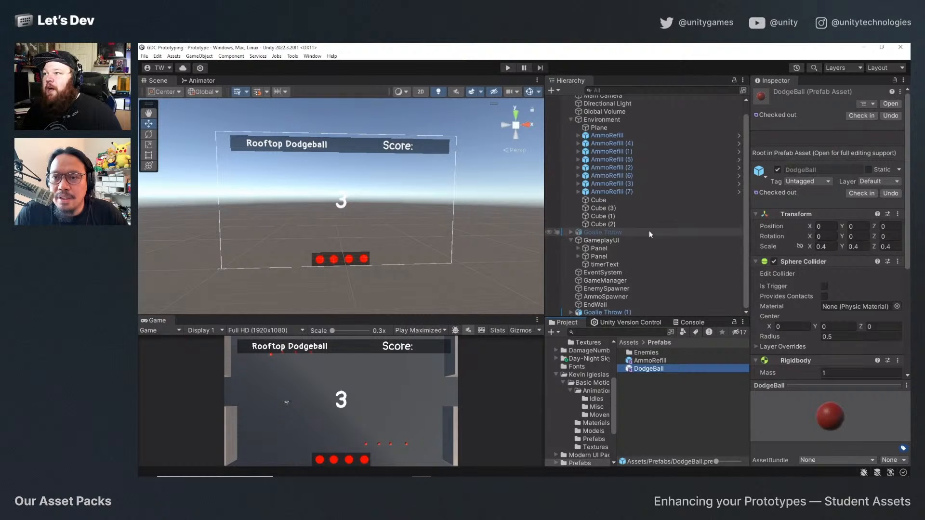
Assign the DodgeBall prefab from Assets/Prefabs as the Projectile of Goalie Throw (1)'s Throw Weapon script.
left_click(600, 313)
scroll(818, 317, "down", 5)
scroll(817, 316, "down", 3)
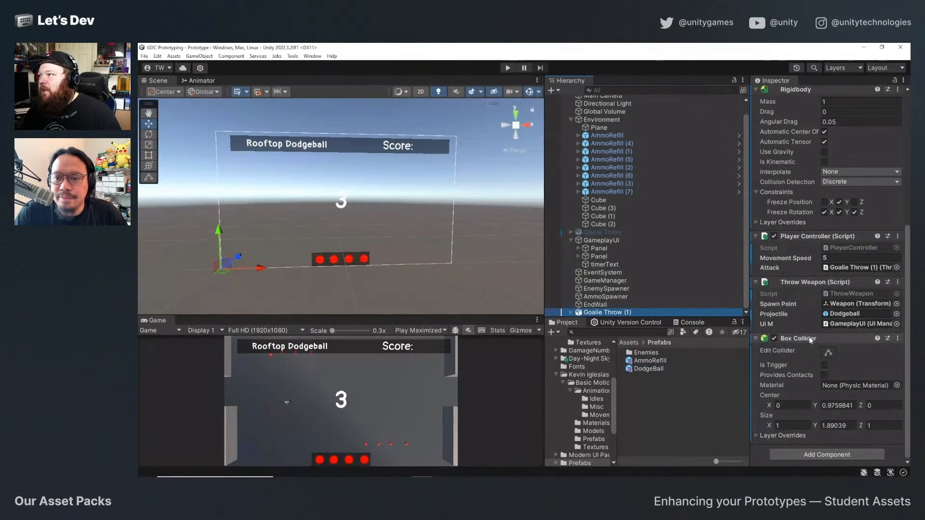
left_click_drag(648, 368, 838, 322)
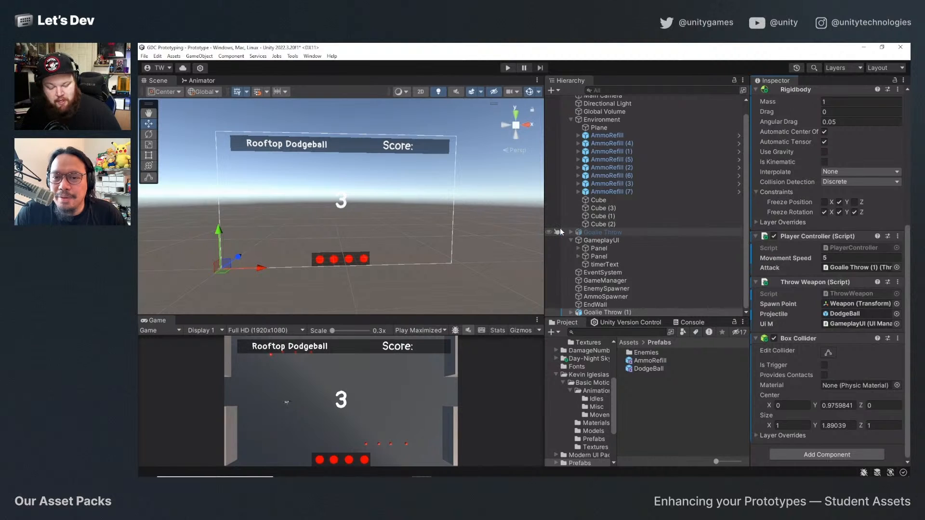
Play-test the game, moving the player around the rooftop and throwing all the dodgeballs, and exit play mode.
left_click(508, 68)
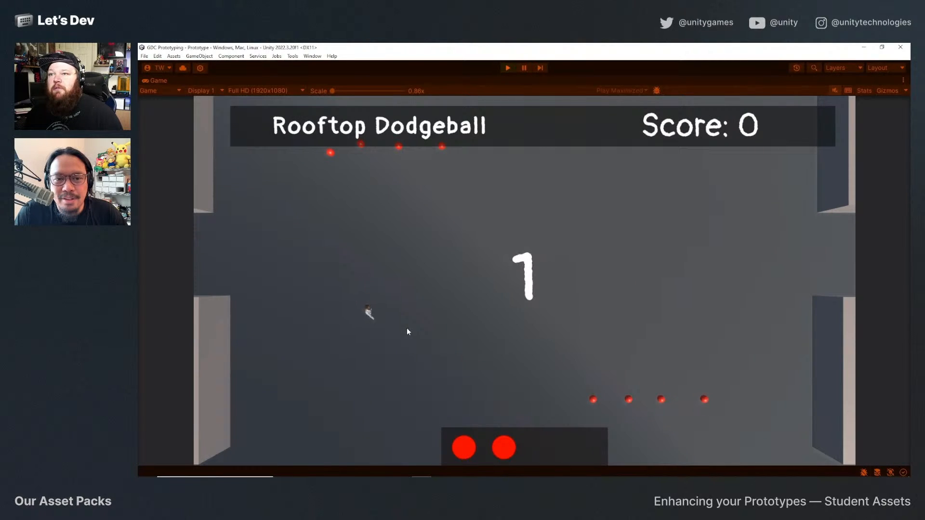
key("s")
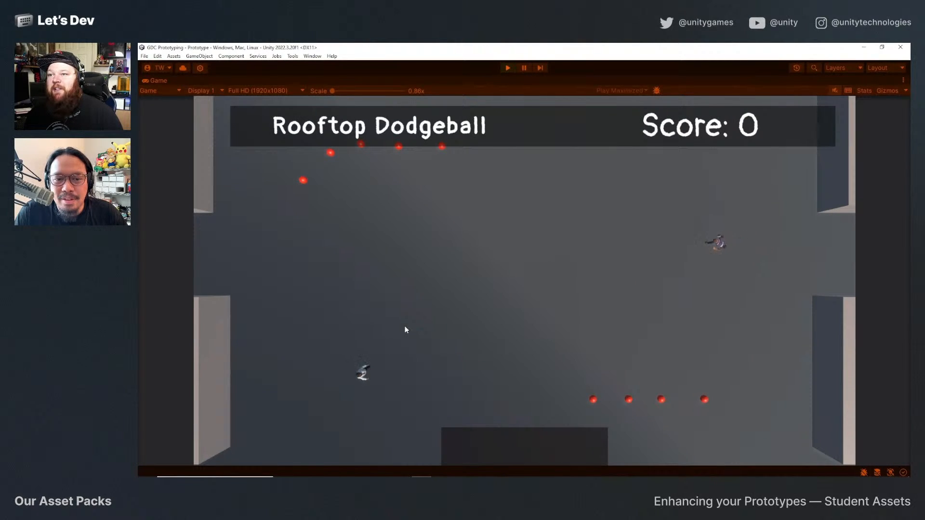
key("w")
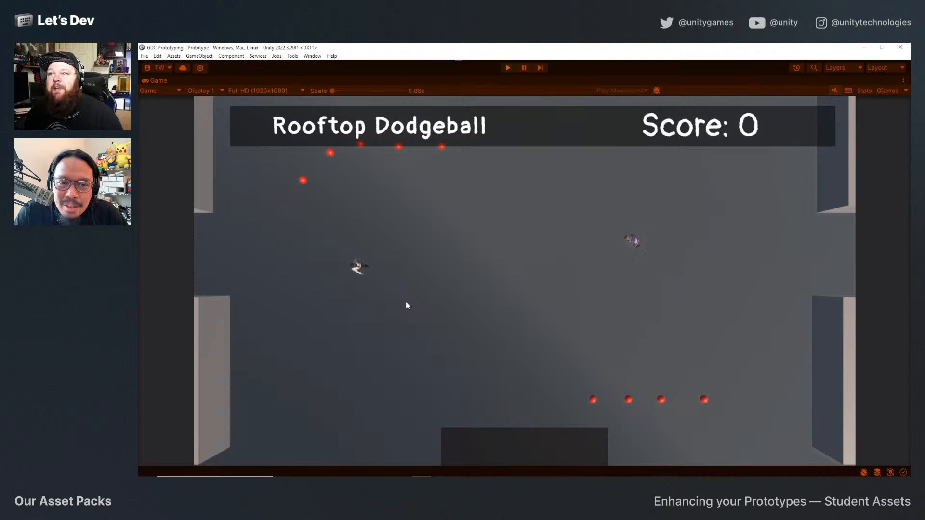
key("a")
key("d")
key("s")
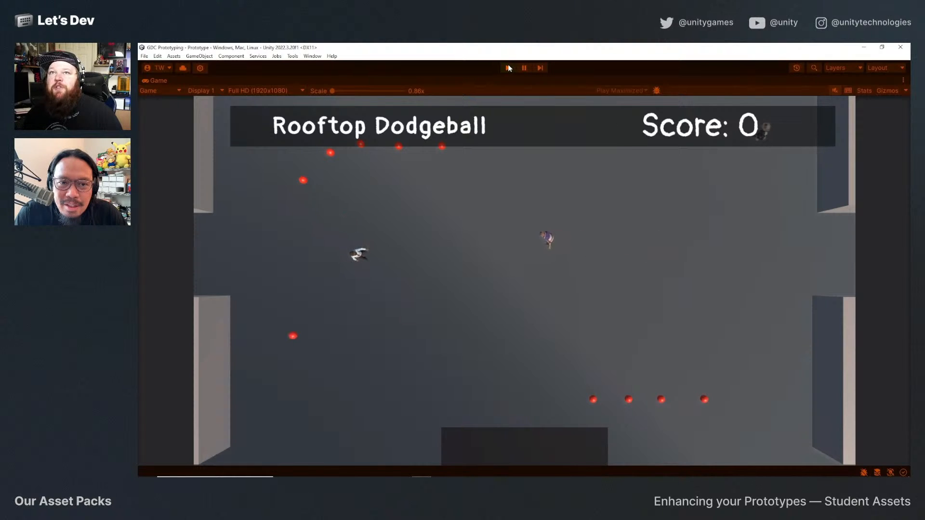
left_click(508, 67)
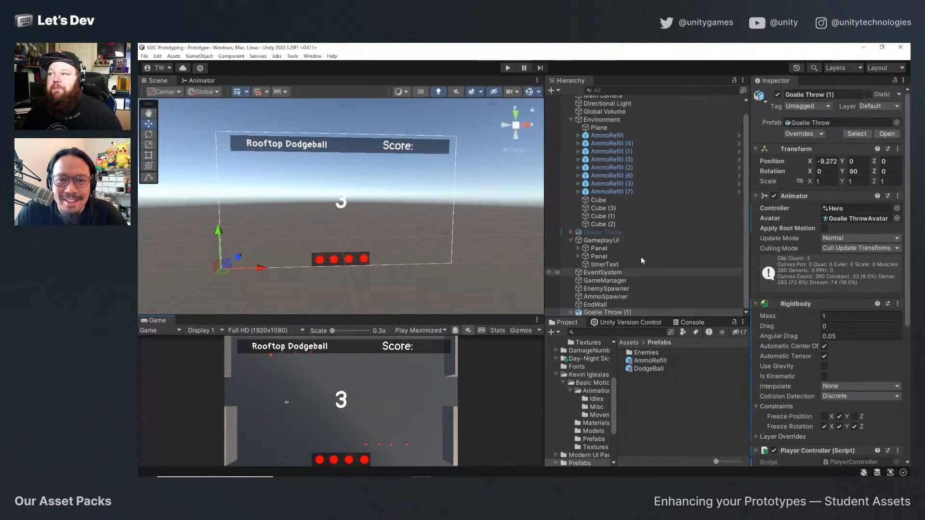
Check the available tags for Goalie Throw (1) without changing its tag.
left_click(629, 313)
left_click(801, 107)
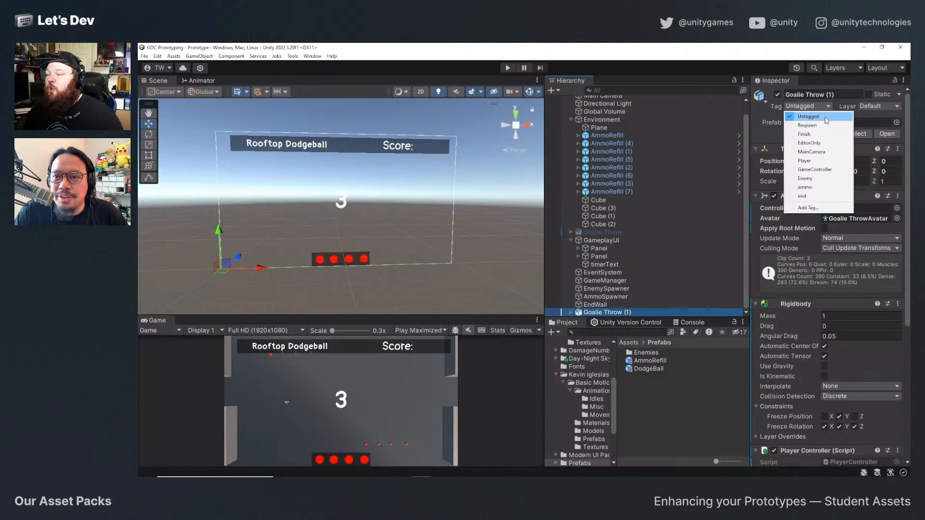
left_click(316, 413)
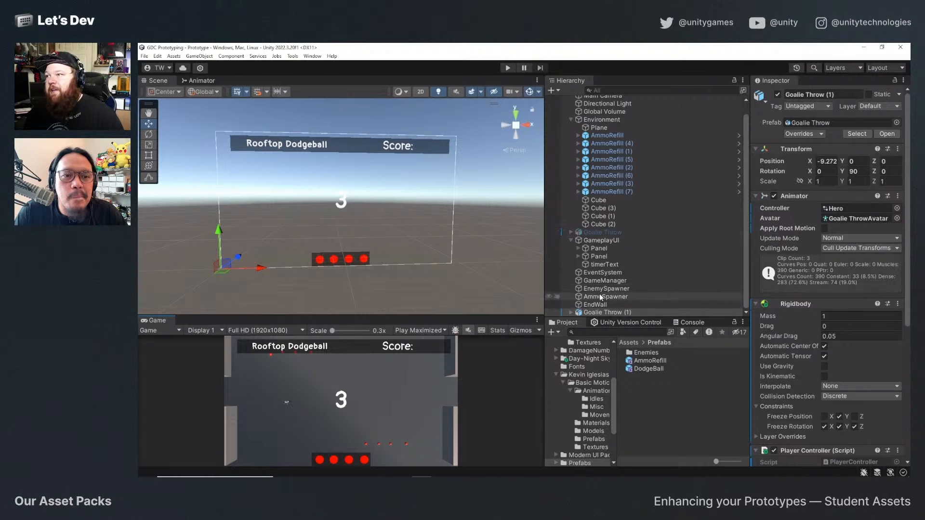
Move the Weapon object under Goalie Throw (1)'s Hand_R out in front of the character, to about X 0.678, Y 0.773, Z 0.27.
left_click(603, 314)
key("f")
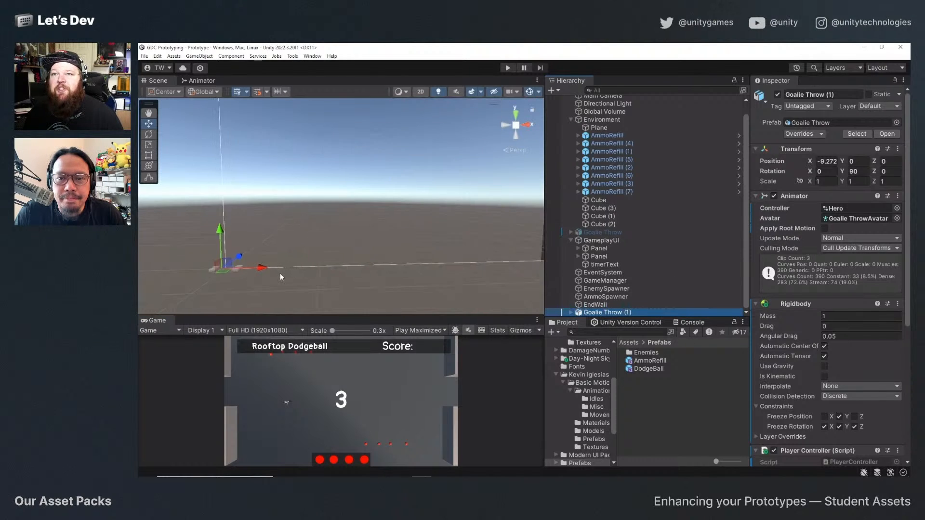
left_click_drag(381, 239, 333, 200, "alt")
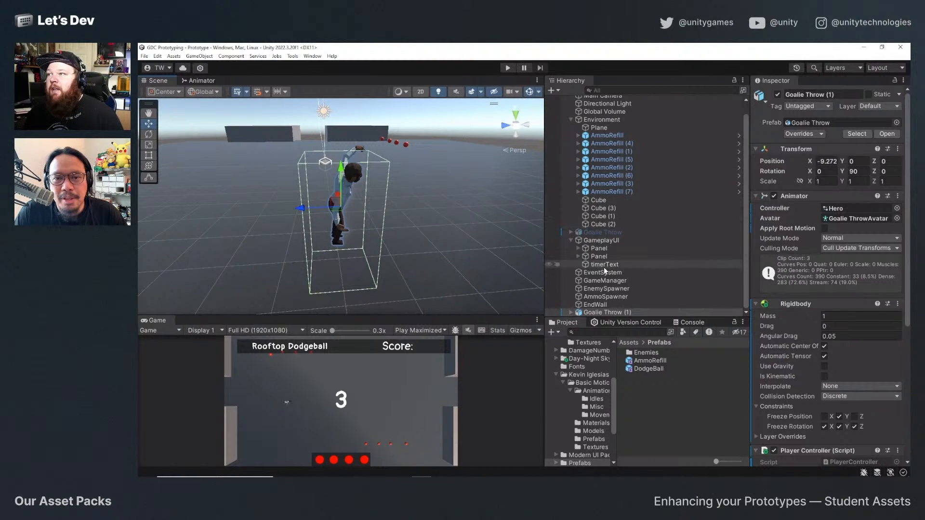
left_click(569, 315)
left_click(570, 313)
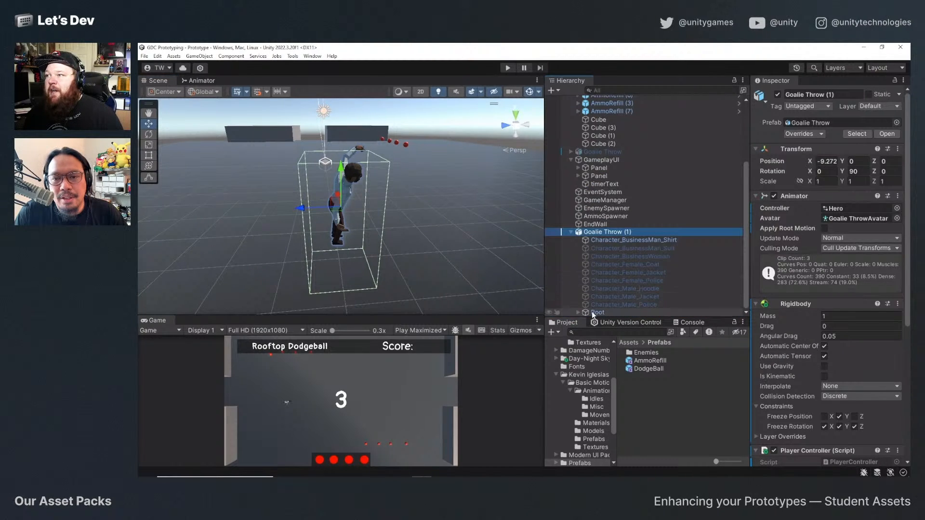
left_click(578, 313)
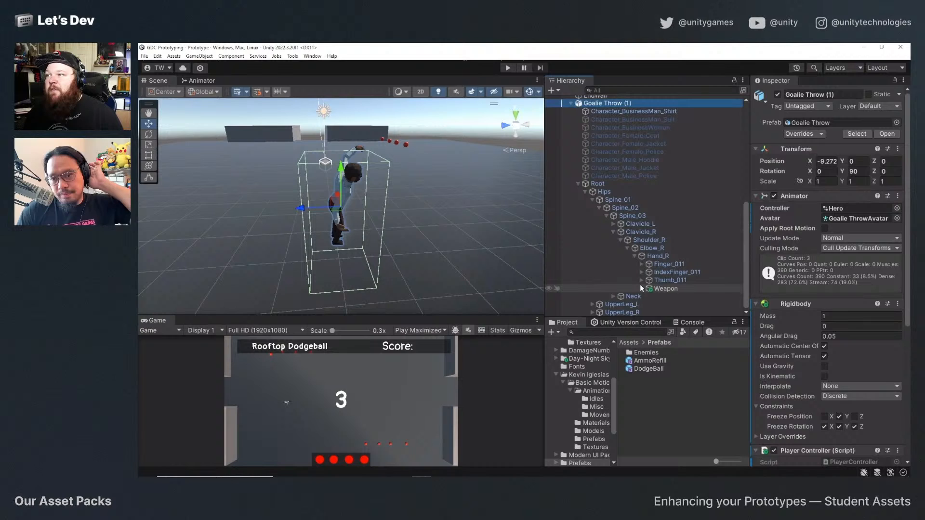
left_click(668, 288)
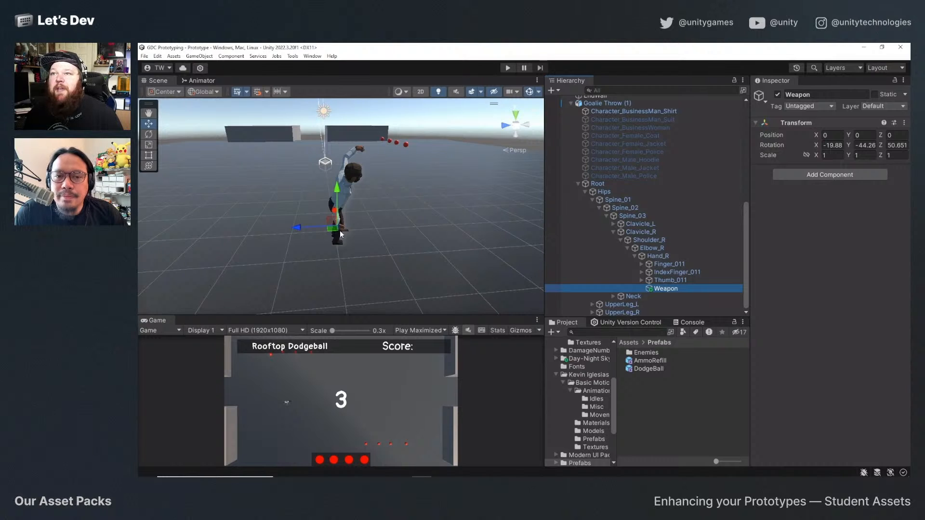
left_click_drag(296, 234, 387, 229)
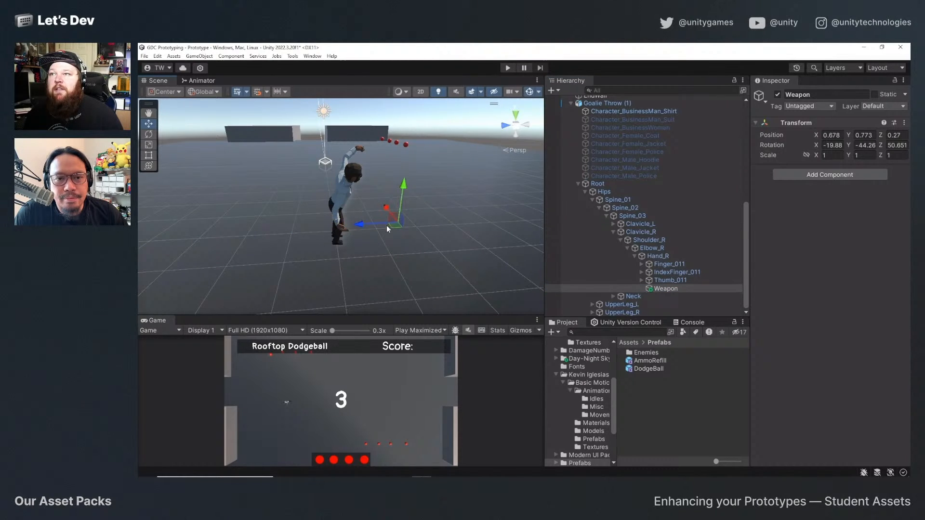
Play-test the moved throw spawn point by running the player around, throwing dodgeballs at the enemies and picking up ammo.
left_click(508, 68)
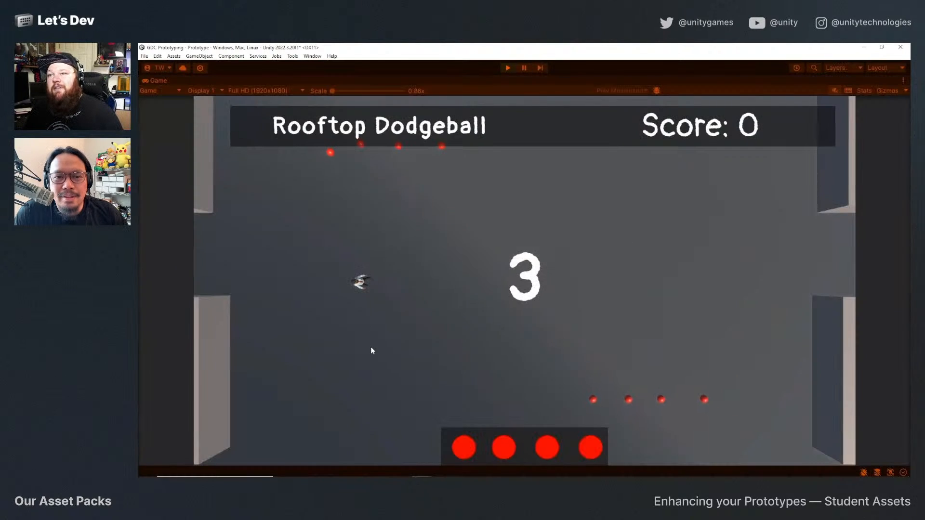
key("d")
left_click(411, 348)
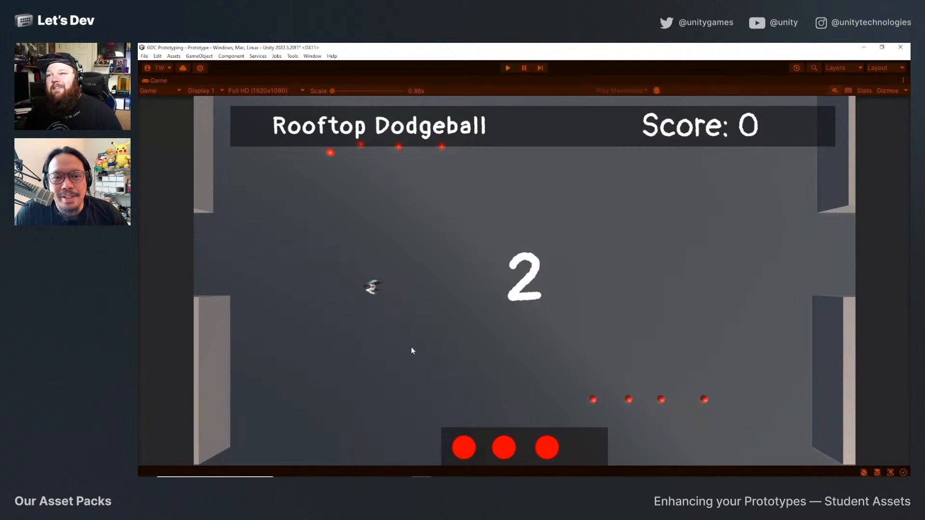
key("s")
left_click(412, 348)
left_click(408, 346)
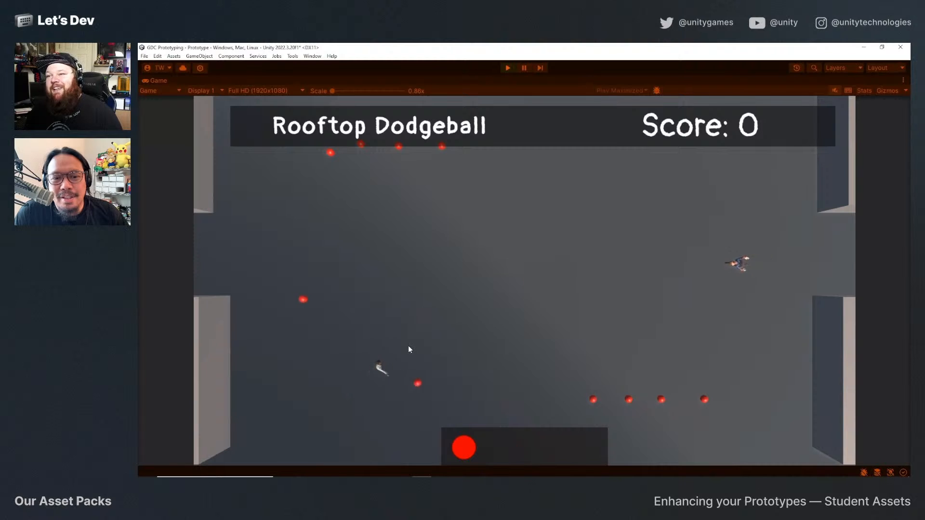
key("w")
key("a")
key("d")
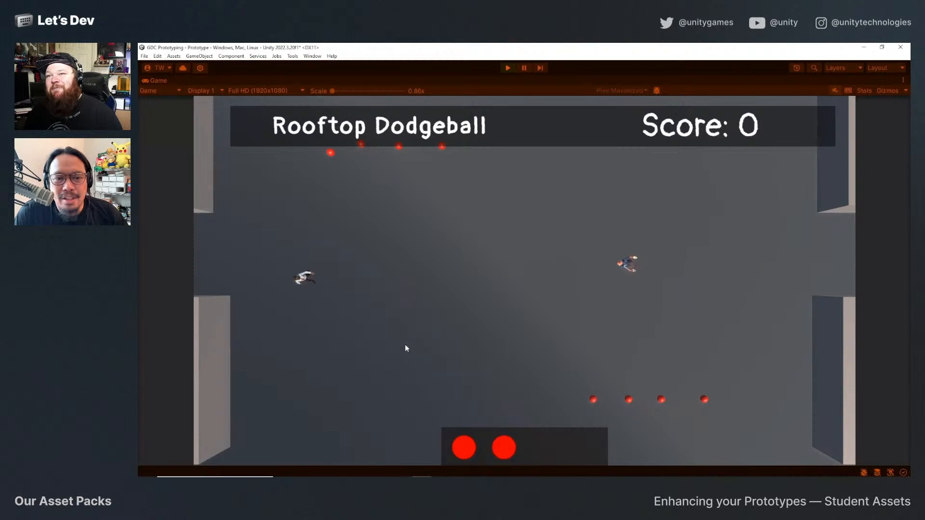
left_click(406, 345)
key("w")
left_click(404, 345)
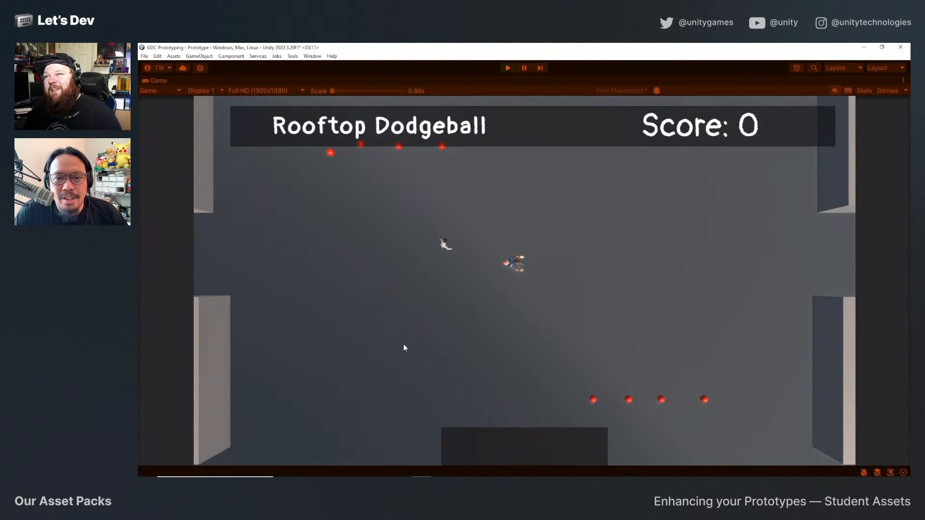
key("s")
key("a")
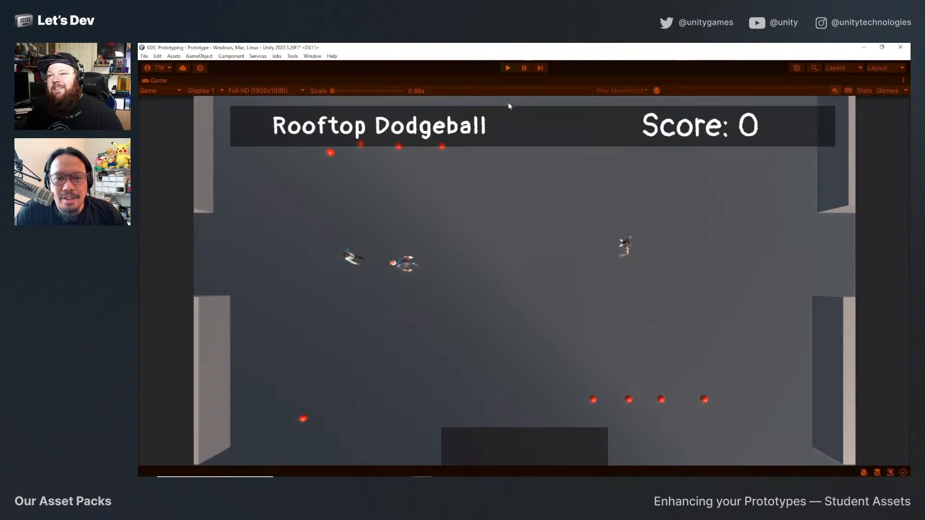
key("a")
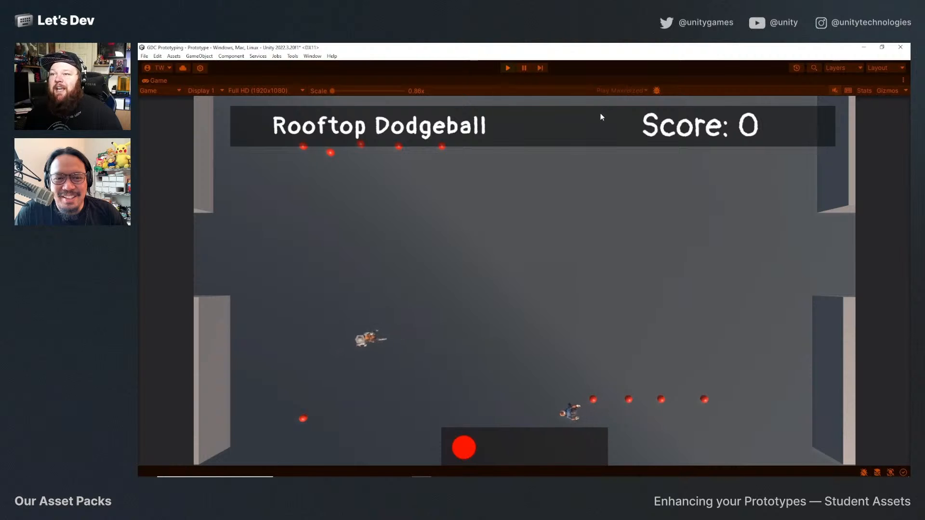
Pause the game, examine the spawned warrior enemy's height above the floor and its WarriorEnemy(Clone) transform, and exit play mode.
left_click(525, 68)
left_click(482, 134)
key("f")
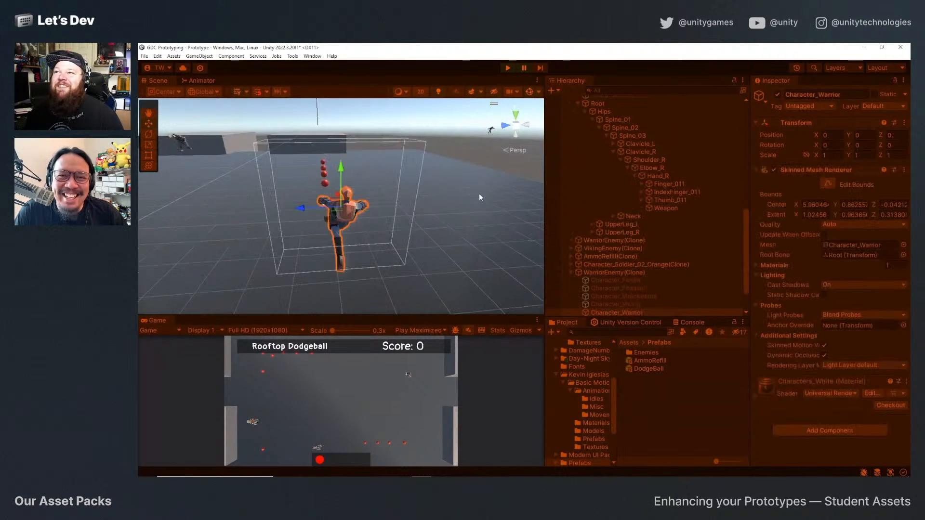
scroll(389, 284, "down", 9)
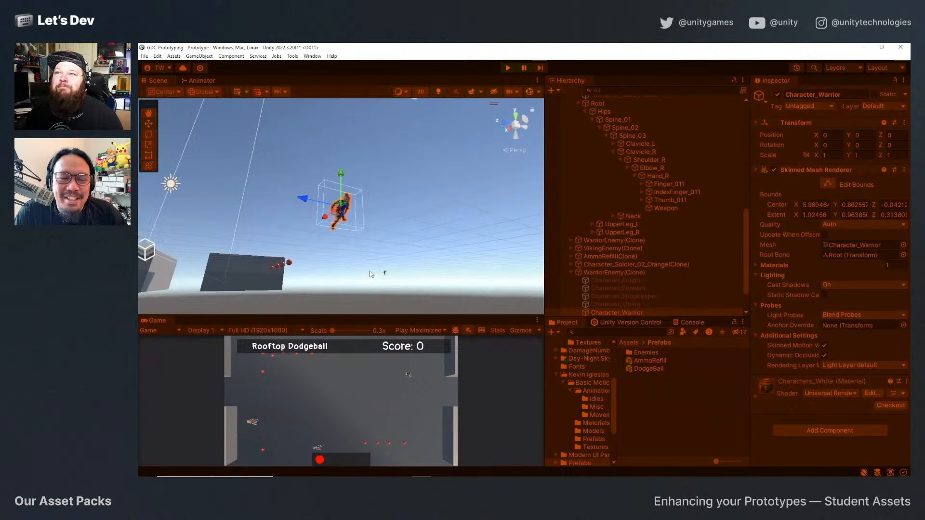
left_click_drag(382, 270, 463, 270, "alt")
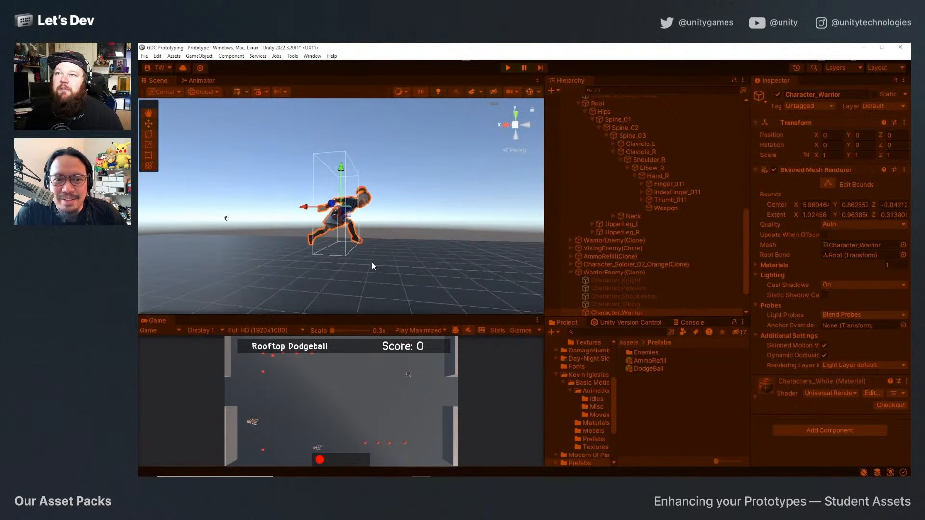
left_click_drag(372, 260, 403, 240, "alt")
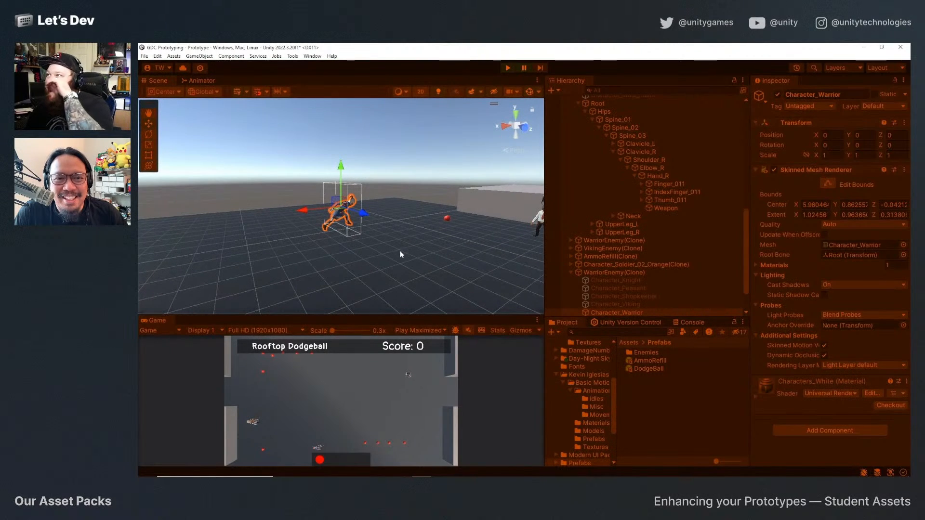
scroll(617, 254, "down", 2)
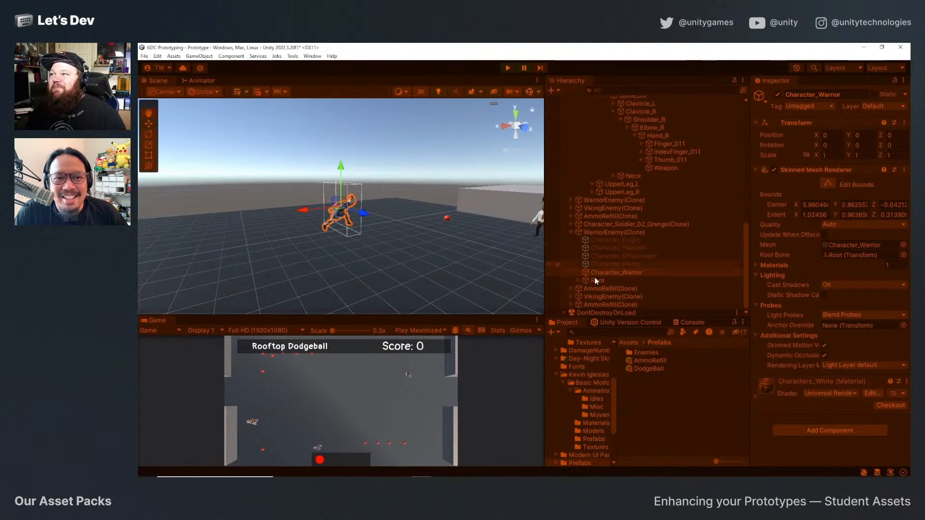
left_click(600, 233)
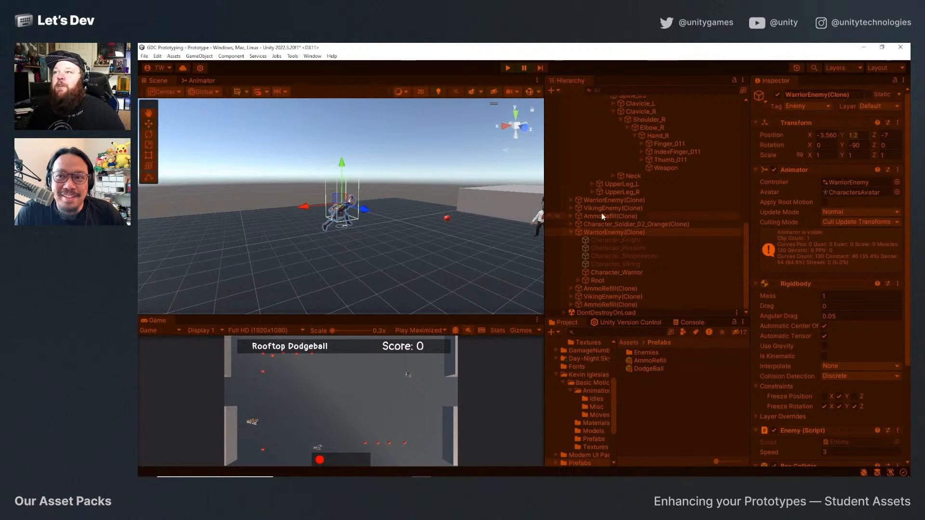
left_click(508, 68)
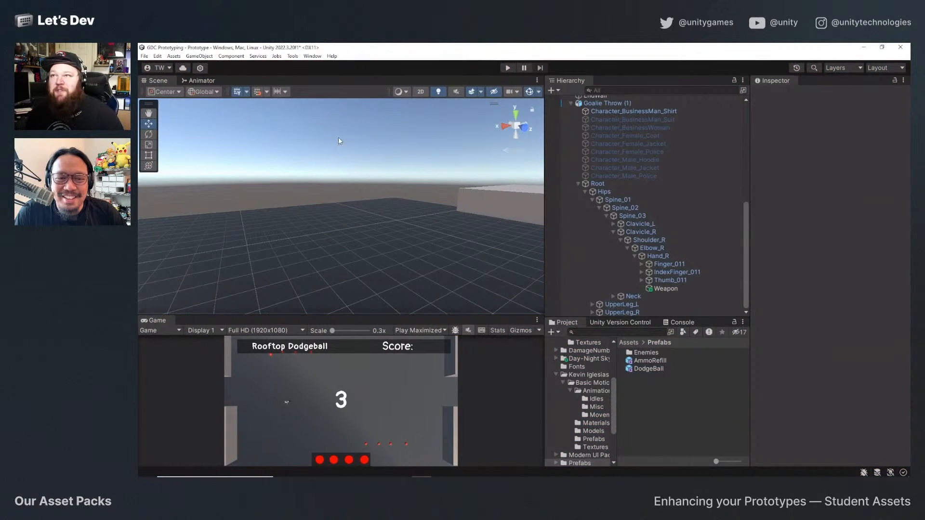
Switch to Visual Studio to look through the ThrowWeapon script, and return to Unity.
key("alt+Tab")
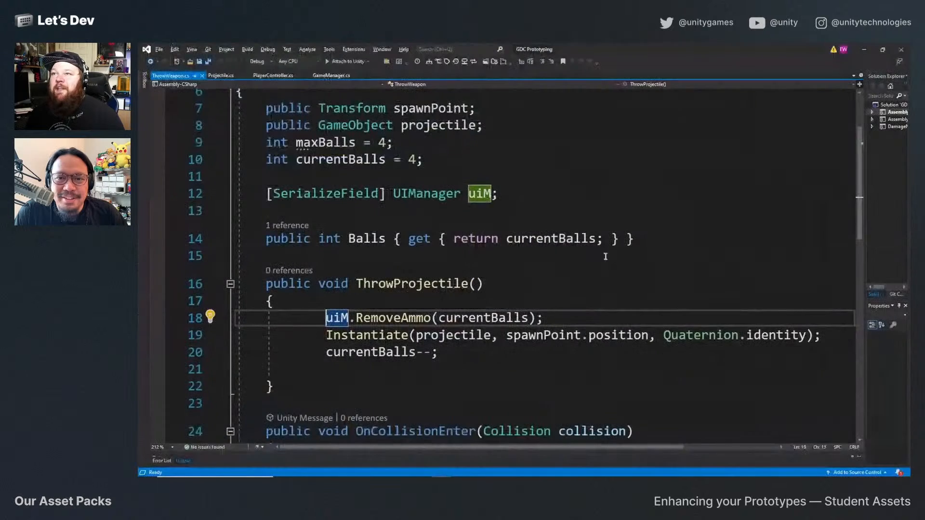
scroll(465, 359, "down", 3)
scroll(306, 97, "up", 5)
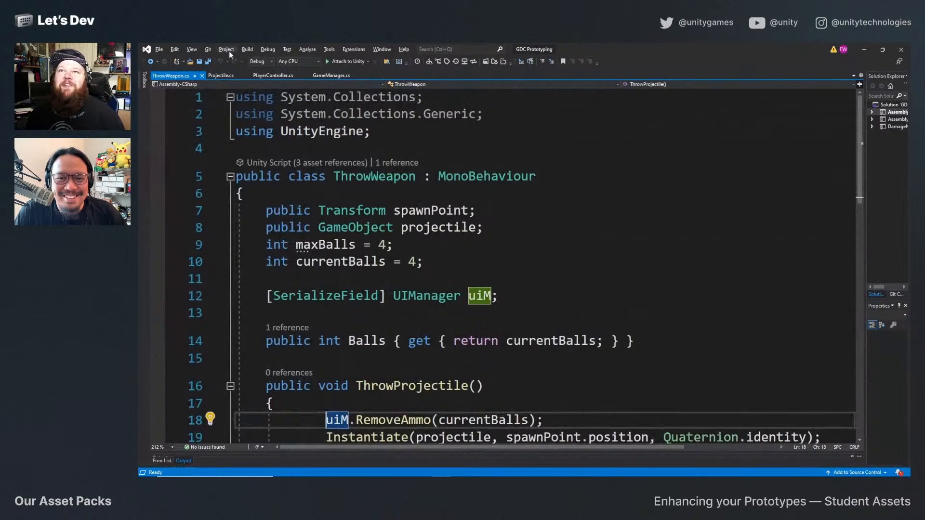
key("alt+Tab")
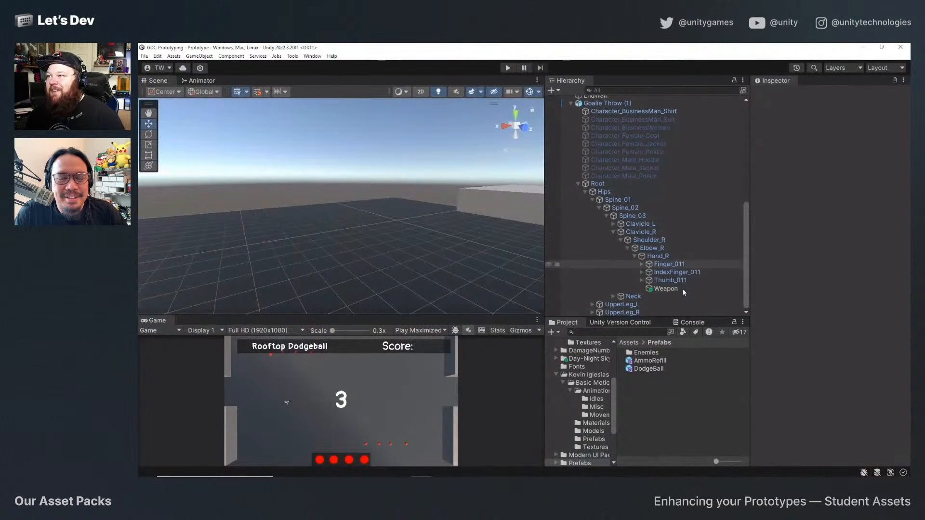
Open the EnemySpawner script from Assets/Scripts in Visual Studio.
scroll(568, 381, "up", 5)
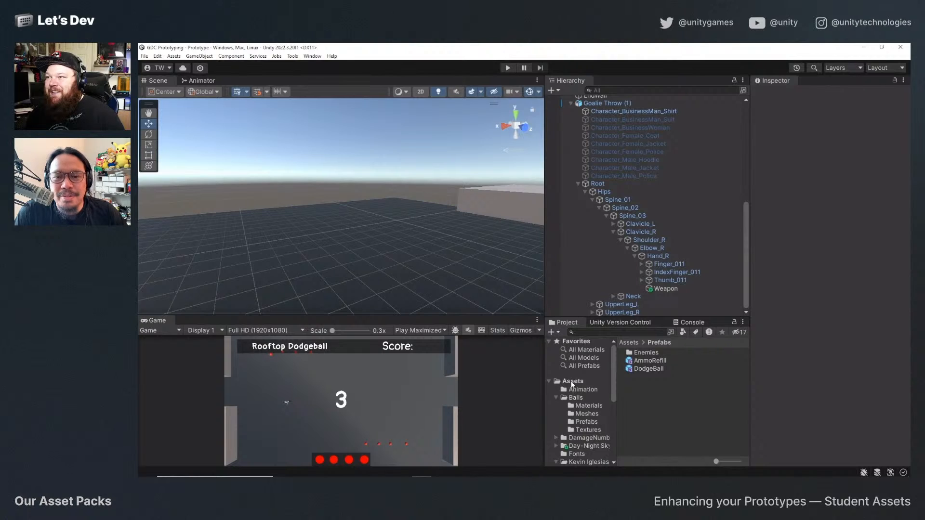
left_click(573, 381)
scroll(631, 393, "down", 1)
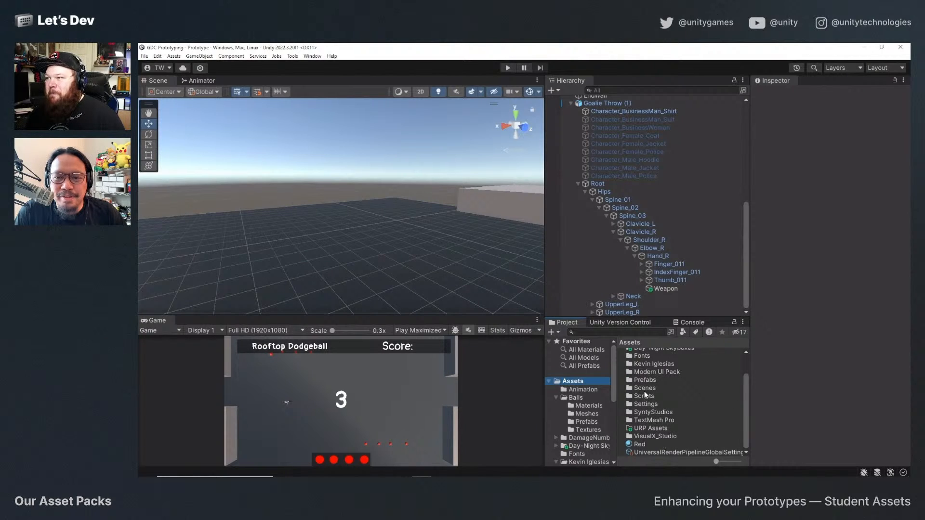
double_click(645, 396)
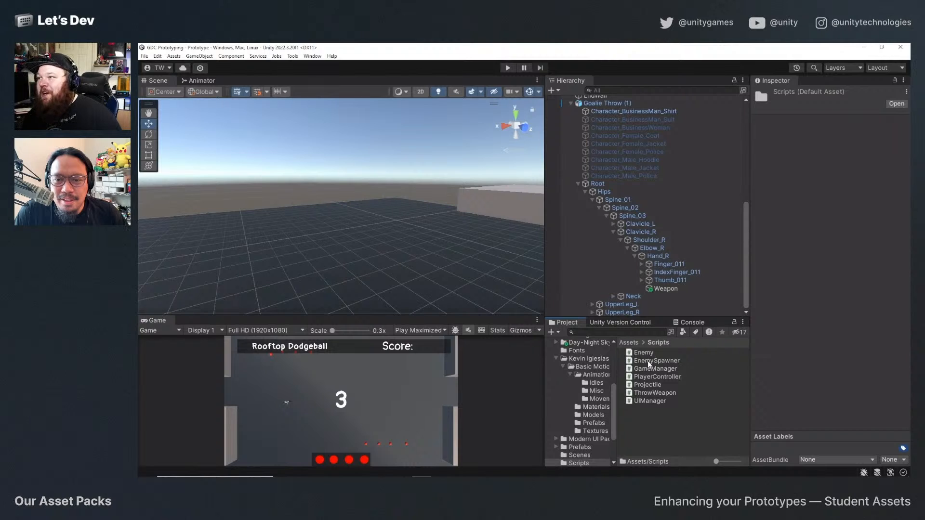
double_click(647, 360)
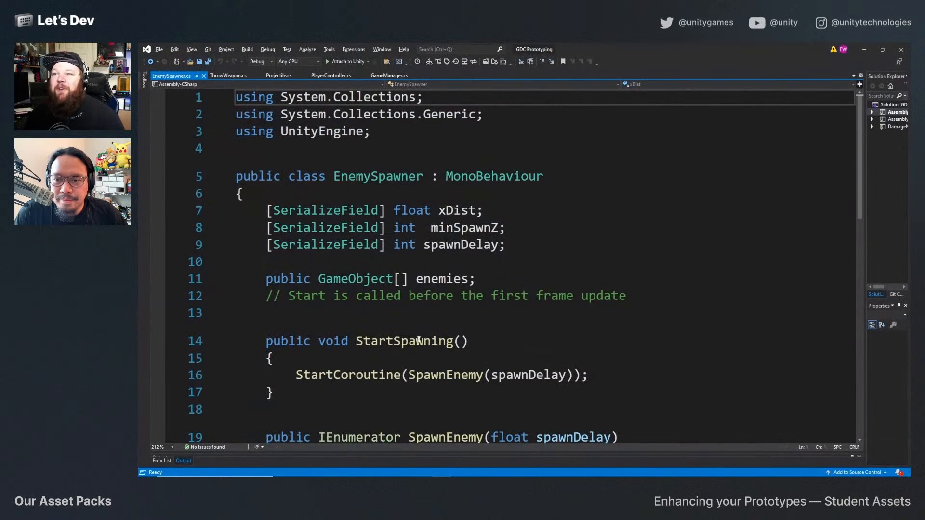
Set the Y value of the spawnPos Vector3 in SpawnEnemy to 0 and save the script.
scroll(418, 340, "down", 5)
left_click_drag(580, 233, 552, 233)
type("0")
key("ctrl+s")
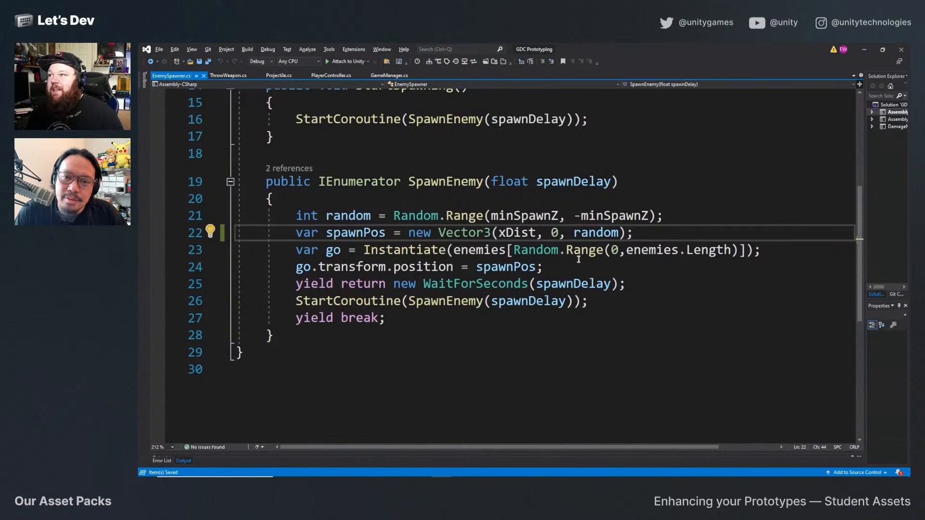
Return to Unity, start play mode, and throw dodgeballs while moving the player toward the first spawned enemy.
left_click(869, 45)
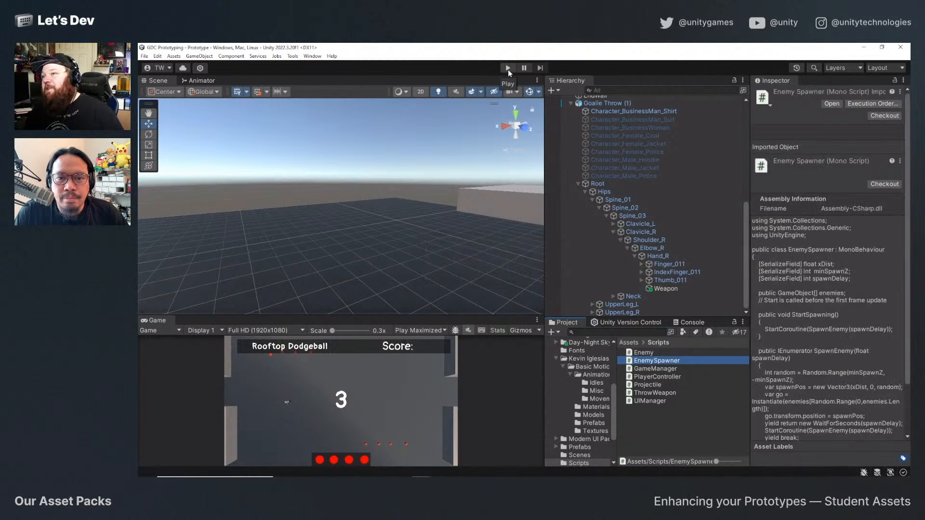
left_click(508, 68)
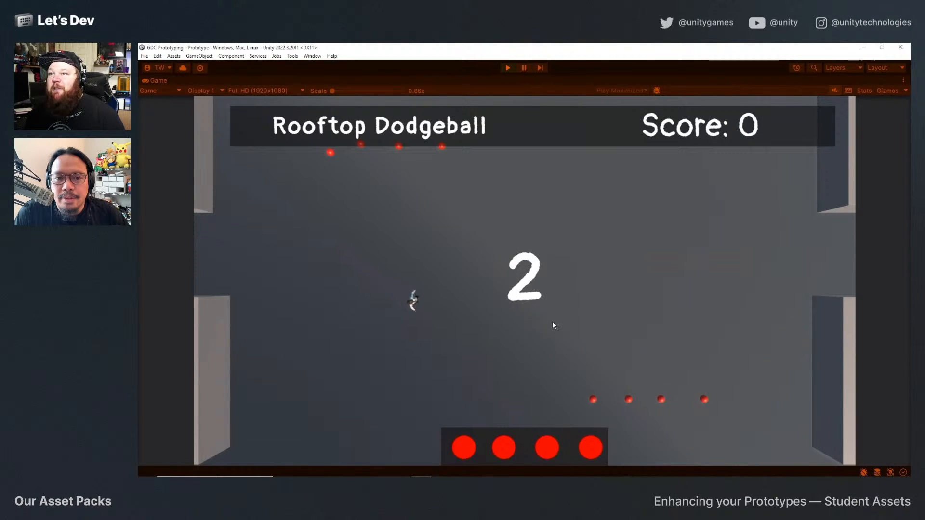
left_click(552, 322)
key("d")
key("a")
left_click(546, 325)
left_click(543, 324)
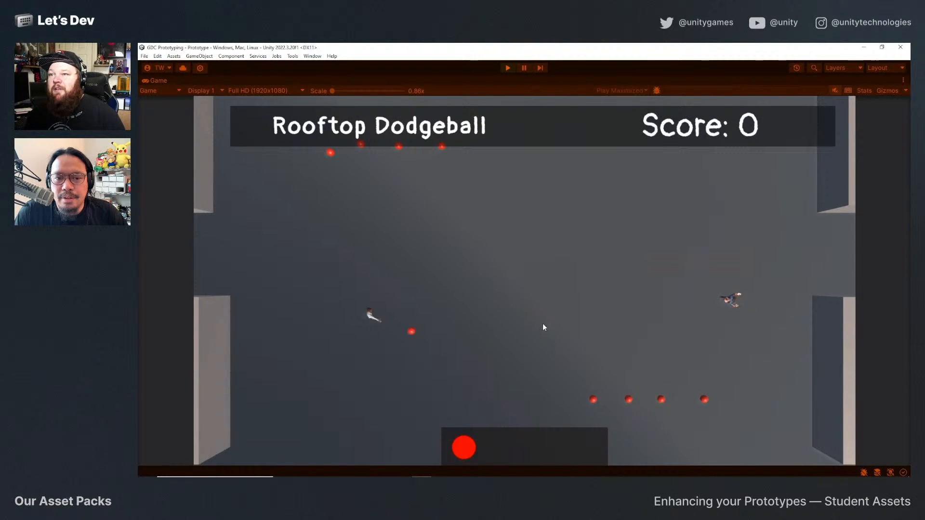
key("d")
key("w")
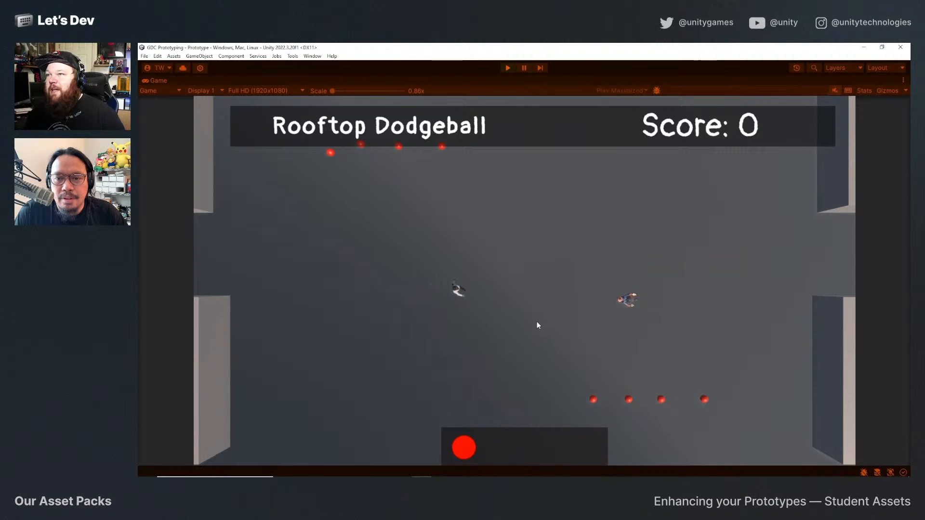
Throw the last dodgeball at the approaching enemy, collect an ammo refill near the arena's upper-left walls, and throw again.
left_click(537, 322)
key("a")
key("s")
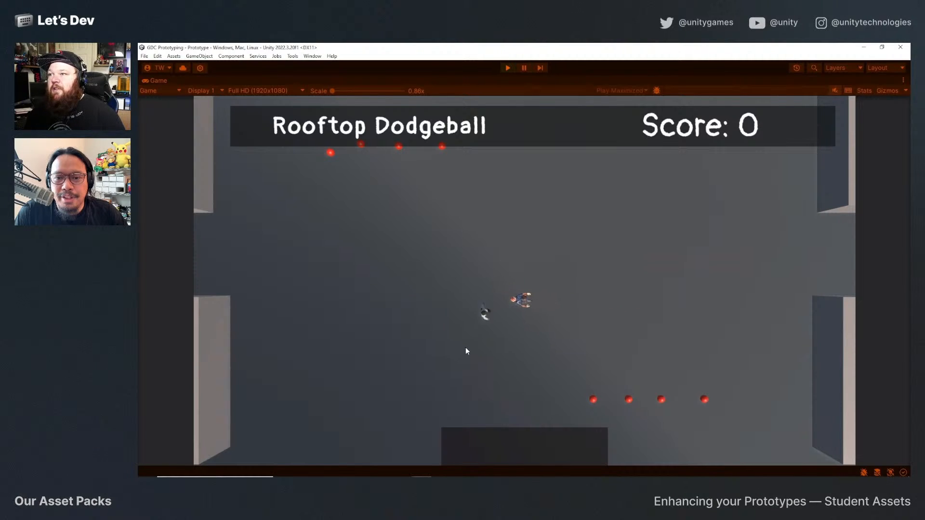
key("a")
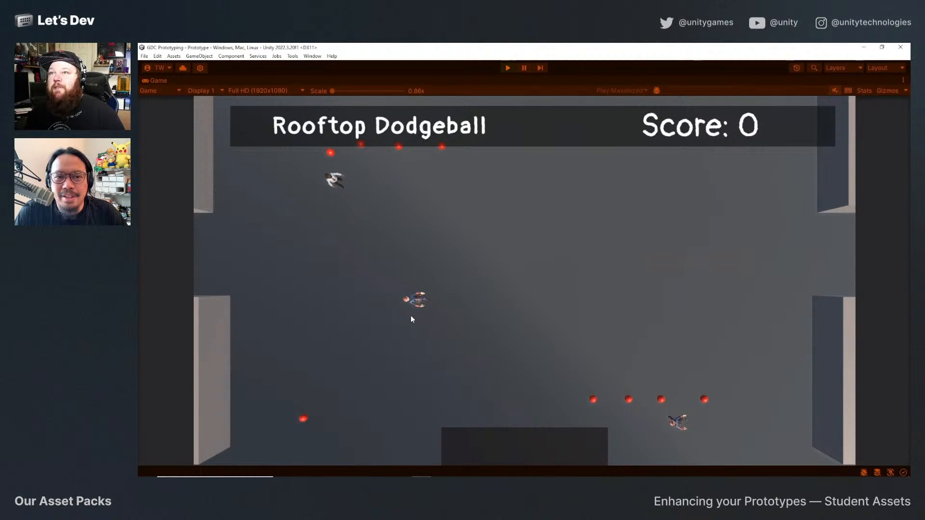
key("a")
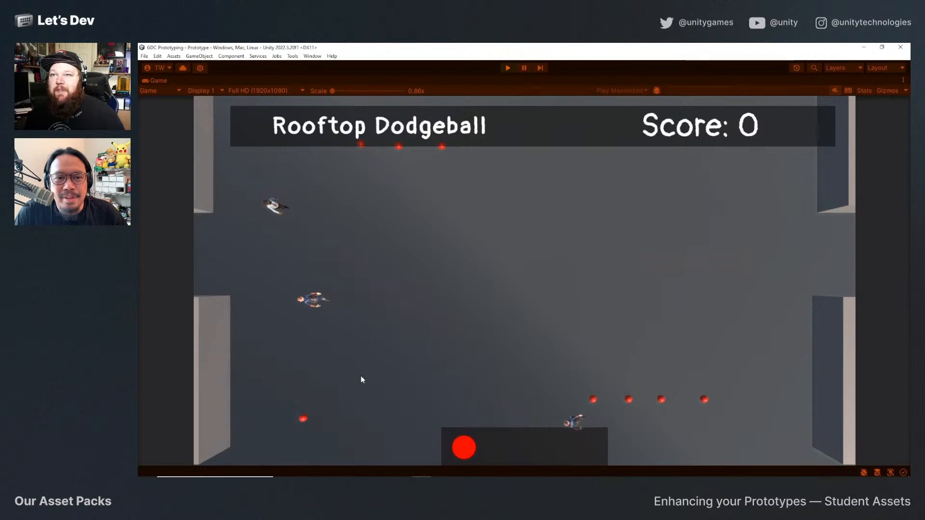
key("s")
key("d")
left_click(363, 380)
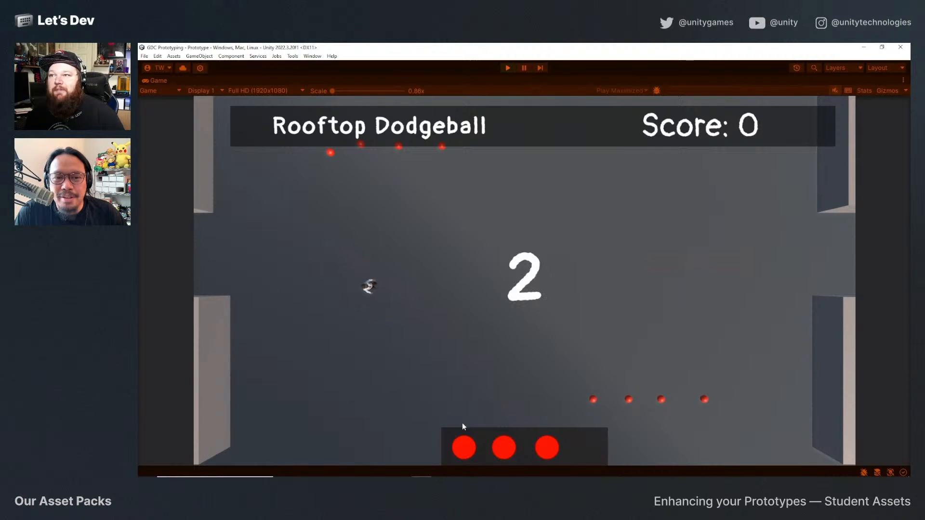
Collect the leftmost ammo refill of the lower-right row, hit the approaching enemy with dodgeballs, and exit play mode.
key("s")
key("d")
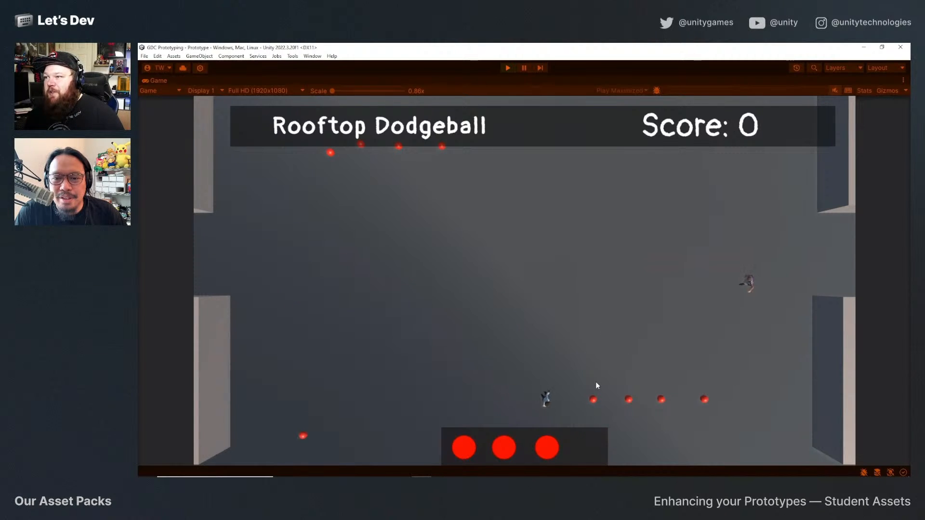
key("d")
key("w")
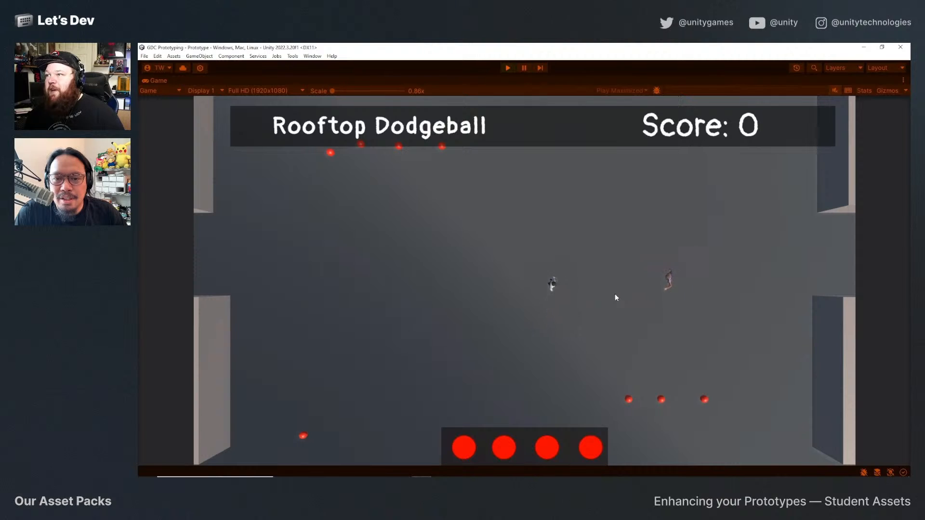
left_click(616, 296)
key("w")
left_click(615, 296)
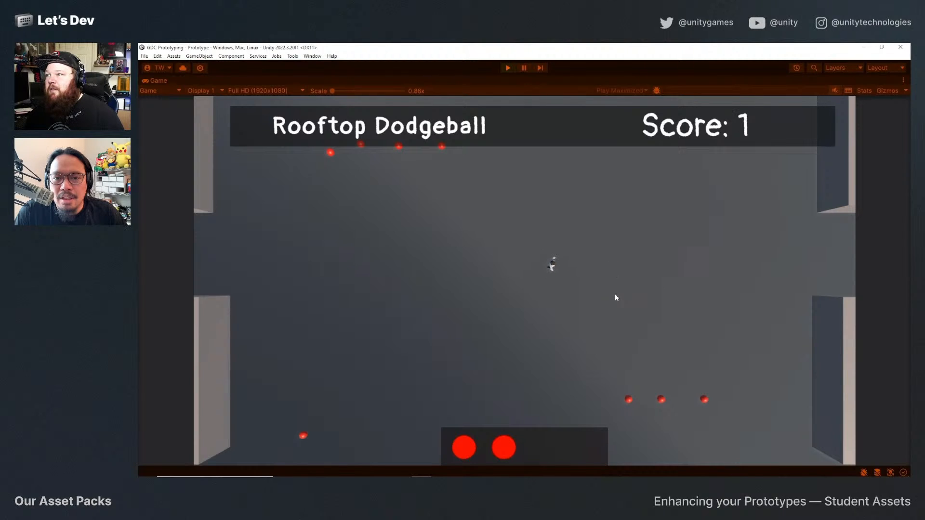
key("s")
key("a")
left_click(507, 68)
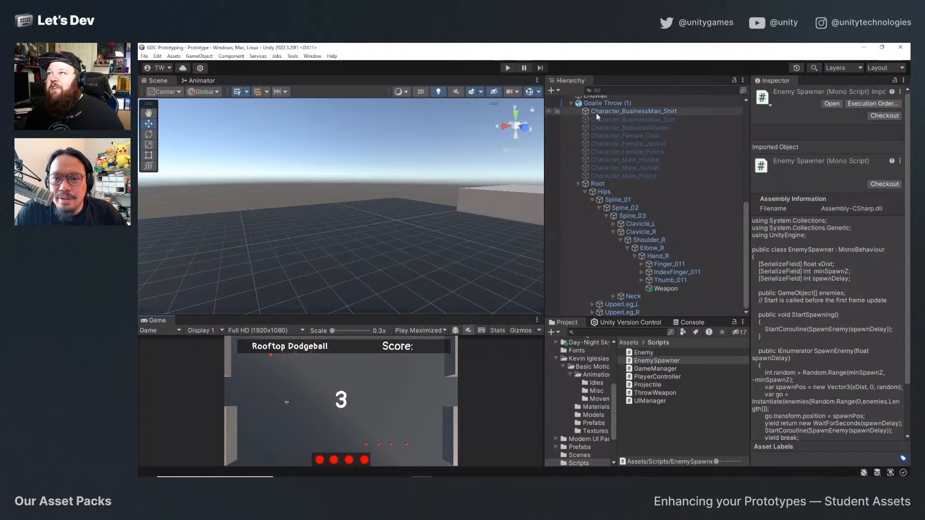
Frame the player's Character_BusinessMan_Shirt model in the scene and view it against the floor and walls.
left_click(596, 112)
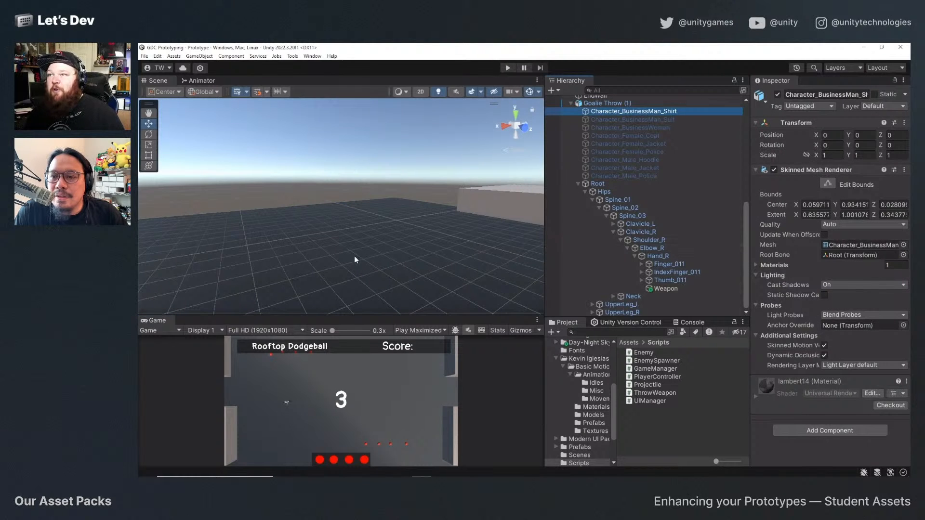
key("f")
left_click_drag(356, 258, 532, 227, "alt")
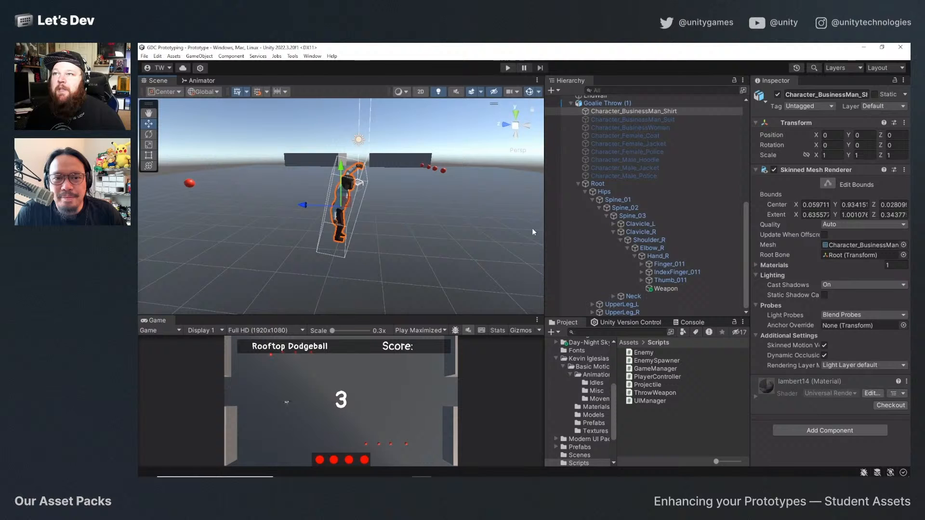
Collapse the Root and Goalie Throw (1) hierarchies and select the Cube (2) wall block in the scene.
left_click(578, 183)
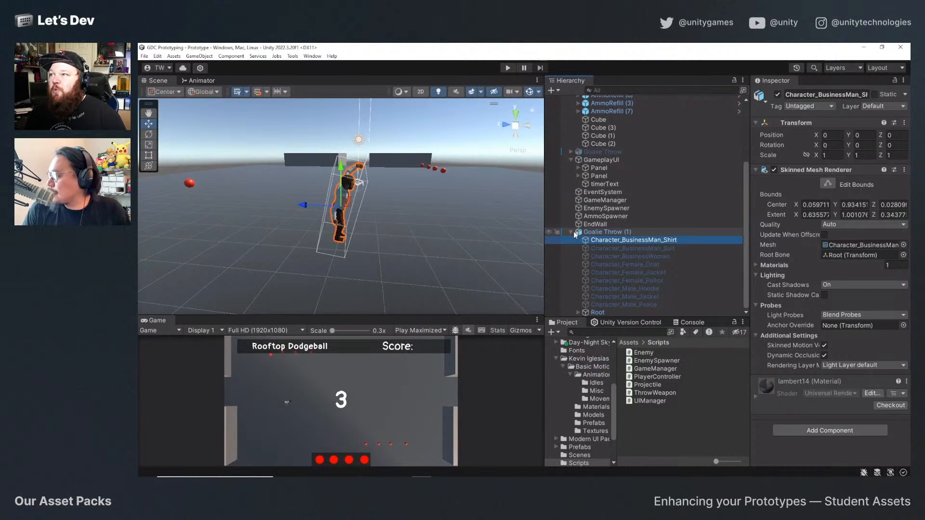
left_click(573, 232)
left_click(572, 232)
left_click_drag(346, 181, 412, 238, "alt")
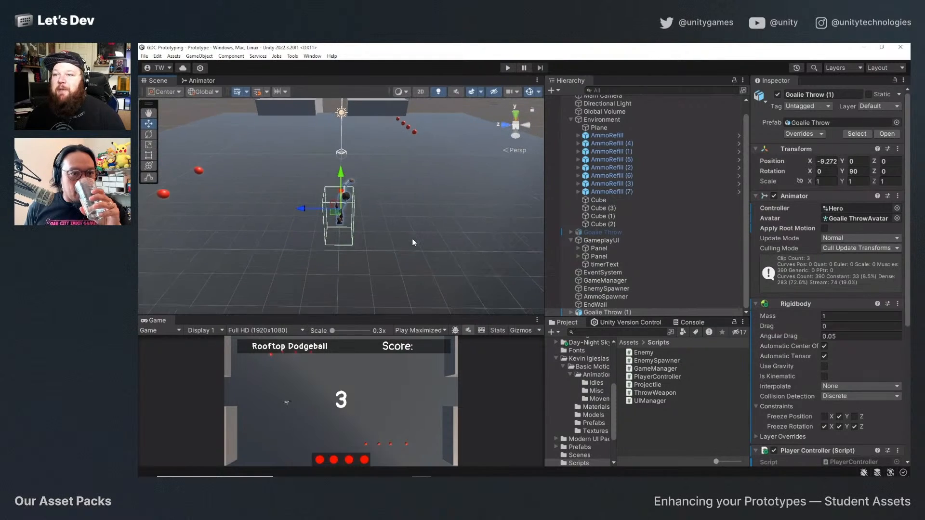
left_click(293, 107)
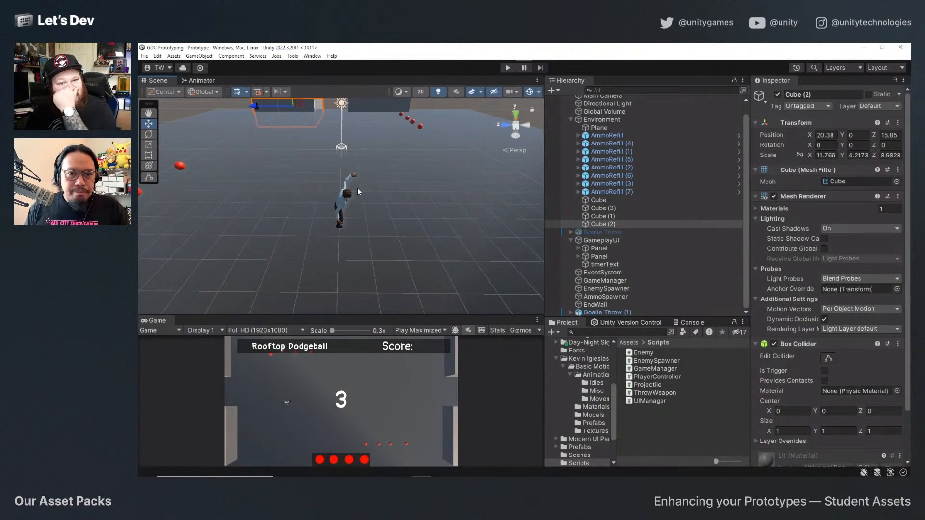
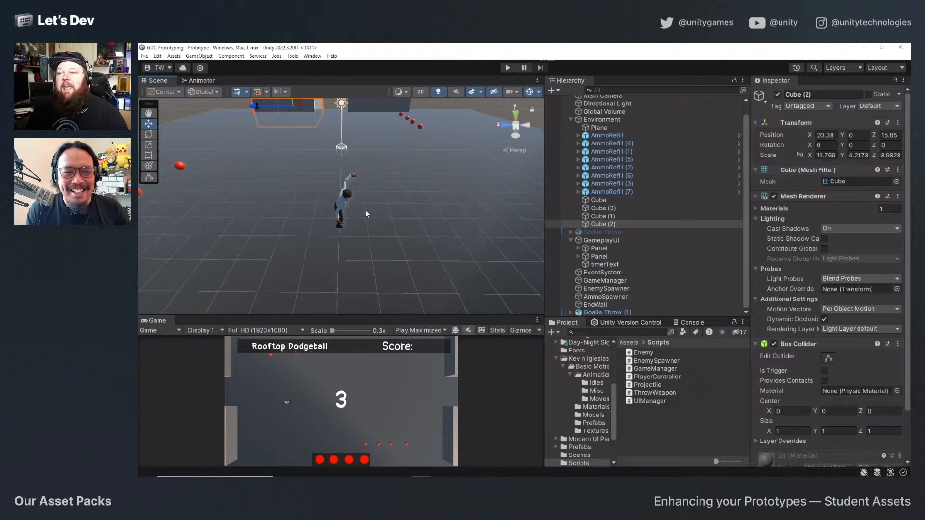
Enlarge the Game view's height and open the Day-Night Skyboxes asset folder in the project.
left_click_drag(364, 314, 356, 279)
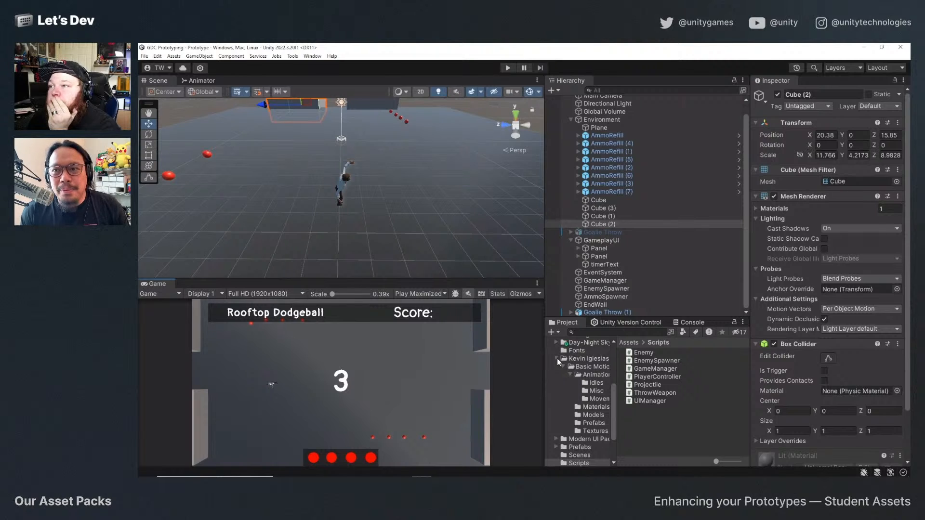
scroll(594, 404, "up", 5)
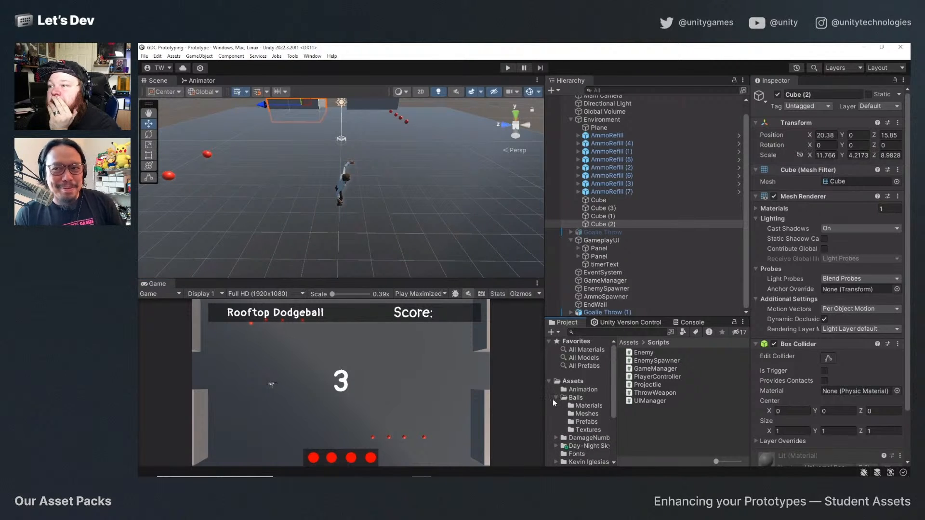
left_click(555, 398)
scroll(582, 409, "down", 2)
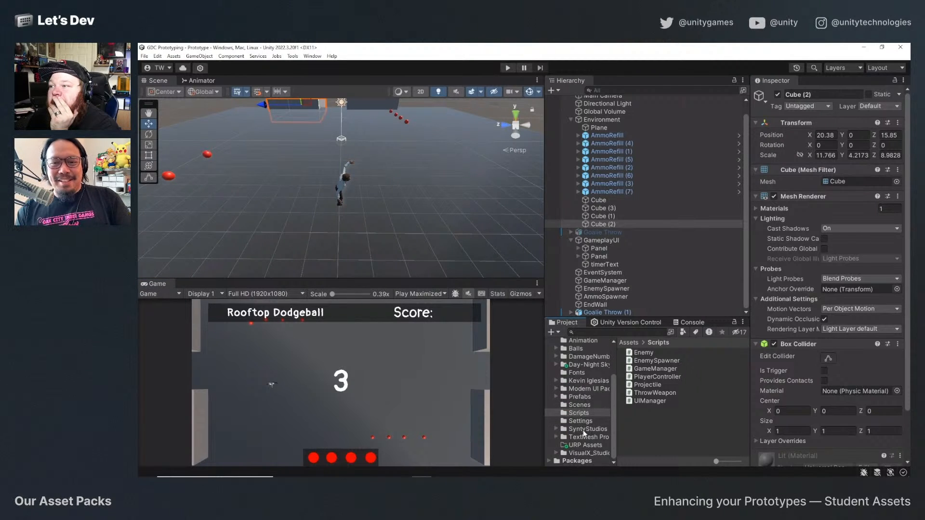
left_click(589, 365)
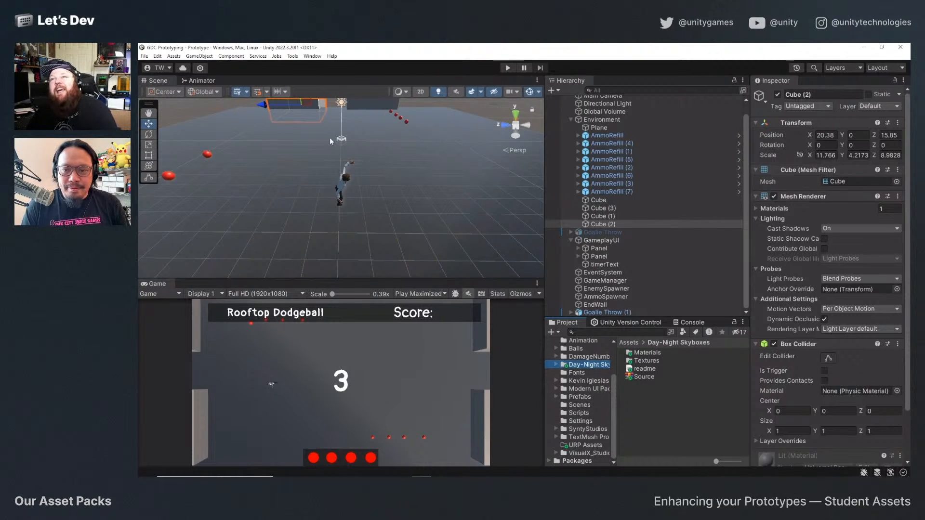
Open the scene's environment lighting settings and the Materials folder of the Day-Night Skyboxes pack.
left_click(312, 56)
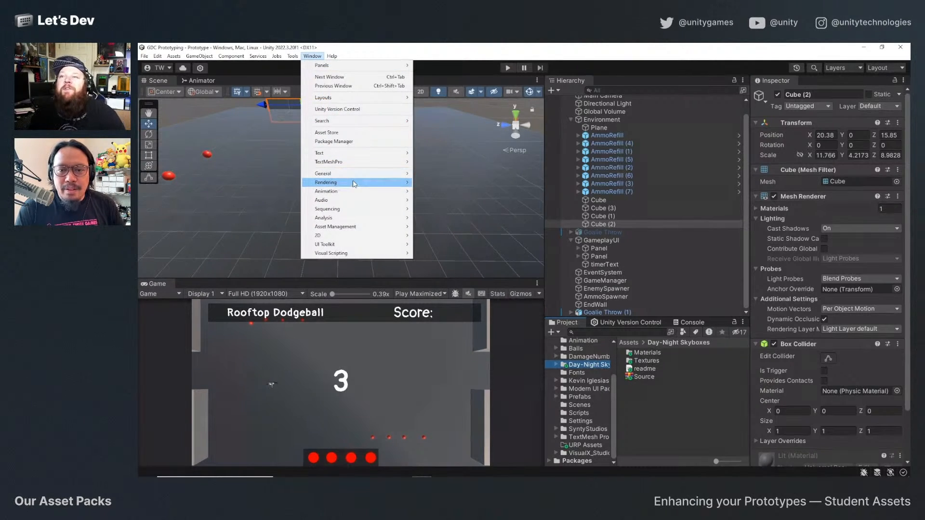
mouse_move(354, 183)
left_click(434, 183)
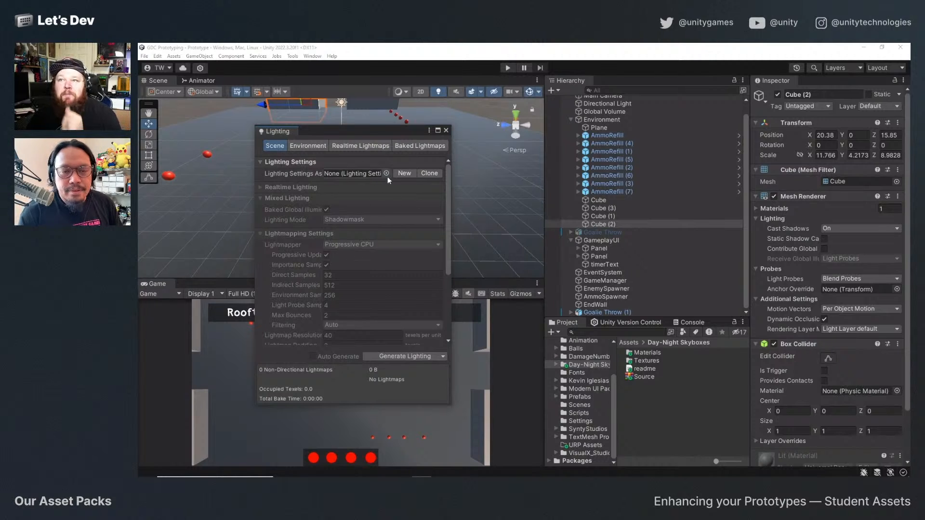
left_click(309, 146)
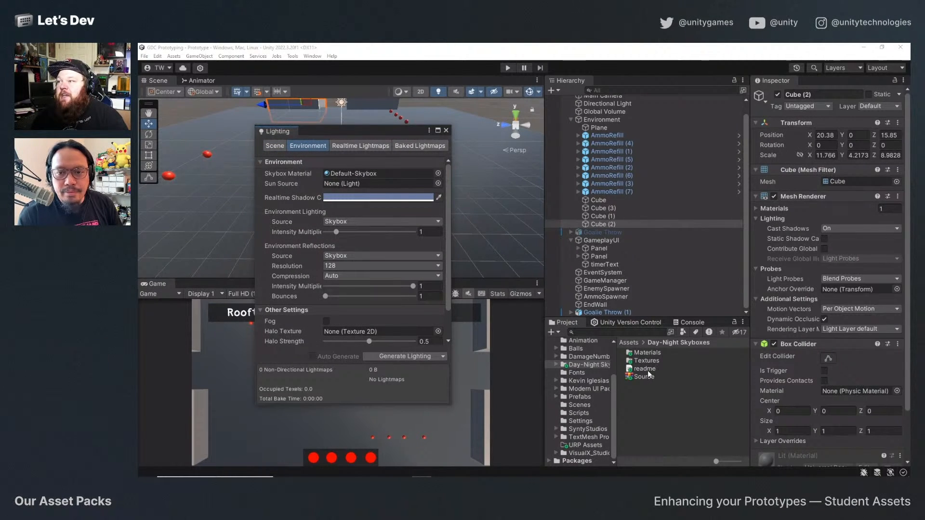
double_click(647, 353)
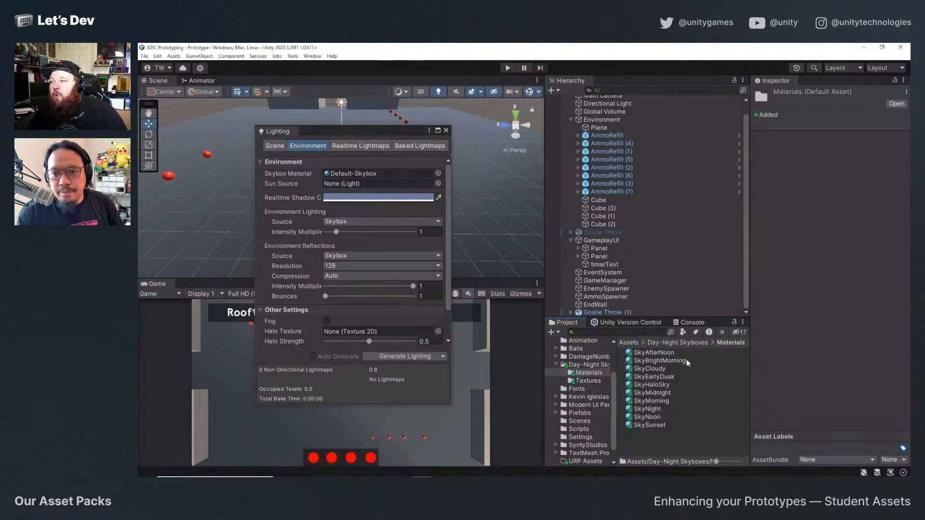
Assign SkyCloudy as the scene's skybox material and check its look in the Scene view.
left_click_drag(658, 370, 385, 171)
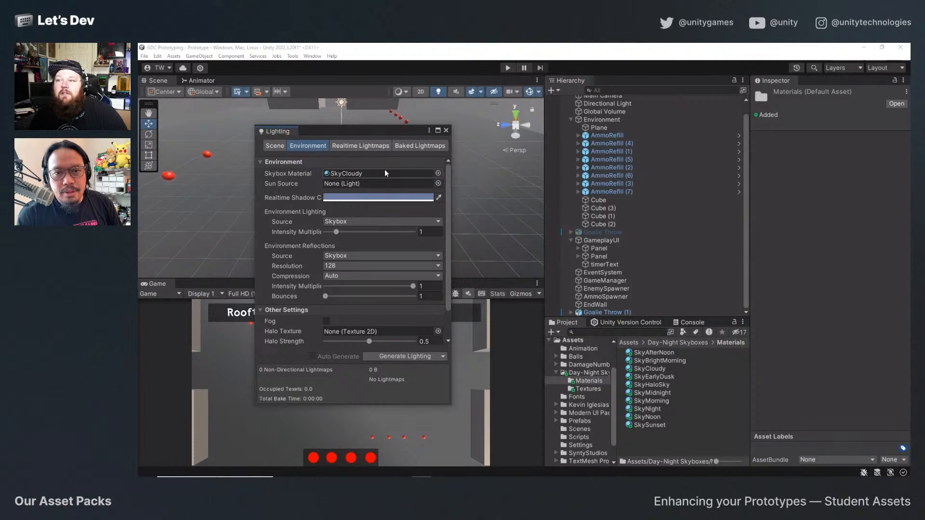
left_click_drag(317, 135, 552, 132)
scroll(347, 184, "down", 5)
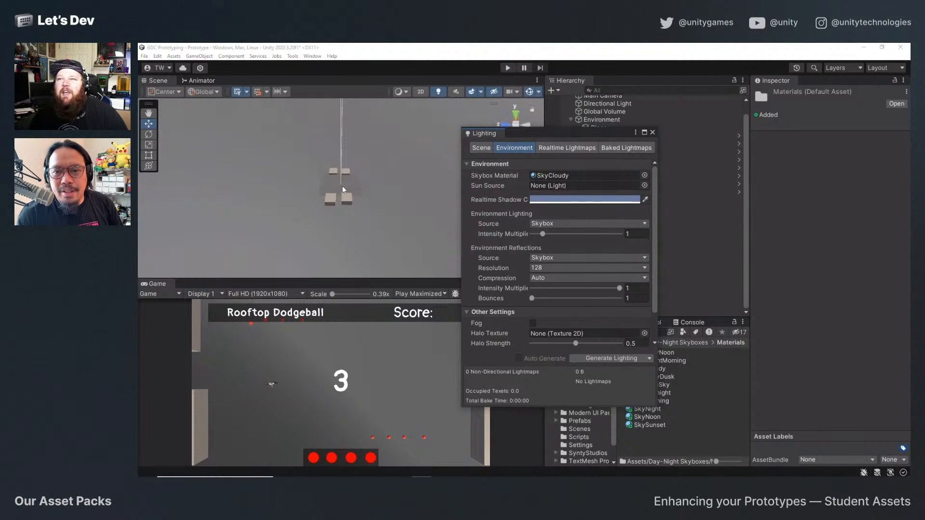
scroll(343, 186, "up", 3)
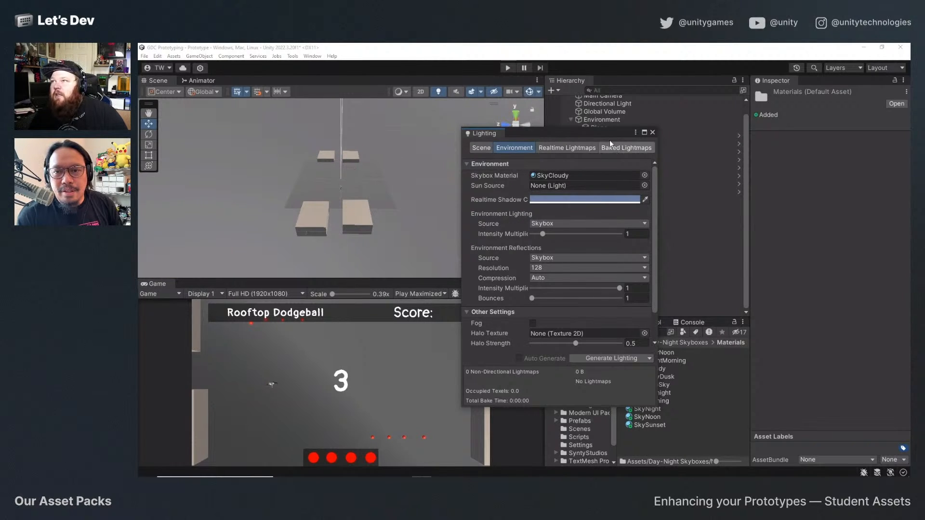
Assign SkyBrightMorning as the scene's skybox material and check its look in the Scene view.
left_click_drag(591, 132, 513, 171)
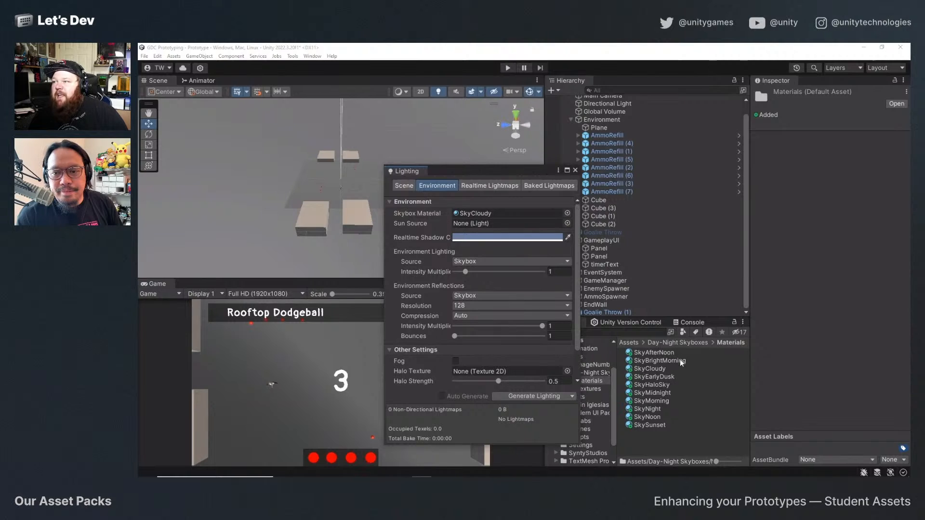
left_click_drag(681, 360, 484, 262)
left_click_drag(479, 220, 480, 218)
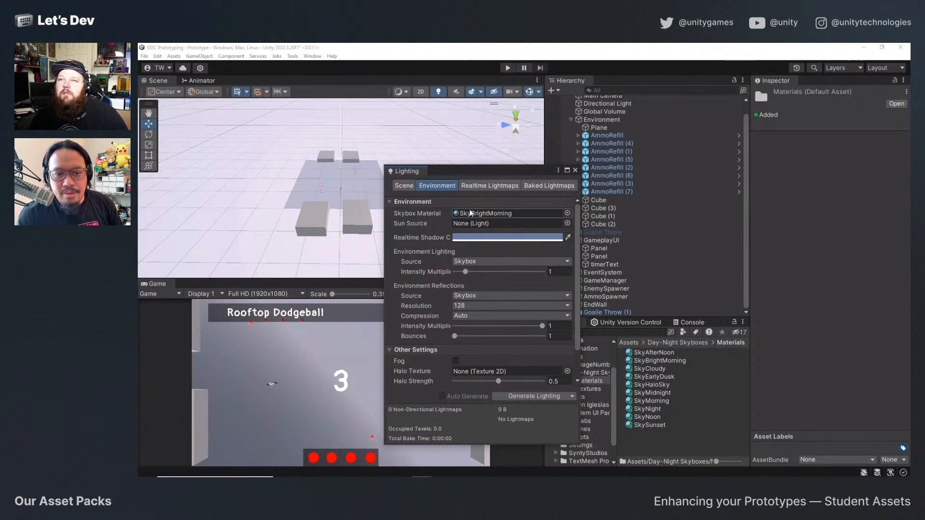
scroll(337, 234, "up", 6)
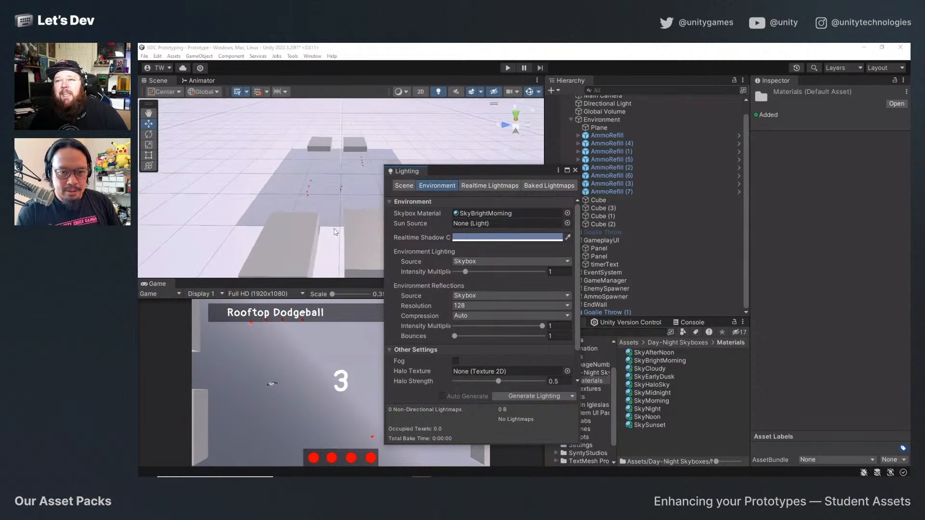
scroll(336, 232, "down", 4)
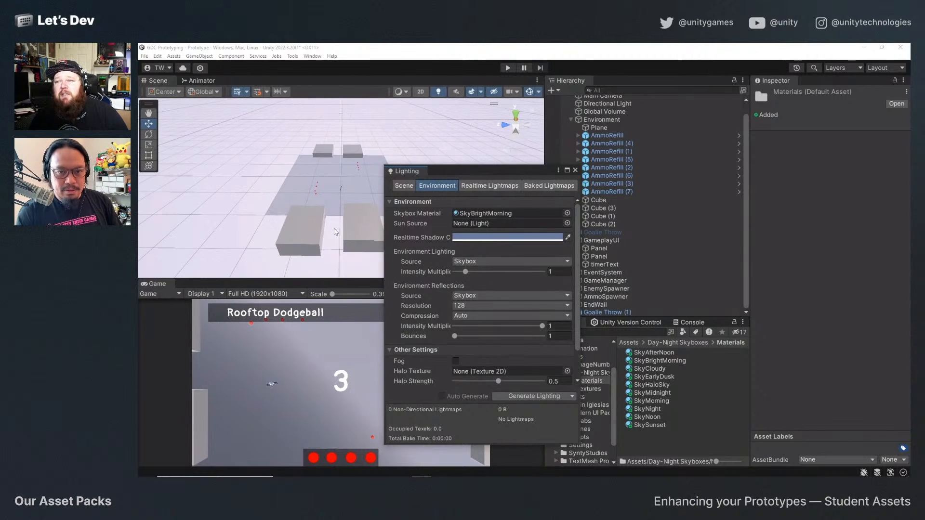
Change the environment's realtime shadow color to a neutral grey.
left_click(494, 237)
mouse_move(544, 300)
left_mouse_down()
mouse_move(540, 345)
mouse_move(532, 322)
left_mouse_up()
left_click(607, 229)
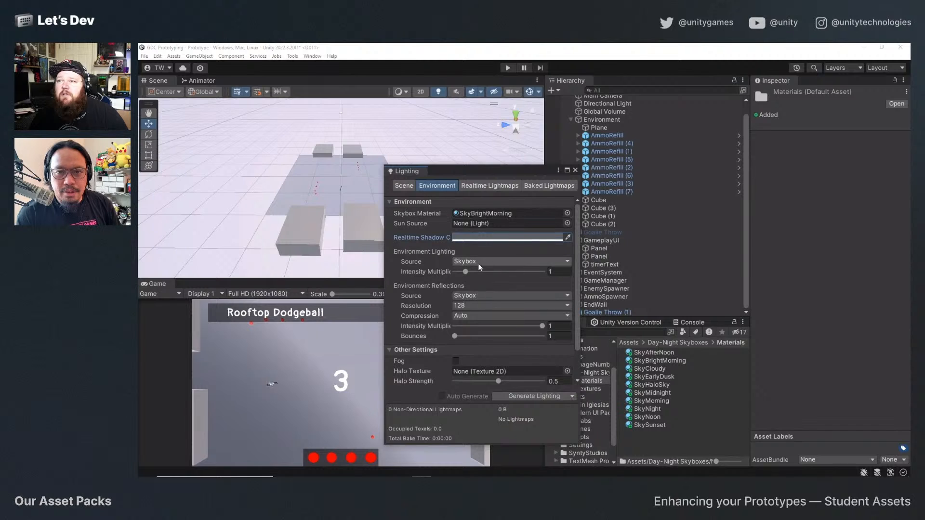
Set the environment lighting intensity multiplier to 0.5.
mouse_move(465, 270)
left_mouse_down()
mouse_move(454, 273)
mouse_move(500, 274)
mouse_move(451, 275)
mouse_move(460, 276)
left_mouse_up()
left_click(571, 272)
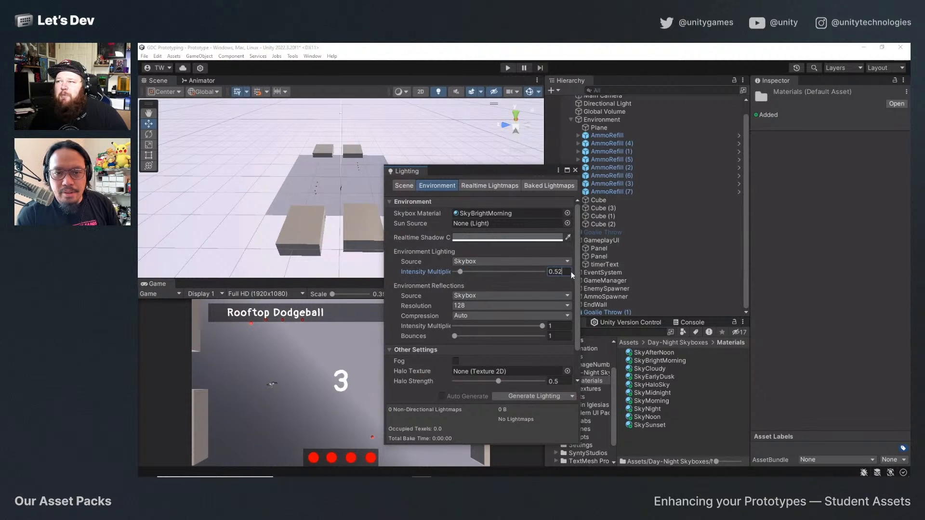
type(".5")
key("Tab")
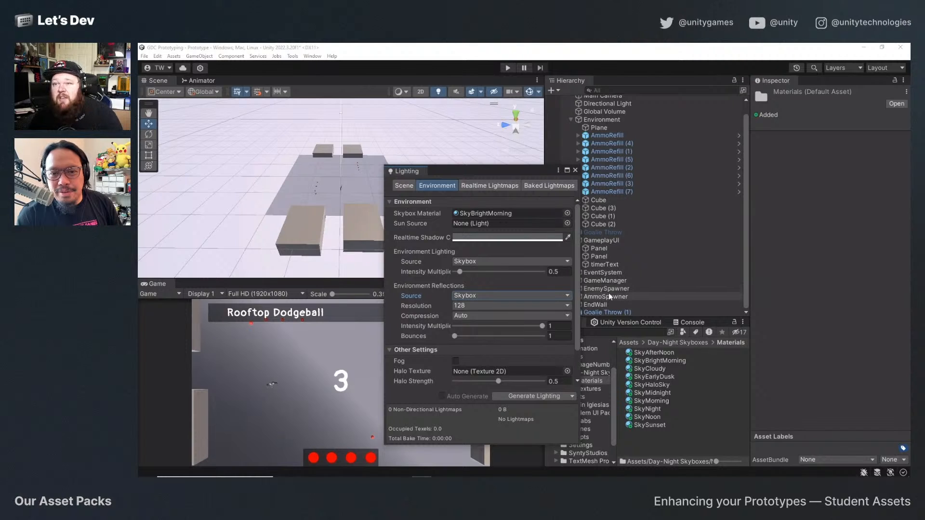
Set the environment lighting intensity multiplier to 0.75.
left_click(562, 272)
type(".")
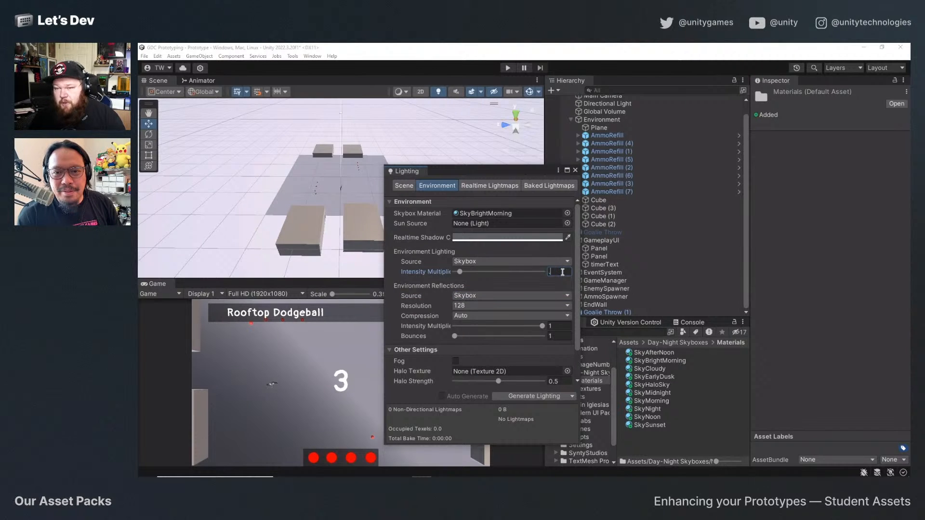
type("75")
key("Tab")
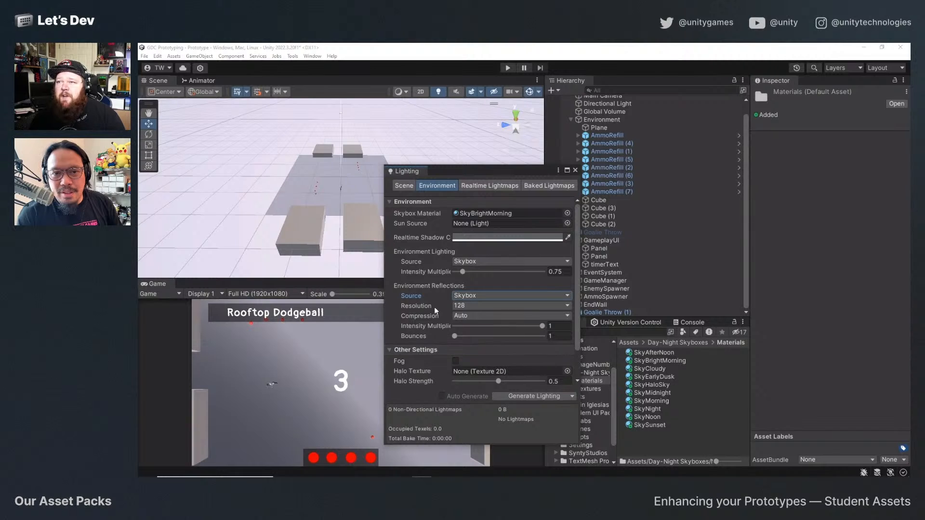
Lower the environment reflections intensity multiplier to about 0.76 and close the Lighting window.
left_click_drag(541, 328, 520, 325)
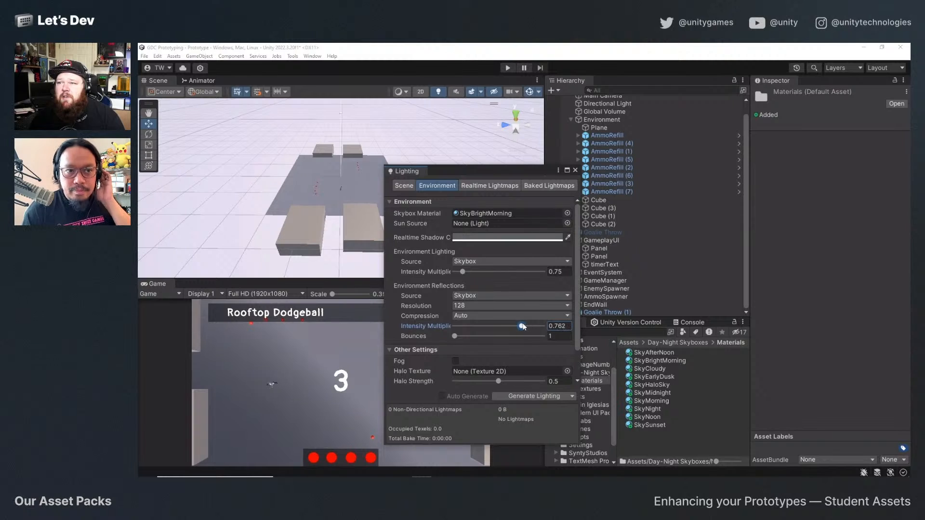
scroll(485, 371, "down", 3)
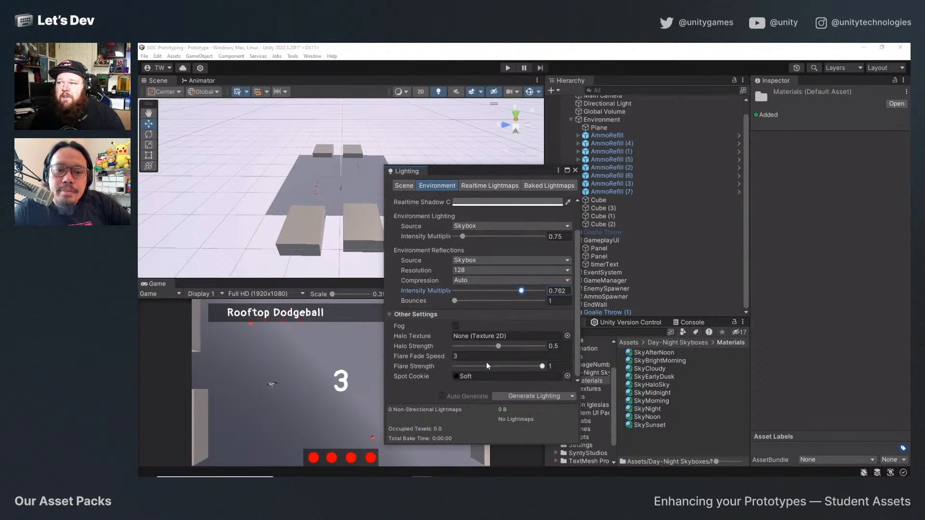
scroll(486, 369, "up", 3)
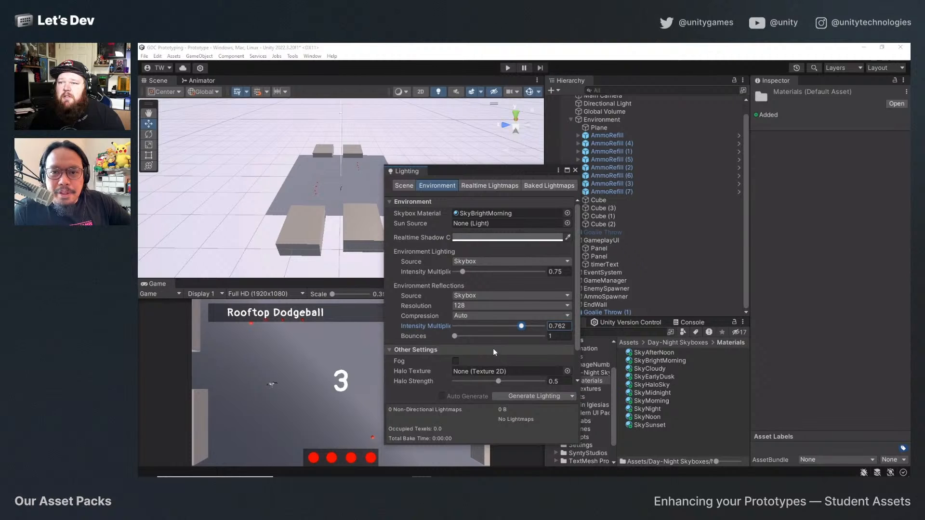
left_click(575, 170)
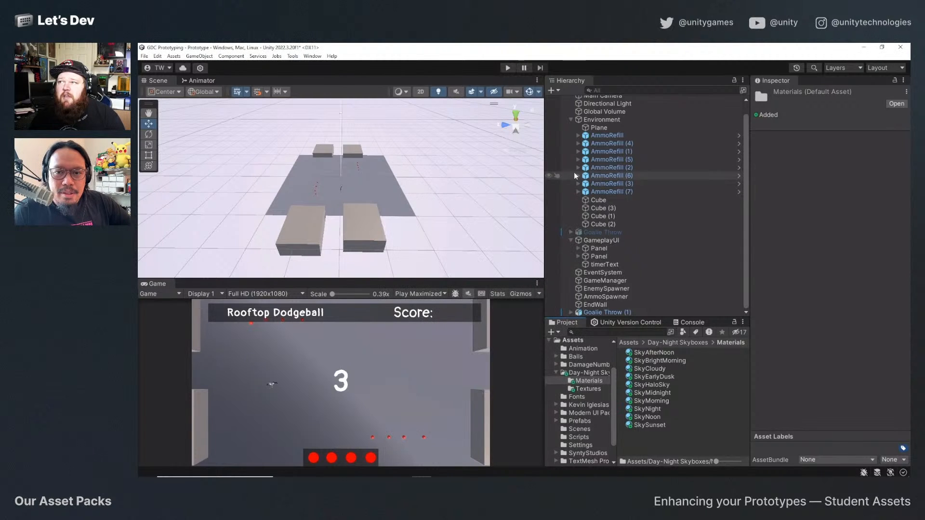
Play-test the game with the new lighting, moving the player around the rooftop and throwing all four balls at approaching enemies.
left_click(509, 68)
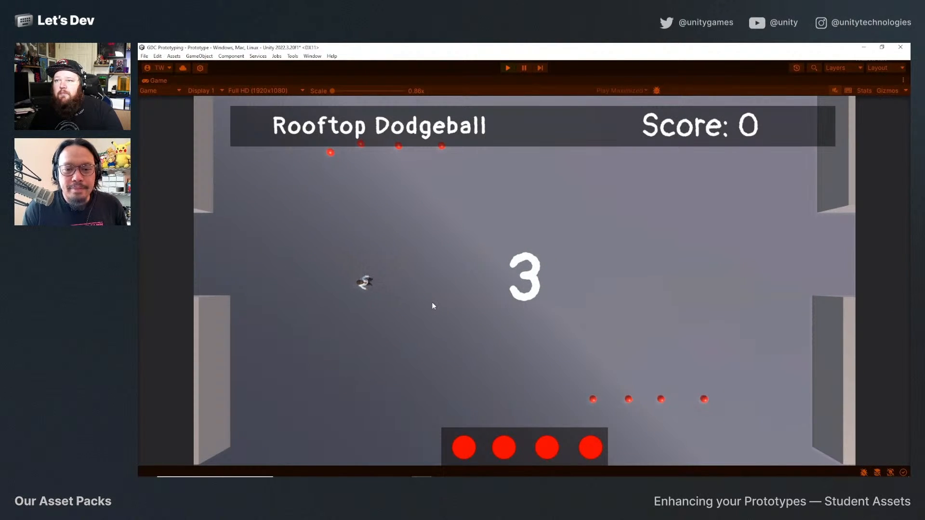
key("a")
key("s")
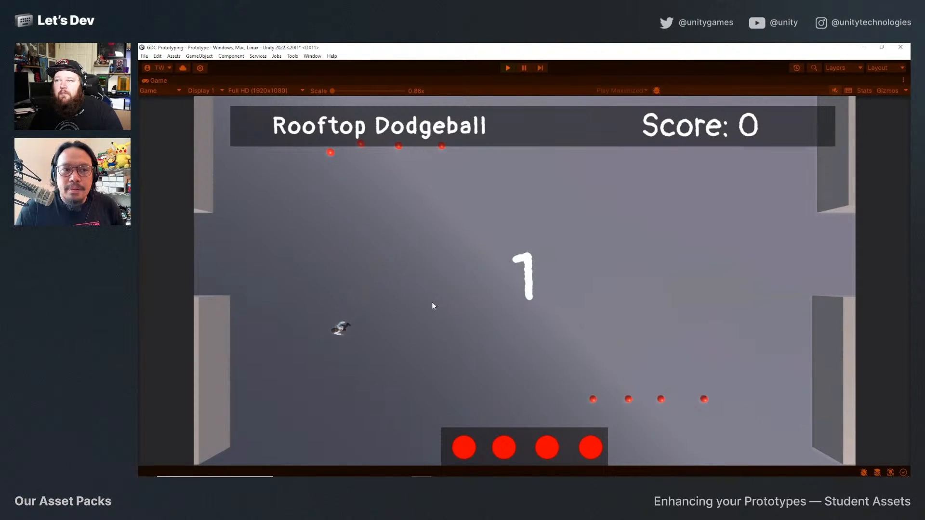
key("d")
key("w")
key("w")
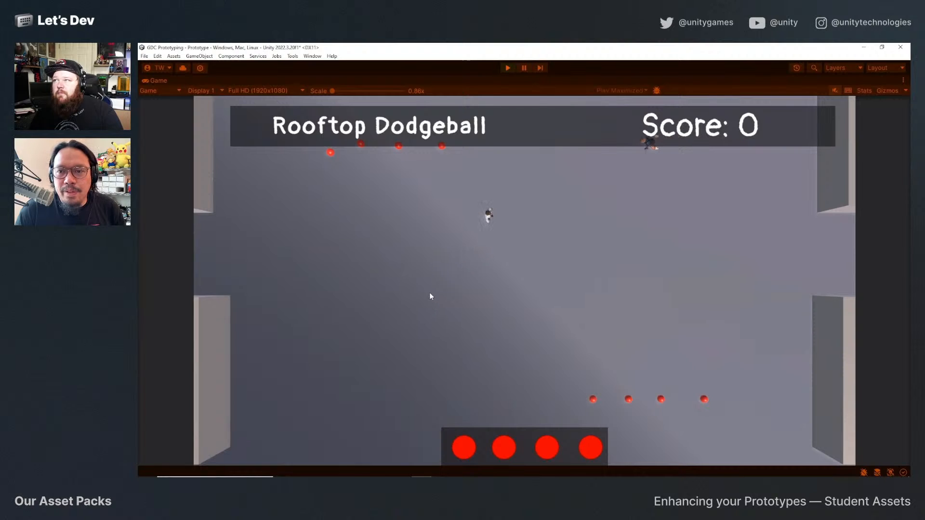
key("d")
left_click(429, 287)
key("s")
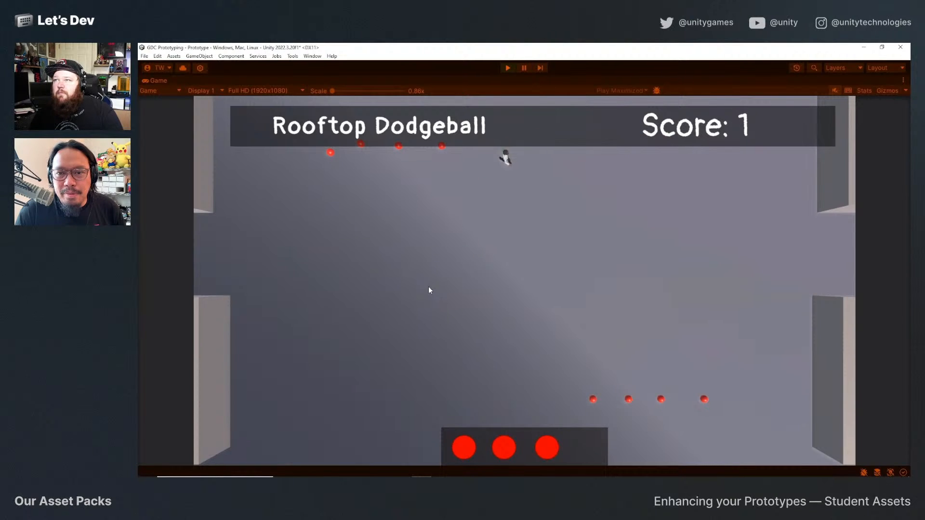
key("d")
key("d")
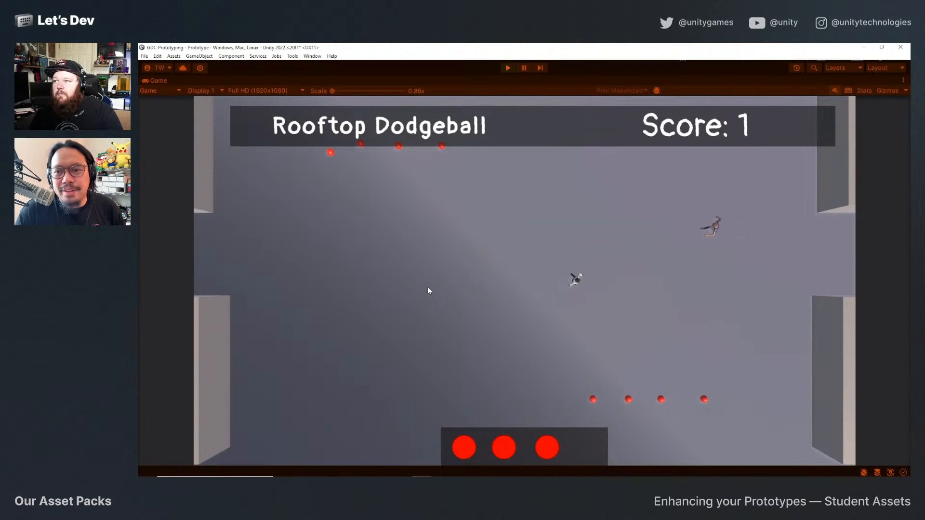
key("w")
left_click(428, 288)
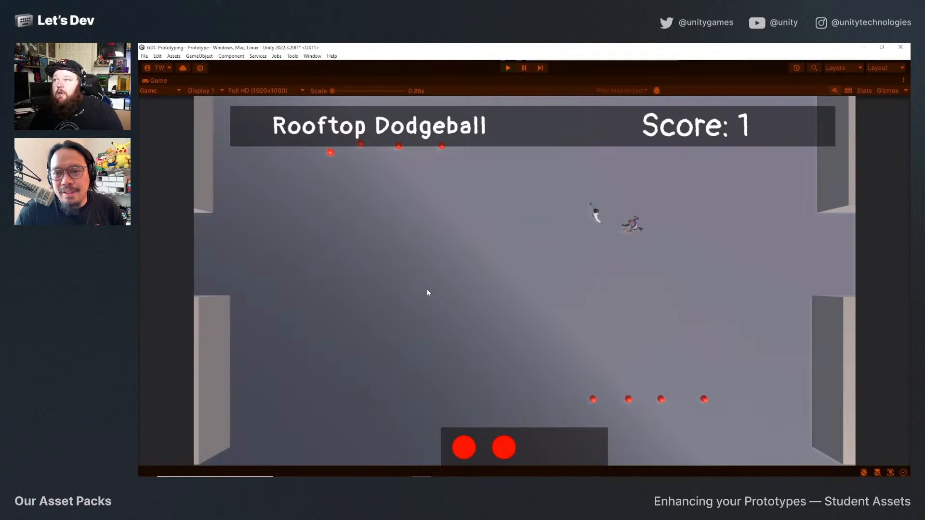
left_click(426, 288)
key("s")
key("a")
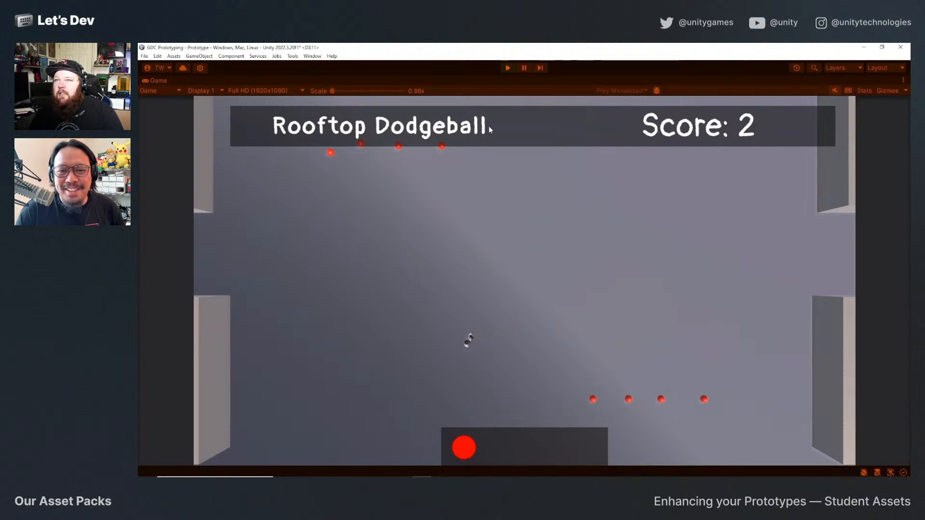
key("d")
key("w")
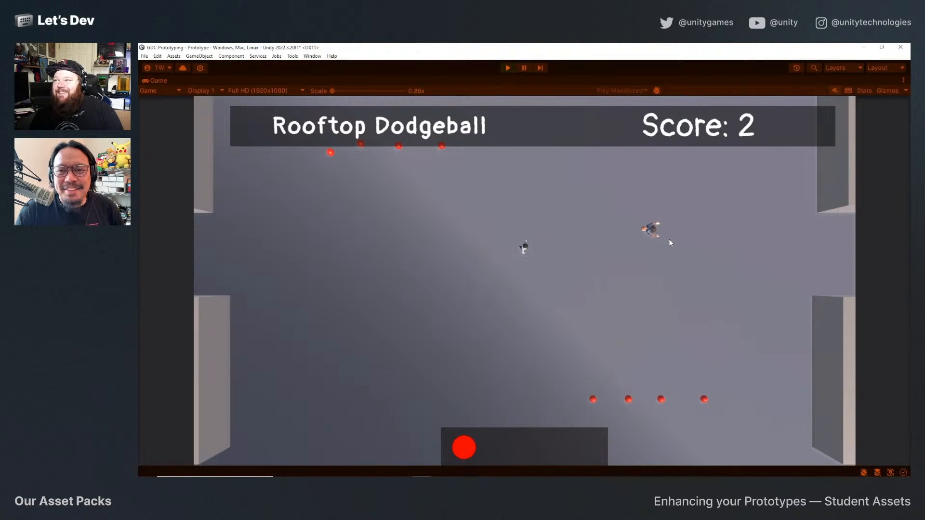
left_click(669, 239)
Move the player to the lower row of ammo refills to restock balls and throw at the nearby enemy.
key("s")
key("a")
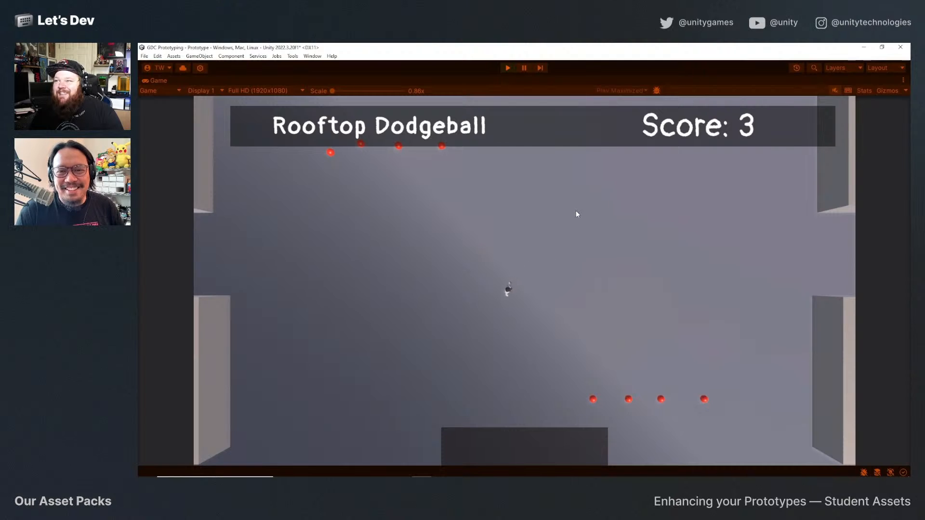
key("s")
key("d")
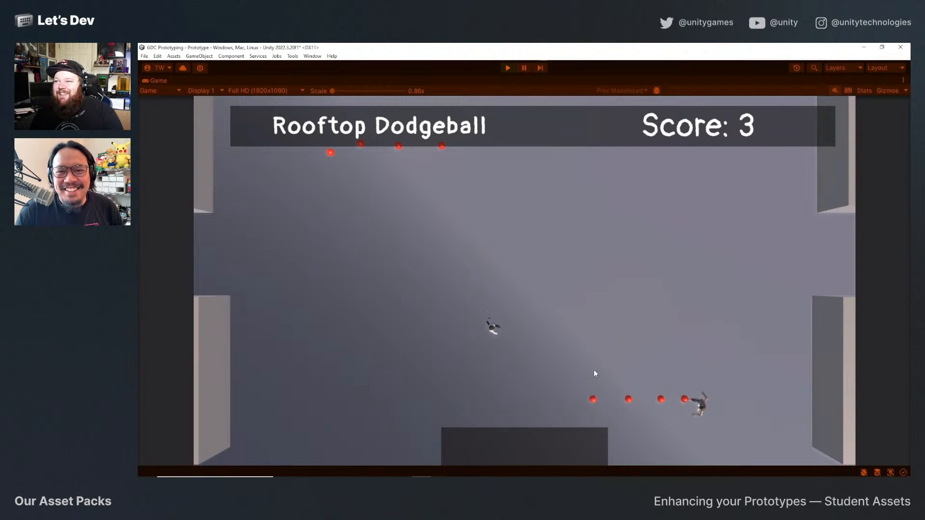
left_click(615, 384)
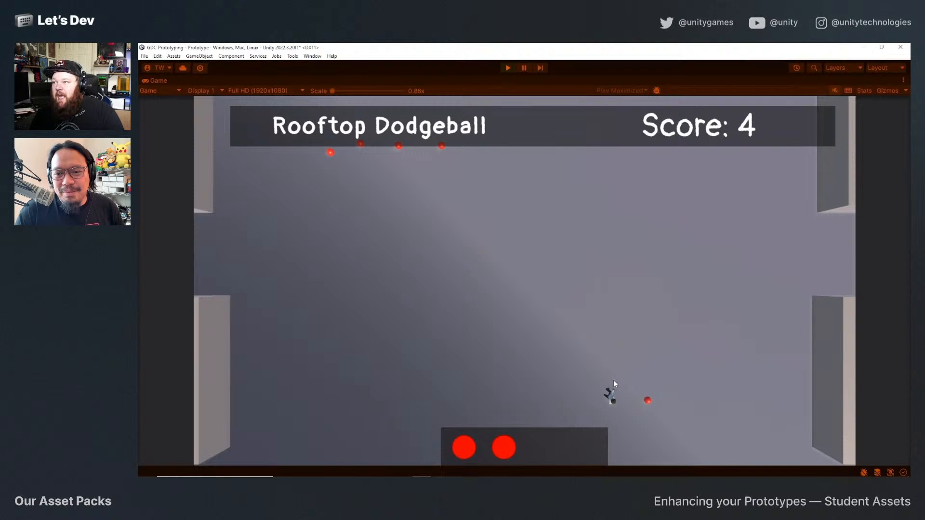
Move the player up and across the rooftop, and end the play-test.
key("w")
key("a")
left_click(508, 68)
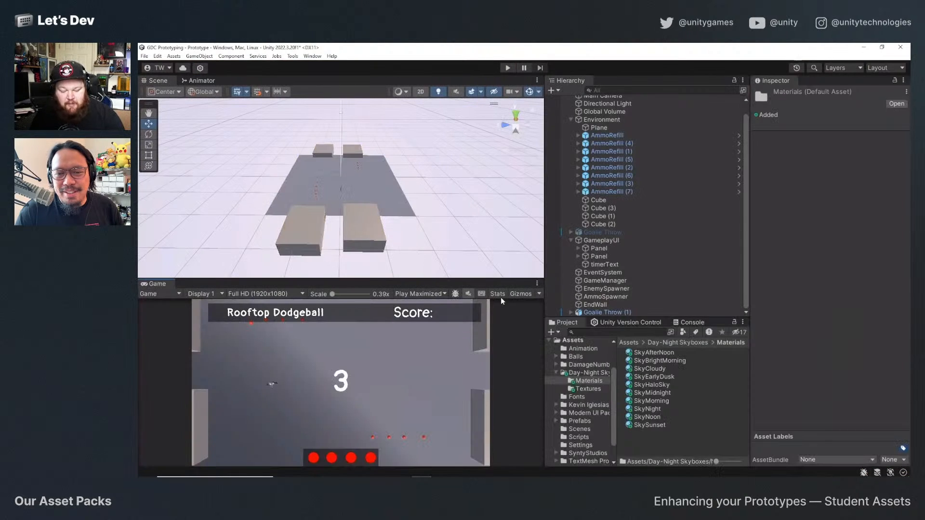
Frame the near-side rooftop block in the scene and deactivate the Directional Light object.
left_click(316, 236)
key("f")
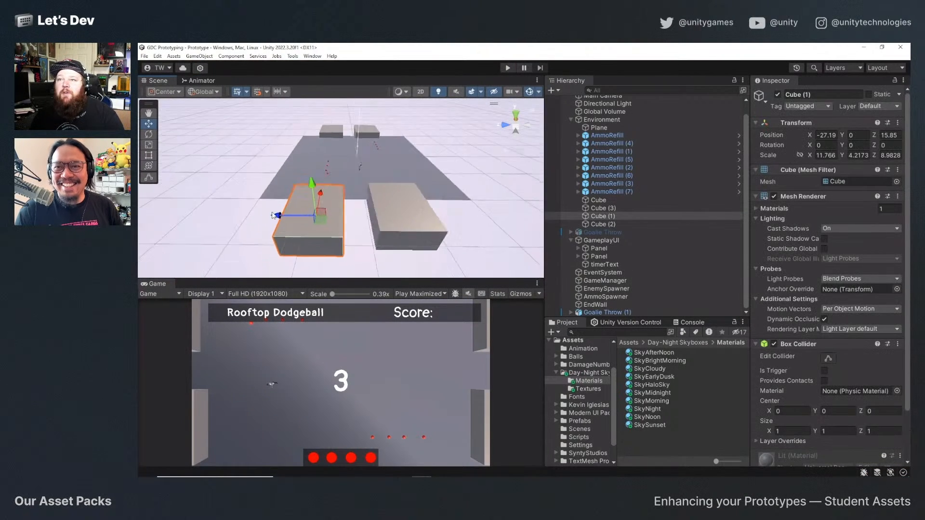
left_click_drag(316, 234, 369, 217, "alt")
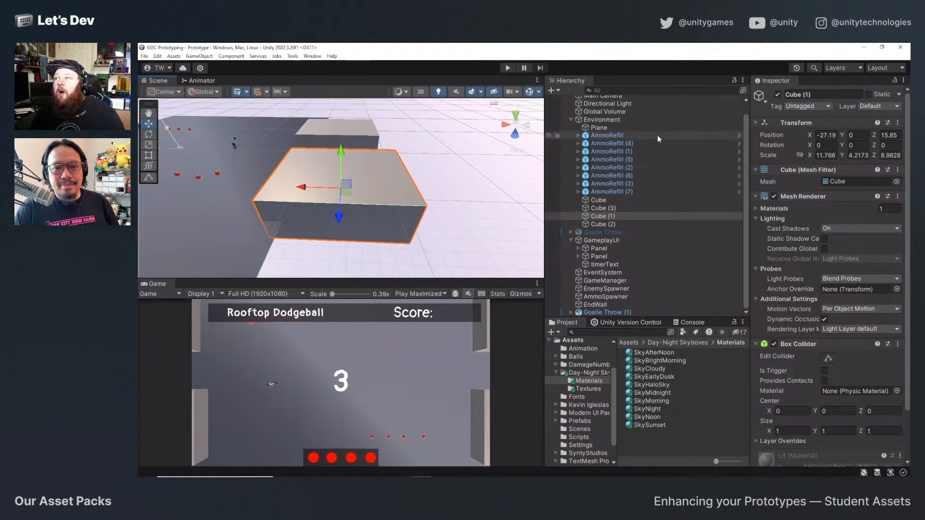
scroll(620, 227, "up", 1)
left_click(627, 116)
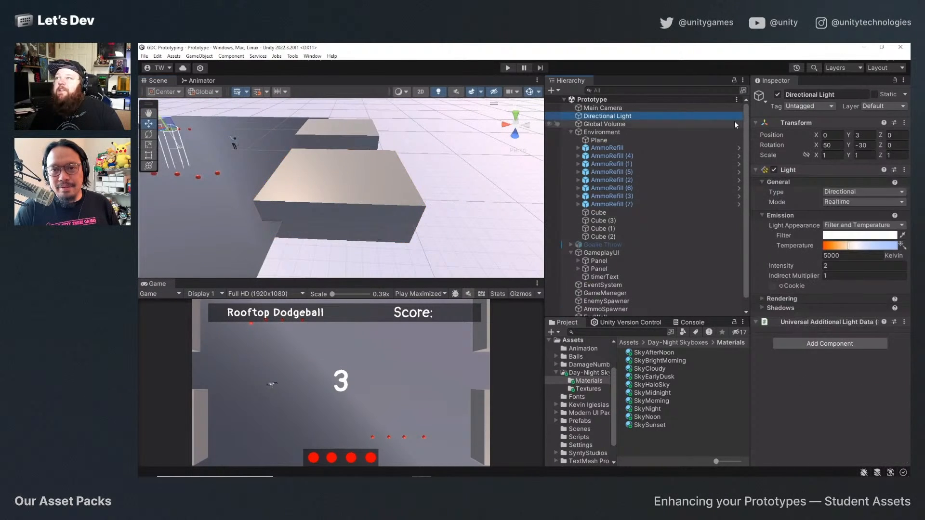
left_click(778, 95)
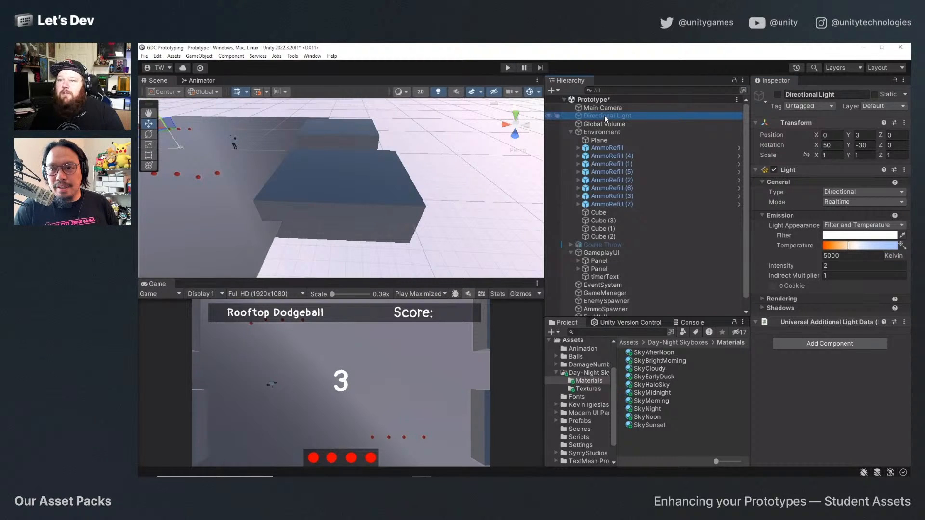
Play-test the game without the directional light, moving the player around the rooftop and throwing three balls at incoming enemies.
left_click(508, 68)
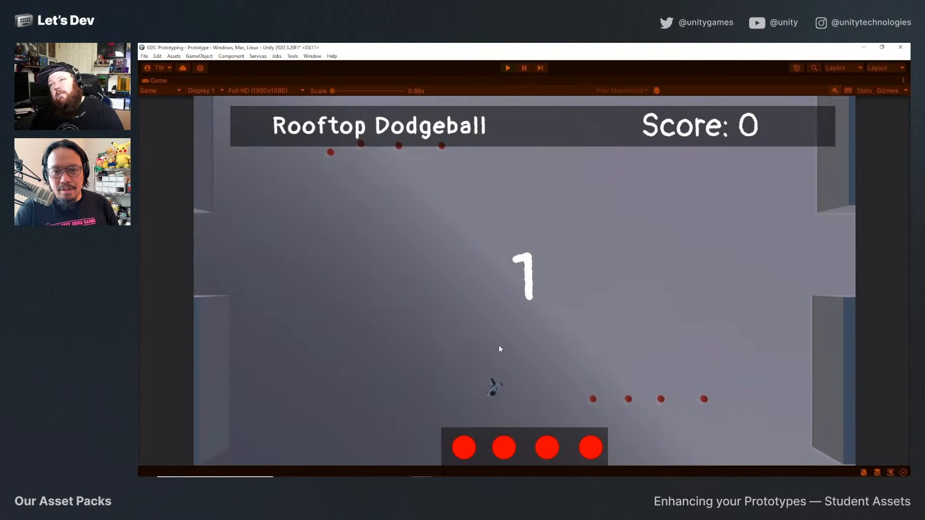
key("d")
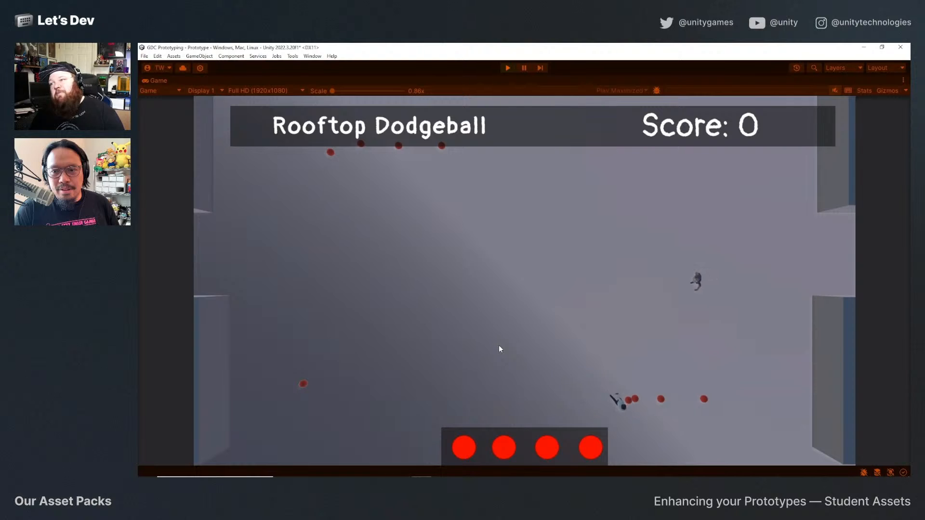
key("w")
key("a")
left_click(498, 345)
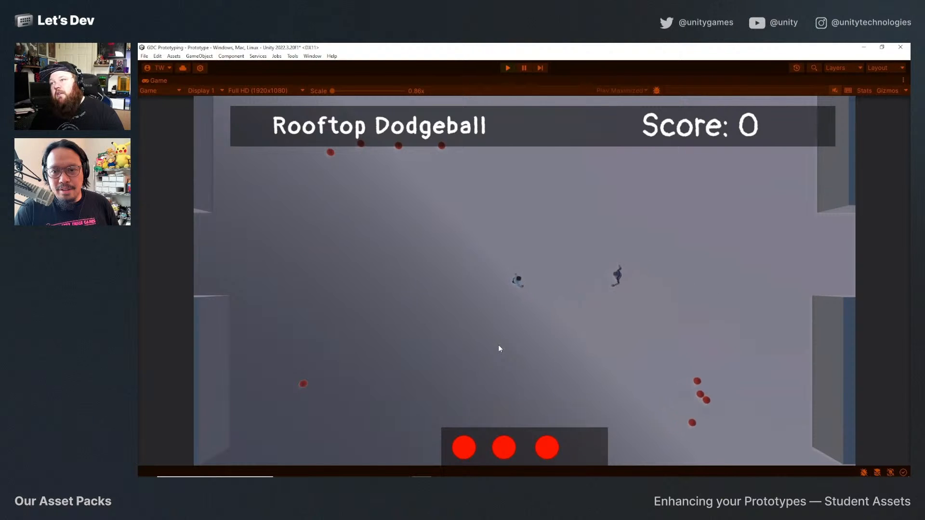
left_click(499, 345)
key("d")
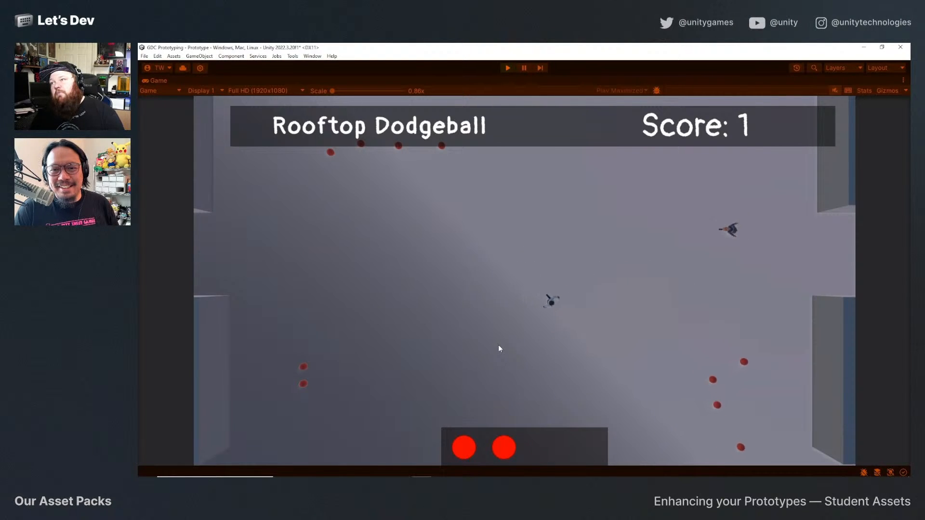
key("w")
left_click(498, 345)
Move the player through the upper row of ammo refills to restock balls and return to the rooftop's middle.
key("s")
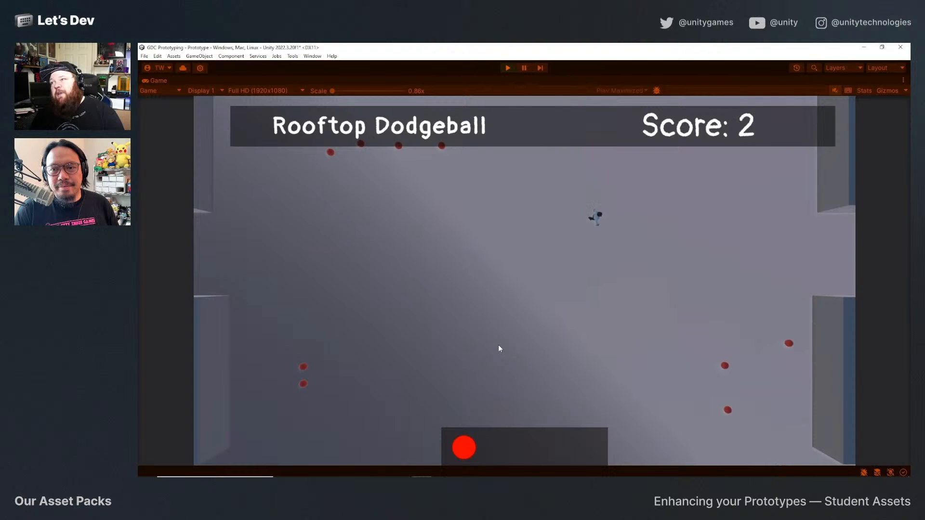
key("a")
key("w")
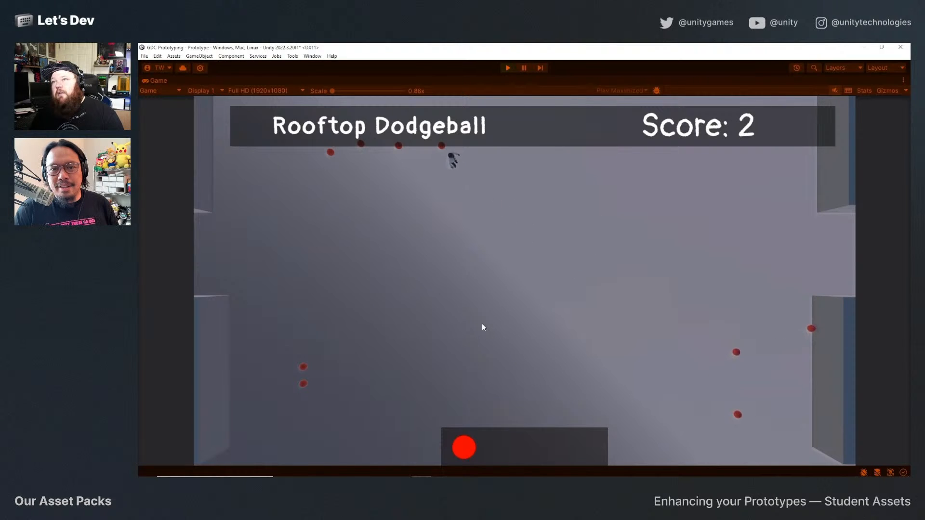
key("s")
key("d")
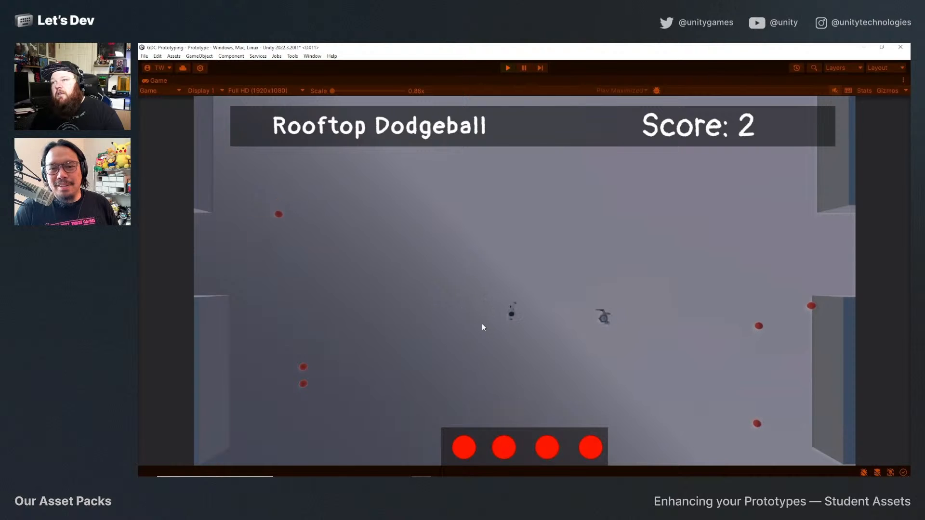
Throw all four balls at the approaching enemy, retreat to the ammo refills and end the play-test.
left_click(482, 325)
left_click(482, 325)
key("a")
left_click(482, 325)
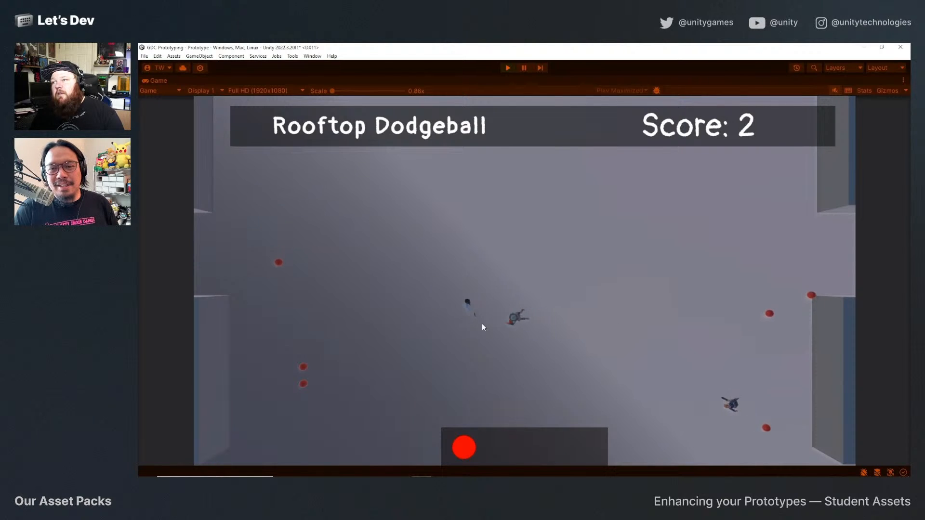
left_click(482, 325)
key("s")
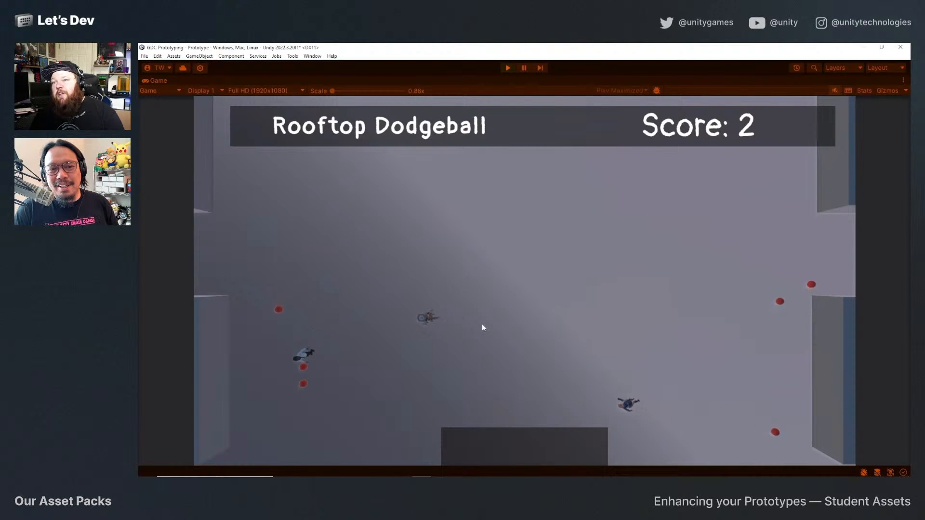
left_click(483, 326)
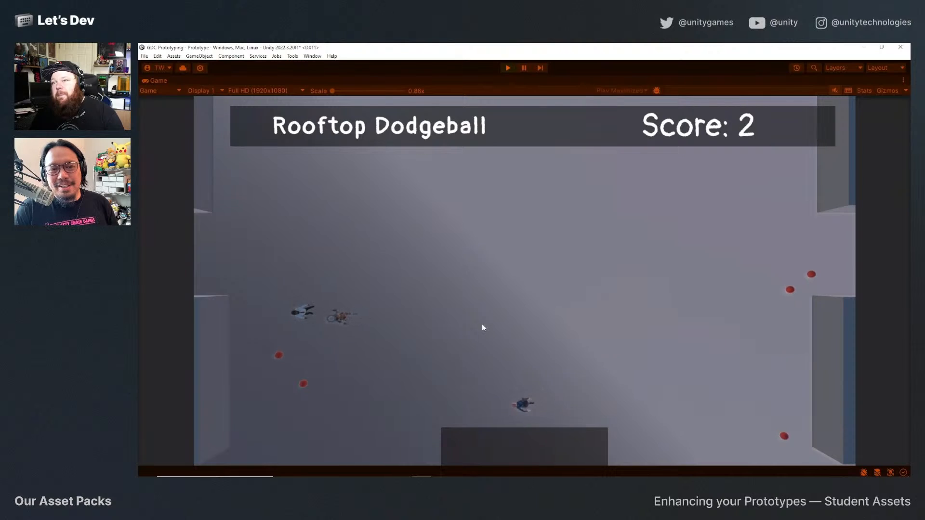
left_click(507, 69)
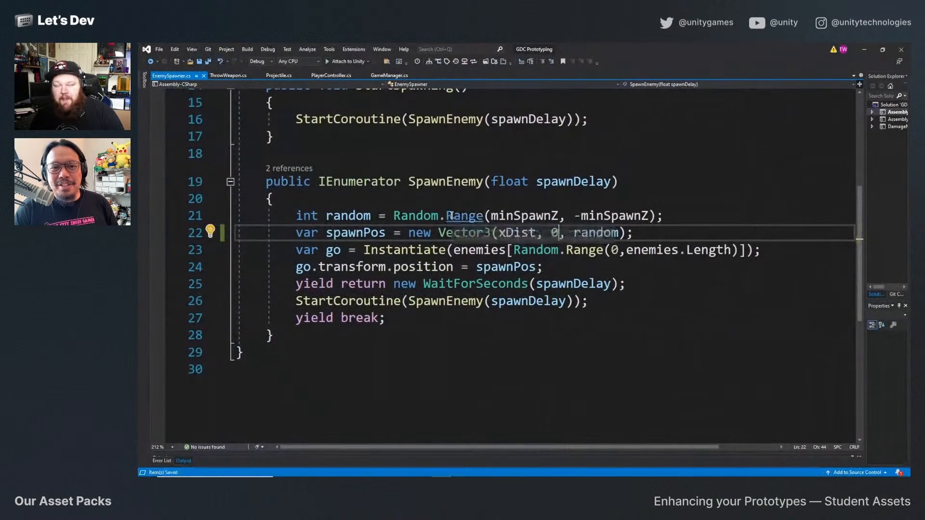
Switch back to Unity and locate the projectile prefab referenced by the Throw Weapon component of Goalie Throw (1).
left_click(864, 49)
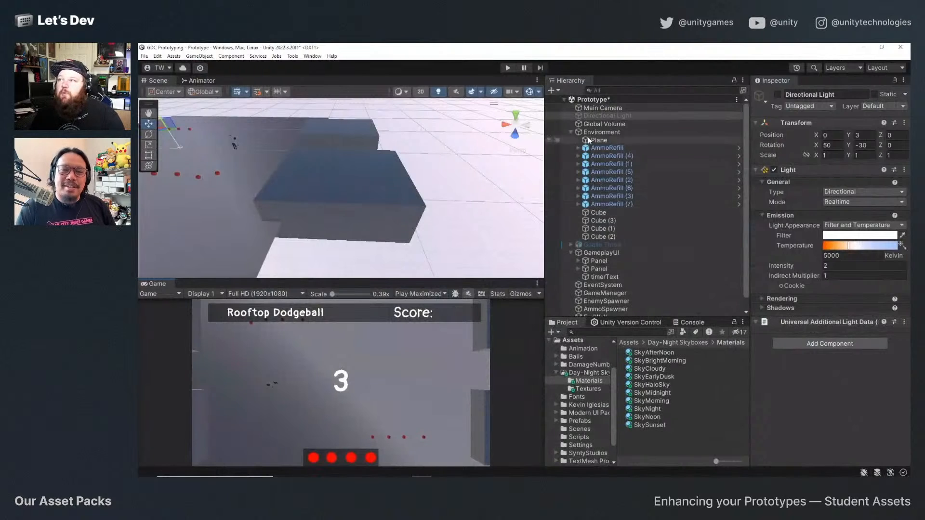
scroll(605, 246, "down", 2)
left_click(626, 313)
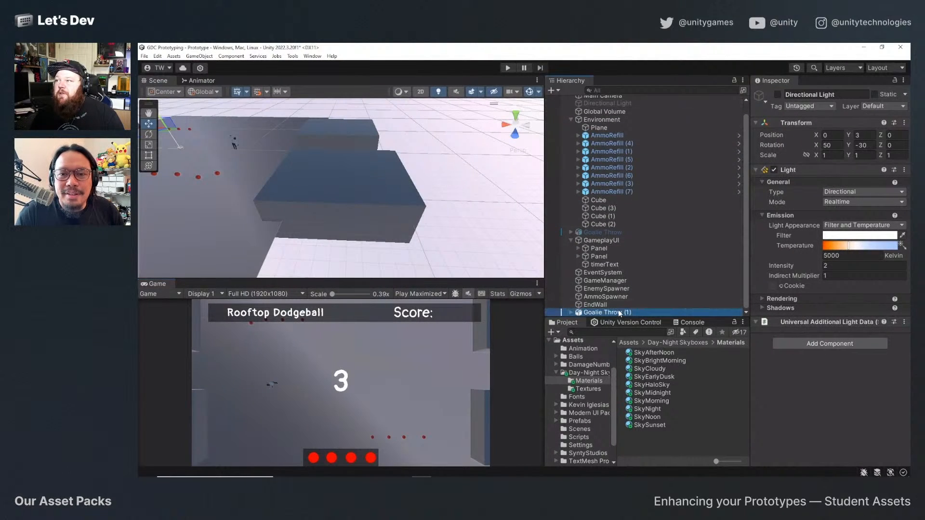
scroll(857, 313, "down", 5)
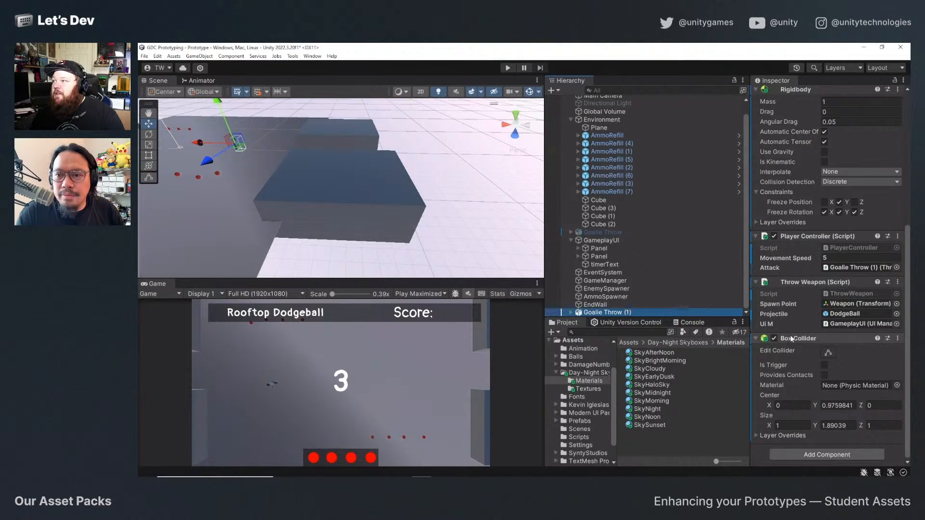
left_click(824, 313)
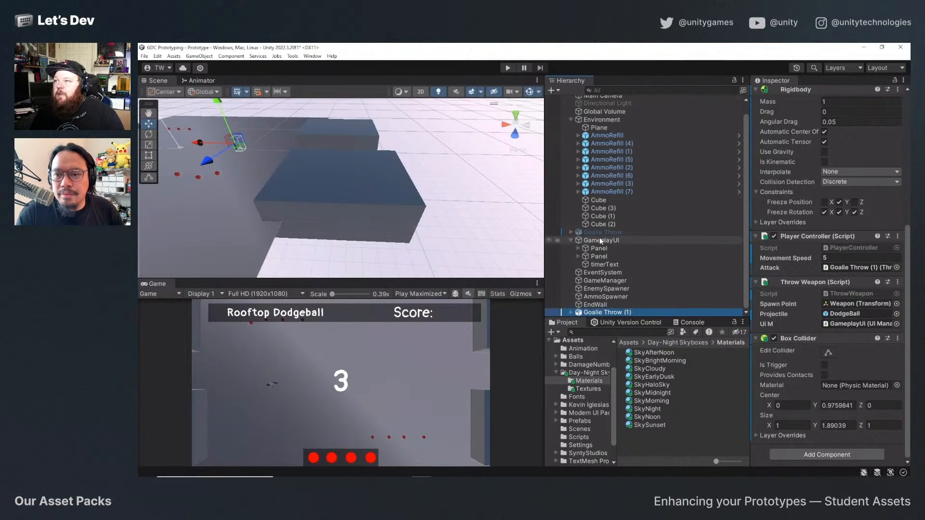
Open the Projectile script of the DodgeBall prefab for editing in Visual Studio.
left_click(649, 369)
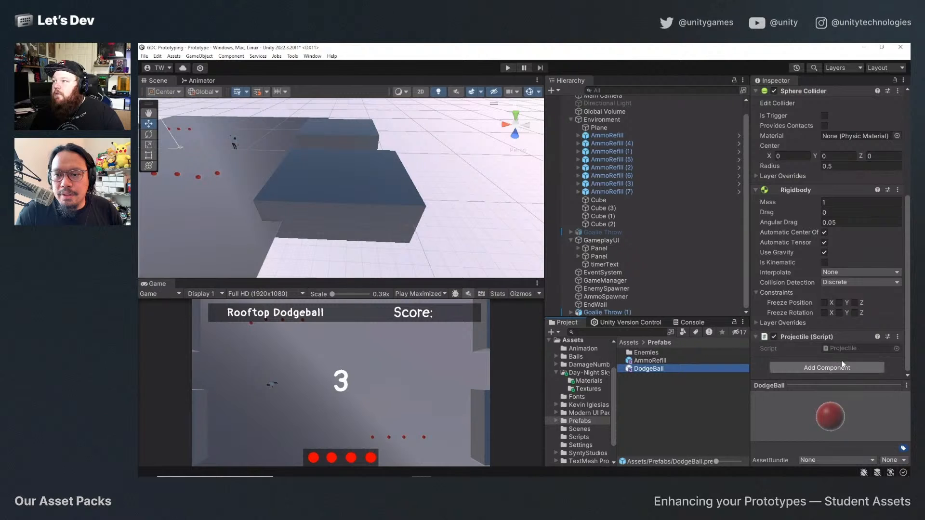
left_click(898, 337)
left_click(852, 452)
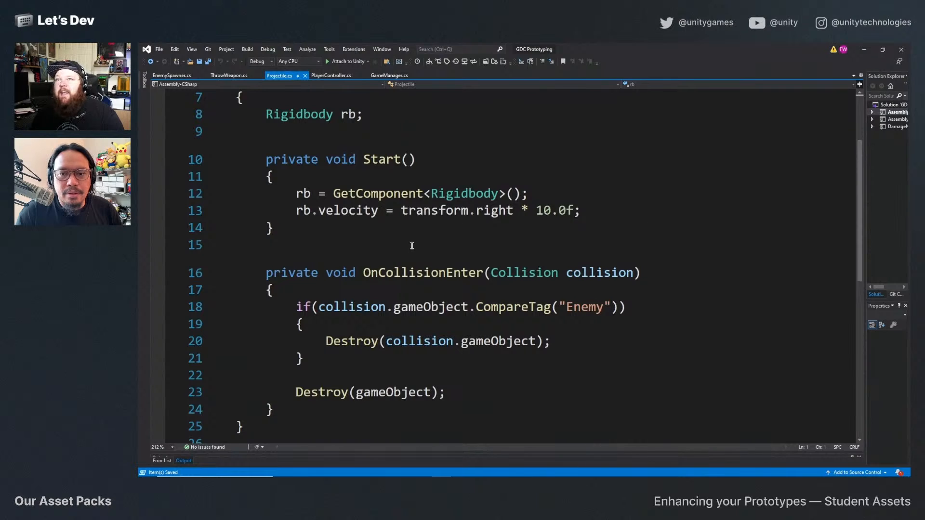
Declare "[SerializeField] float projectileSpeed=10f;" below the Rigidbody declaration in the Projectile class and save the script.
scroll(411, 245, "up", 2)
left_click(396, 226)
key("Return")
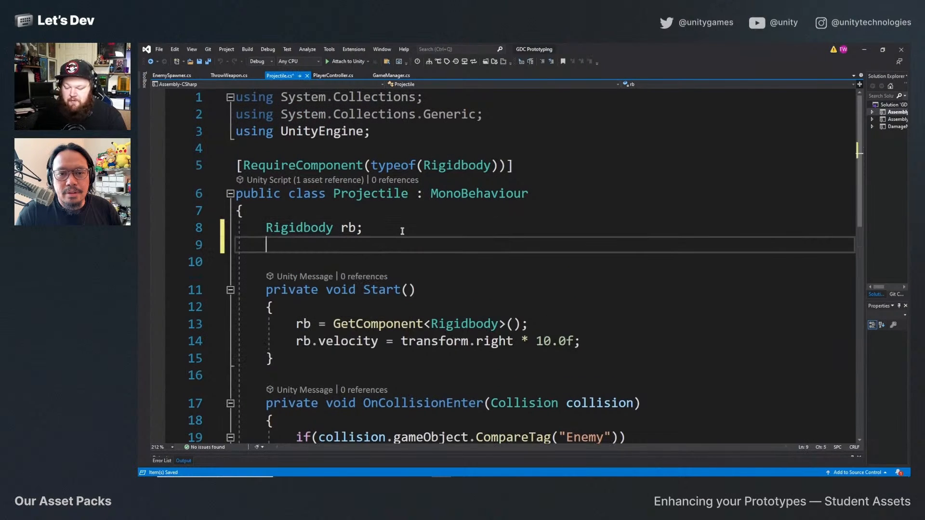
type("[Serializ")
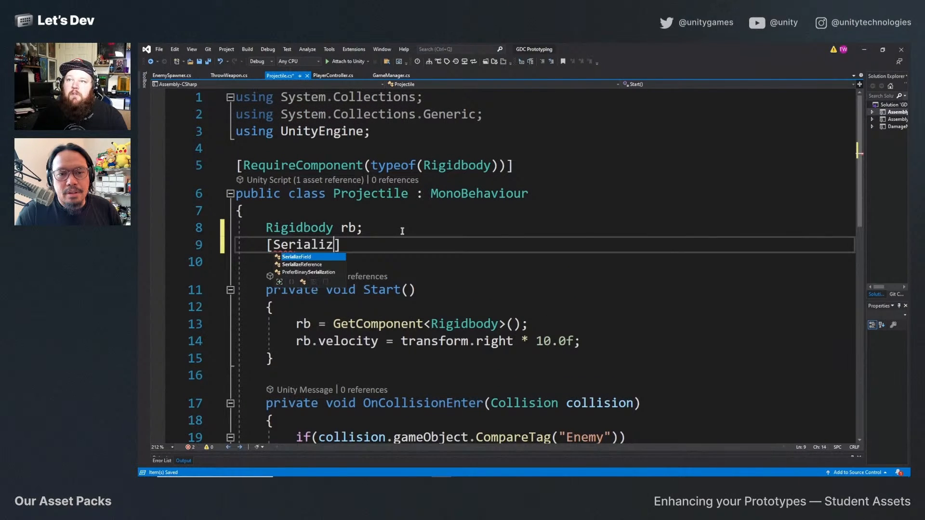
type("eField]")
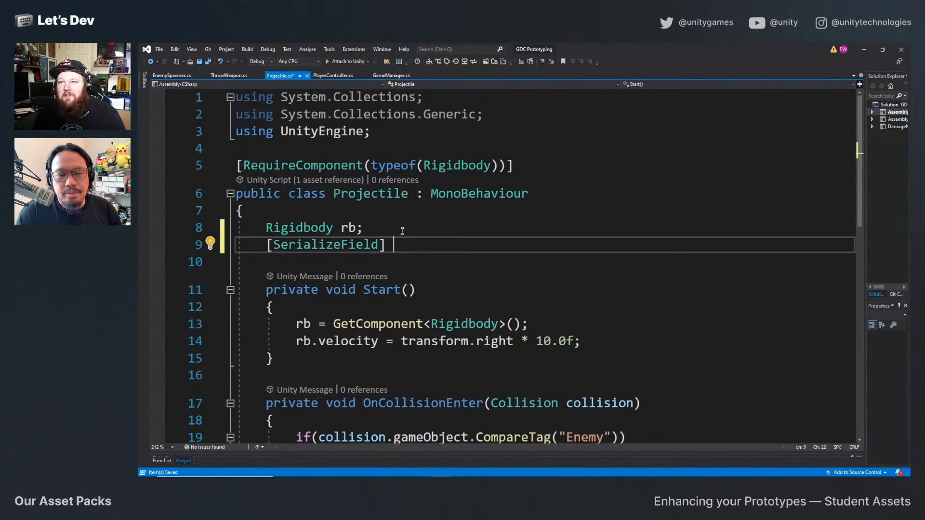
type("projectile")
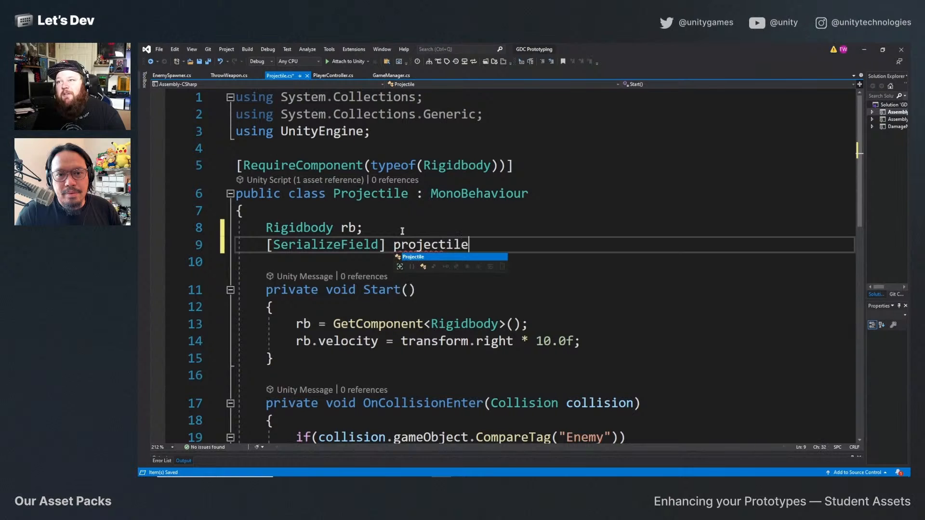
type("Speed;")
type("=")
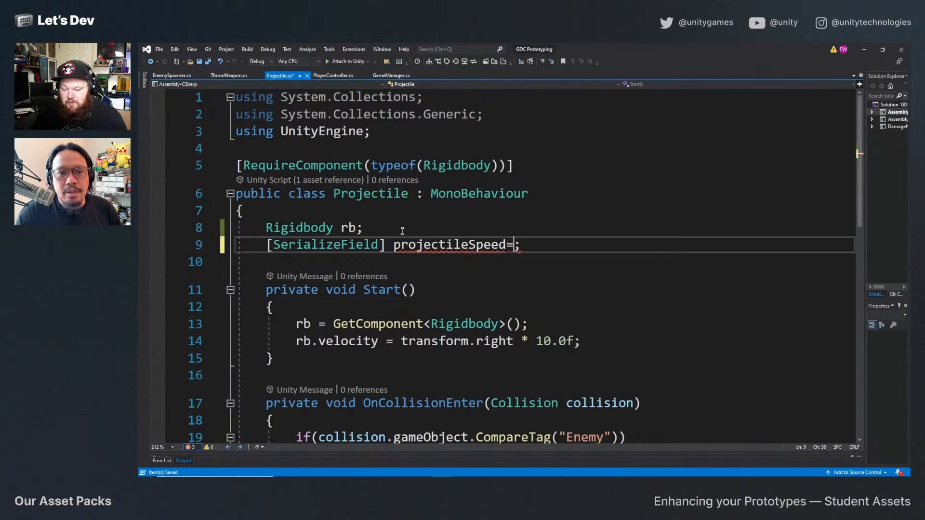
type("10f")
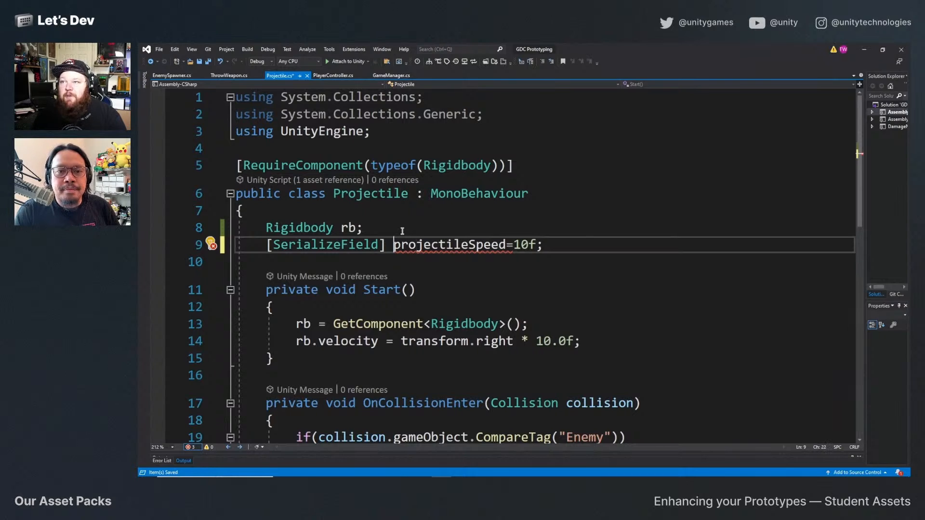
type("float")
key("ctrl+s")
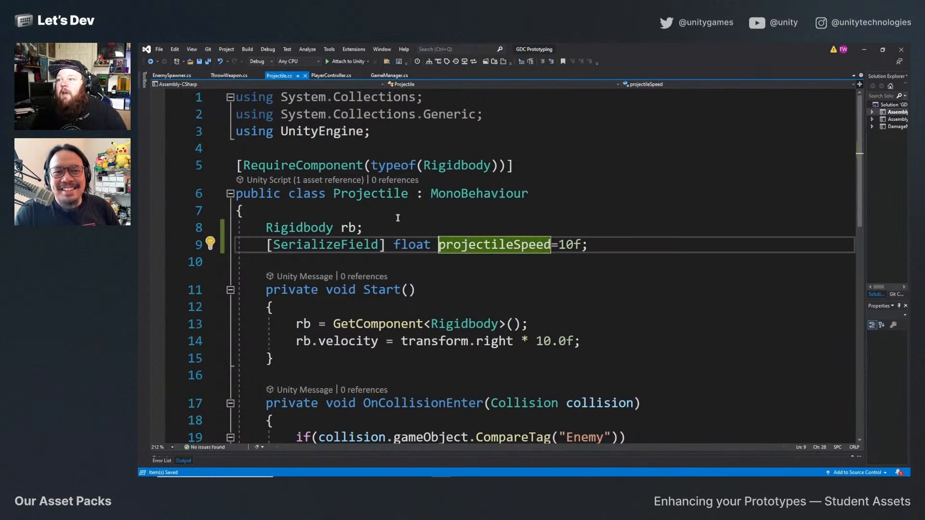
Replace the hard-coded 10.0f in the rb.velocity assignment with projectileSpeed and save the script.
left_click_drag(576, 340, 539, 341)
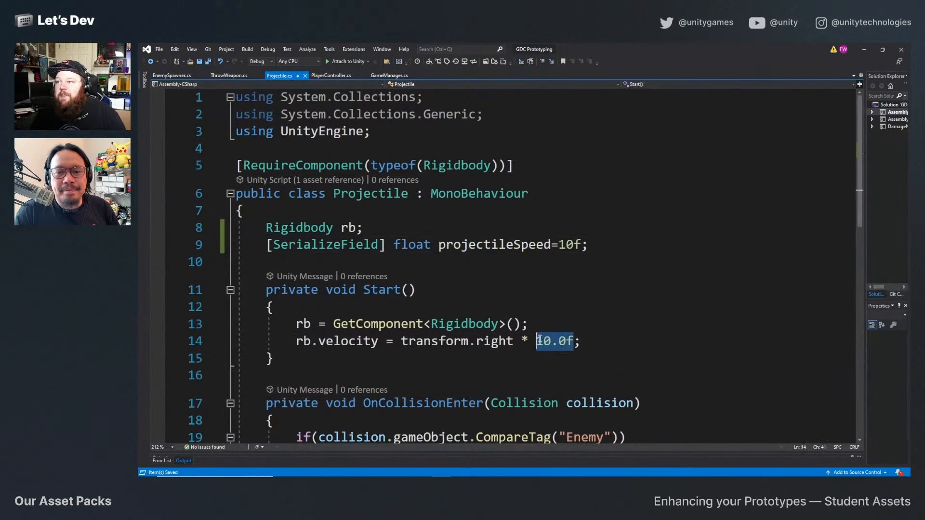
type("projectile")
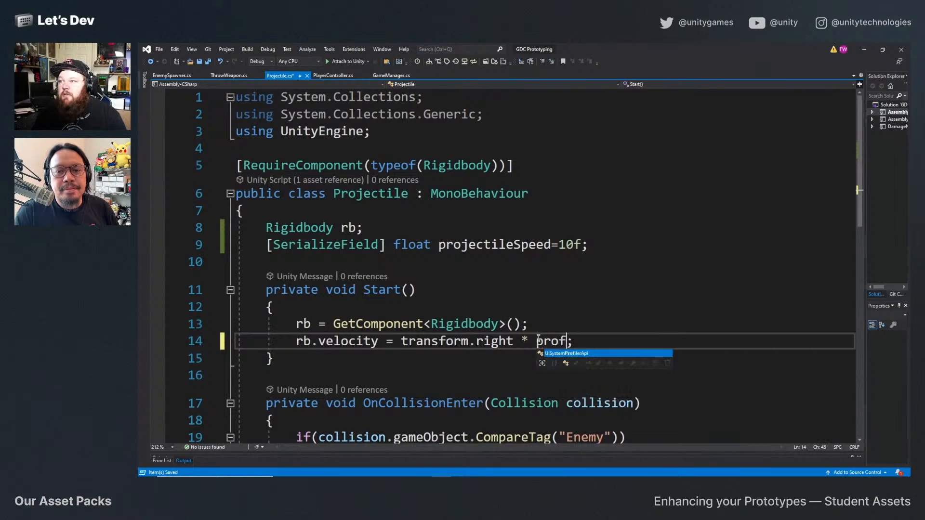
type("Speed")
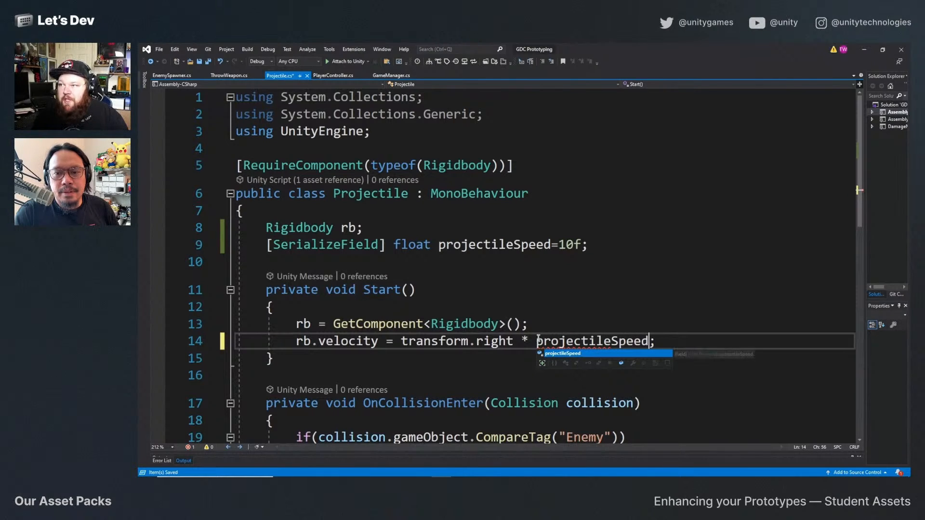
key("ctrl+s")
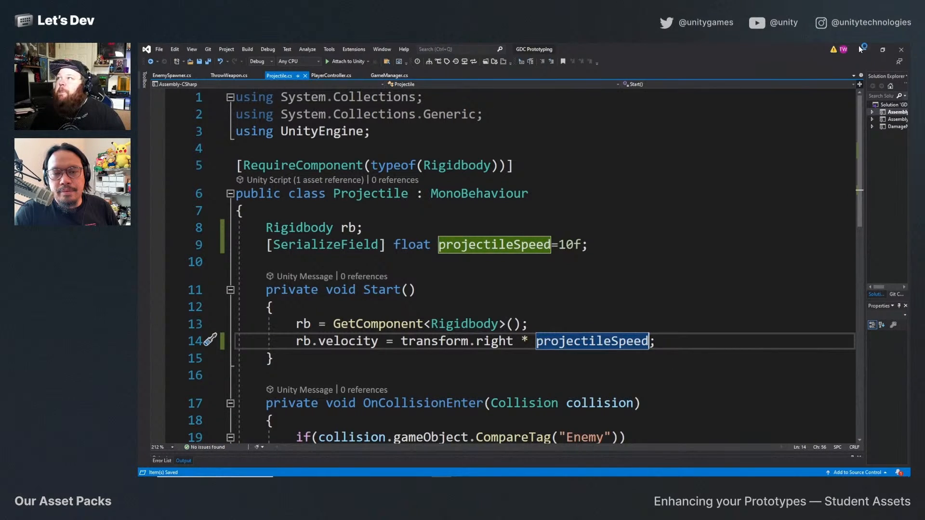
Switch back to Unity and set the Projectile Speed of the DodgeBall prefab's Projectile script to 20.
left_click(859, 49)
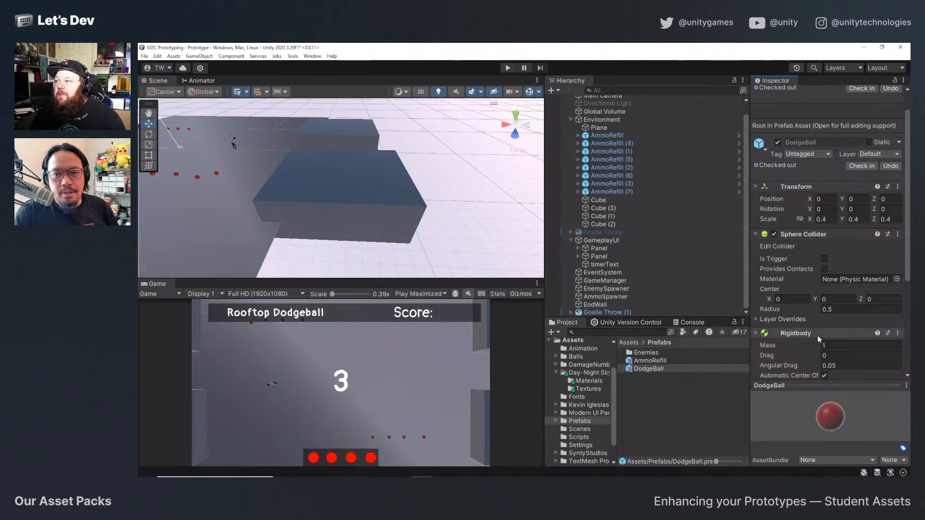
scroll(819, 337, "down", 4)
left_click(851, 349)
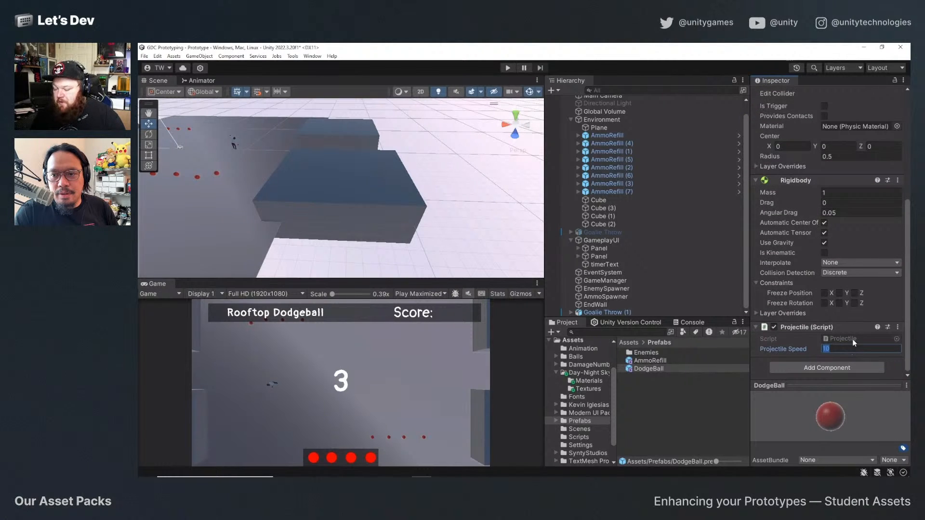
type("20")
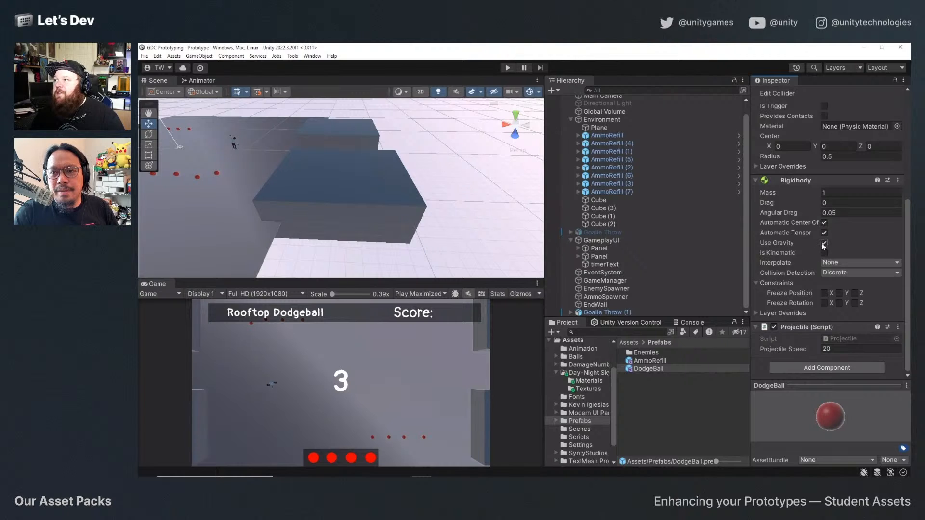
Start play-testing the game, moving the player around the court and throwing dodgeballs at enemies to check the new projectile speed.
left_click(507, 68)
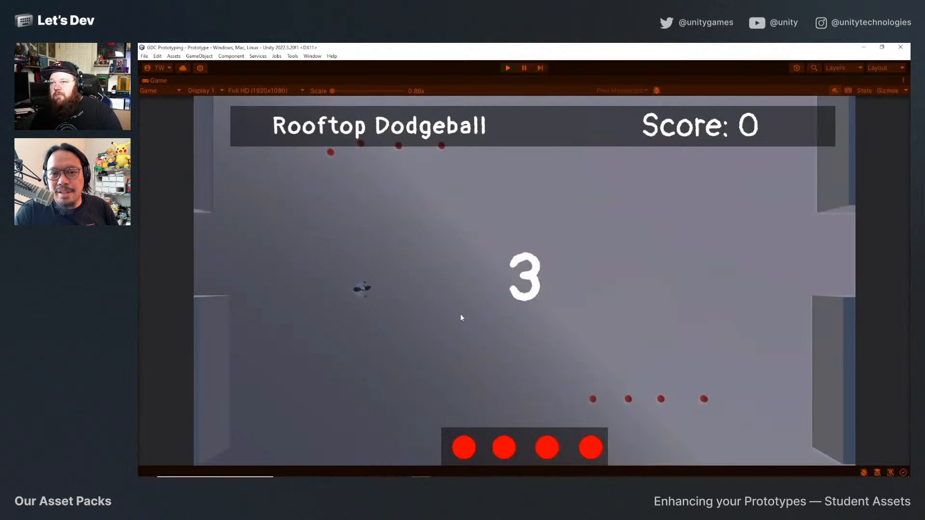
left_click(461, 314)
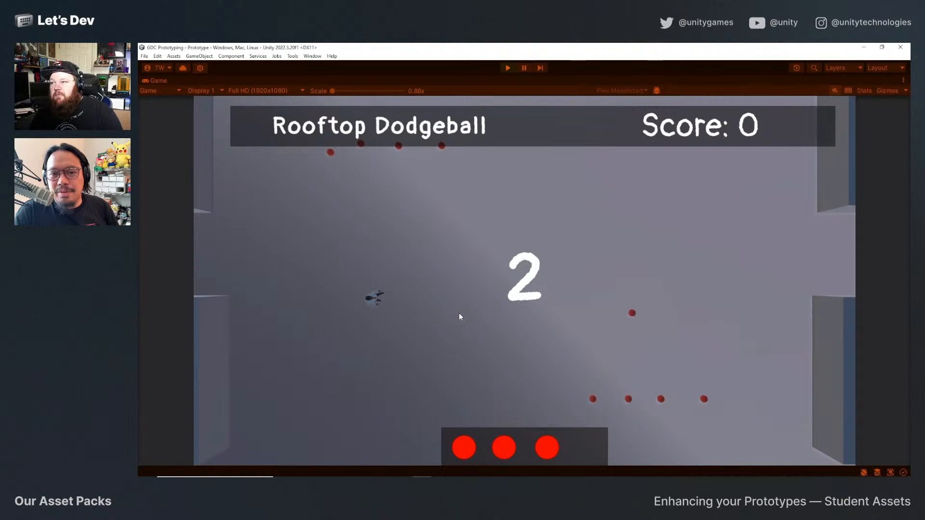
key("d")
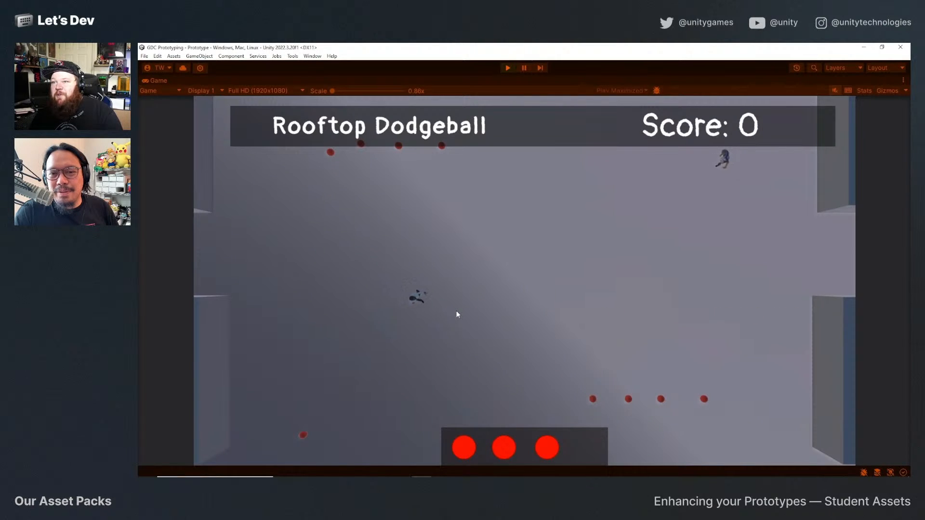
key("w")
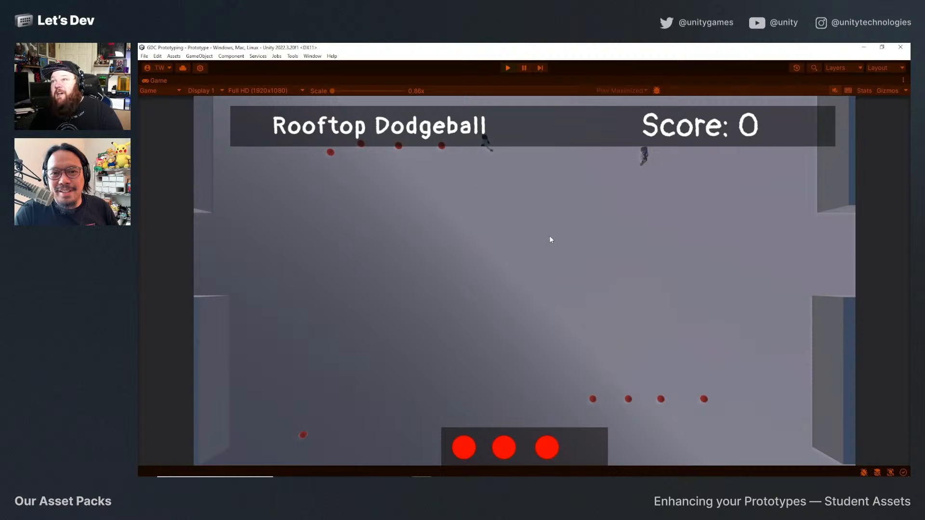
left_click(549, 235)
key("a")
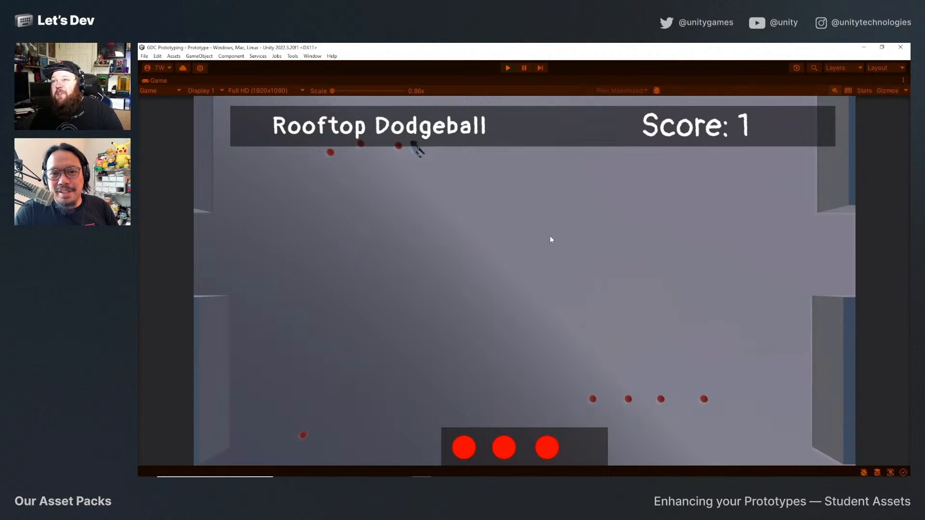
key("d")
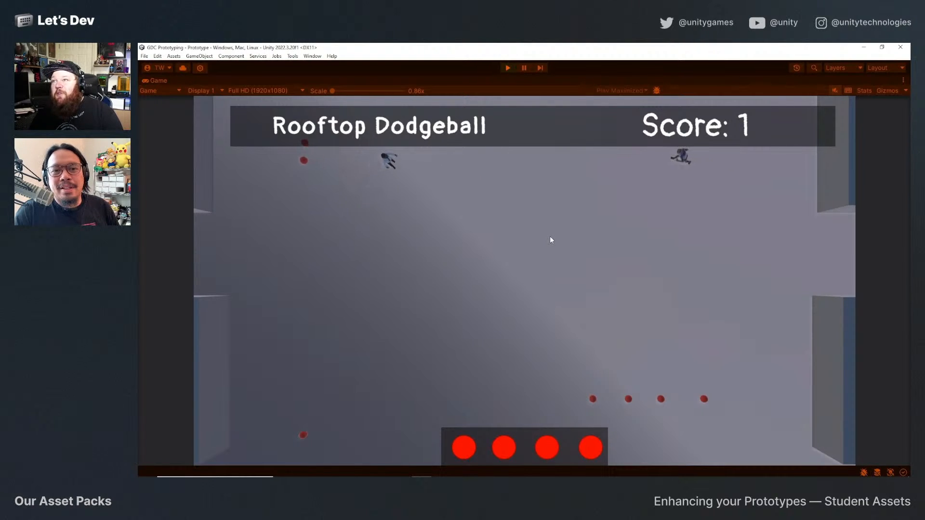
left_click(550, 239)
key("s")
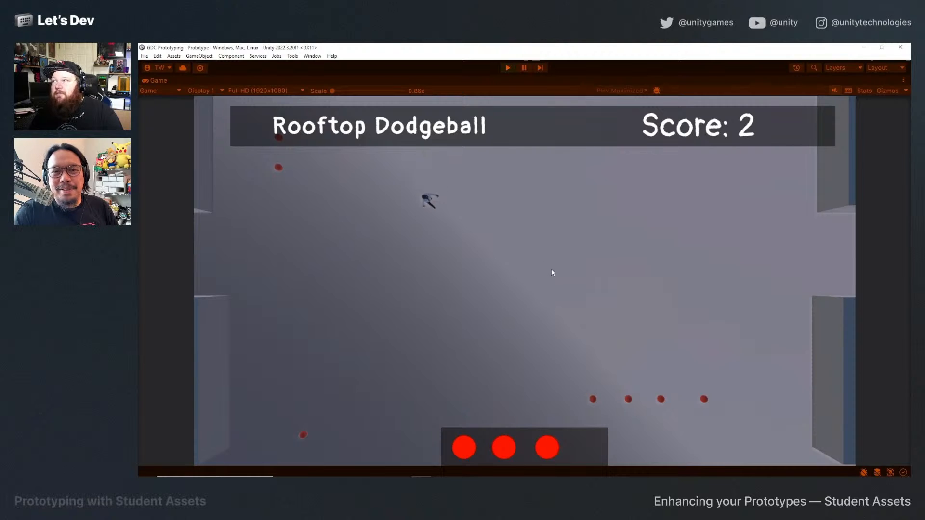
left_click(551, 269)
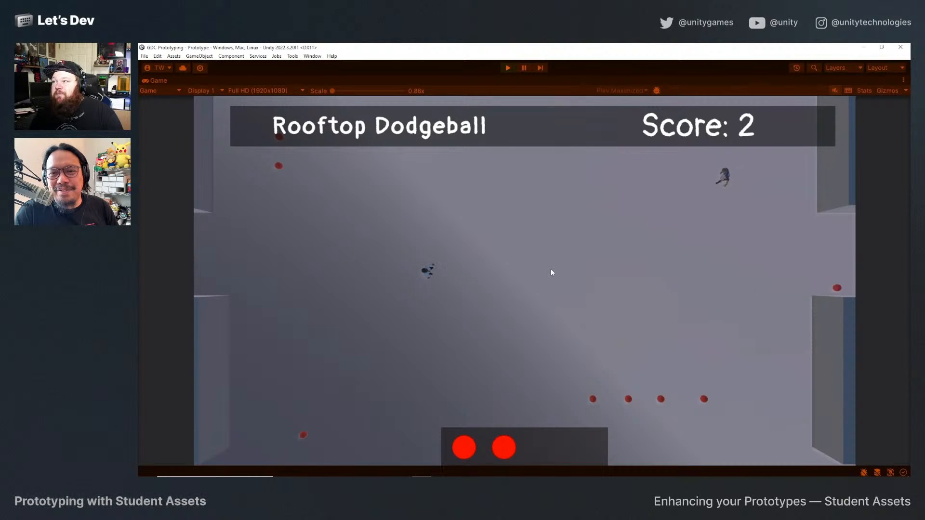
key("w")
left_click(550, 269)
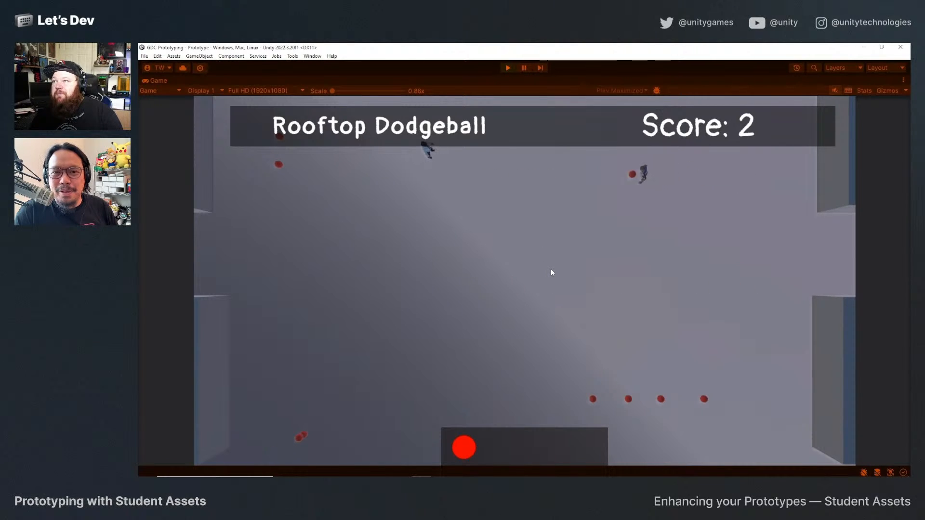
key("s")
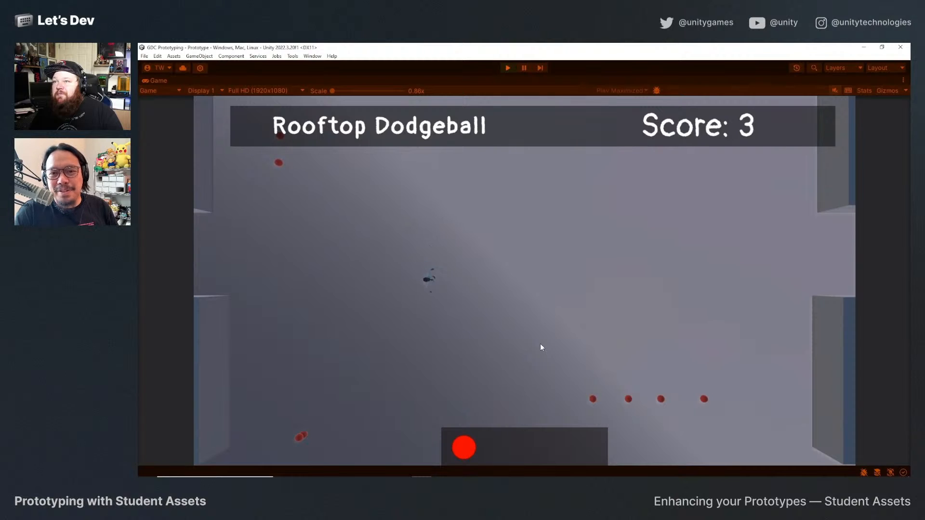
left_click(541, 347)
key("a")
key("w")
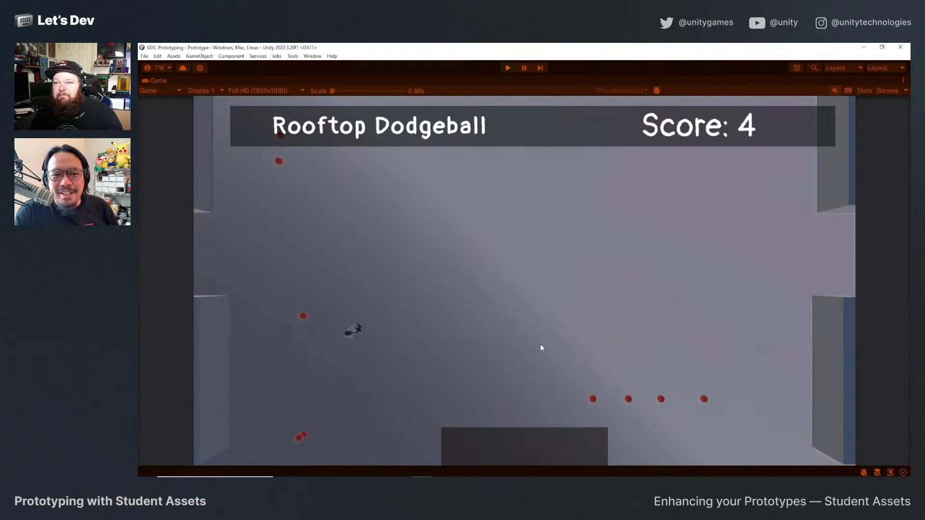
Restock dodgeballs from the refills near the court's lower-left corner and throw them at the incoming enemies.
key("s")
key("d")
key("s")
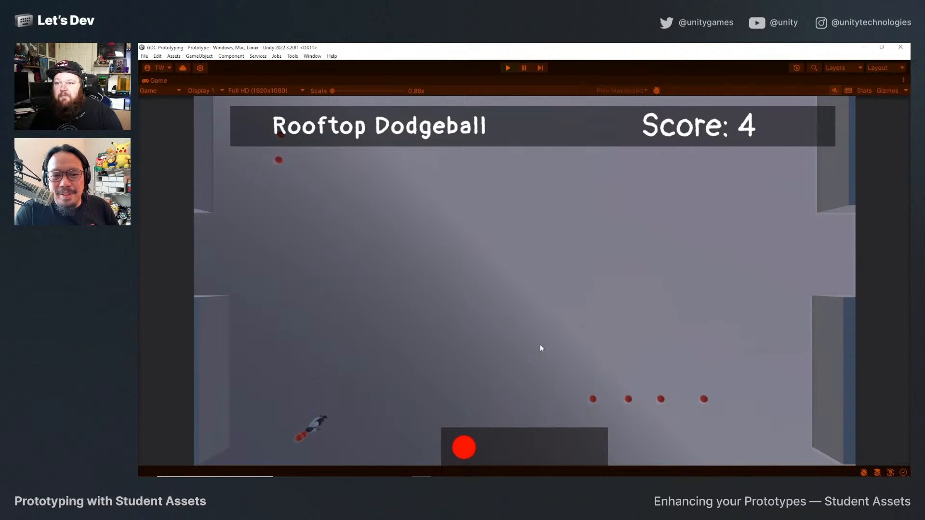
key("a")
key("w")
key("d")
key("w")
key("d")
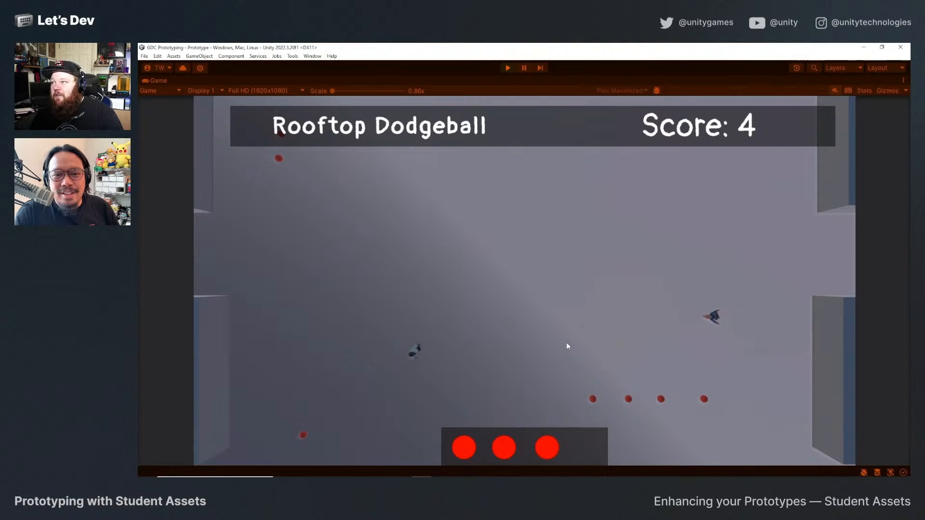
left_click(568, 346)
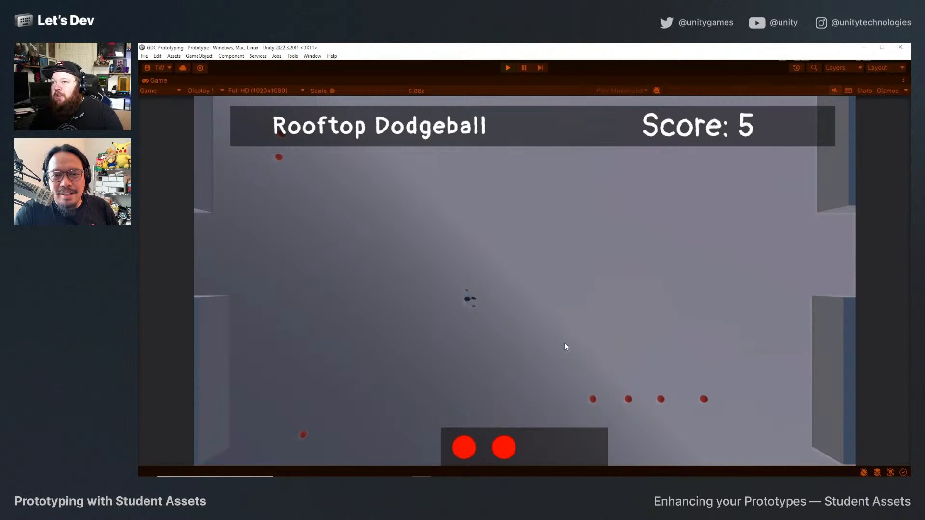
key("a")
key("w")
left_click(565, 342)
key("a")
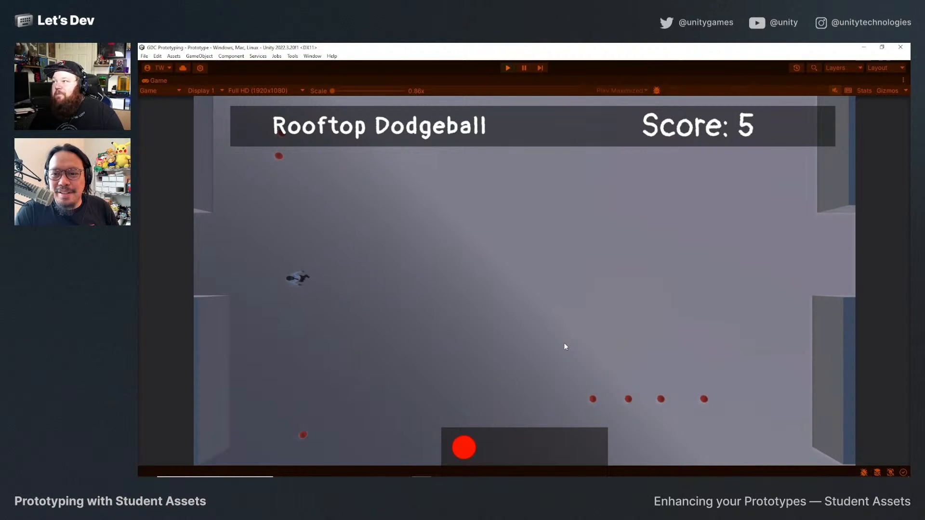
key("w")
left_click(564, 344)
key("d")
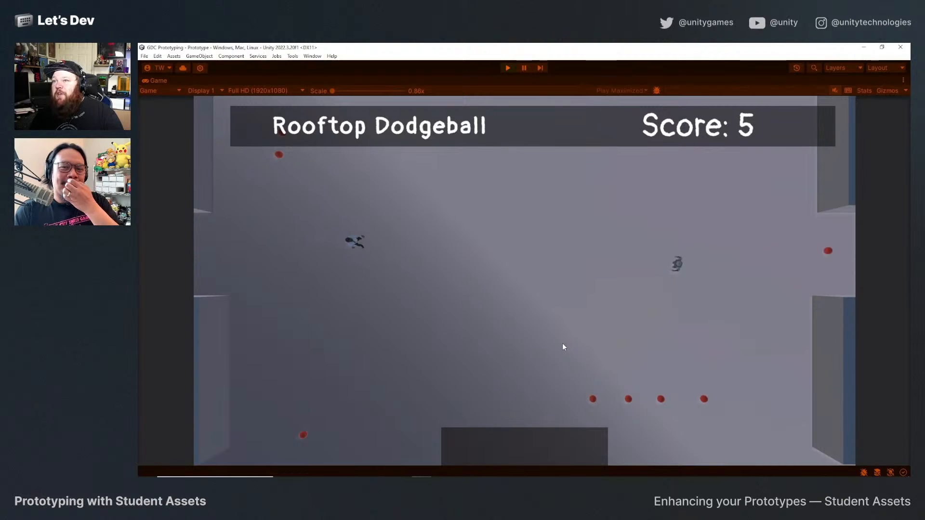
Continue the play-test by running between the remaining ammo refills, throwing when stocked and moving around the advancing enemies.
key("s")
key("w")
key("a")
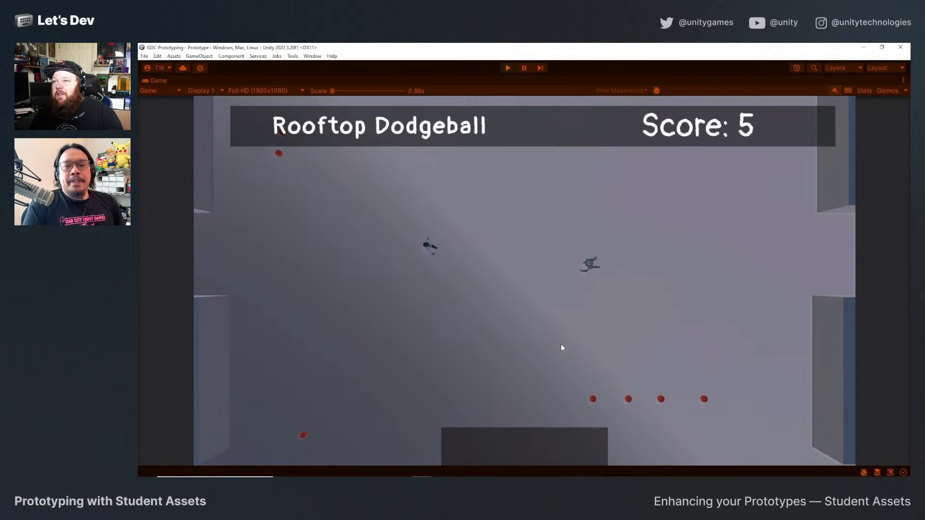
key("w")
key("a")
key("s")
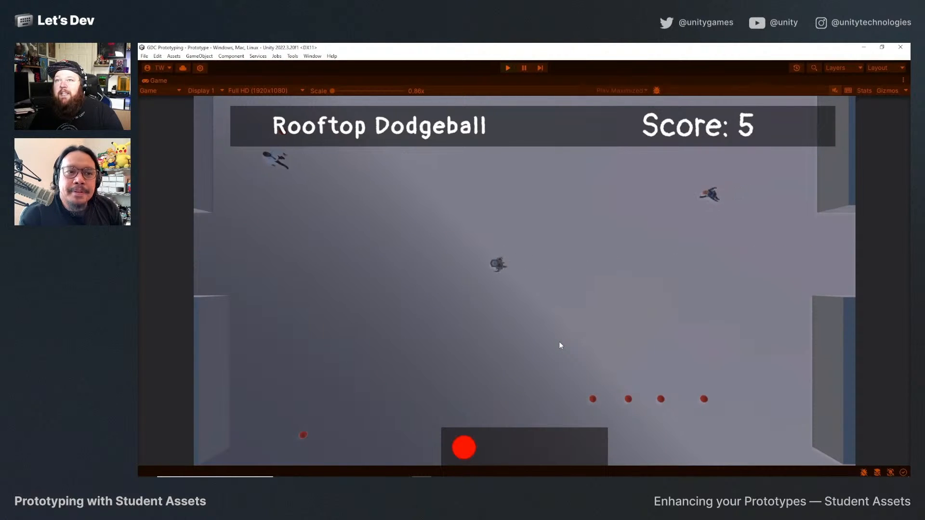
key("a")
left_click(560, 346)
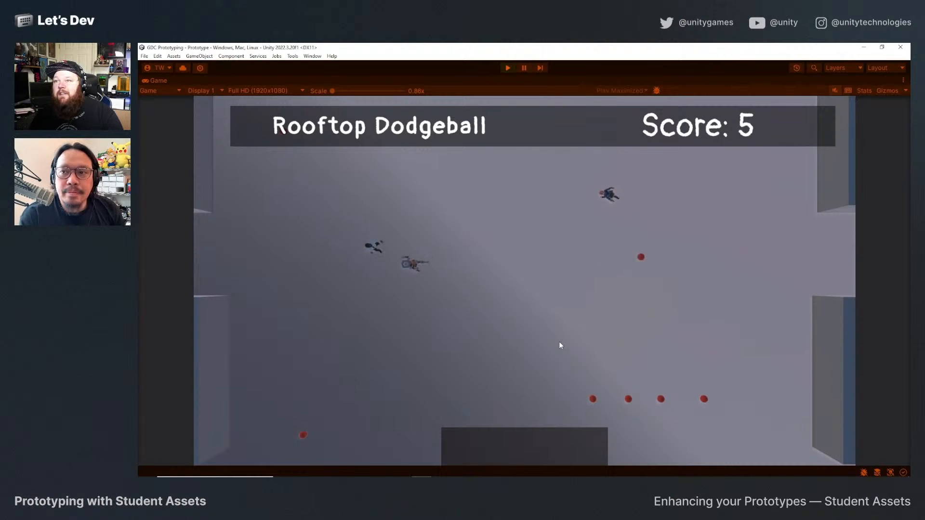
key("s")
key("d")
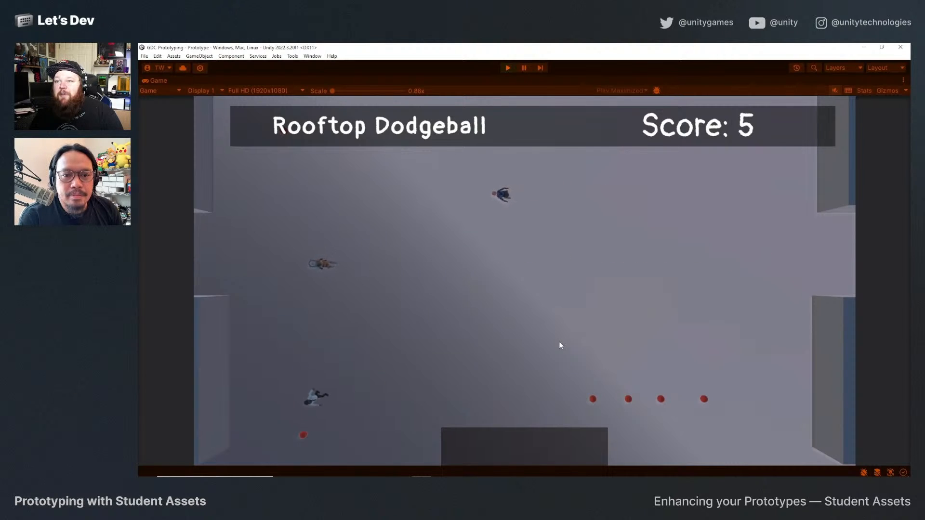
key("a")
key("w")
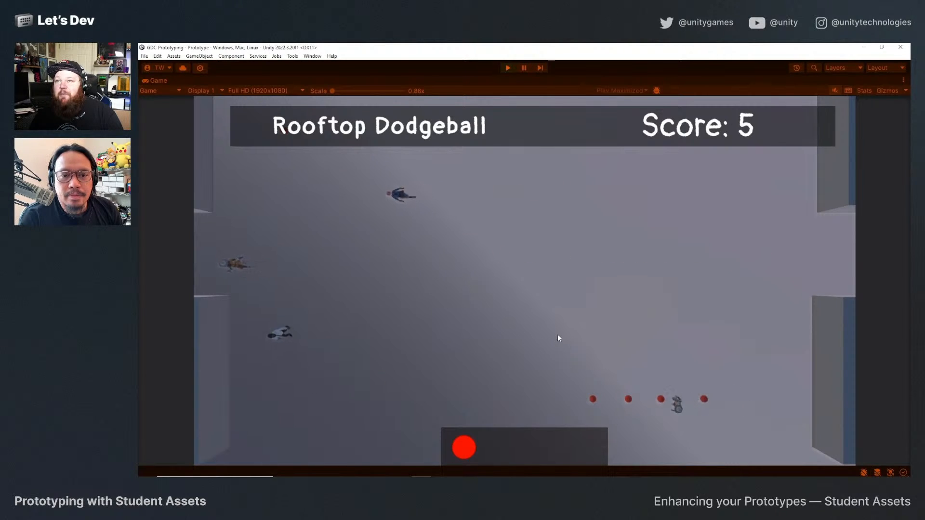
key("w")
key("d")
key("a")
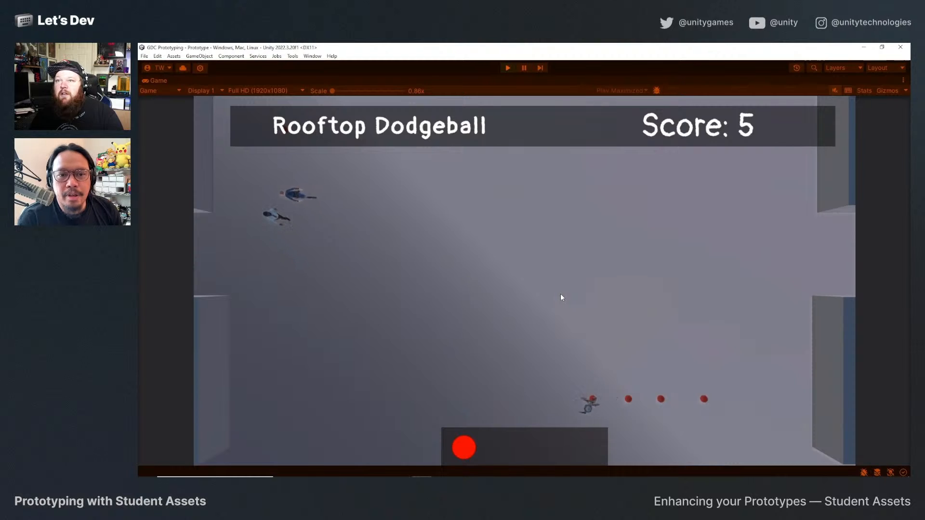
key("d")
key("w")
key("a")
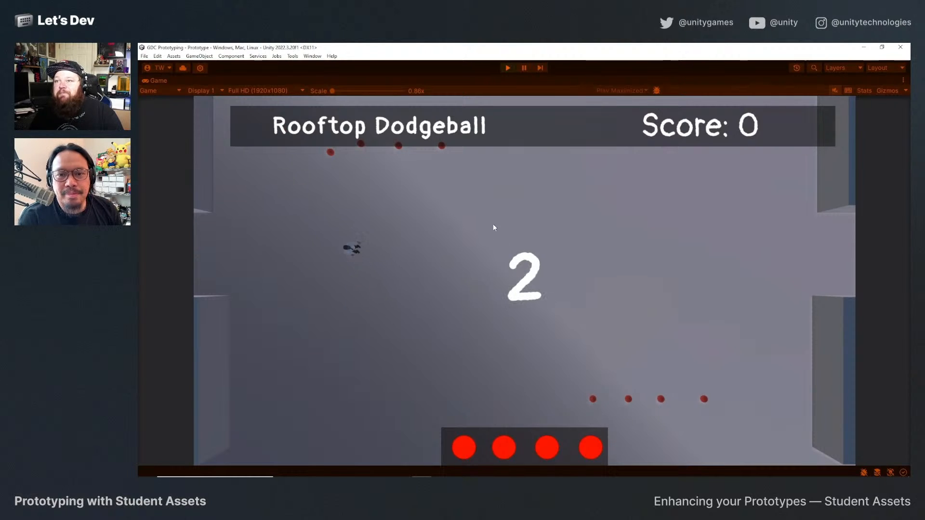
Play-test a second round, collecting refills and throwing dodgeballs while moving, and exit Play mode.
key("d")
key("s")
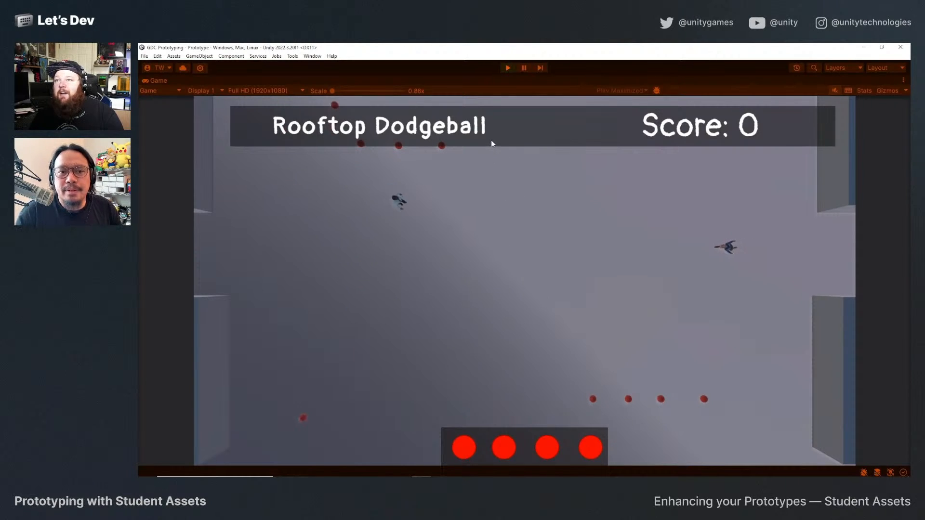
key("d")
key("space")
key("s")
key("space")
key("a")
key("w")
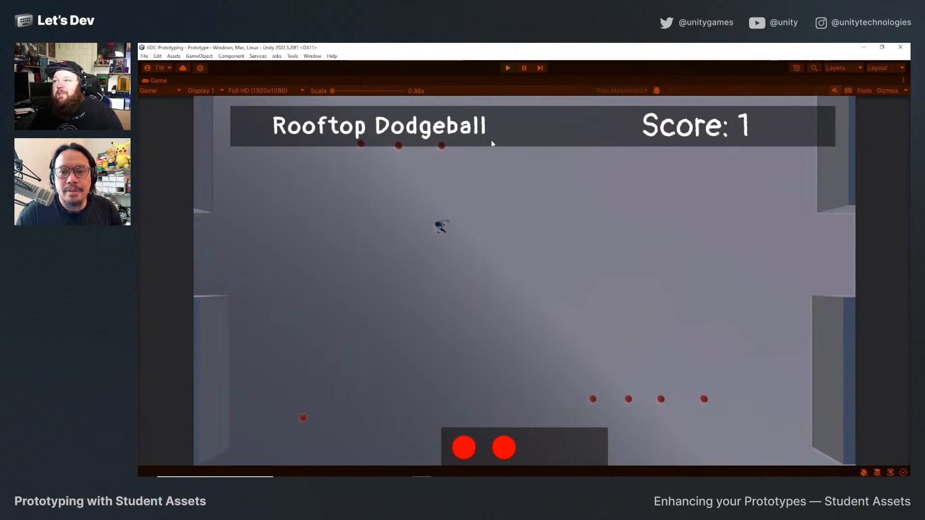
key("d")
key("s")
key("w")
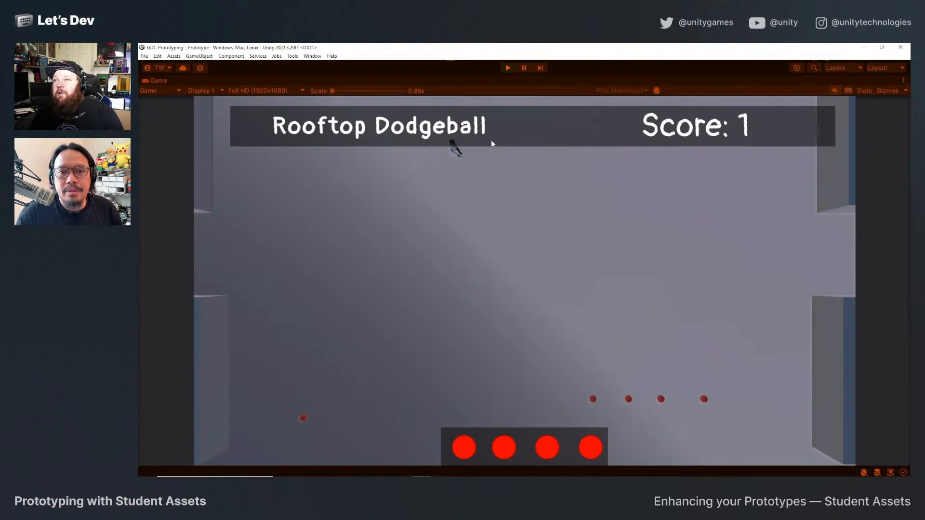
key("space")
key("space")
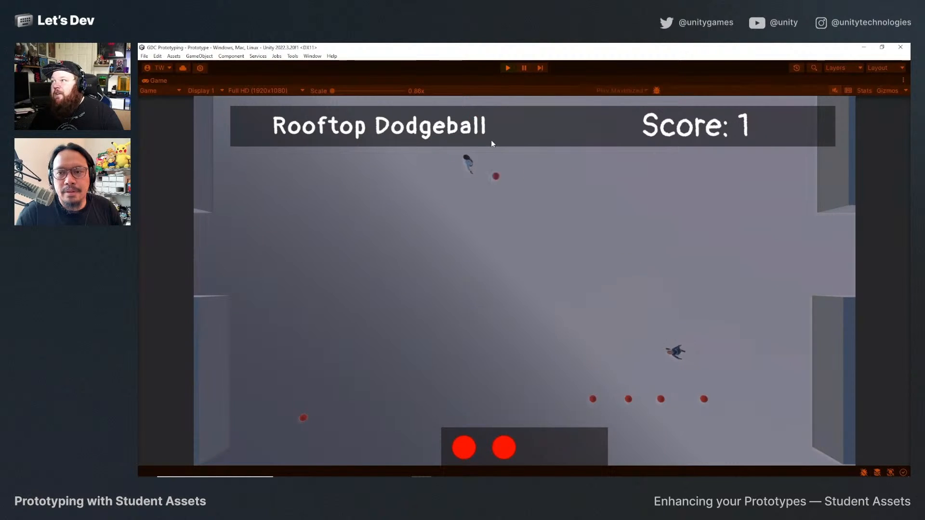
left_click(506, 68)
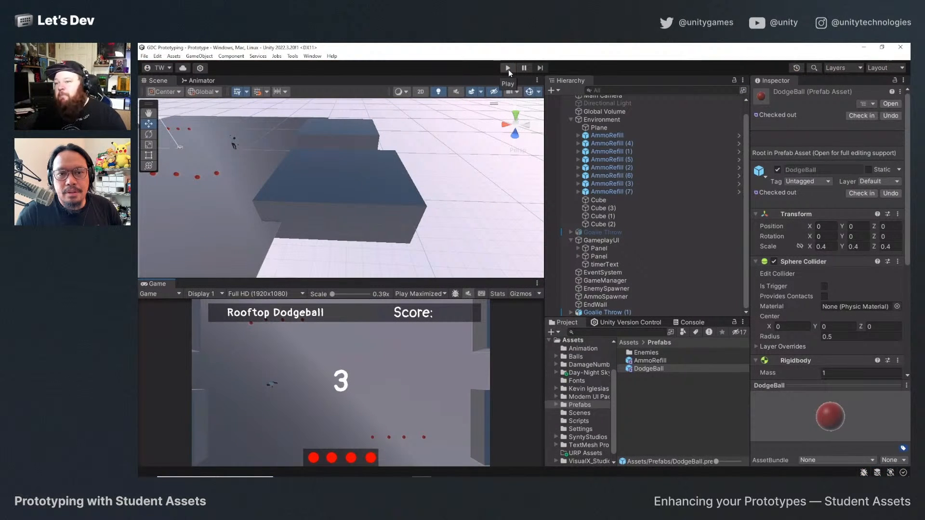
Select the Goalie Throw (1) player in the scene and frame it from behind, looking down the court toward the far blocks.
scroll(261, 173, "down", 3)
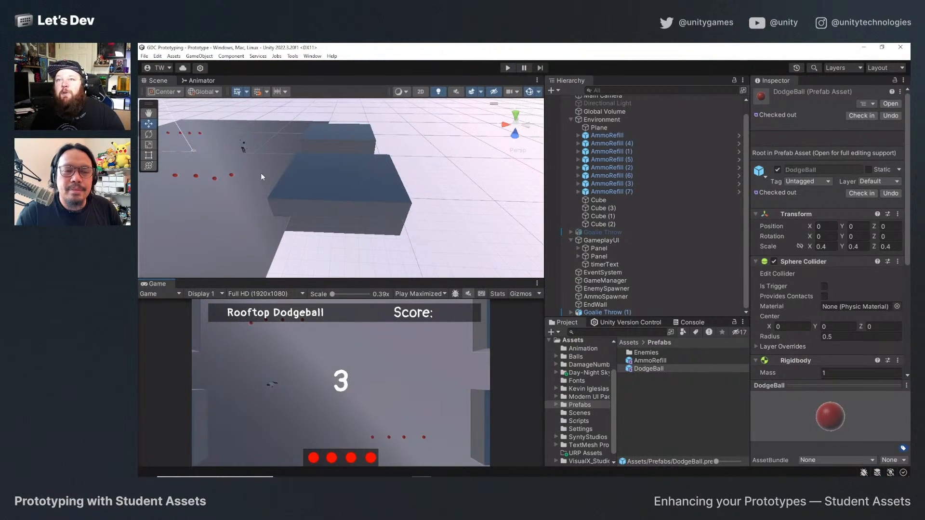
left_click(244, 149)
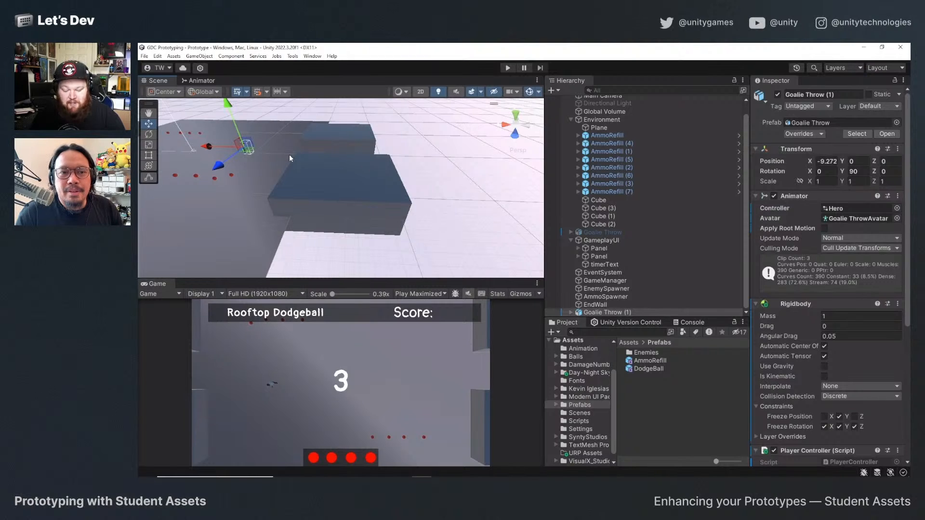
key("f")
left_click_drag(289, 155, 261, 204, "alt")
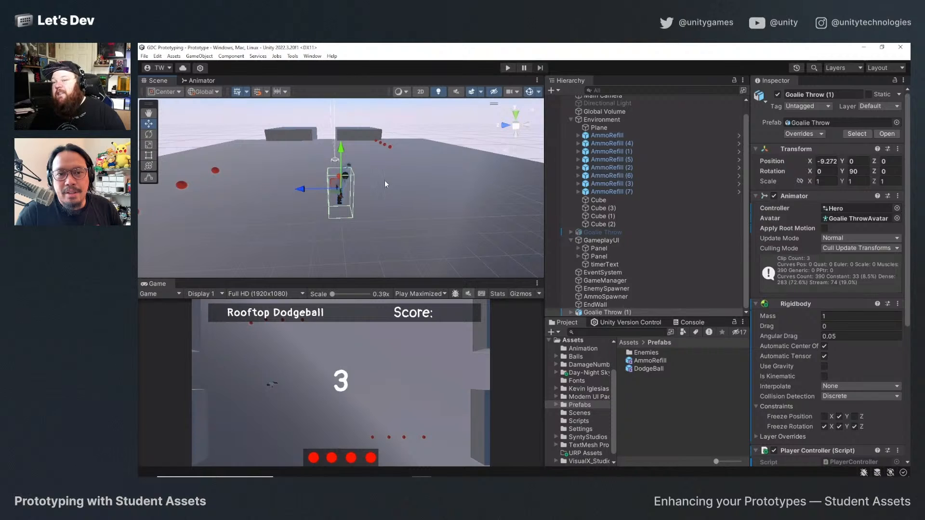
scroll(383, 186, "down", 4)
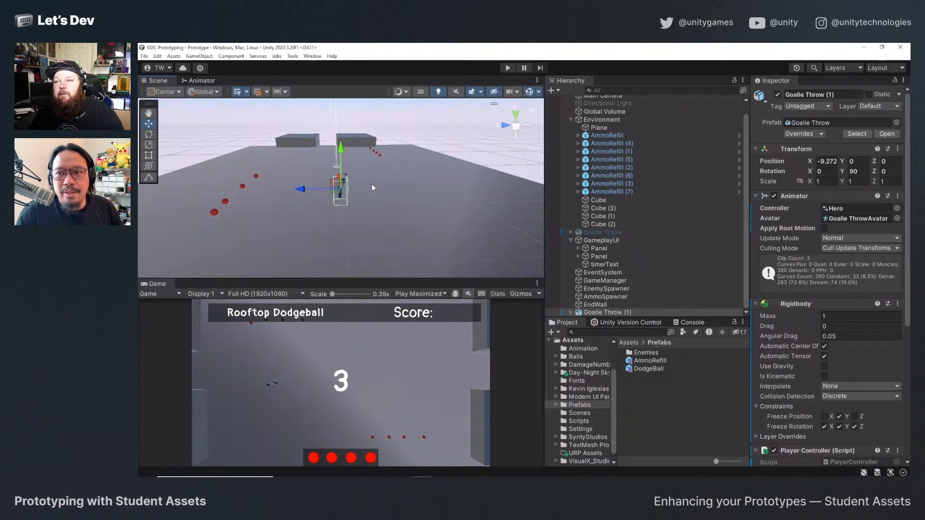
Toggle the Directional Light on and off repeatedly to compare the court's lighting, leaving the light disabled.
scroll(631, 156, "up", 1)
left_click(627, 116)
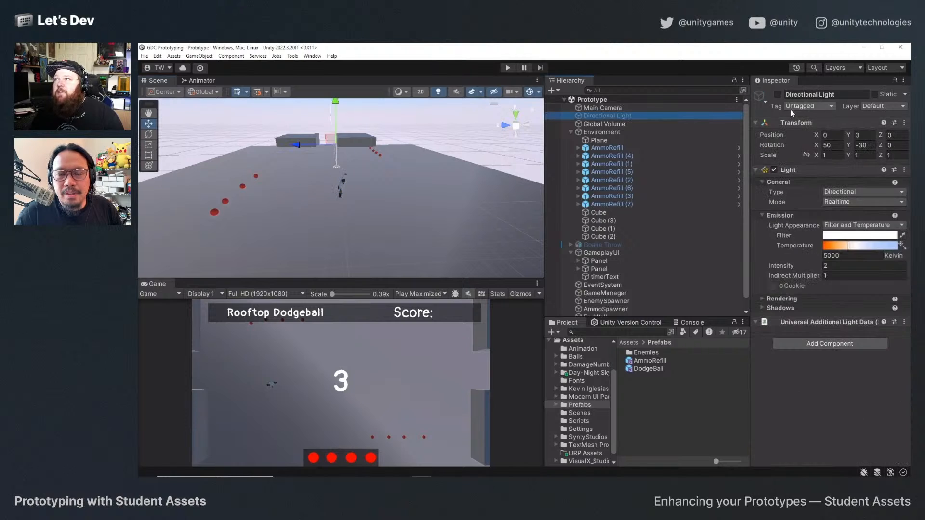
left_click(778, 95)
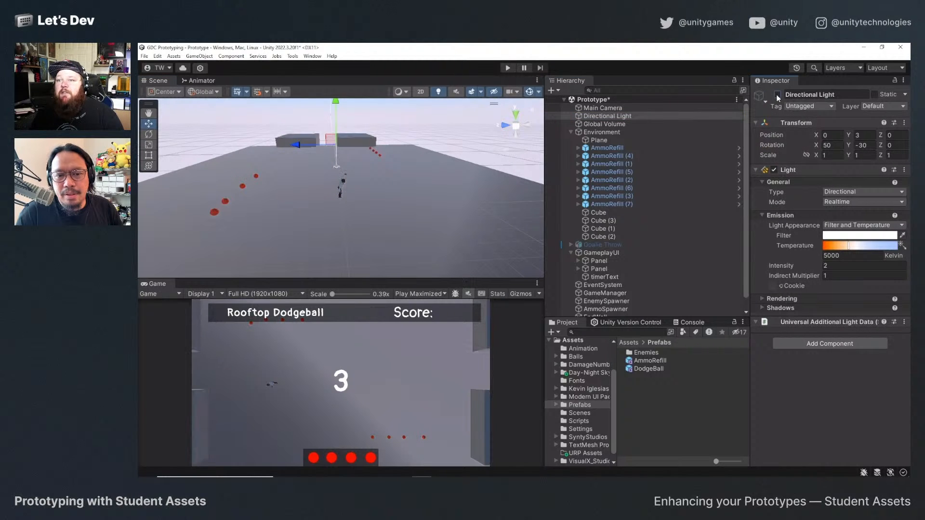
left_click(777, 95)
left_click(778, 95)
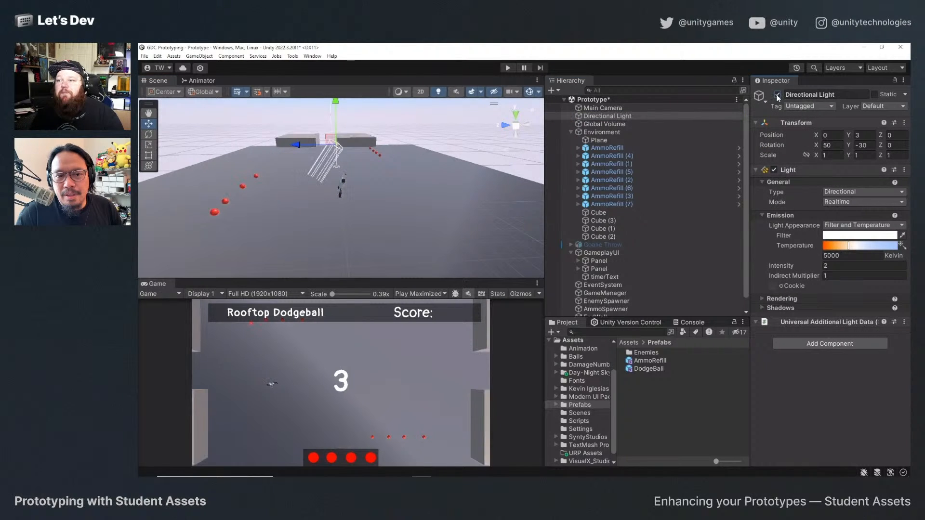
left_click(777, 95)
left_click(778, 95)
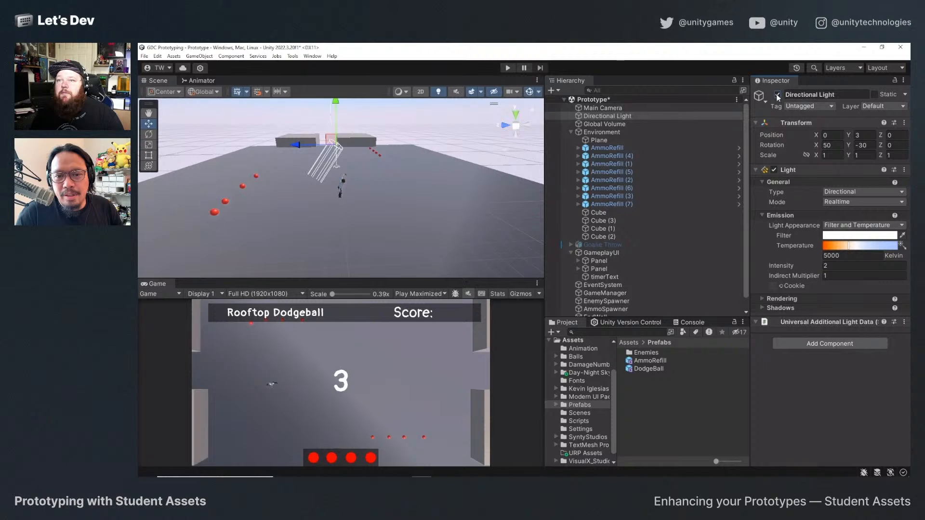
left_click(777, 94)
left_click(777, 95)
left_click(777, 95)
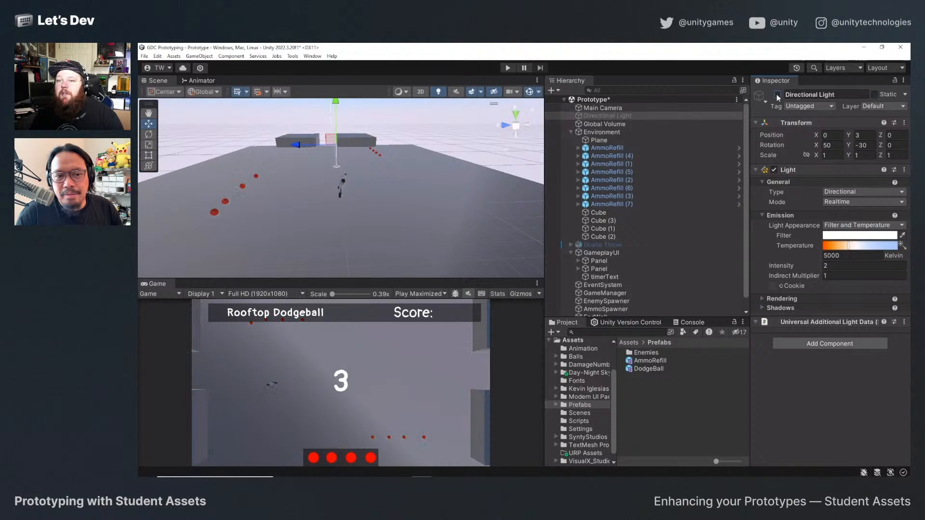
left_click(777, 95)
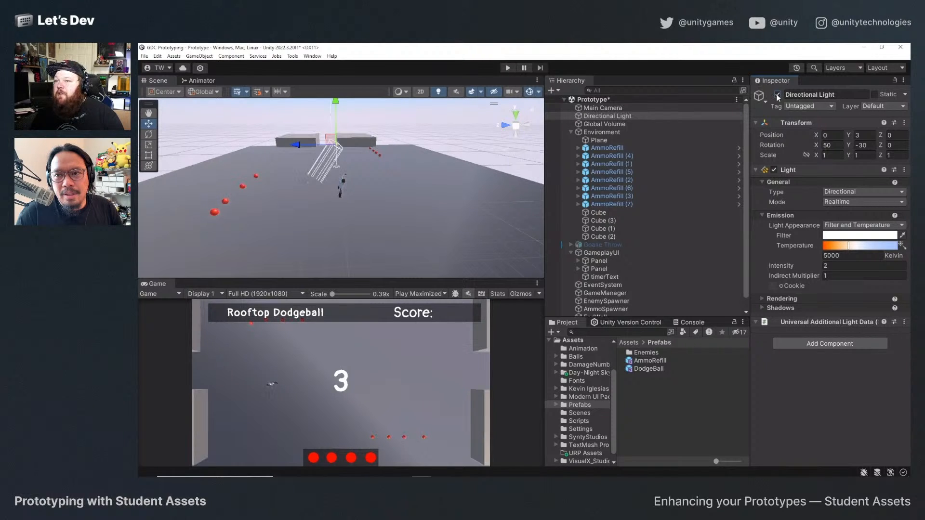
left_click(777, 95)
left_click(777, 95)
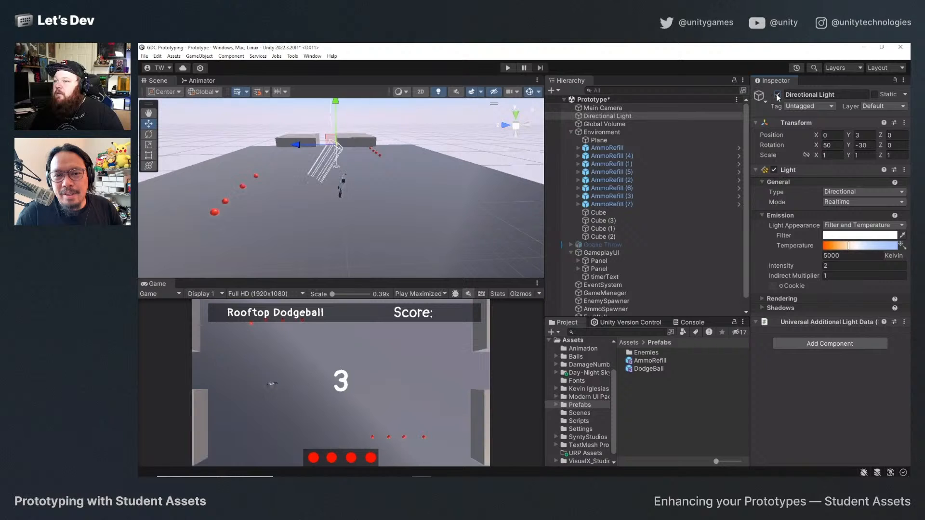
left_click(777, 95)
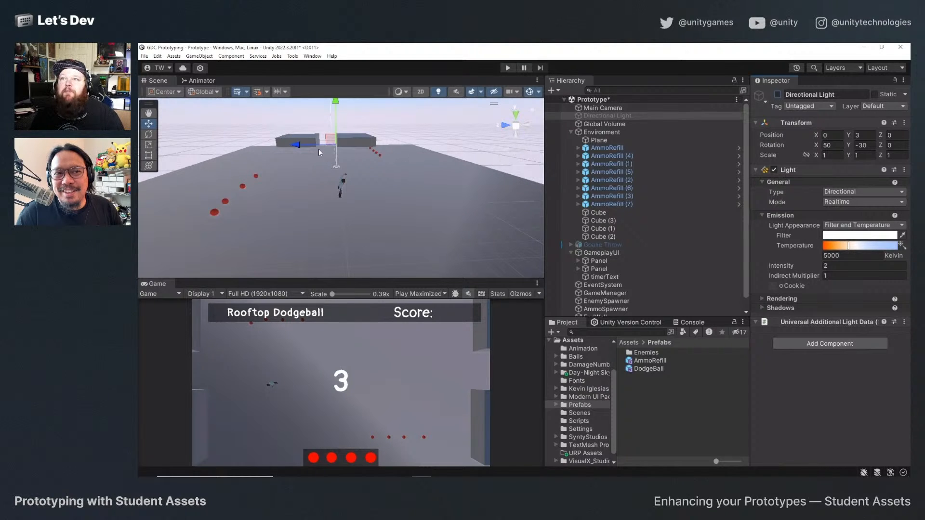
Frame the Cube (2) block in the scene and dock the Game view alongside the Scene and Animator views.
left_click(288, 141)
key("f")
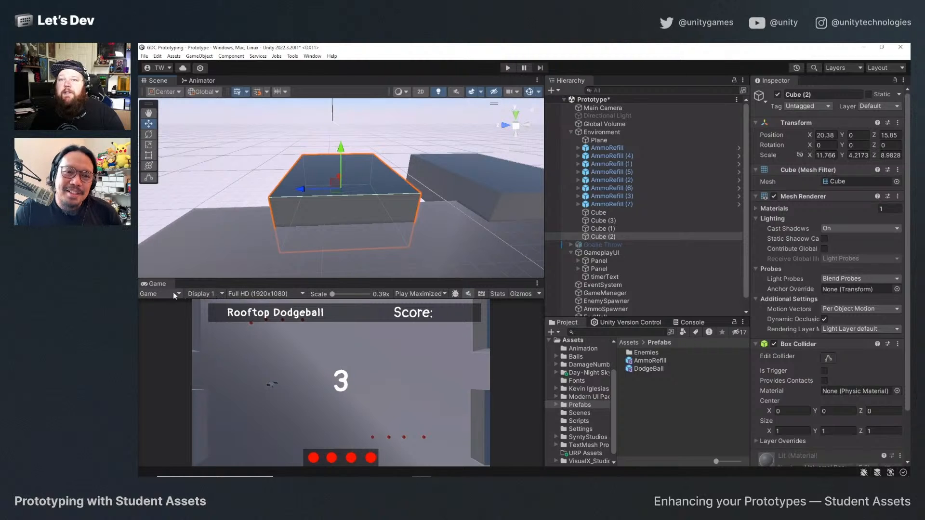
left_click_drag(157, 284, 238, 80)
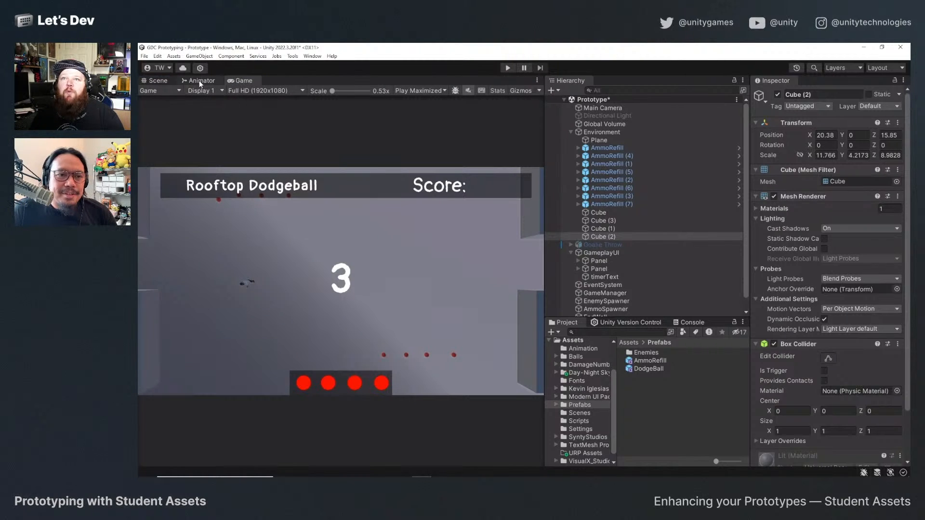
left_click(156, 81)
scroll(406, 276, "down", 2)
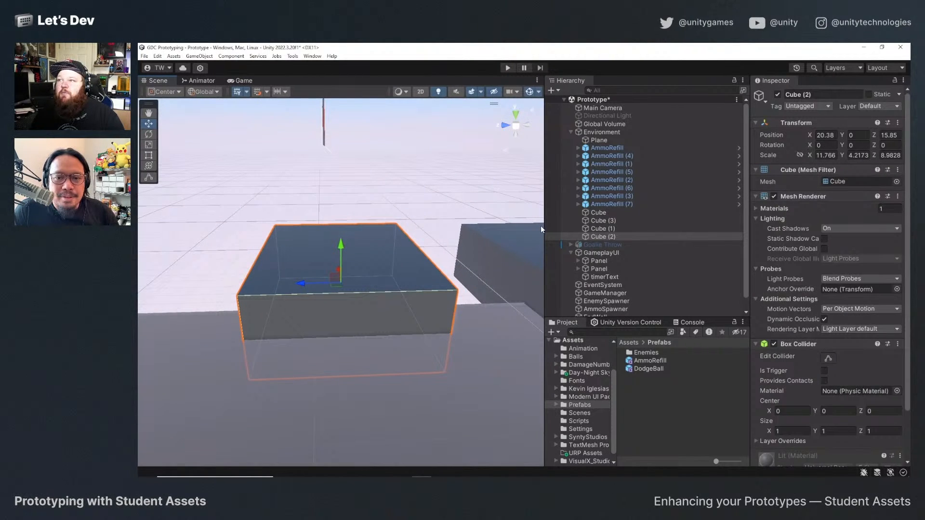
Widen the Scene view and the Project folder tree, and inspect the Cube (2) block at the court's end.
left_click_drag(540, 226, 806, 196)
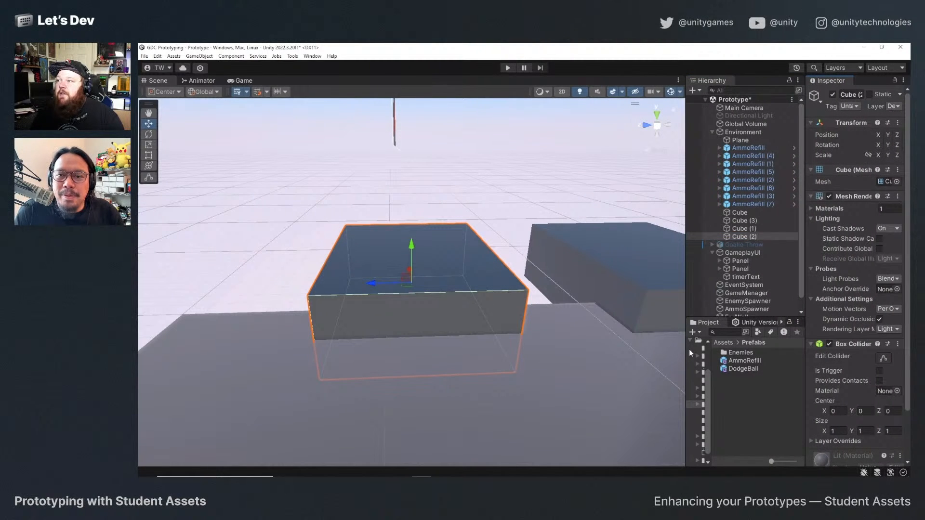
left_click_drag(691, 353, 684, 353)
left_click_drag(426, 320, 540, 348, "alt")
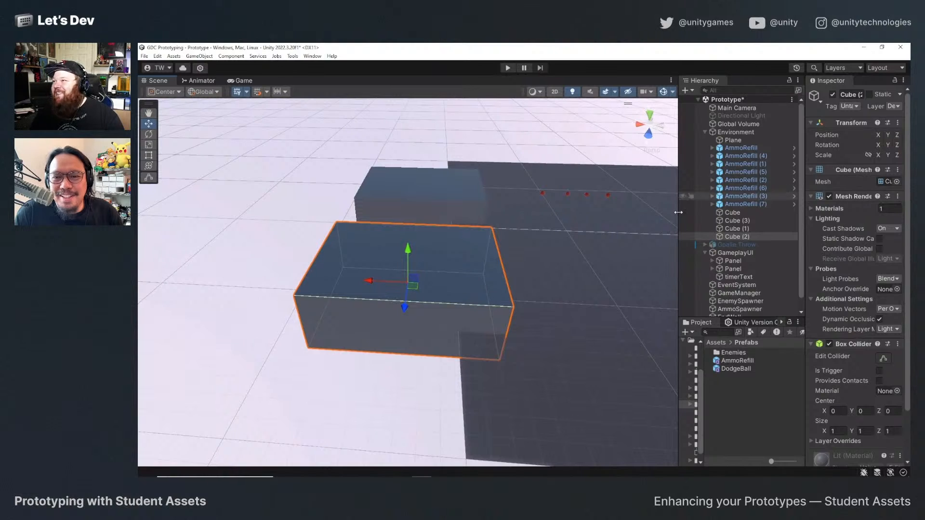
scroll(770, 268, "down", 1)
left_click_drag(677, 348, 740, 357)
mouse_move(446, 248)
left_mouse_down("alt")
mouse_move(456, 244)
mouse_move(441, 246)
left_mouse_up("alt")
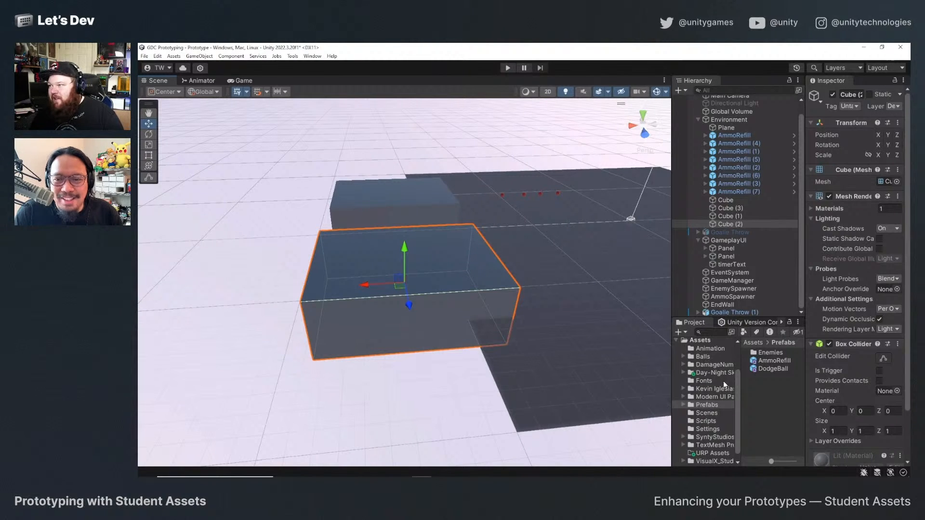
Open the SyntyStudios PolygonCity Models folder and show the SM_Bld_Apartment_01 model in an enlarged preview.
scroll(711, 424, "down", 1)
left_click(714, 429)
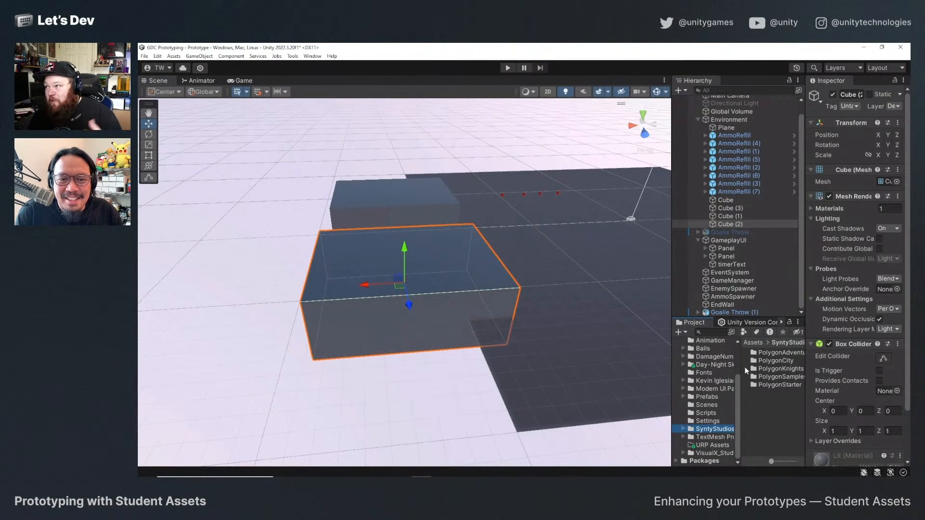
double_click(772, 364)
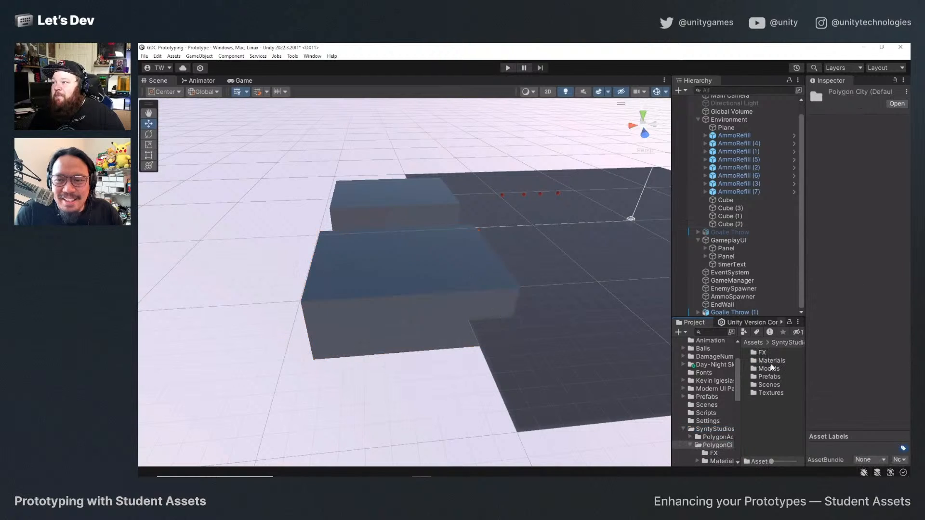
double_click(775, 370)
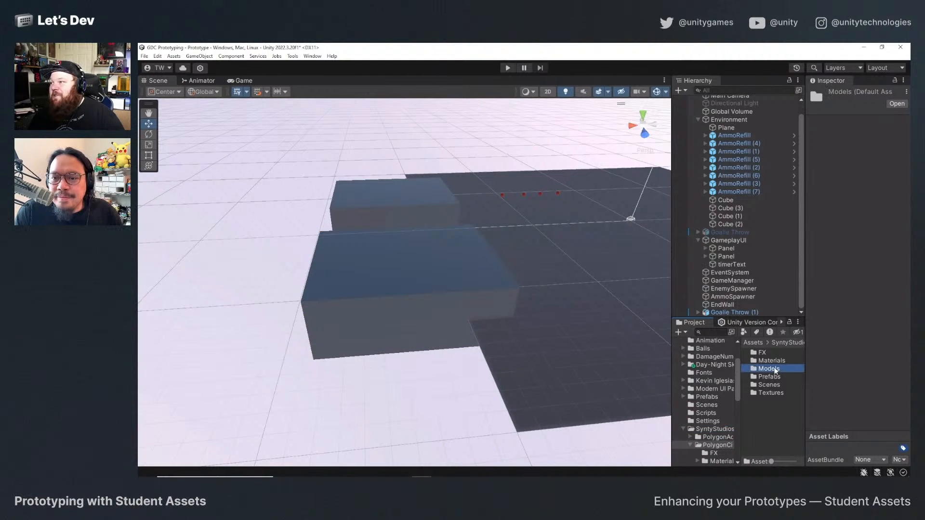
left_click(778, 385)
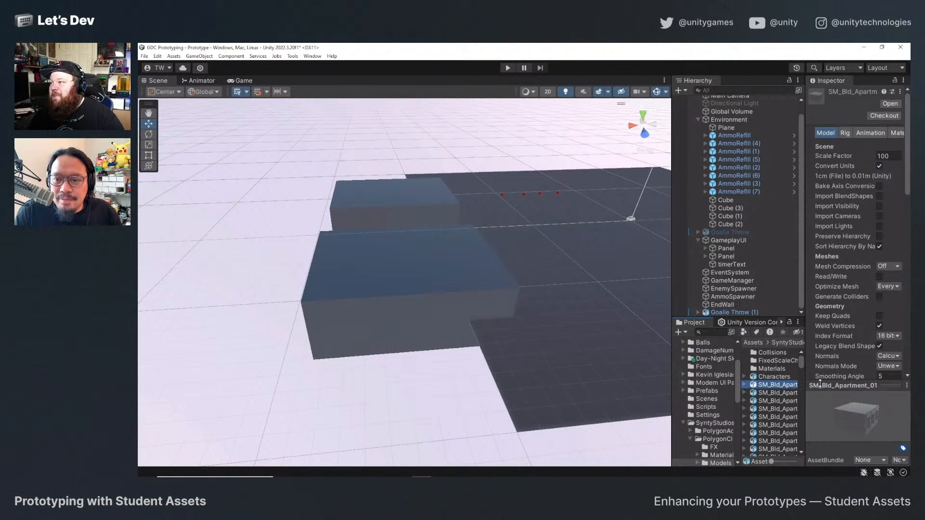
left_click_drag(821, 384, 765, 244)
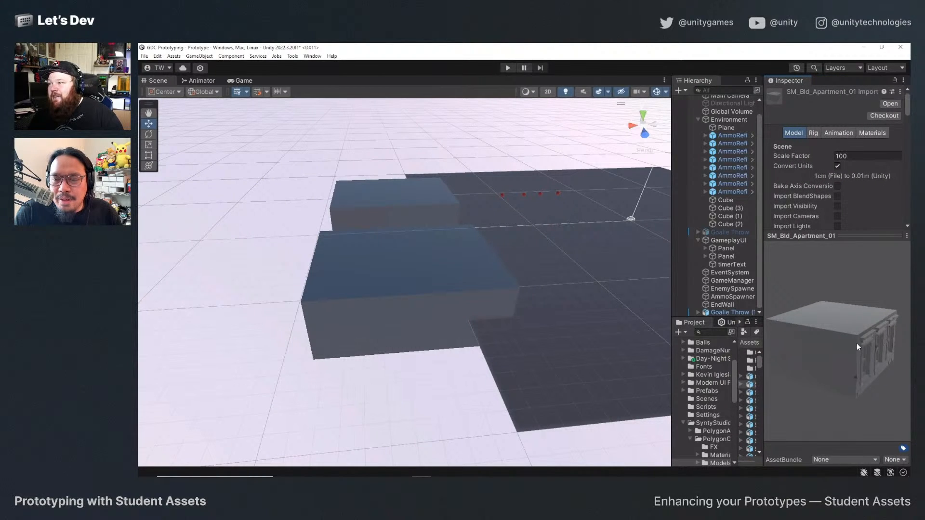
Open the Environments folder inside the PolygonCity Prefabs, widening the Project asset list to read the folder names.
left_click(713, 392)
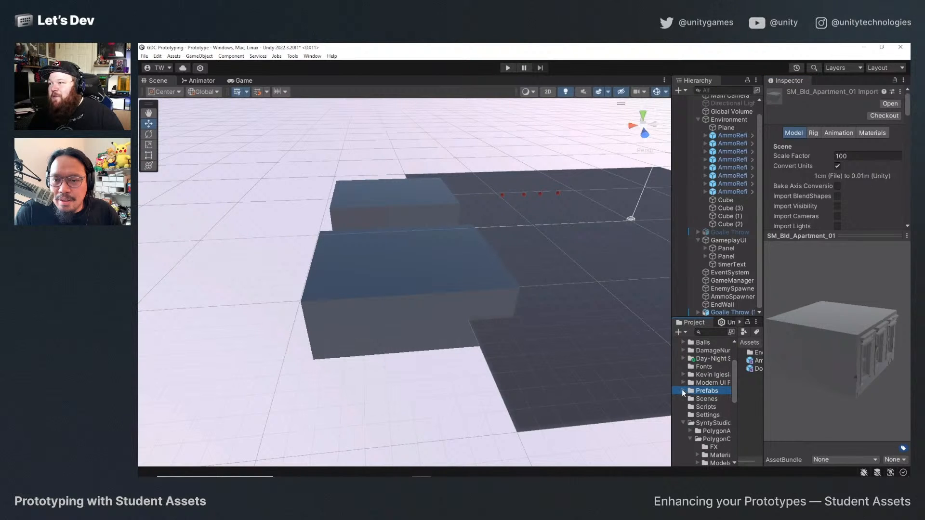
left_click(683, 391)
left_click(703, 400)
left_click(683, 392)
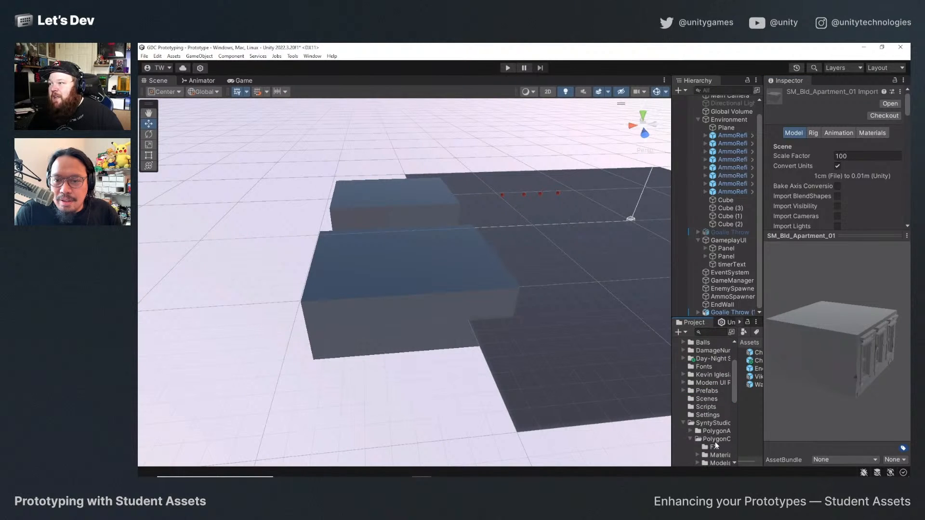
scroll(717, 446, "down", 5)
left_click(719, 411)
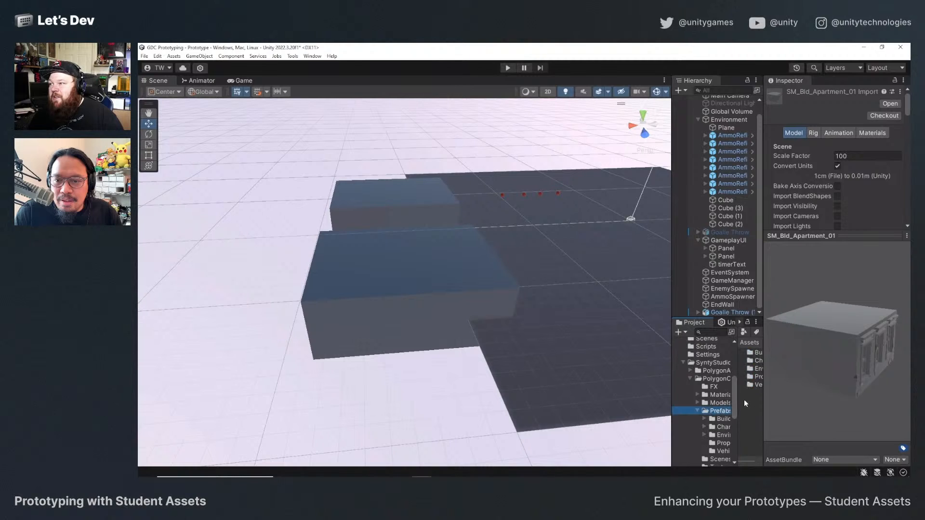
left_click_drag(764, 391, 813, 391)
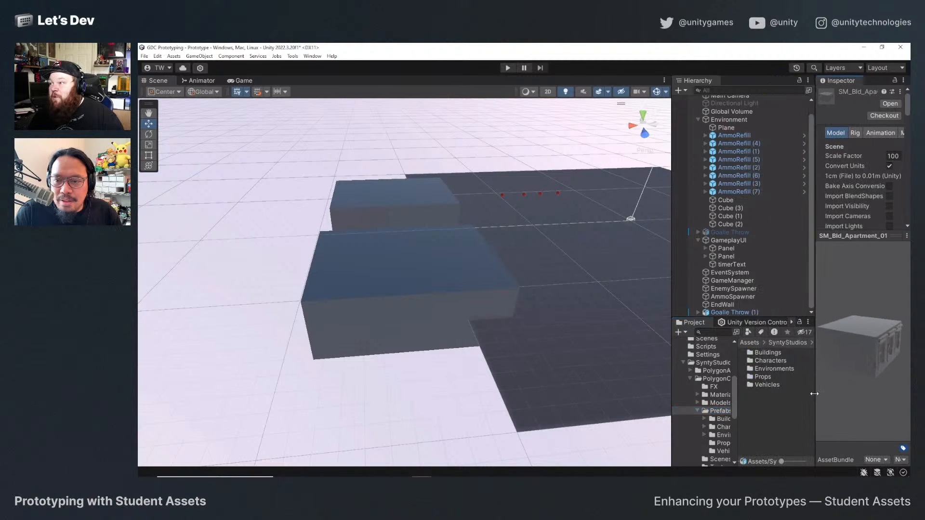
double_click(773, 369)
Preview the environment prefabs one by one, from SM_Env_Bridge_Edge_01 through the bridge, cloud and fence pieces.
left_click(776, 360)
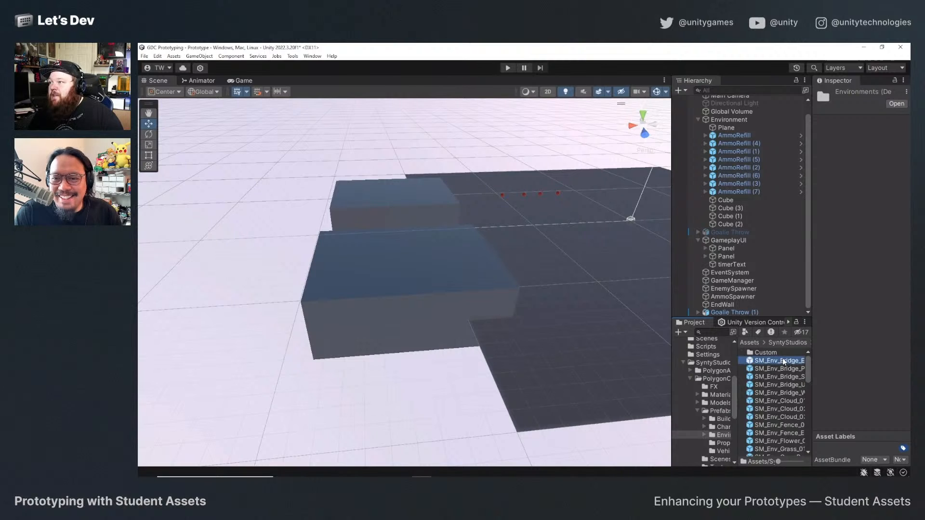
left_click_drag(812, 350, 798, 349)
left_click(773, 368)
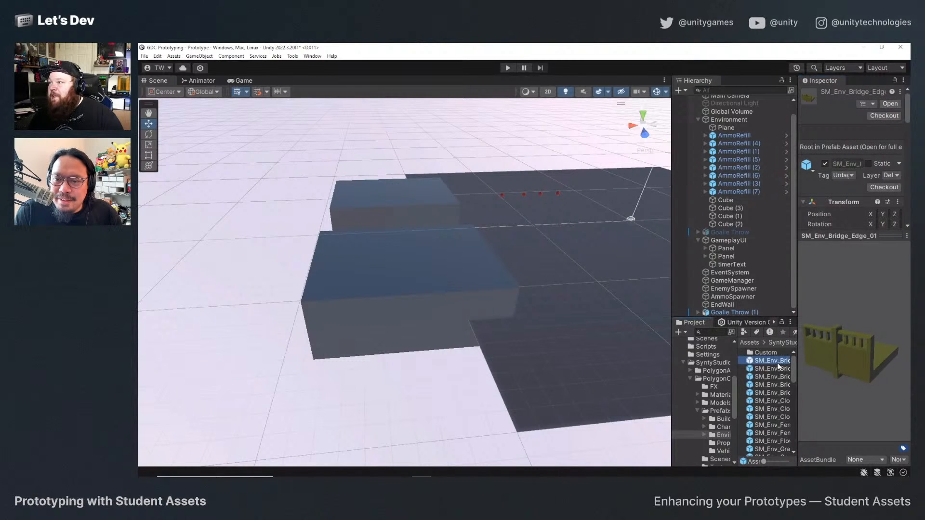
key("Down")
key("Down")
key("Down")
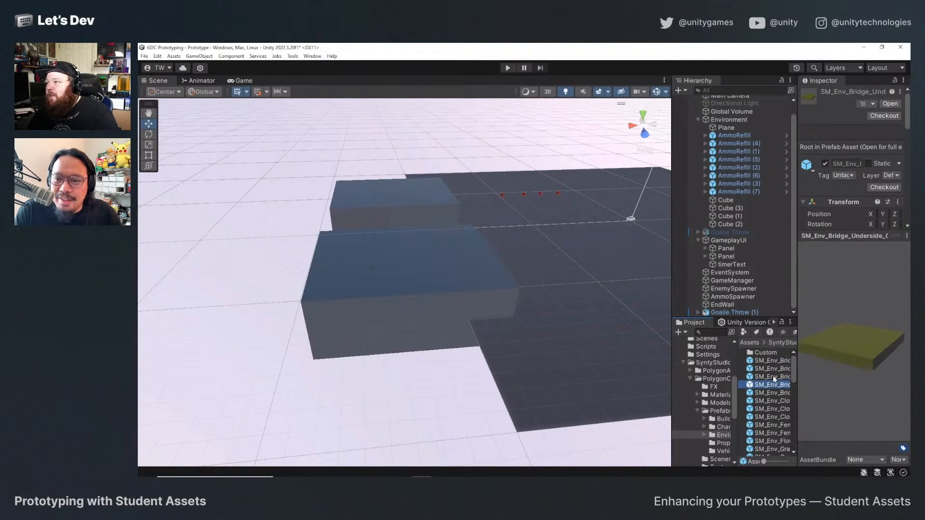
key("Down")
key("Down")
key("Down")
key("Down")
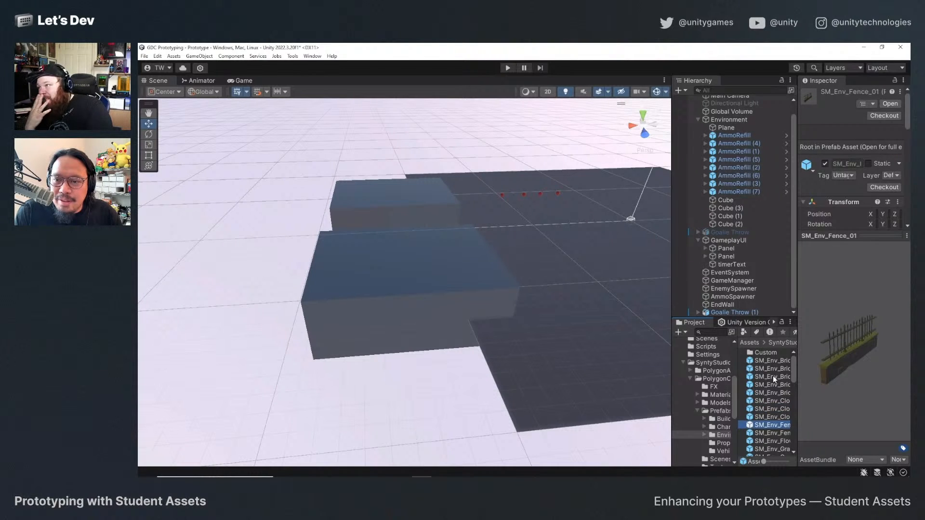
key("Down")
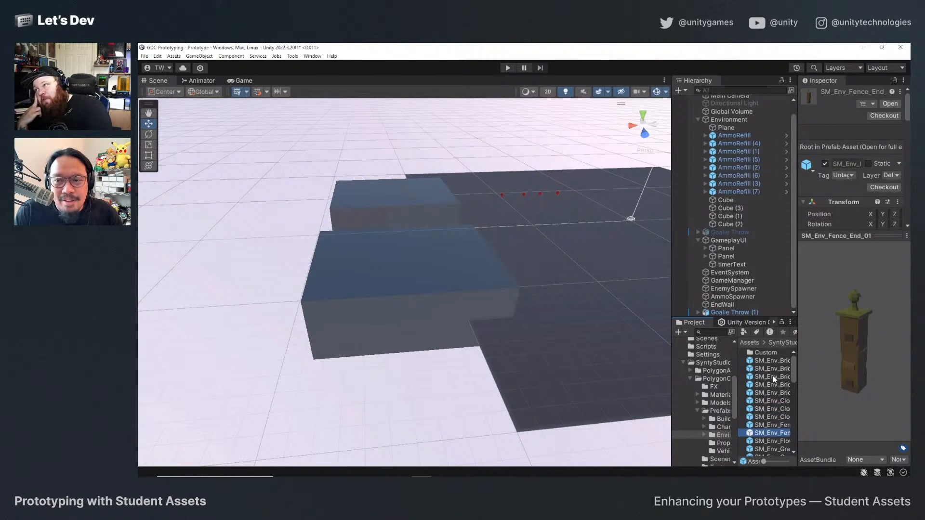
key("Up")
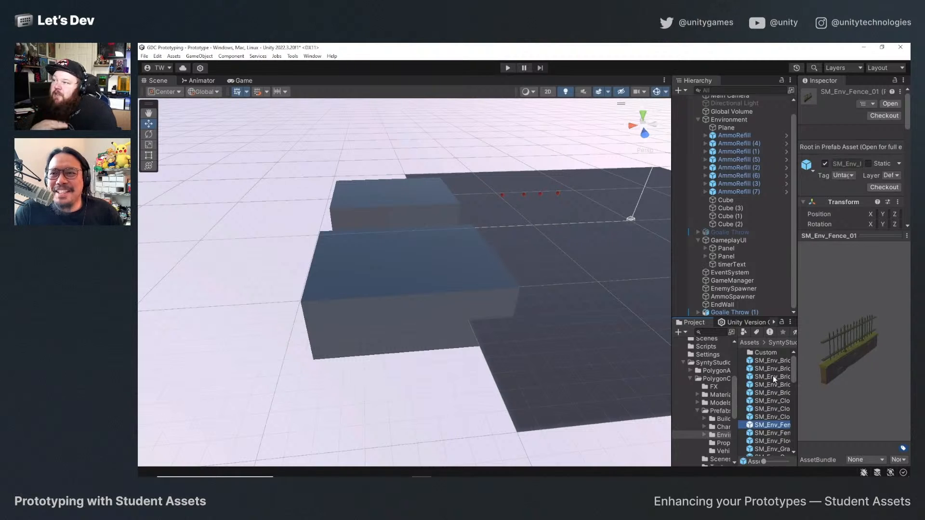
key("Up")
key("Down")
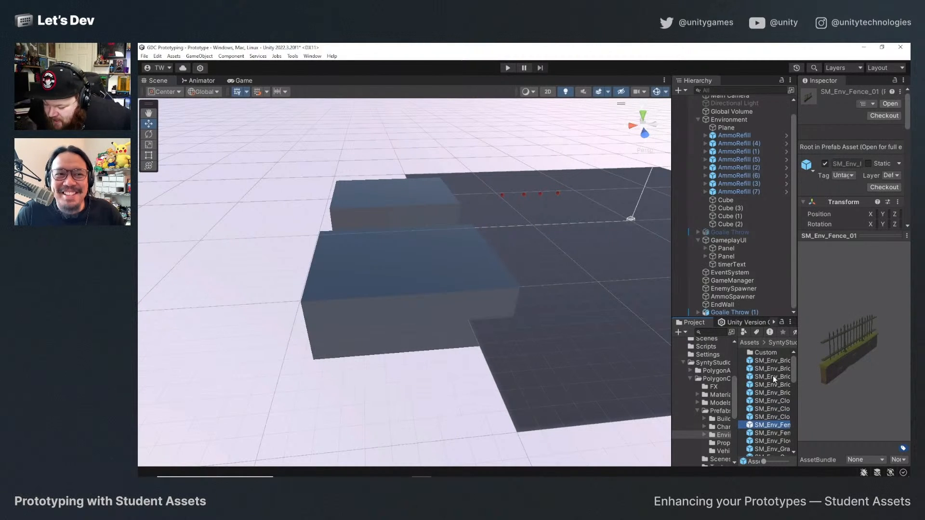
Preview the environment prefabs from the fence pieces through flower, grass path, ocean tile, path and road pieces, ending at SM_Env_Road_Arrow_01.
key("Down")
key("Down")
key("Down")
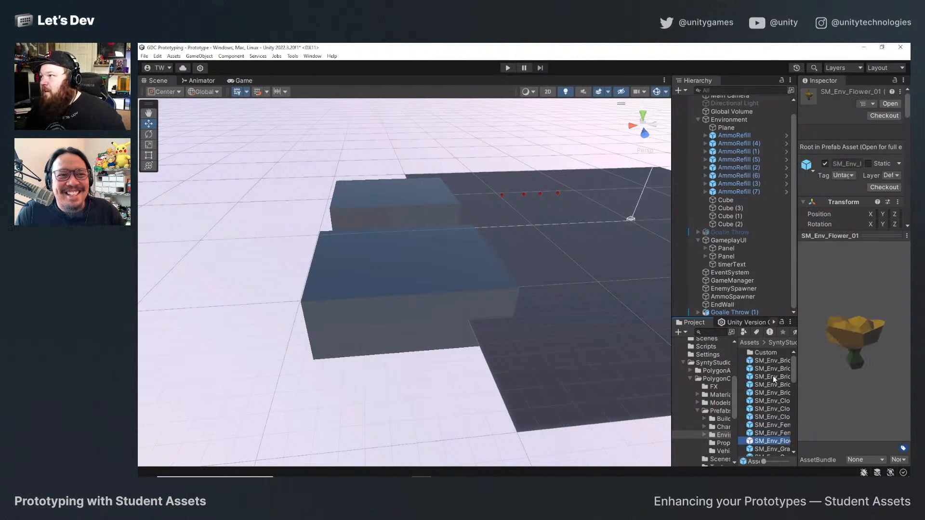
key("Up")
key("Up")
key("Down")
key("Down")
key("Down")
key("Down")
key("Down")
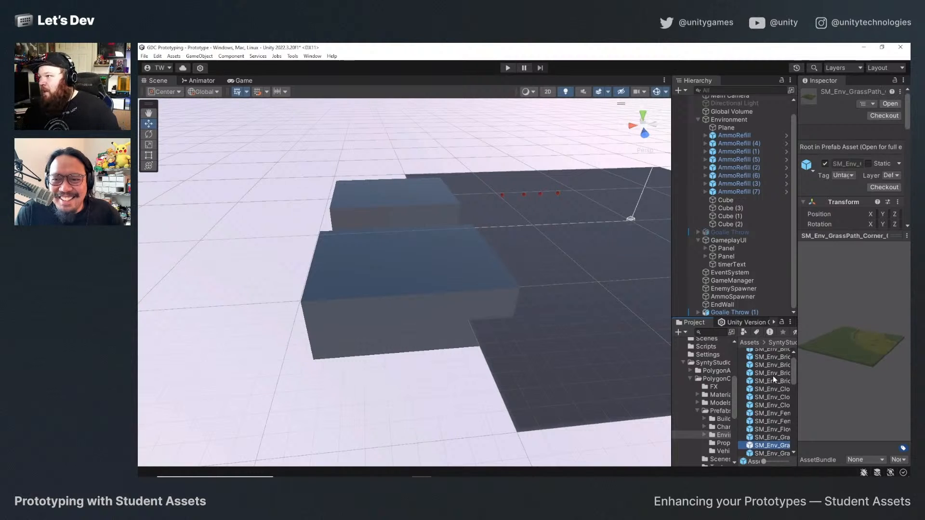
key("Down")
key("Down")
key("Down")
key("Down")
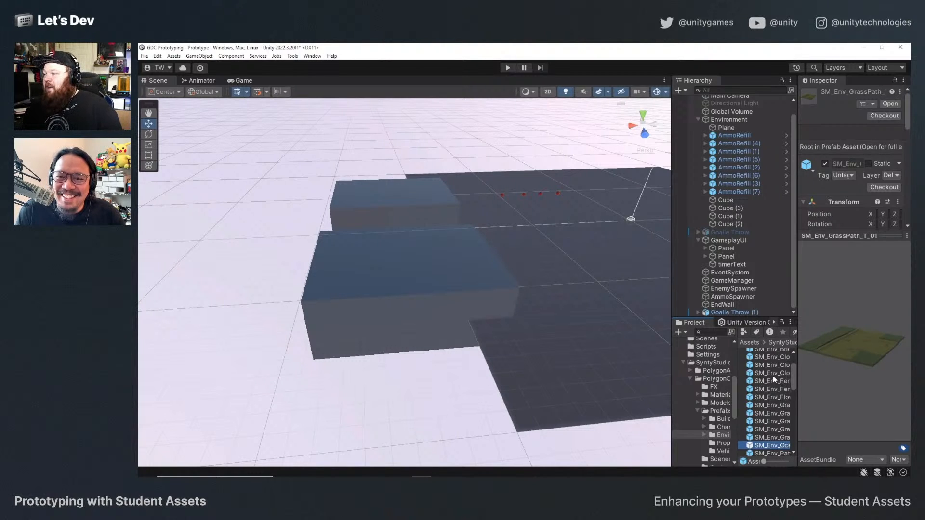
key("Up")
key("Up")
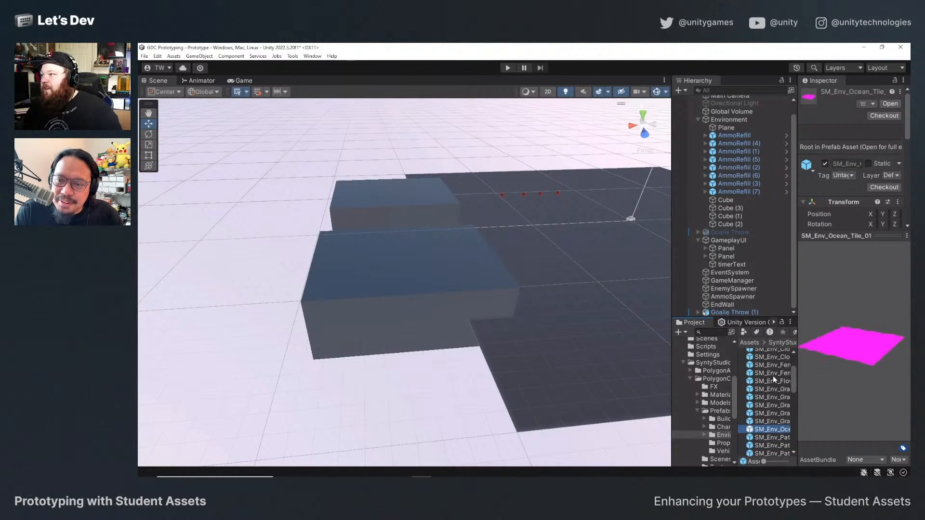
key("Down")
key("Up")
key("Down")
key("Down")
key("Down")
key("Down")
key("Down")
key("Down")
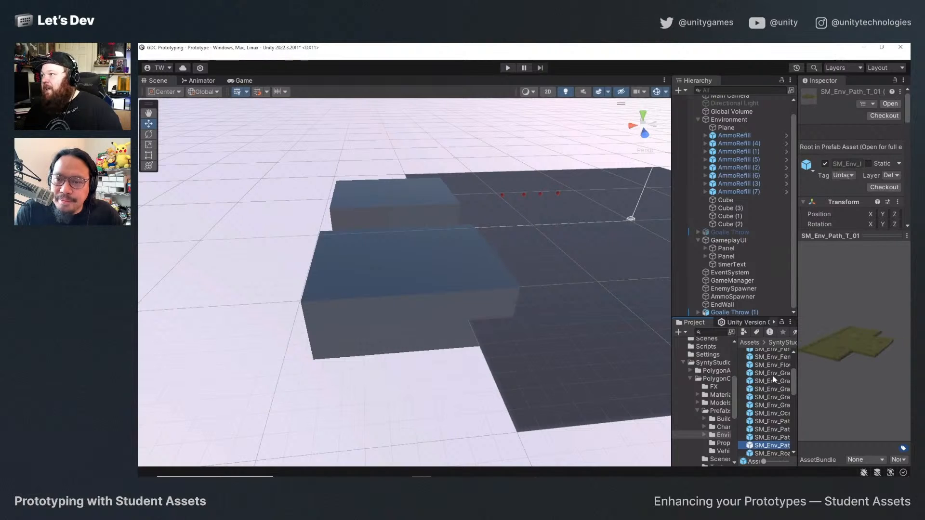
key("Down")
key("Down")
key("Down")
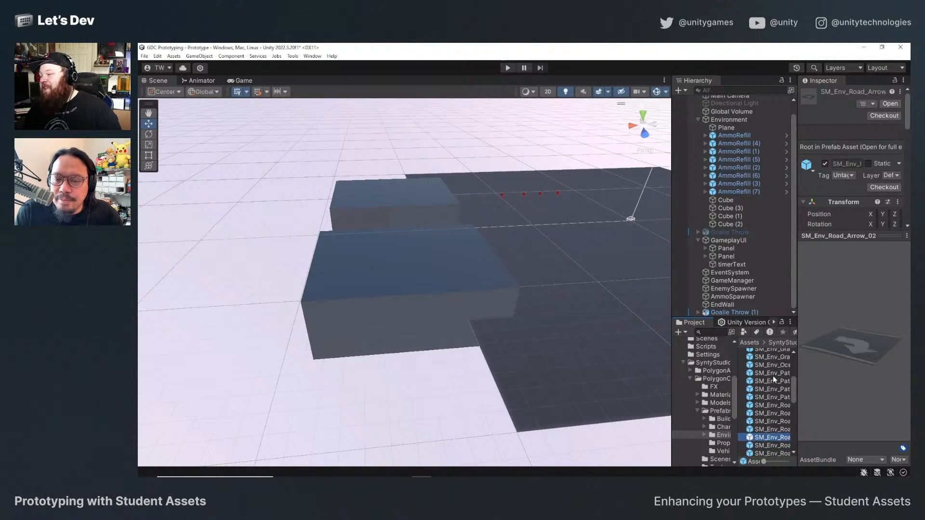
key("Up")
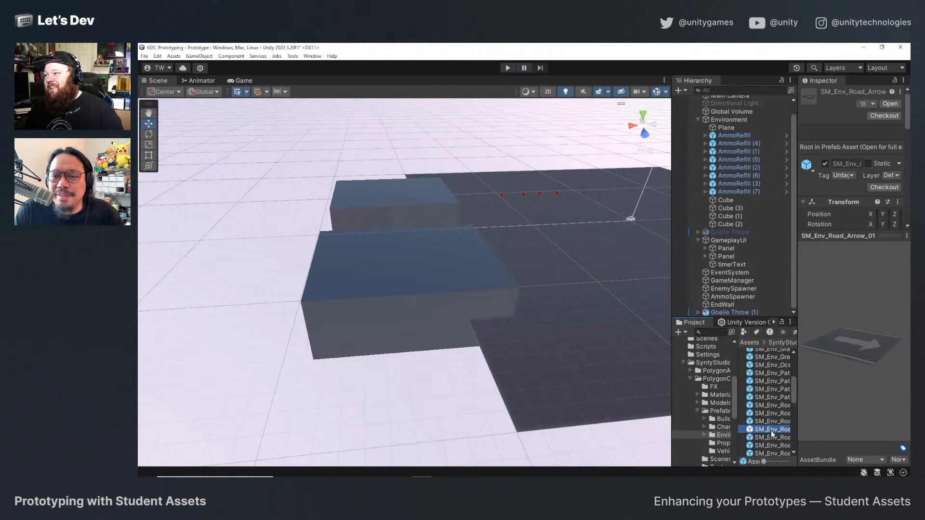
Place the SM_Env_Road_Arrow_01 prefab on the court floor and frame it in the Scene view.
left_click_drag(771, 433, 611, 241)
key("f")
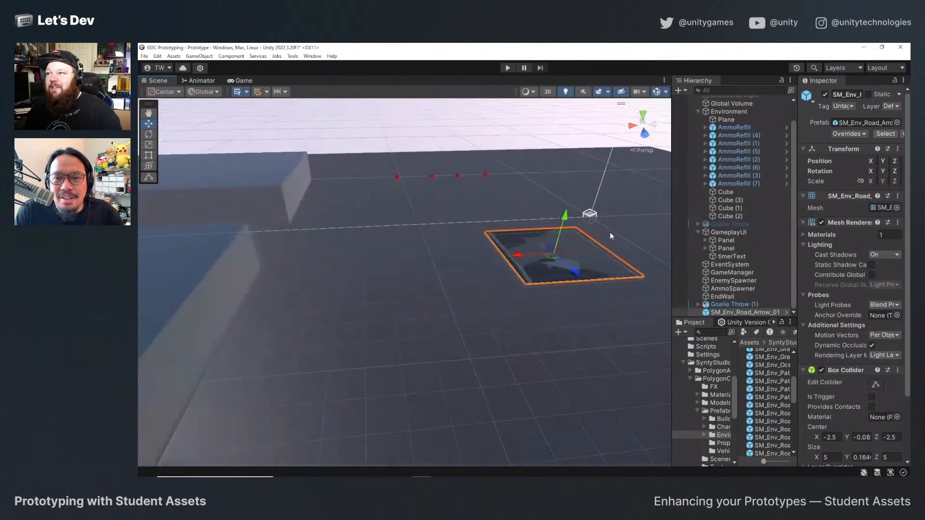
scroll(515, 305, "down", 3)
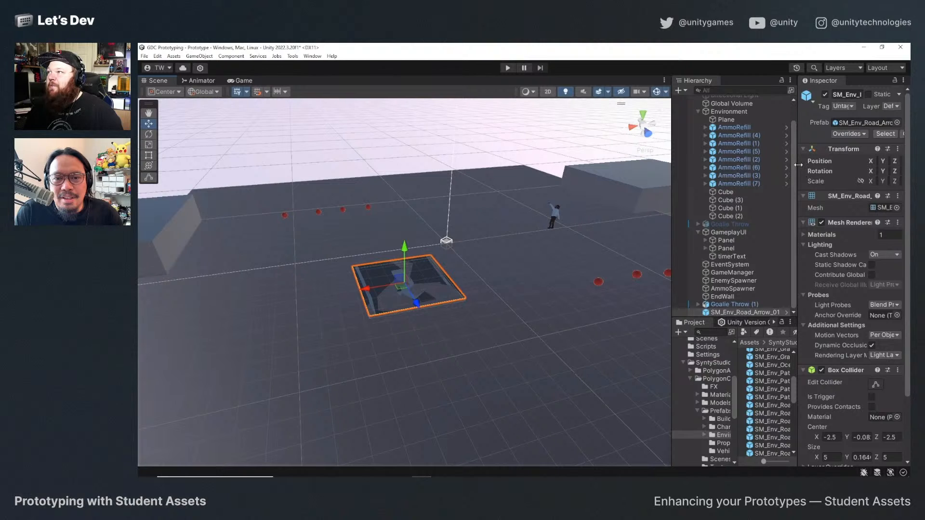
Widen the Inspector, raise the road arrow tile to about Y 0.34 and set its Y rotation to -90.
left_click_drag(798, 165, 736, 166)
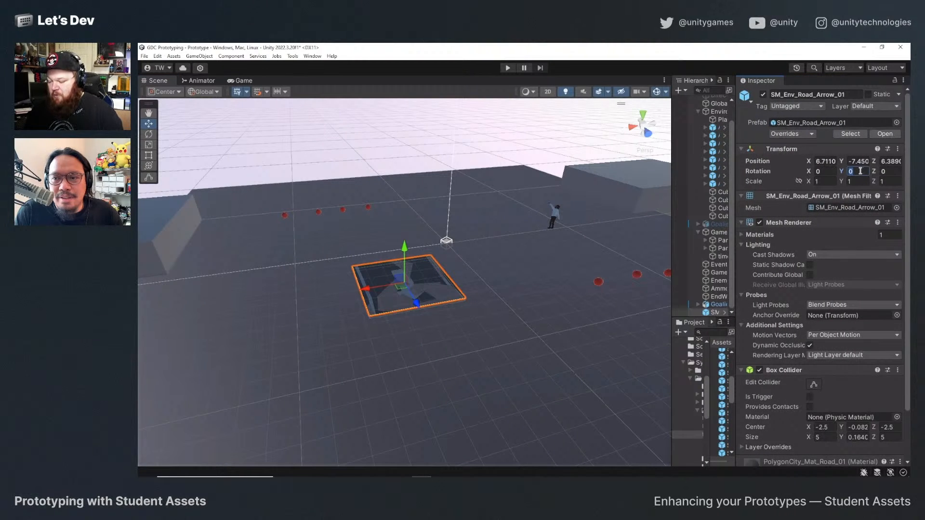
type("90")
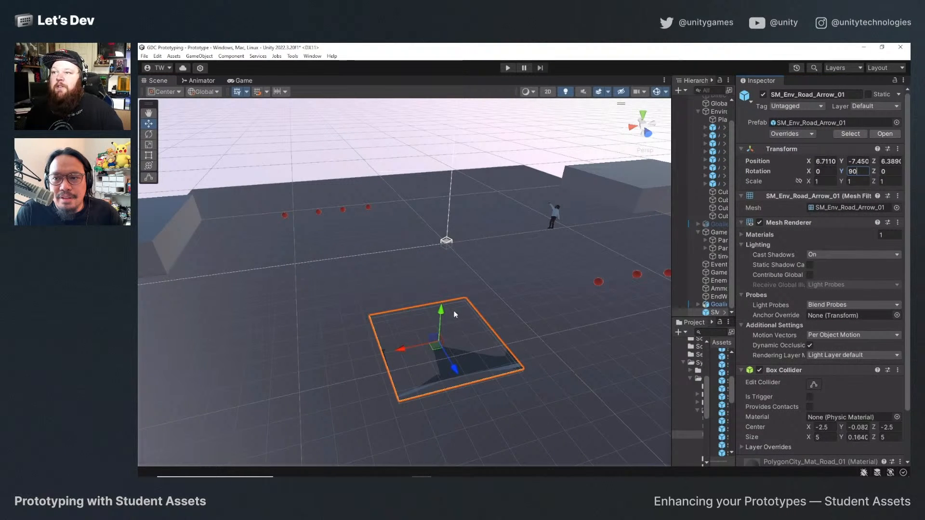
left_click_drag(443, 314, 442, 309)
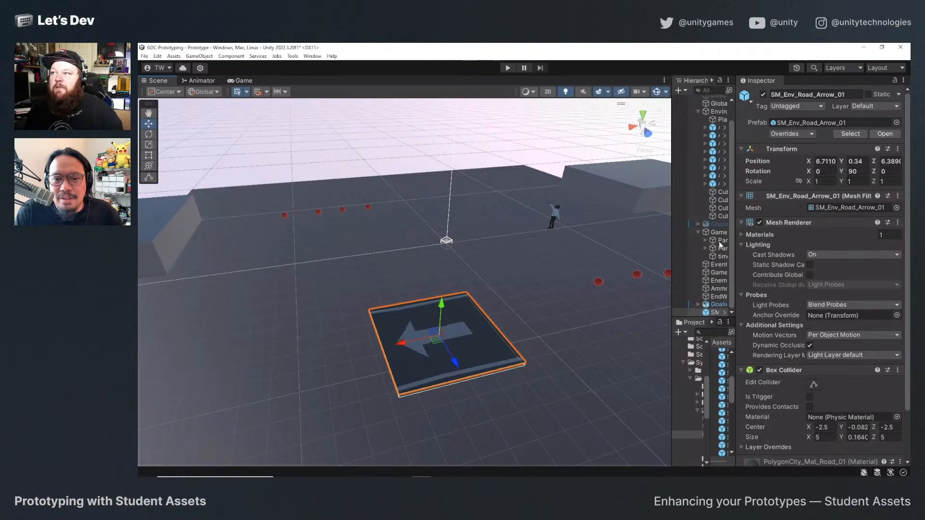
left_click(857, 172)
type("-90")
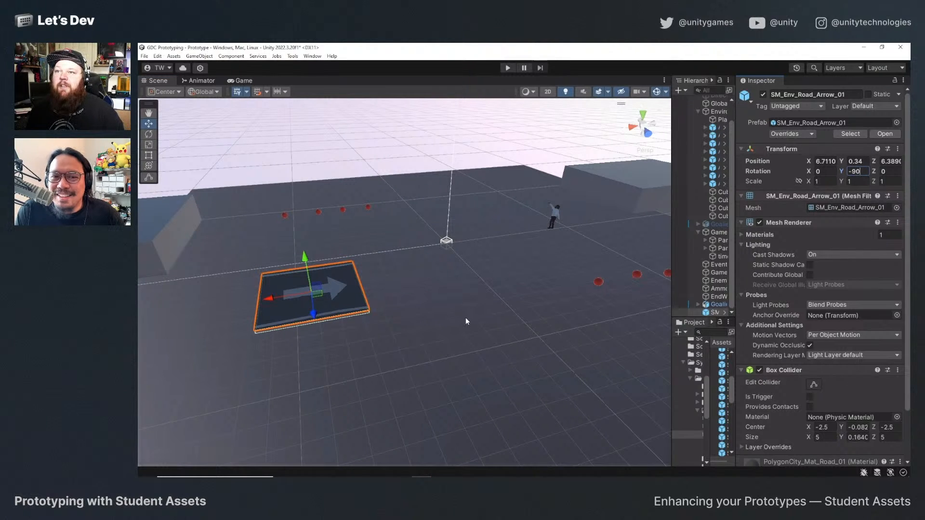
Move the road arrow tile to about X 9.45, Z 0 near the end blocks and check it in the Game view.
scroll(336, 290, "down", 3)
left_click_drag(315, 296, 277, 432)
left_click_drag(323, 315, 307, 282)
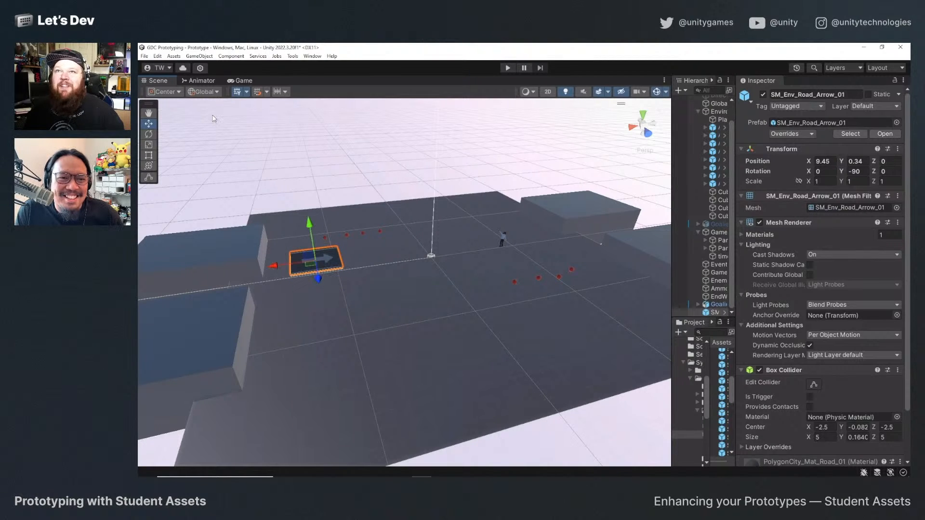
left_click(237, 80)
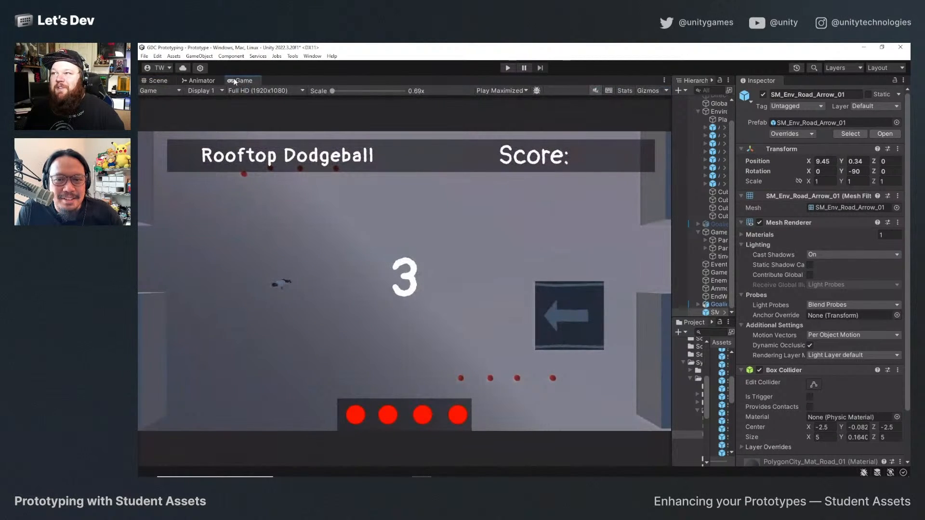
left_click(159, 80)
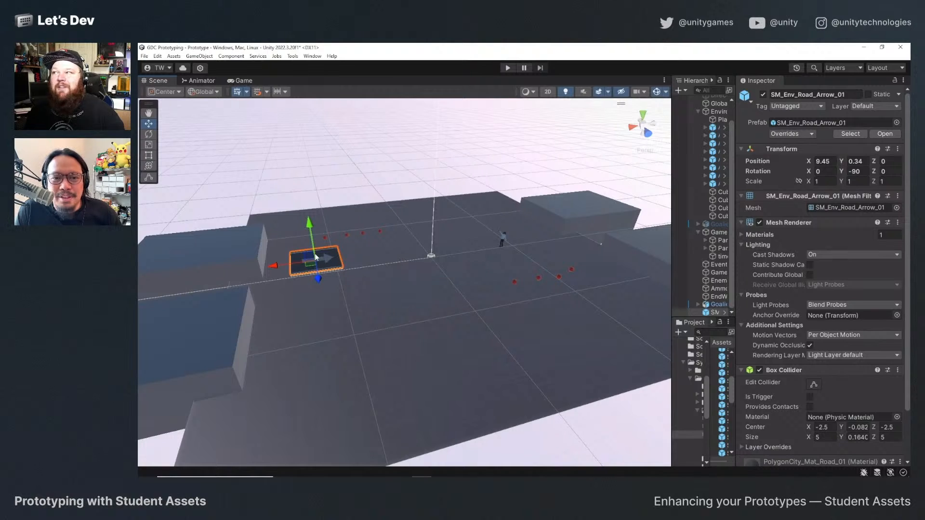
Remove the Box Collider component from the road arrow tile.
scroll(780, 317, "down", 3)
right_click(820, 316)
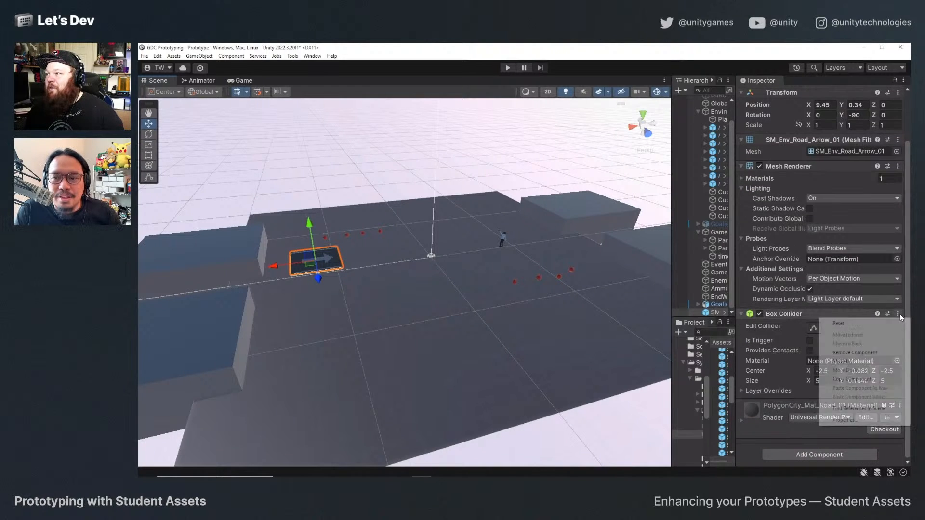
left_click(856, 353)
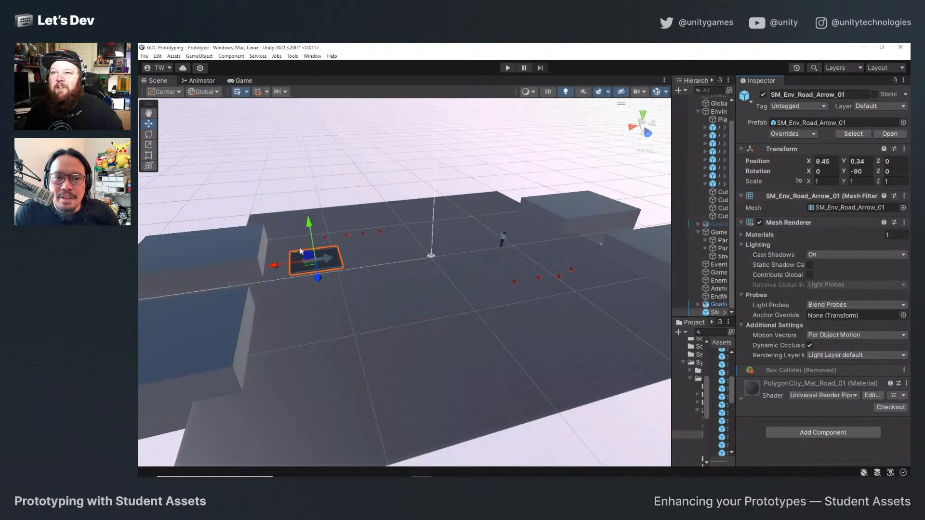
Lower the road arrow tile to about Y 0.19, inspect it up close and check it in the Game view.
left_click_drag(309, 225, 308, 227)
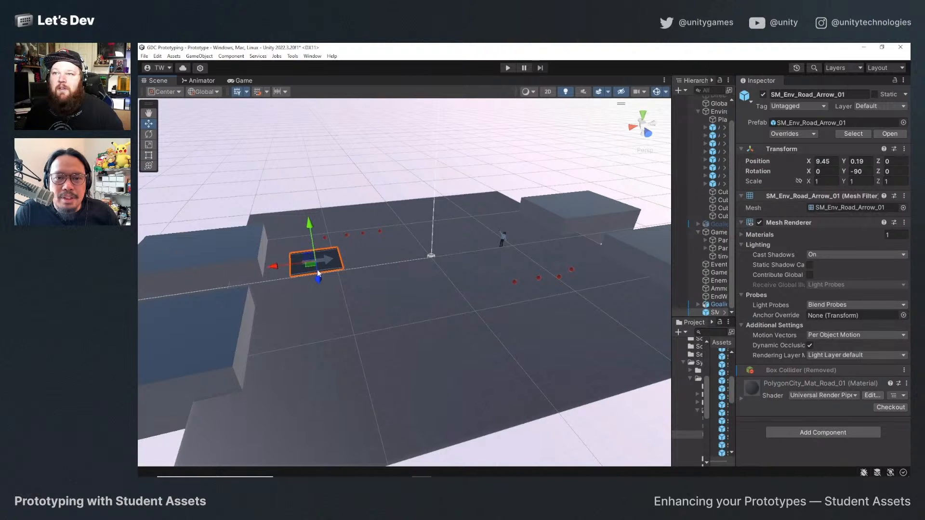
key("f")
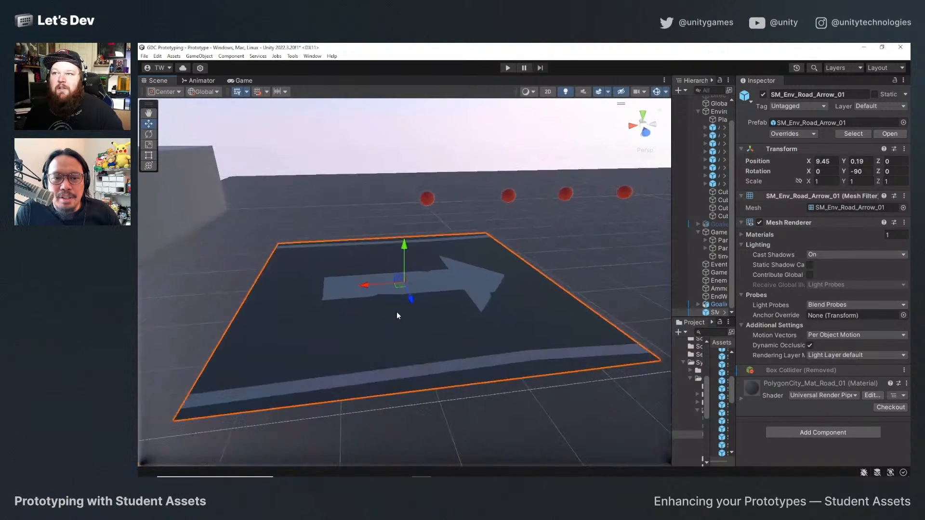
scroll(398, 313, "down", 3)
left_click_drag(399, 312, 373, 378, "alt")
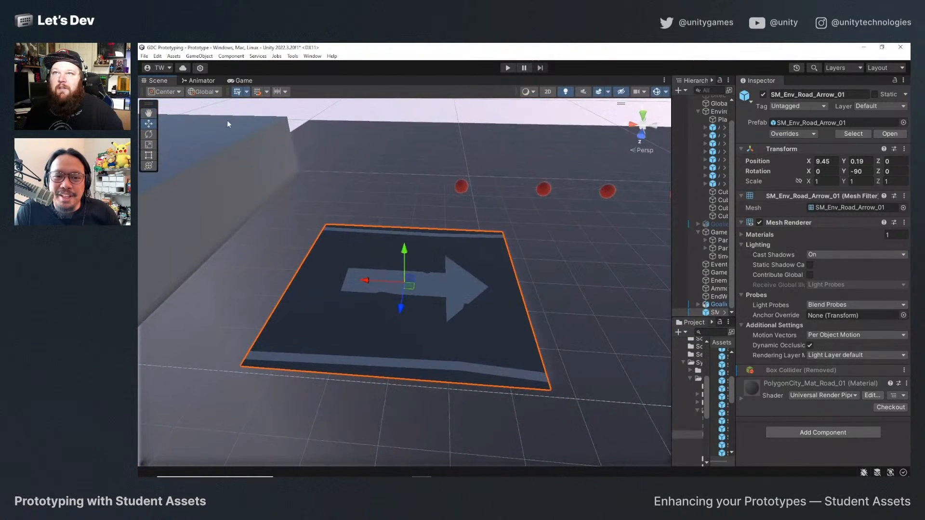
left_click(241, 80)
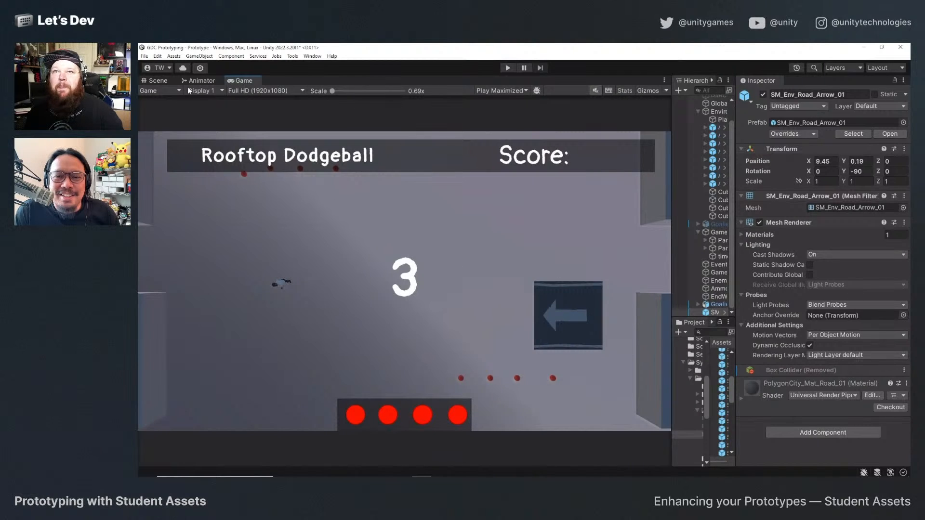
left_click(170, 82)
Shift the road arrow tile towards the end blocks to about X 11.1 and check it in the Game view.
left_click(413, 329)
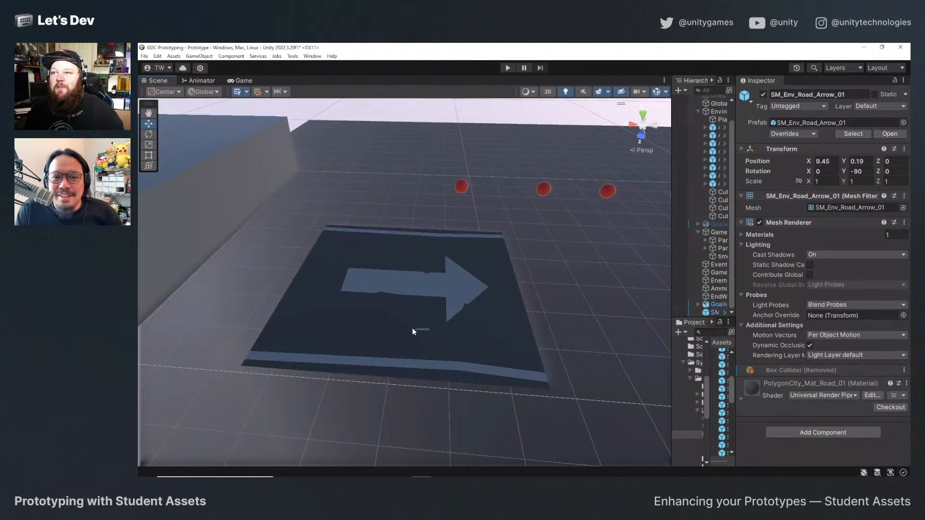
left_click(378, 294)
left_click_drag(365, 283, 294, 264)
scroll(343, 282, "down", 5)
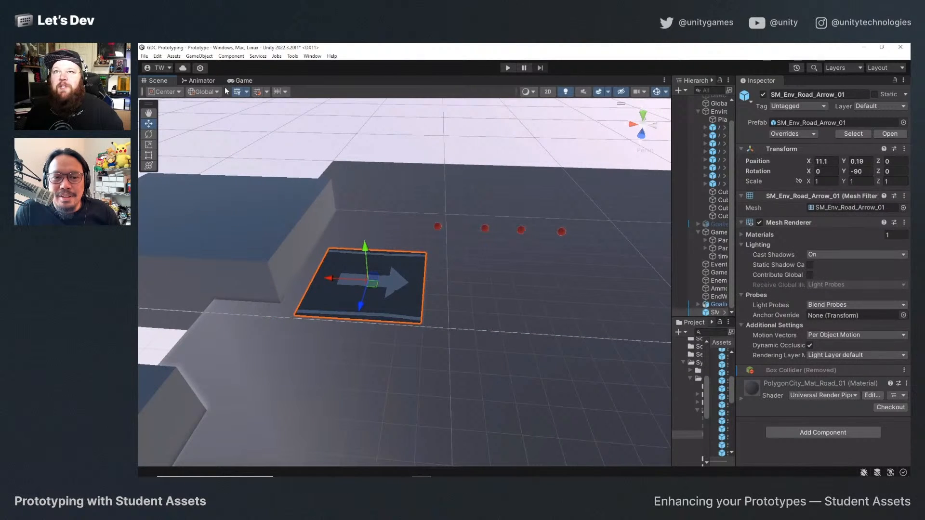
left_click(240, 81)
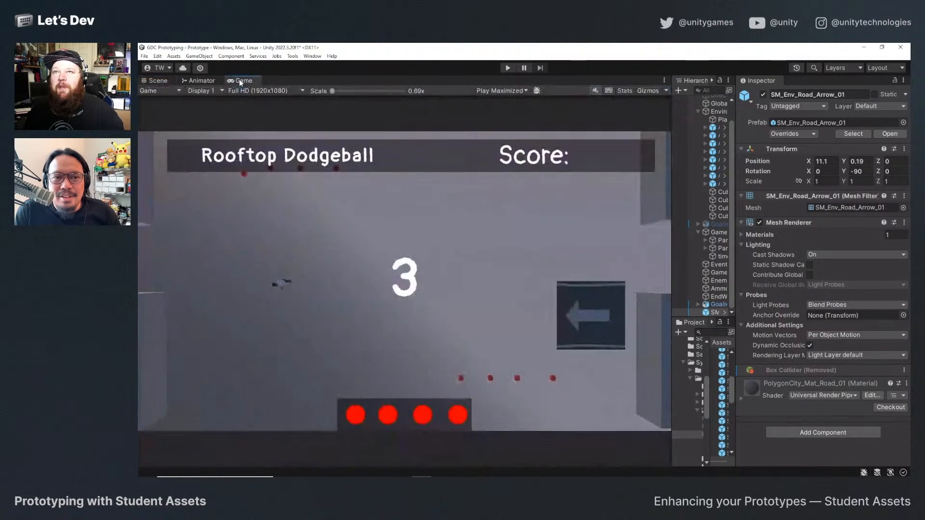
left_click(150, 82)
Align the road arrow tile with the court's centre line at about Z 2.42, using a top-down Scene view.
left_click_drag(361, 304, 342, 387)
scroll(380, 321, "down", 5)
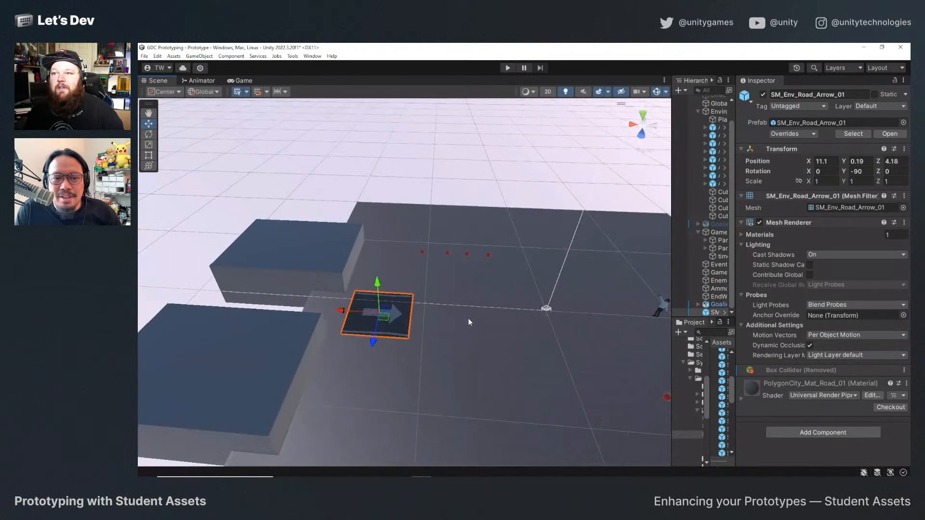
left_click(643, 116)
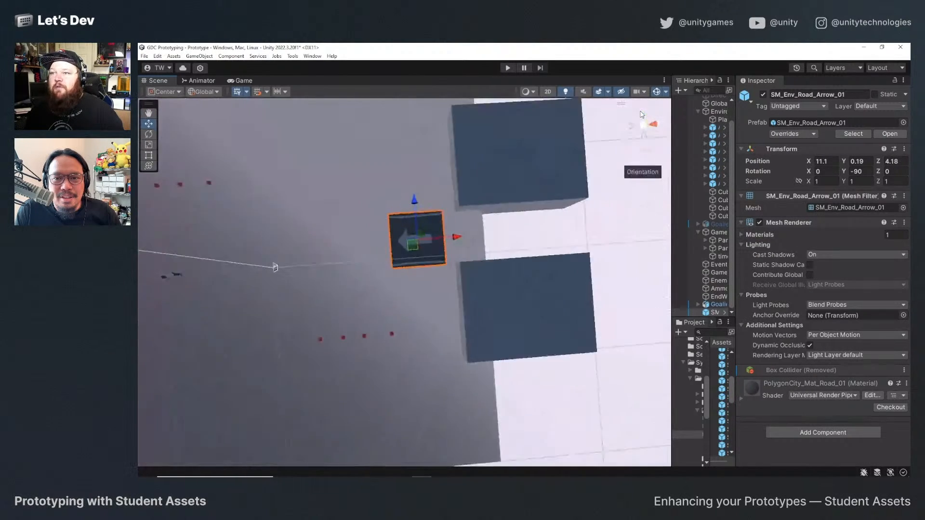
scroll(419, 270, "down", 2)
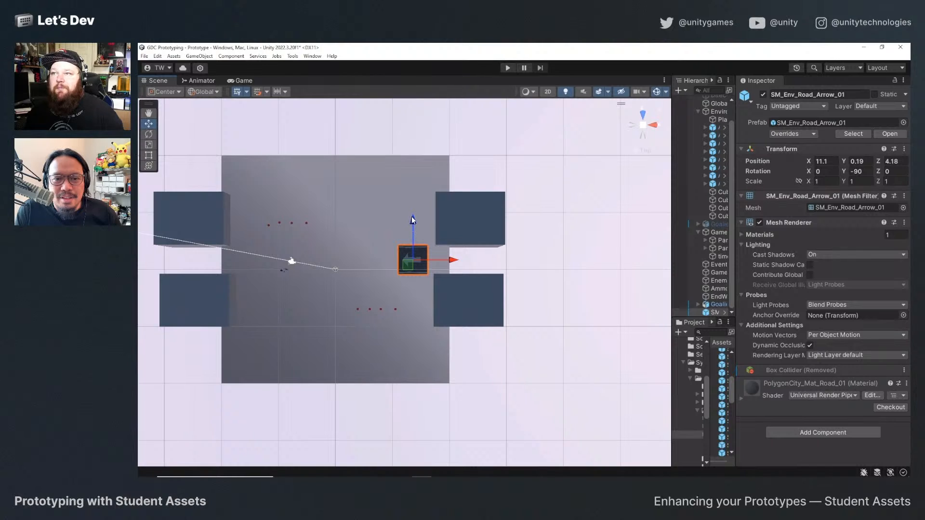
left_click_drag(418, 219, 417, 226)
Duplicate the road arrow tile, move the copy to the opposite end of the court and set its Y rotation to 90.
key("ctrl+d")
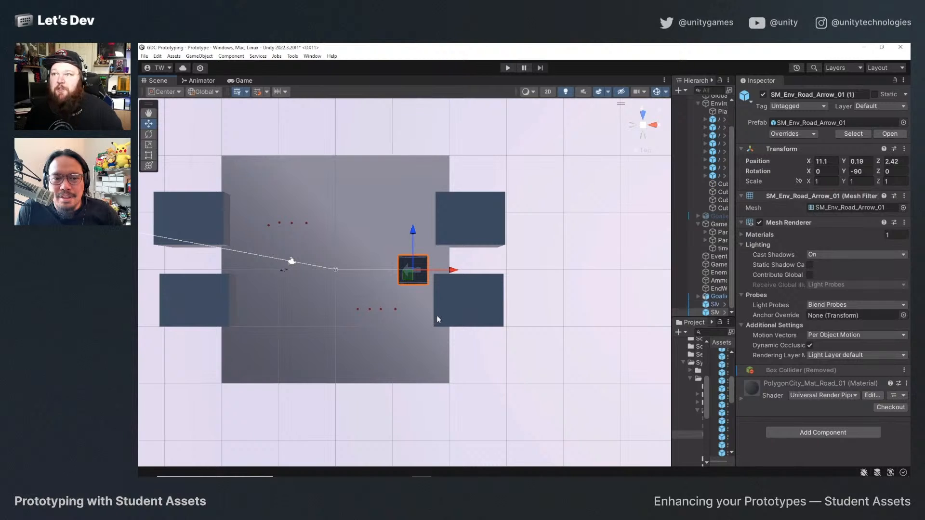
left_click_drag(452, 270, 296, 274)
left_click(857, 172)
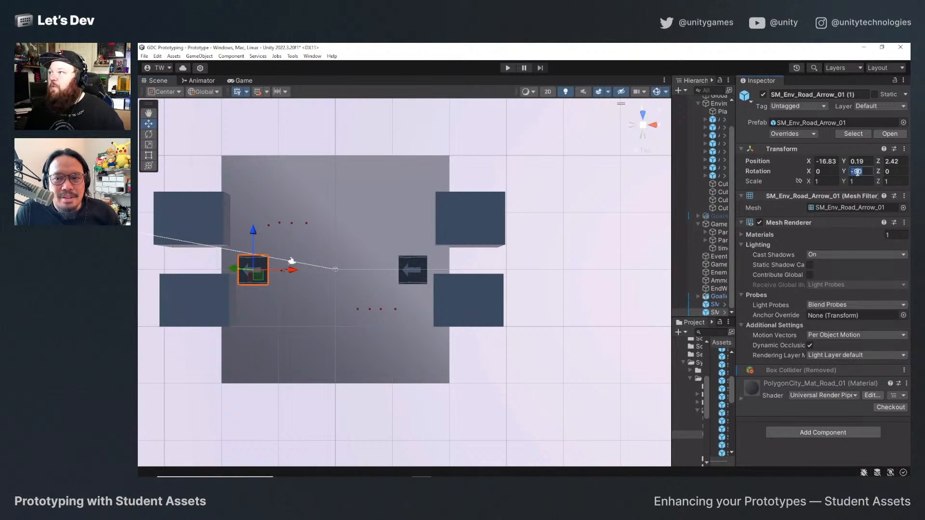
type("90")
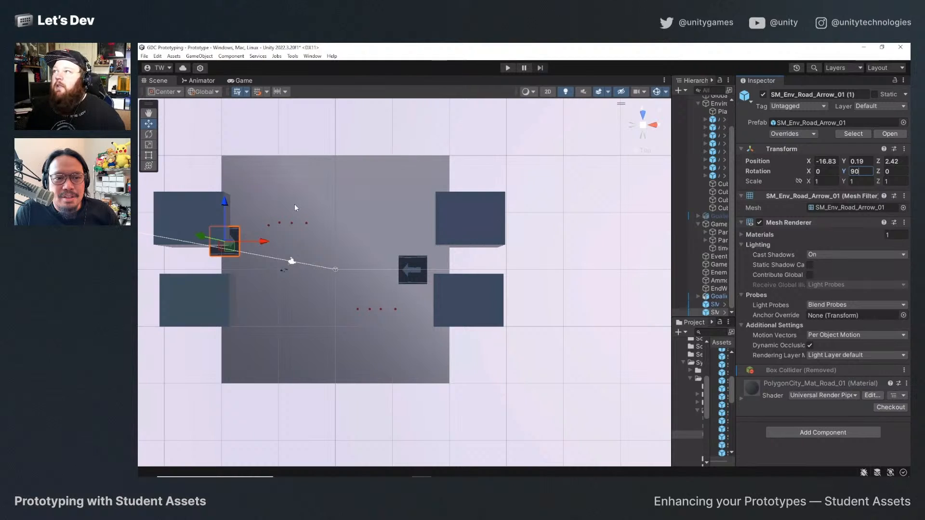
Align the copied arrow tile opposite the first at about X -11.07, Z -2.56, checking the layout in the Game view.
left_click_drag(224, 211, 227, 235)
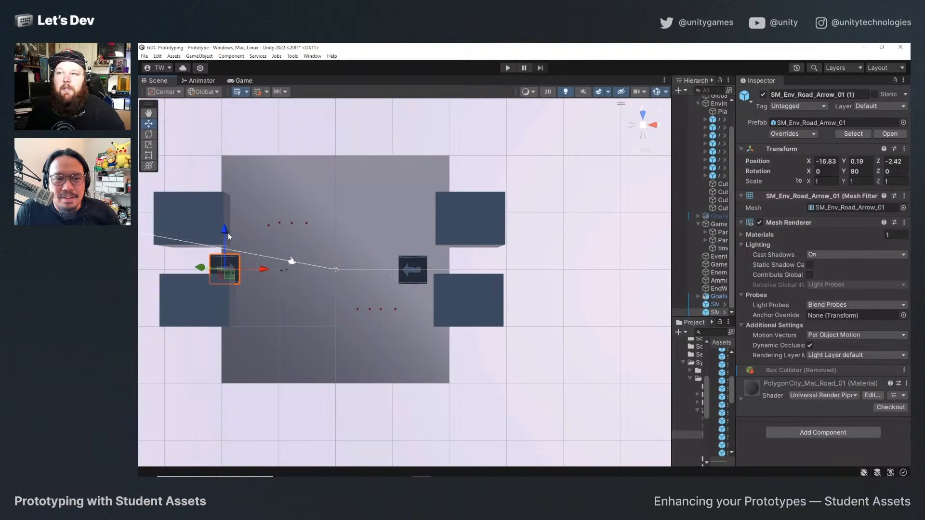
left_click_drag(265, 273, 258, 233)
left_click(241, 81)
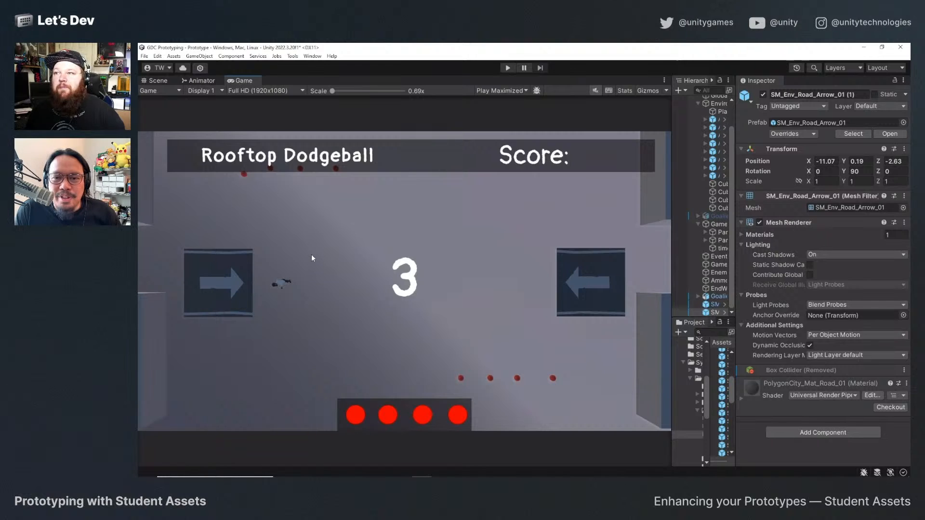
left_click(163, 80)
left_click_drag(257, 233, 257, 230)
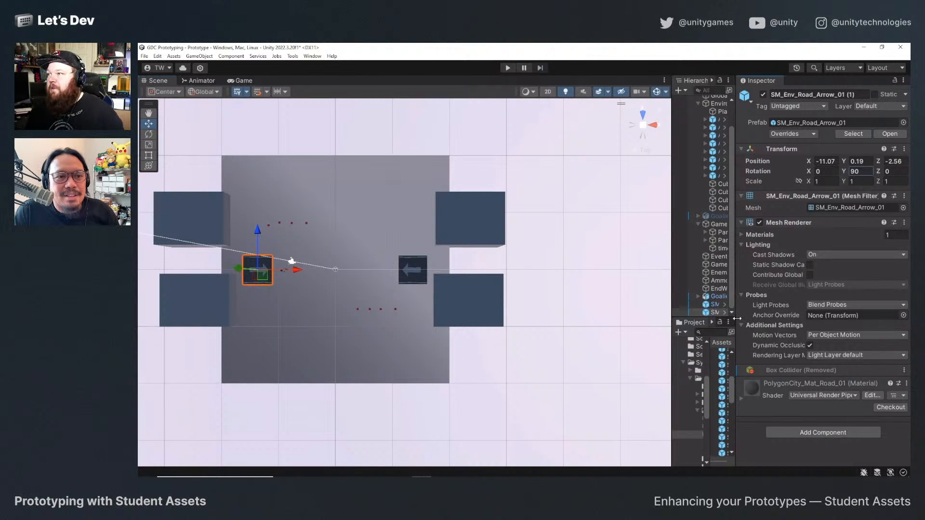
Dock the Project window beneath the Scene view and adjust the widths of the Hierarchy and Inspector.
left_click_drag(736, 320, 864, 322)
left_click(776, 366)
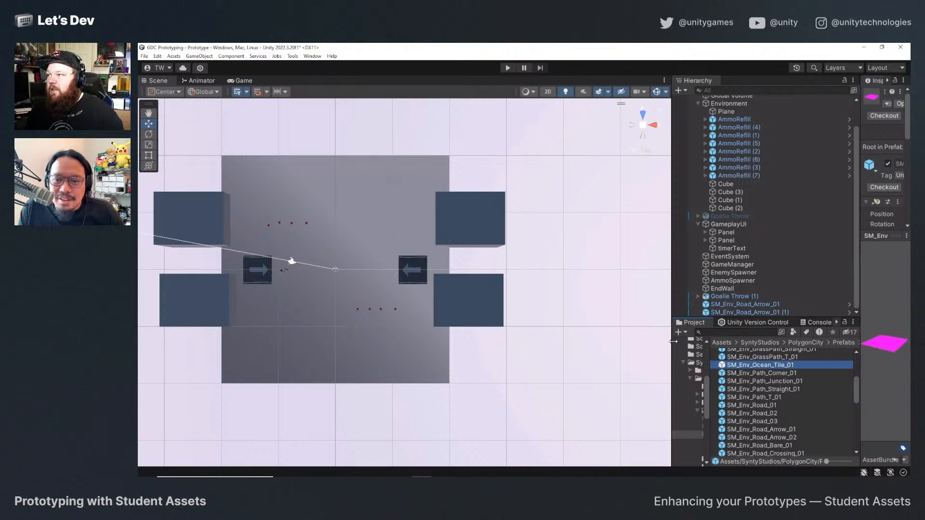
left_click_drag(692, 323, 477, 274)
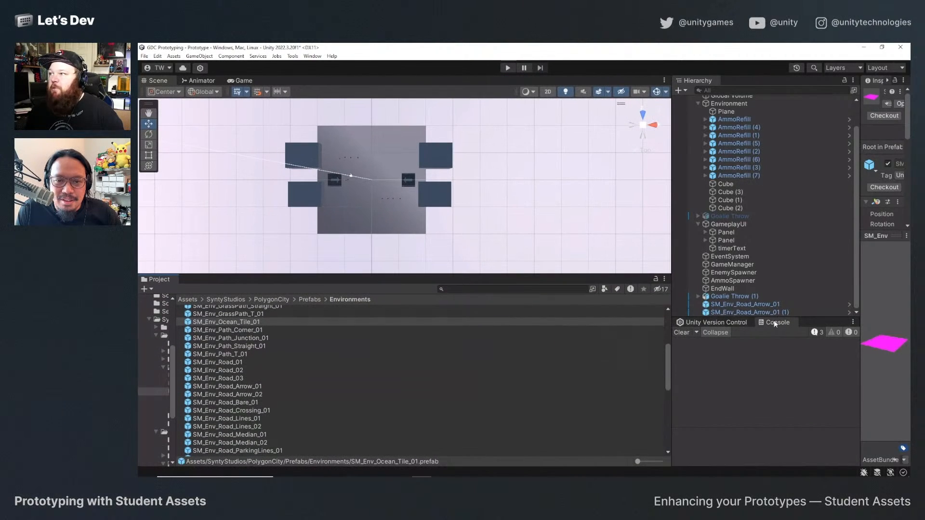
left_click_drag(858, 301, 802, 312)
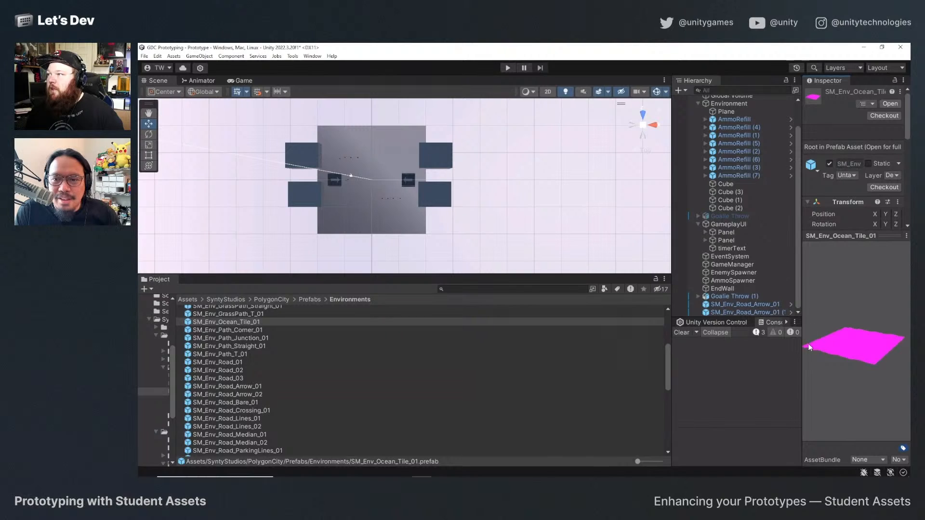
Preview the path and road prefabs from SM_Env_Path_Corner_01 to SM_Env_Road_Median_01, ending on SM_Env_Road_Crossing_01.
left_click(230, 332)
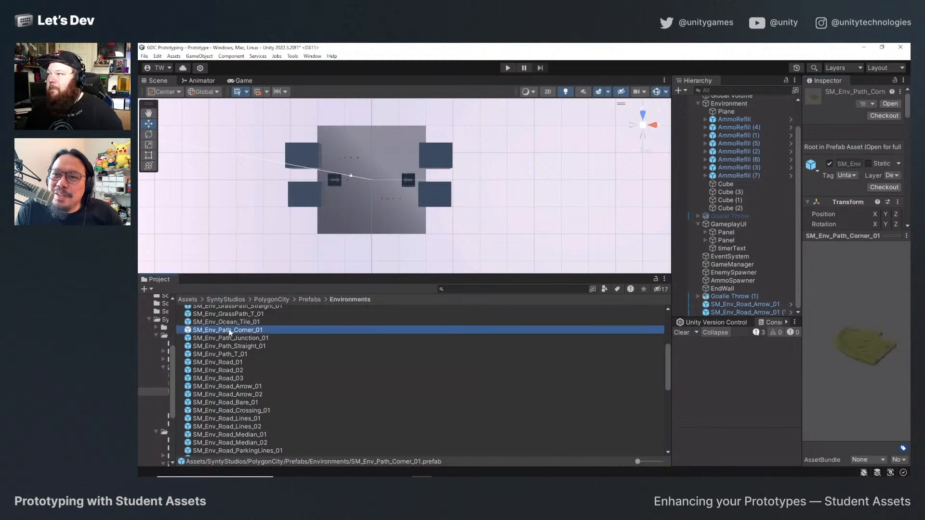
key("Down")
key("Down")
key("Down")
key("Down")
key("Down")
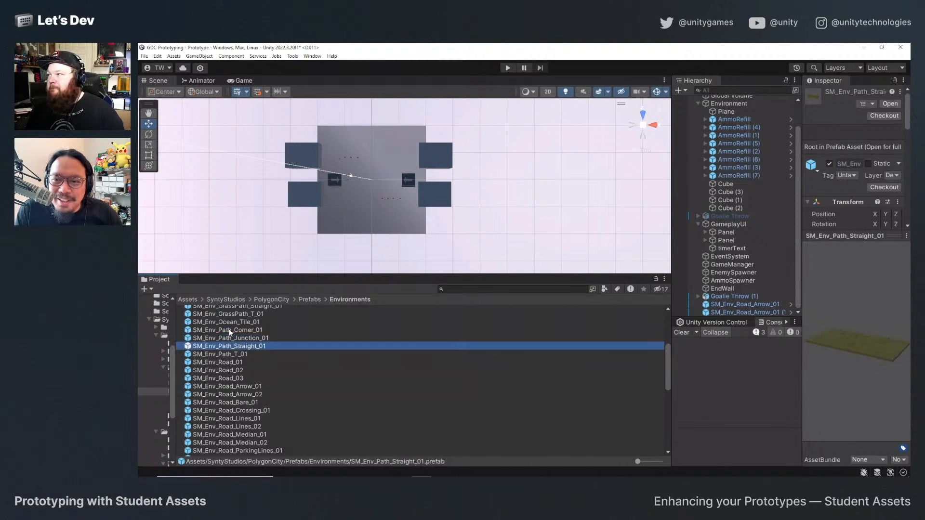
key("Down")
key("Down")
key("Down")
key("Down")
key("Down")
key("Down")
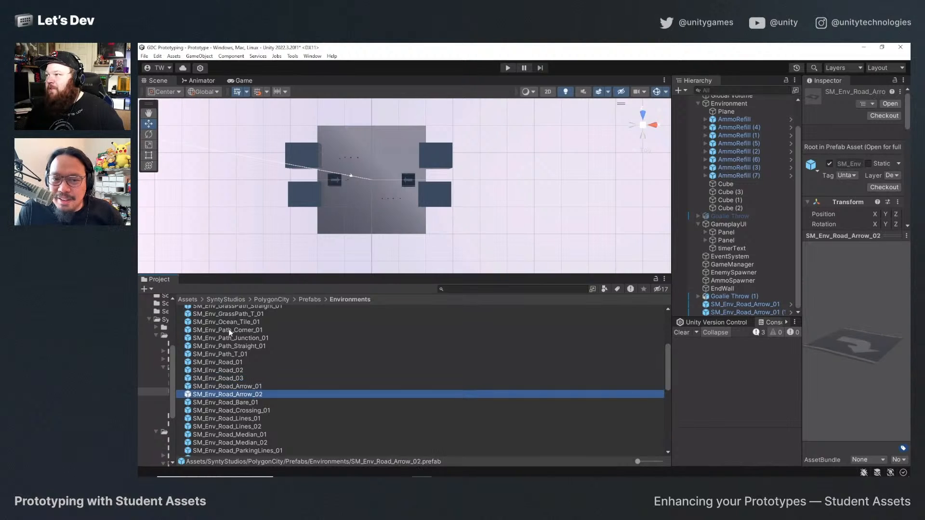
key("Down")
key("Down")
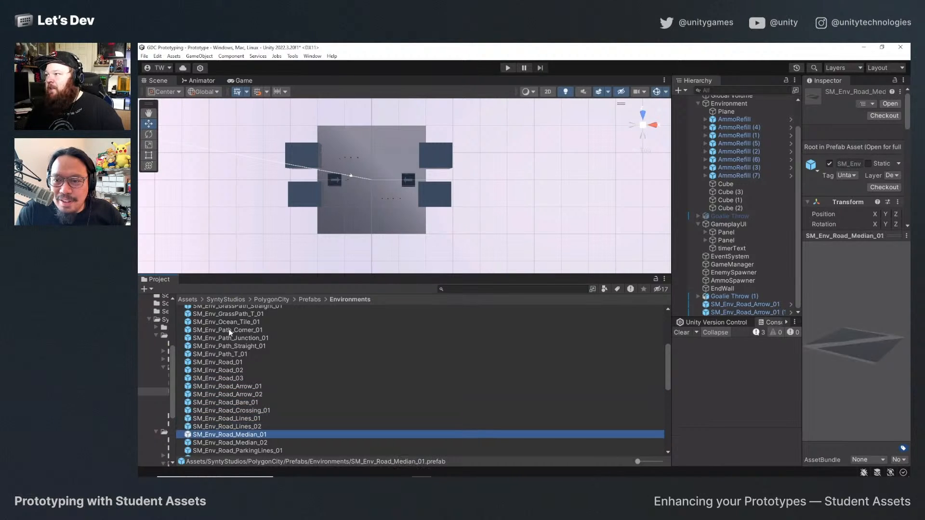
key("Up")
key("Up")
key("Up")
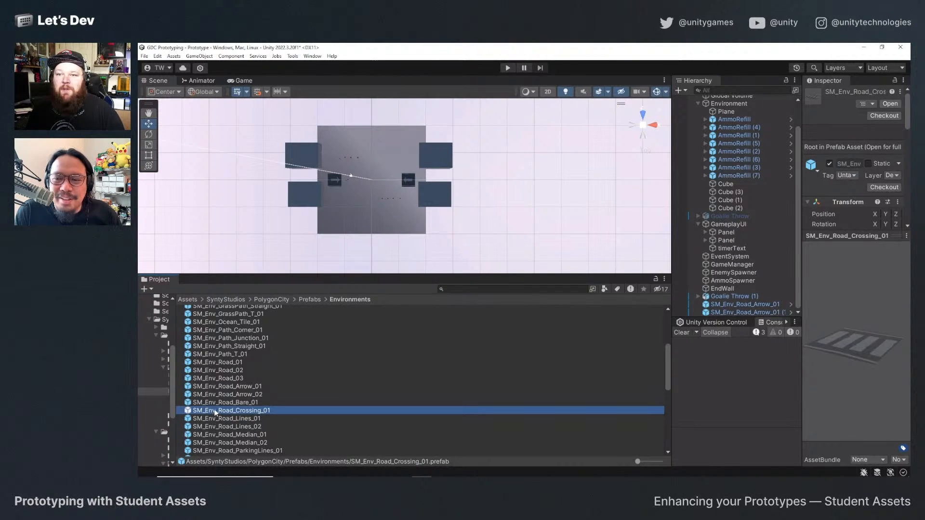
Place the SM_Env_Road_Crossing_01 prefab in the scene and reset its position to the origin.
left_click_drag(215, 413, 369, 200)
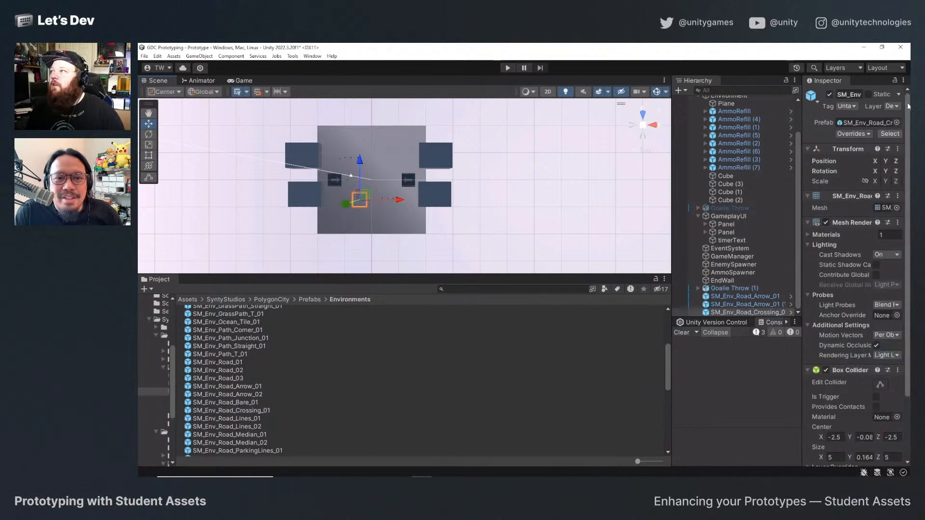
left_click_drag(802, 163, 698, 162)
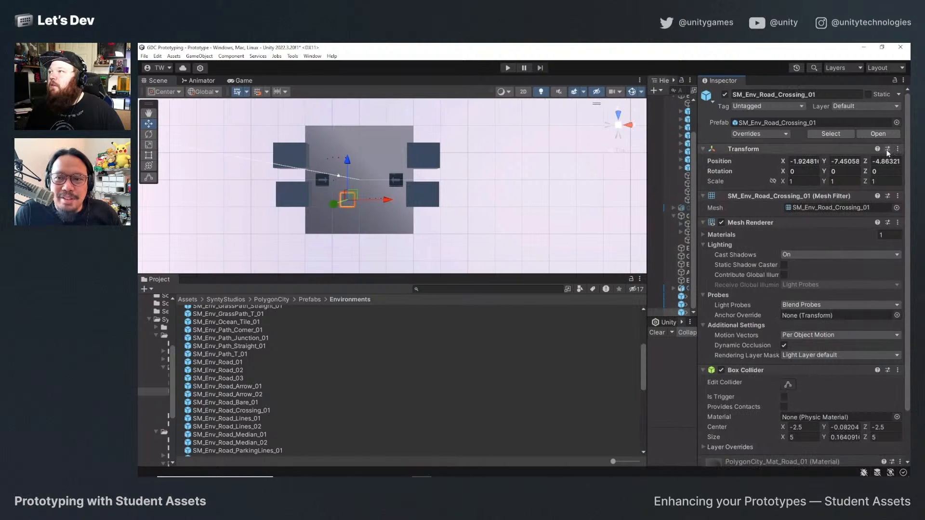
left_click(898, 149)
mouse_move(872, 233)
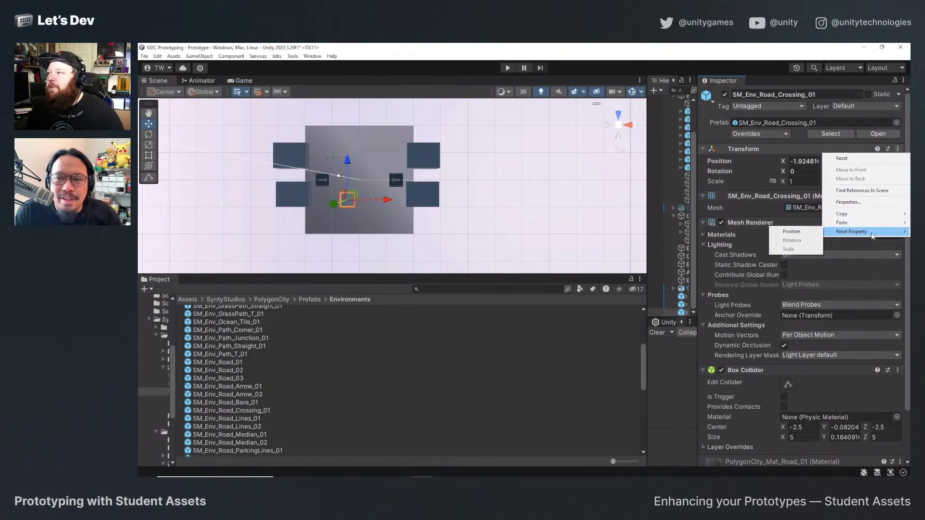
left_click(791, 232)
key("f")
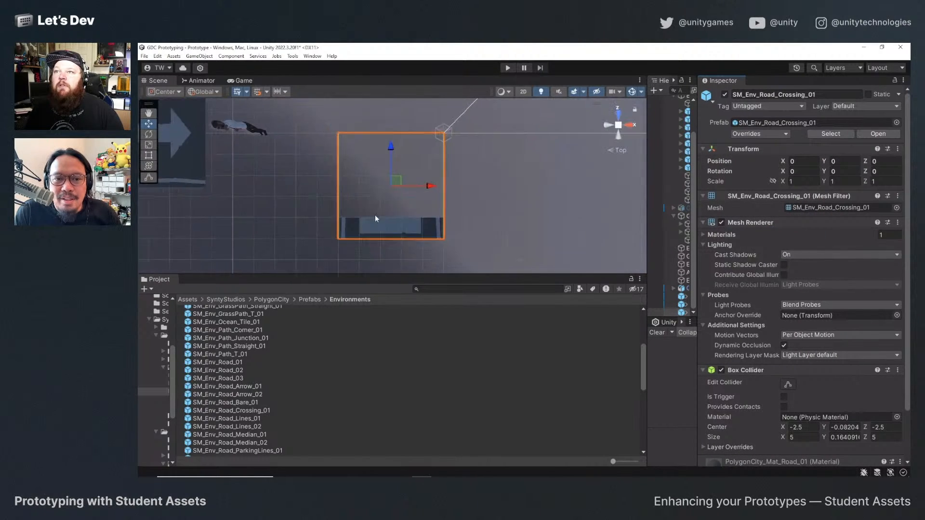
Raise the crossing tile above the court floor to about Y 0.51 and remove its Box Collider.
left_click_drag(376, 219, 391, 153, "alt")
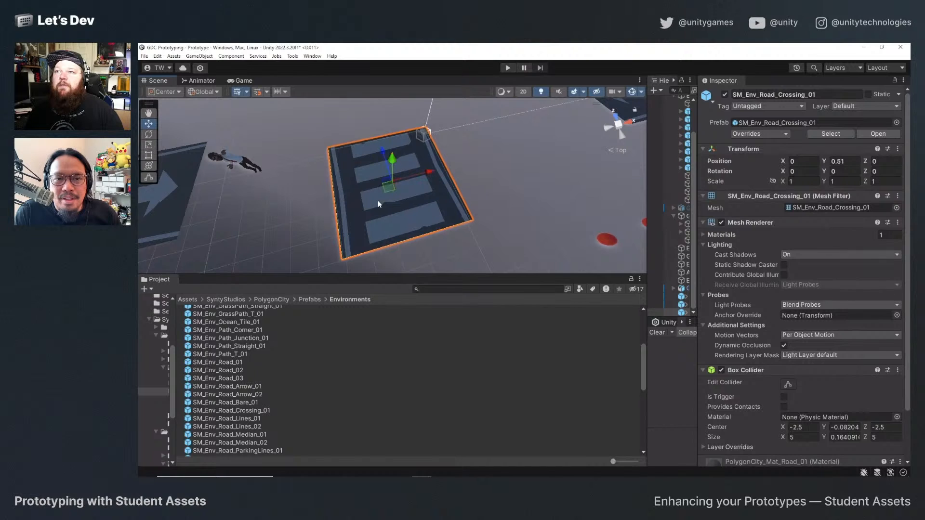
left_click_drag(377, 200, 461, 179, "alt")
scroll(813, 293, "down", 3)
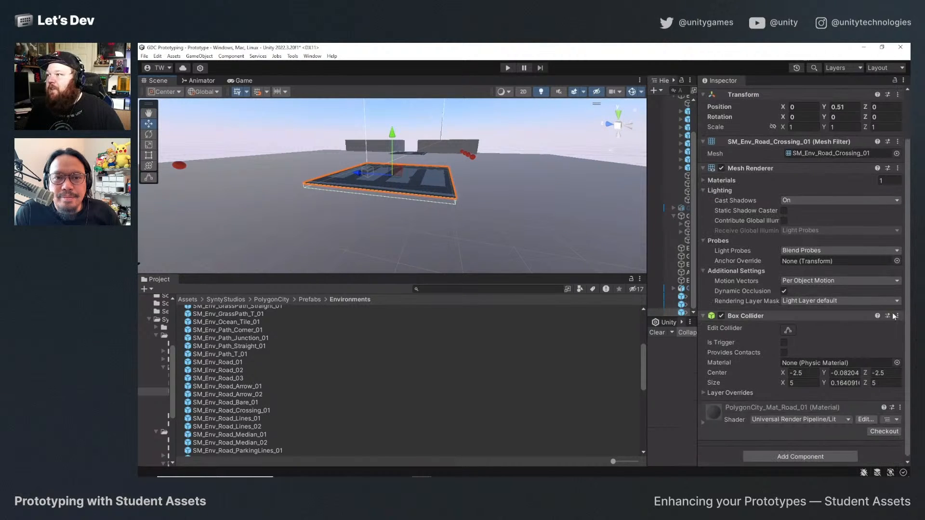
left_click(898, 314)
left_click(853, 355)
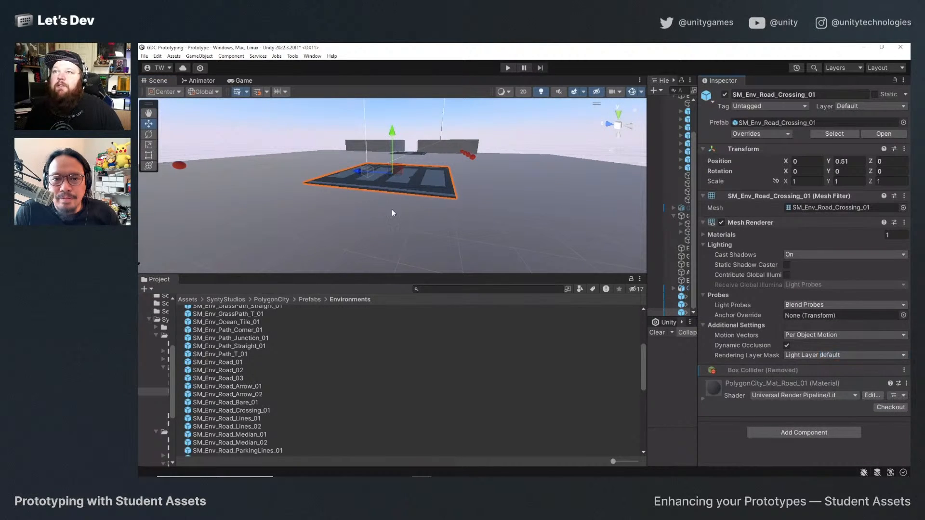
Try stretching the crossing tile to a Z scale of about 8.05, check it in the Game view and undo the scaling.
left_click_drag(392, 209, 427, 180, "alt")
scroll(418, 190, "down", 2)
key("r")
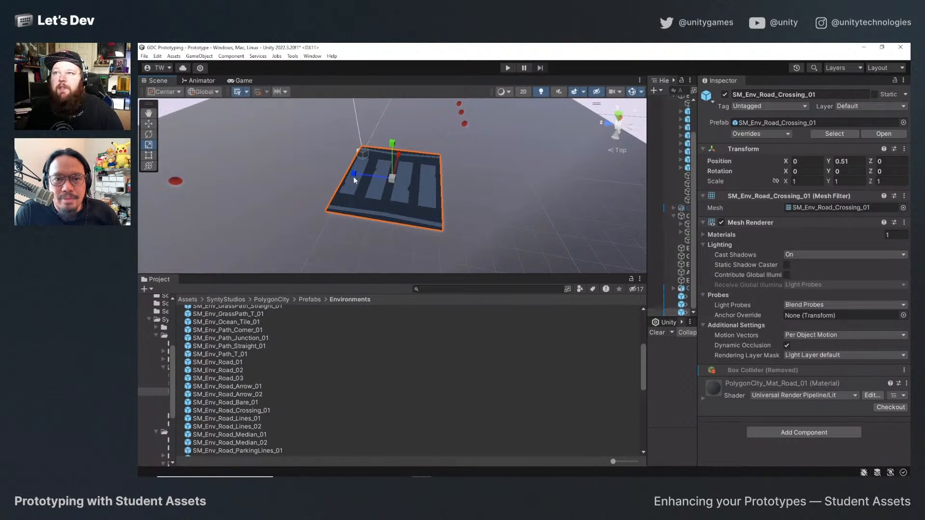
left_click_drag(353, 177, 841, 121)
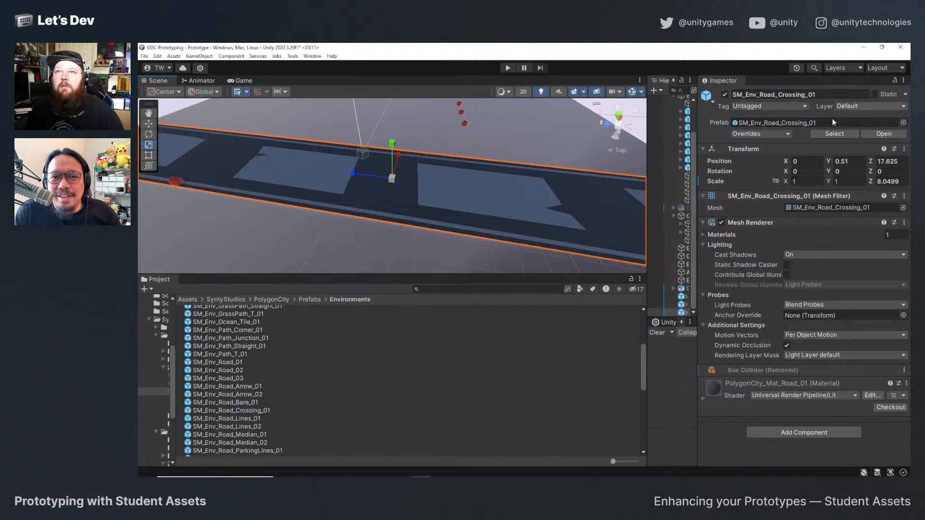
left_click(245, 81)
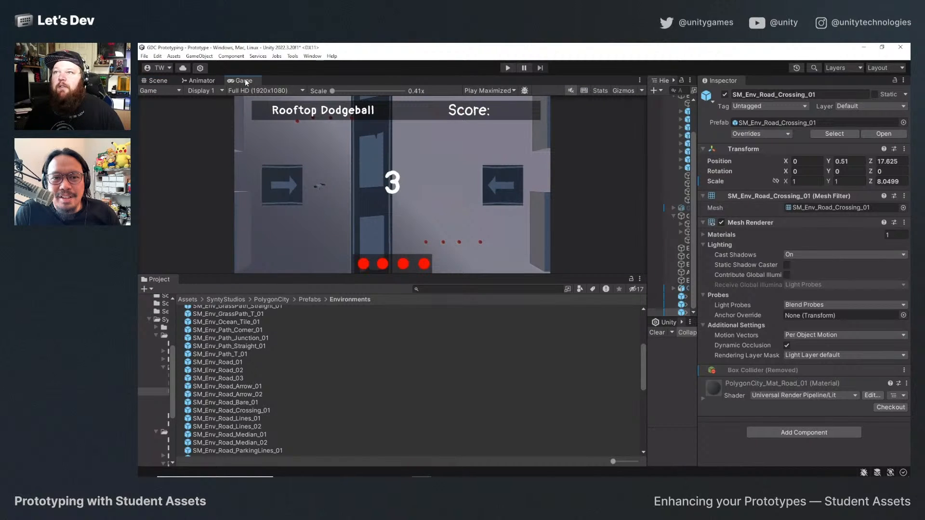
left_click(158, 80)
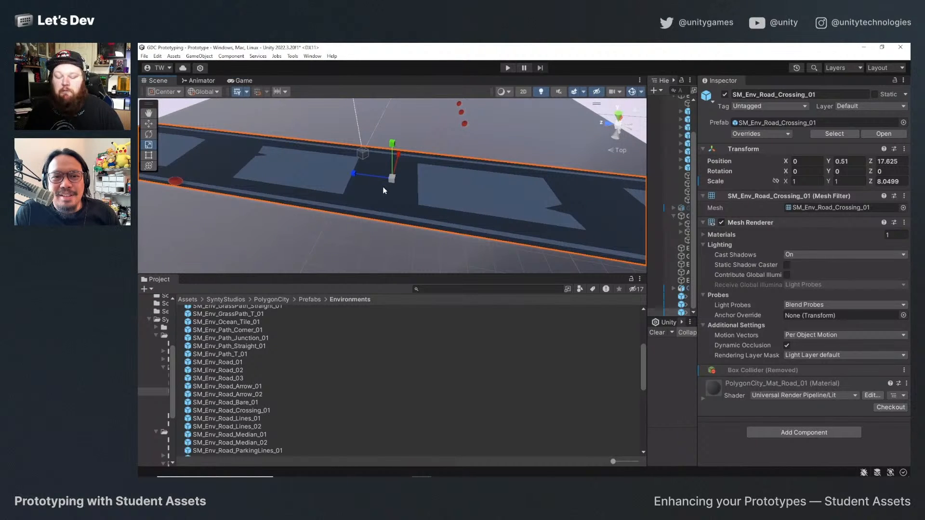
key("ctrl+z")
Duplicate the crossing tile and vertex-snap the copy flush beside the original at Z 5.
left_click_drag(383, 188, 417, 193, "alt")
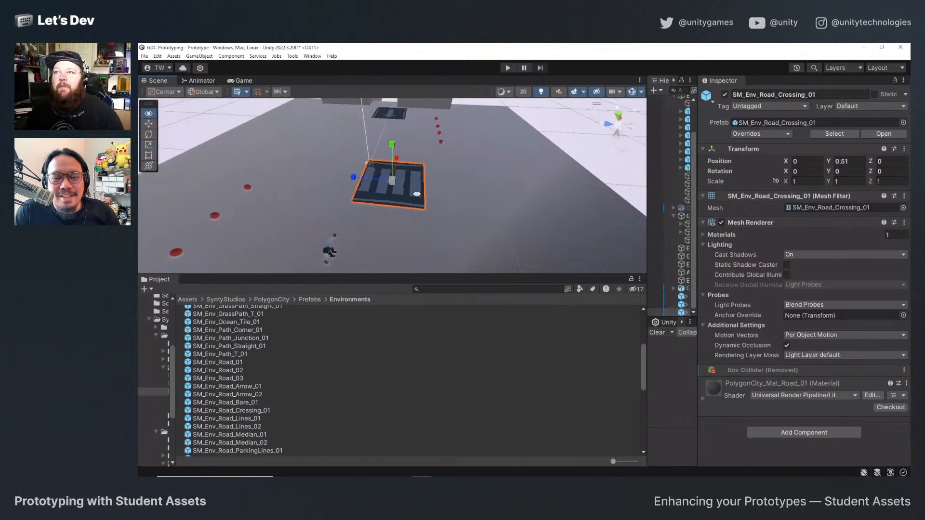
key("f")
key("ctrl+d")
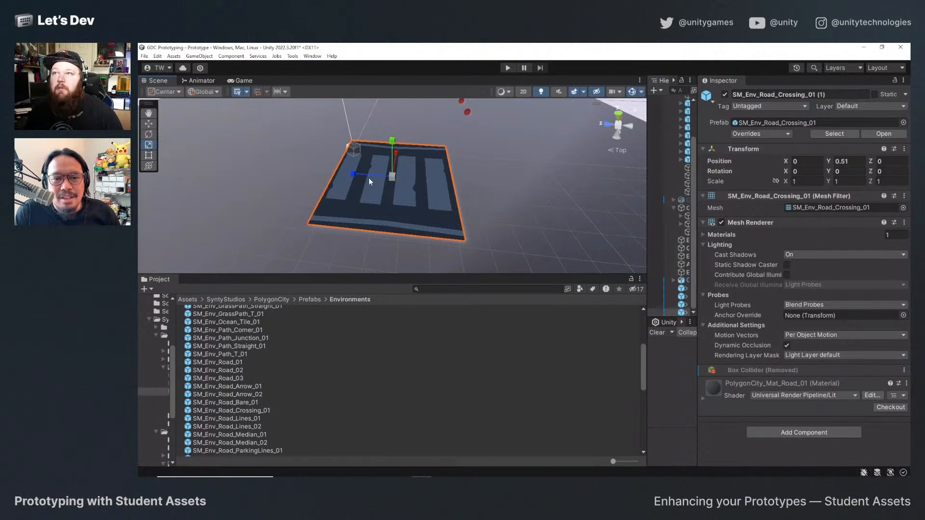
key("w")
left_click_drag(354, 172, 245, 150)
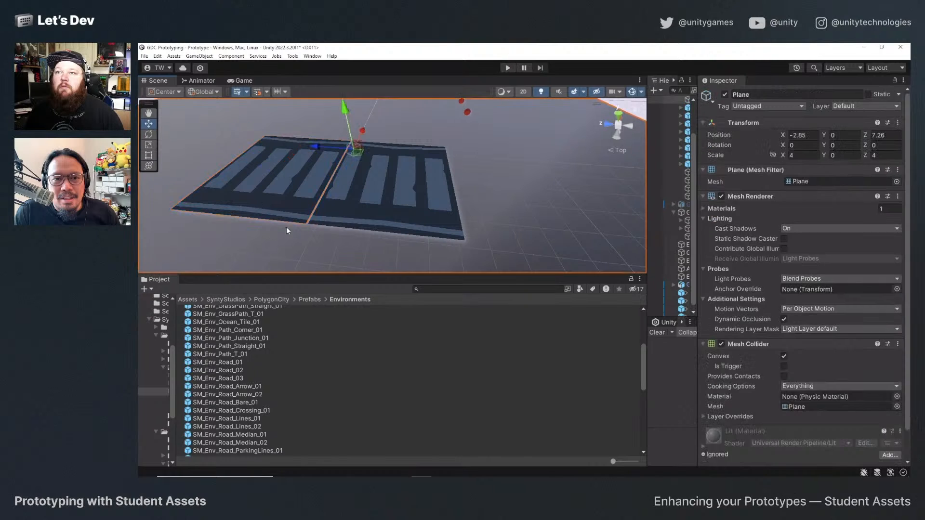
left_click_drag(332, 221, 378, 210, "alt")
key("v")
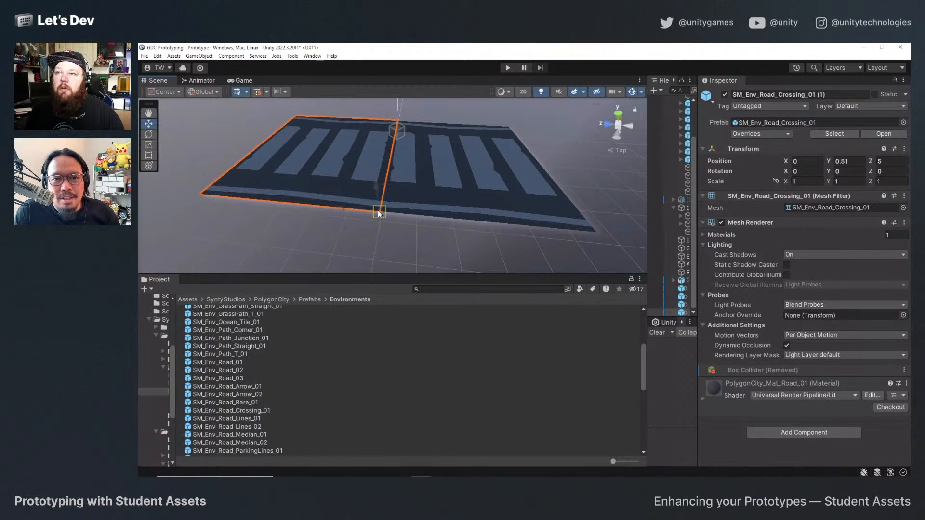
left_click(383, 246)
Duplicate the second crossing tile and snap the copy onto the end of the row at Z 10.
scroll(455, 207, "down", 6)
left_click(344, 182)
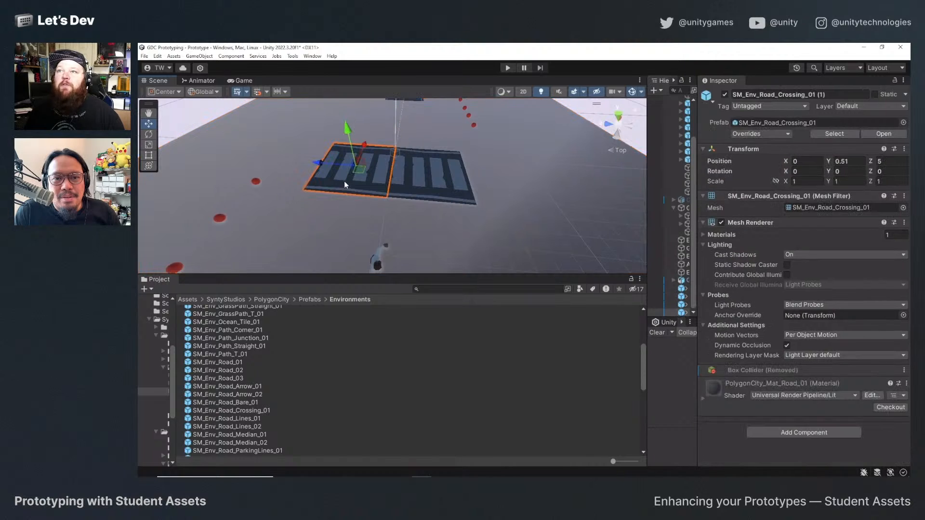
key("ctrl+d")
left_click_drag(311, 161, 256, 167)
key("f")
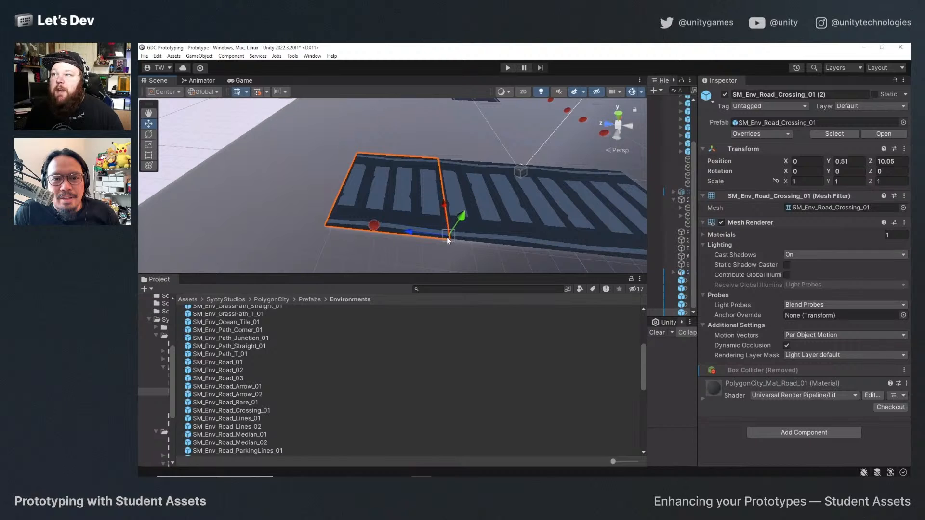
left_click(418, 216)
left_click(418, 216)
Add a fourth crossing tile by duplicating the end one and snapping the copy in place at Z 15.
key("ctrl+d")
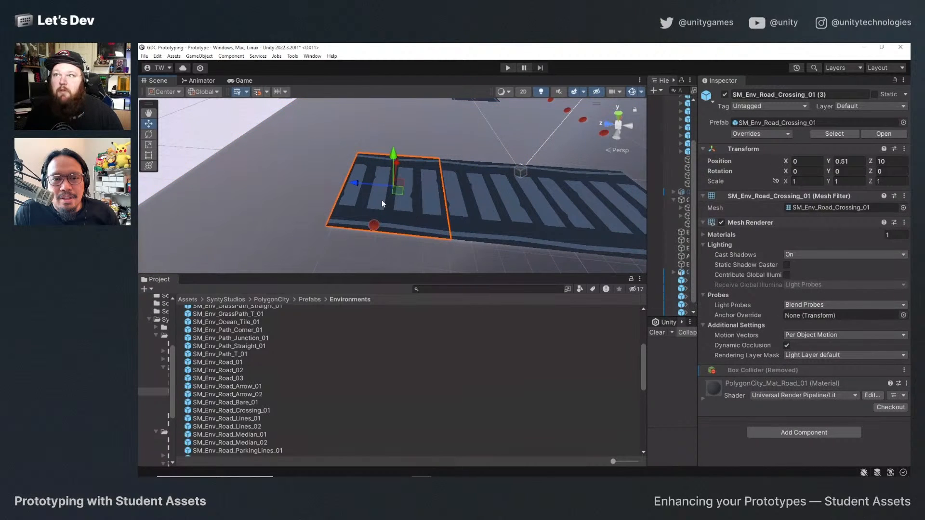
left_click_drag(354, 182, 323, 227)
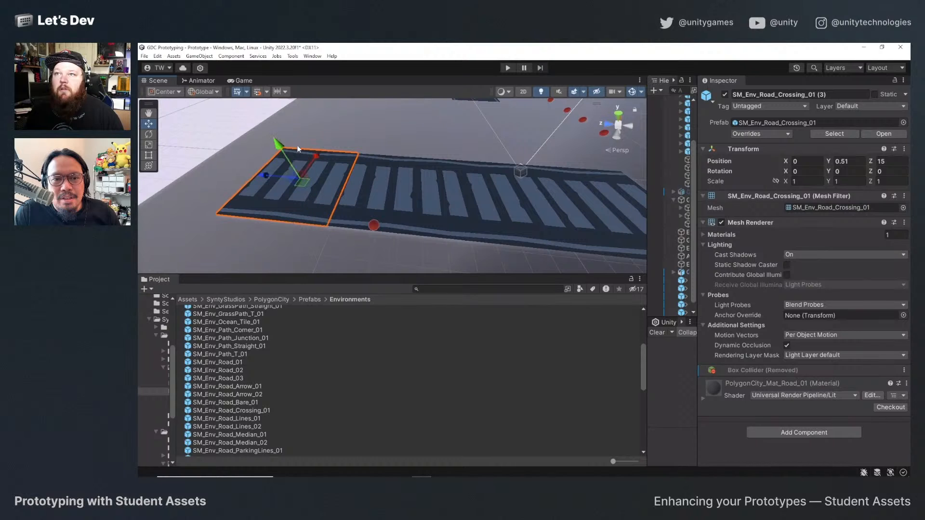
left_click(309, 136)
scroll(474, 214, "down", 6)
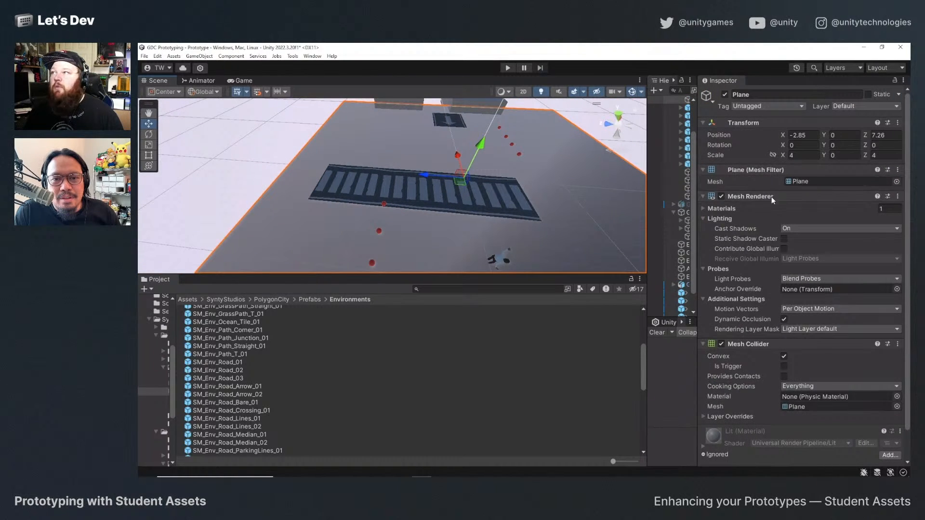
Duplicate all four crossing tiles together and snap the copies onto the opposite end of the row.
left_click_drag(695, 215, 796, 219)
scroll(739, 240, "down", 1)
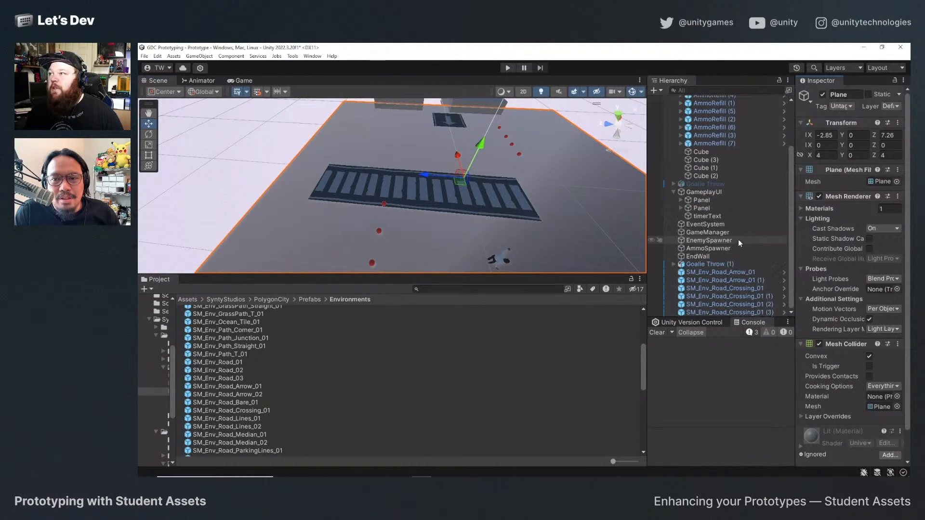
left_click(746, 289)
left_click(746, 312, "shift")
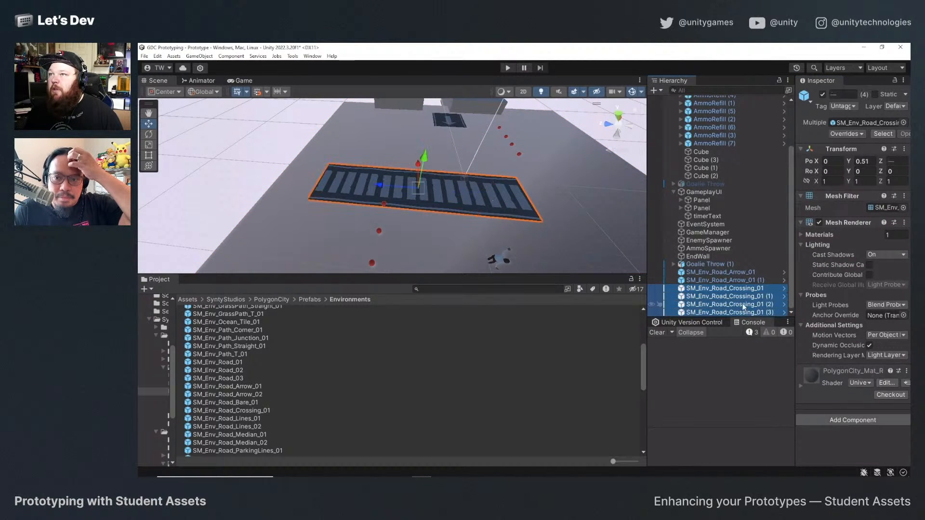
key("ctrl+d")
left_click_drag(378, 186, 611, 177)
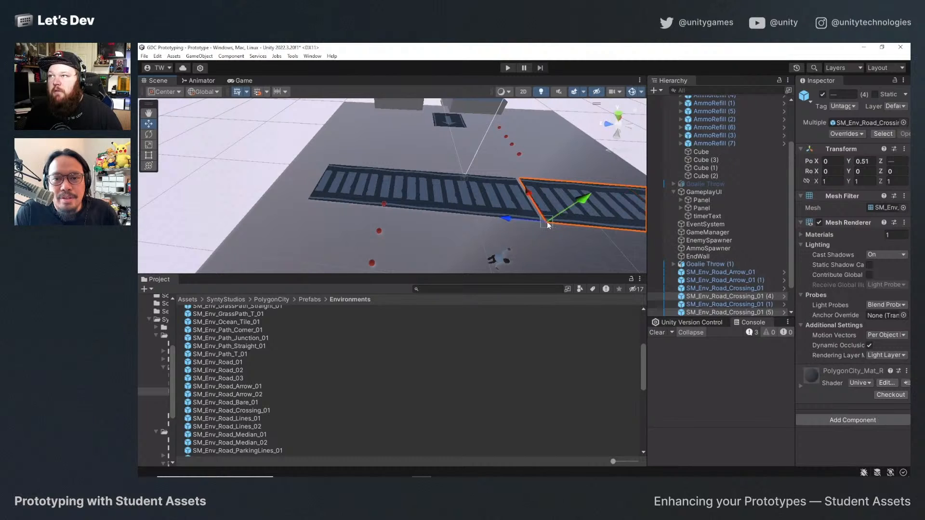
key("v")
Duplicate the crossing tile at Z 15, snap the copy to Z 20 at the court's edge and check the Game view.
left_click(328, 190)
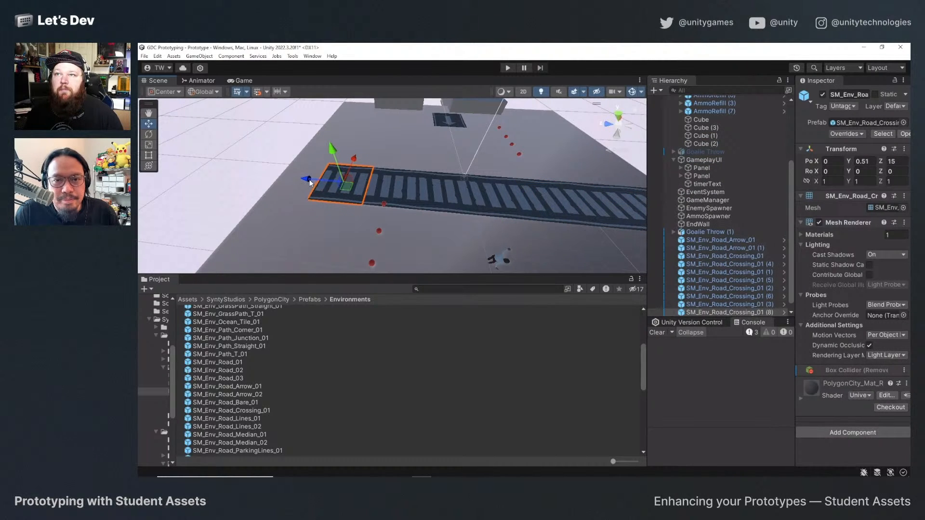
mouse_move(311, 183)
left_mouse_down()
mouse_move(288, 191)
mouse_move(305, 197)
left_mouse_up()
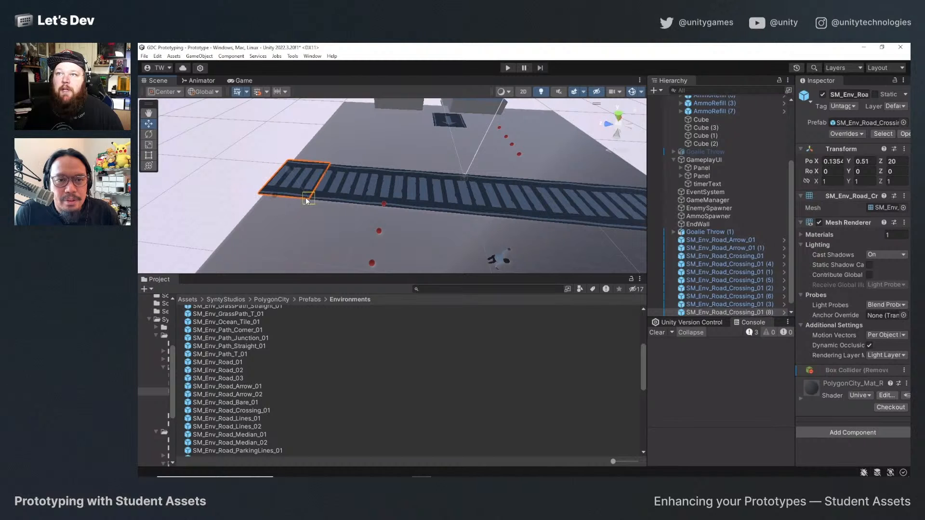
left_click(243, 80)
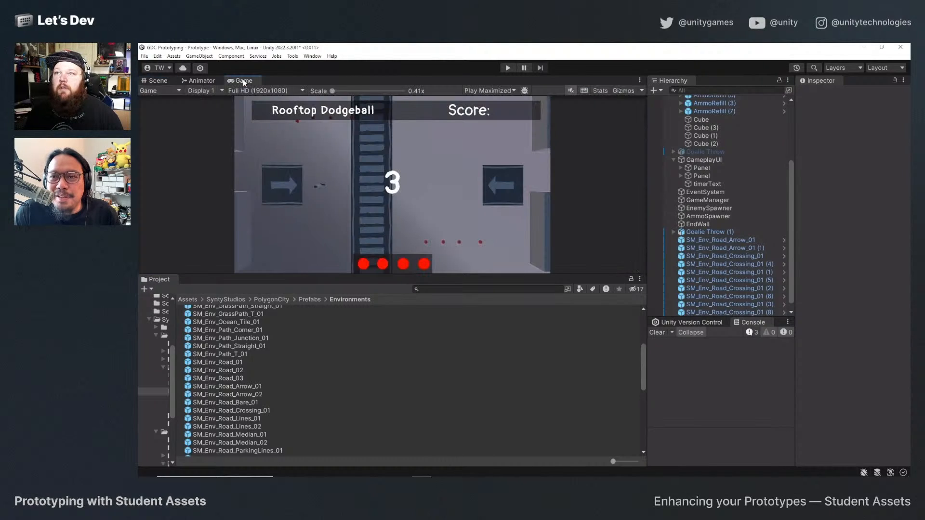
left_click(150, 81)
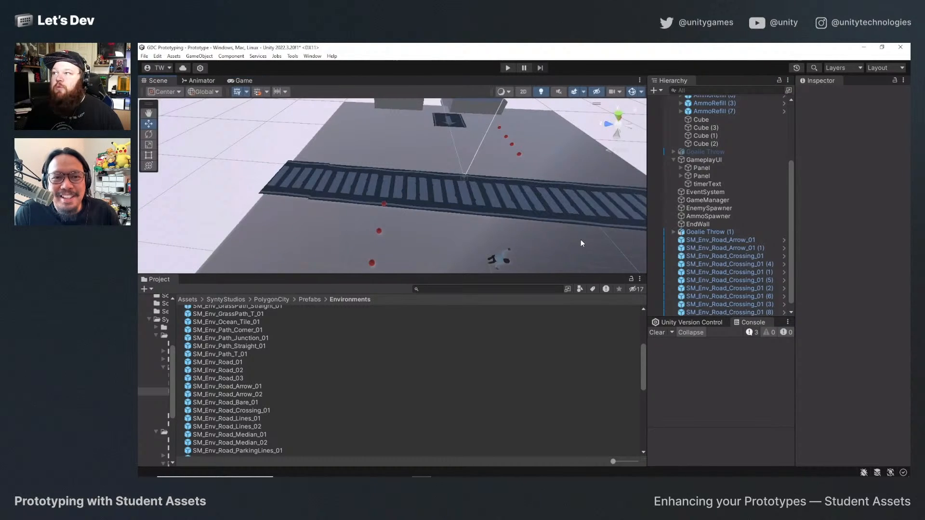
Select all nine road crossing tiles, show the Game view below the scene and move the tiles along X to 2.6 in top view.
left_click(734, 241)
scroll(747, 289, "down", 1)
left_click(754, 249)
left_click(757, 256)
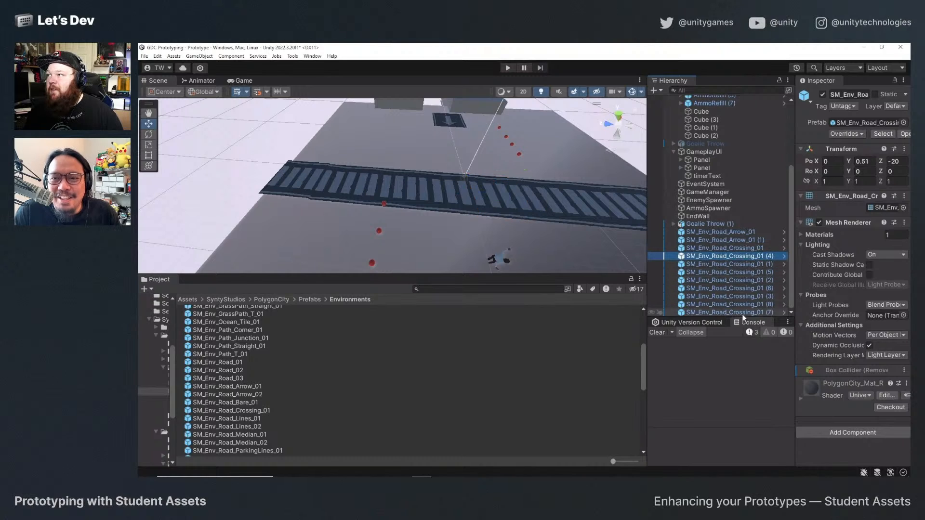
left_click(751, 311, "shift")
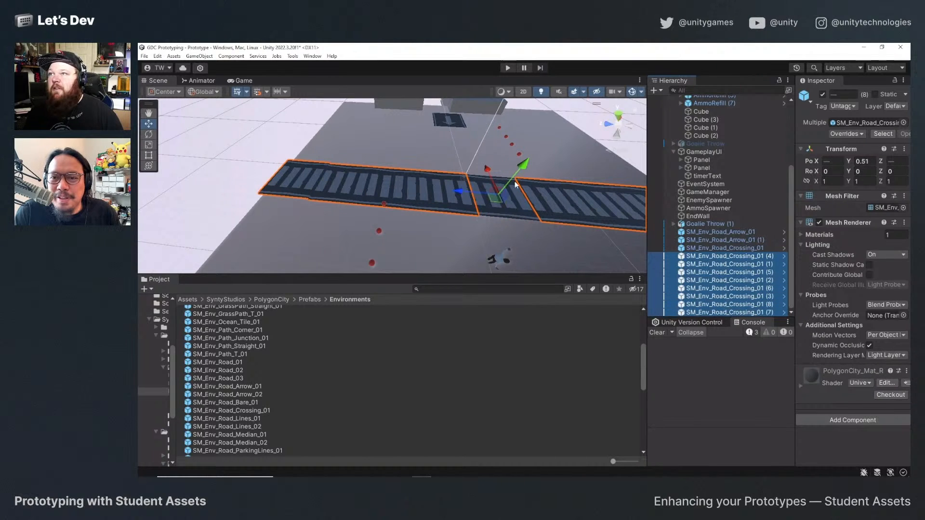
left_click(758, 247, "ctrl")
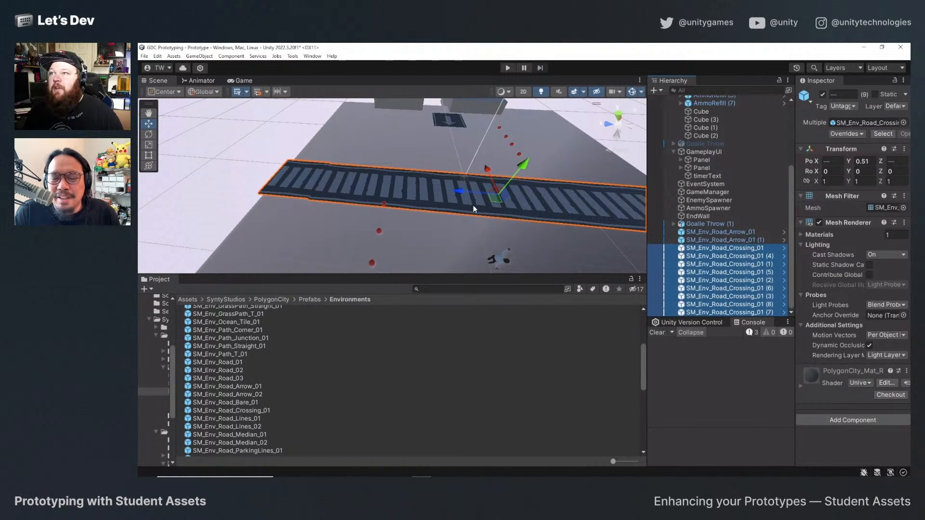
left_click_drag(247, 80, 334, 278)
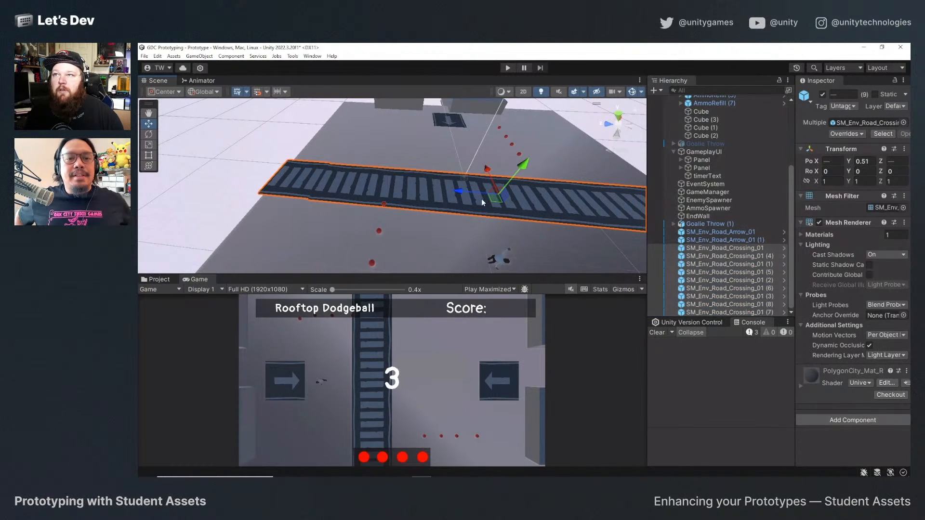
left_click(618, 116)
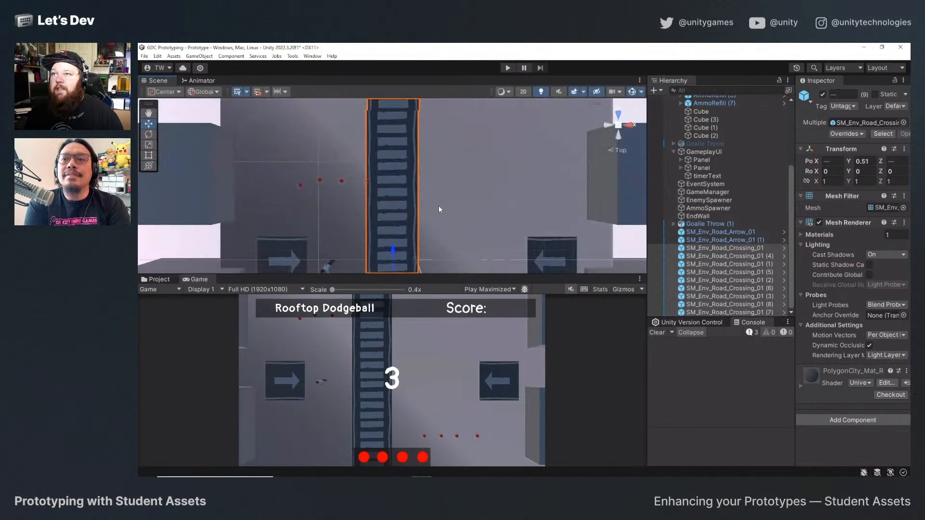
left_click_drag(433, 235, 445, 235)
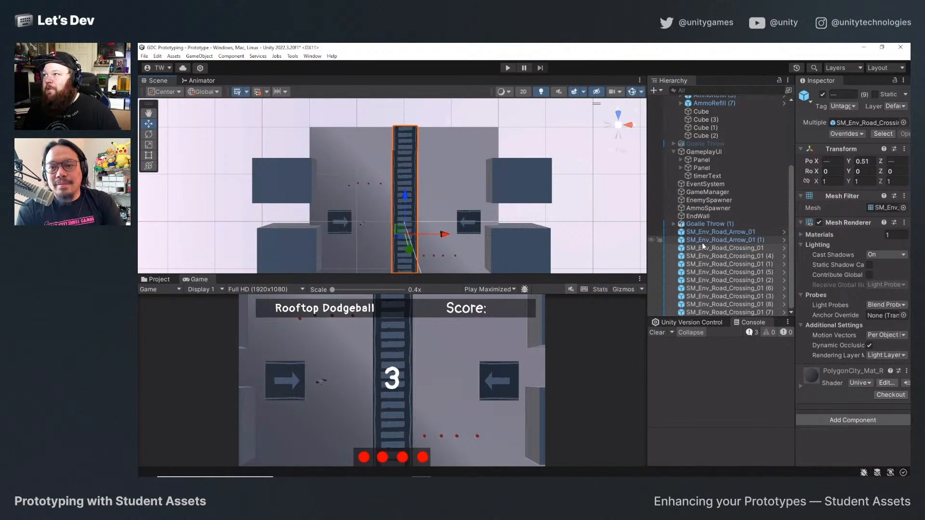
Group the crossing tiles under a new empty parent named MidLine and select the first tile in the group.
right_click(717, 250)
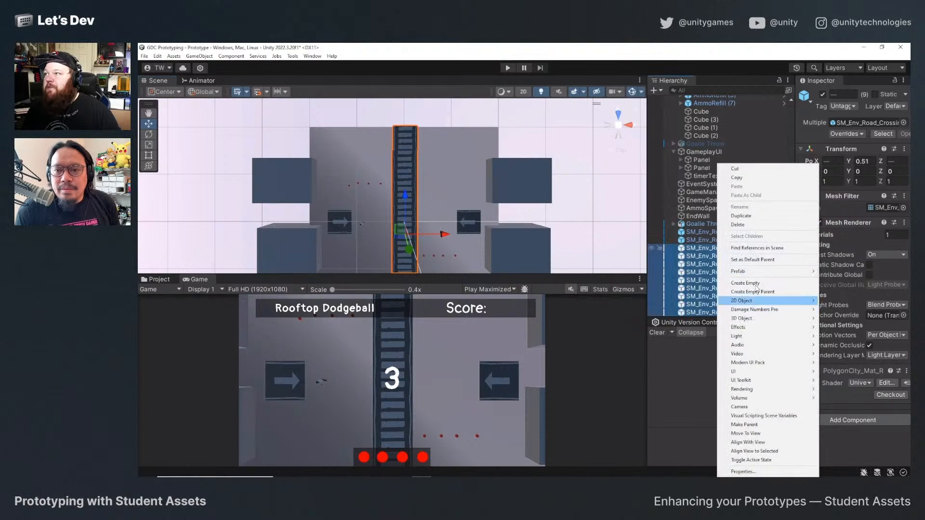
left_click(752, 292)
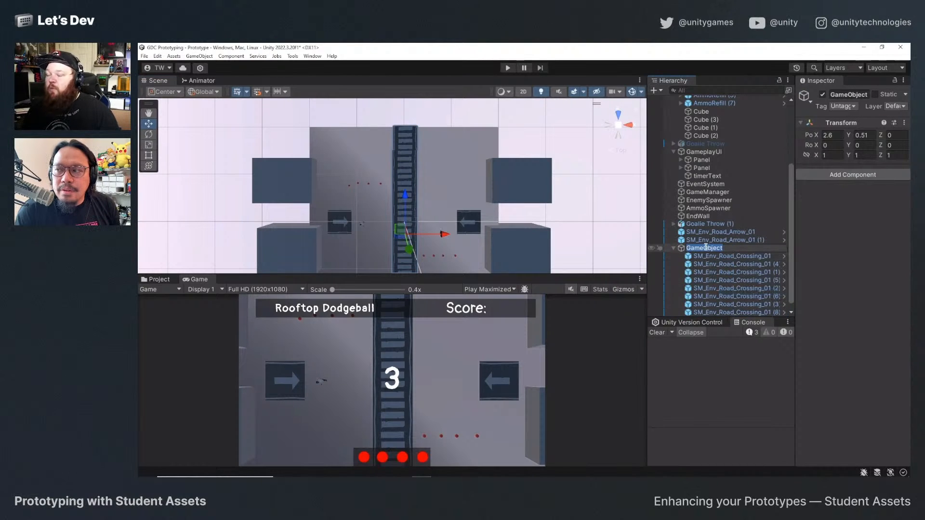
type("Mid")
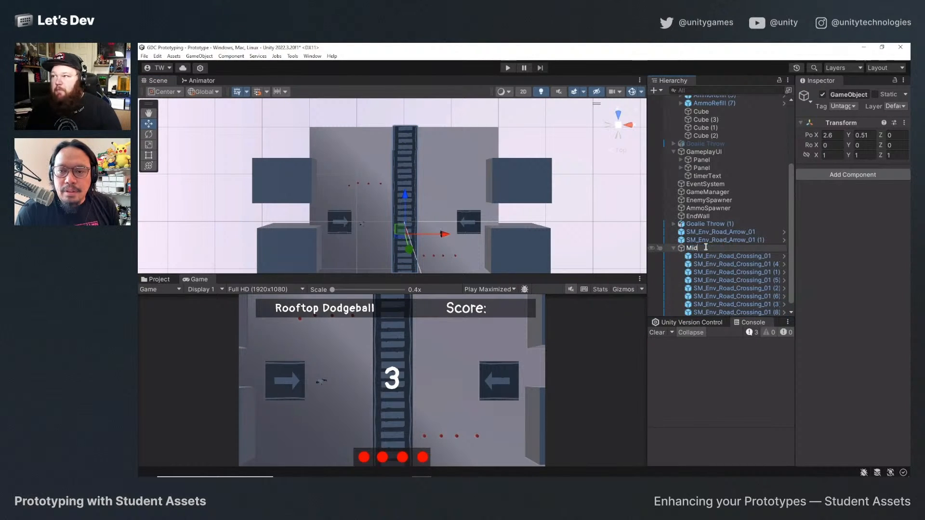
type("Line")
key("Return")
left_click(673, 247)
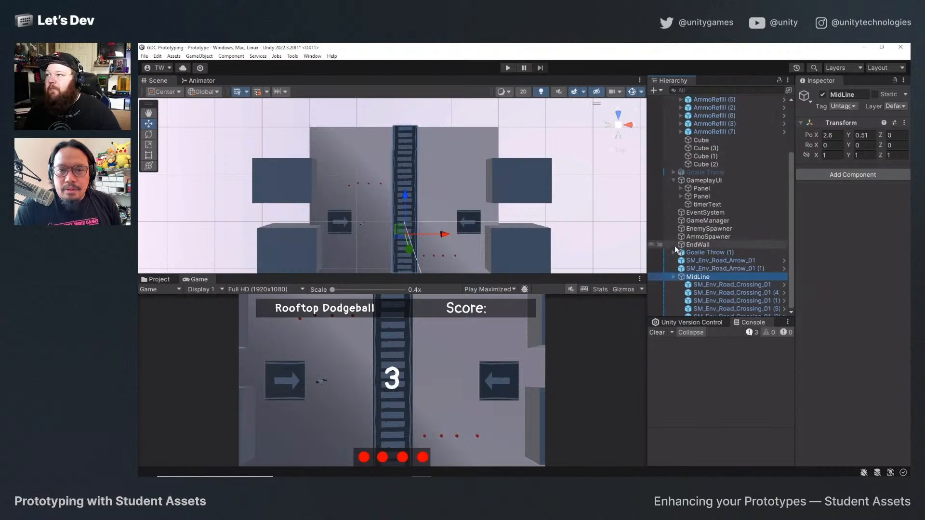
left_click(674, 313)
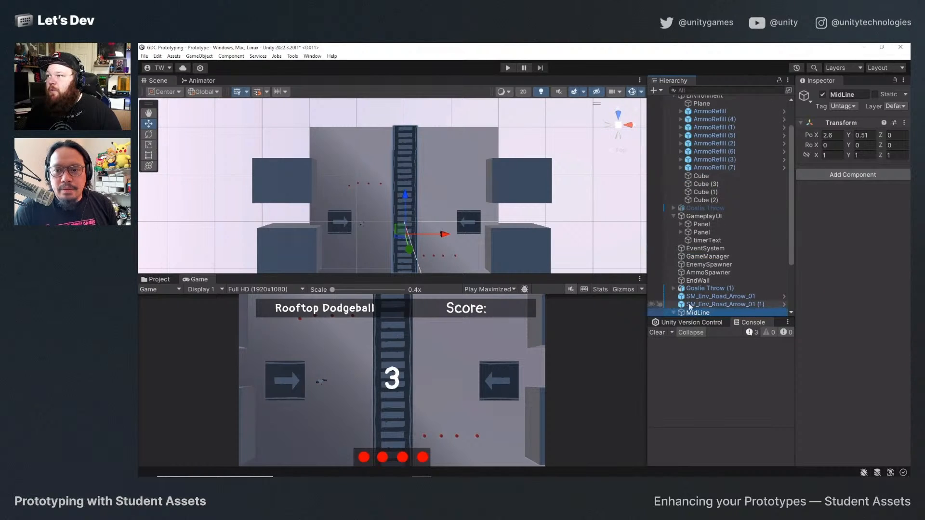
scroll(689, 303, "down", 3)
left_click(716, 247)
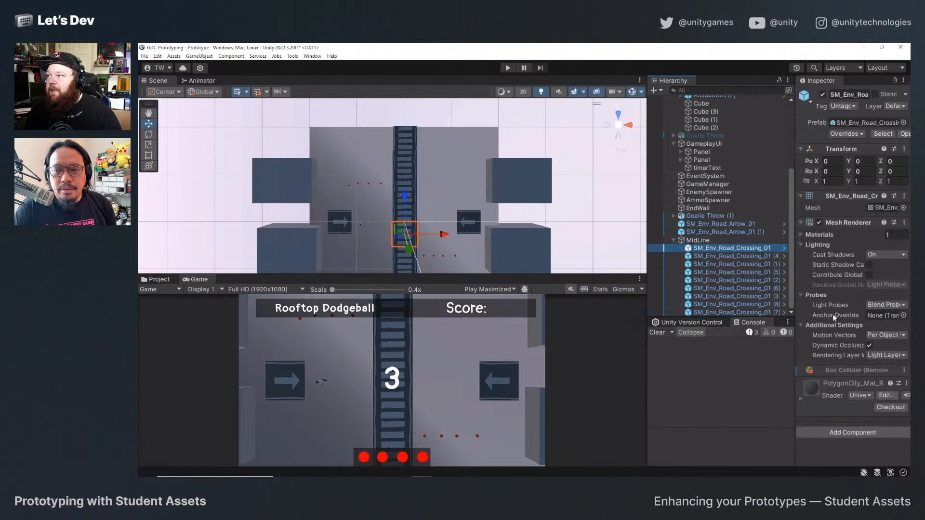
left_click(908, 385)
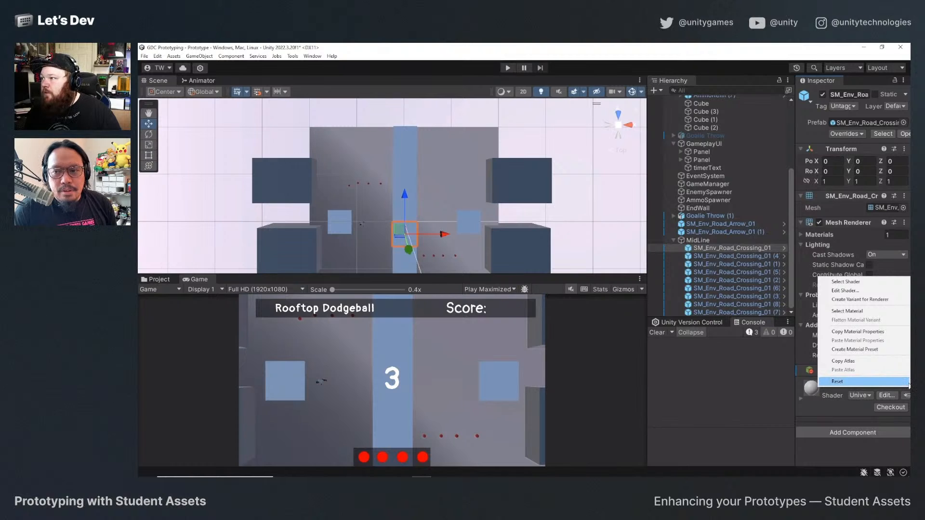
left_click(867, 312)
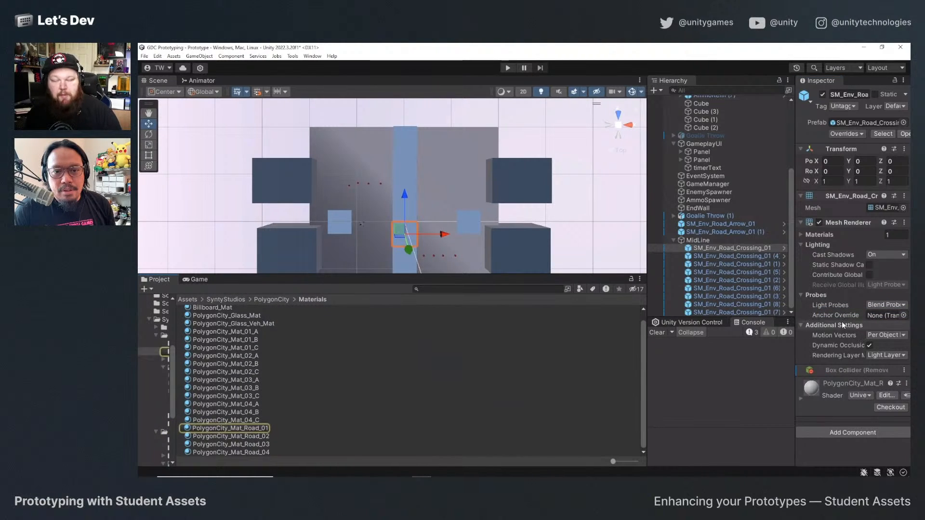
left_click(424, 170)
key("ctrl+z")
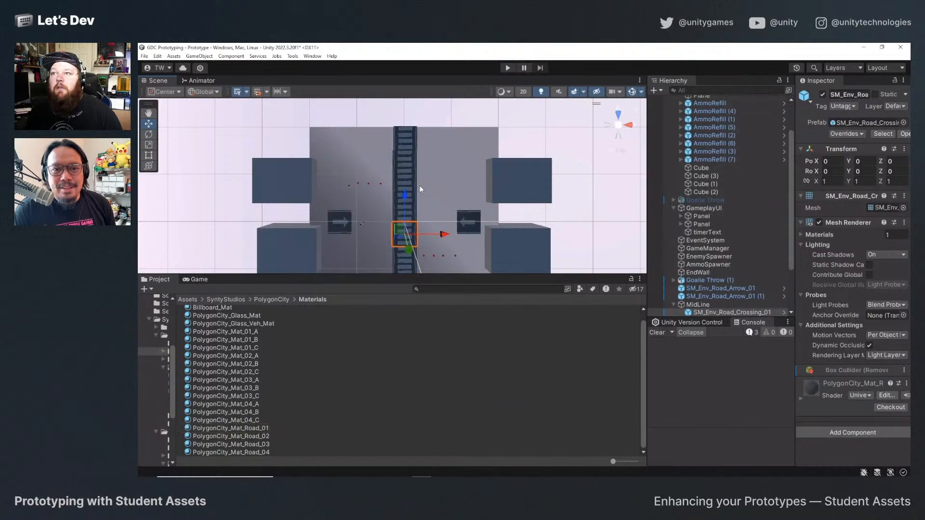
Set the base map colour of the crossing tile's PolygonCity_Mat_Road_01 material to yellow F6FC00 and check it in the Game view.
left_click(907, 384)
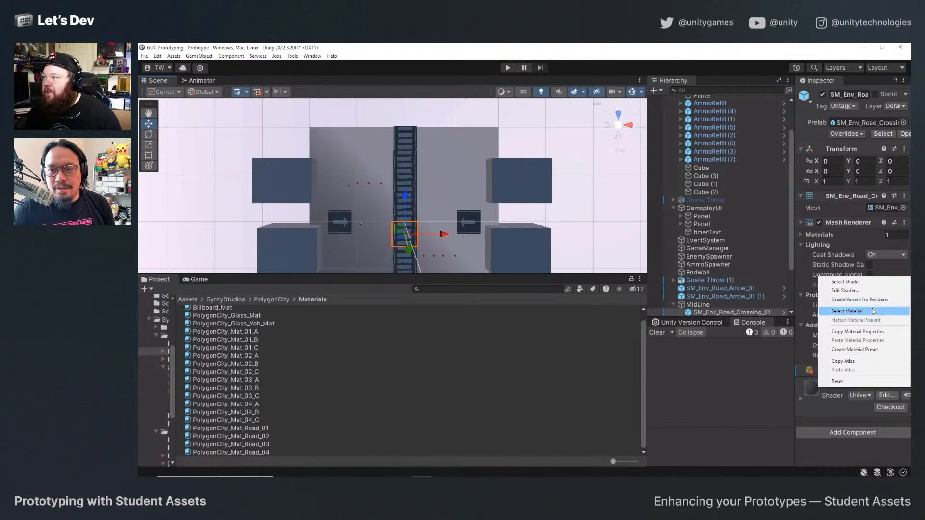
left_click(847, 310)
left_click(241, 428)
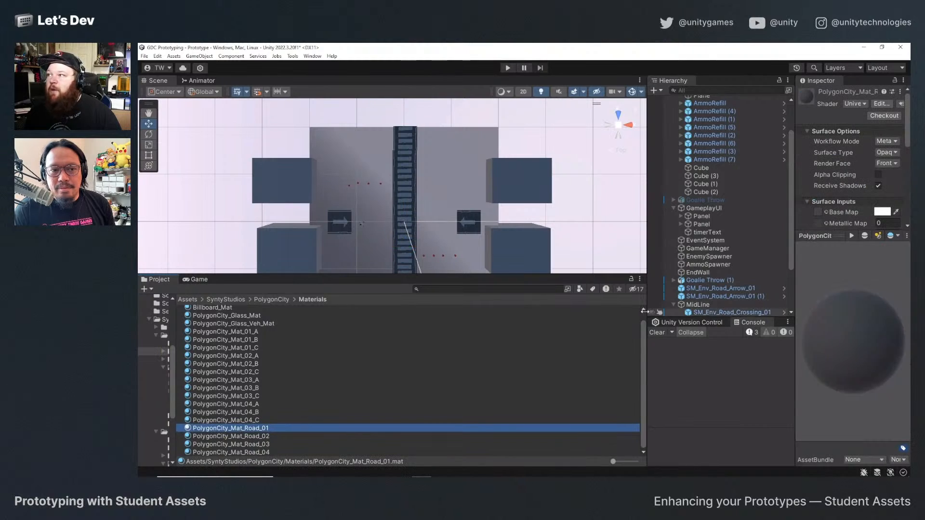
scroll(848, 211, "down", 3)
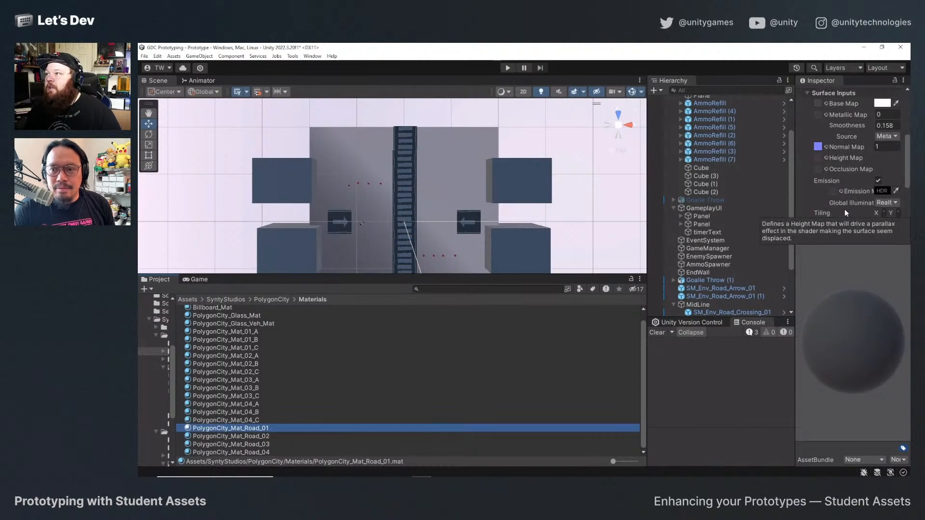
scroll(847, 207, "up", 5)
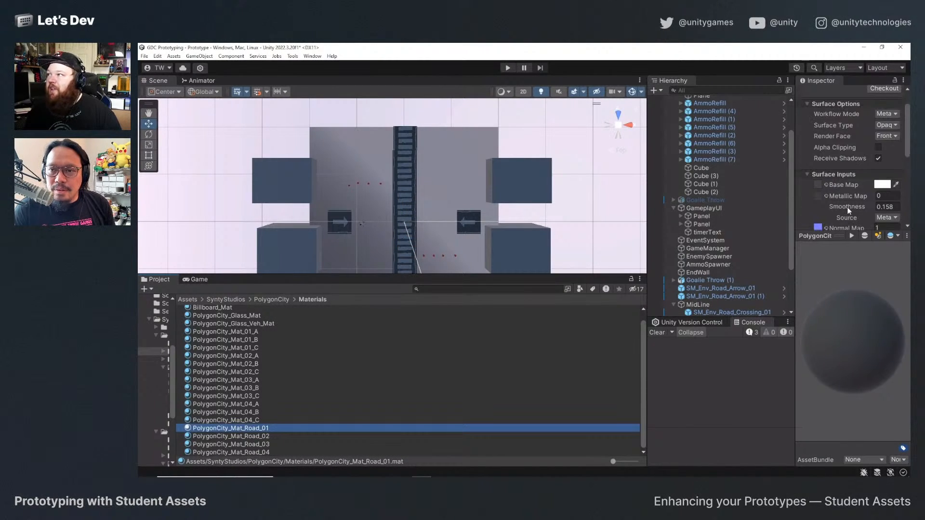
scroll(848, 209, "down", 3)
scroll(849, 211, "up", 1)
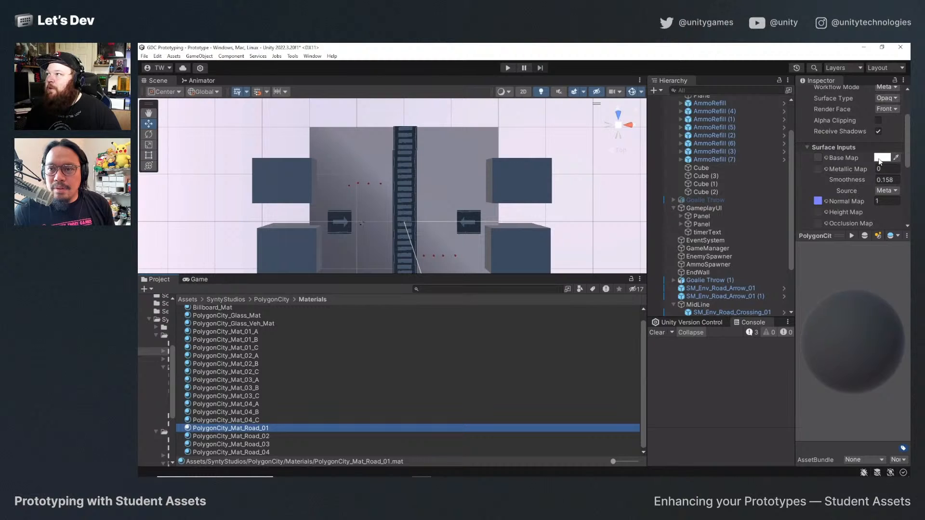
left_click(879, 159)
mouse_move(879, 200)
left_mouse_down()
mouse_move(873, 196)
mouse_move(871, 218)
mouse_move(867, 191)
mouse_move(878, 199)
mouse_move(866, 189)
mouse_move(876, 196)
mouse_move(872, 218)
mouse_move(876, 212)
left_mouse_up()
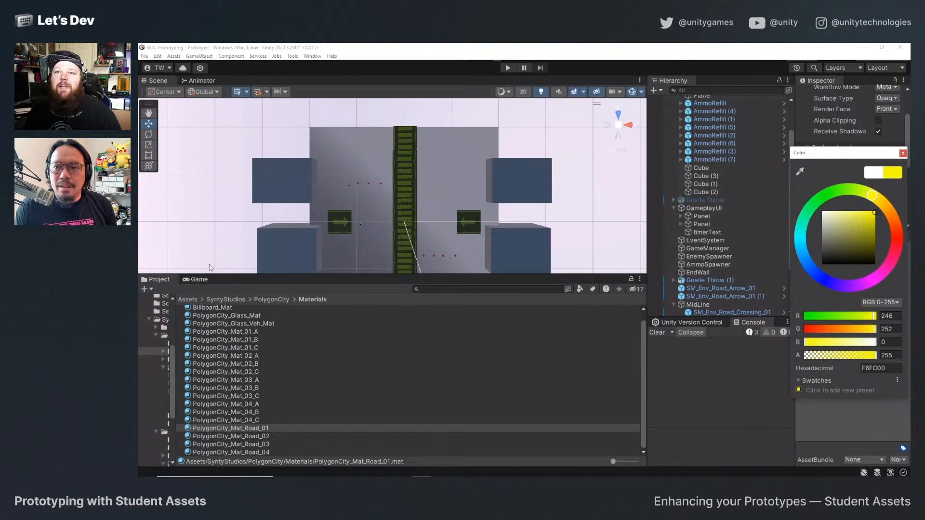
left_click(198, 279)
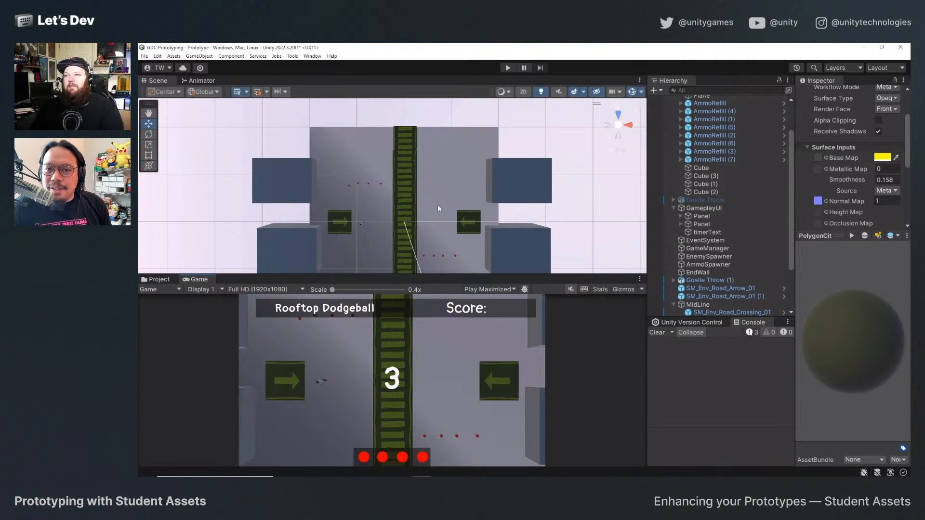
left_click_drag(409, 277, 410, 279)
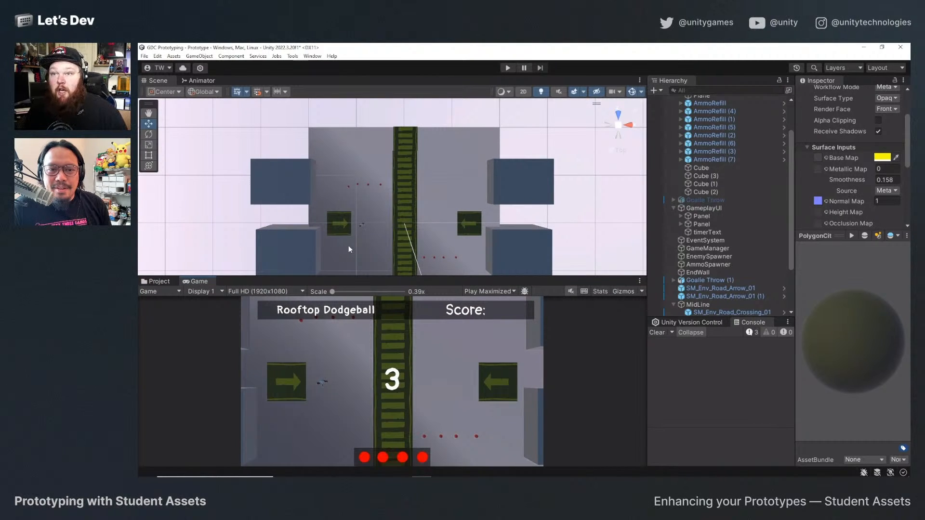
Select Cube (1) beside the court, frame it for a closer look and collapse the MidLine group.
left_click(285, 183)
key("f")
left_click_drag(399, 228, 429, 207, "alt")
scroll(697, 279, "down", 3)
left_click(672, 240)
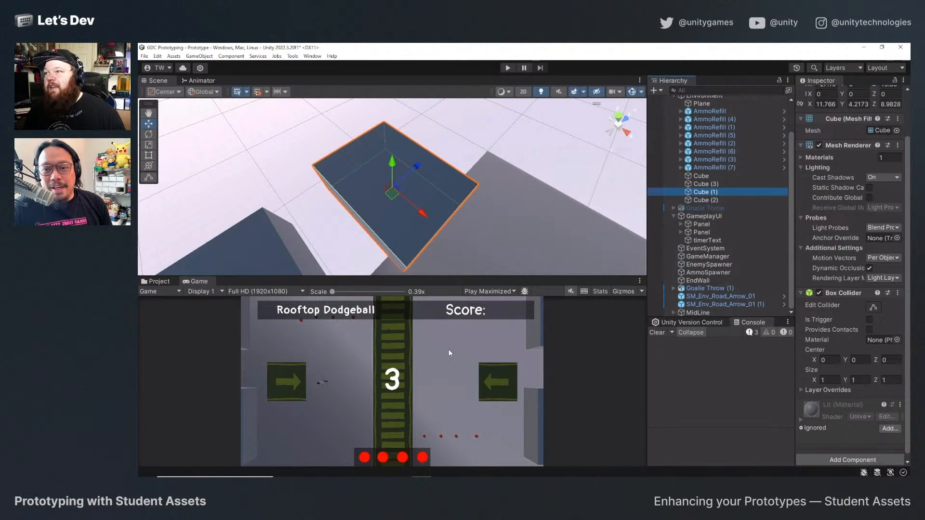
Open the PolygonCity environment prefabs and preview the cloud, fence and flower assets.
left_click(159, 282)
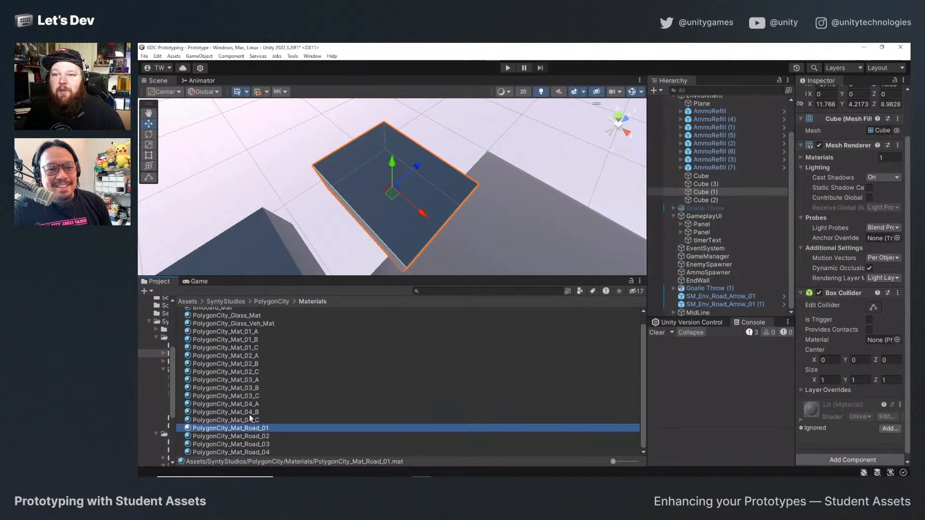
scroll(249, 414, "up", 1)
left_click(270, 302)
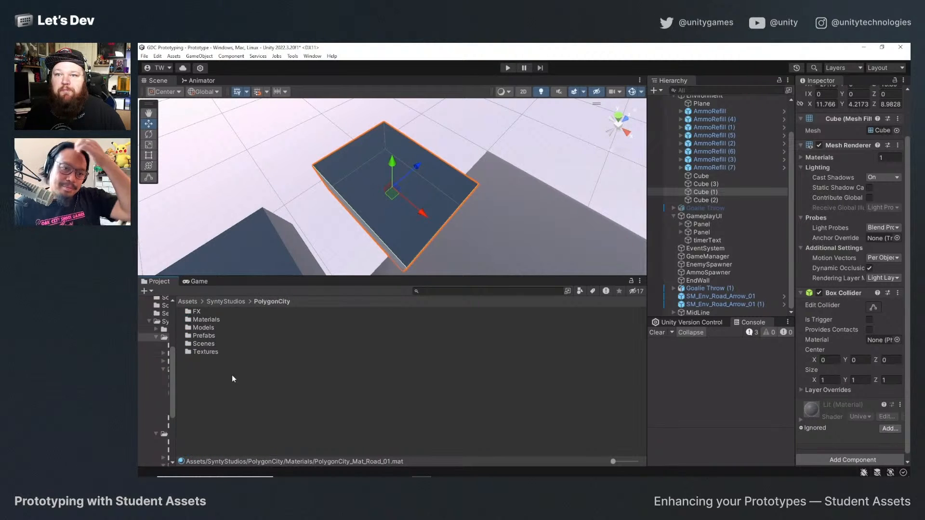
double_click(214, 334)
double_click(215, 329)
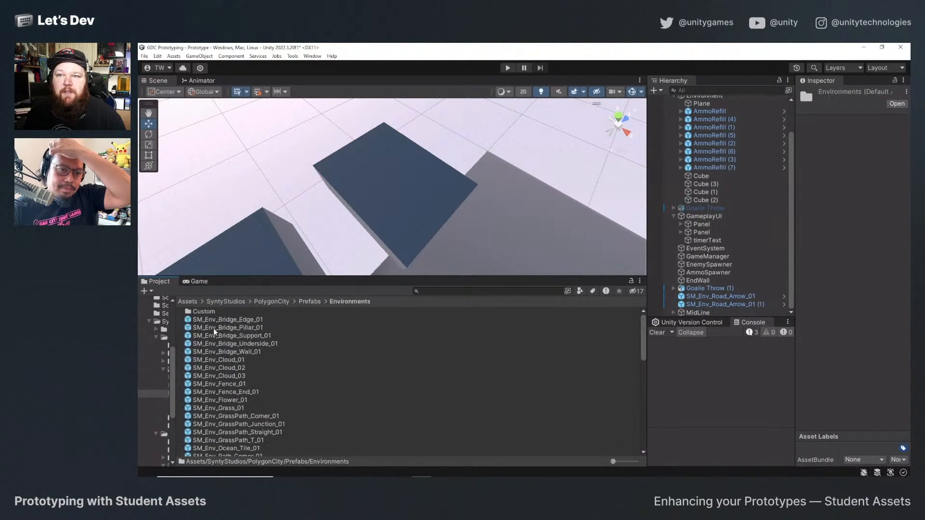
left_click(232, 368)
left_click(236, 375)
left_click(242, 384)
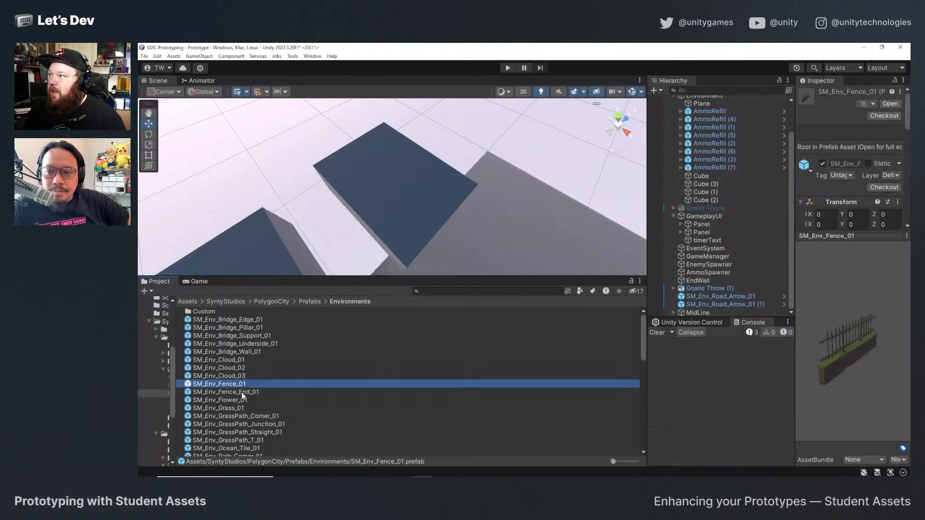
left_click(244, 400)
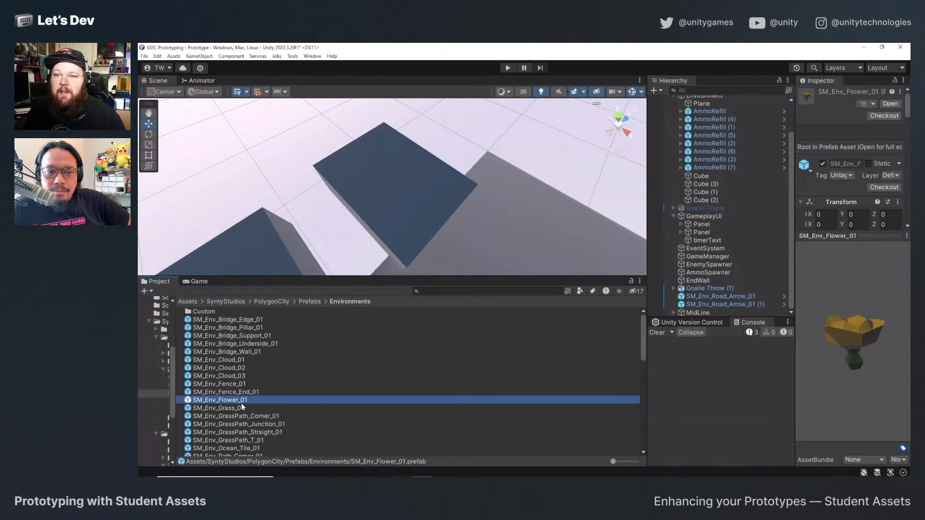
Place the SM_Env_Flower_01 prefab beside the cubes at the court's edge and raise it to Y 1.8.
scroll(478, 227, "down", 5)
middle_click_drag(479, 242, 492, 146)
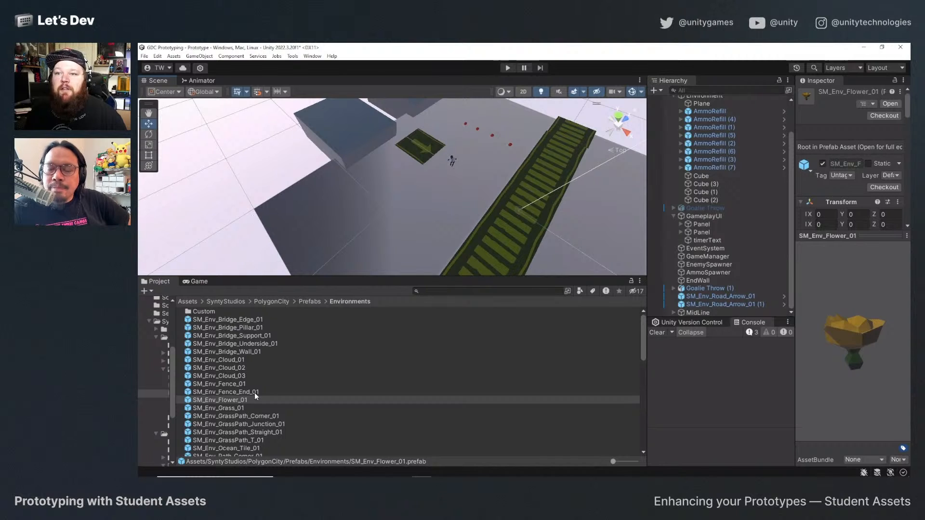
left_click_drag(245, 395, 354, 183)
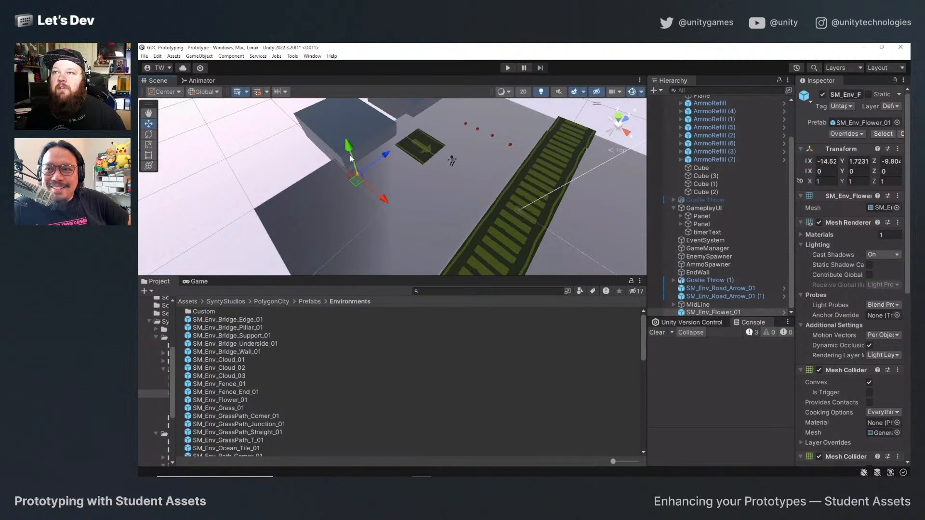
left_click_drag(350, 148, 350, 153)
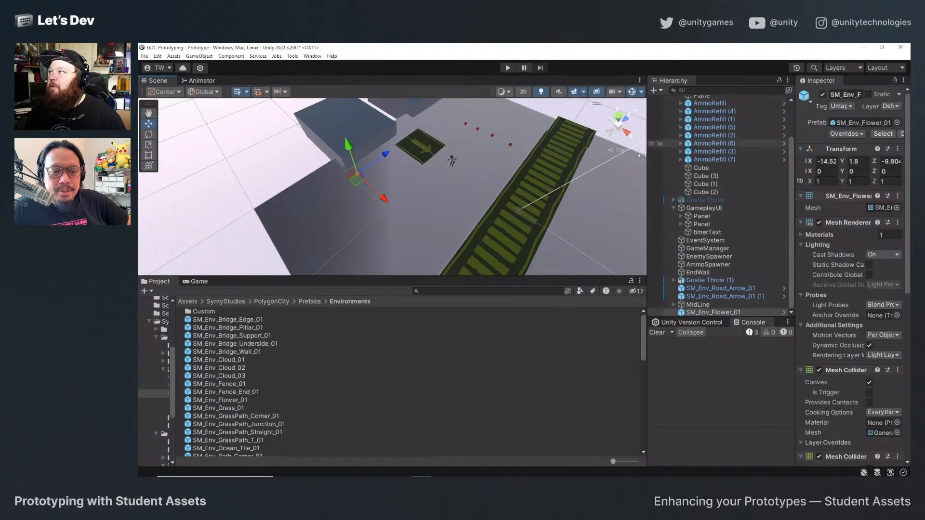
Open the PolygonCity Models folder and browse its building models.
left_click(309, 301)
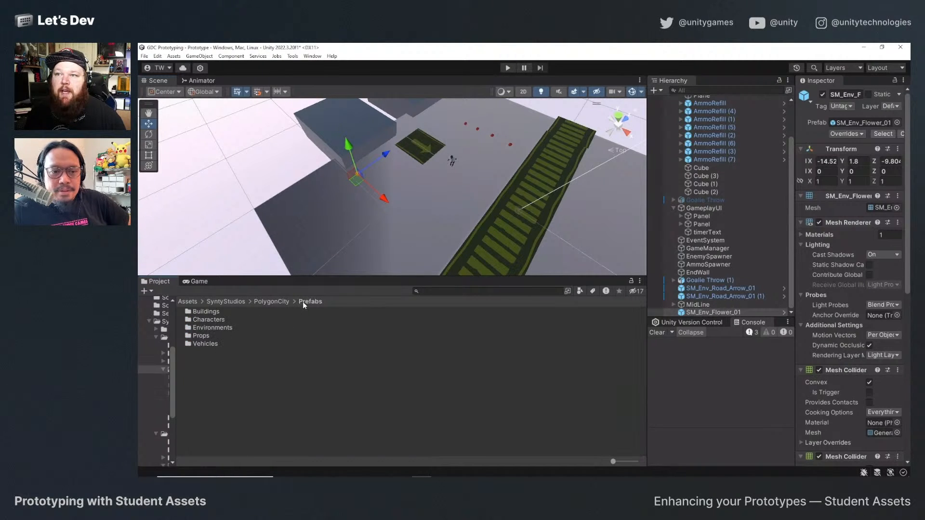
left_click(272, 301)
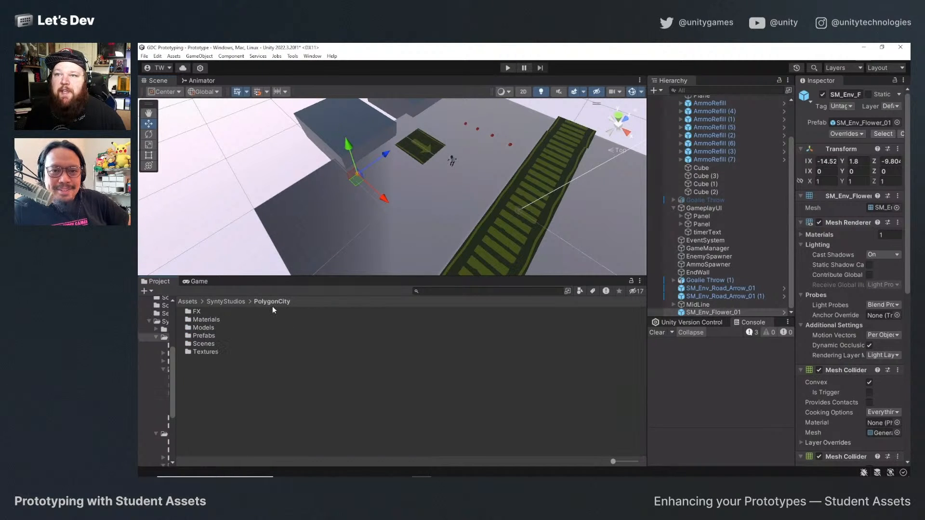
double_click(204, 327)
scroll(261, 372, "down", 6)
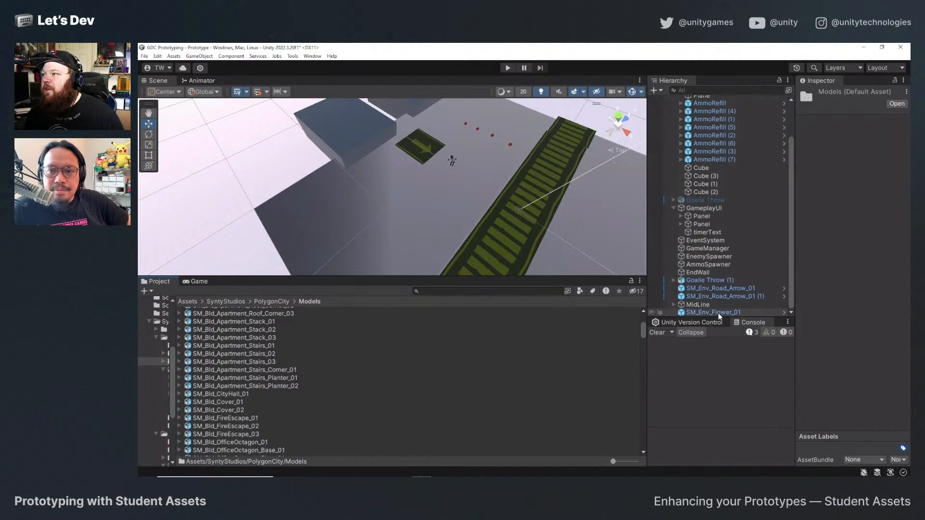
Find the SM_Env_Flower_01 model in the Models folder, set its import Scale Factor to 4 and apply the change.
scroll(239, 417, "down", 4)
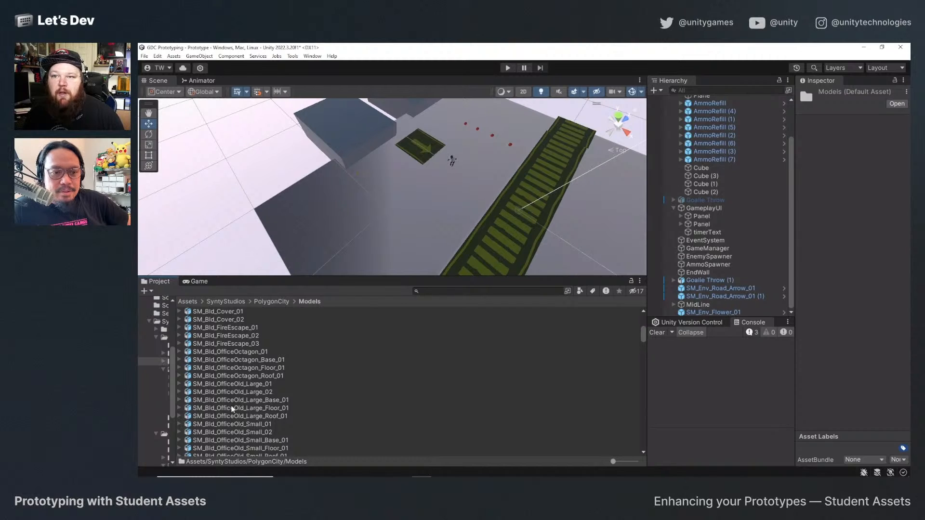
scroll(239, 417, "down", 15)
scroll(232, 408, "up", 4)
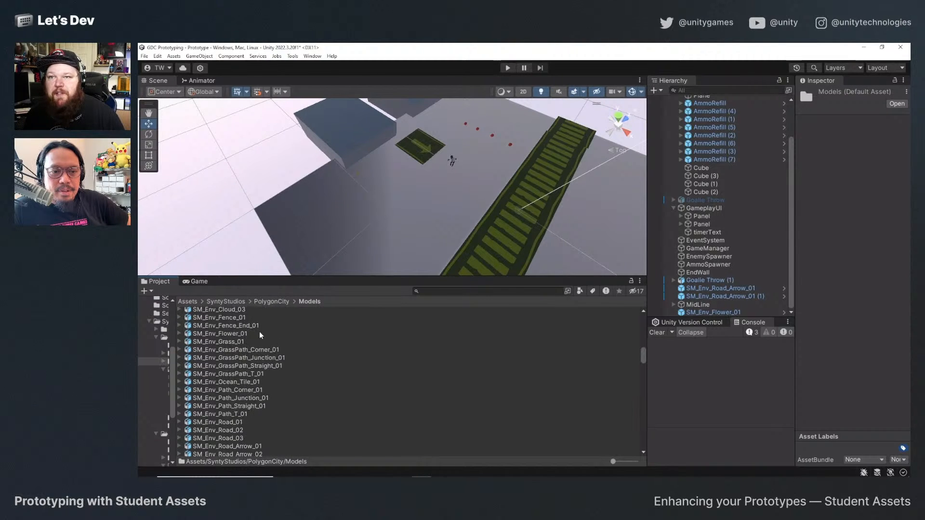
left_click(229, 333)
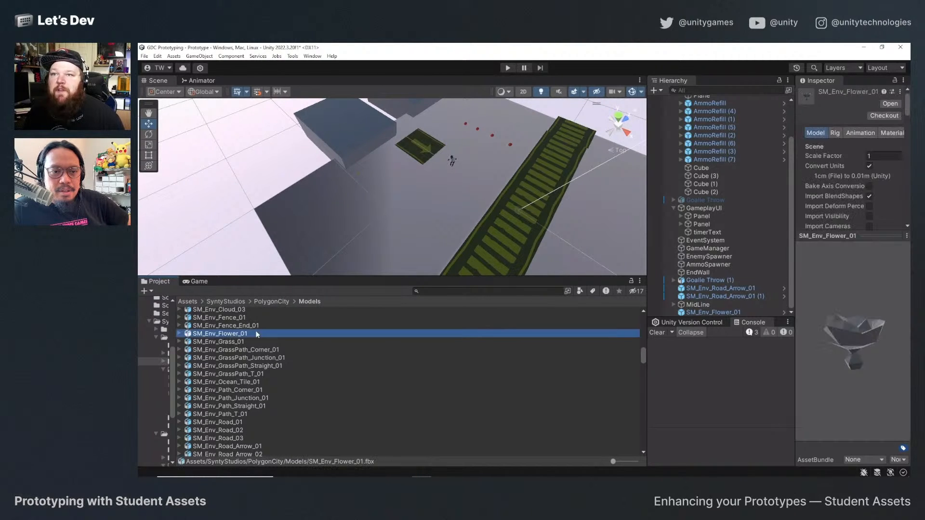
left_click(889, 157)
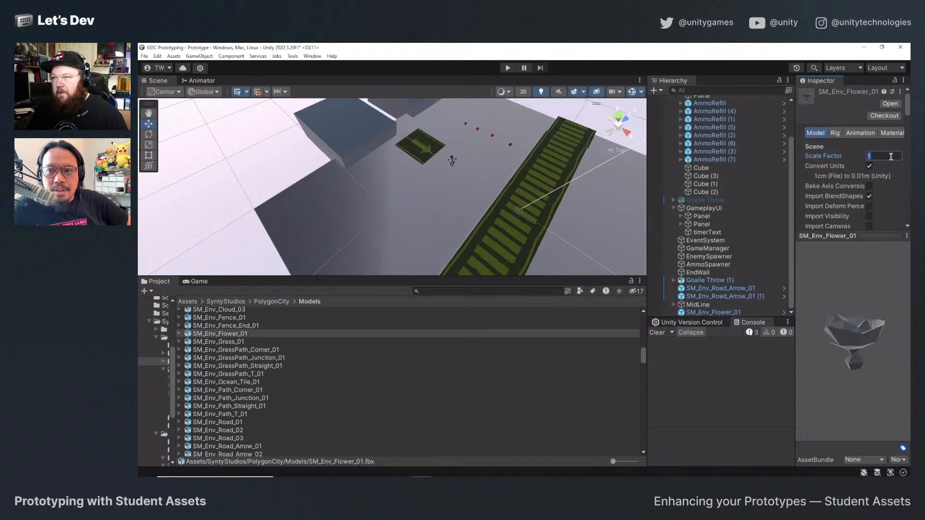
type("4")
scroll(895, 199, "down", 10)
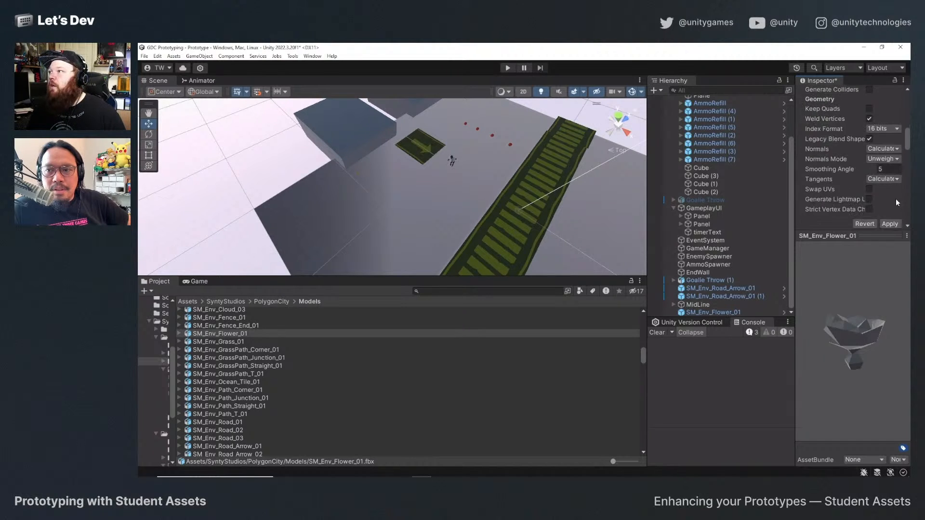
left_click(891, 143)
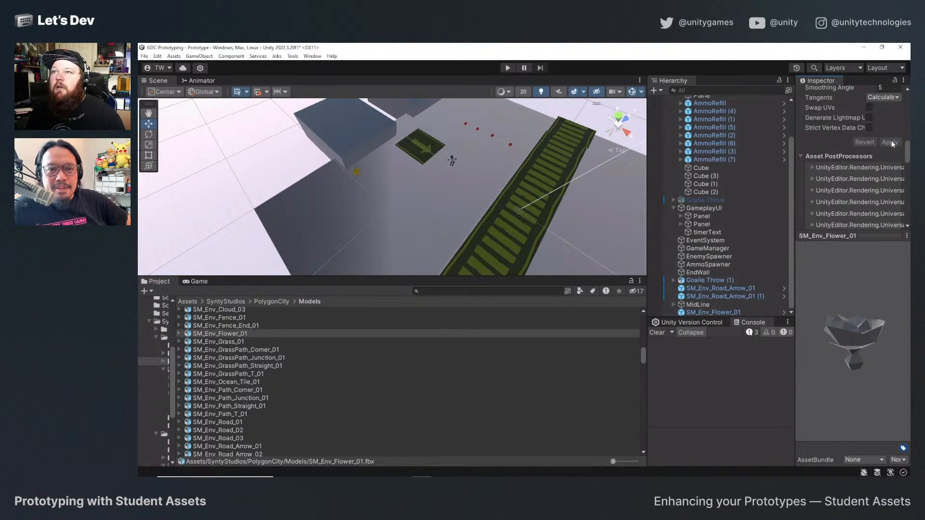
Frame the placed SM_Env_Flower_01 in the scene, set its Y position to 0 and show the Game view.
left_click(715, 313)
key("f")
left_click_drag(356, 209, 431, 215, "alt")
left_click_drag(391, 147, 702, 145, "alt")
scroll(847, 150, "up", 10)
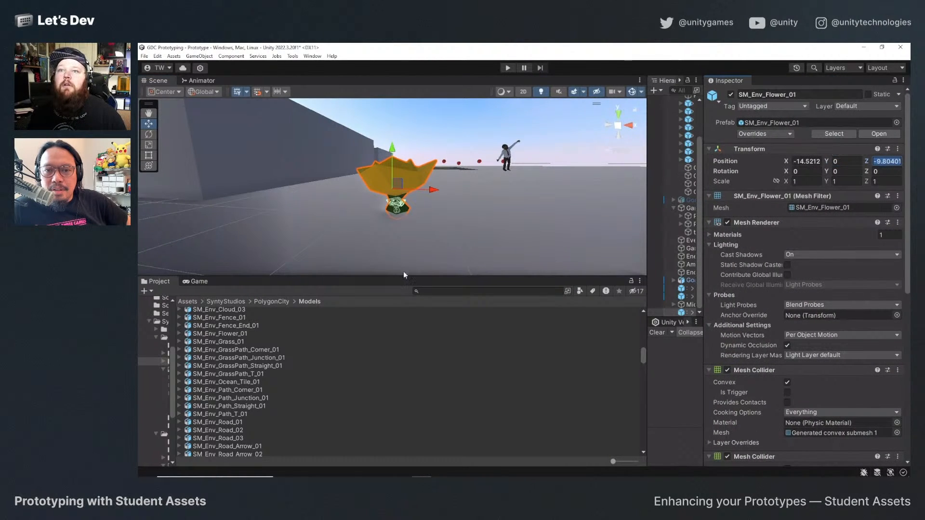
left_click(199, 283)
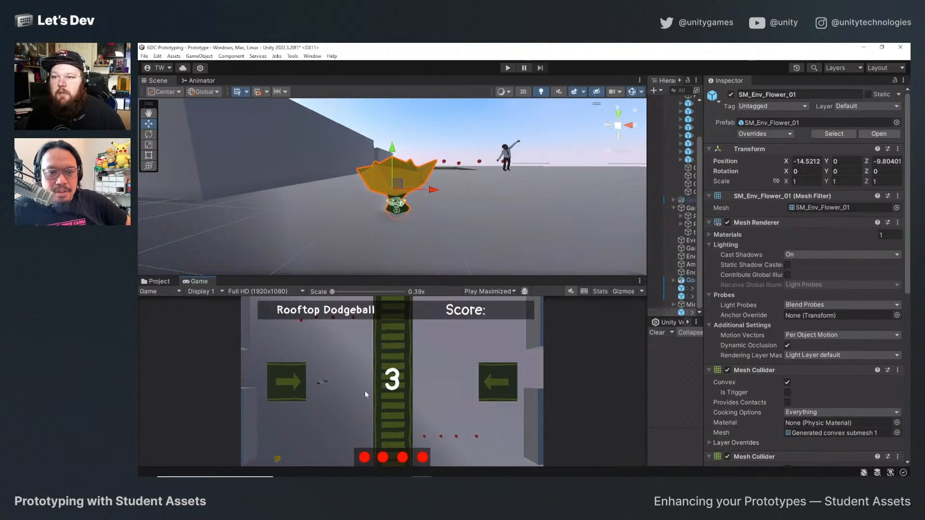
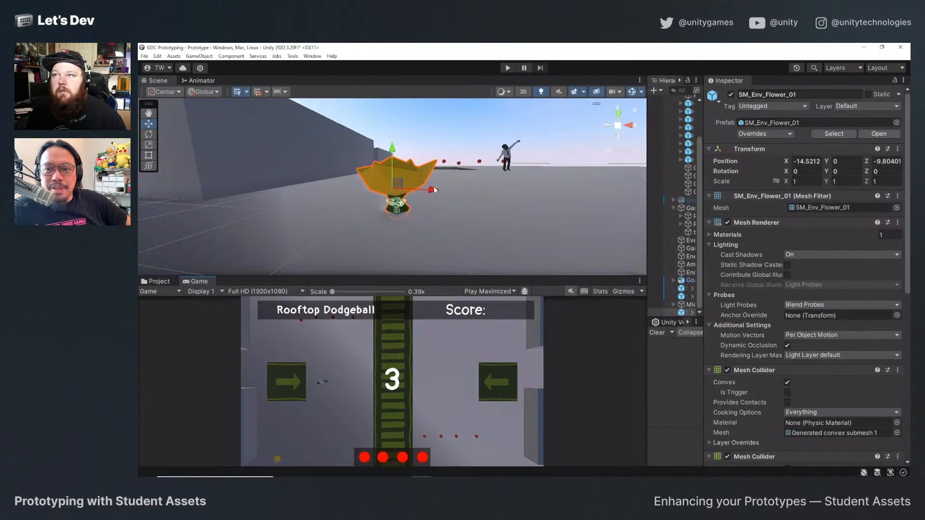
Shift the flower to about X -15.7, then place the SM_Env_Tree_01 prefab from PolygonCity's Environments prefabs beside it.
left_click_drag(434, 190, 334, 187)
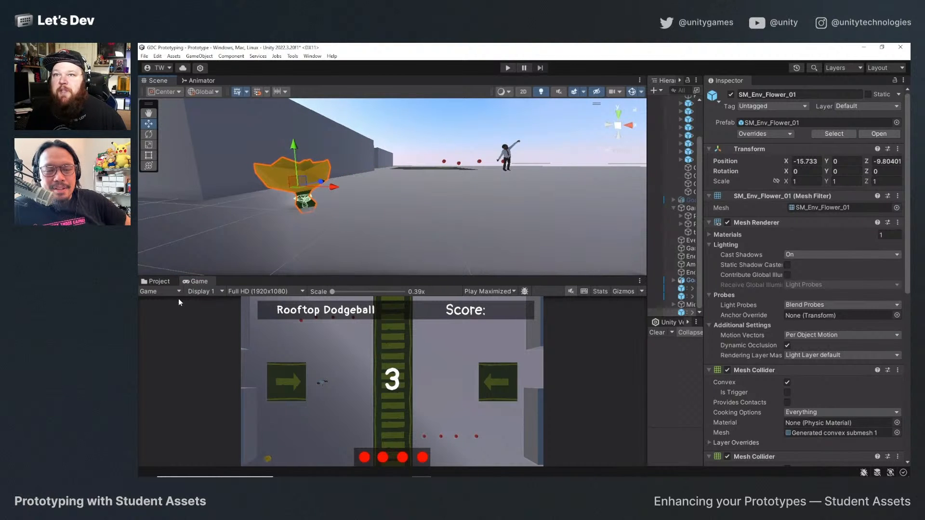
left_click(151, 281)
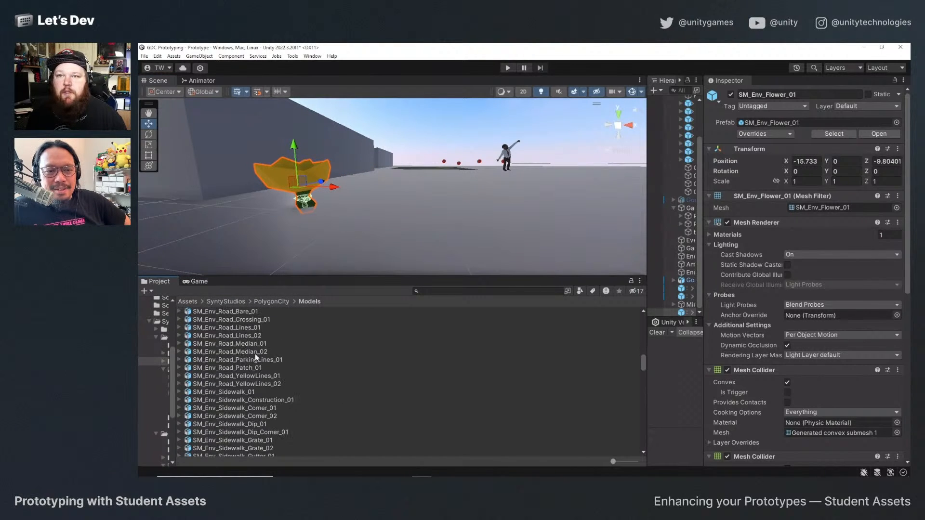
left_click(272, 302)
double_click(208, 335)
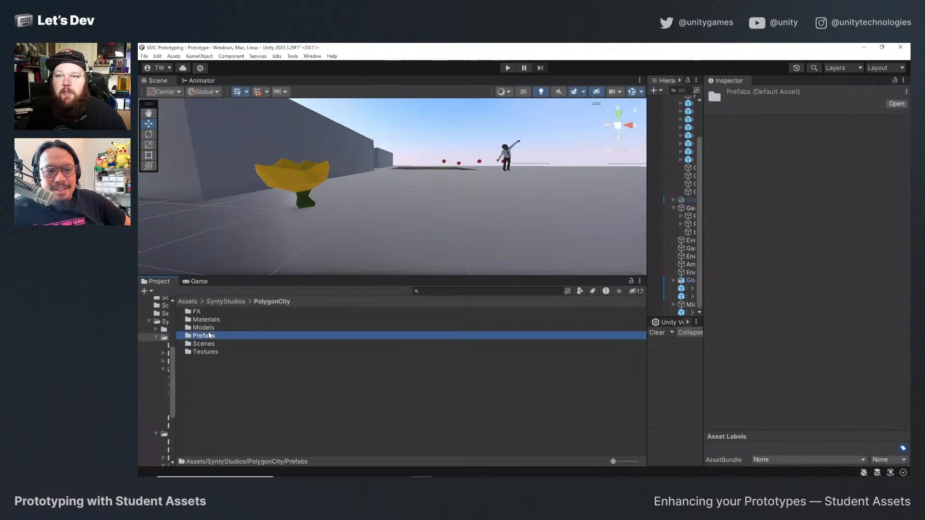
double_click(210, 326)
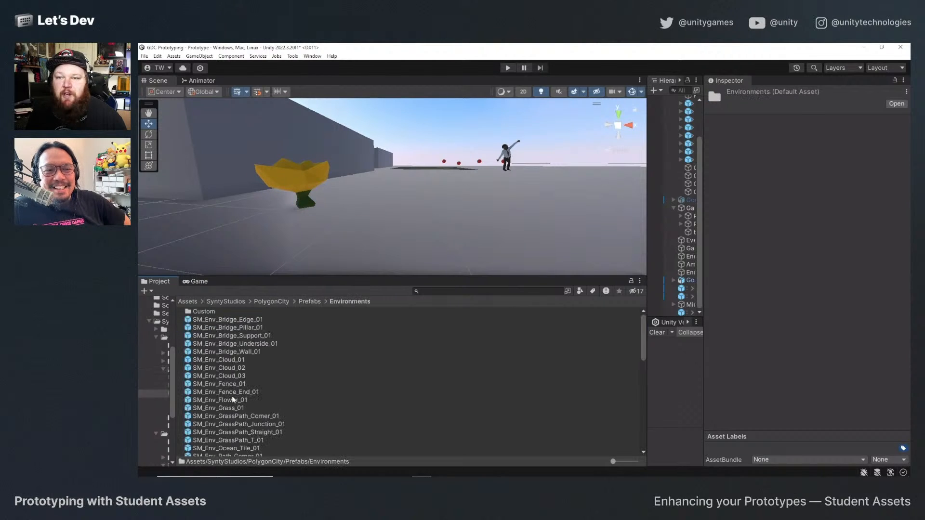
scroll(241, 405, "down", 10)
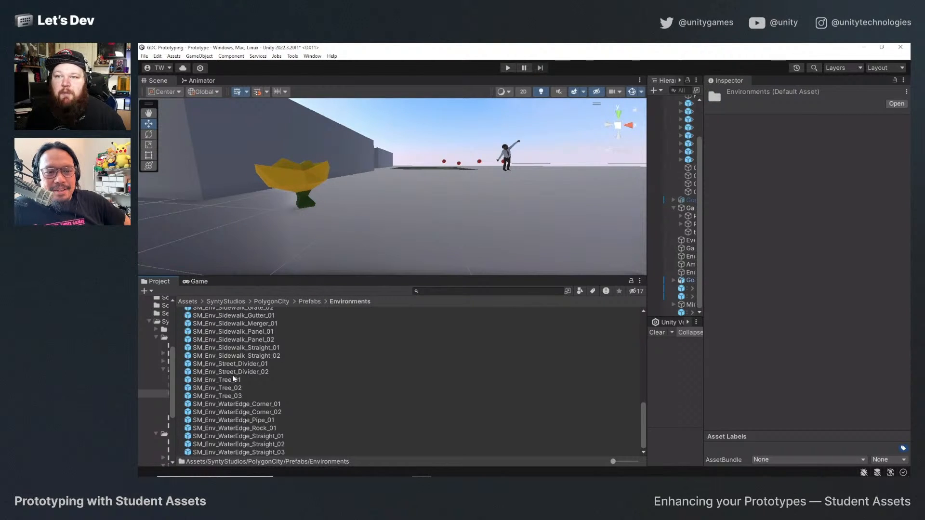
left_click_drag(234, 378, 446, 210)
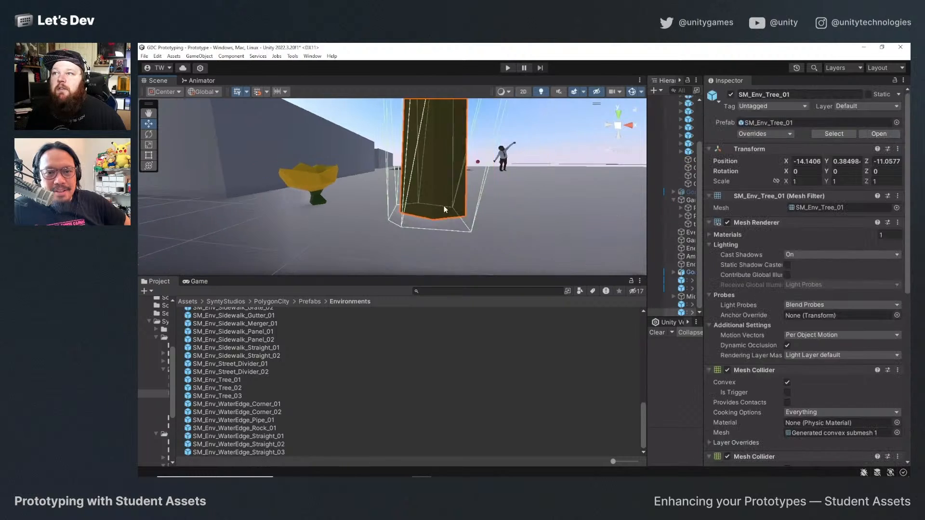
Move the placed SM_Env_Tree_01 to Z -9.72 and check its position in the Game view.
scroll(434, 217, "down", 10)
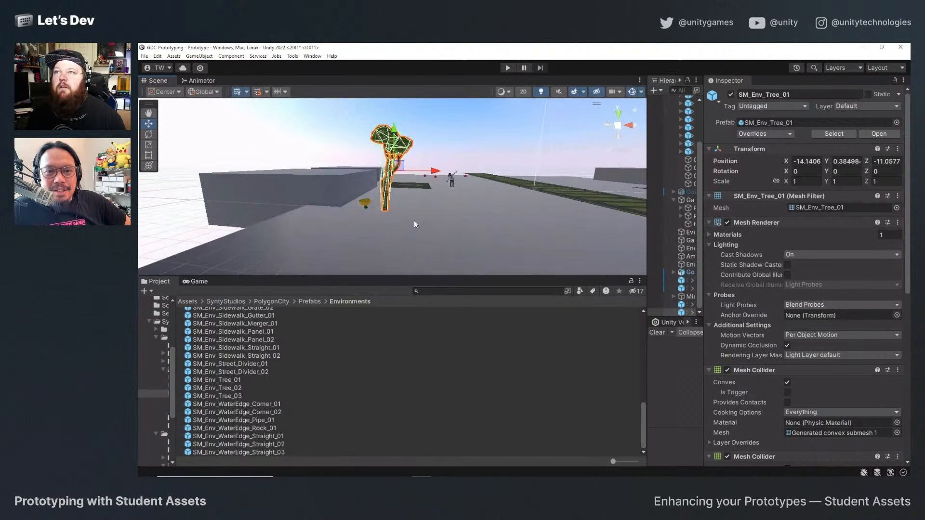
scroll(415, 224, "up", 1)
scroll(379, 203, "up", 2)
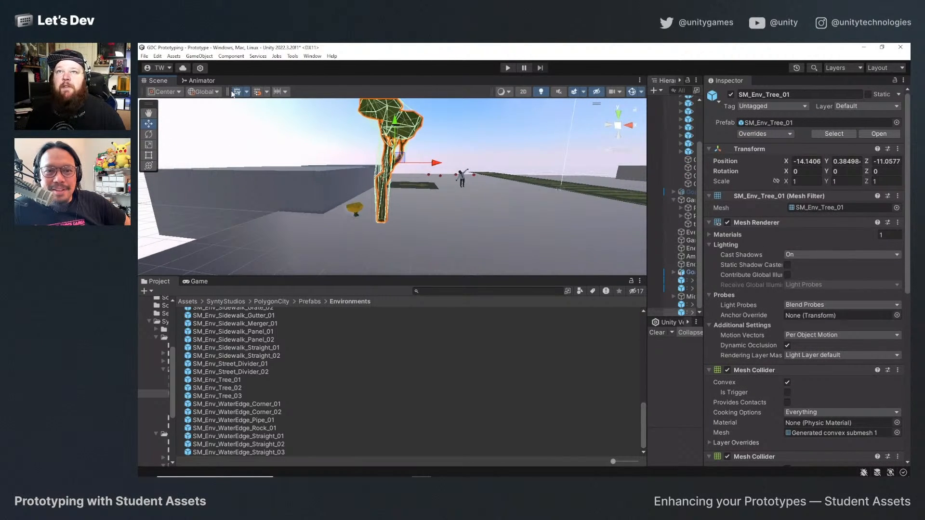
left_click(199, 282)
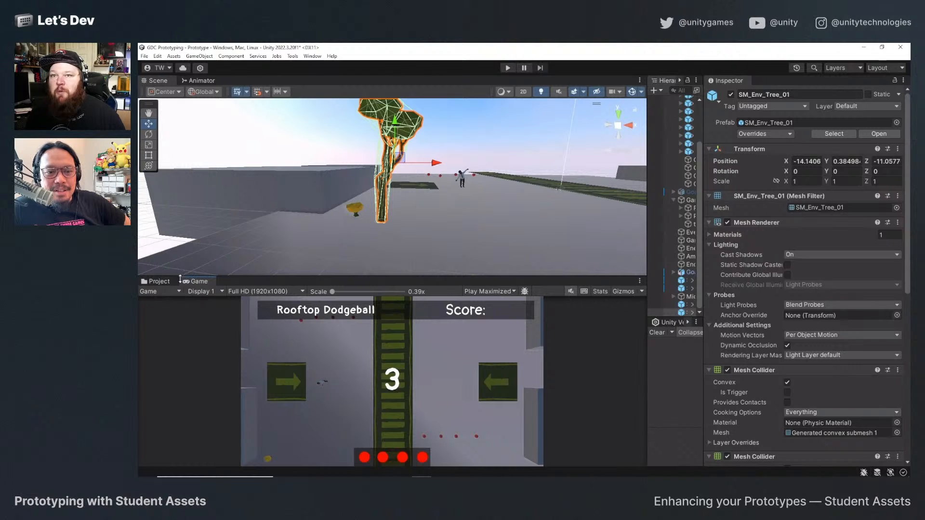
left_click(156, 282)
left_click(196, 282)
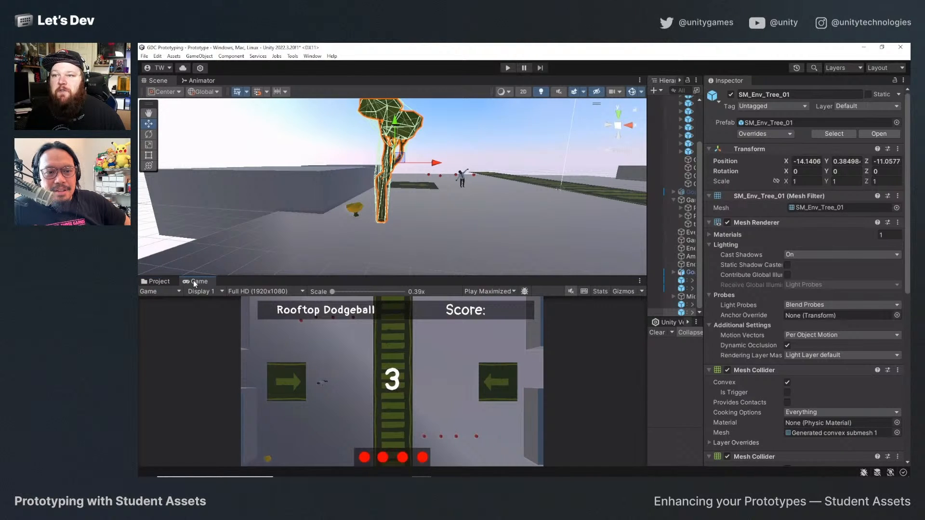
left_click(156, 283)
left_click_drag(469, 184, 440, 190, "alt")
left_click(200, 282)
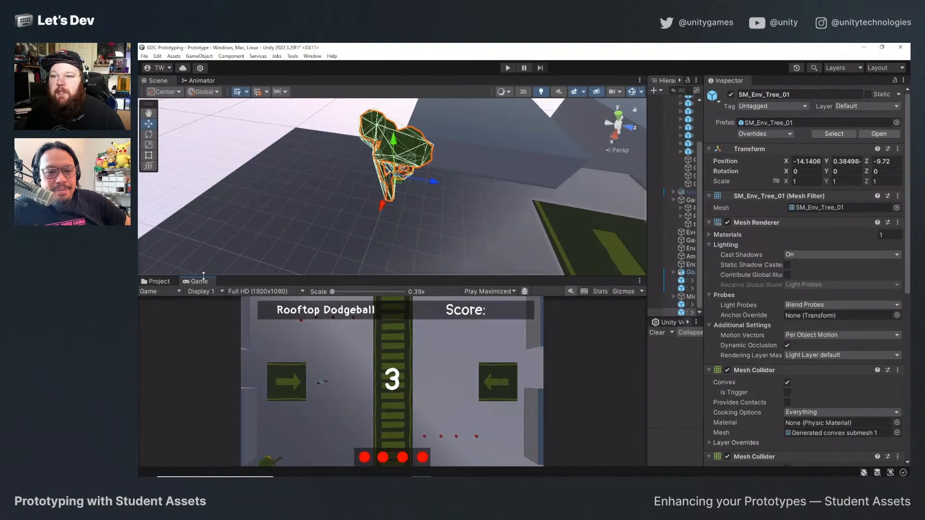
left_click(157, 284)
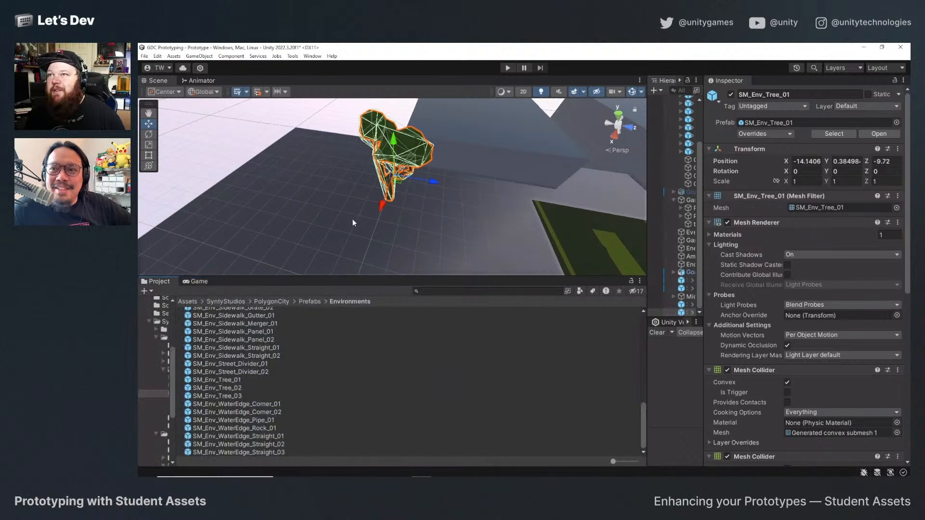
Examine the tree, the neighbouring cube and the court from several angles in the scene.
left_click_drag(353, 223, 516, 191, "alt")
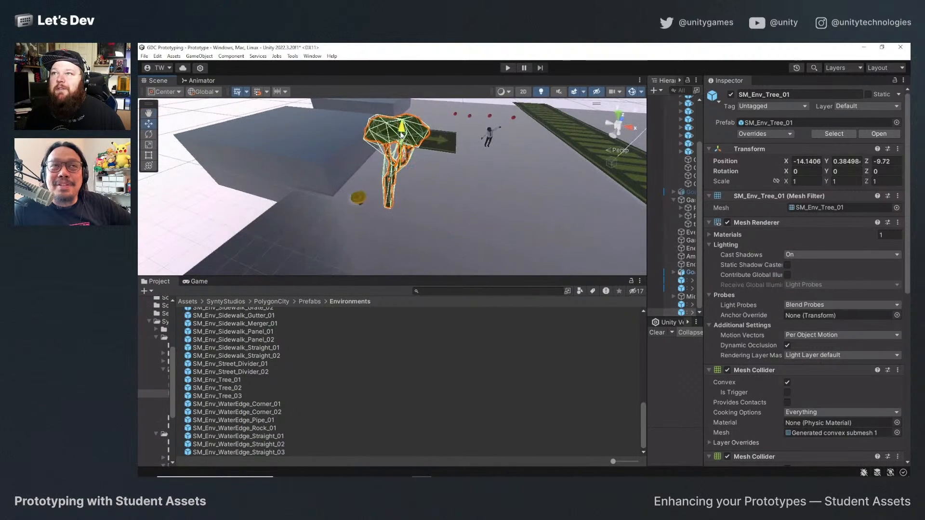
left_click_drag(402, 123, 550, 204)
left_click(415, 146)
key("f")
scroll(551, 221, "down", 3)
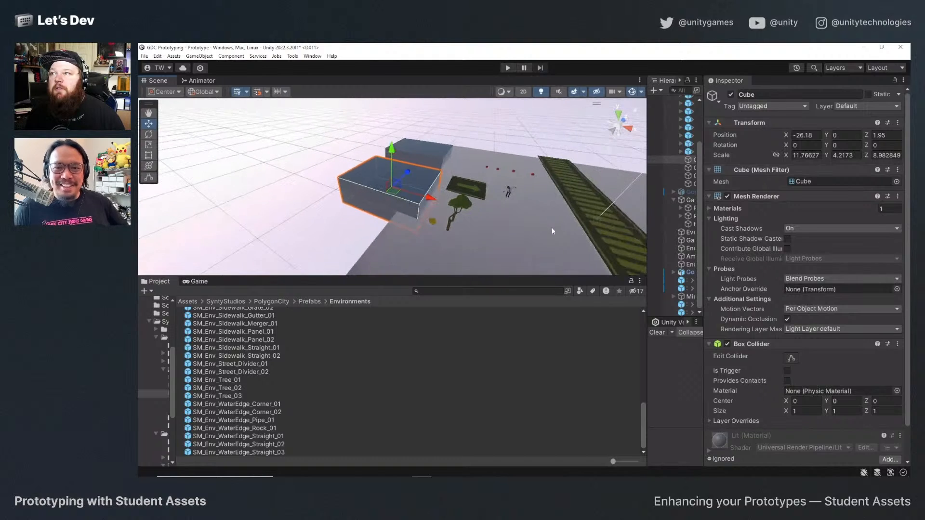
middle_click_drag(465, 236, 437, 211)
left_click_drag(438, 211, 500, 211, "alt")
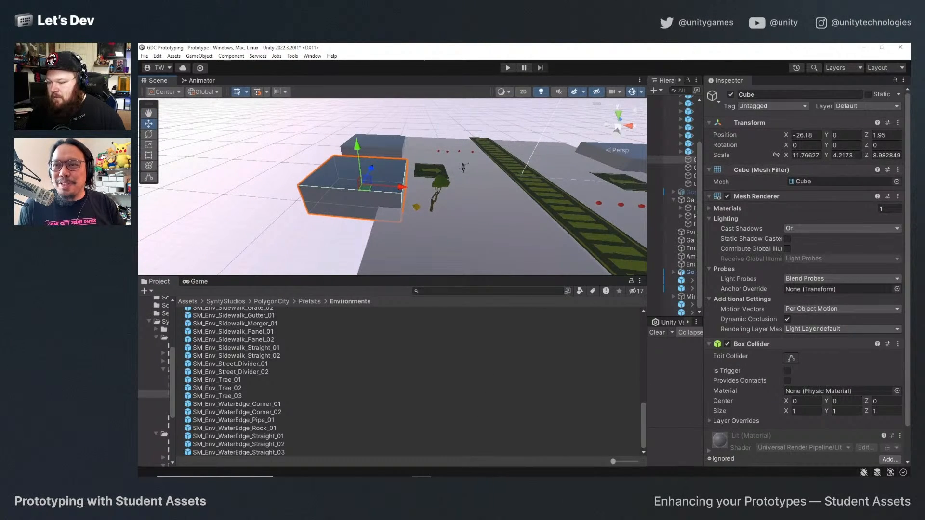
middle_click_drag(466, 202, 403, 195)
left_click_drag(402, 195, 418, 219, "alt")
scroll(405, 224, "up", 2)
middle_click_drag(405, 224, 397, 213)
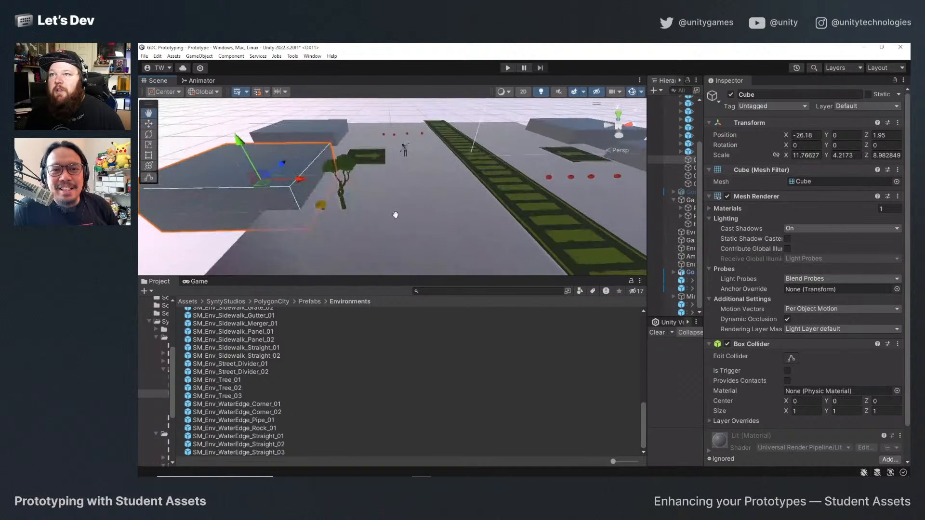
left_click_drag(397, 214, 415, 213, "alt")
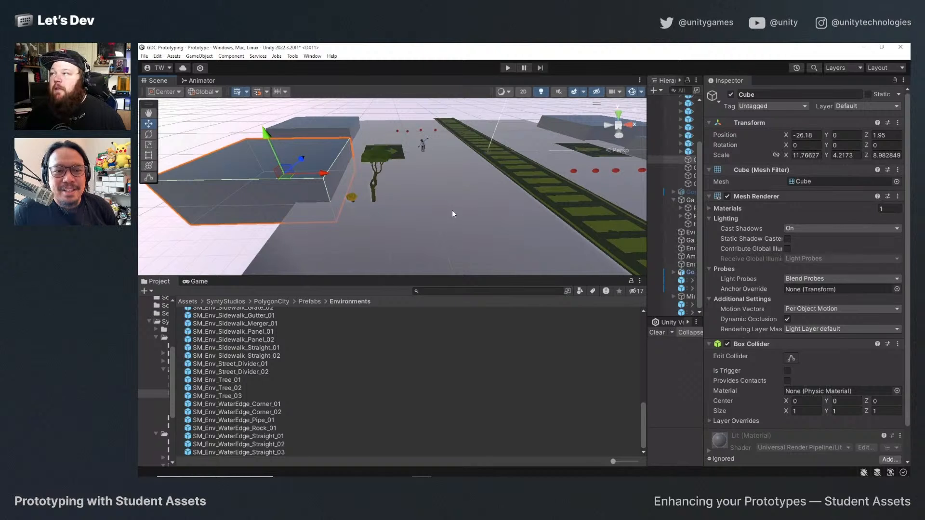
left_click_drag(452, 210, 426, 211, "alt")
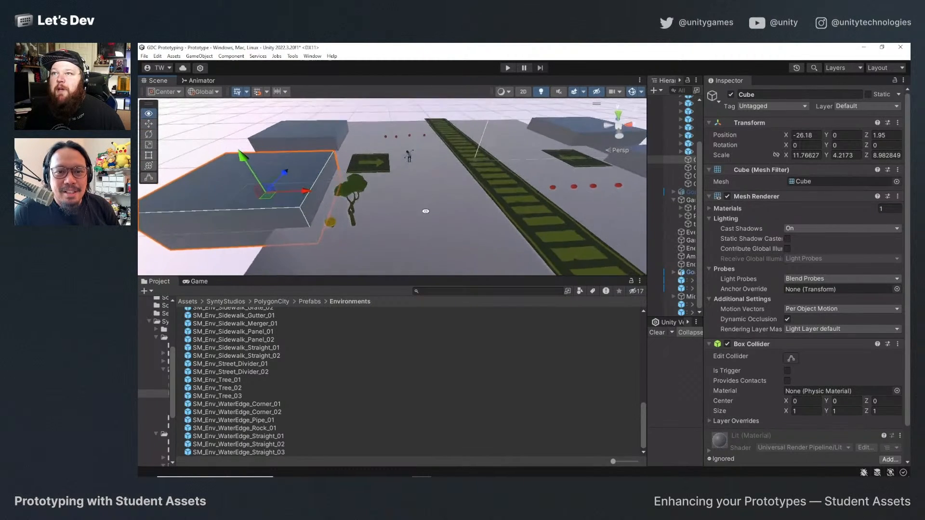
Position SM_Env_Tree_01 at Y 0 and Z -9.06, then duplicate it in a row along the court's edge up to X 3.91.
left_click(353, 201)
left_click_drag(353, 201, 334, 218, "alt")
left_click_drag(366, 153, 392, 224)
left_click(198, 282)
key("ctrl+d")
key("ctrl+d")
key("ctrl+d")
key("ctrl+d")
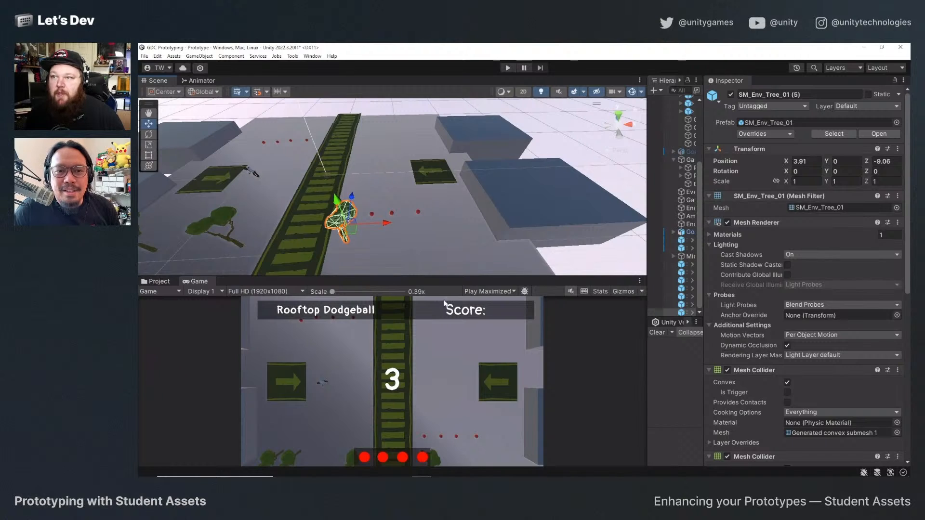
Extend the row with two more SM_Env_Tree_01 duplicates, placing the last one at X 13.28.
left_click_drag(383, 226, 498, 219)
key("ctrl+d")
key("ctrl+d")
left_click_drag(444, 240, 387, 195, "alt")
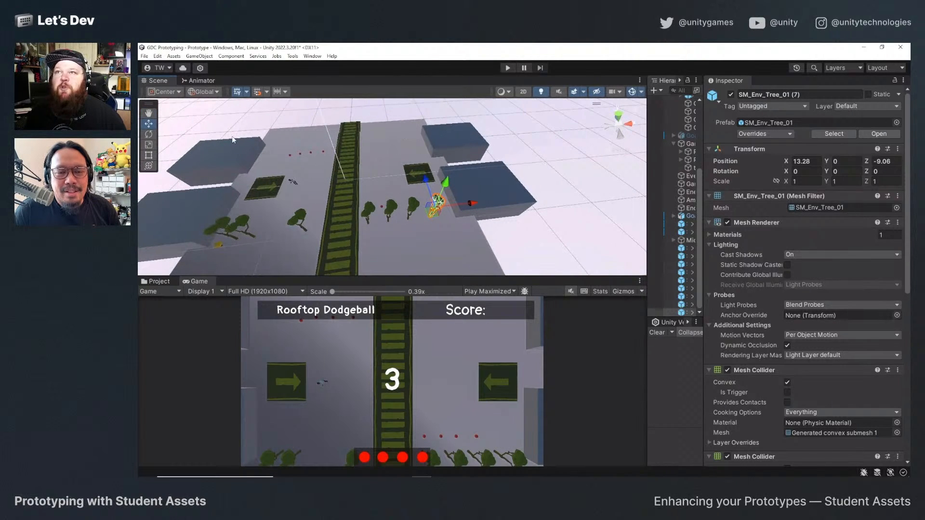
Preview the WaterEdge prefabs, then place SM_Env_Tree_03 at the opposite edge of the court, about X -13.8 and Z 8.27, and frame it.
left_click(159, 282)
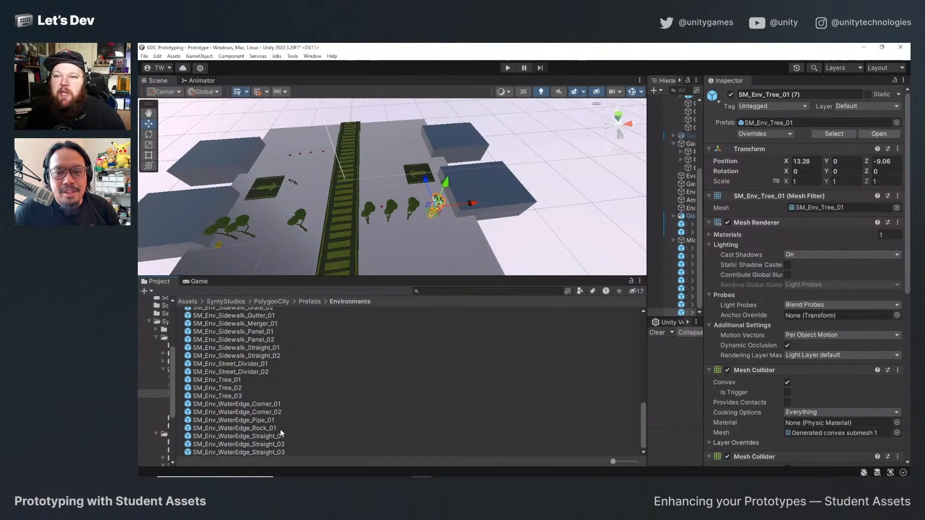
left_click(250, 418)
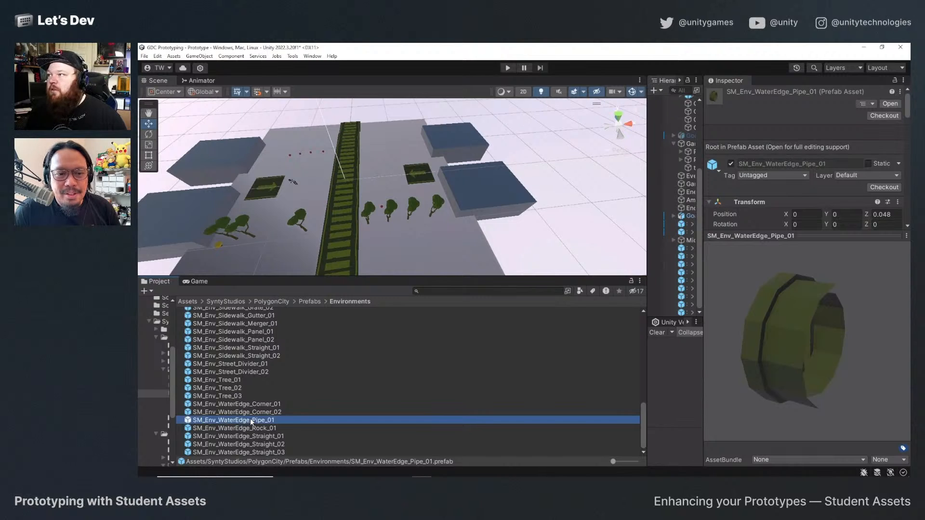
left_click(250, 410)
left_click(250, 404)
left_click(228, 396)
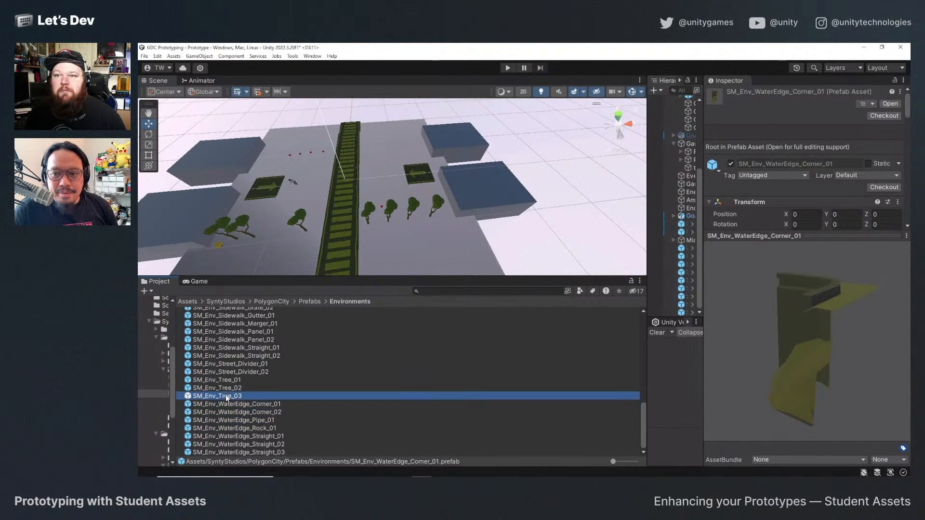
left_click_drag(231, 400, 285, 127)
left_click(200, 282)
key("f")
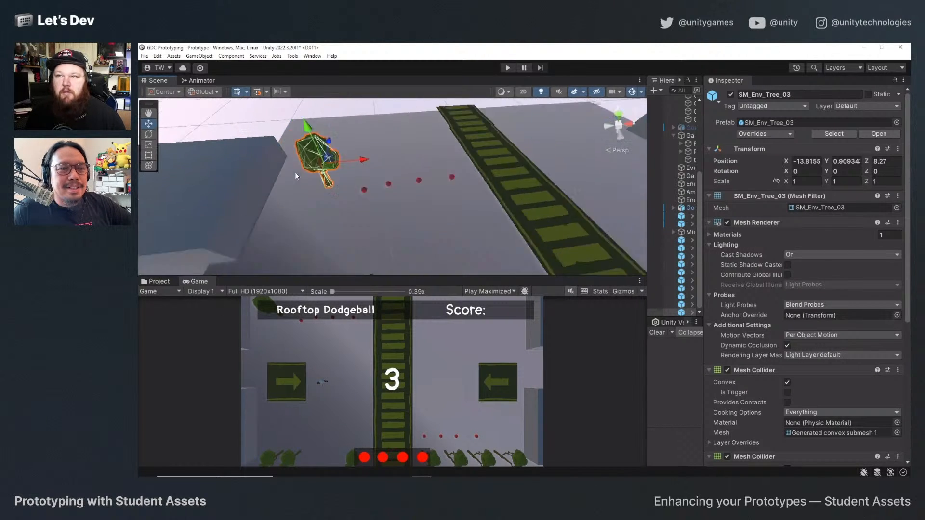
Move SM_Env_Tree_03 to Z 9.04 and duplicate it twice toward the centre divider, with the last copy at X -5.47.
left_click_drag(296, 173, 390, 237, "alt")
scroll(389, 237, "down", 3)
scroll(390, 237, "down", 1)
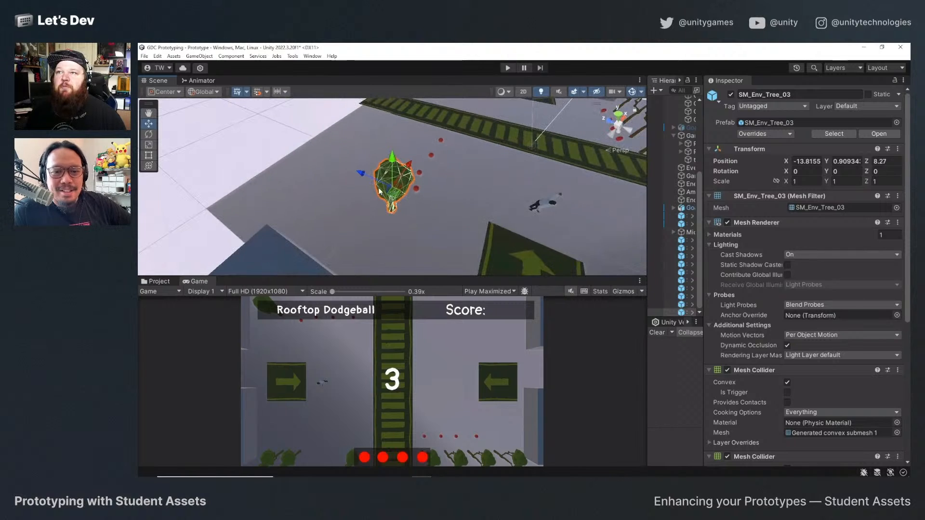
left_click_drag(364, 175, 445, 101)
key("ctrl+d")
key("ctrl+d")
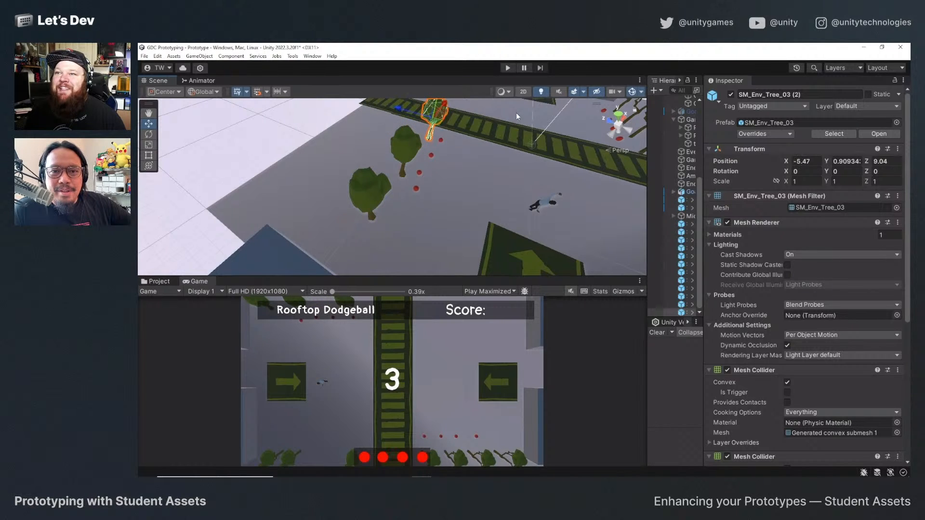
Continue the SM_Env_Tree_03 row across the divider with three more duplicates, from X 4.76 to X 12.92 at Z 9.04.
middle_click_drag(516, 112, 448, 154)
left_click_drag(448, 154, 531, 114, "alt")
key("ctrl+d")
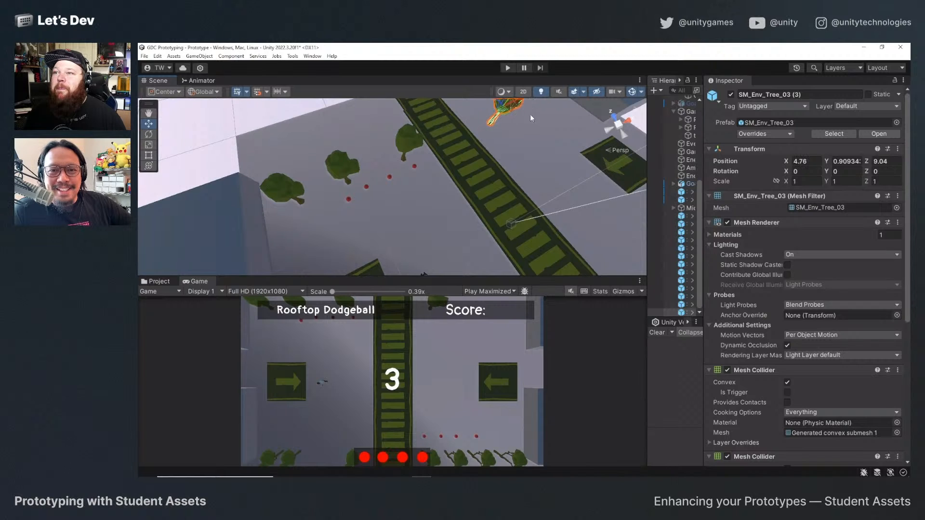
middle_click_drag(530, 114, 549, 142)
left_click_drag(548, 143, 611, 165, "alt")
key("ctrl+d")
key("ctrl+d")
scroll(516, 218, "down", 4)
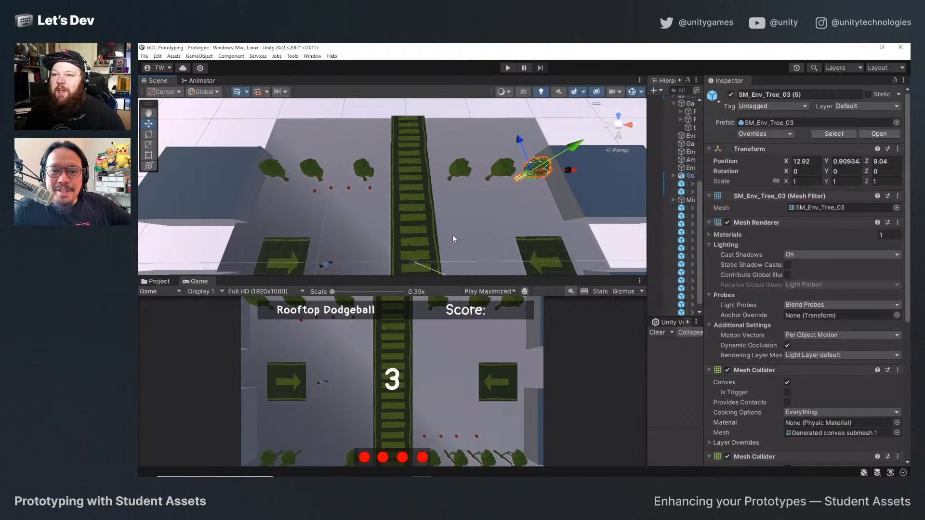
Select Cube (1) beside the far tree row and frame it in an angled scene view.
left_click(260, 200)
left_click(242, 191)
key("f")
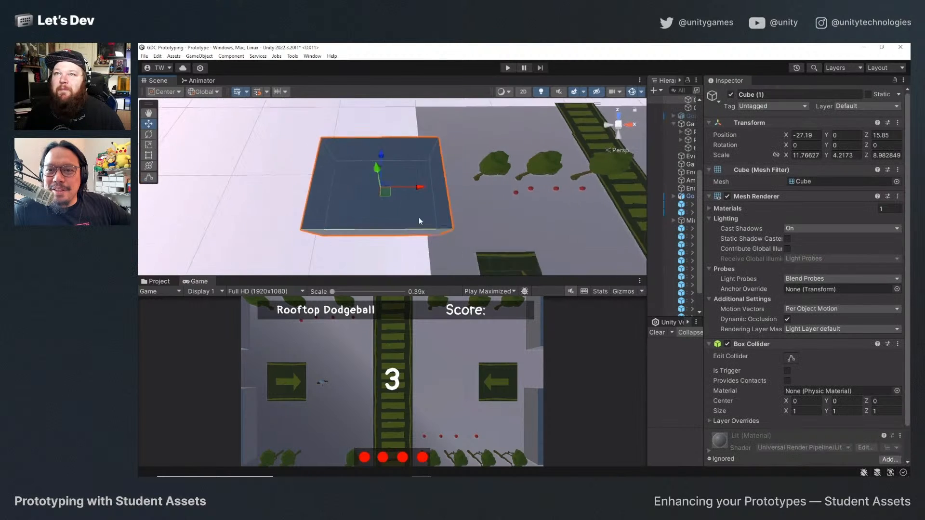
left_click_drag(419, 218, 299, 159, "alt")
Widen the project folder tree, browse the Environments prefabs and open PolygonCity's Buildings prefab folder.
left_click(159, 281)
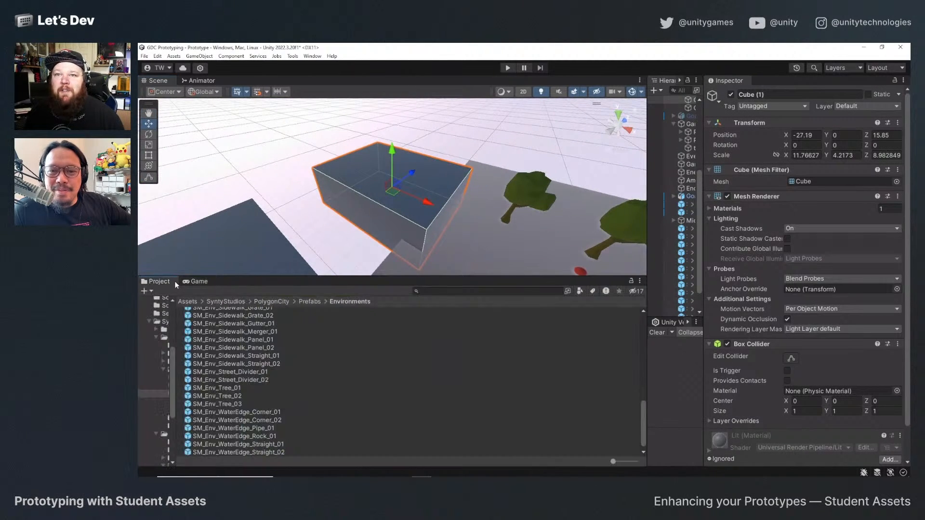
scroll(273, 385, "up", 15)
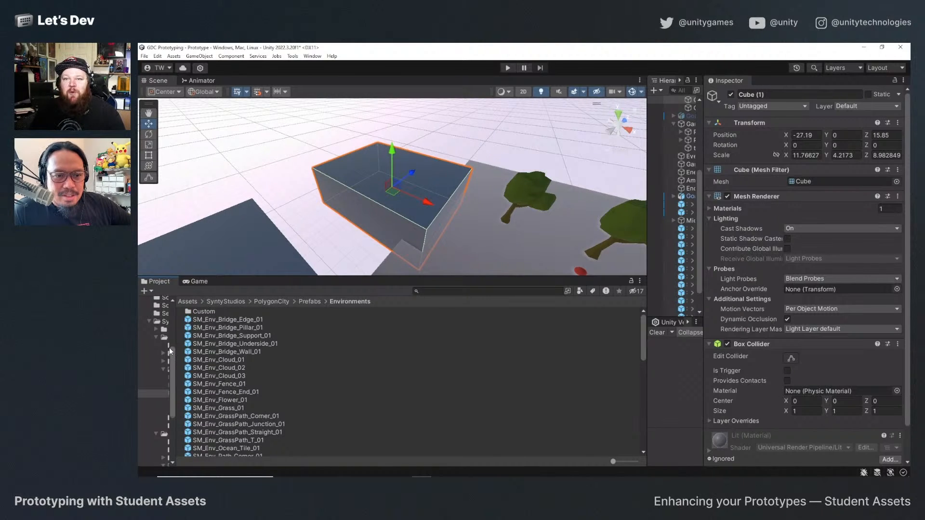
left_click_drag(175, 345, 226, 355)
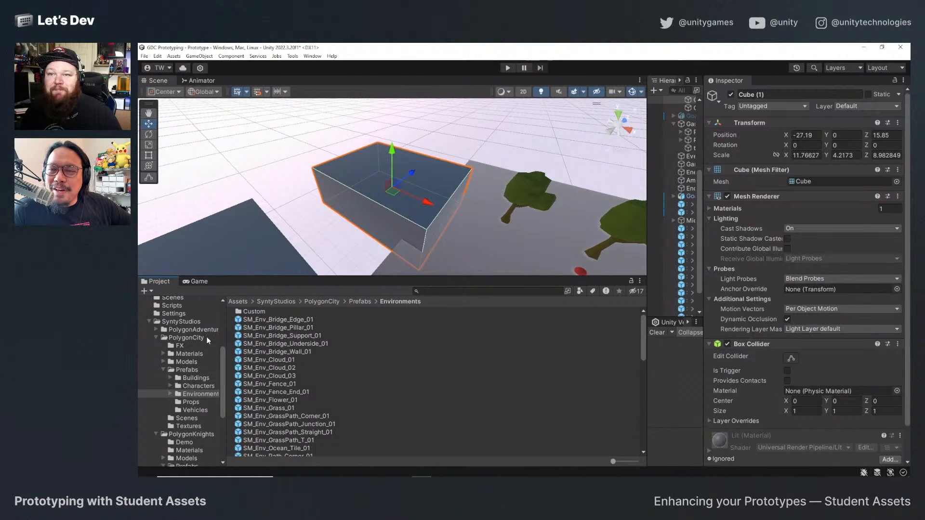
scroll(308, 394, "down", 3)
scroll(308, 396, "up", 3)
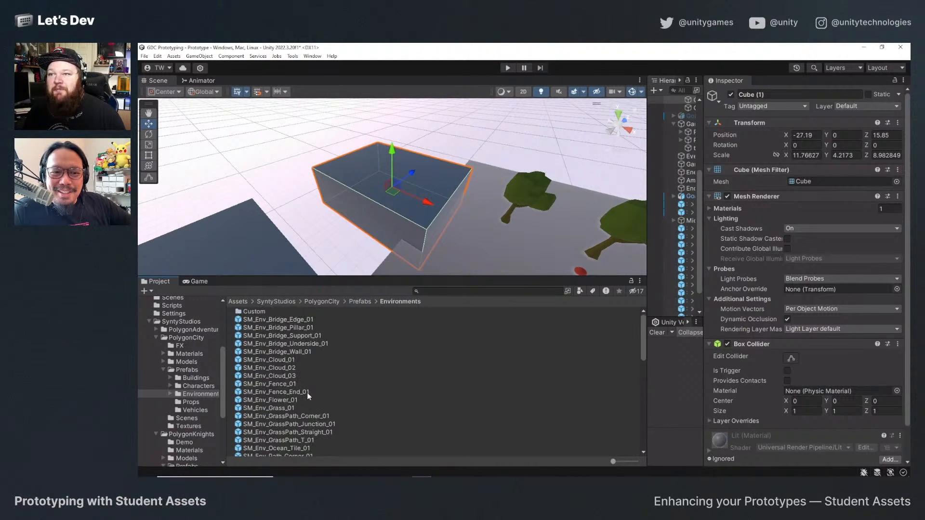
scroll(287, 393, "down", 6)
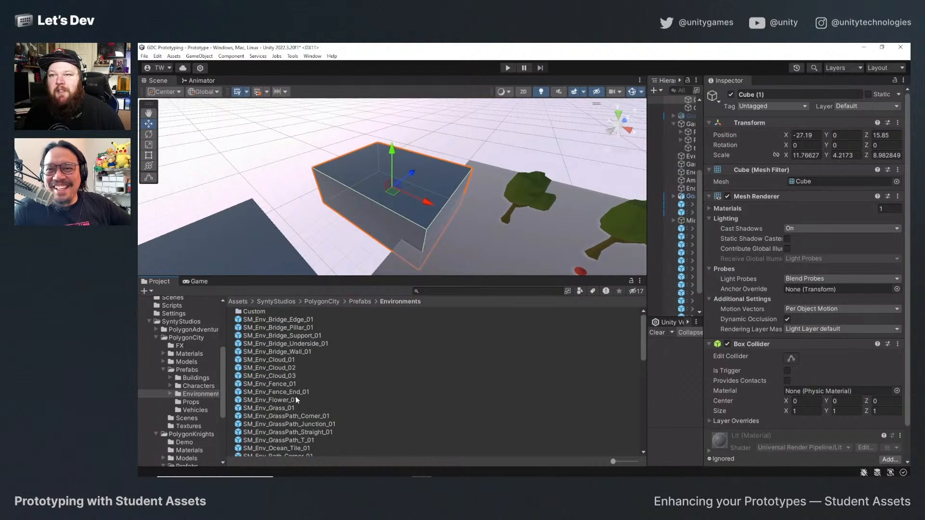
left_click(193, 378)
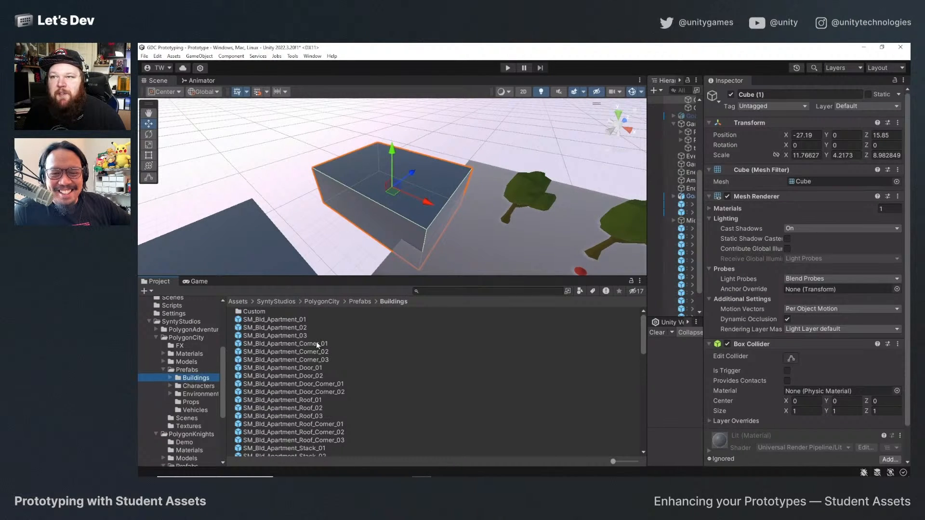
Place the SM_Bld_Apartment_03 building prefab beside Cube (1), with position Y 0 and rotation Y 90.
left_click(297, 336)
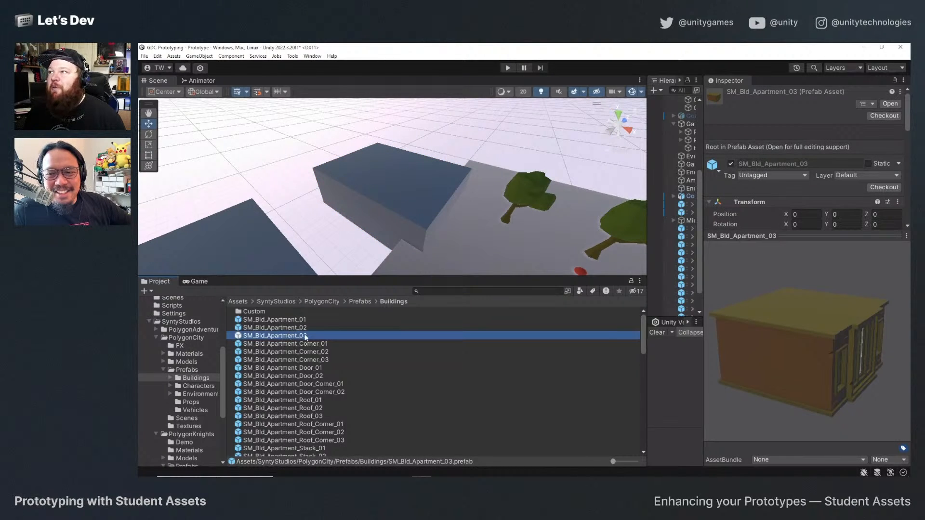
left_click_drag(295, 337, 465, 212)
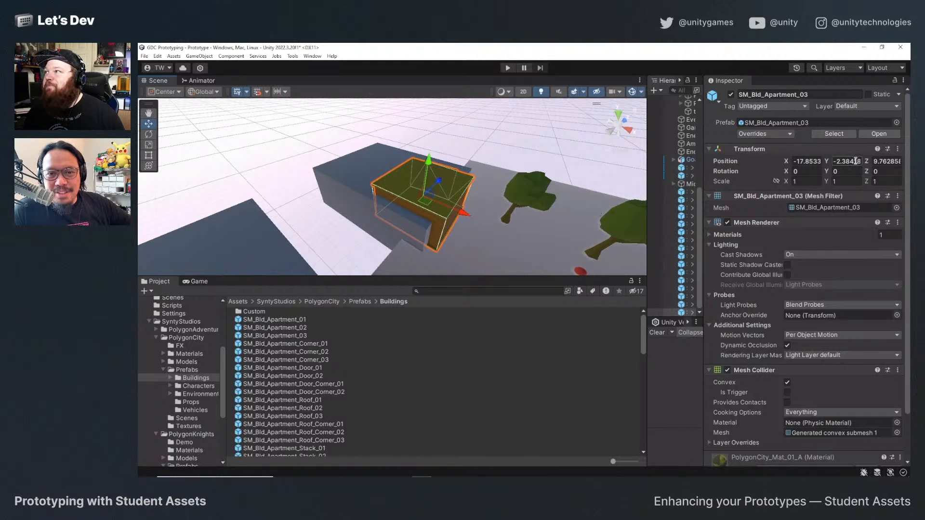
left_click(853, 162)
type("0")
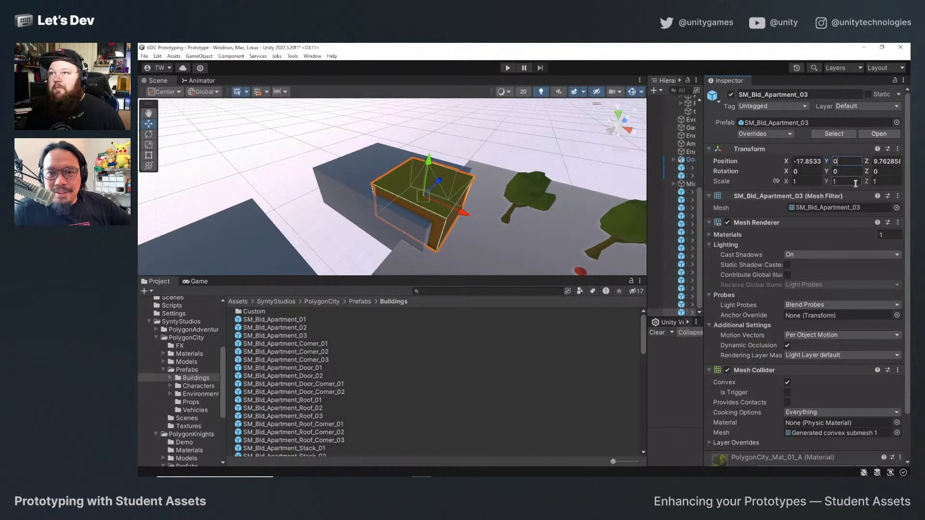
key("Tab")
key("Tab")
key("Tab")
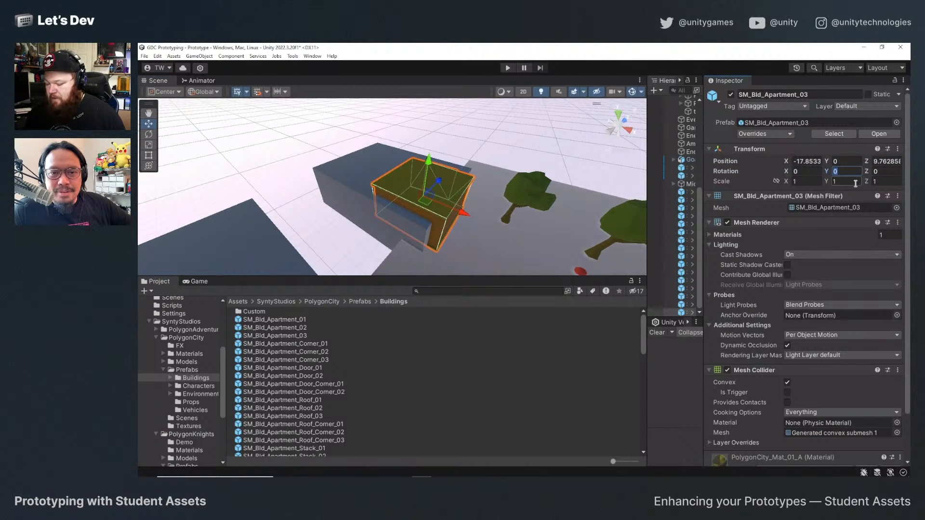
type("90")
Scale SM_Bld_Apartment_03 uniformly to about 1.4 over Cube (1), and delete Cube (1) from the Environment group.
left_click_drag(513, 192, 412, 189, "alt")
key("r")
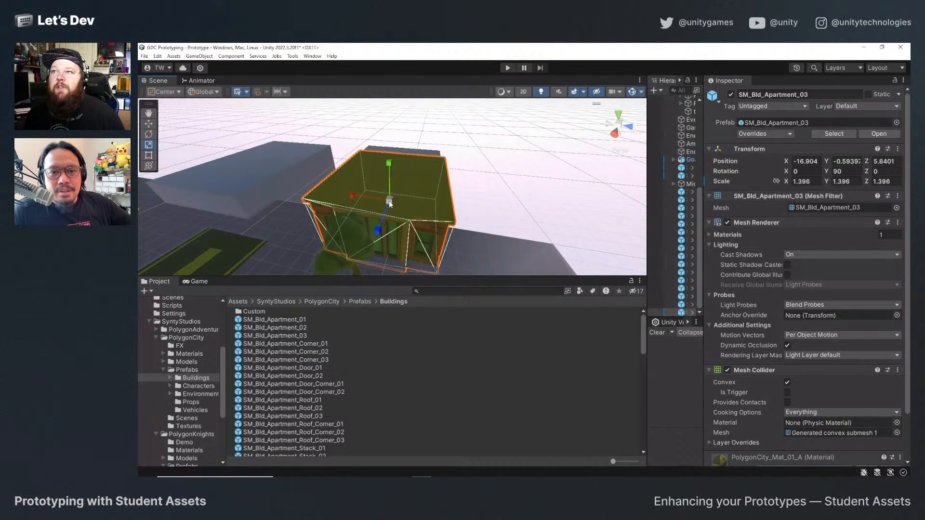
left_click_drag(705, 157, 794, 177)
scroll(732, 198, "up", 5)
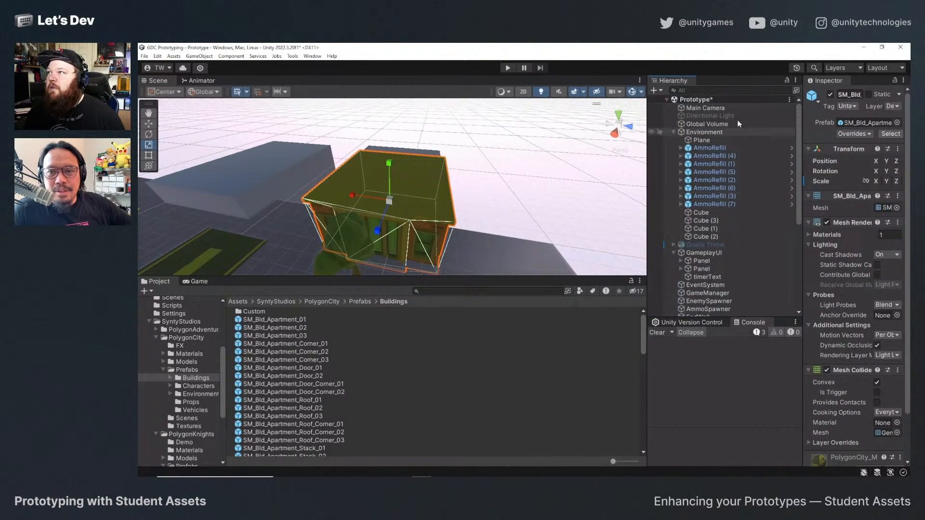
left_click(706, 220)
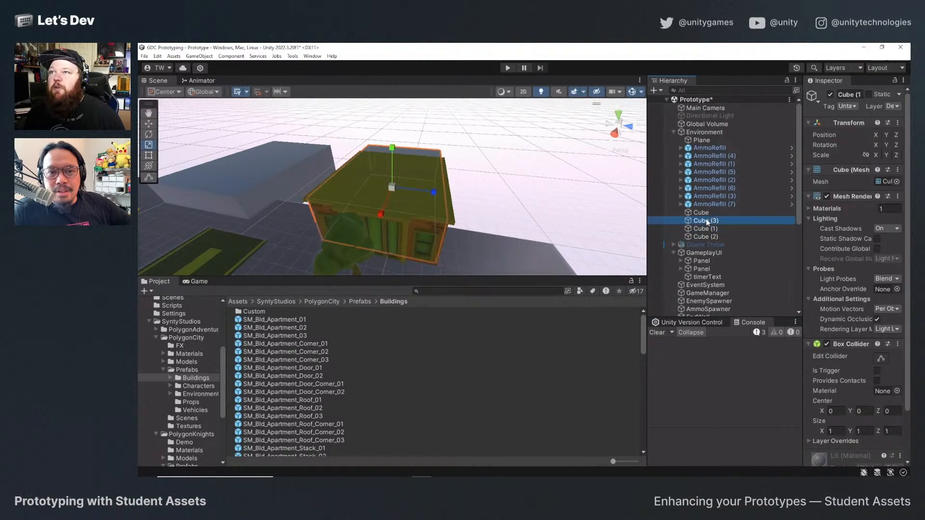
left_click(707, 229)
key("Delete")
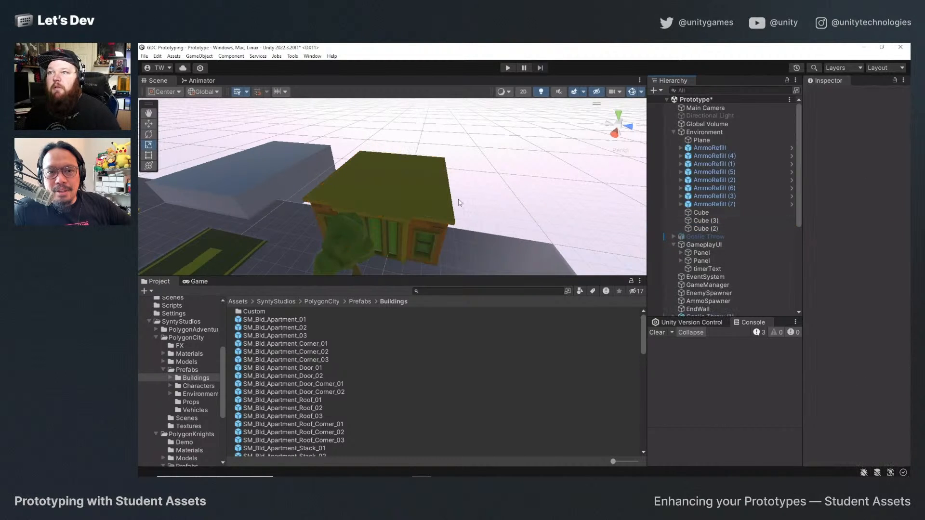
Duplicate SM_Bld_Apartment_03, move the copy along Z onto the neighbouring cube on the same court side, and delete that cube.
left_click_drag(367, 240, 455, 198, "alt")
left_click(198, 282)
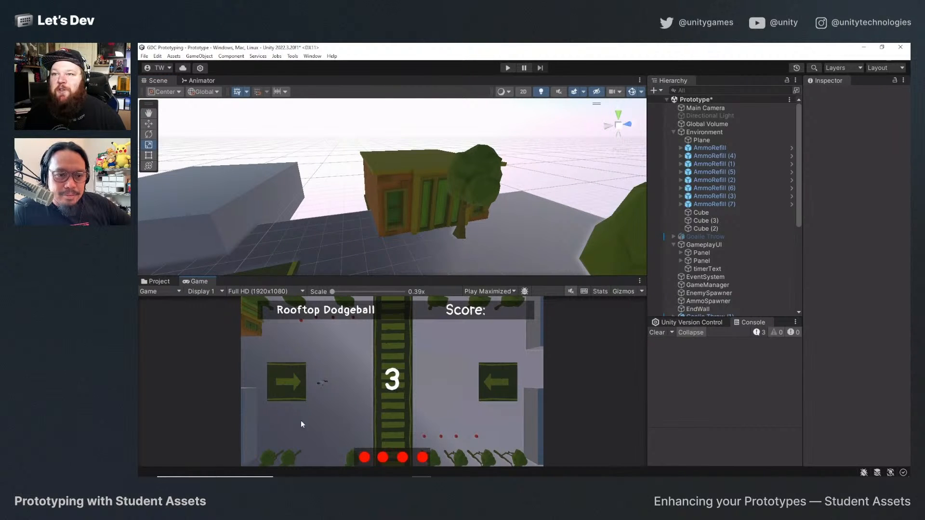
left_click_drag(364, 195, 389, 174, "alt")
left_click(394, 176)
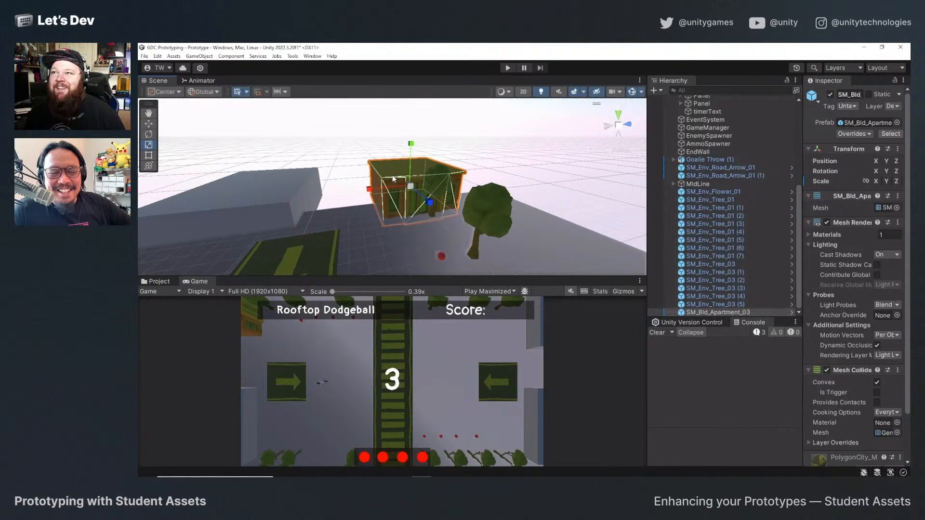
key("w")
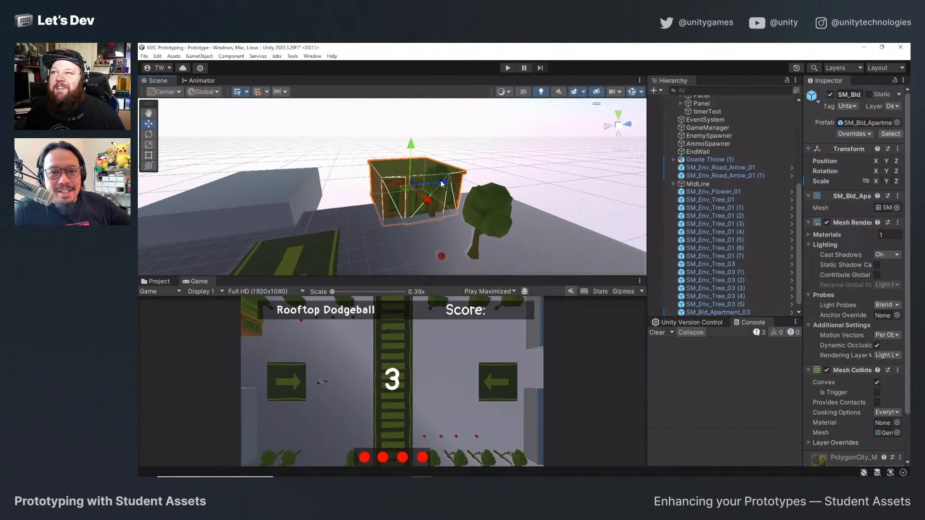
key("ctrl+d")
left_click_drag(442, 184, 284, 217)
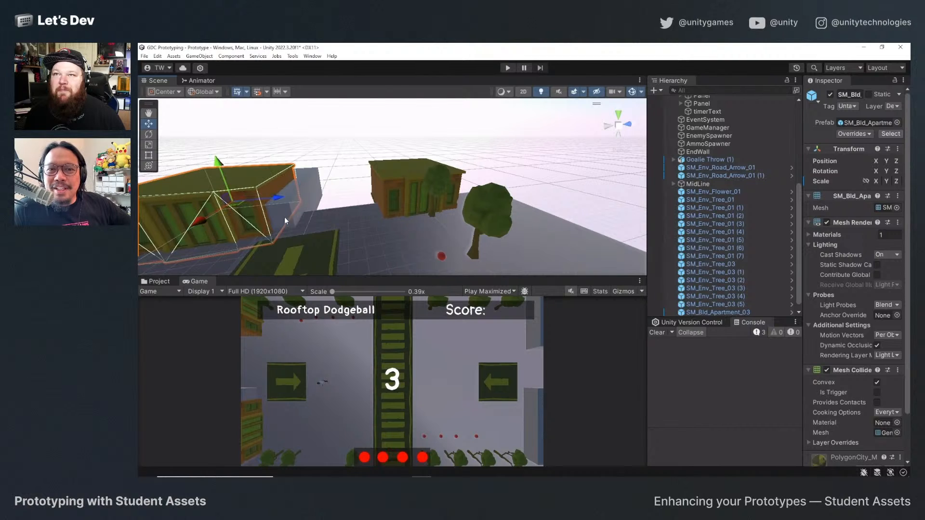
left_click(306, 184)
key("Delete")
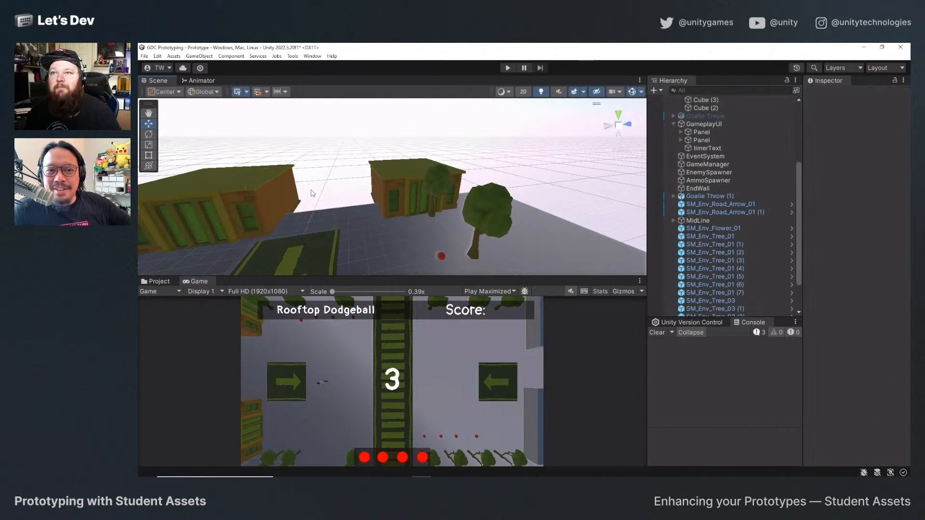
Stretch SM_Bld_Apartment_03 (1) lengthwise along its local X axis to fill more of the court's side.
scroll(309, 187, "down", 5)
left_click_drag(297, 212, 300, 201, "alt")
left_click(302, 205)
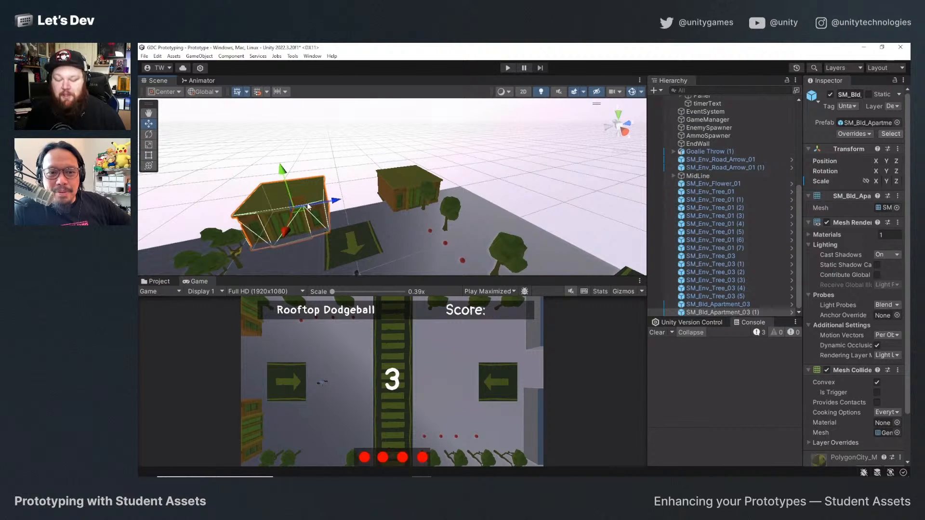
key("r")
left_click_drag(247, 216, 217, 223)
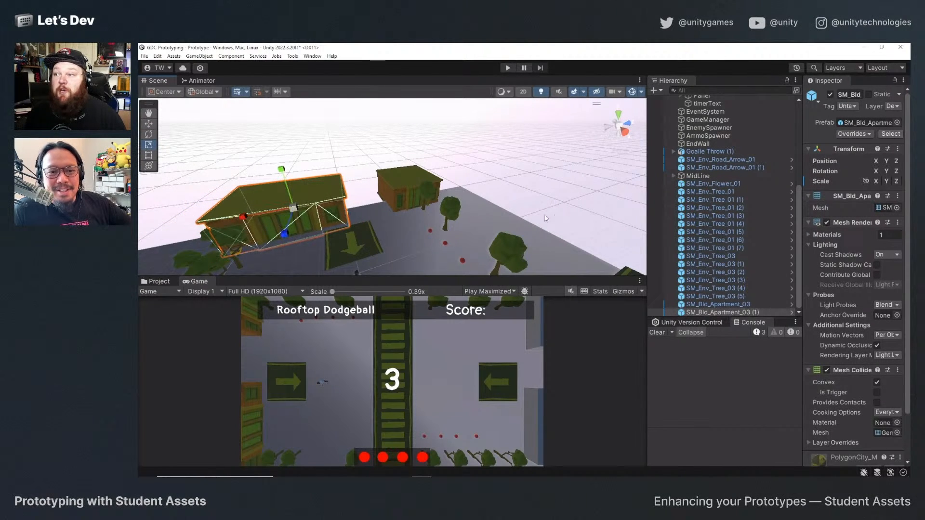
Enable the Directional Light to brighten the court and its props.
scroll(710, 157, "up", 5)
left_click(710, 116)
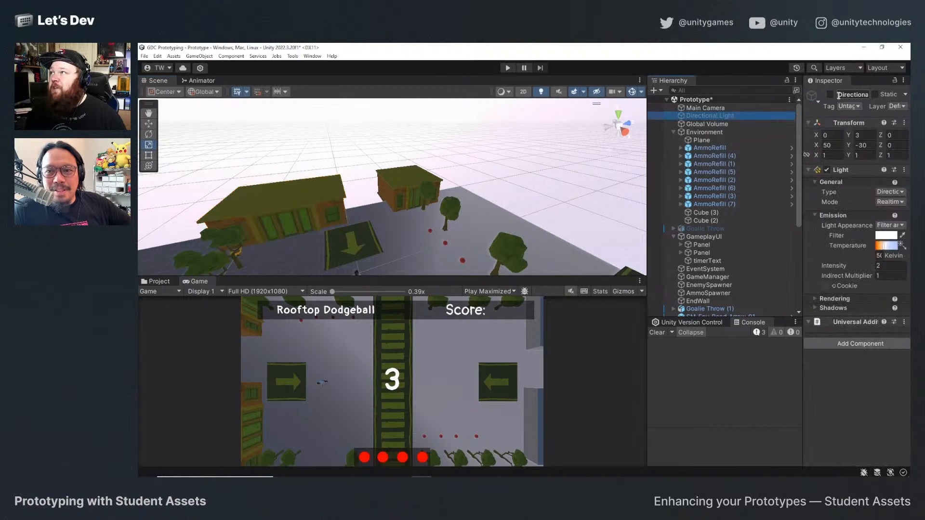
left_click(831, 95)
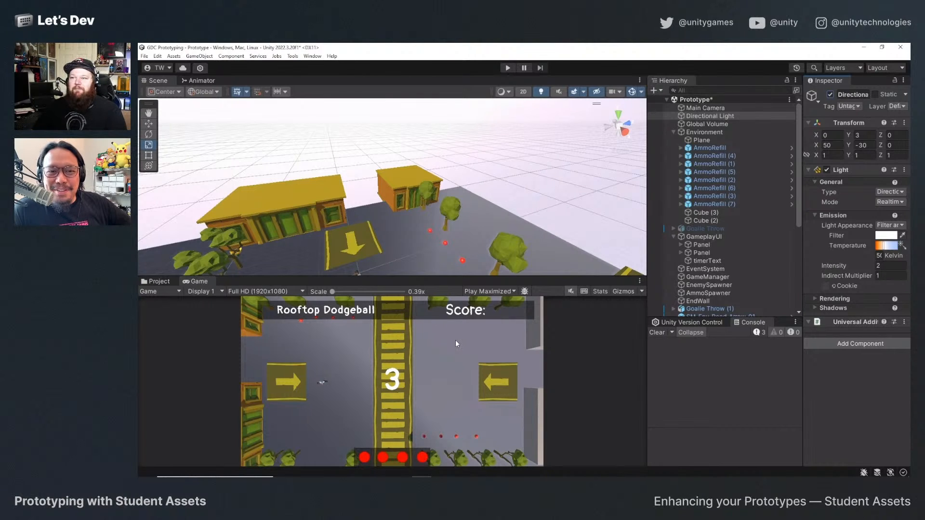
scroll(737, 285, "down", 5)
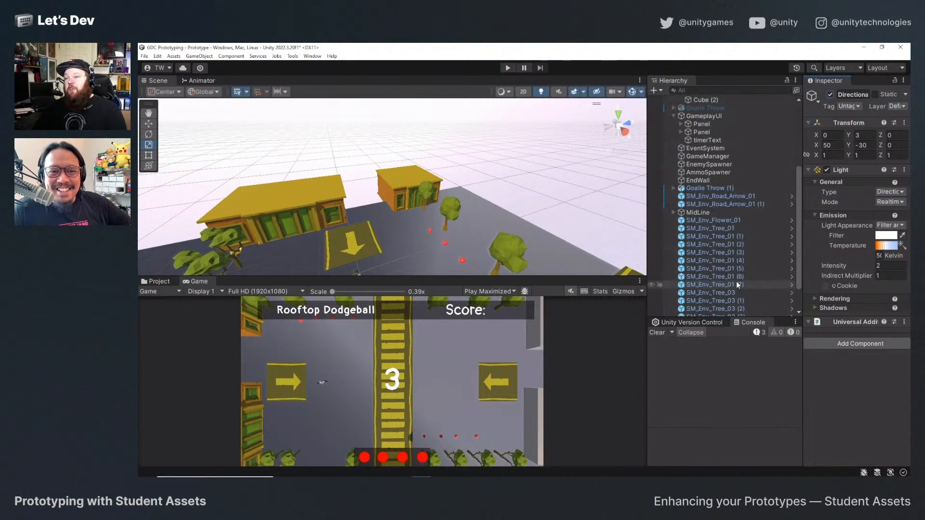
scroll(714, 282, "down", 2)
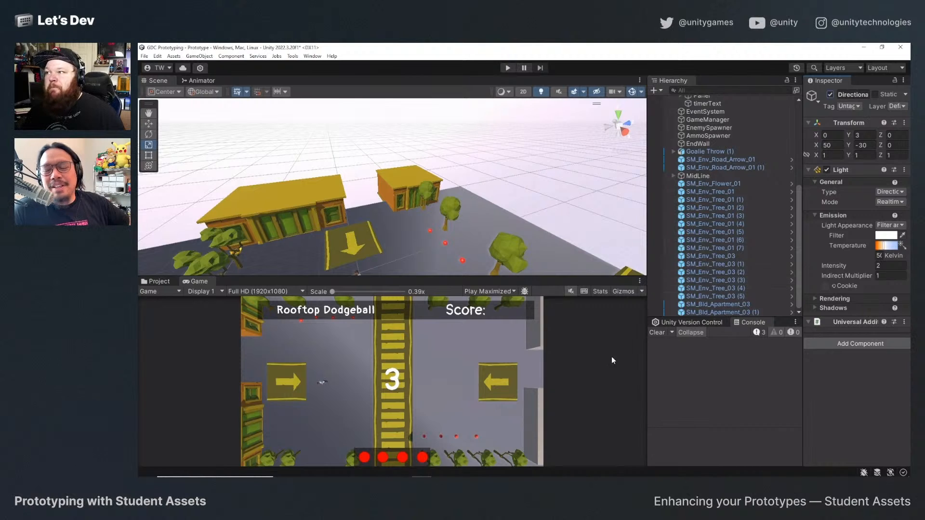
Duplicate the PolygonCity_Mat_Road_01 material in PolygonCity's Materials folder.
left_click(159, 282)
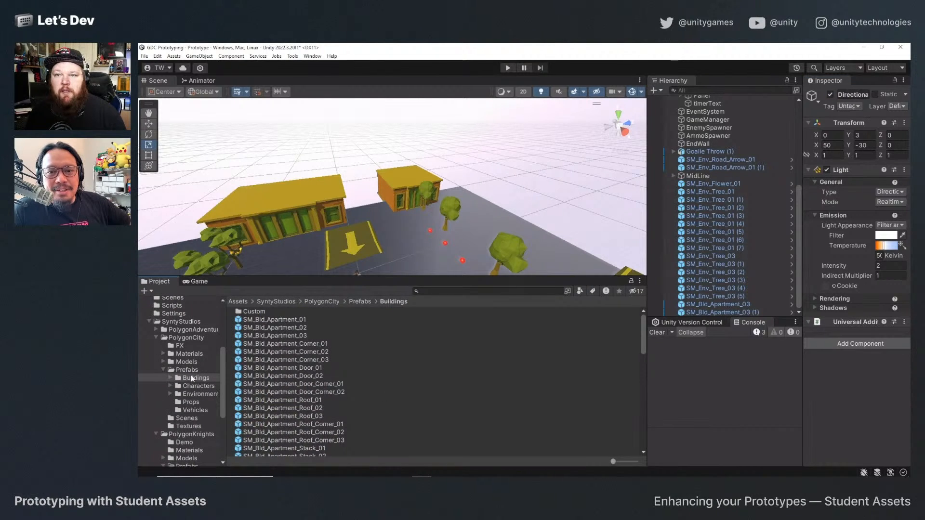
left_click(188, 354)
scroll(288, 394, "down", 1)
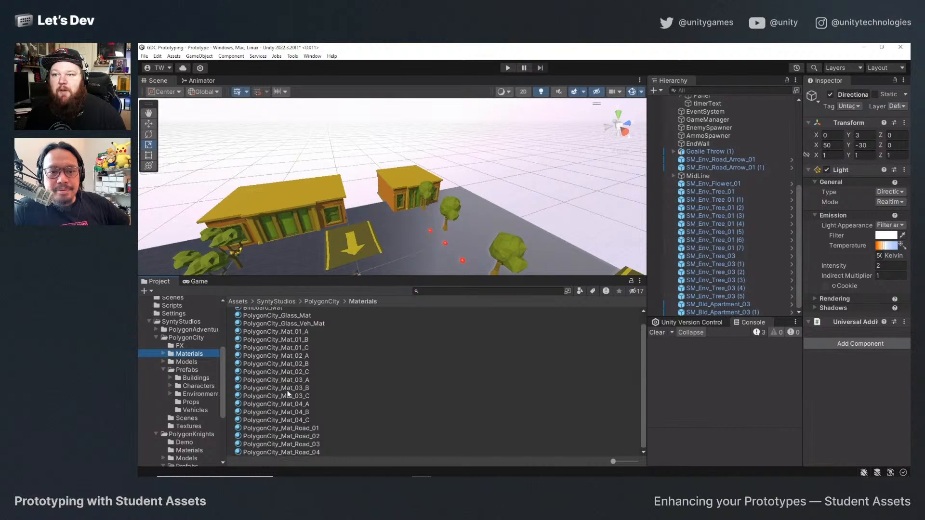
left_click(300, 428)
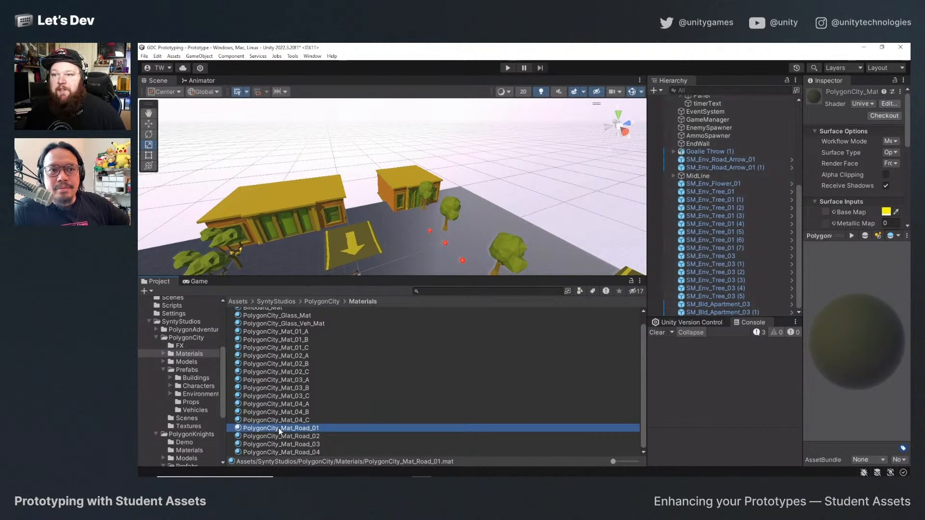
key("ctrl+d")
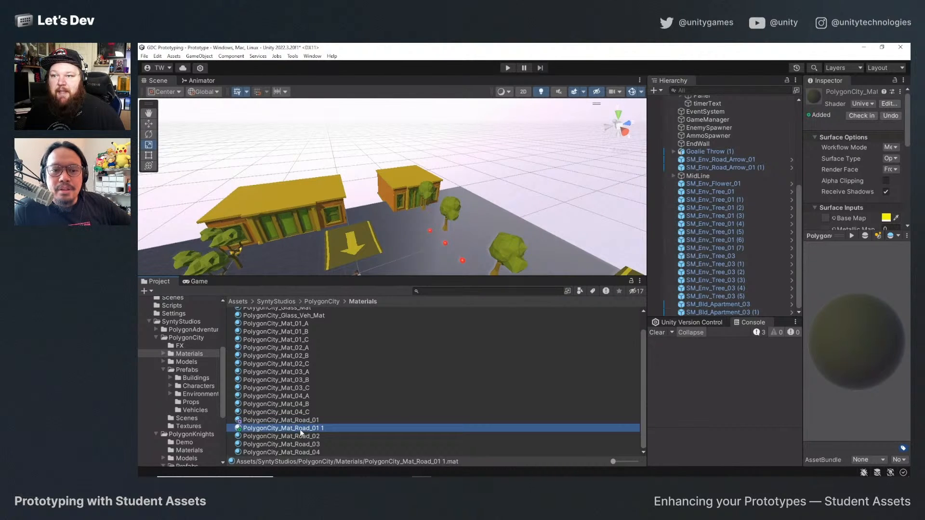
Set the duplicated road material's Base Map color to white (FFFFFF).
left_click(301, 429)
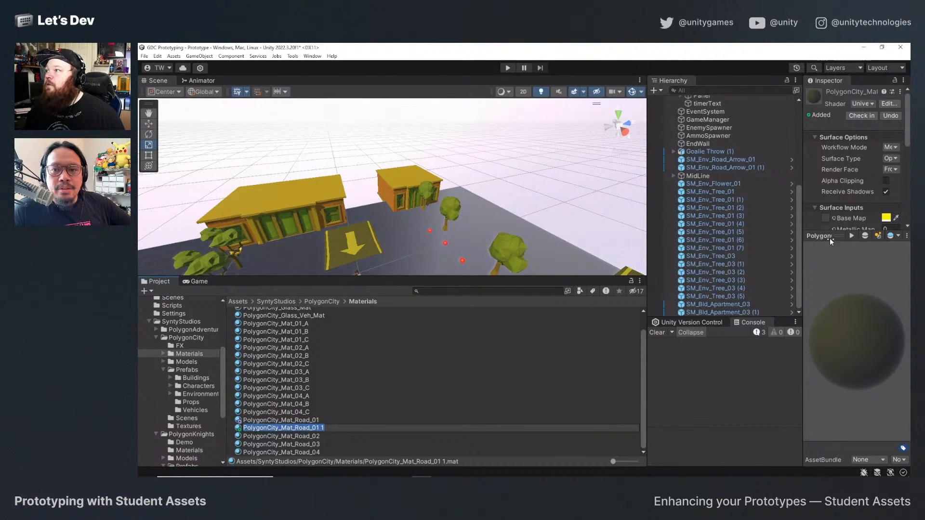
left_click_drag(833, 236, 839, 351)
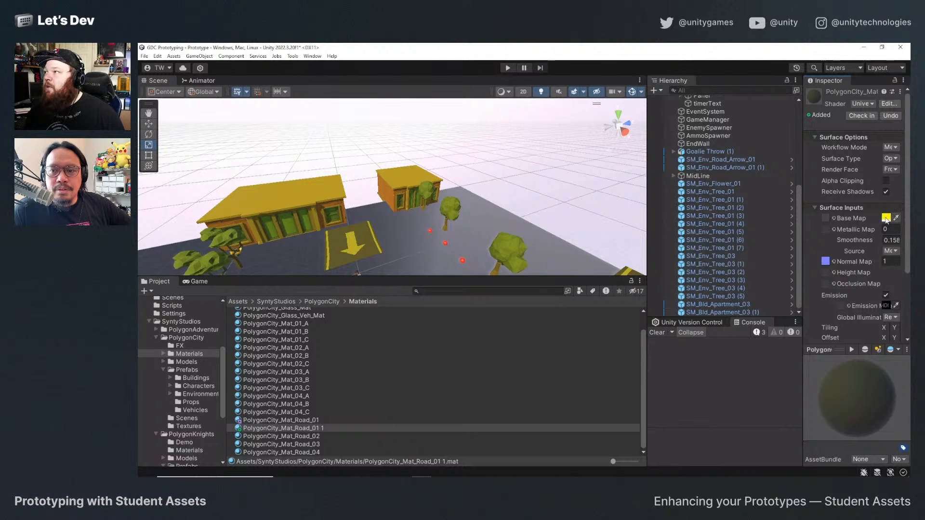
left_click(885, 218)
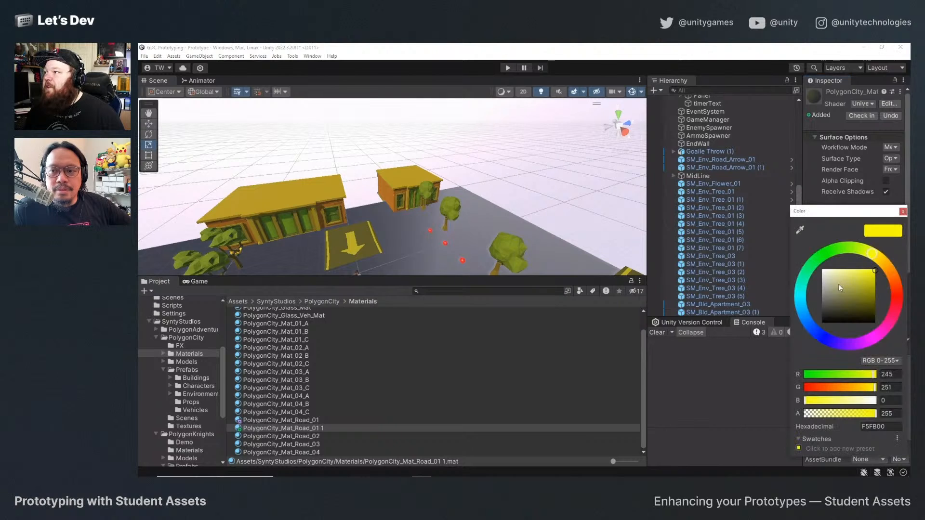
left_click(903, 212)
Rename the duplicated road material to PolygonCity_Mat_Arrow_Mod.
left_click(307, 431)
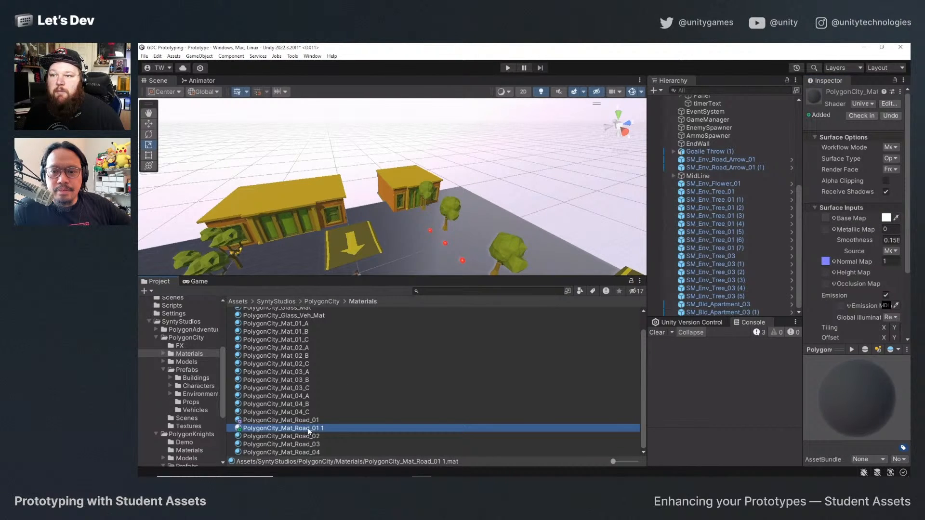
right_click(308, 431)
left_click(338, 246)
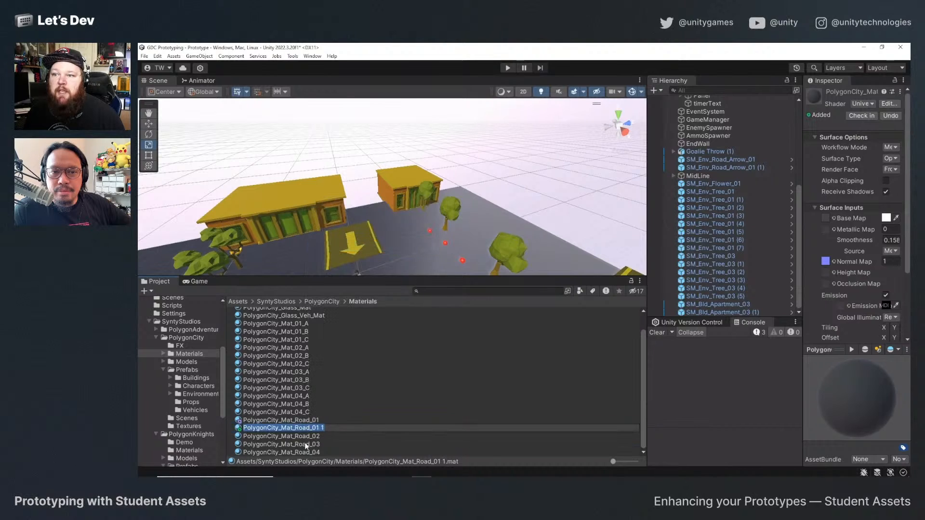
left_click(321, 428)
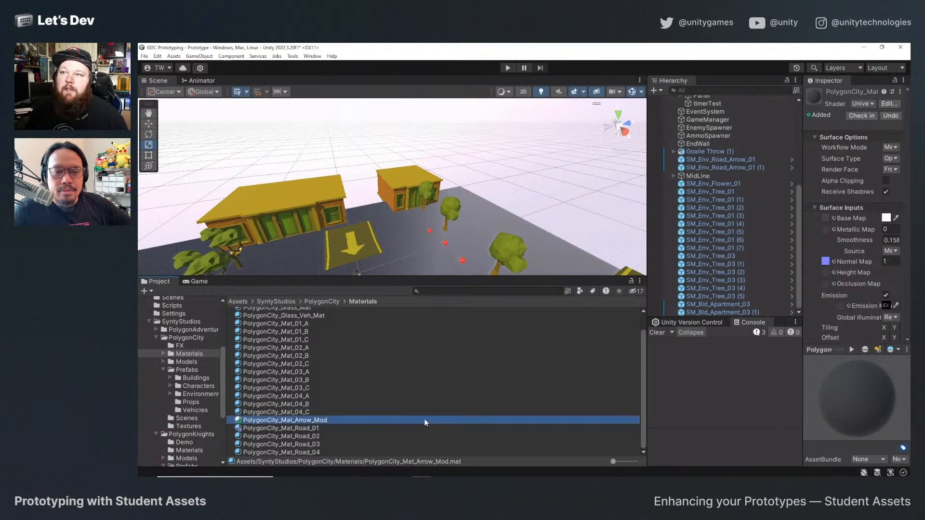
Apply PolygonCity_Mat_Arrow_Mod to the road arrow tiles on both halves of the court.
left_click_drag(327, 422, 378, 260)
scroll(345, 247, "down", 4)
scroll(405, 268, "down", 3)
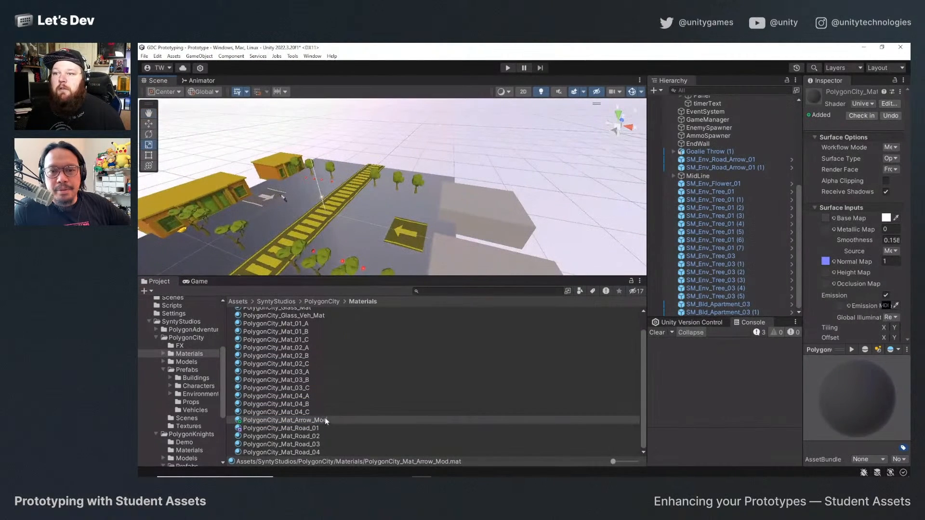
left_click_drag(325, 421, 412, 239)
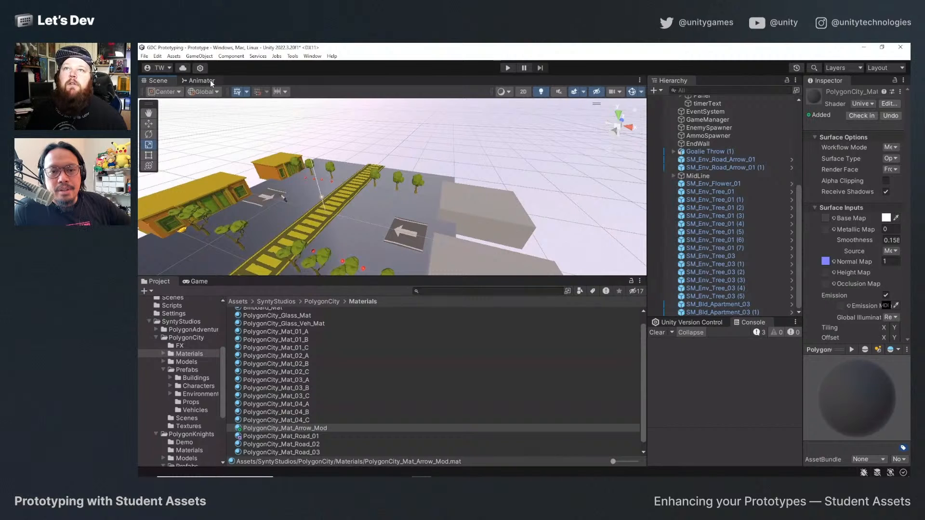
Playtest Rooftop Dodgeball in an enlarged Game view, moving the player around the court's near half and throwing all four balls at enemies.
left_click(199, 283)
left_click_drag(333, 277, 331, 186)
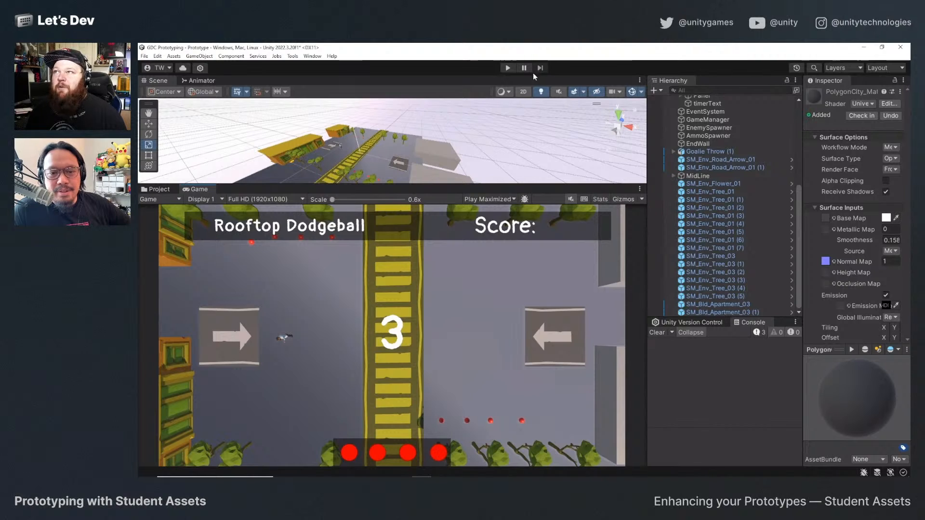
left_click(506, 68)
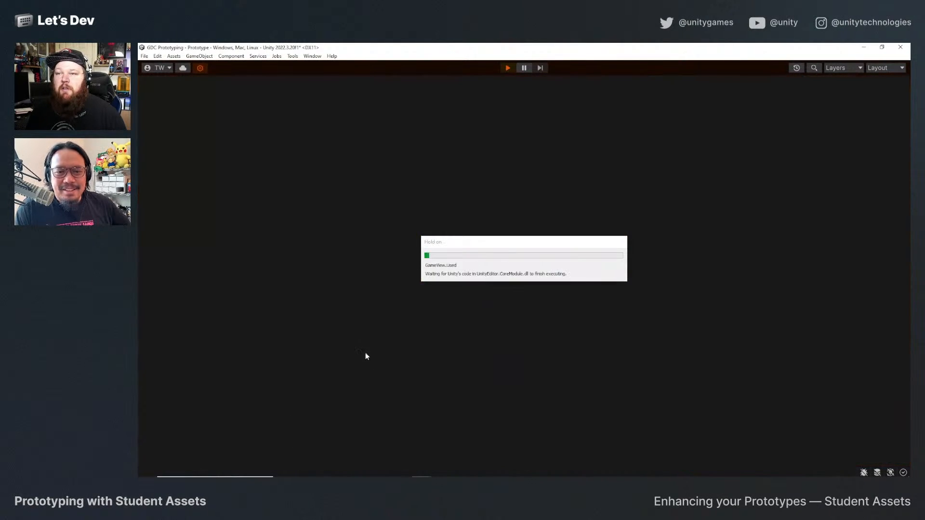
key("d")
key("s")
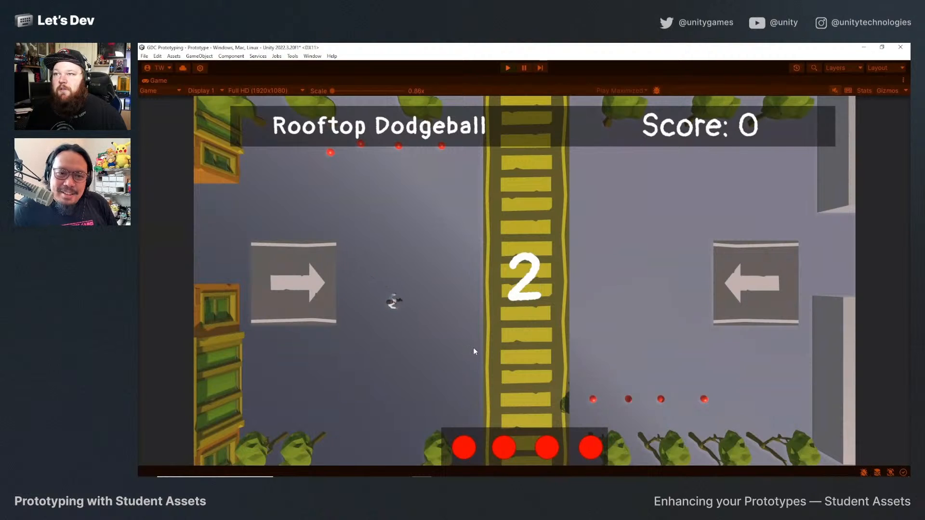
key("w")
key("space")
key("a")
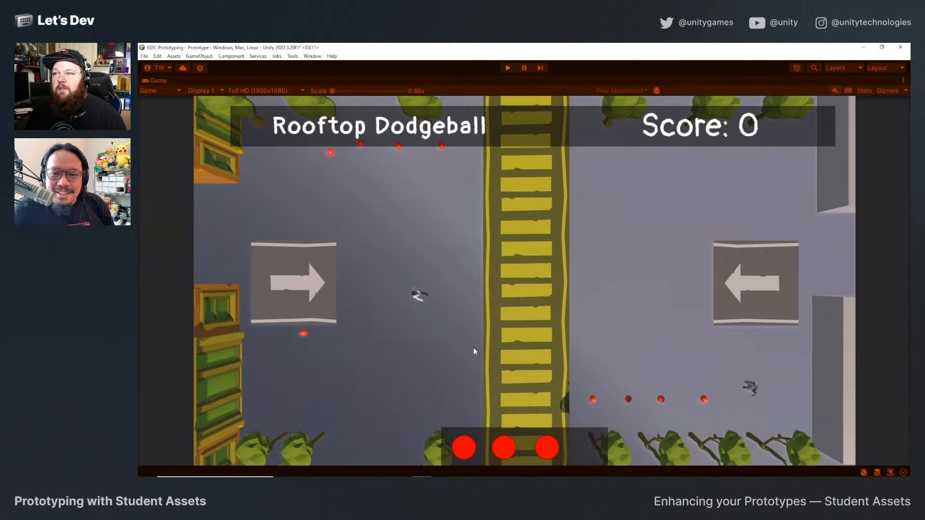
key("w")
key("space")
key("s")
key("d")
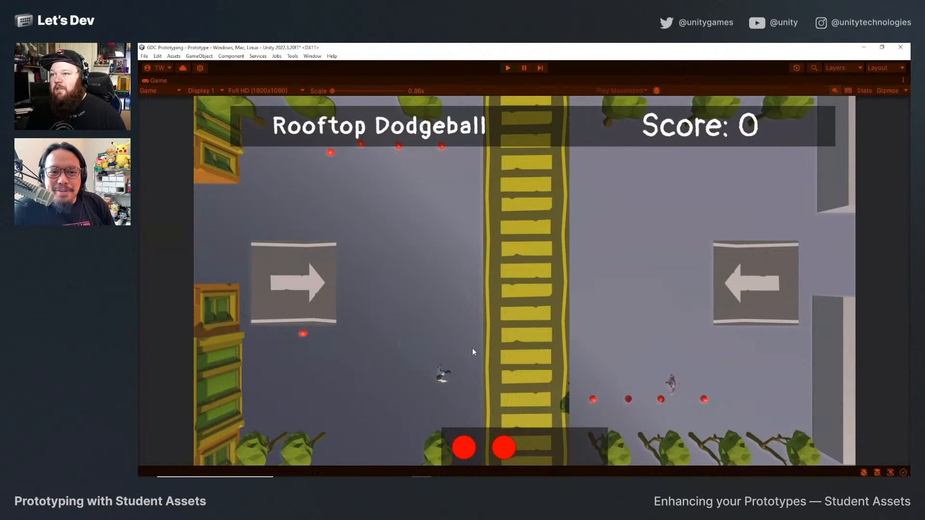
key("space")
key("a")
key("w")
key("space")
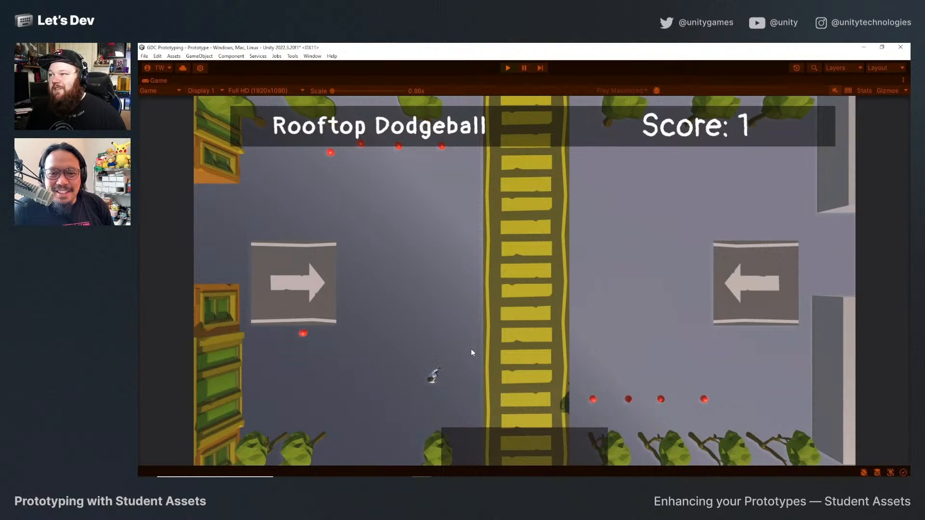
Collect balls from the ammo refills along the court's upper edge, throw them at the approaching enemies, and end the playtest.
key("a")
key("w")
key("w")
key("d")
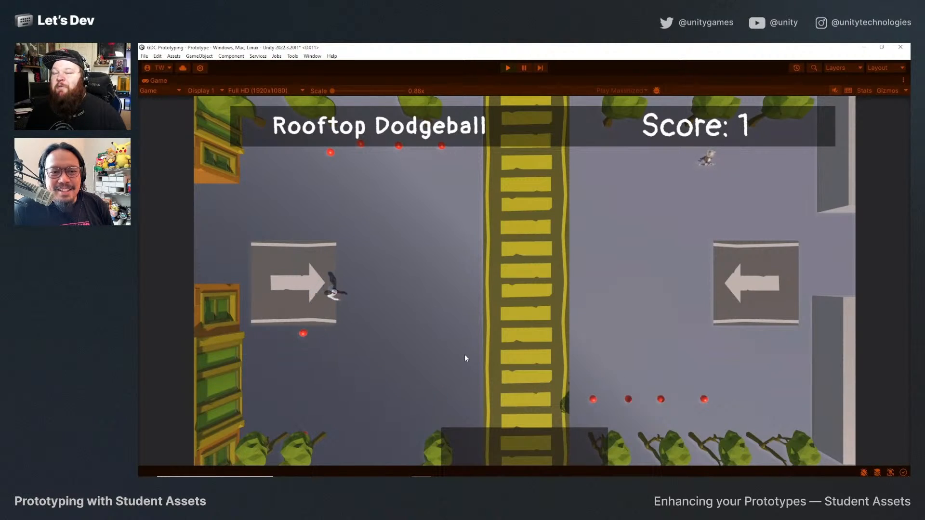
key("a")
key("d")
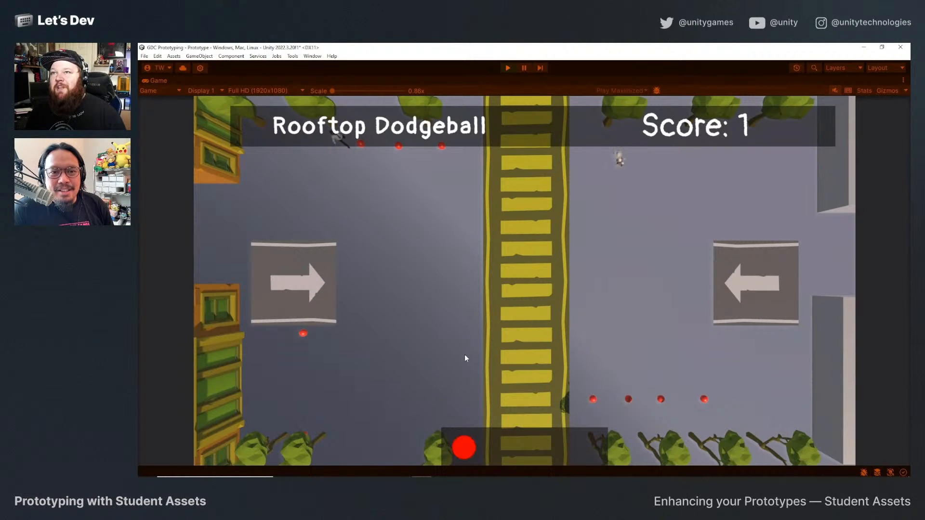
key("s")
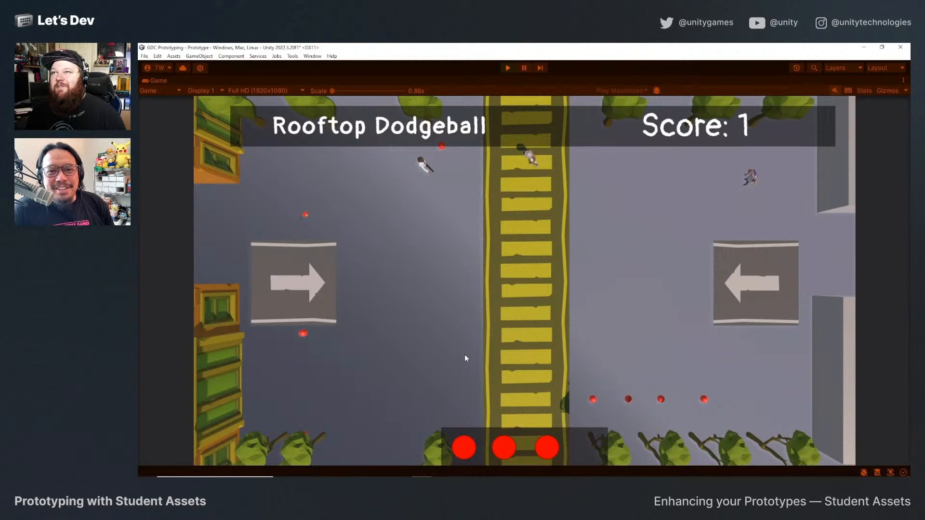
key("d")
key("space")
key("w")
key("a")
key("space")
key("a")
key("space")
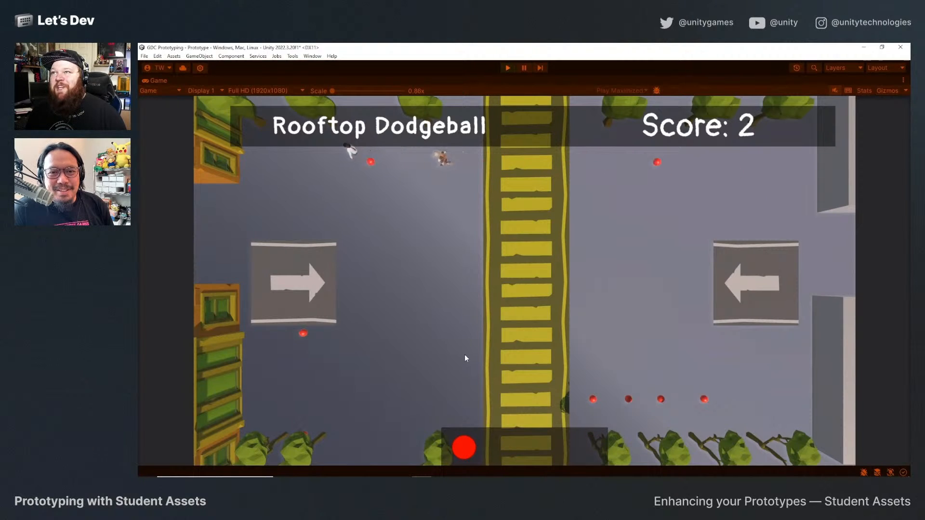
key("space")
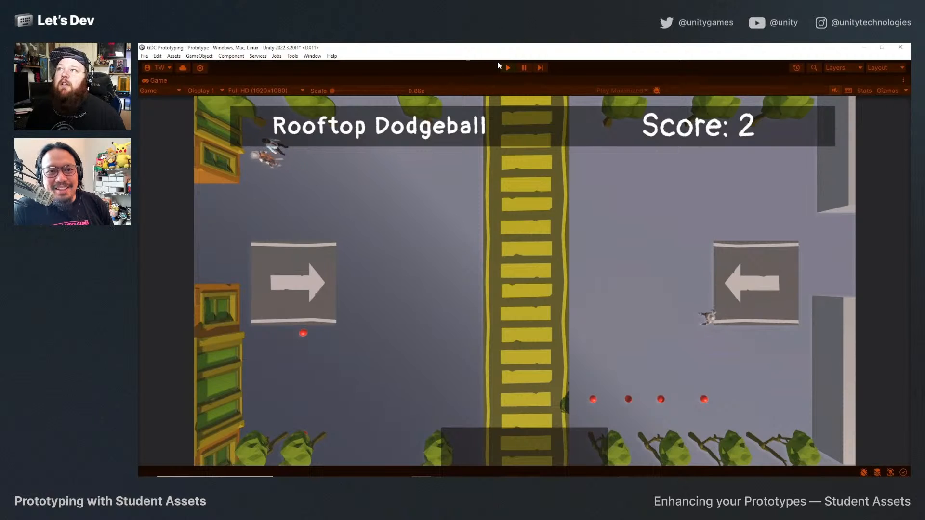
left_click(508, 67)
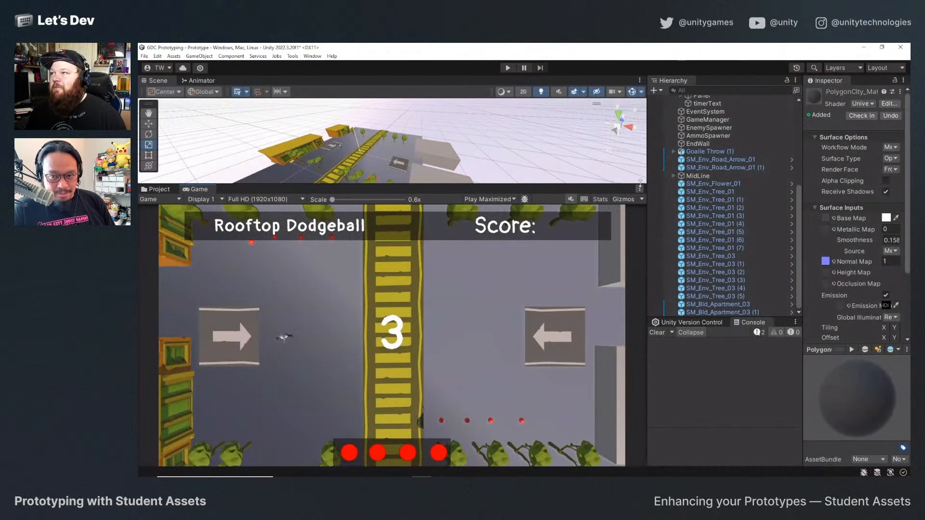
Show the version control pending changes and open the Enemies folder inside the project's own Prefabs folder.
scroll(723, 263, "up", 6)
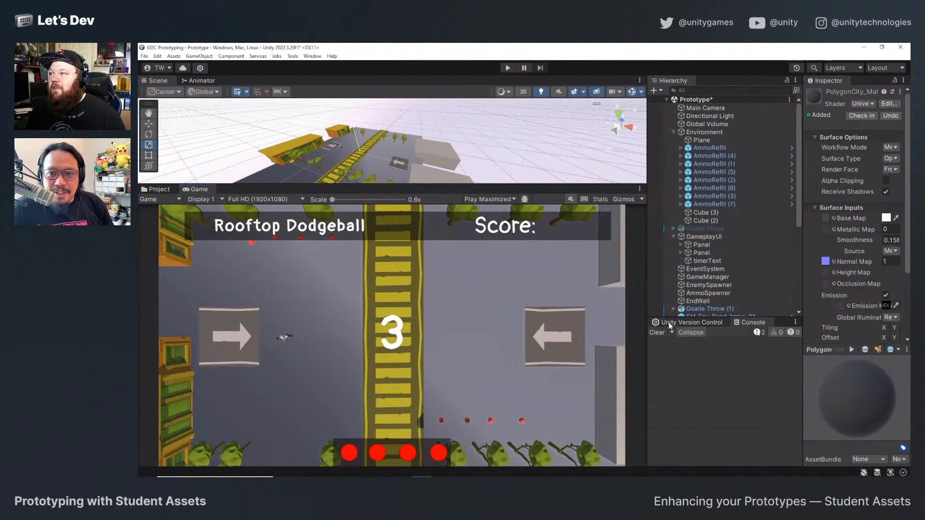
left_click(669, 322)
left_click(158, 189)
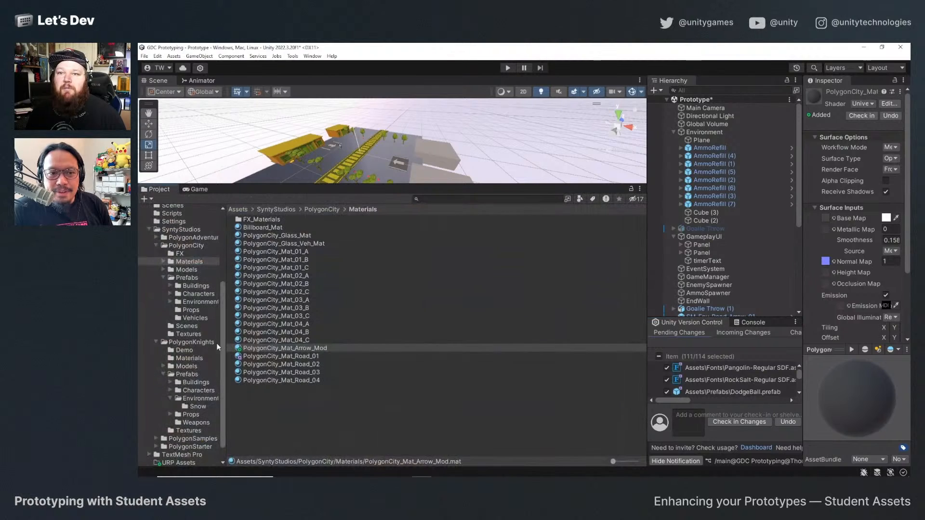
scroll(189, 276, "up", 3)
scroll(189, 294, "up", 3)
left_click(176, 313)
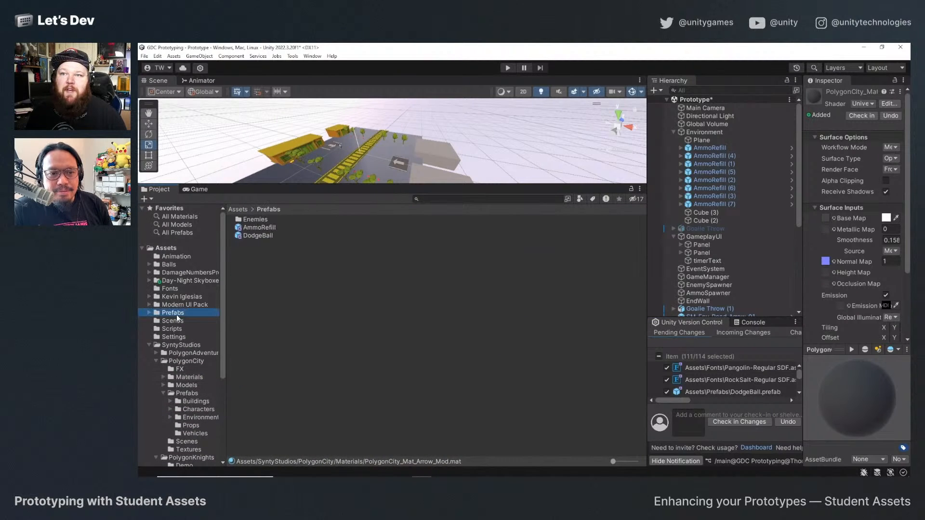
double_click(255, 219)
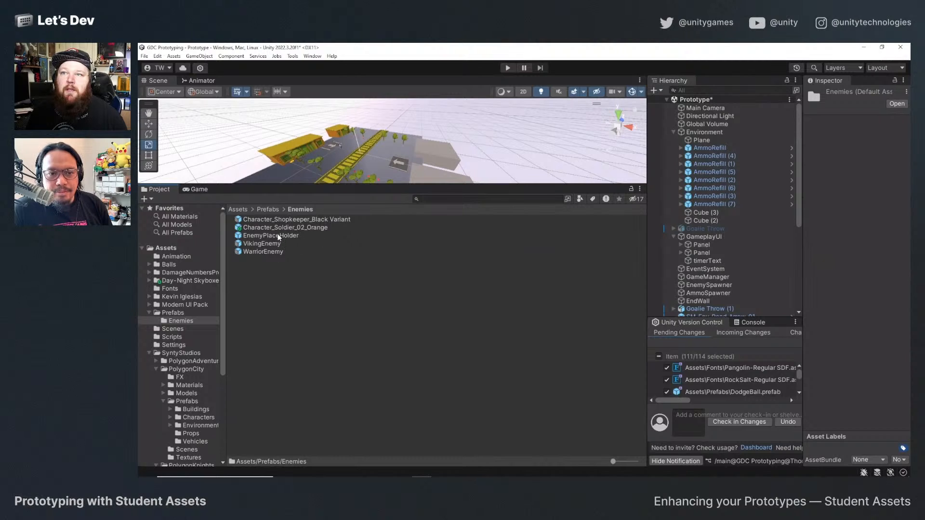
Add a Box Collider component to the Character_Soldier_02_Orange enemy prefab.
left_click(290, 229)
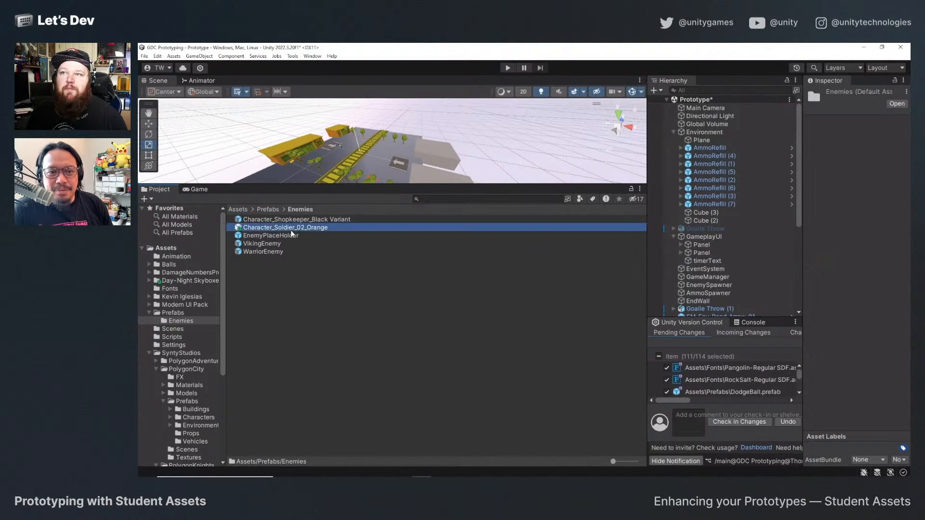
scroll(860, 306, "down", 2)
scroll(860, 306, "down", 3)
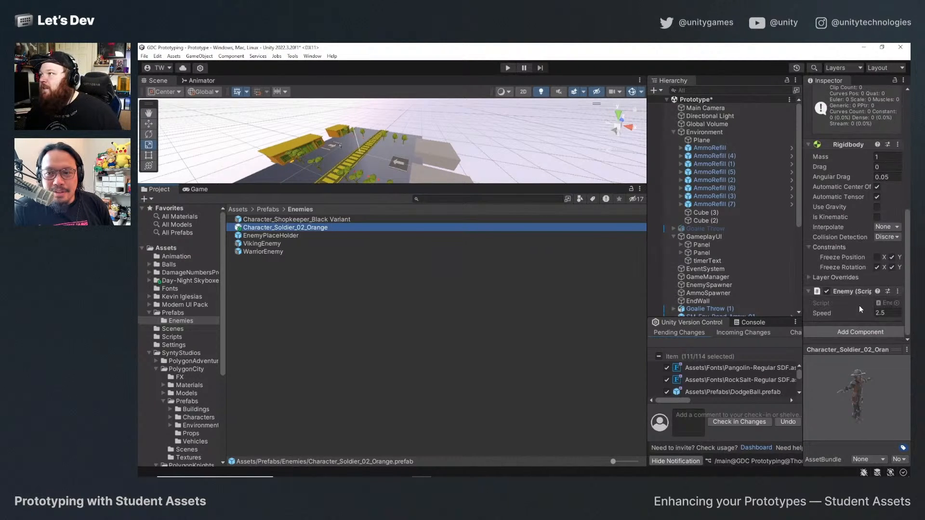
scroll(860, 309, "down", 2)
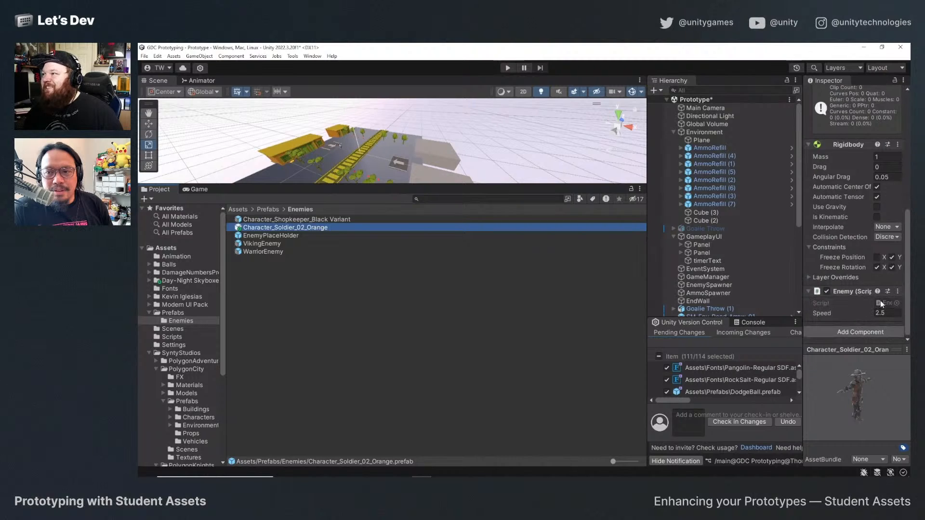
left_click(868, 331)
type("box")
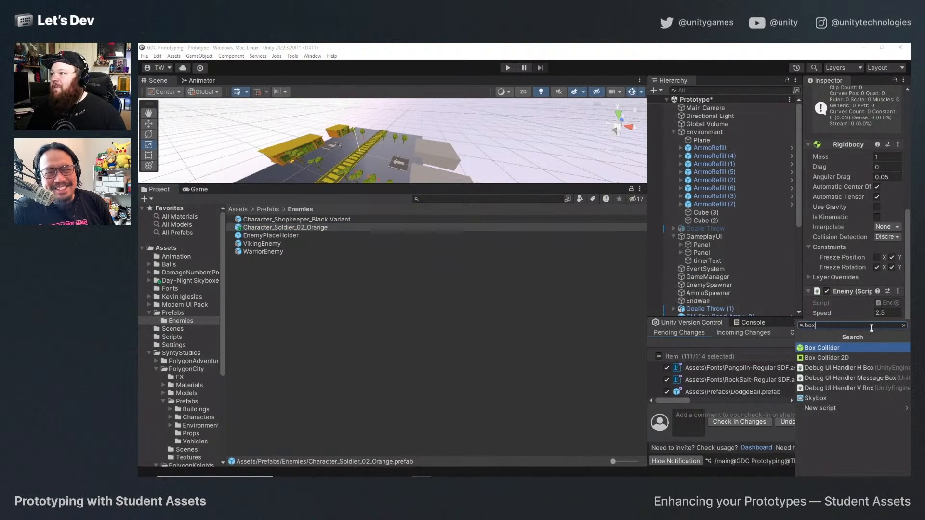
key("Return")
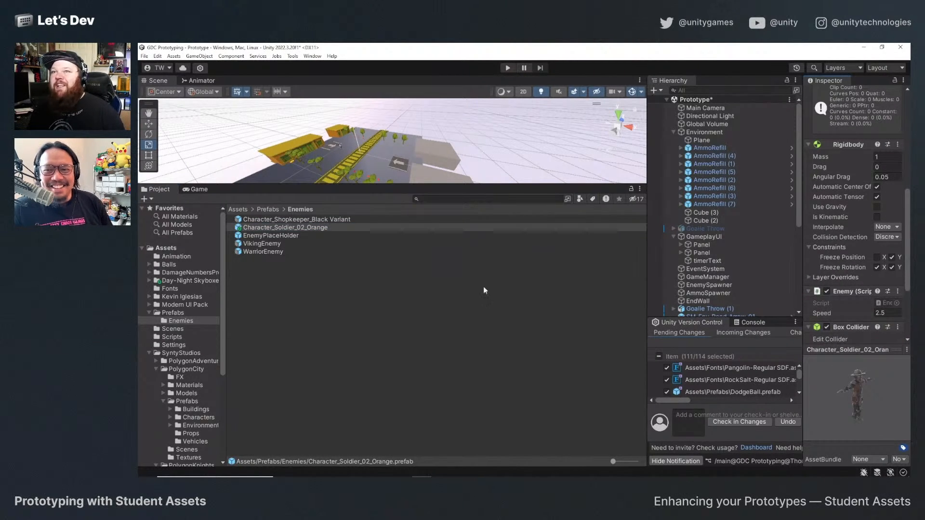
Open the Character_Soldier_02_Orange prefab and extend its box collider up to the hat, making it about 2.30 units high.
double_click(289, 228)
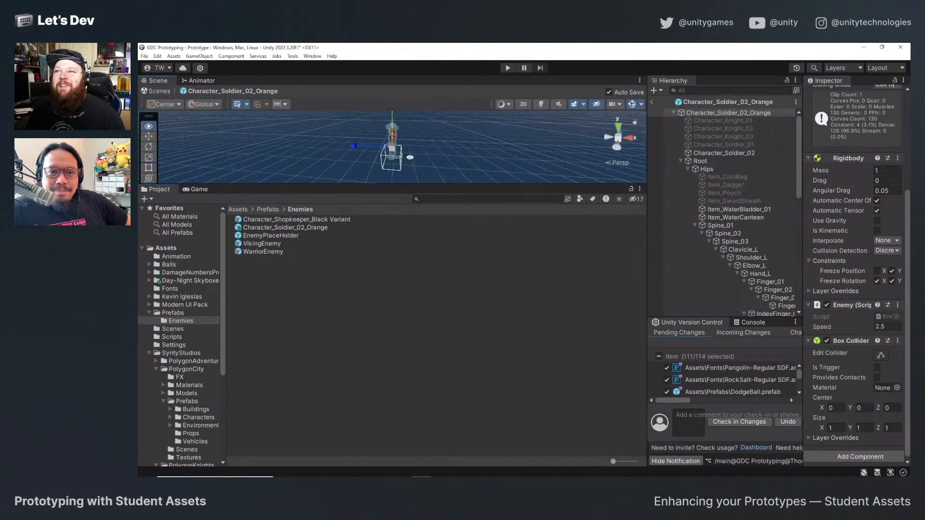
left_click_drag(386, 185, 386, 392)
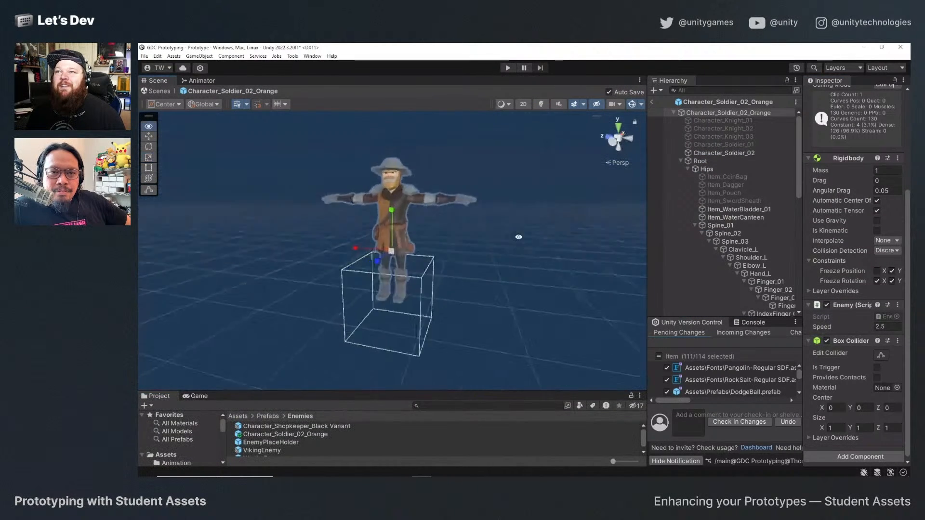
left_click(880, 355)
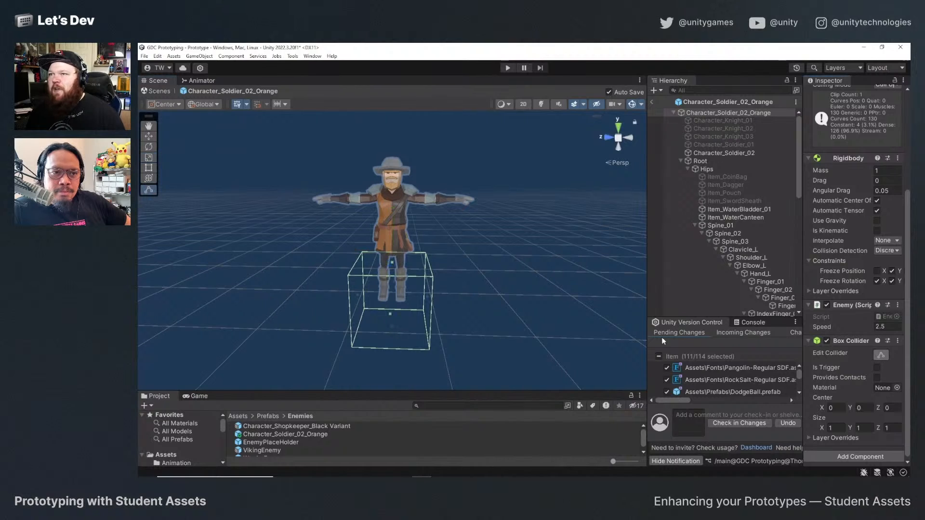
left_click_drag(395, 264, 392, 160)
left_click(391, 323)
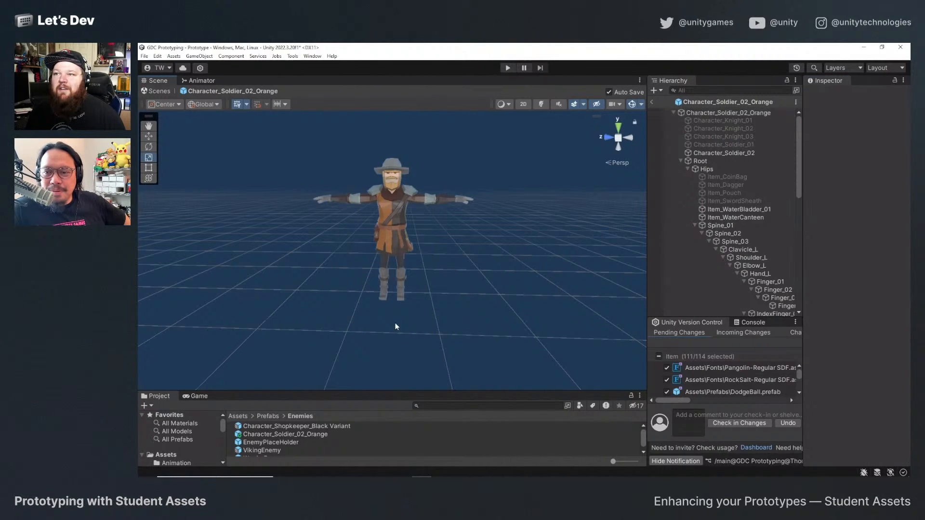
Examine the mesh renderer and material settings of the Character_Soldier_02 mesh inside the prefab.
left_click(392, 204)
scroll(851, 357, "down", 8)
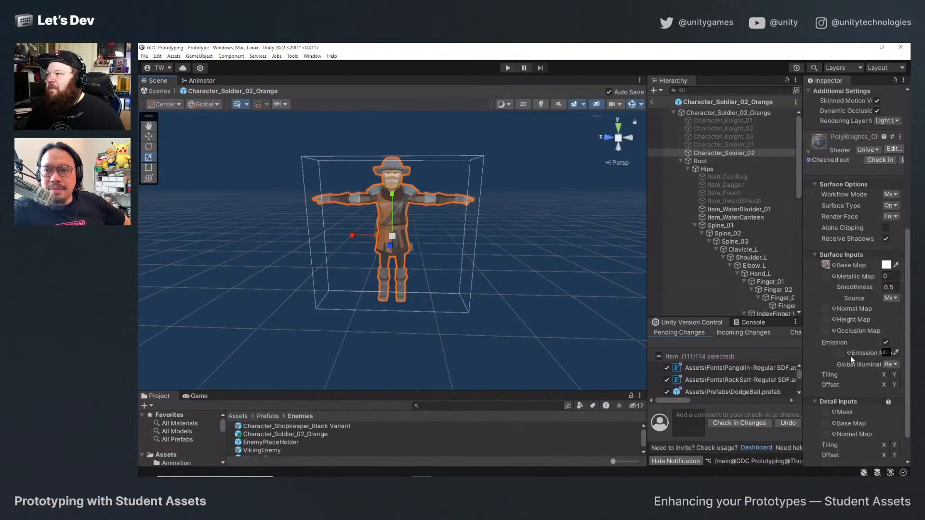
scroll(851, 357, "up", 5)
scroll(851, 357, "down", 3)
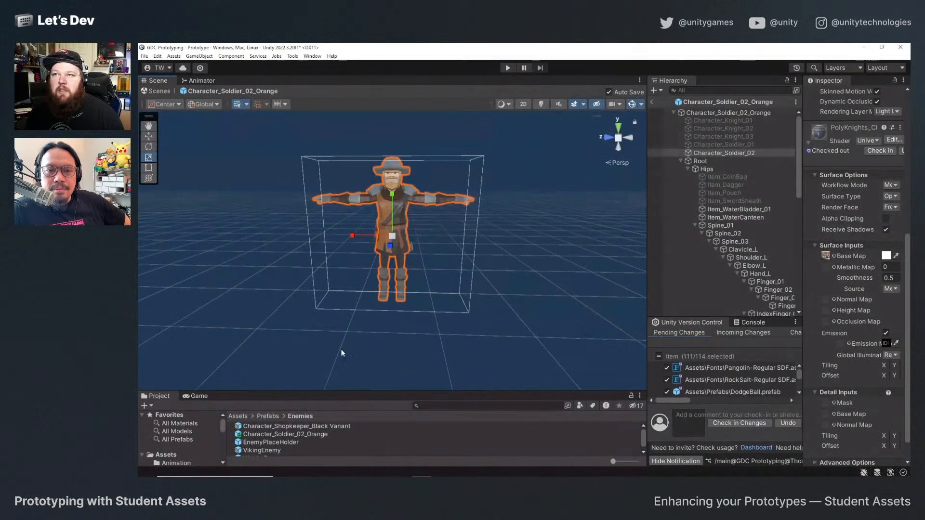
scroll(808, 209, "up", 5)
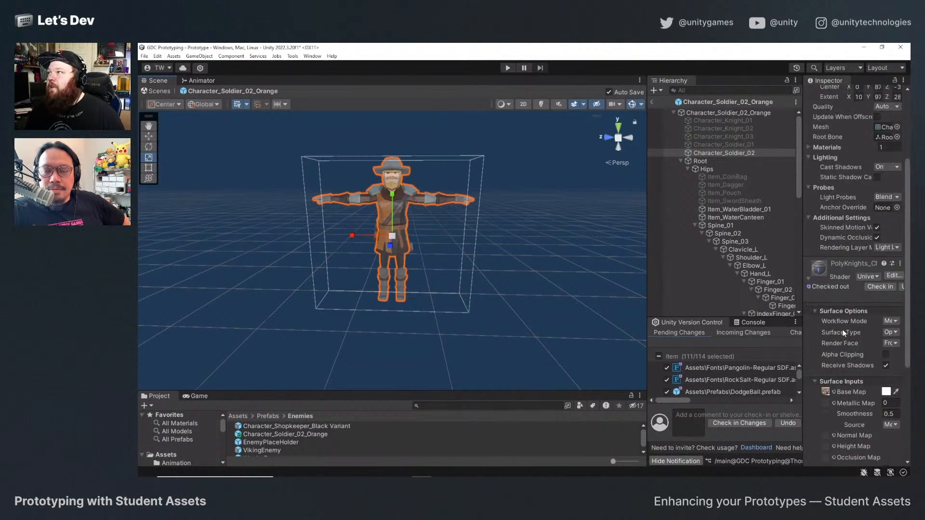
left_click_drag(804, 288, 717, 279)
scroll(786, 336, "down", 6)
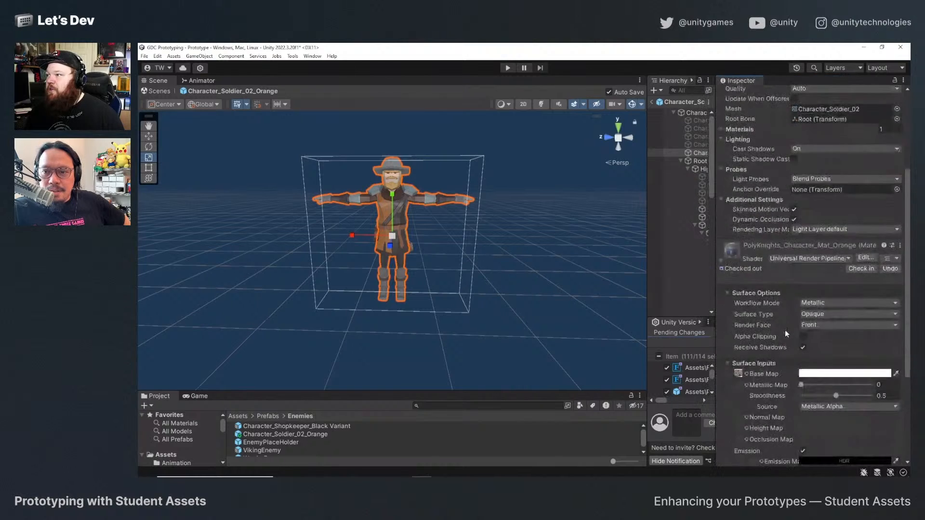
scroll(787, 338, "up", 3)
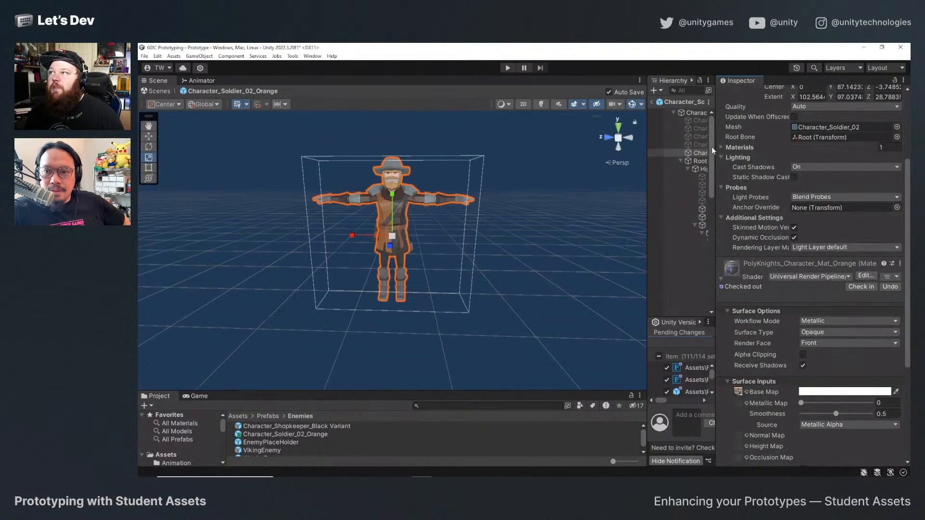
Raise the bottom face of the soldier prefab's box collider to the feet, making the collider about 1.77 units high.
left_click(684, 114)
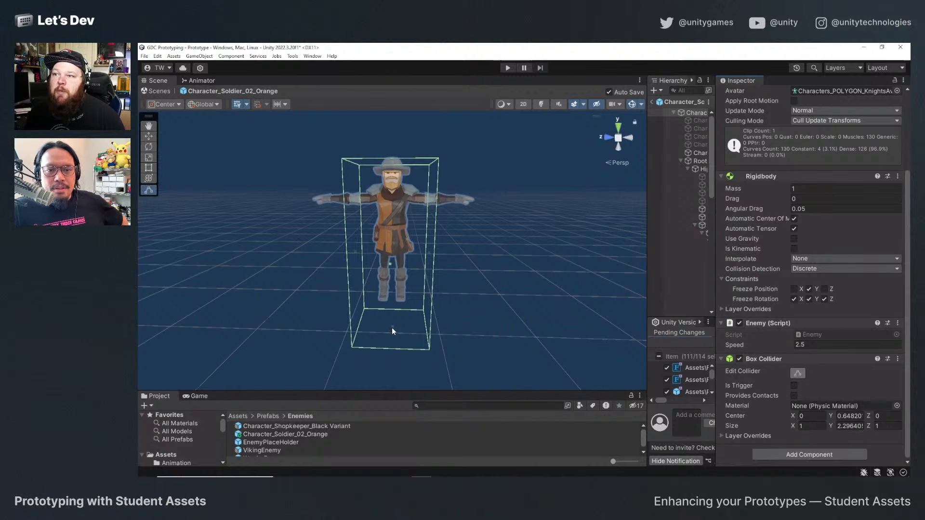
left_click_drag(393, 328, 391, 294)
left_click_drag(392, 294, 347, 340, "alt")
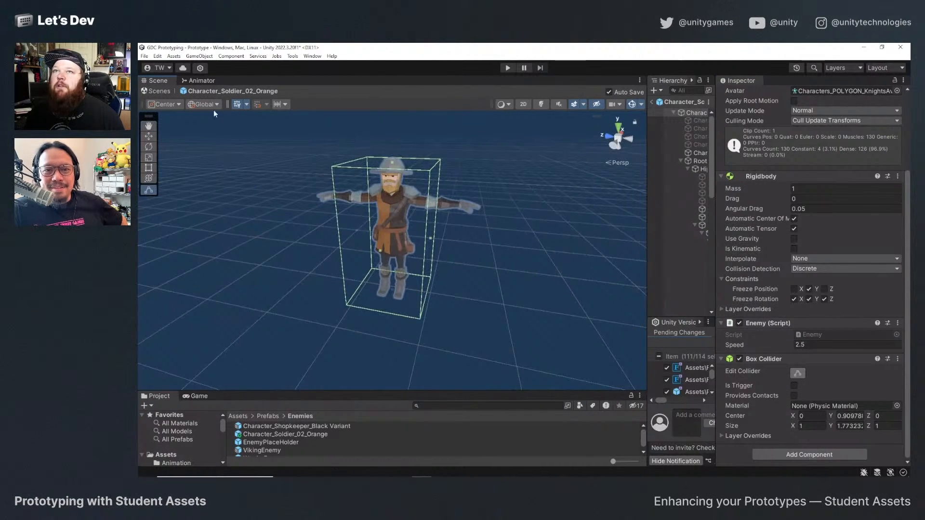
Turn off Auto Save for prefab editing and return to the Prototype scene.
left_click(609, 93)
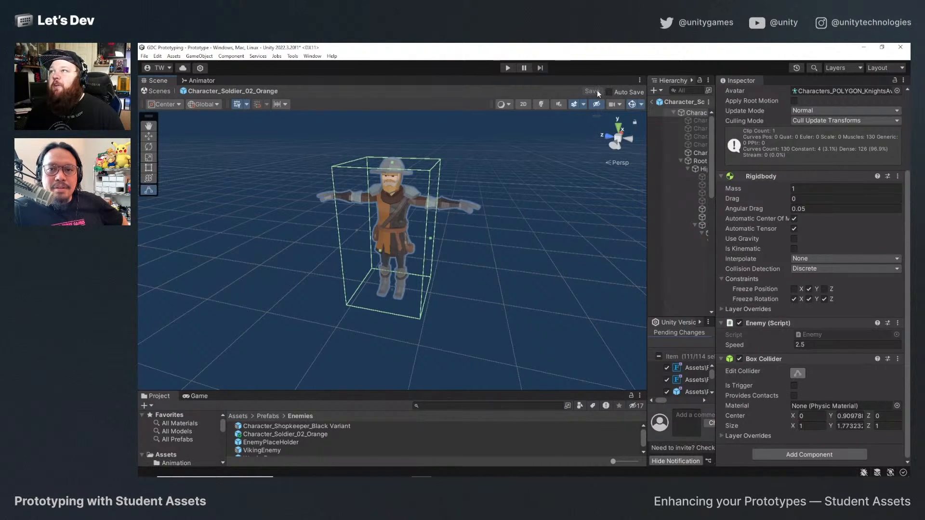
left_click(159, 91)
Playtest a round of Rooftop Dodgeball, moving the goalie around the court, collecting balls and throwing them at the approaching enemies.
left_click_drag(345, 267, 385, 301, "alt")
scroll(386, 303, "down", 3)
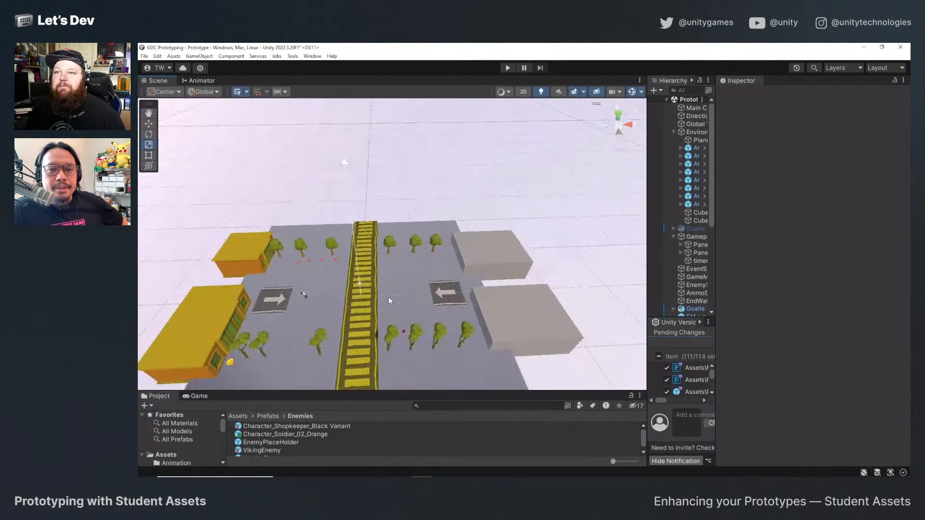
left_click(507, 68)
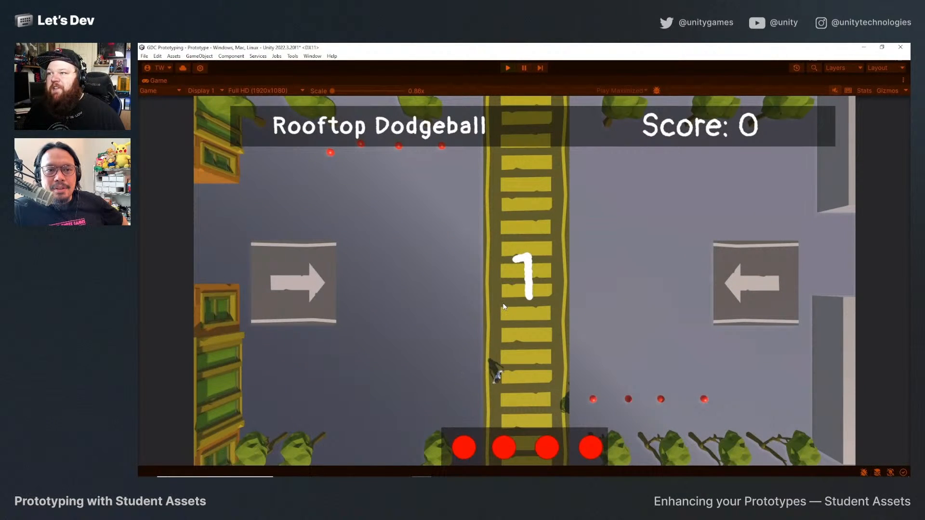
left_click(502, 304)
key("w")
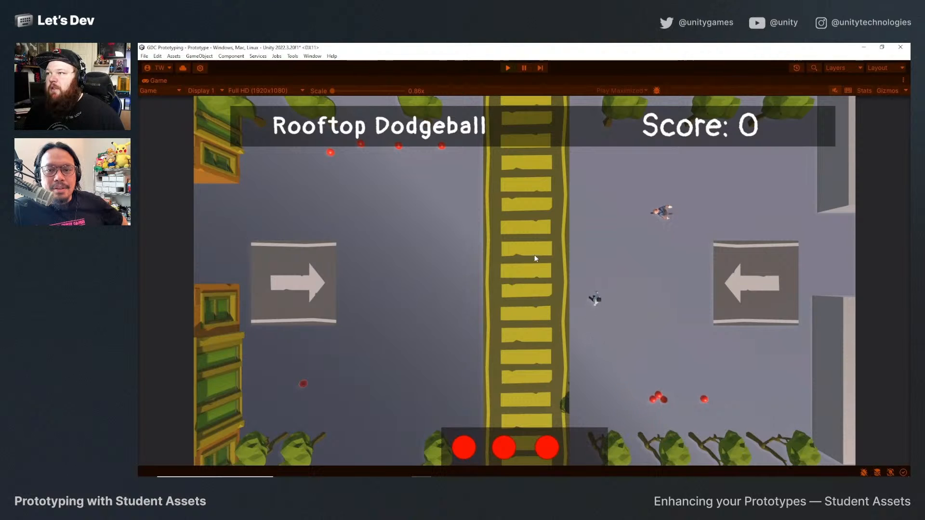
left_click(623, 254)
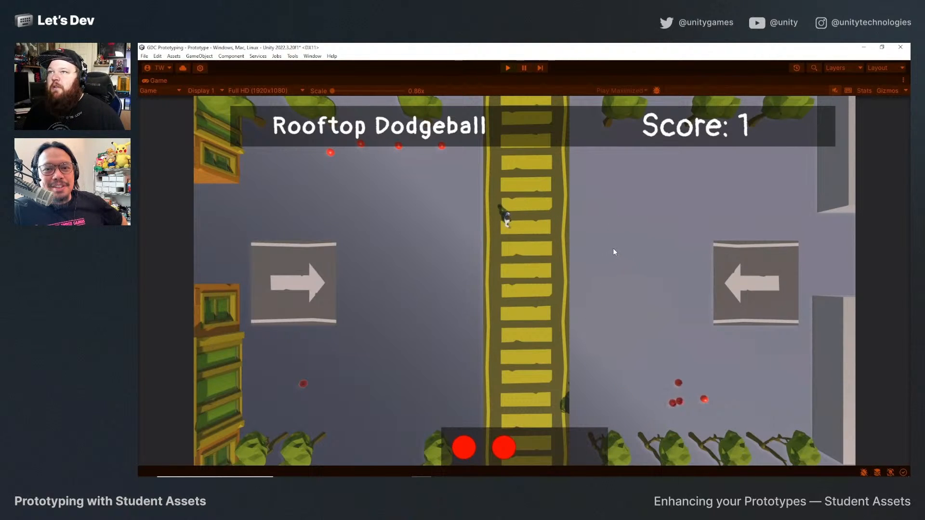
key("w")
key("a")
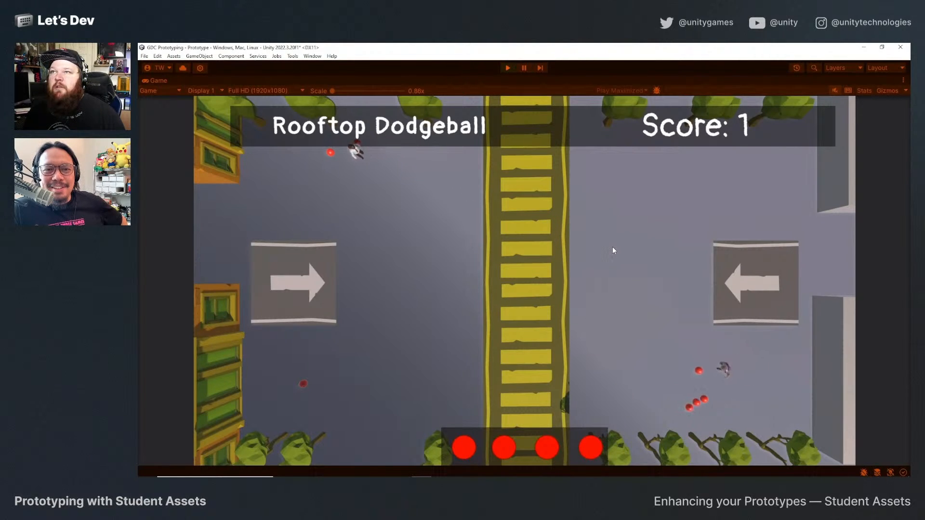
key("d")
key("s")
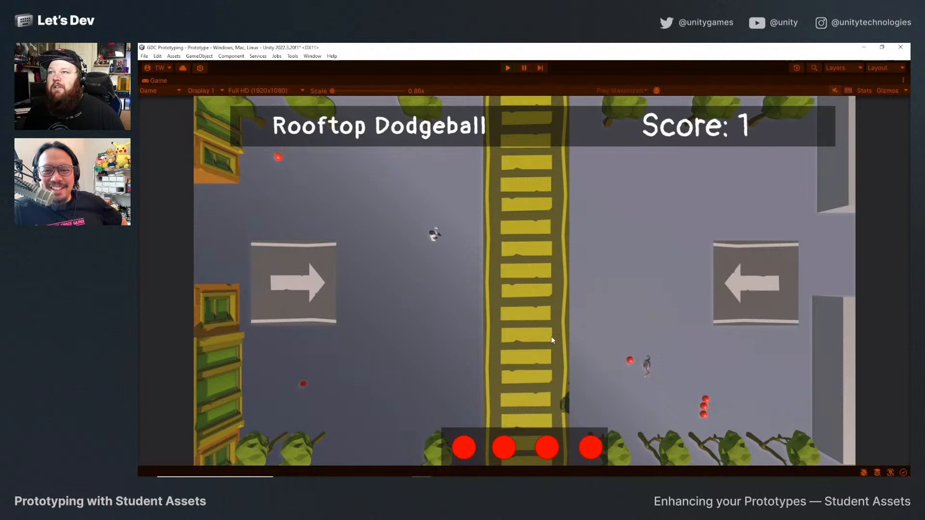
left_click(543, 356)
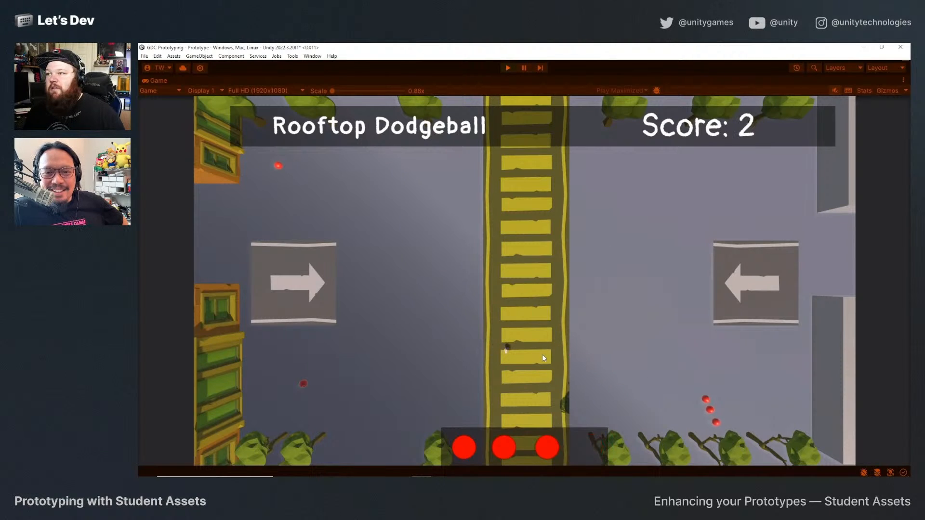
key("a")
key("s")
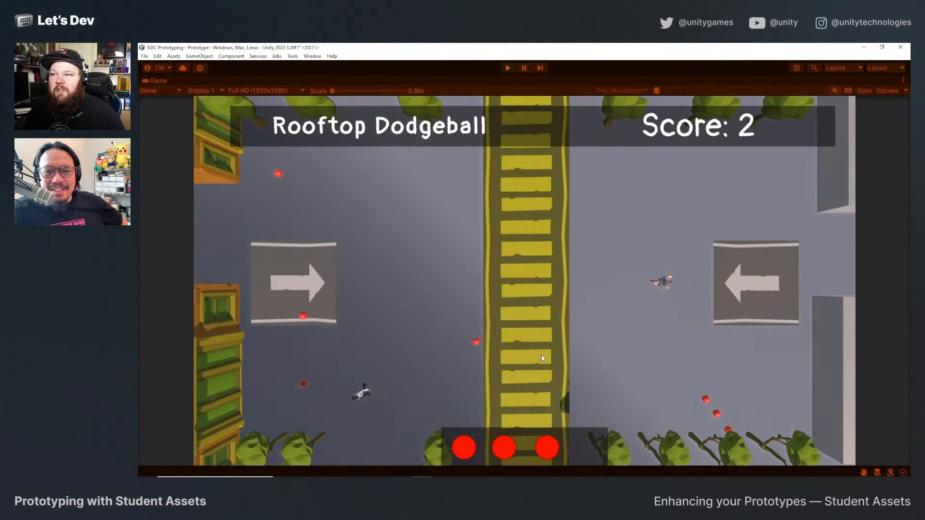
key("w")
key("d")
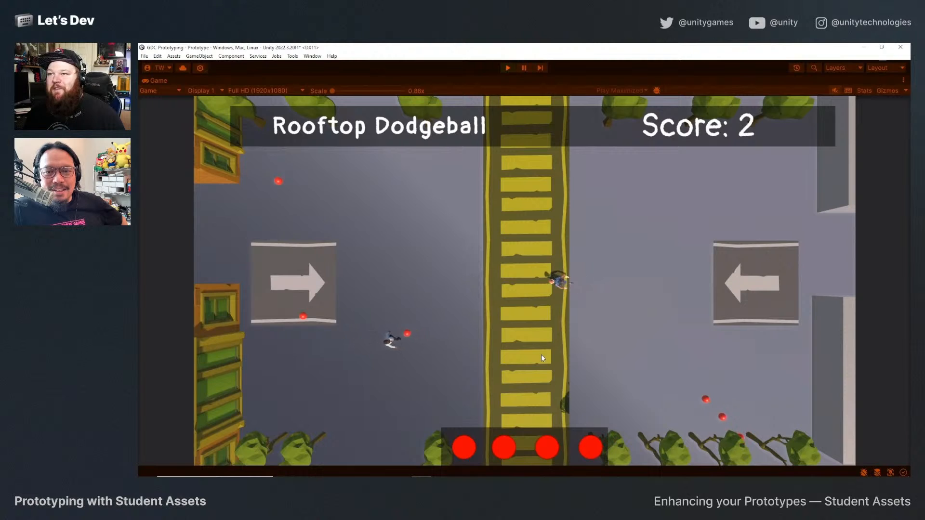
key("w")
key("d")
key("space")
key("a")
key("s")
key("space")
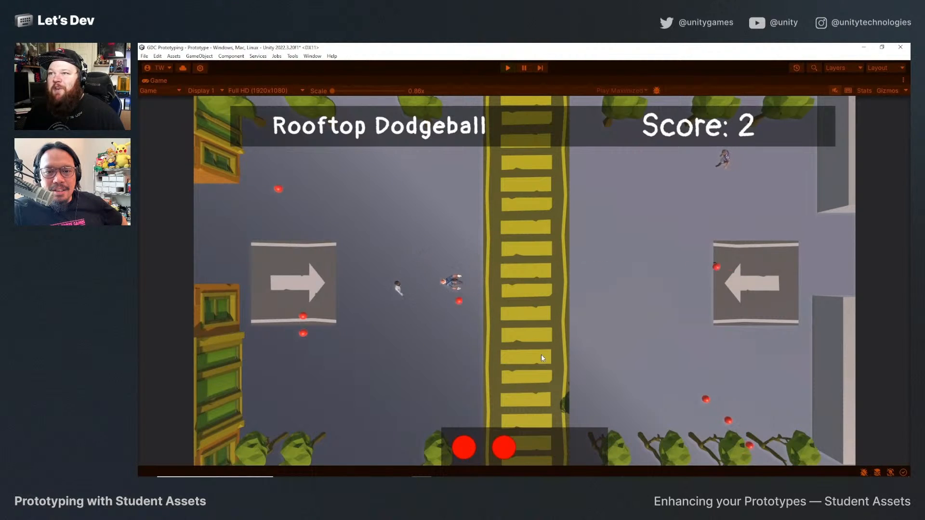
key("a")
key("space")
key("space")
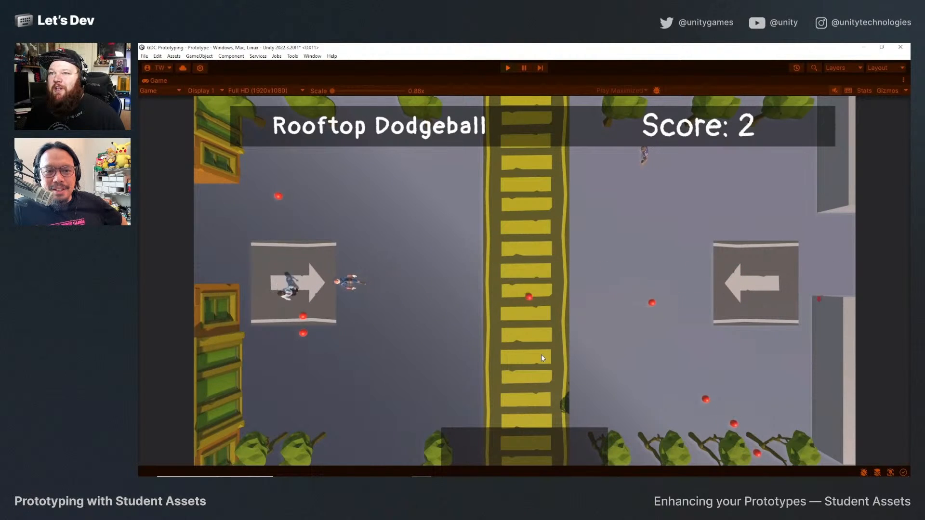
key("s")
key("a")
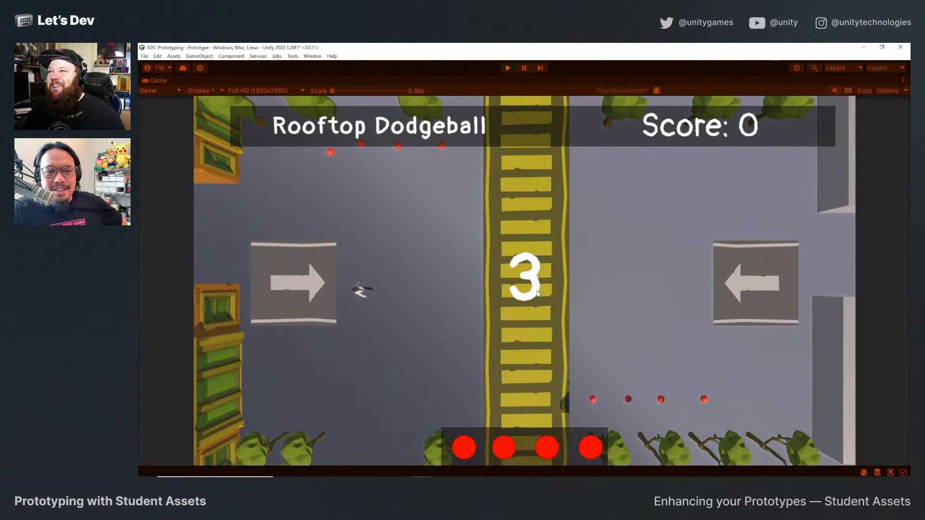
Play a second round, throwing balls at enemies from different court positions to check their colliders, and exit play mode.
key("d")
key("w")
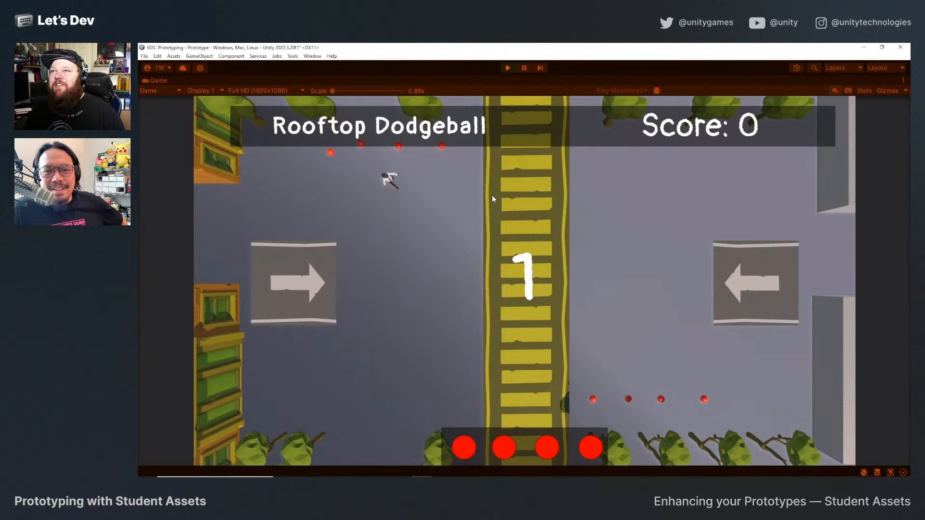
key("d")
key("s")
key("w")
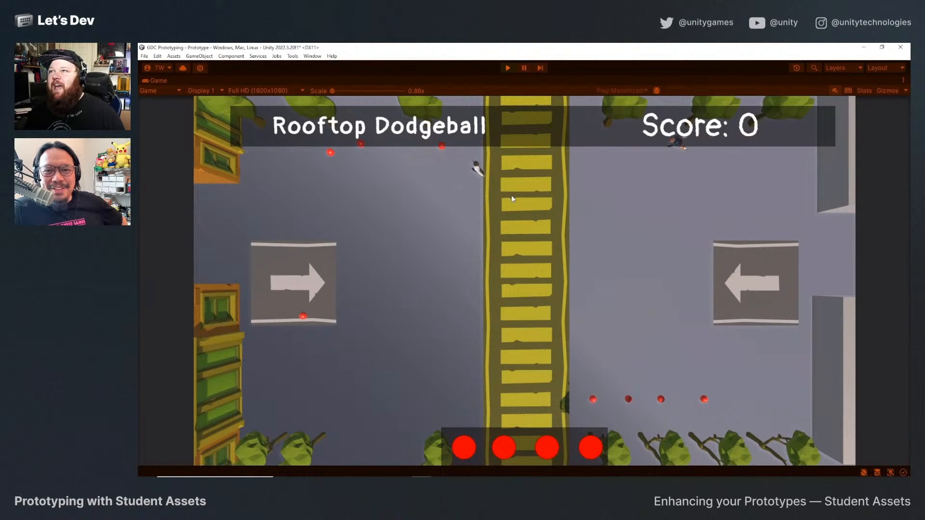
key("d")
key("space")
key("s")
key("a")
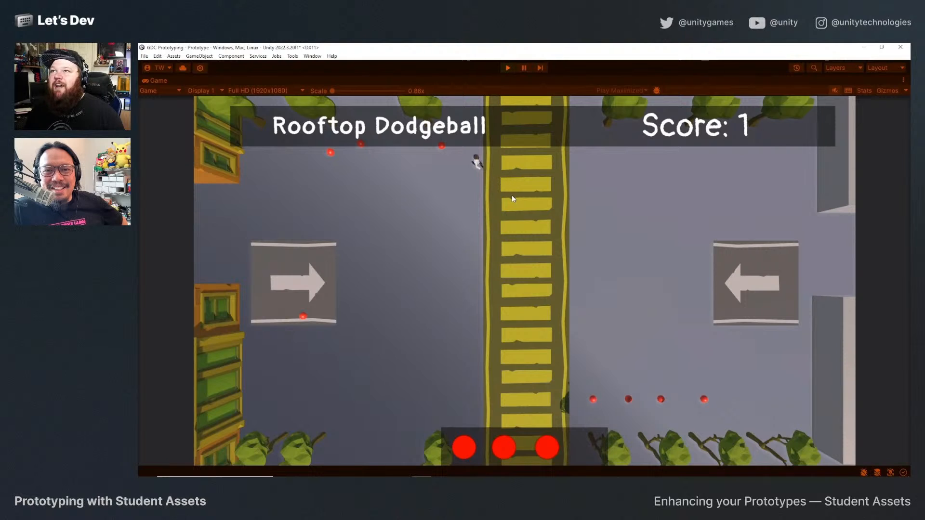
key("w")
key("s")
key("d")
left_click(518, 197)
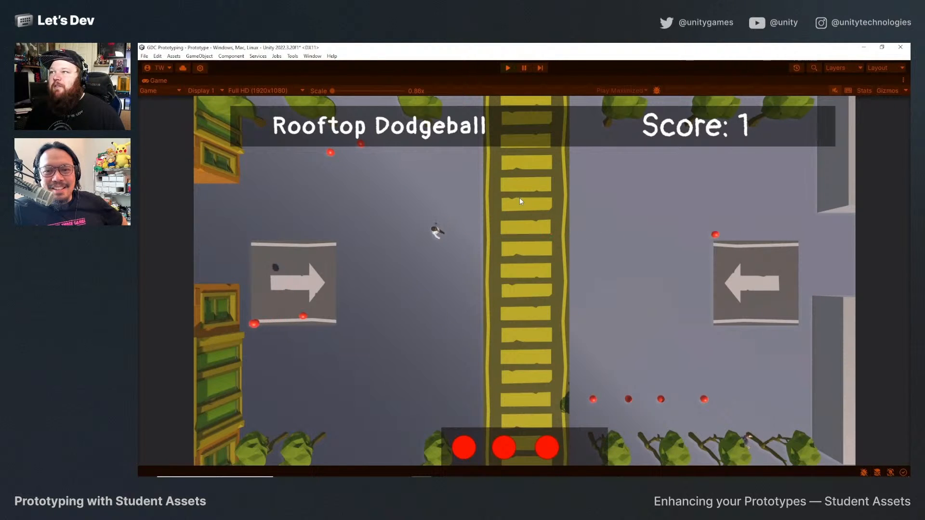
key("s")
key("a")
key("s")
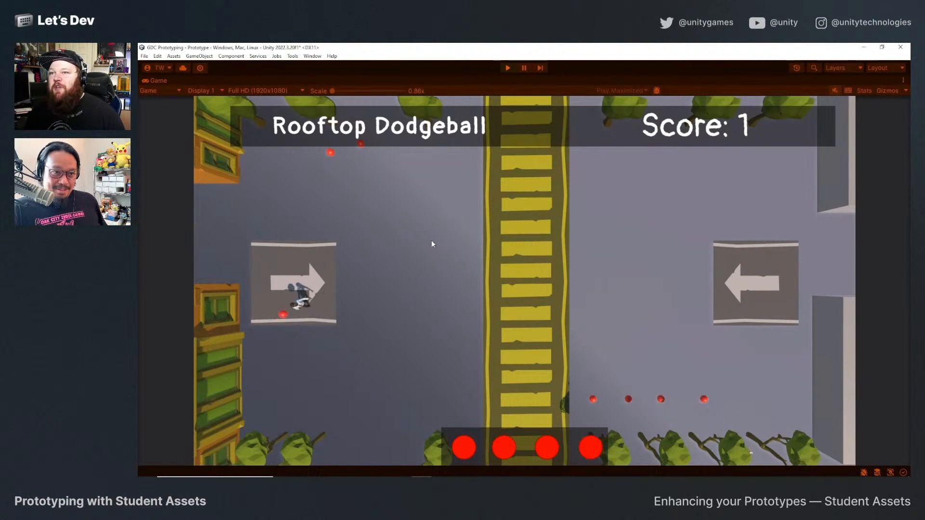
key("w")
key("d")
key("s")
key("d")
key("w")
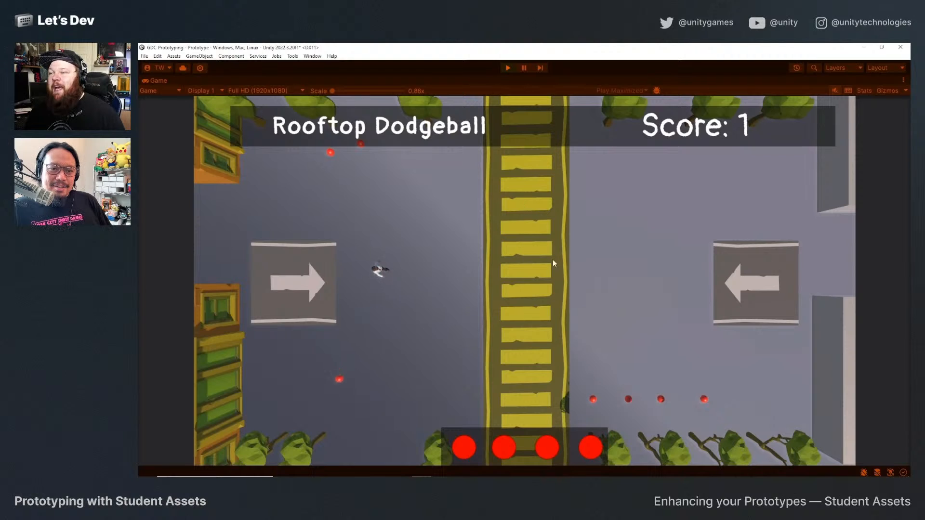
key("s")
key("a")
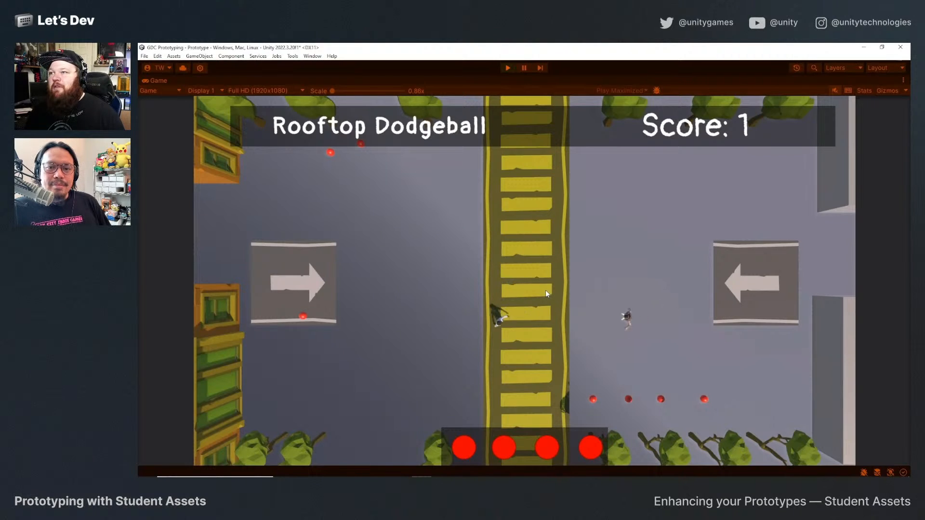
key("w")
key("space")
key("s")
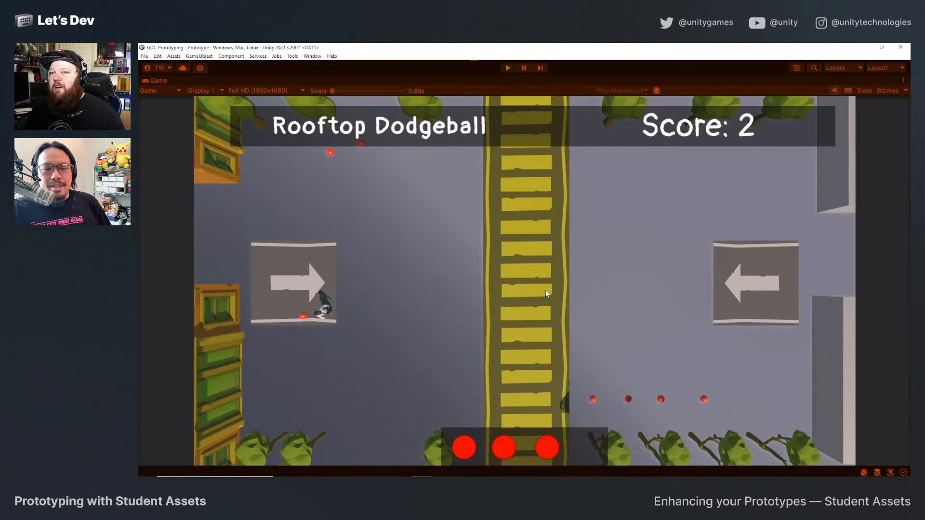
key("a")
key("d")
key("space")
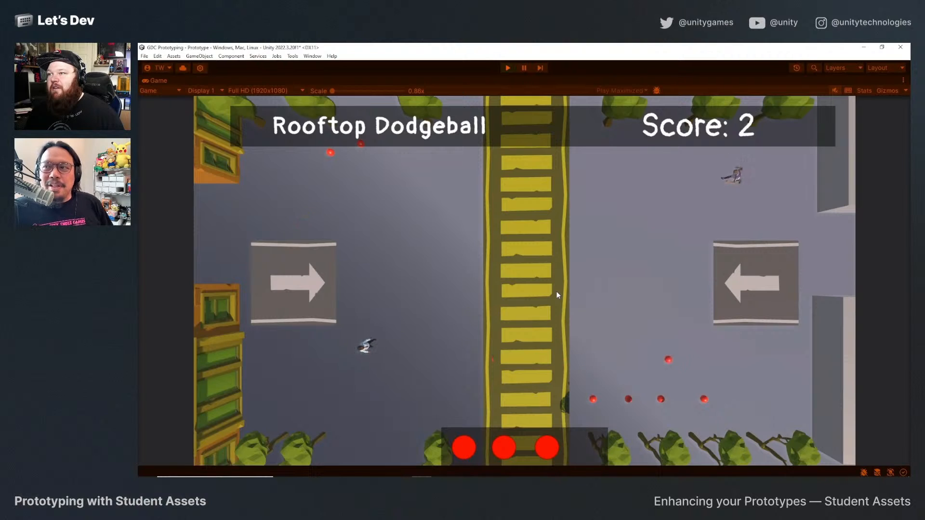
key("w")
key("d")
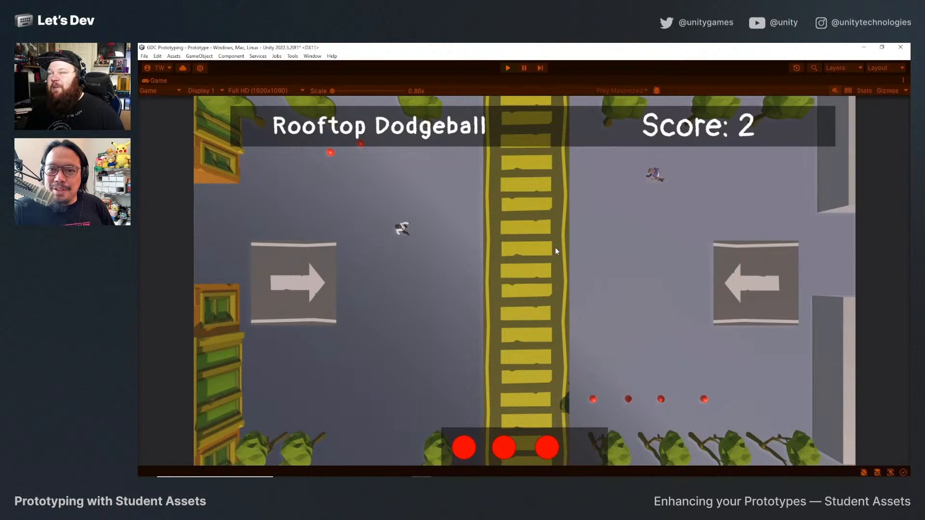
key("w")
key("d")
key("space")
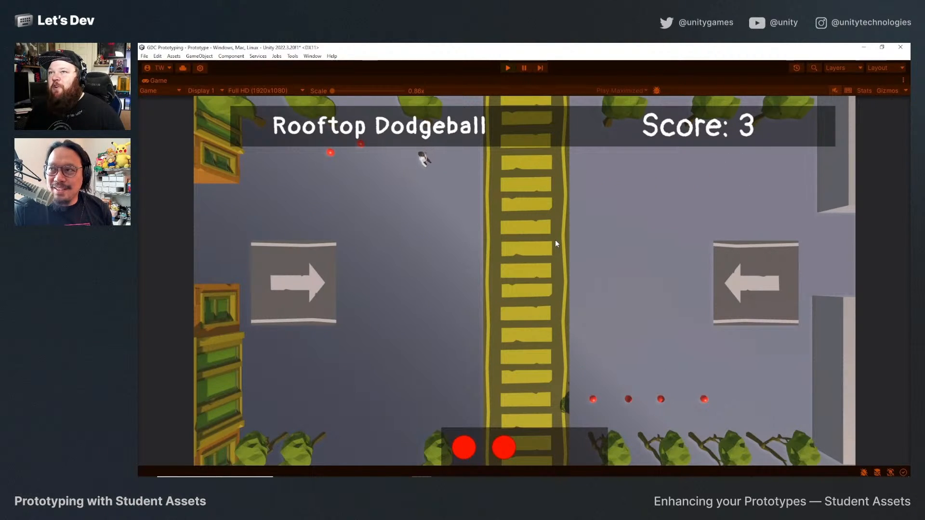
key("a")
key("s")
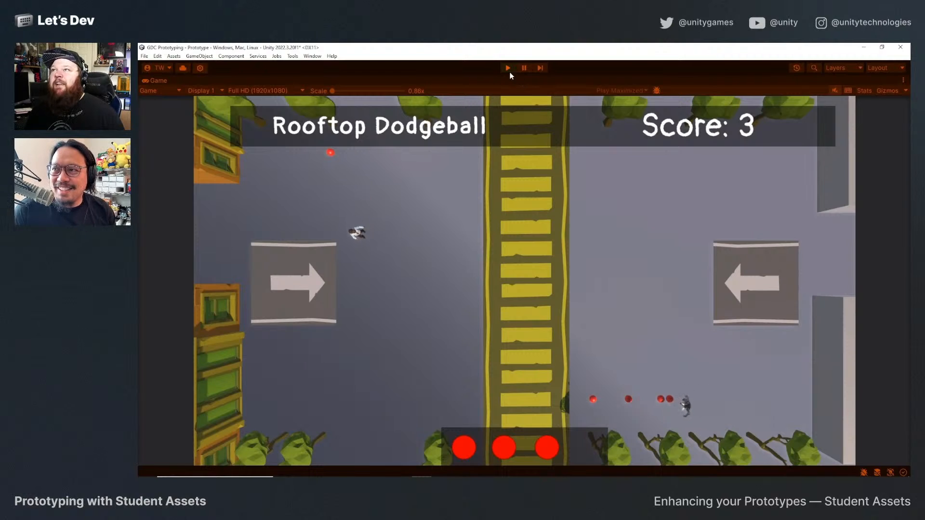
left_click(508, 69)
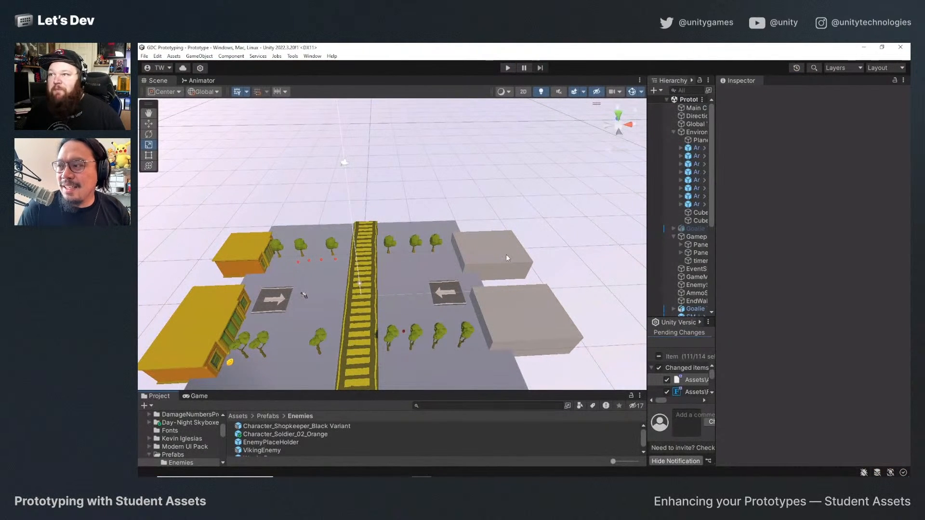
Focus on the far grey cube building, enlarge the asset browser and open PolygonCity's Buildings prefab folder.
left_click(504, 253)
key("f")
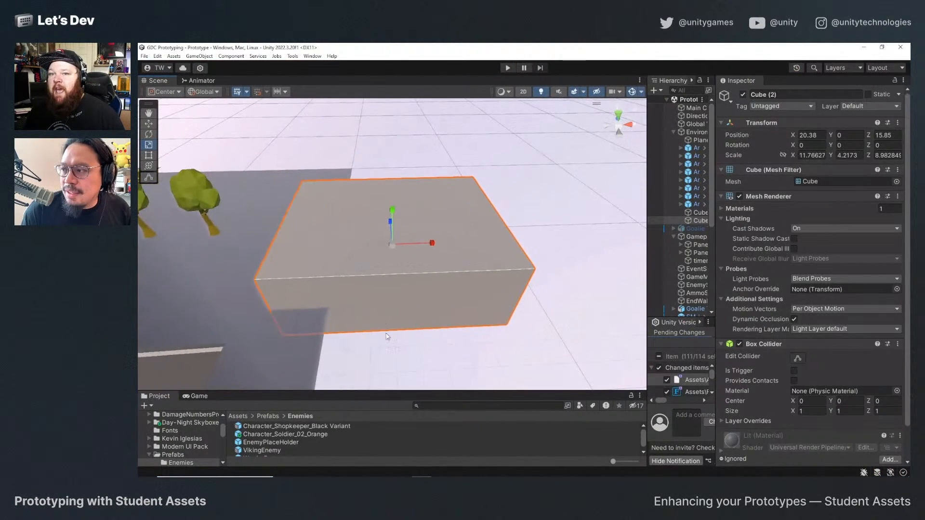
left_click_drag(227, 391, 229, 176)
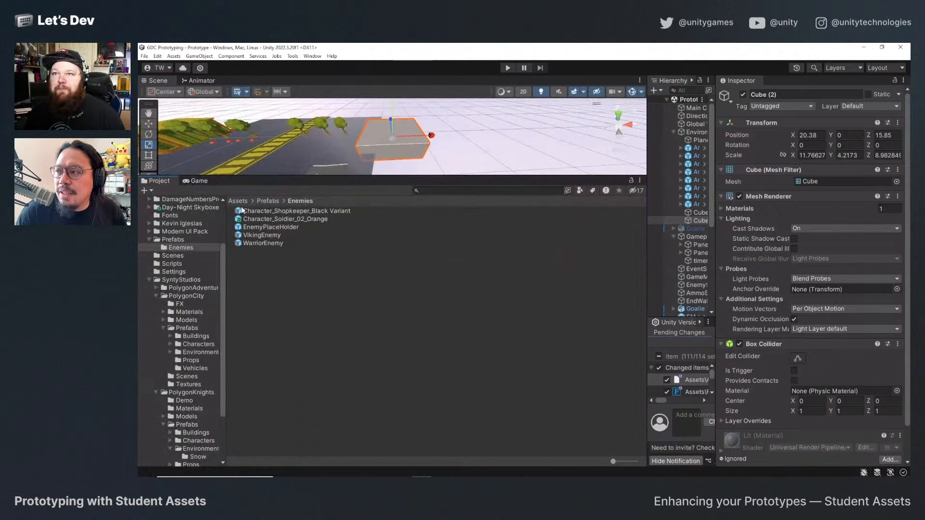
left_click(195, 336)
Preview the PolygonCity apartment corner and door prefabs and enlarge the preview for SM_Bld_Apartment_Door_Corner_02.
left_click(276, 259)
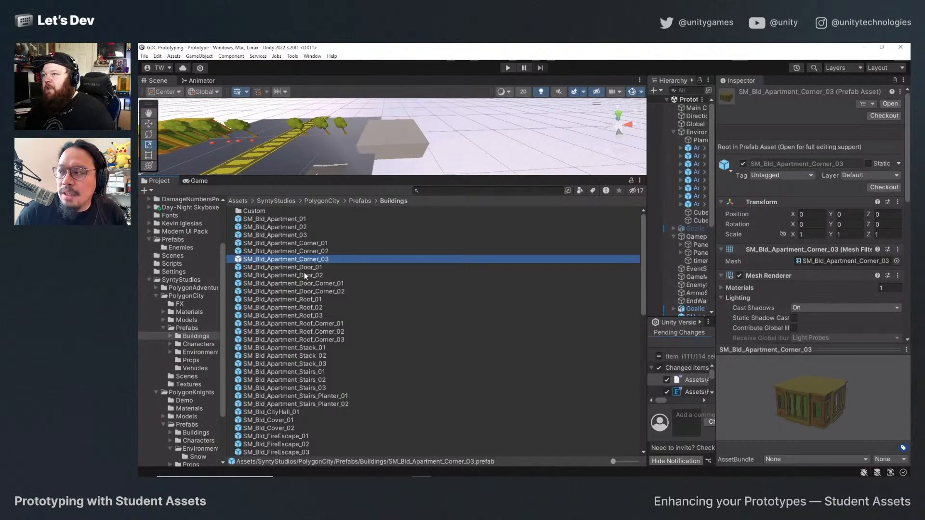
left_click(304, 269)
left_click(307, 283)
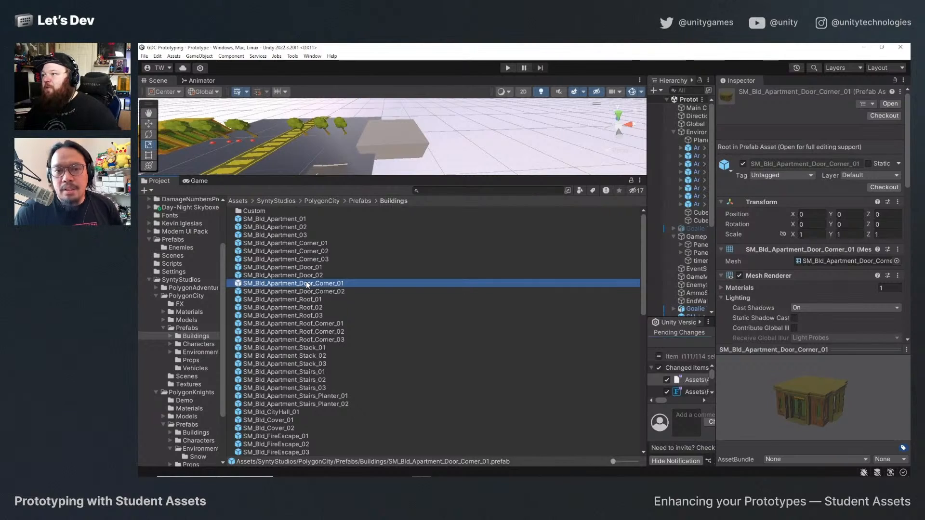
key("Down")
key("Down")
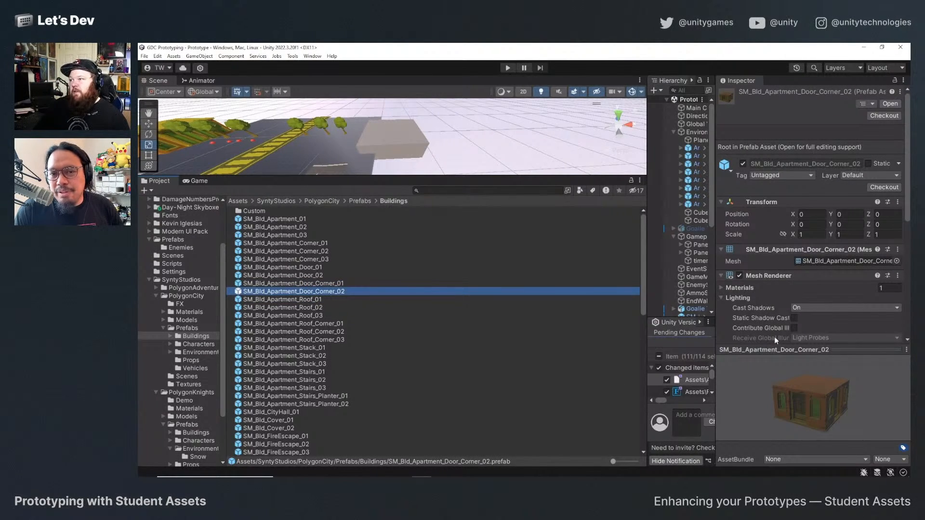
left_click_drag(774, 343, 776, 166)
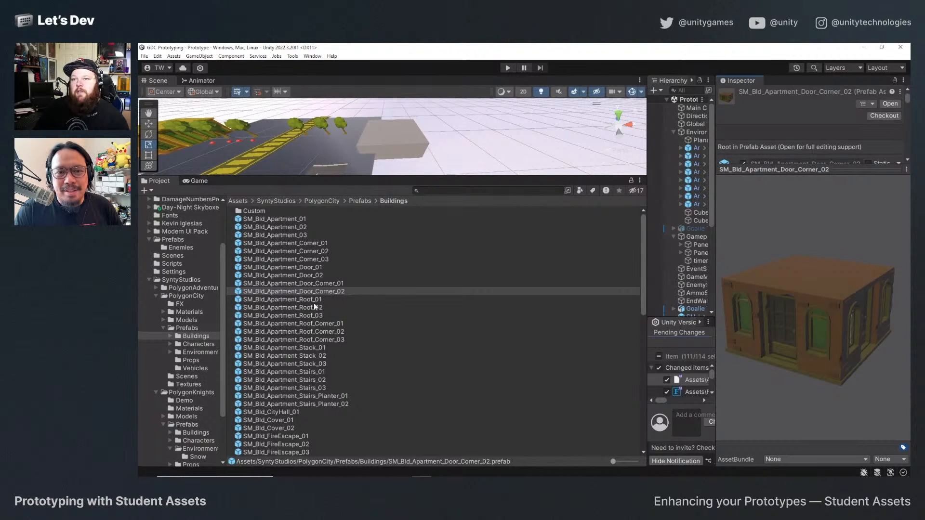
Compare the apartment roof prefabs and place SM_Bld_Apartment_Door_Corner_02 near the grey cube, at about X 14.68, Y 0, Z 12.07.
left_click(315, 291)
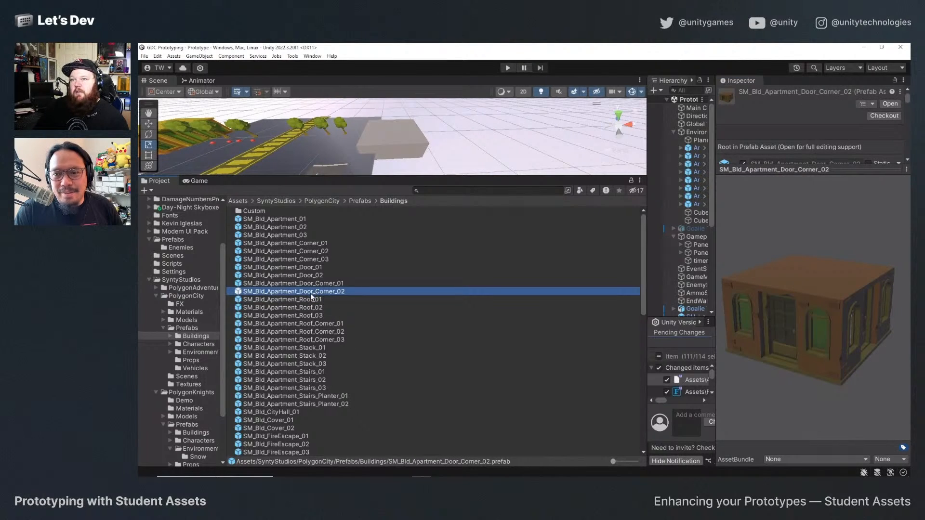
left_click(308, 298)
left_click(312, 315)
left_click(314, 299)
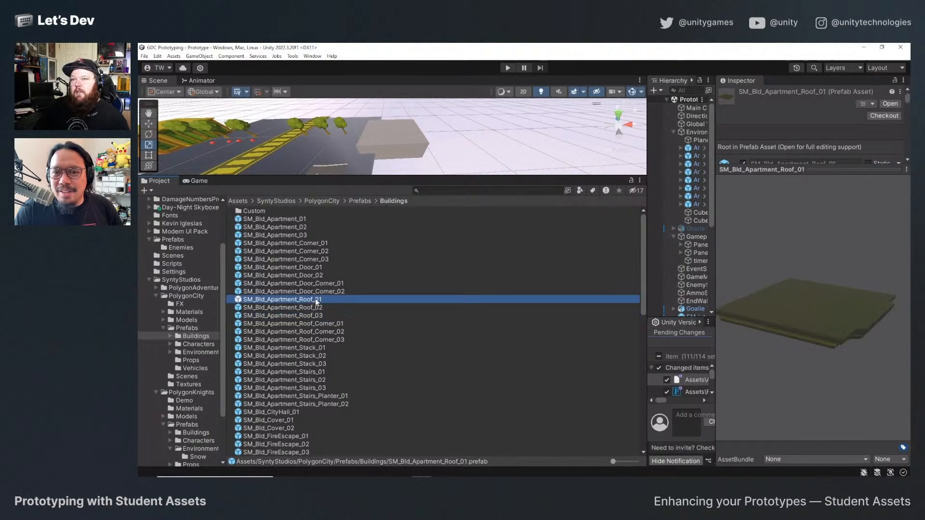
left_click(313, 324)
left_click(313, 308)
left_click(313, 300)
left_click(313, 291)
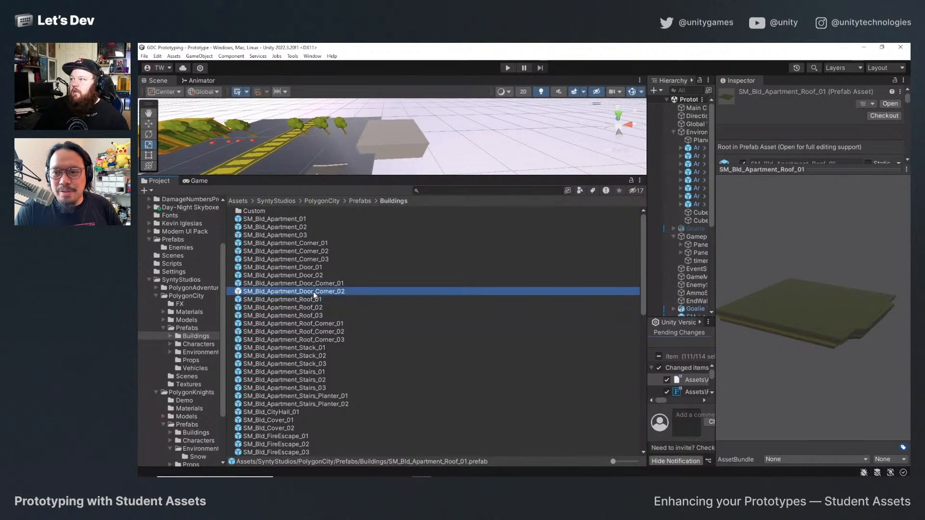
left_click_drag(313, 291, 400, 123)
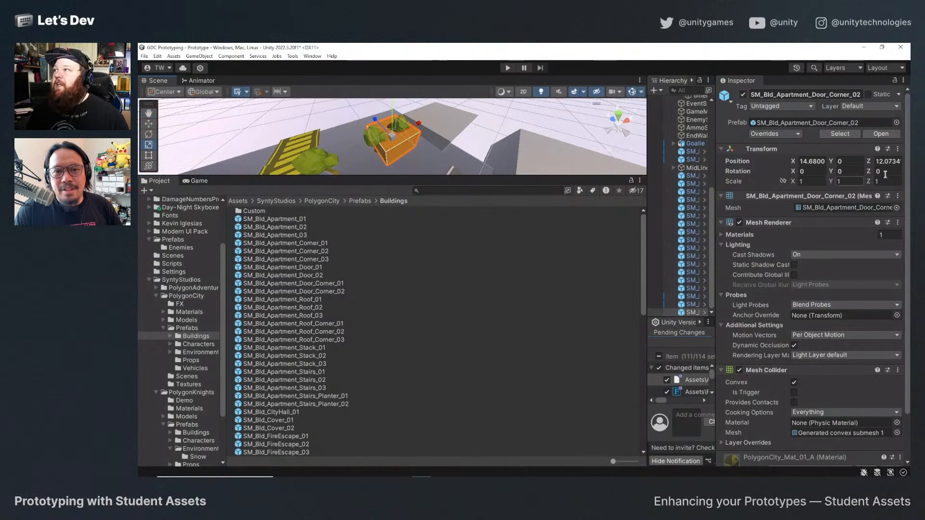
Set the placed SM_Bld_Apartment_Door_Corner_02 building's Y rotation to 180.
left_click(863, 161)
key("Tab")
key("Tab")
key("Tab")
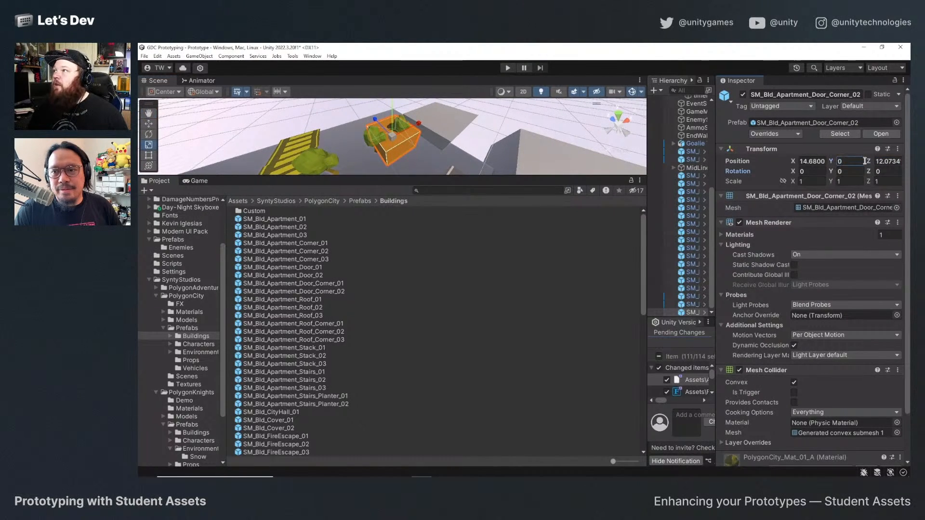
type("180")
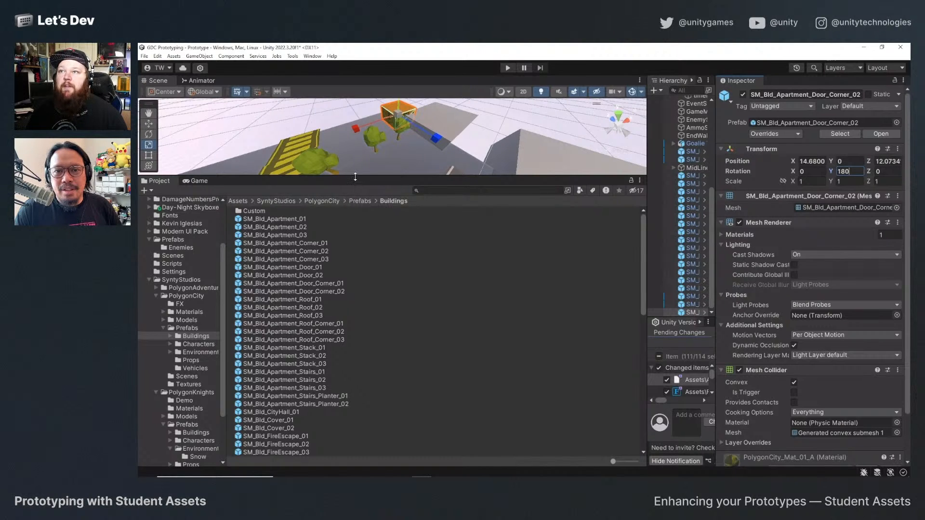
Enlarge the scene view and move the apartment door corner building beside the far grey cube, to about X 16.74, Z 6.48.
left_click_drag(355, 176, 357, 429)
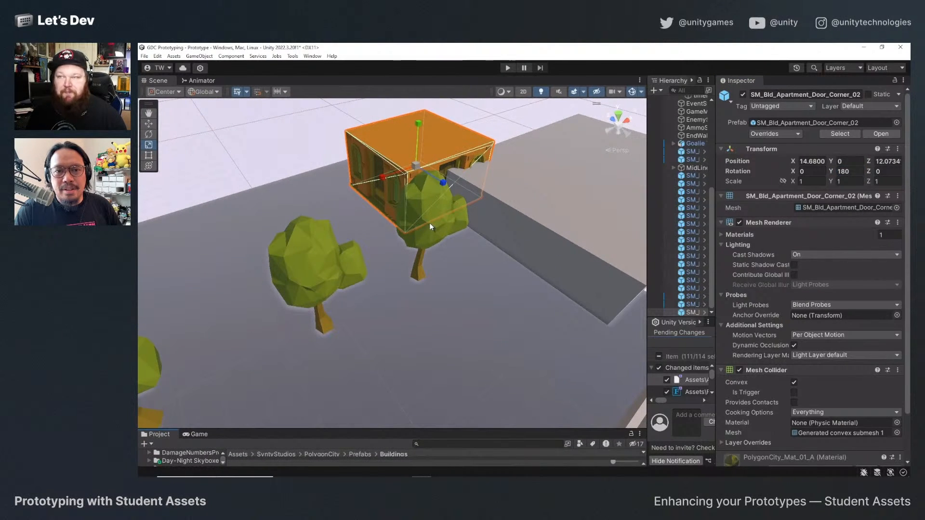
left_click(351, 136)
left_click(385, 162)
key("f")
left_click_drag(414, 188, 511, 226, "alt")
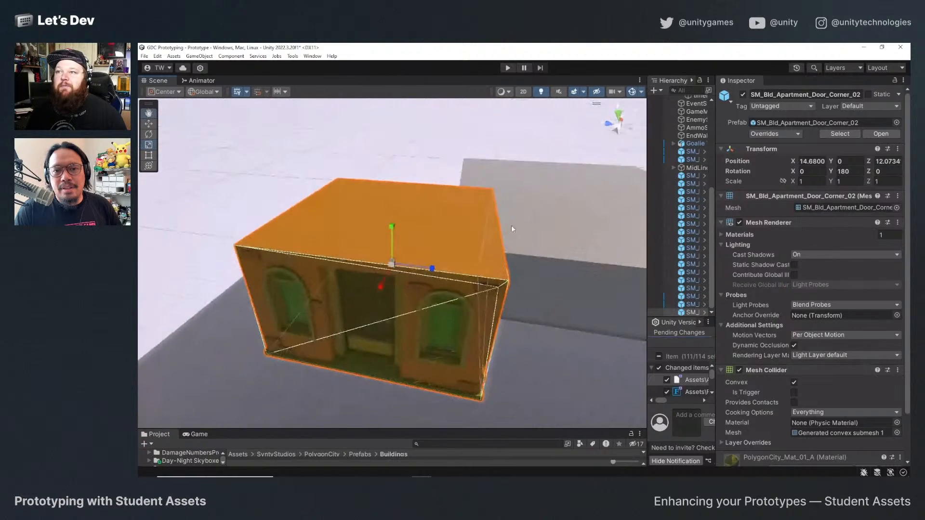
scroll(514, 289, "down", 6)
key("w")
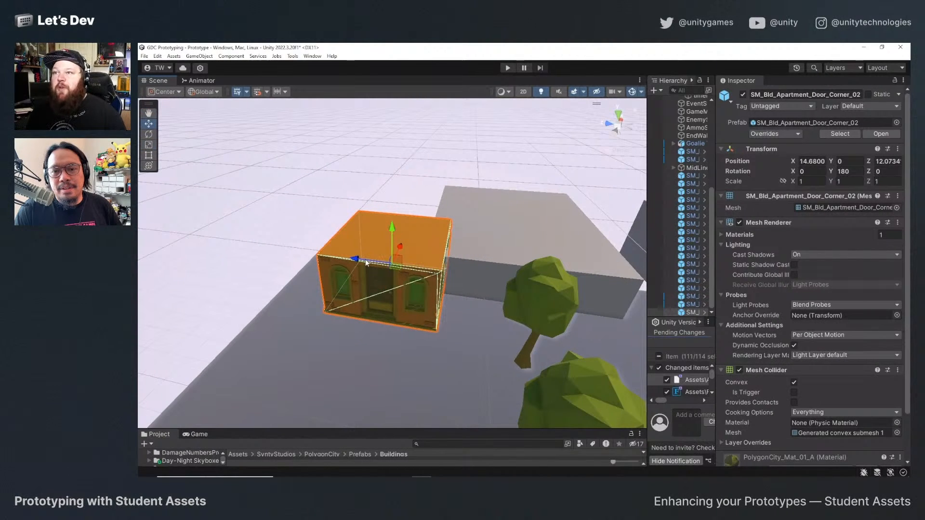
left_click_drag(366, 260, 513, 236)
key("f")
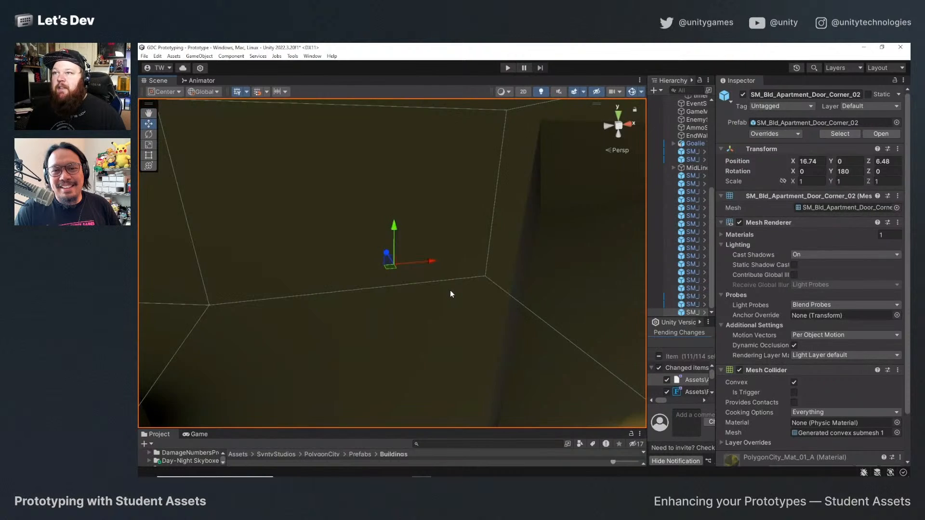
Scale the apartment door corner building up uniformly to about 1.7071 over the grey cube's spot.
scroll(449, 294, "down", 6)
left_click_drag(438, 282, 413, 316, "alt")
left_click_drag(380, 240, 430, 271)
key("r")
Delete the grey cube behind the apartment building and adjust the building's height to about Y -0.22.
left_click(577, 226)
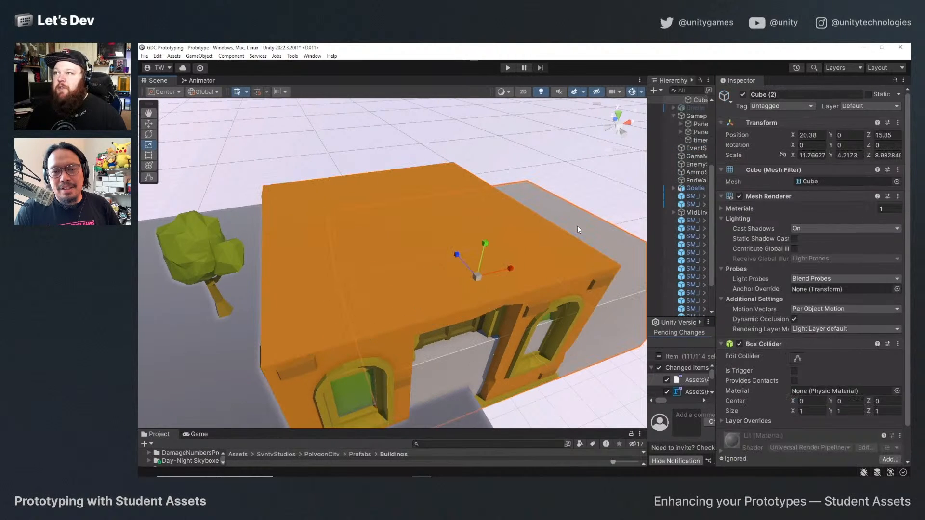
key("Delete")
scroll(430, 273, "down", 3)
scroll(430, 273, "down", 2)
left_click(406, 277)
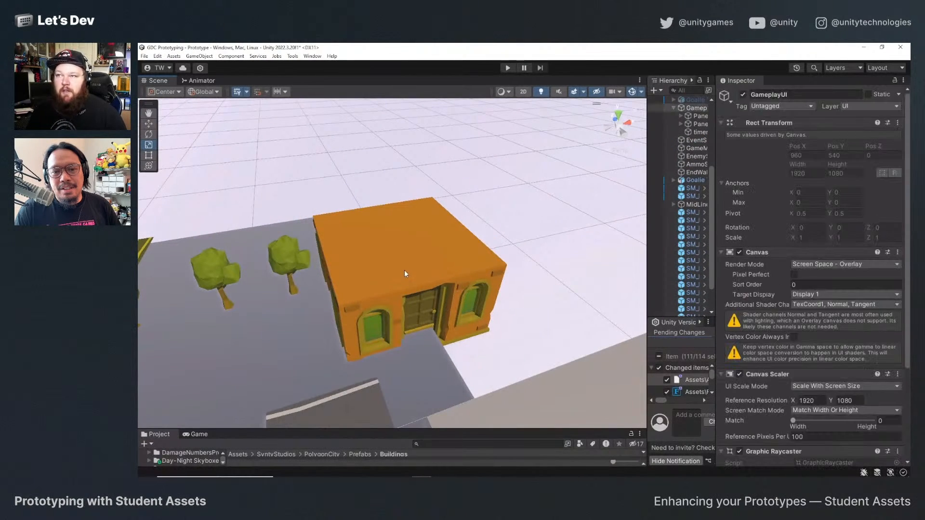
left_click(404, 270)
key("w")
left_click_drag(397, 244, 397, 229)
Delete the remaining grey cube building beside the road arrow.
scroll(427, 308, "down", 2)
scroll(429, 311, "down", 3)
left_click(440, 340)
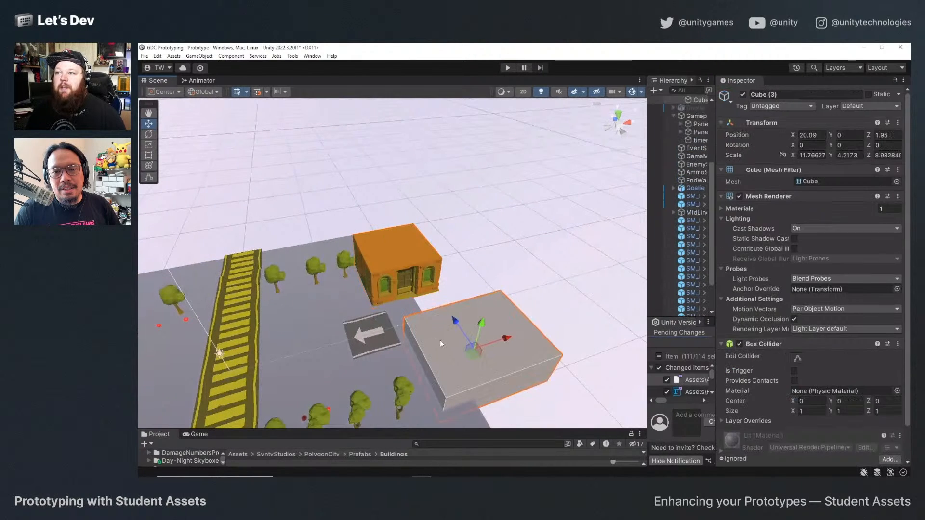
key("Delete")
Duplicate the apartment door corner building and move the copy along the court's edge to about Z -13.04.
left_click(380, 247)
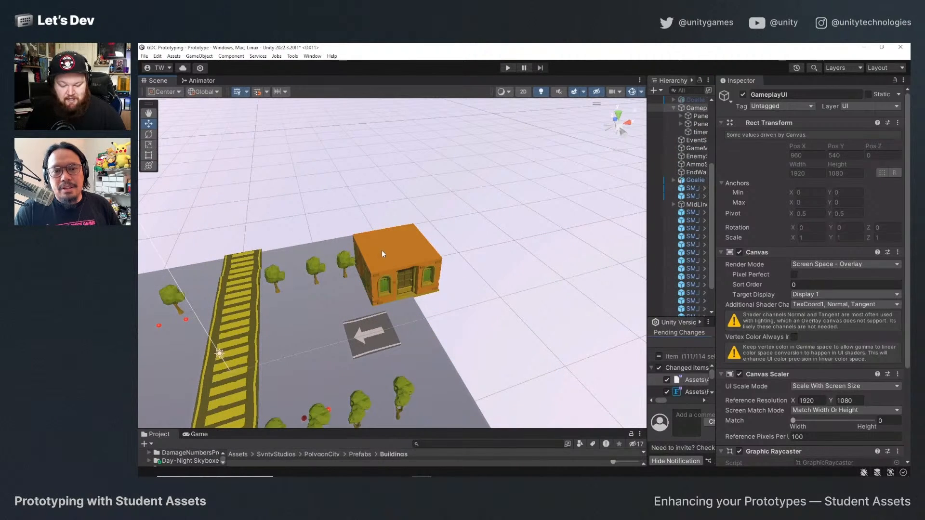
key("ctrl+d")
left_click_drag(391, 261, 431, 319)
scroll(458, 360, "down", 5)
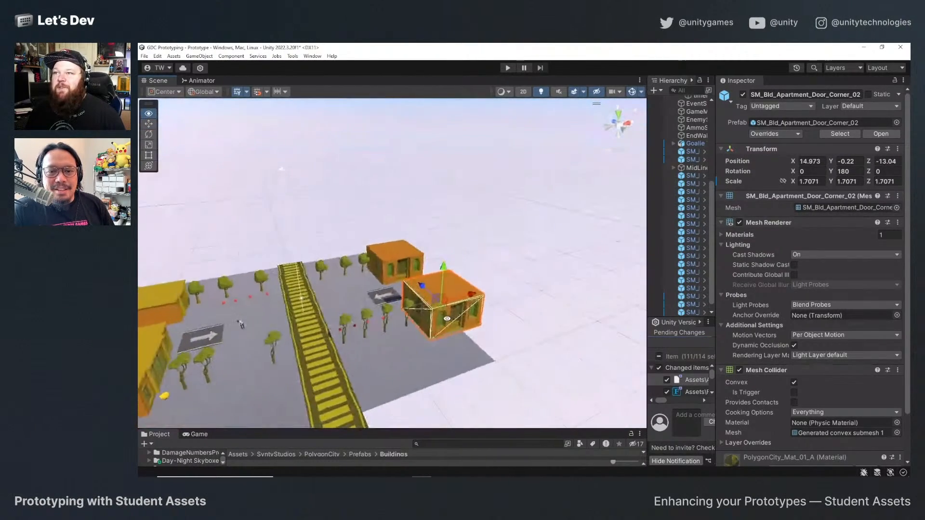
Try a Y rotation of 90 on the duplicated building, and settle on 270.
left_click(859, 172)
type("90")
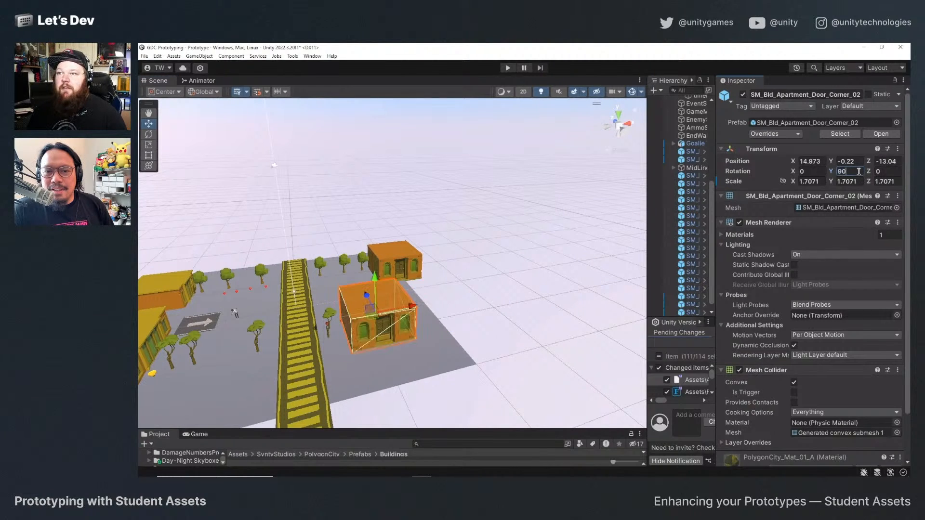
key("Return")
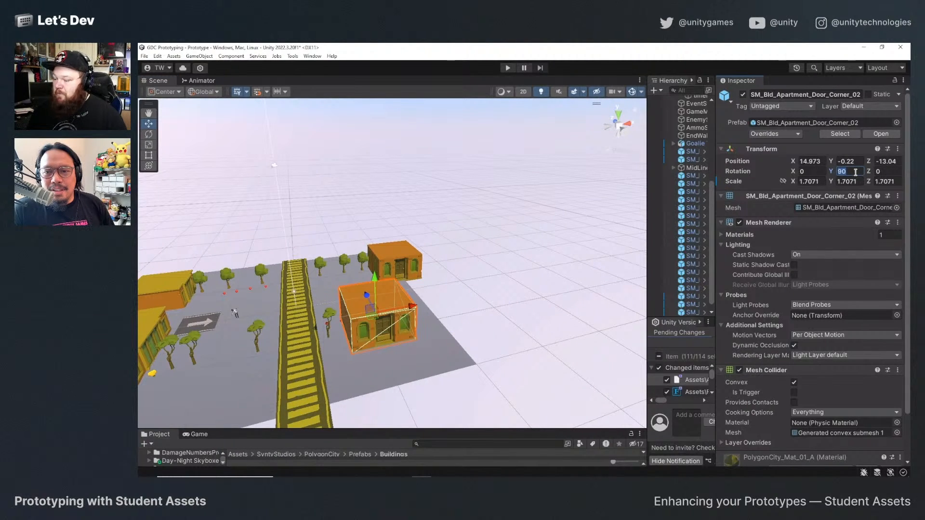
type("270")
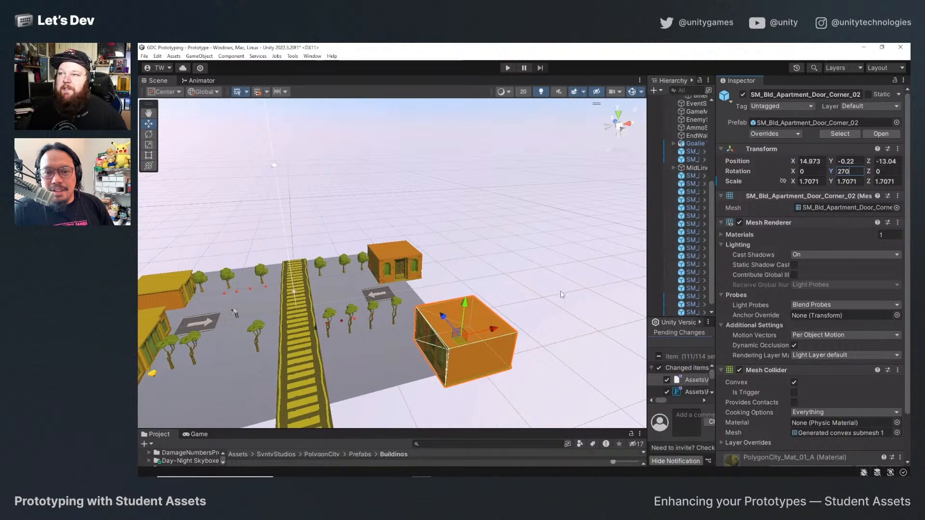
Bring up the game preview and slide the duplicated building along the court's edge to about Z -3.
left_click_drag(444, 317, 430, 291)
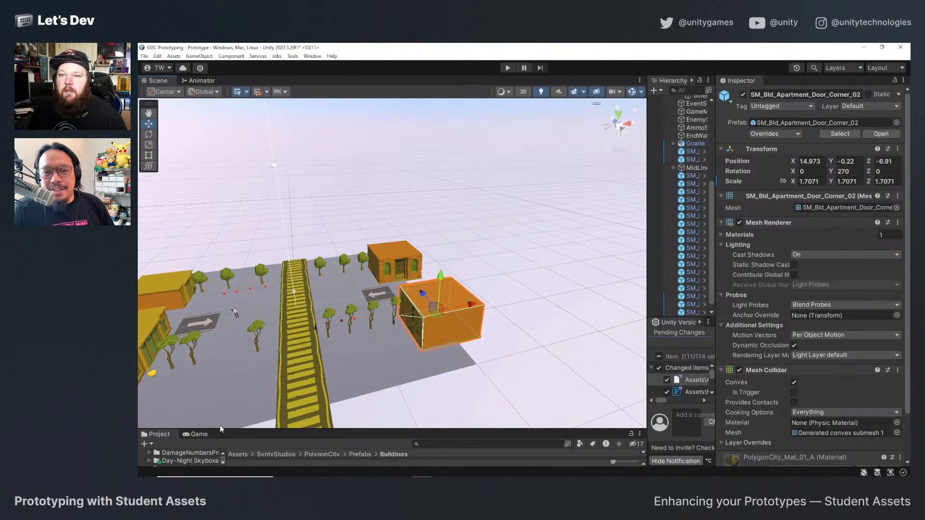
left_click_drag(226, 427, 223, 337)
left_click(199, 329)
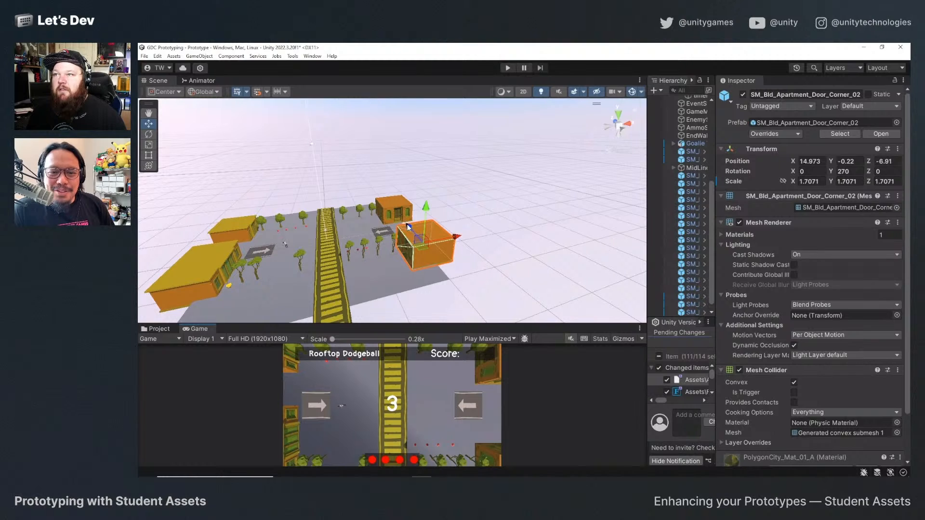
left_click_drag(410, 228, 409, 217)
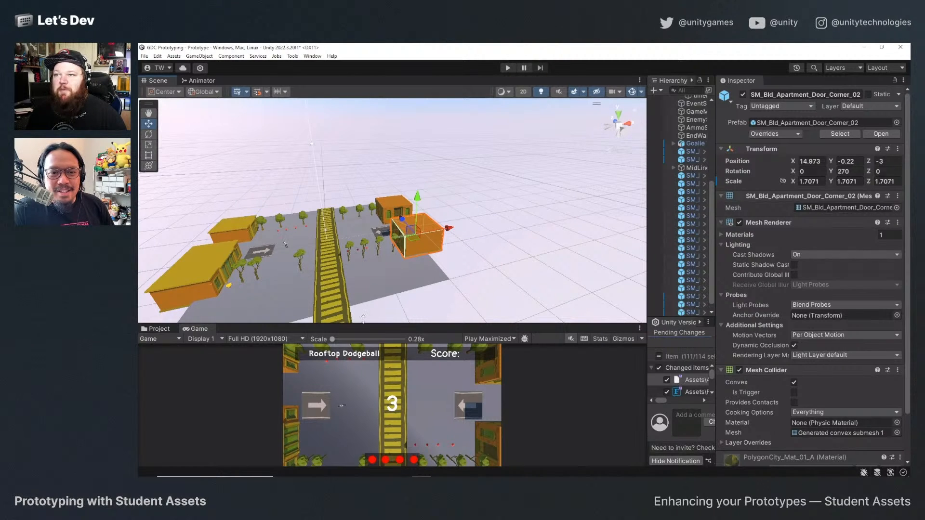
Examine how the buildings around the court look in the enlarged game preview and from different scene angles.
left_click_drag(364, 319, 374, 248)
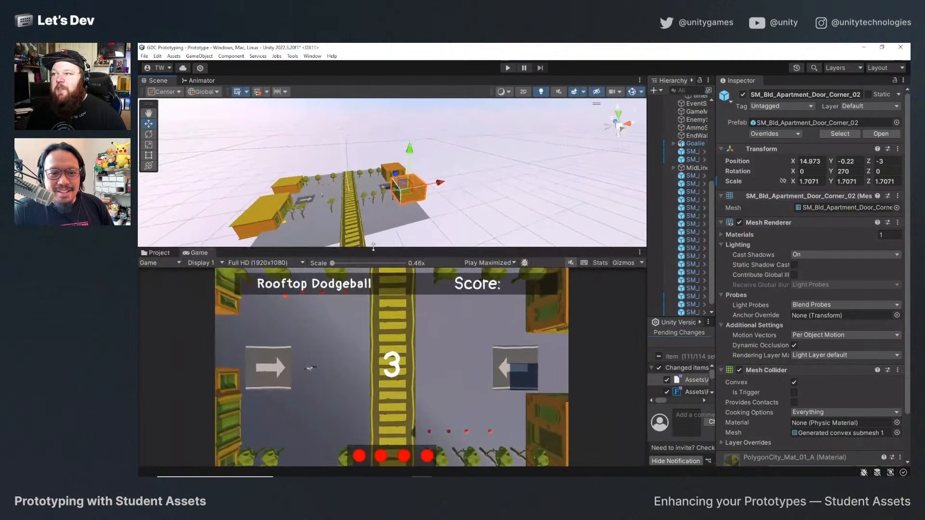
scroll(385, 179, "down", 2)
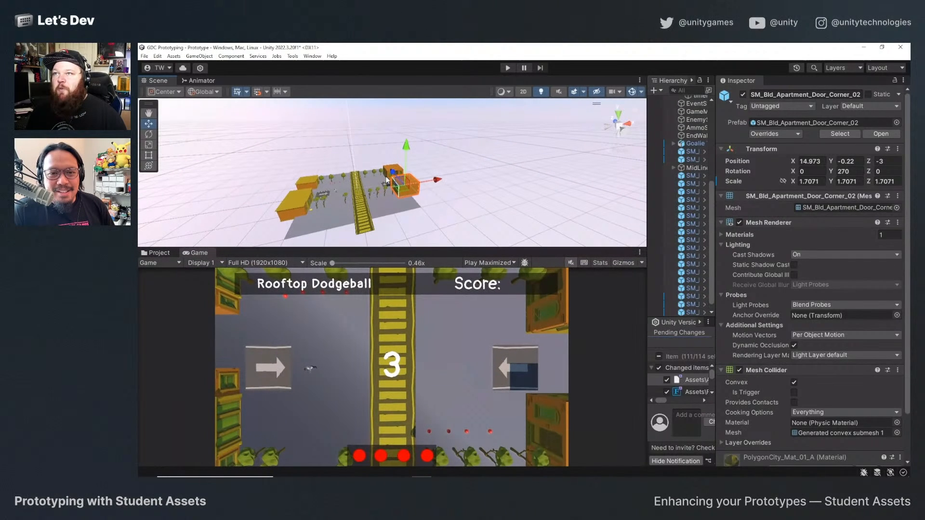
left_click(386, 171)
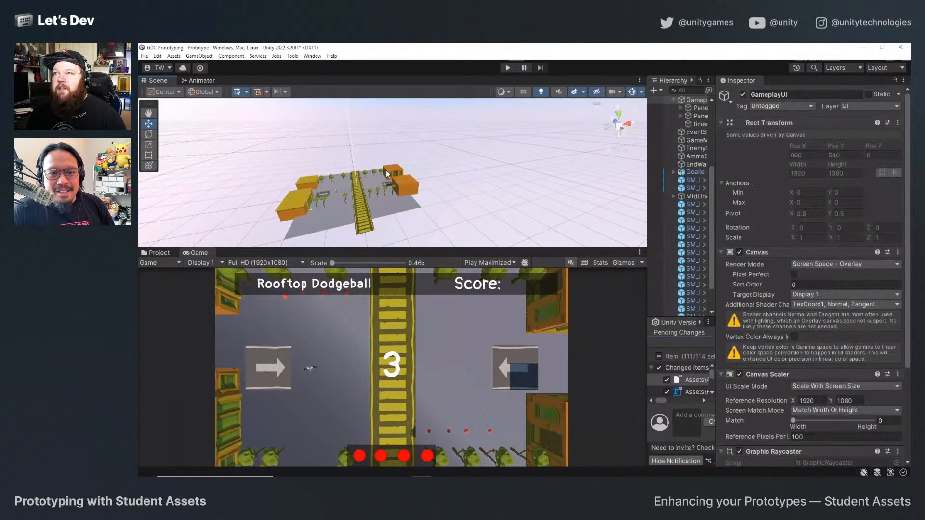
left_click(386, 169)
key("f")
left_click_drag(377, 189, 289, 208, "alt")
scroll(400, 233, "down", 3)
scroll(403, 209, "down", 3)
left_click(220, 206)
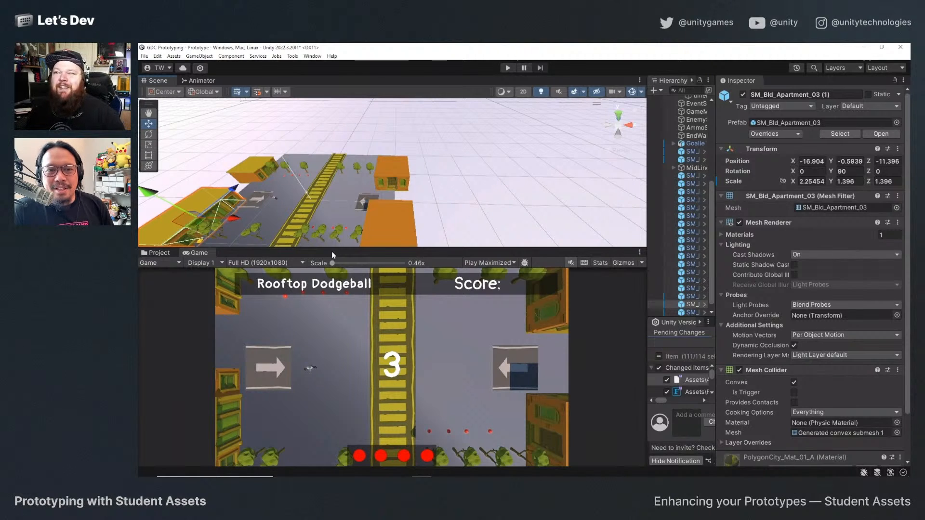
left_click_drag(332, 249, 348, 301)
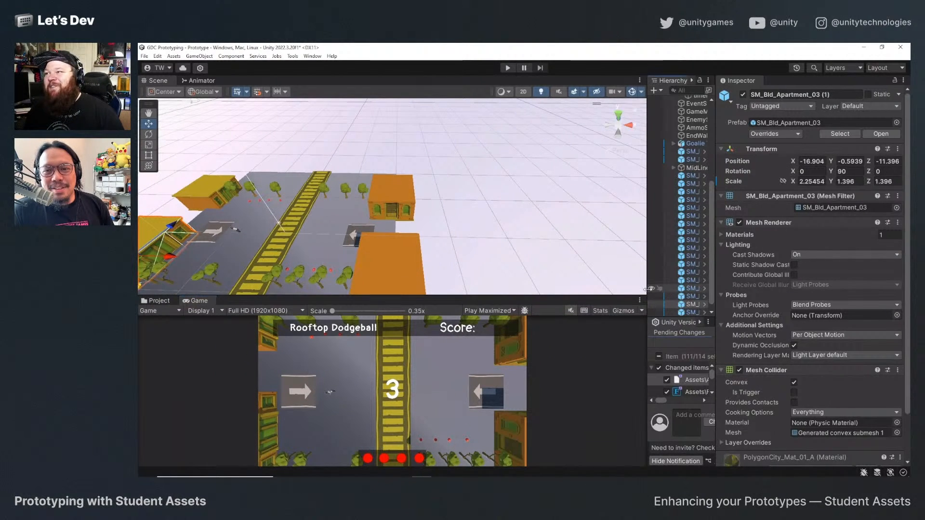
Widen the scene object list and open the Character_Shopkeeper_Black Variant prefab from the Prefabs/Enemies folder.
left_click_drag(646, 296, 496, 299)
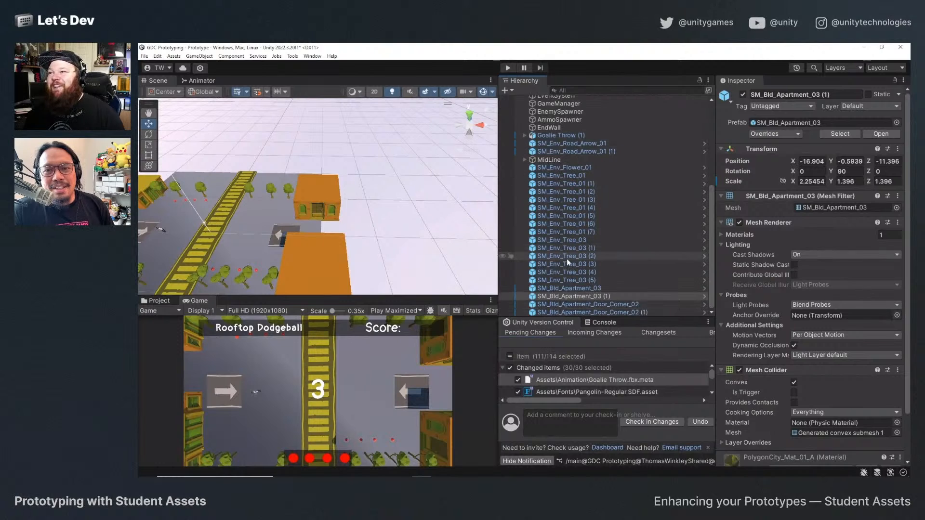
scroll(573, 301, "up", 6)
scroll(554, 206, "down", 5)
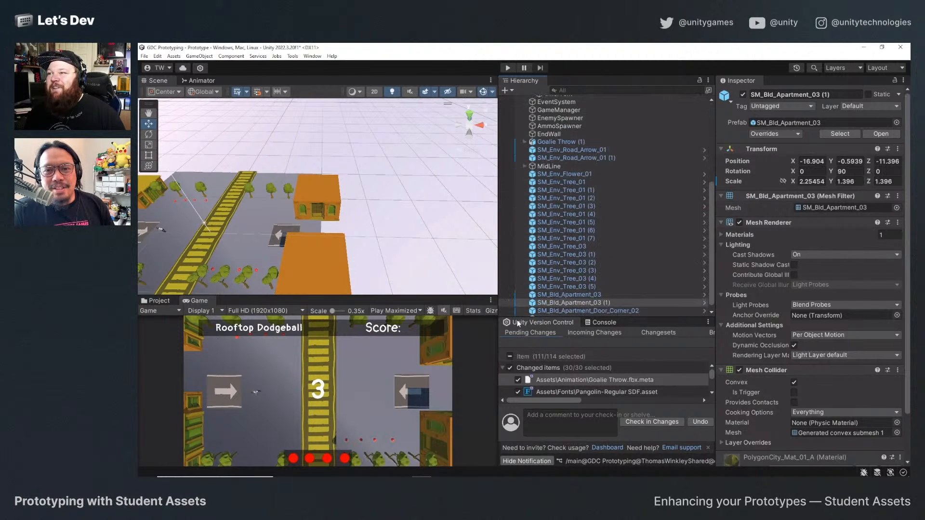
left_click(157, 301)
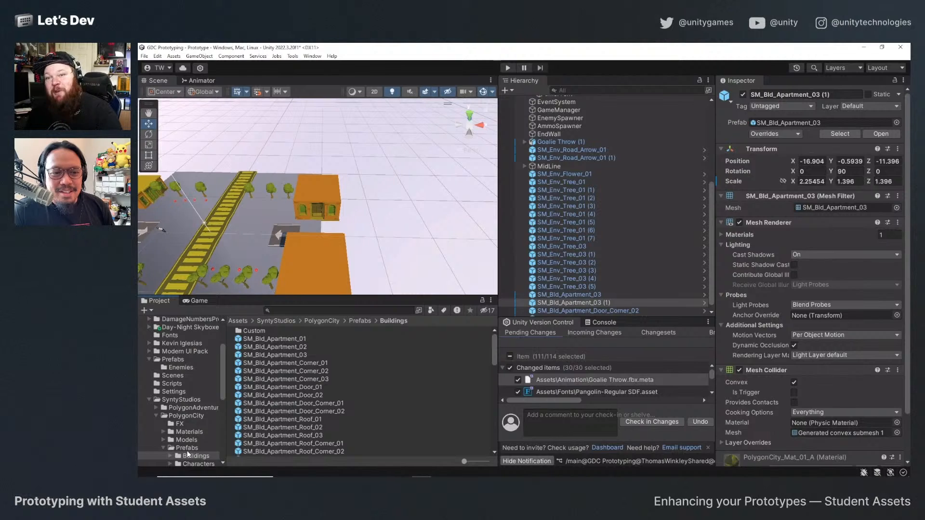
left_click(155, 415)
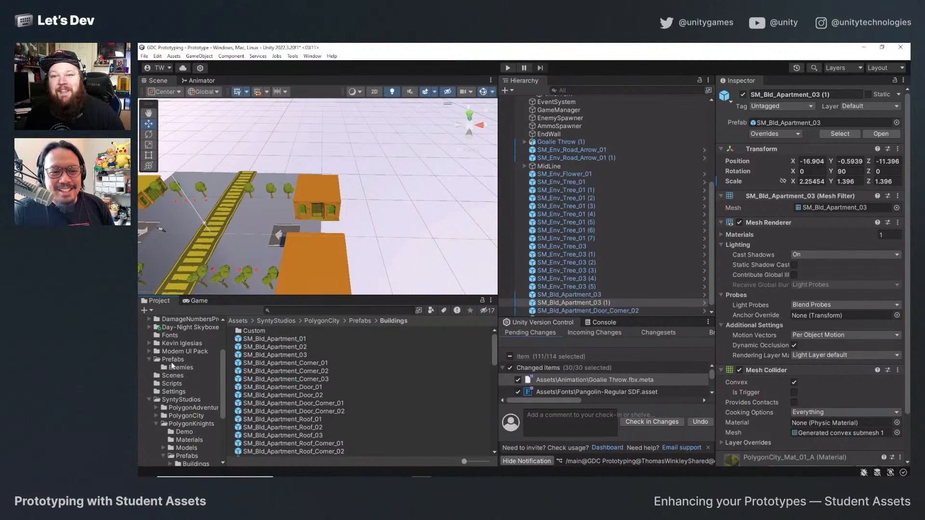
left_click(179, 367)
double_click(320, 331)
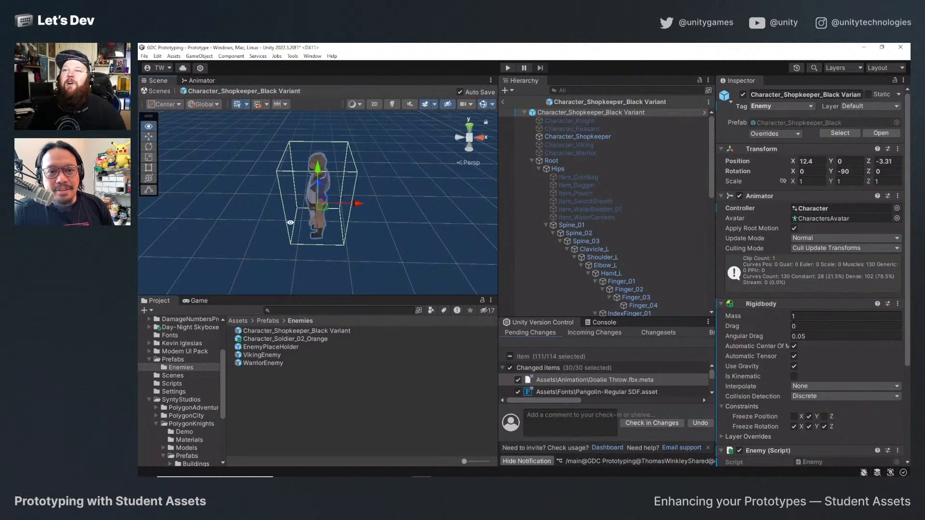
Examine the shopkeeper enemy's model and box collider, collapsing its Root skeleton and selecting the prefab's top object.
left_click_drag(308, 212, 475, 229, "alt")
scroll(718, 294, "down", 5)
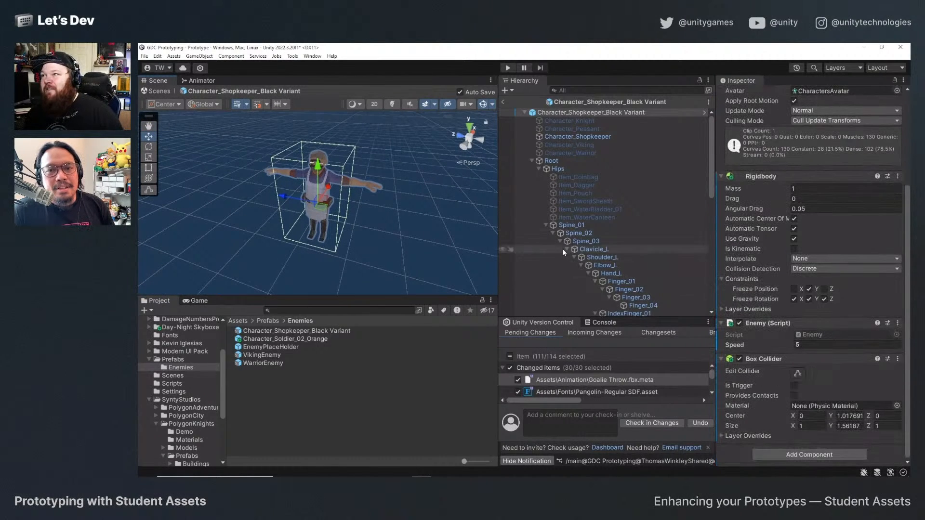
left_click(532, 161)
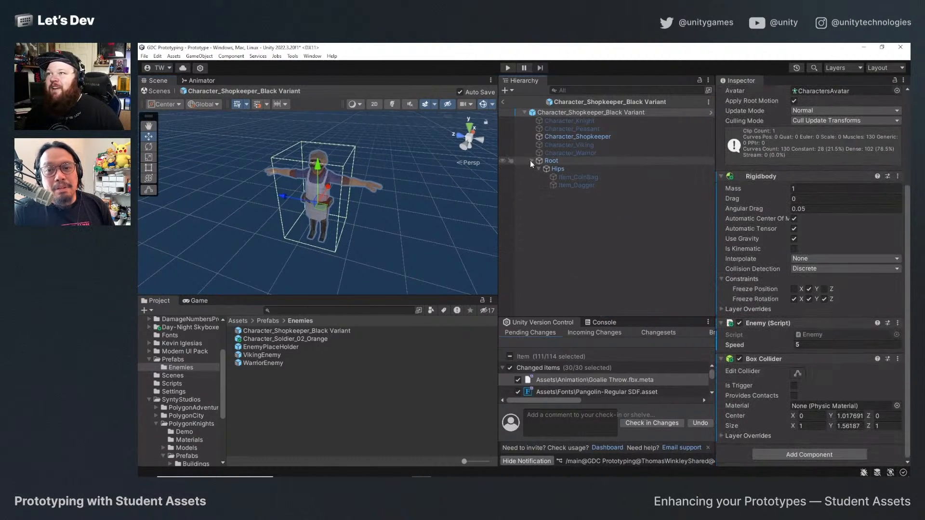
left_click(563, 113)
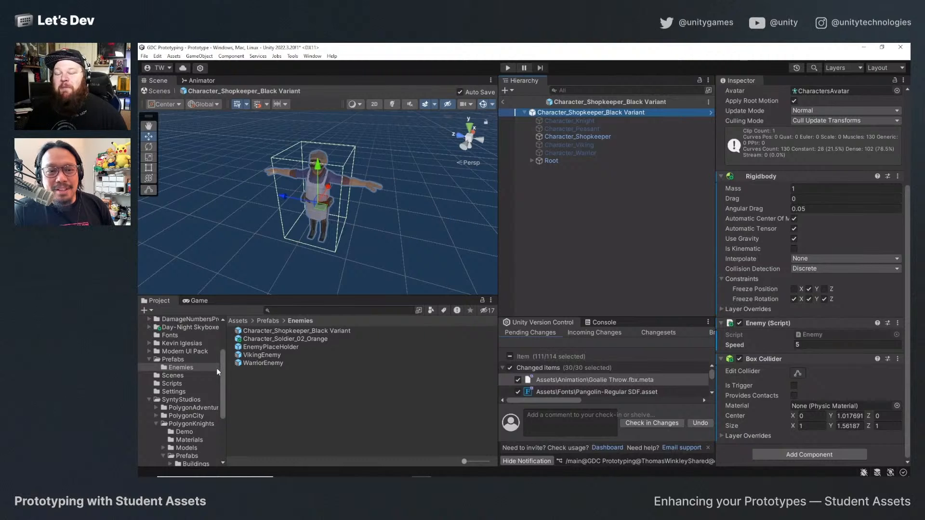
Browse the VisualX_Studio Spawn_Map_Tracker_Markers assets and open the Marker_04 folder among the VFX prefabs.
left_click(157, 424)
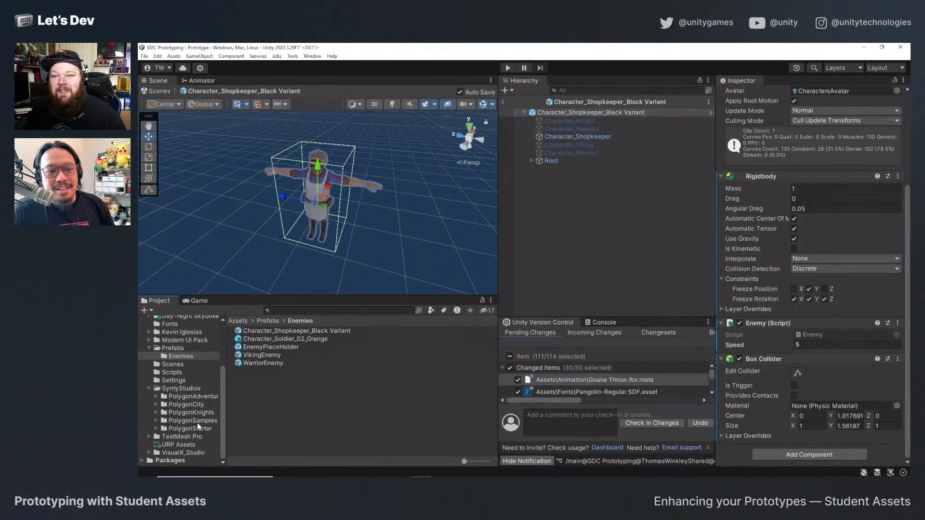
left_click(182, 455)
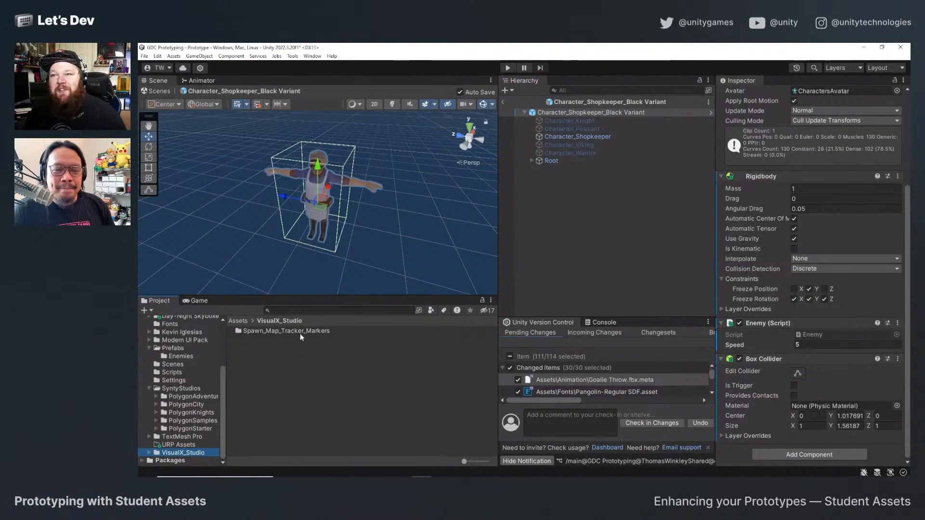
double_click(300, 333)
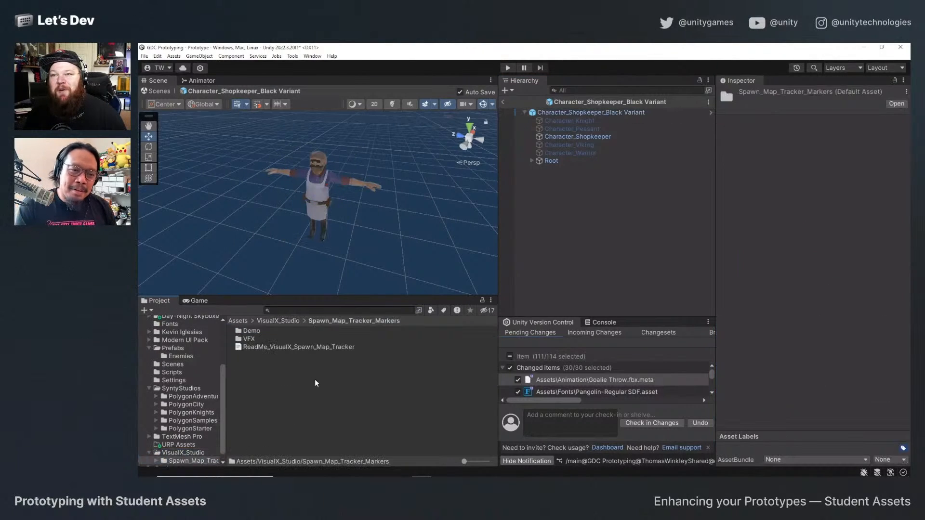
double_click(255, 331)
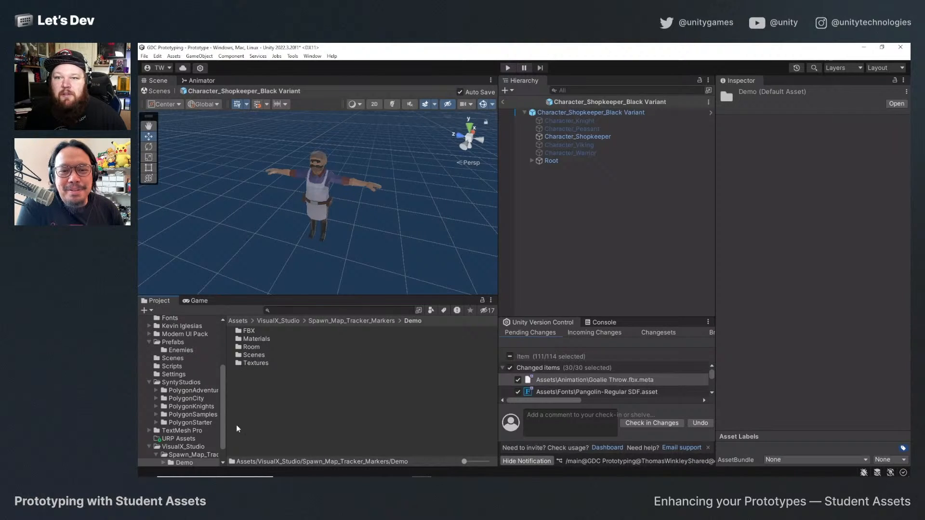
scroll(210, 440, "down", 2)
left_click(181, 452)
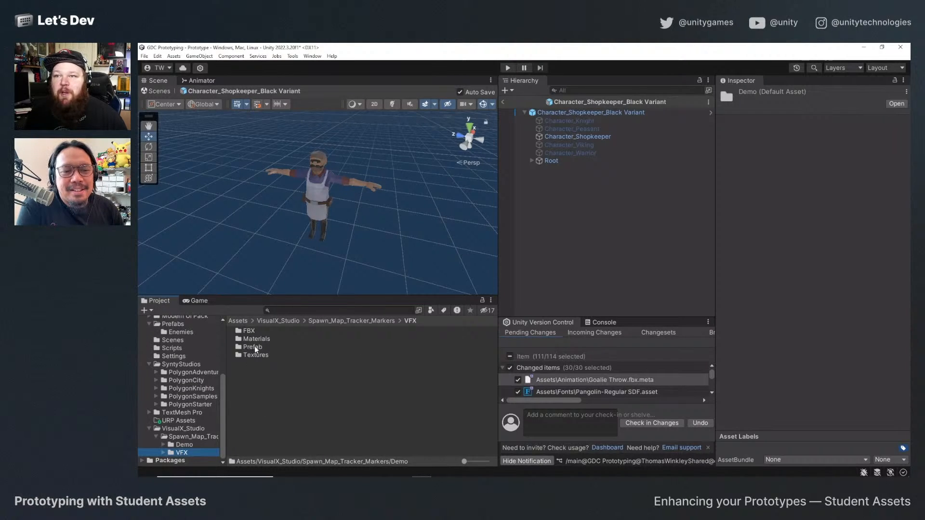
double_click(253, 347)
double_click(258, 331)
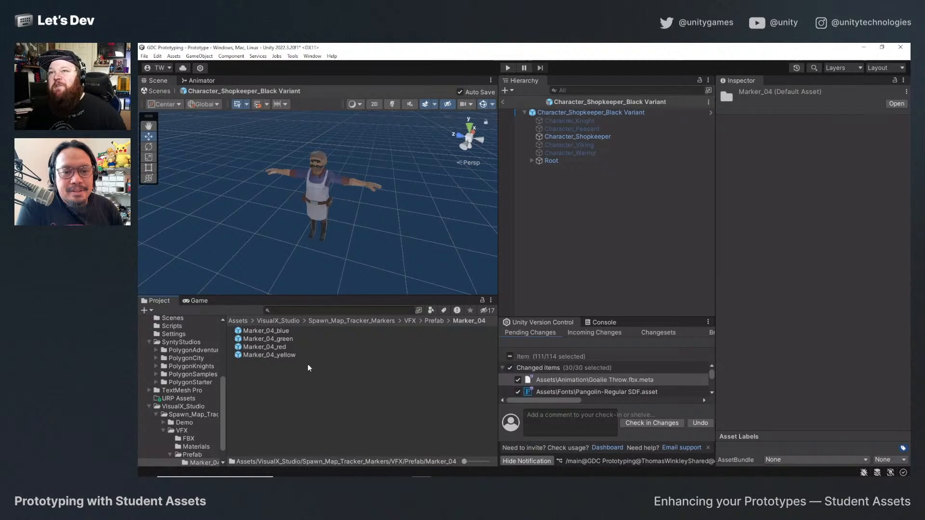
Add Marker_04_blue as a child of the shopkeeper enemy prefab and review its particle effect and settings.
left_click_drag(265, 332, 550, 115)
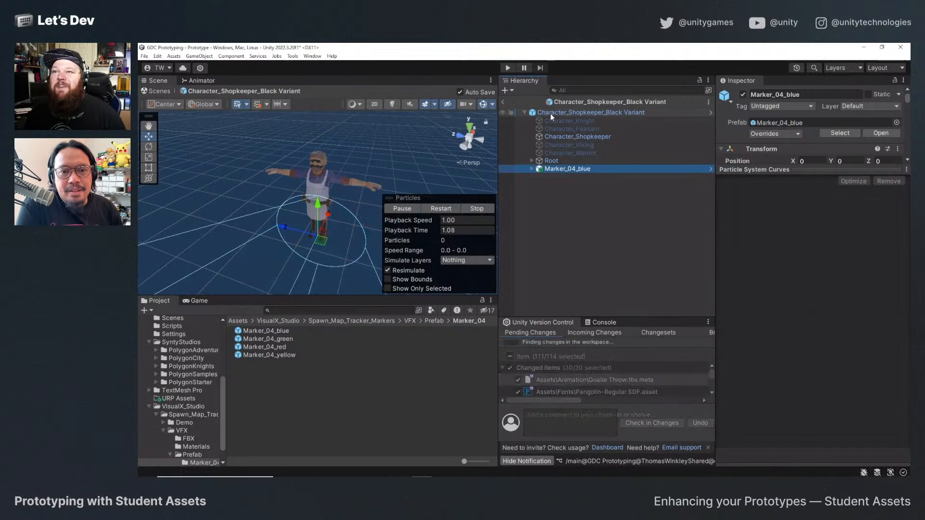
left_click(448, 208)
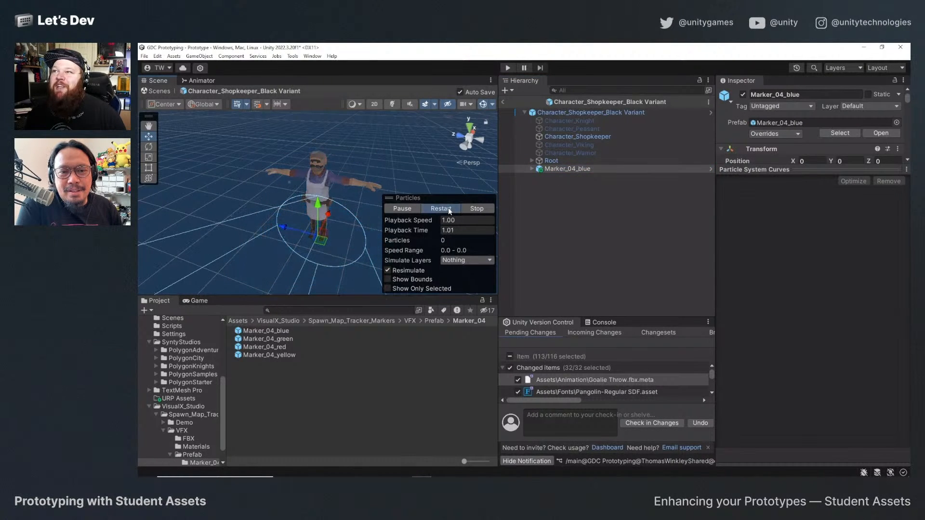
left_click(448, 208)
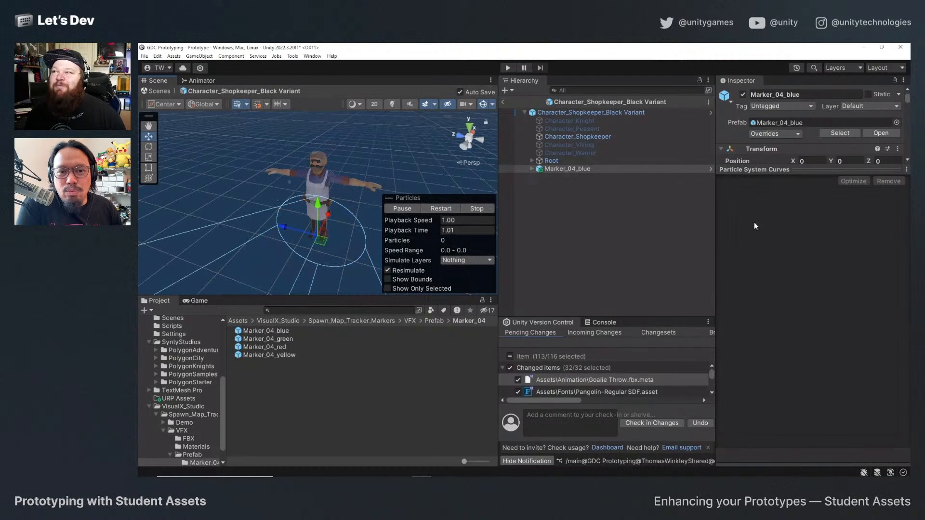
left_click_drag(766, 170, 767, 385)
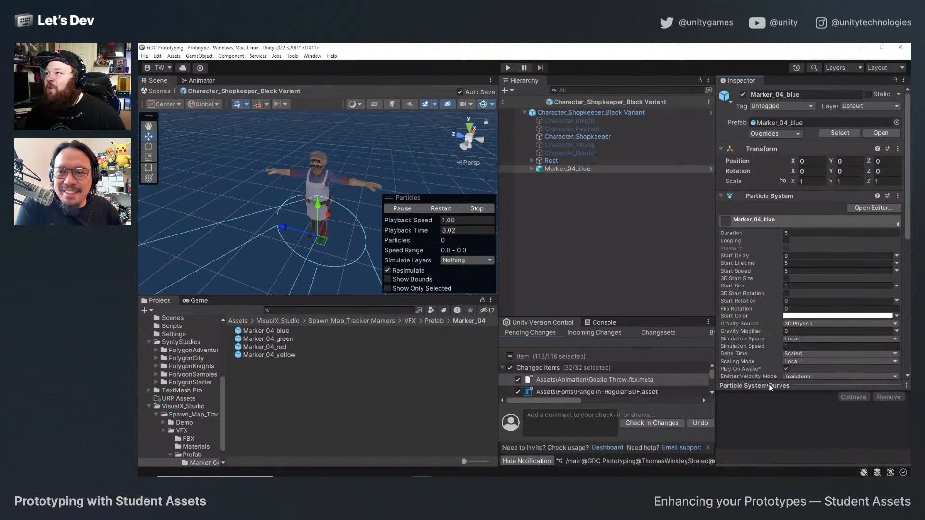
scroll(756, 299, "down", 4)
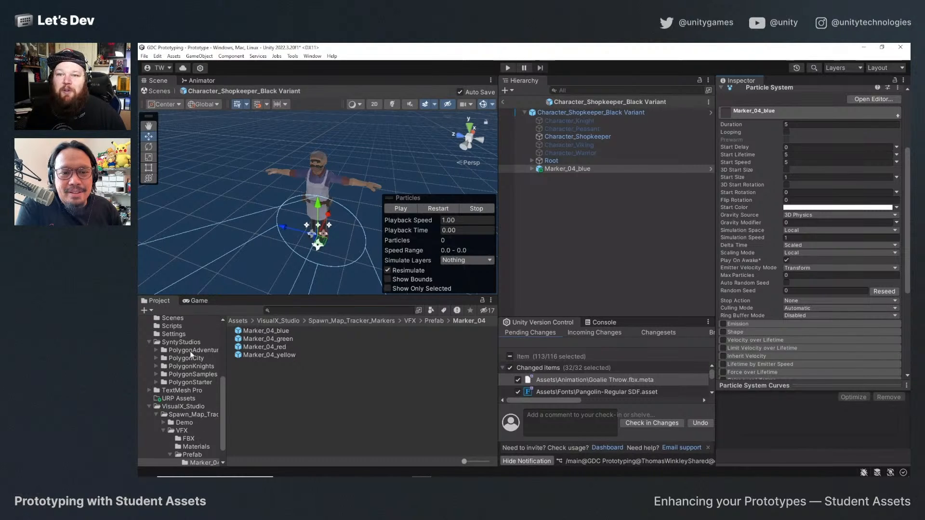
Open the Character_Soldier_02_Orange prefab from the Prefabs/Enemies folder and look over its object hierarchy.
scroll(195, 413, "up", 5)
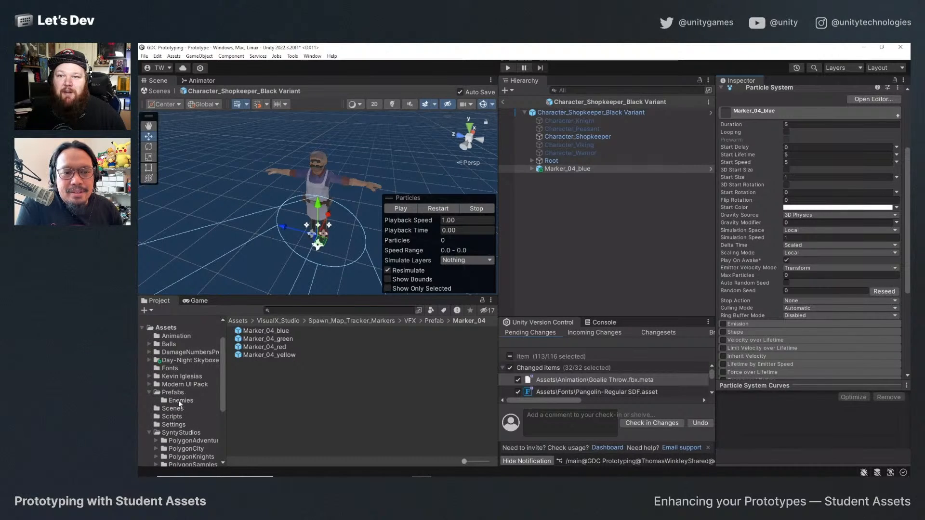
left_click(179, 401)
left_click(302, 339)
double_click(303, 342)
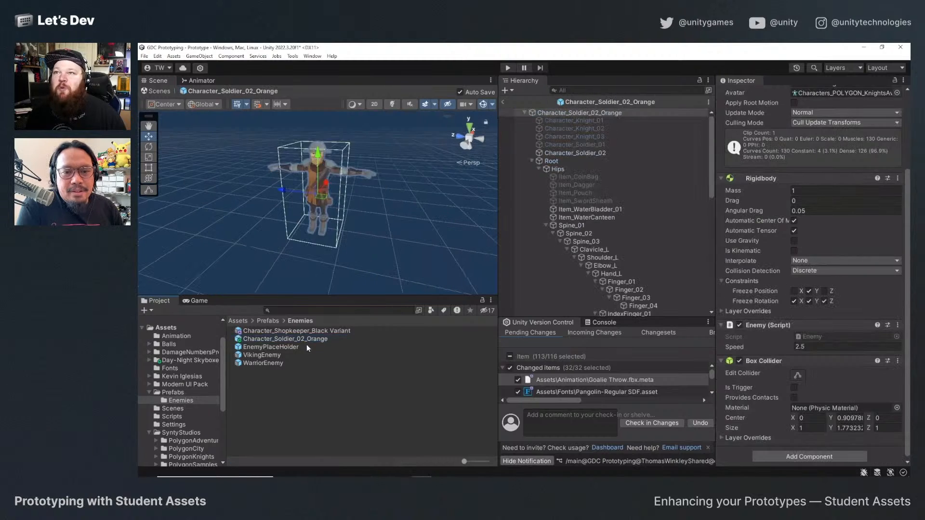
scroll(615, 236, "down", 2)
scroll(602, 179, "up", 2)
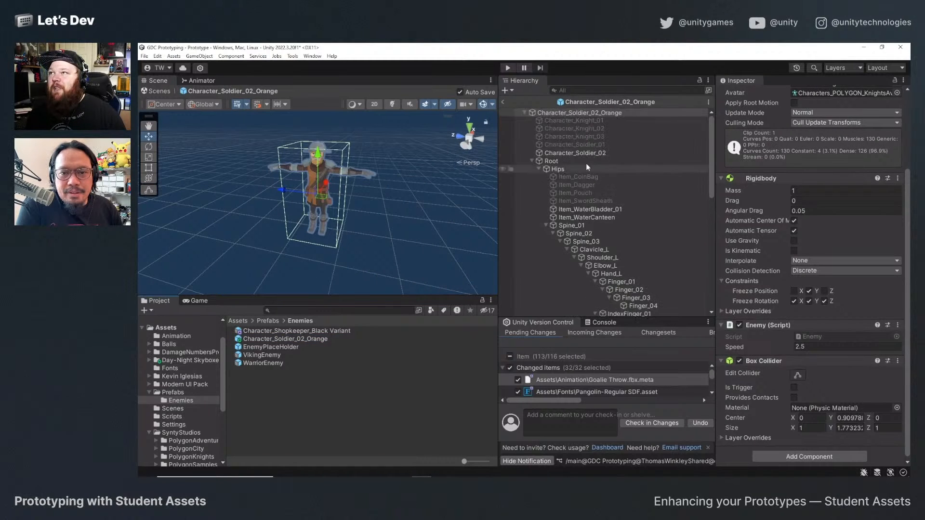
Add Marker_04_yellow as a child of the orange soldier prefab, replay its particle effect, and return to the main scene.
scroll(202, 420, "down", 5)
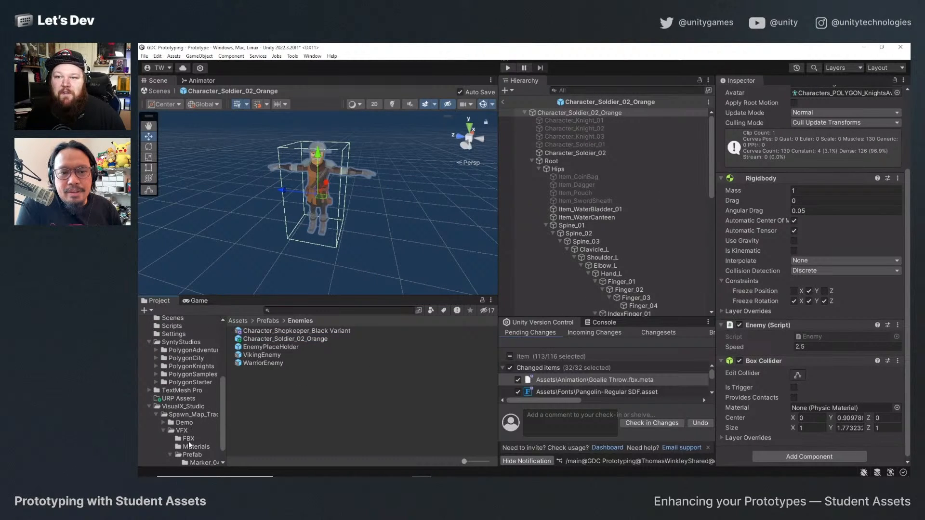
scroll(188, 441, "down", 2)
left_click(203, 445)
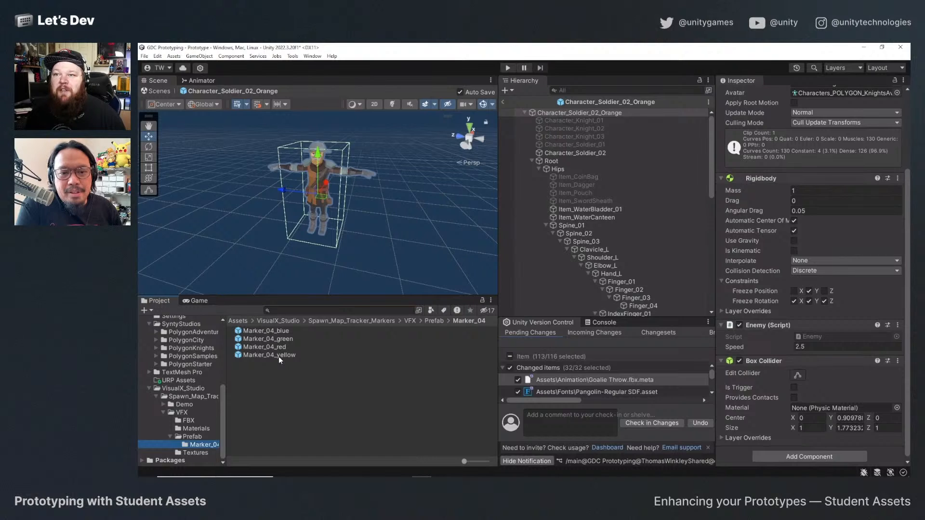
left_click_drag(278, 357, 571, 114)
left_click(442, 209)
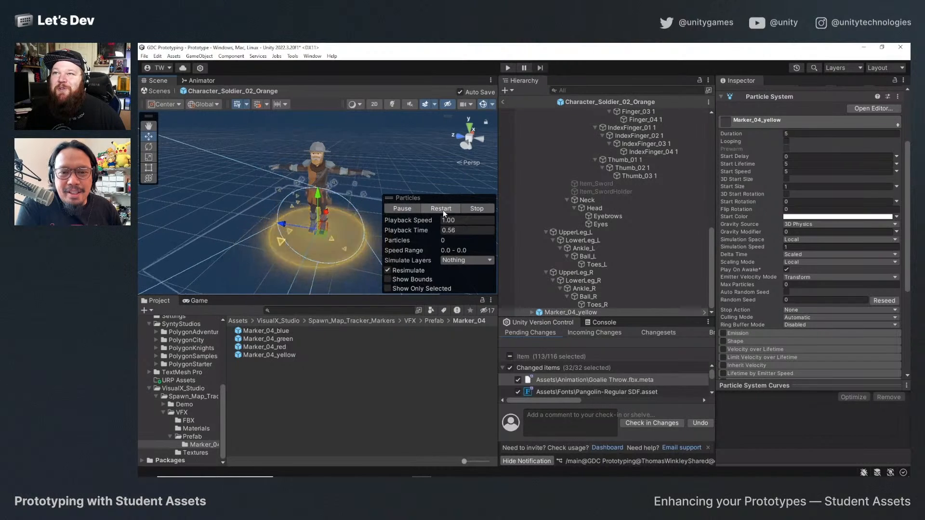
left_click(444, 210)
left_click(504, 102)
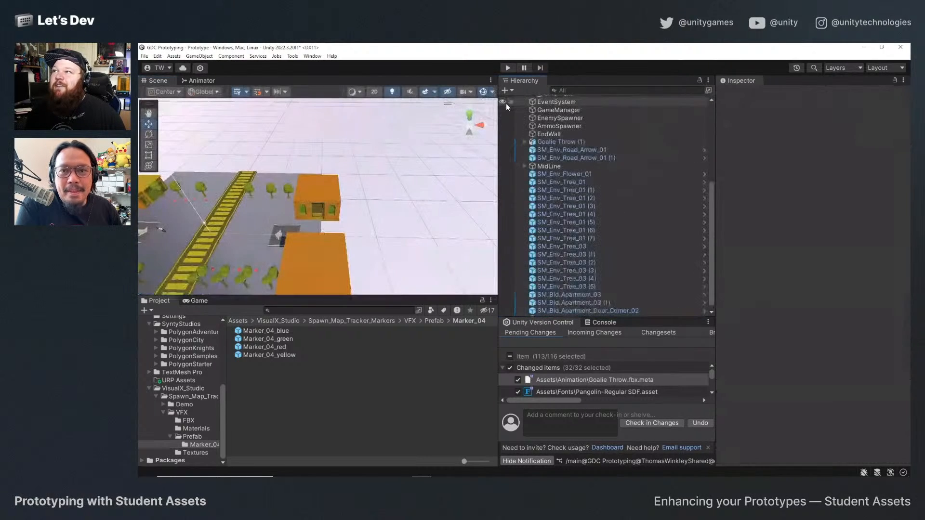
Open the VikingEnemy prefab from the Prefabs/Enemies folder.
scroll(174, 374, "up", 6)
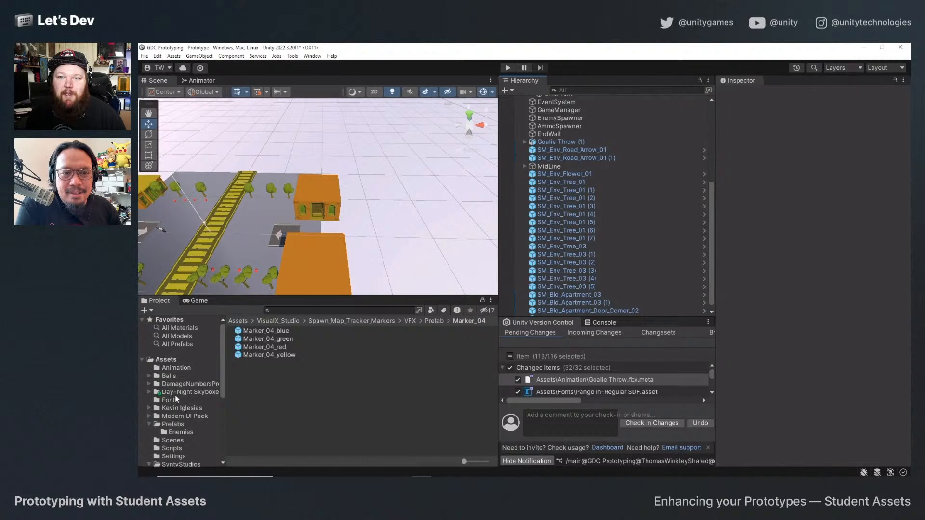
left_click(181, 433)
double_click(276, 357)
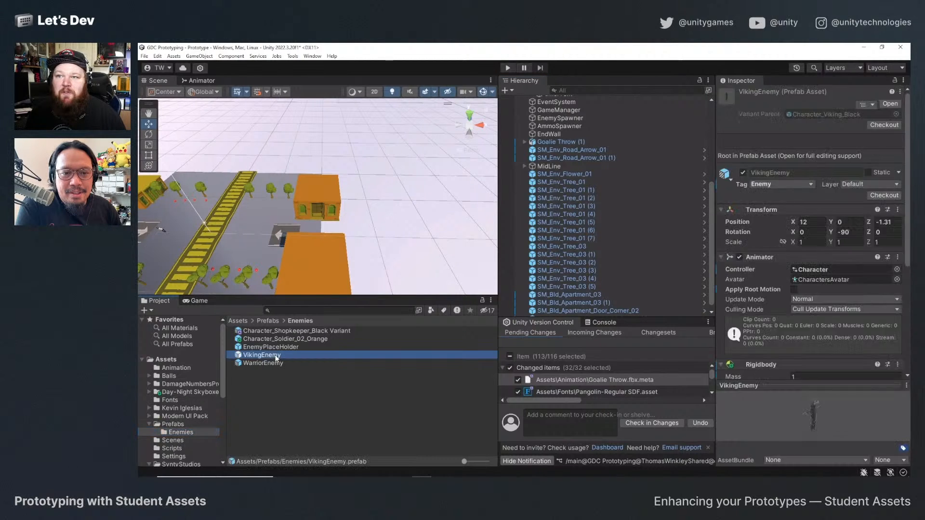
Add Marker_04_red as a child of VikingEnemy, replay its particle effect, and return to the main scene.
scroll(189, 415, "down", 6)
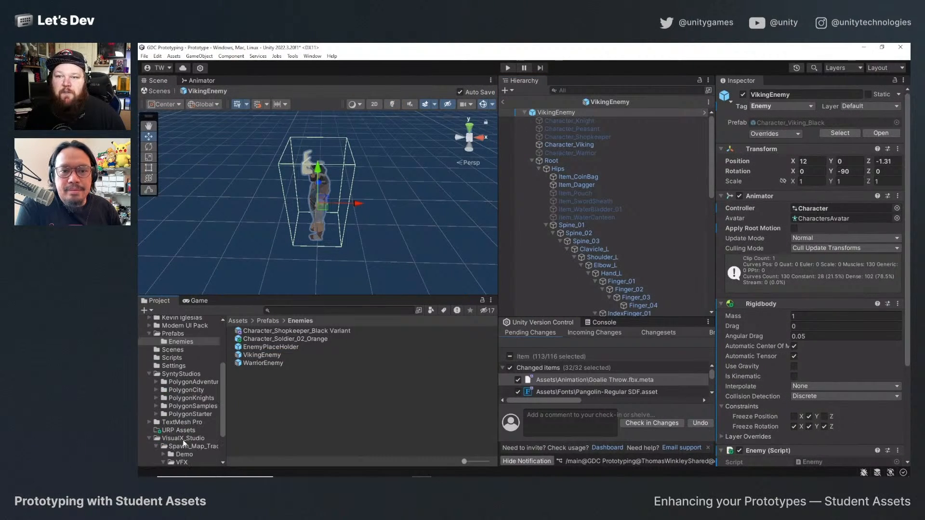
left_click(201, 445)
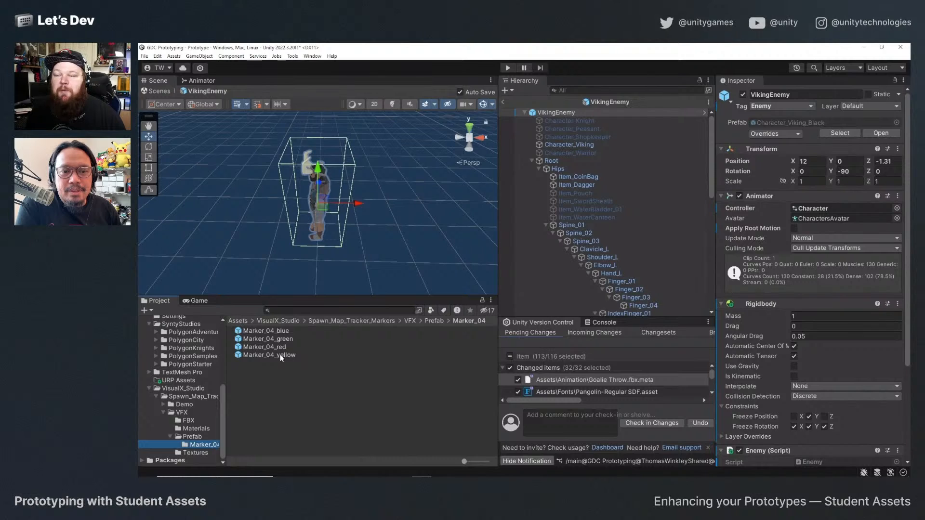
left_click_drag(279, 347, 554, 116)
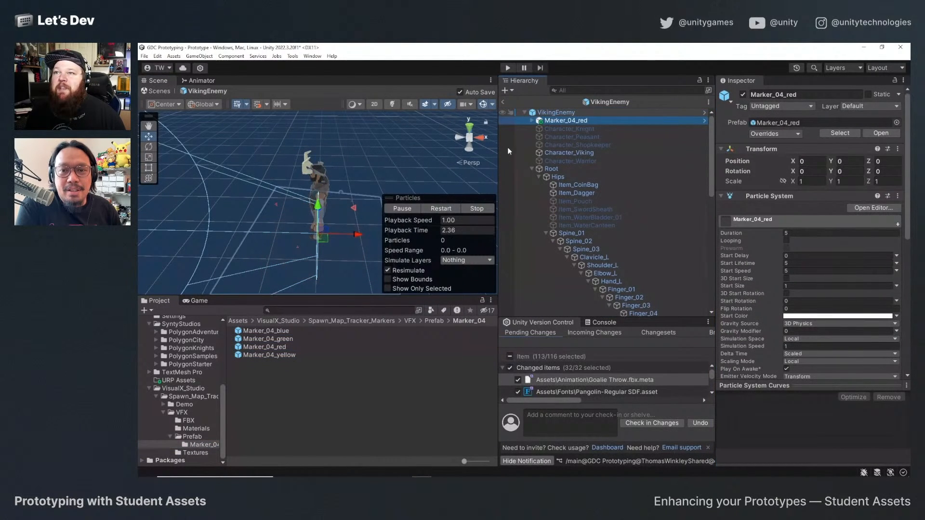
left_click(440, 208)
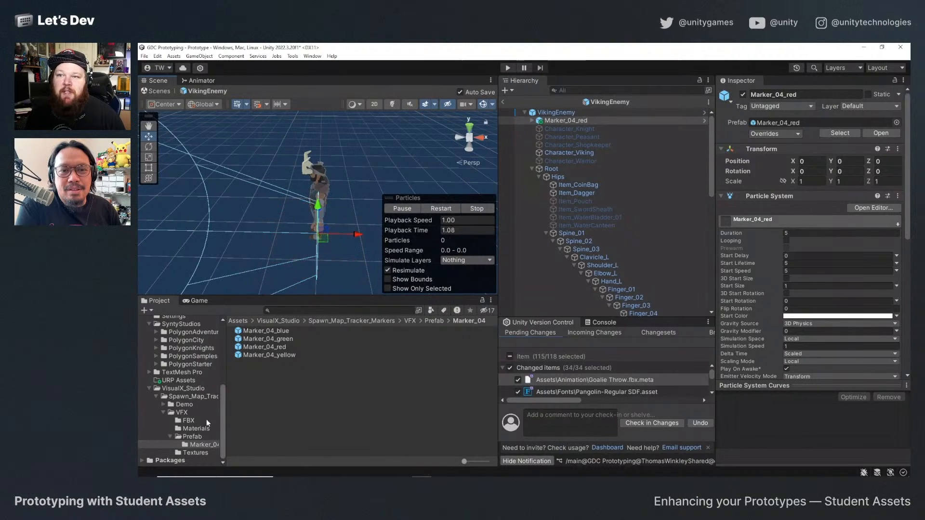
scroll(206, 420, "up", 2)
left_click(165, 94)
Open the WarriorEnemy prefab from the Prefabs/Enemies folder and collapse its Root skeleton.
scroll(180, 342, "up", 5)
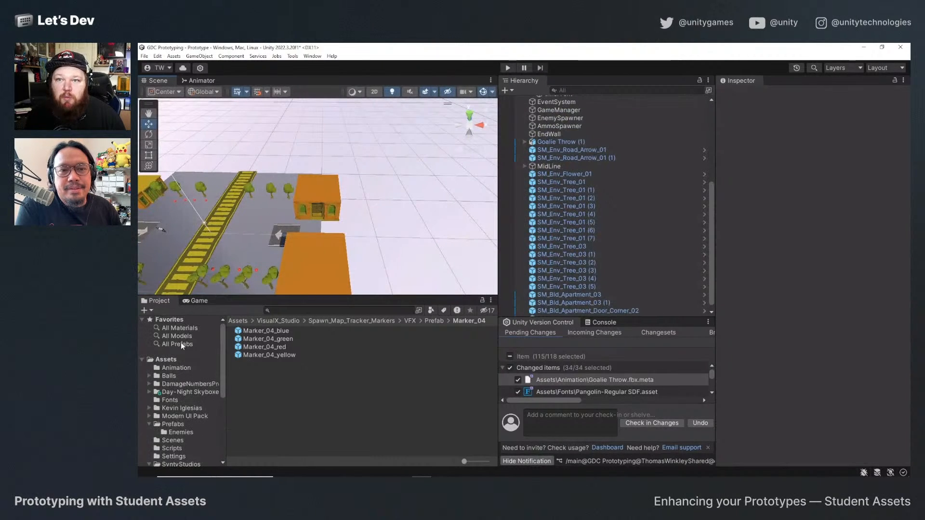
left_click(171, 360)
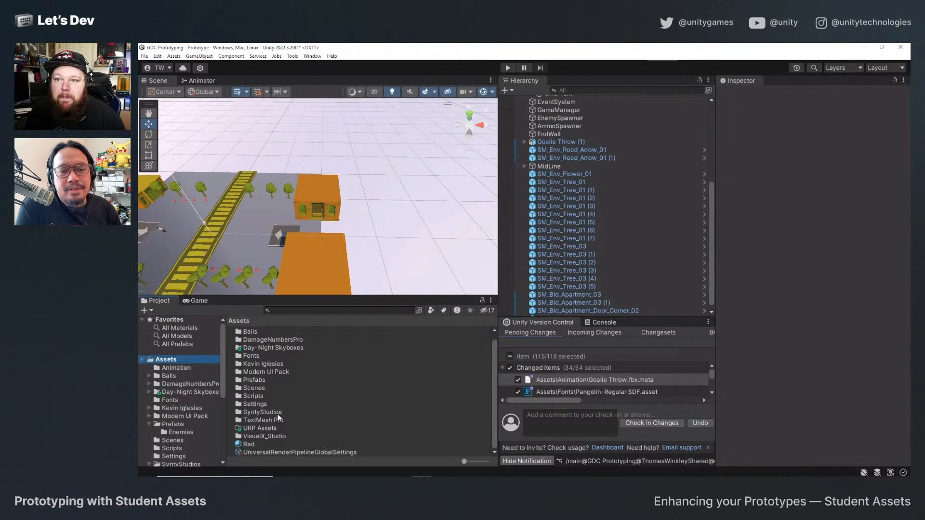
double_click(258, 380)
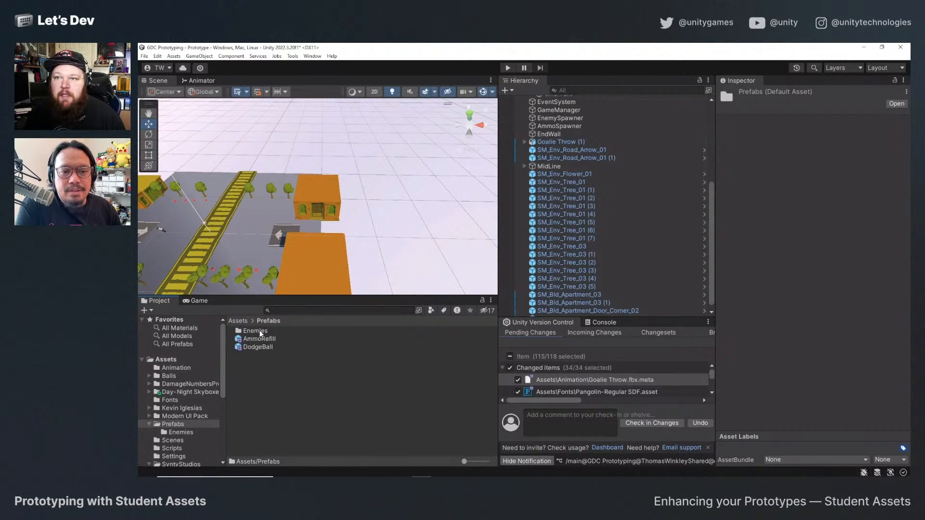
double_click(256, 331)
double_click(271, 363)
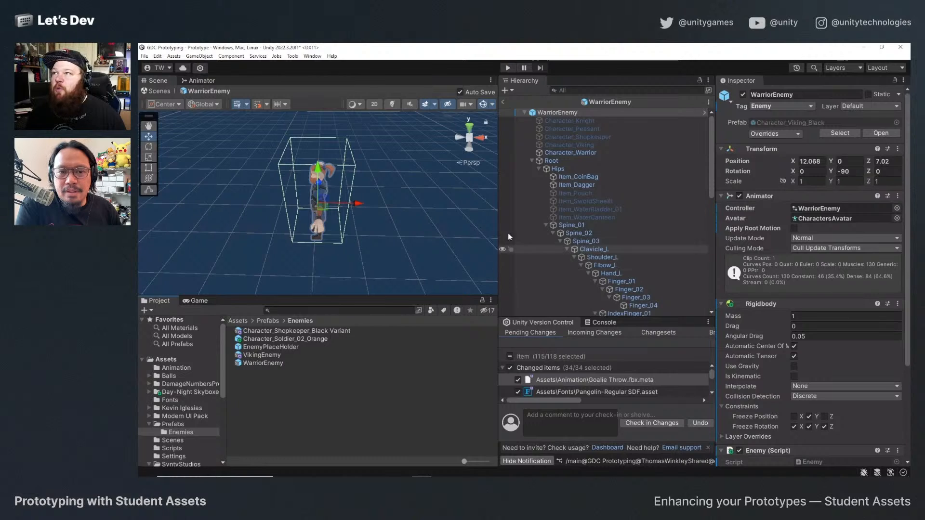
left_click(532, 161)
Add Marker_04_green as a child of WarriorEnemy, replay its particle effect, and return to the main scene.
scroll(176, 432, "down", 5)
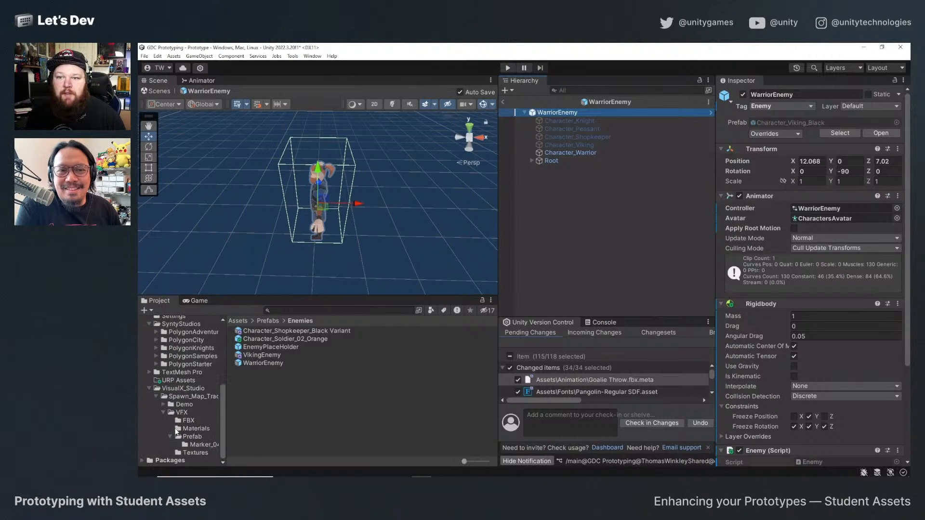
left_click(204, 445)
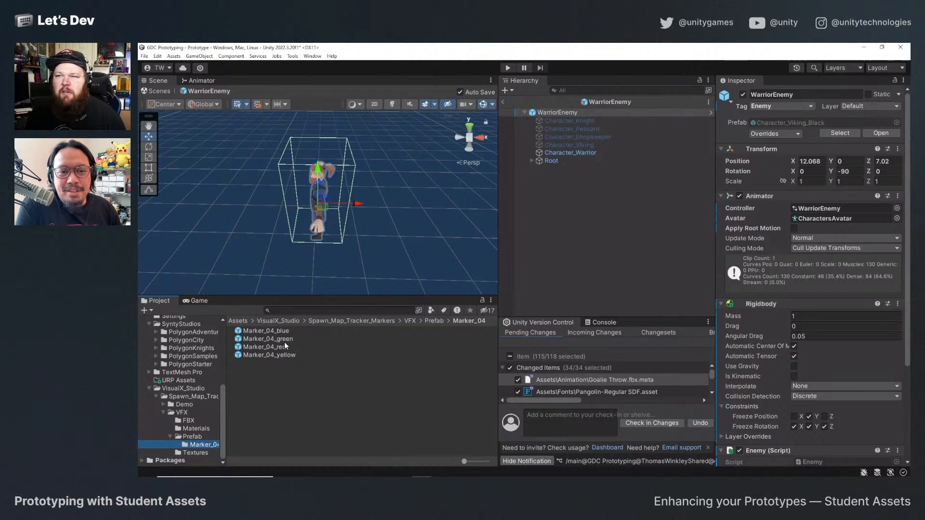
left_click_drag(284, 341, 548, 114)
left_click(452, 208)
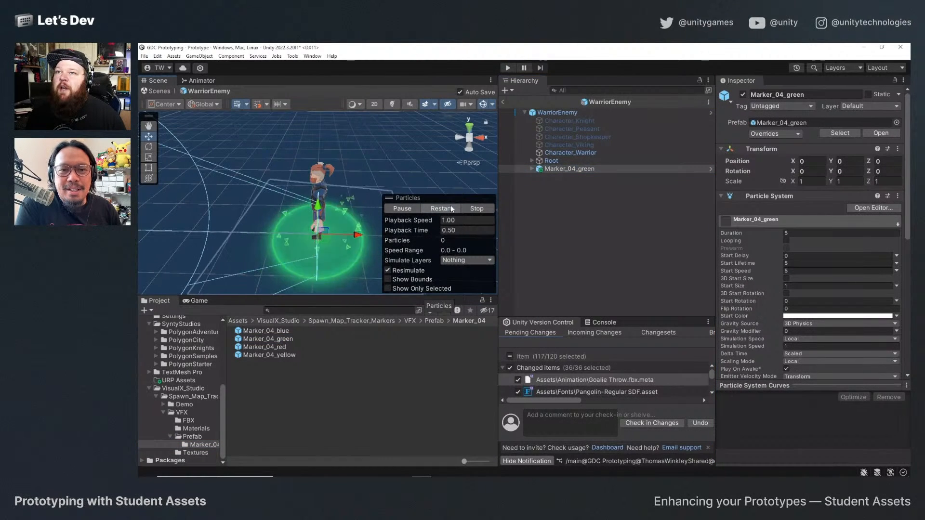
left_click(502, 103)
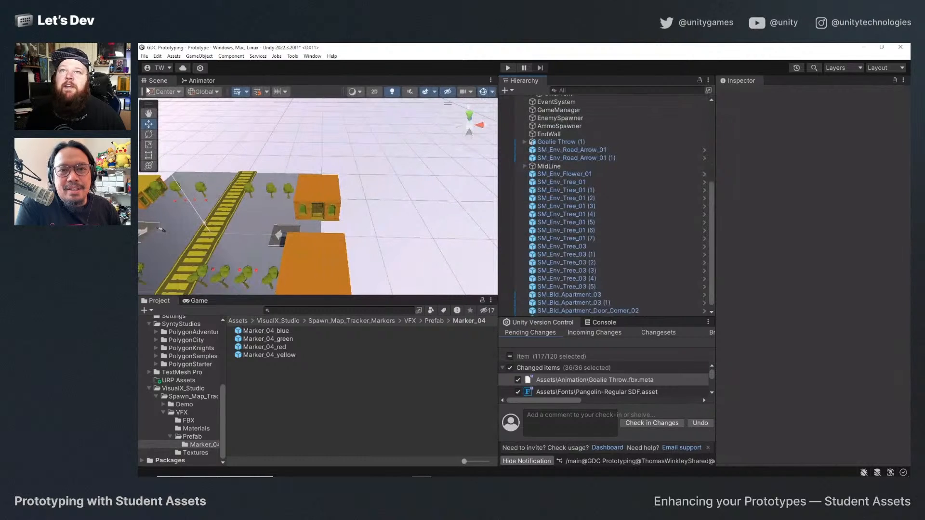
Start a playtest and move the player around the court while watching how enemies look as they spawn.
left_click(508, 68)
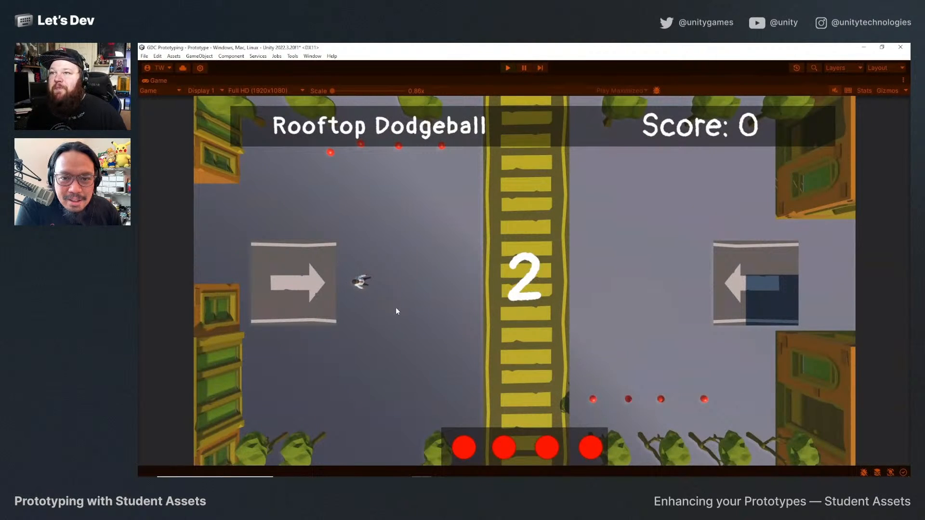
key("w")
key("d")
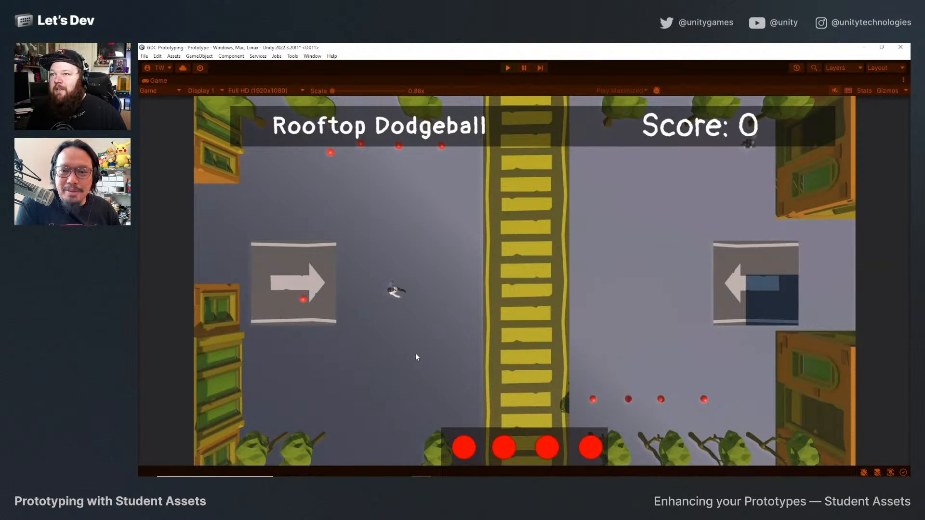
key("a")
key("w")
key("d")
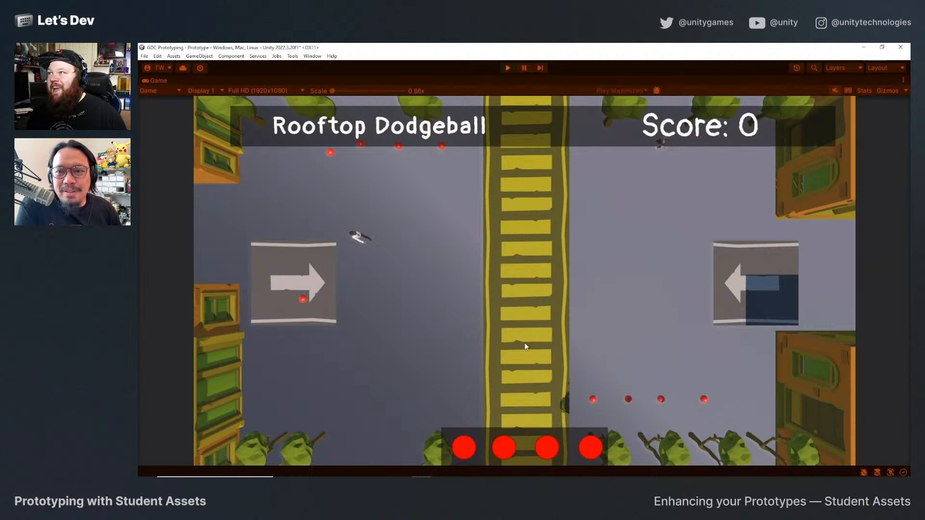
key("s")
key("a")
key("w")
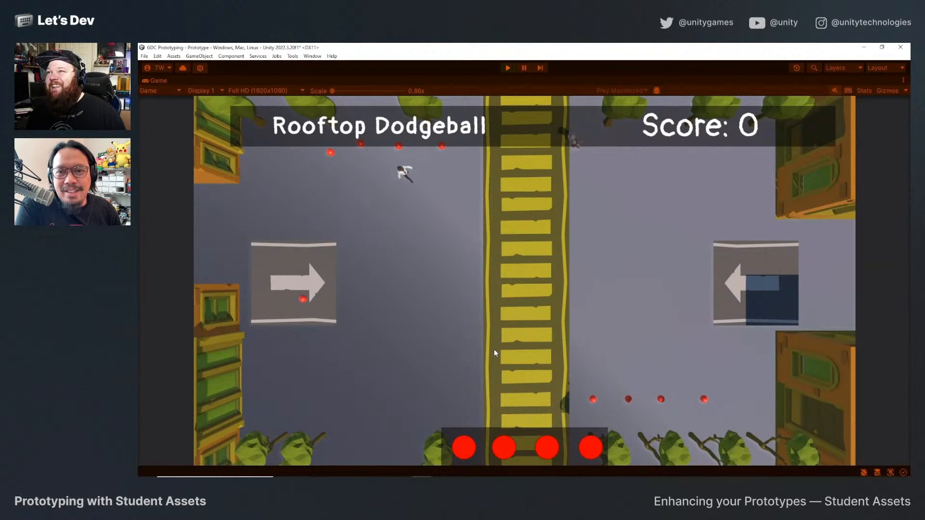
Playtest the player's side of the court, moving around to collect balls and throwing them at approaching enemies.
key("d")
key("space")
key("s")
key("space")
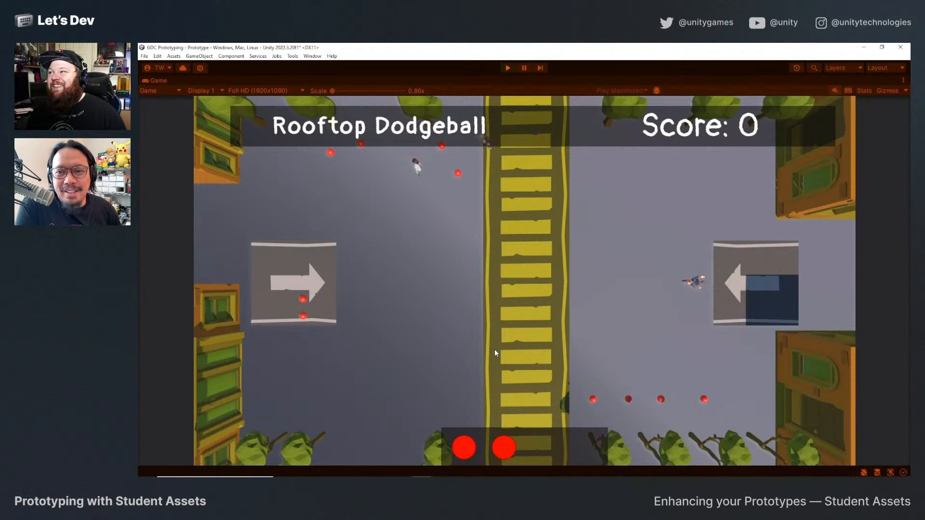
key("s")
key("a")
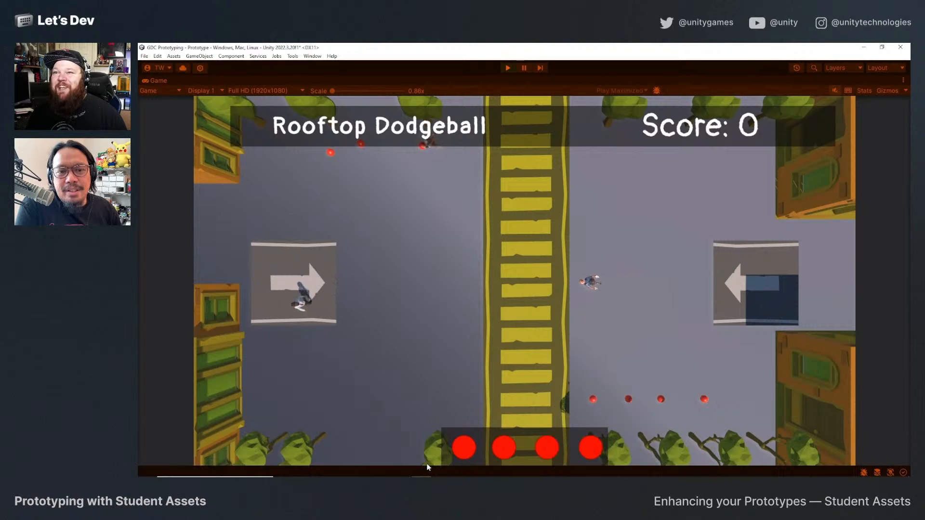
key("d")
key("space")
key("w")
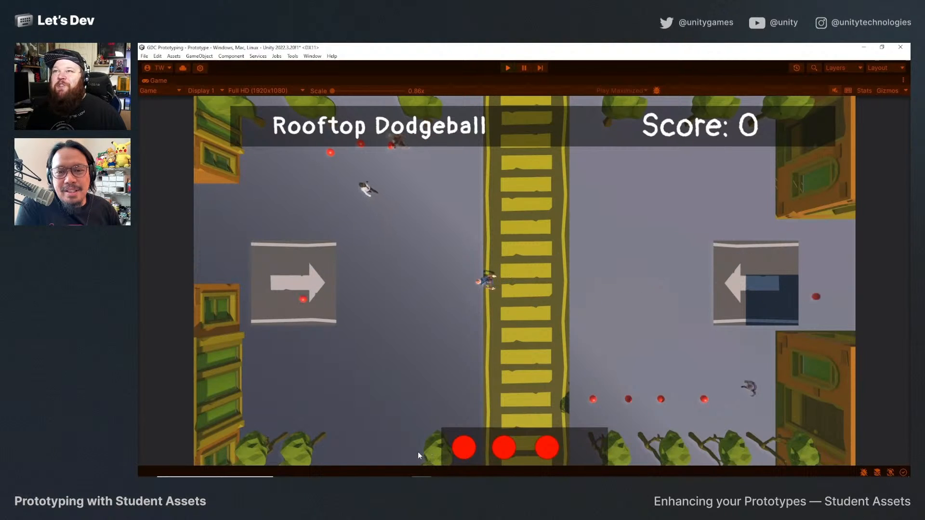
key("a")
key("space")
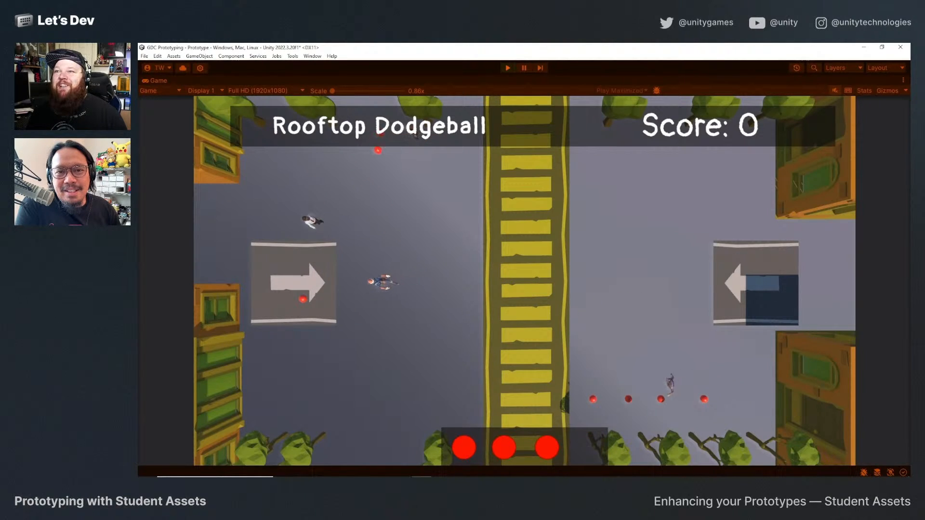
key("s")
key("space")
key("a")
key("d")
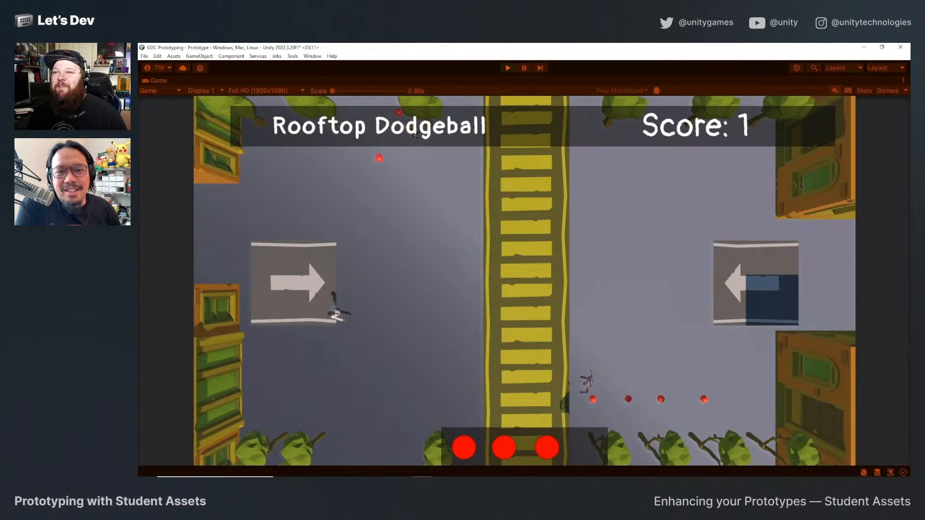
key("s")
key("space")
key("a")
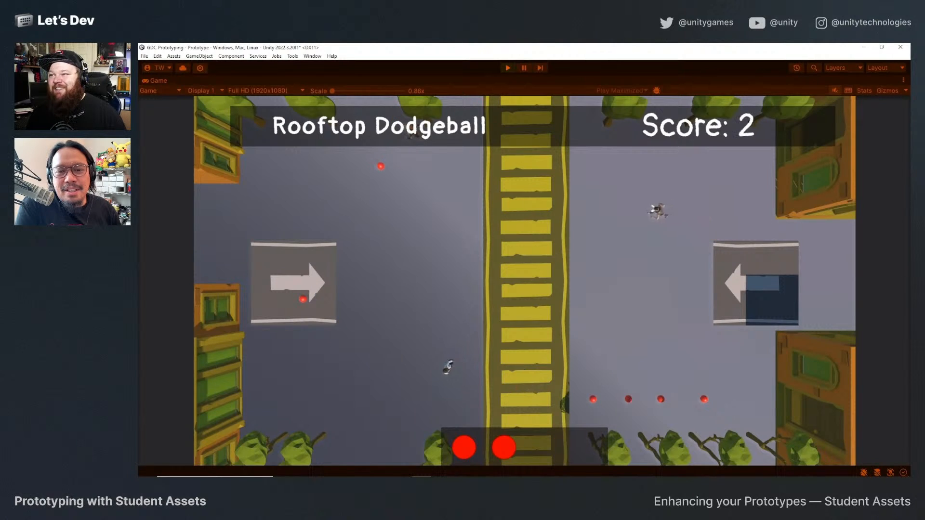
key("w")
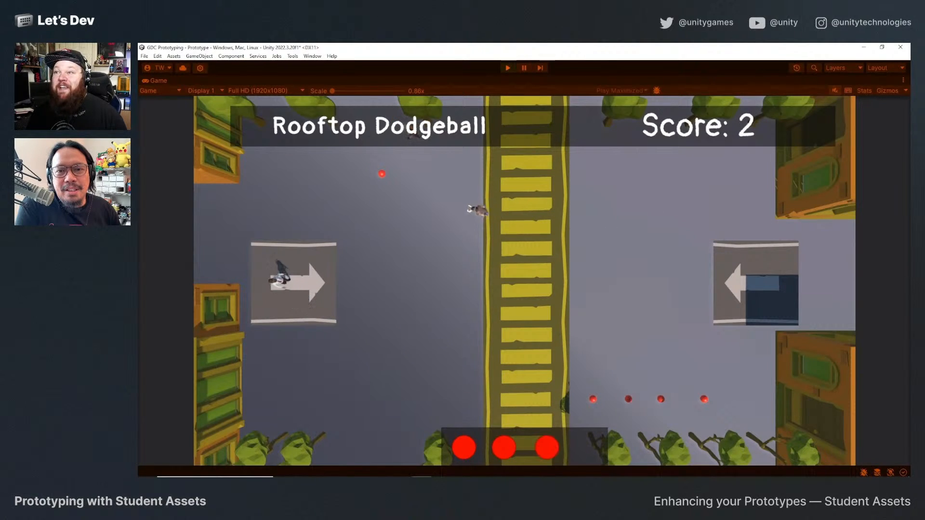
key("space")
key("d")
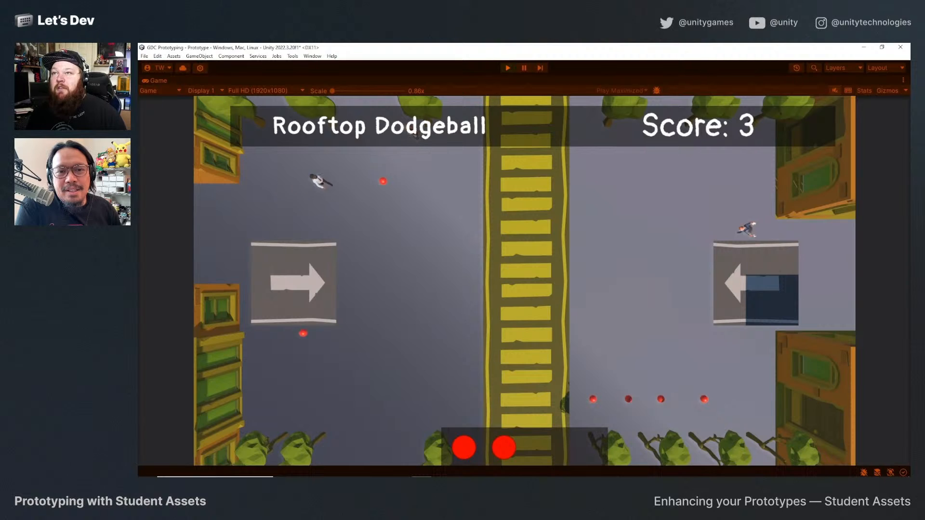
key("s")
key("space")
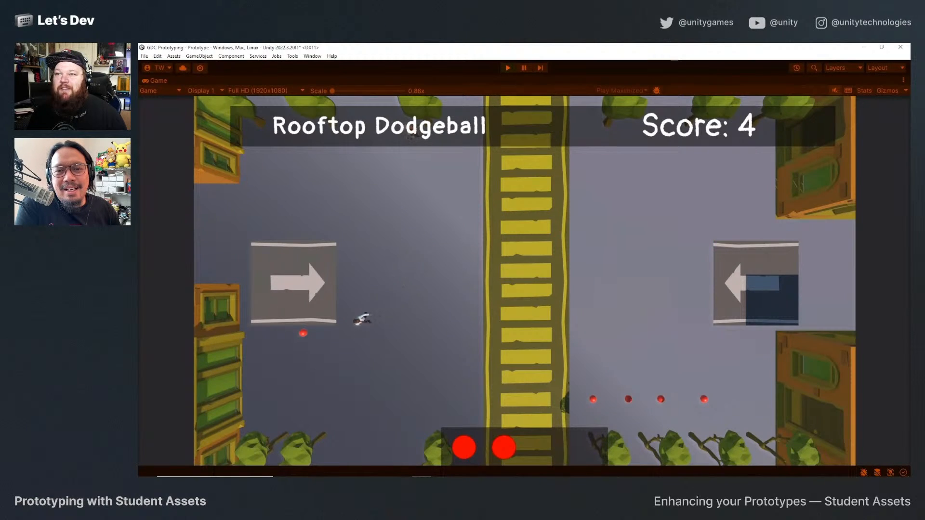
key("w")
key("d")
key("s")
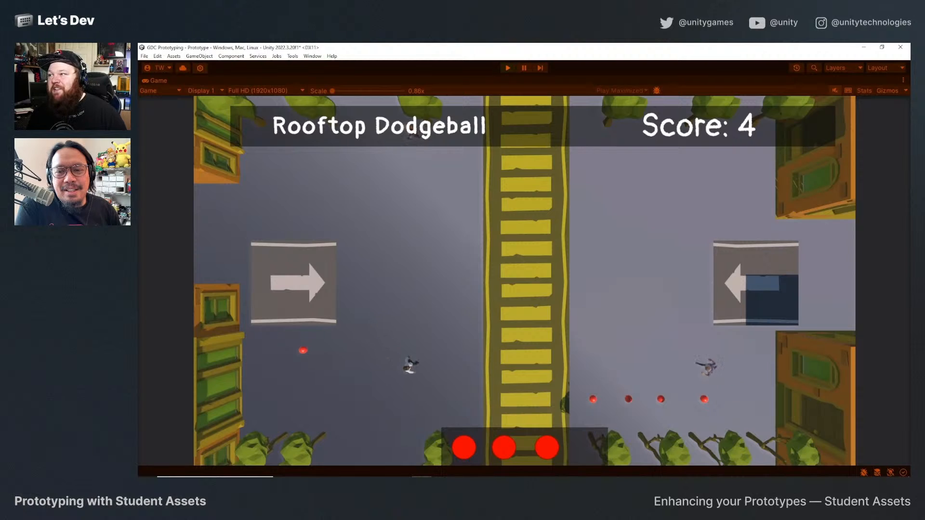
key("space")
key("space")
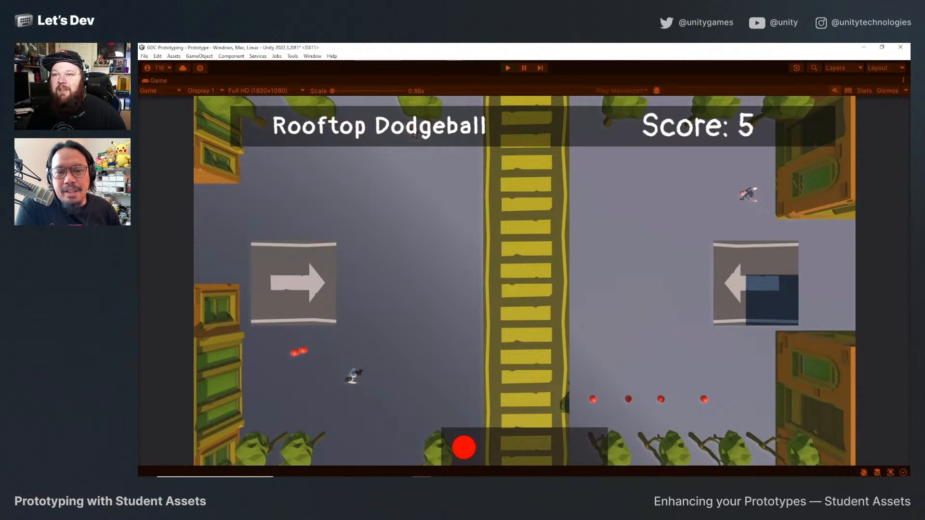
key("a")
key("w")
key("d")
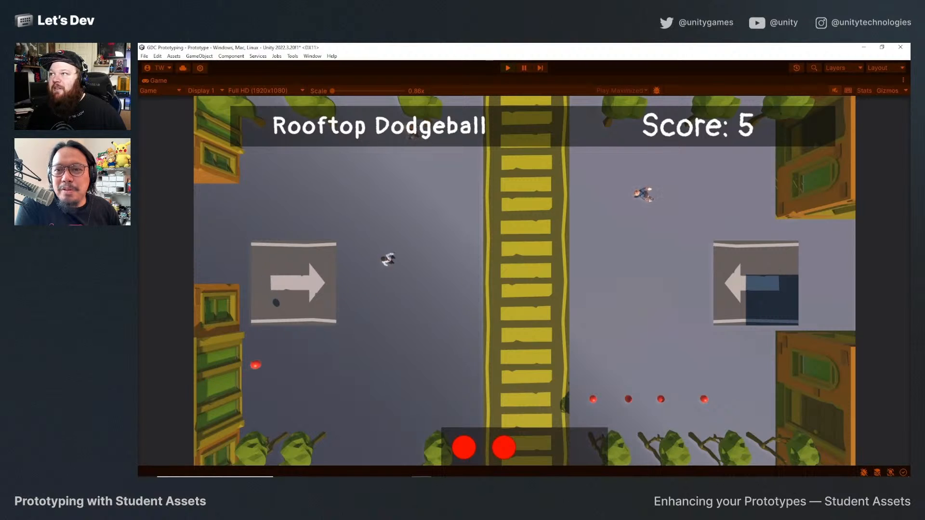
key("space")
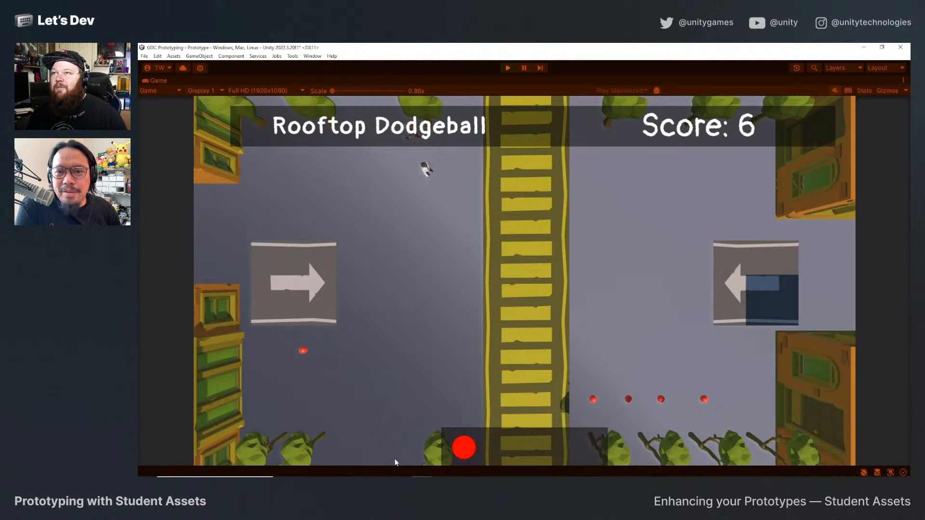
key("a")
key("w")
key("space")
key("s")
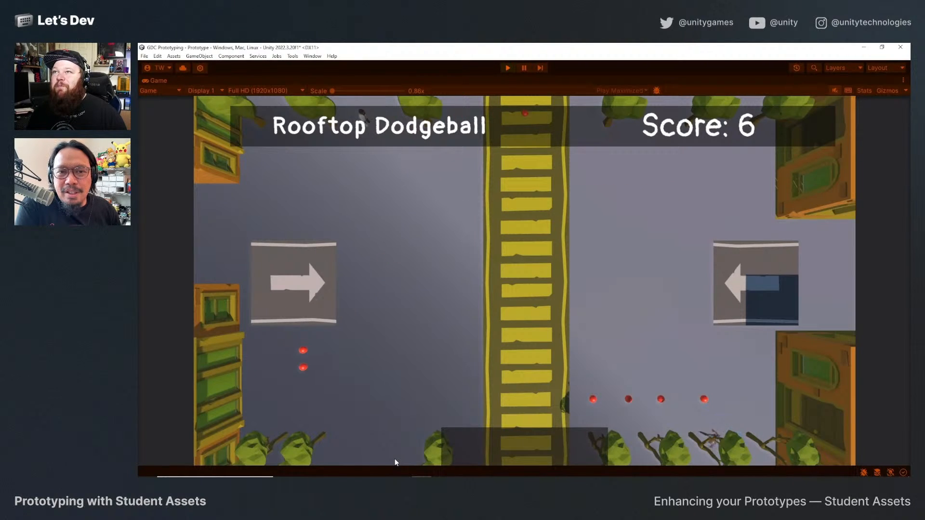
Cross the midline to the enemy side, collect the row of balls there, throw them at enemies, and stop the playtest.
key("a")
key("d")
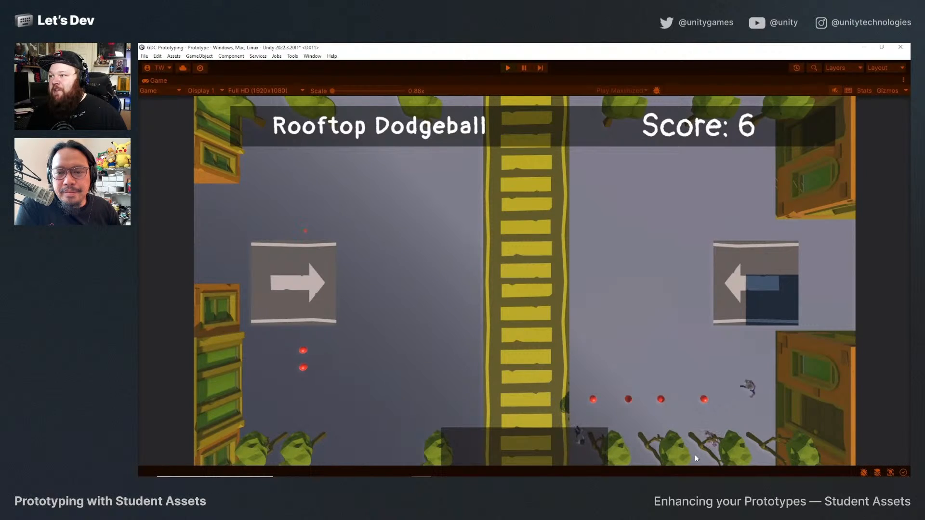
key("w")
key("s")
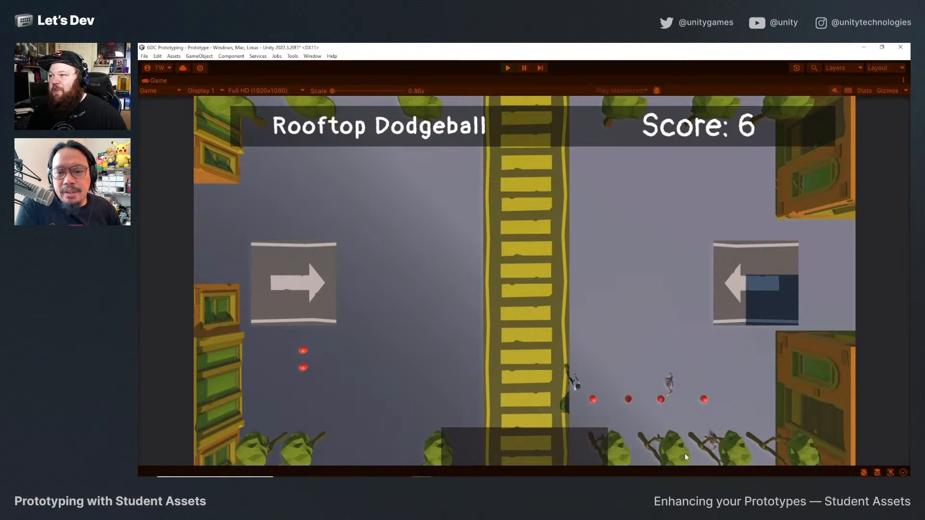
key("d")
key("a")
key("w")
key("space")
key("s")
key("d")
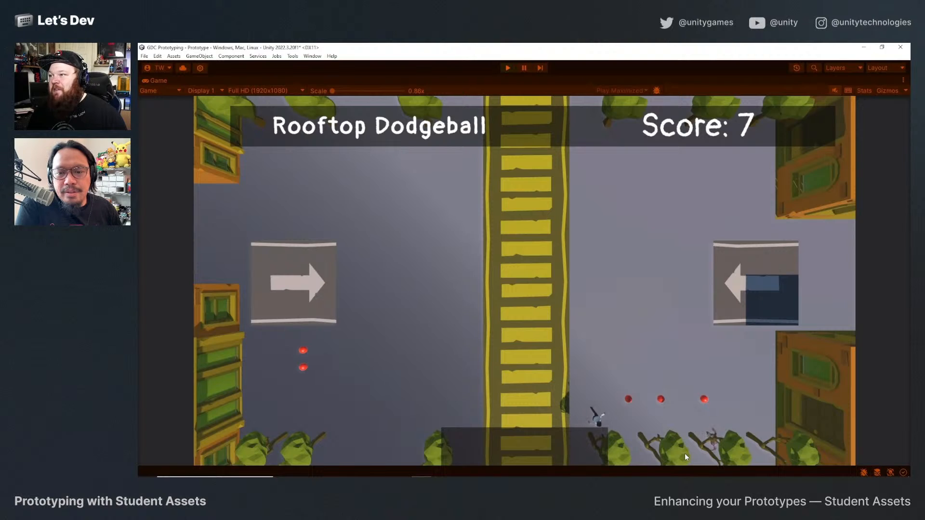
key("w")
key("w")
key("a")
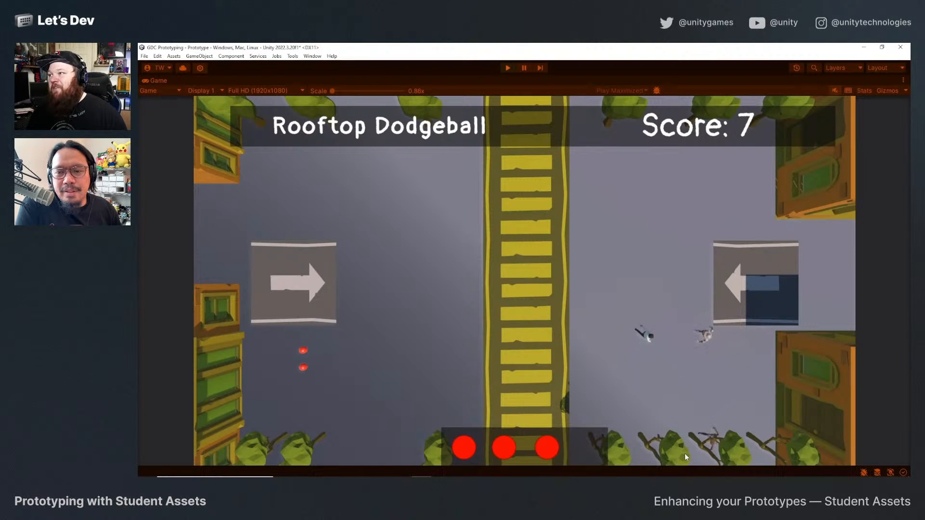
key("space")
key("s")
key("w")
key("d")
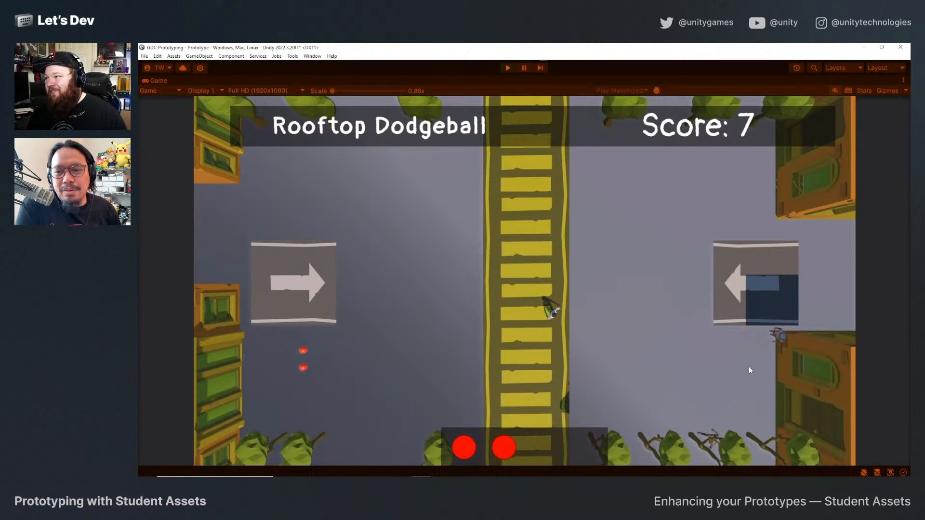
key("s")
key("space")
key("w")
key("space")
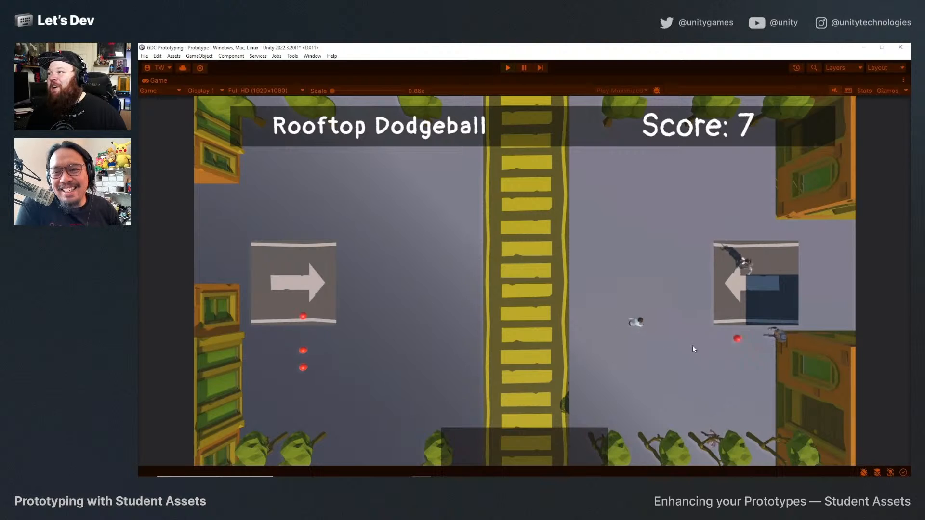
left_click(507, 67)
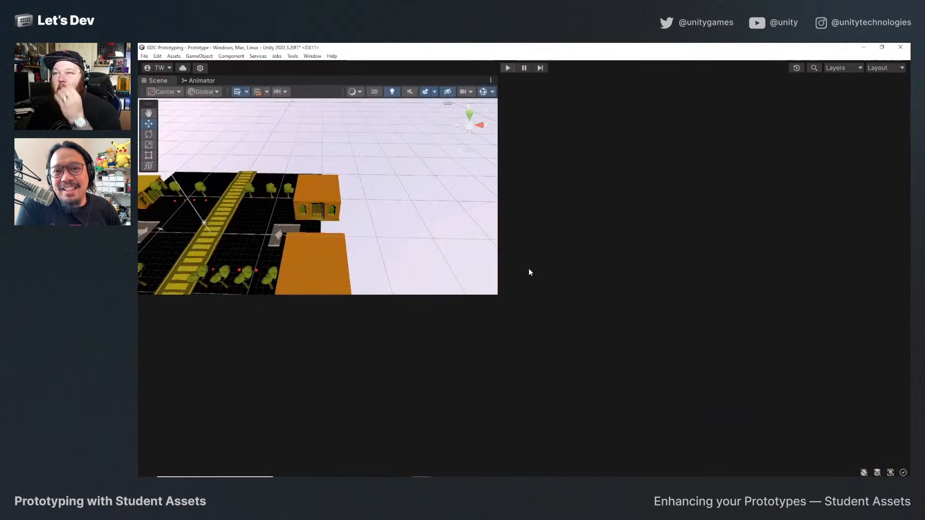
Assign the Enemy tag to the Character_Soldier_02_Orange prefab in the Prefabs/Enemies folder.
scroll(174, 398, "up", 5)
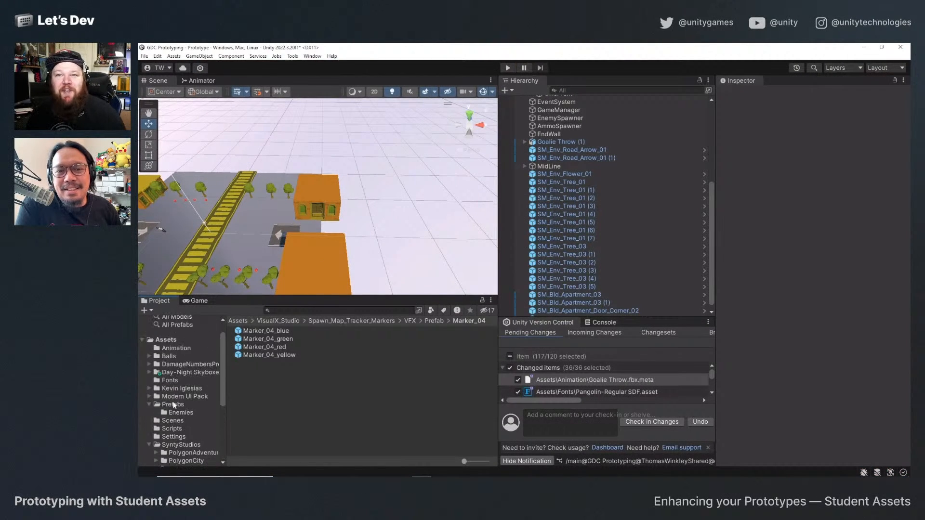
left_click(182, 413)
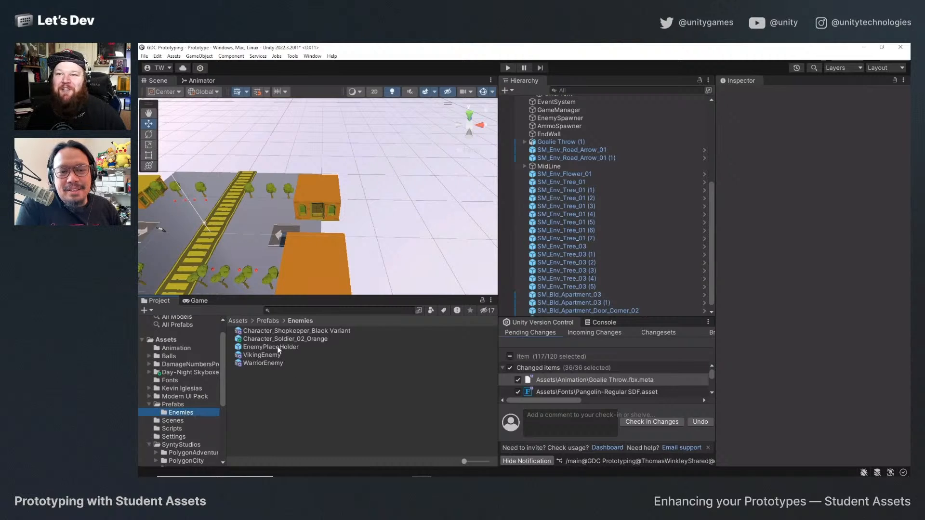
left_click(308, 339)
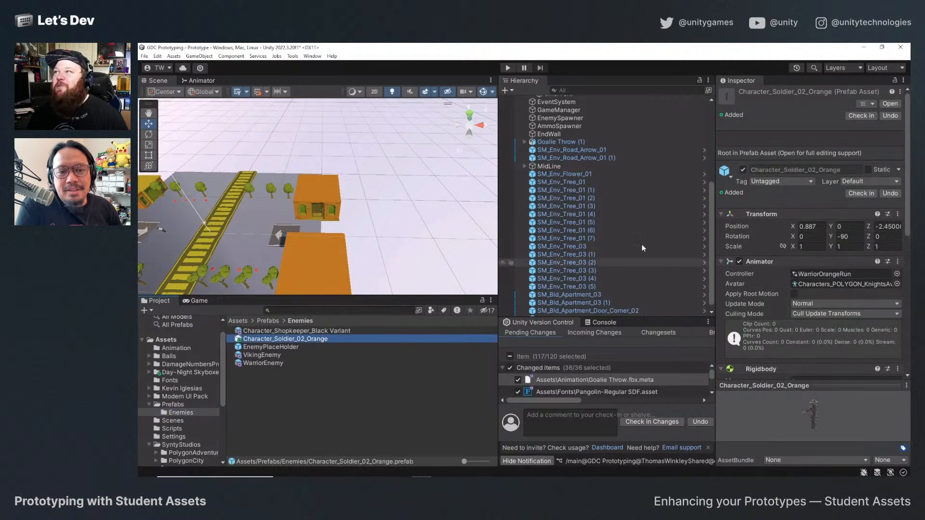
left_click(766, 184)
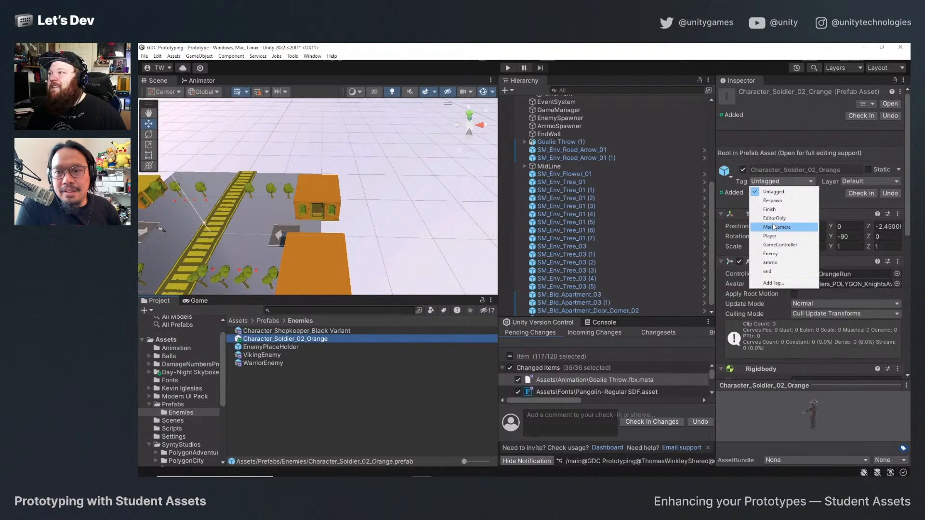
left_click(776, 253)
scroll(515, 230, "down", 1)
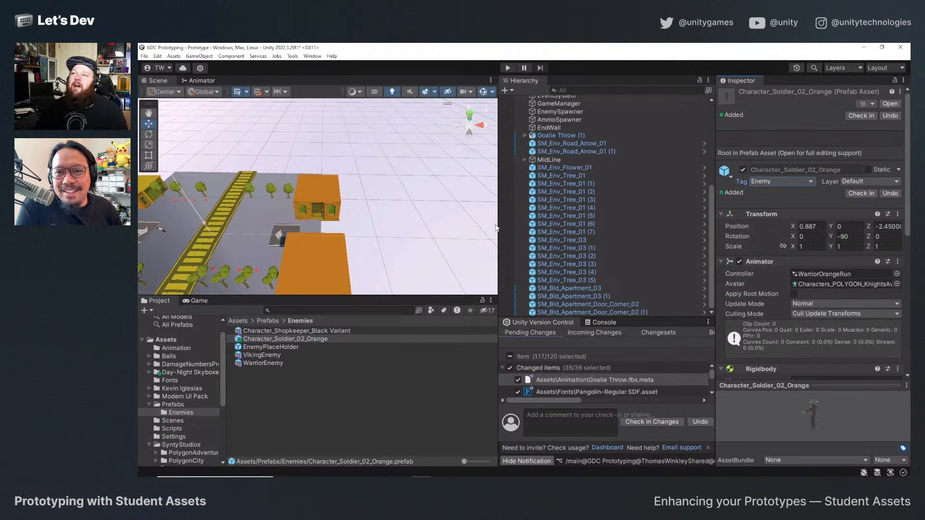
Widen the Scene view area, dock the Game view beside Scene and Animator, and make it taller.
left_click_drag(498, 224, 539, 228)
scroll(386, 233, "down", 4)
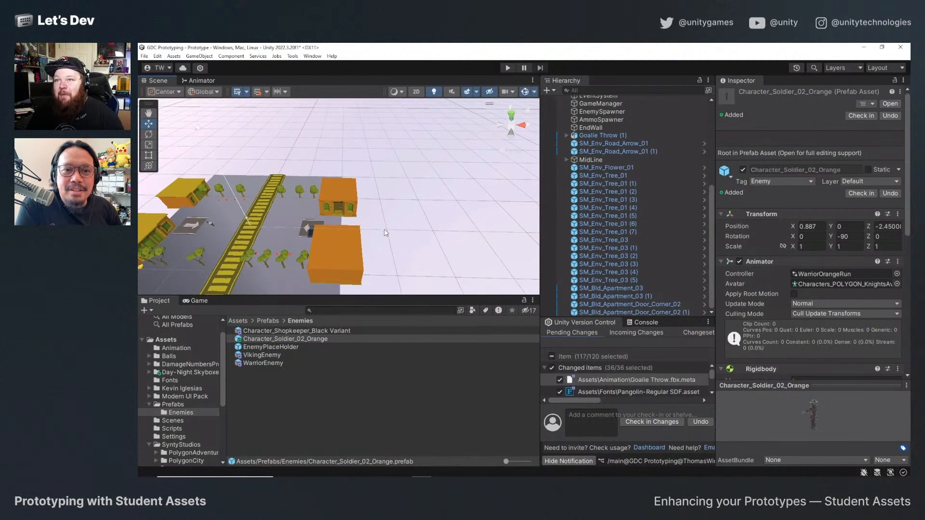
scroll(389, 263, "up", 3)
scroll(390, 267, "down", 1)
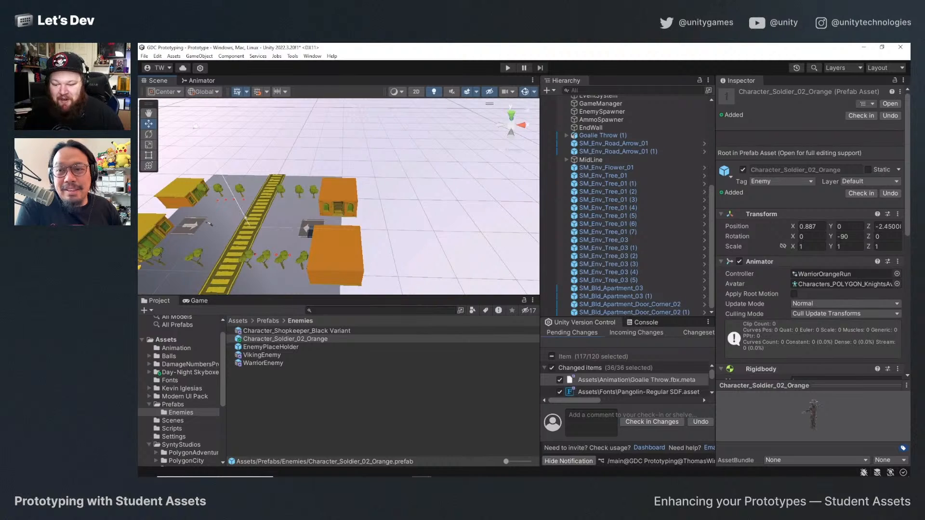
left_click(197, 80)
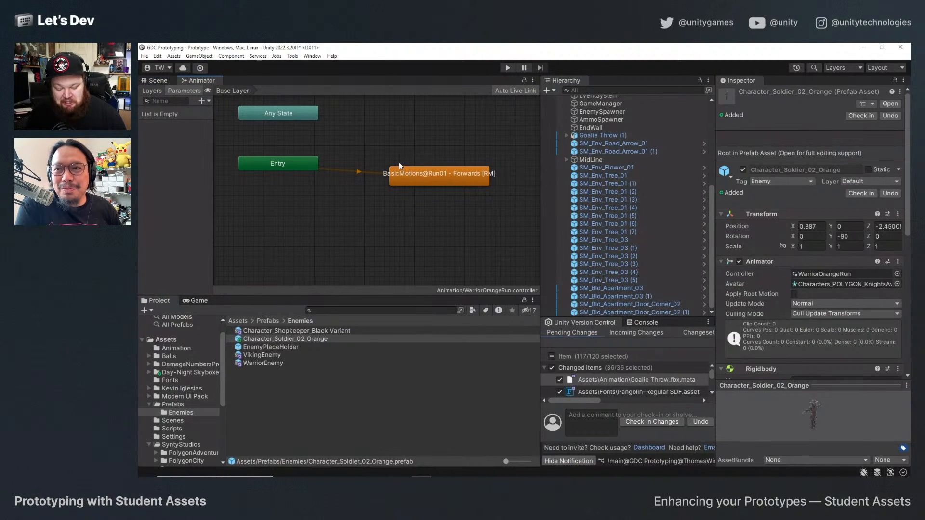
left_click(158, 81)
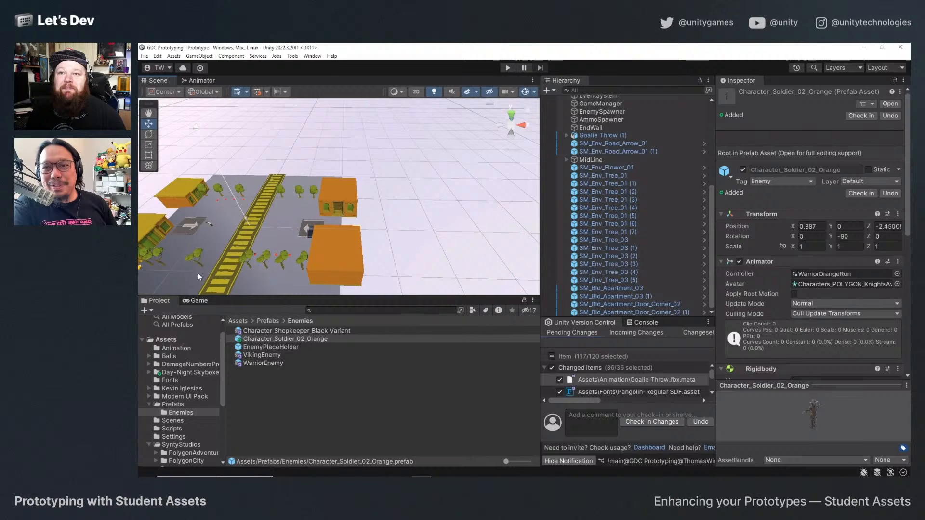
left_click(197, 301)
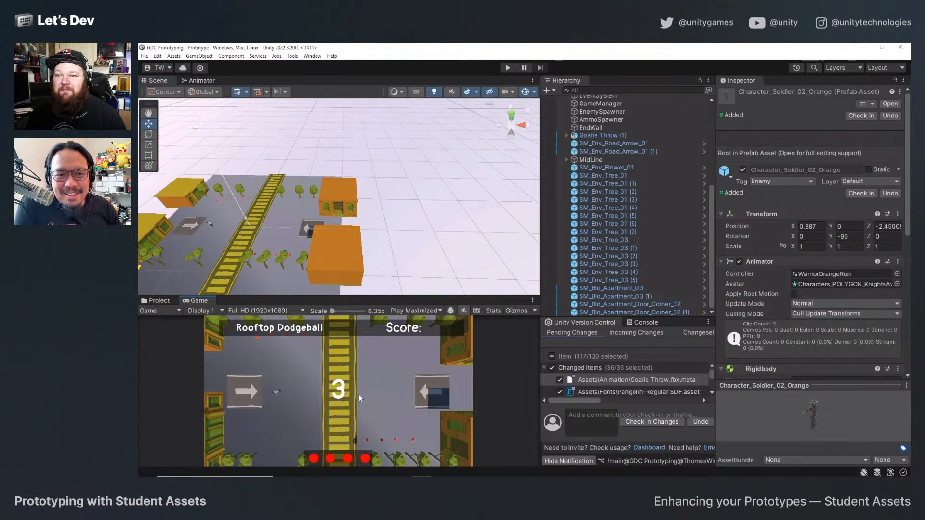
left_click_drag(204, 300, 236, 81)
left_click_drag(297, 295, 305, 411)
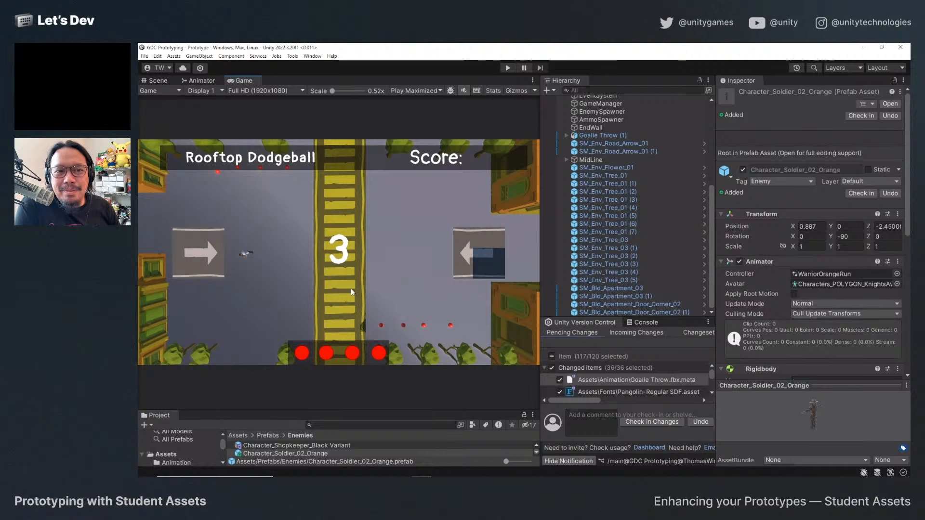
Remove the first Mesh Collider from SM_Env_Tree_01 (5) and apply all overrides to its prefab.
left_click(608, 216)
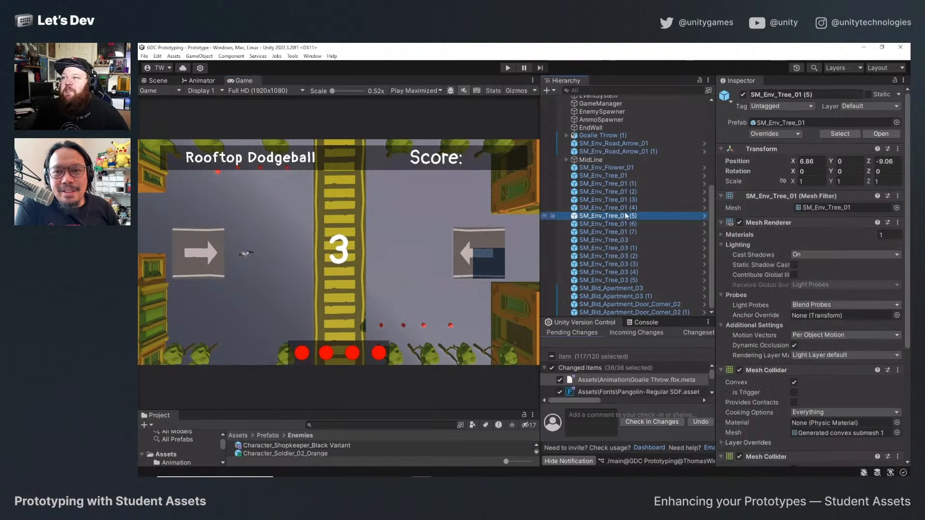
scroll(824, 299, "down", 3)
left_click(898, 288)
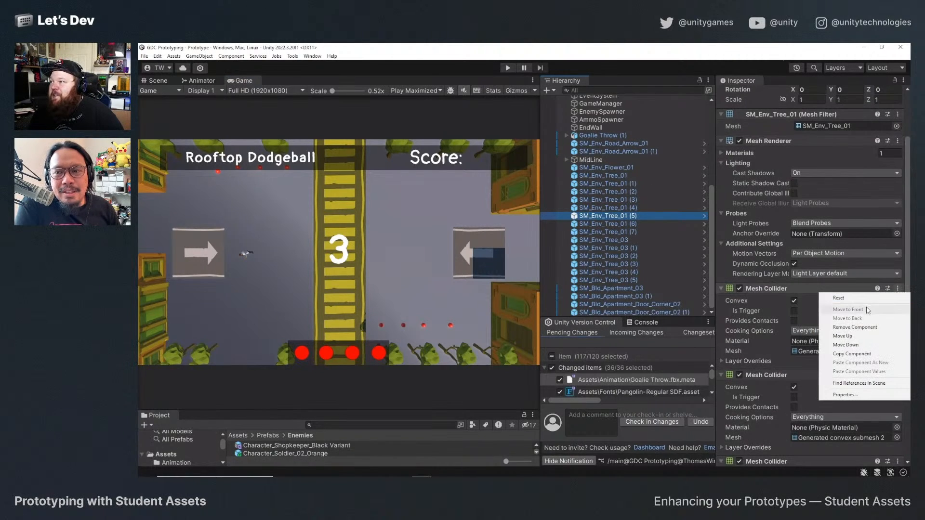
left_click(853, 328)
scroll(776, 241, "up", 3)
left_click(774, 134)
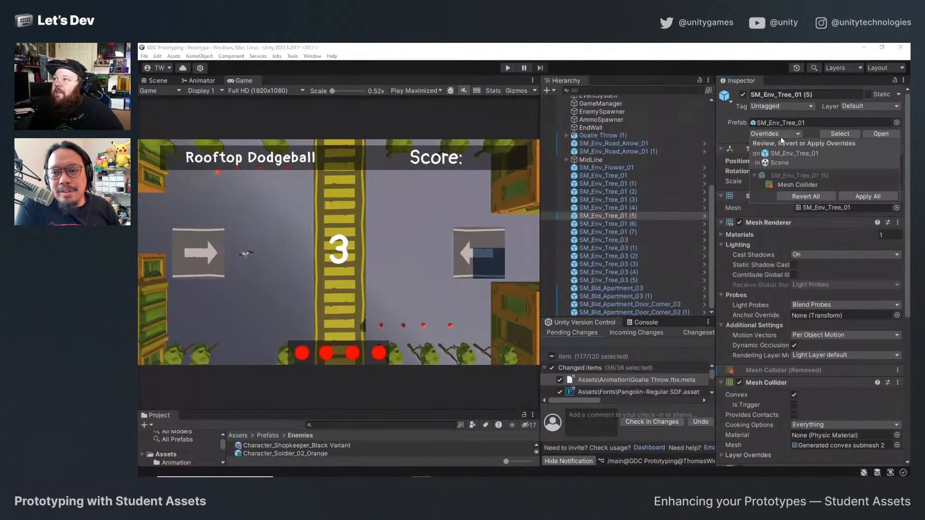
left_click(869, 198)
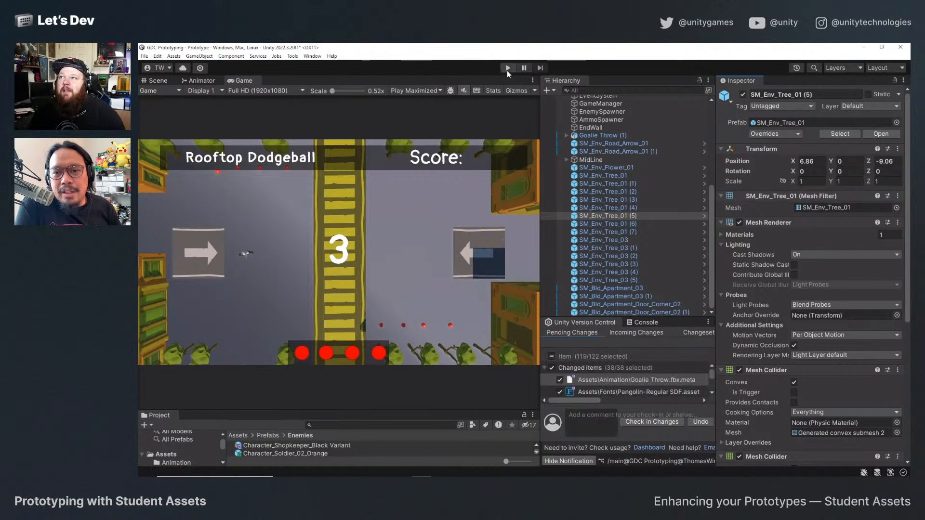
Start a playtest, cross the midline to the enemy side, throw at the approaching enemy, and collect the row of balls.
left_click(506, 68)
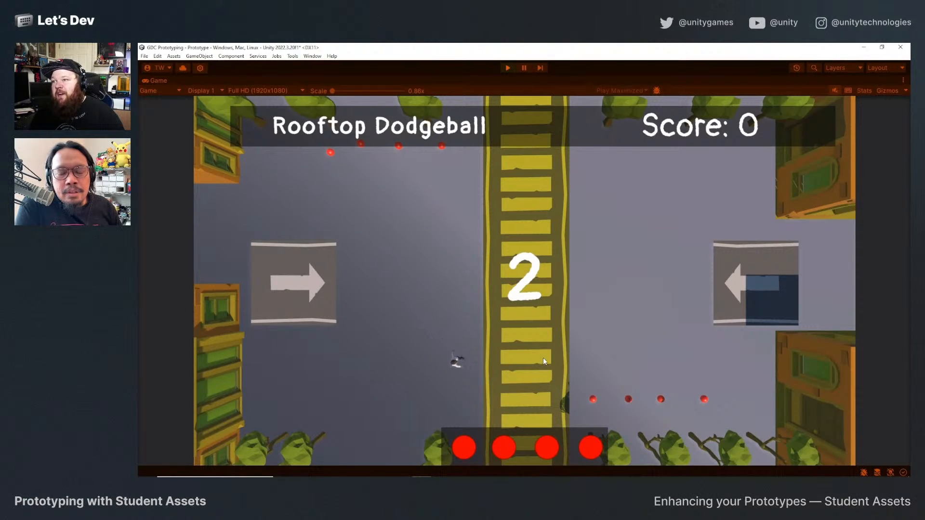
key("d")
key("w")
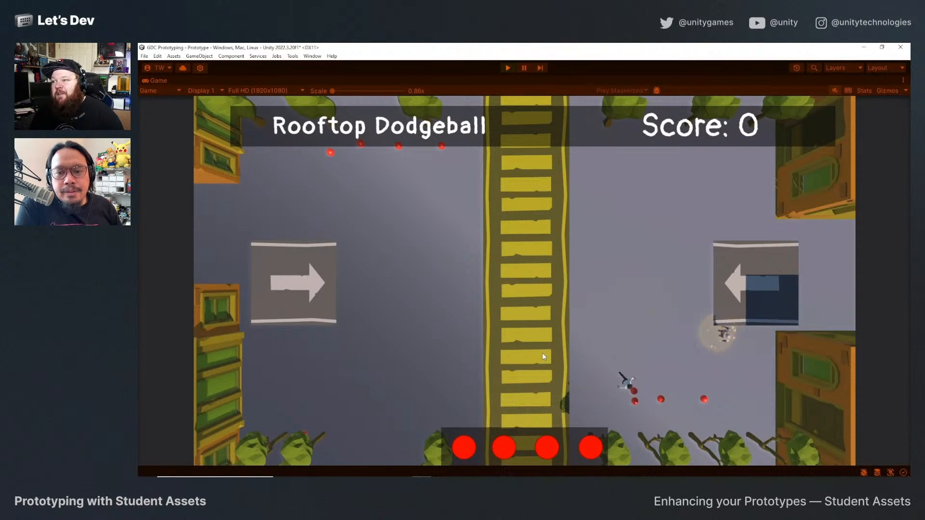
key("a")
left_click(542, 352)
key("s")
key("d")
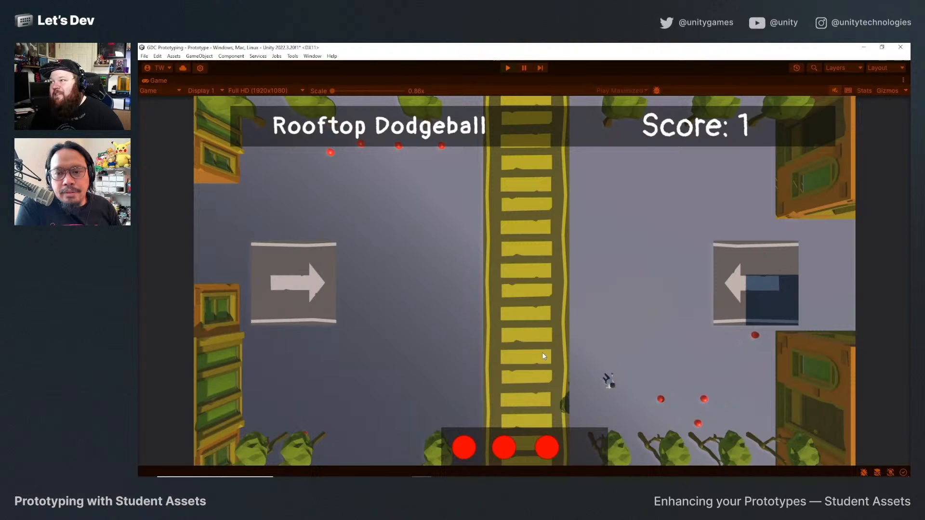
key("w")
key("s")
key("w")
key("a")
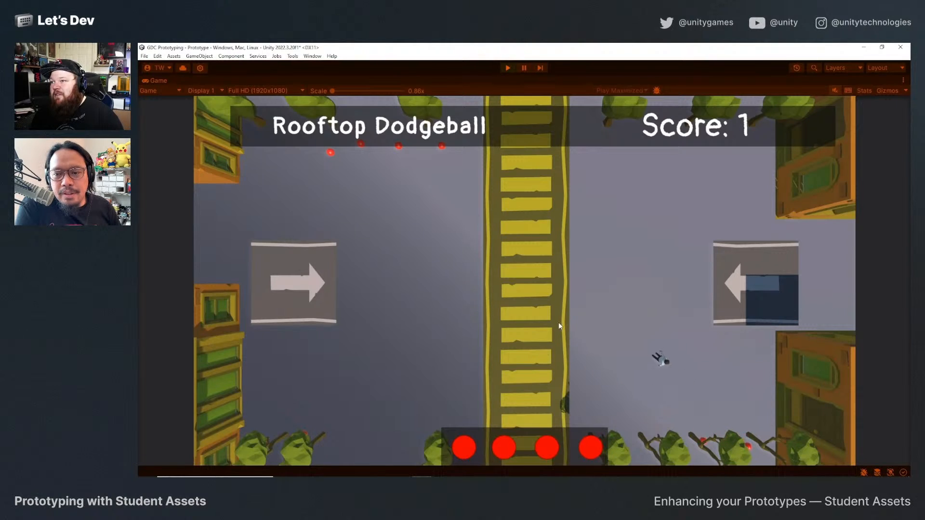
Throw the remaining balls from the enemy side and retreat onto the midline.
key("d")
left_click(603, 317)
key("s")
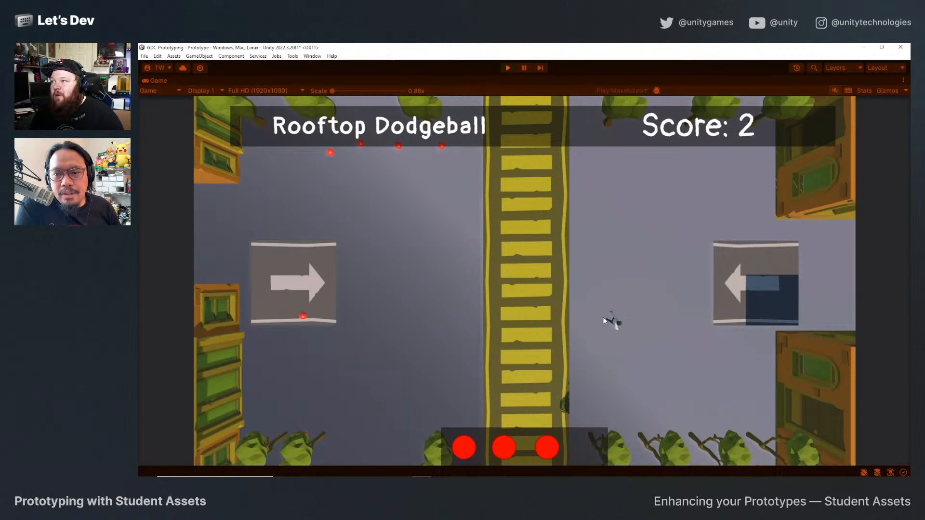
left_click(603, 317)
left_click(603, 317)
key("w")
key("a")
left_click(607, 327)
key("a")
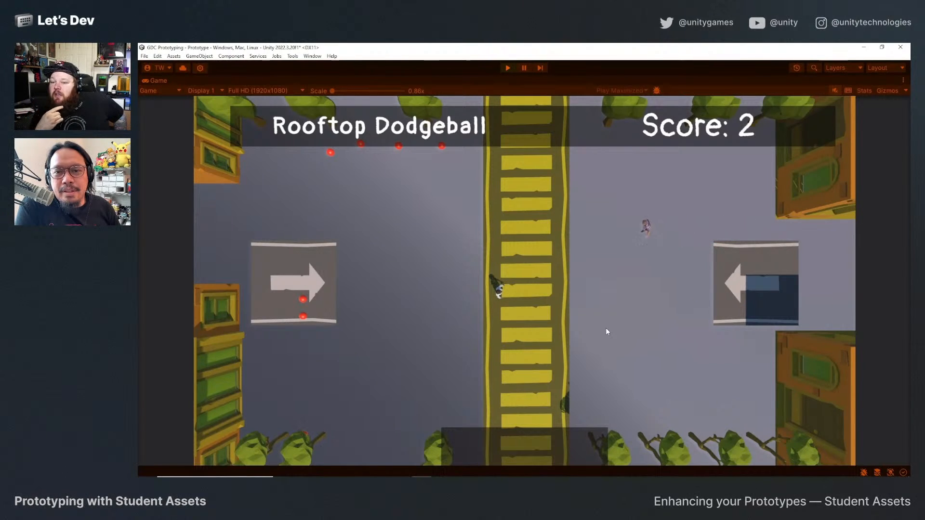
Return to the player's side, pick up the balls on the road arrow and along the far edge, and throw at approaching enemies.
key("w")
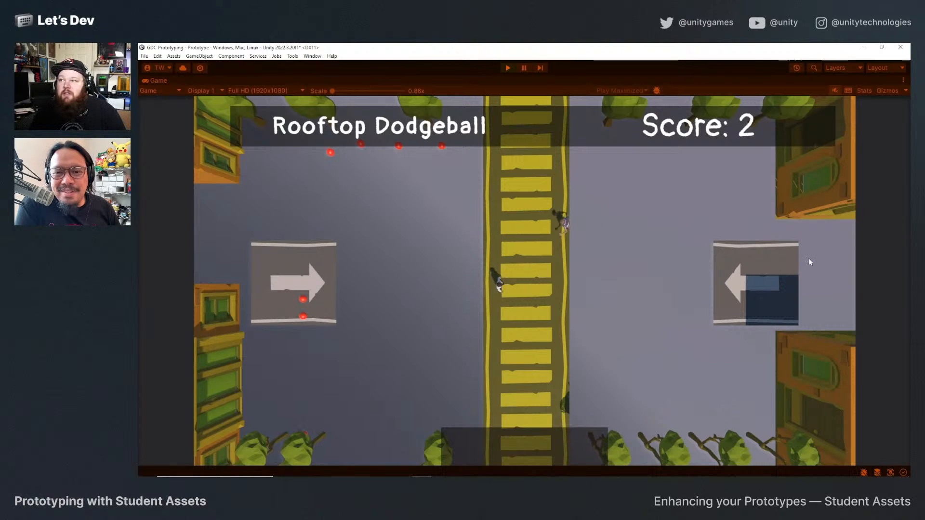
key("a")
key("s")
key("a")
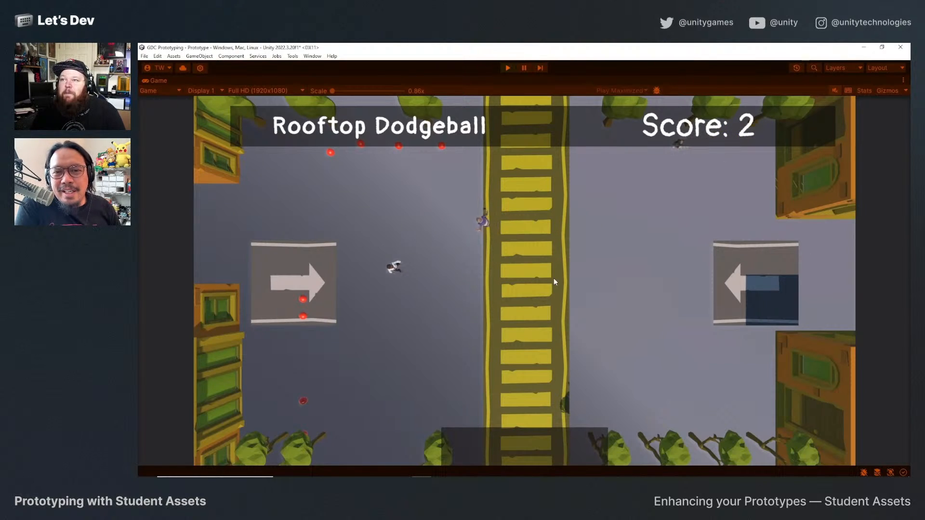
key("w")
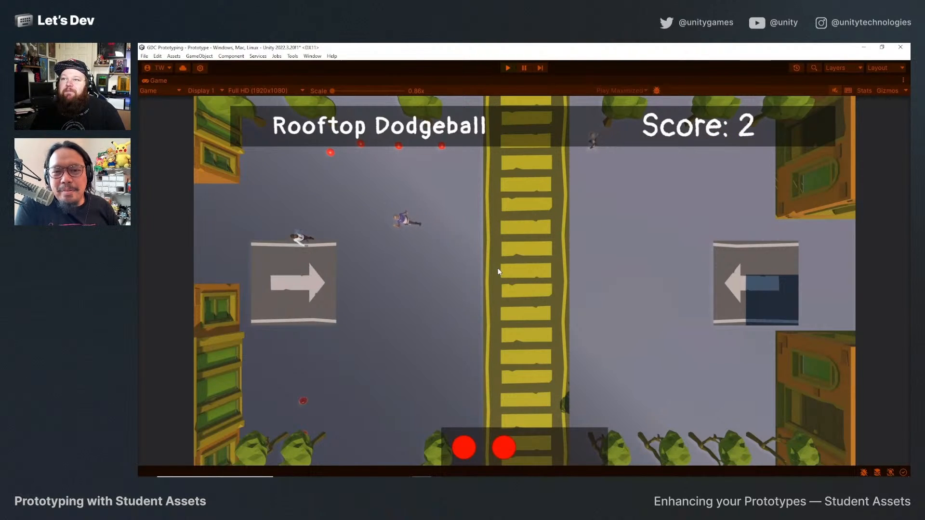
left_click(498, 268)
left_click(496, 269)
key("w")
key("d")
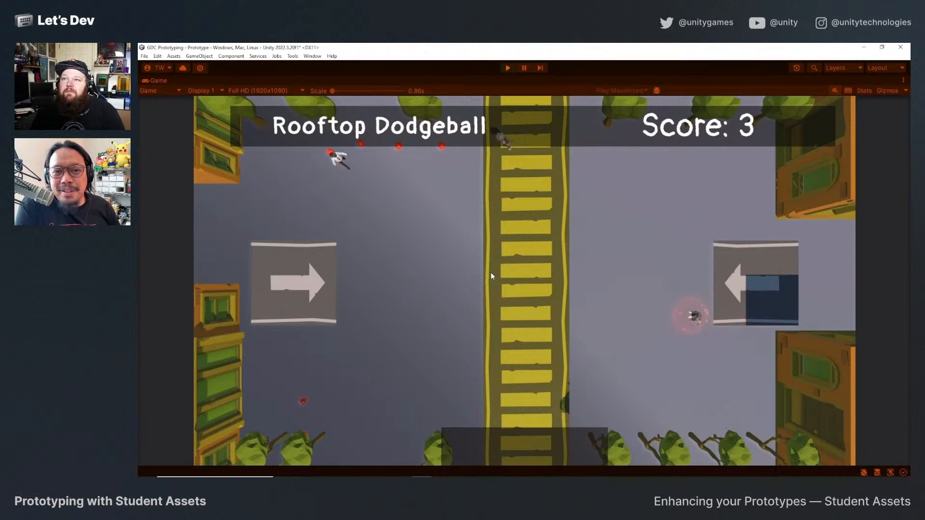
left_click(490, 273)
key("a")
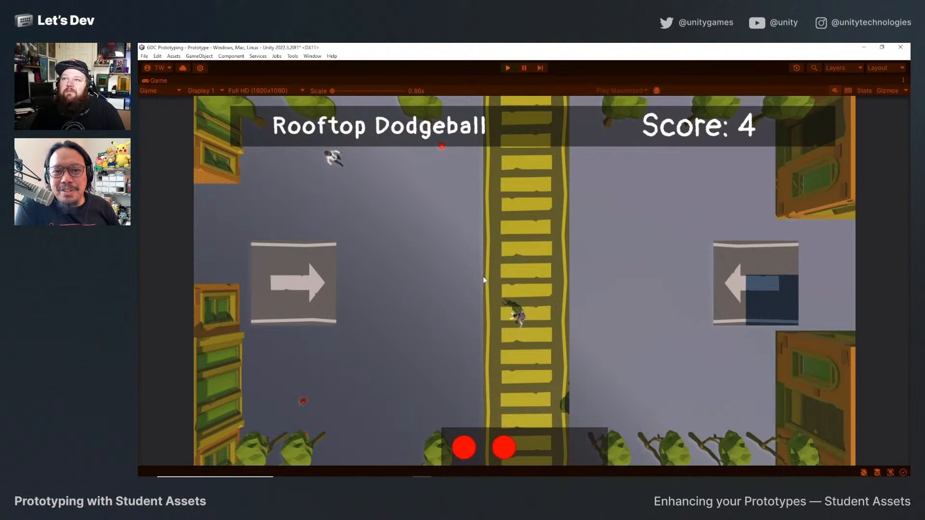
Keep dodging and throwing on the player's side, collecting the leftover balls near the court edges until the round ends.
key("a")
left_click(441, 358)
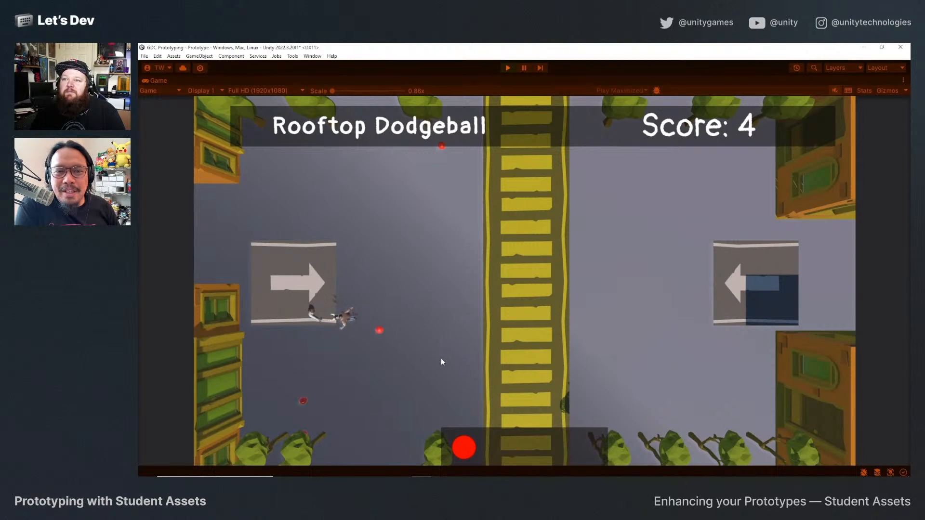
left_click(442, 357)
key("d")
key("w")
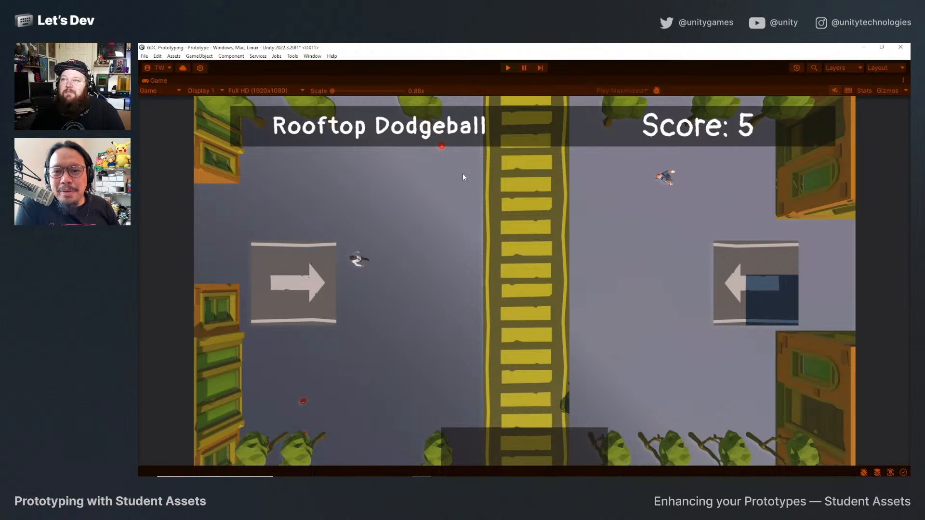
key("s")
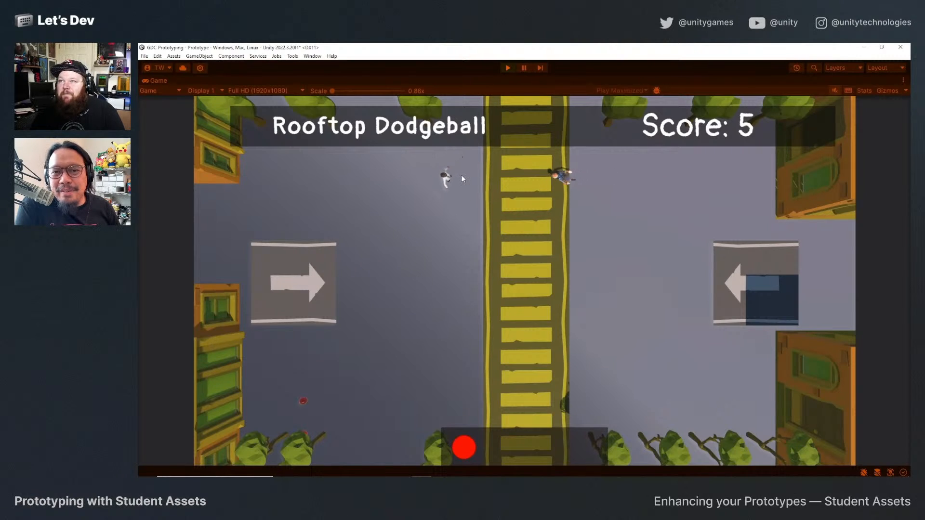
left_click(461, 175)
key("a")
key("s")
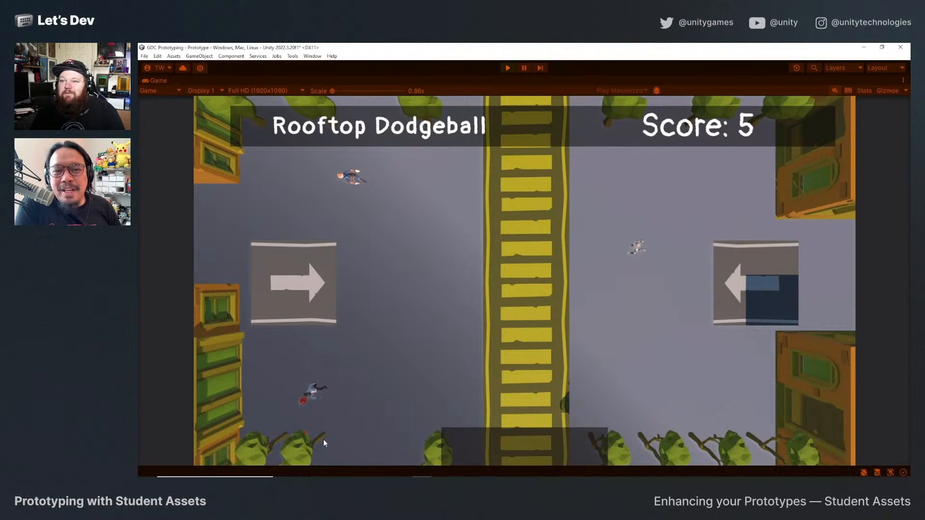
key("a")
key("w")
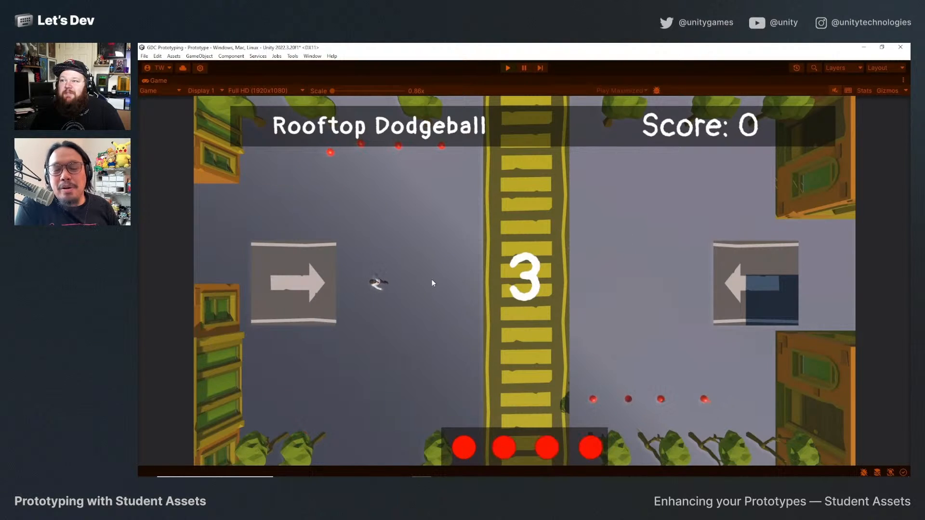
Throw the starting balls during the new round's countdown, moving around the player's side, and stop the playtest.
key("w")
left_click(487, 332)
key("a")
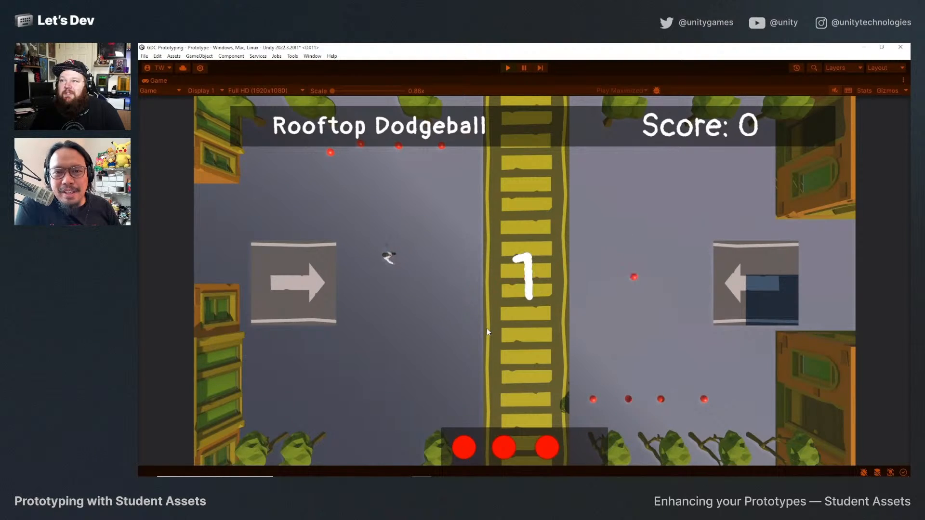
left_click(487, 332)
key("s")
left_click(485, 260)
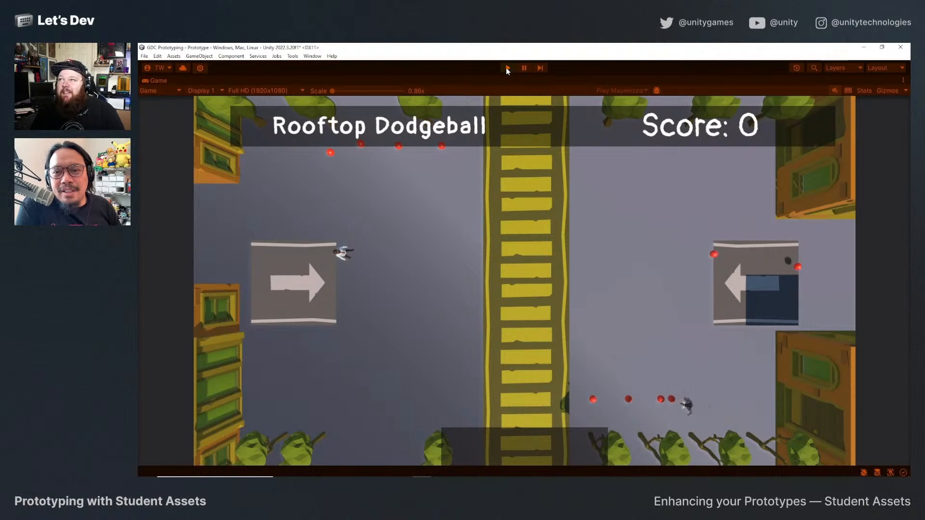
left_click(508, 68)
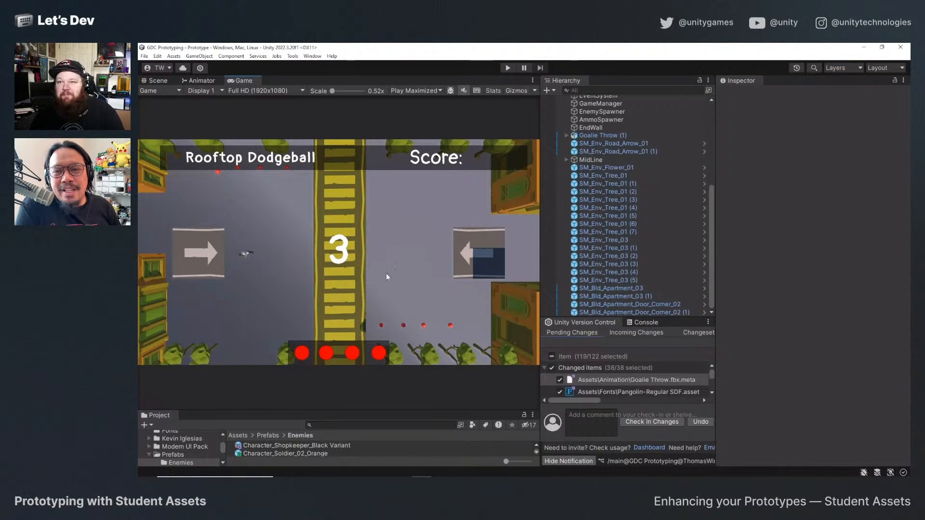
Create an empty object named Foliage and place it at the scene's root level, just above SM_Env_Flower_01.
scroll(596, 238, "up", 3)
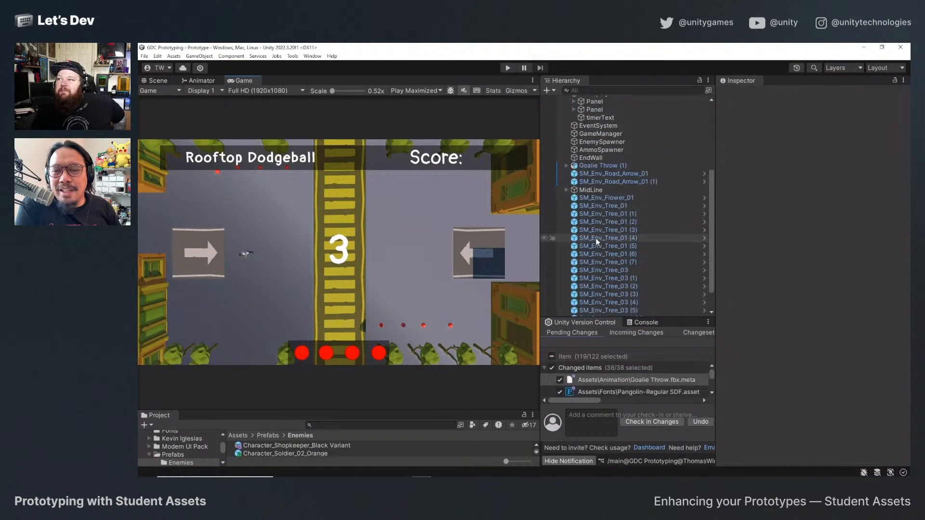
scroll(596, 238, "down", 3)
left_click(608, 168)
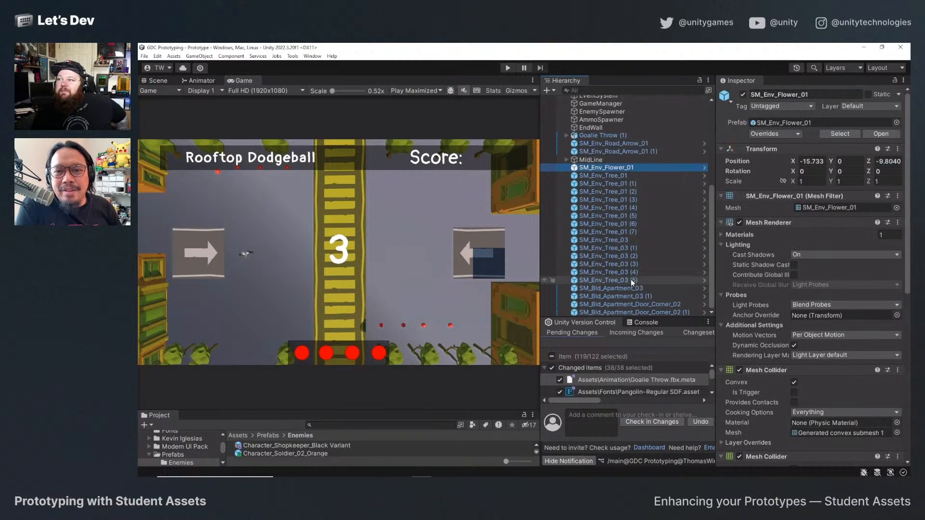
left_click(629, 281, "shift")
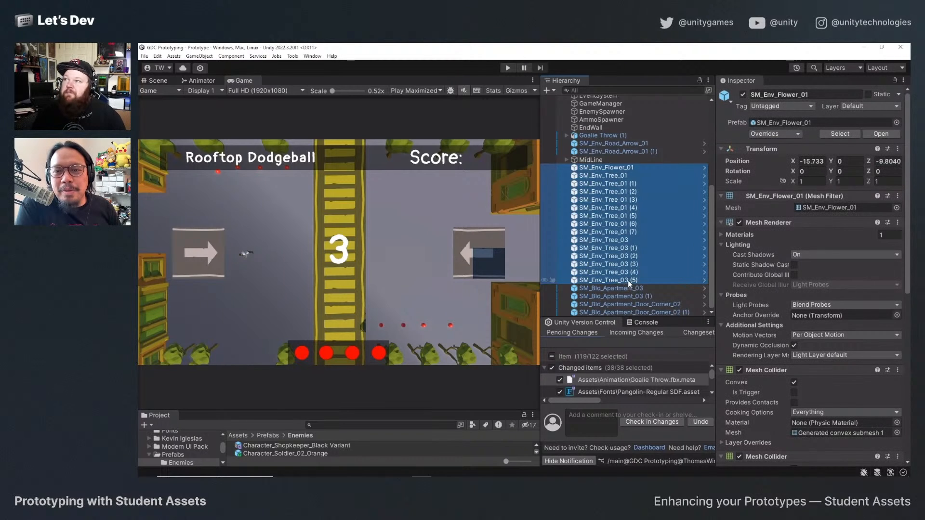
right_click(615, 182)
left_click(656, 268)
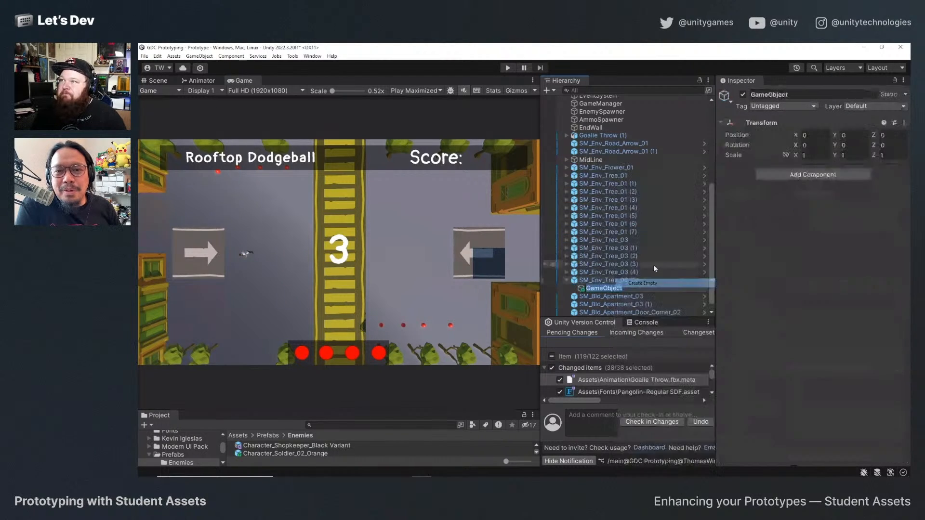
type("Foliage")
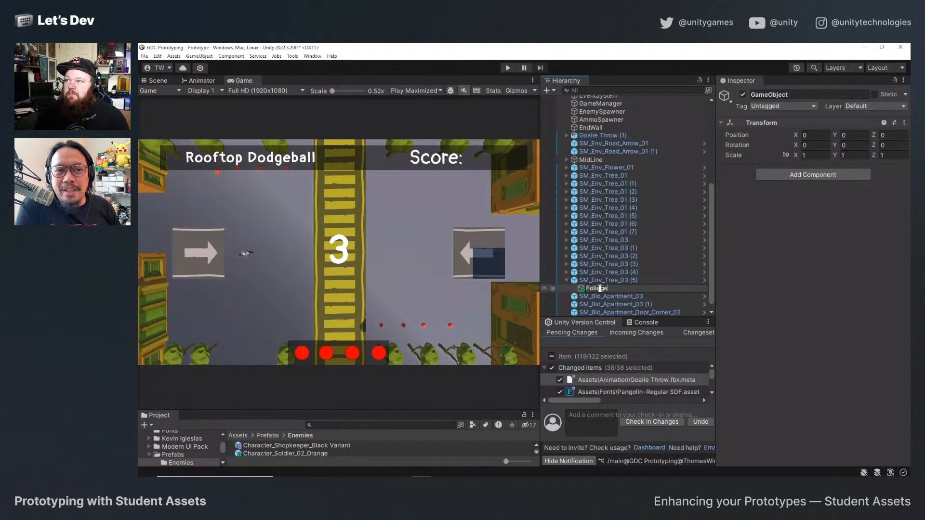
key("Return")
left_click_drag(586, 291, 605, 166)
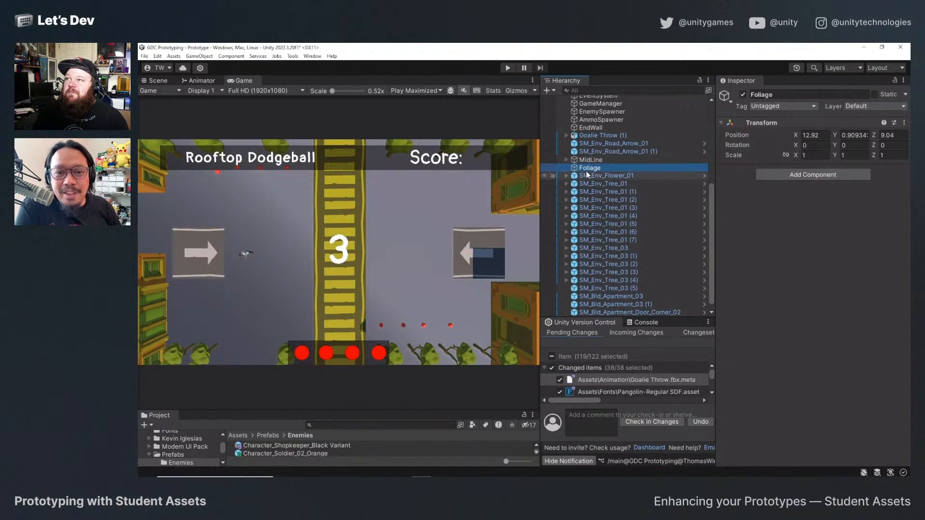
Parent SM_Env_Flower_01 and all SM_Env_Tree_01 and SM_Env_Tree_03 objects under Foliage and collapse the group.
left_click(587, 177)
left_click(613, 279, "shift")
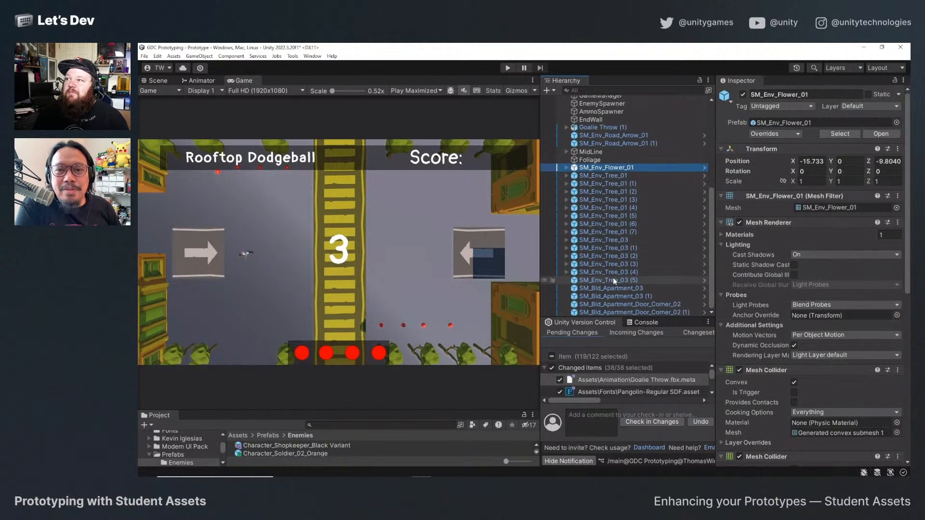
left_click_drag(616, 187, 591, 160)
left_click(566, 160)
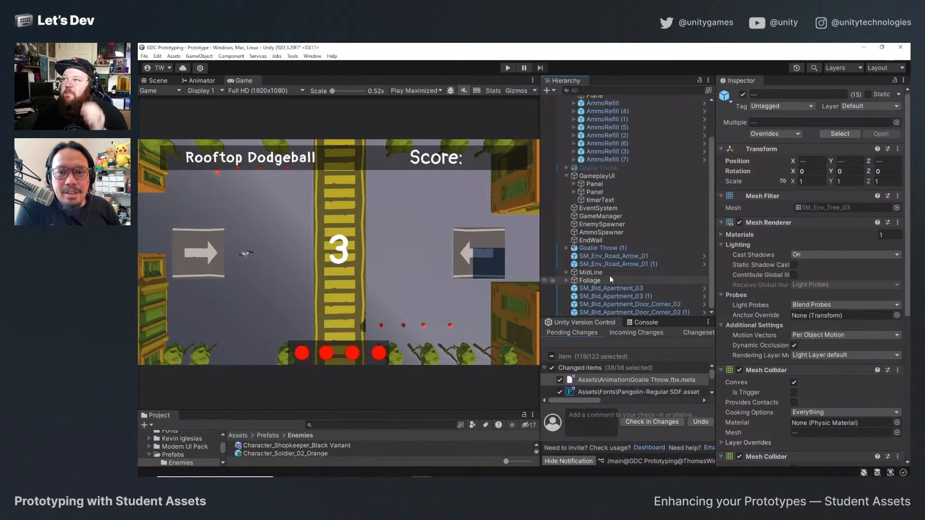
Parent the Foliage group and MidLine under Environment, and collapse Environment.
scroll(607, 251, "up", 3)
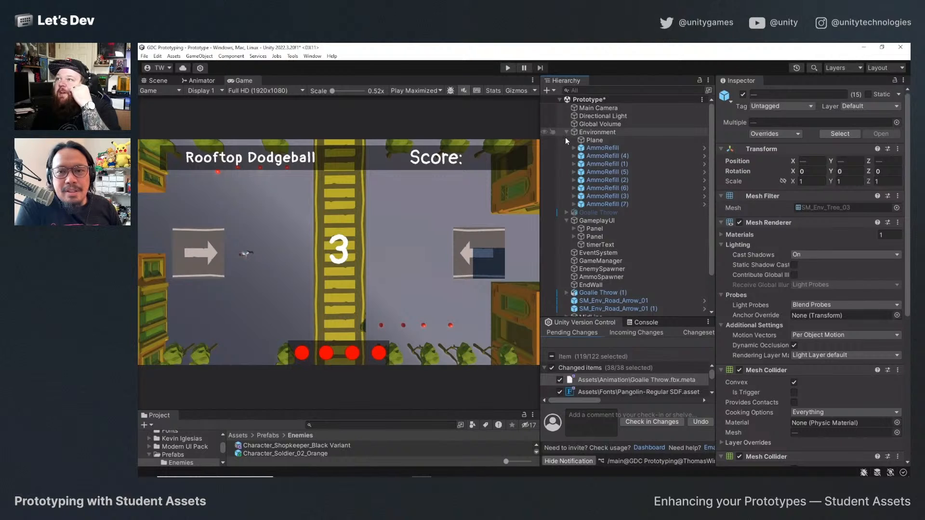
scroll(578, 203, "down", 3)
left_click(589, 281)
left_click_drag(587, 281, 599, 136)
scroll(630, 298, "down", 3)
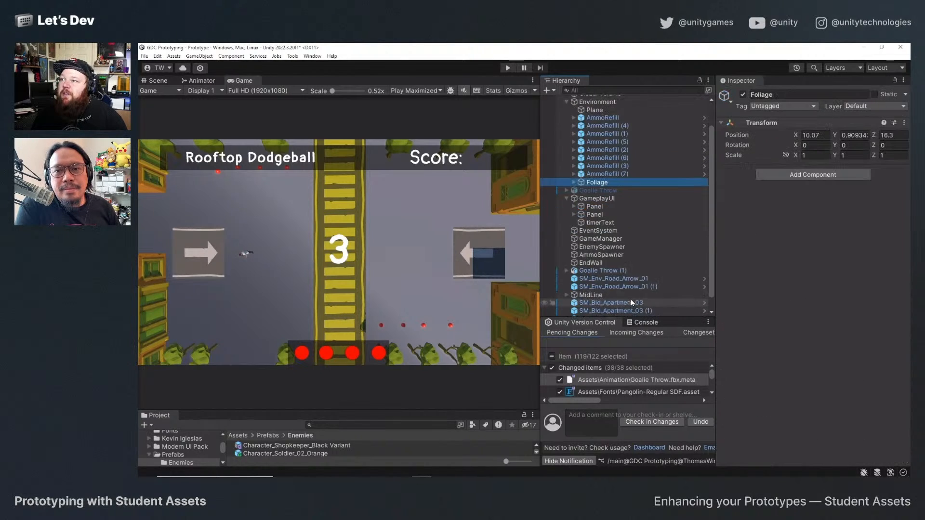
left_click_drag(580, 281, 600, 129)
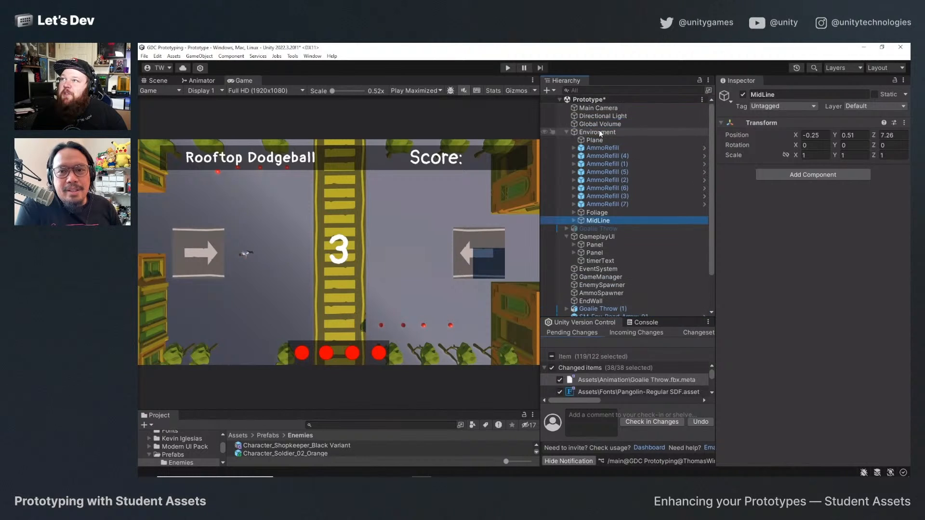
left_click(565, 132)
Parent the road arrows, apartments and apartment door corners under Environment, collapse it, and save the Prototype scene.
left_click(603, 229)
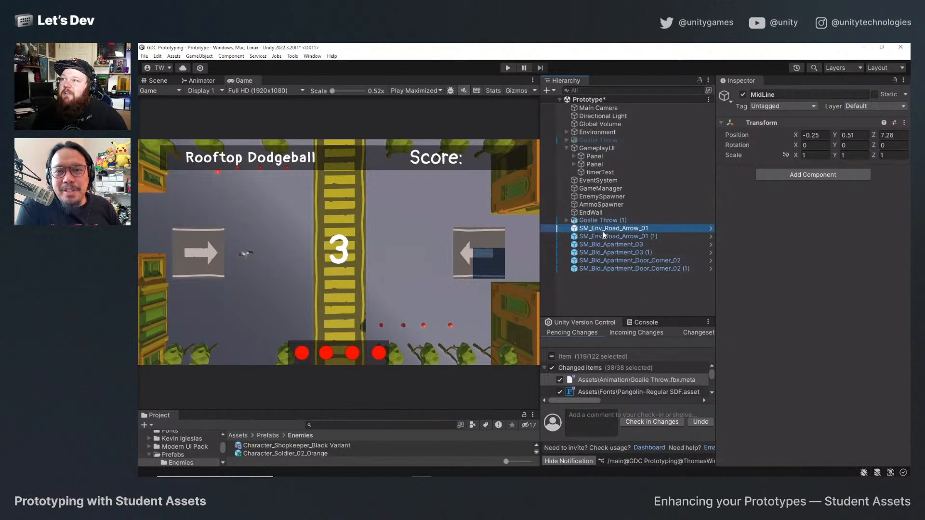
left_click(621, 268, "shift")
left_click_drag(617, 232, 605, 134)
left_click(566, 133)
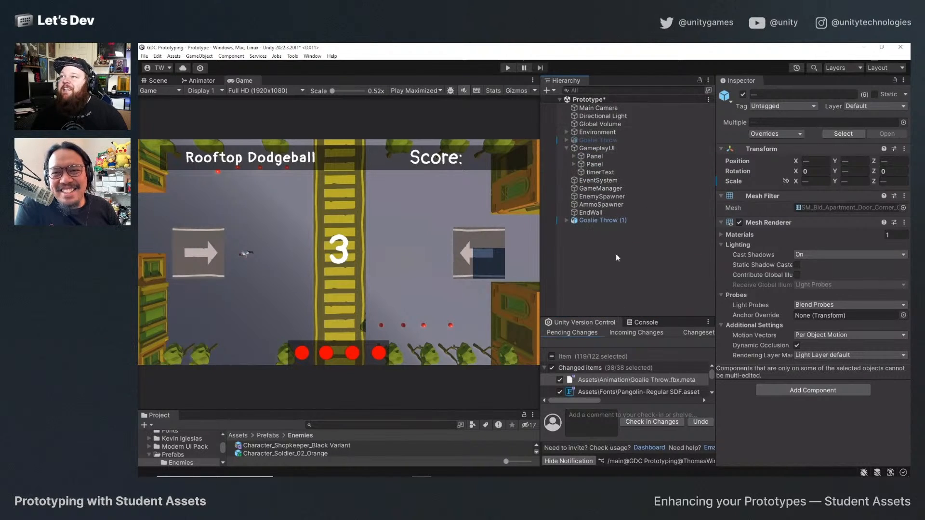
key("ctrl+s")
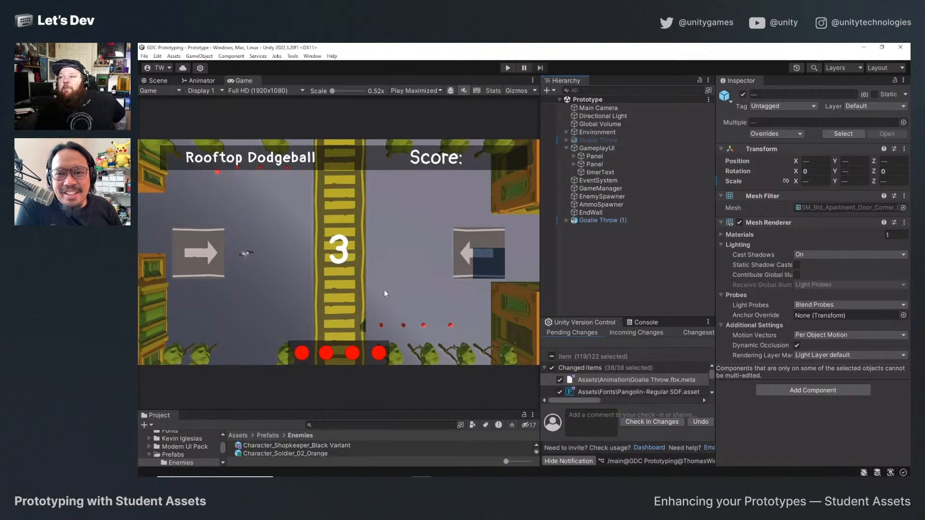